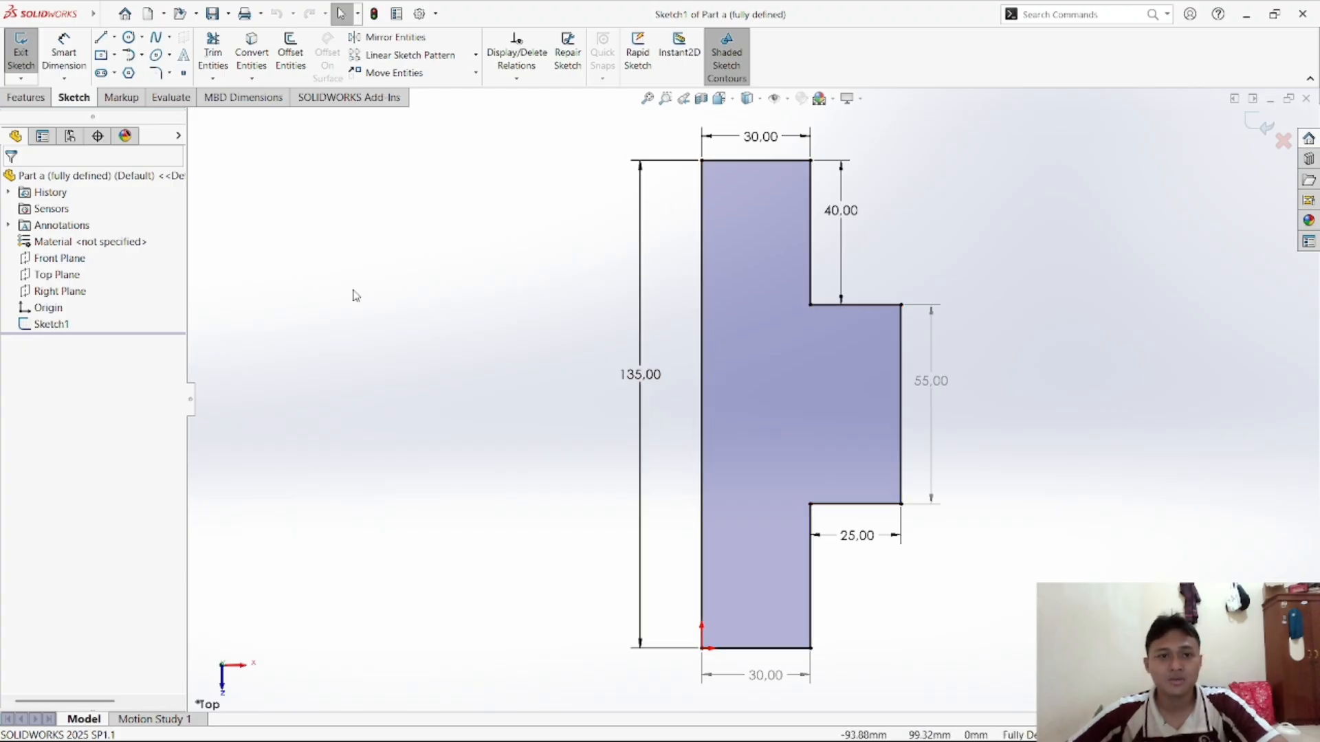
Create a new part document and start a sketch on the Top Plane
left_click(164, 14)
left_click(173, 41)
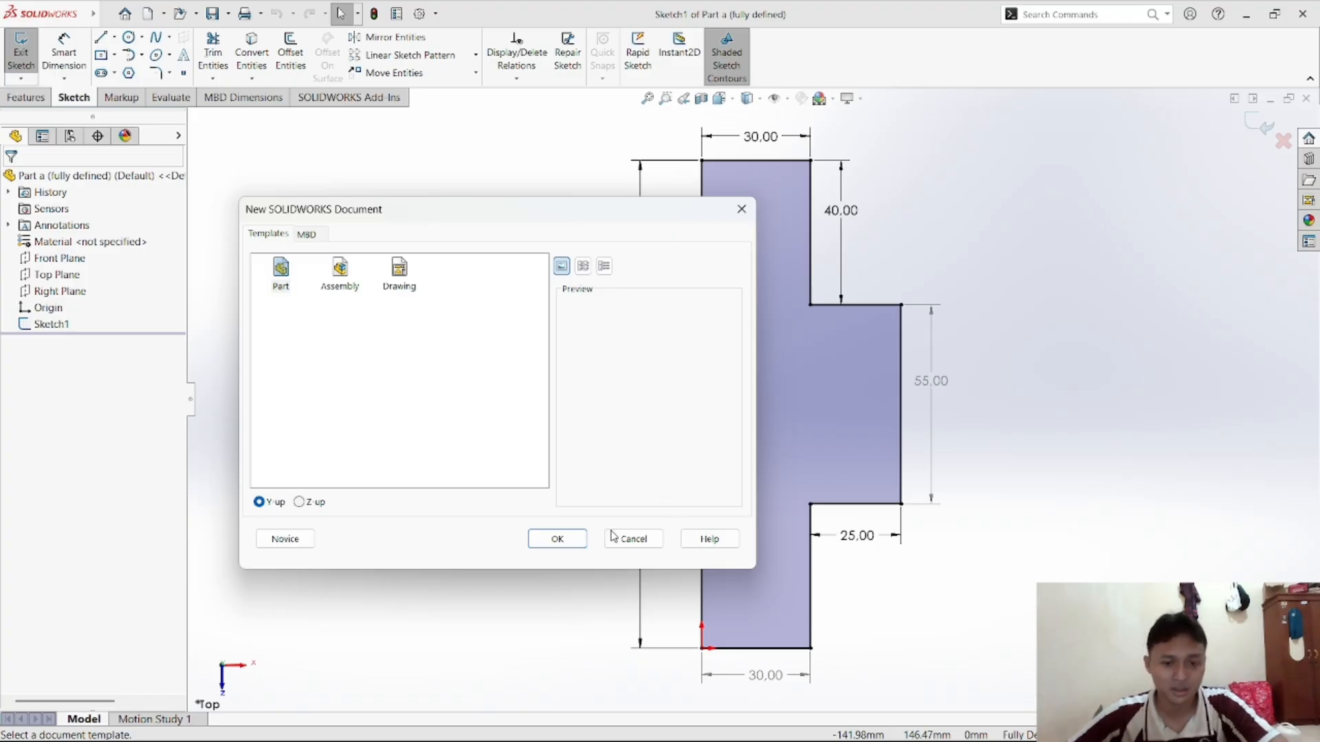
left_click(568, 540)
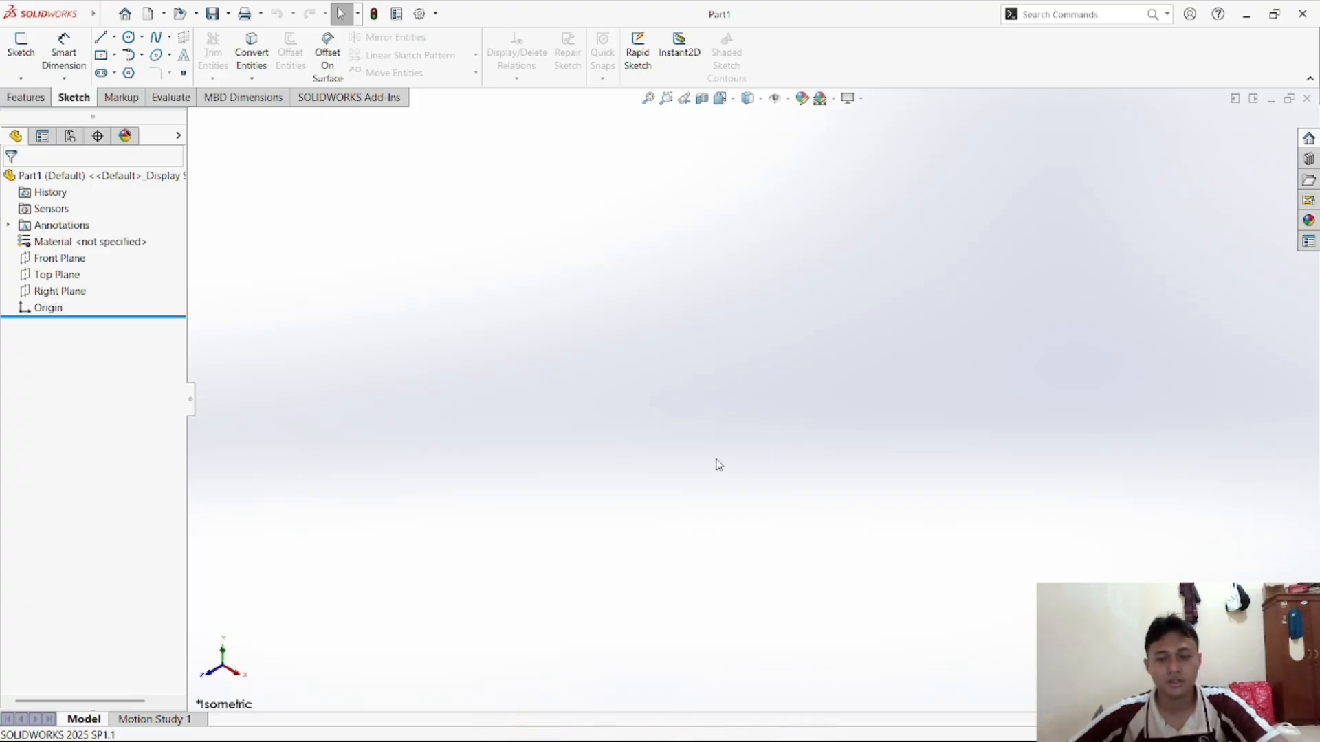
left_click(48, 307)
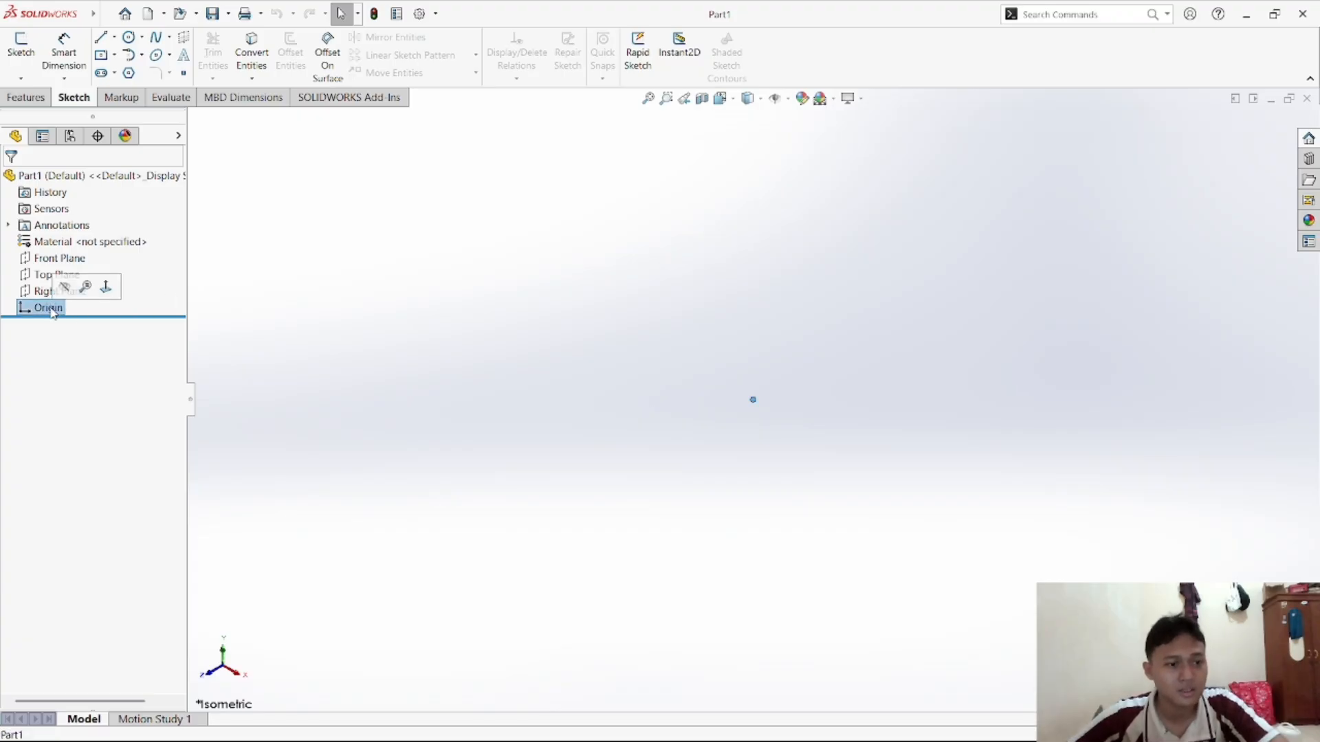
left_click(107, 288)
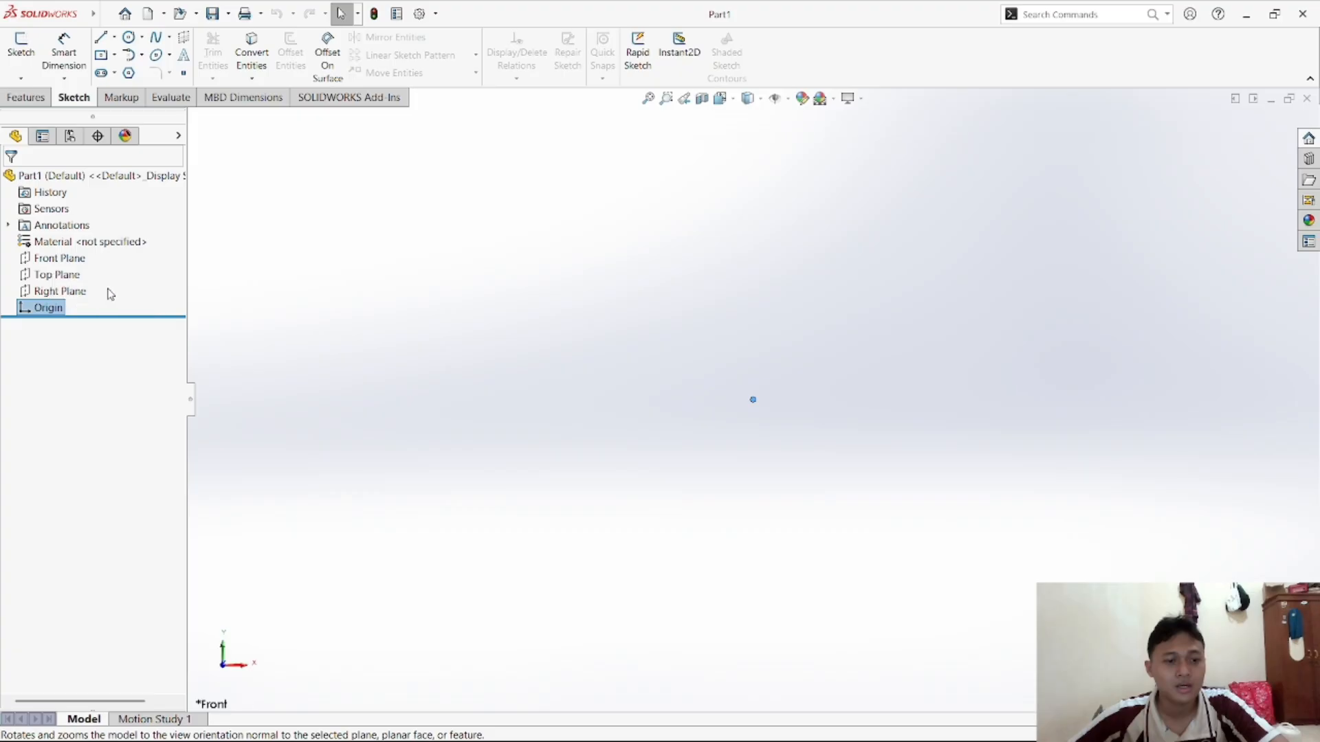
left_click(67, 276)
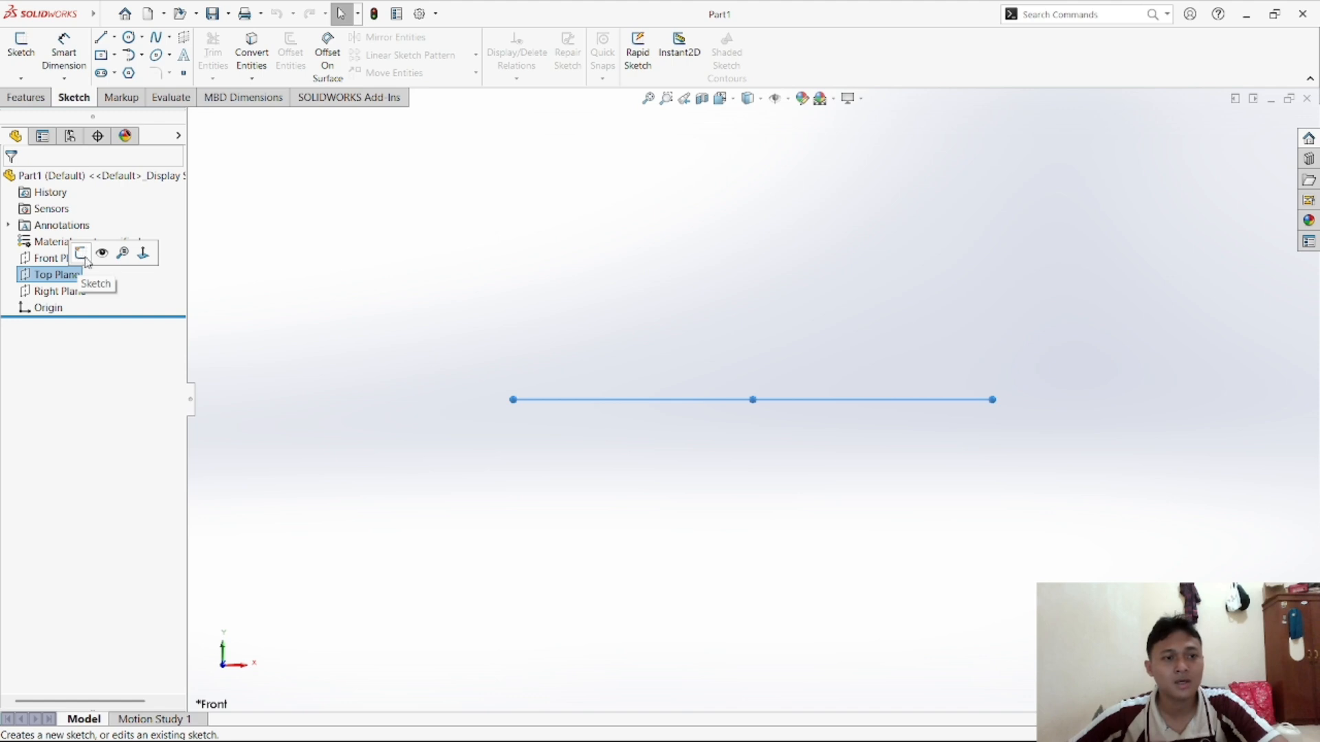
left_click(82, 254)
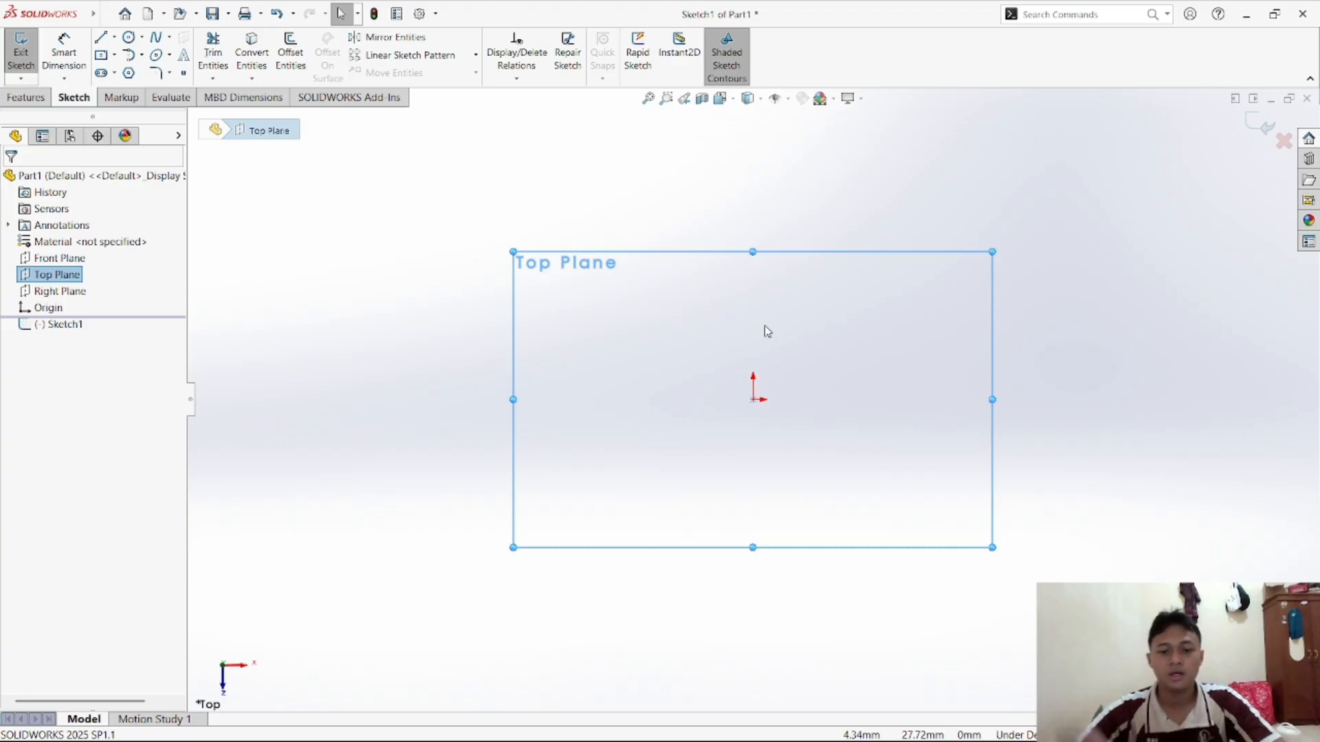
left_click(107, 14)
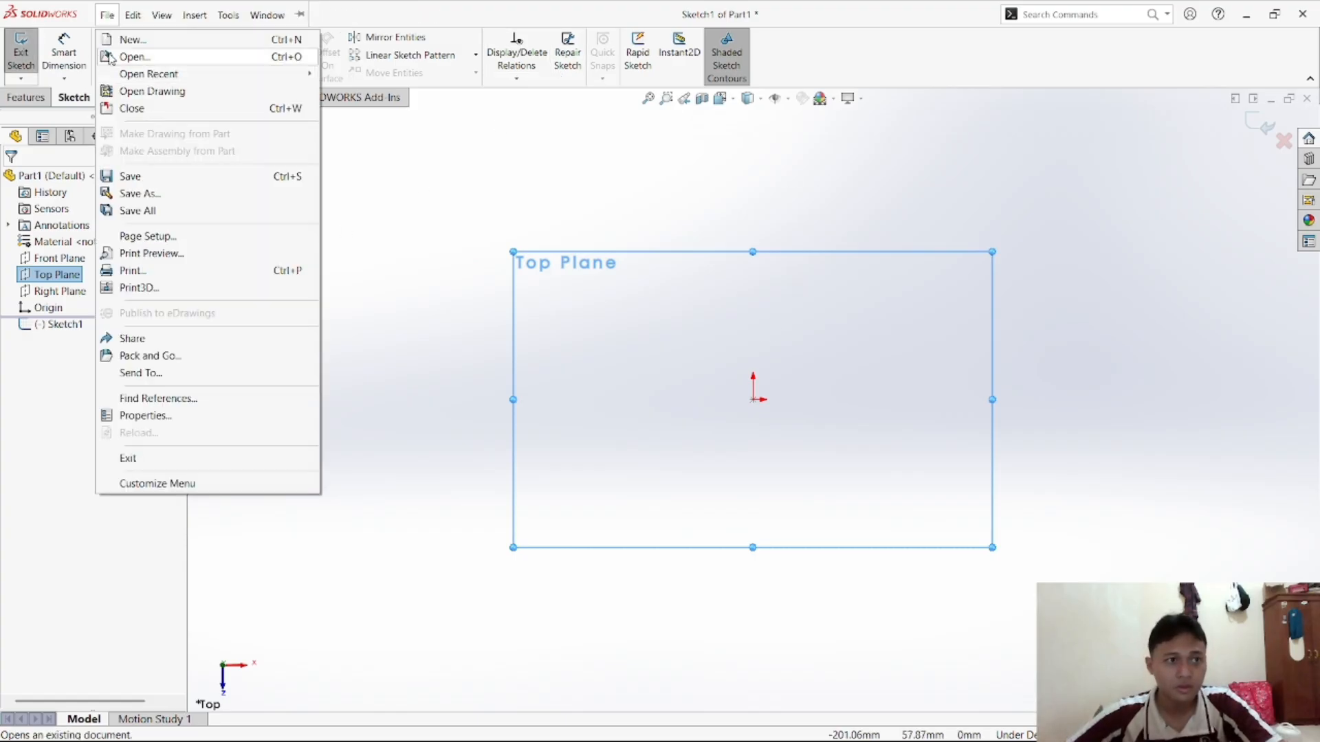
left_click(395, 150)
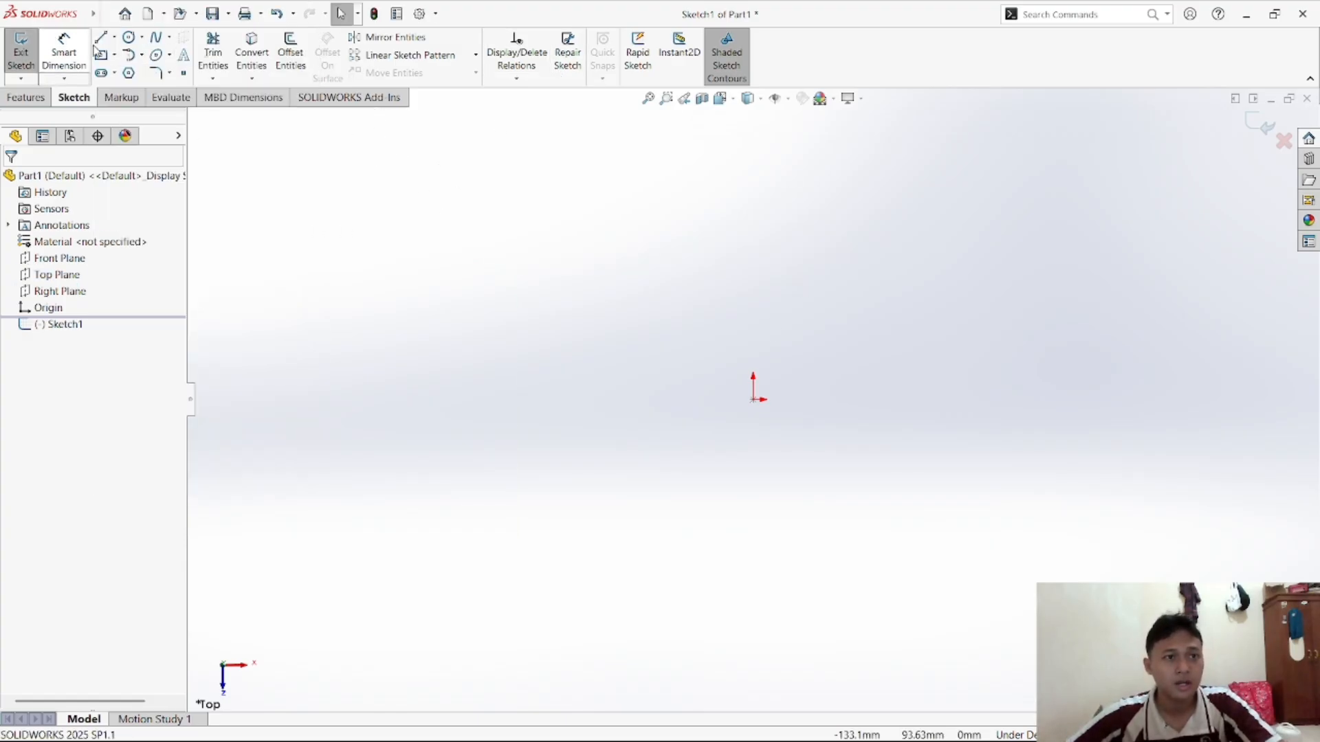
Draw a closed stepped profile from the origin with lines, about 28 mm wide at its base, with a side tab about 22 by 35 mm
left_click(77, 275)
left_click(101, 37)
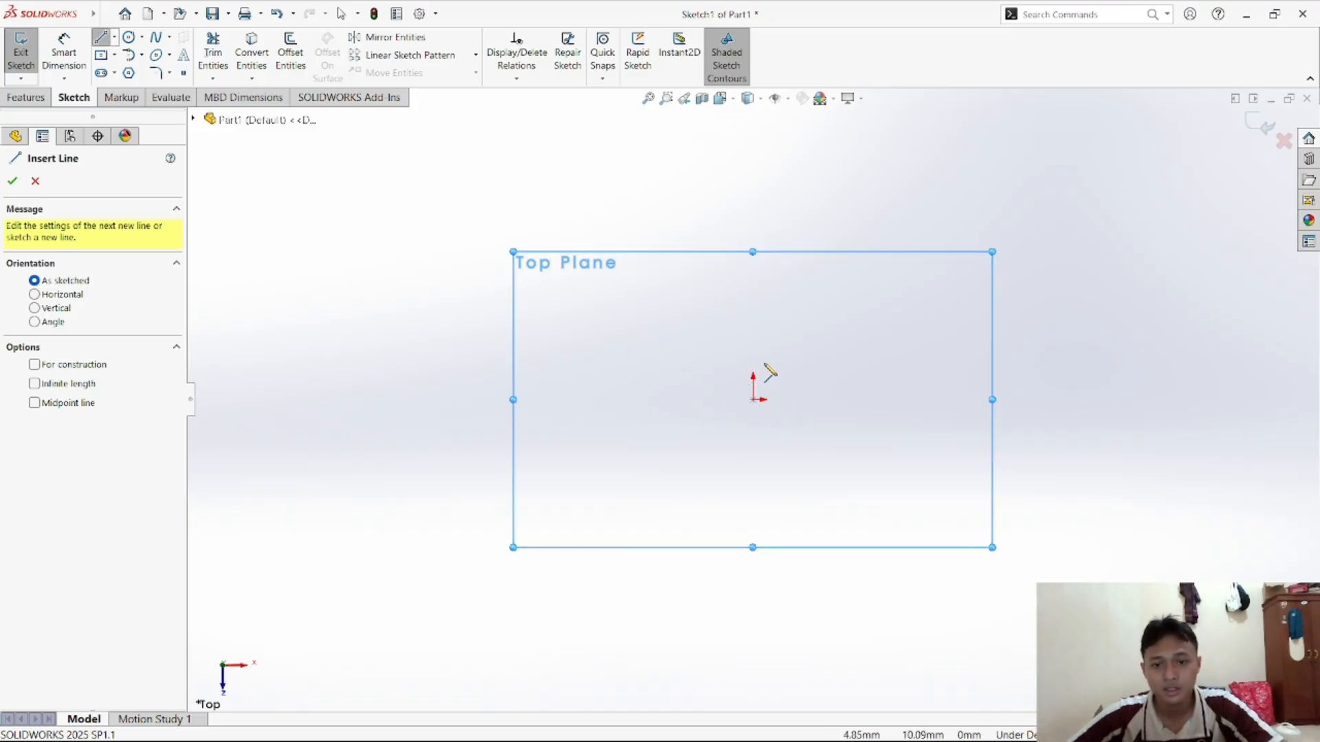
left_click(754, 400)
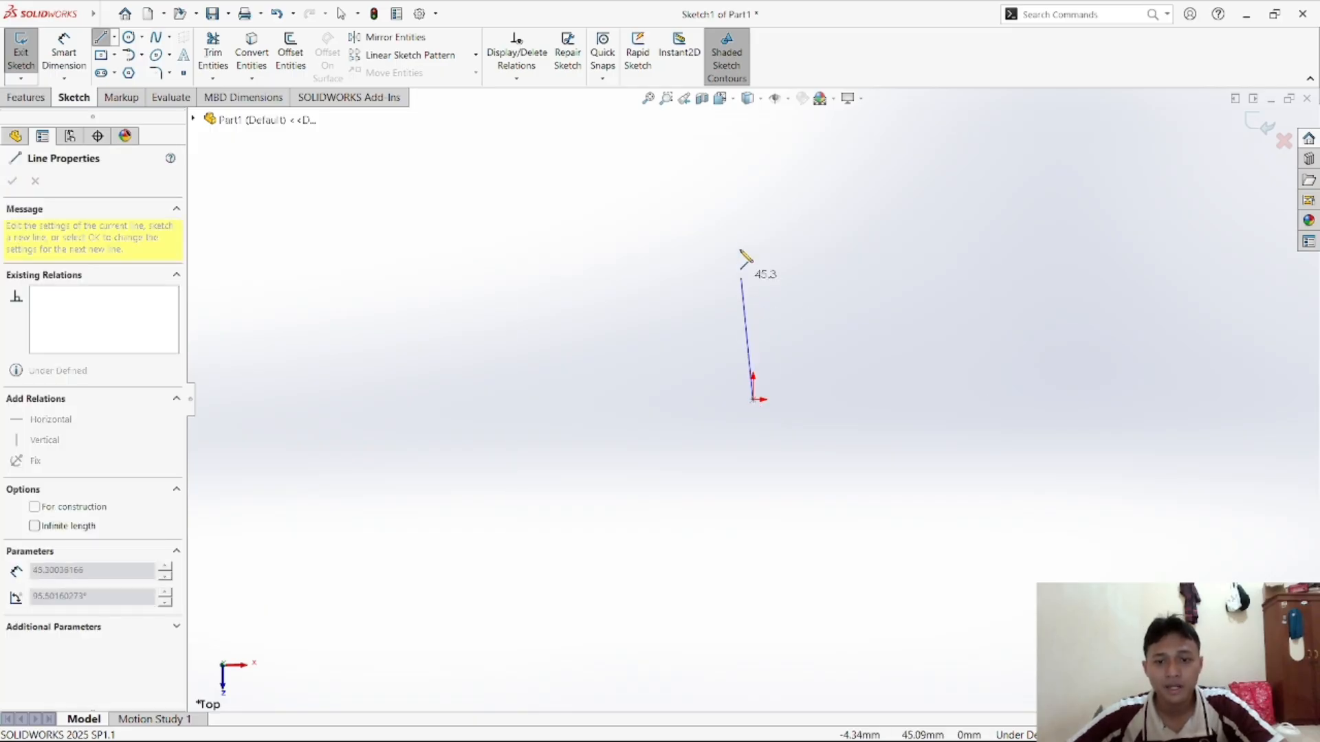
left_click(749, 168)
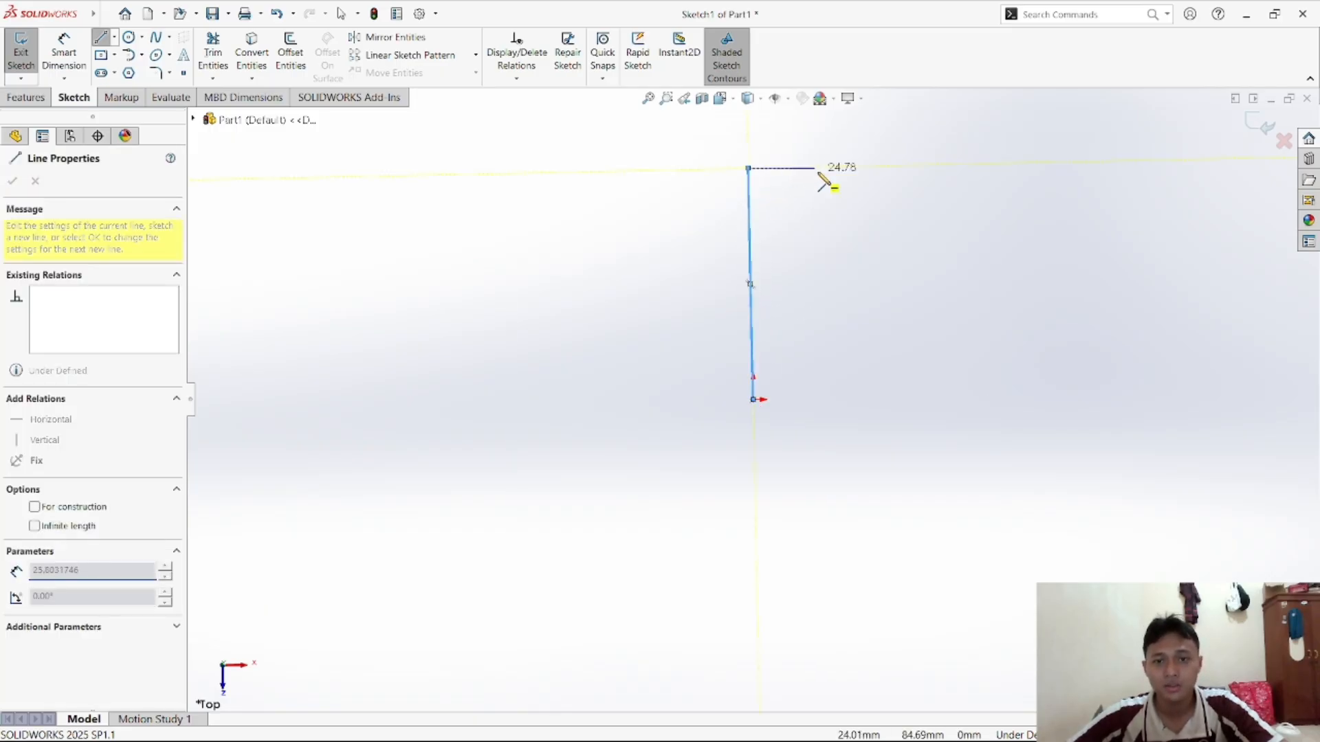
left_click(836, 168)
left_click(836, 238)
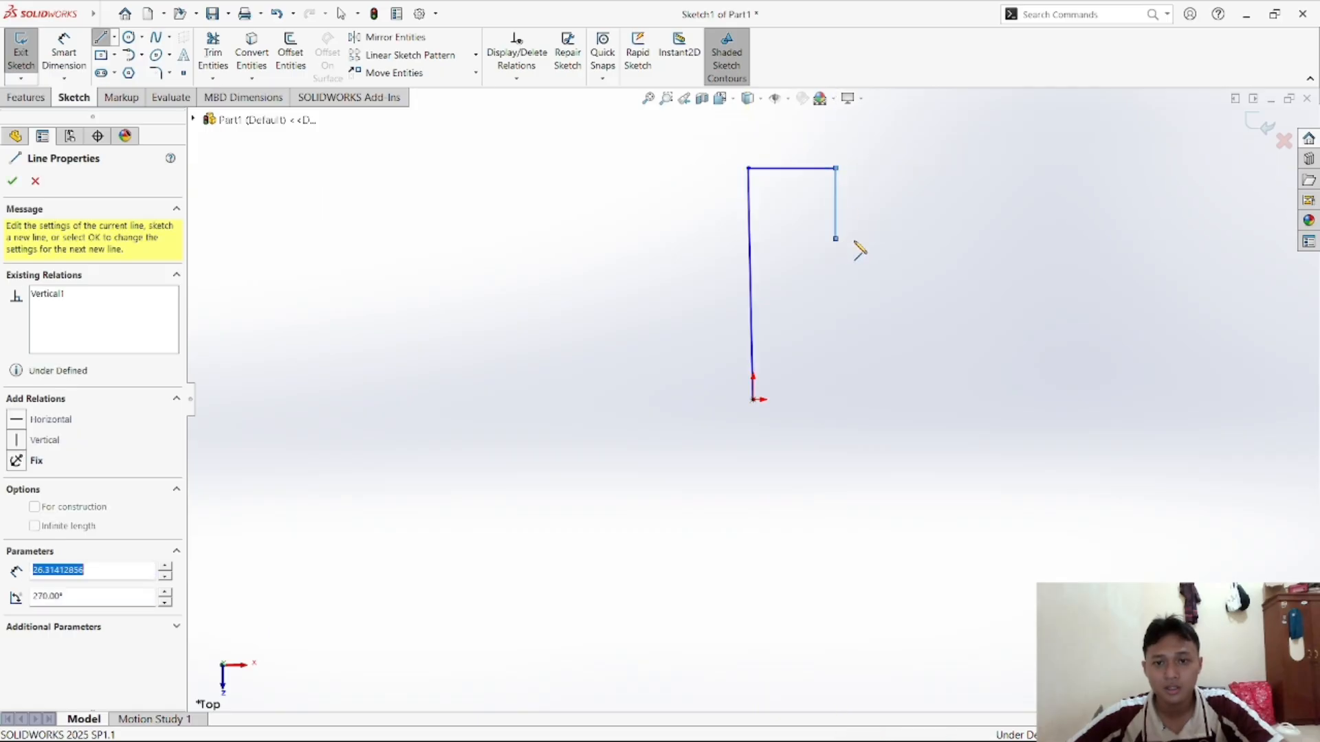
left_click(894, 239)
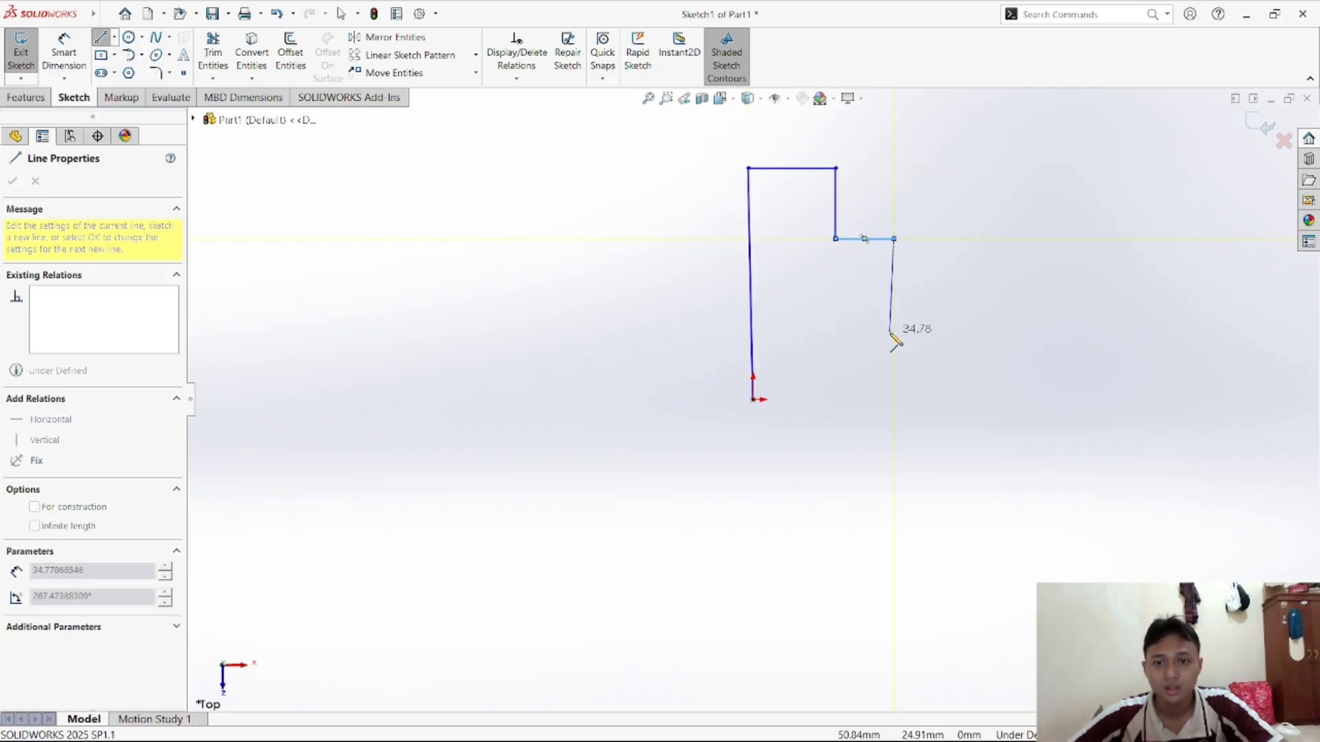
left_click(828, 330)
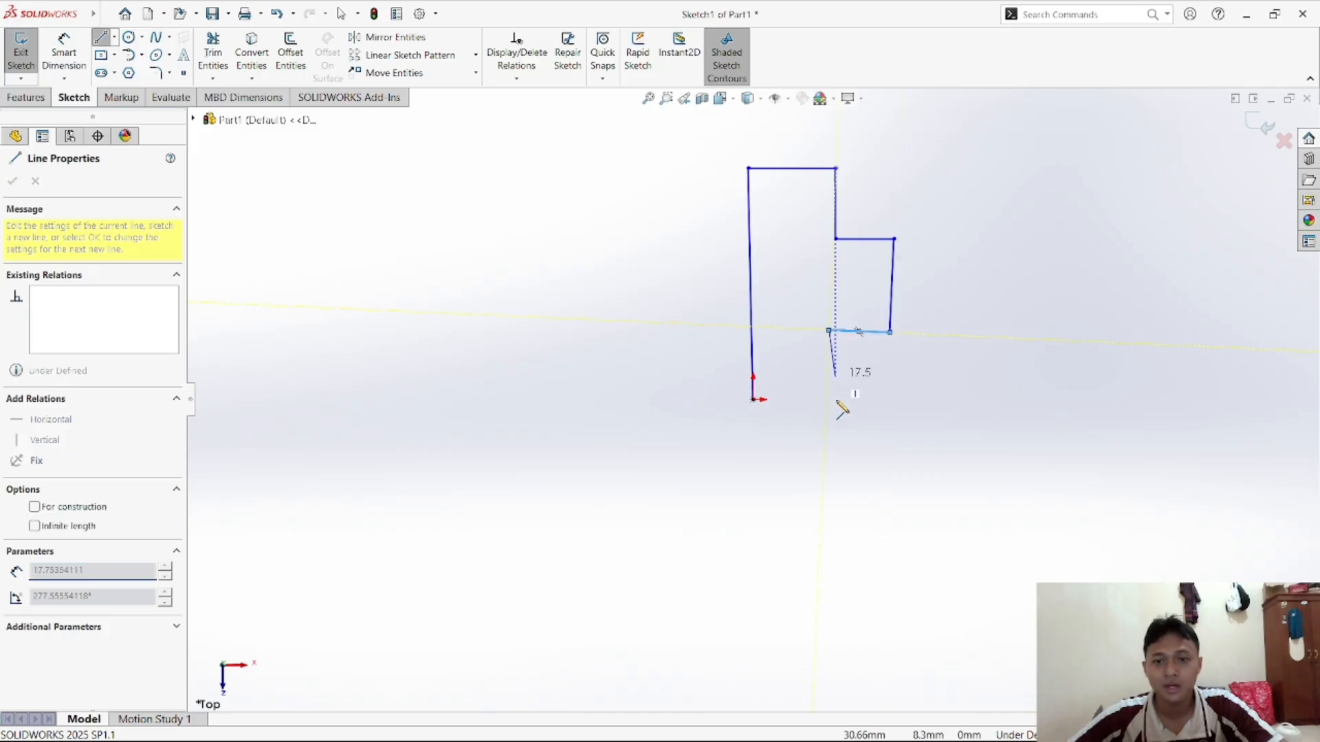
left_click(829, 399)
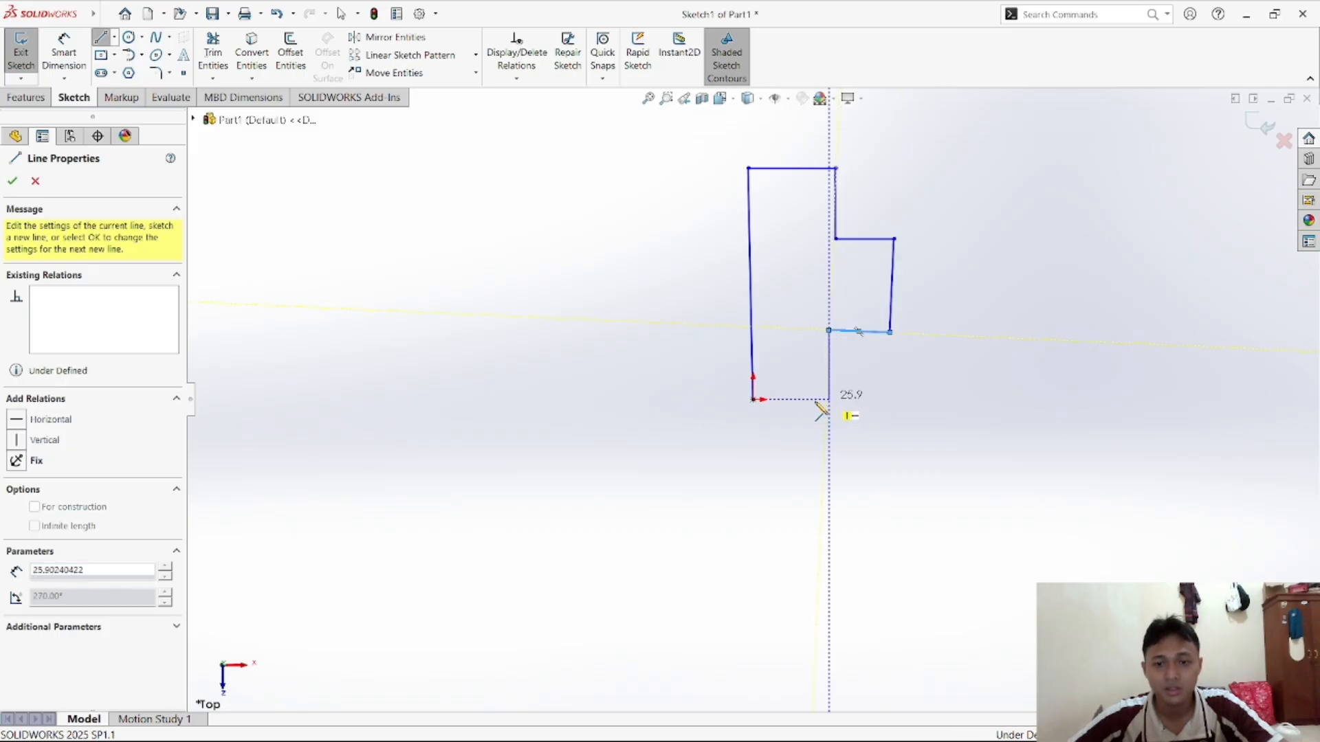
left_click(754, 400)
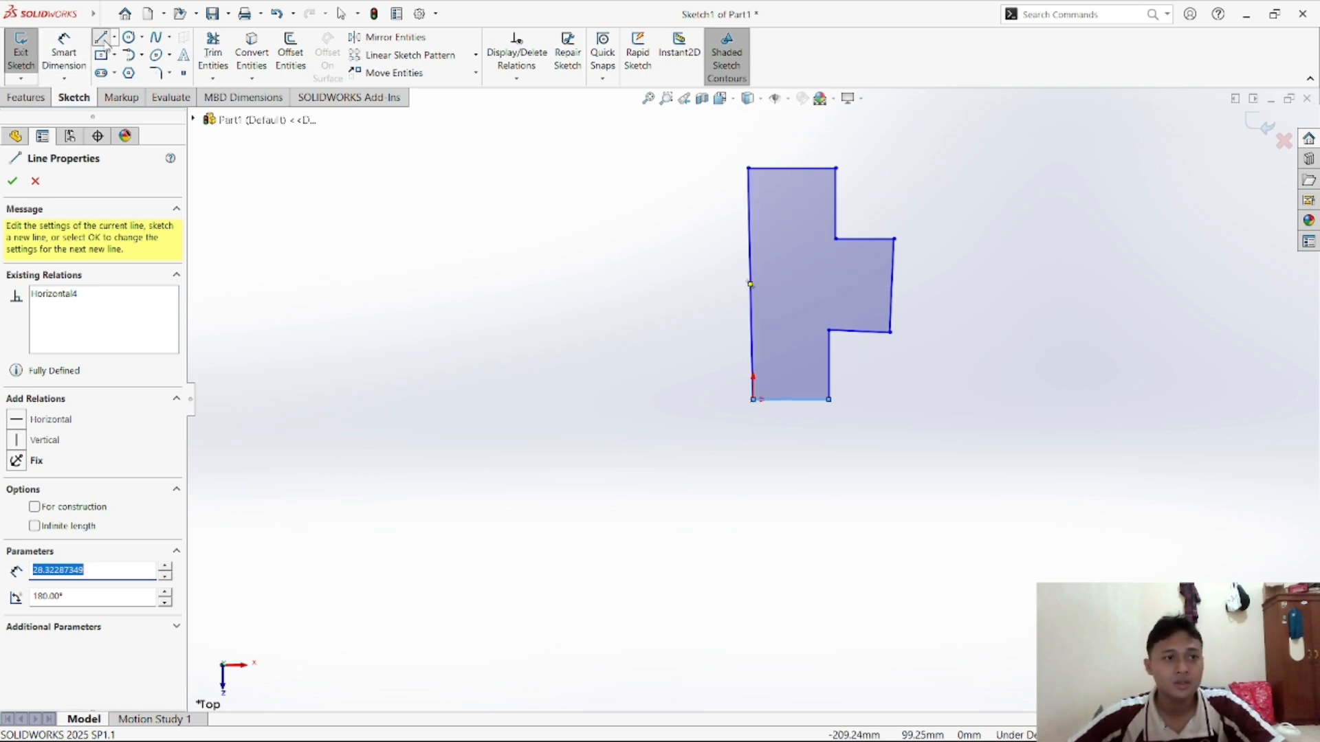
key("Escape")
key("Escape")
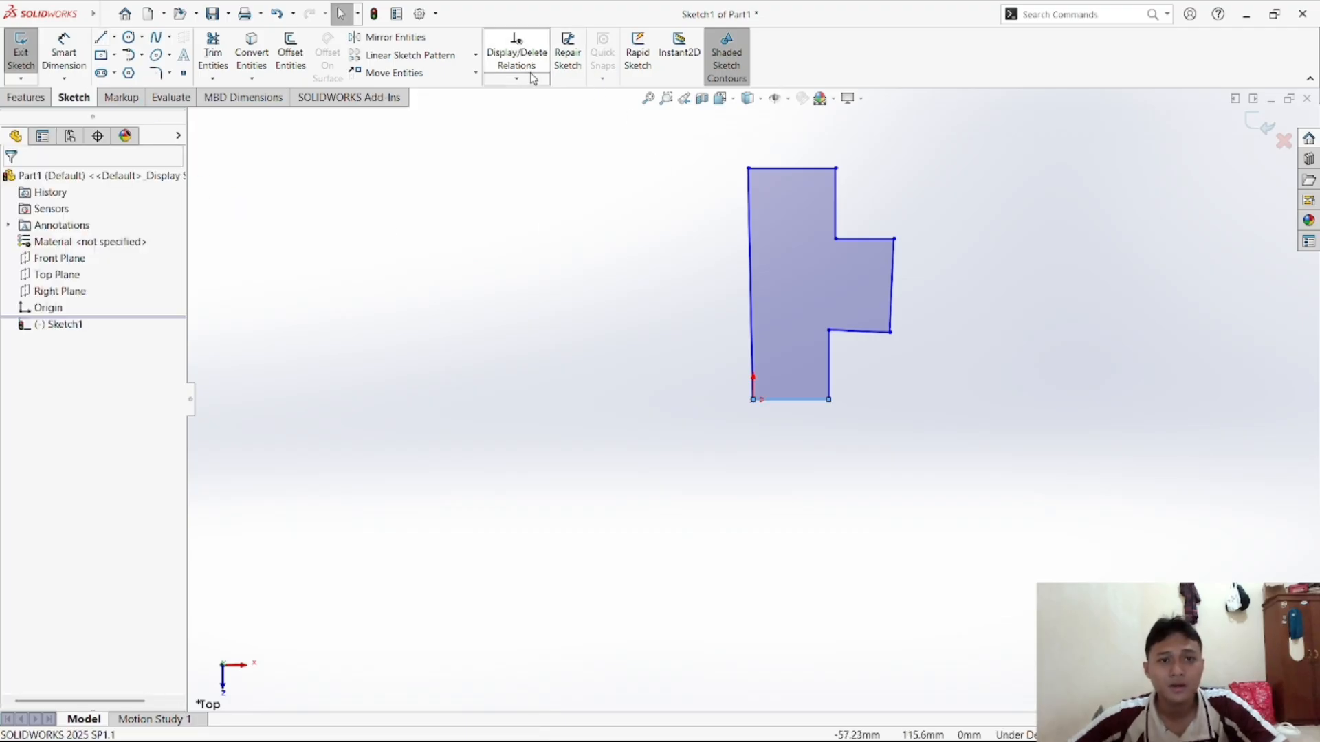
Add an Equal relation between the profile's two right-hand vertical edges above and below the tab
left_click(534, 81)
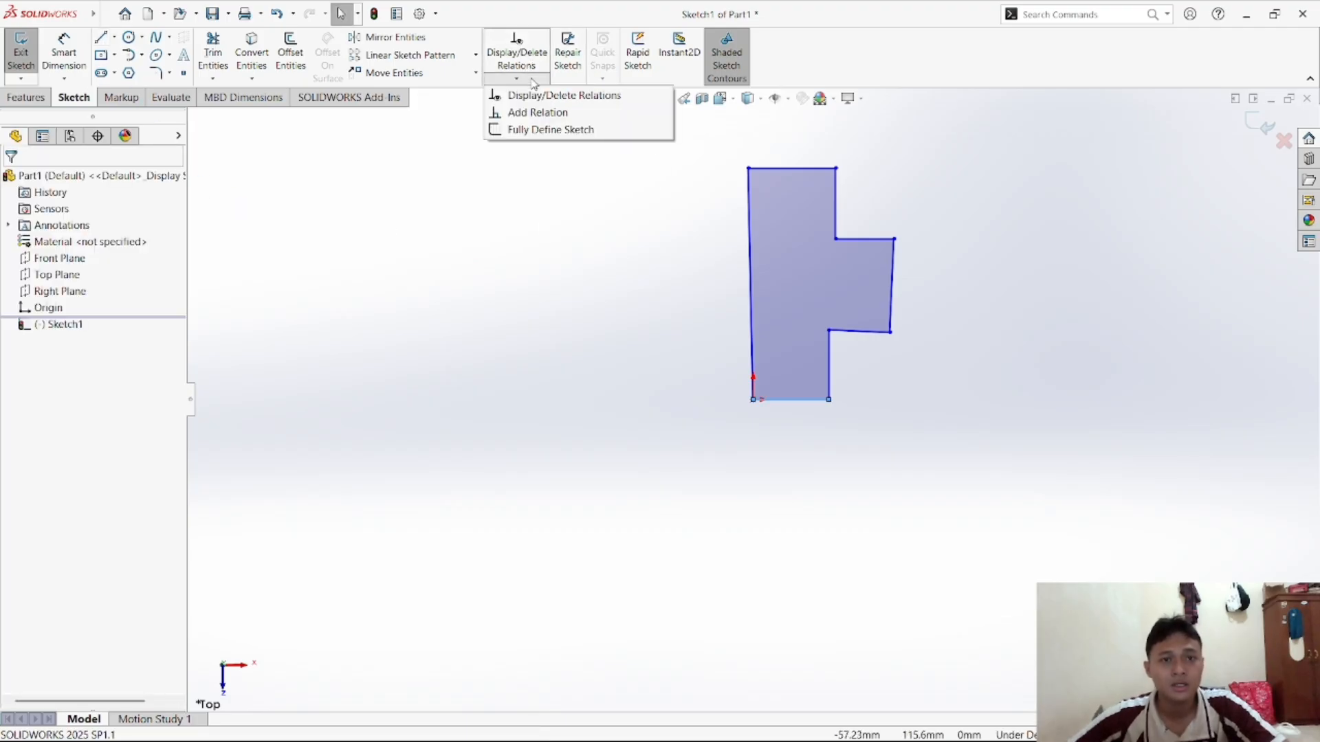
left_click(537, 115)
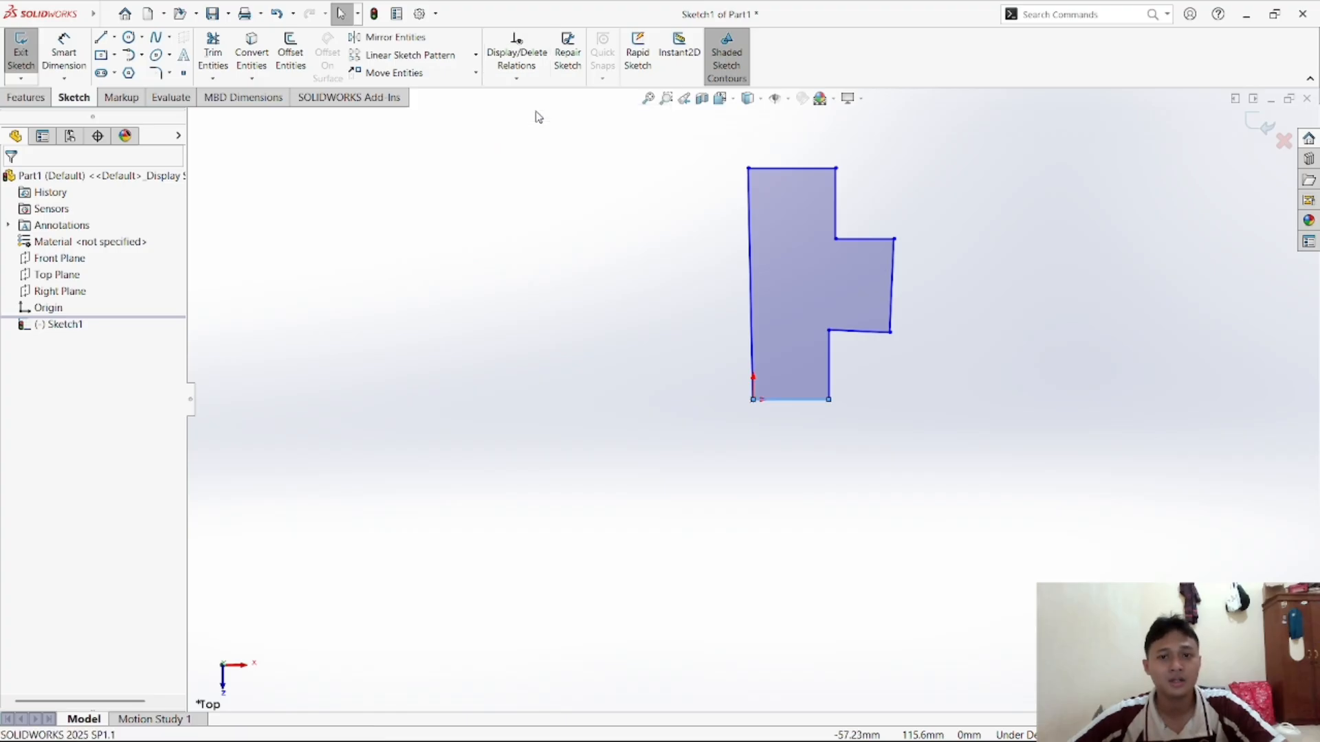
left_click(837, 217)
left_click(831, 376)
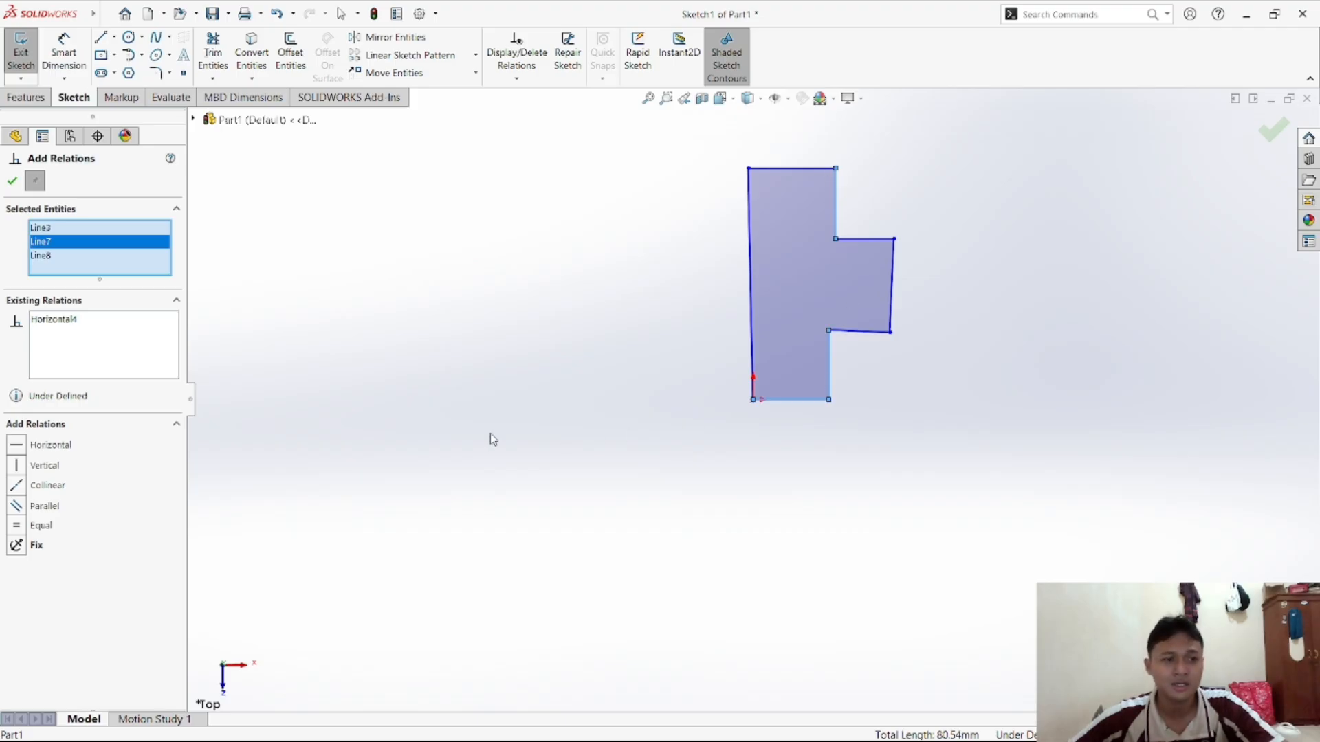
left_click(801, 403)
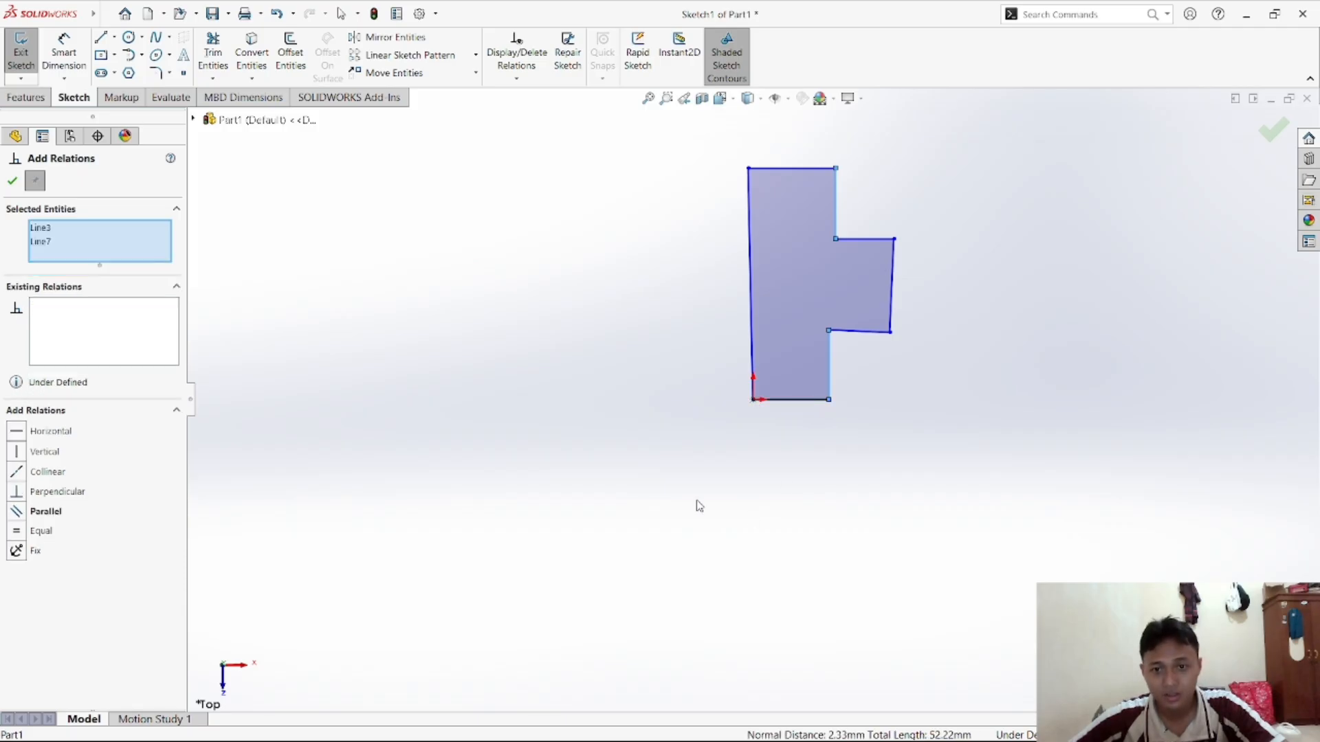
right_click(570, 316)
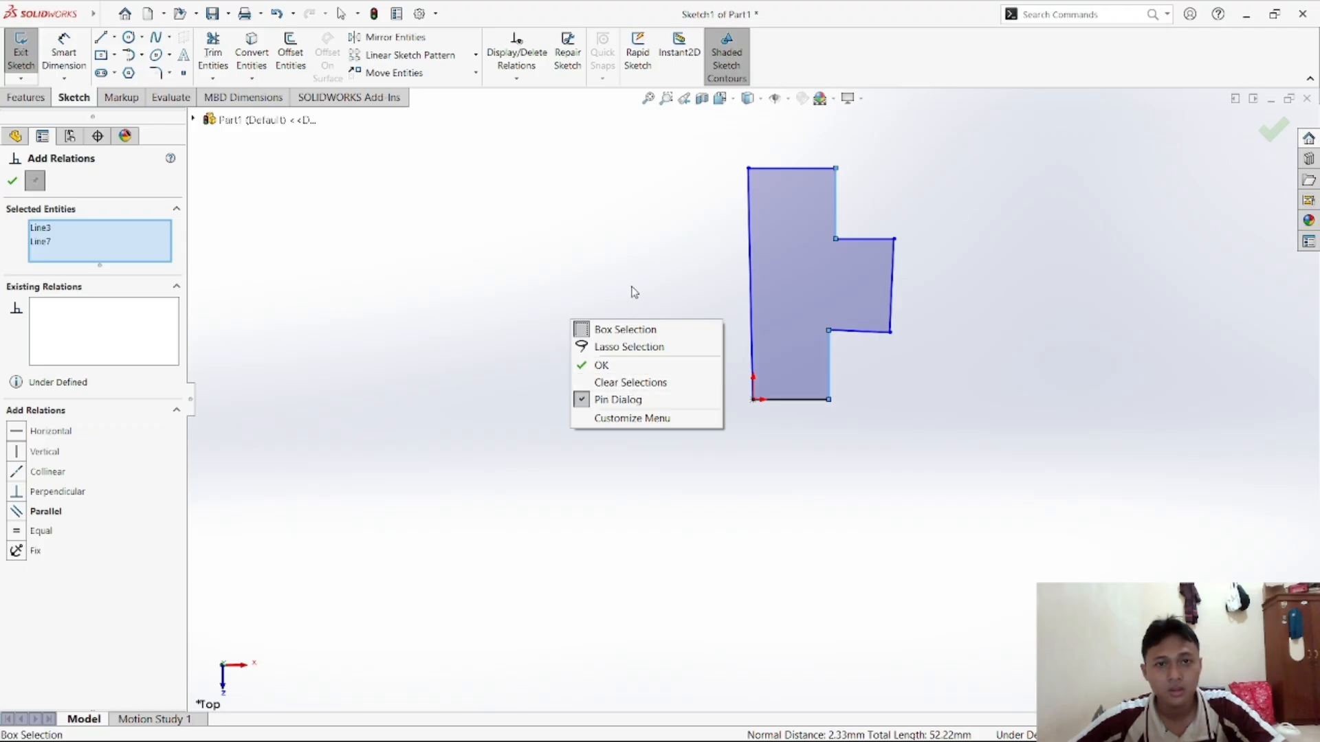
left_click(617, 382)
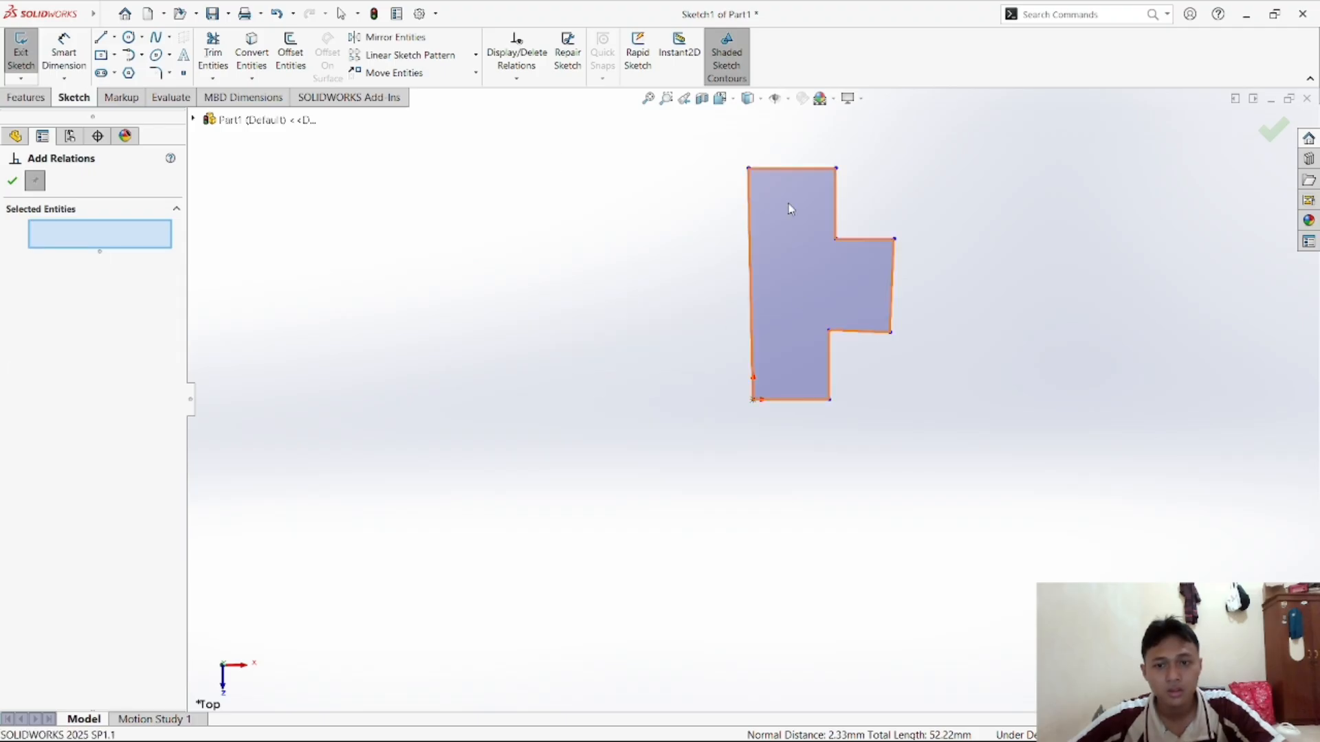
left_click(838, 219)
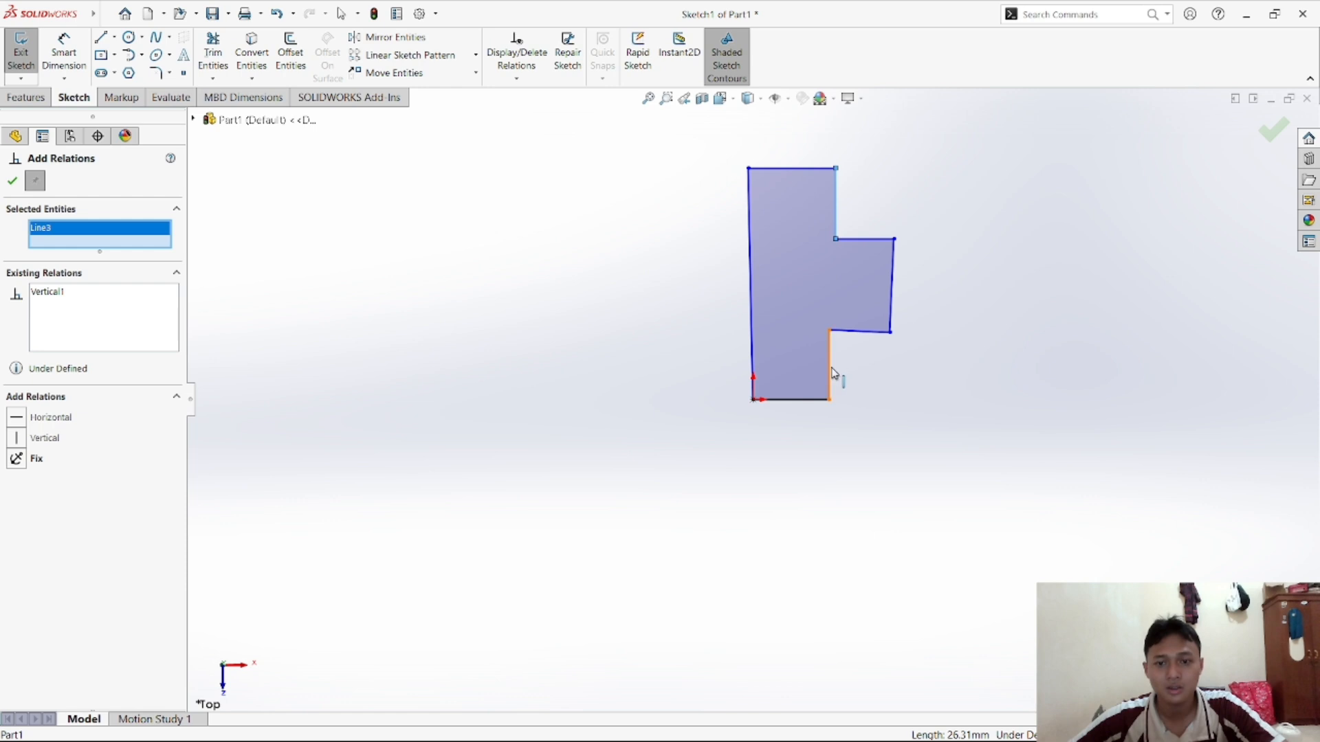
left_click(830, 371)
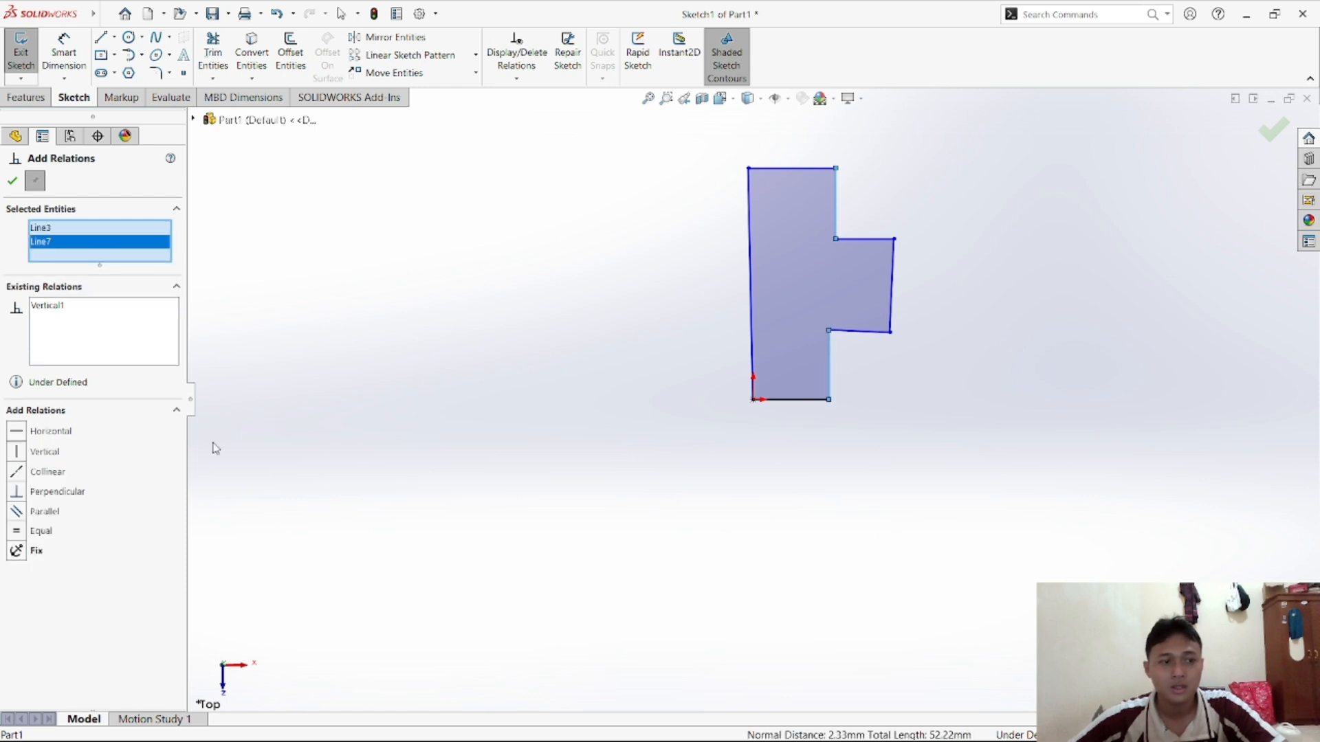
left_click(21, 533)
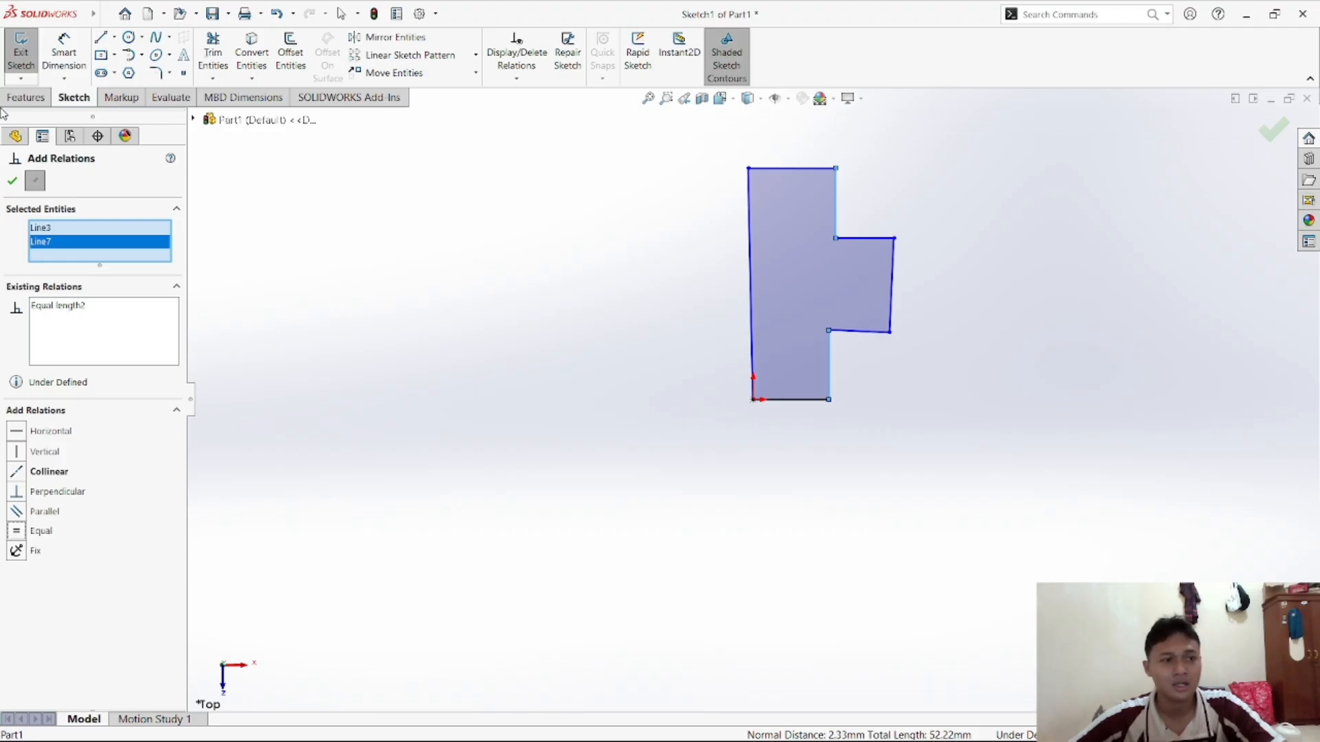
left_click(12, 181)
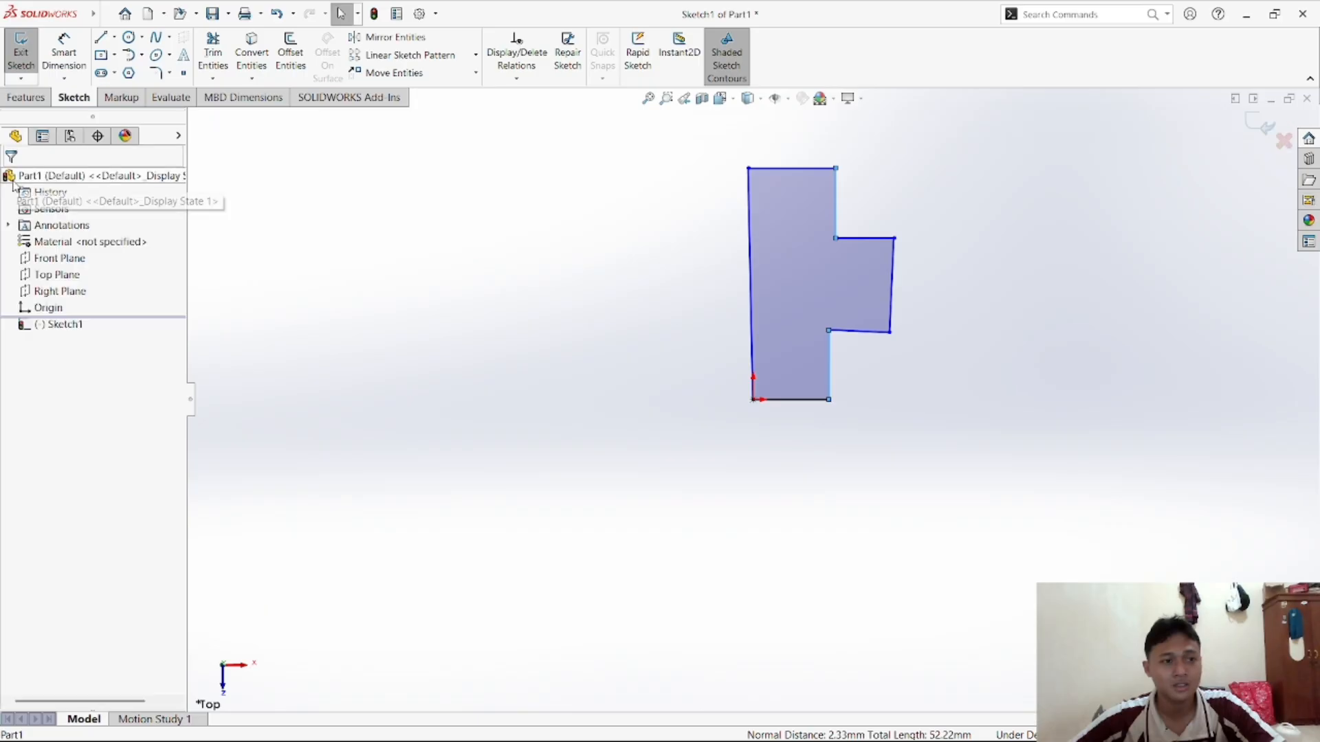
left_click(686, 336)
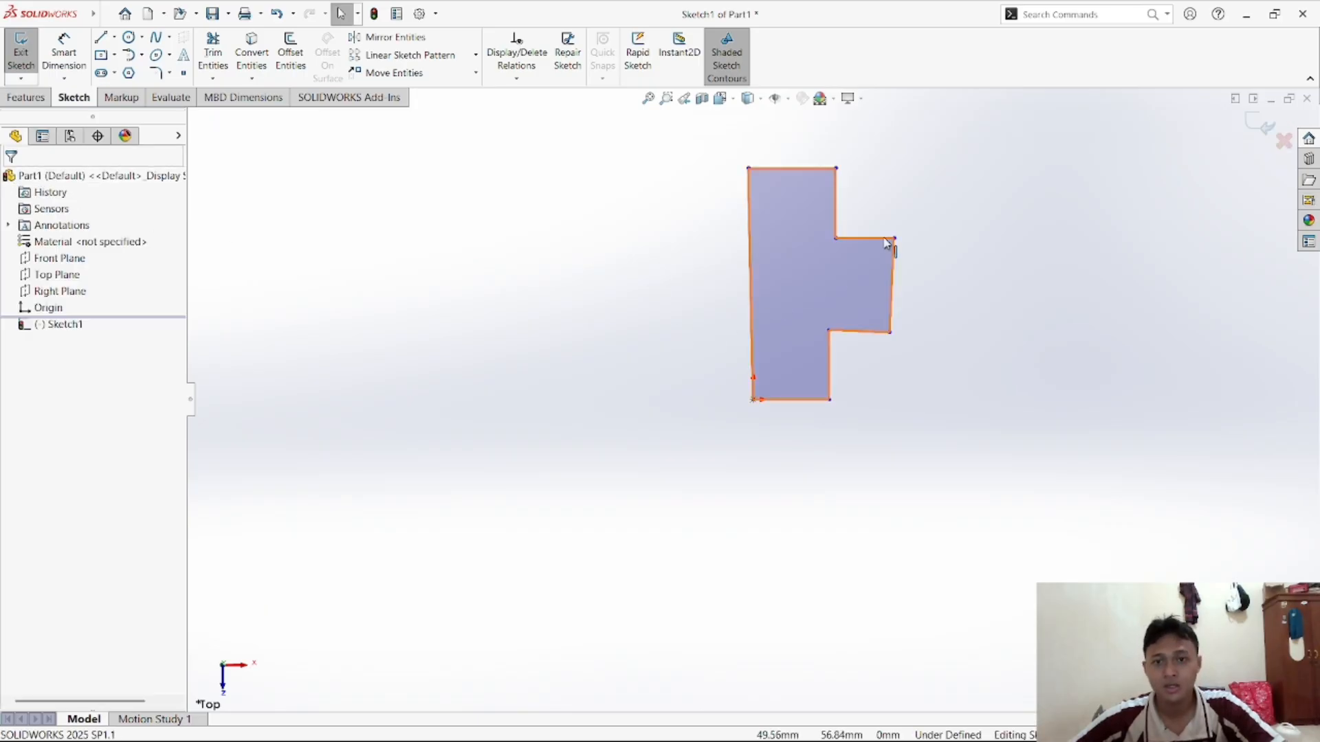
Add an Equal relation between the upper and lower edges of the side tab
left_click(516, 78)
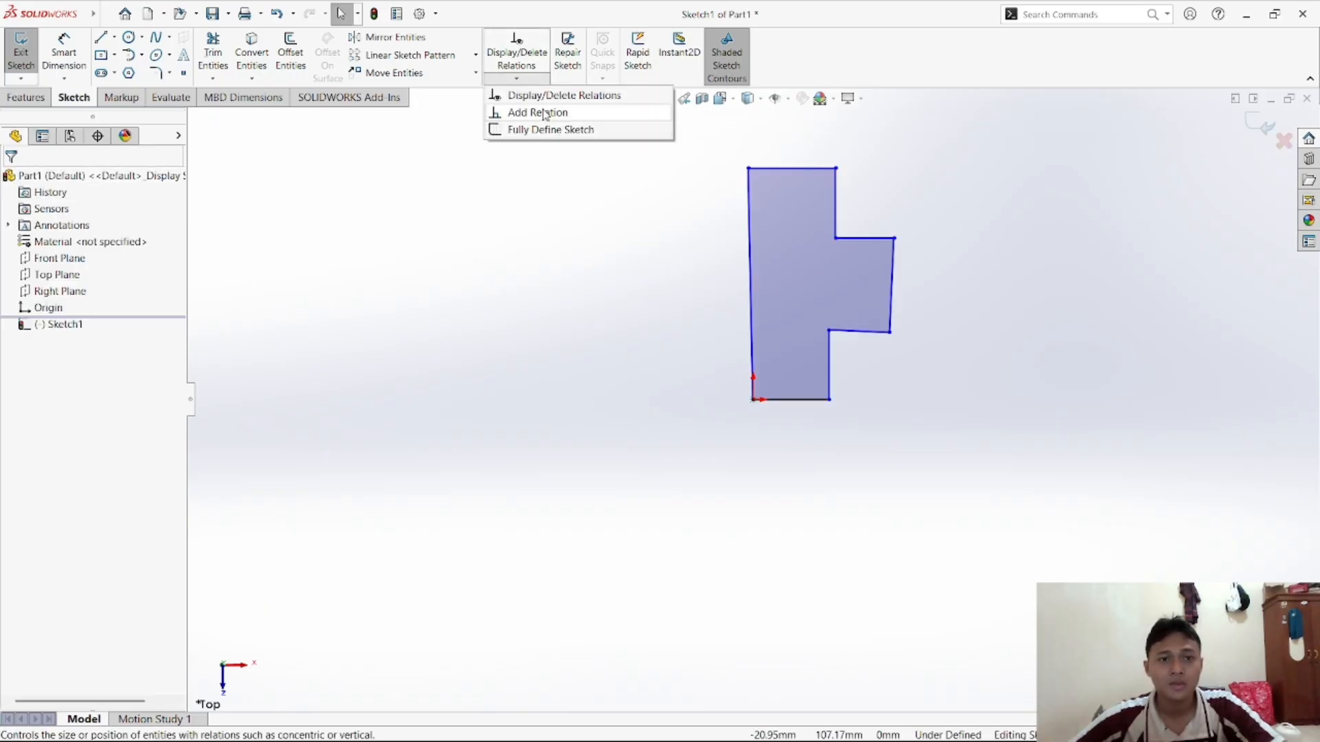
left_click(543, 114)
left_click(865, 239)
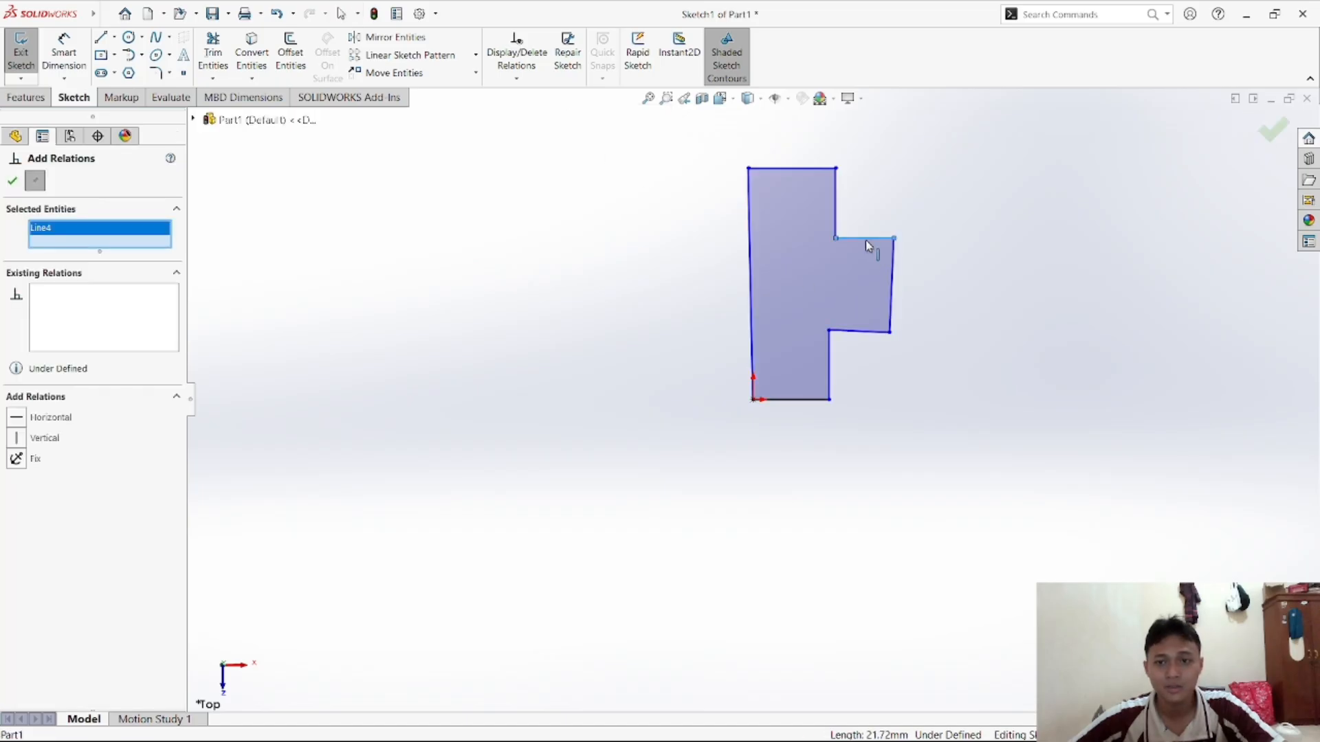
left_click(867, 333)
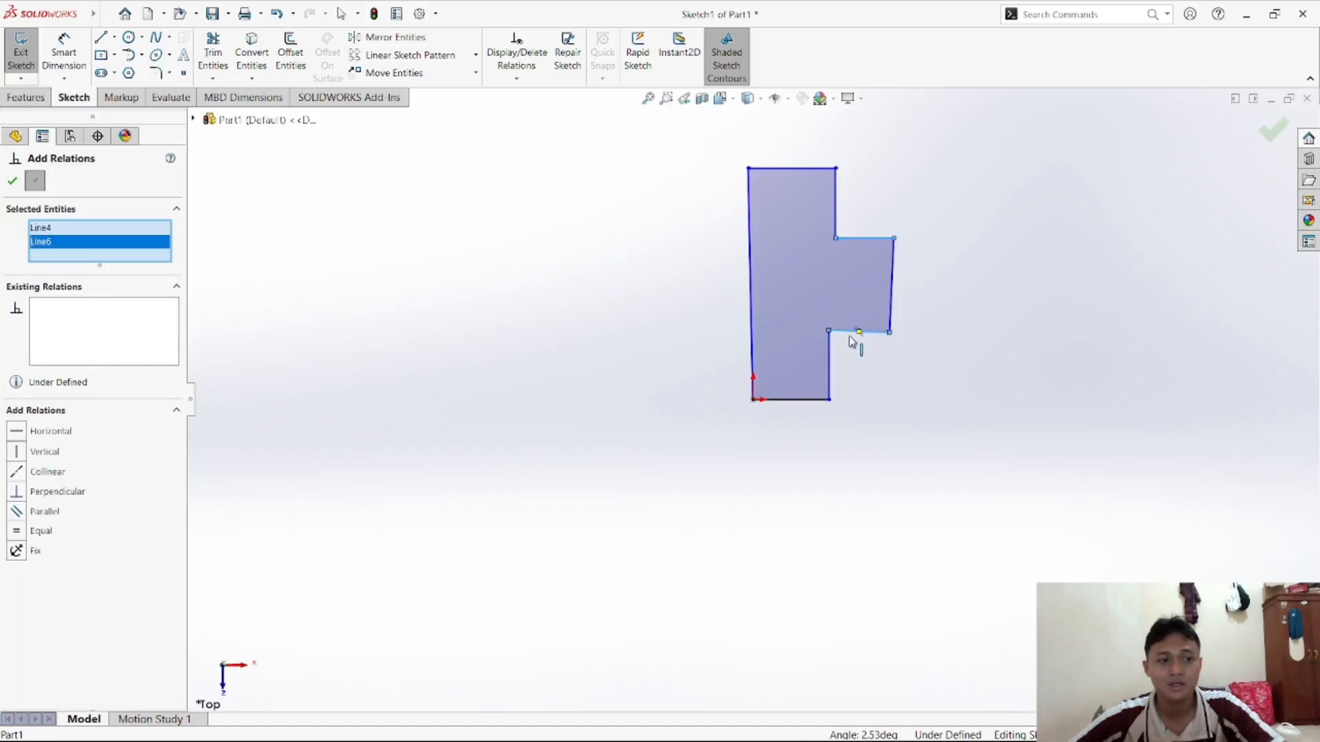
left_click(18, 533)
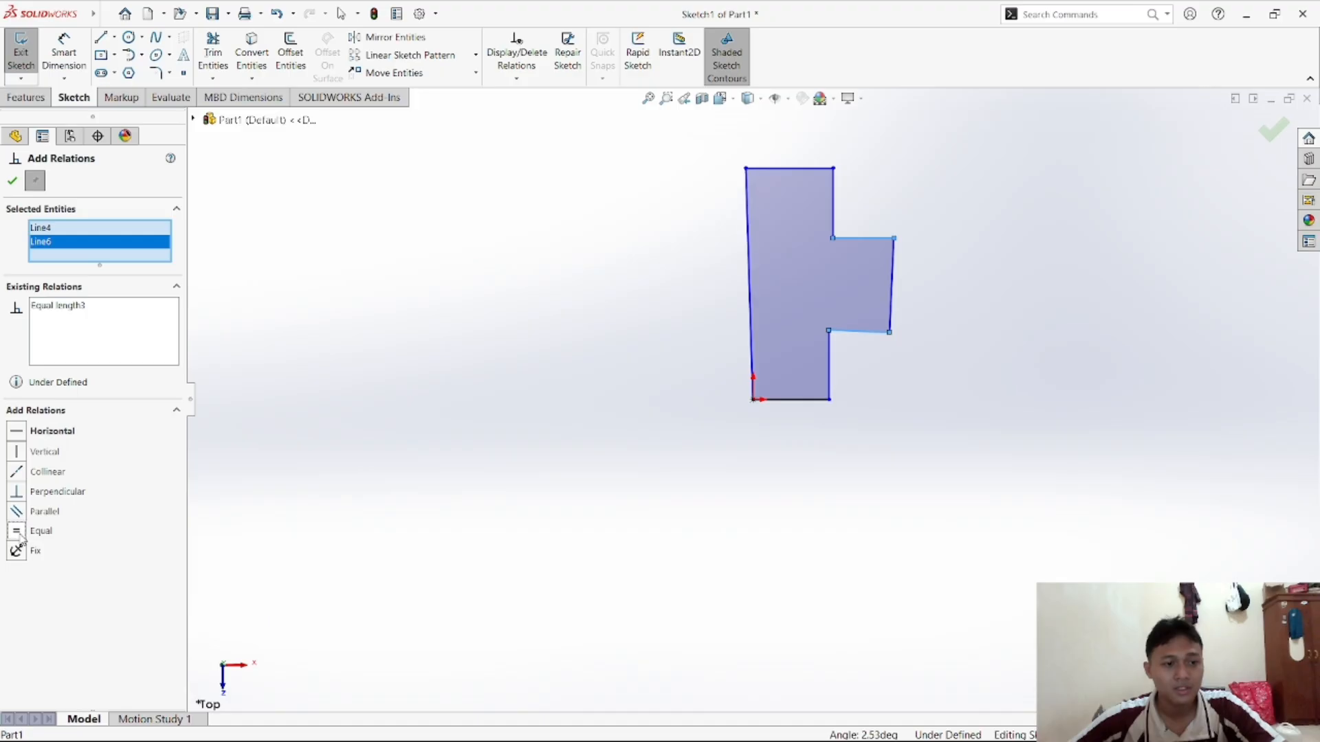
left_click(12, 182)
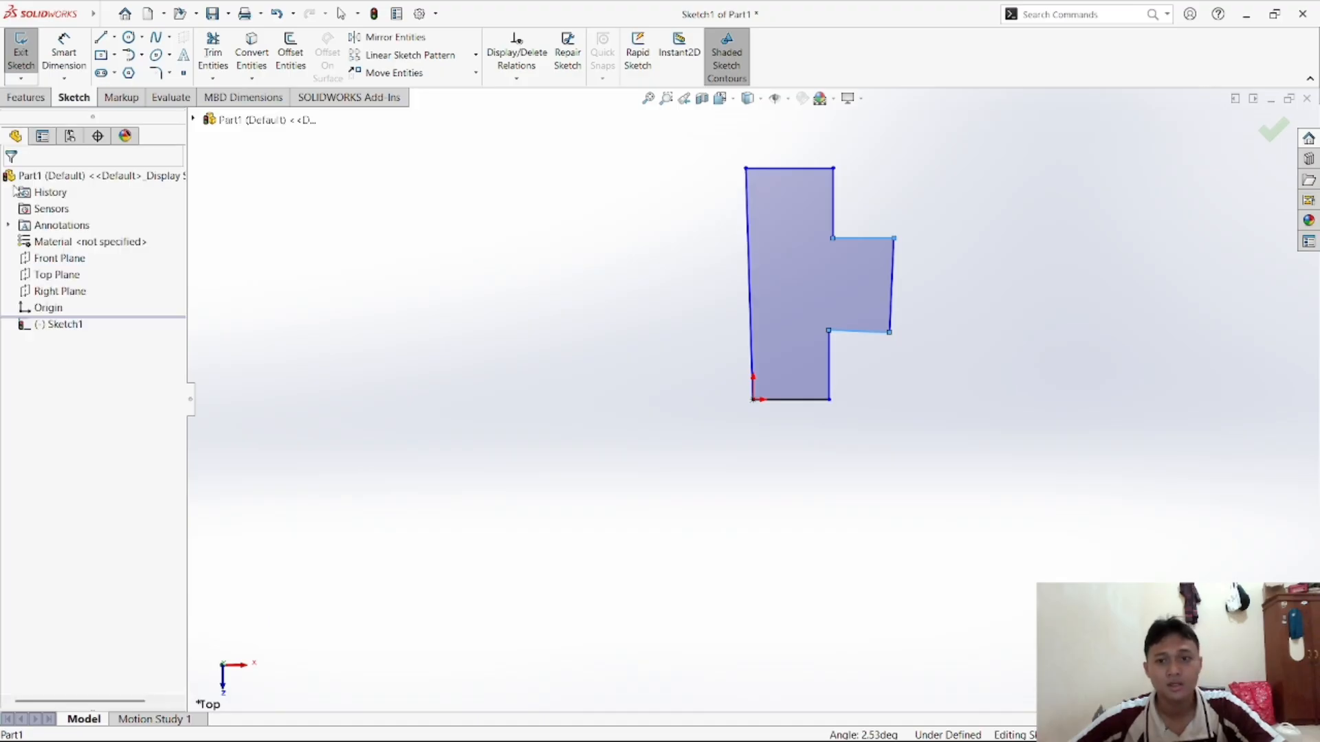
left_click(703, 351)
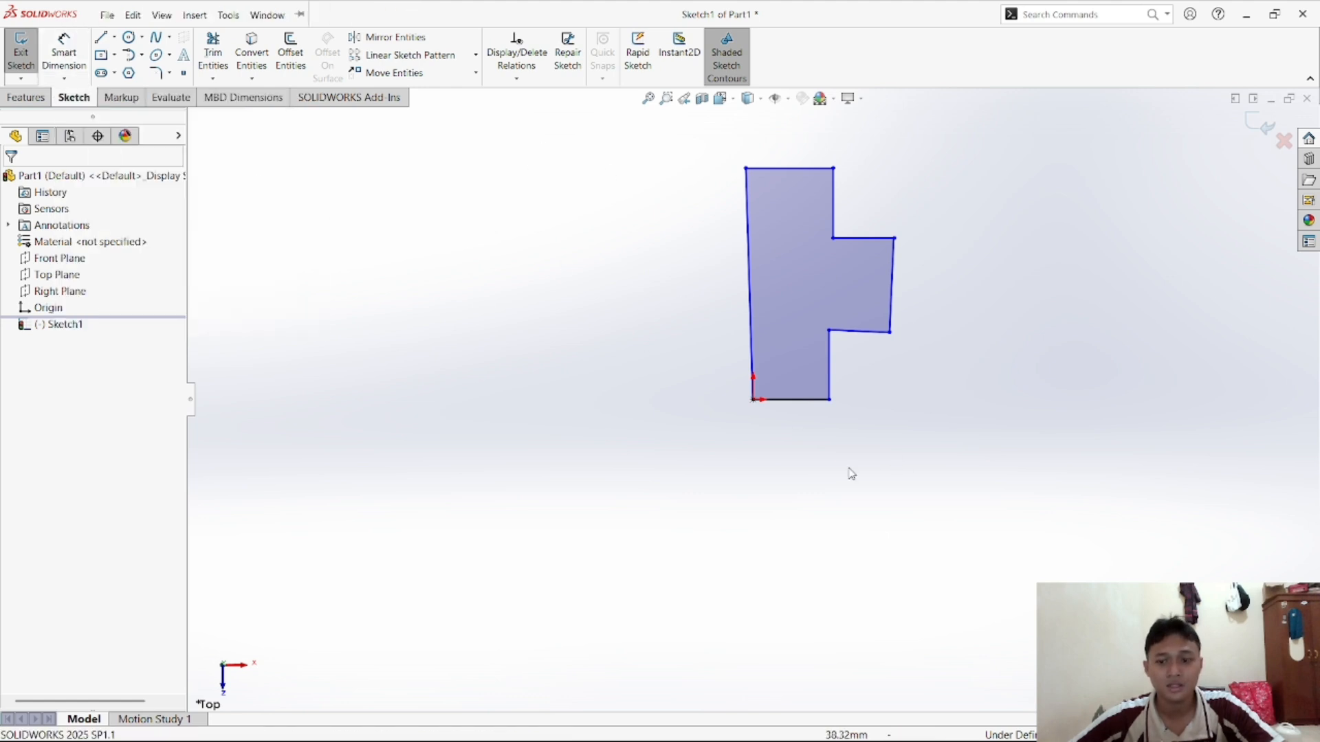
Dimension the overall height of the profile's long left edge at 135 mm
left_click(64, 53)
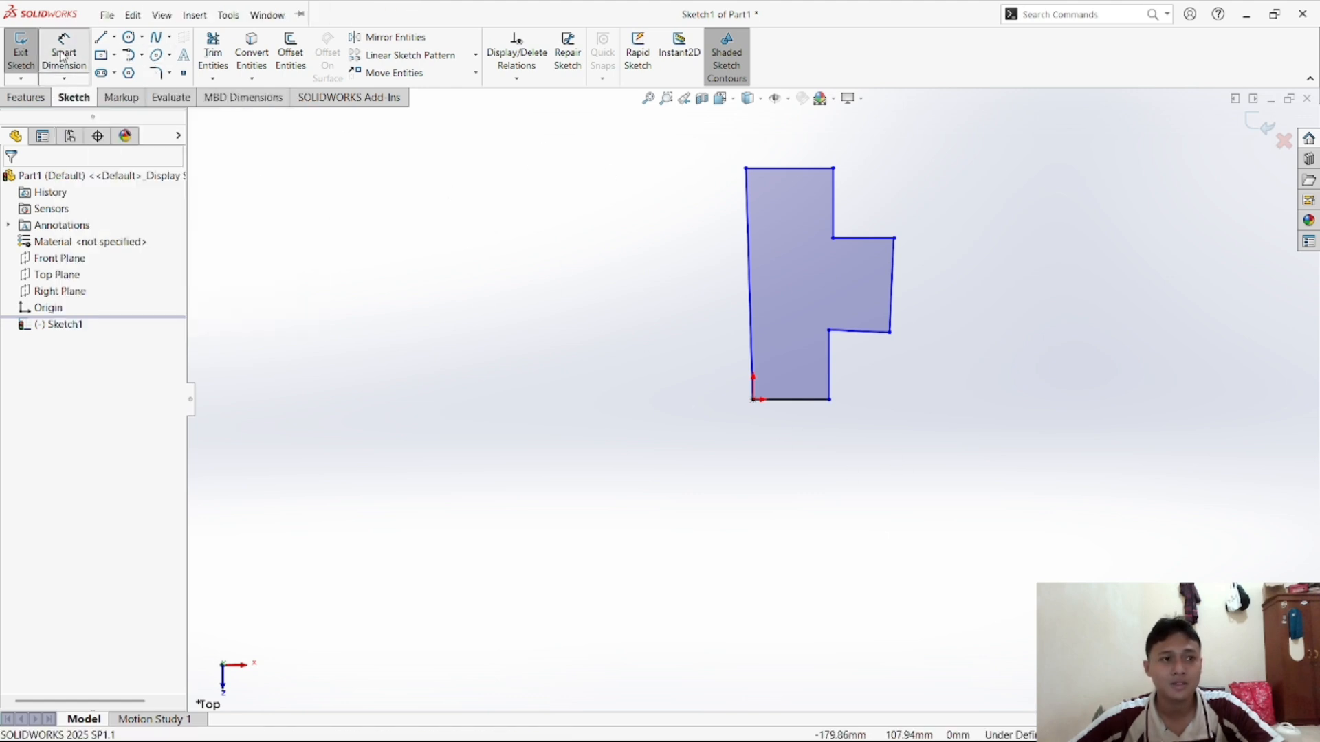
left_click(739, 247)
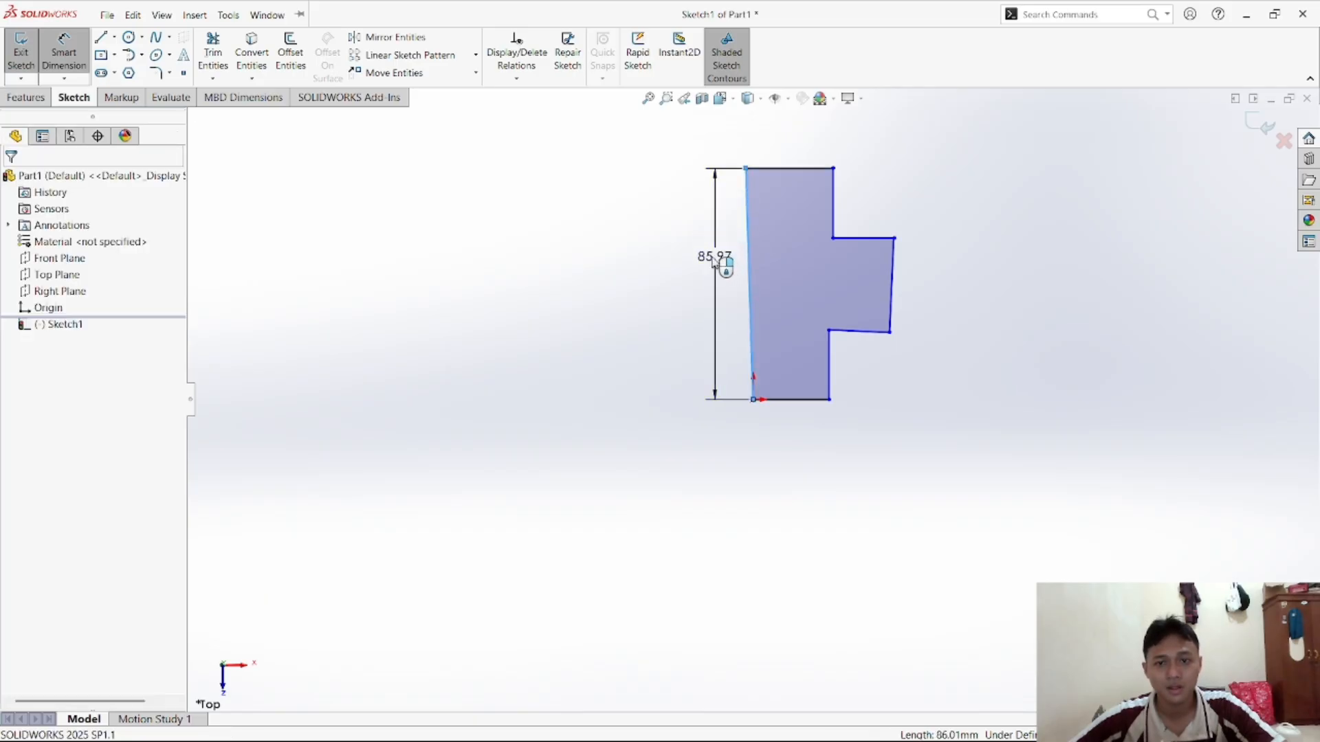
left_click(715, 261)
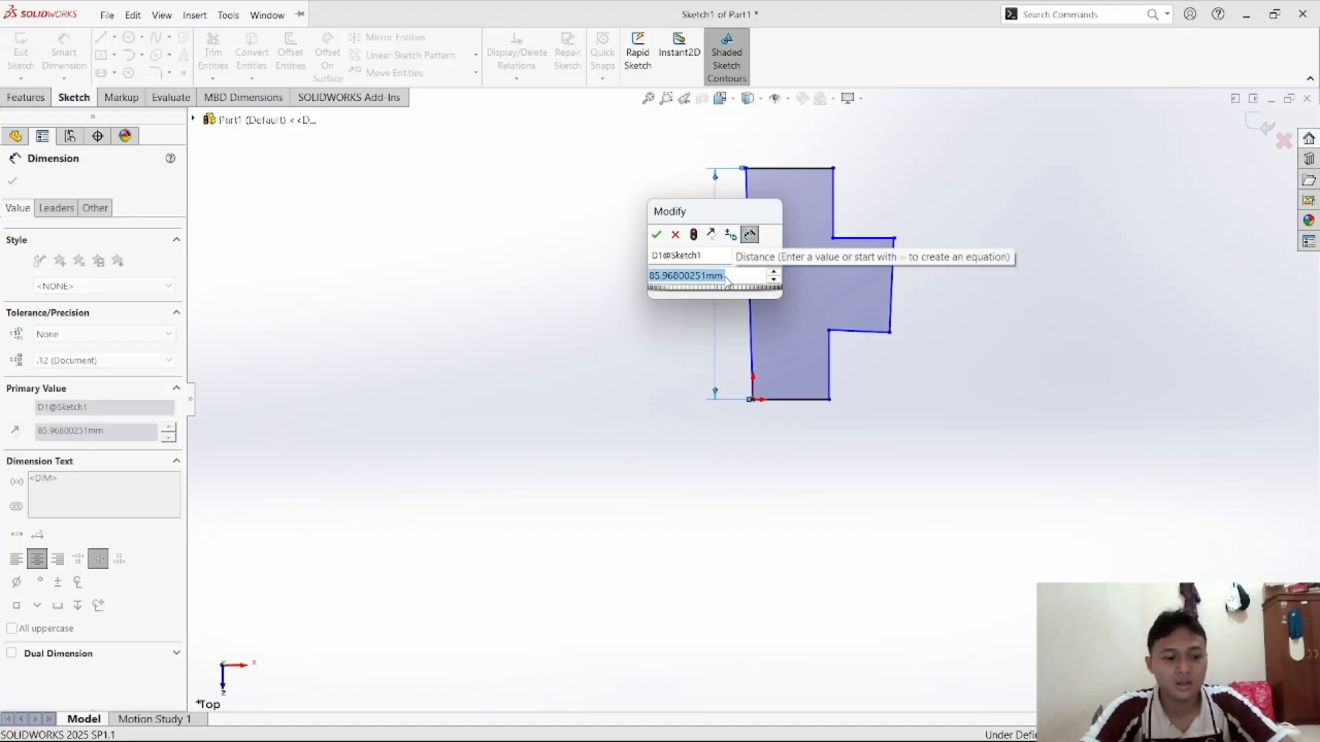
type("135")
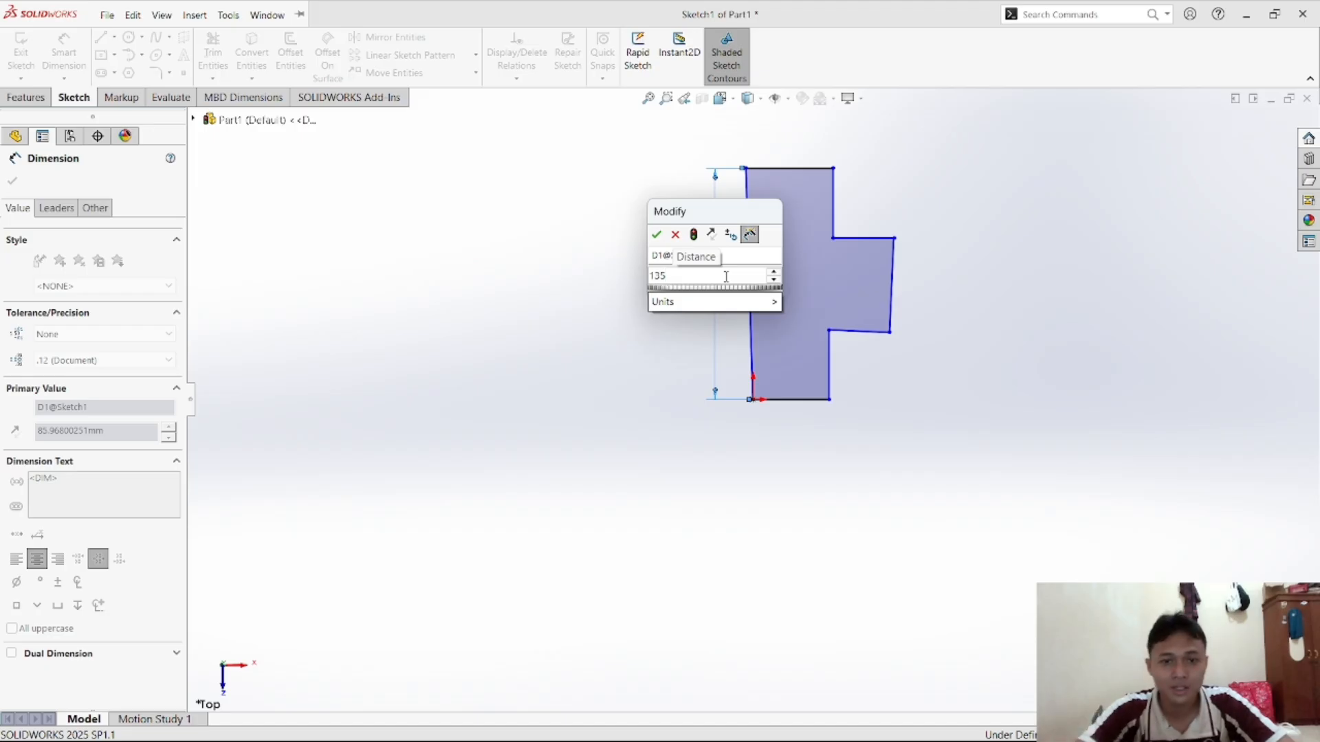
key("Return")
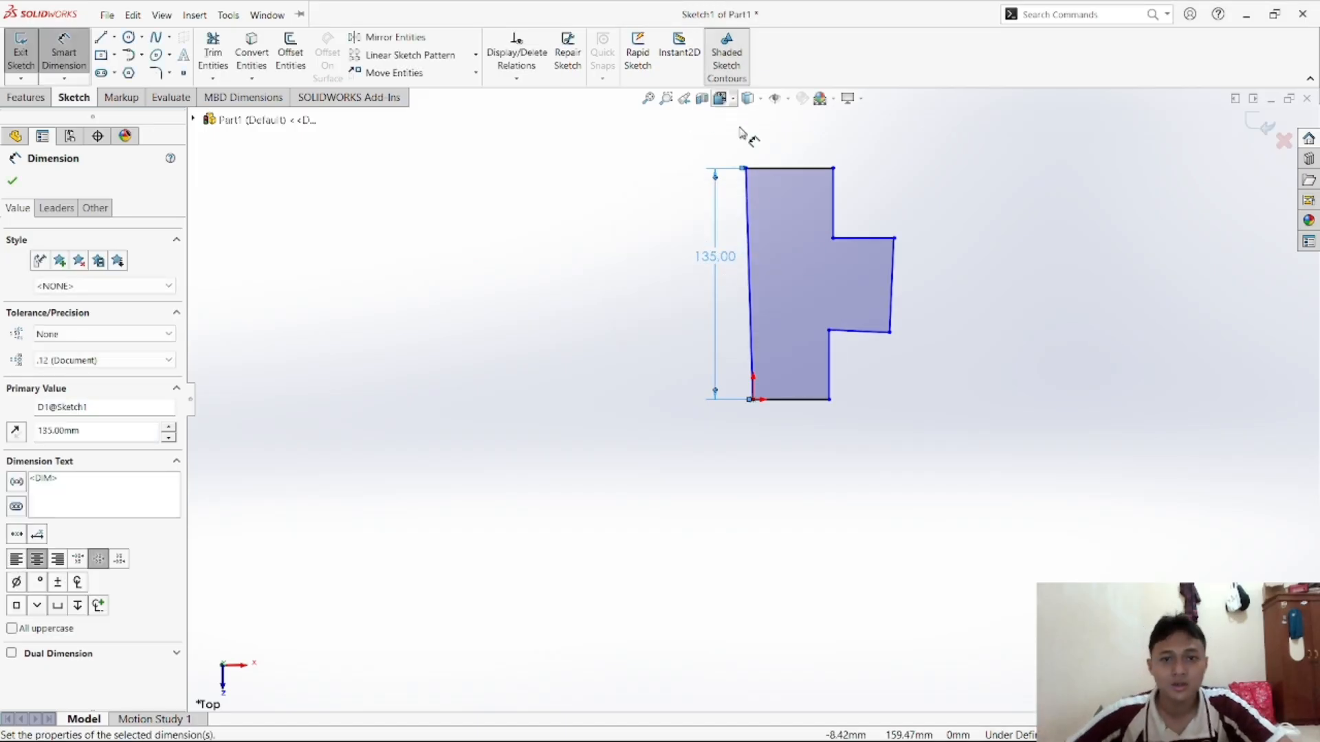
Dimension the right-hand vertical edge above the side tab at 40 mm
left_click(834, 215)
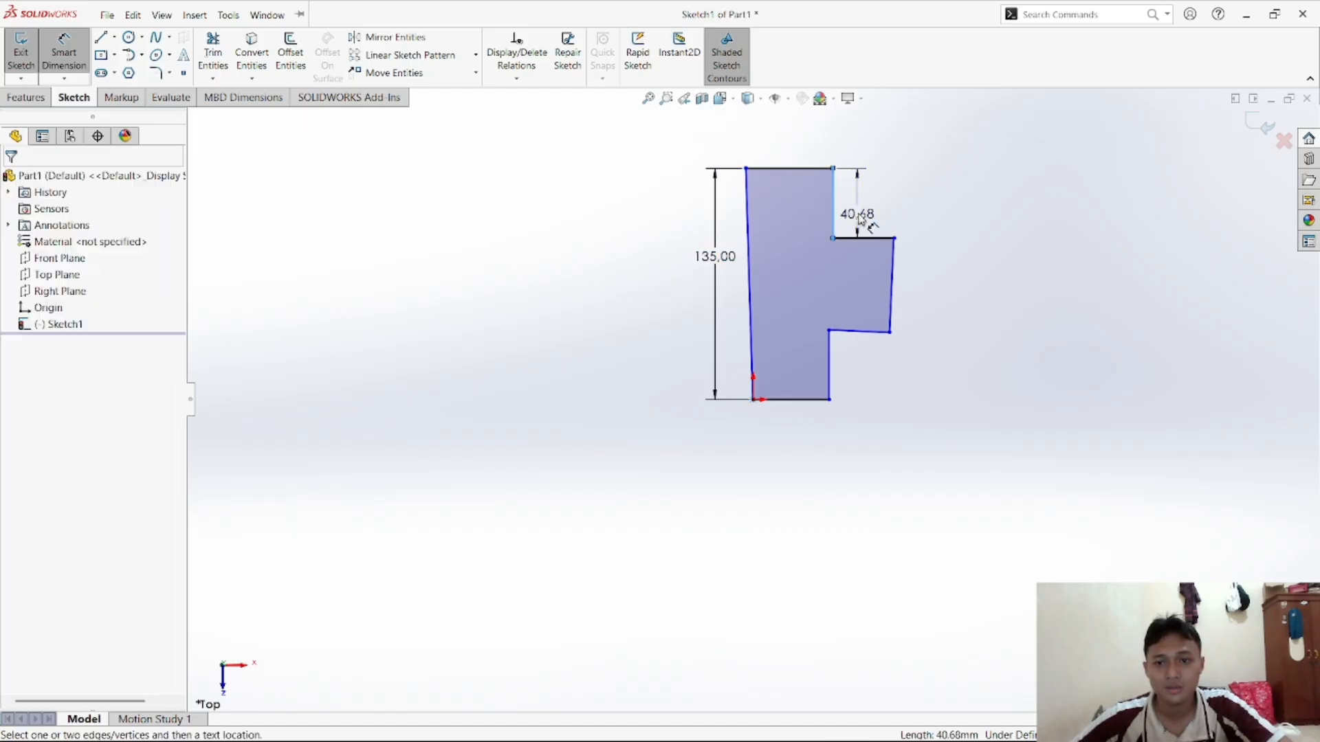
left_click(859, 219)
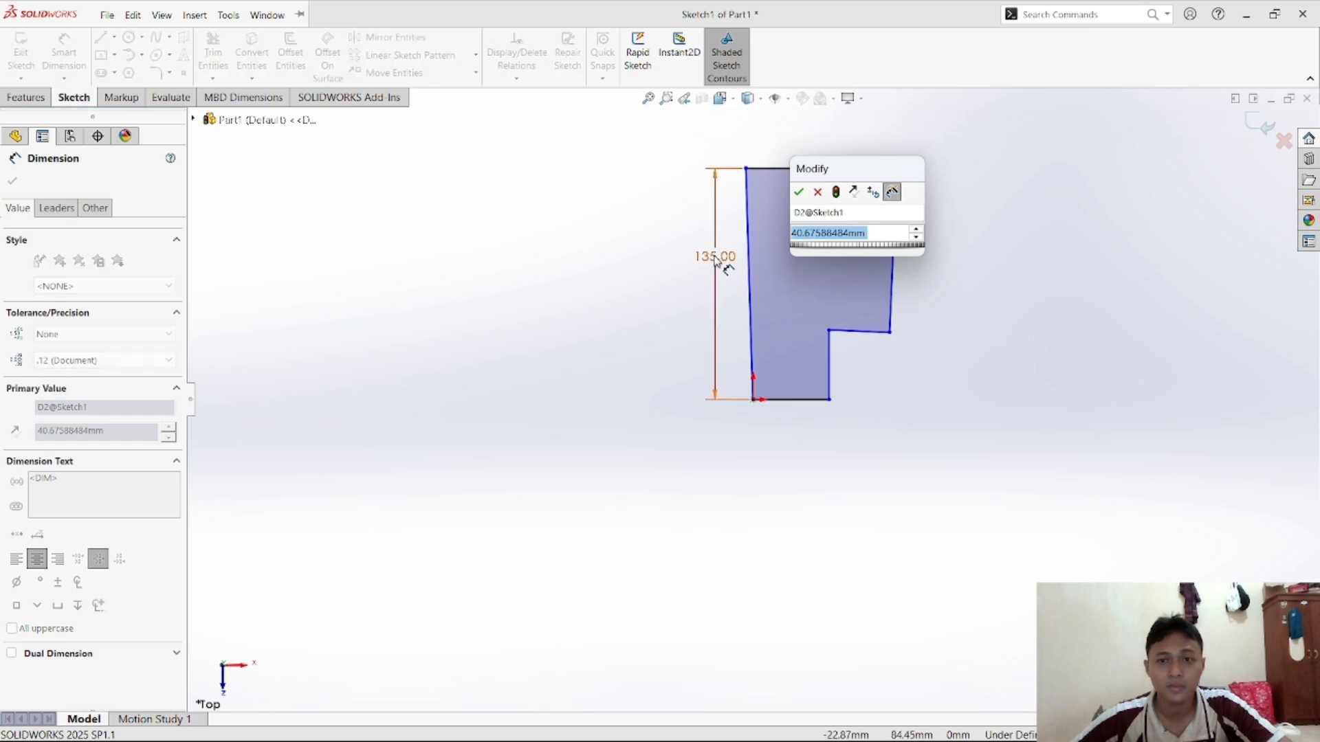
type("40")
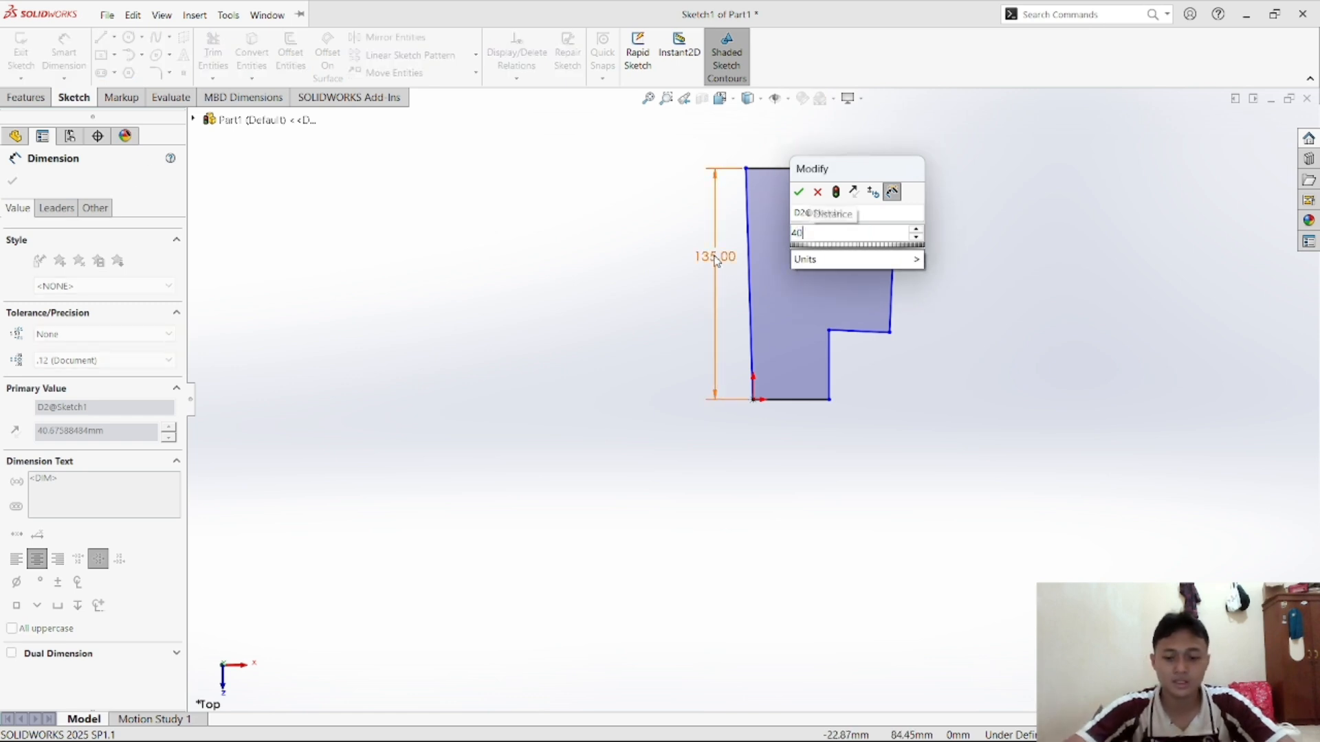
key("Return")
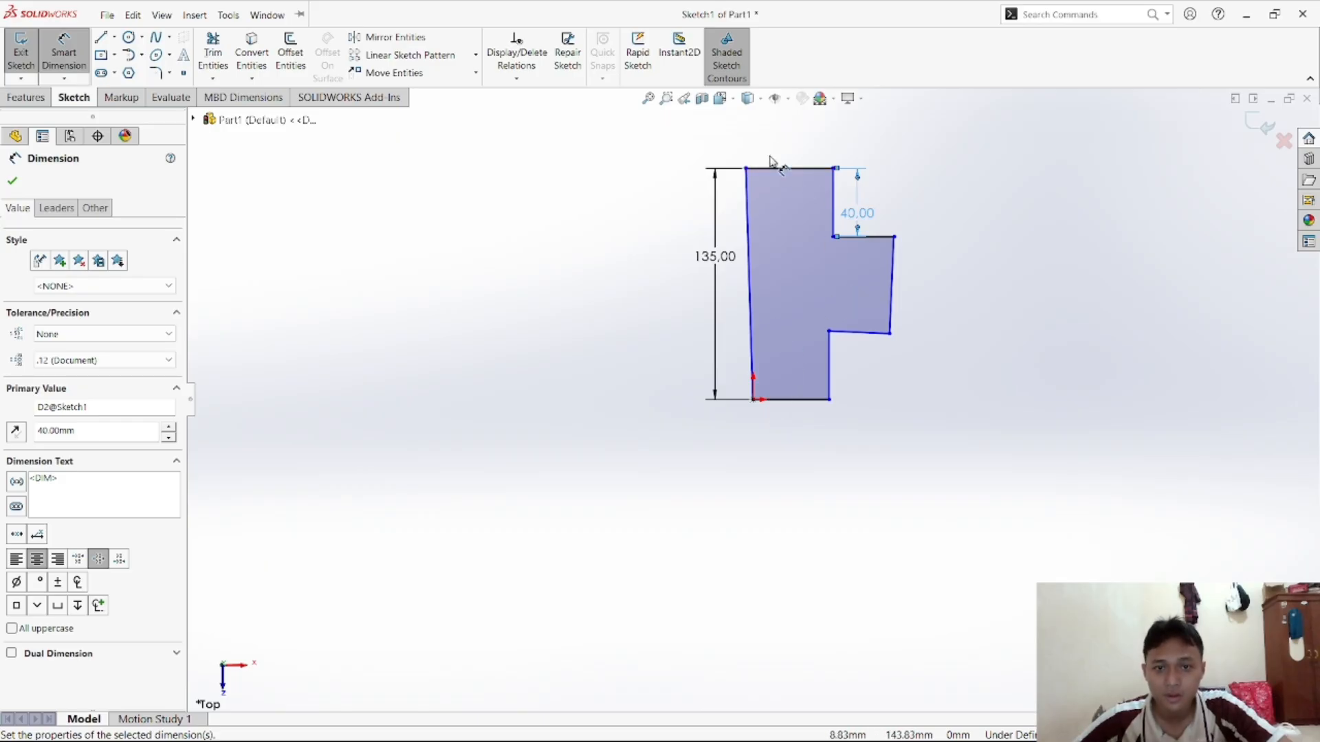
Dimension the profile's top horizontal edge at 30 mm
left_click(784, 169)
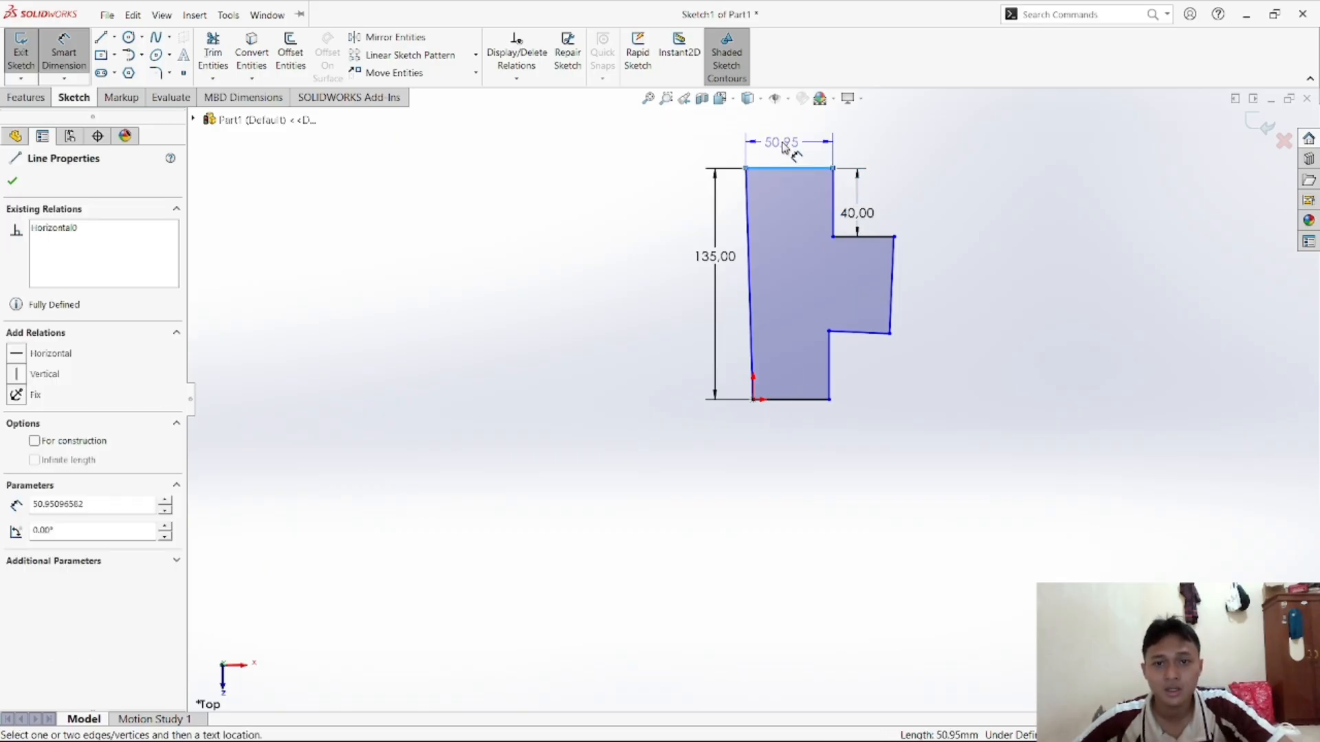
left_click(792, 148)
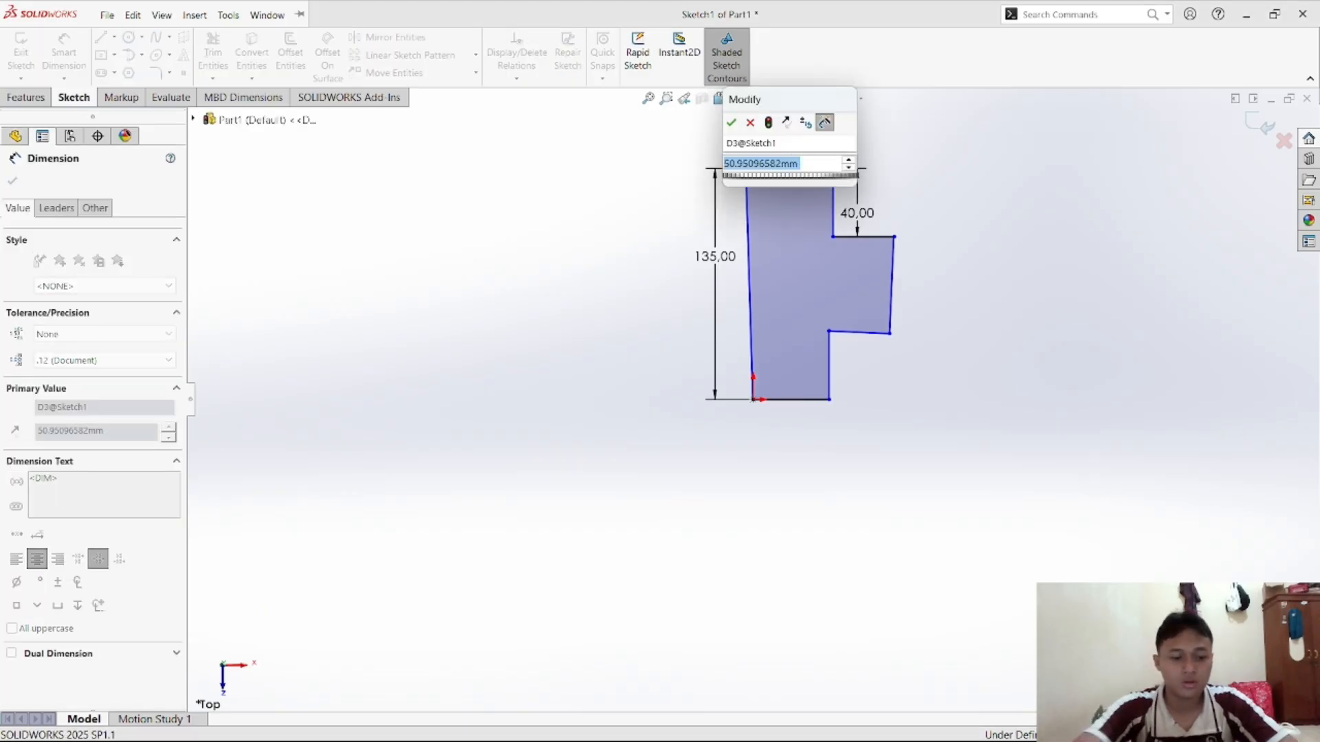
type("30")
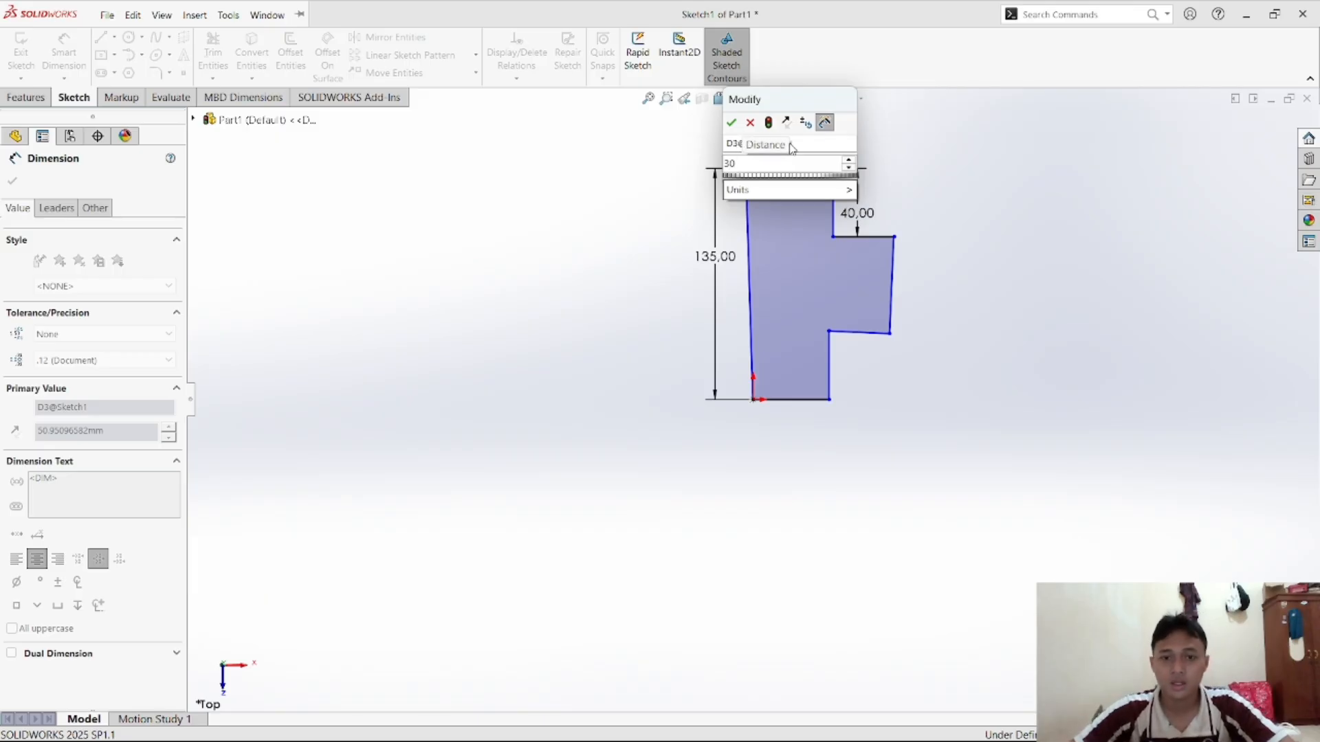
key("Return")
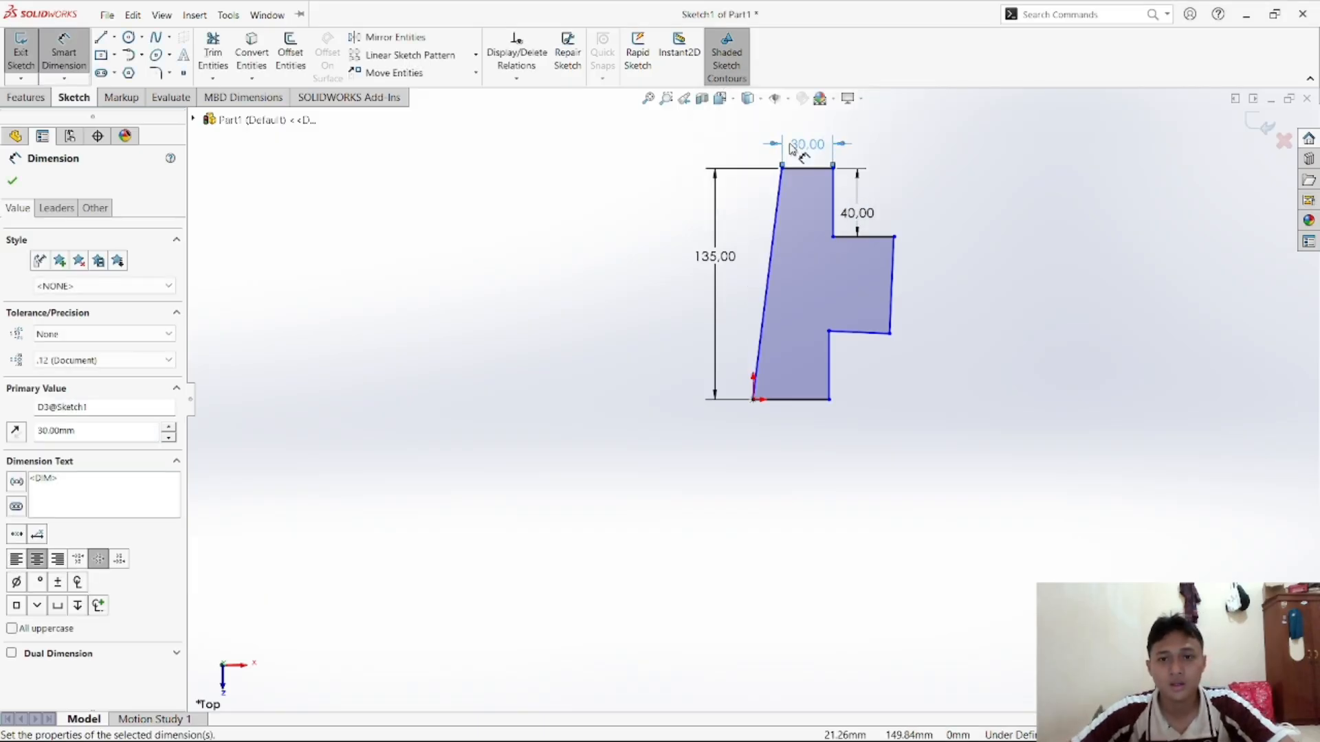
Dimension the profile's bottom edge, starting at the origin, at 30 mm
left_click(801, 411)
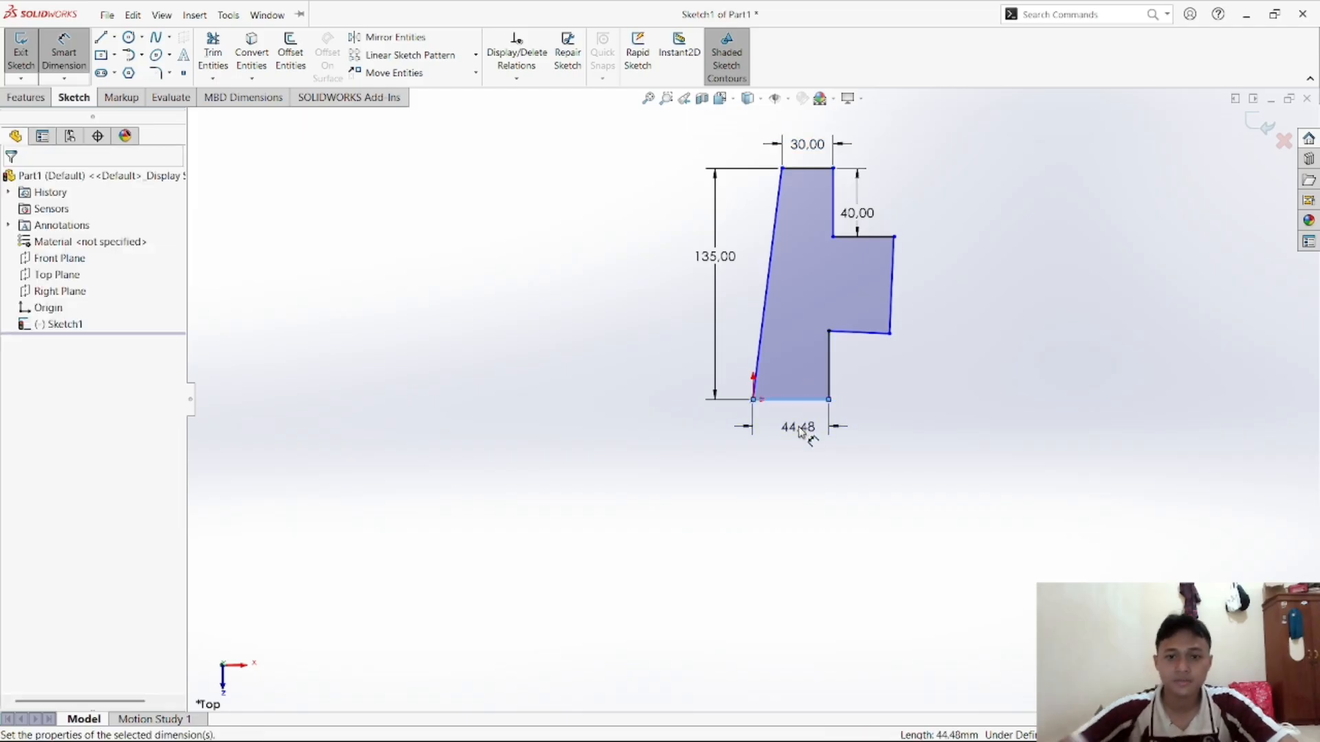
left_click(799, 432)
type("3")
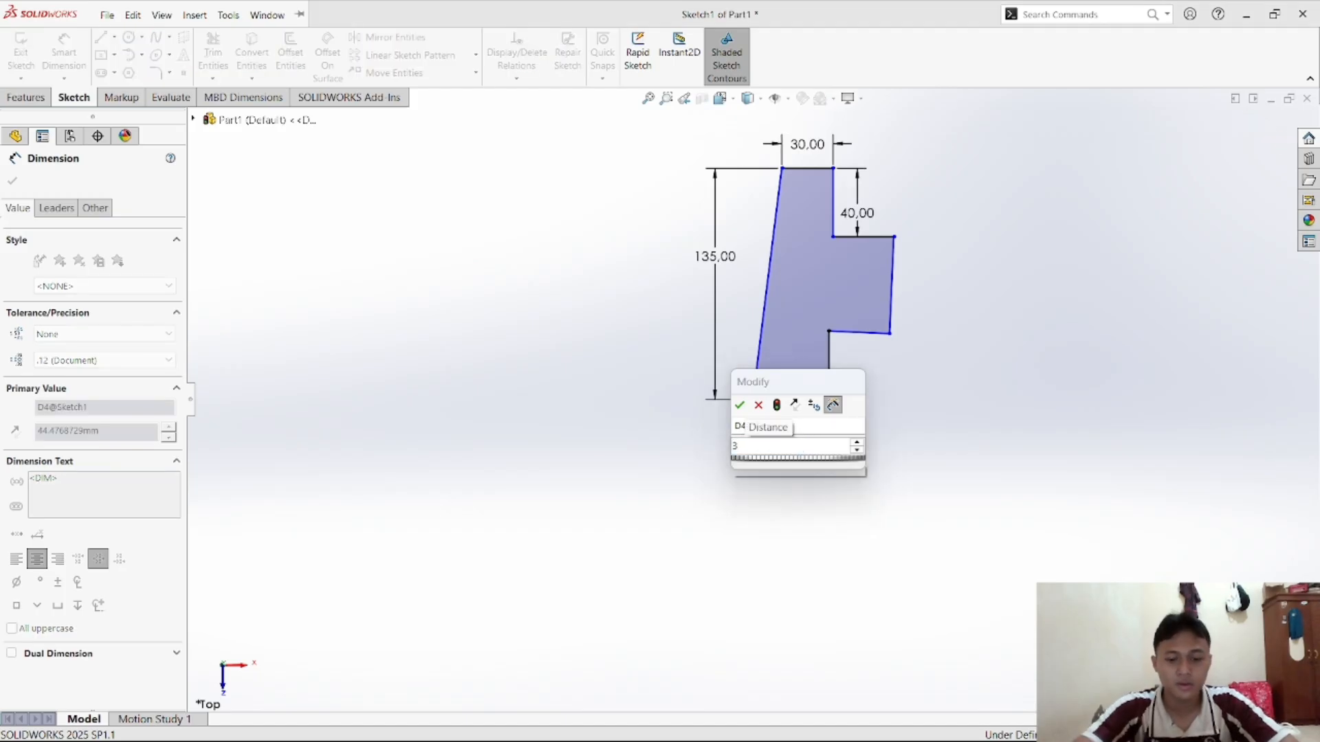
type("0")
key("Return")
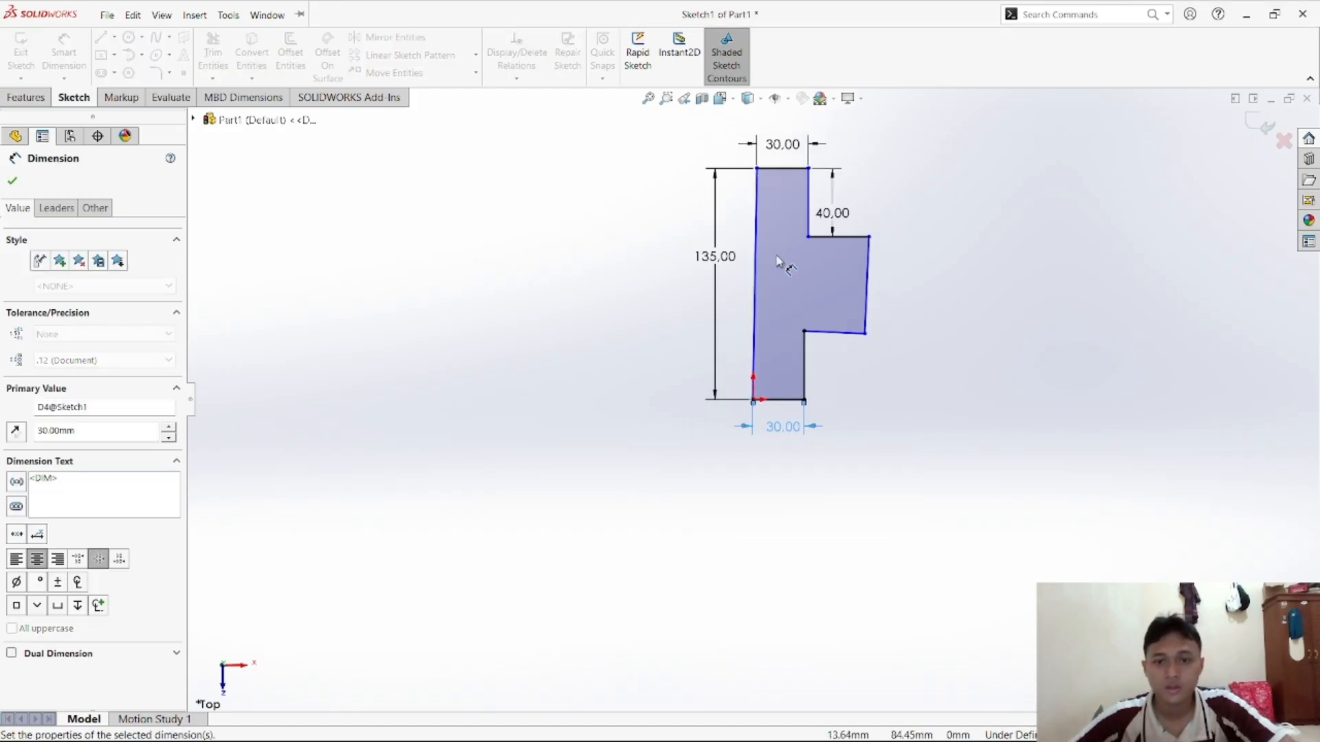
Dimension the horizontal width of the side tab along its lower edge at 25 mm
scroll(777, 289, "up", 3)
scroll(780, 210, "up", 1)
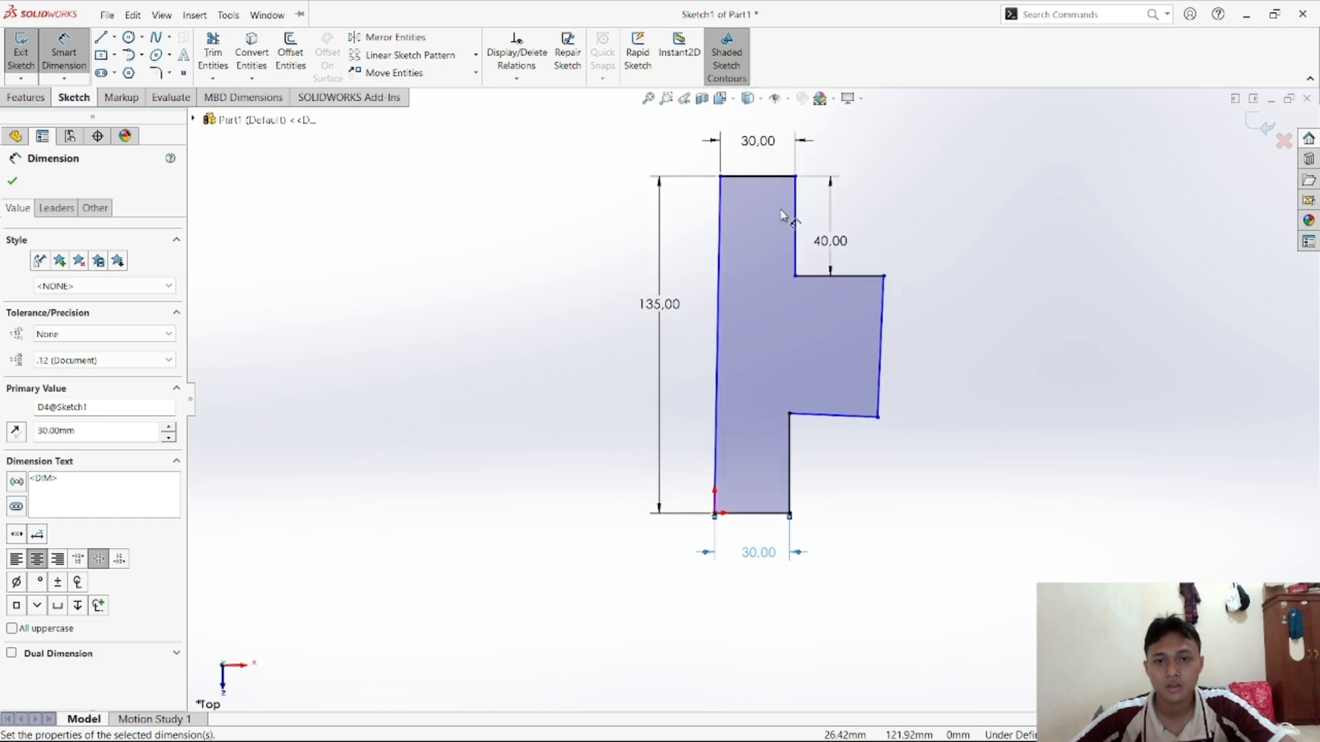
scroll(773, 192, "down", 1)
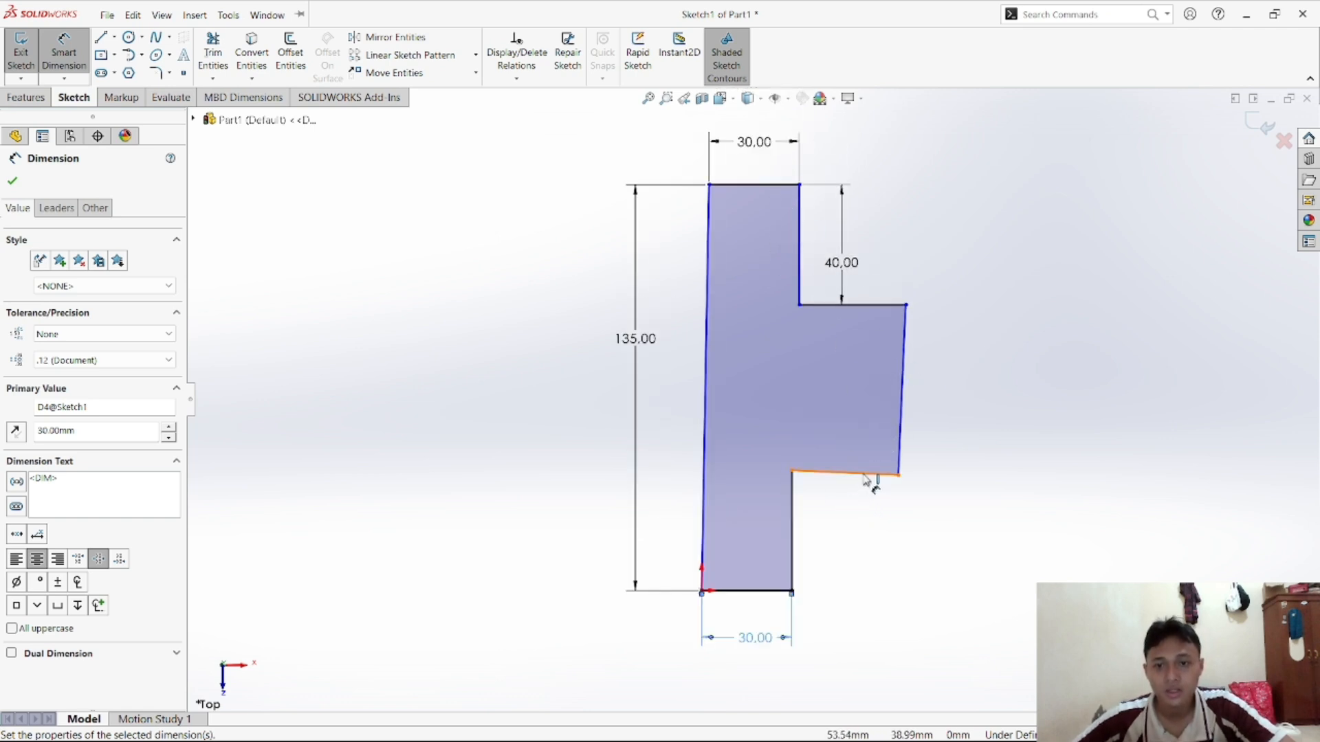
left_click(865, 497)
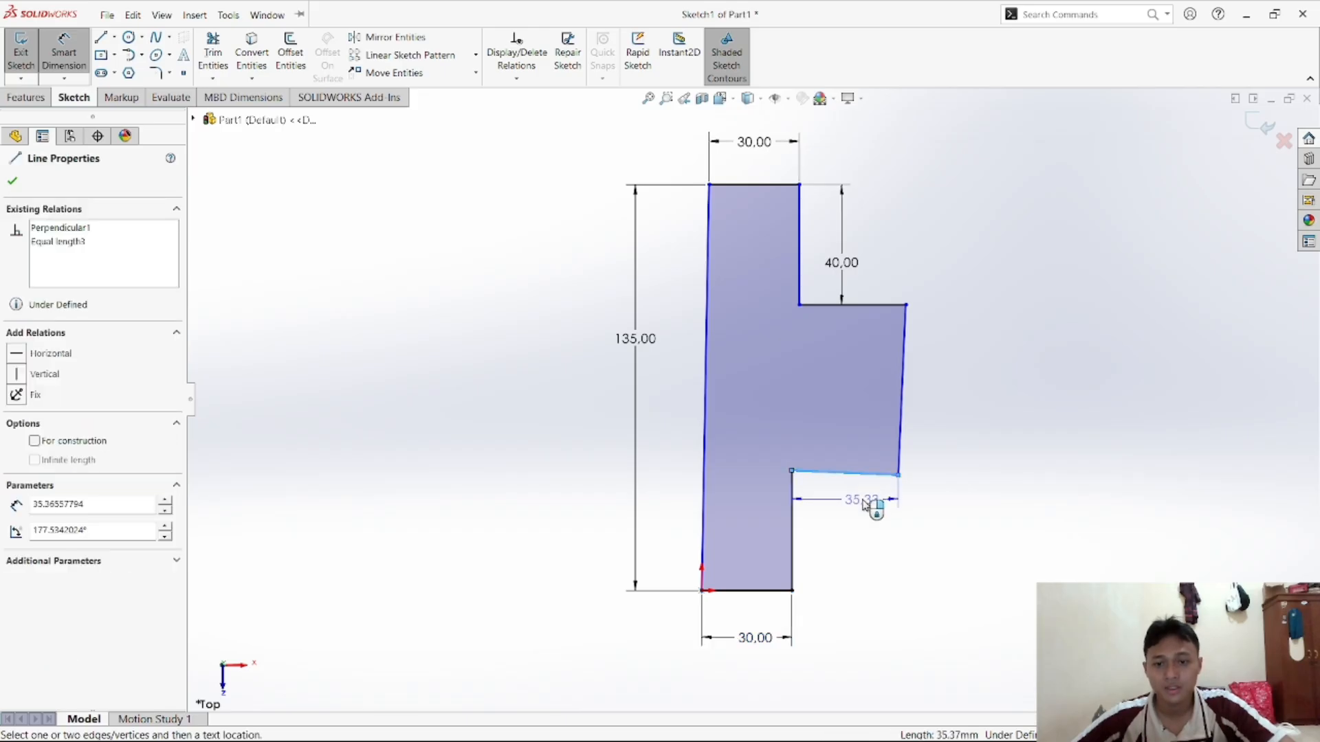
left_click(865, 504)
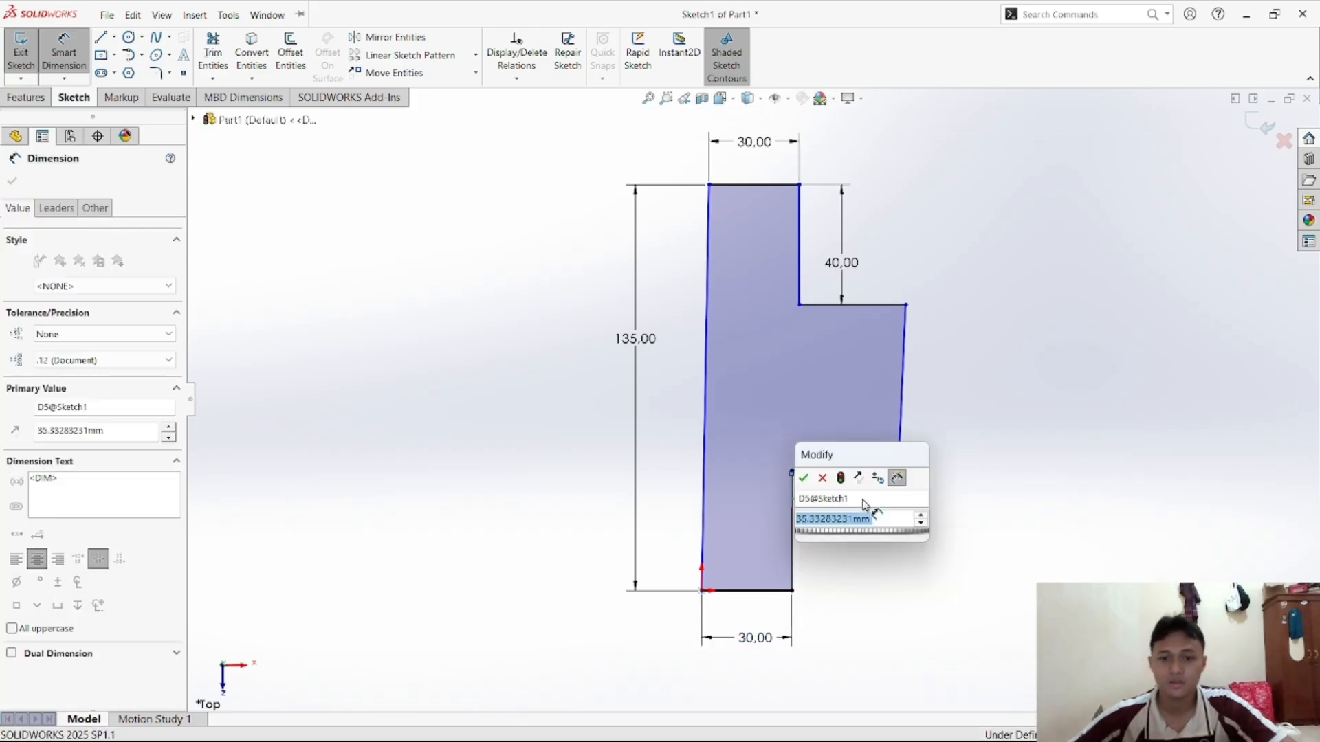
type("25")
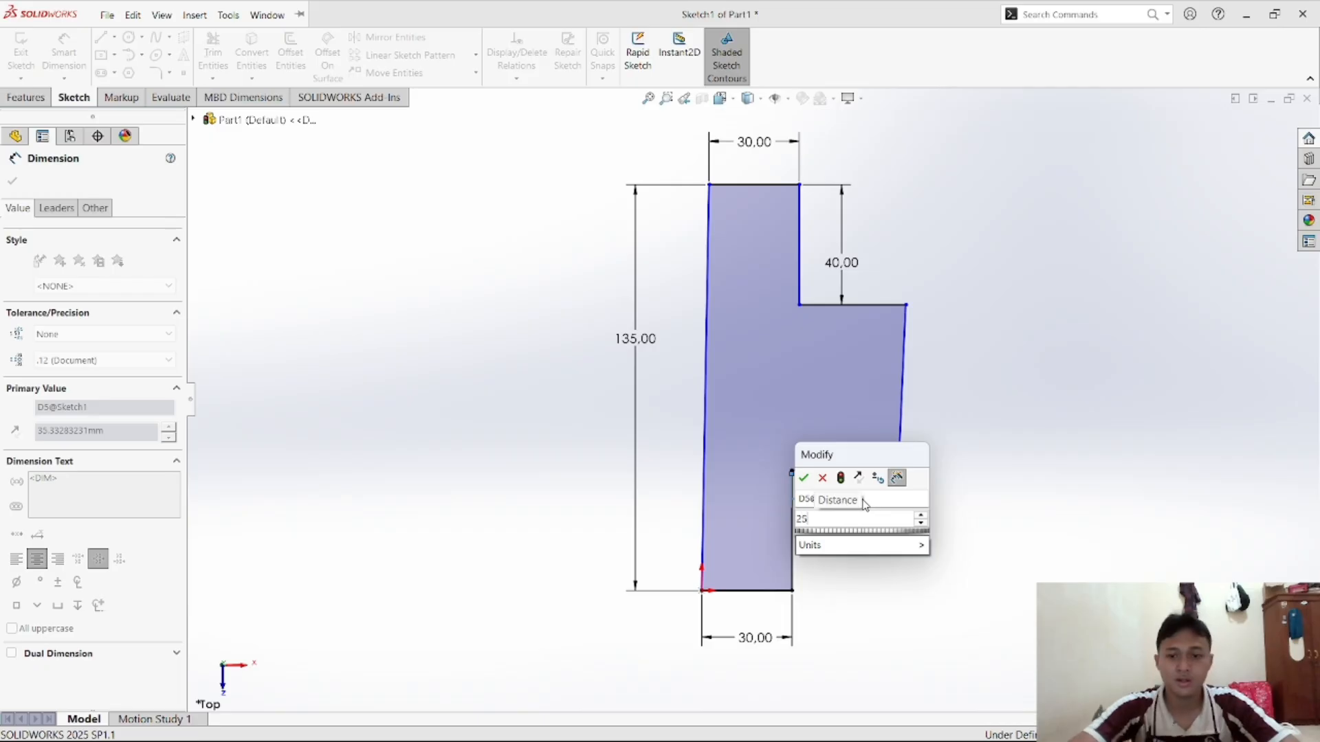
key("Return")
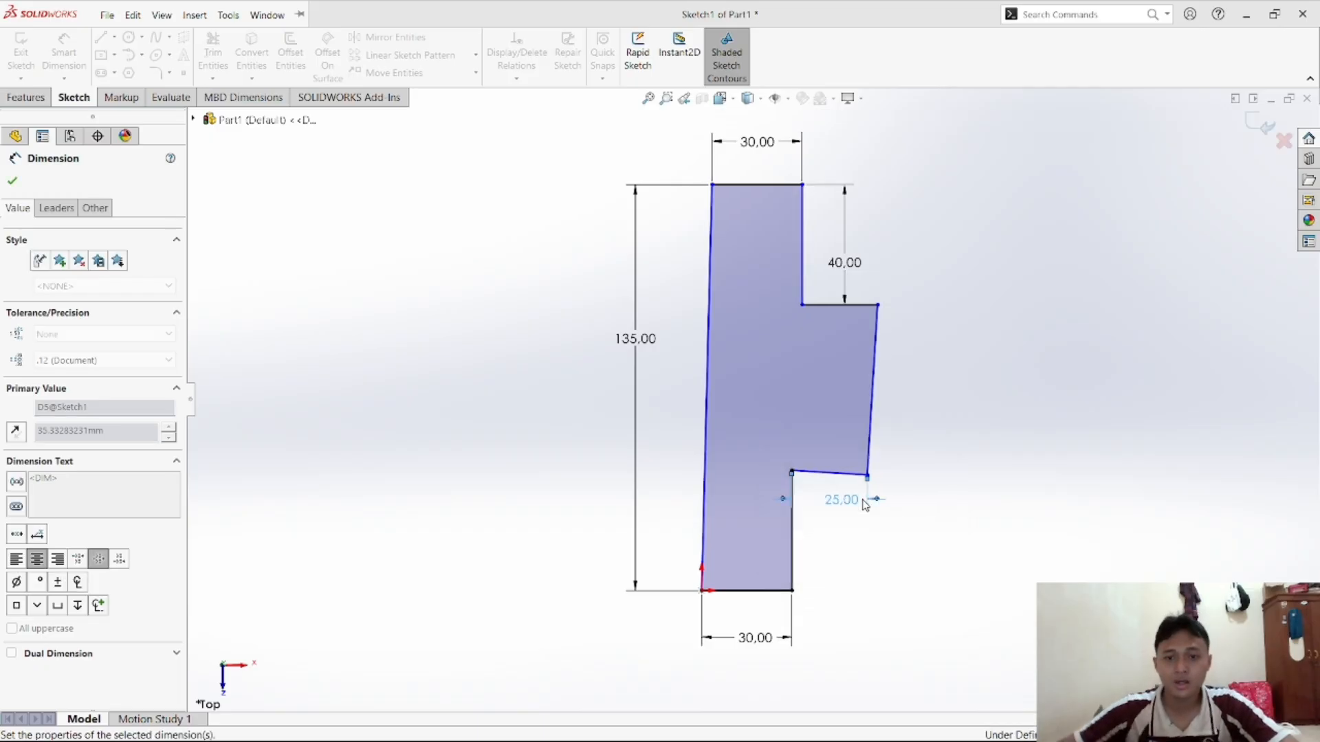
Dimension the side tab's outer vertical edge at 55 mm and end the Smart Dimension command
left_click(889, 382)
left_click(921, 383)
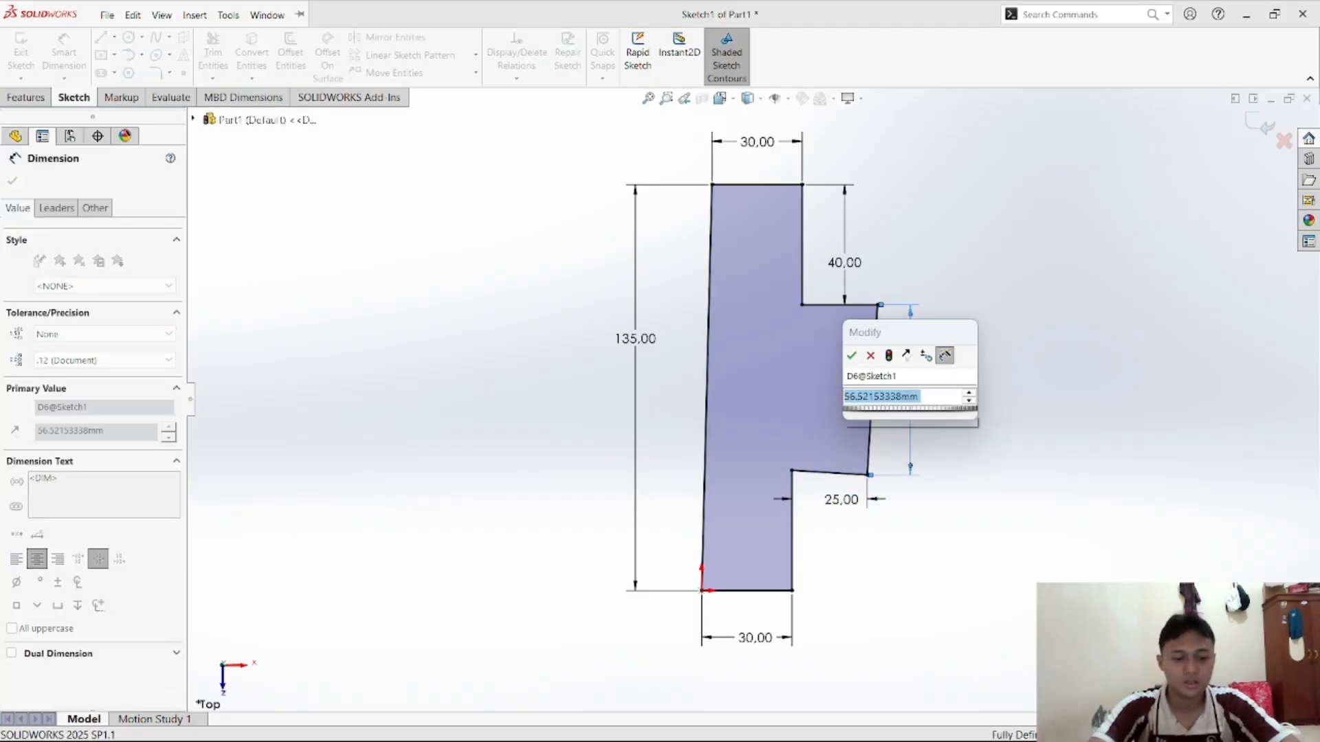
type("55")
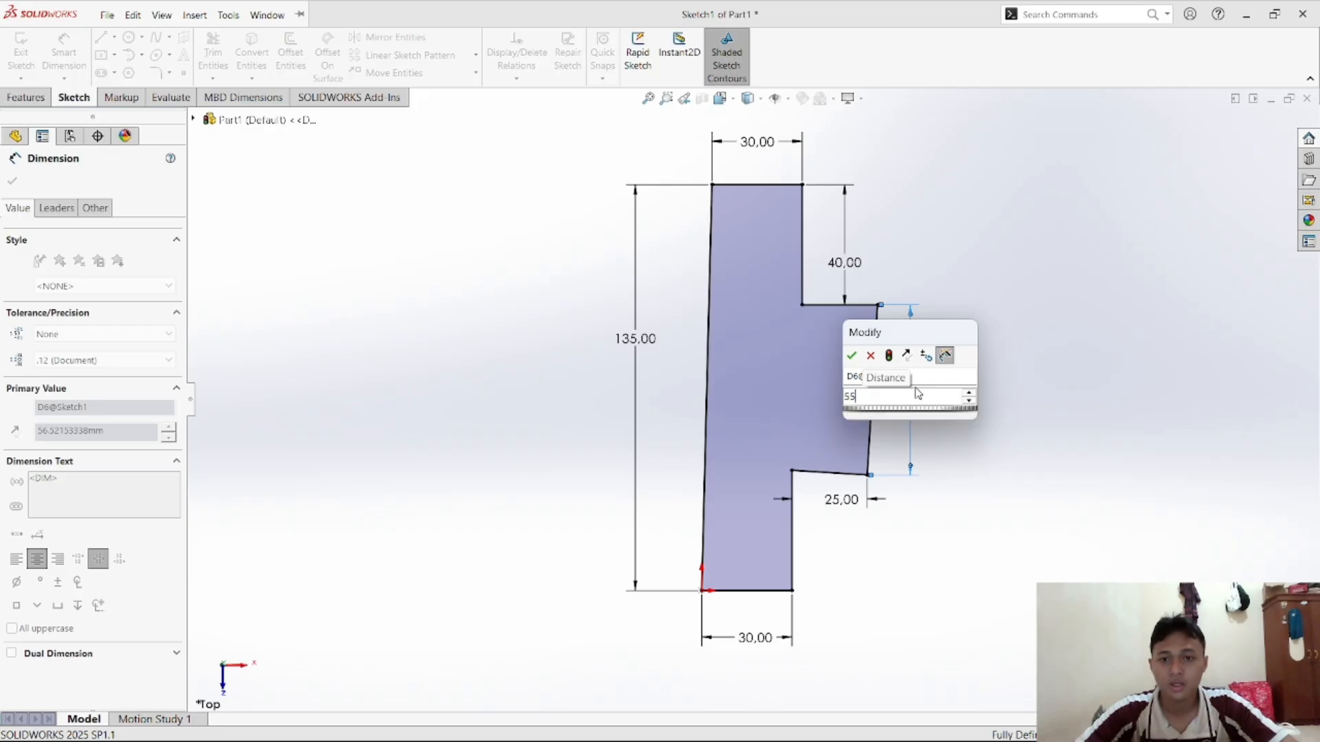
key("Return")
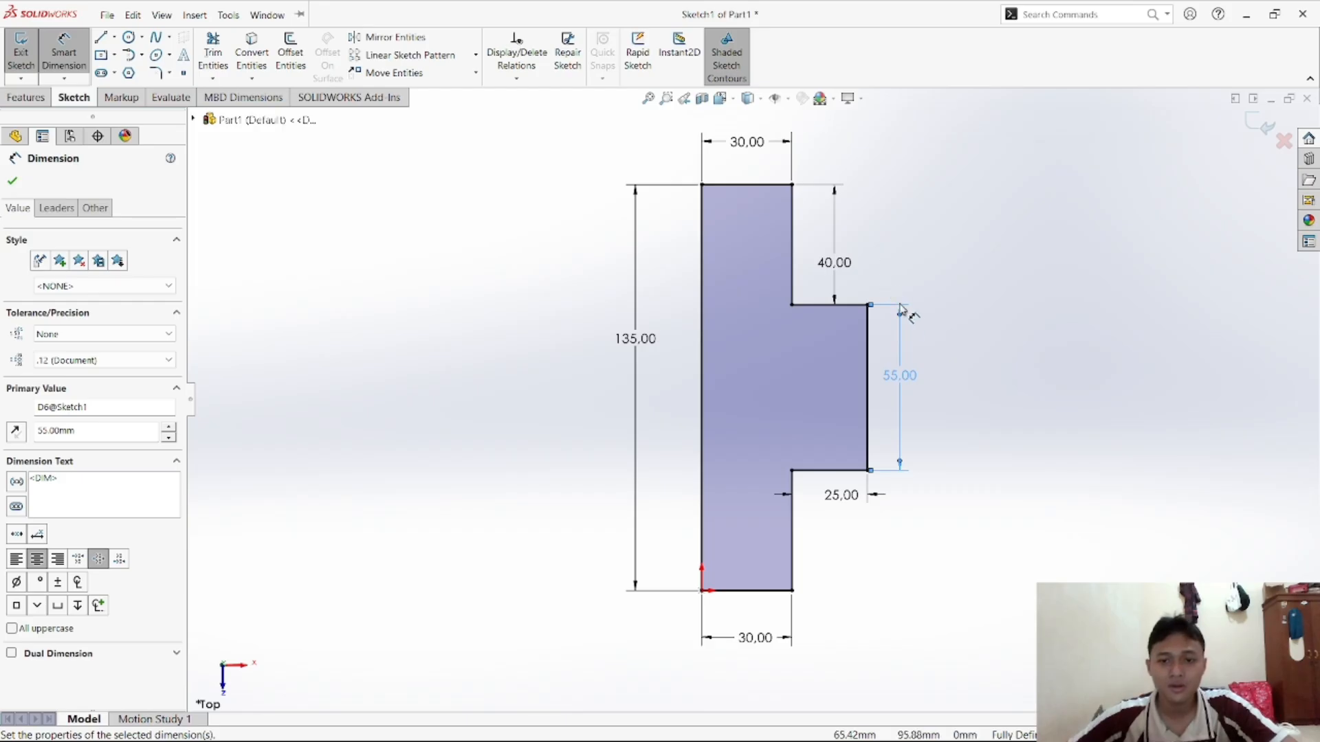
left_click(106, 14)
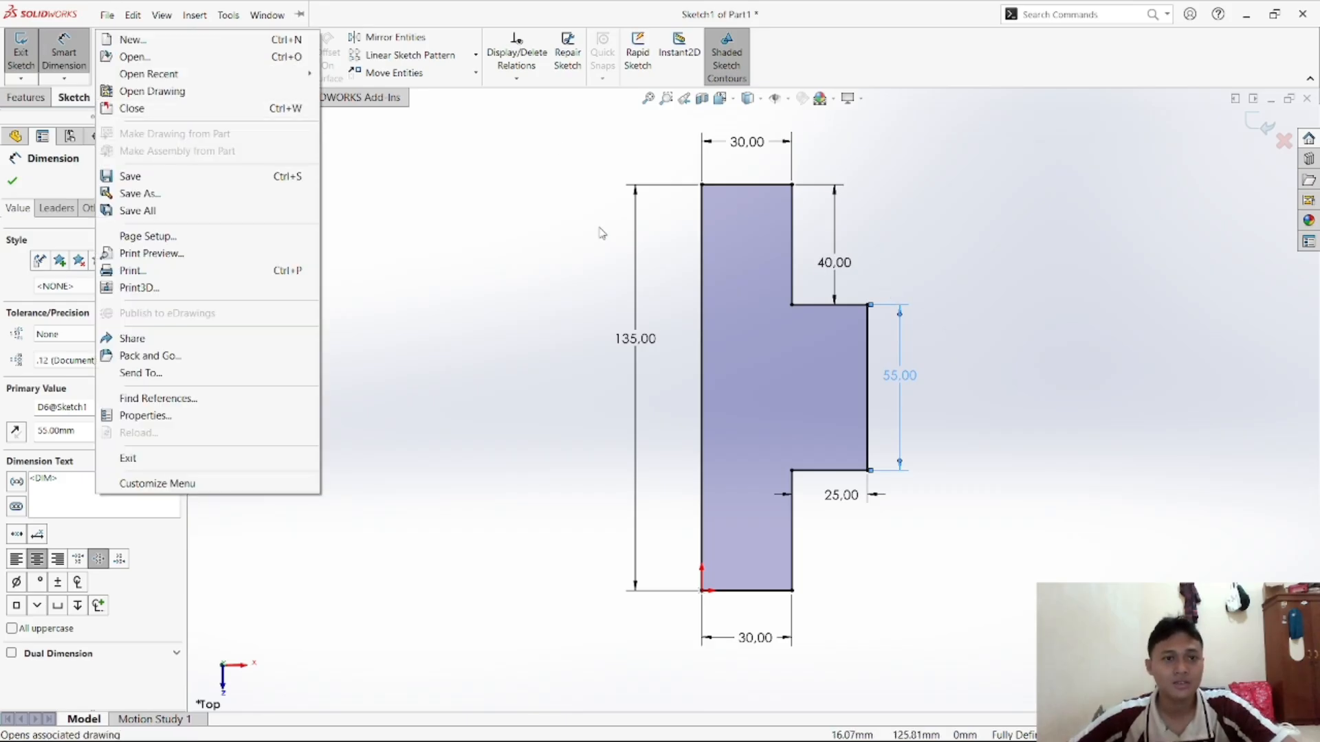
left_click(68, 62)
left_click(69, 62)
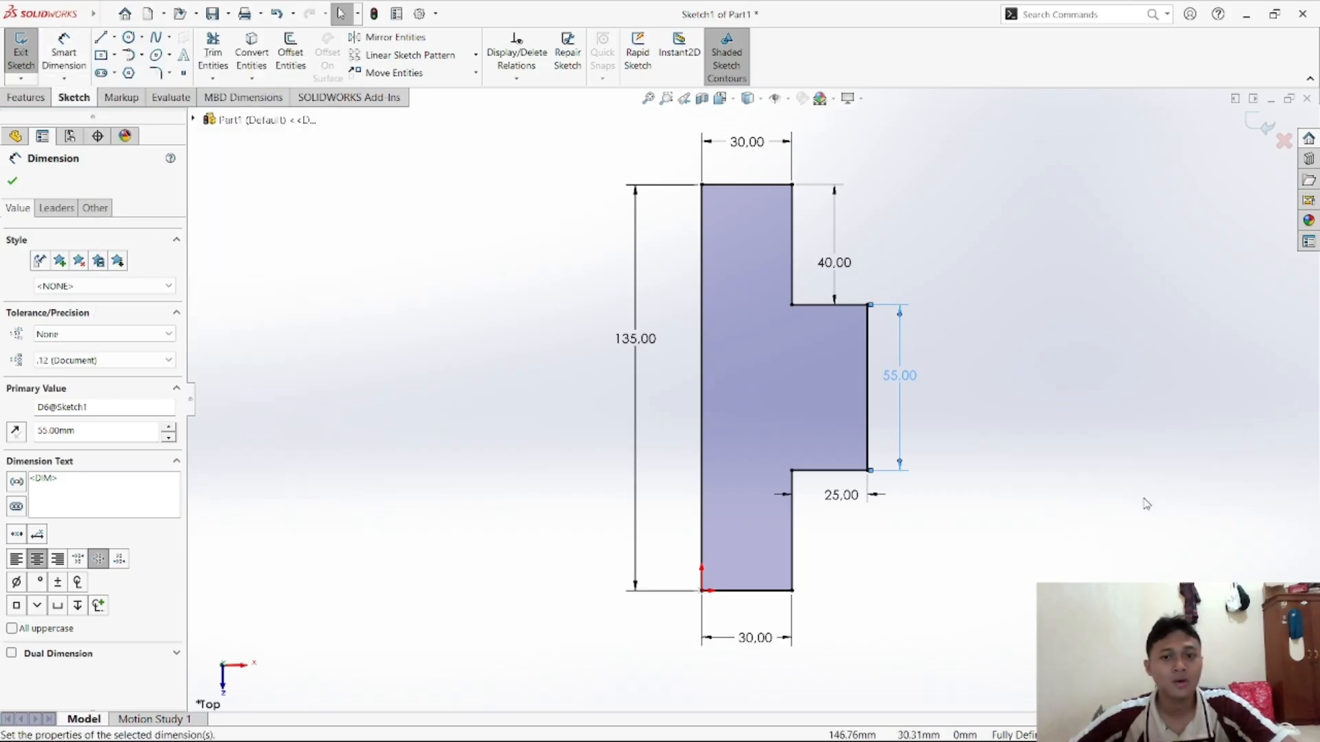
left_click(996, 340)
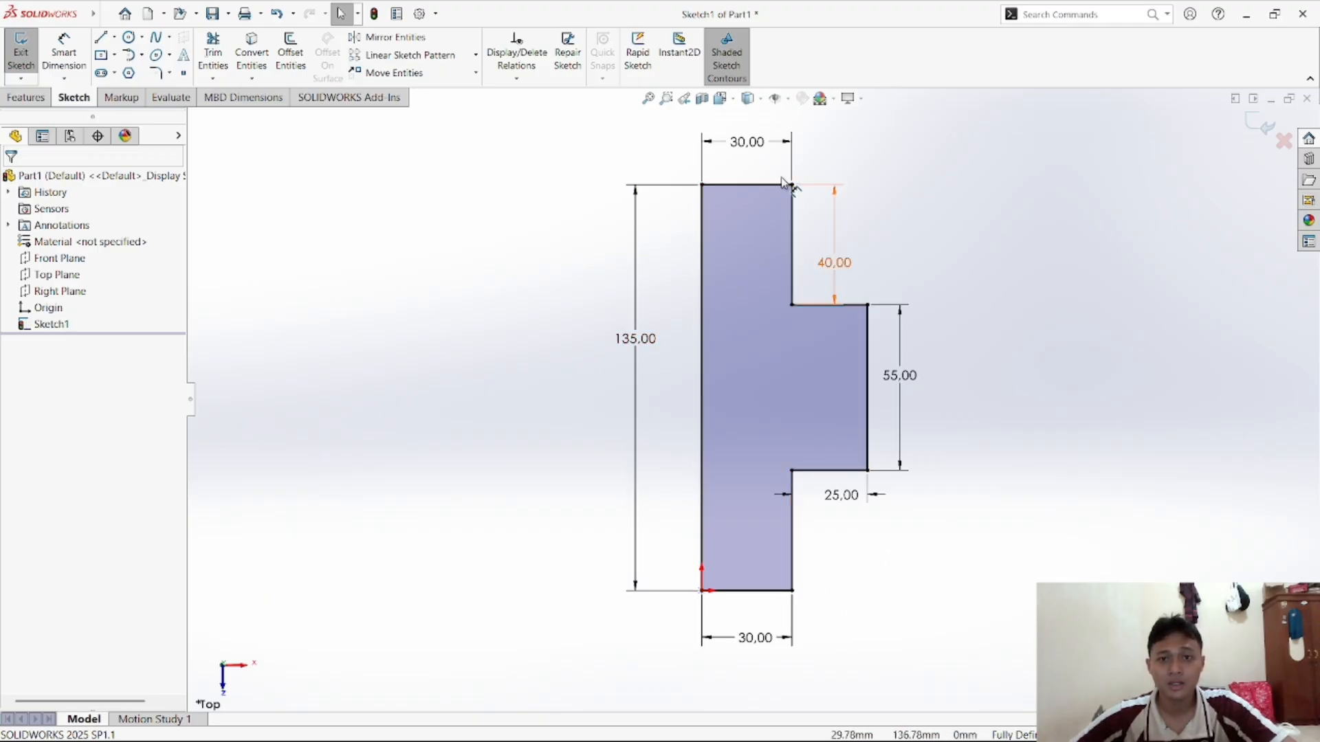
left_click(123, 15)
mouse_move(108, 16)
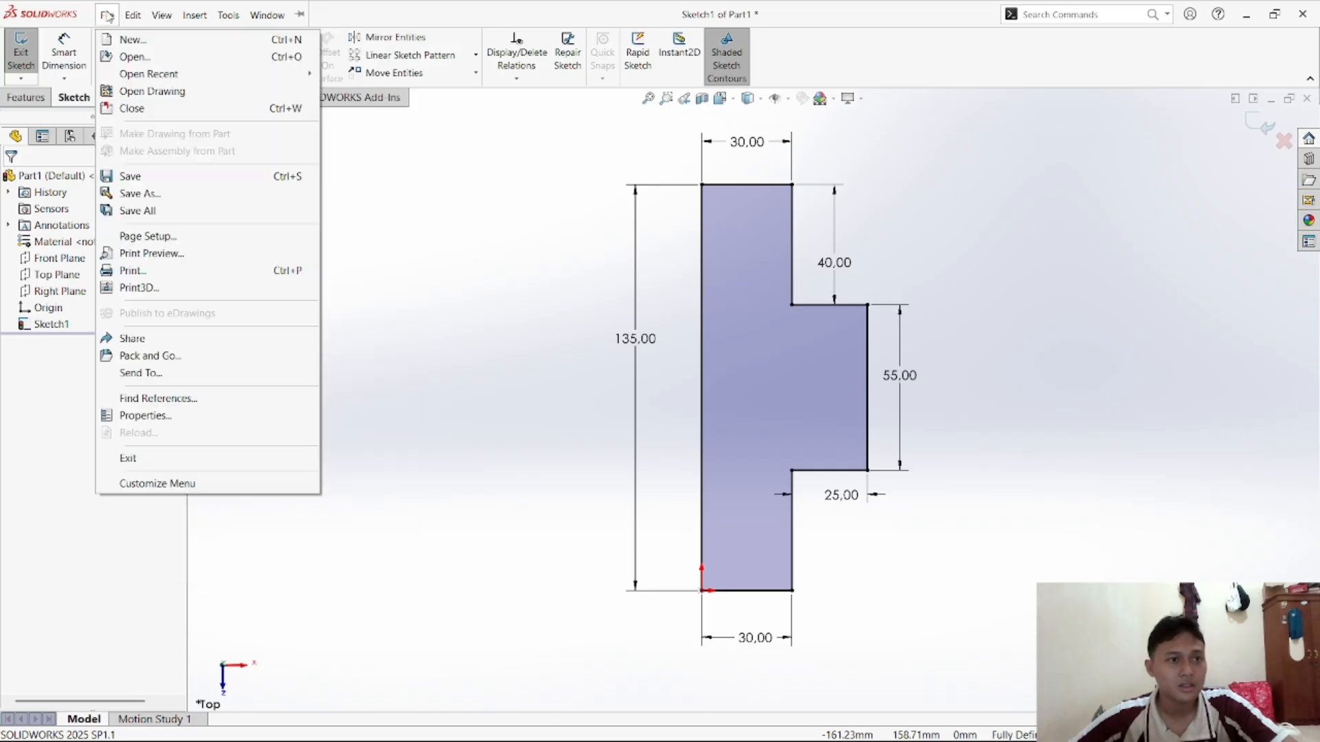
left_click(132, 57)
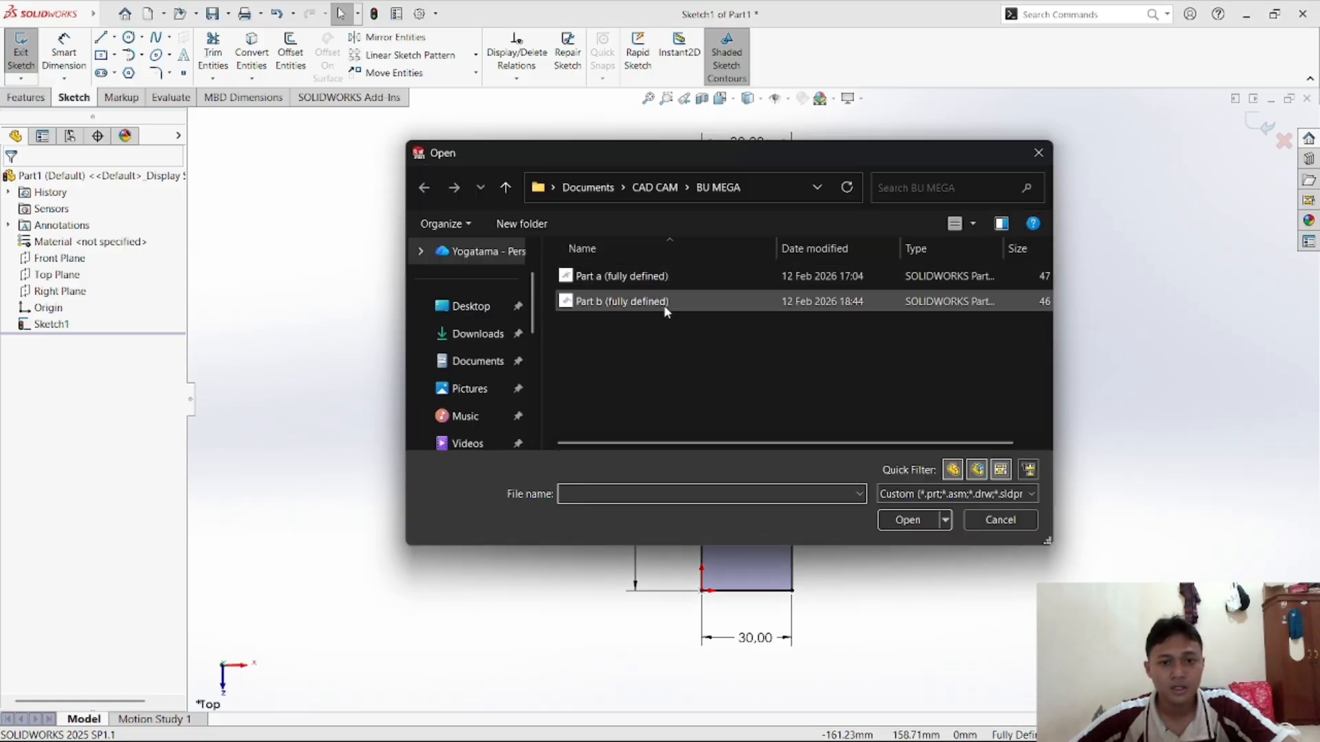
left_click(665, 303)
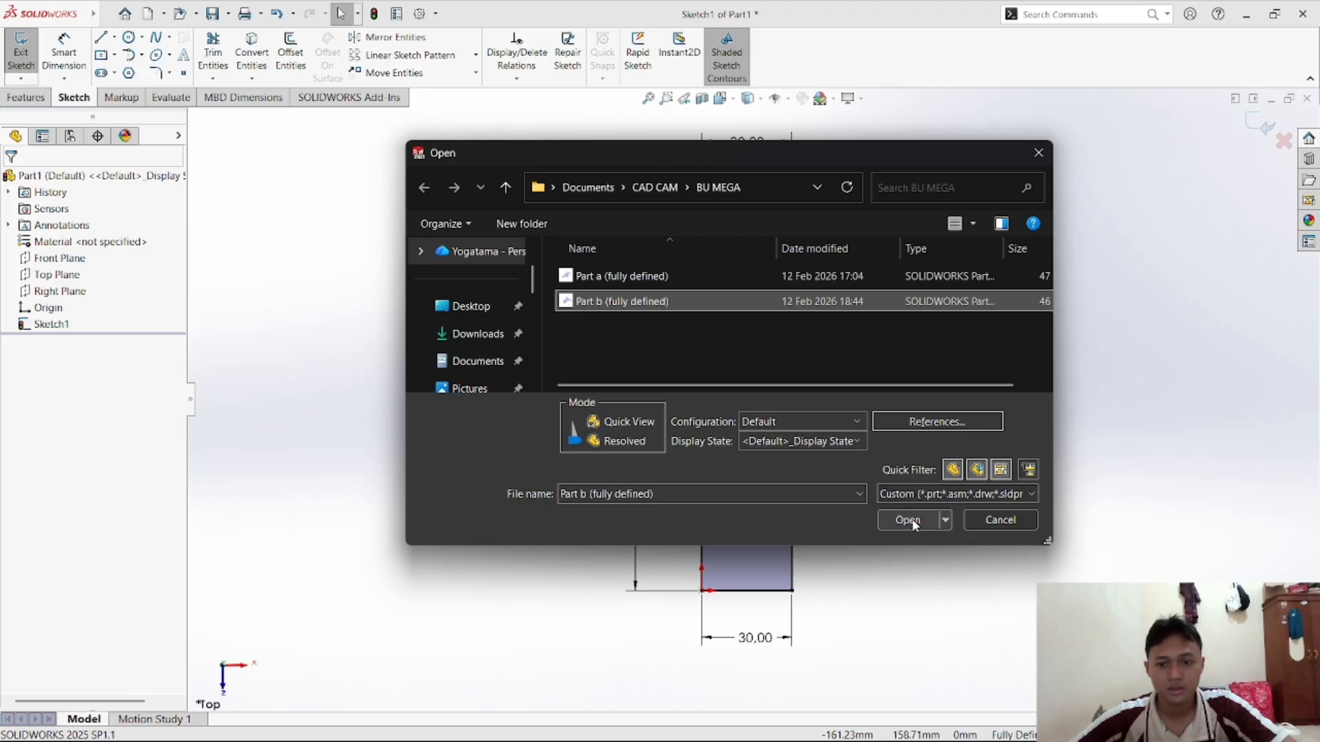
left_click(991, 522)
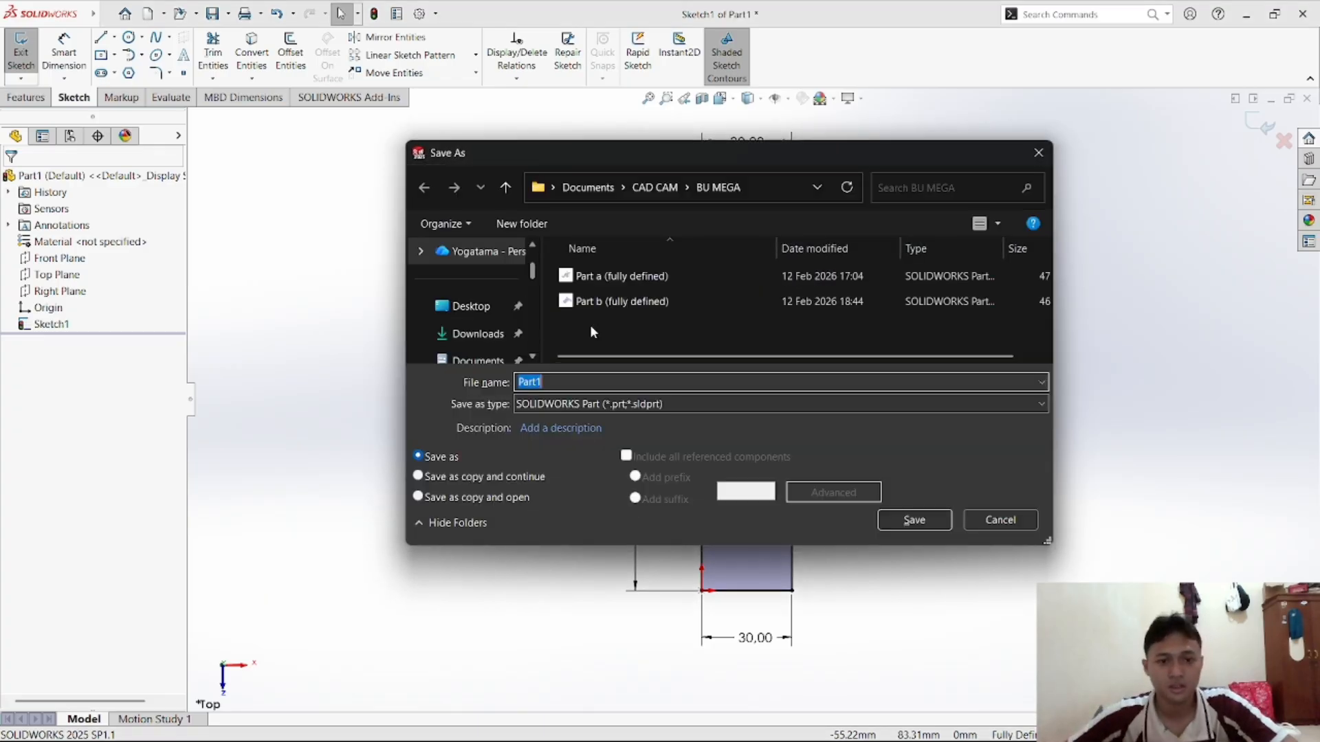
Save the part in the BU MEGA folder under the name Part a (video)
left_click(604, 382)
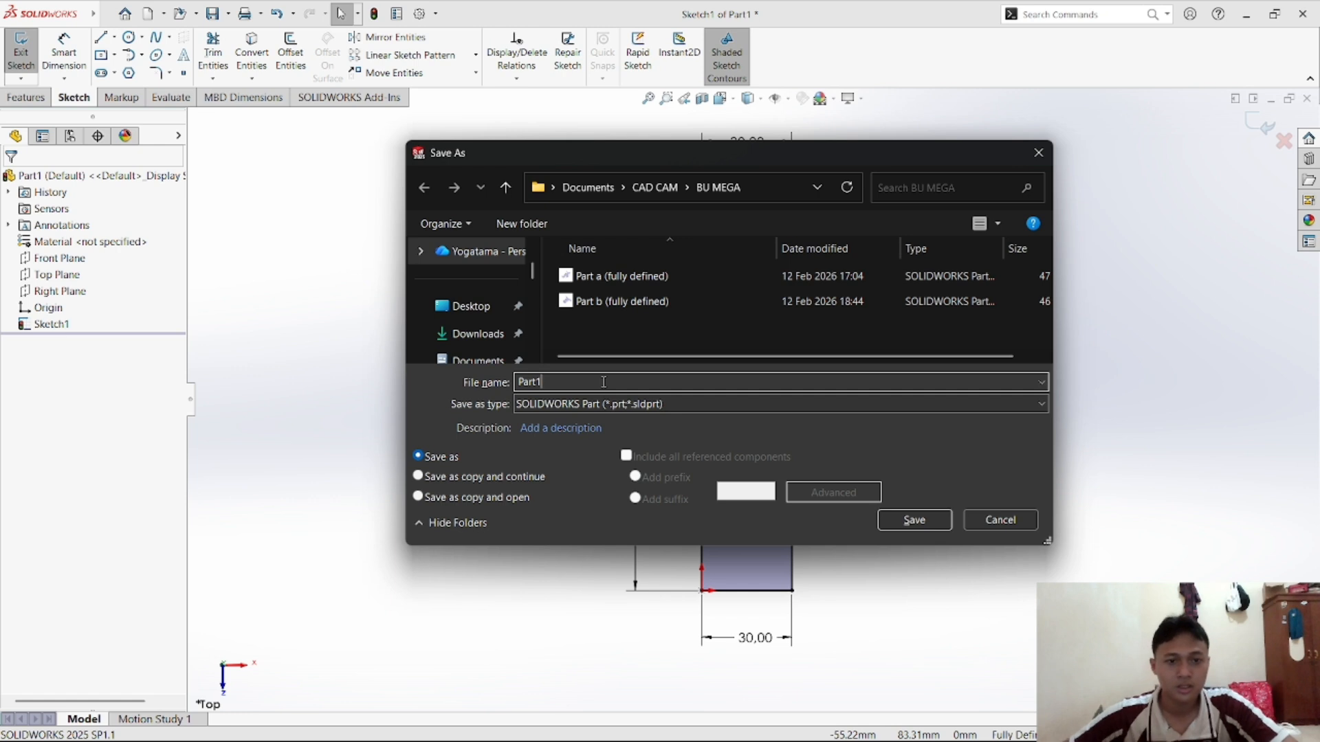
key("BackSpace")
type("a")
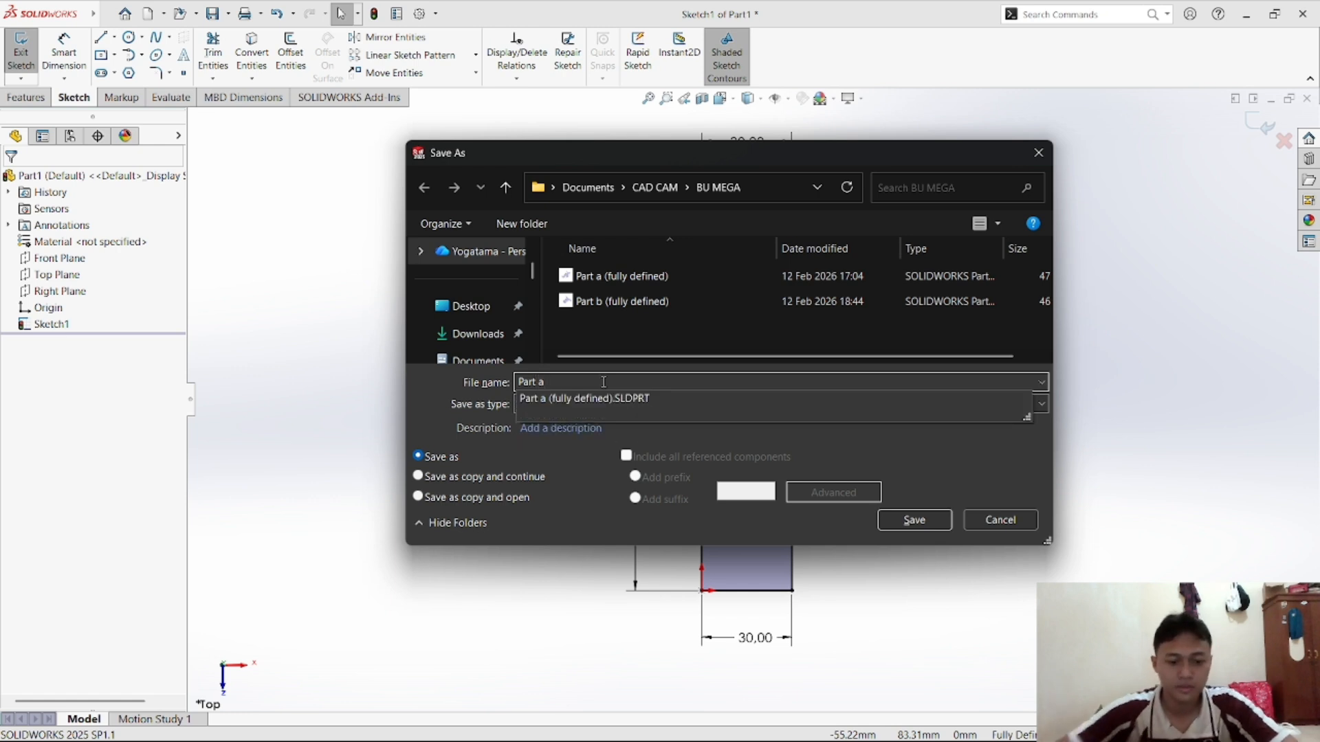
type(" (video")
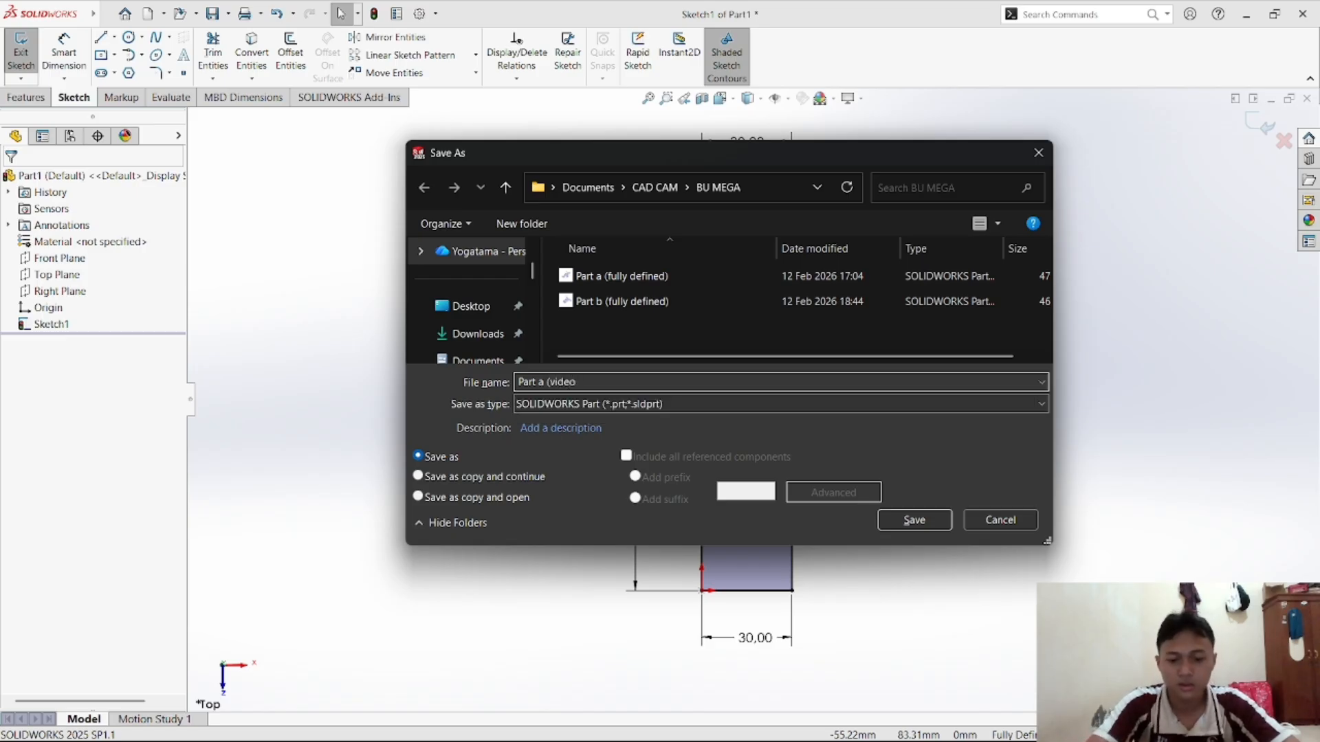
left_click(922, 520)
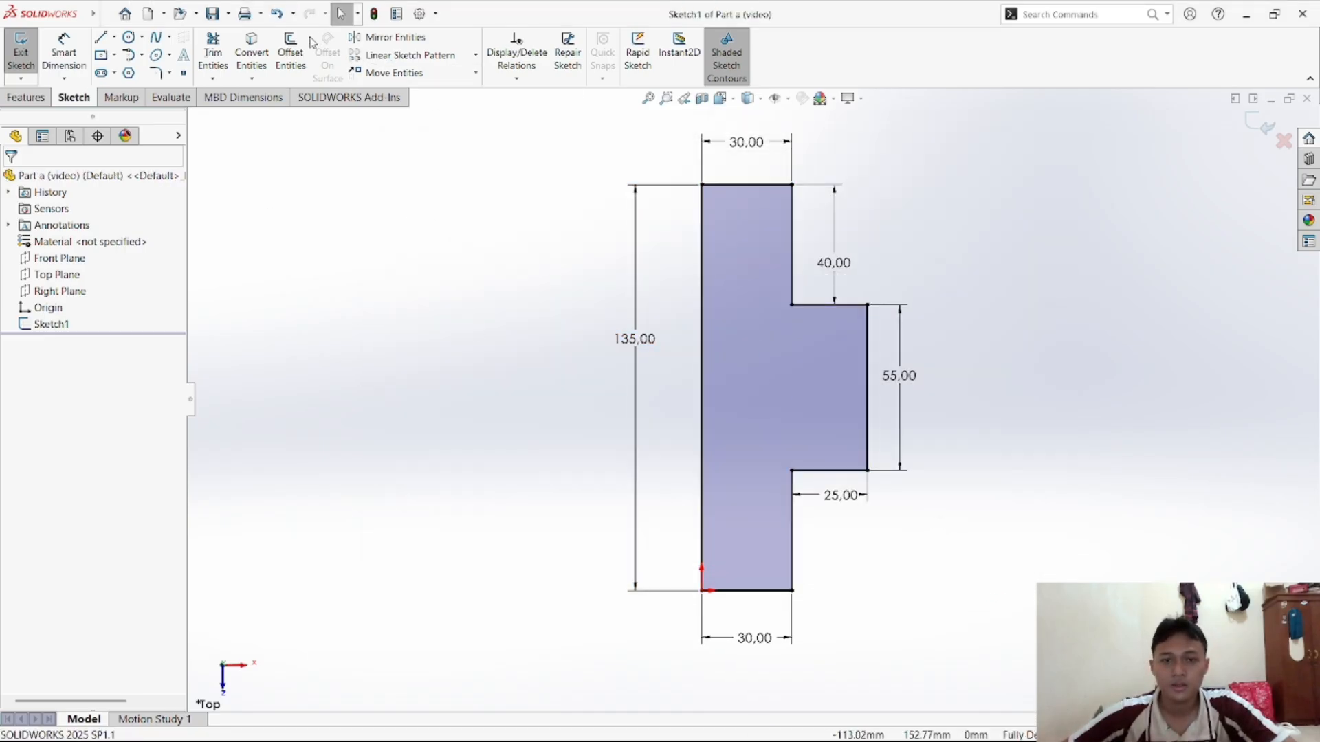
Open Part b (fully defined) from the BU MEGA folder and review the dimensions of its Sketch2
mouse_move(77, 25)
left_click(132, 14)
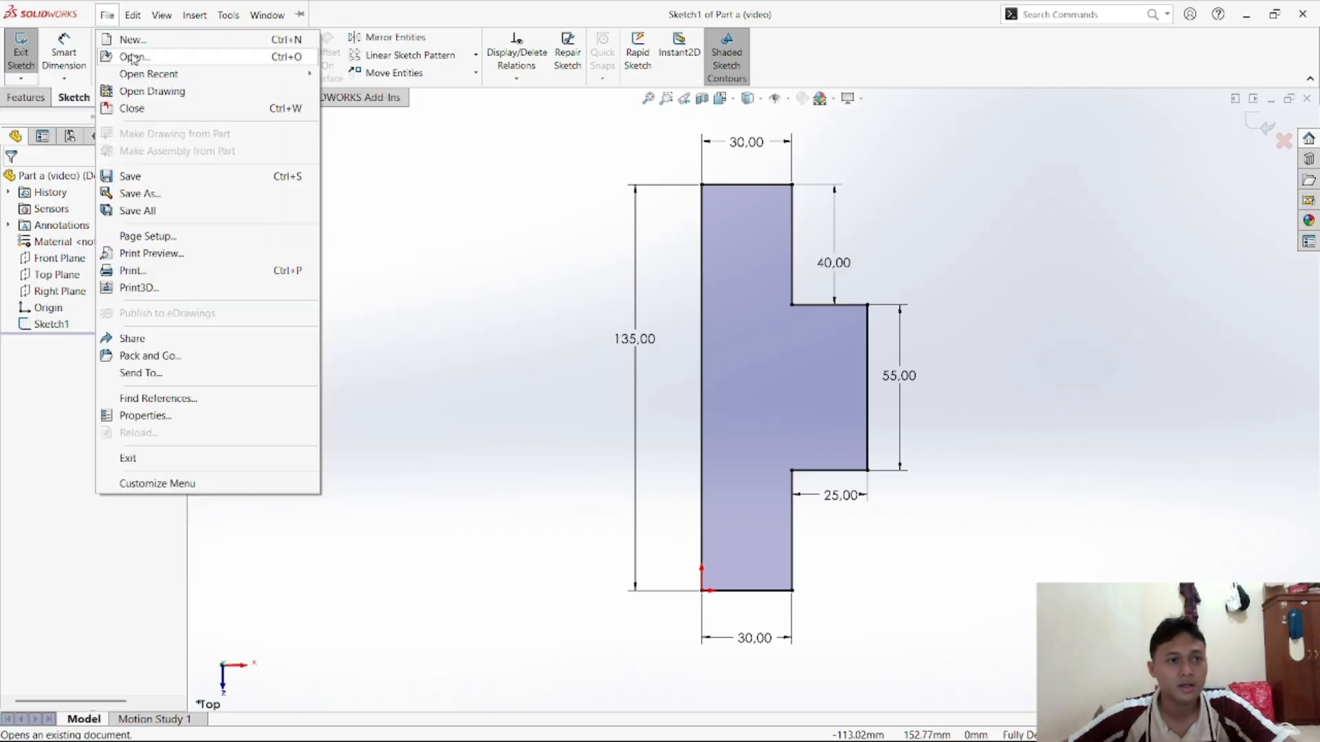
left_click(129, 53)
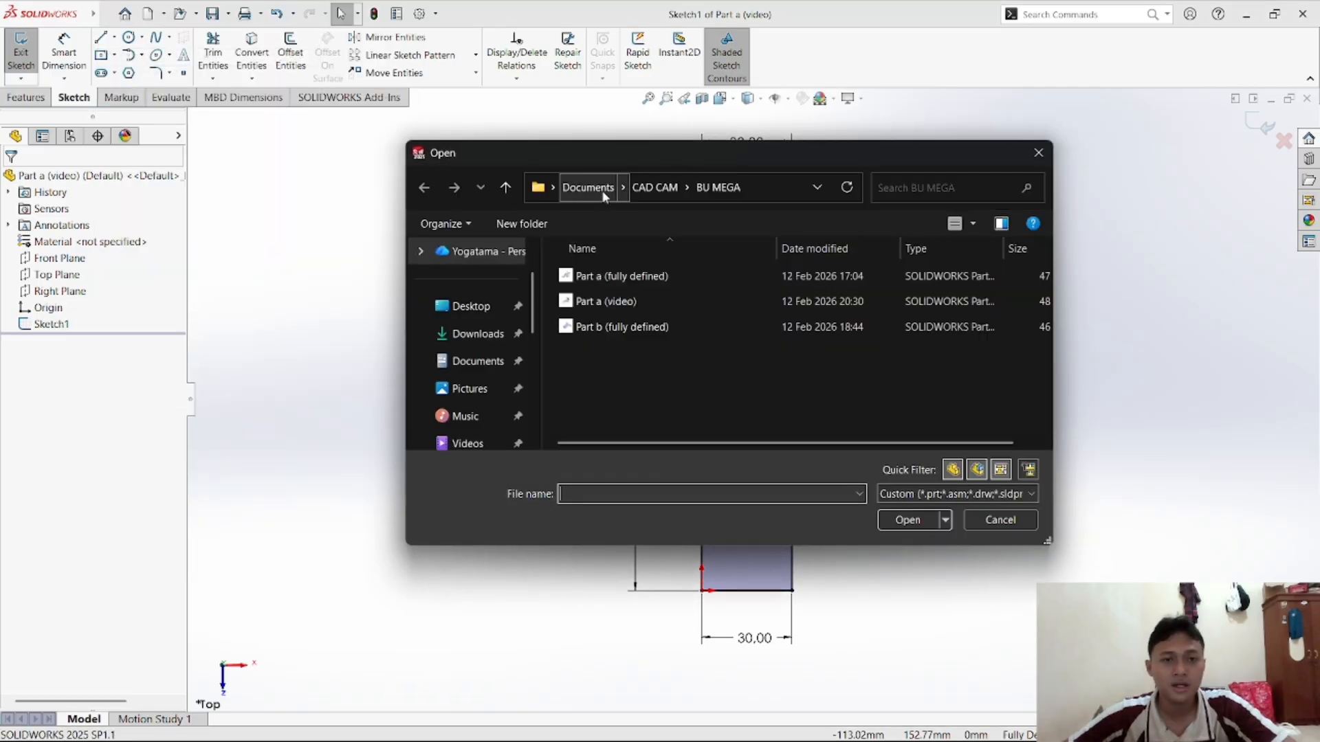
left_click(681, 334)
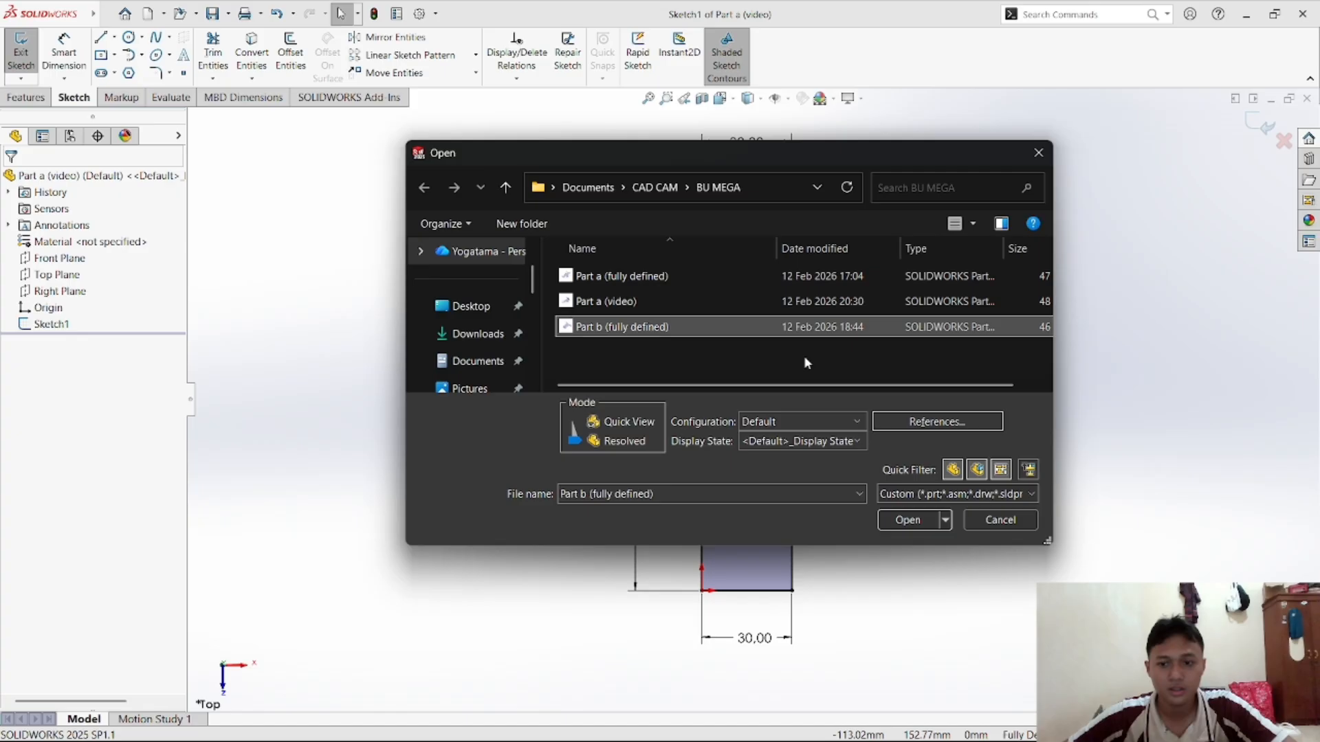
left_click(924, 522)
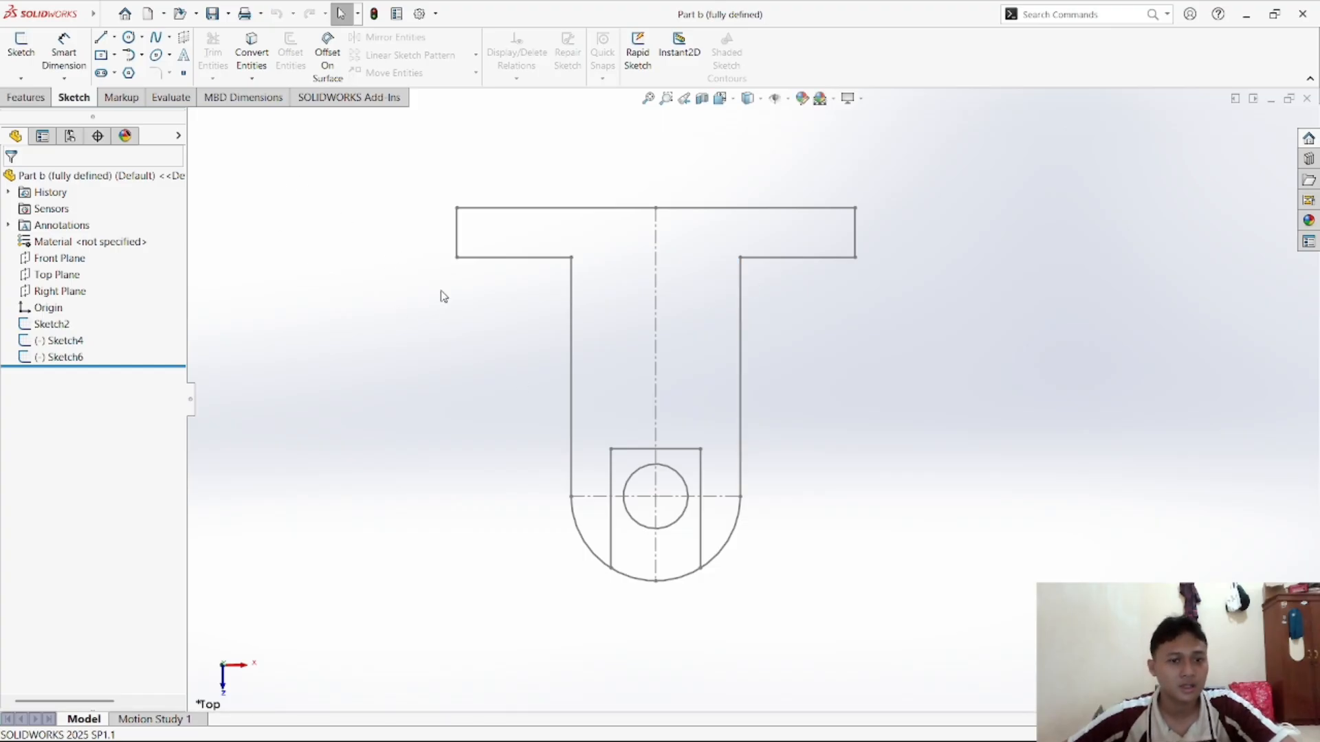
left_click(55, 326)
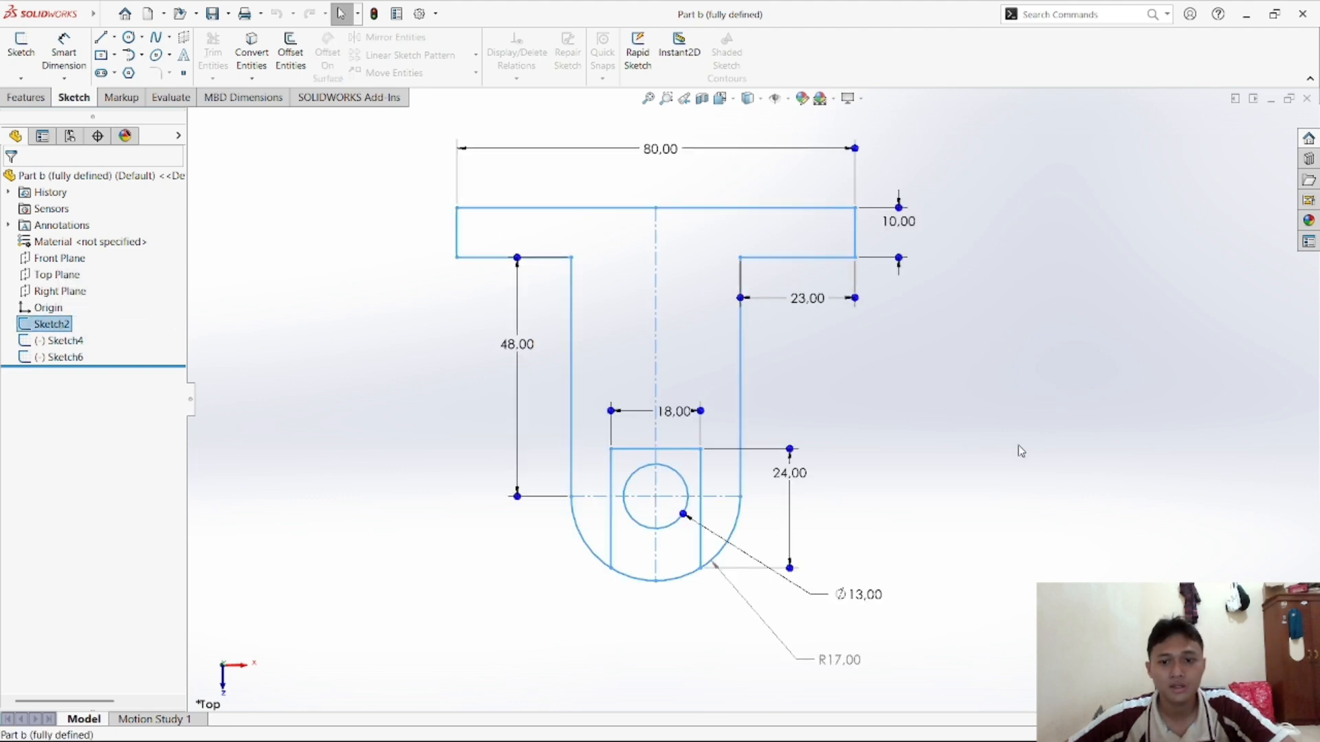
left_click(921, 385)
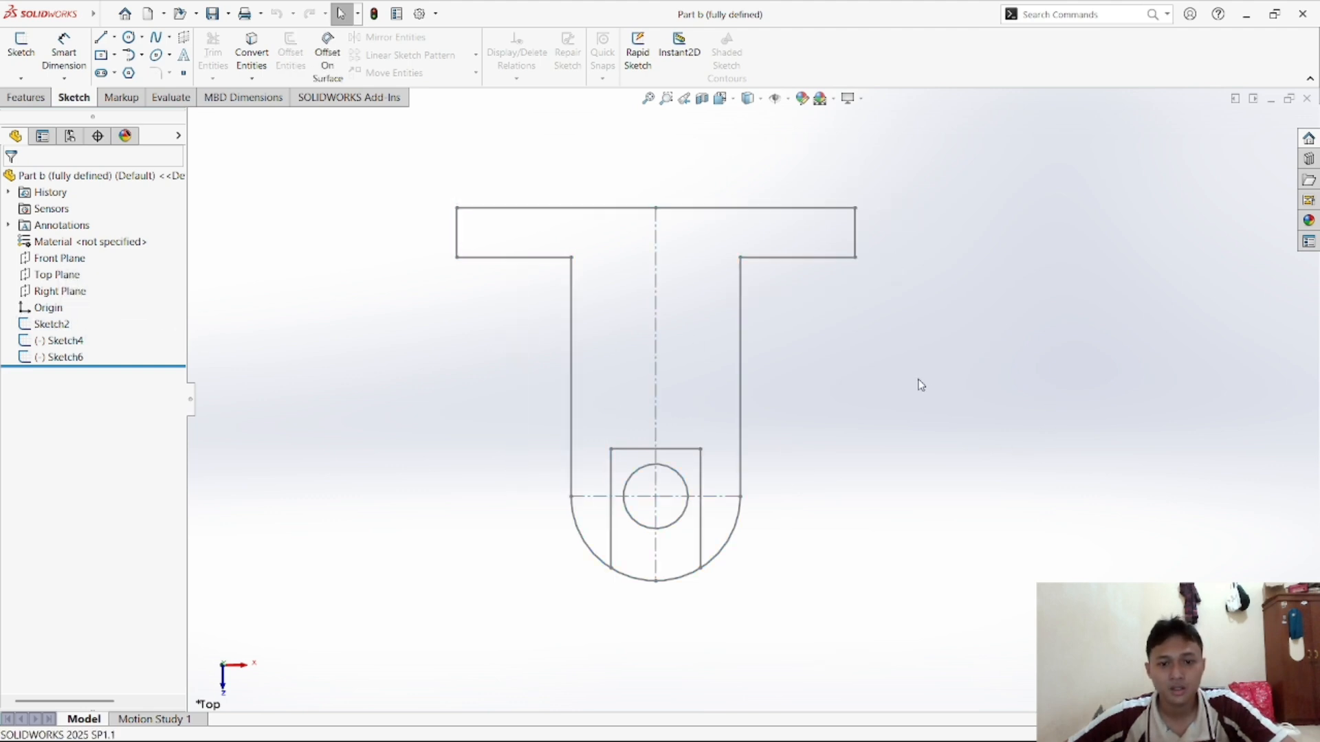
left_click(65, 343)
left_click(48, 326)
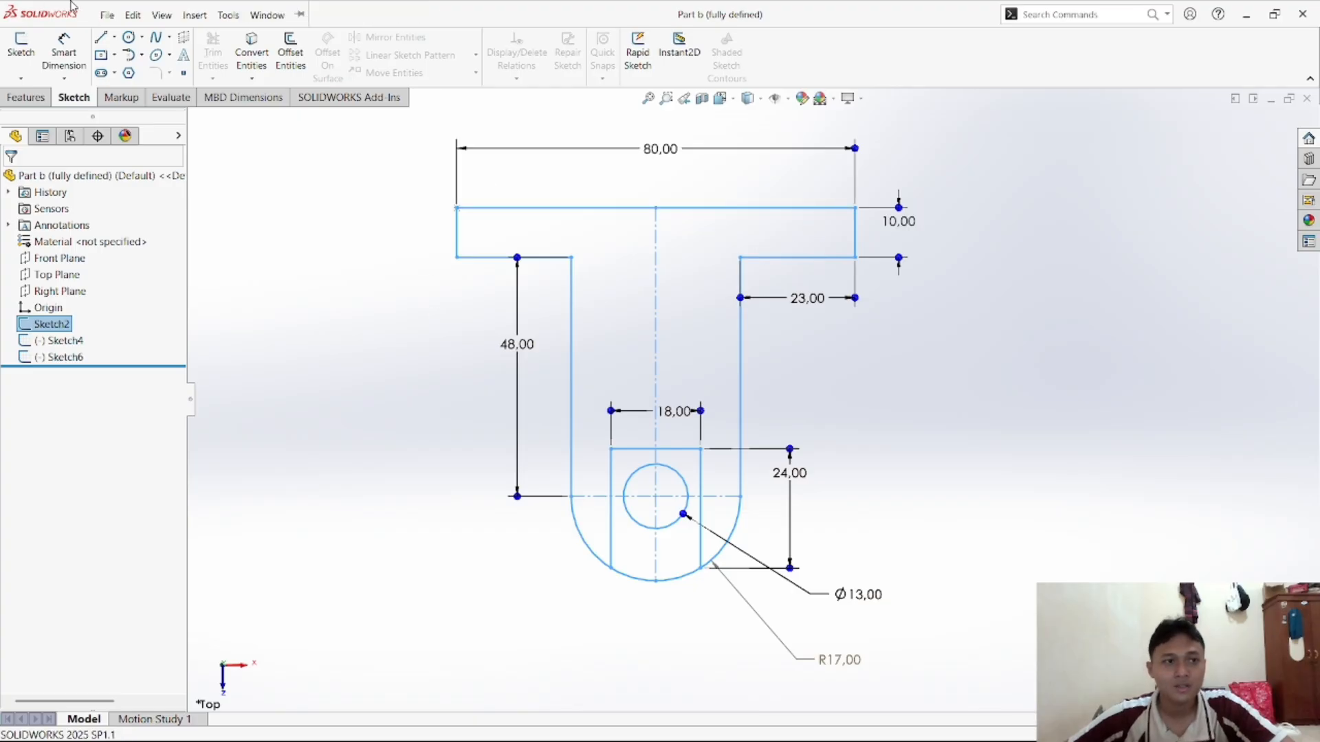
Create a new part document and start a sketch on the Top Plane
left_click(164, 16)
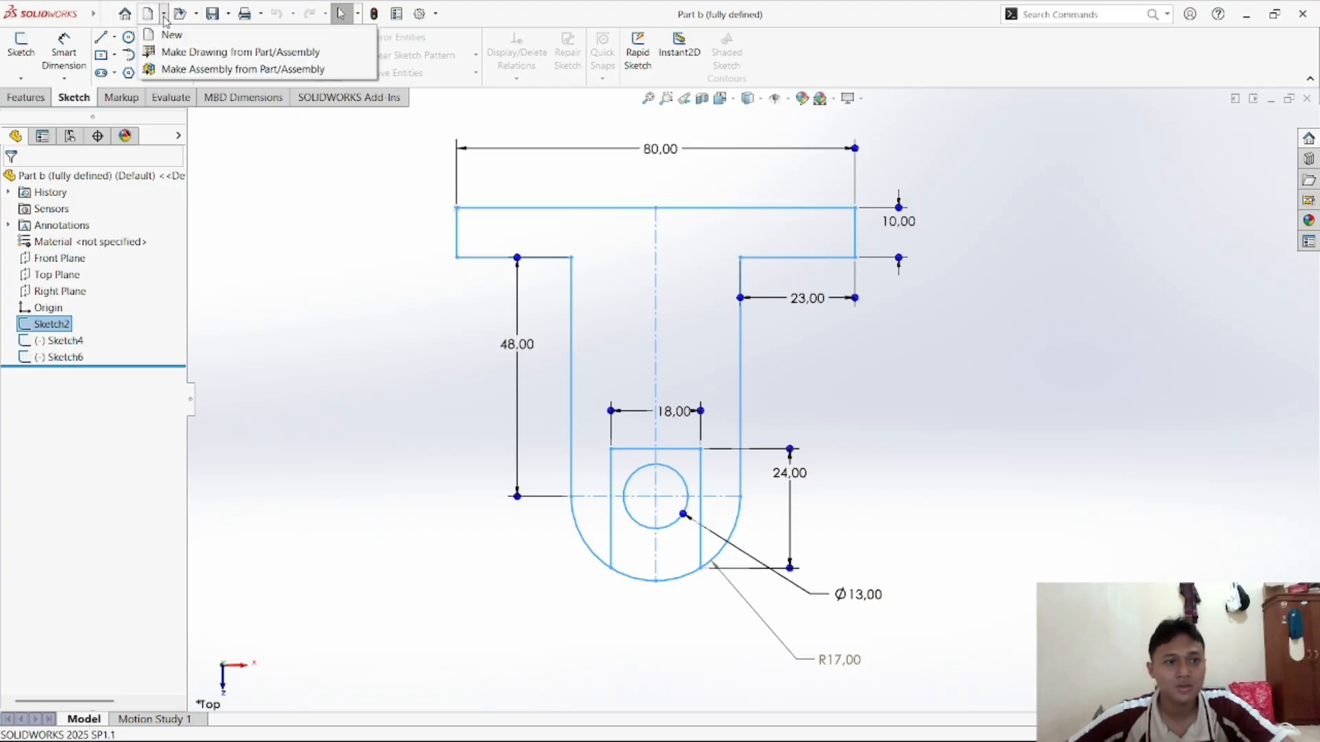
left_click(168, 40)
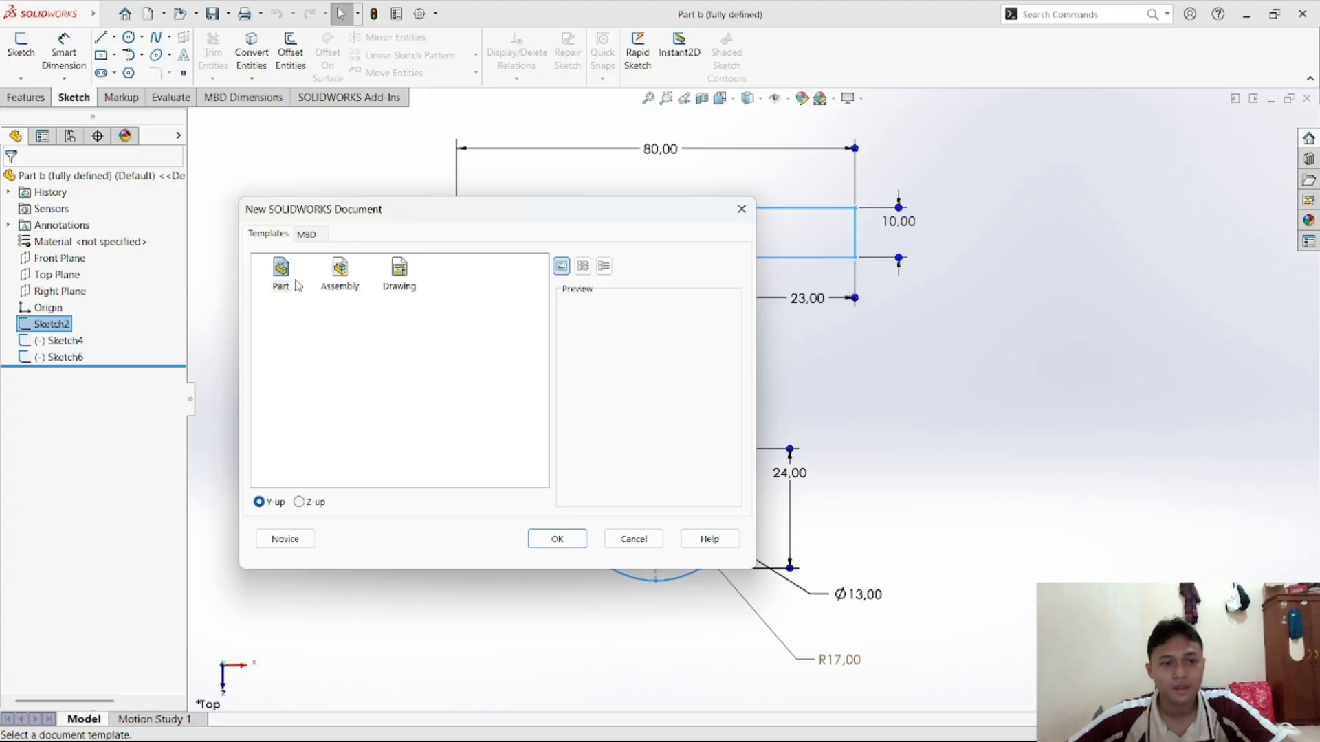
left_click(558, 539)
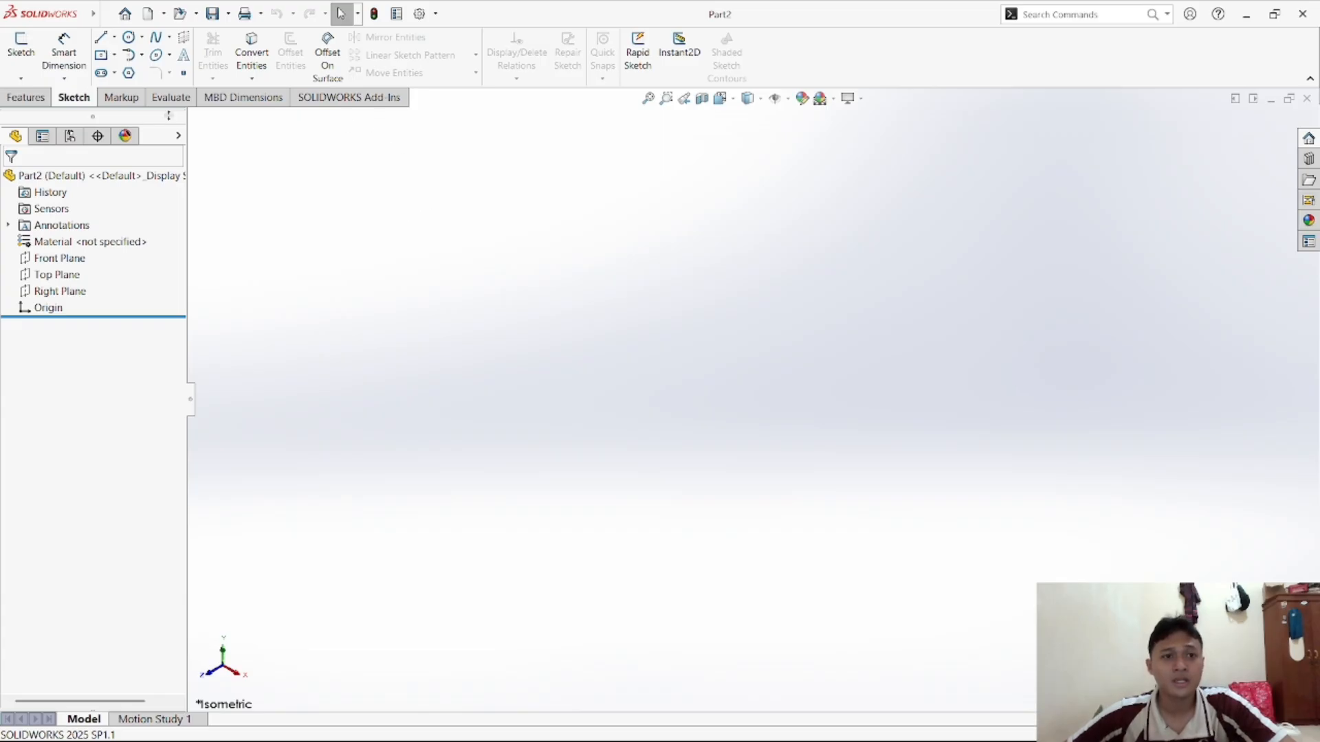
left_click(69, 275)
left_click(86, 260)
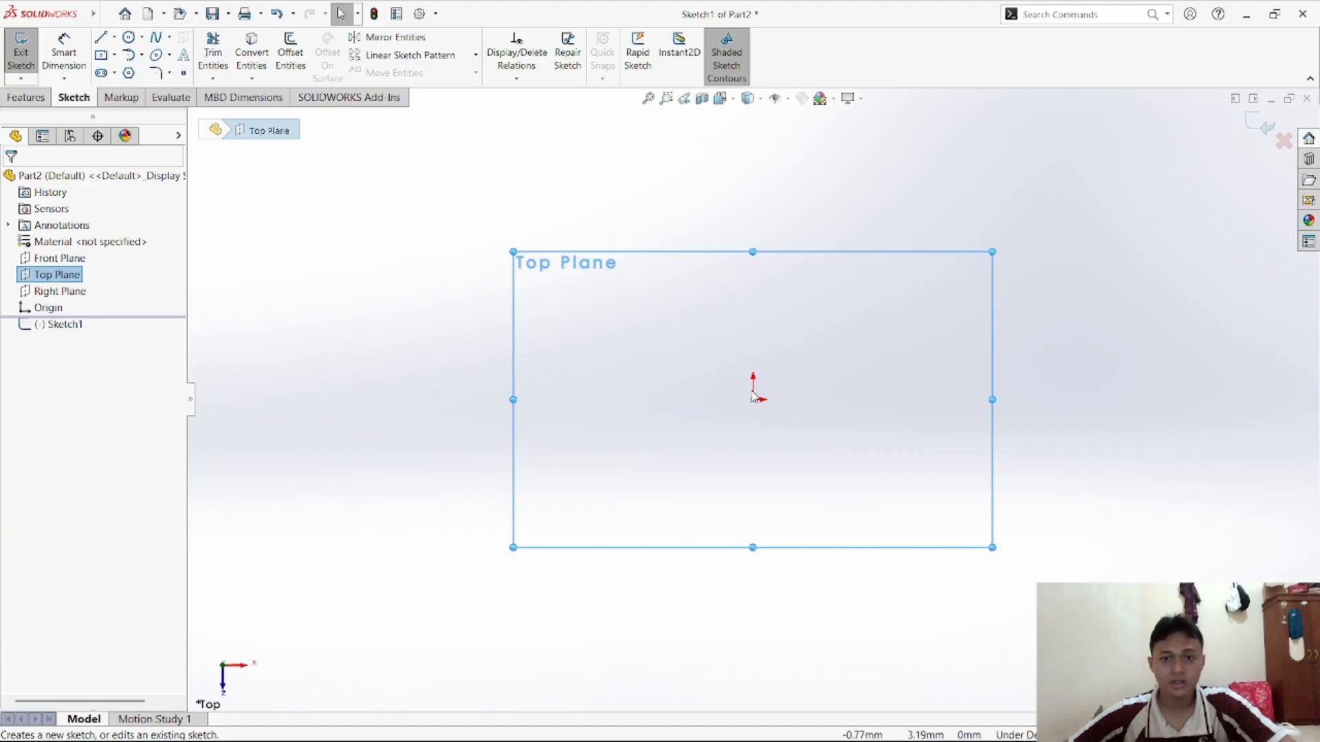
Sketch a closed T-shaped profile with lines, the crossbar's lower-left corner at the origin and the stem about 53 mm wide and 68 mm long
left_click(102, 39)
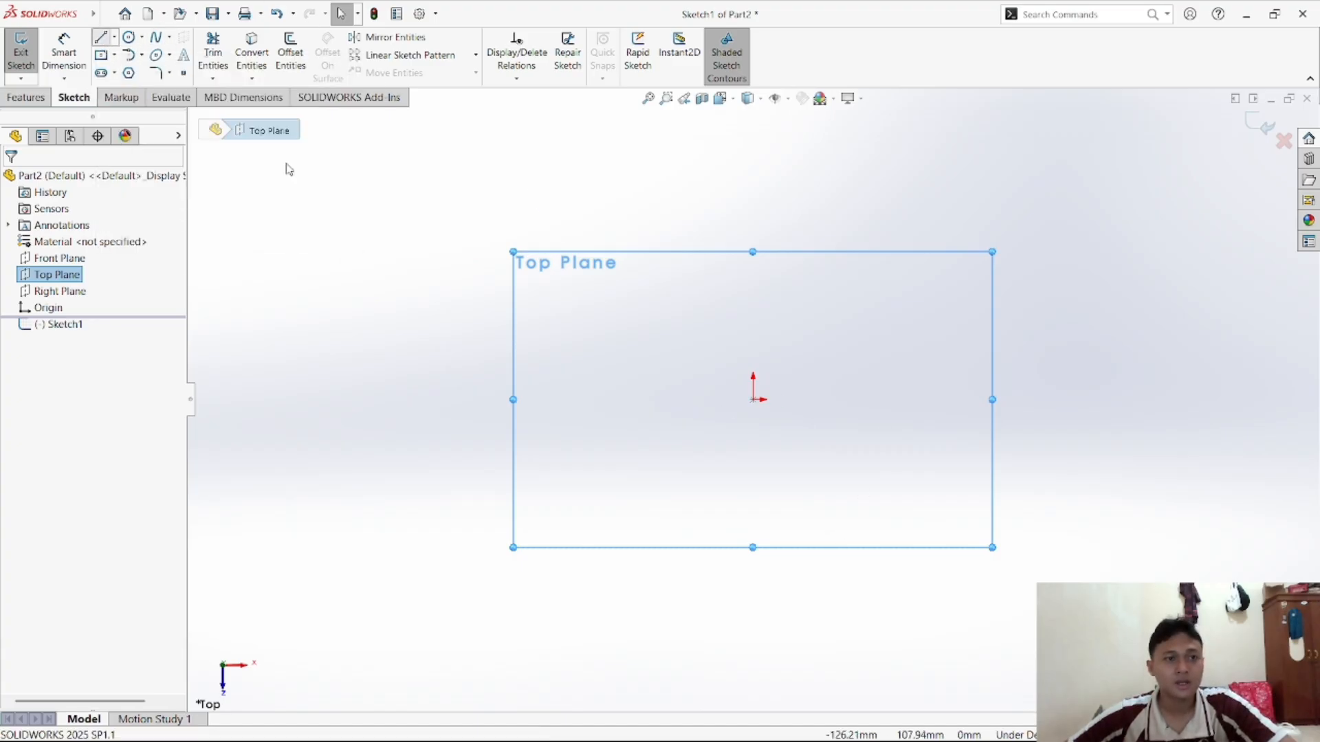
left_click(754, 400)
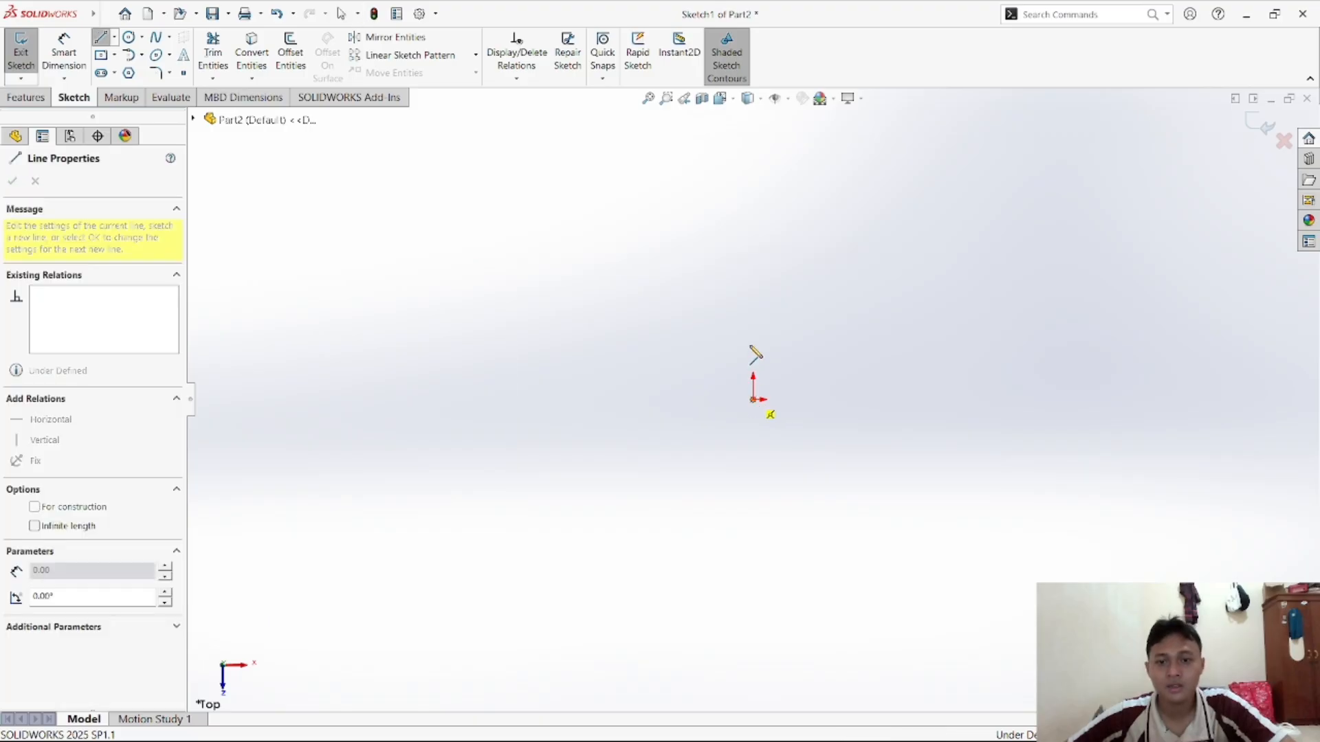
left_click(752, 341)
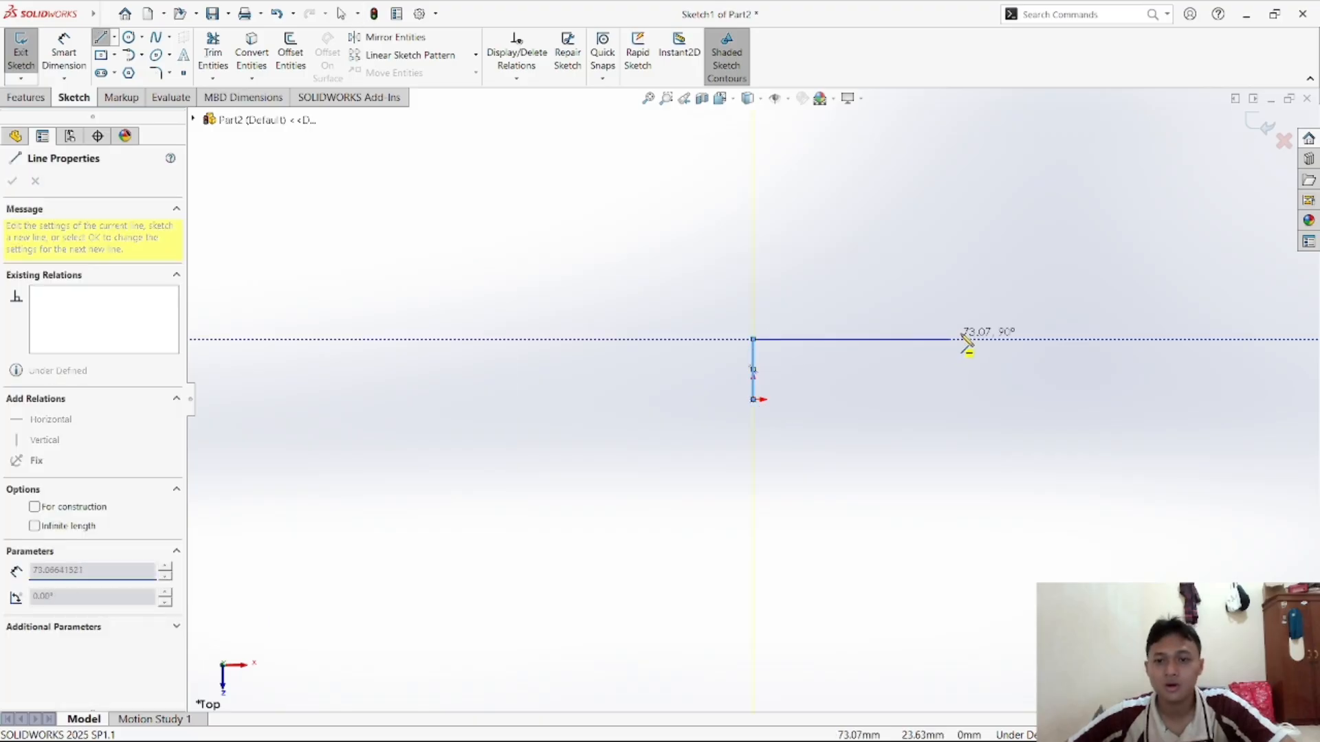
left_click(1078, 340)
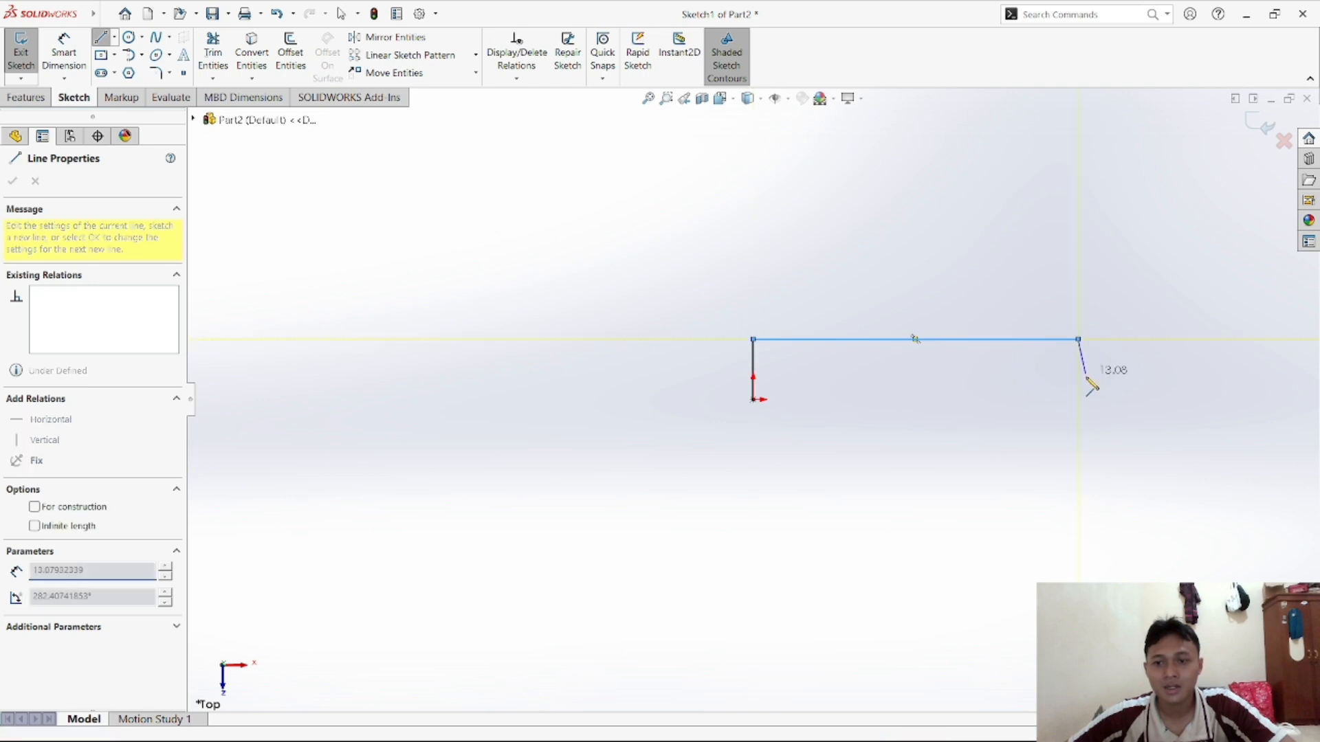
left_click(1078, 400)
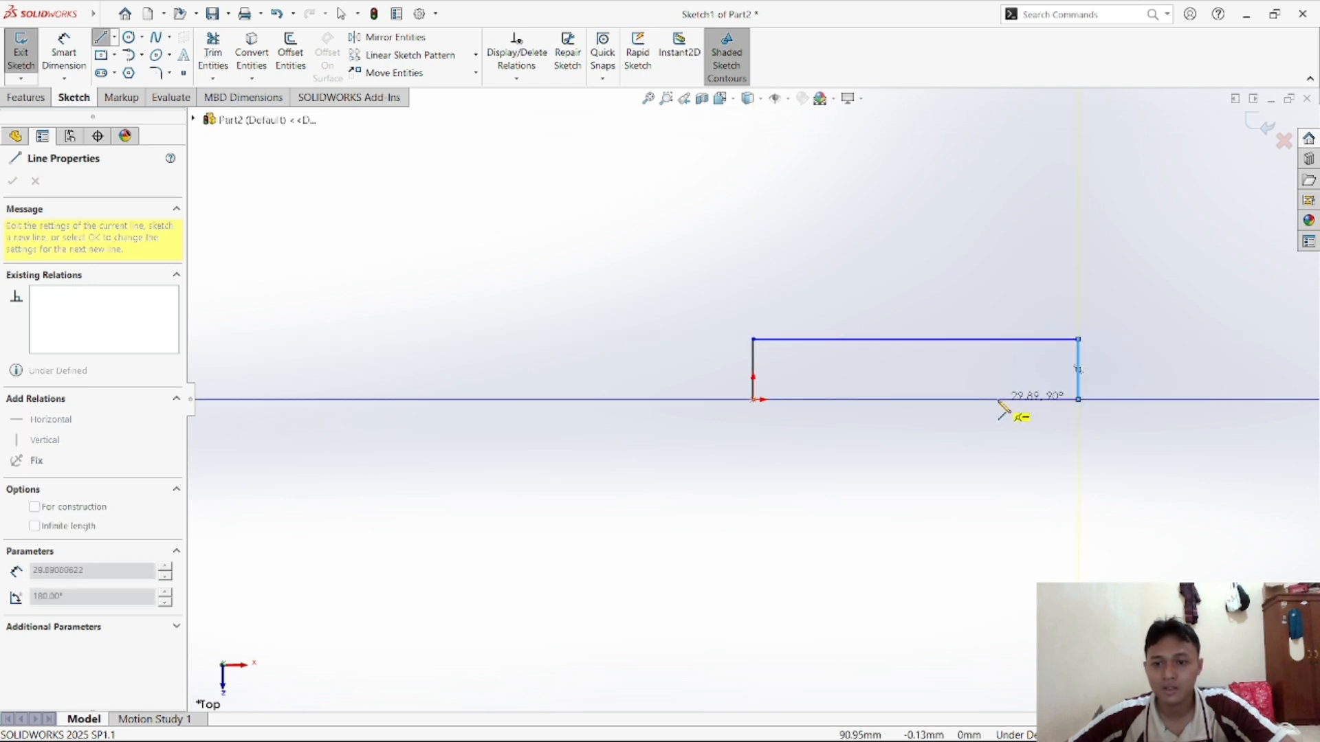
left_click(992, 400)
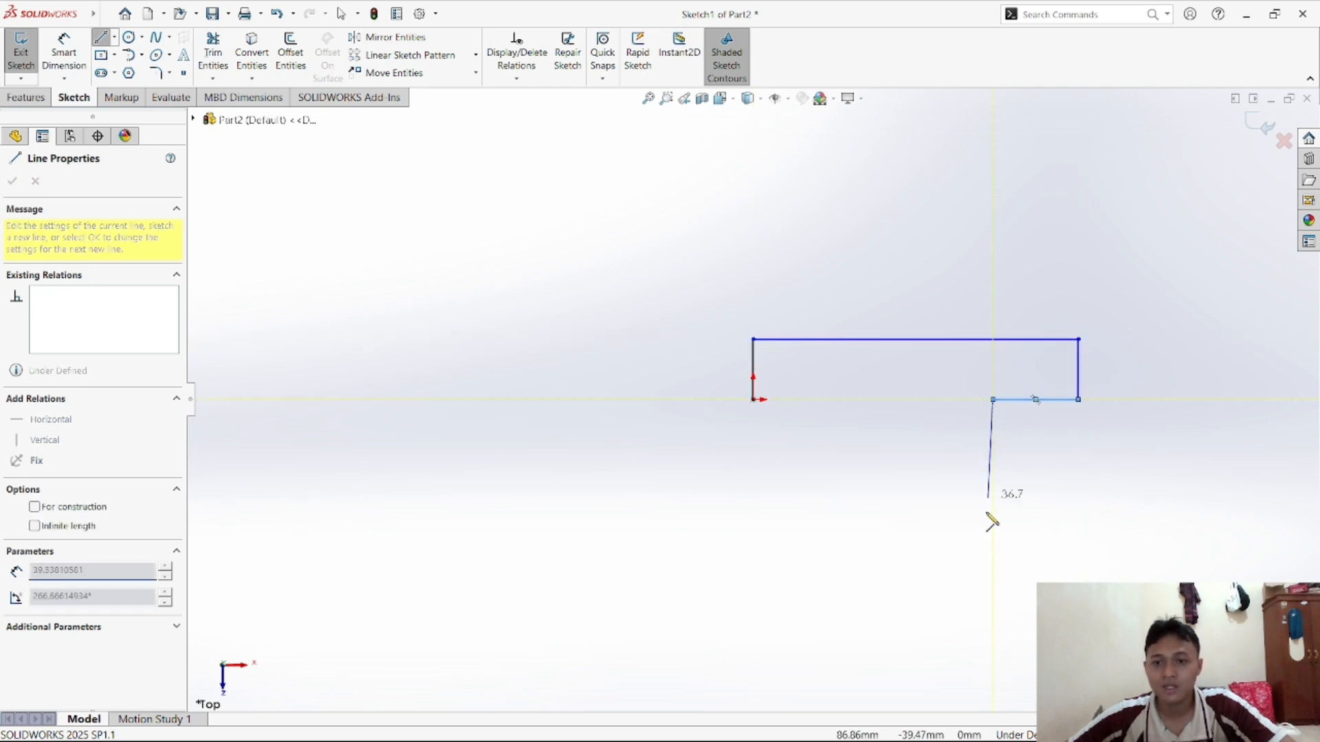
left_click(993, 583)
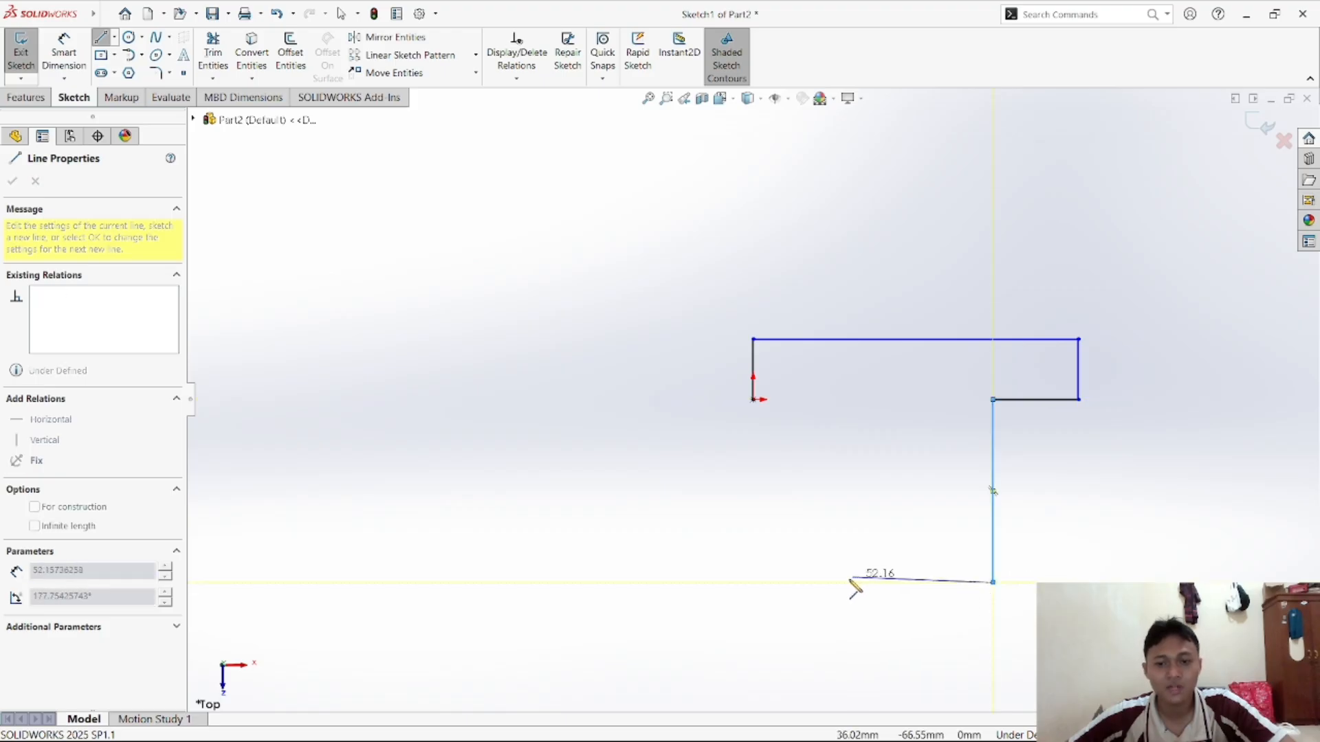
left_click(850, 582)
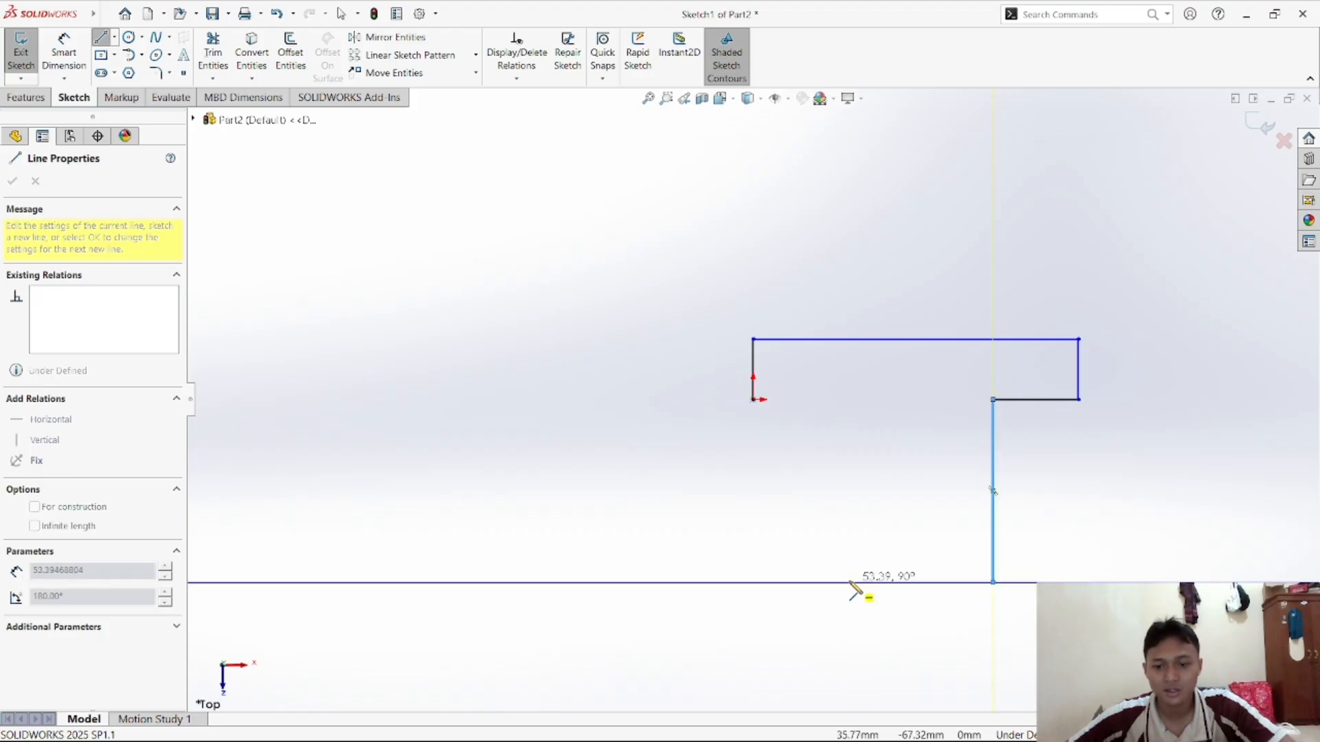
left_click(850, 399)
left_click(753, 399)
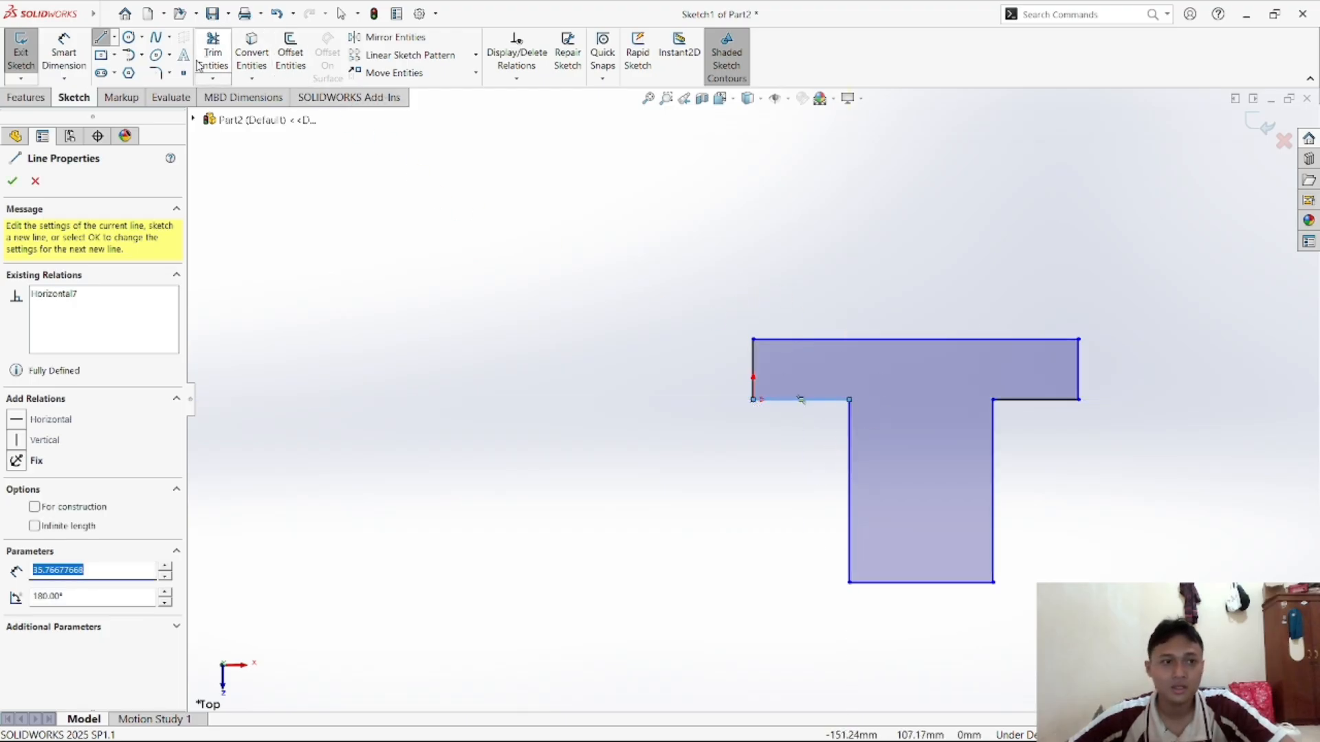
left_click(100, 39)
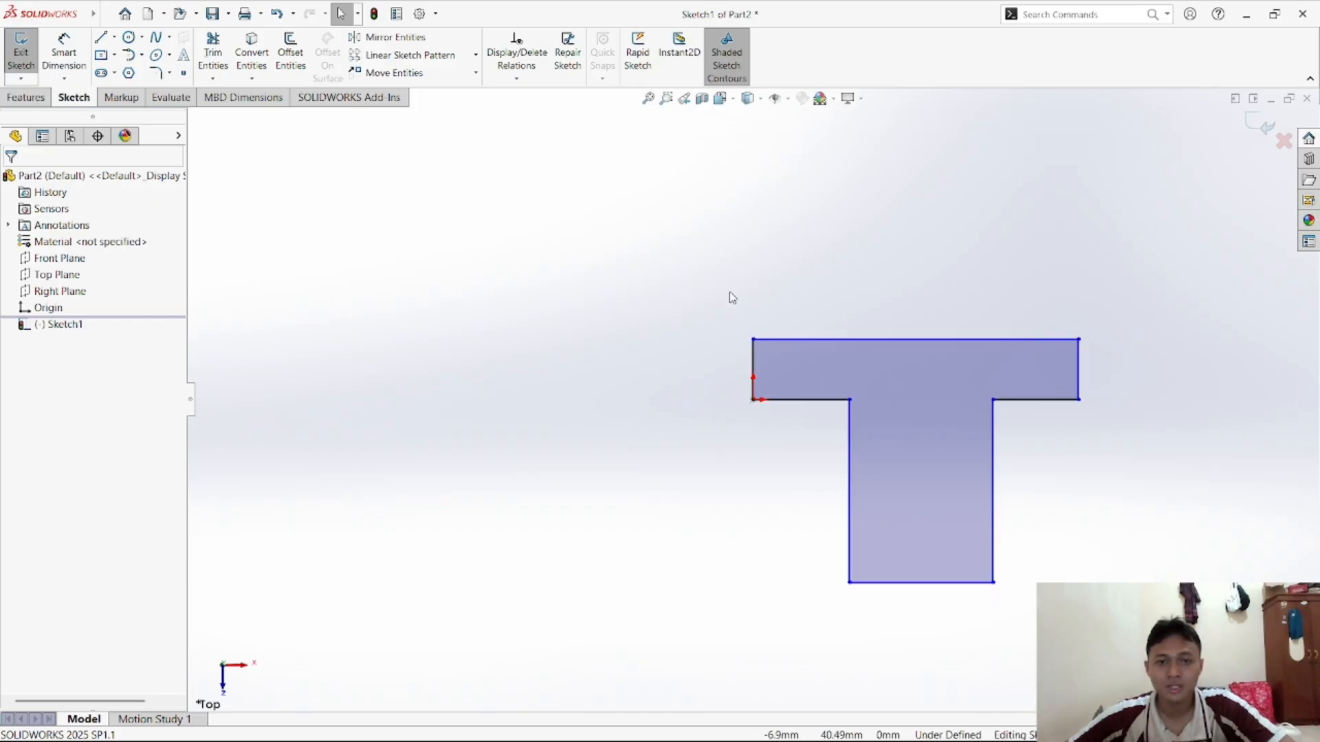
Add an Equal relation between the two vertical sides of the T profile's stem
left_click(526, 79)
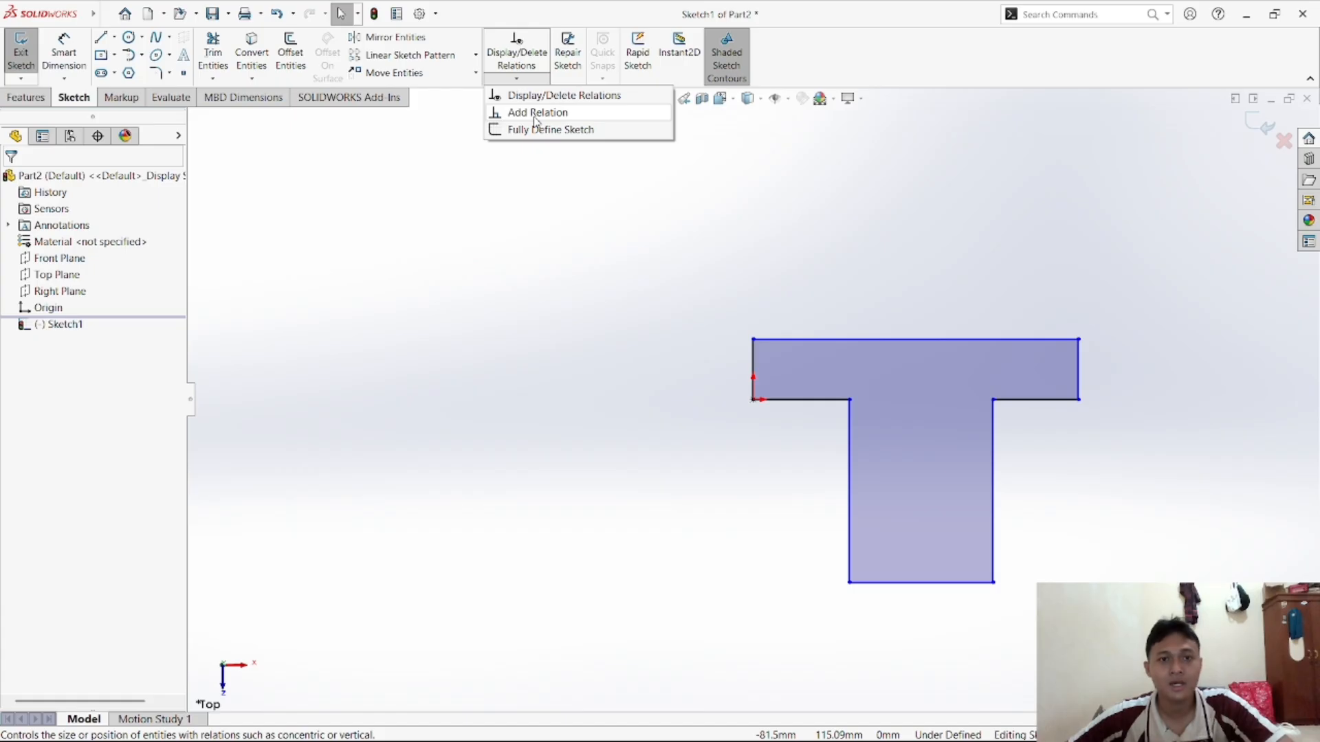
left_click(536, 121)
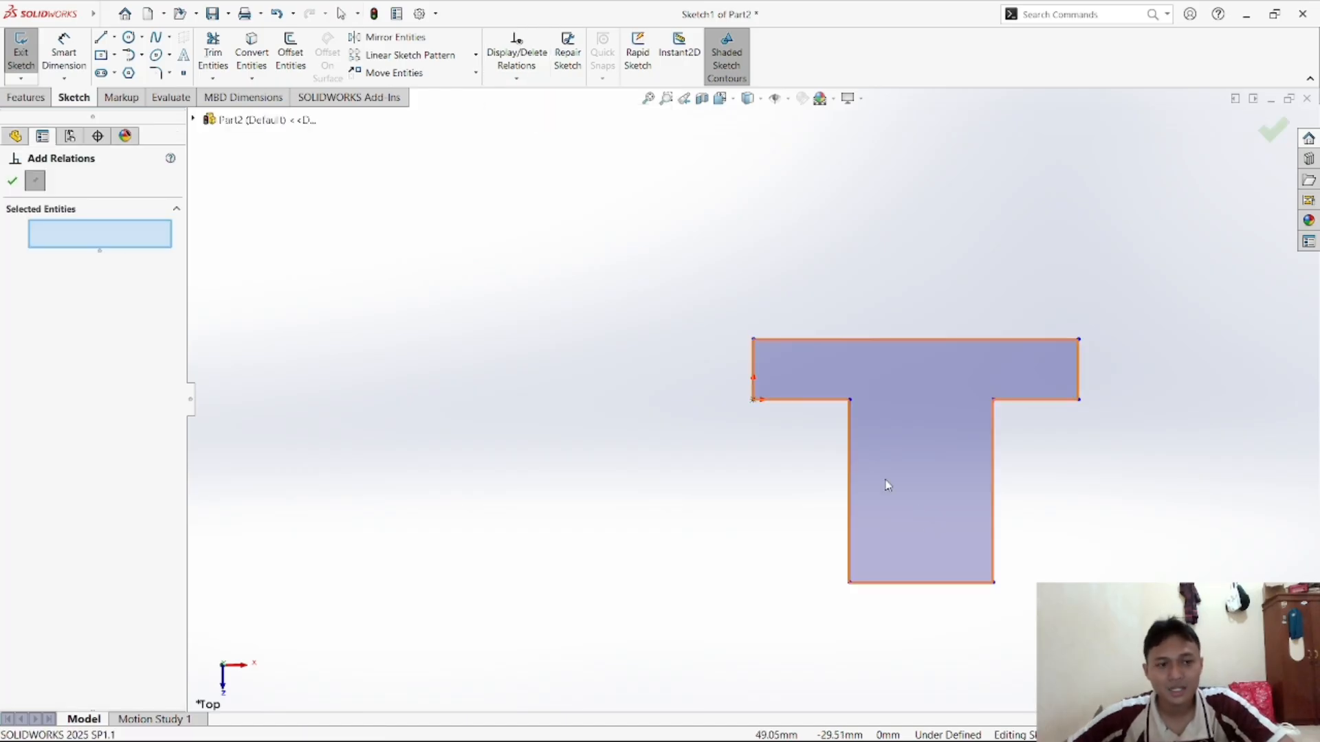
left_click(849, 470)
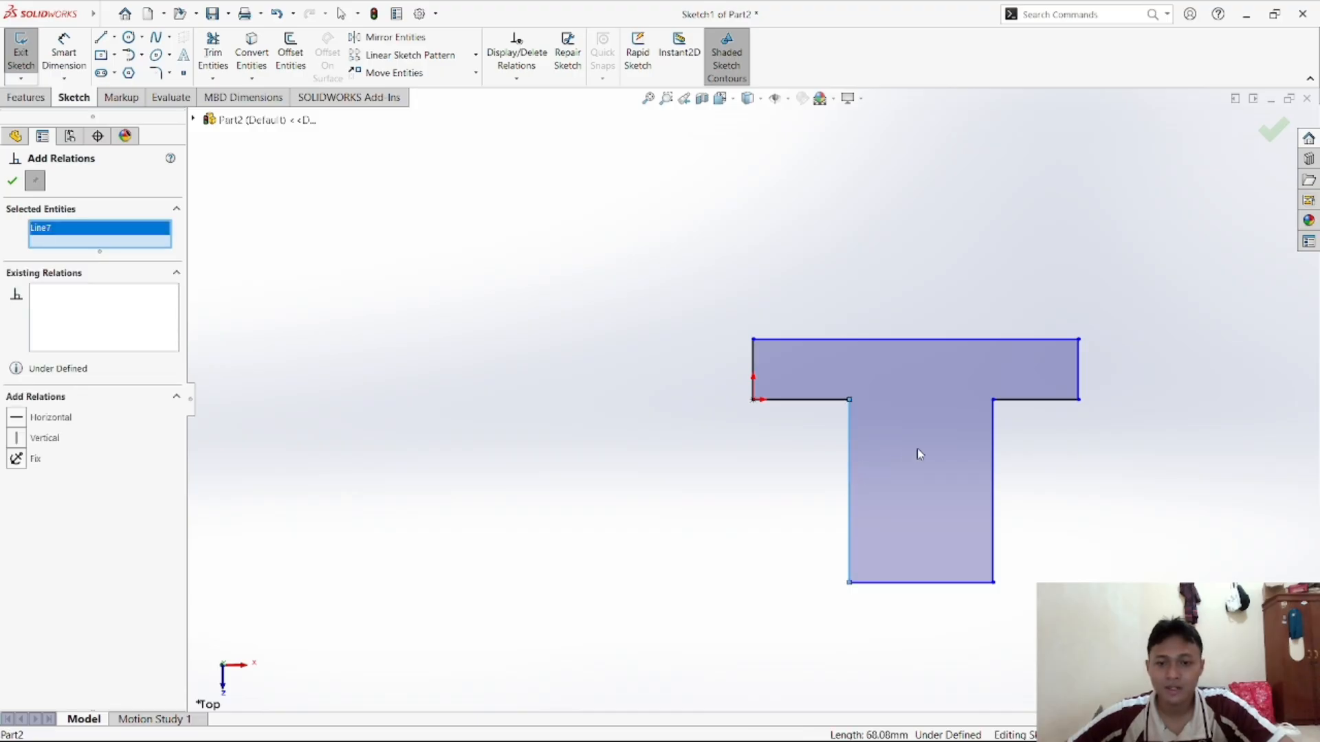
left_click(995, 440)
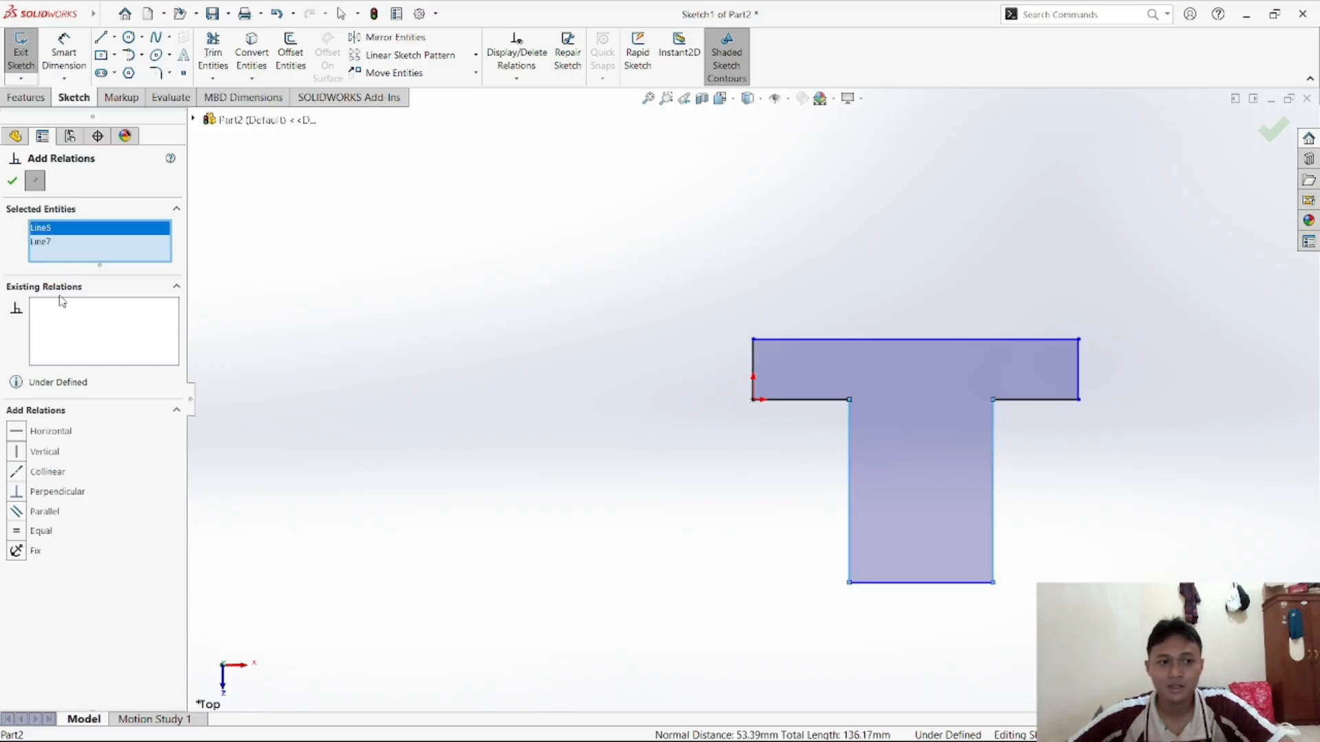
left_click(17, 531)
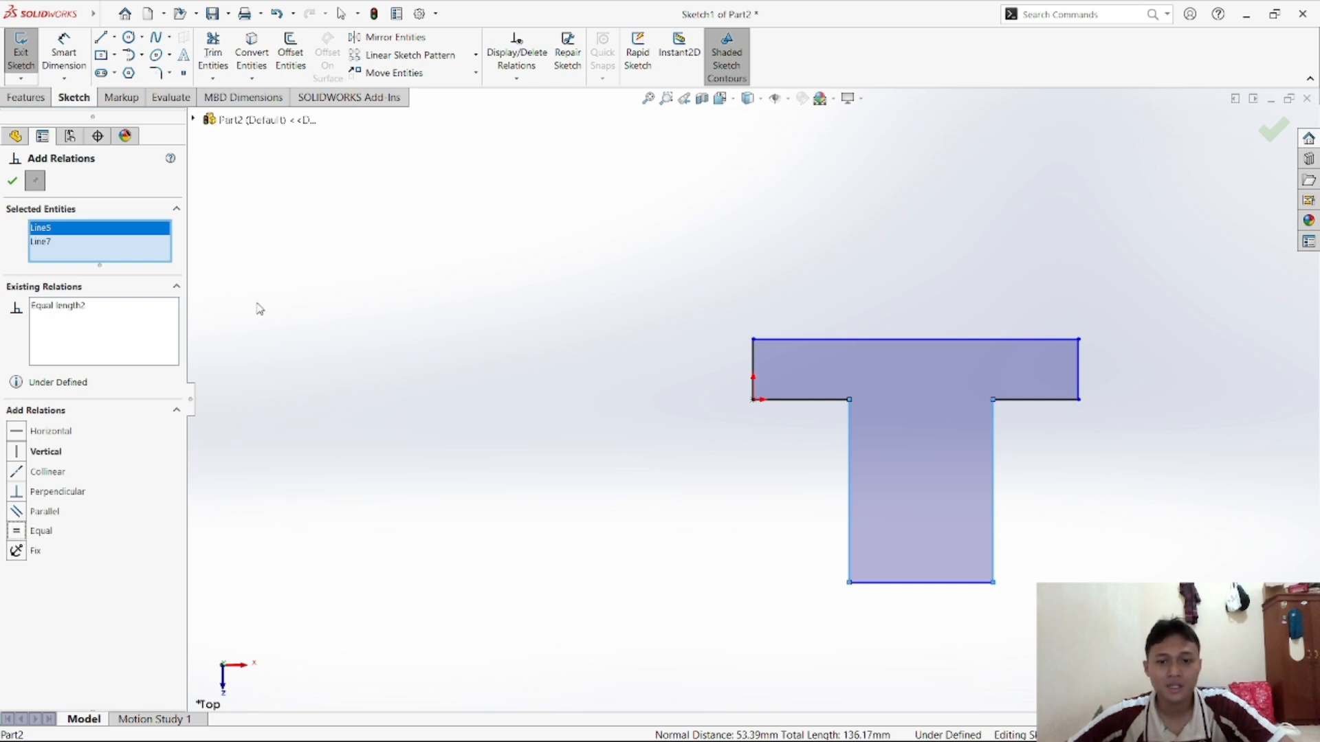
left_click(12, 183)
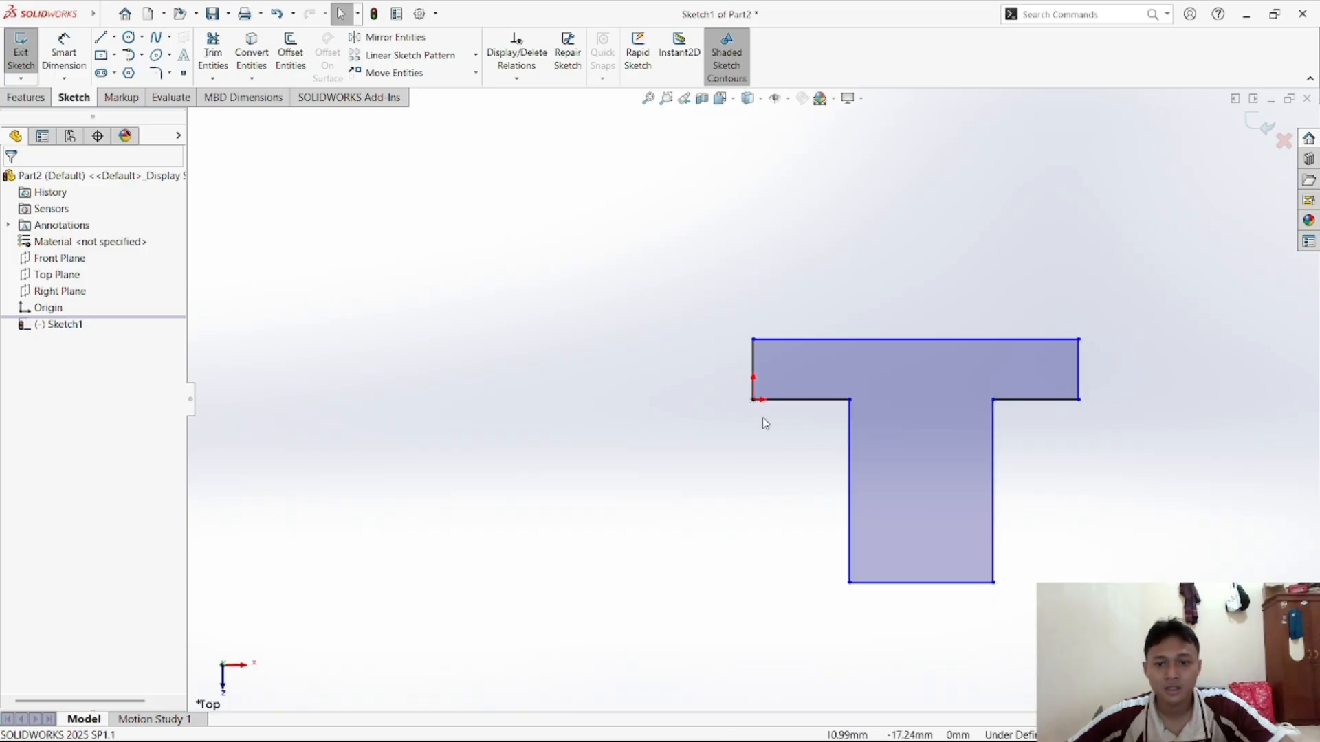
Add an Equal relation between the crossbar's two lower horizontal edges on either side of the stem
left_click(516, 78)
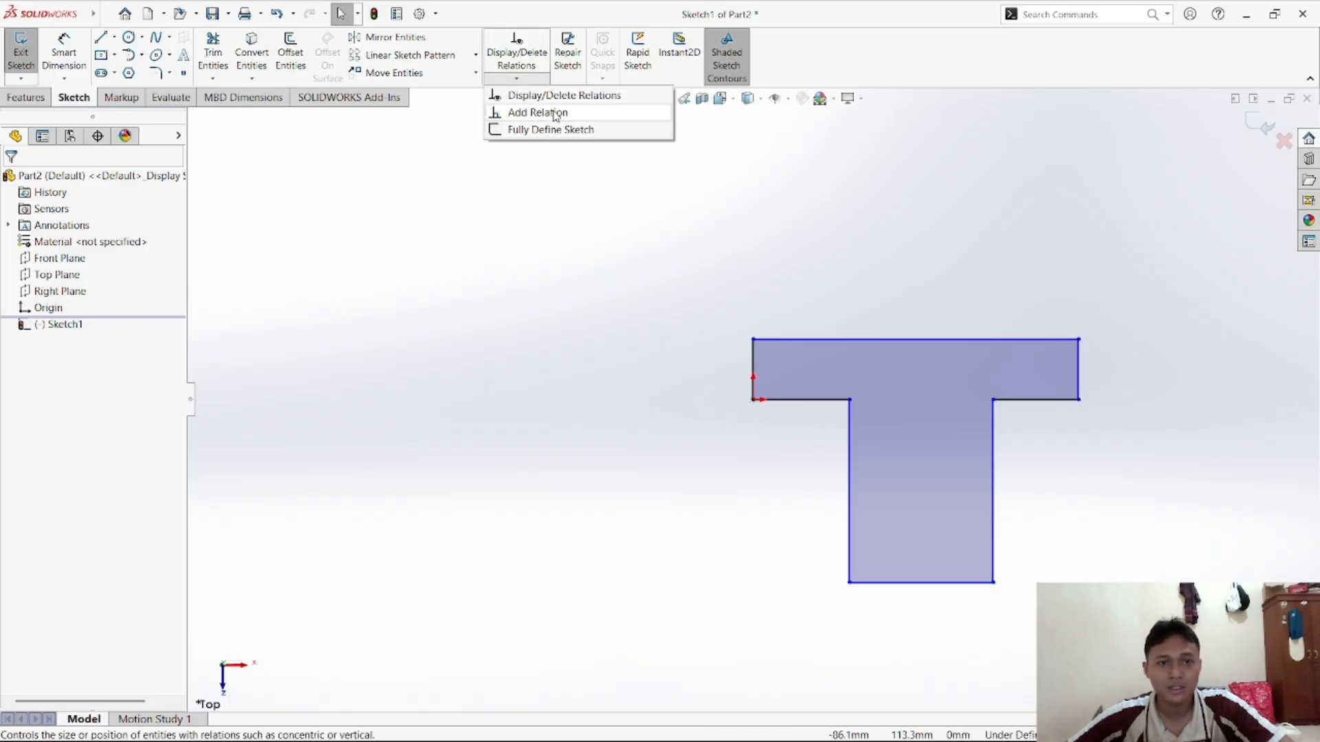
left_click(552, 113)
left_click(812, 404)
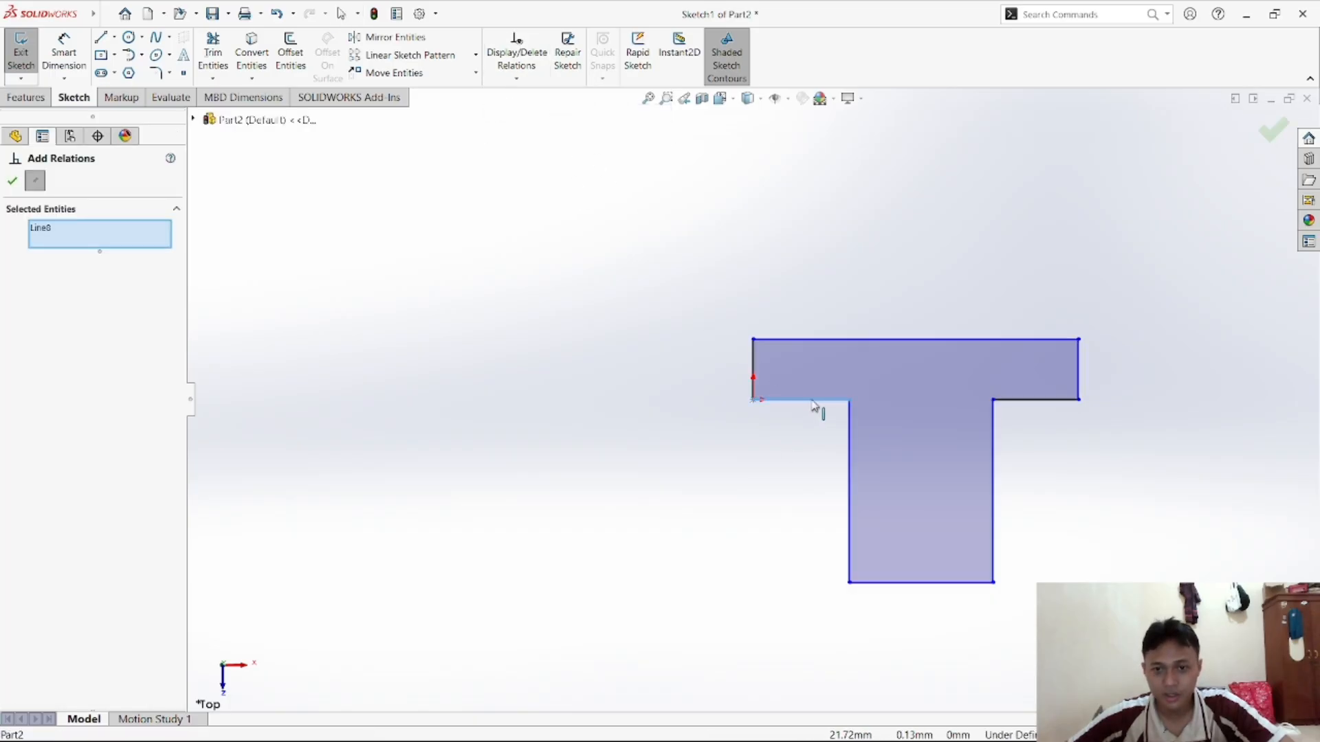
left_click(1045, 411)
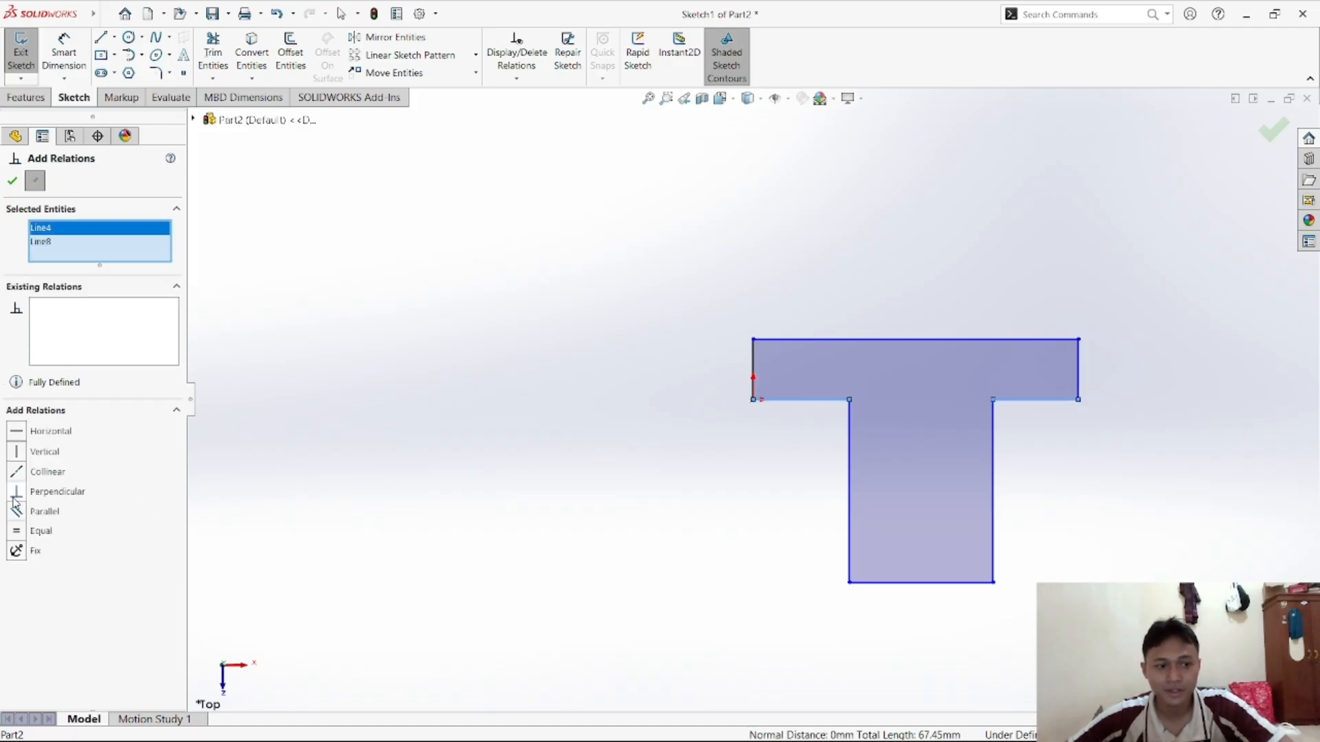
left_click(15, 530)
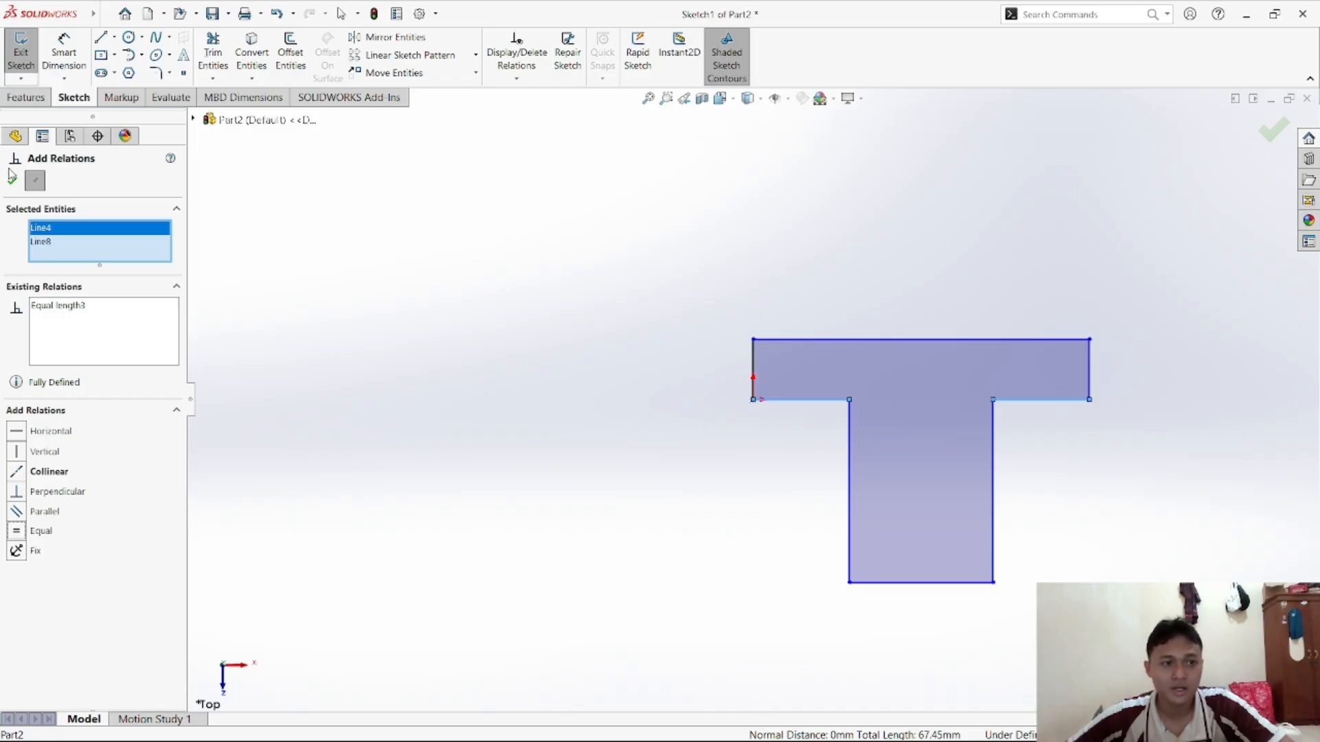
Add an Equal relation between the crossbar's two short vertical end edges
left_click(12, 182)
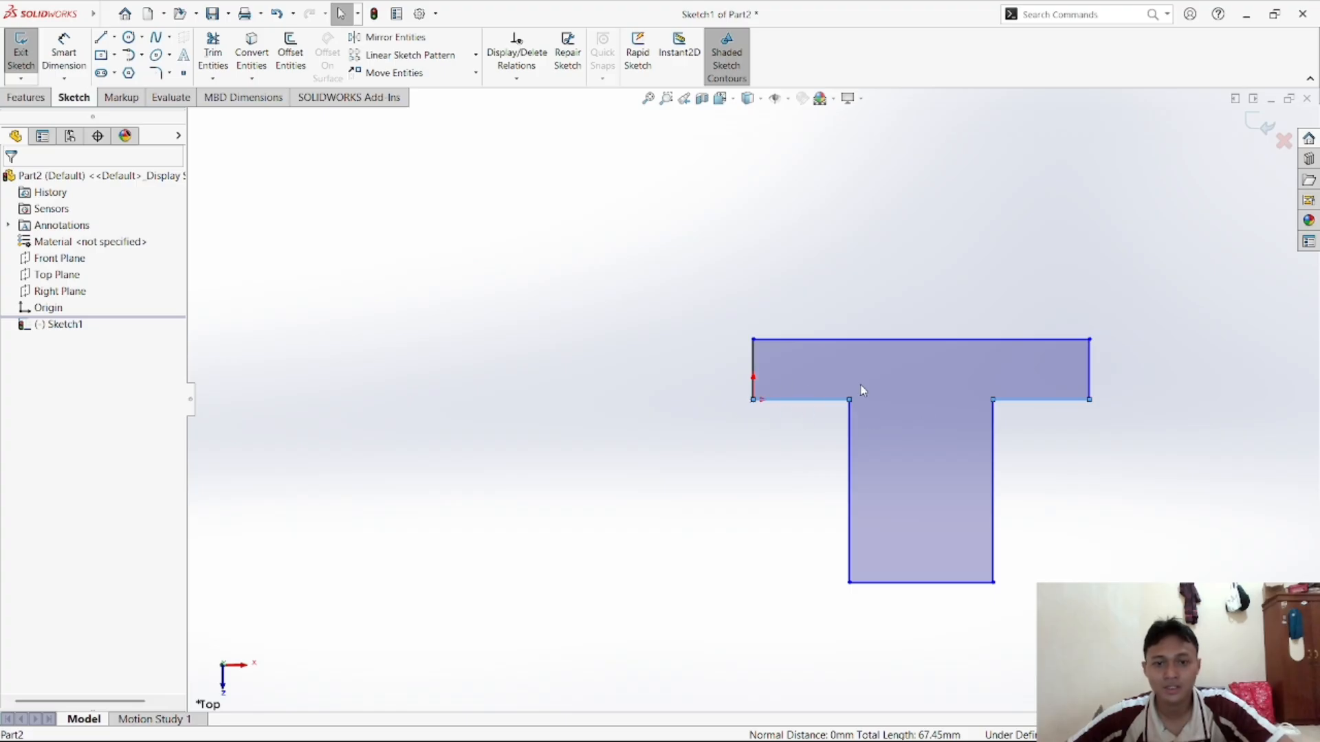
left_click(1197, 442)
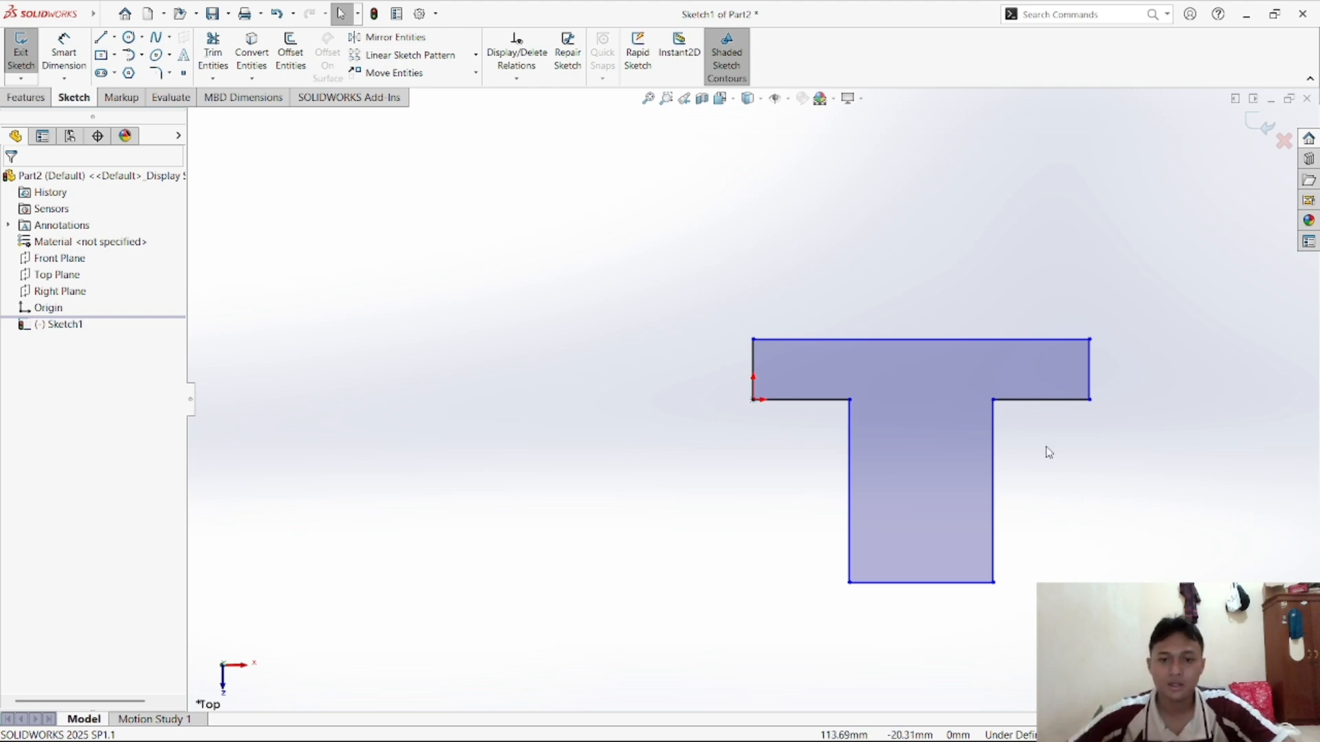
left_click(507, 77)
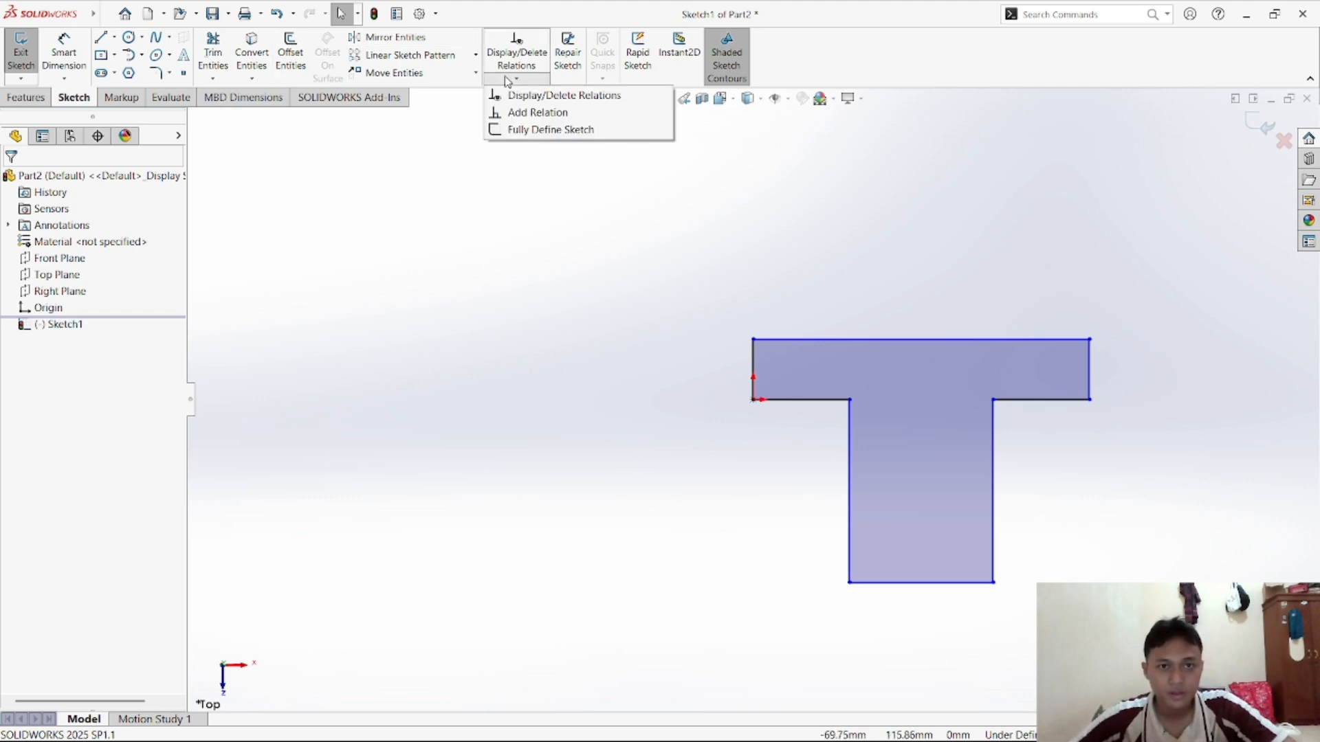
left_click(532, 112)
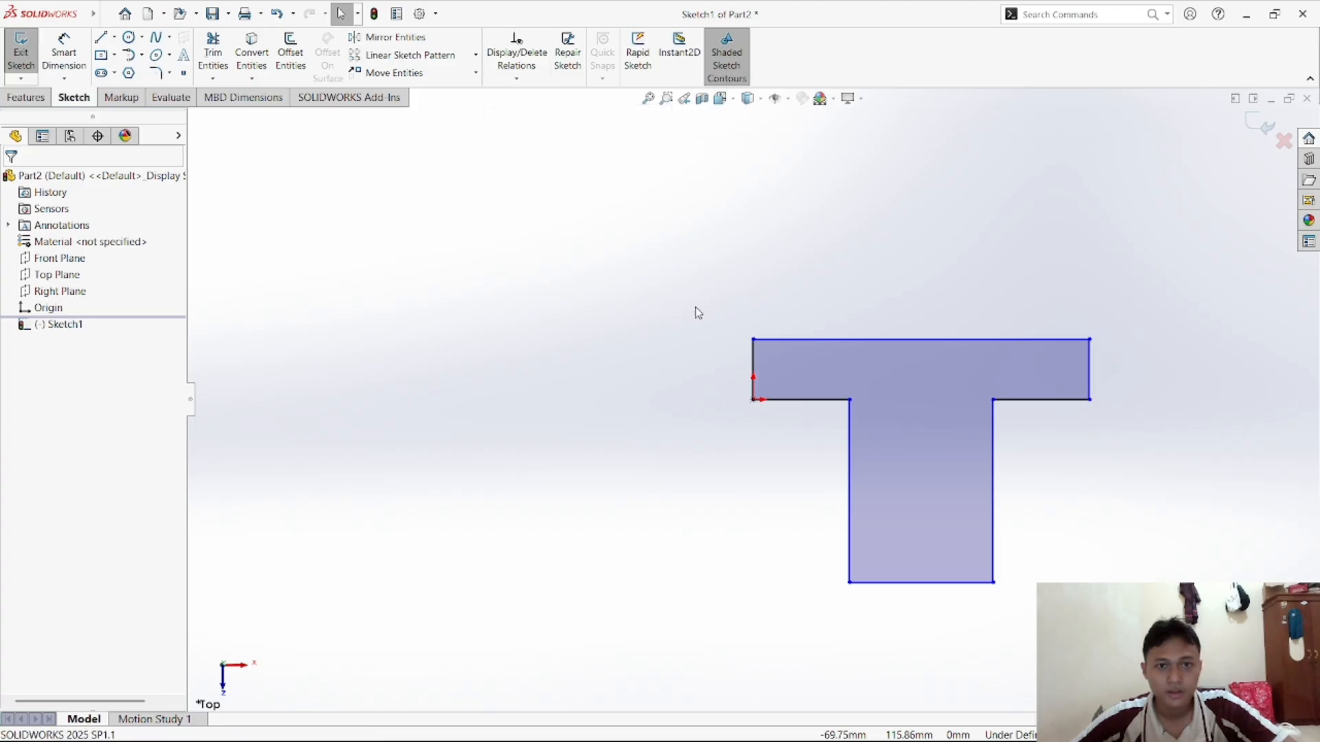
left_click(754, 369)
left_click(1091, 385)
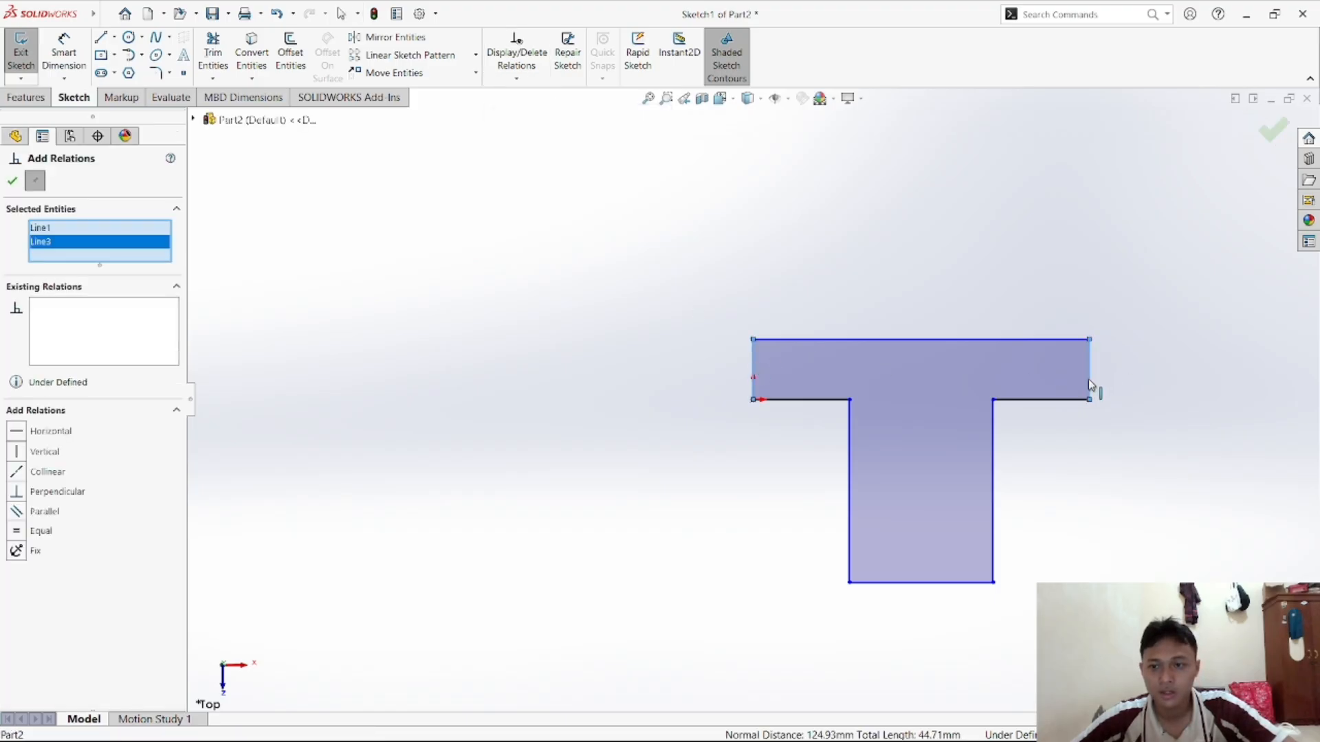
left_click(17, 532)
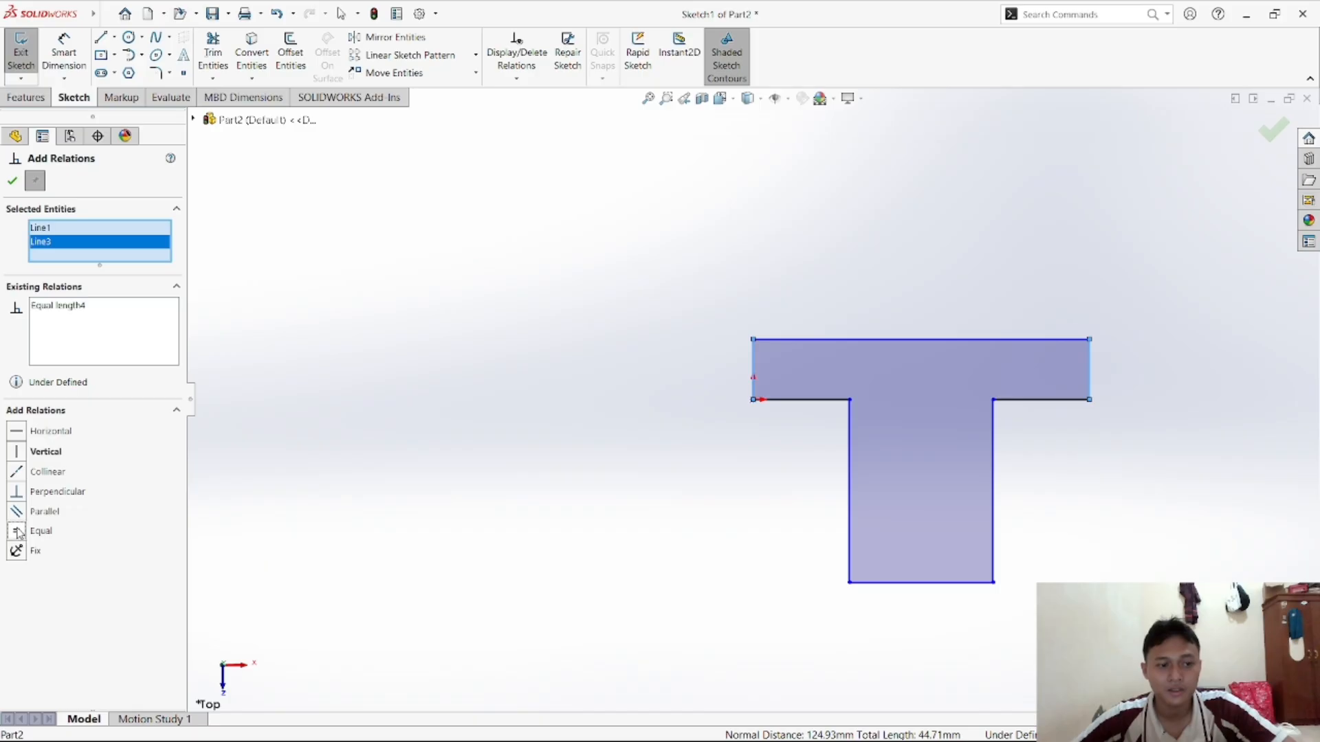
left_click(13, 185)
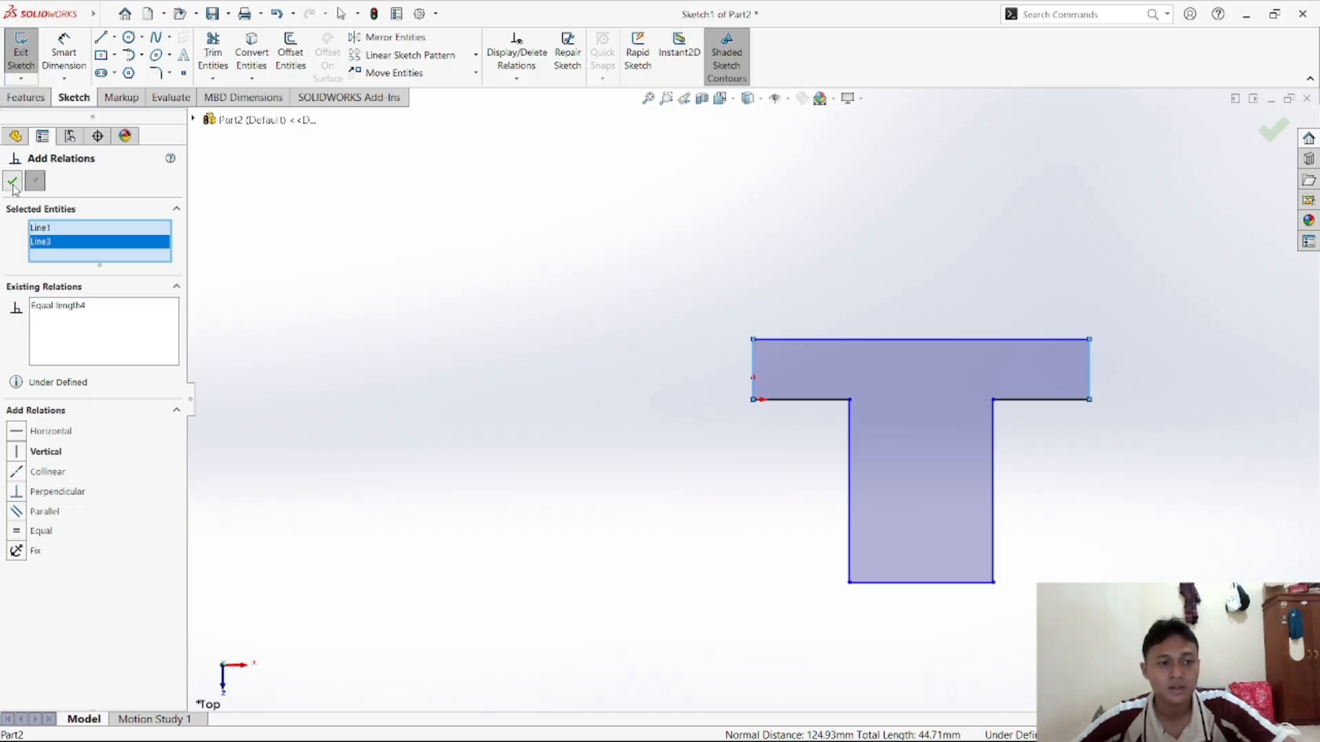
left_click(635, 421)
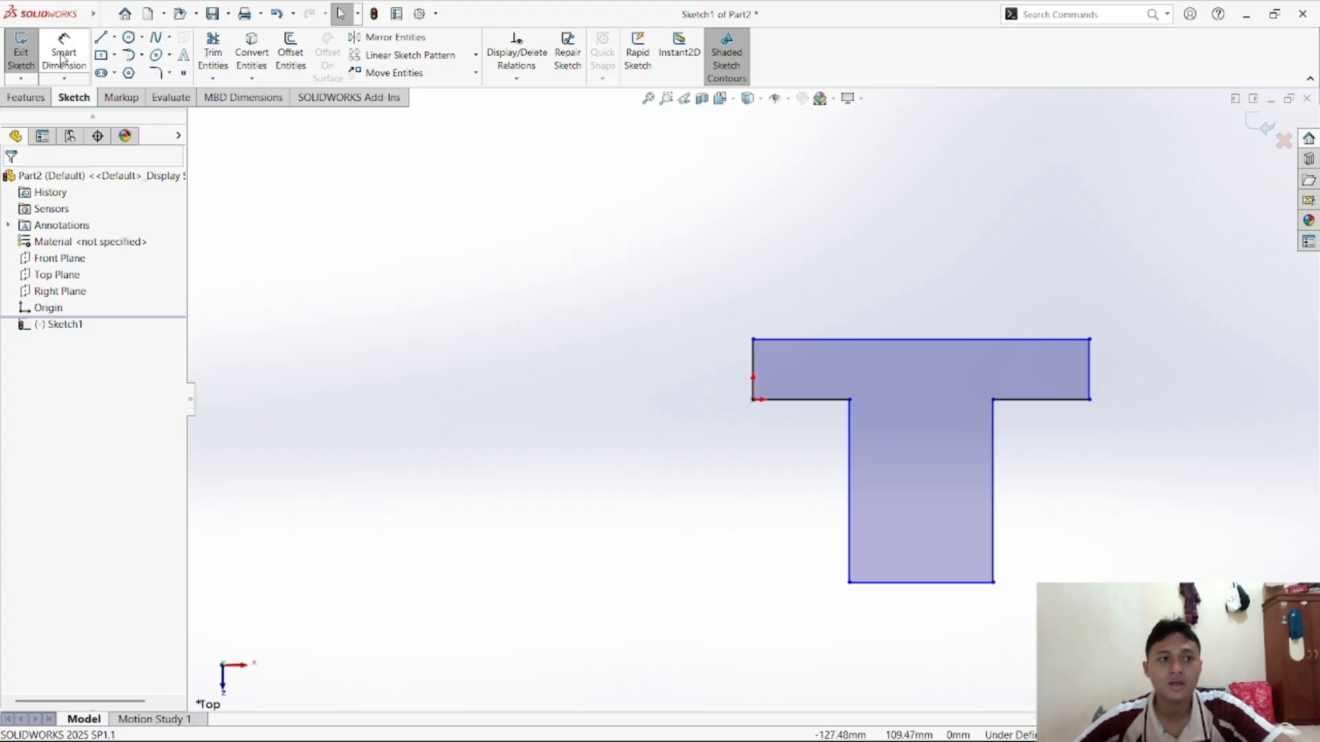
Dimension the crossbar's top edge and set its length to 80 mm
left_click(62, 60)
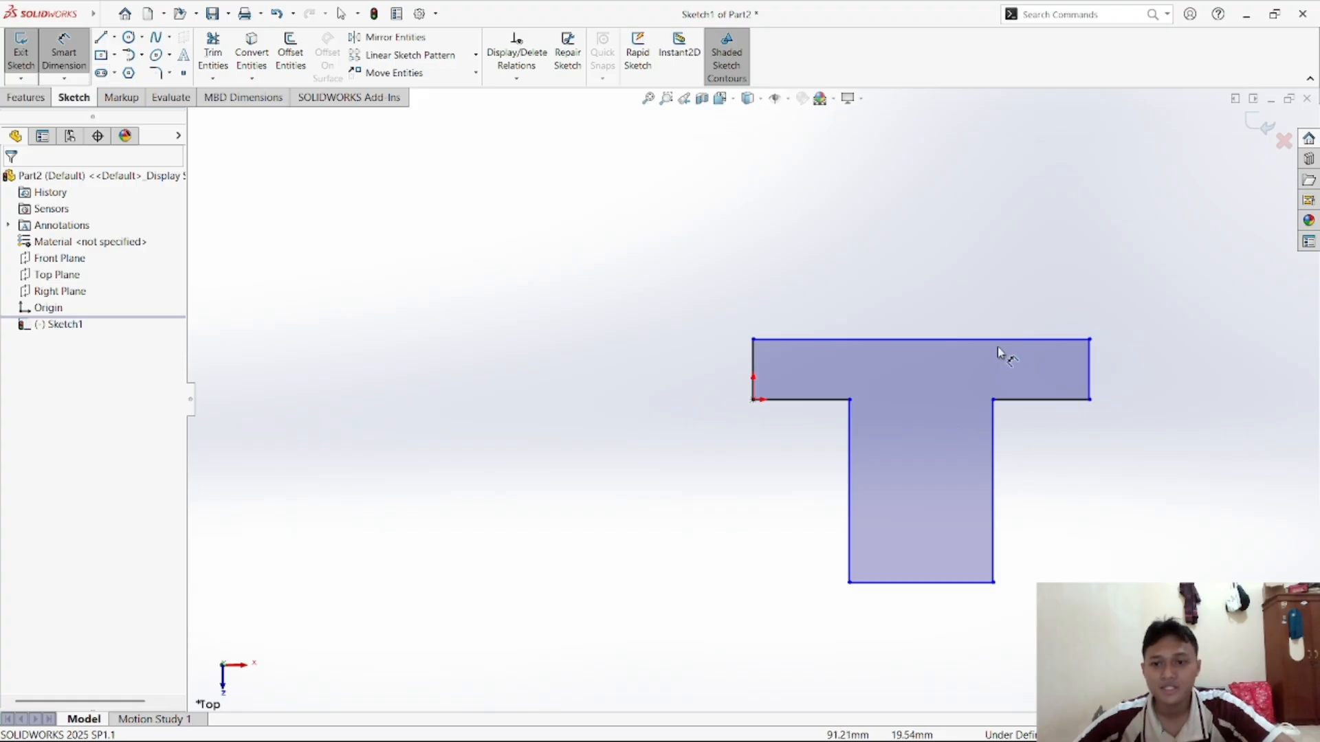
left_click(990, 318)
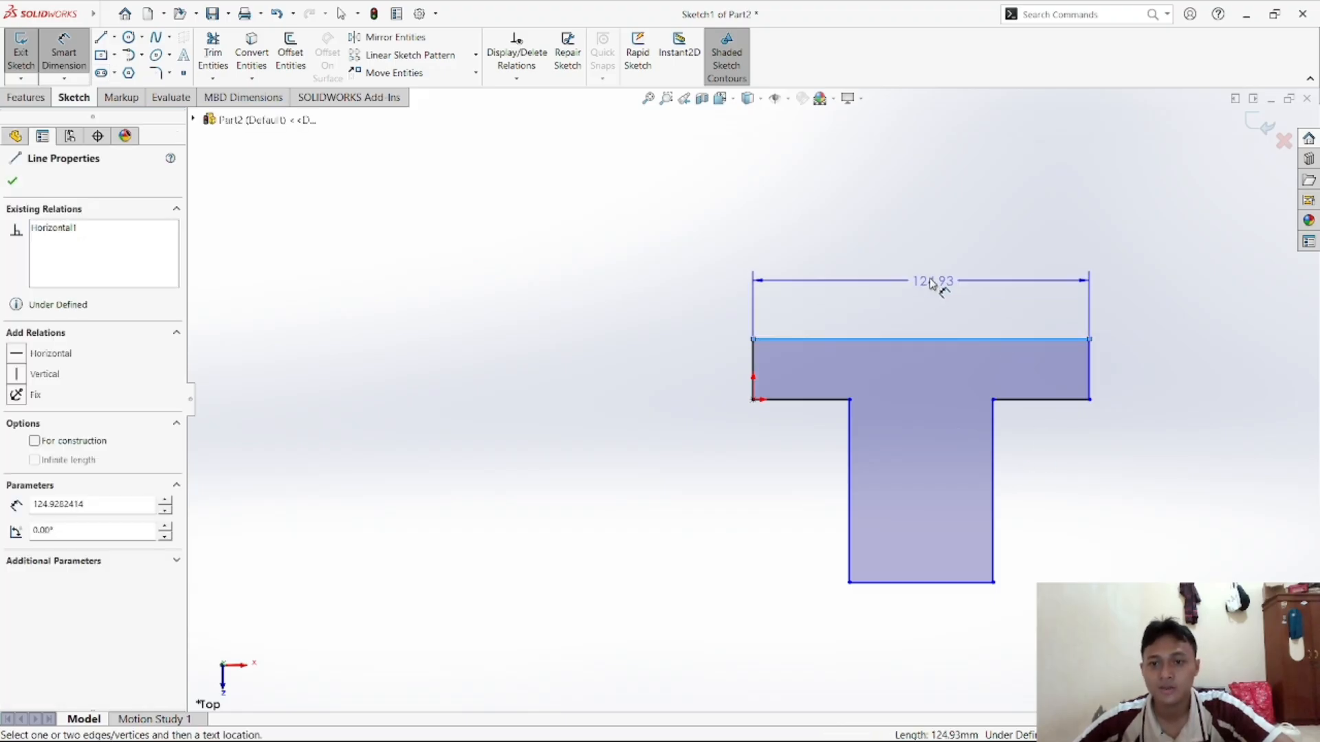
left_click(930, 304)
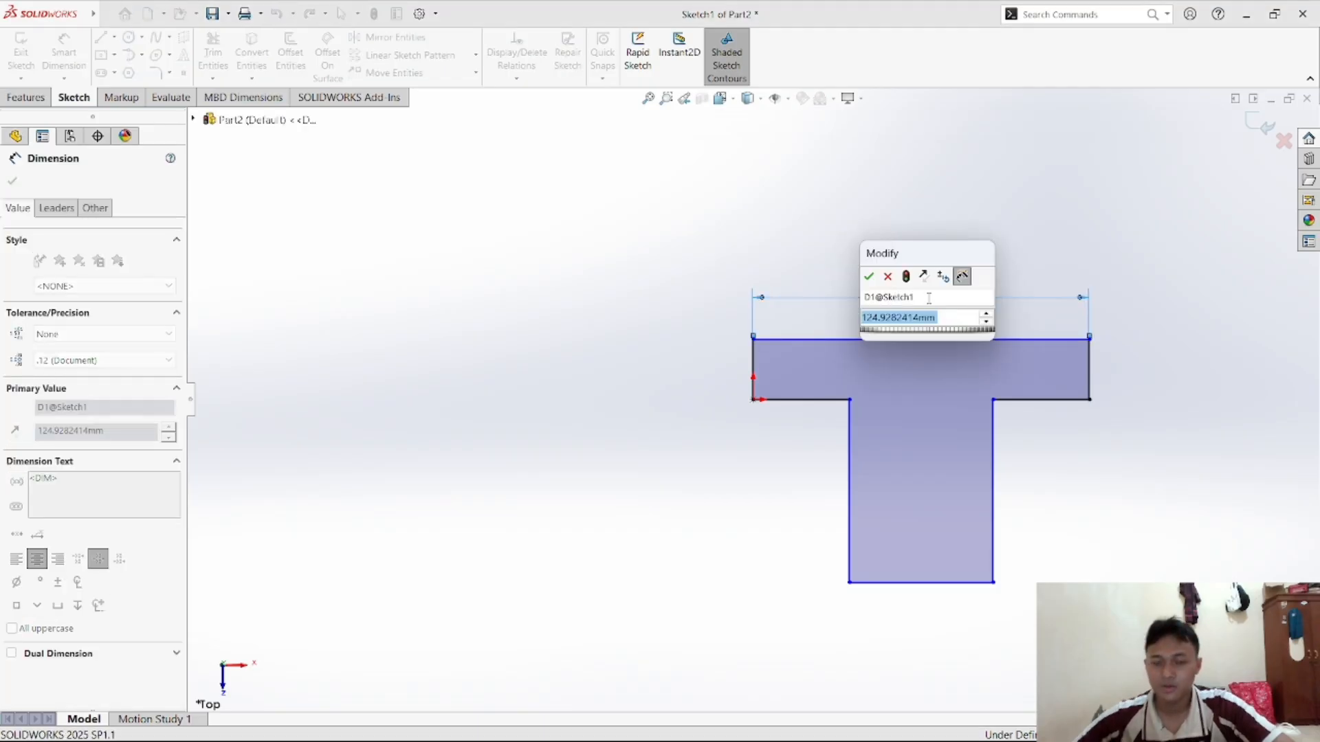
type("80")
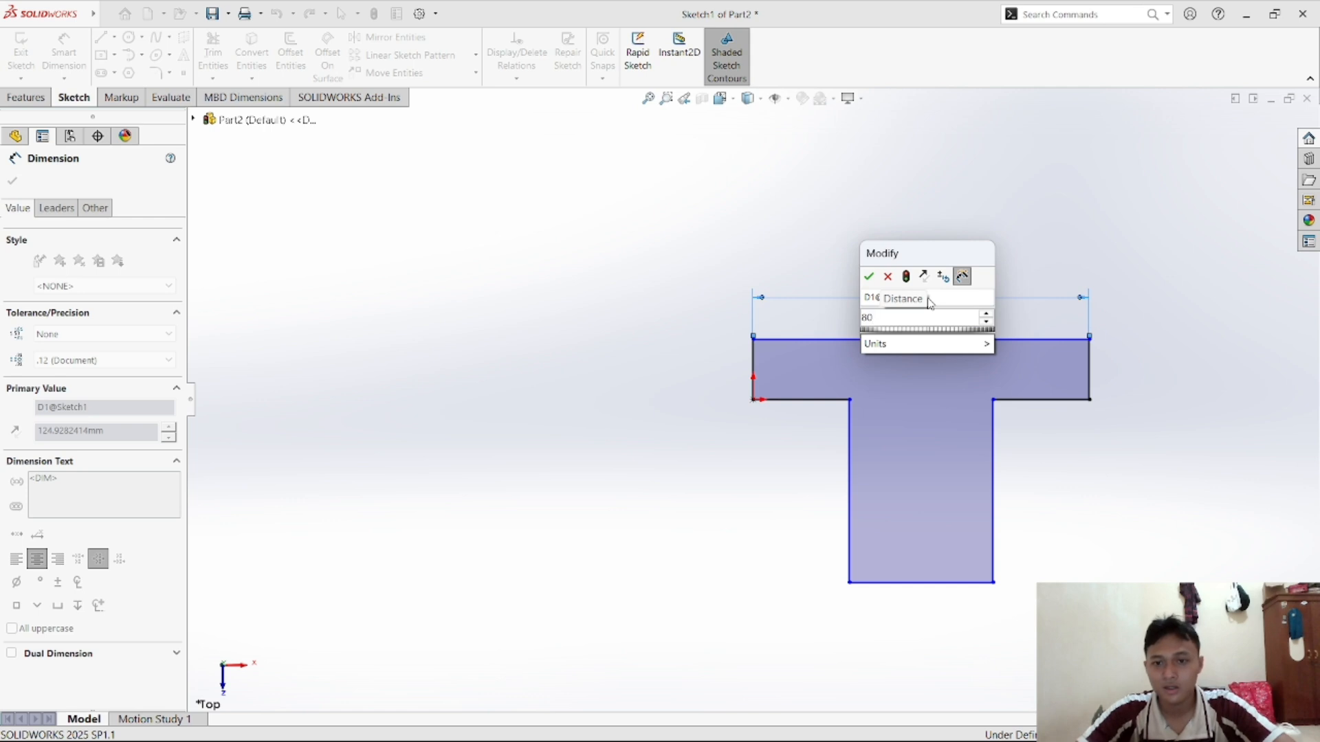
key("Return")
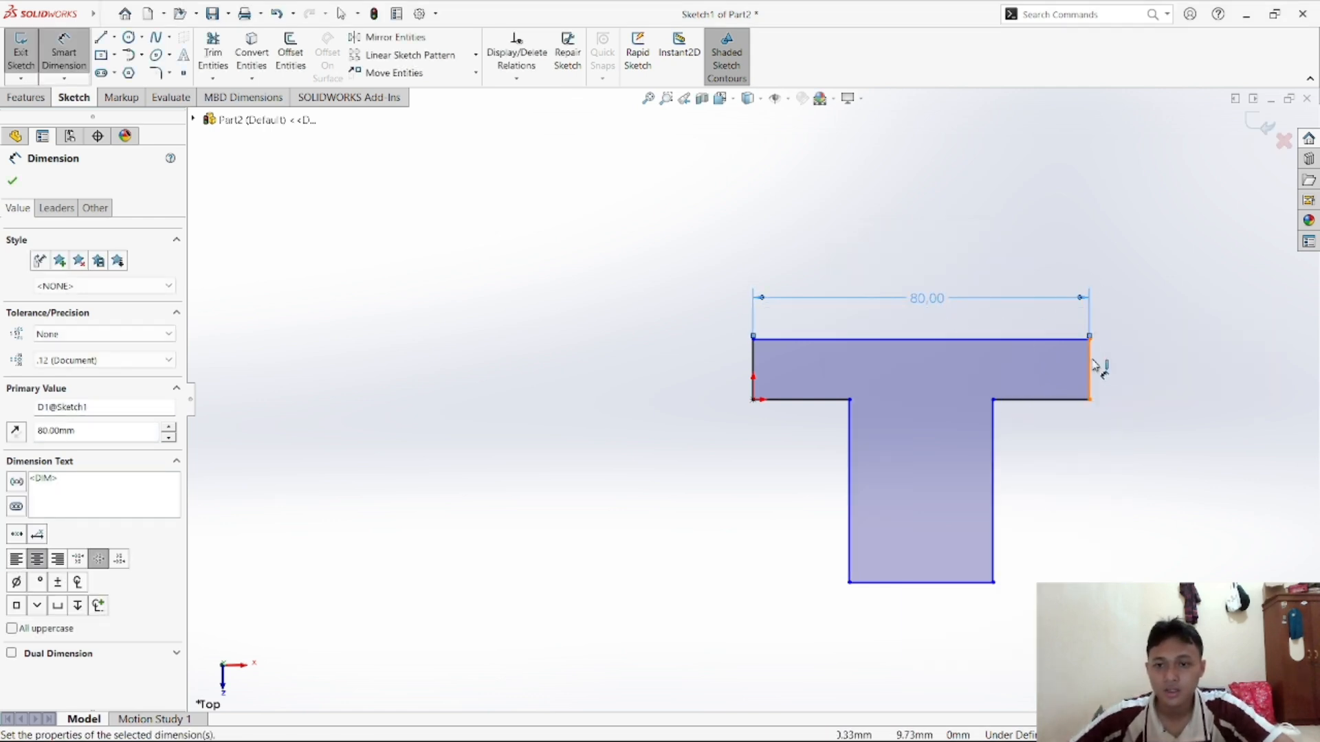
Dimension the crossbar's left end edge and set its height to 10 mm
left_click(753, 361)
left_click(721, 364)
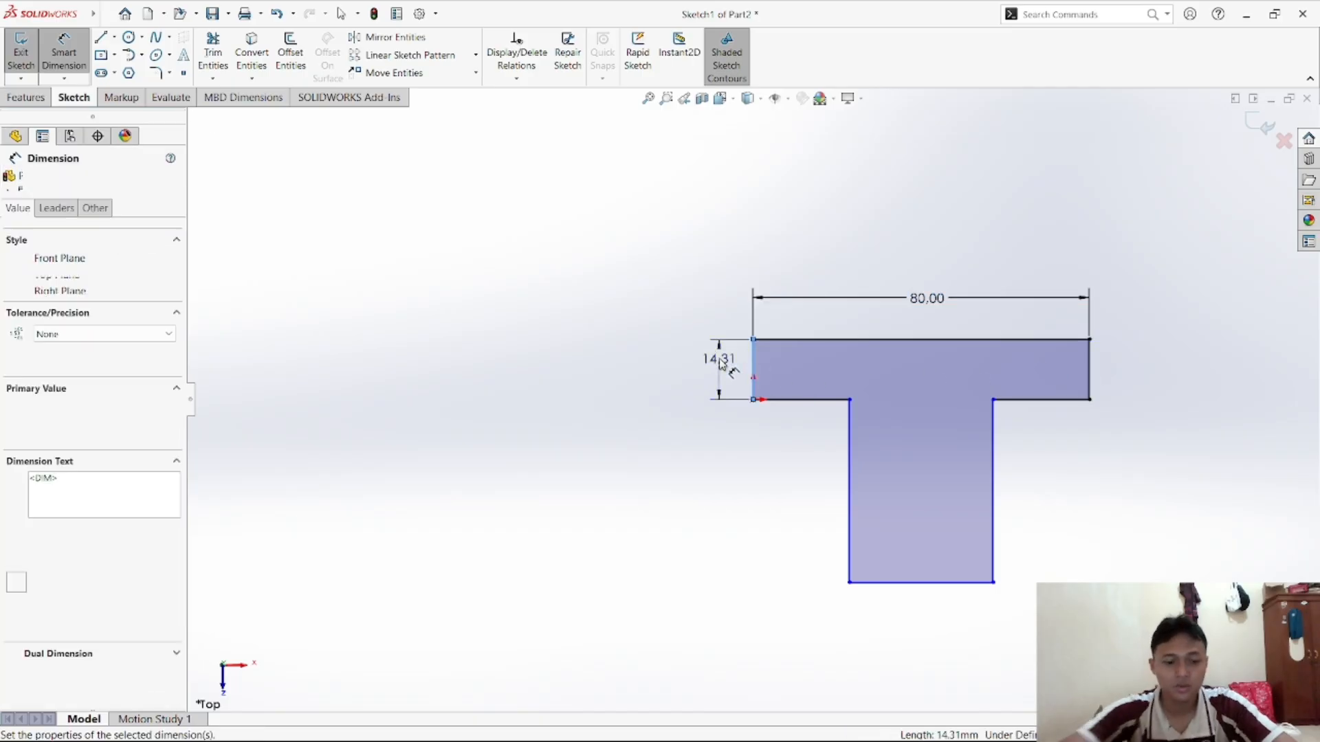
type("1")
type("0")
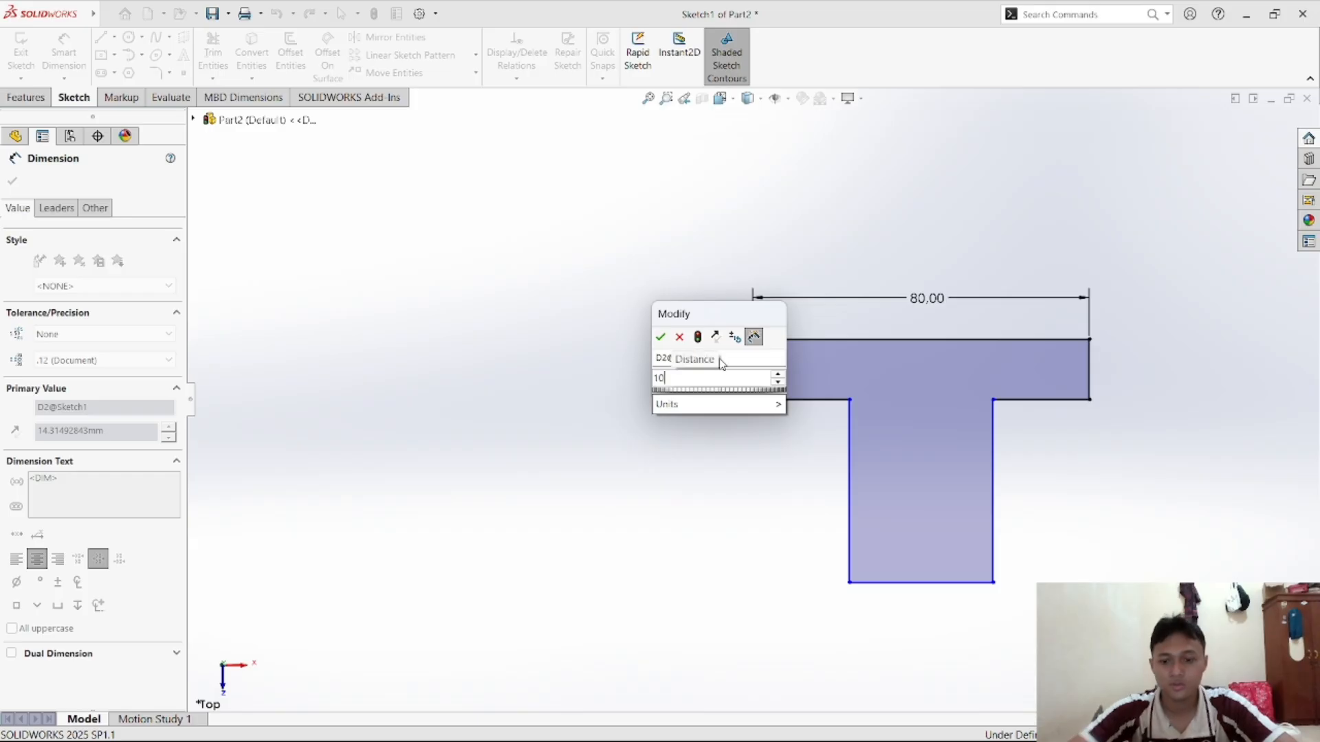
key("Return")
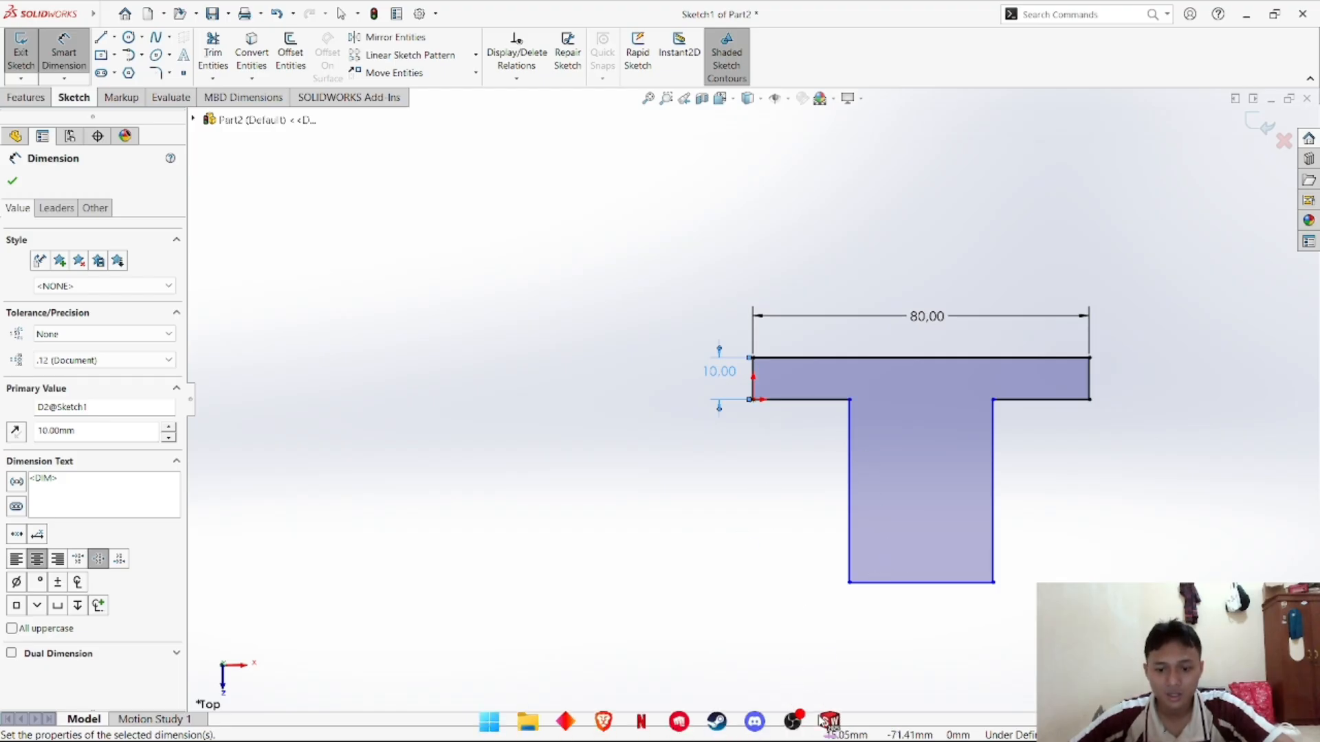
Check the reference sketch in Part b (fully defined) and dimension the crossbar's lower edge right of the stem at 23 mm in the new sketch
mouse_move(830, 722)
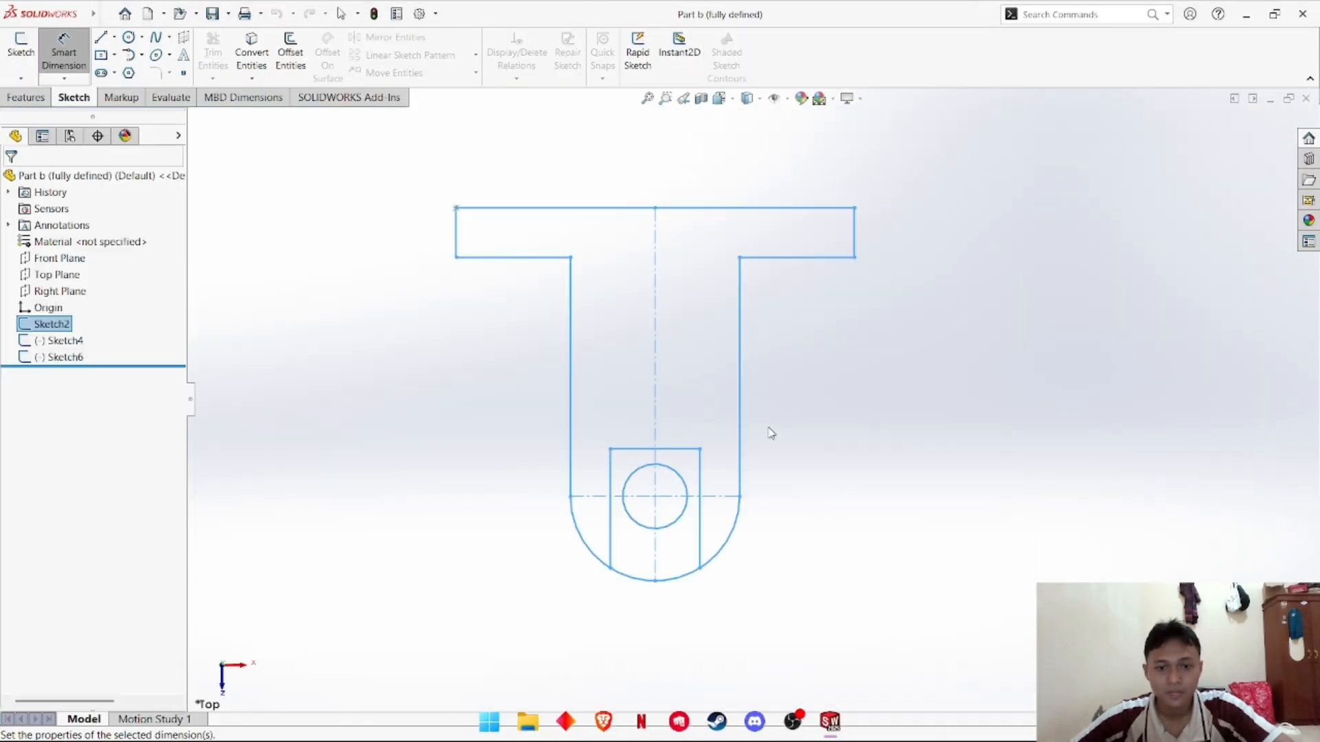
key("Escape")
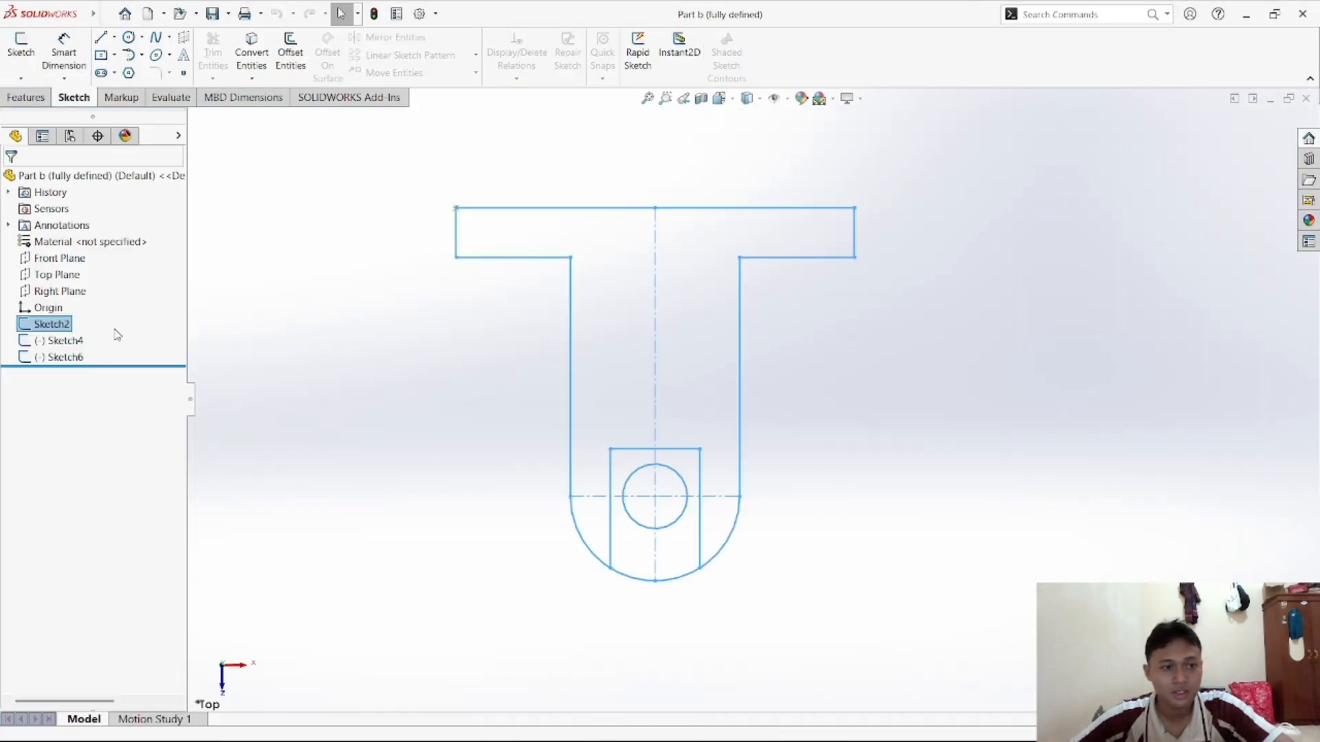
left_click(68, 324)
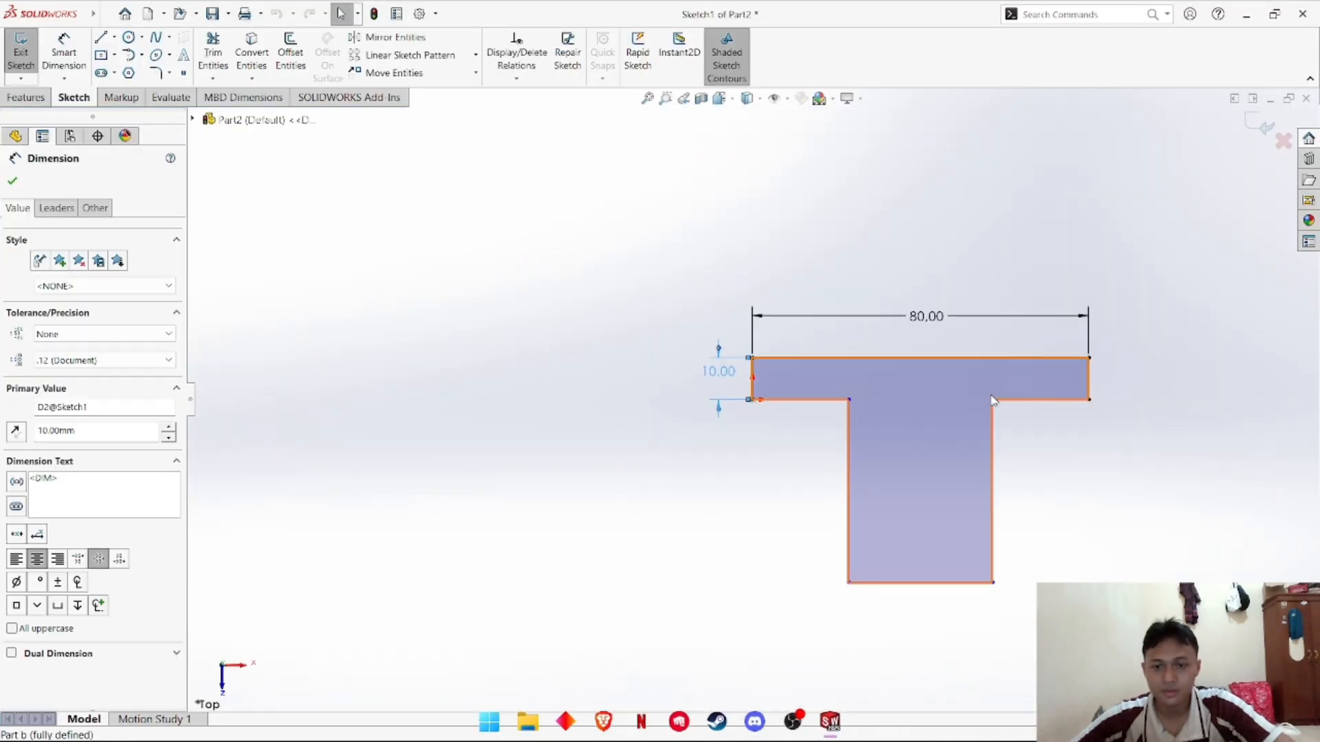
scroll(949, 434, "up", 2)
scroll(926, 427, "down", 4)
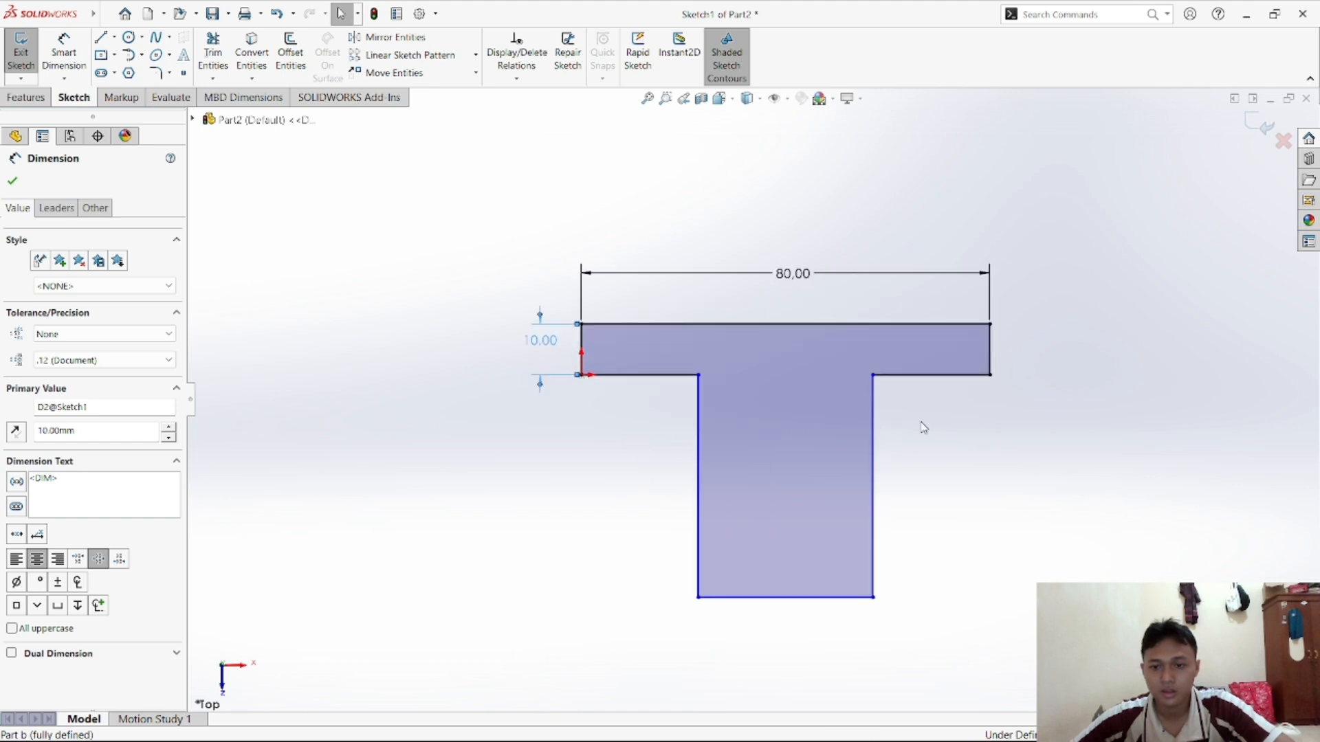
scroll(917, 419, "down", 1)
left_click(64, 51)
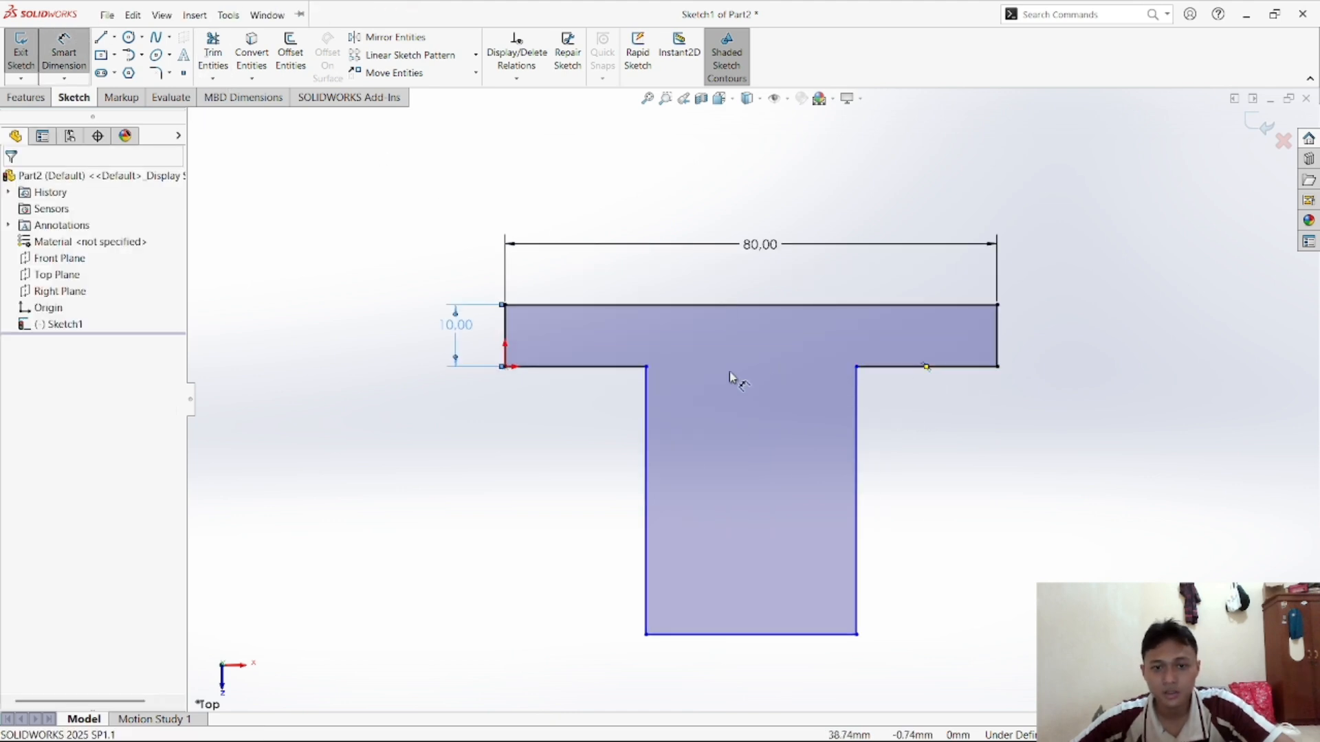
left_click(934, 402)
left_click(937, 405)
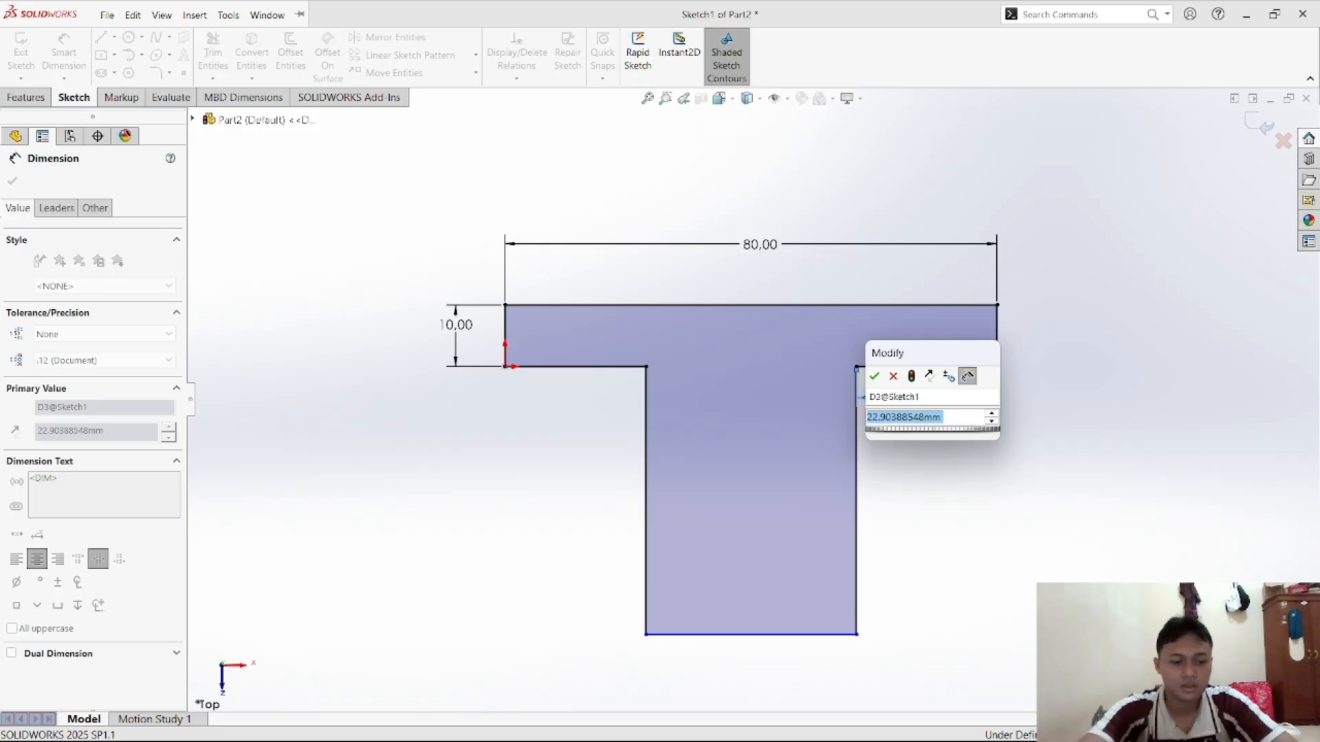
type("23")
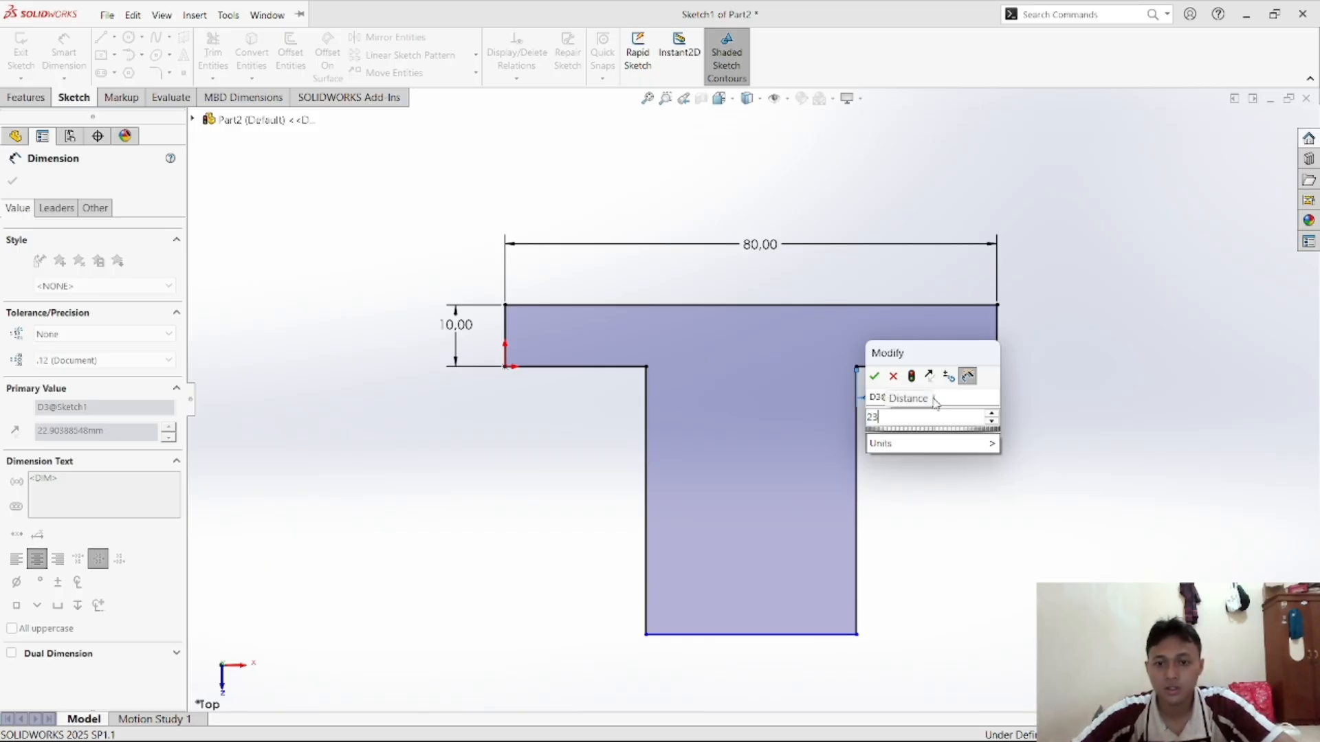
key("Return")
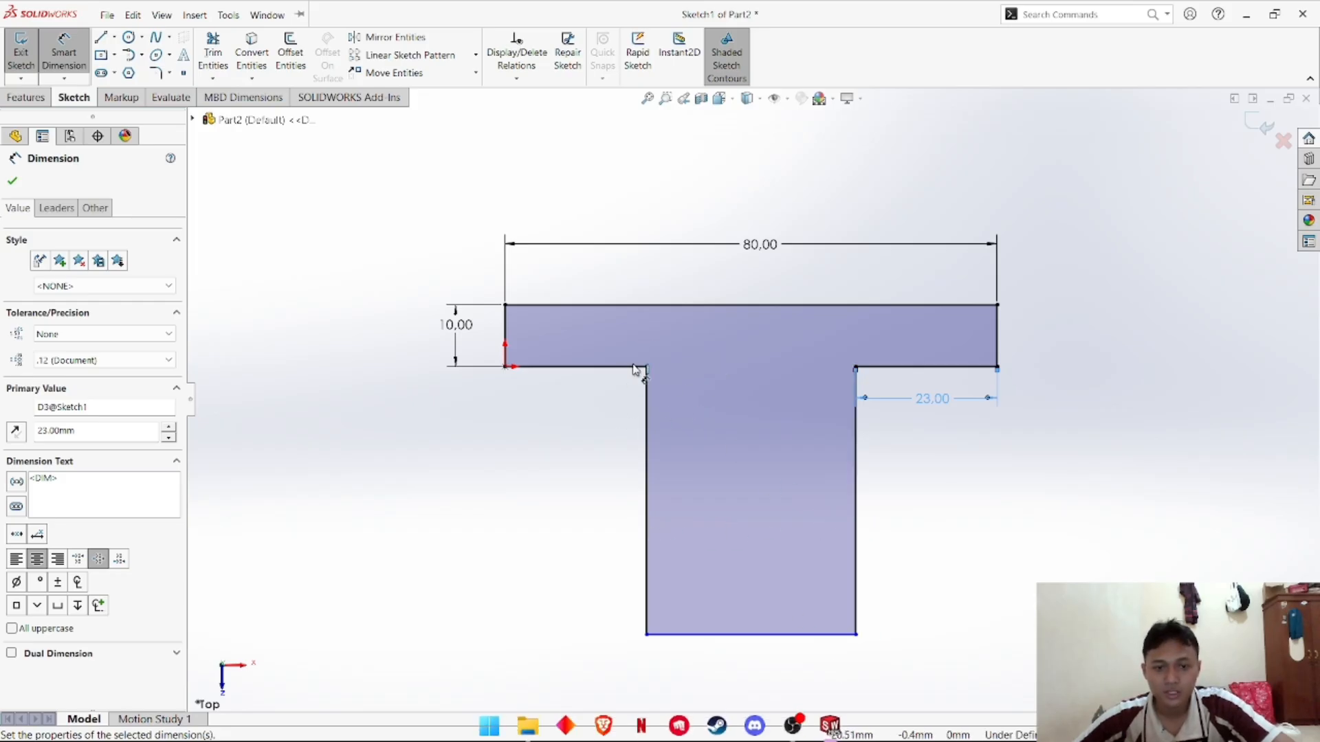
Dimension the stem's left vertical side and set its length to 48 mm
left_click(624, 489)
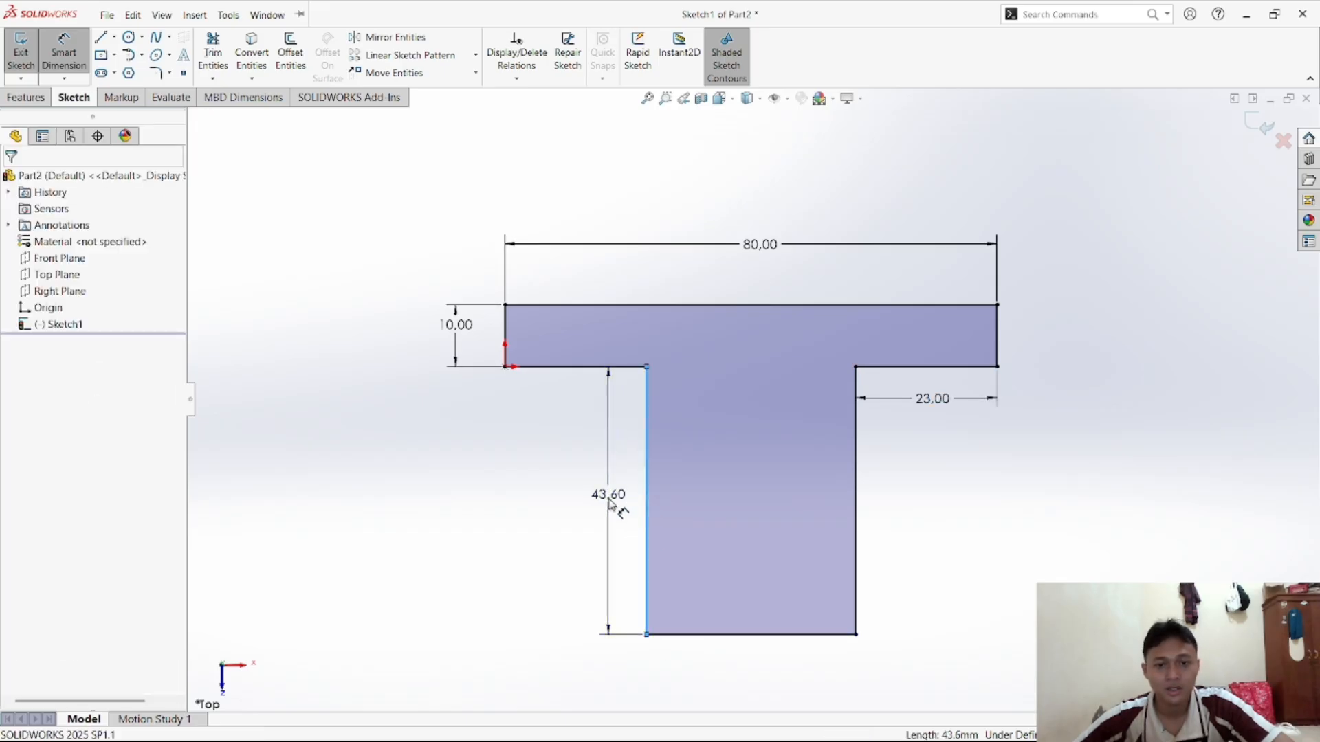
left_click(608, 496)
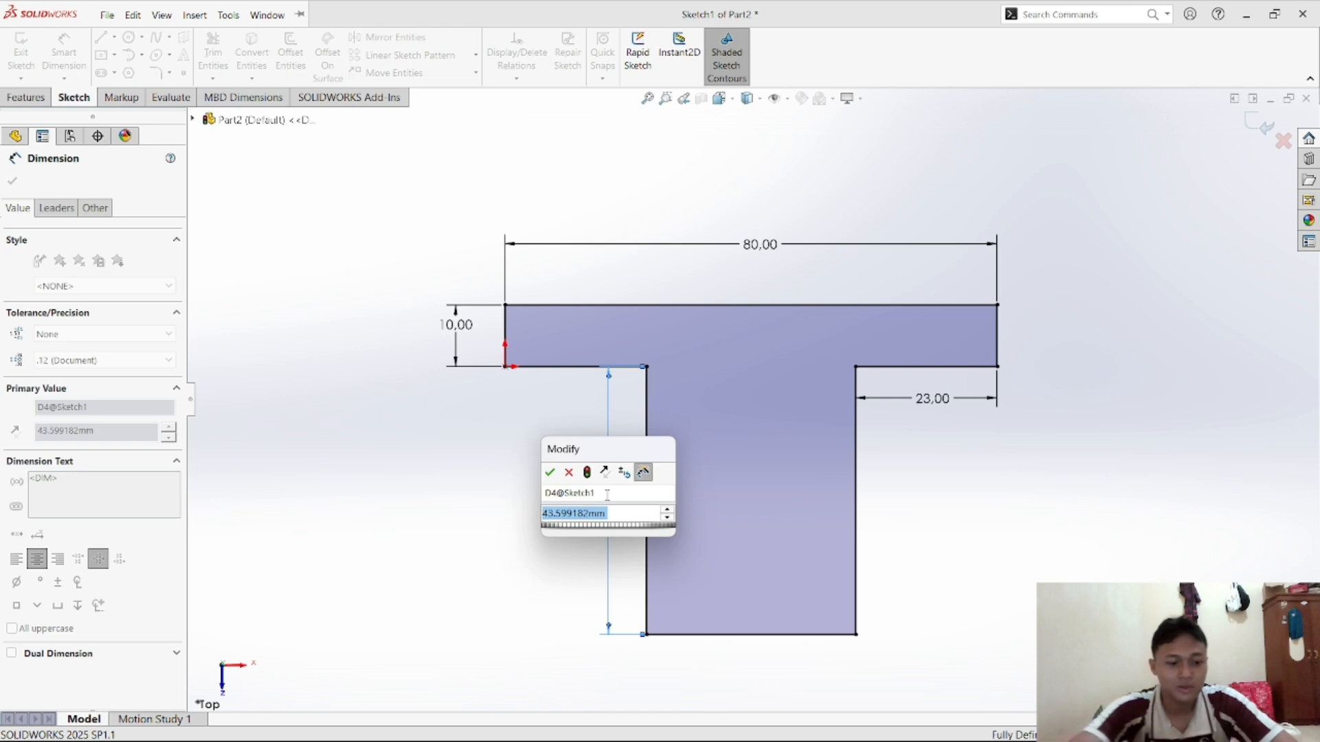
type("48")
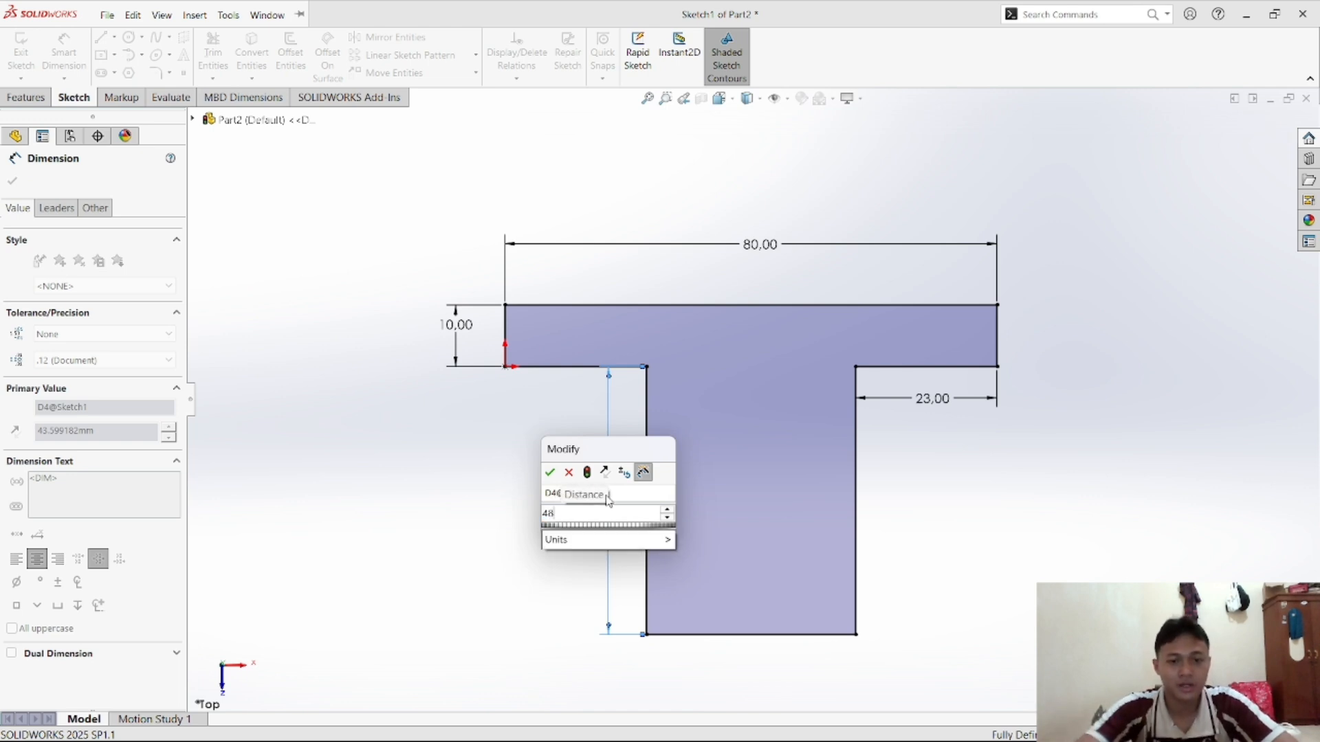
key("Return")
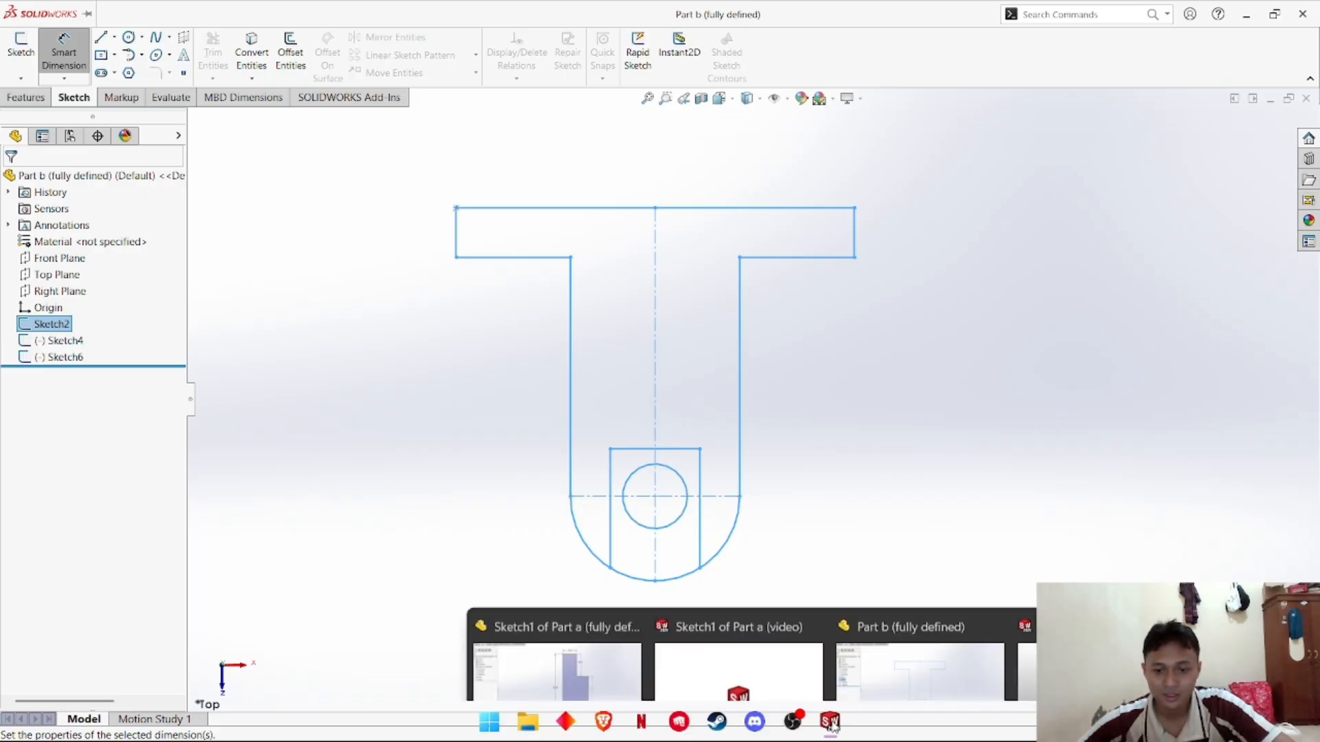
Return to the Part2 sketch and remove the stem's bottom edge using Trim Entities with the Trim to closest option
left_click(1025, 622)
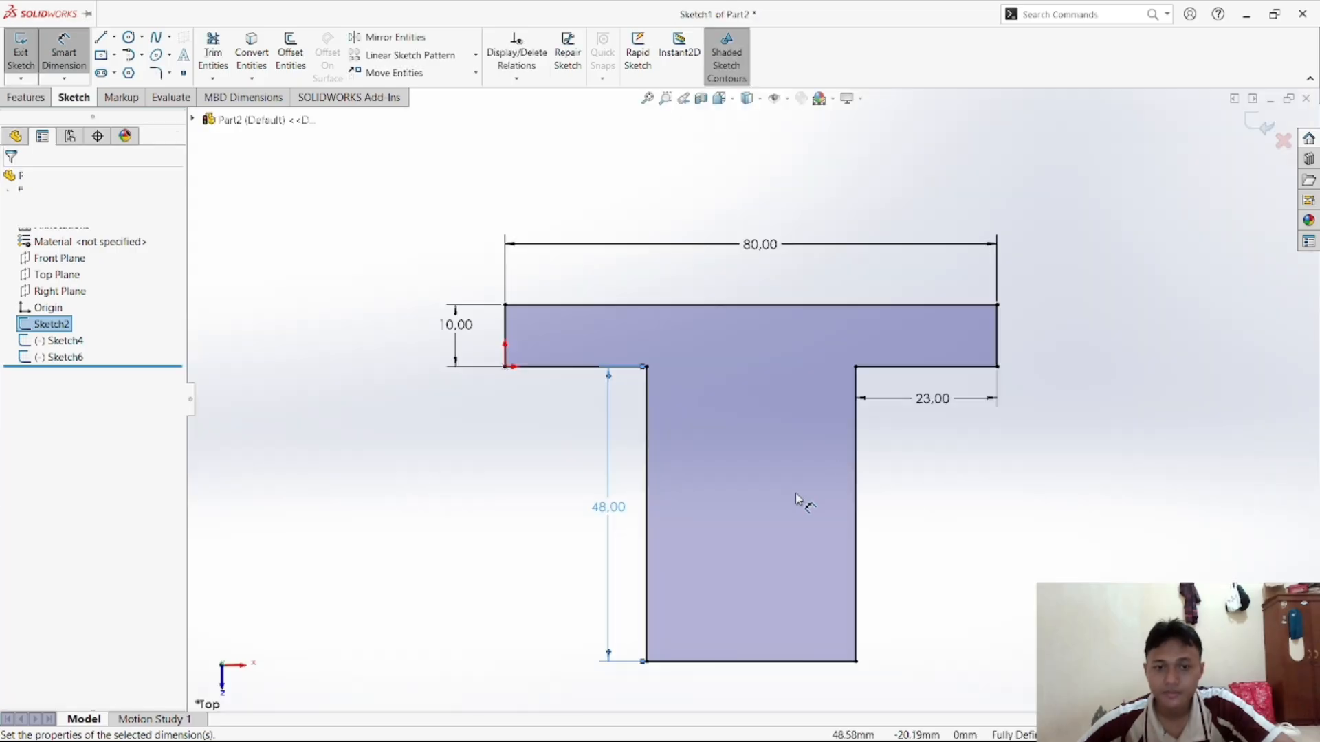
scroll(763, 536, "down", 1)
scroll(764, 543, "up", 2)
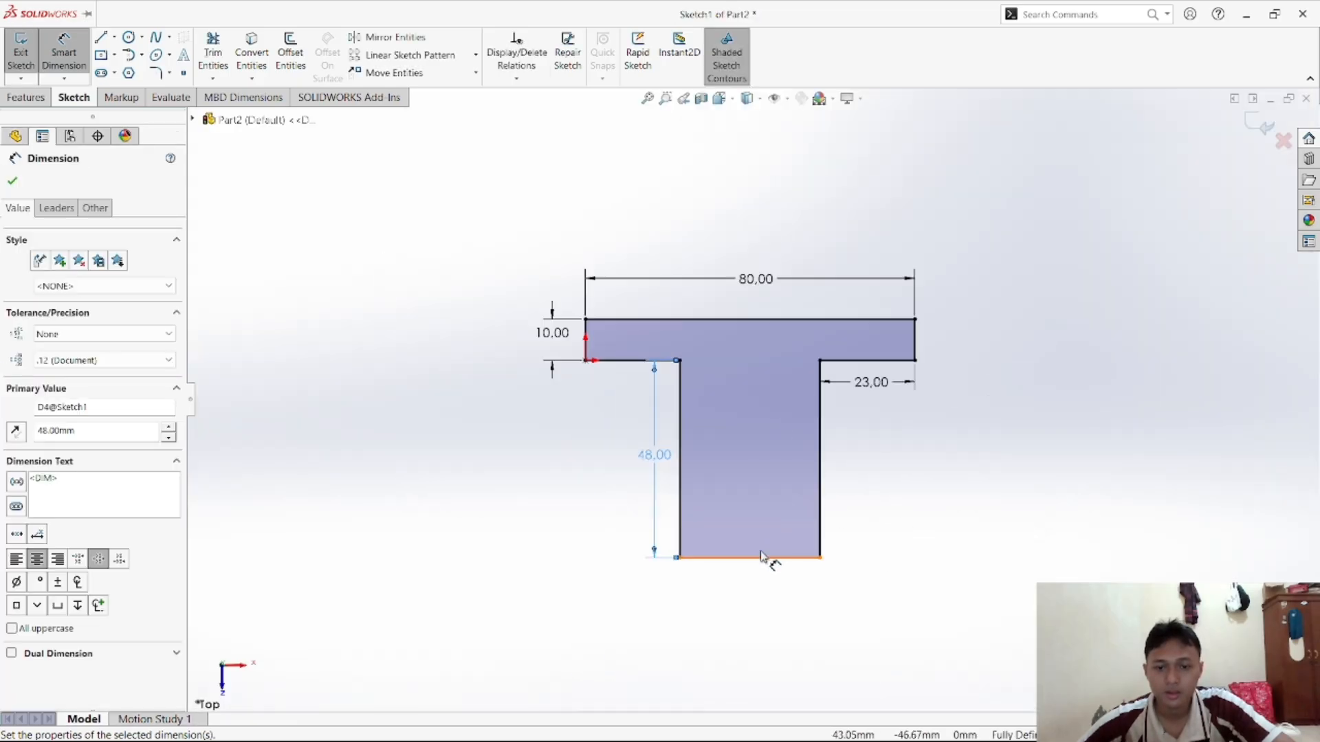
scroll(750, 533, "down", 1)
left_click(63, 51)
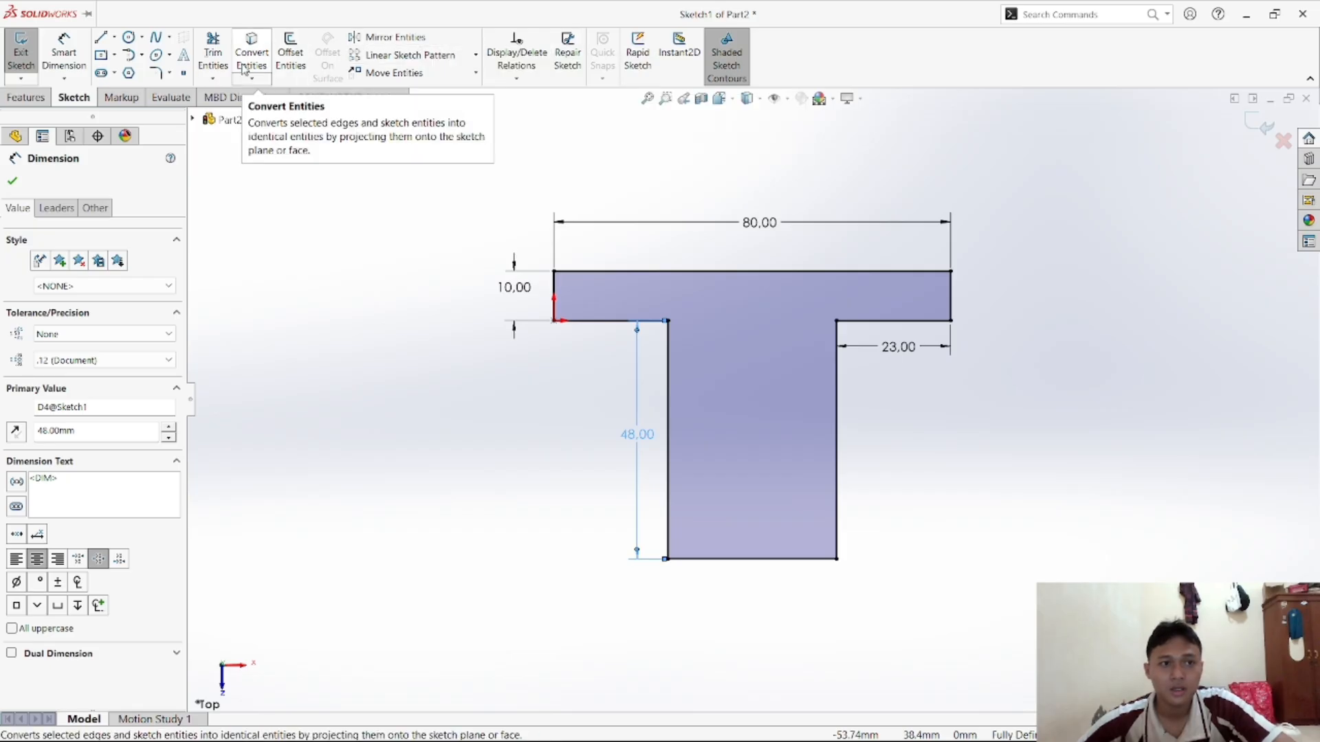
left_click(217, 66)
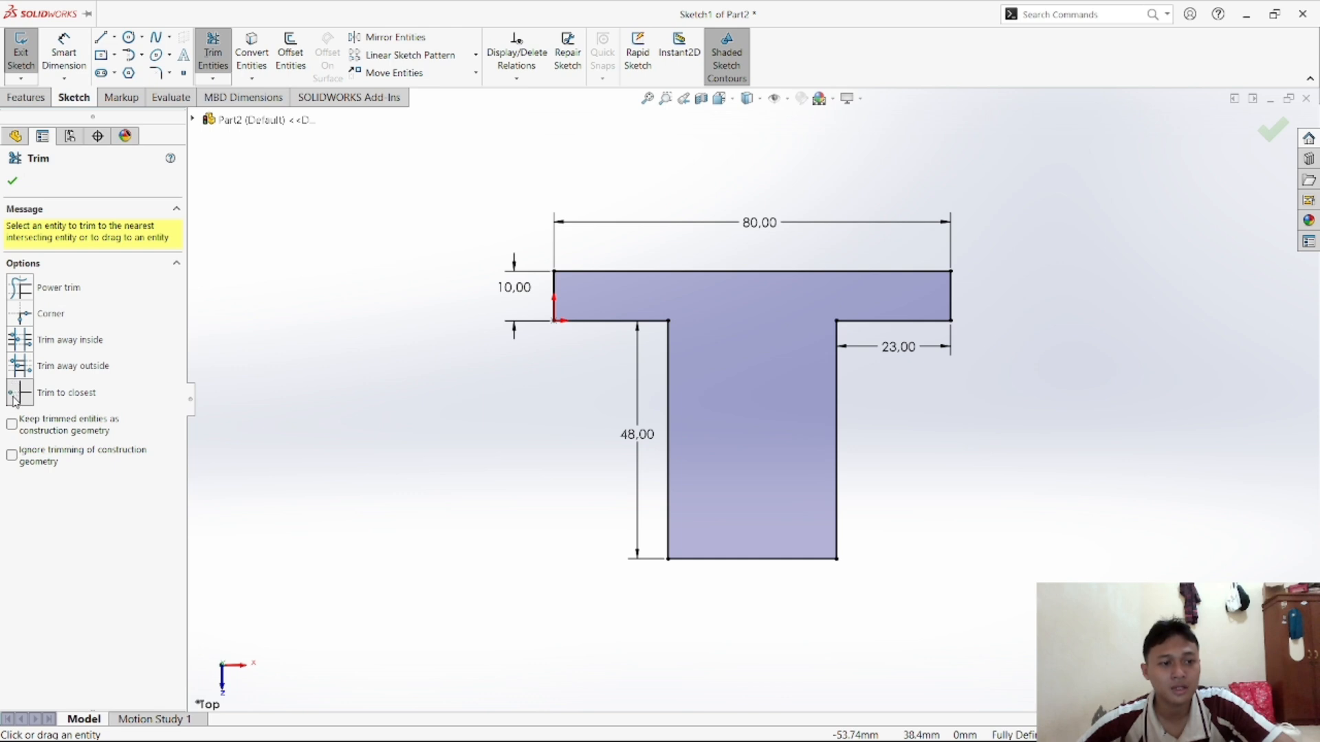
left_click(20, 396)
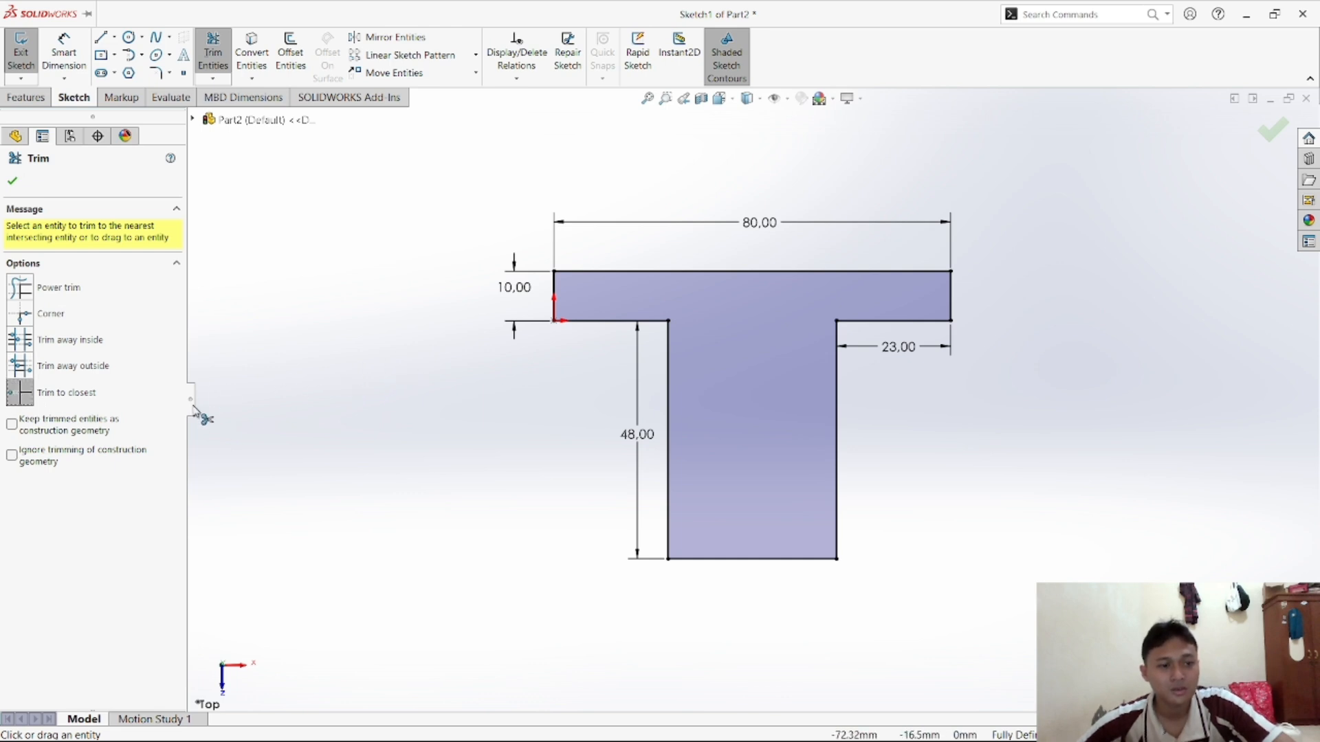
left_click(765, 561)
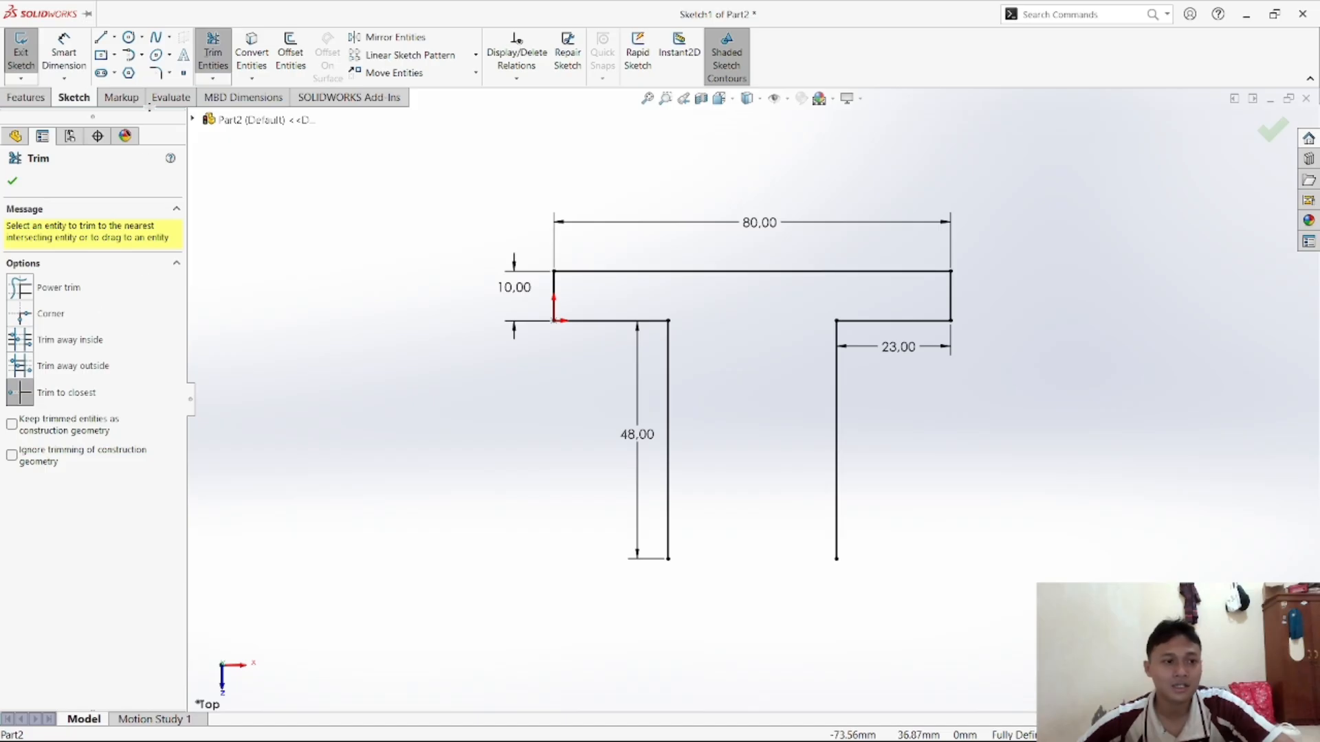
left_click(221, 58)
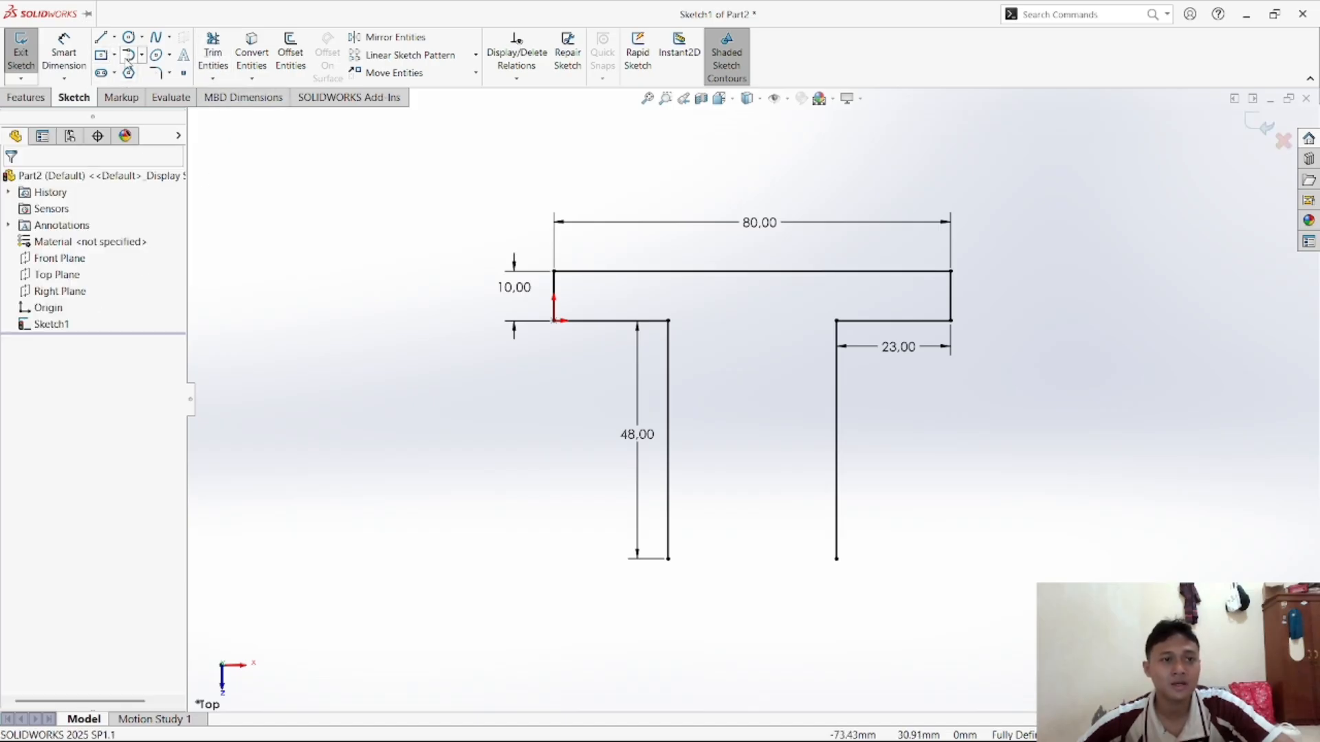
left_click(141, 56)
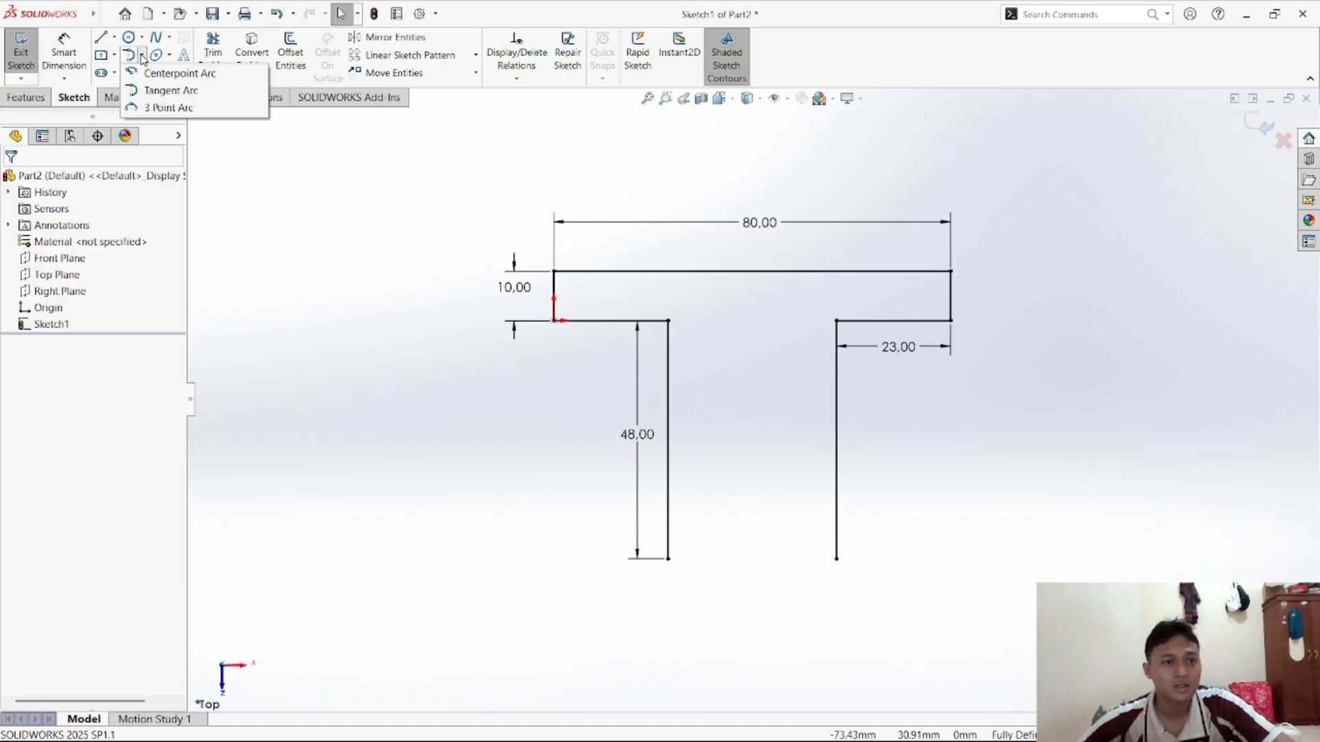
left_click(147, 107)
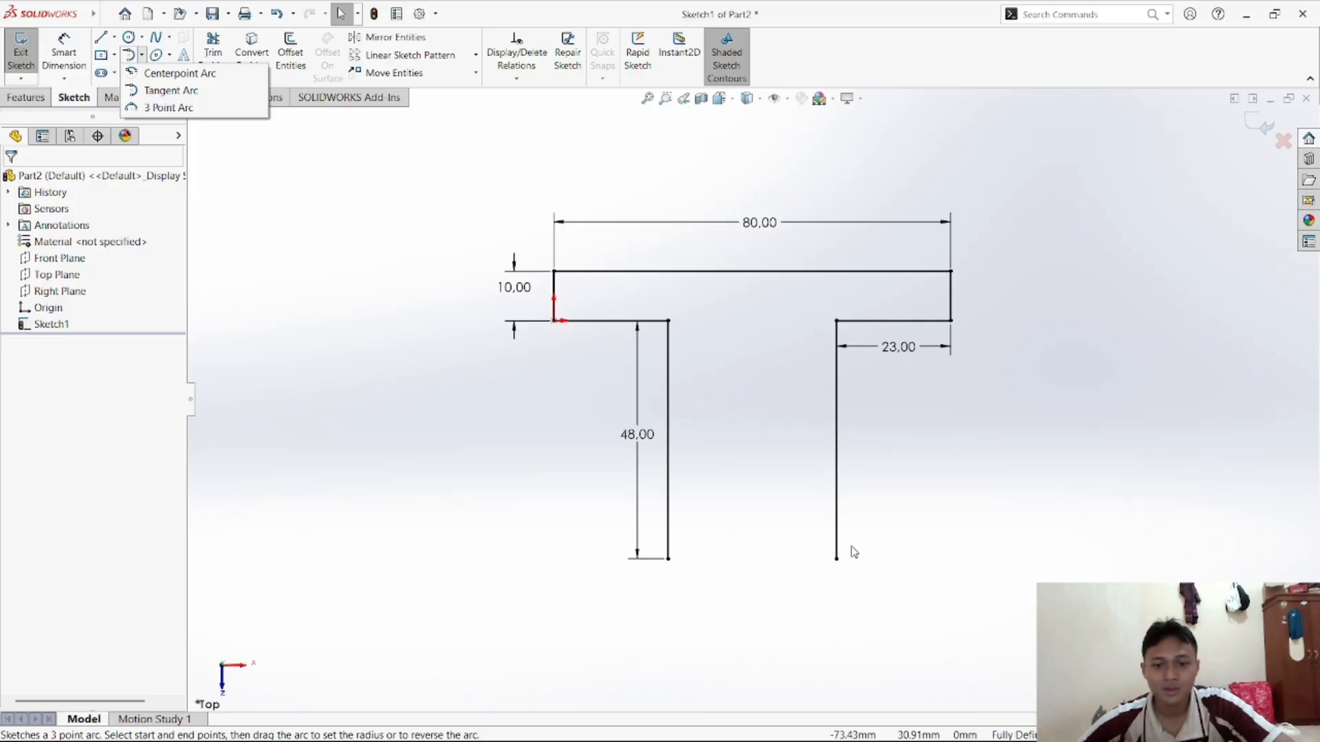
left_click(141, 55)
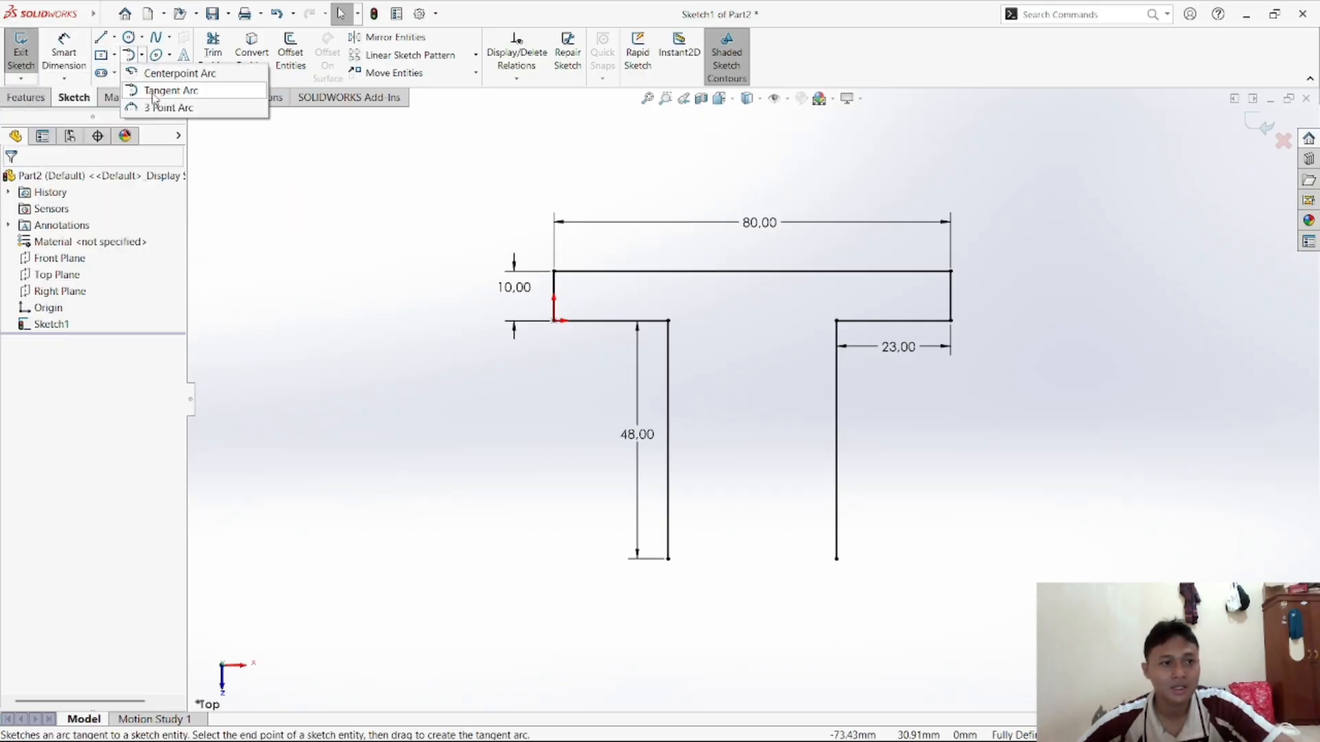
left_click(153, 95)
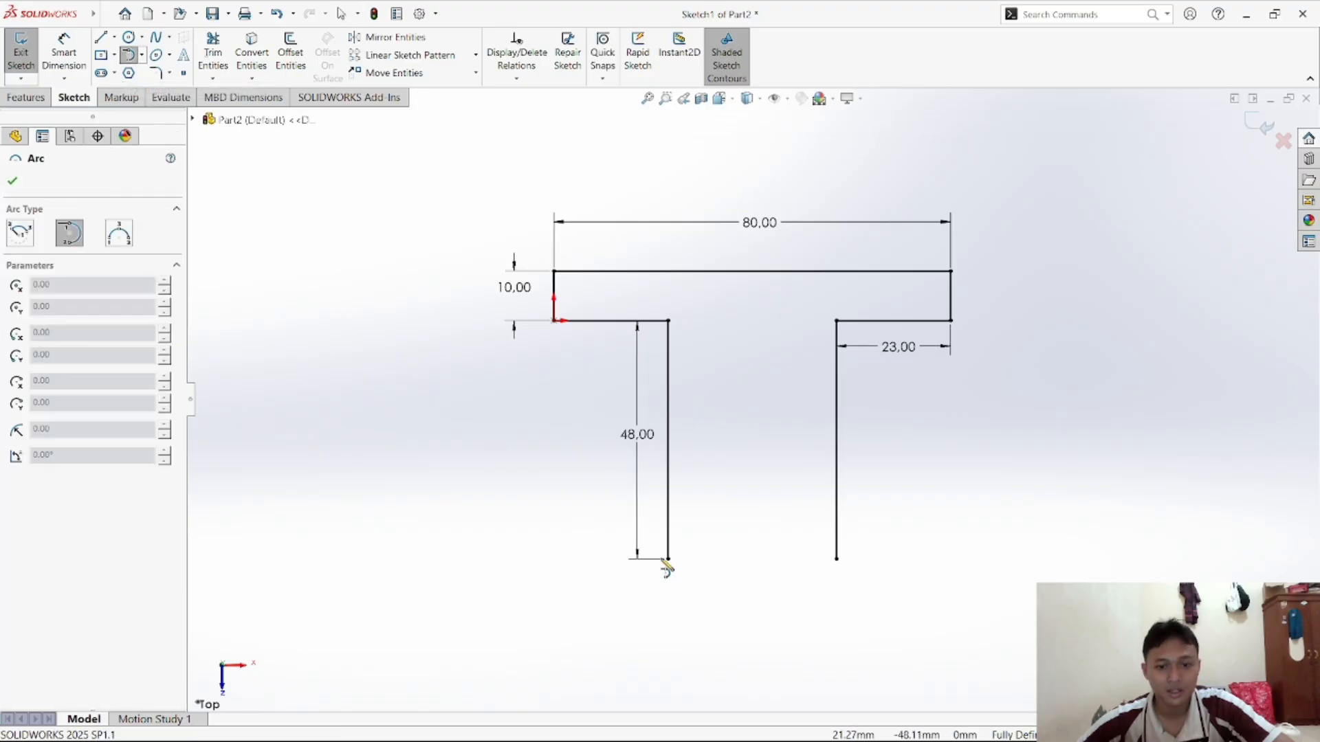
left_click(667, 561)
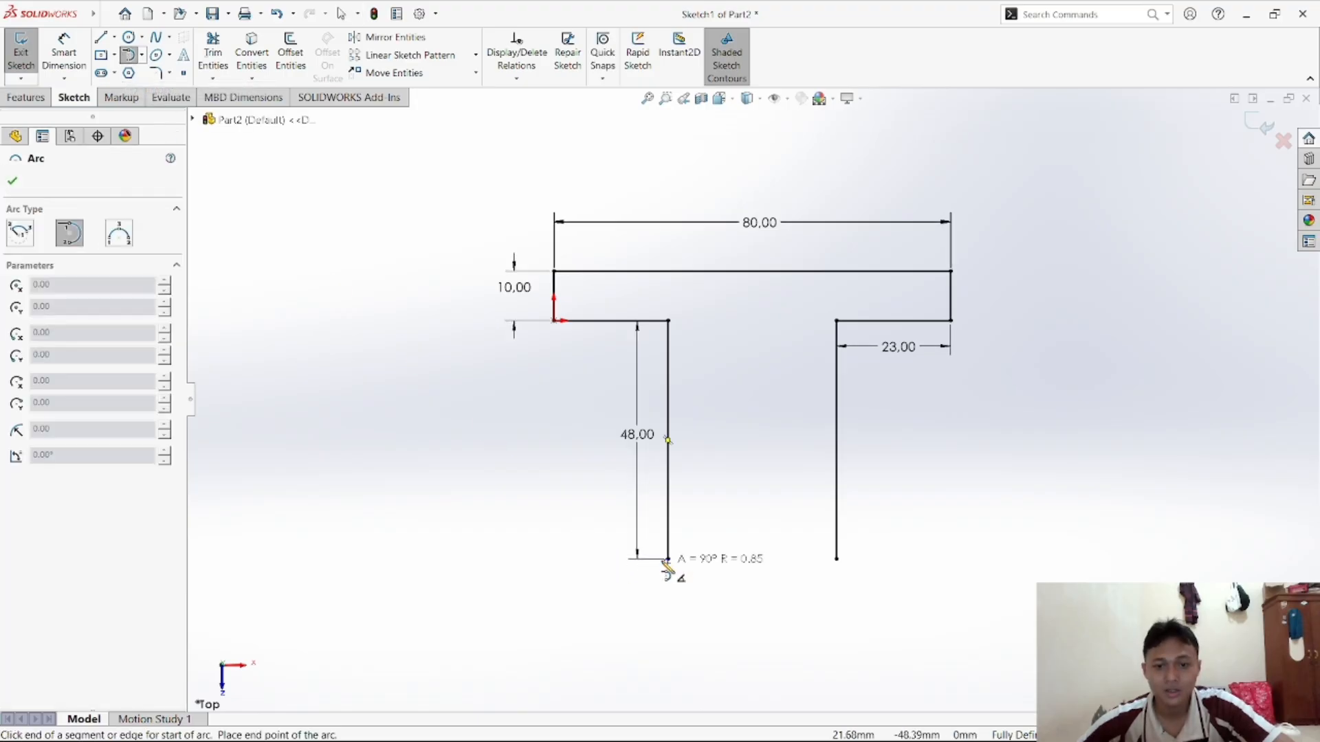
right_click(708, 585)
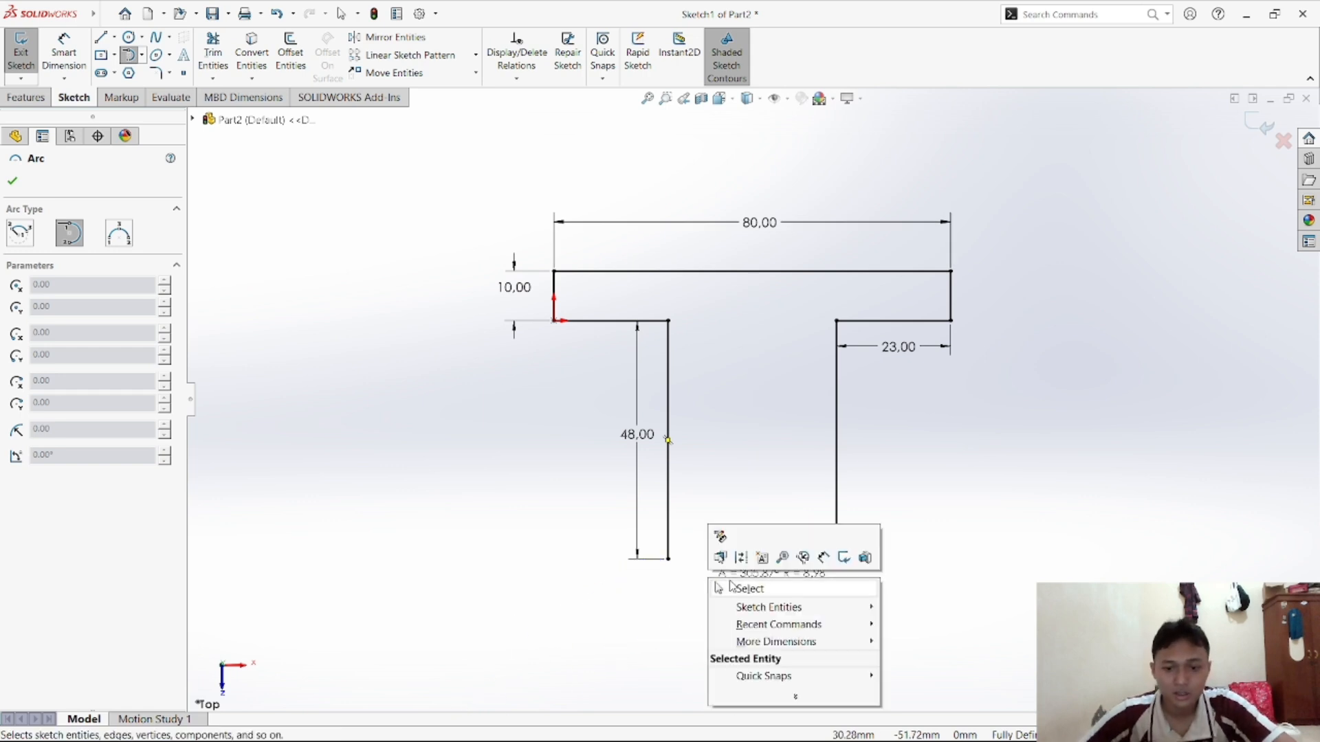
left_click(735, 590)
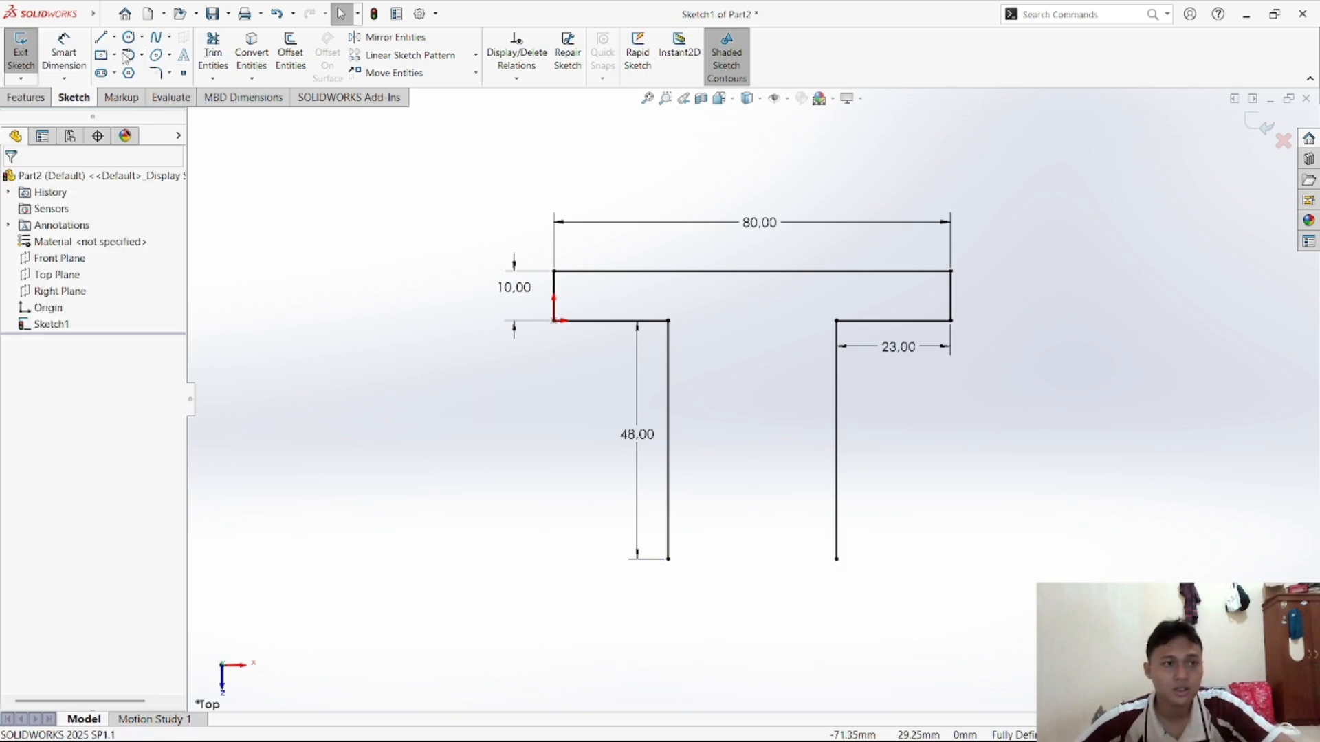
Close the stem's open end with a tangent arc joining the lower endpoints of its two vertical sides
left_click(142, 57)
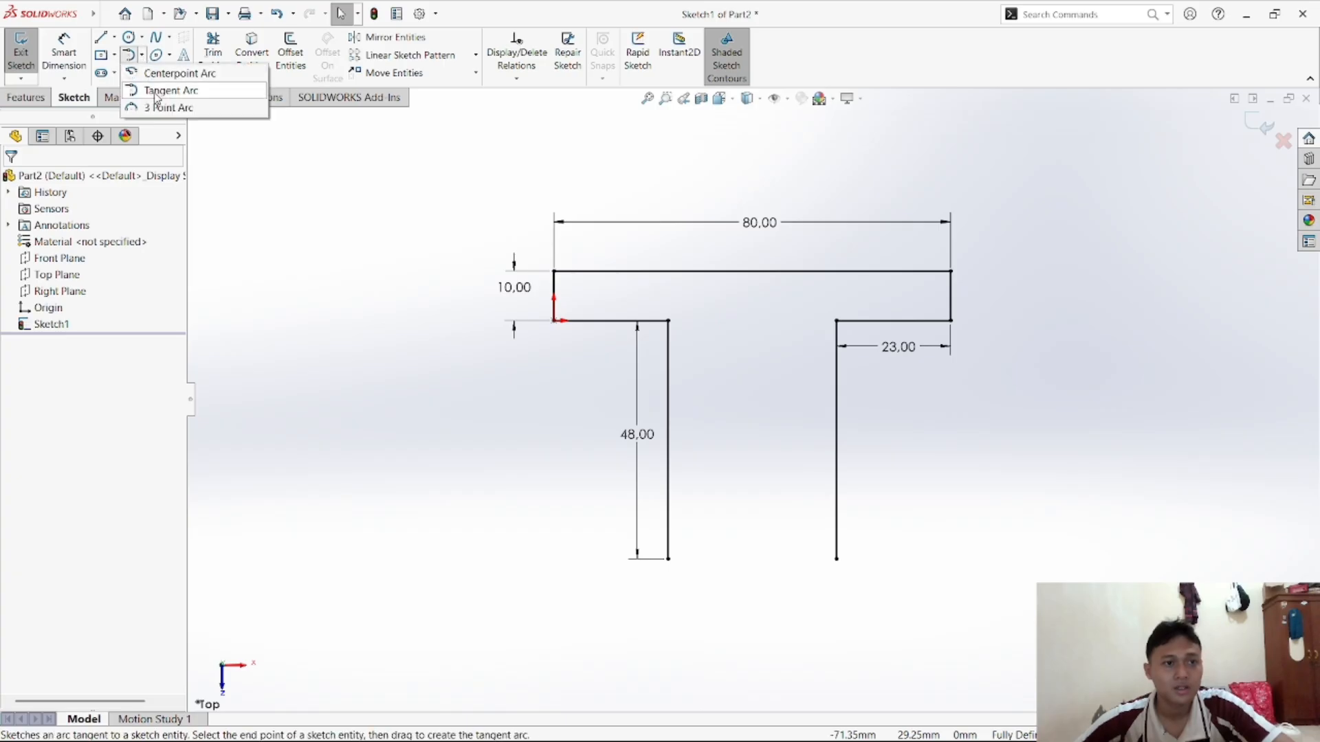
left_click(157, 93)
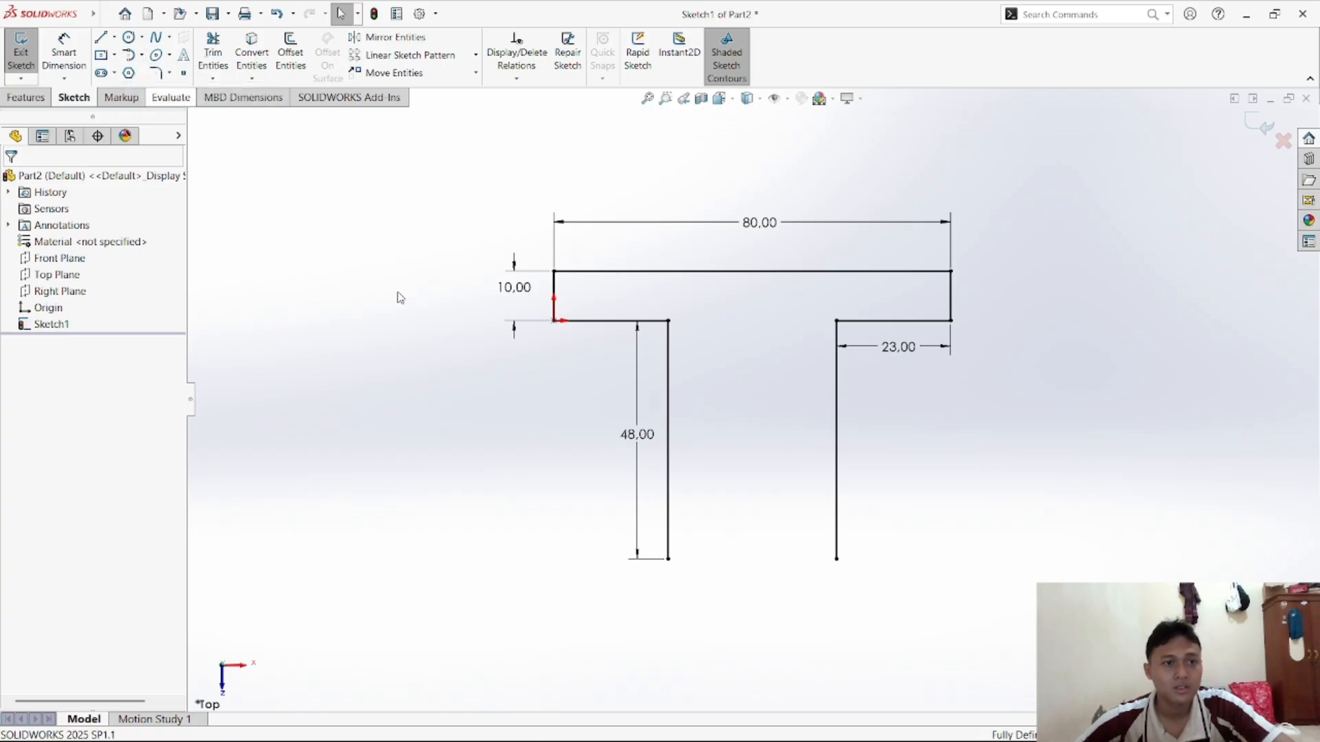
left_click(670, 560)
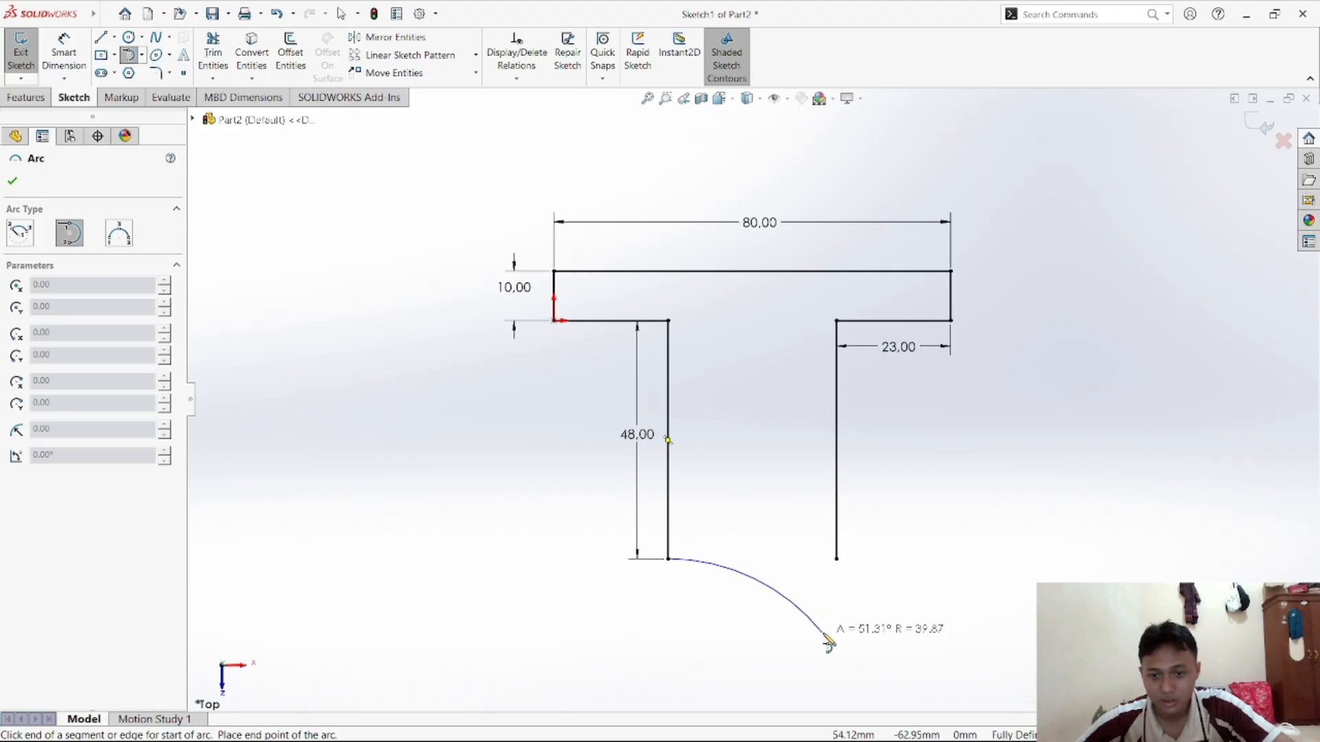
left_click(836, 559)
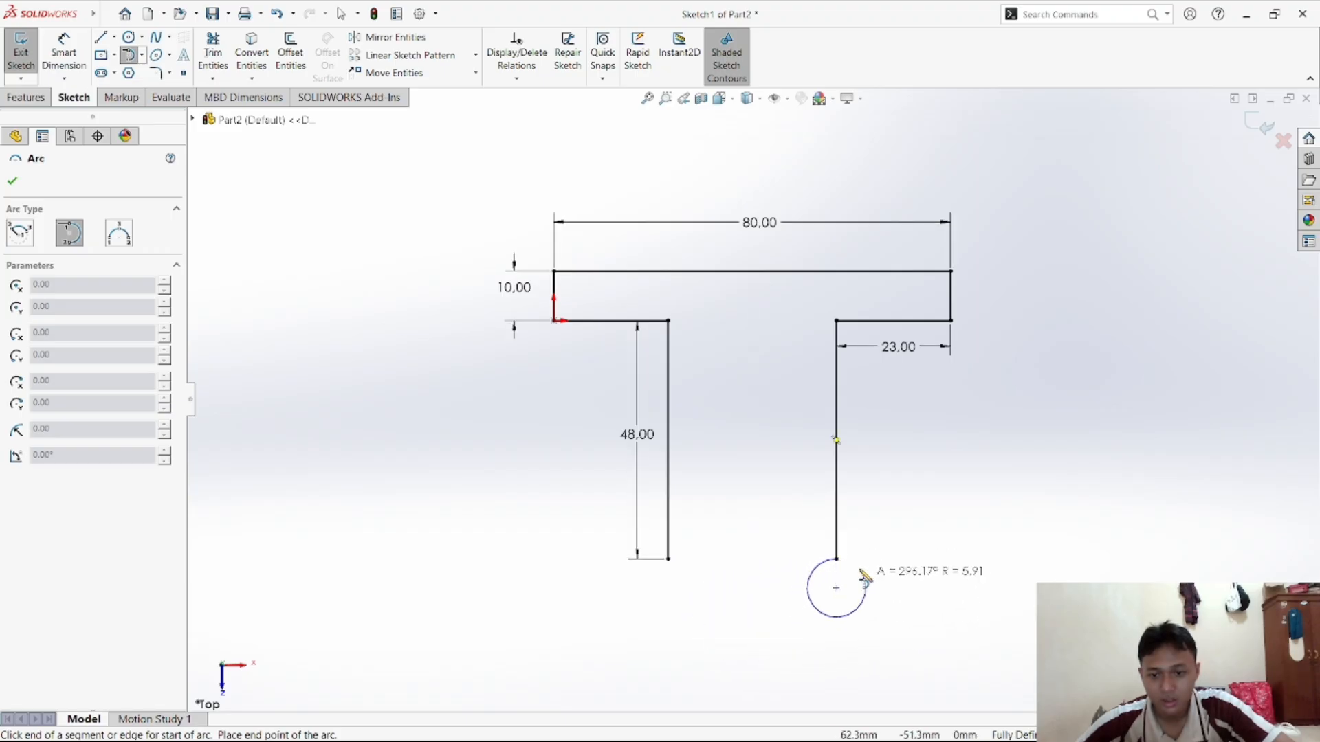
left_click(668, 560)
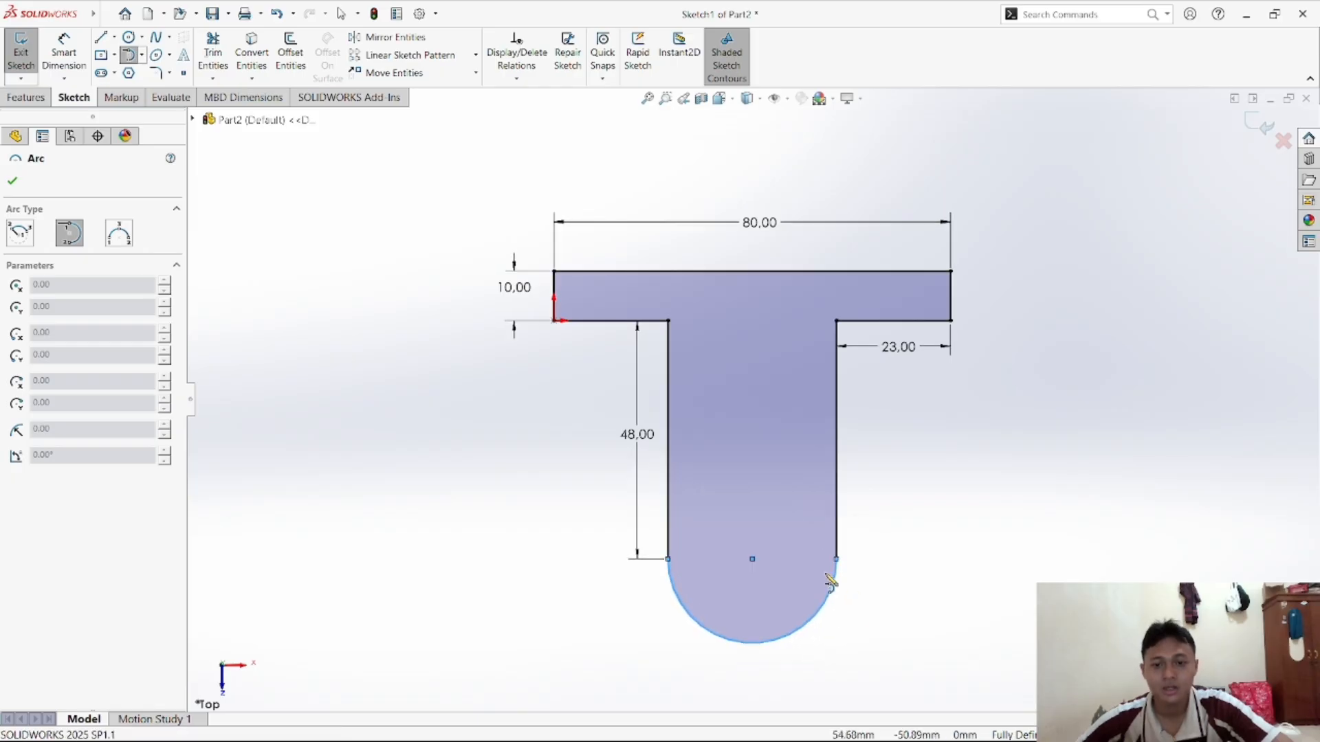
left_click(128, 54)
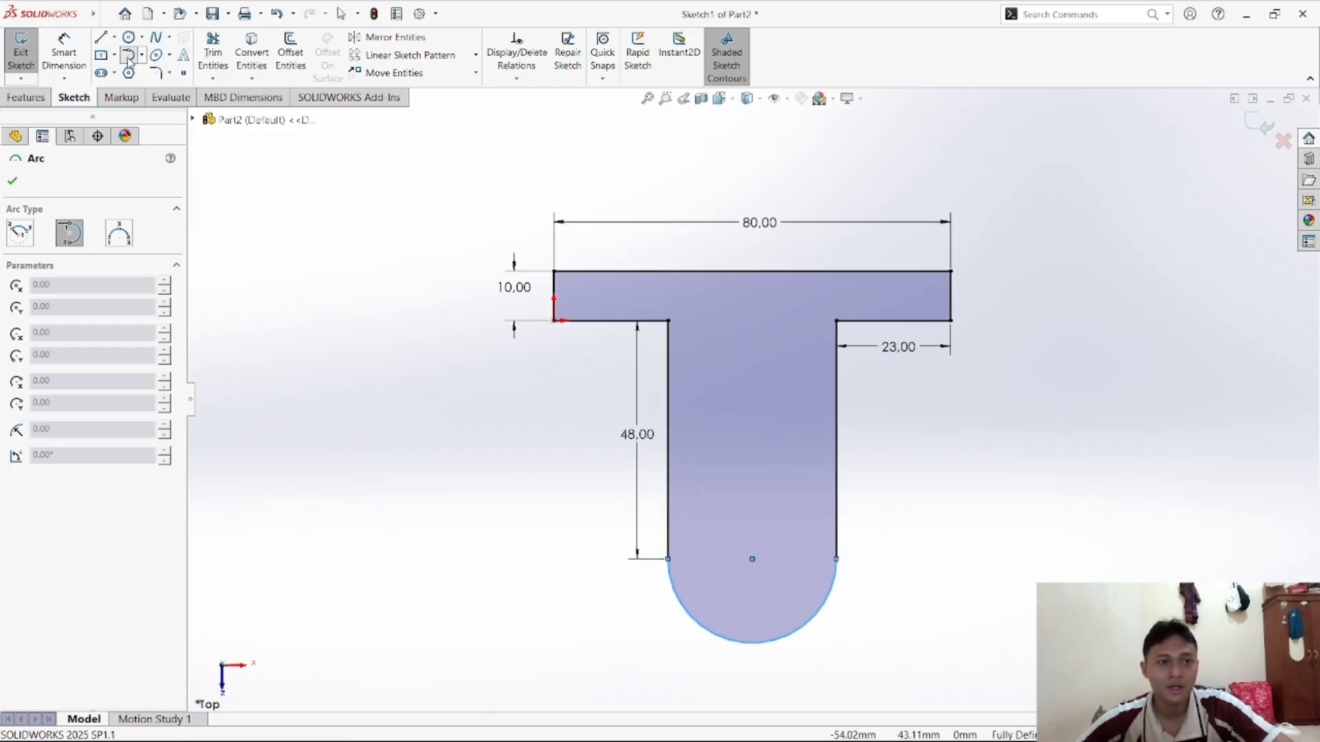
key("Escape")
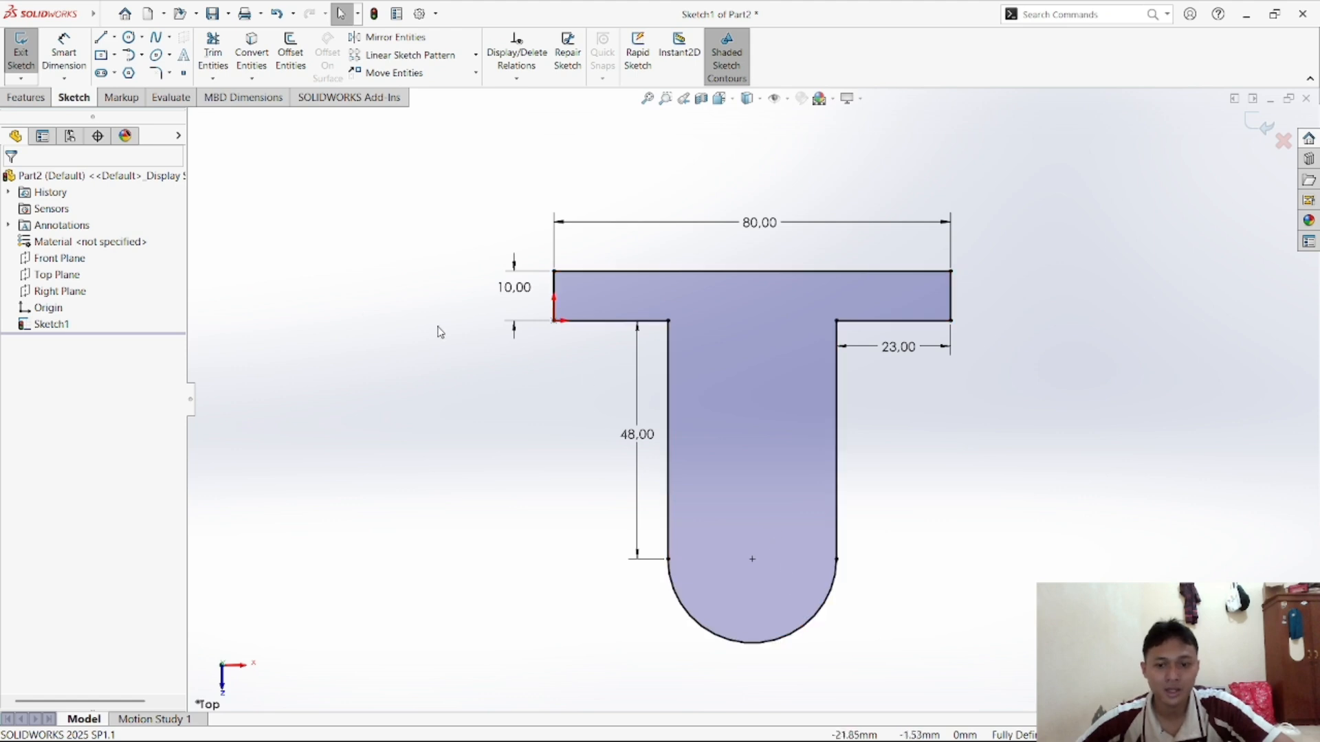
Add a radius dimension to the arc at the stem's end and make it a driven dimension
left_click(108, 15)
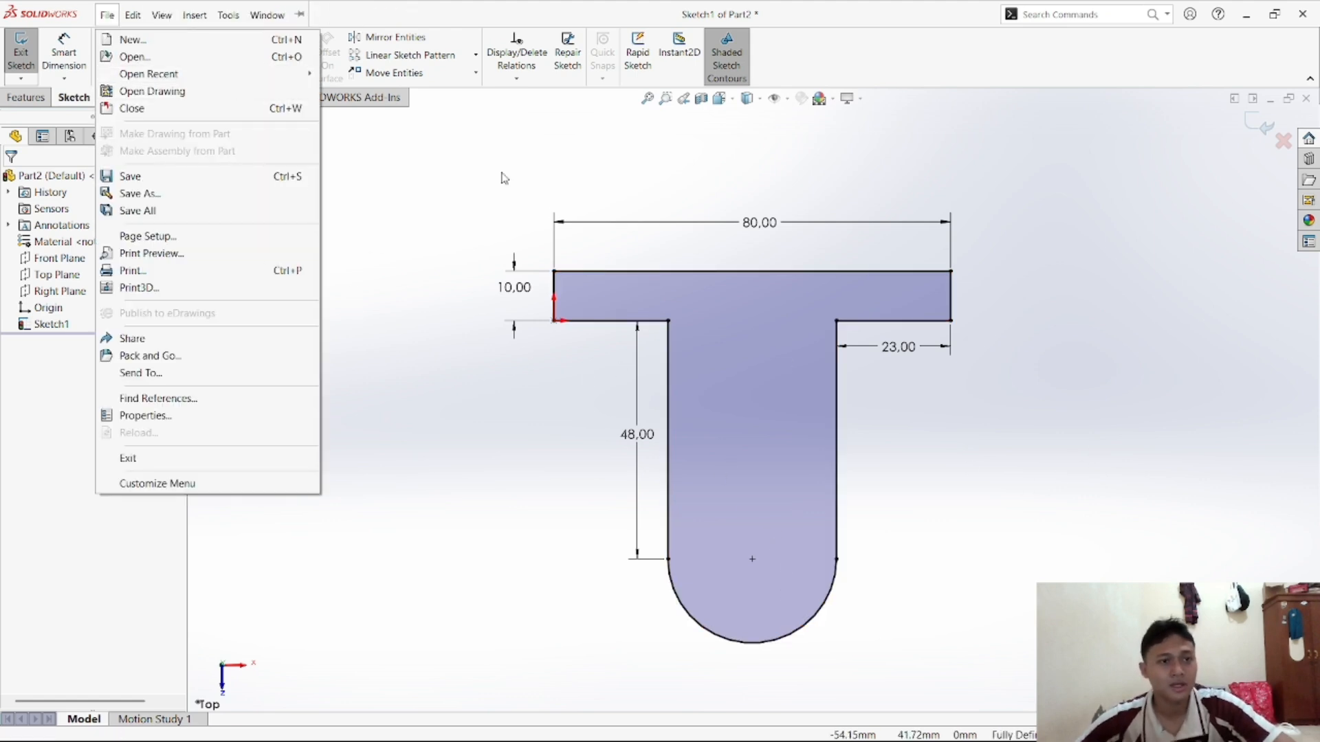
left_click(540, 233)
left_click(64, 50)
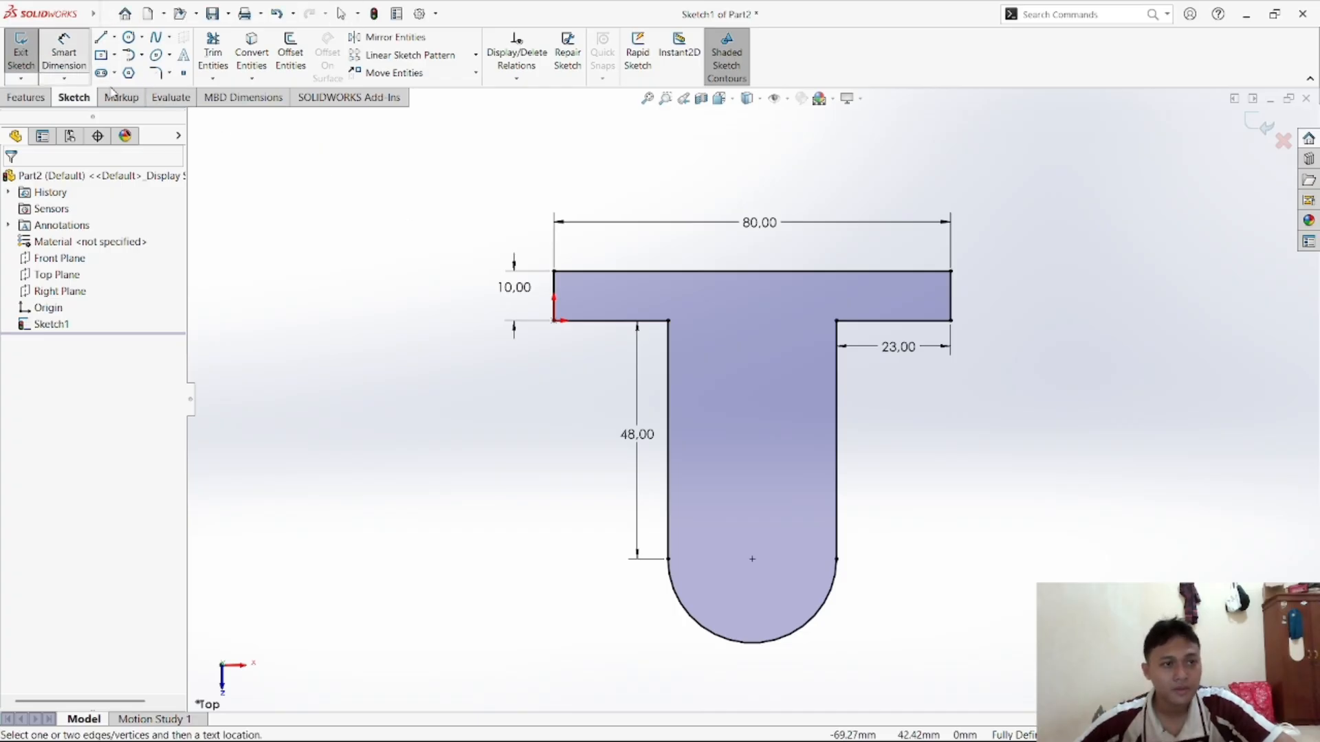
scroll(860, 543, "down", 1)
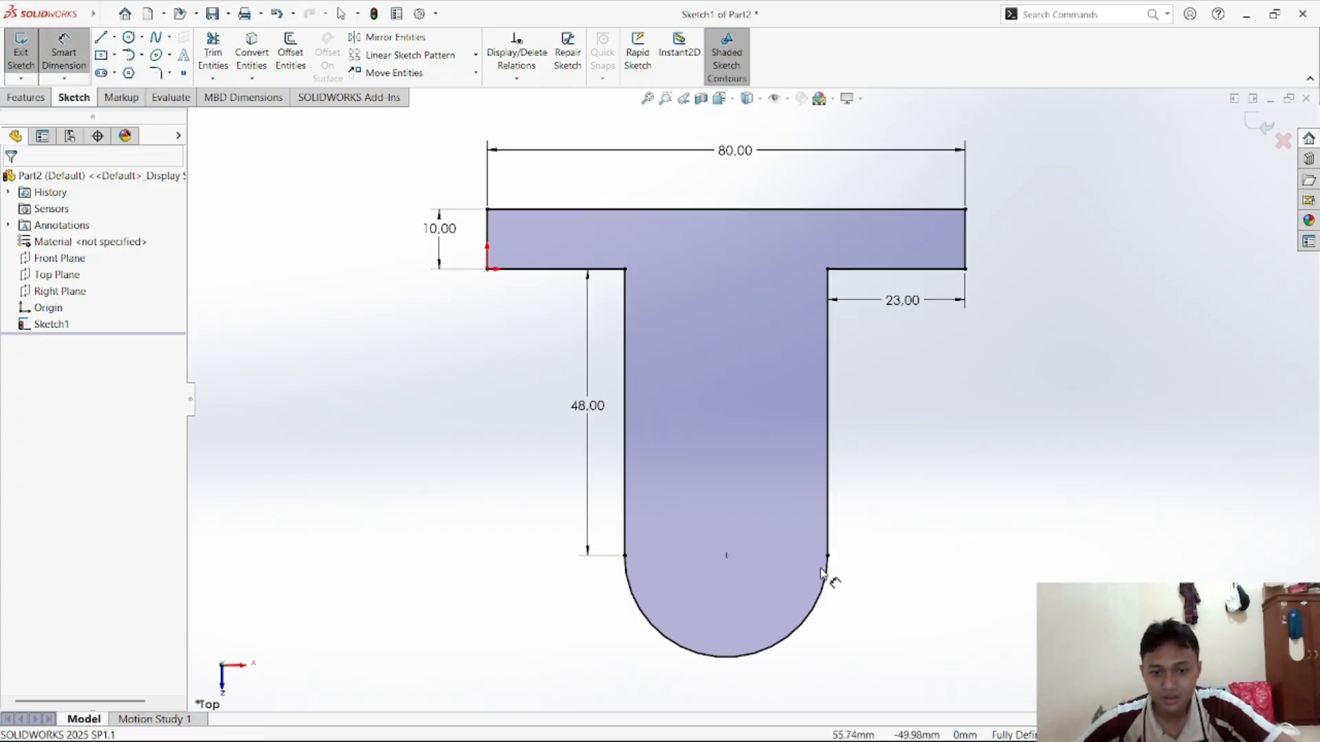
scroll(825, 623, "up", 1)
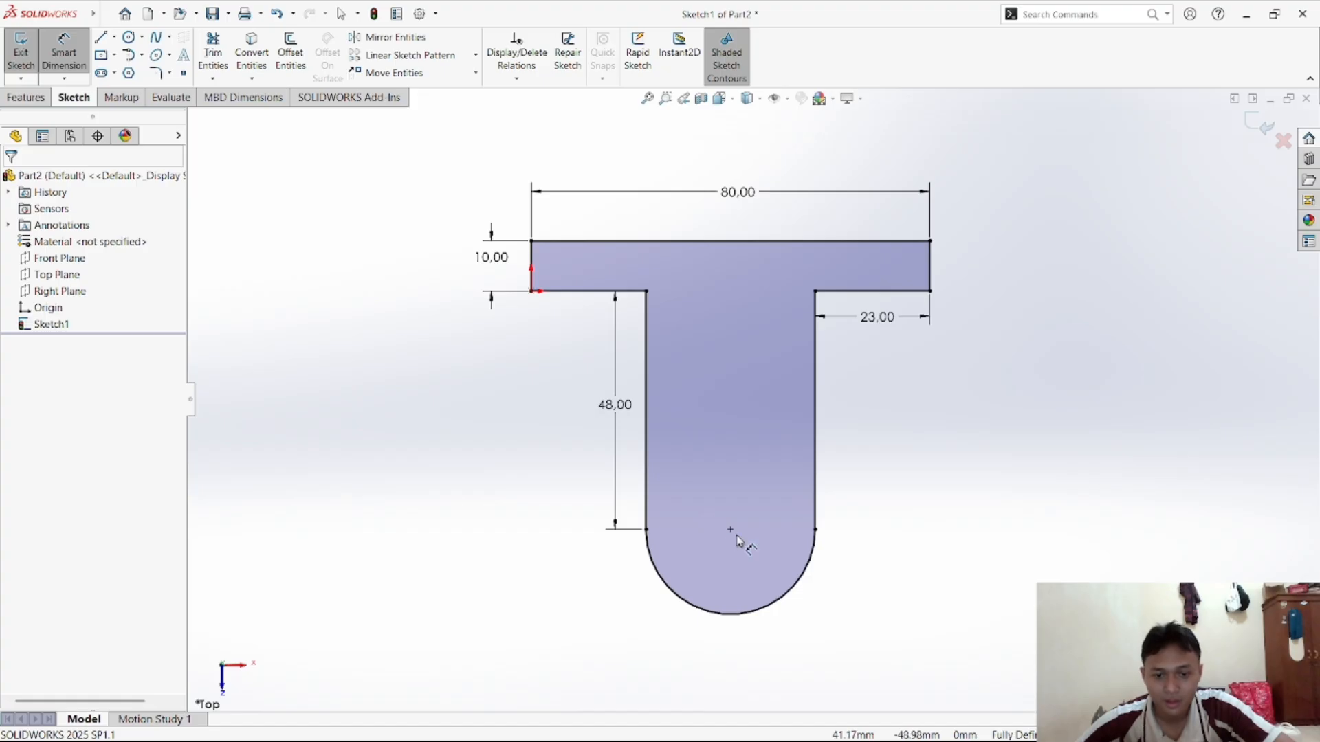
left_click(760, 617)
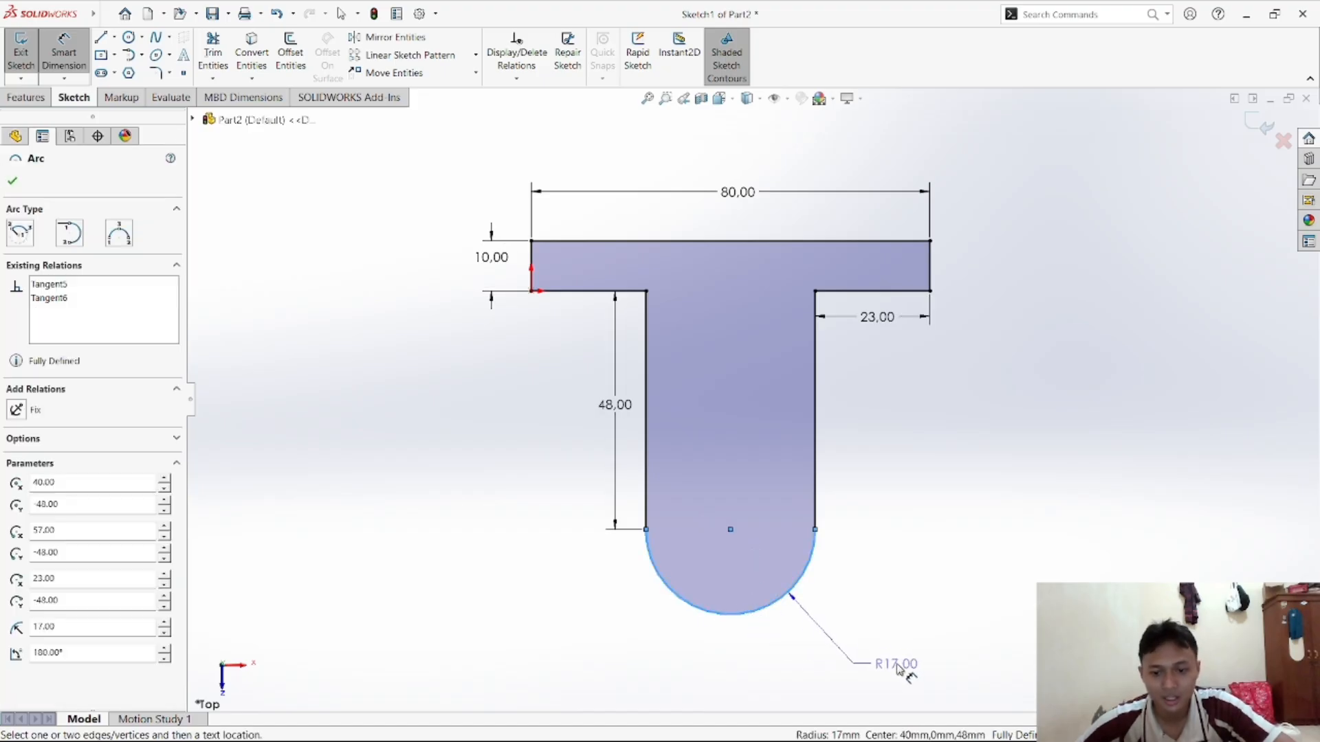
left_click(884, 662)
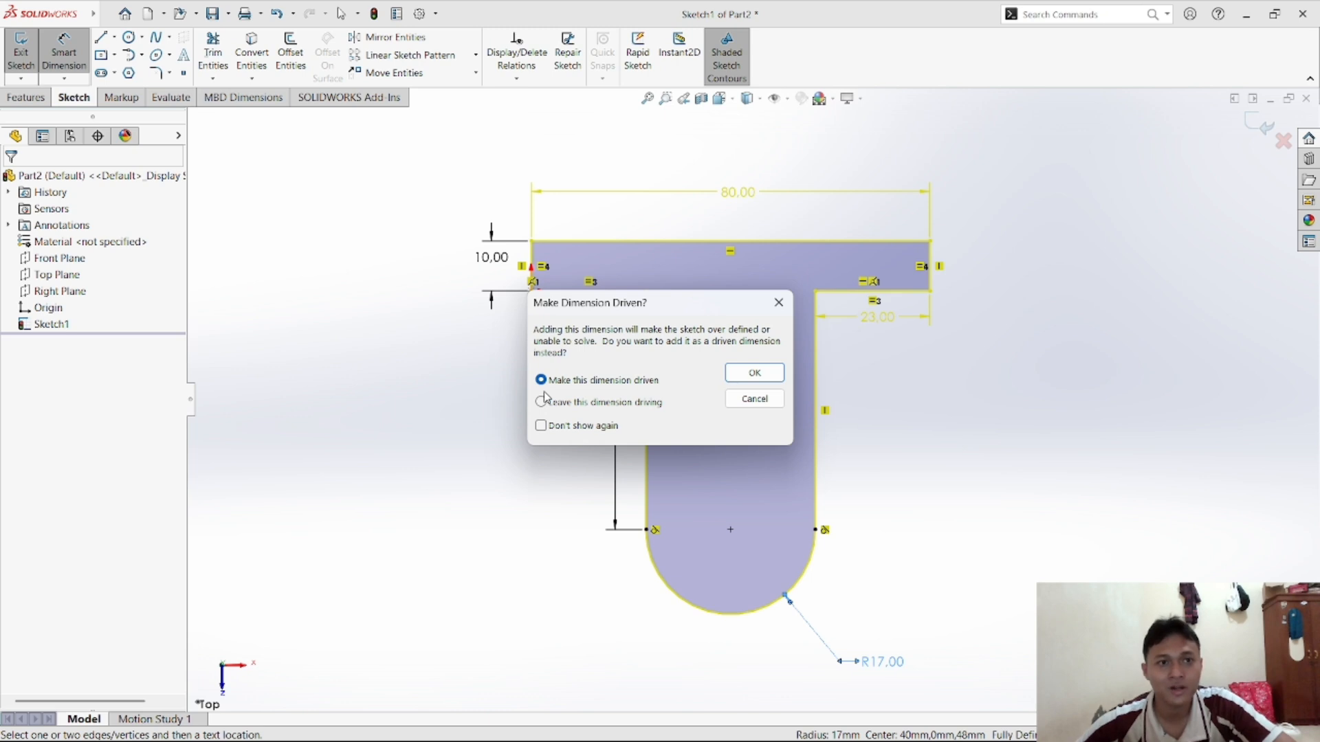
left_click(754, 374)
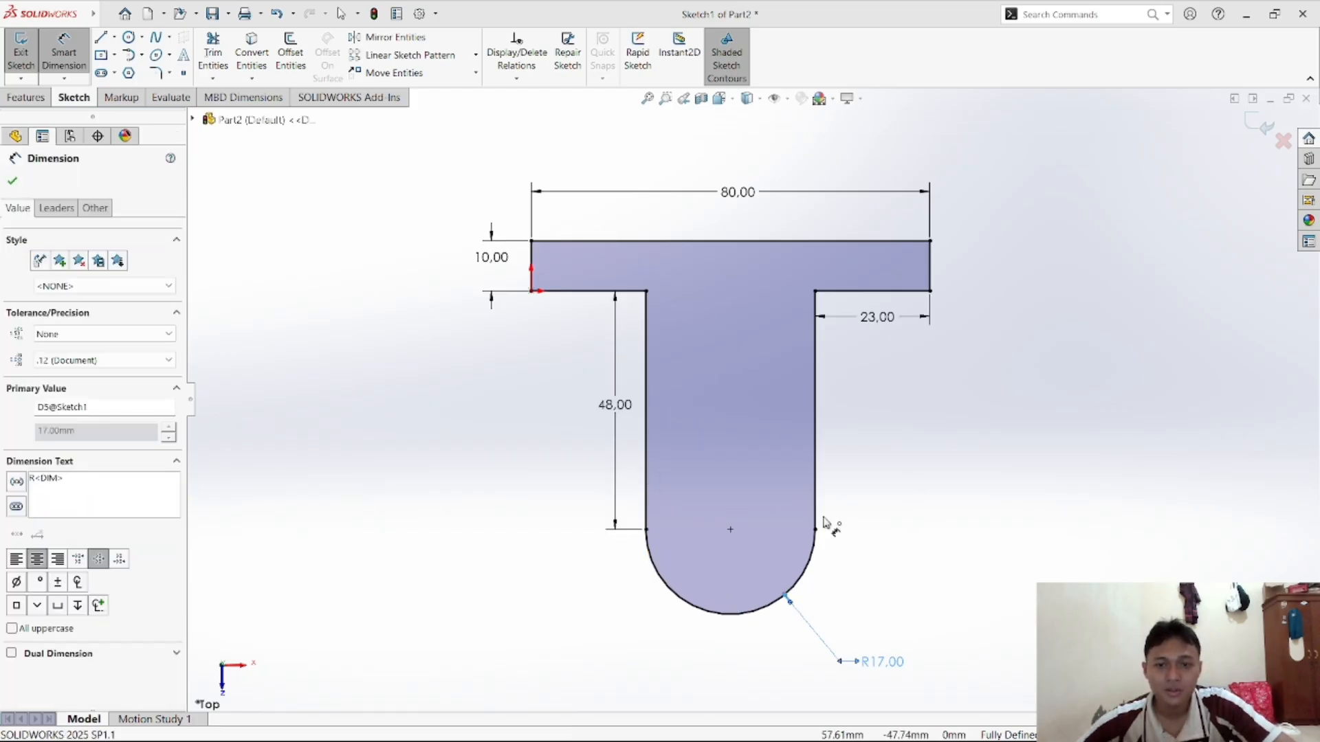
Draw a vertical construction line from the midpoint of the crossbar's upper edge to the lowest point of the stem's end arc
mouse_move(831, 727)
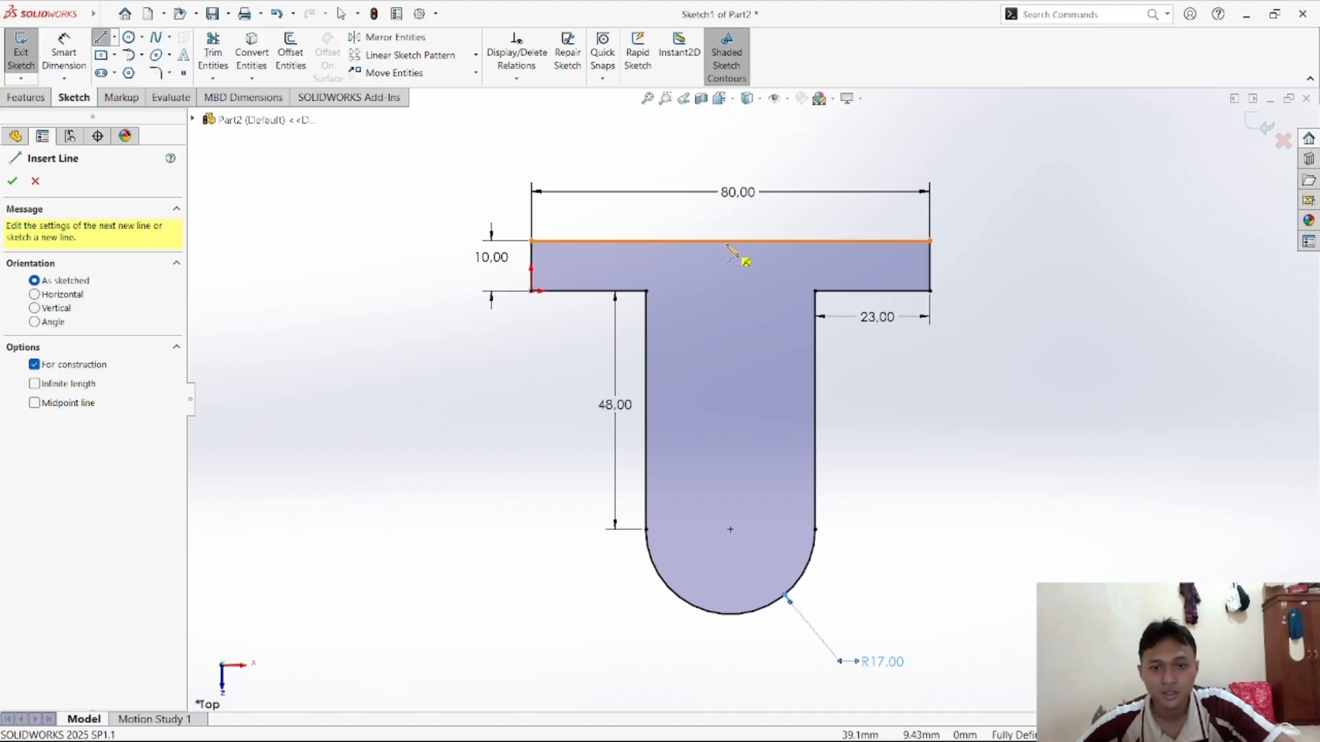
left_click(730, 241)
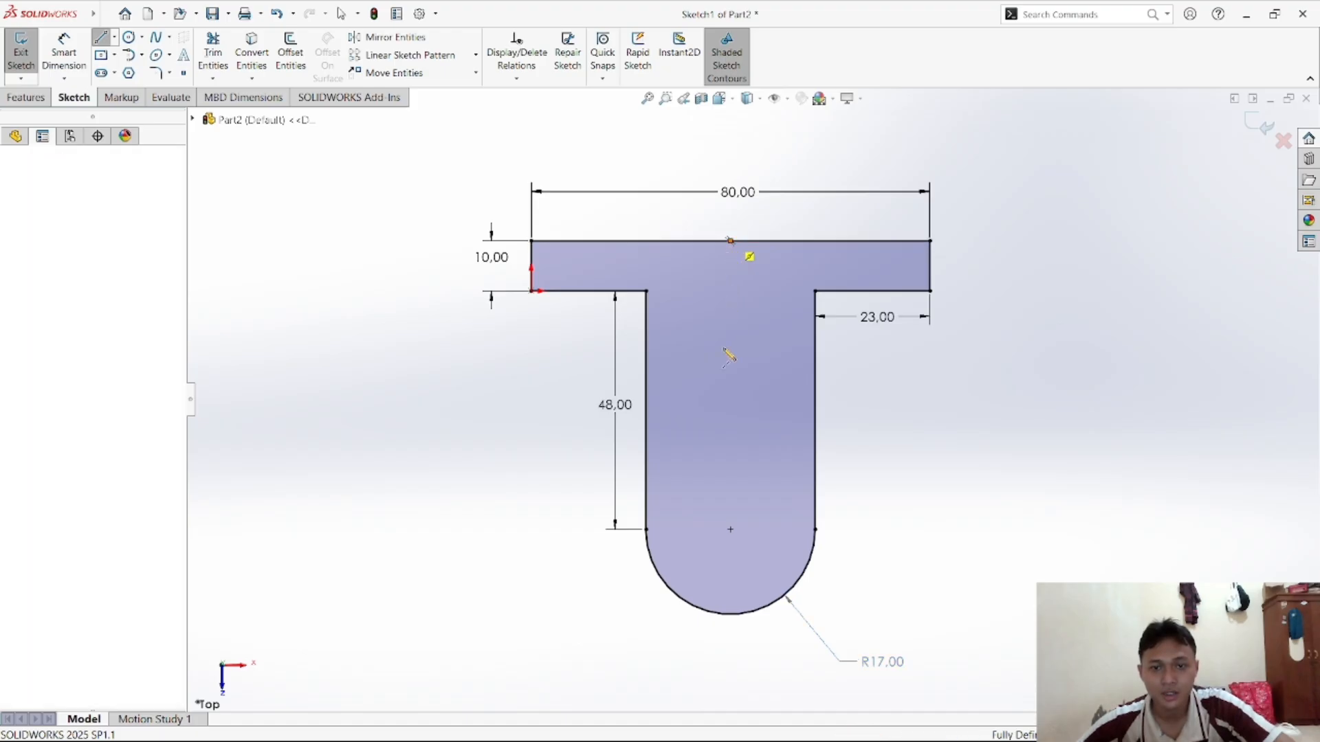
left_click(731, 613)
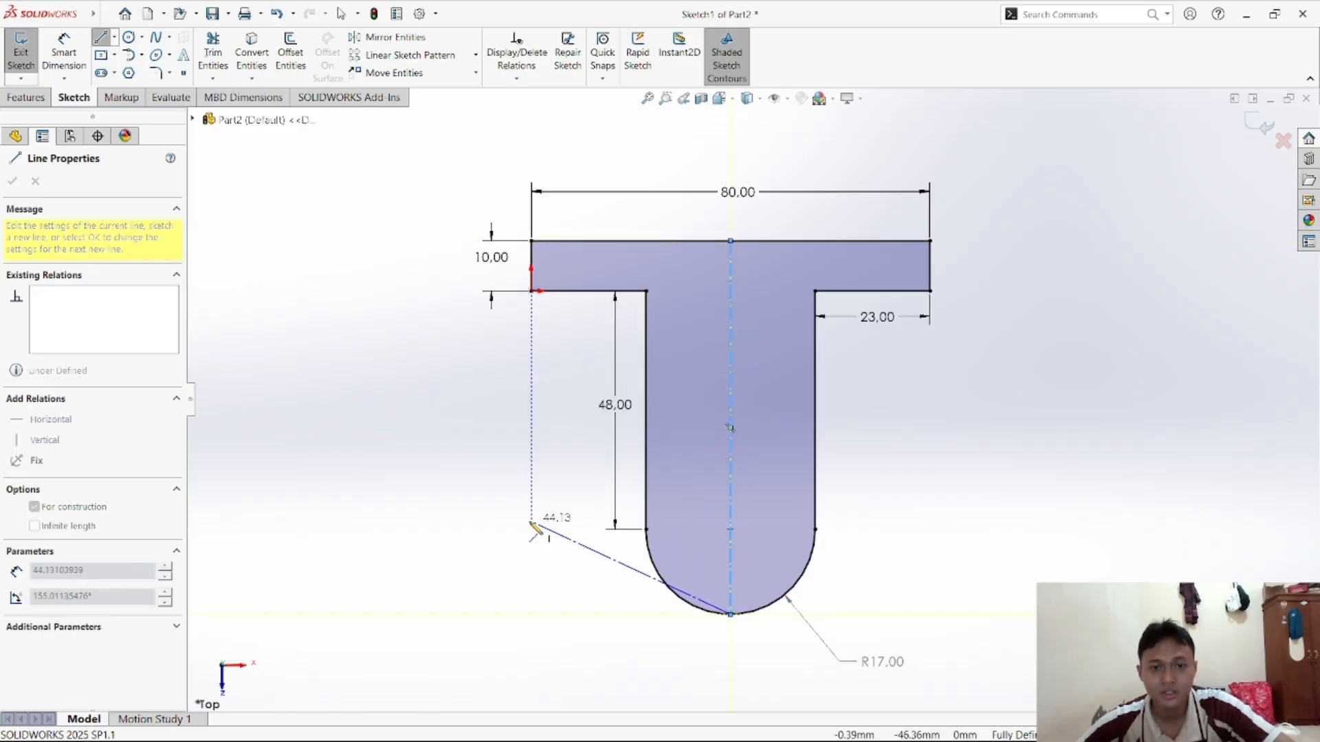
left_click(665, 547)
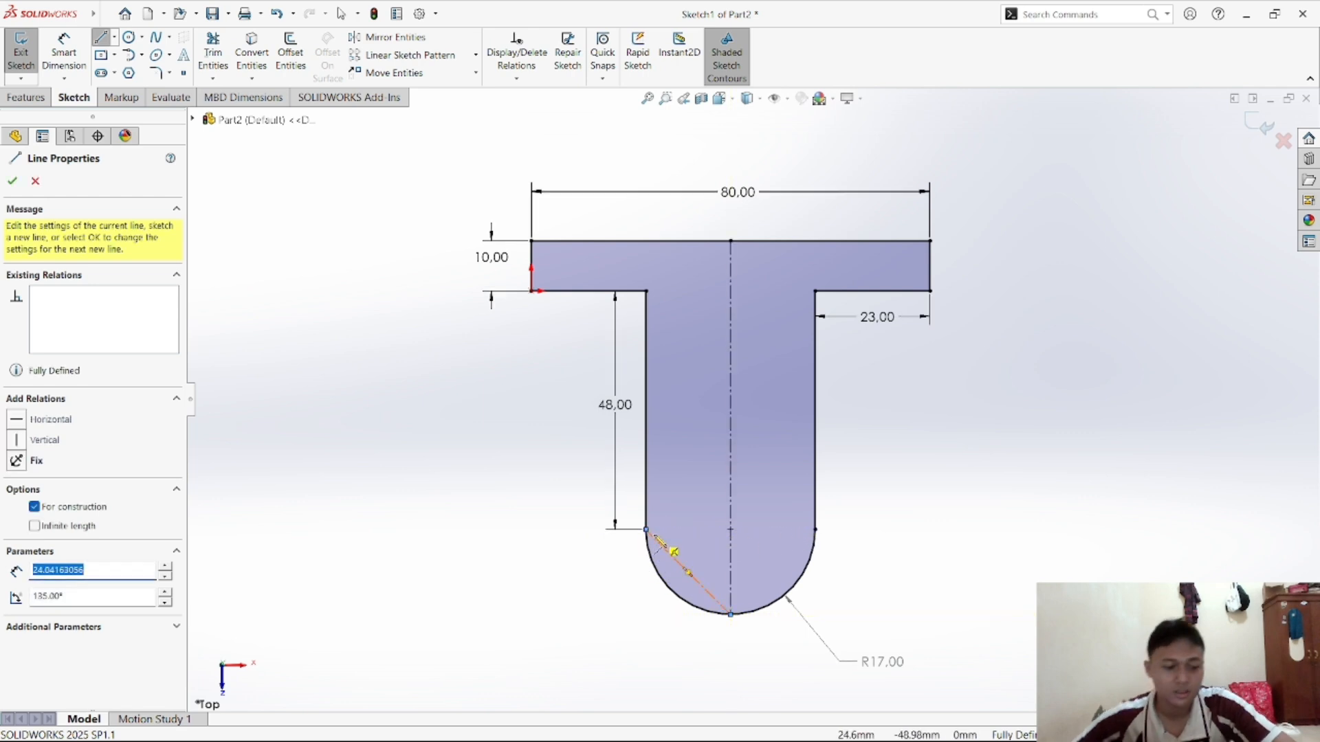
key("ctrl+z")
key("Escape")
left_click(730, 475)
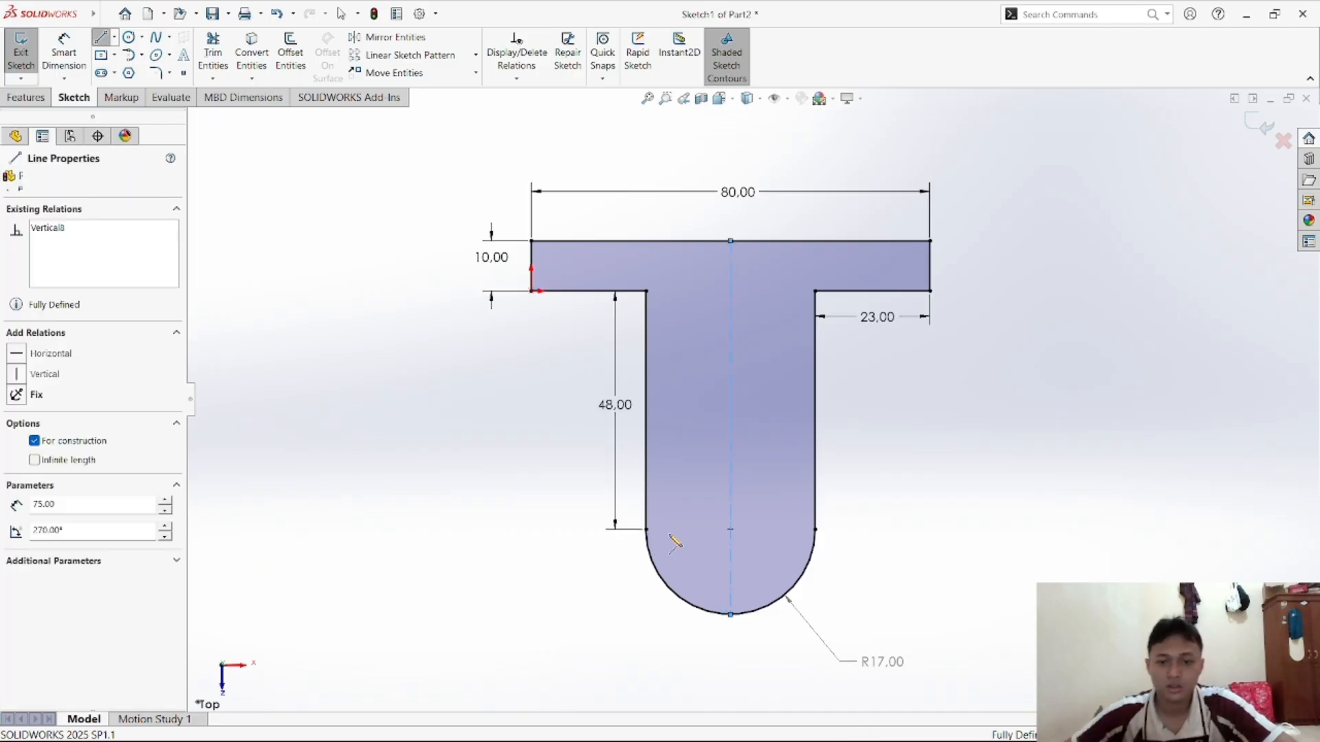
Draw a horizontal construction line between the two endpoints of the stem's end arc
left_click(101, 38)
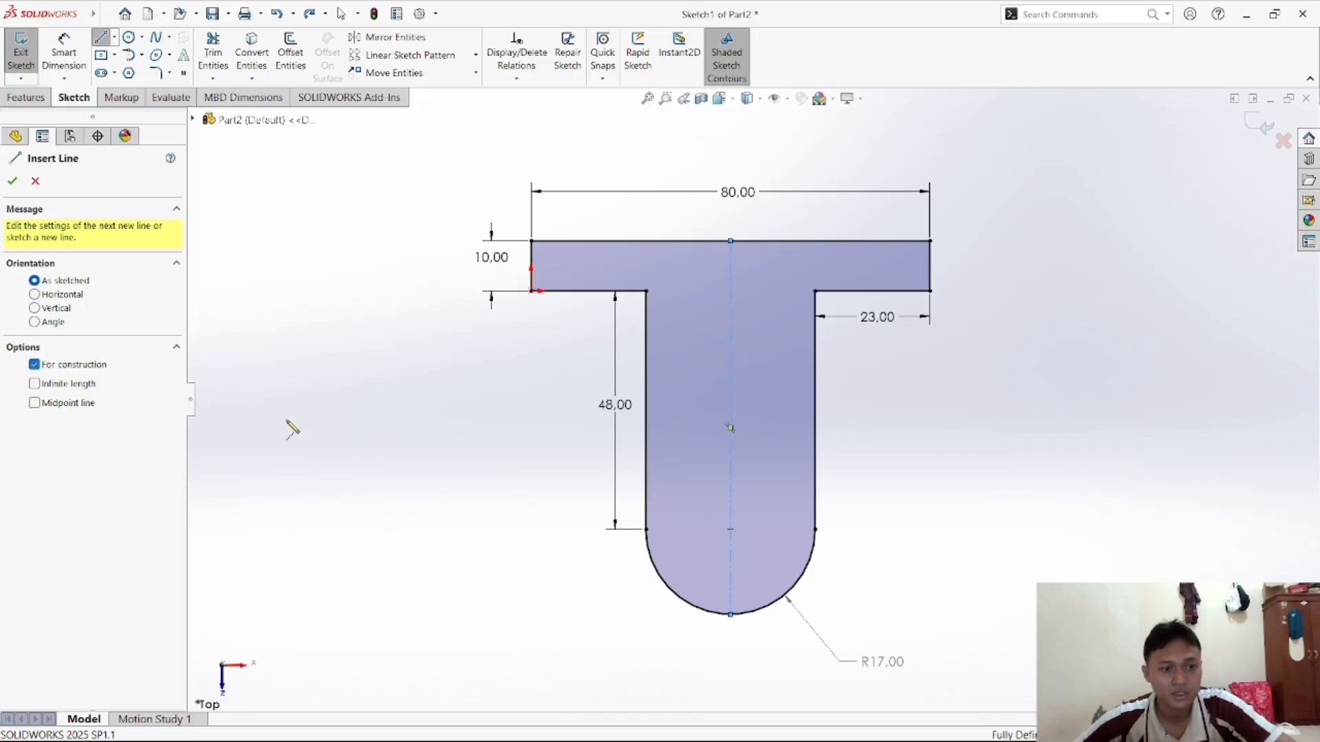
left_click_drag(647, 530, 815, 529)
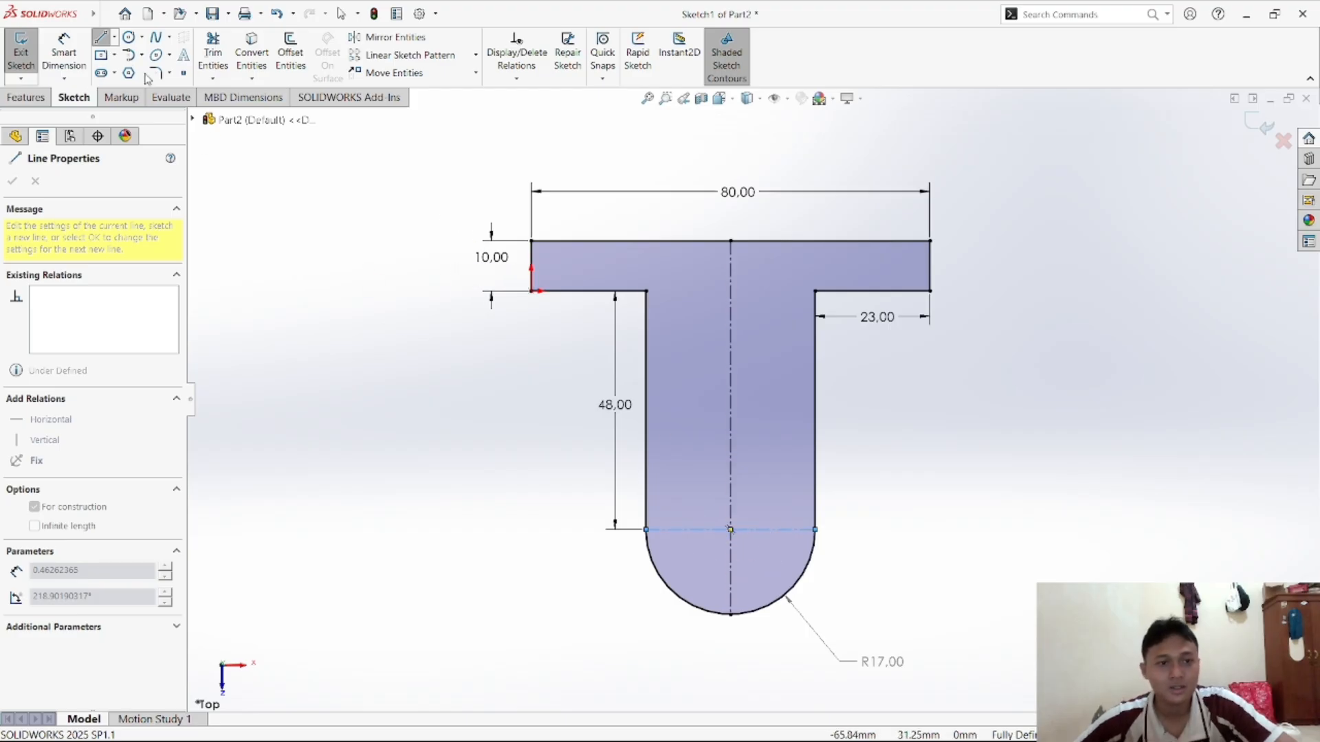
left_click(101, 39)
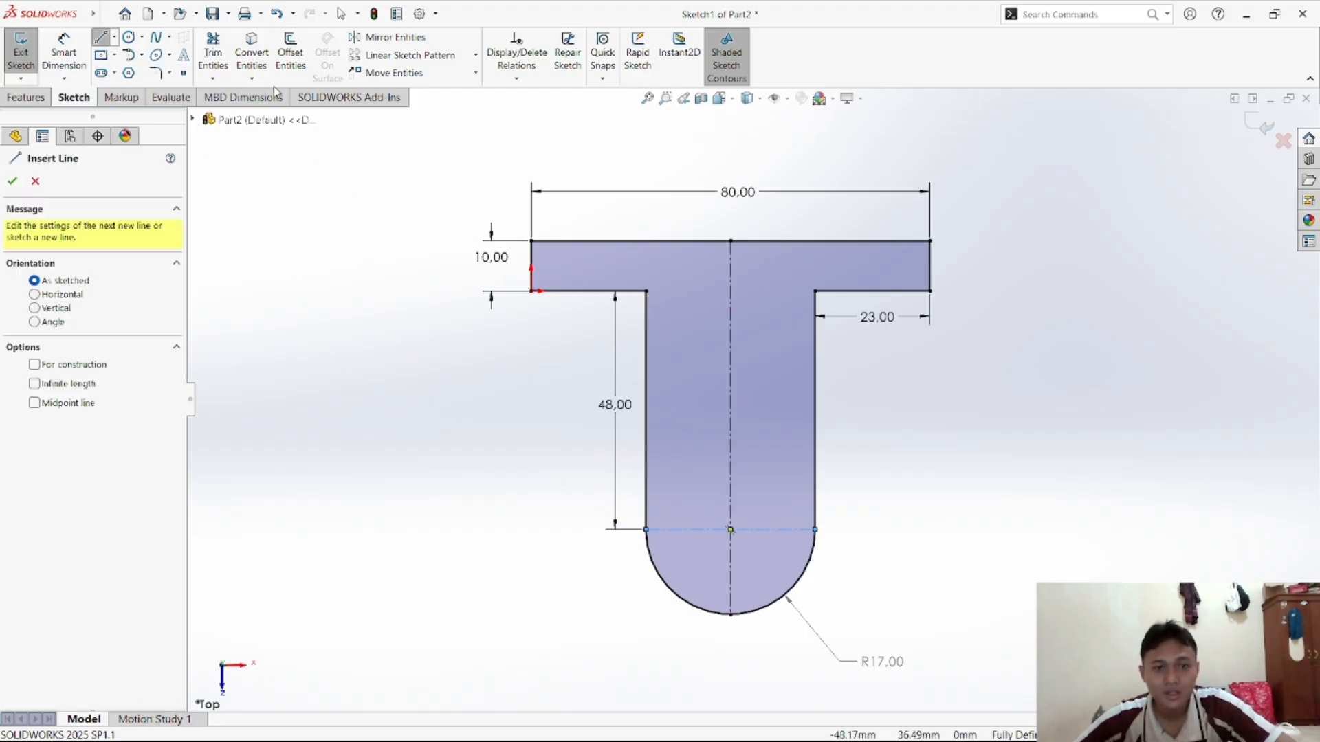
Sketch a circle centred where the two construction lines cross and set its radius to 6.5 mm
left_click(129, 37)
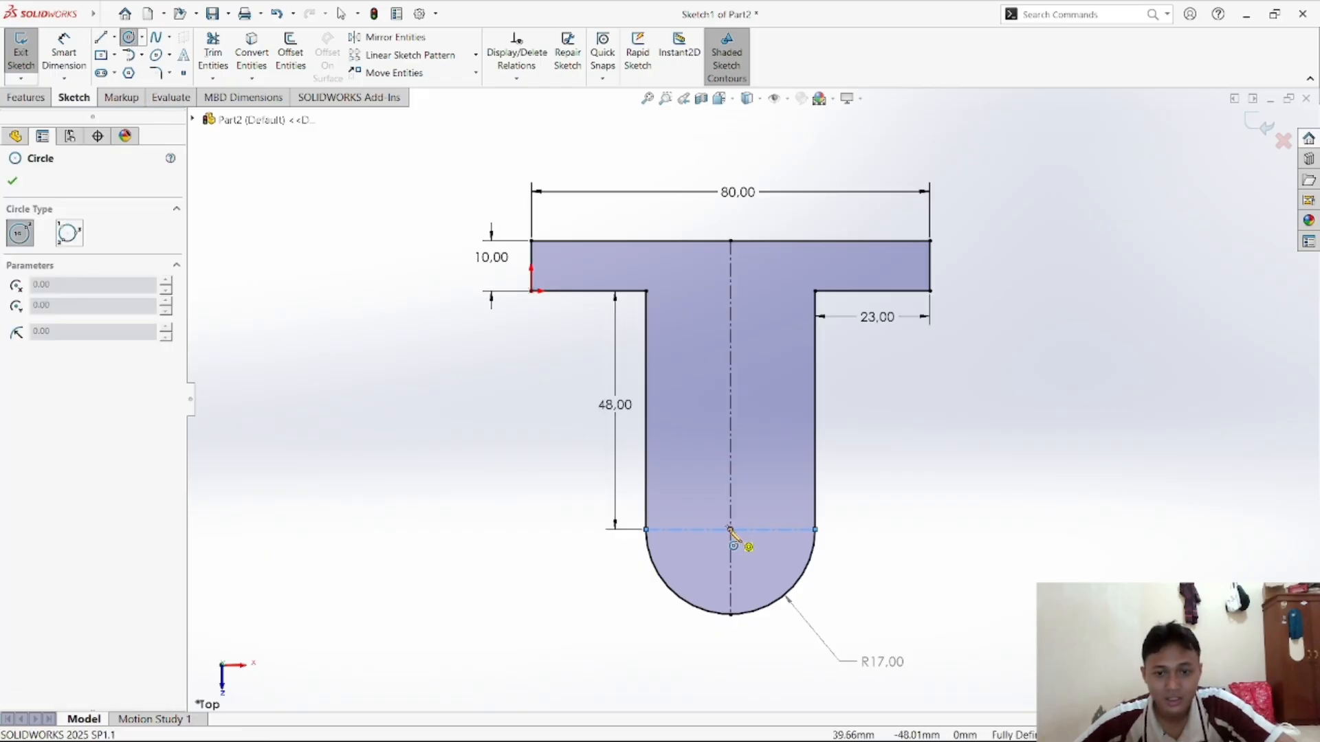
left_click(731, 529)
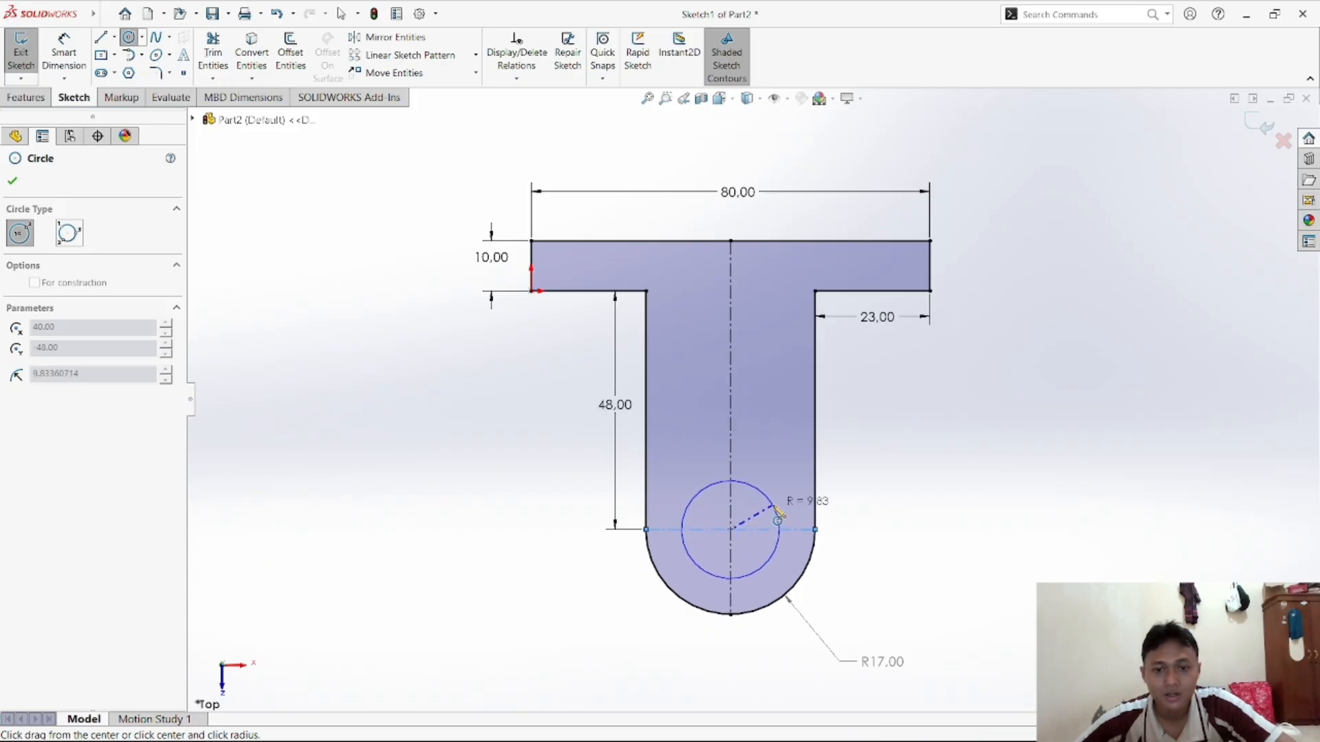
left_click(773, 507)
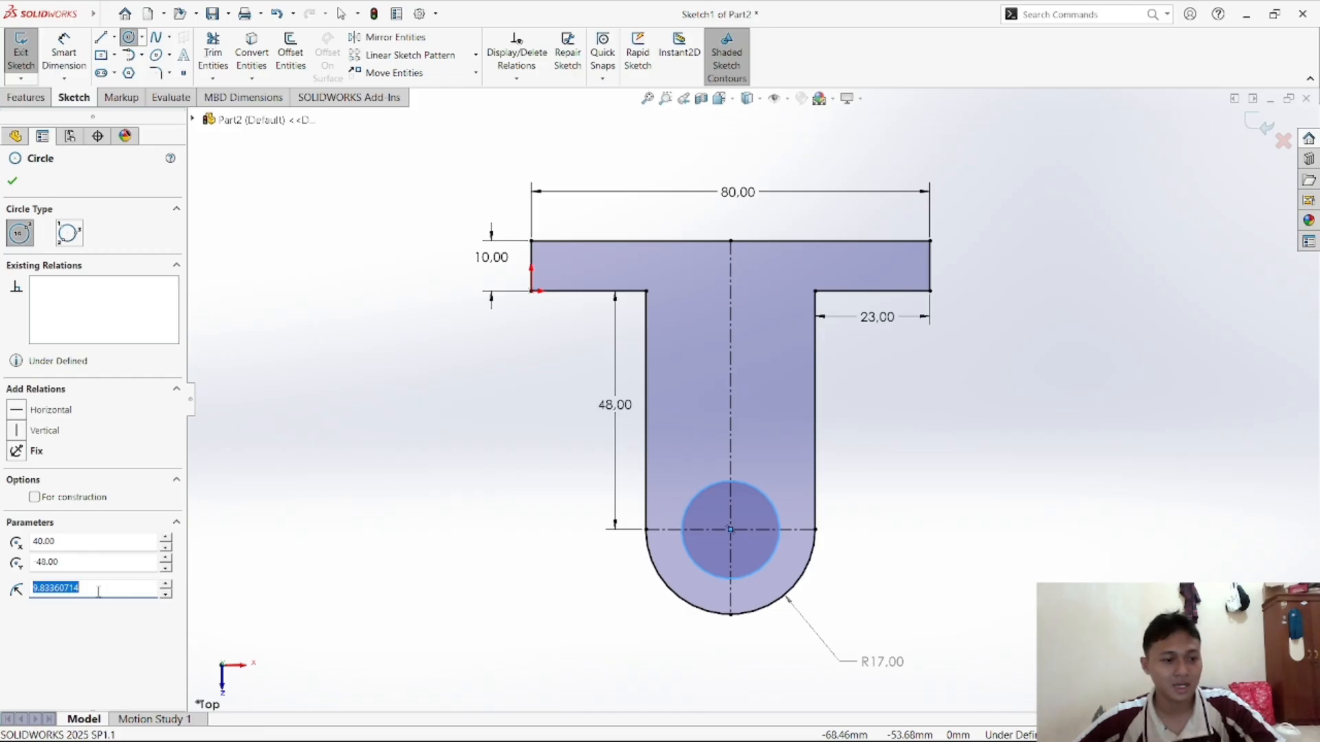
type("6")
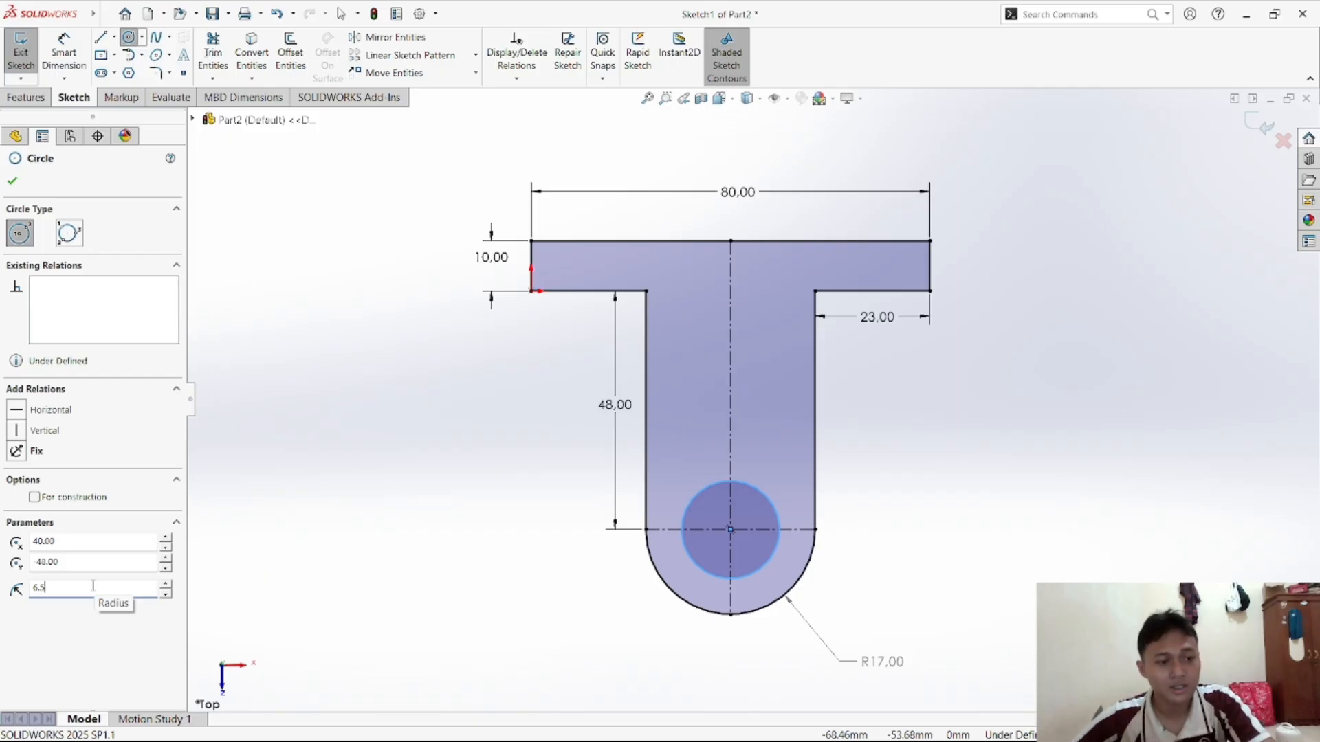
type(".5")
key("Return")
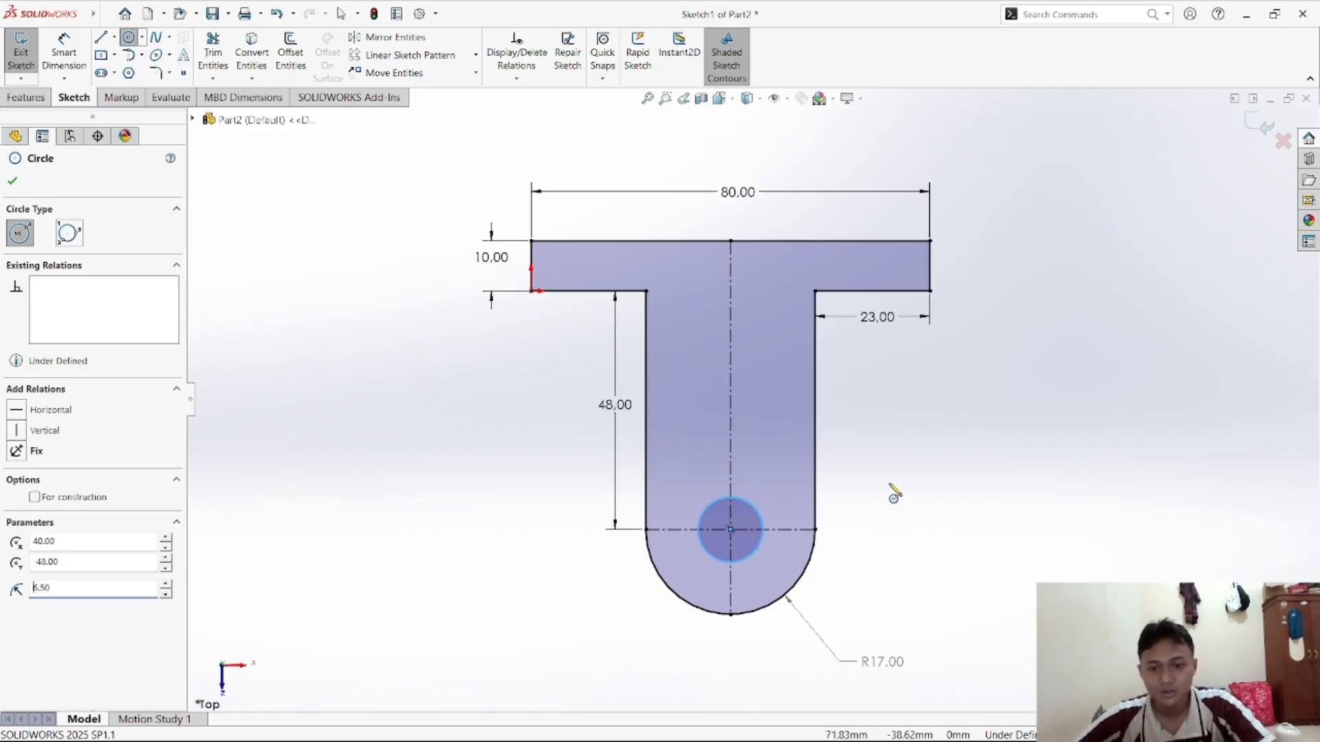
left_click(129, 39)
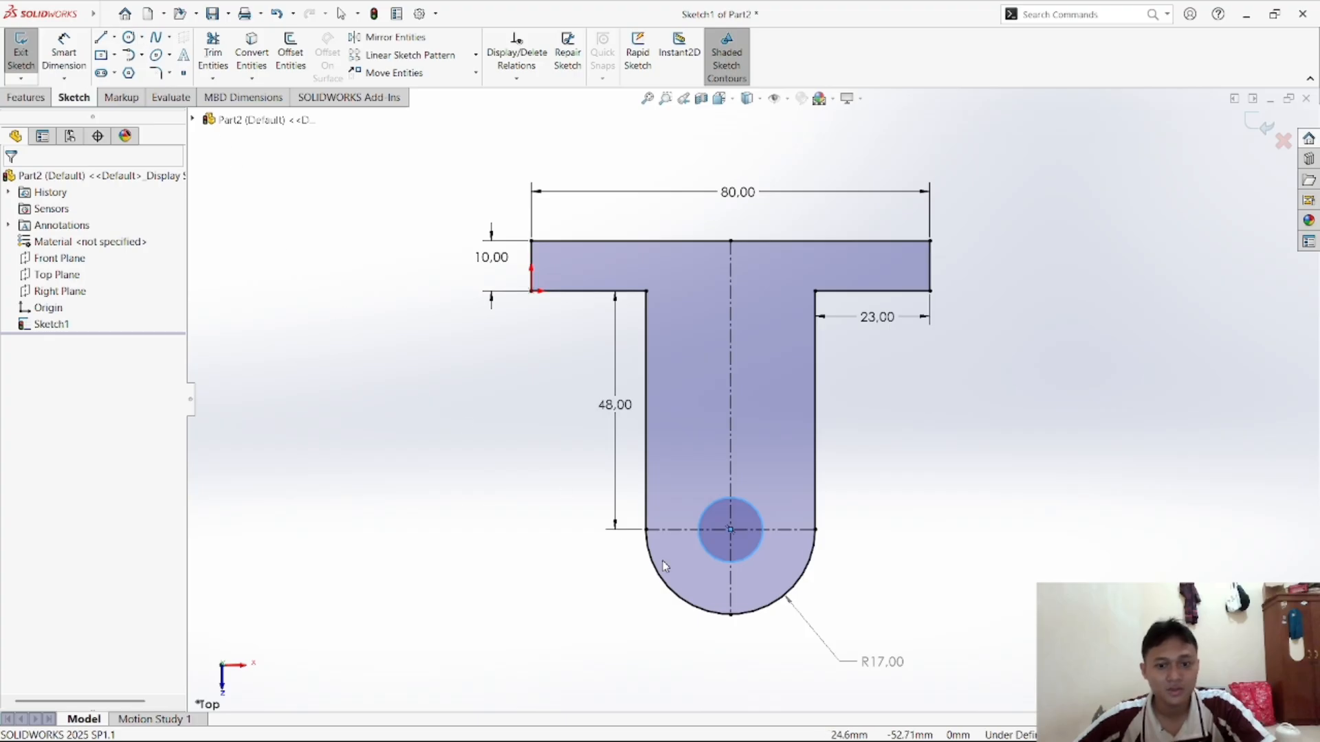
Dimension the hole circle's diameter as 13 mm
left_click(74, 57)
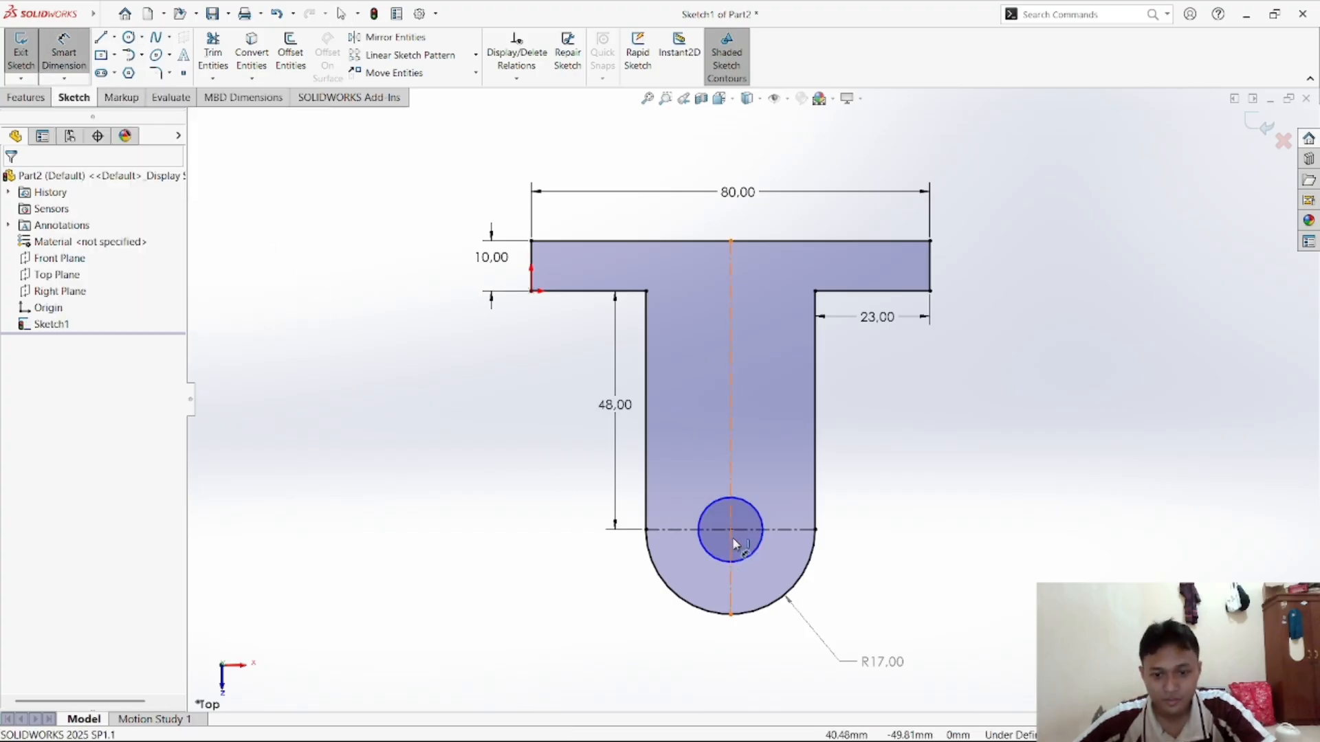
left_click(759, 548)
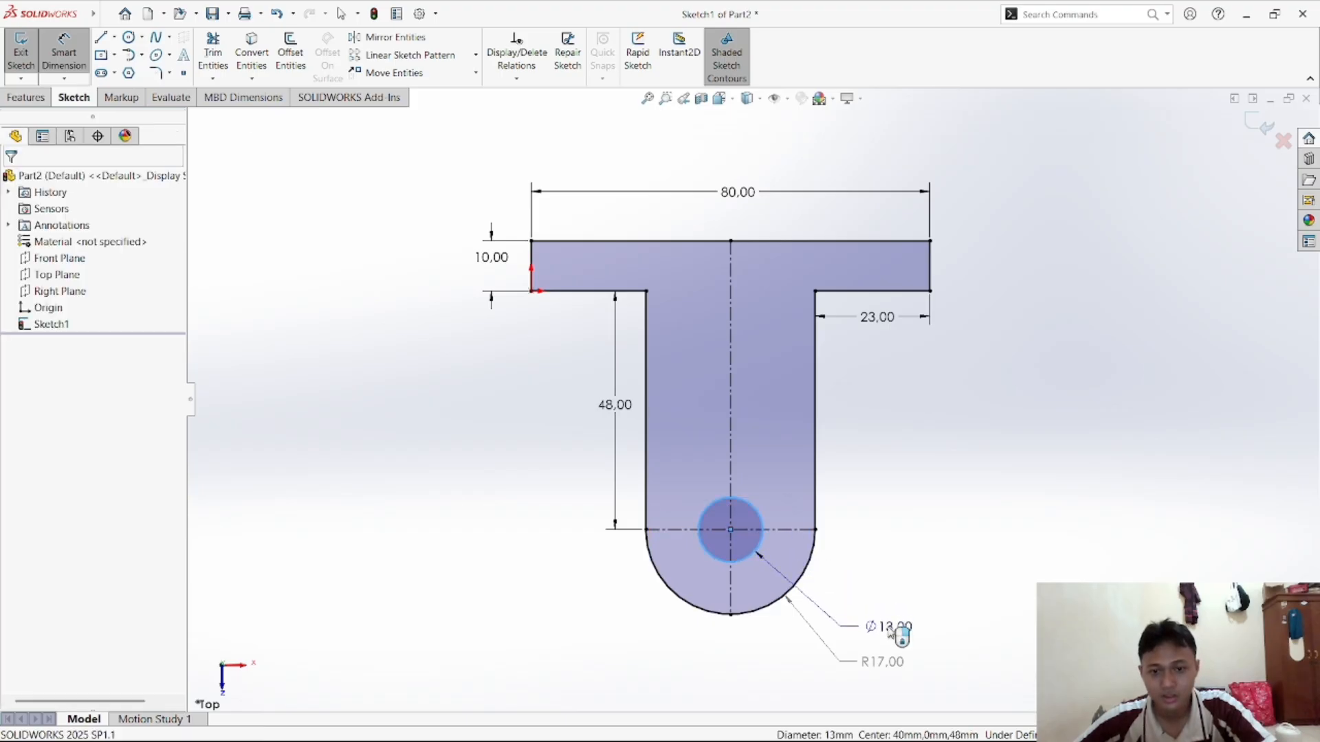
left_click(892, 631)
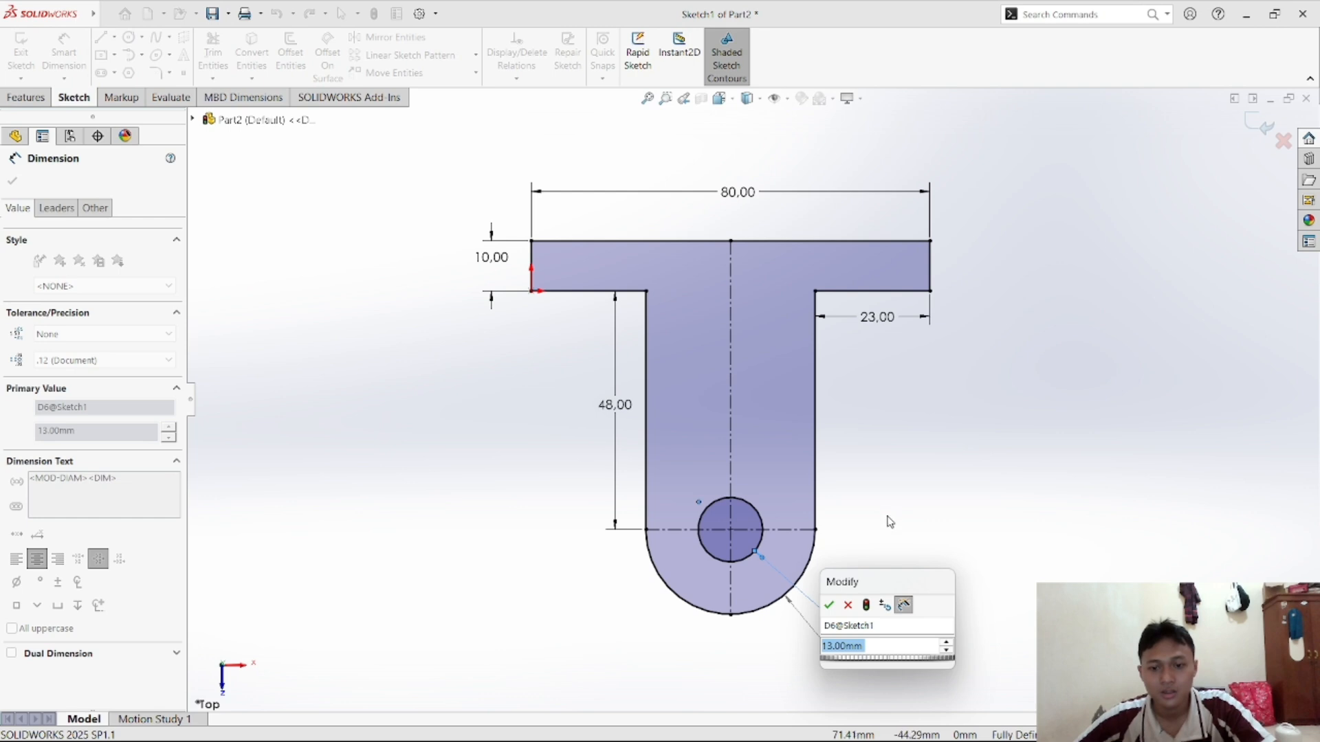
key("Return")
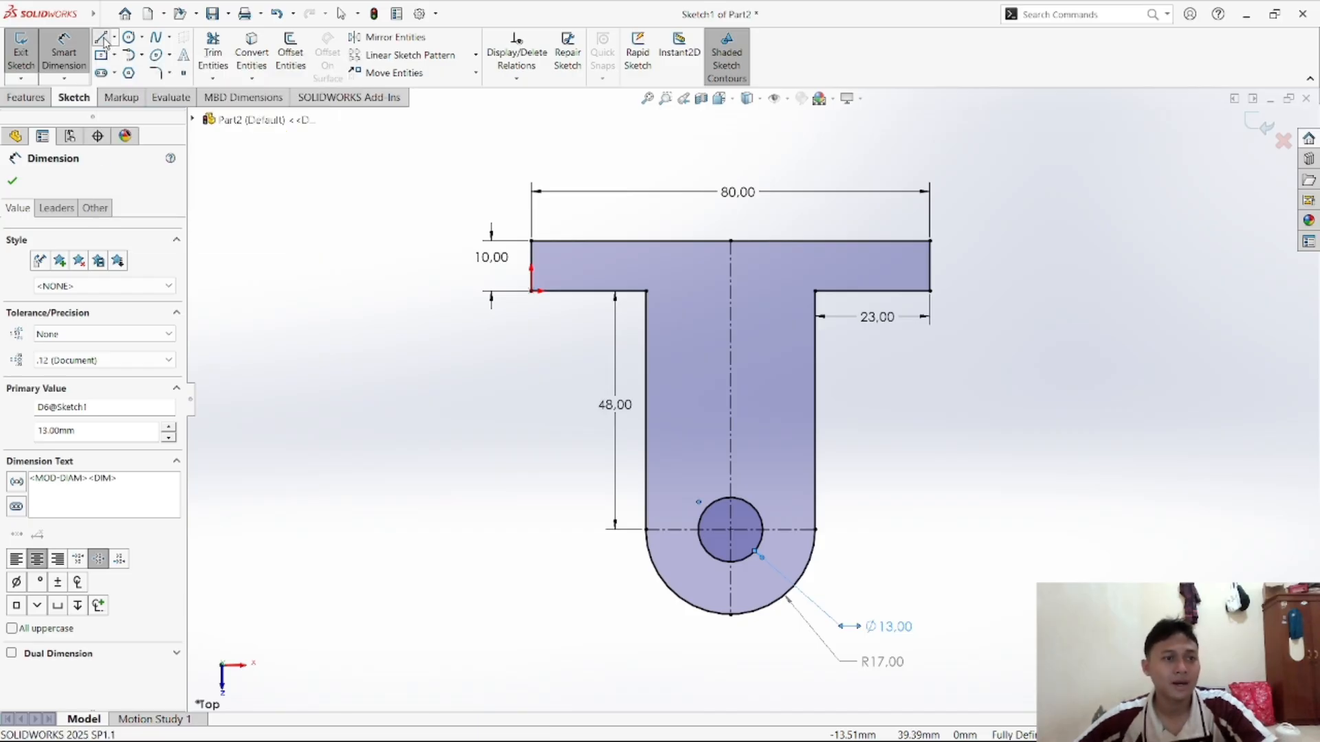
Draw three connected lines around the hole: up from the end arc about 24 mm, across about 18 mm and back down to the arc
key("l")
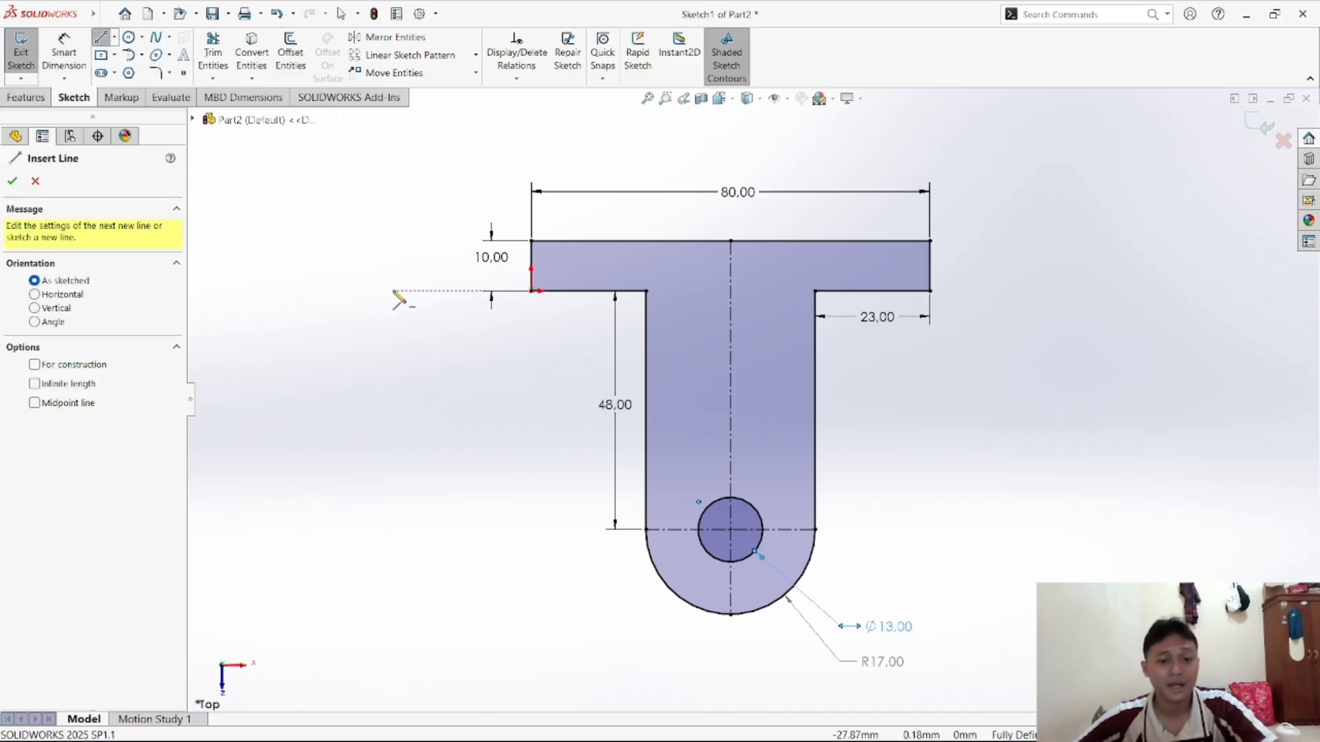
left_click(684, 600)
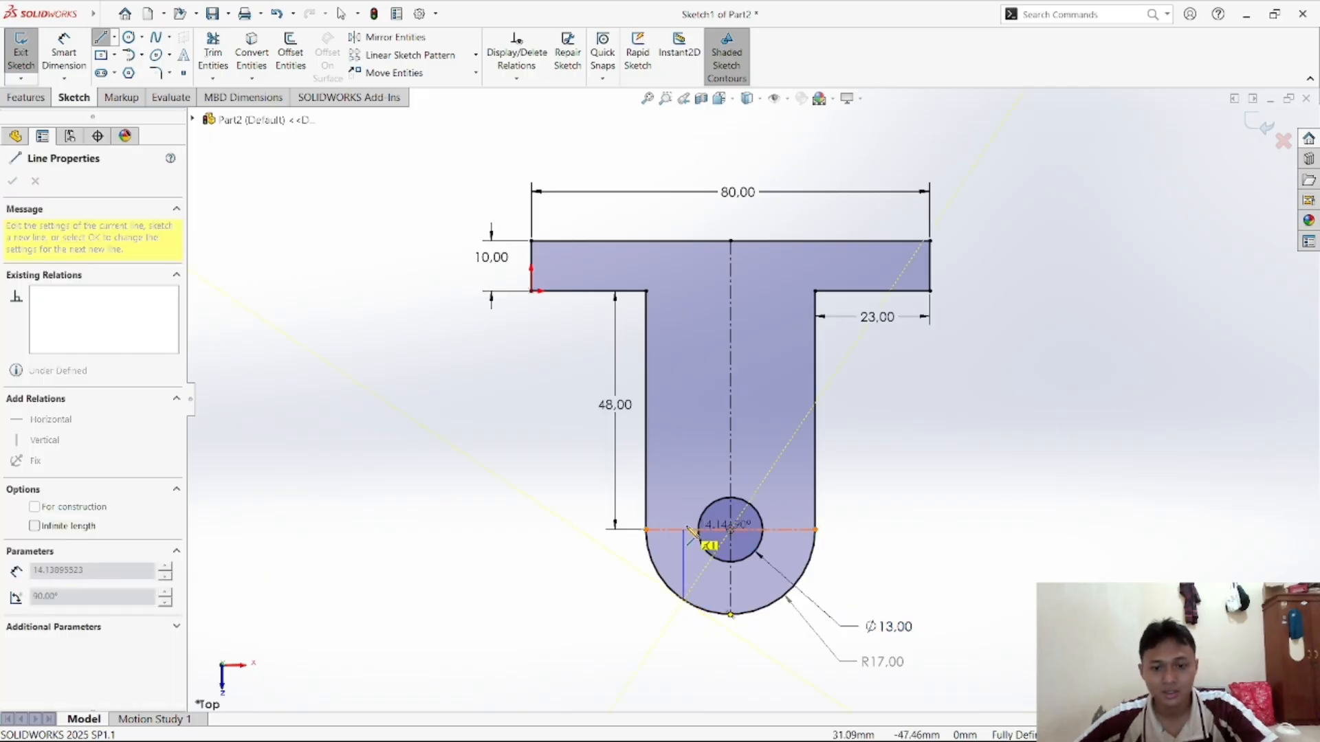
left_click(684, 480)
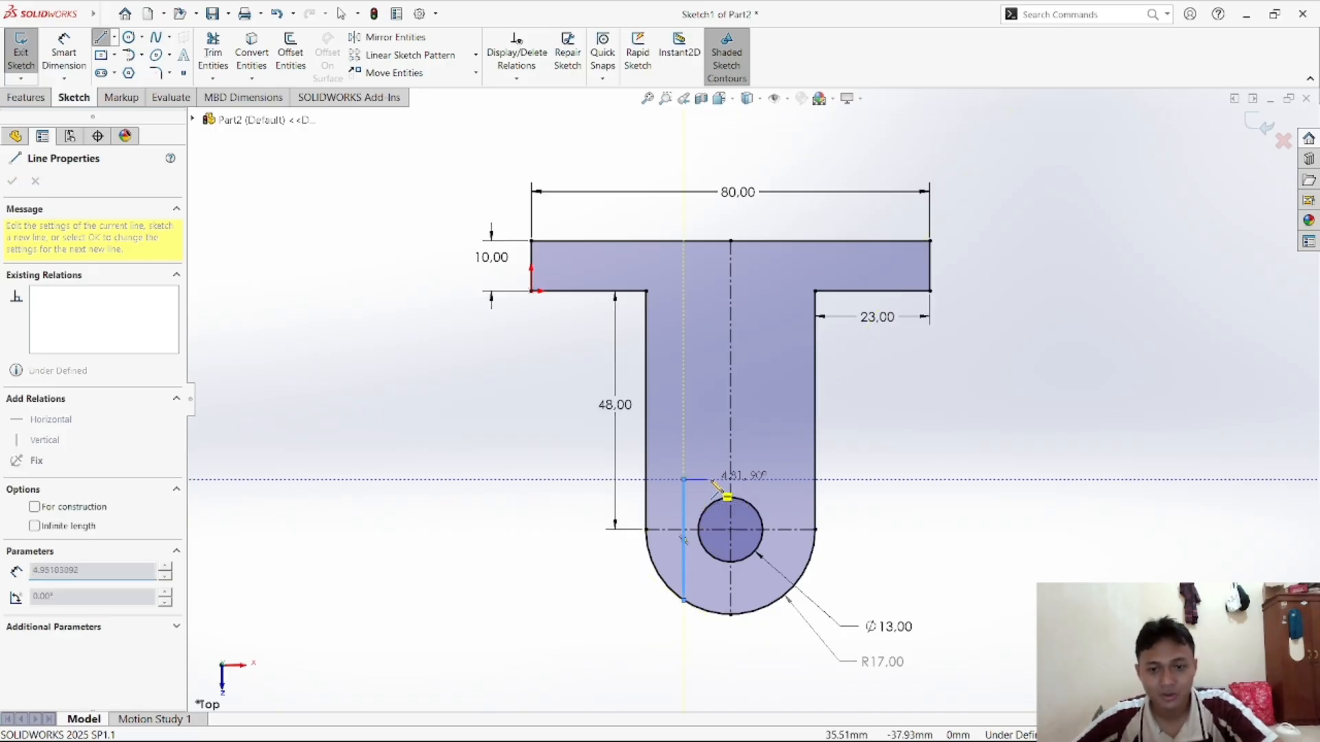
left_click(772, 480)
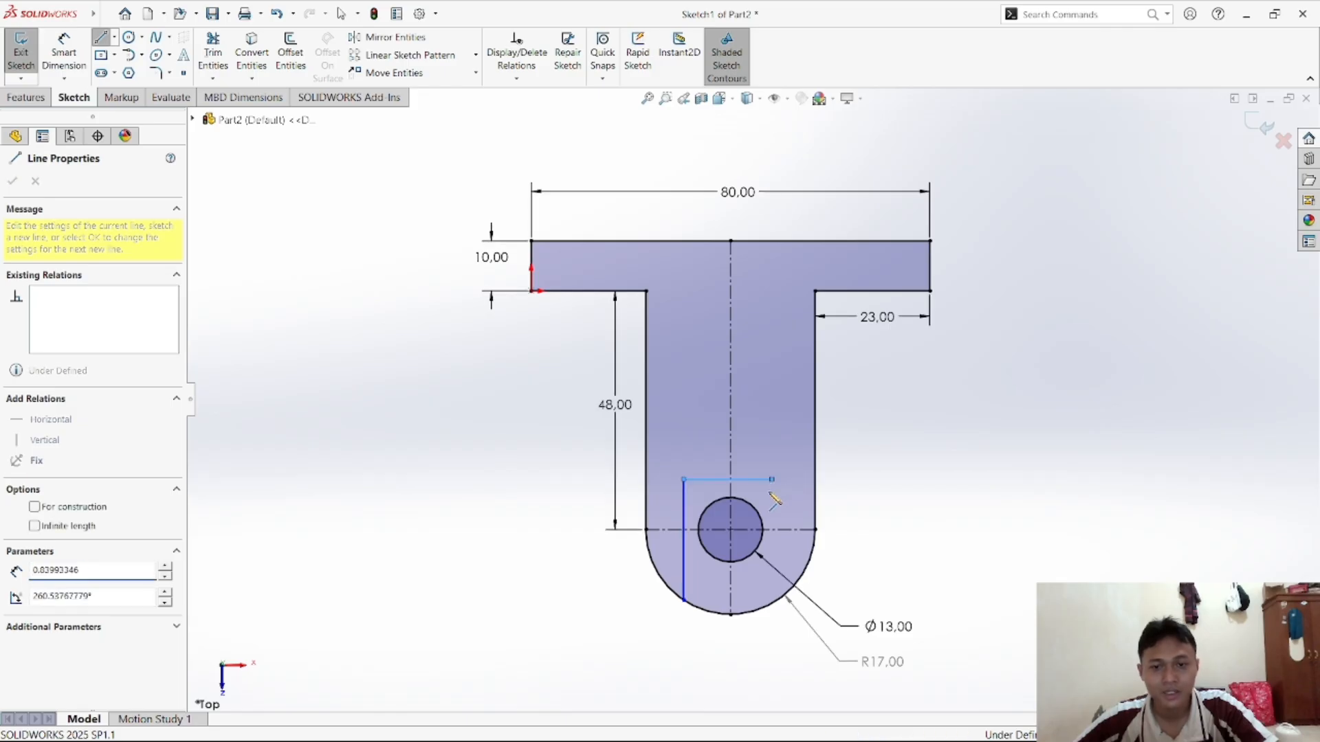
left_click(773, 604)
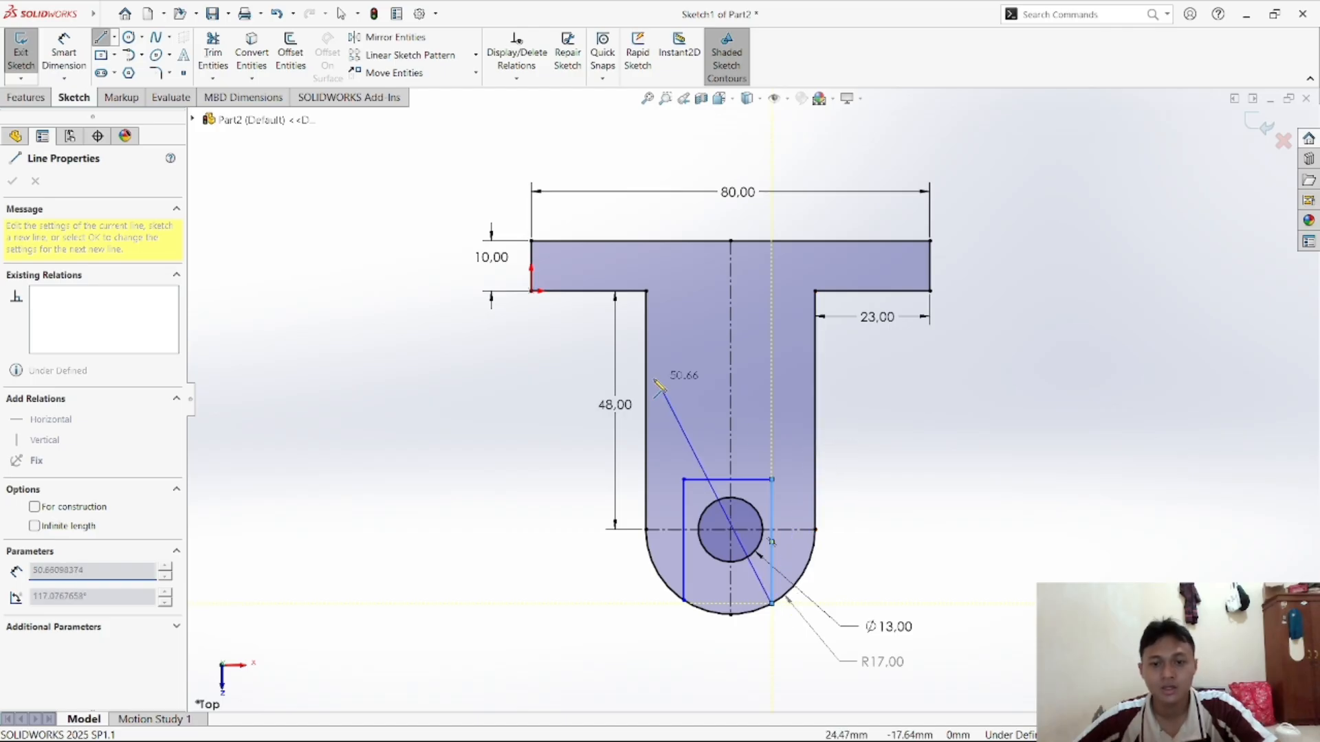
right_click(504, 499)
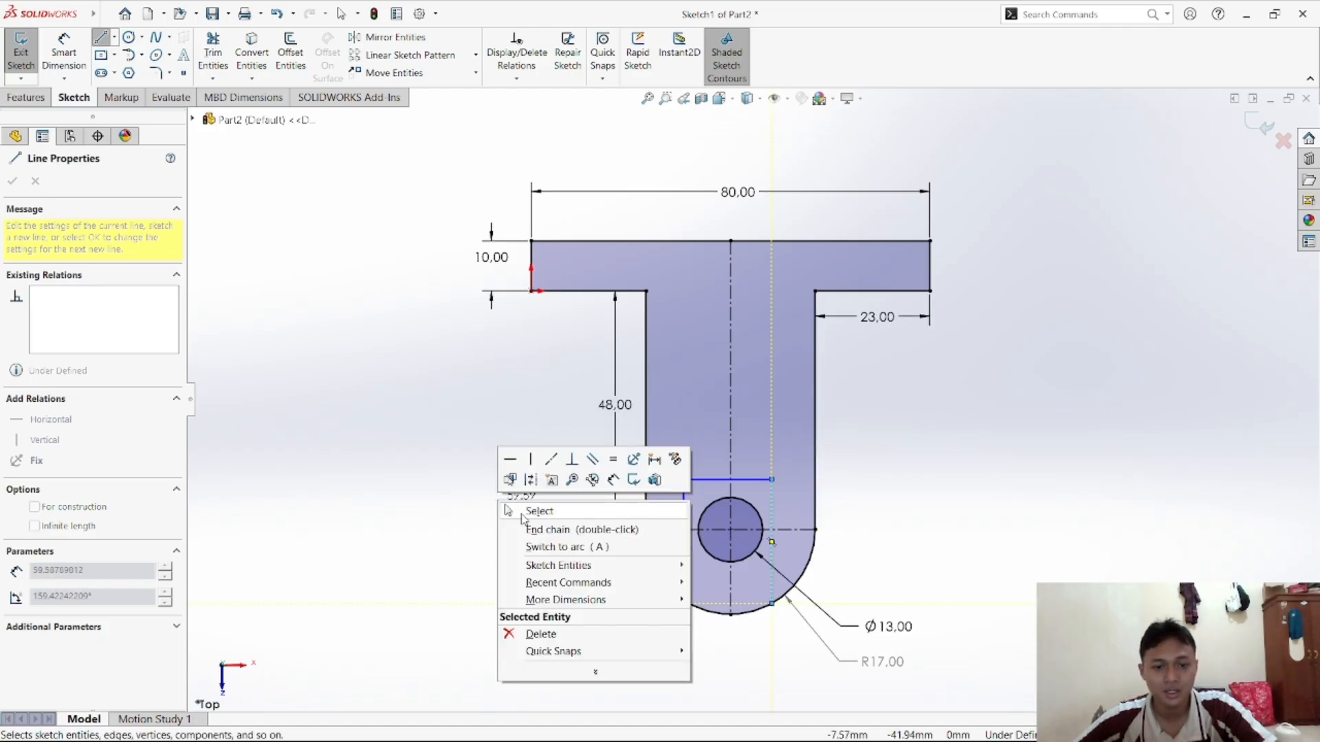
left_click(523, 514)
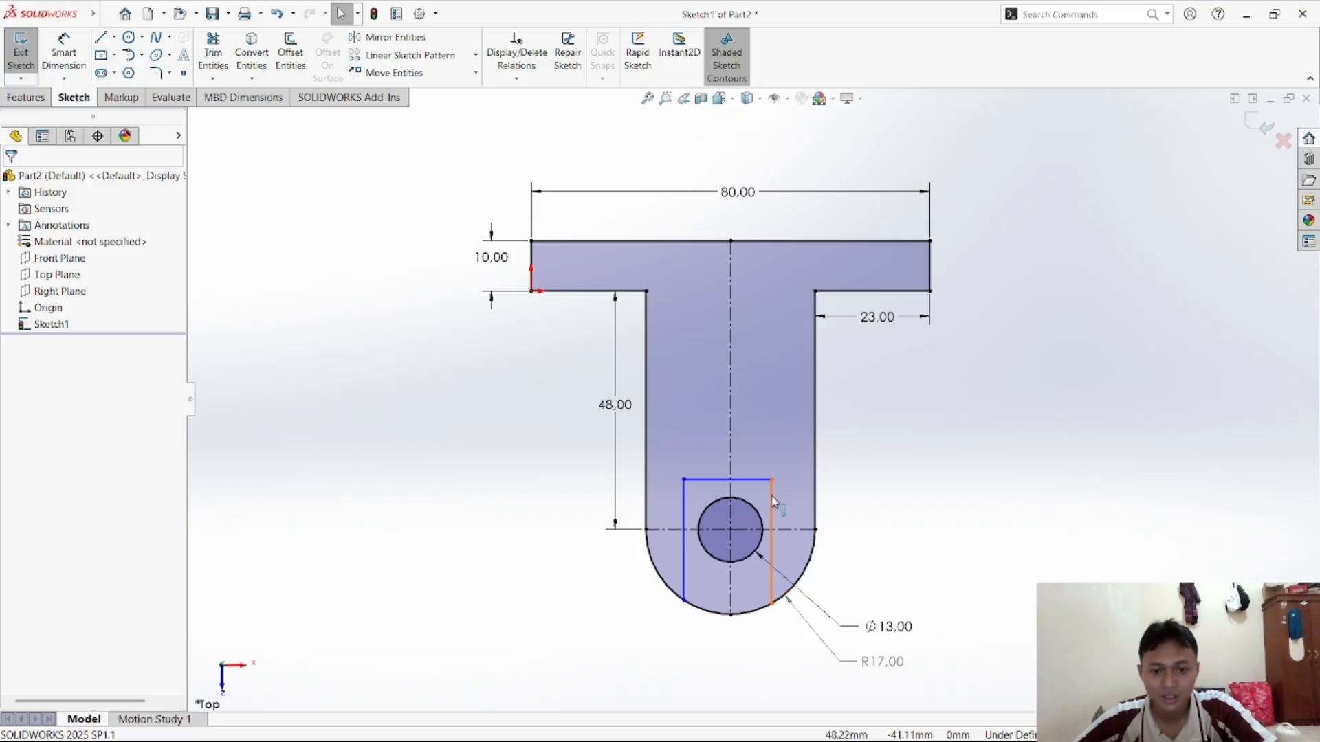
Add an Equal relation between the two vertical lines on either side of the hole
left_click(516, 78)
left_click(522, 112)
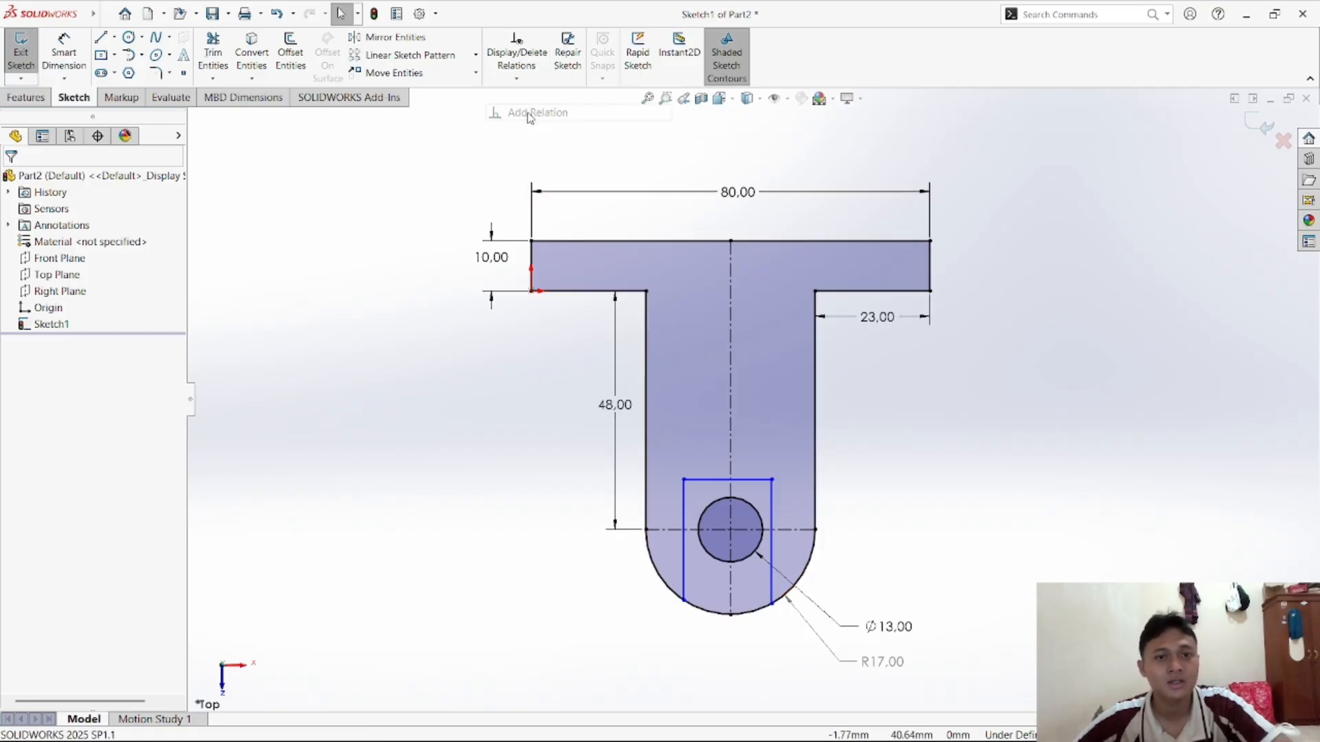
left_click(684, 499)
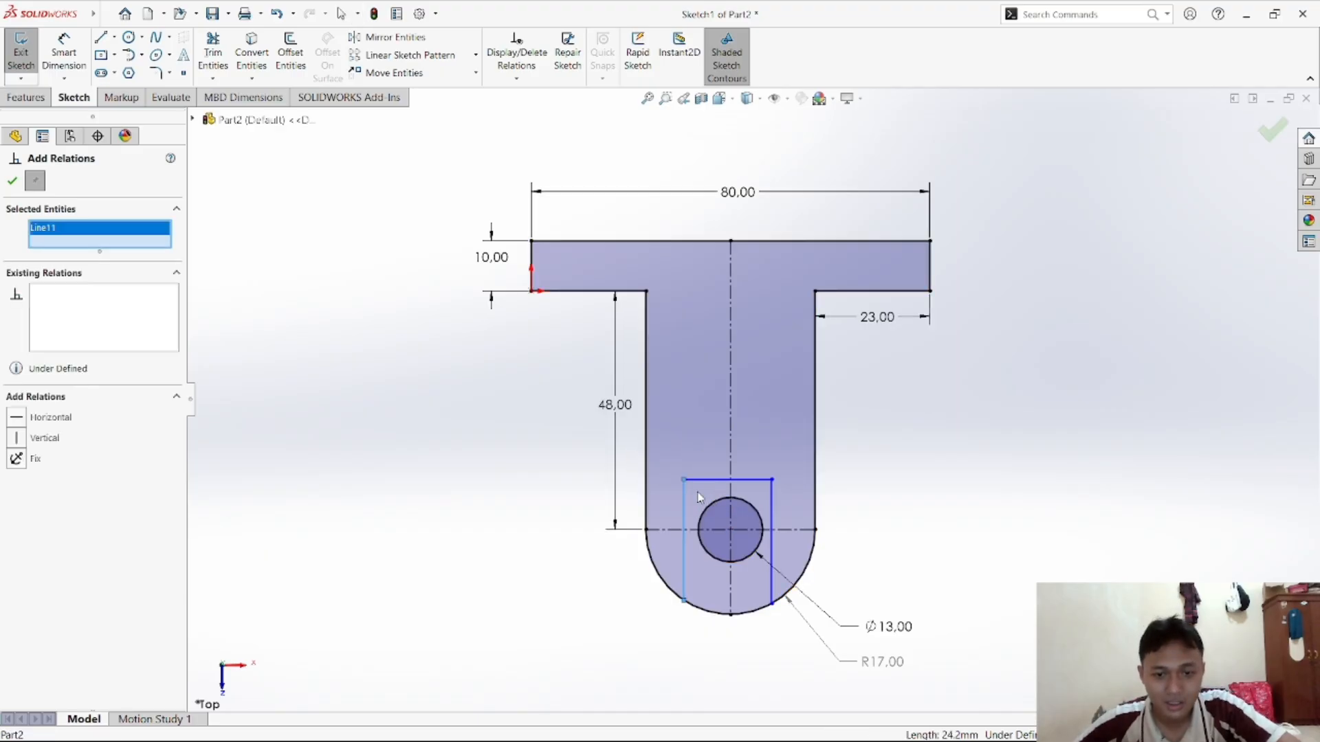
left_click(773, 496)
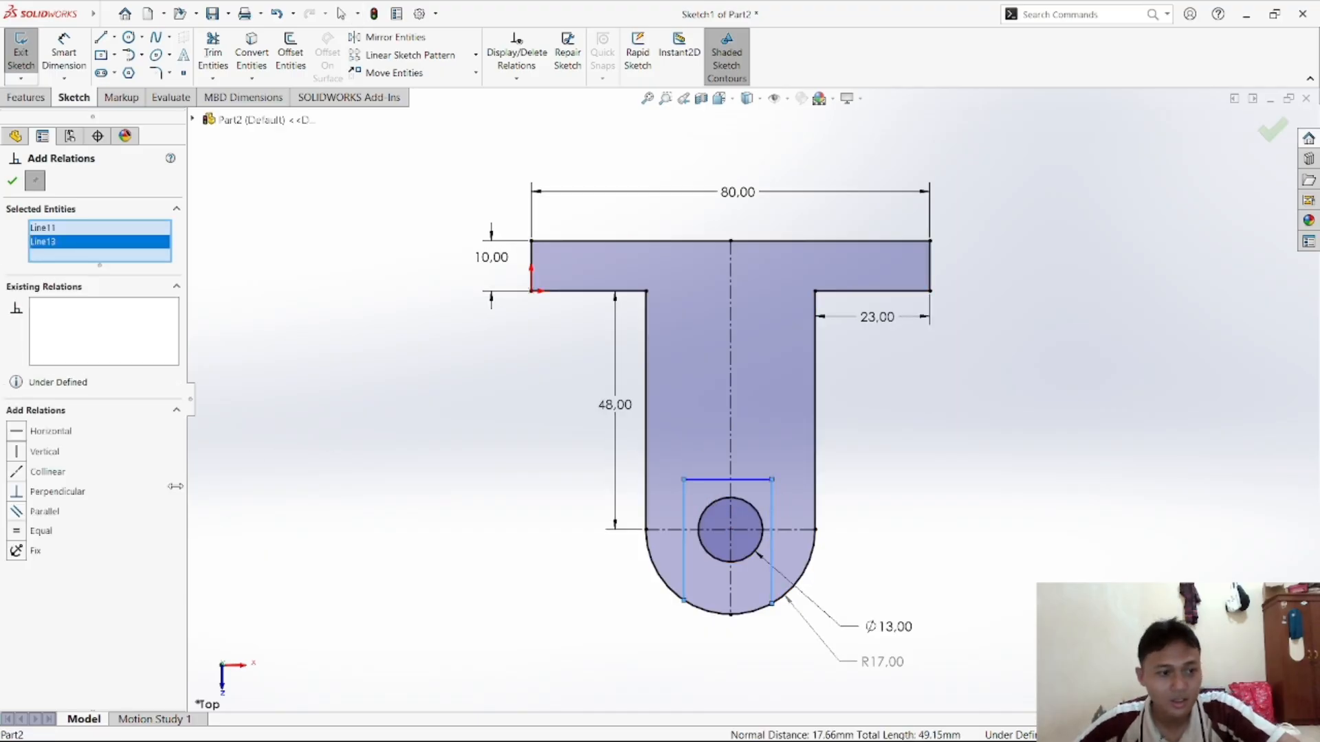
left_click(16, 531)
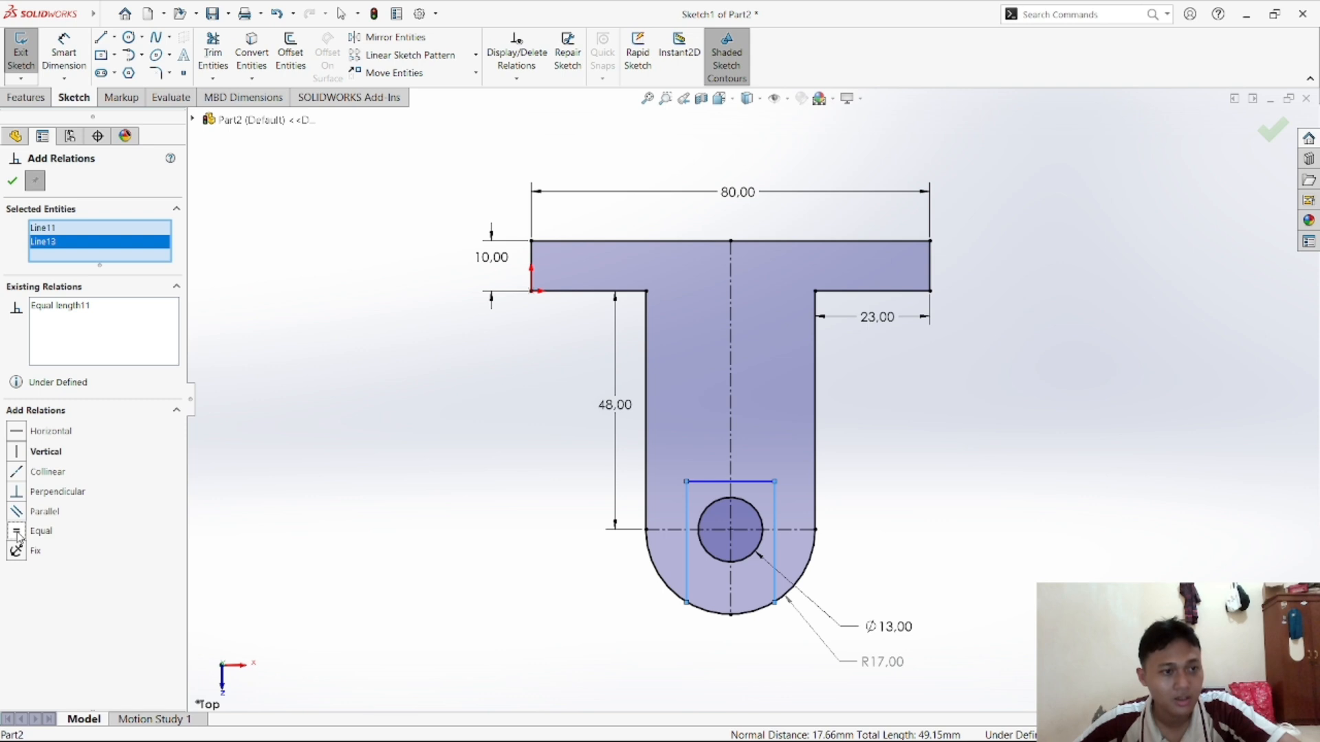
left_click(13, 181)
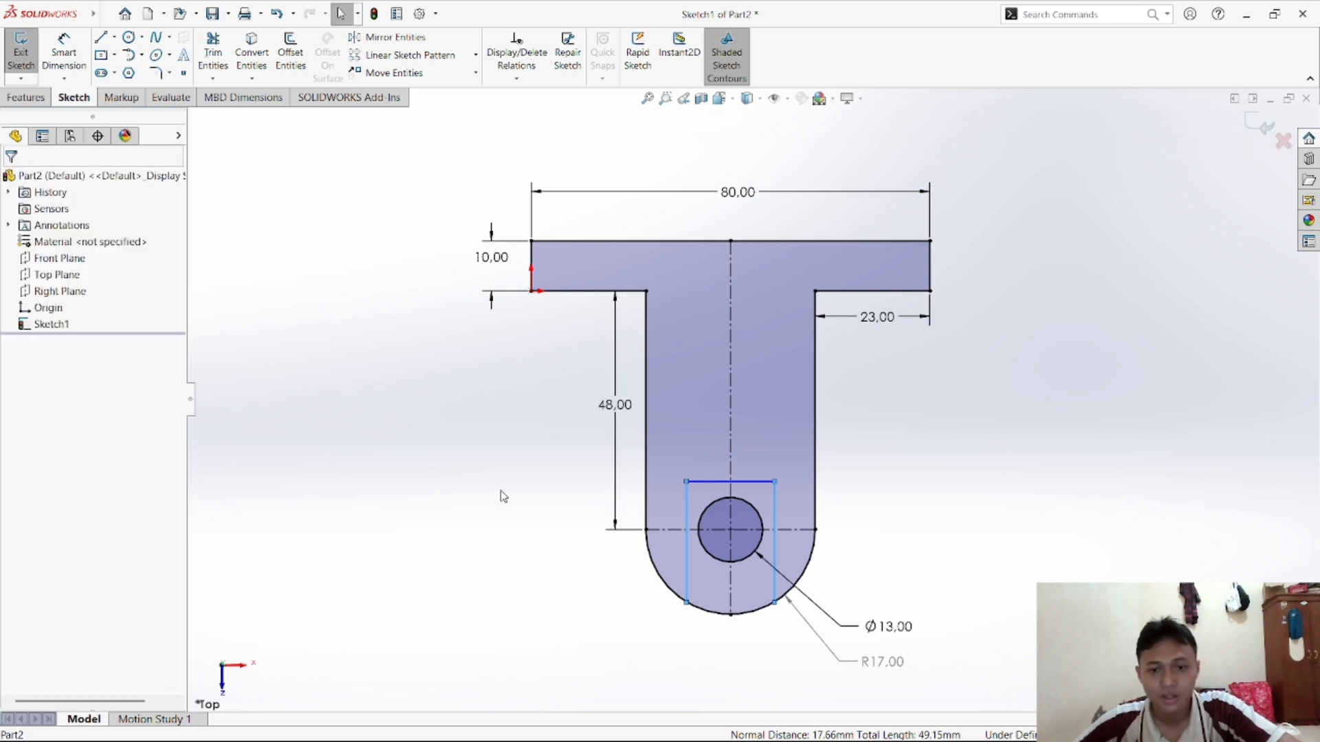
key("Escape")
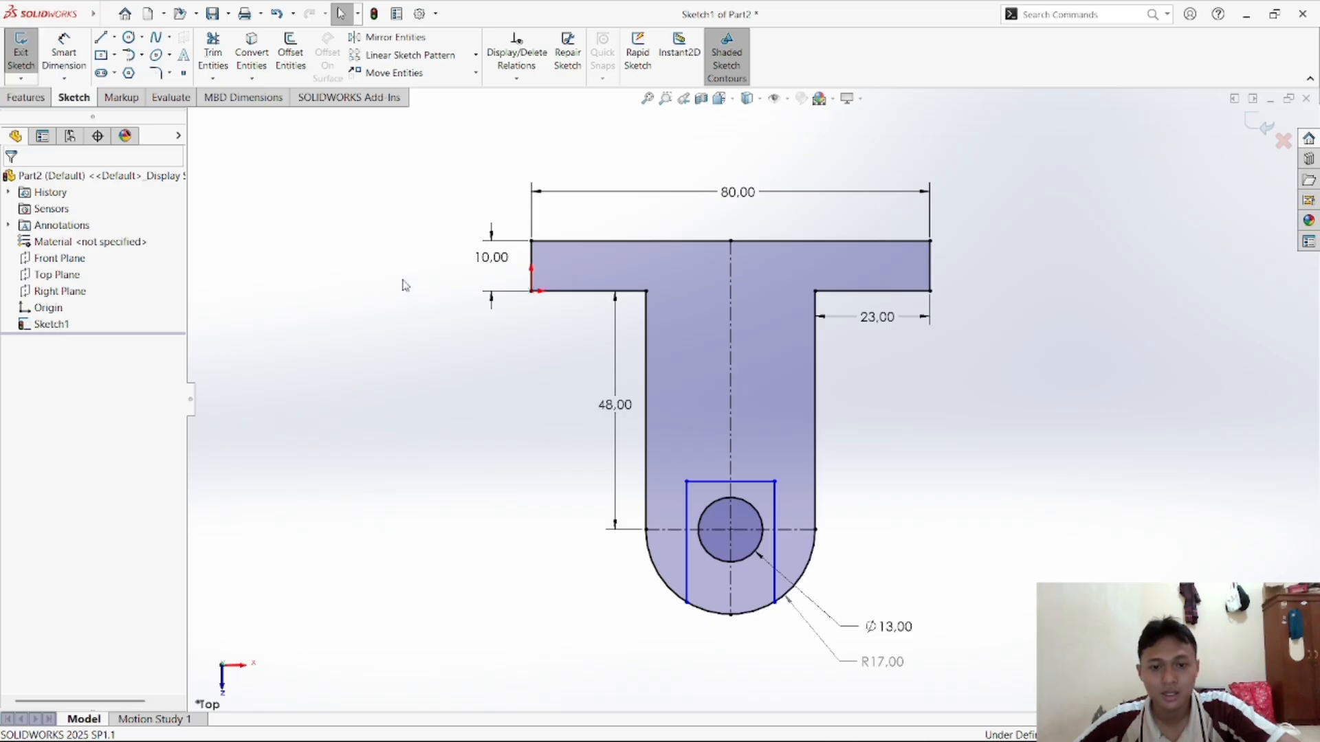
left_click(64, 54)
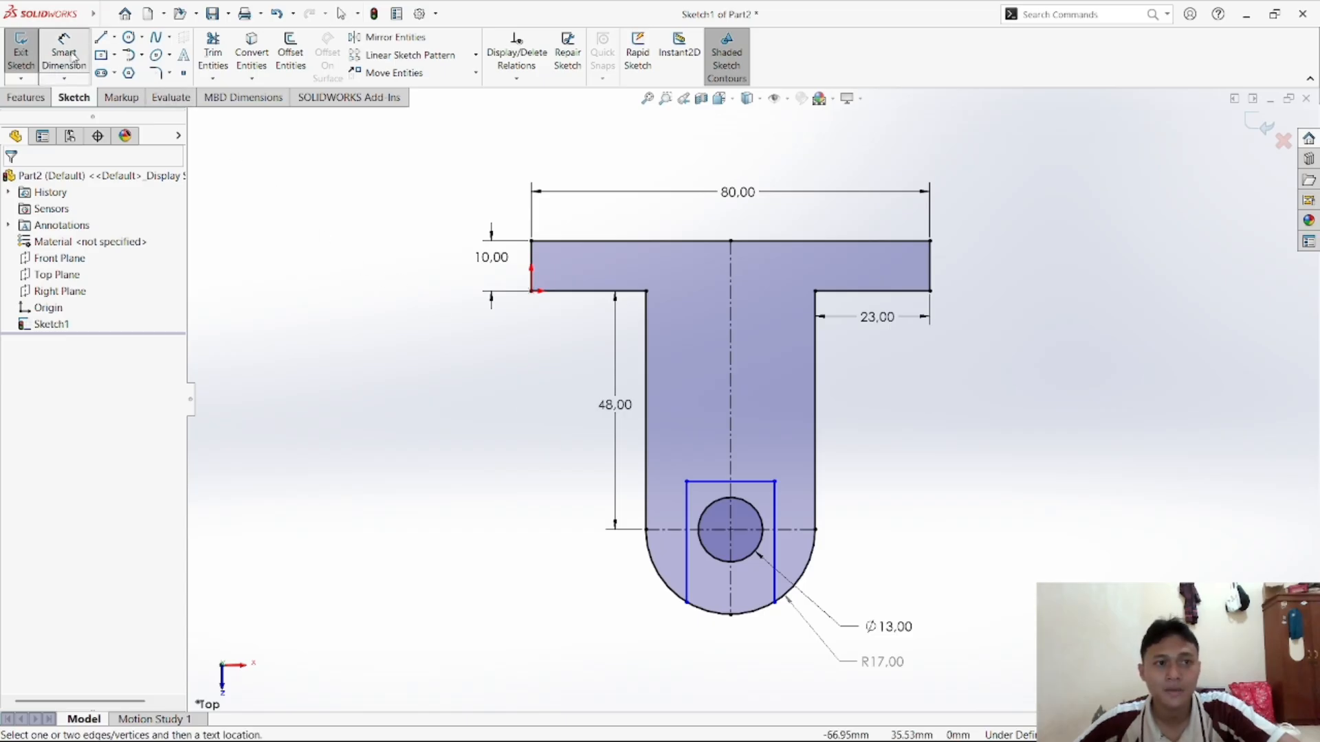
left_click(727, 484)
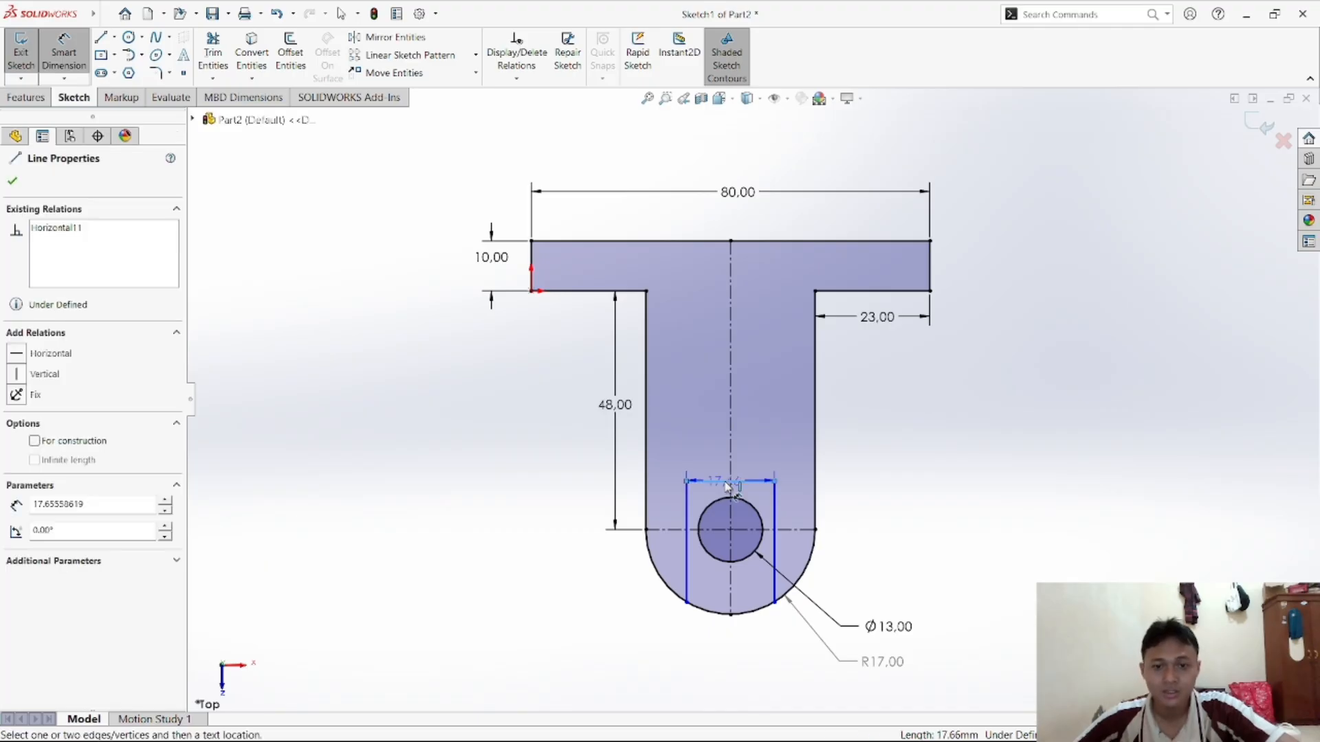
left_click(730, 461)
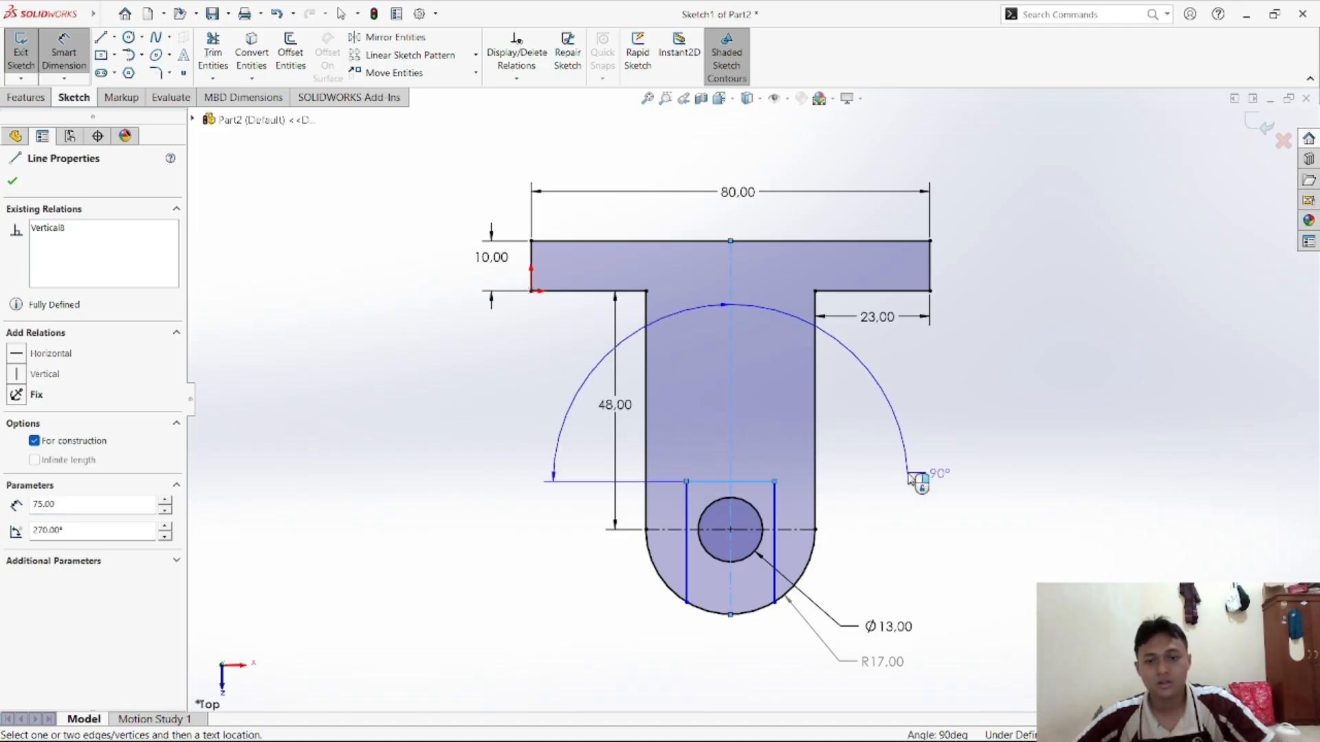
left_click(759, 448)
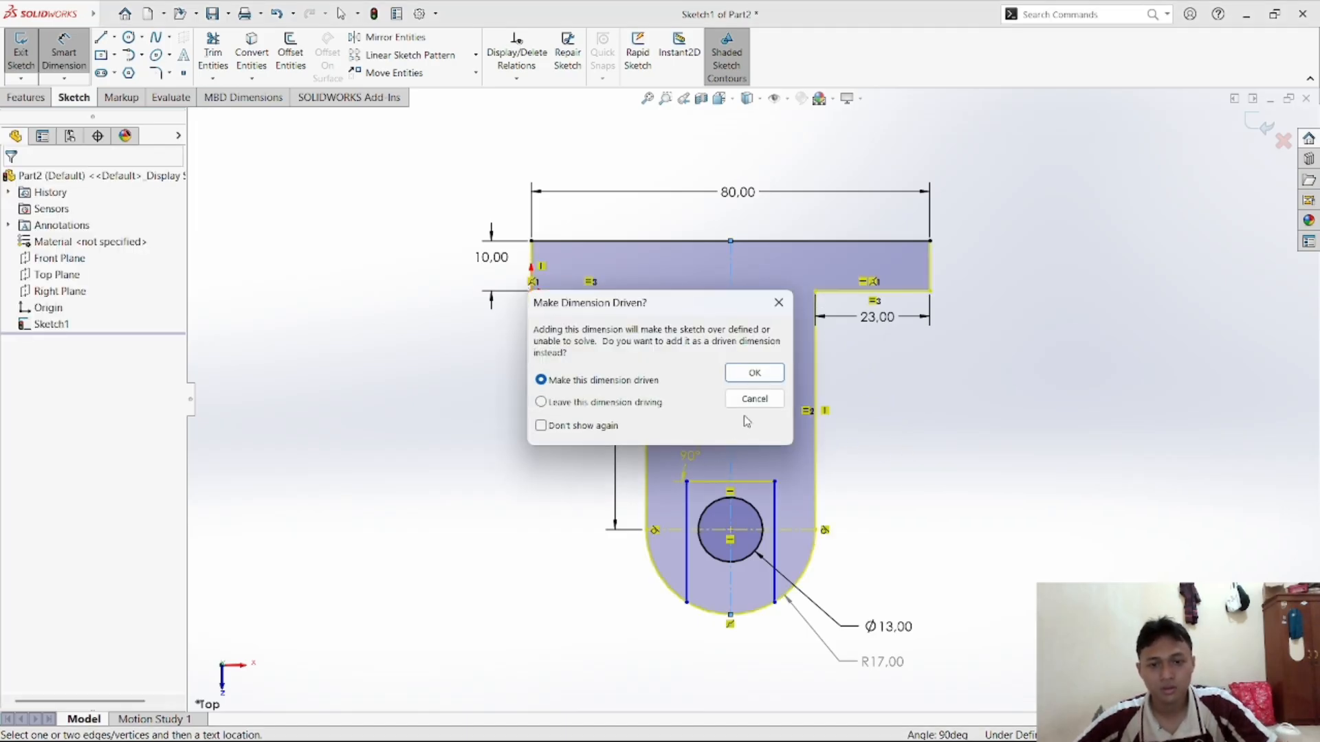
left_click(754, 400)
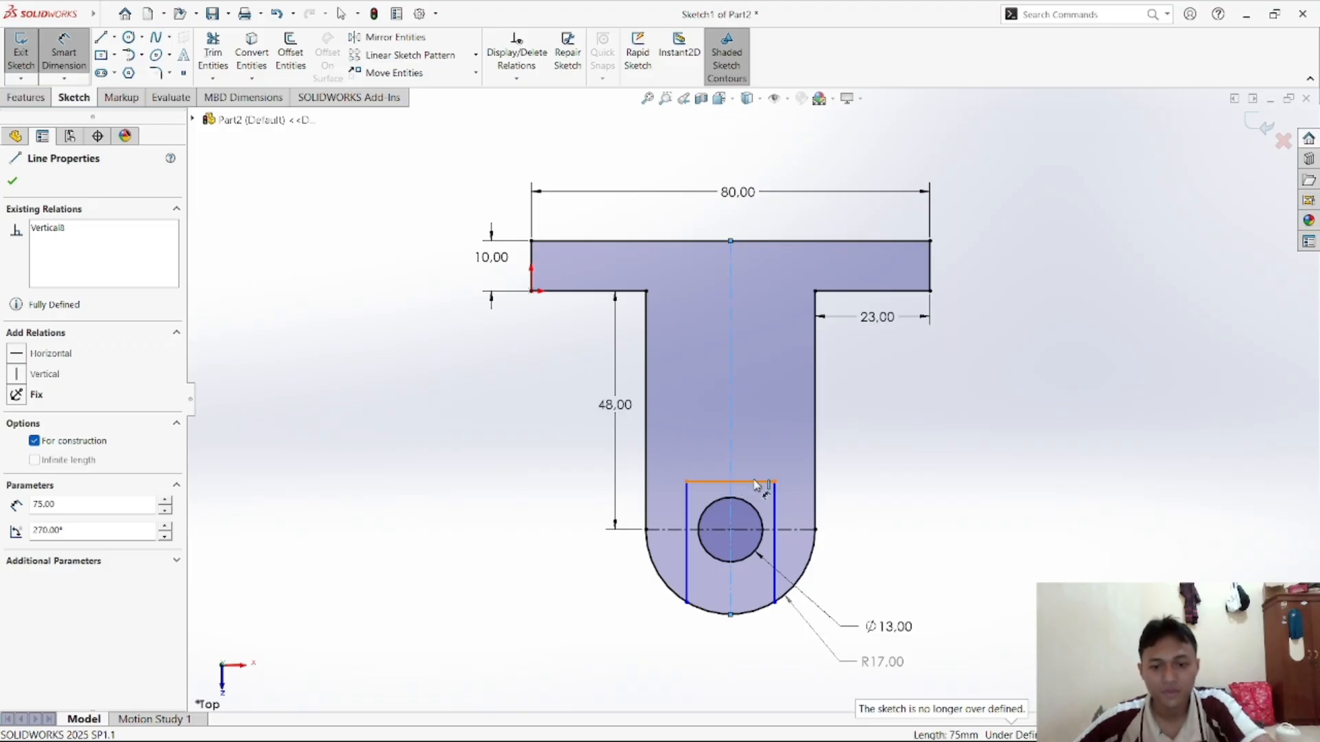
left_click(732, 481)
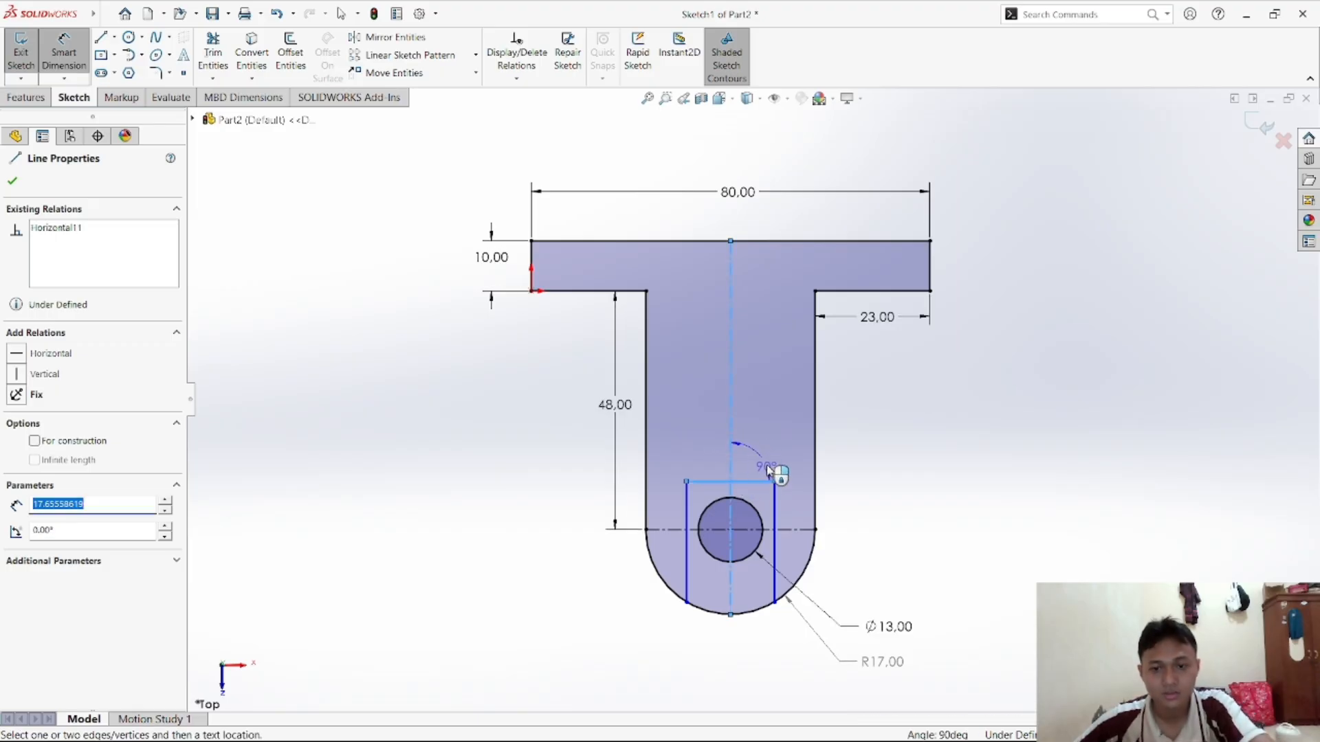
left_click(763, 450)
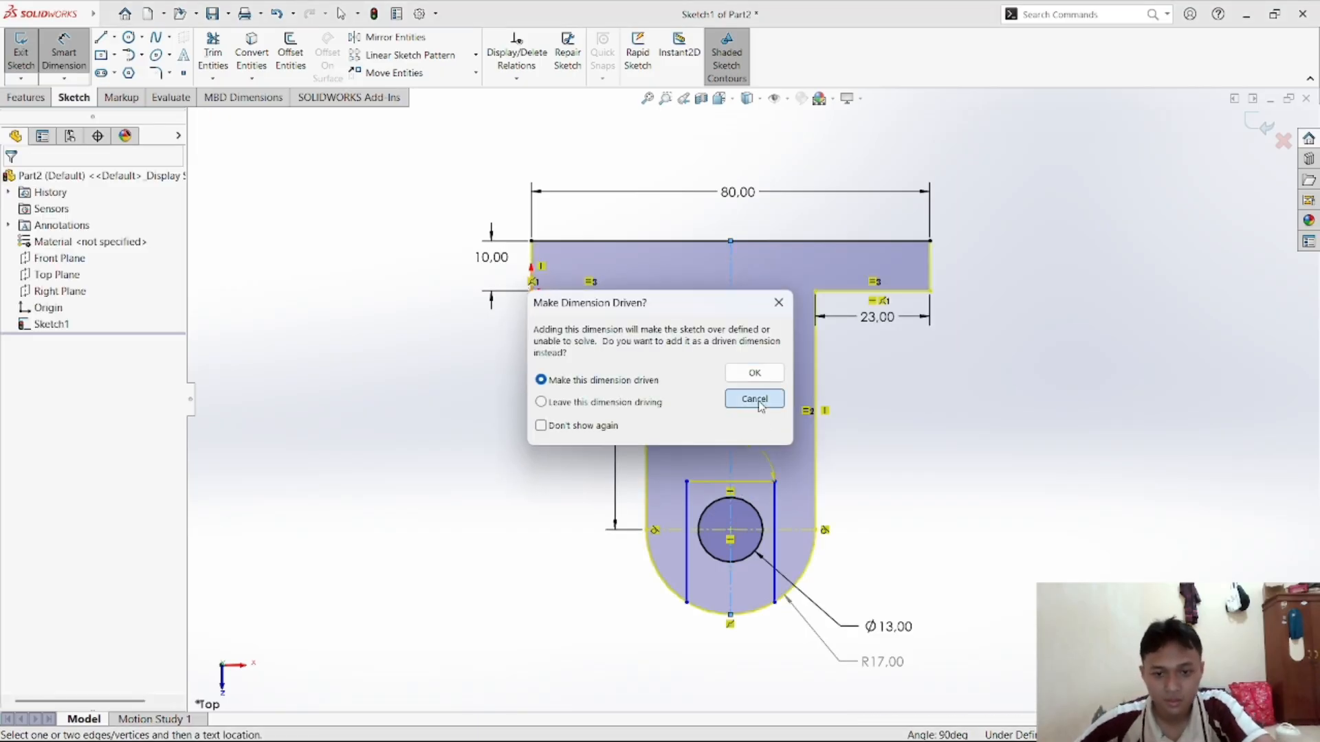
left_click(755, 401)
Dimension the distance from the vertical construction line to the right-hand line beside the hole, and remove that dimension again
left_click(775, 509)
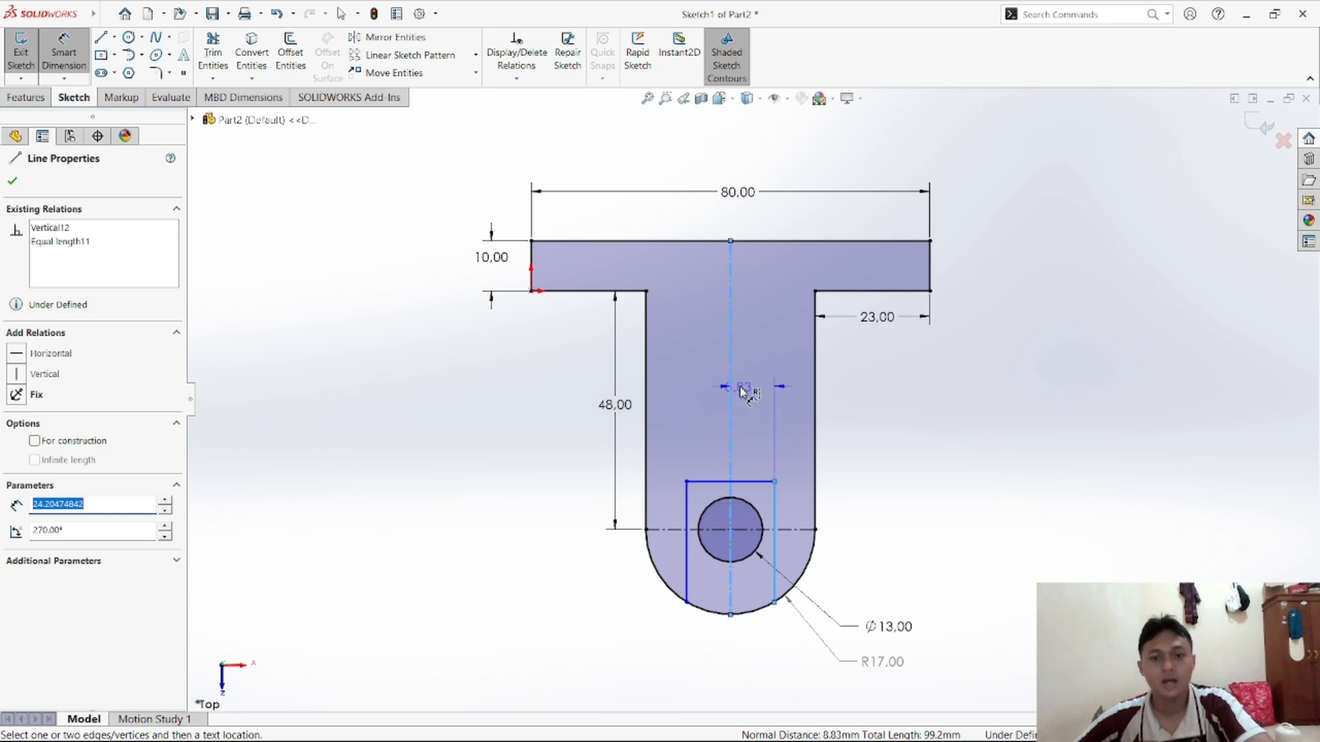
left_click(764, 476)
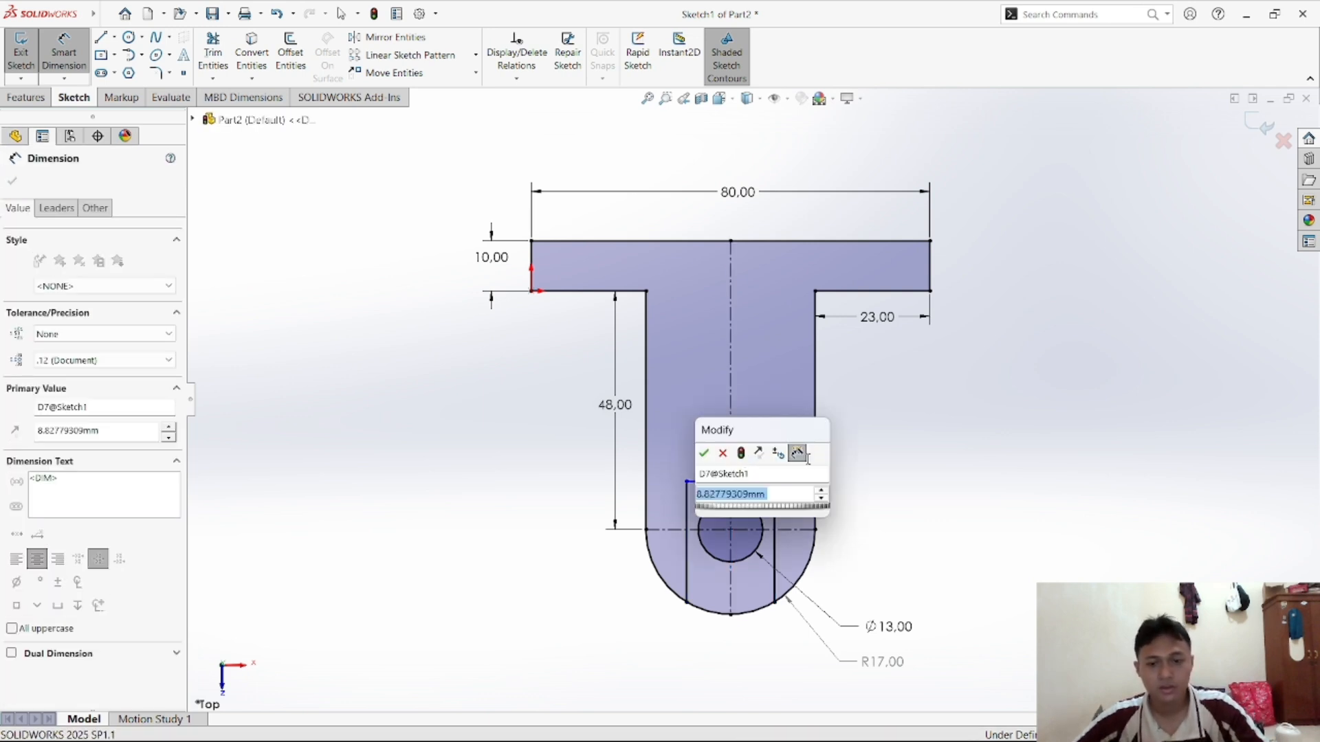
key("Return")
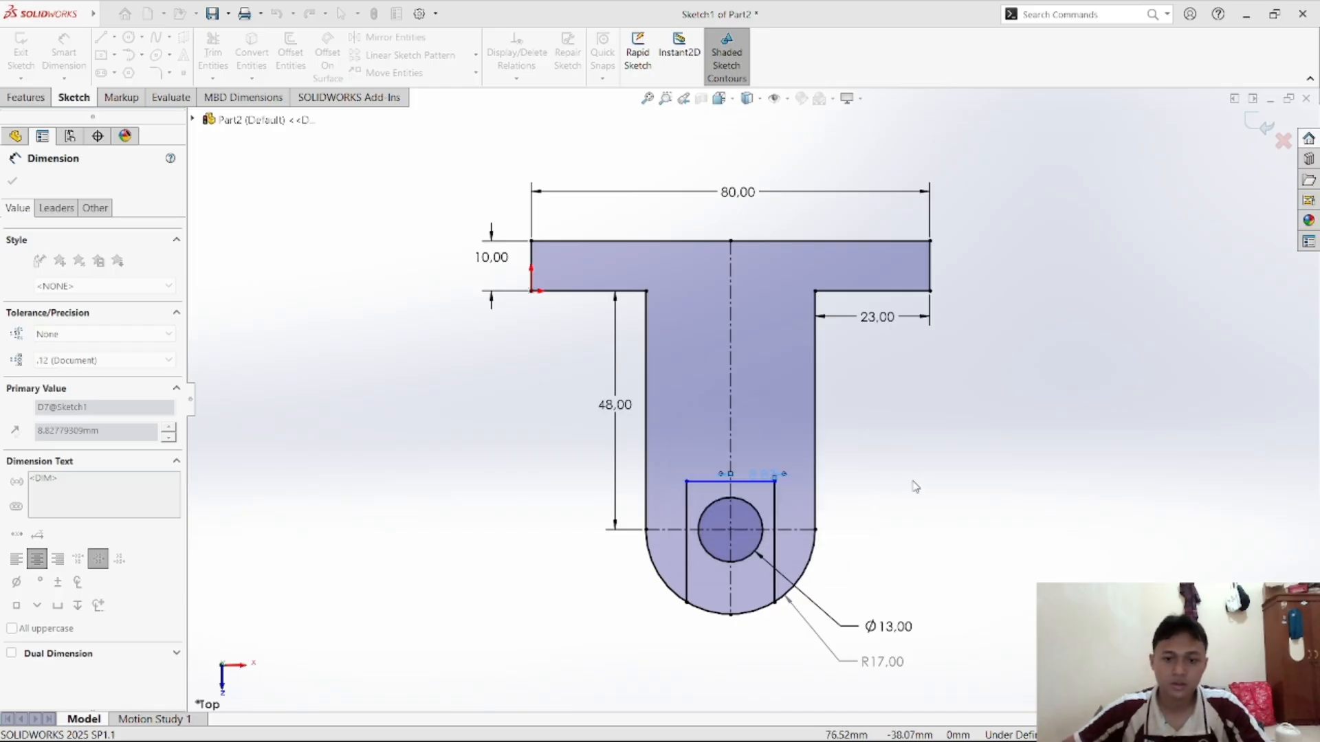
key("Escape")
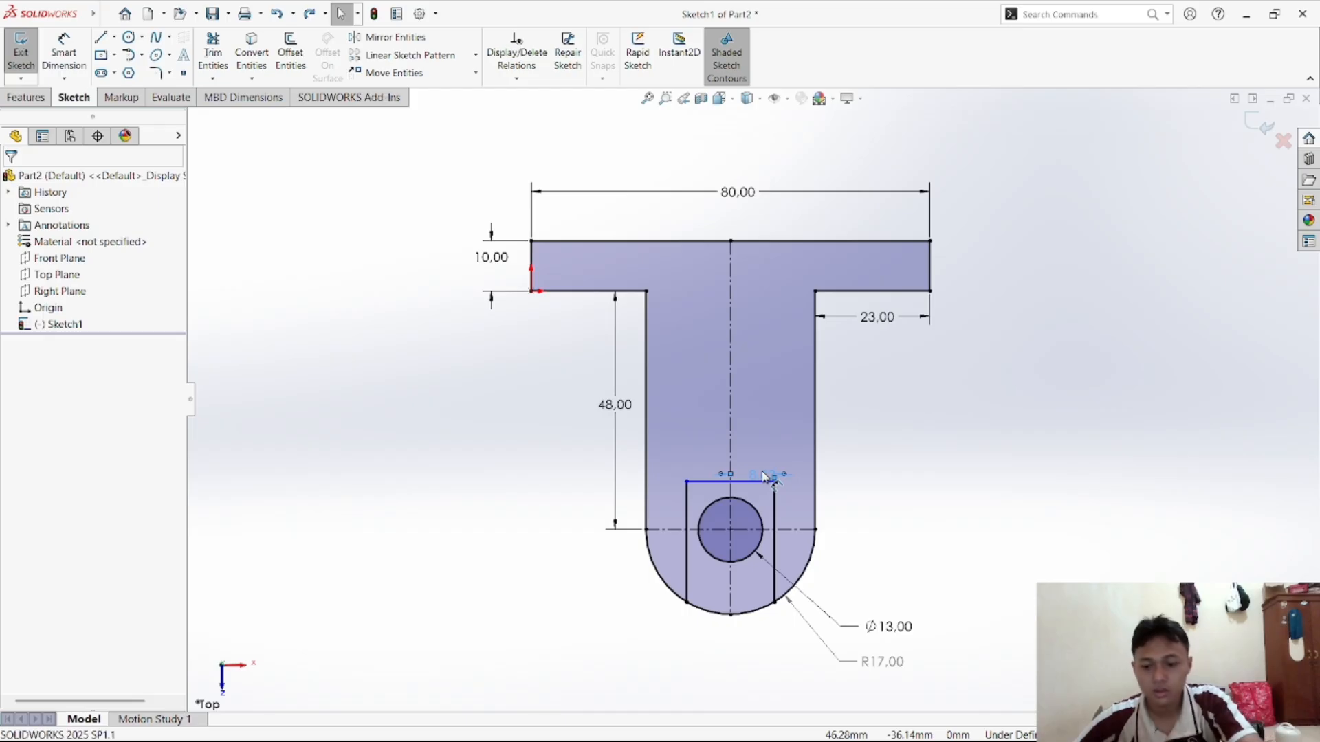
left_click(784, 474)
key("Delete")
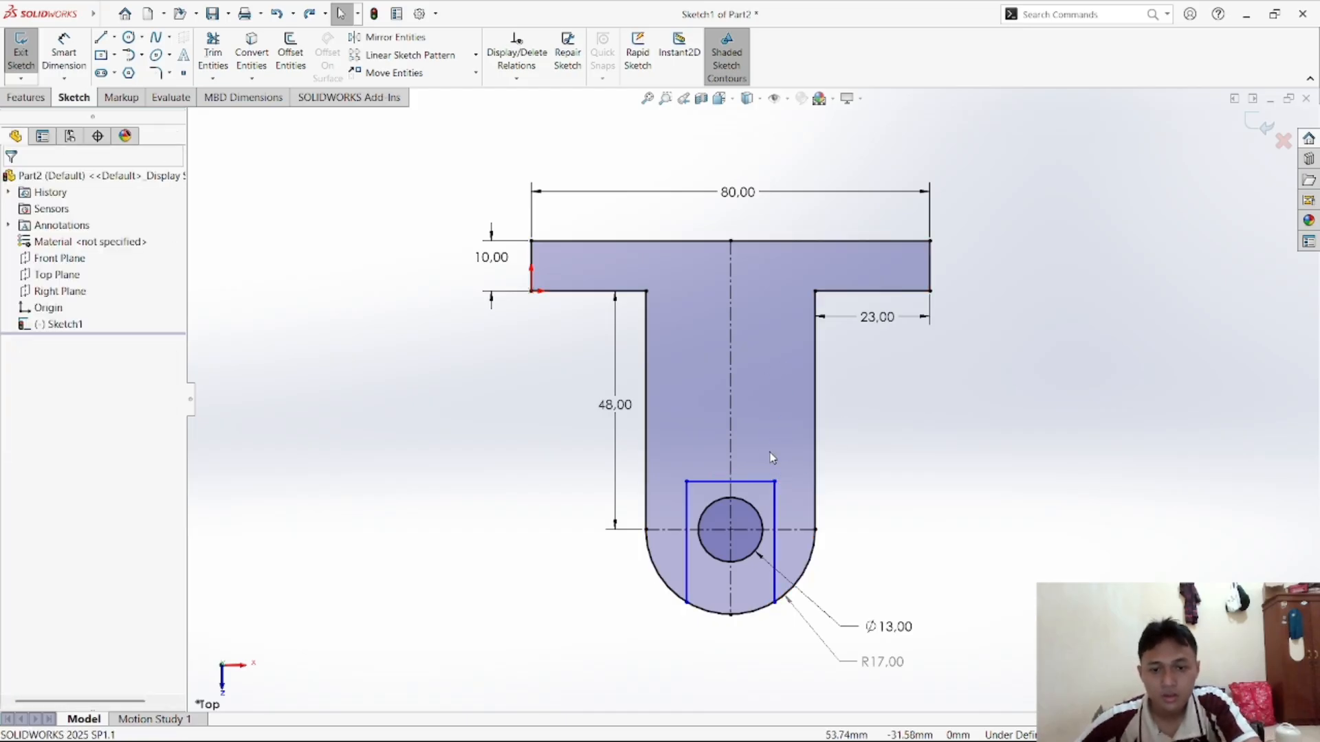
Dimension the left-hand vertical line beside the hole and set its length to 24 mm
left_click(64, 51)
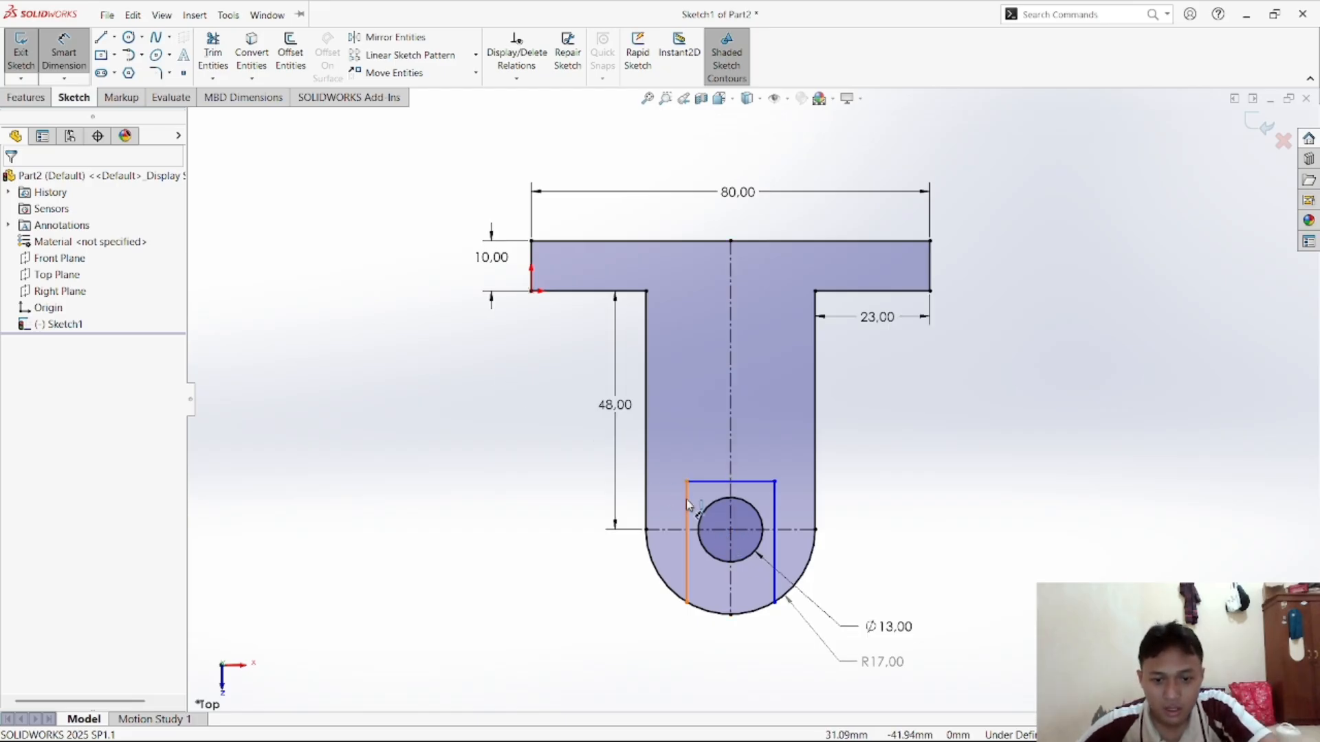
left_click(671, 507)
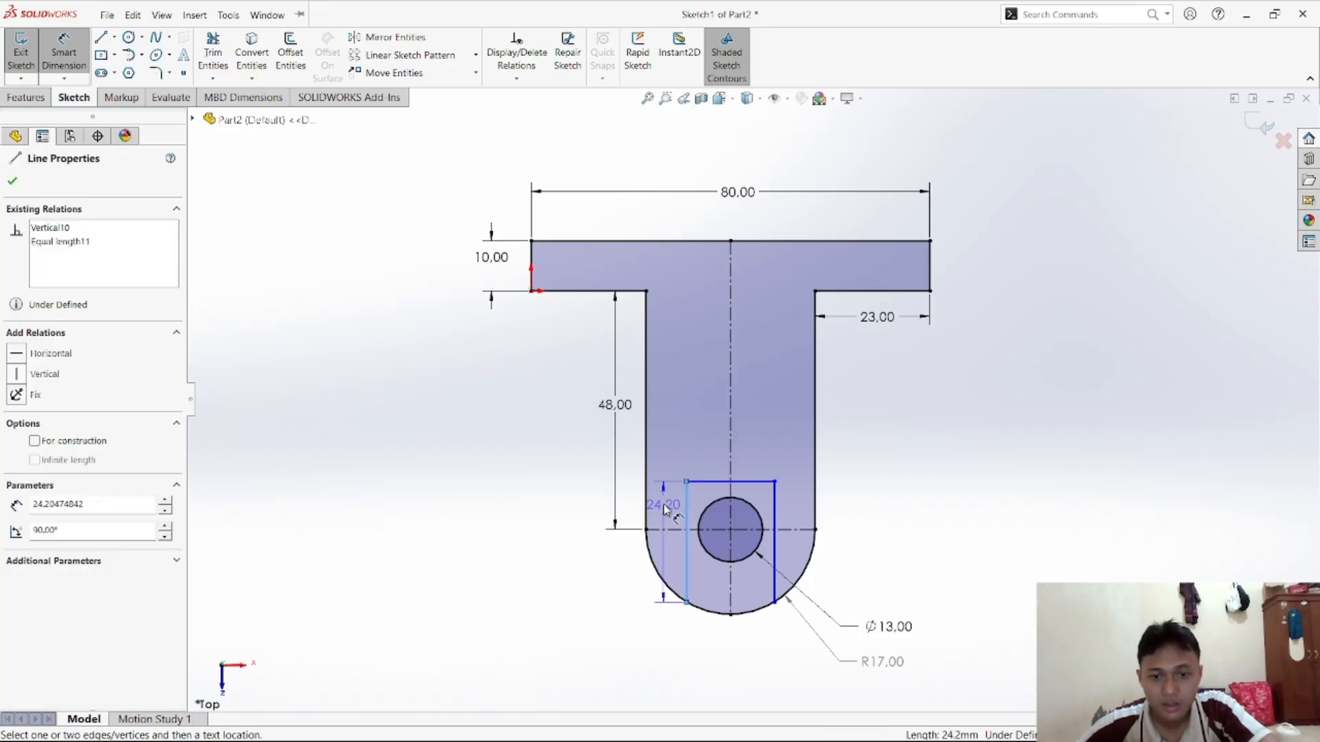
left_click(664, 506)
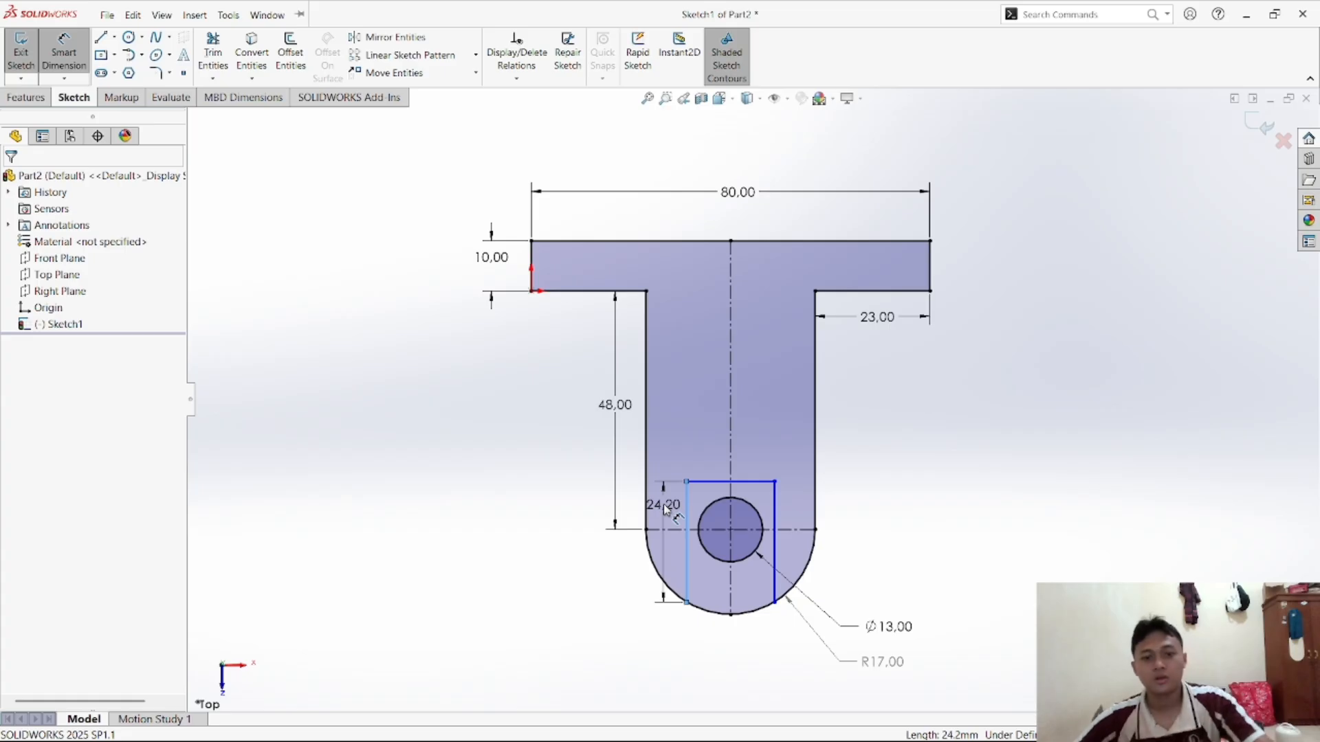
double_click(663, 504)
type("24")
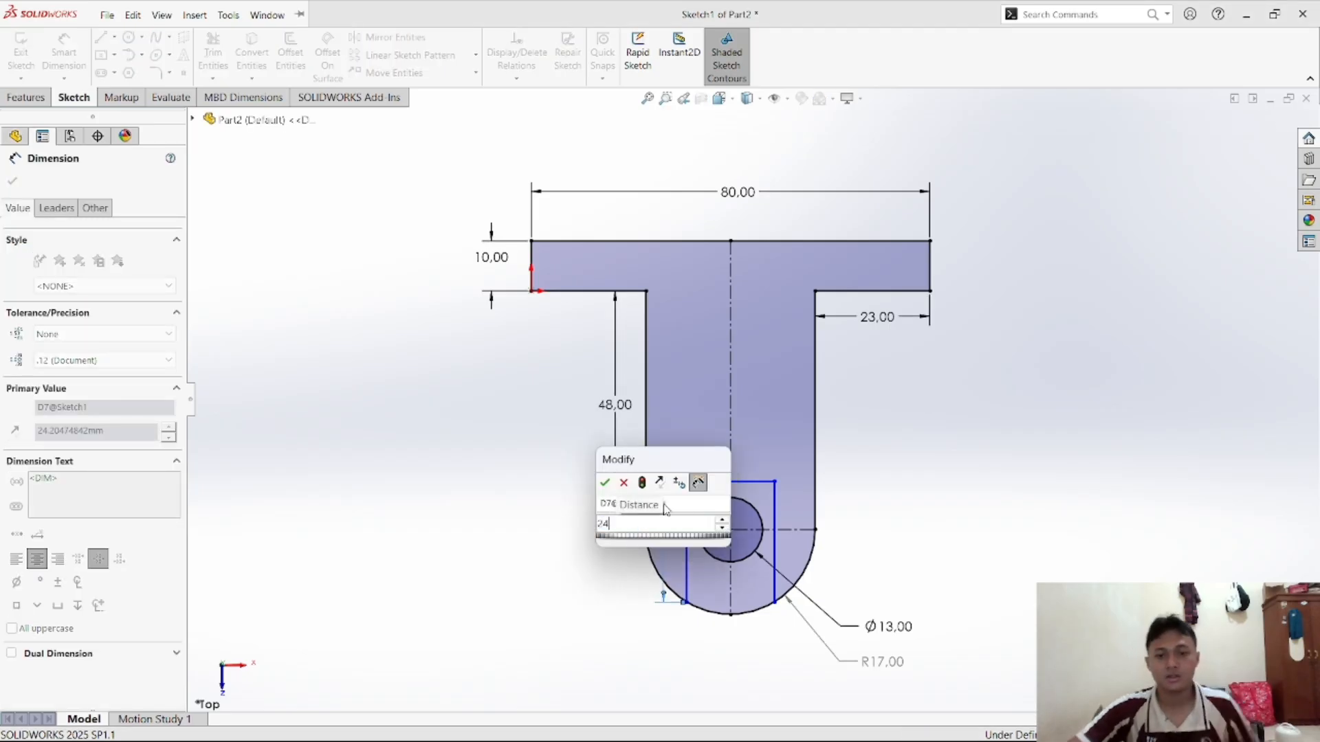
key("Return")
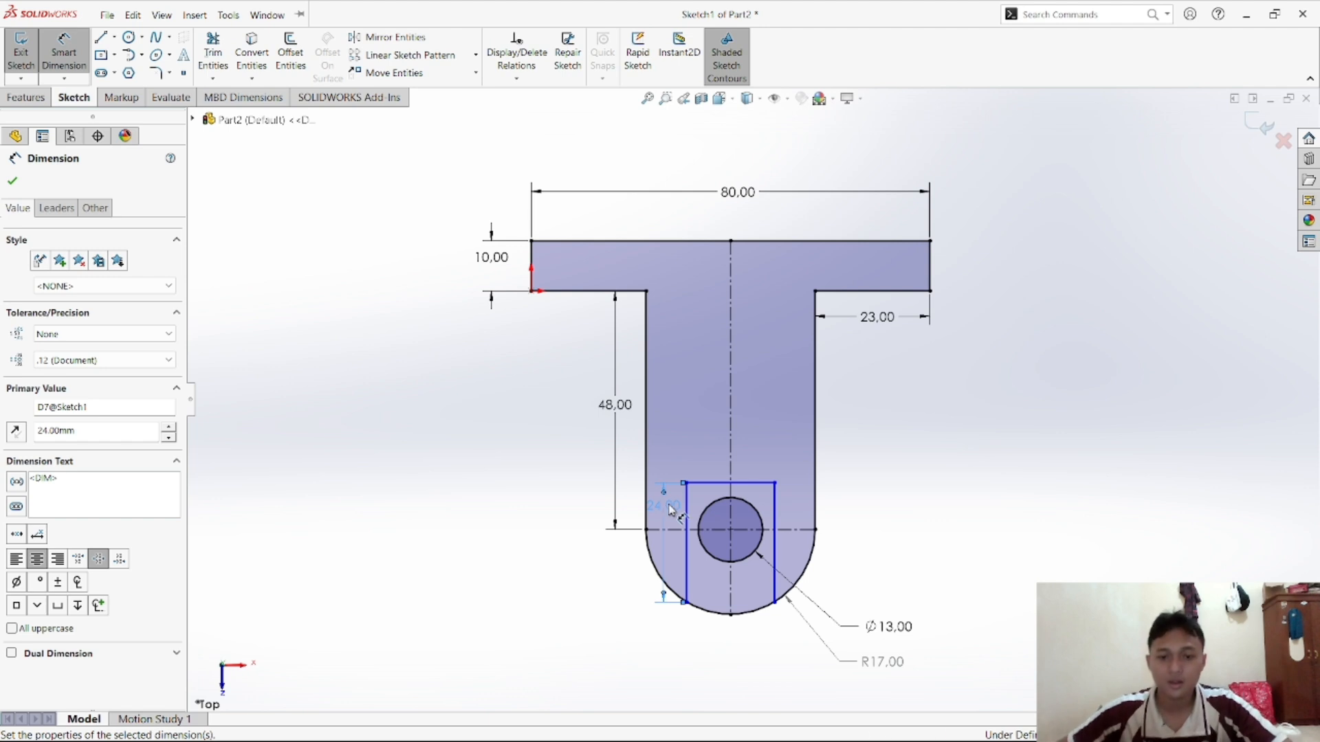
Dimension the horizontal line above the hole and set its length to 18 mm
left_click(709, 484)
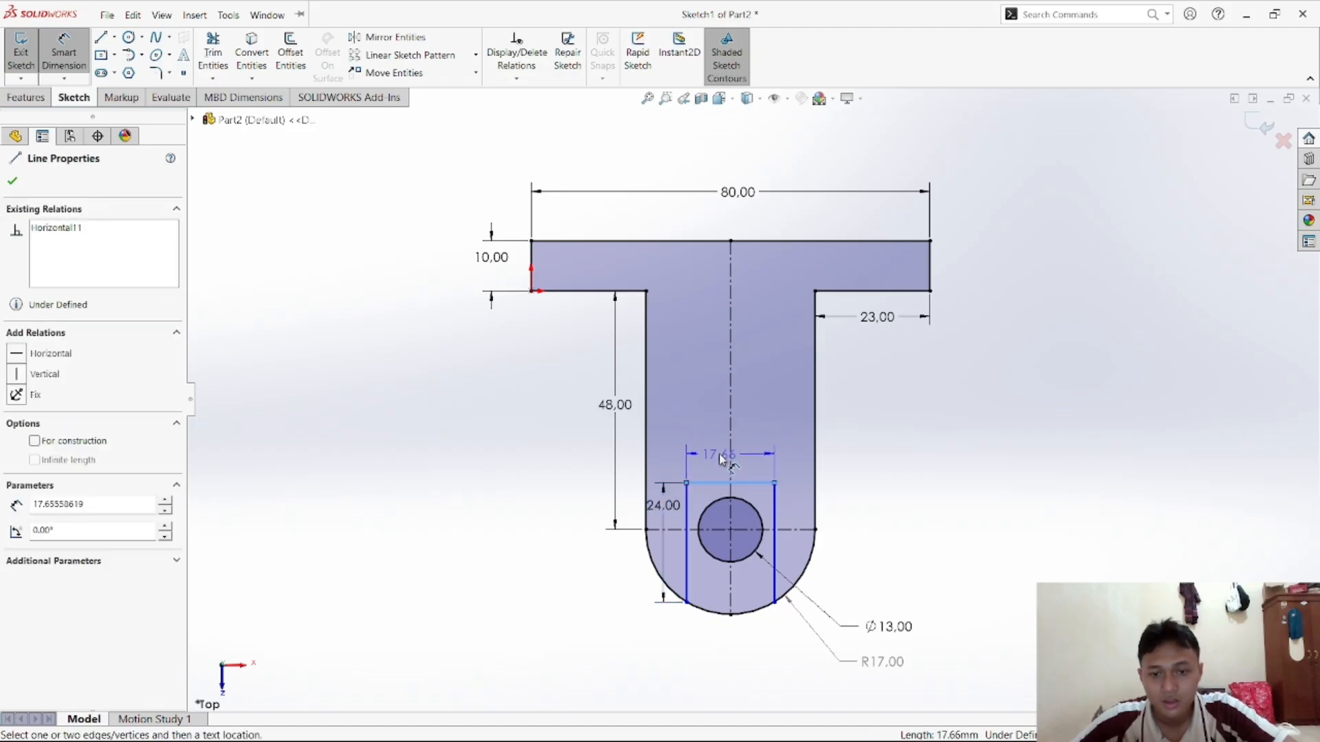
left_click(721, 459)
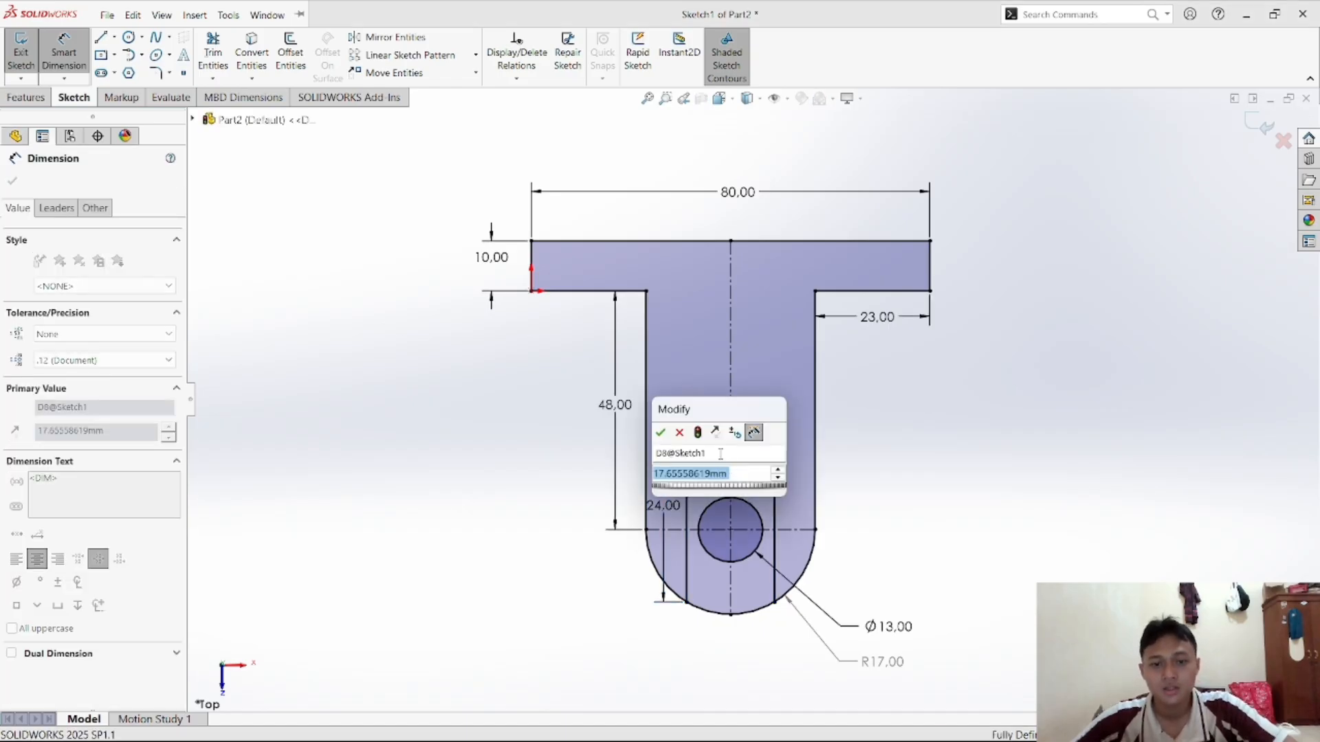
type("18")
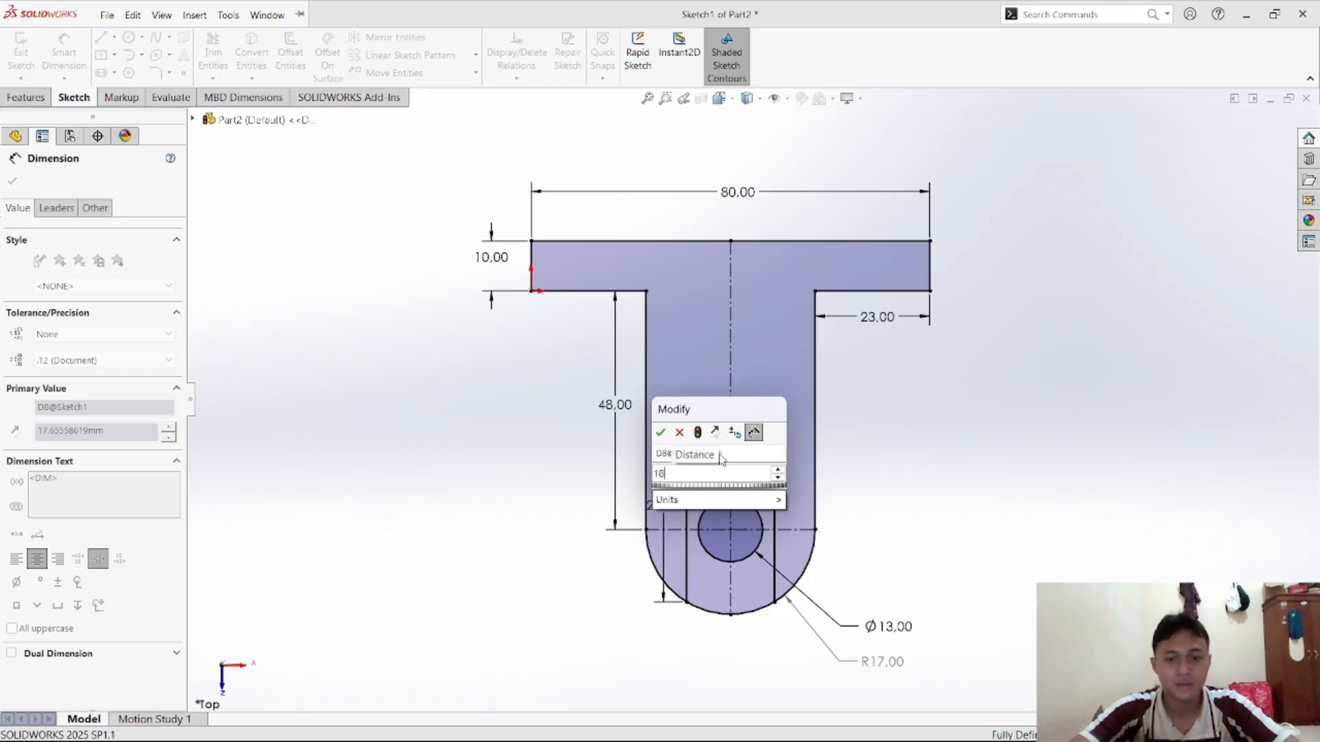
key("Return")
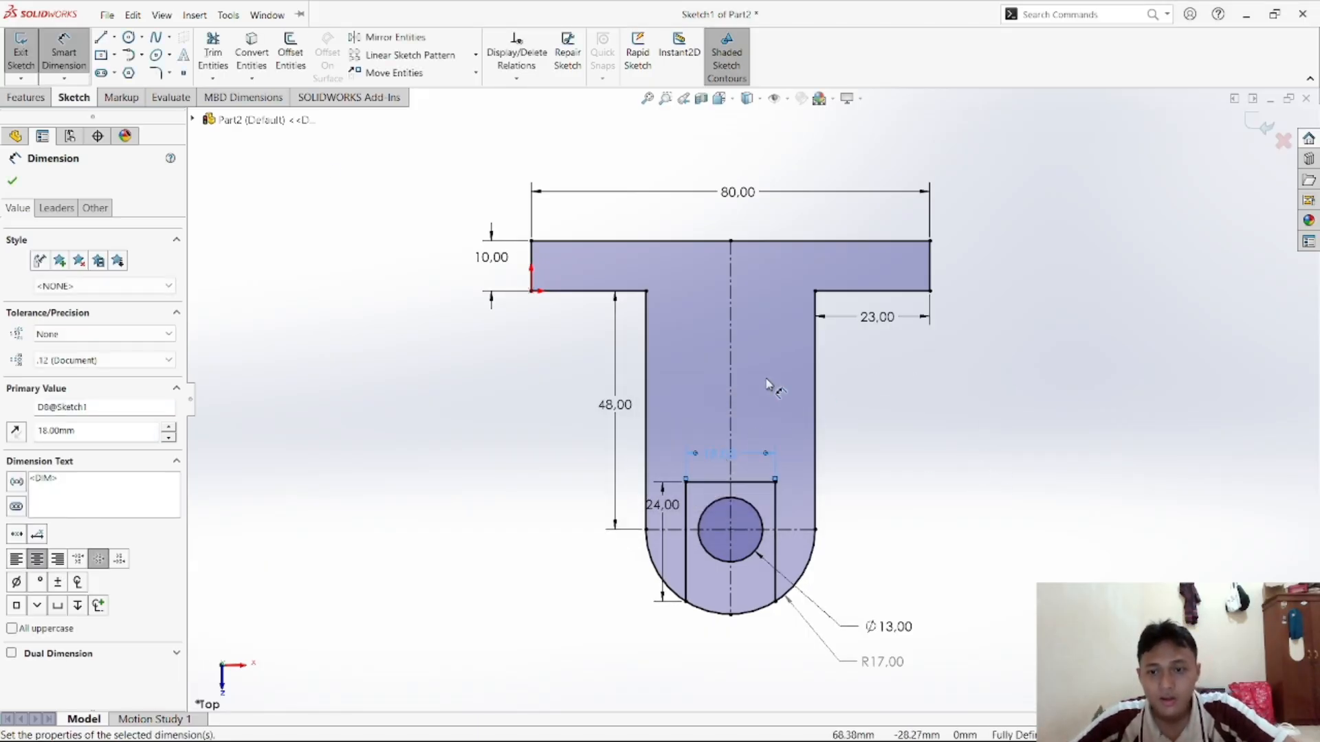
left_click(929, 468)
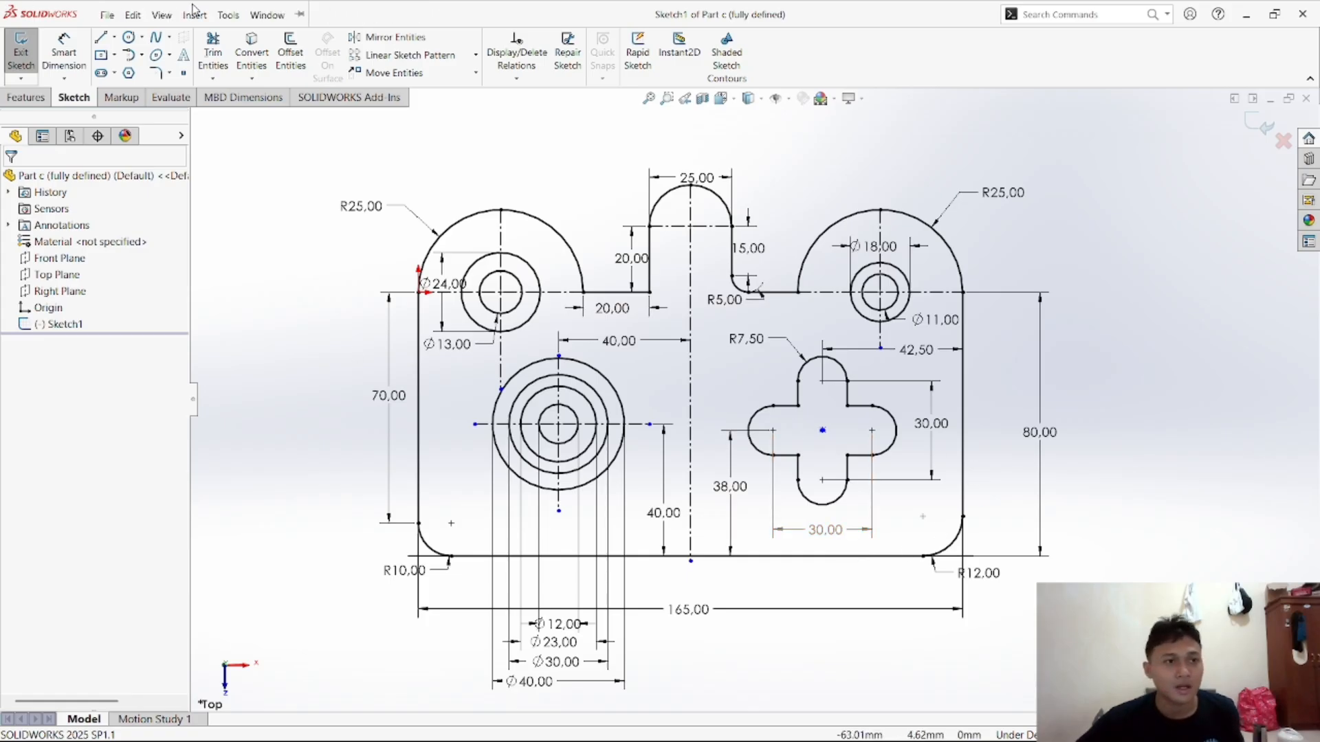
Create a new part document and start a sketch on its Top Plane
left_click(105, 17)
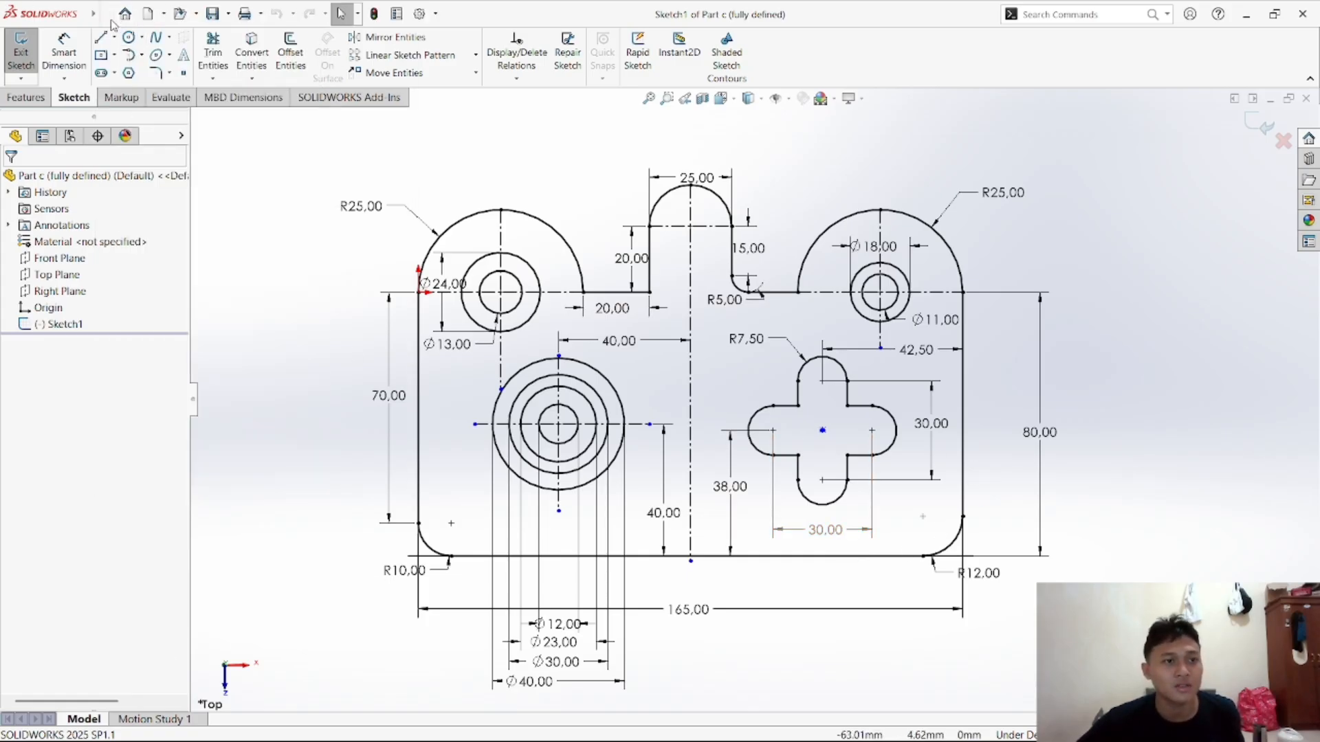
left_click(150, 17)
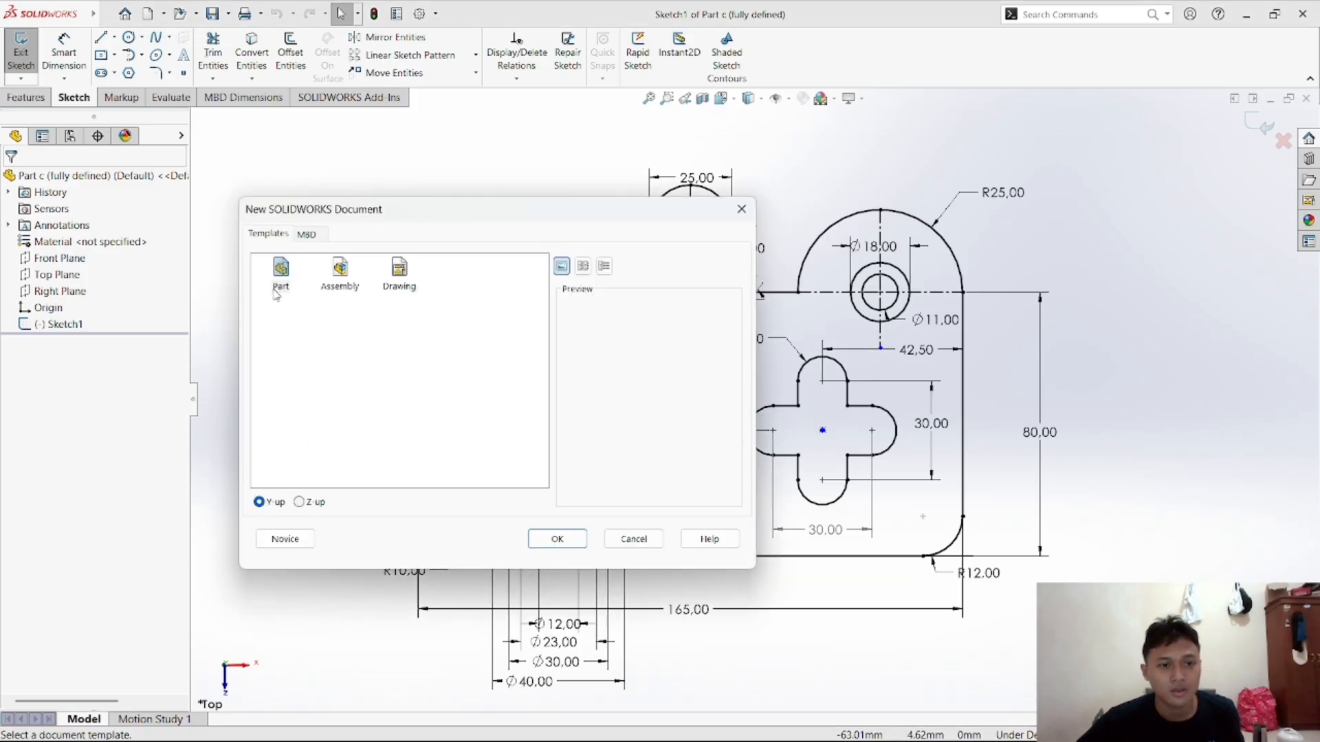
left_click(541, 543)
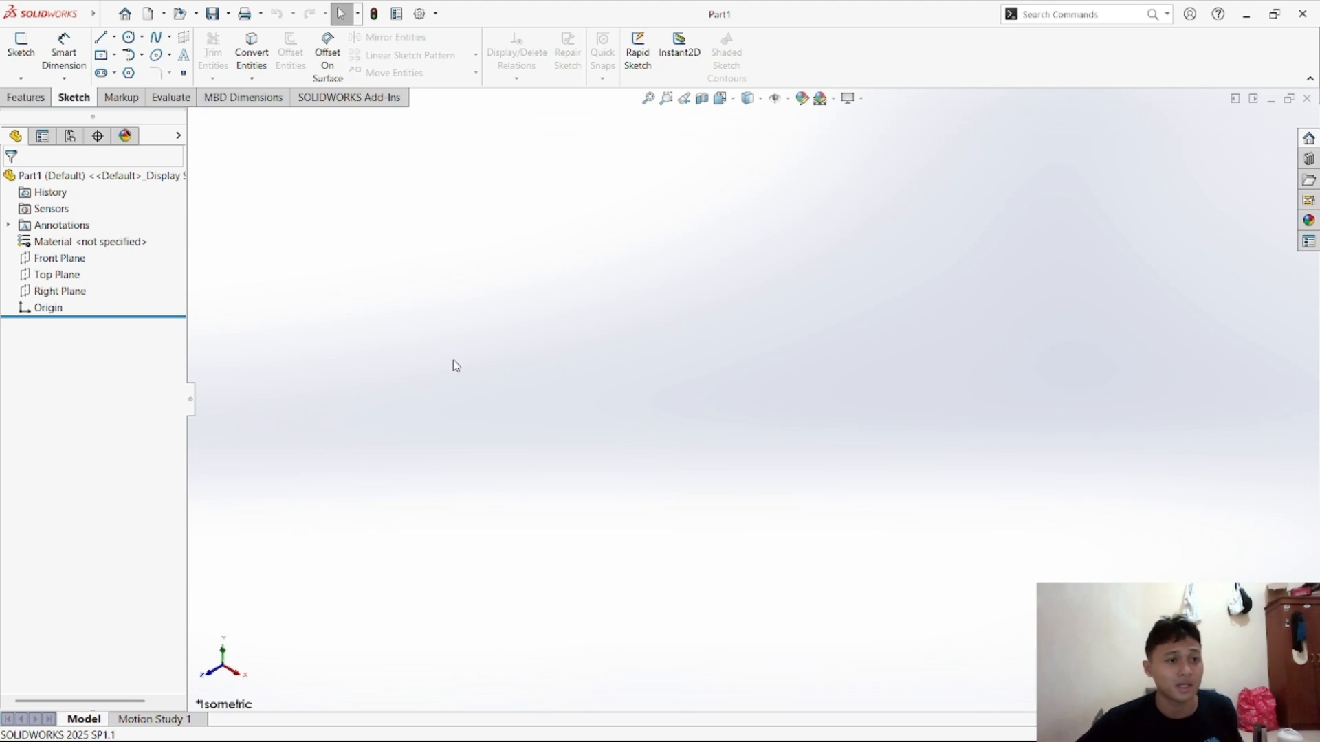
left_click(54, 276)
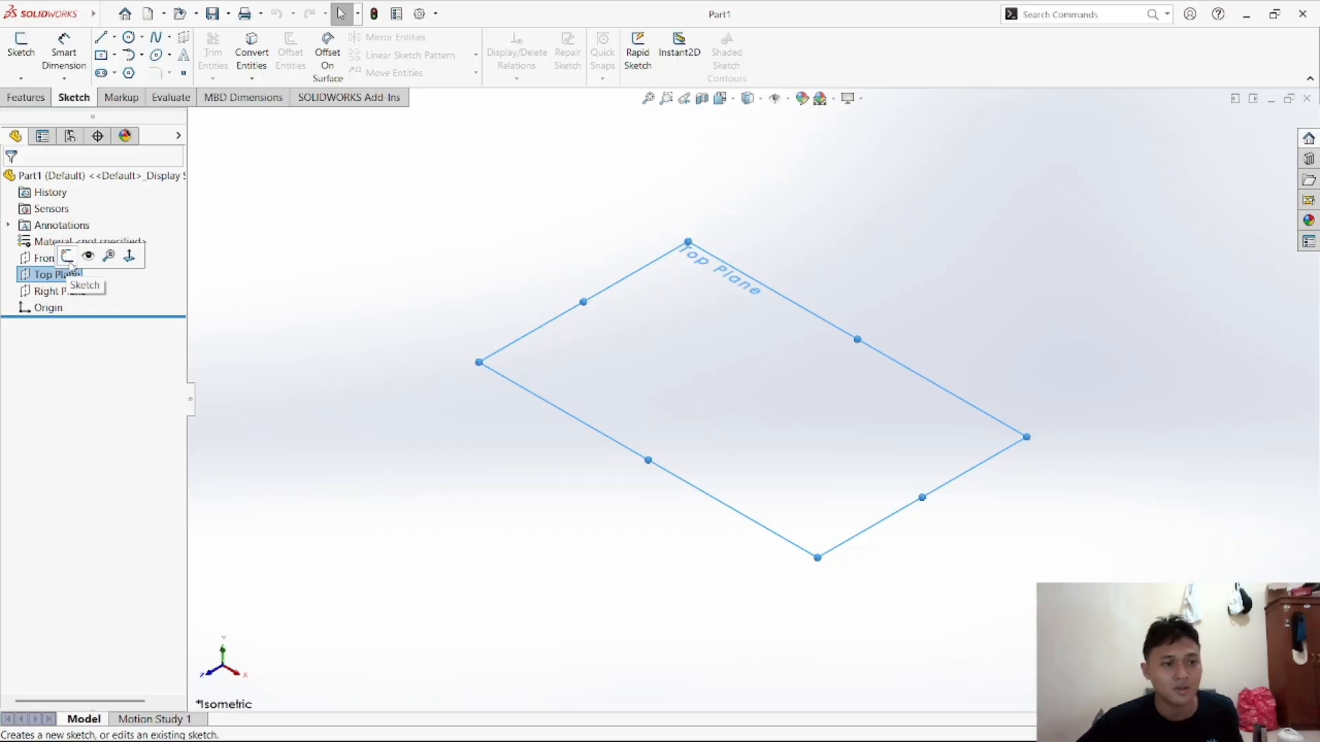
left_click(67, 257)
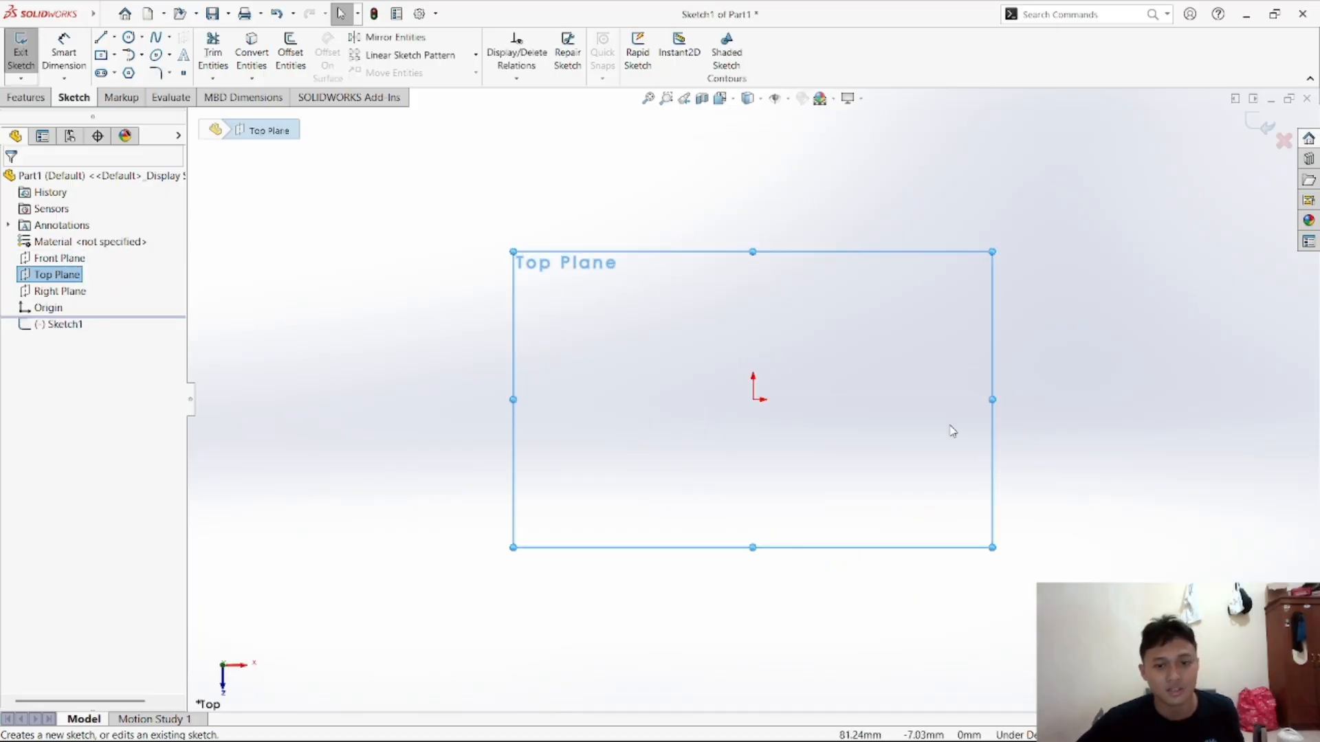
Draw a corner rectangle from the origin down to the lower right, about 150 mm wide and 70 mm high
scroll(840, 415, "down", 2)
scroll(904, 421, "up", 1)
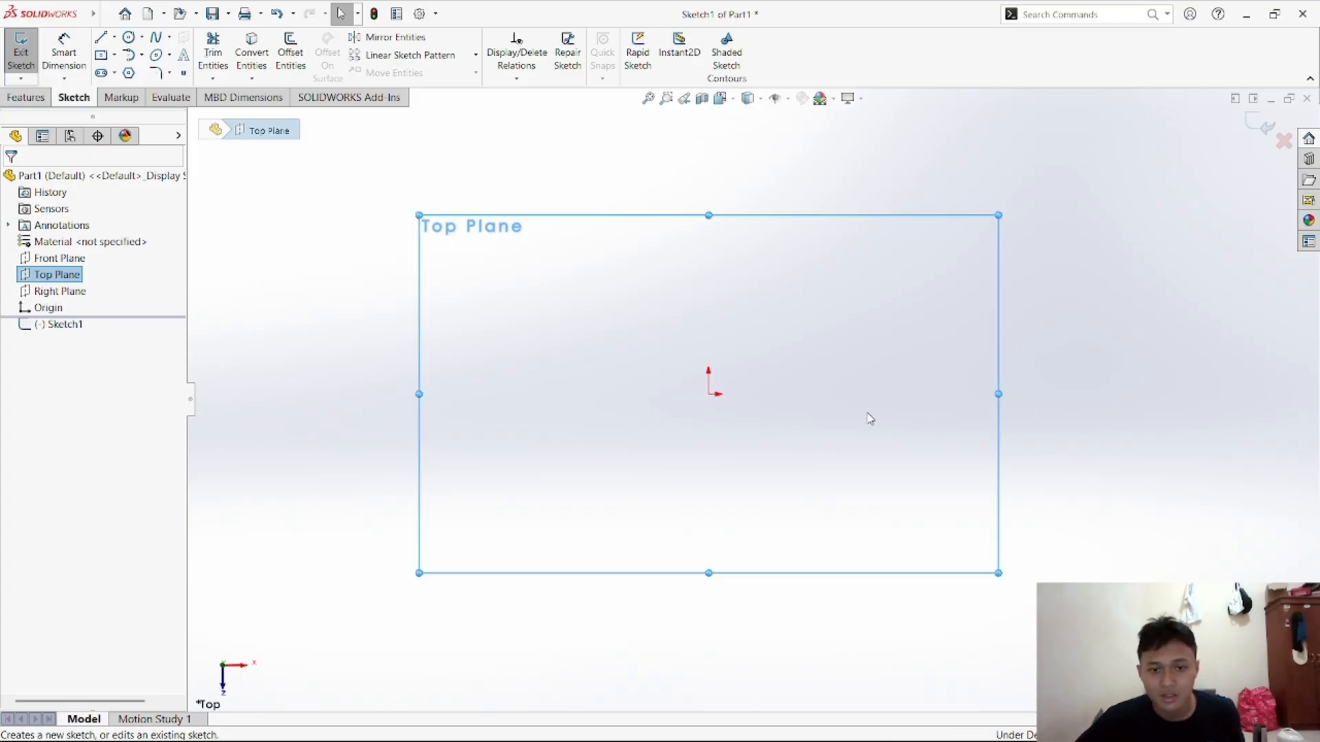
scroll(869, 419, "down", 2)
scroll(881, 436, "up", 1)
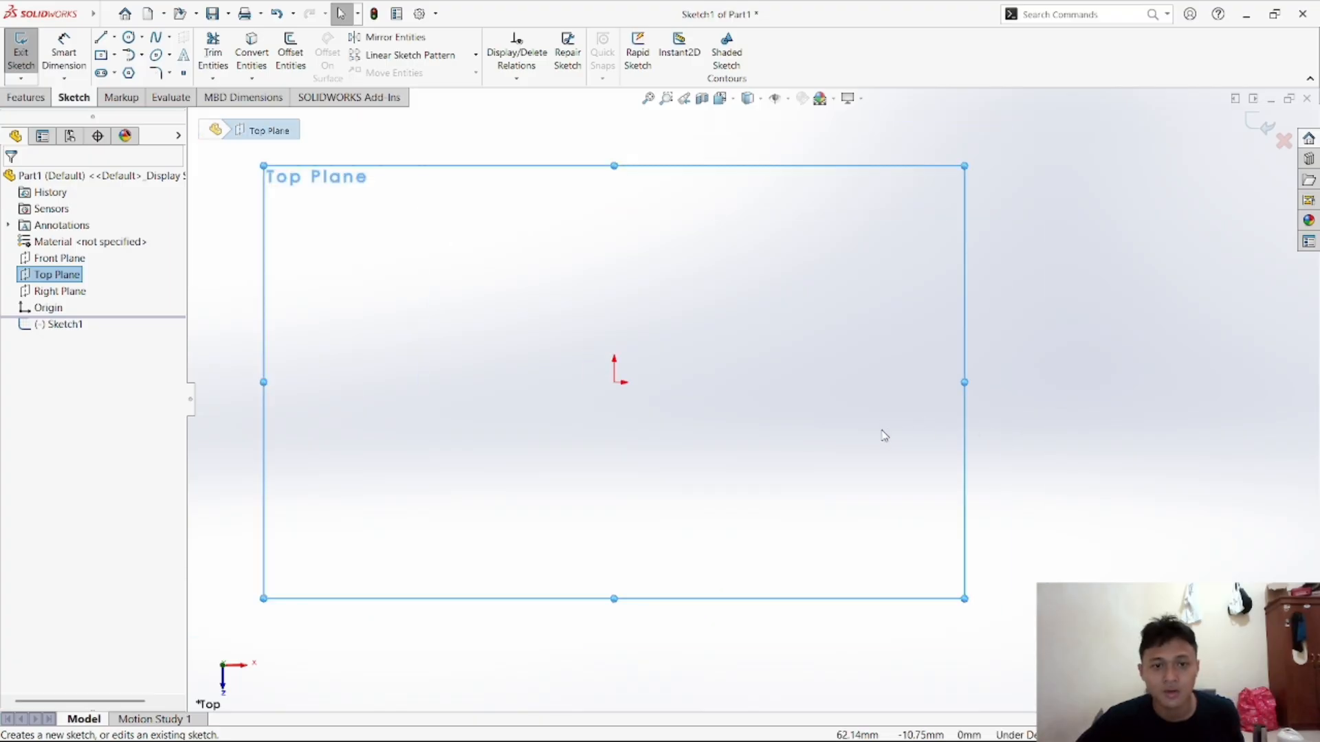
left_click(114, 57)
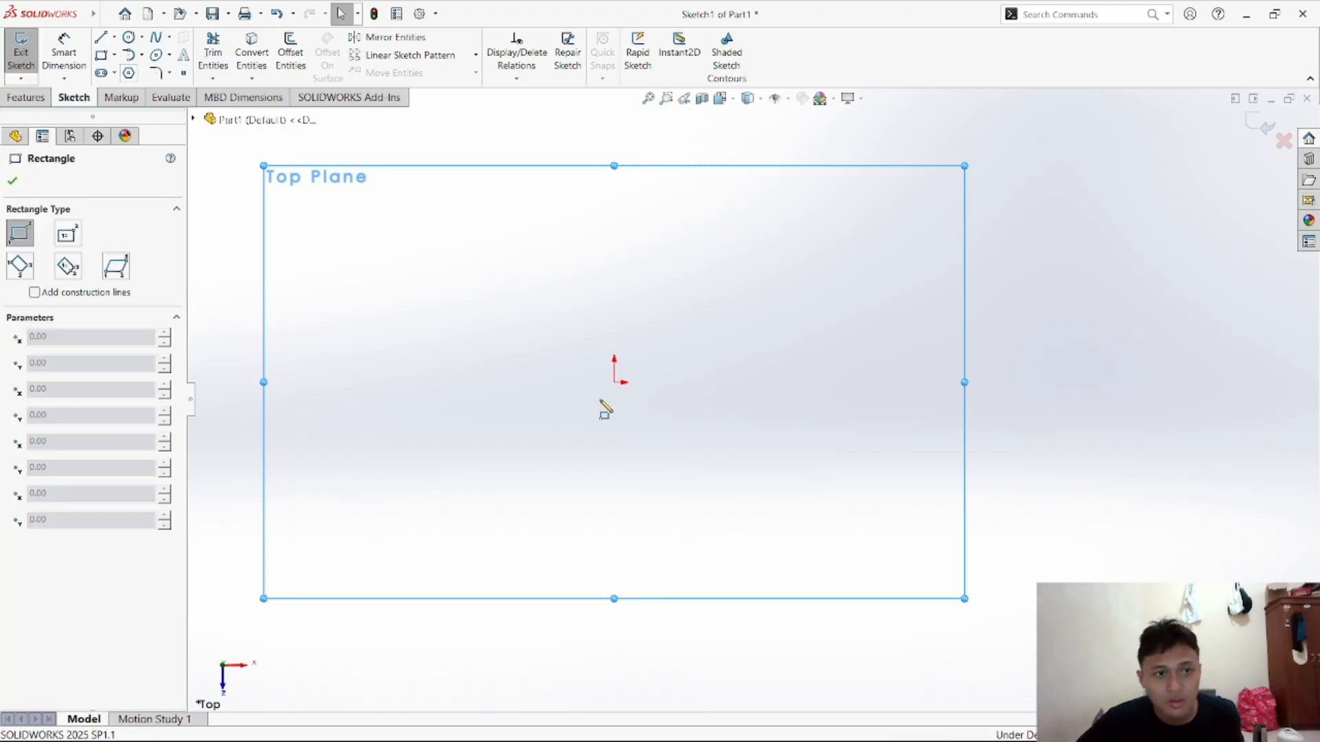
left_click(616, 383)
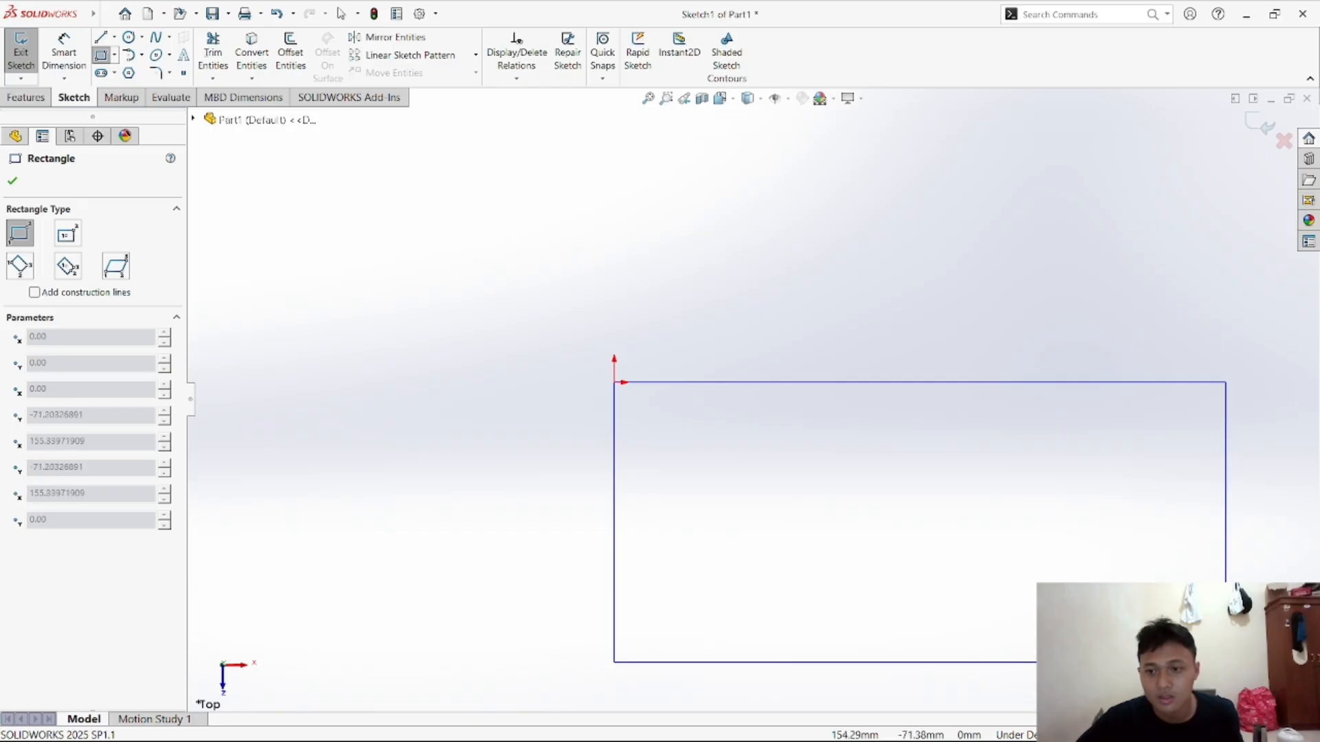
left_click(1205, 657)
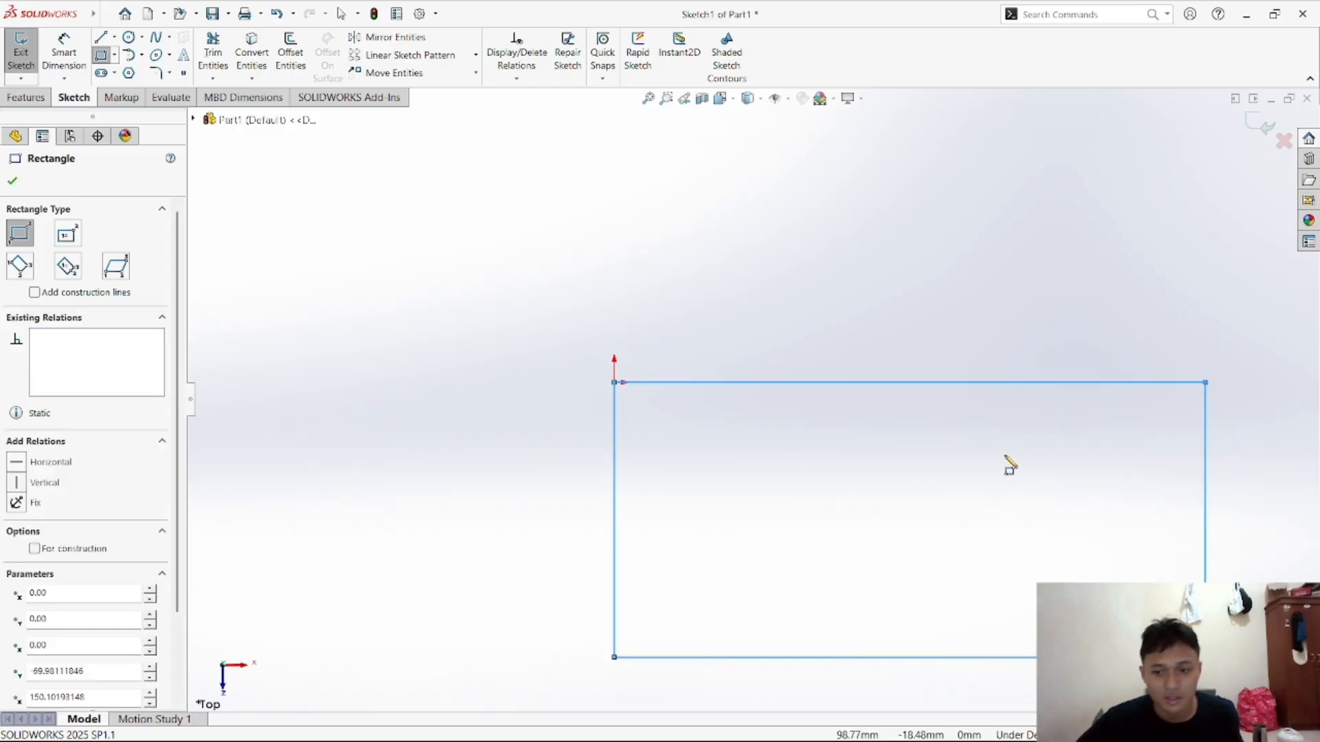
Dimension the rectangle's lower edge and set its length to 165 mm
key("f")
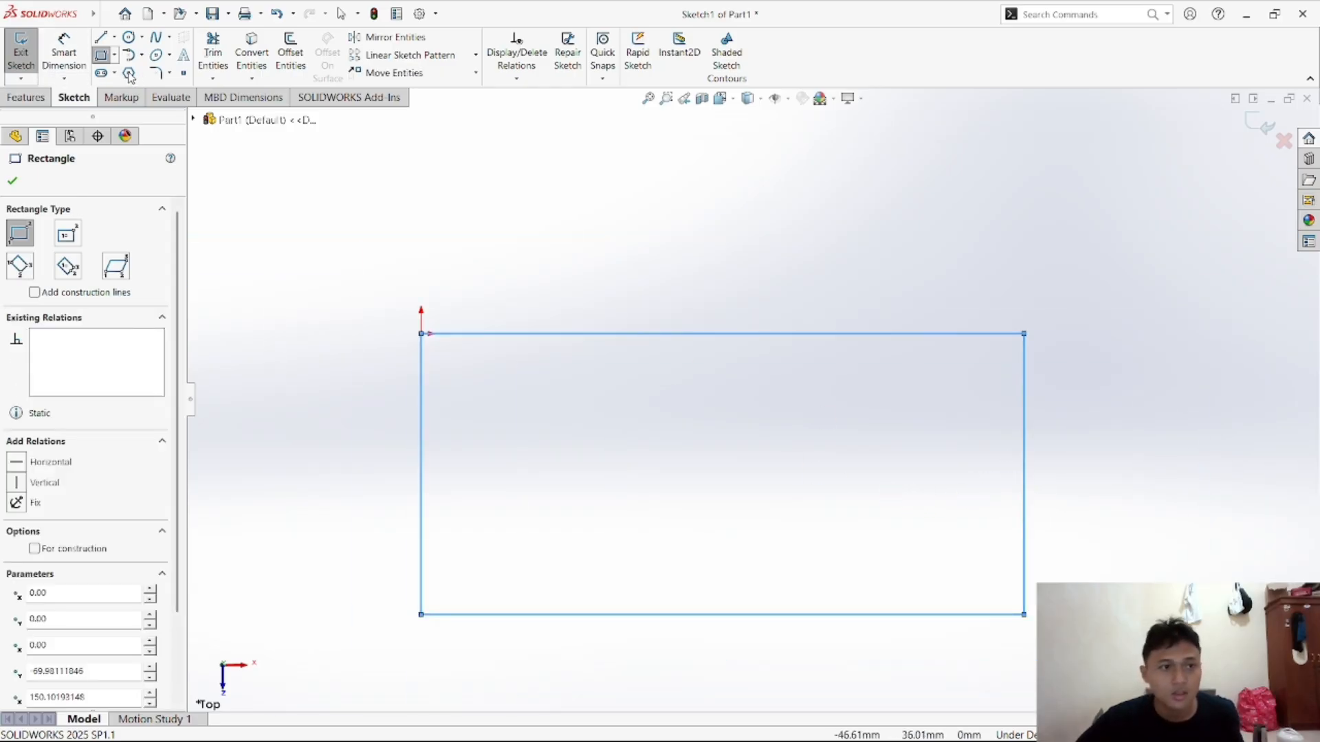
left_click(64, 49)
left_click(749, 616)
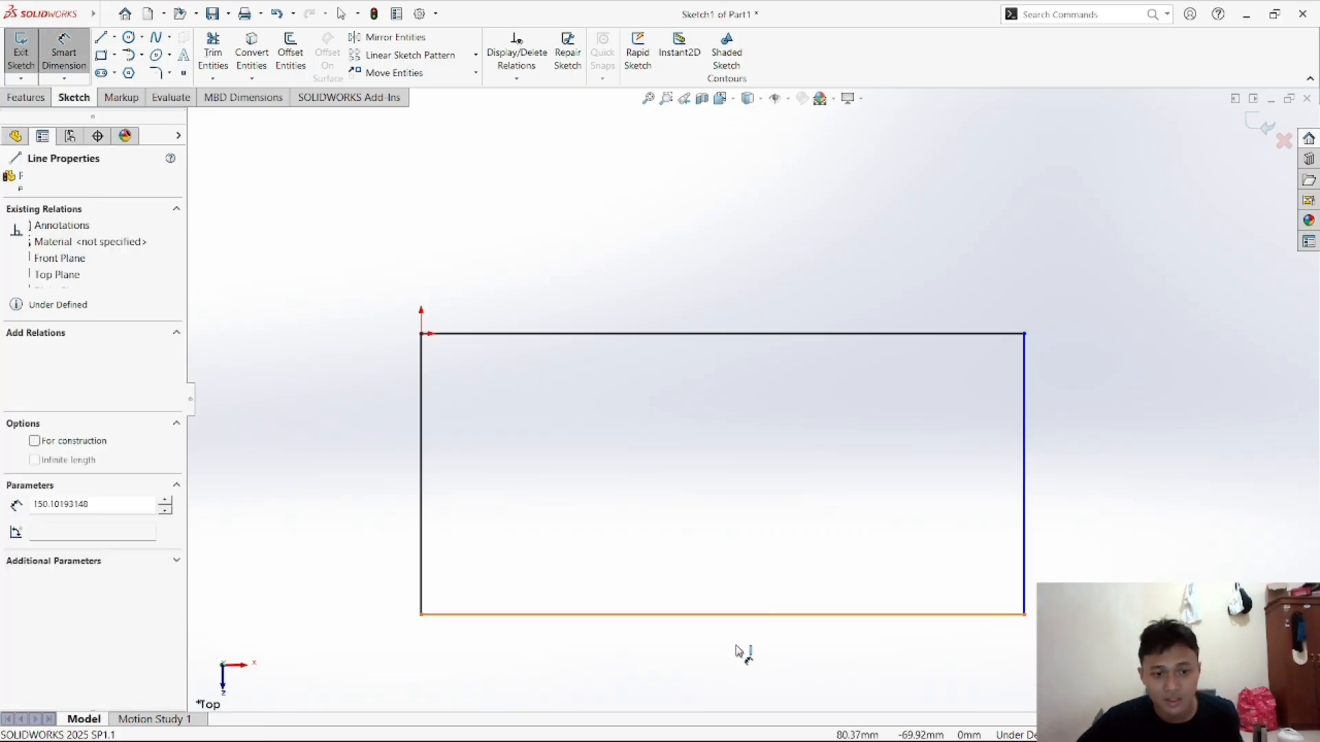
left_click(712, 660)
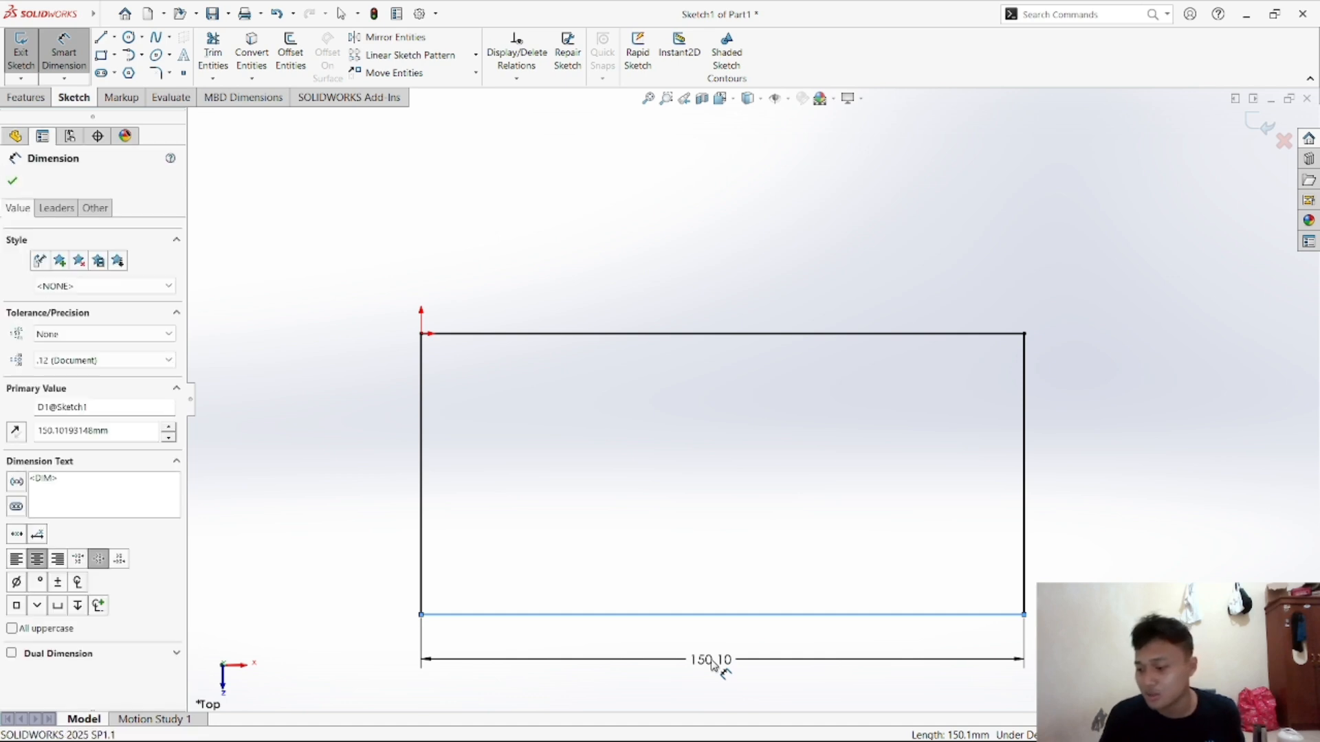
type("1")
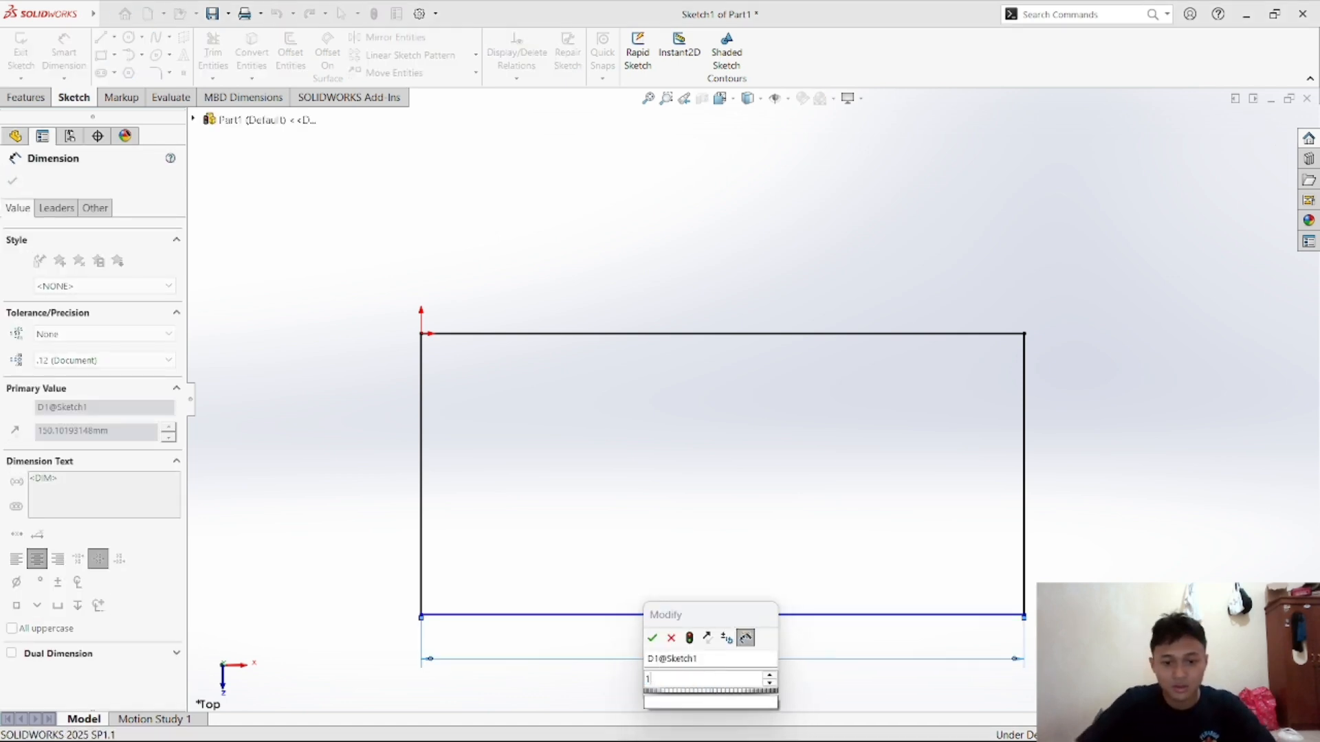
type("65")
key("Return")
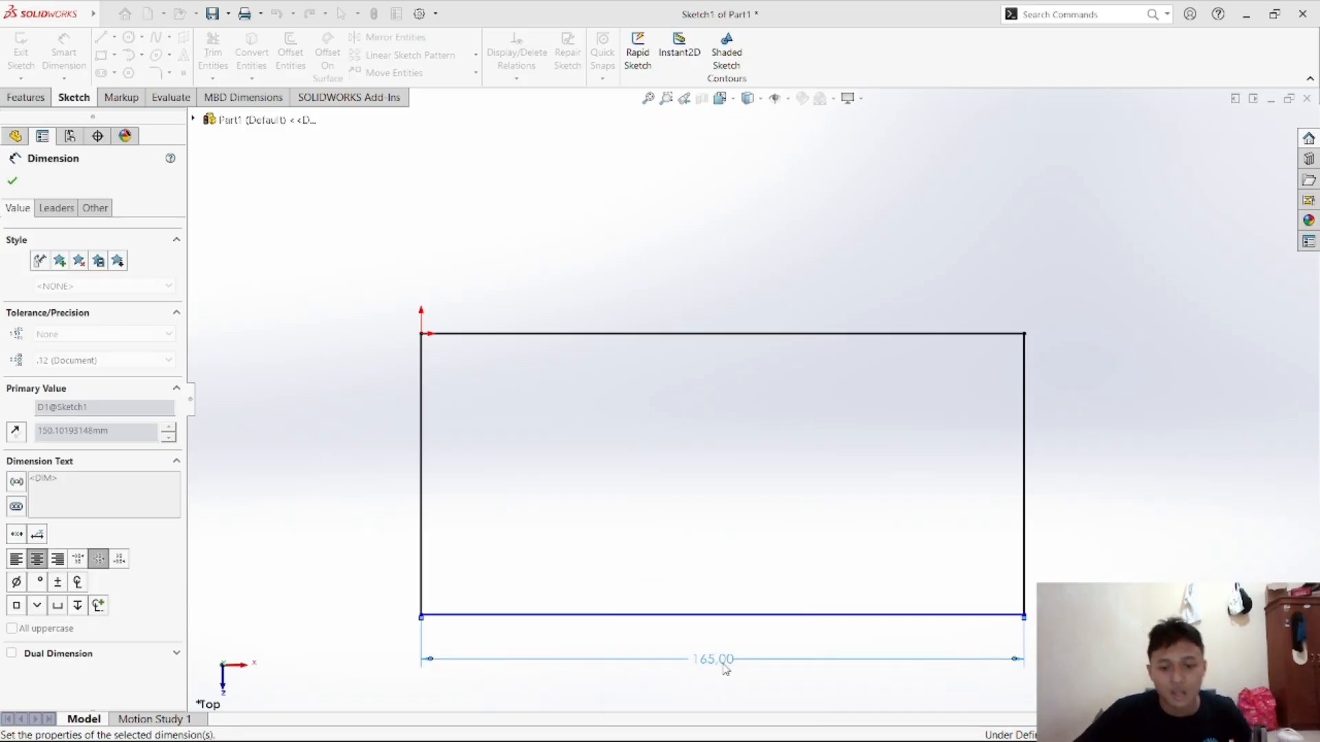
Dimension the rectangle's right-hand edge and set its height to 80 mm
left_click(1025, 440)
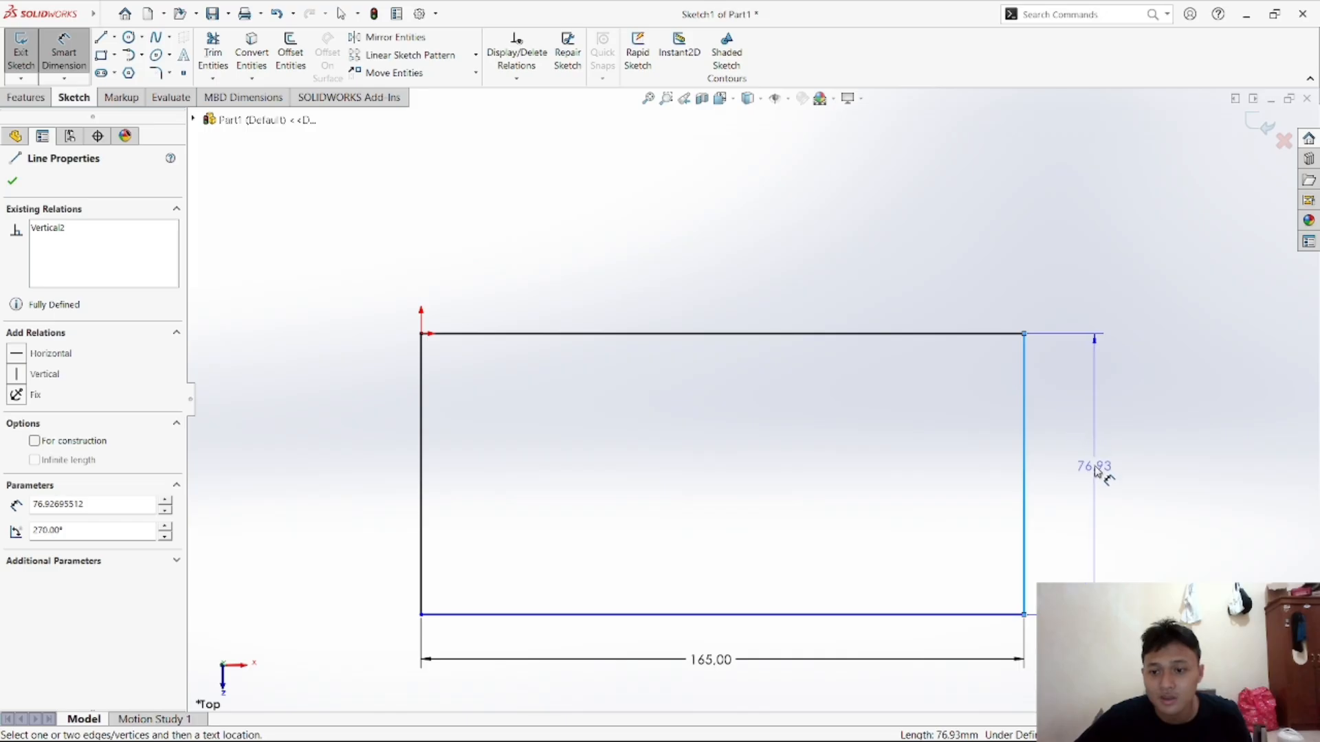
left_click(1099, 475)
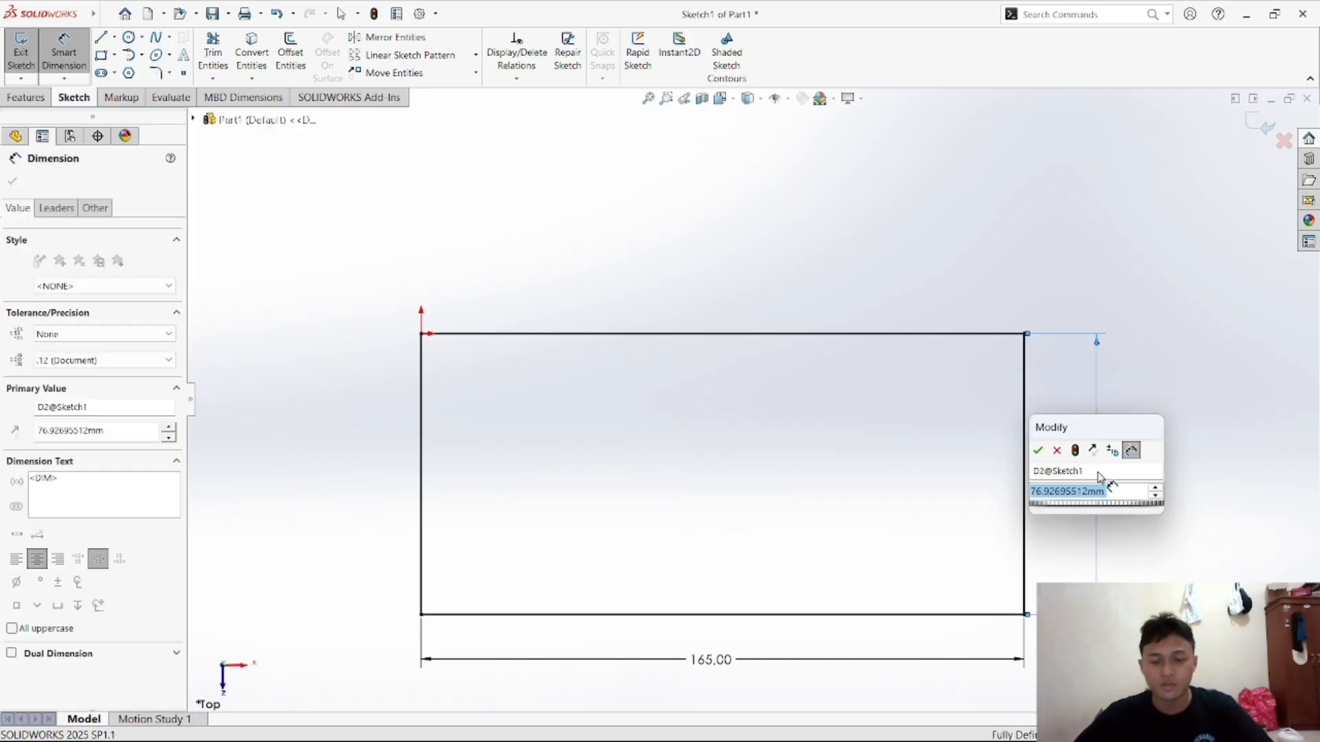
type("80")
key("Return")
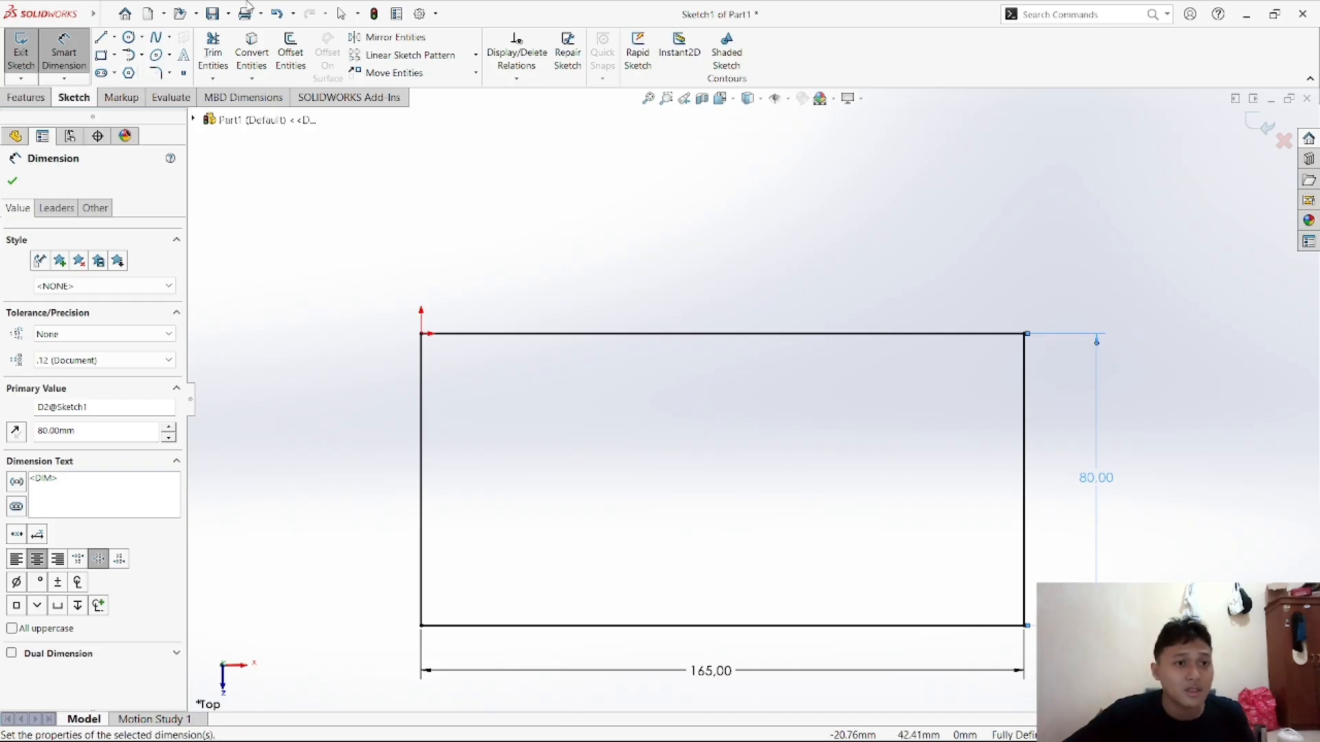
Draw two vertically aligned circles in the rectangle's right half, with radii of about 6.8 mm for the upper and 7 mm for the lower
left_click(141, 38)
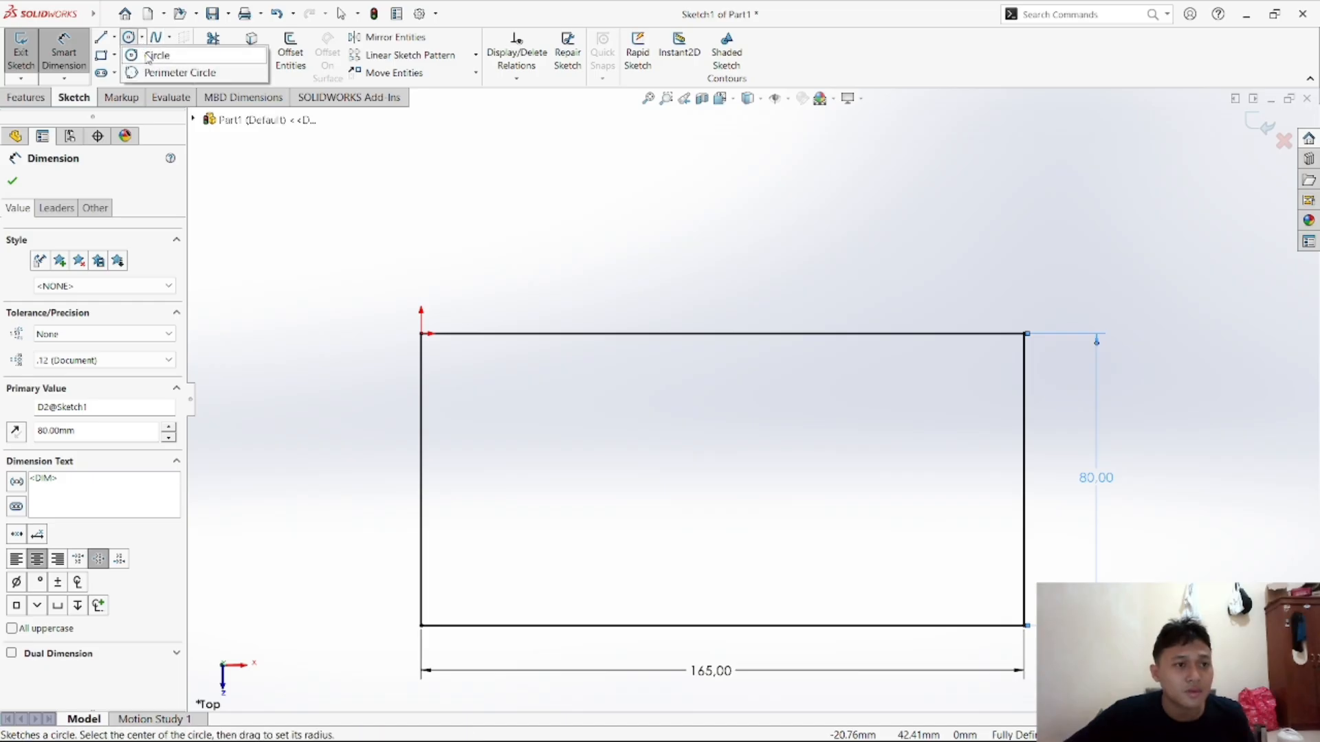
left_click(148, 56)
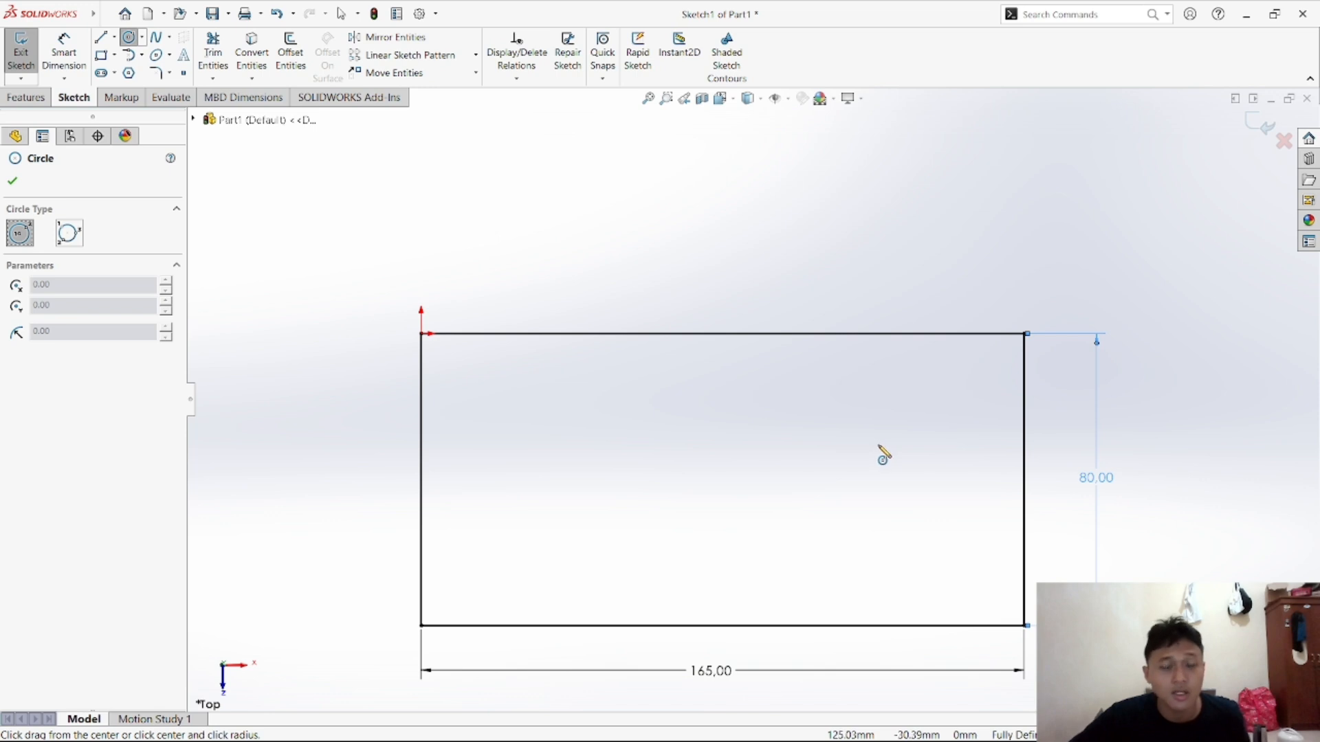
left_click(860, 413)
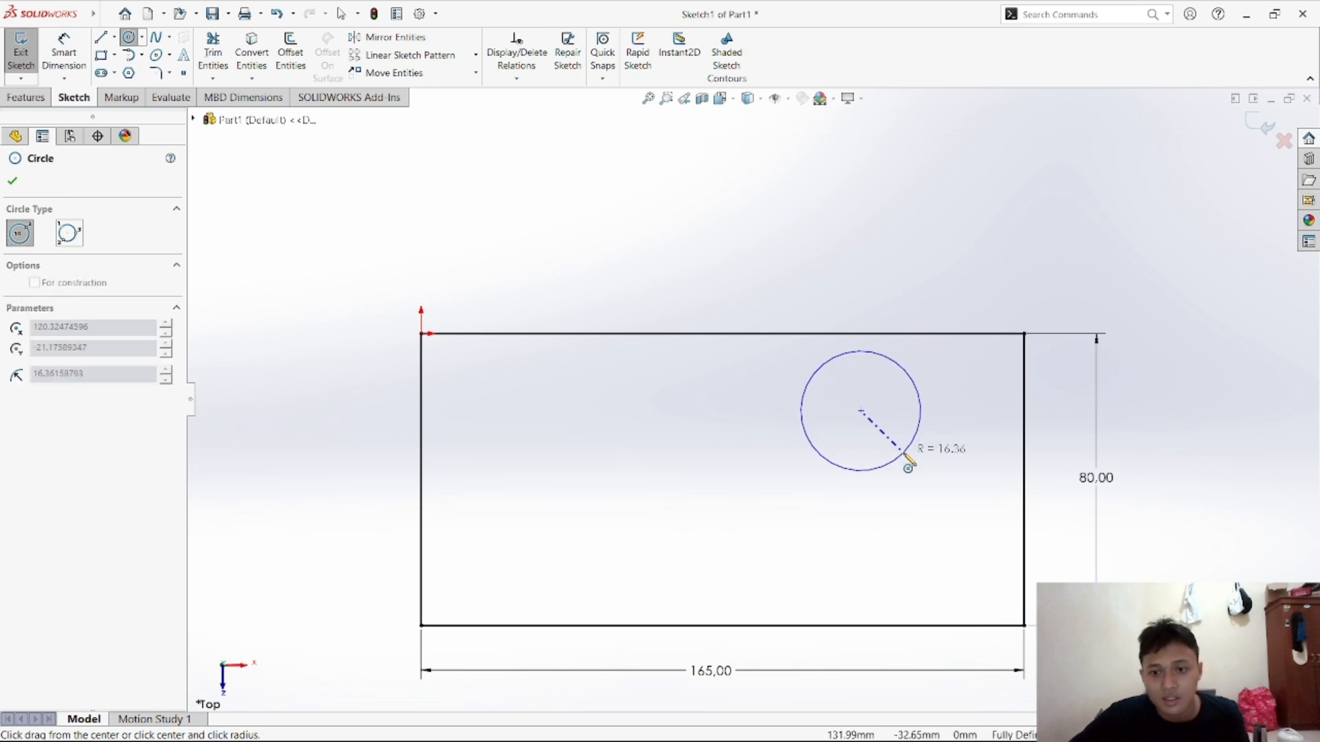
left_click(879, 438)
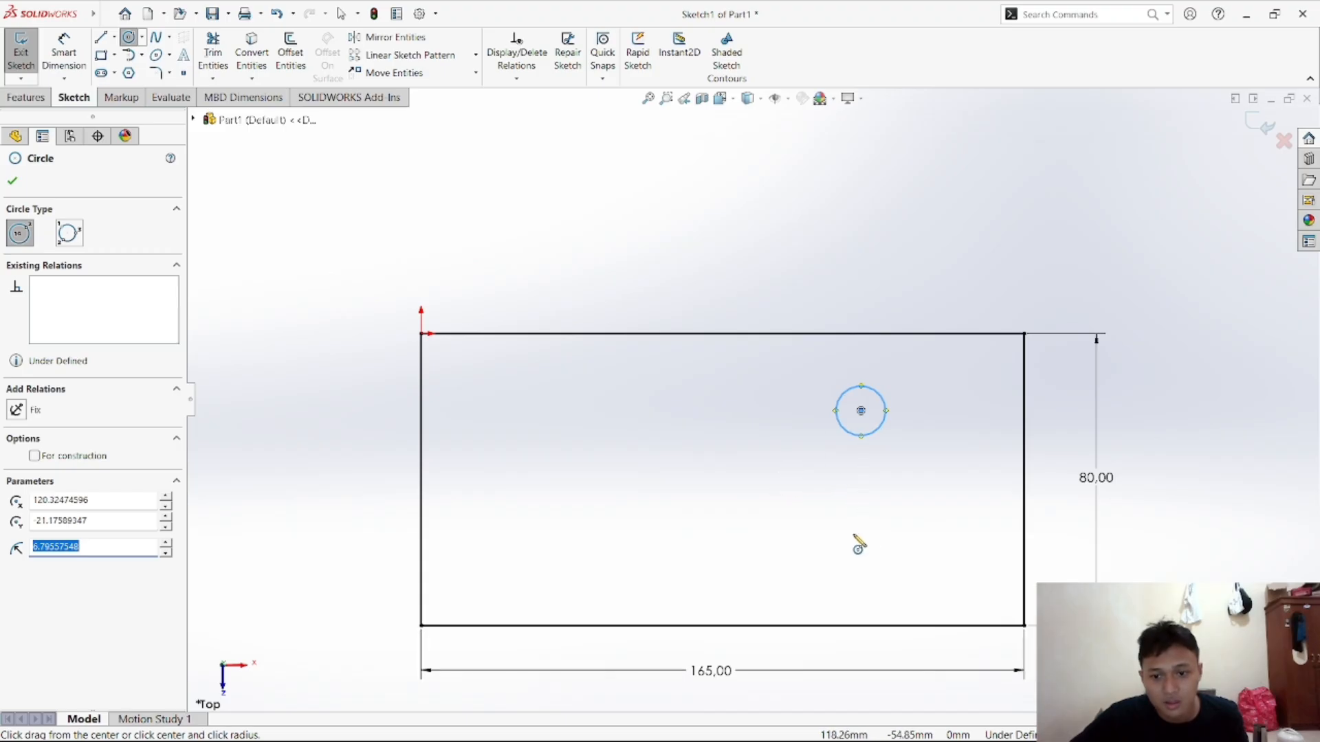
left_click(860, 525)
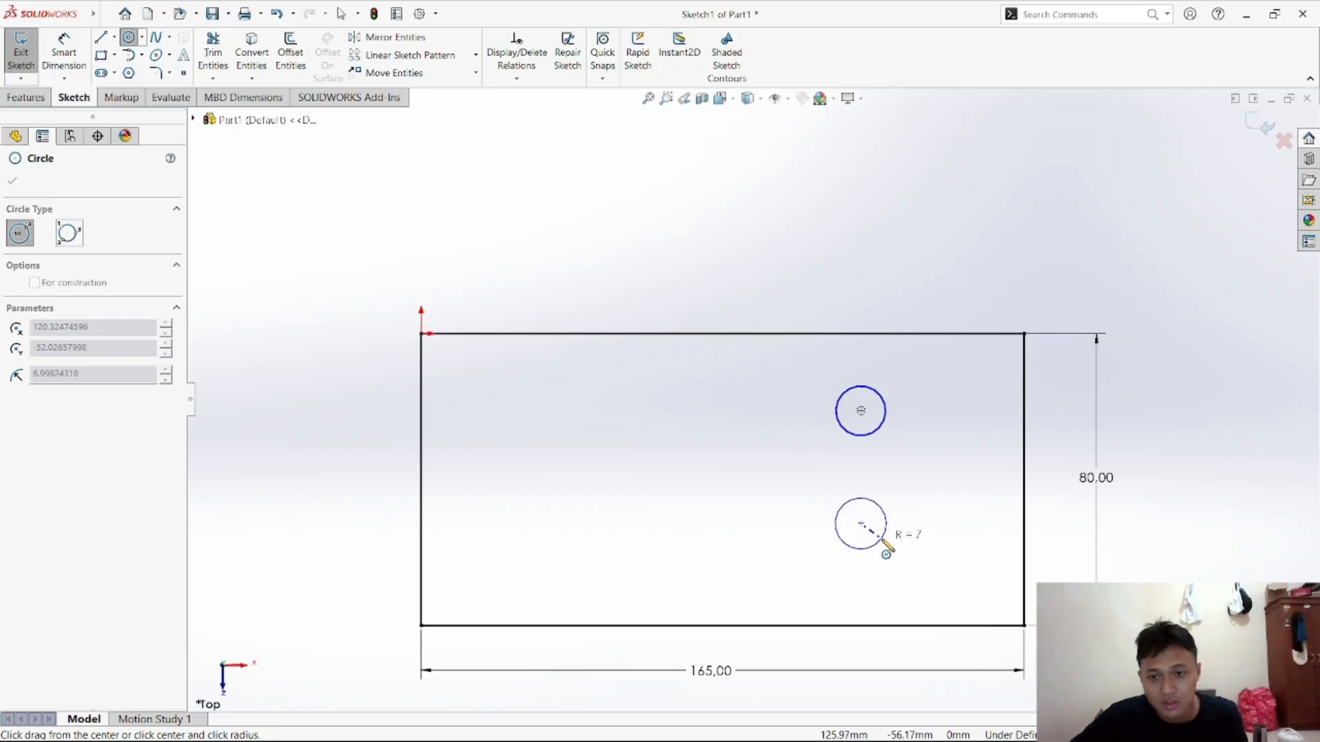
left_click(880, 544)
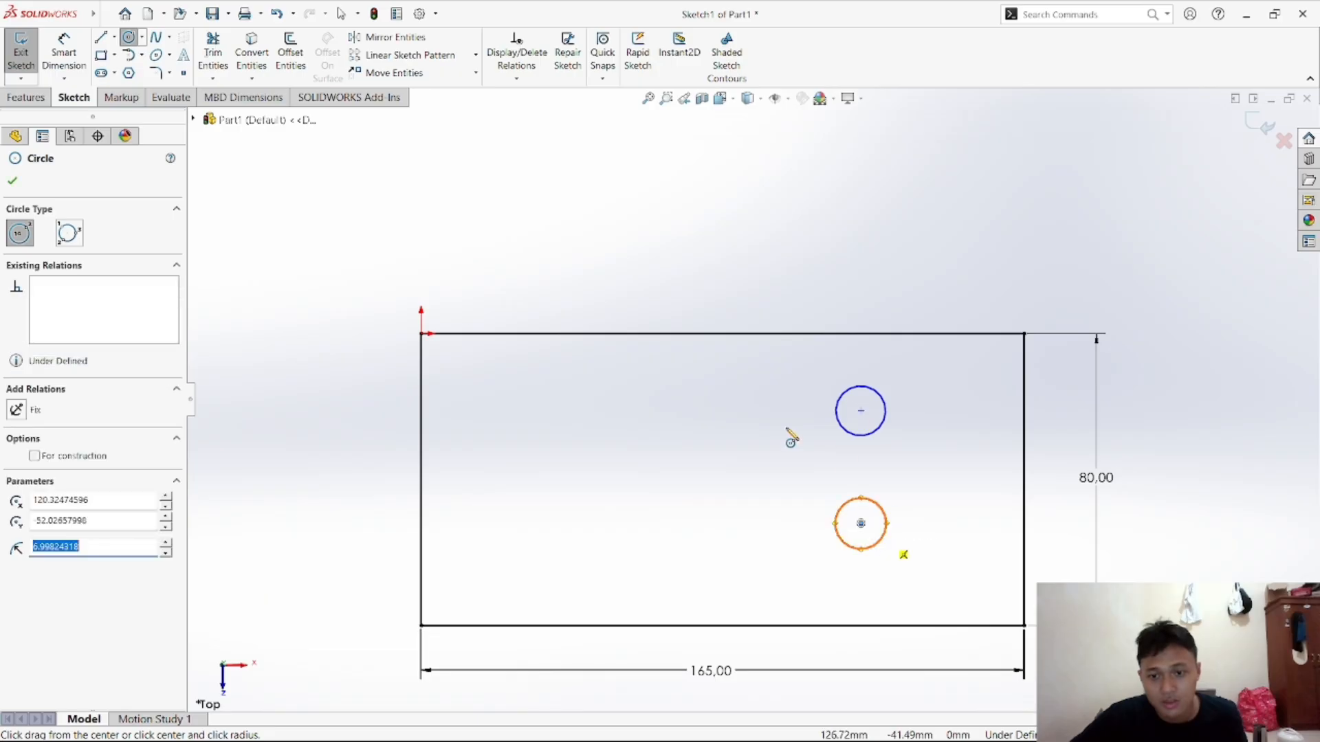
left_click(101, 37)
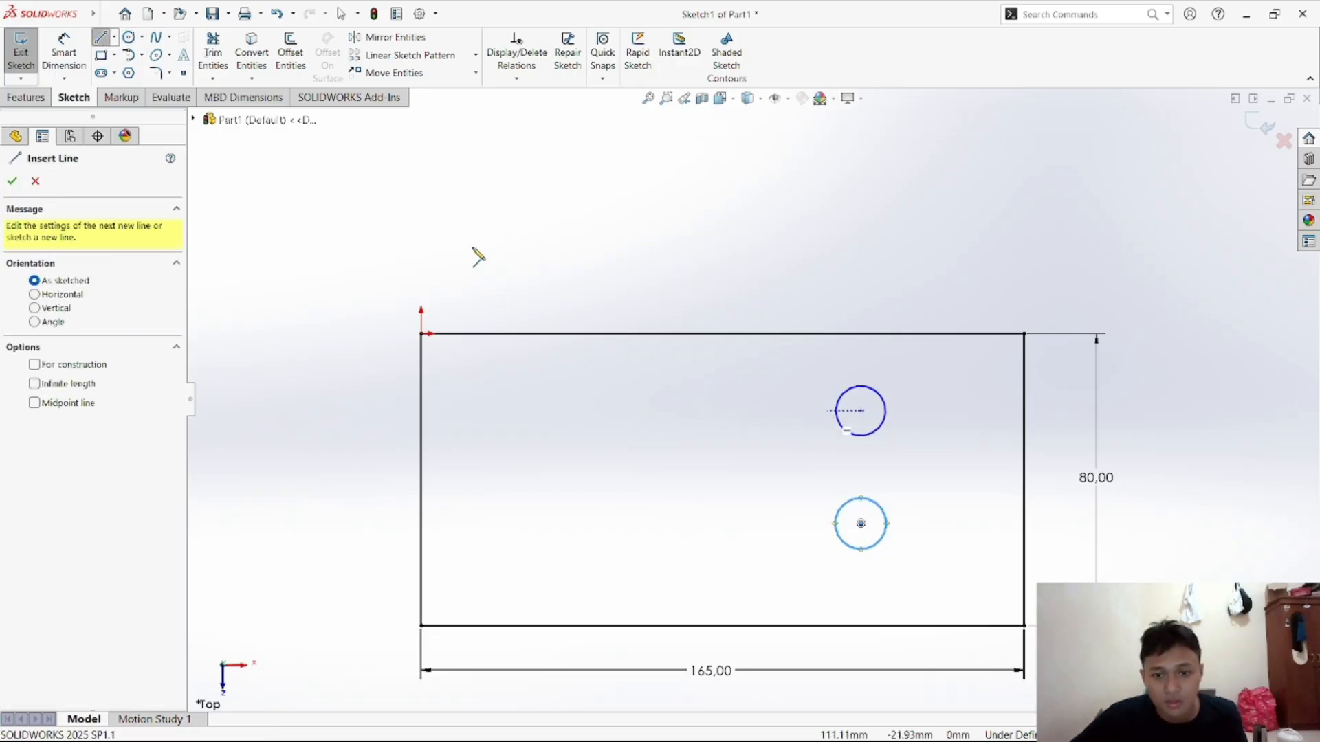
left_click(101, 38)
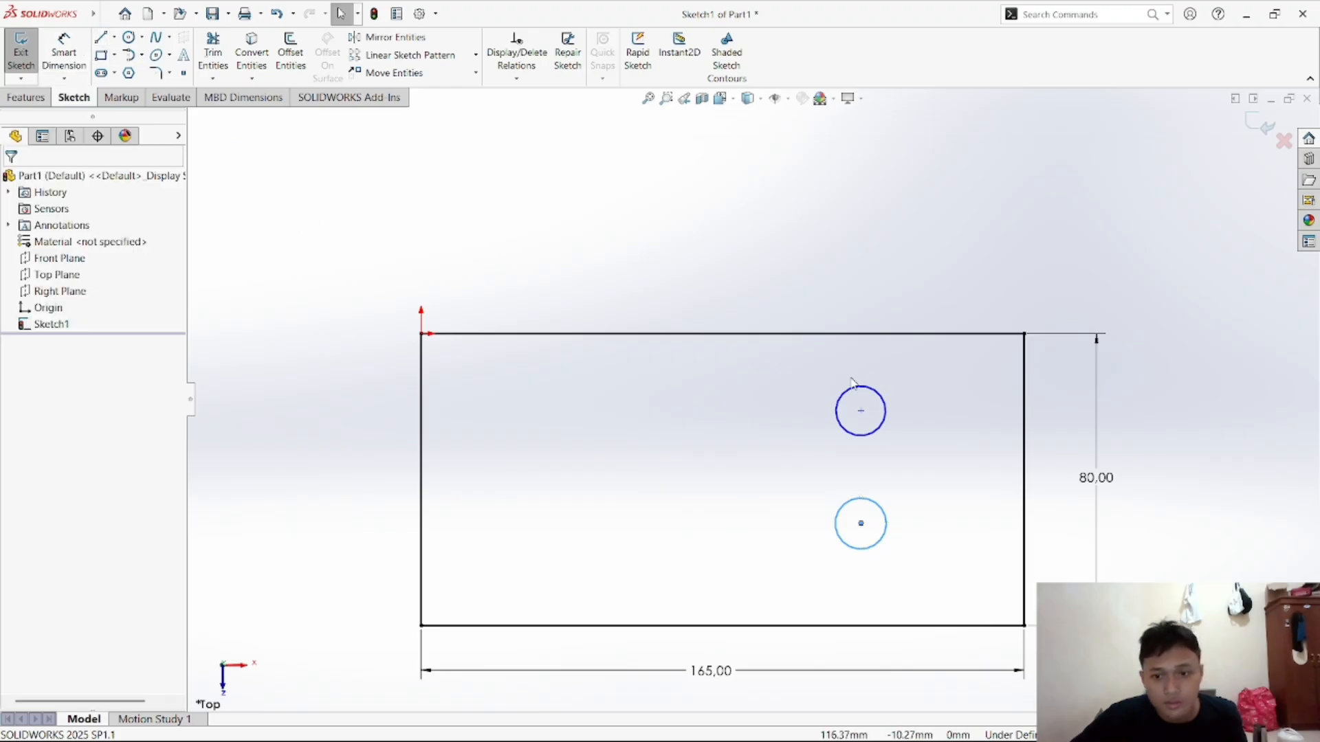
Set the upper circle's radius to 7.5 mm
left_click(883, 405)
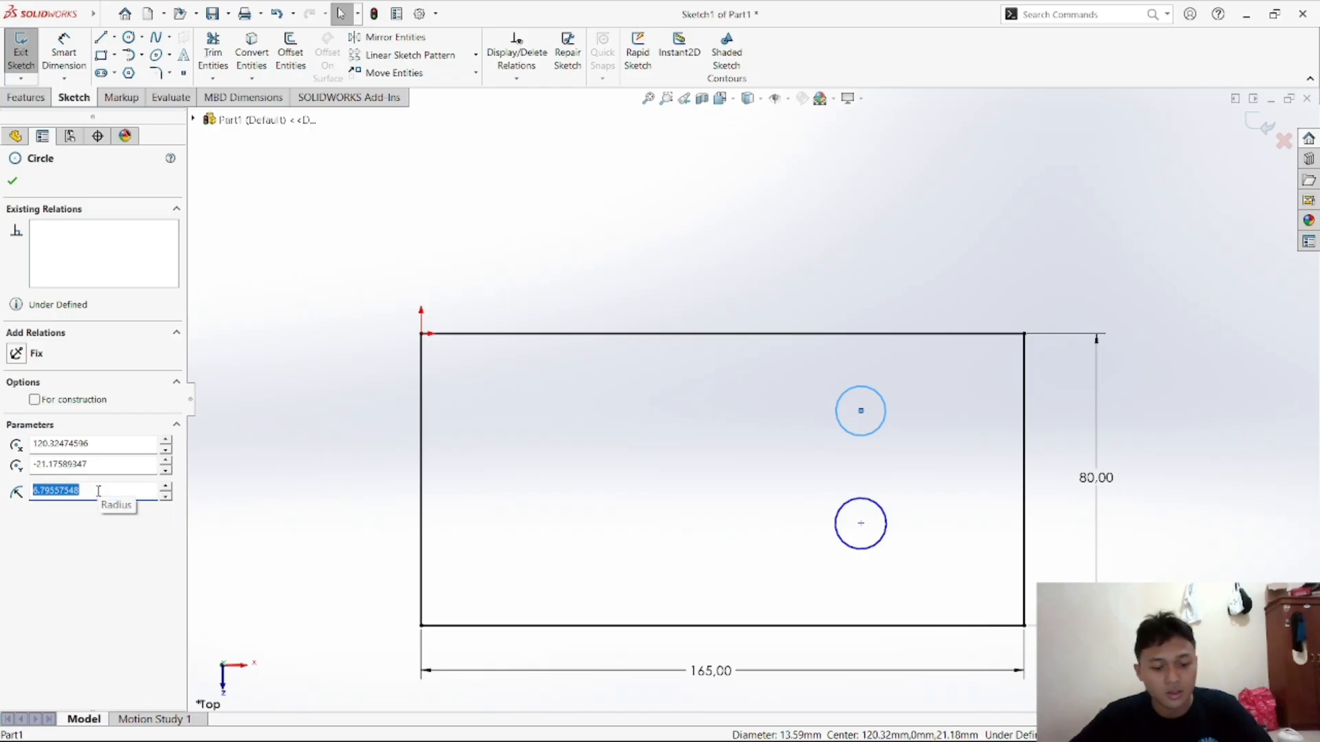
type("7.5")
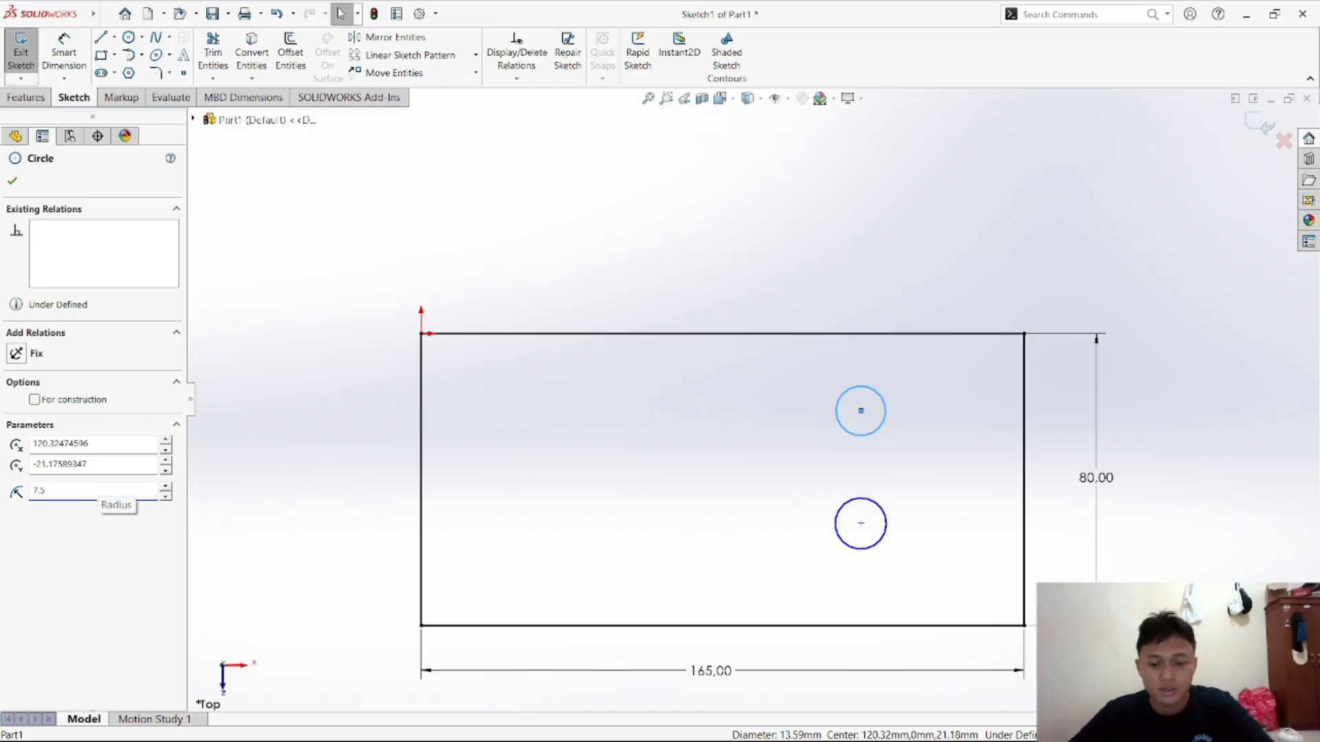
key("Return")
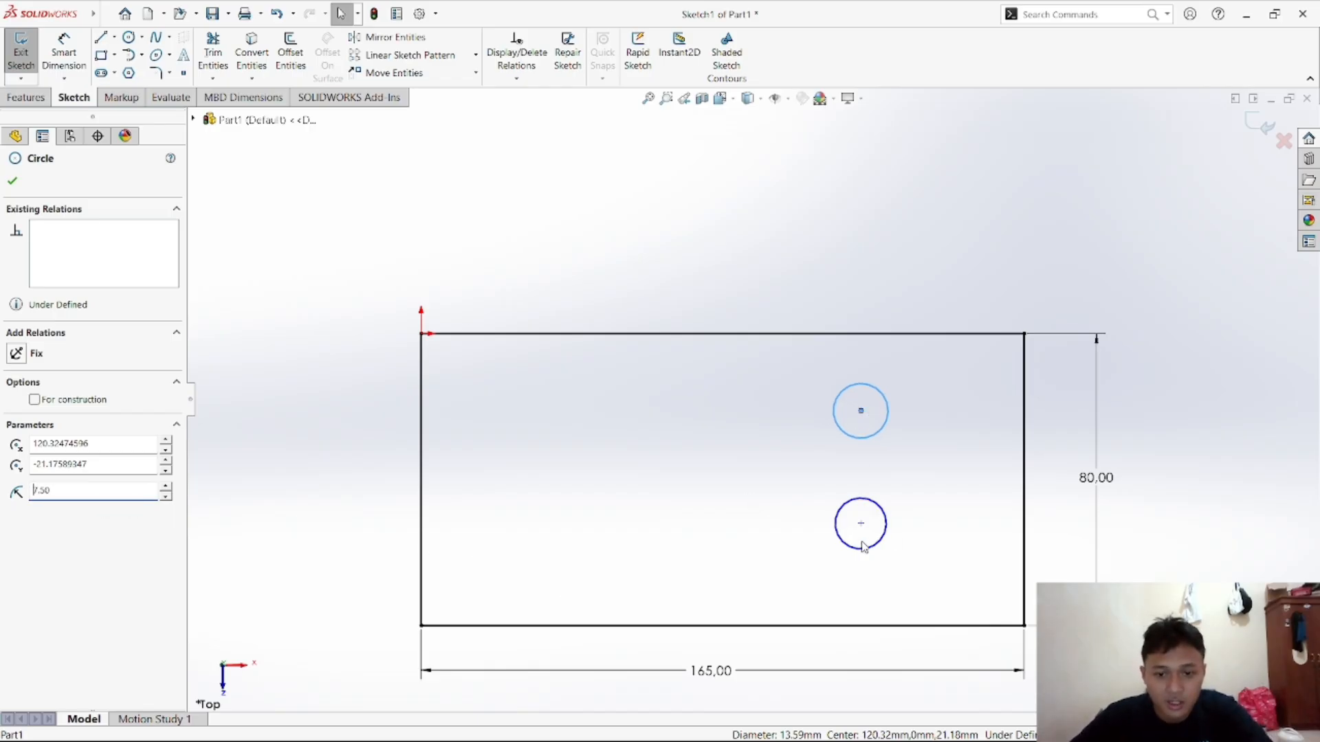
Set the lower circle's radius to 7.5 mm
left_click(887, 530)
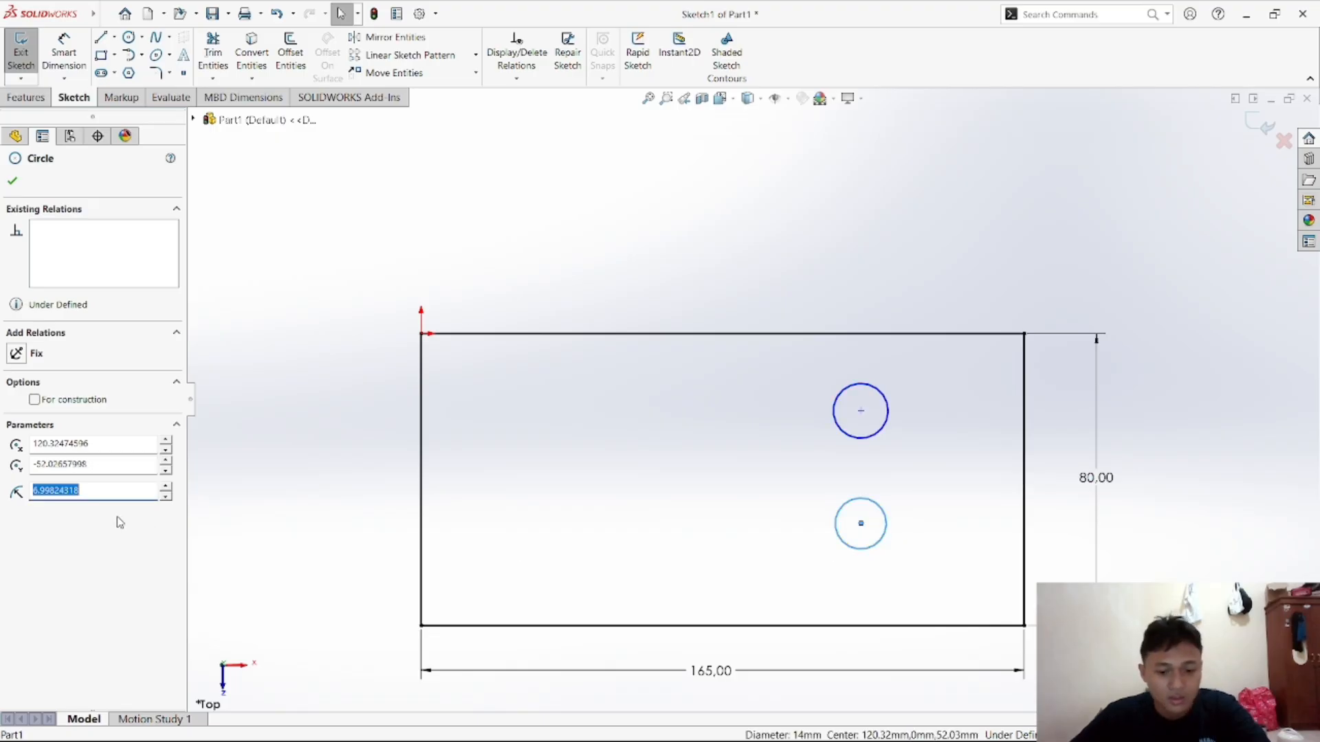
type("7.5")
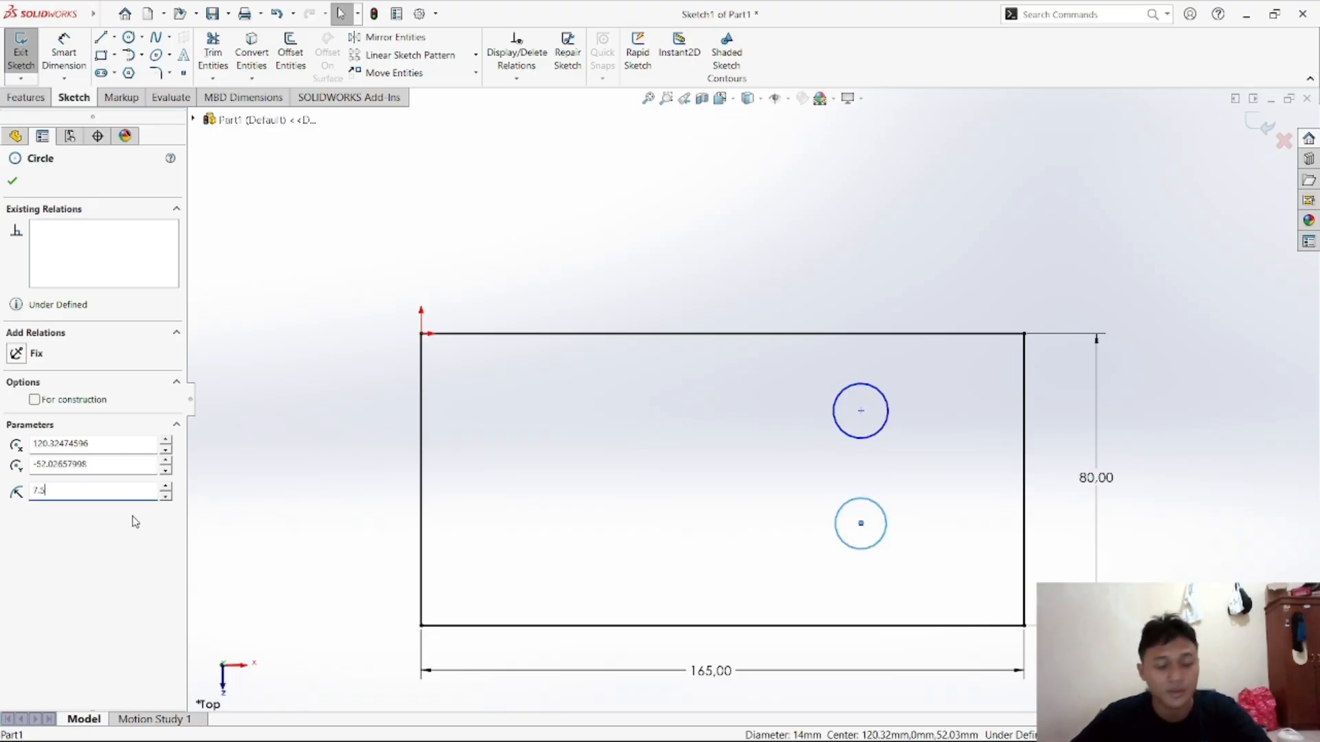
key("Return")
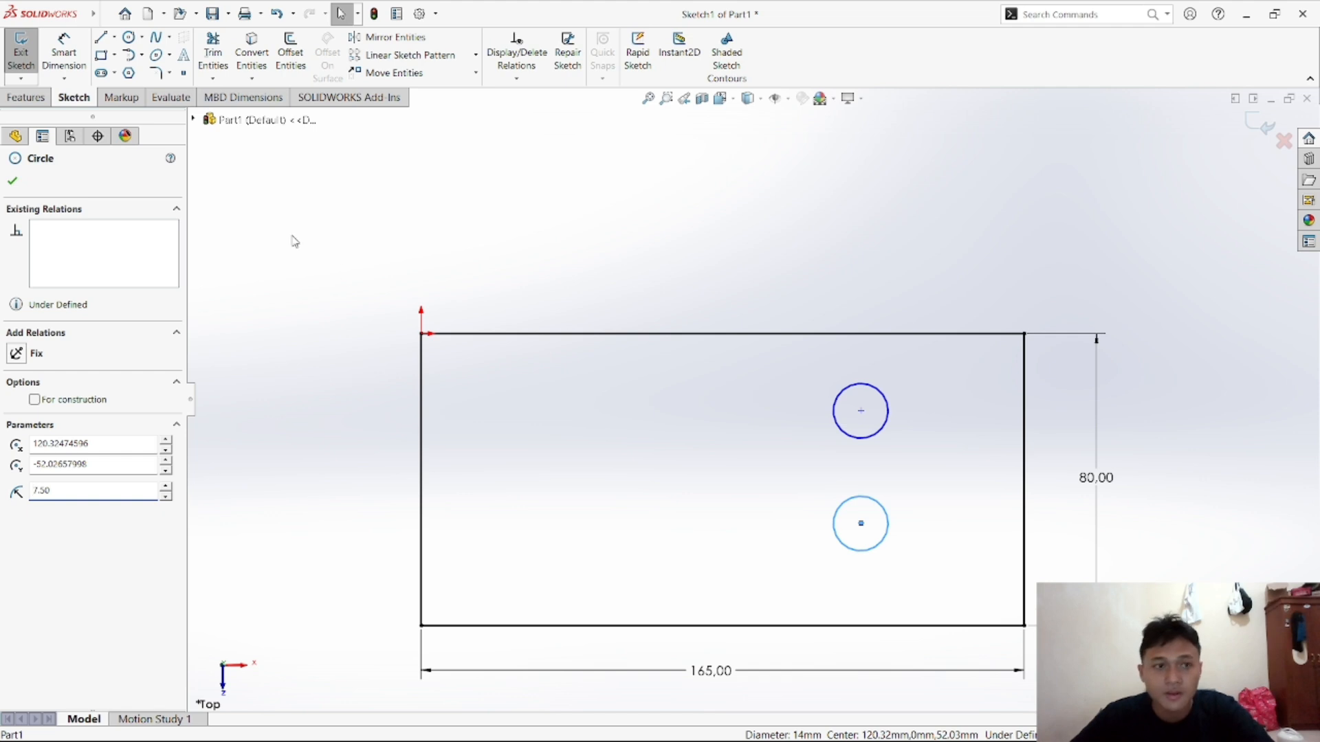
left_click(108, 43)
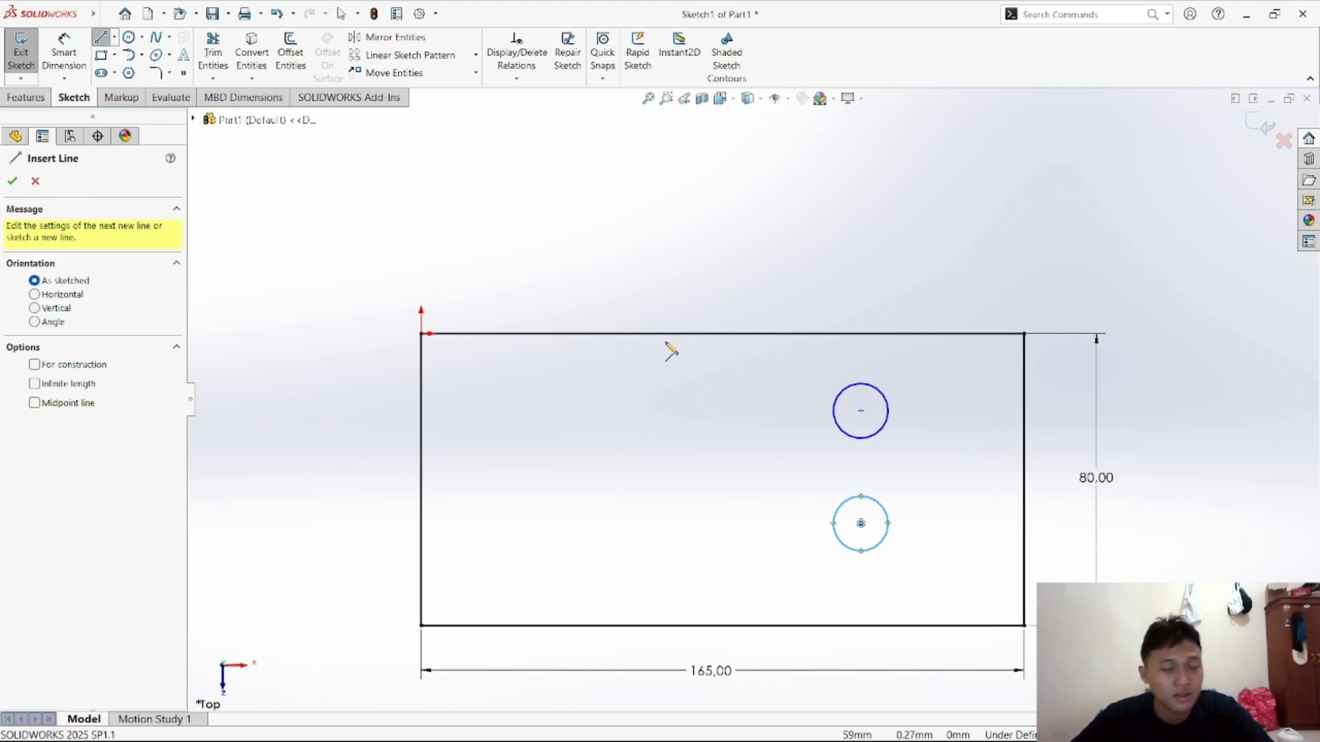
left_click(833, 411)
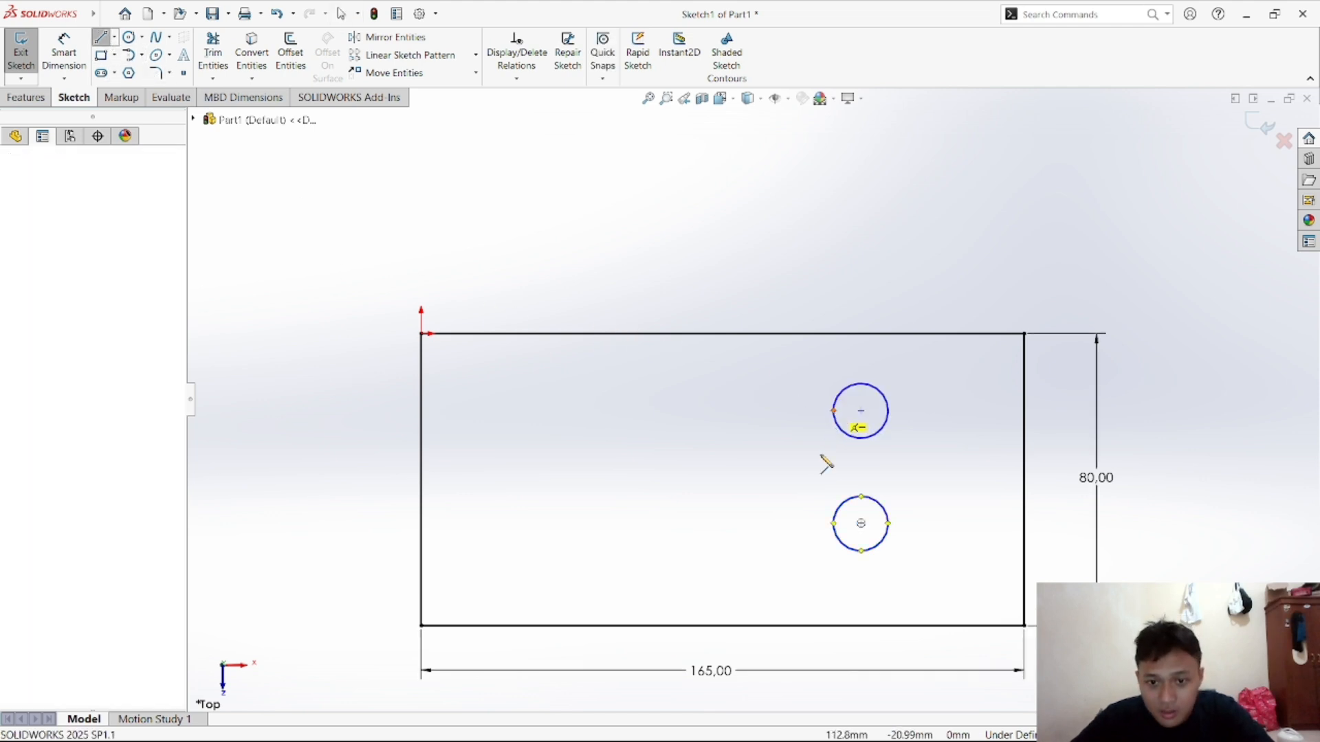
left_click(834, 528)
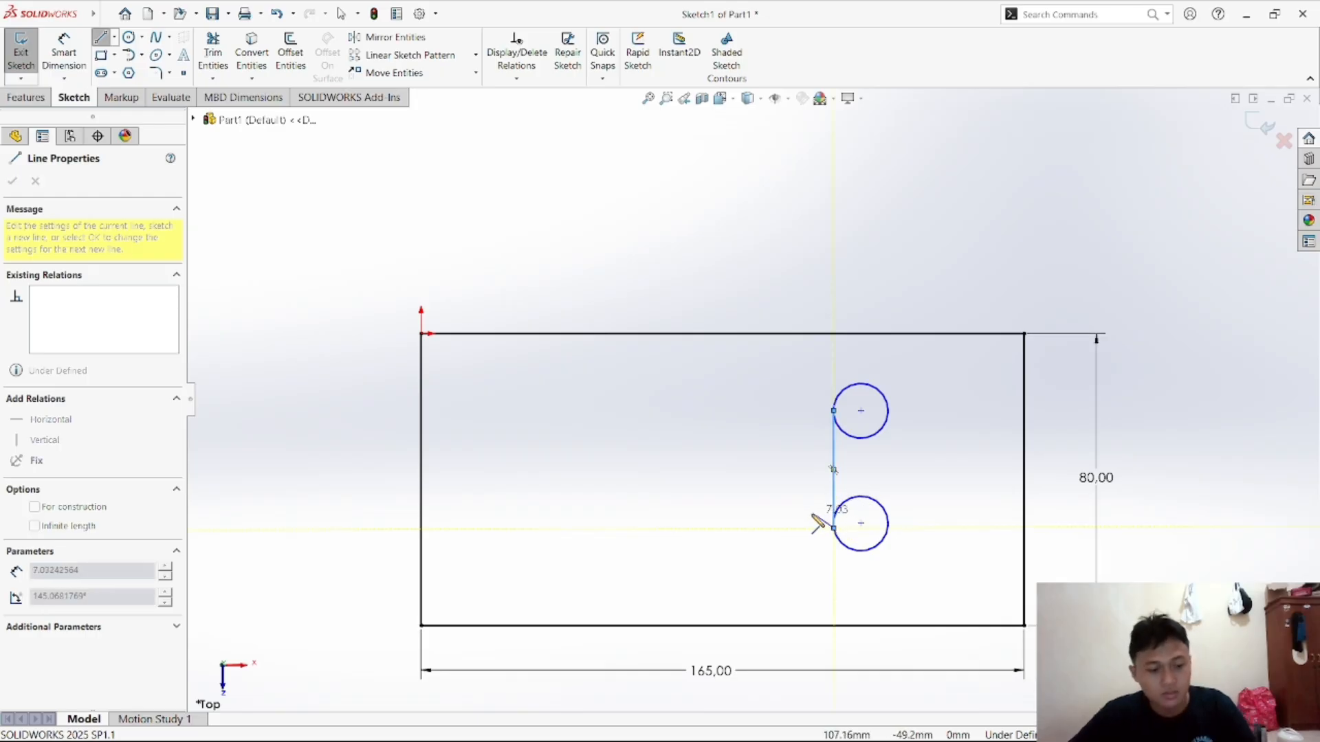
key("ctrl+z")
key("Escape")
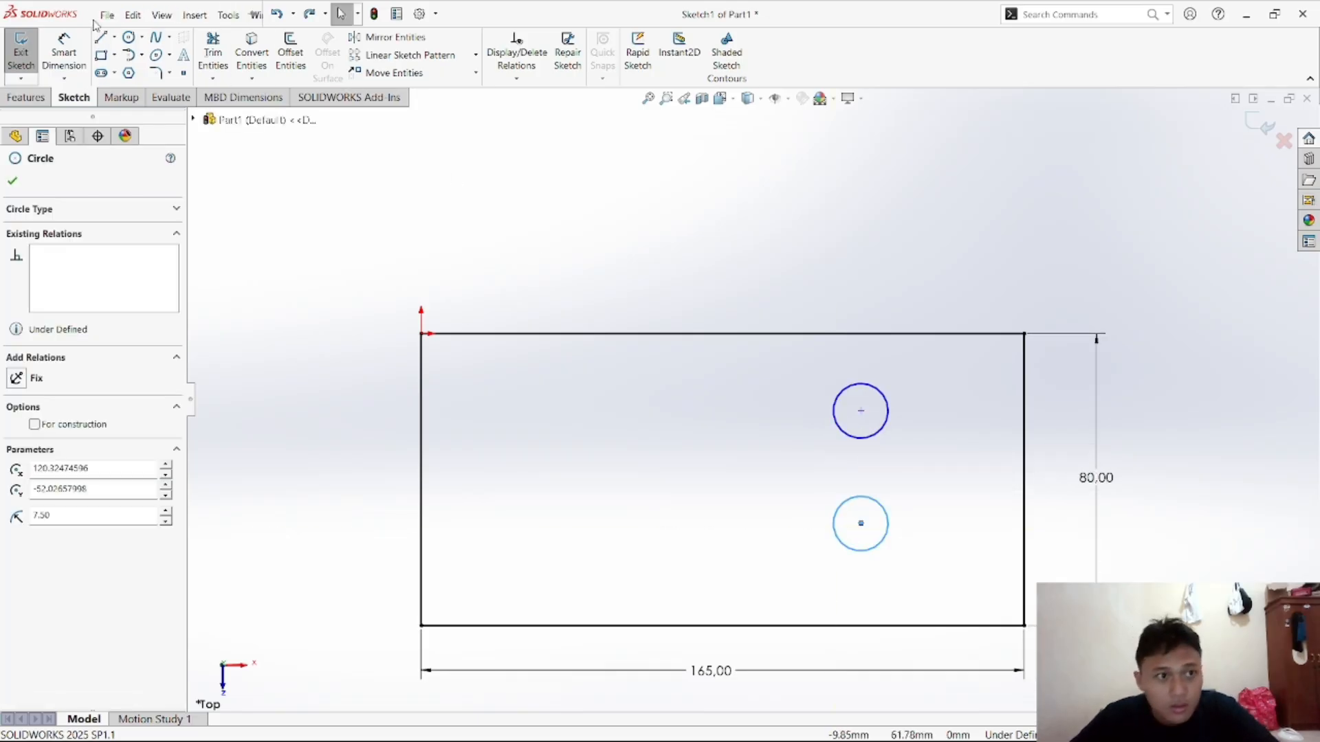
left_click(110, 14)
left_click(131, 38)
left_click(741, 209)
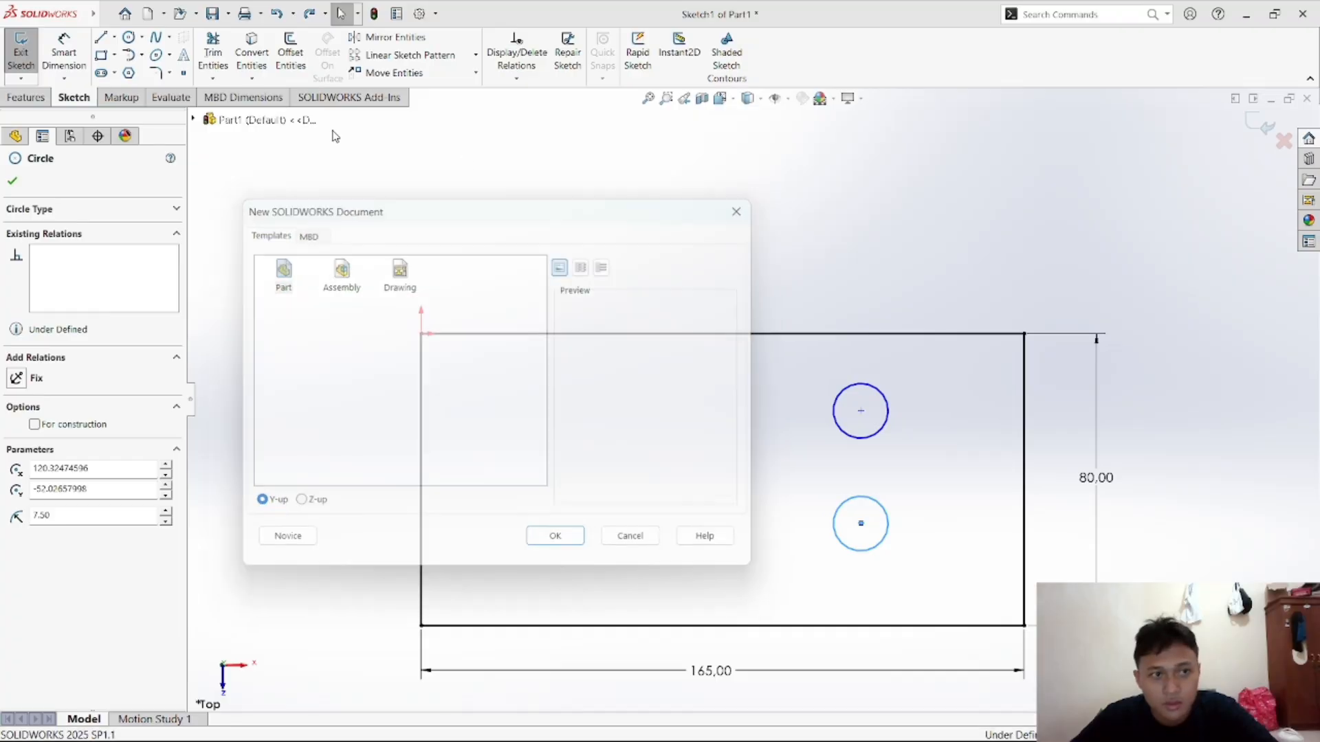
Draw a vertical line about 31 mm long joining the left quadrant points of the upper and lower circles
key("l")
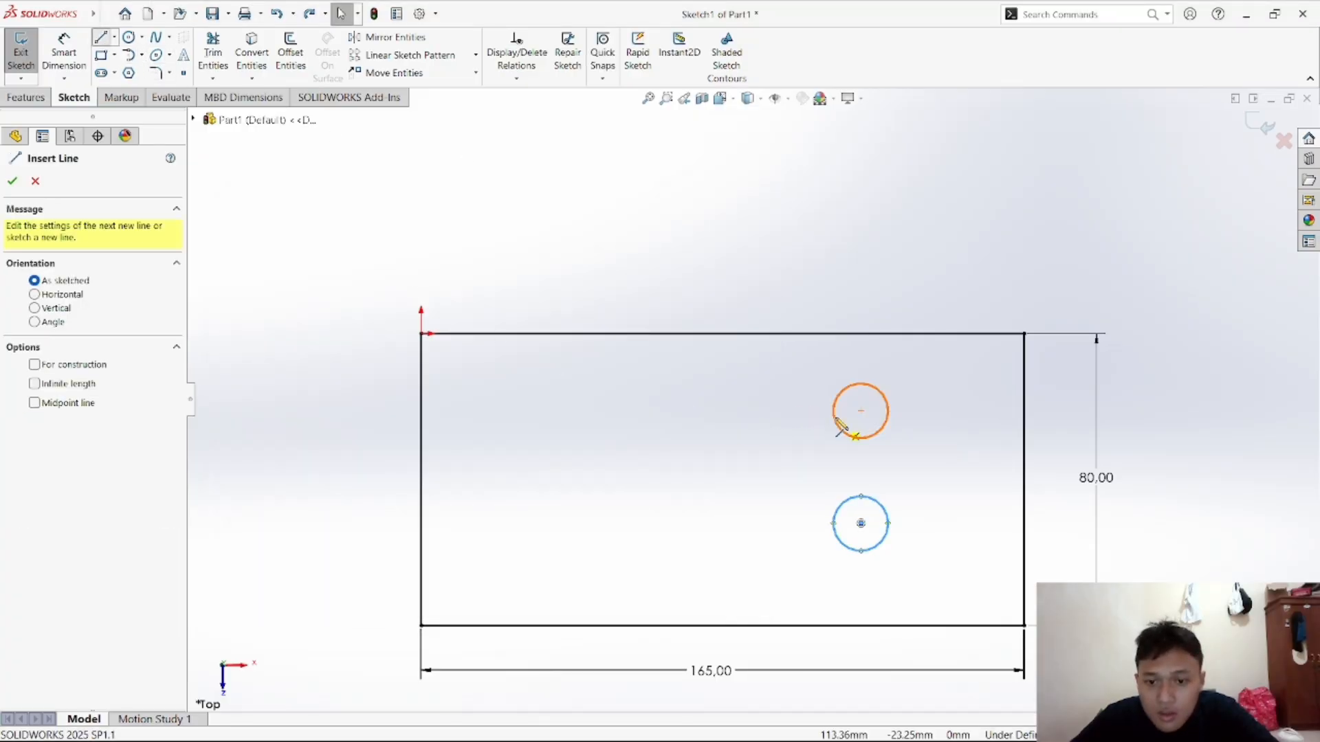
left_click(834, 411)
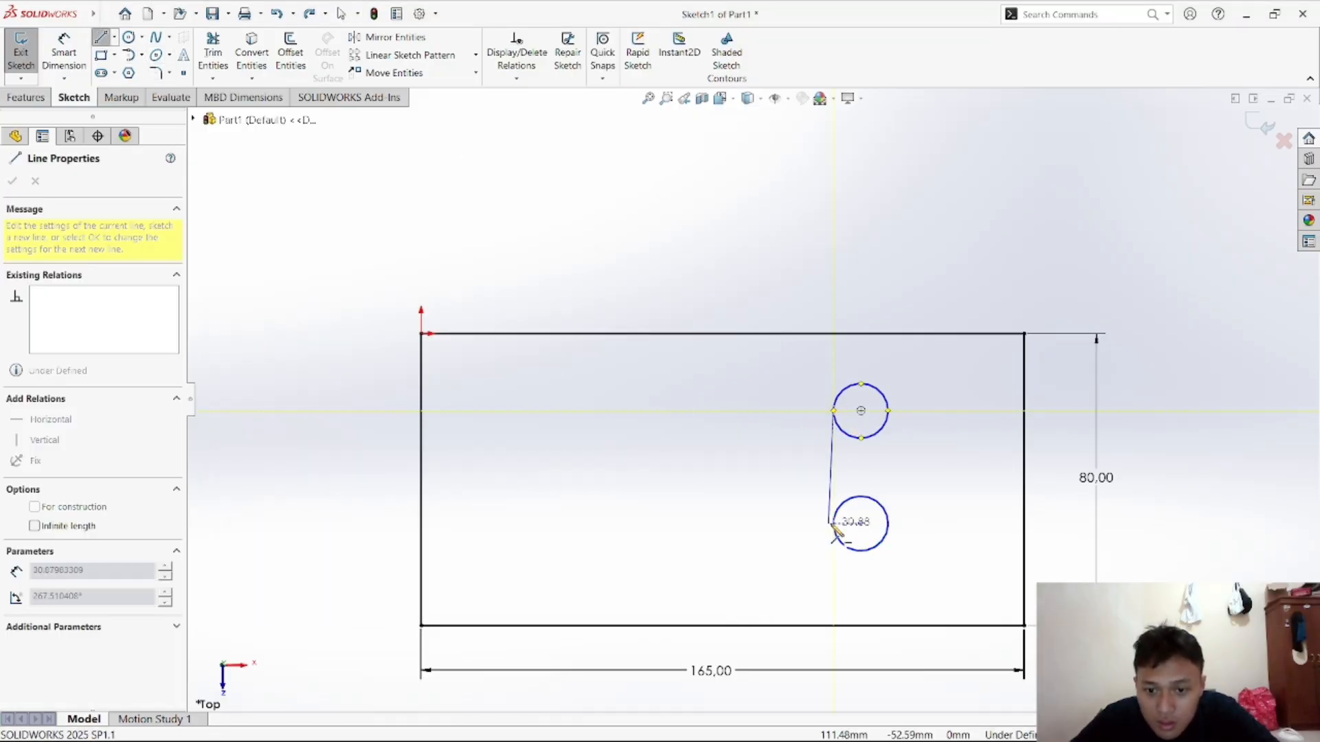
left_click(834, 523)
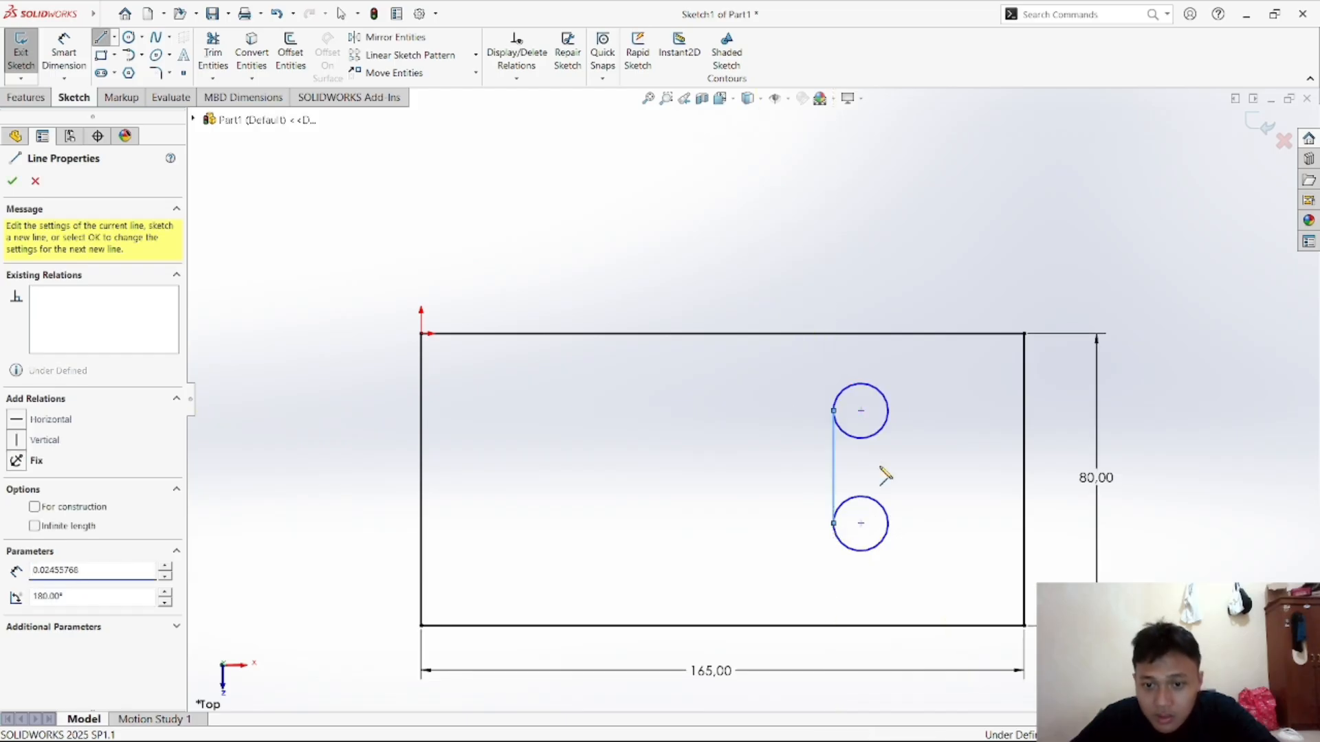
right_click(878, 464)
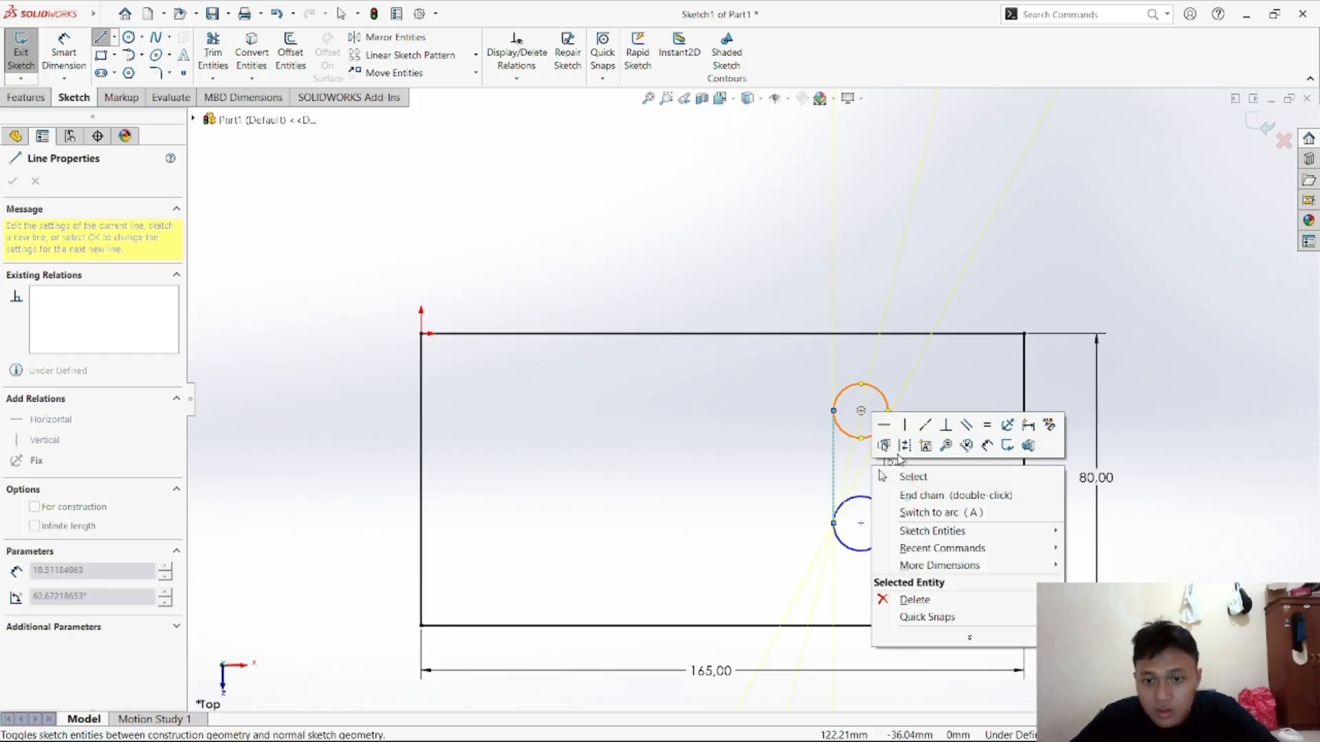
left_click(936, 478)
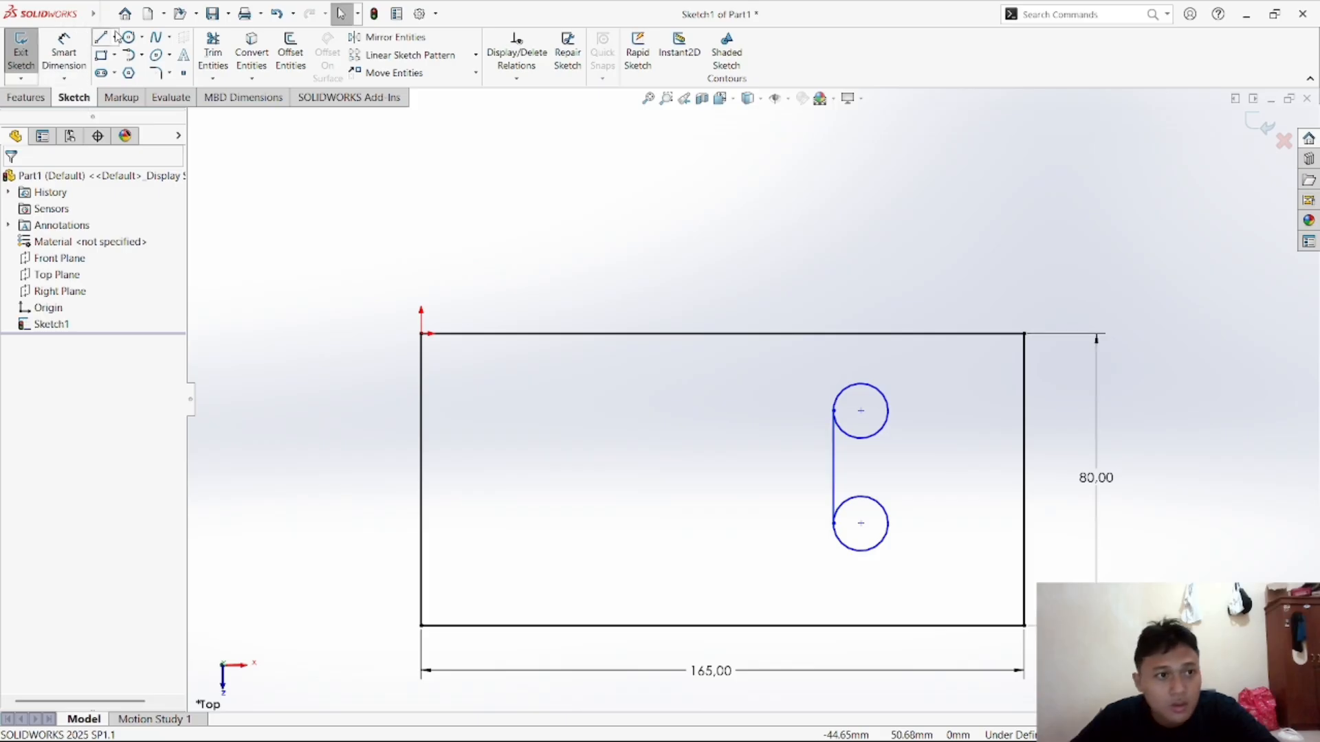
Draw a vertical line about 31 mm long joining the right quadrant points of the upper and lower circles
key("l")
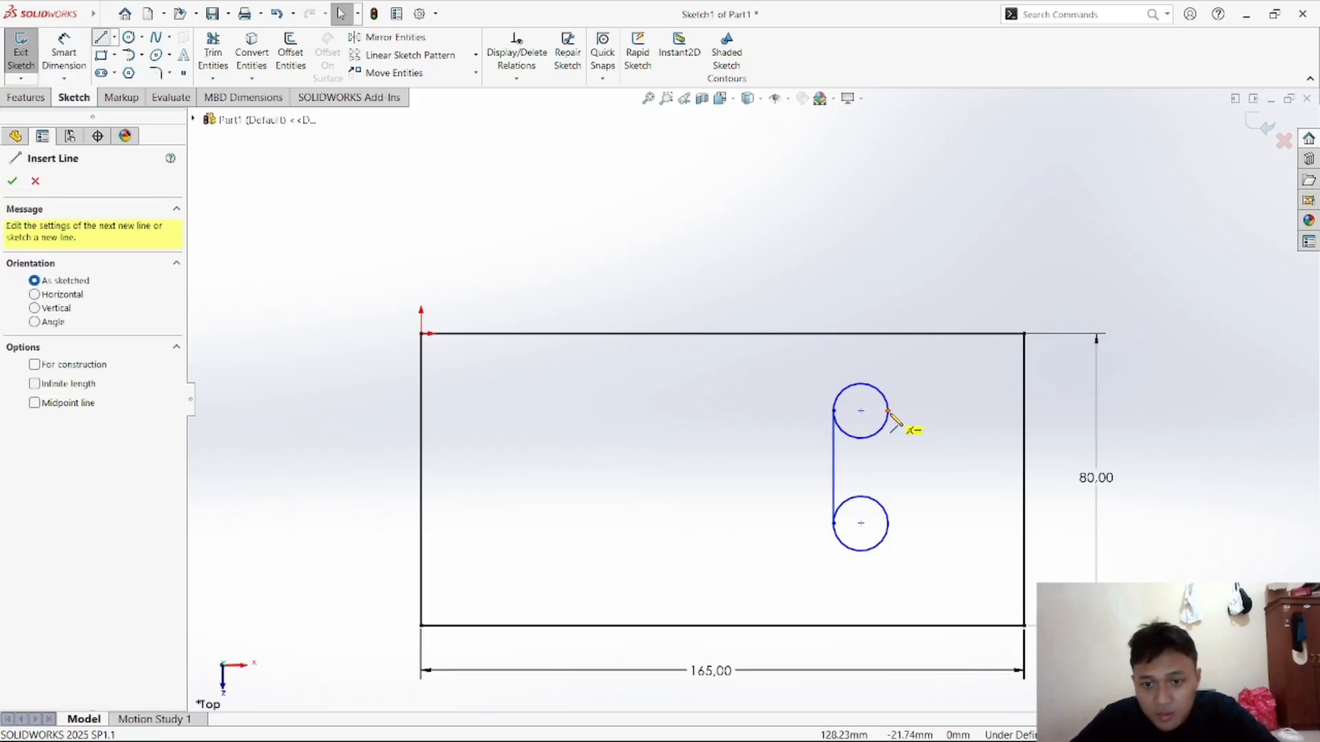
left_click(888, 412)
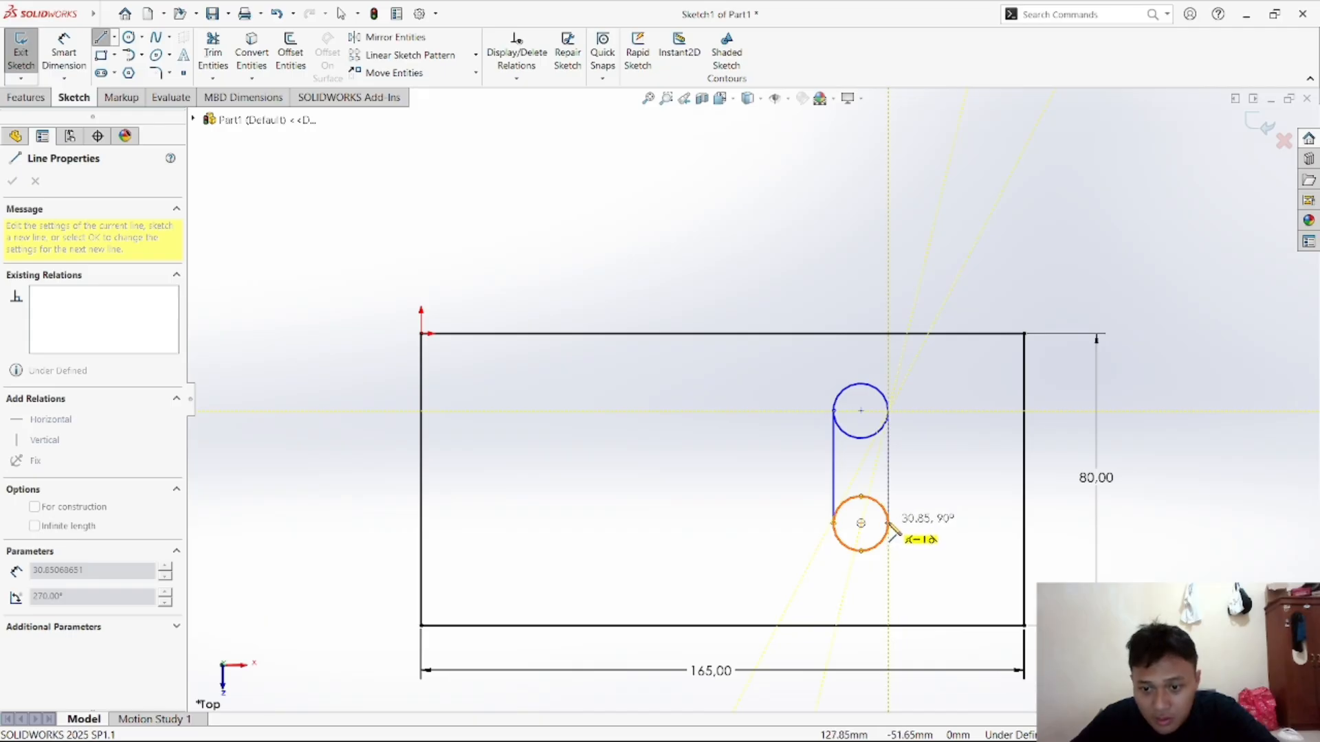
left_click(889, 524)
right_click(782, 443)
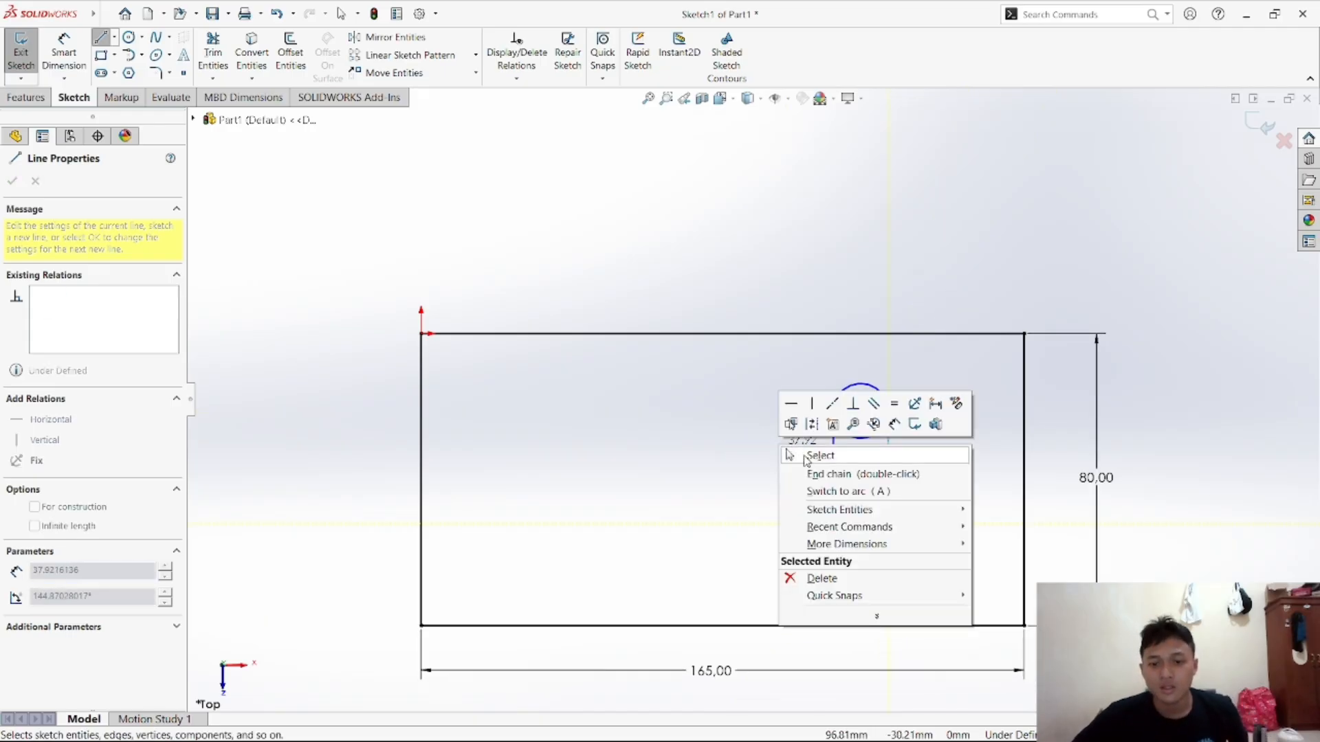
left_click(818, 456)
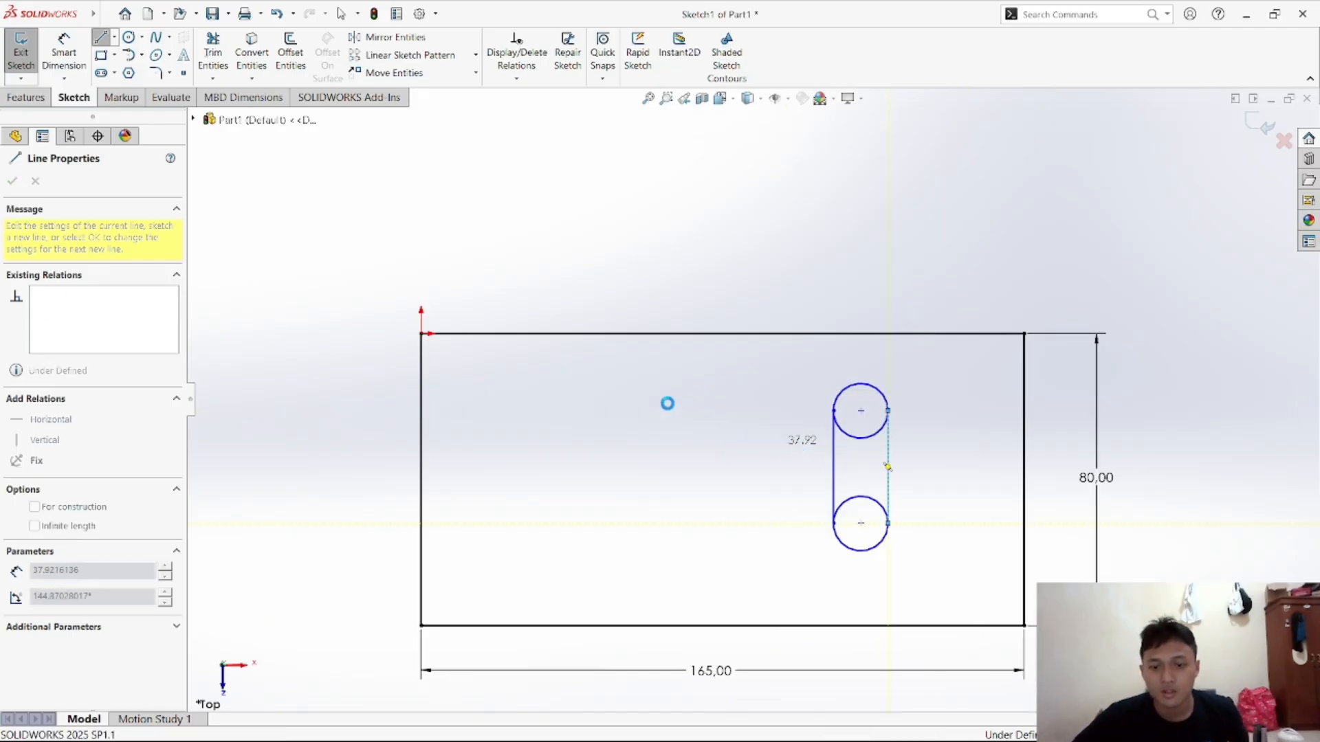
Draw a circle to the left of the vertical slot, level with its midpoint, and set its radius to 7.5 mm
left_click(129, 40)
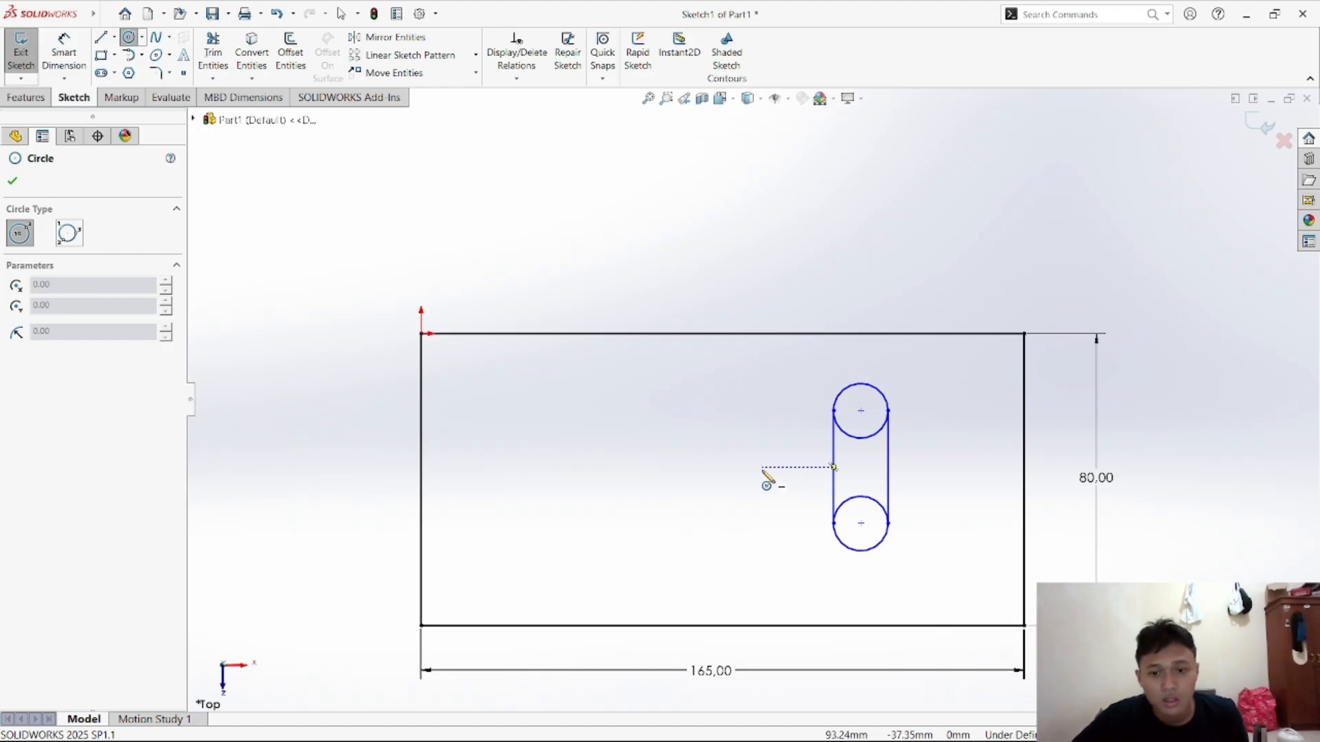
left_click(763, 467)
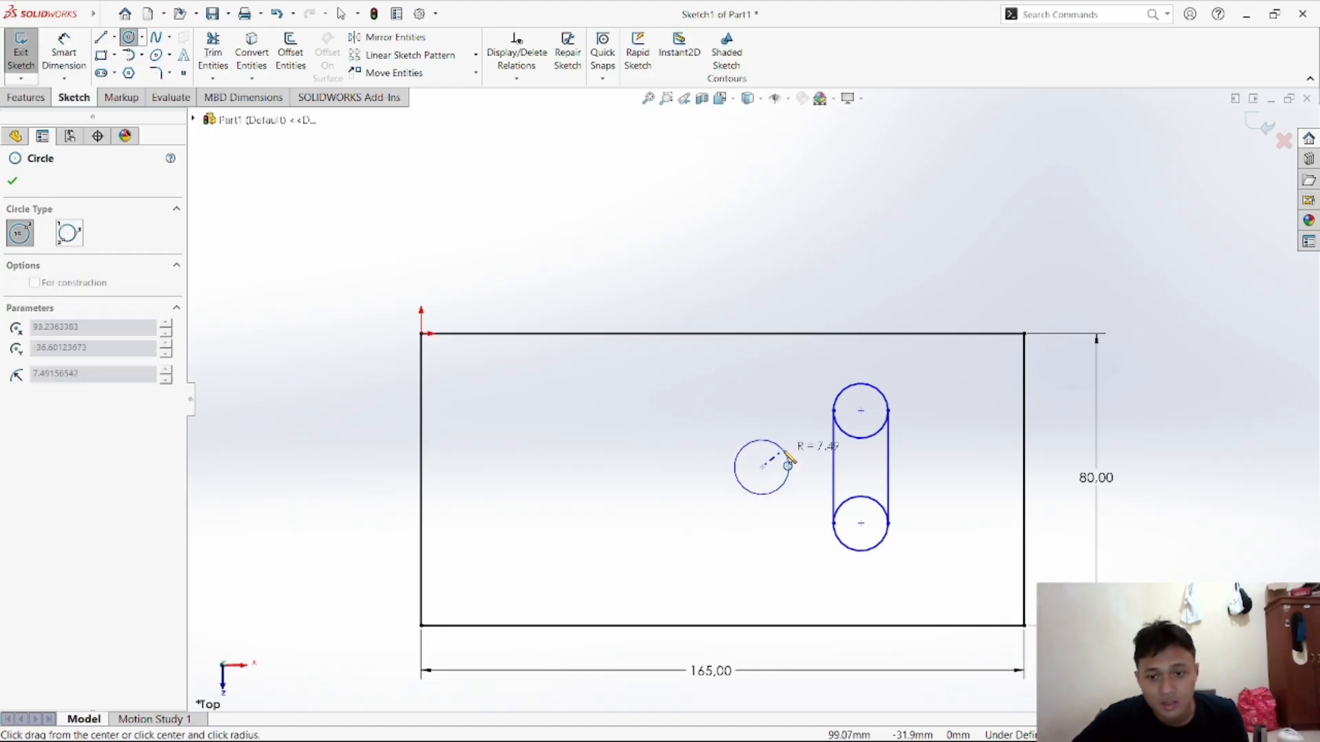
left_click(789, 462)
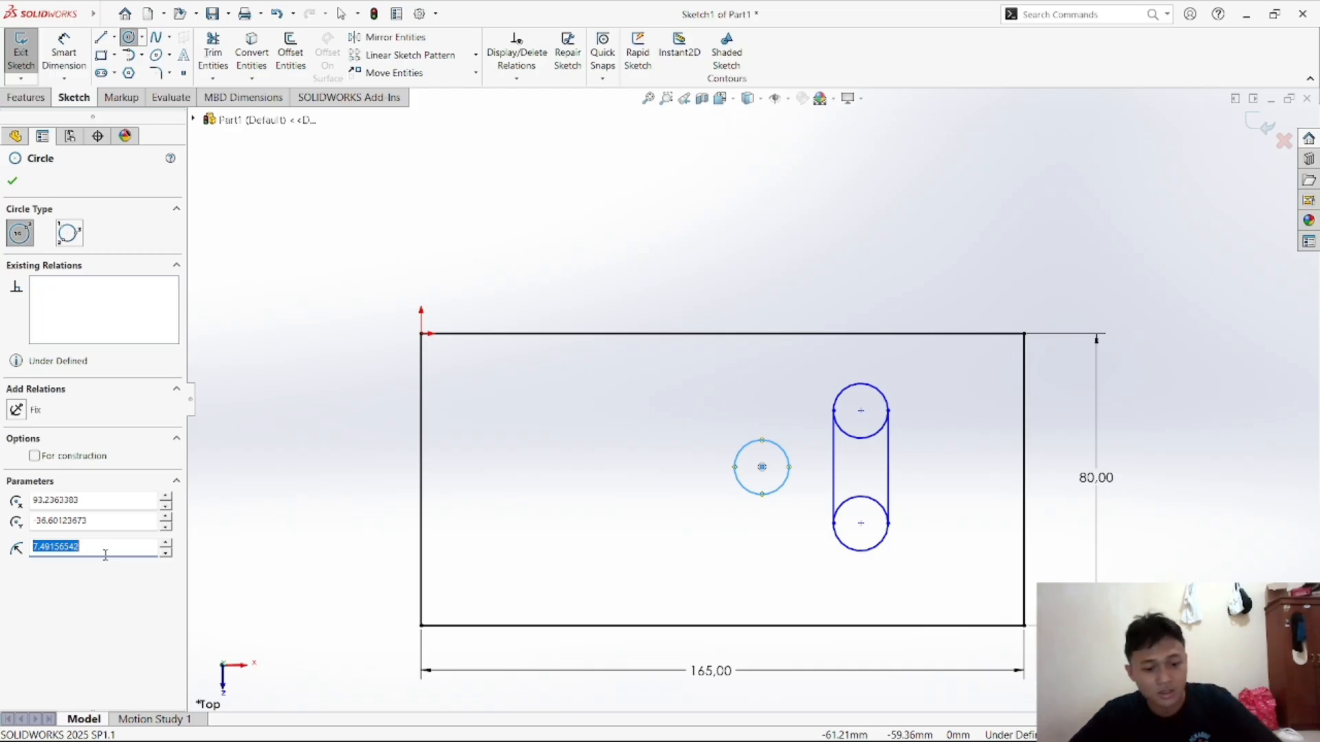
type("7.50")
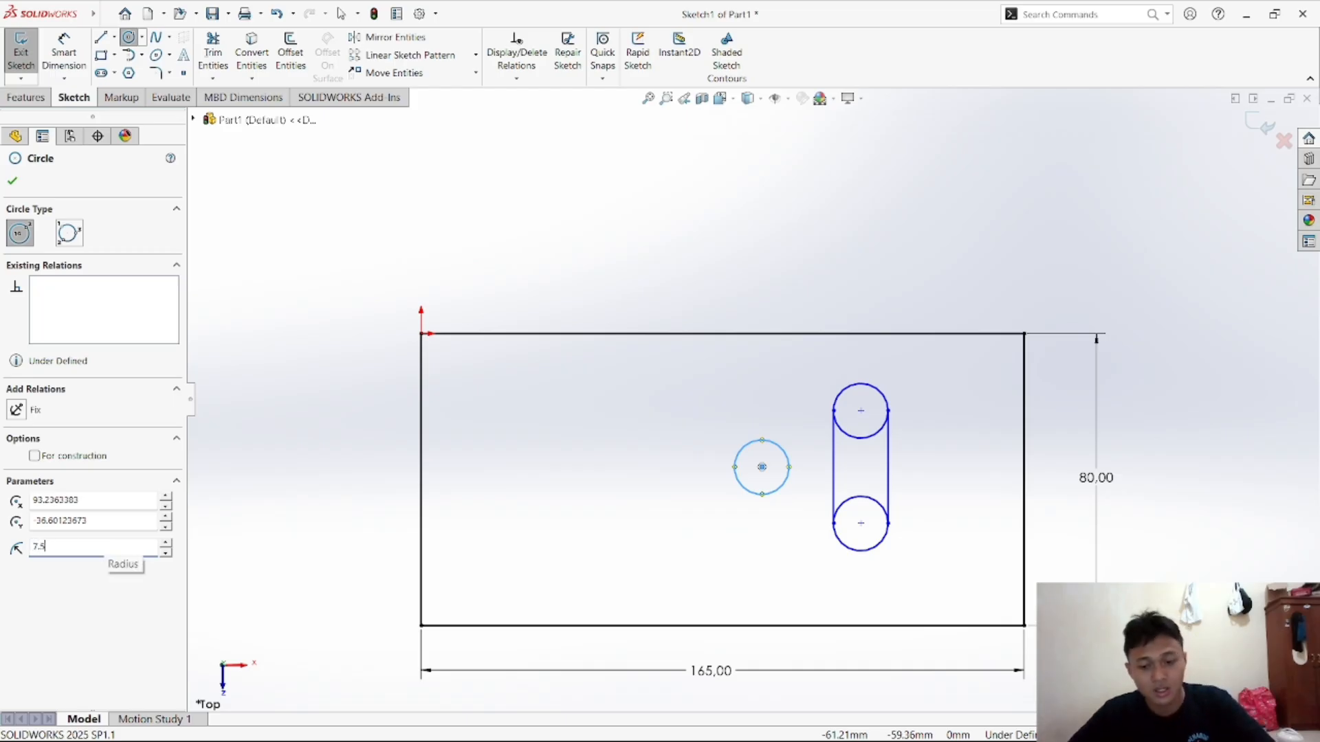
left_click(12, 183)
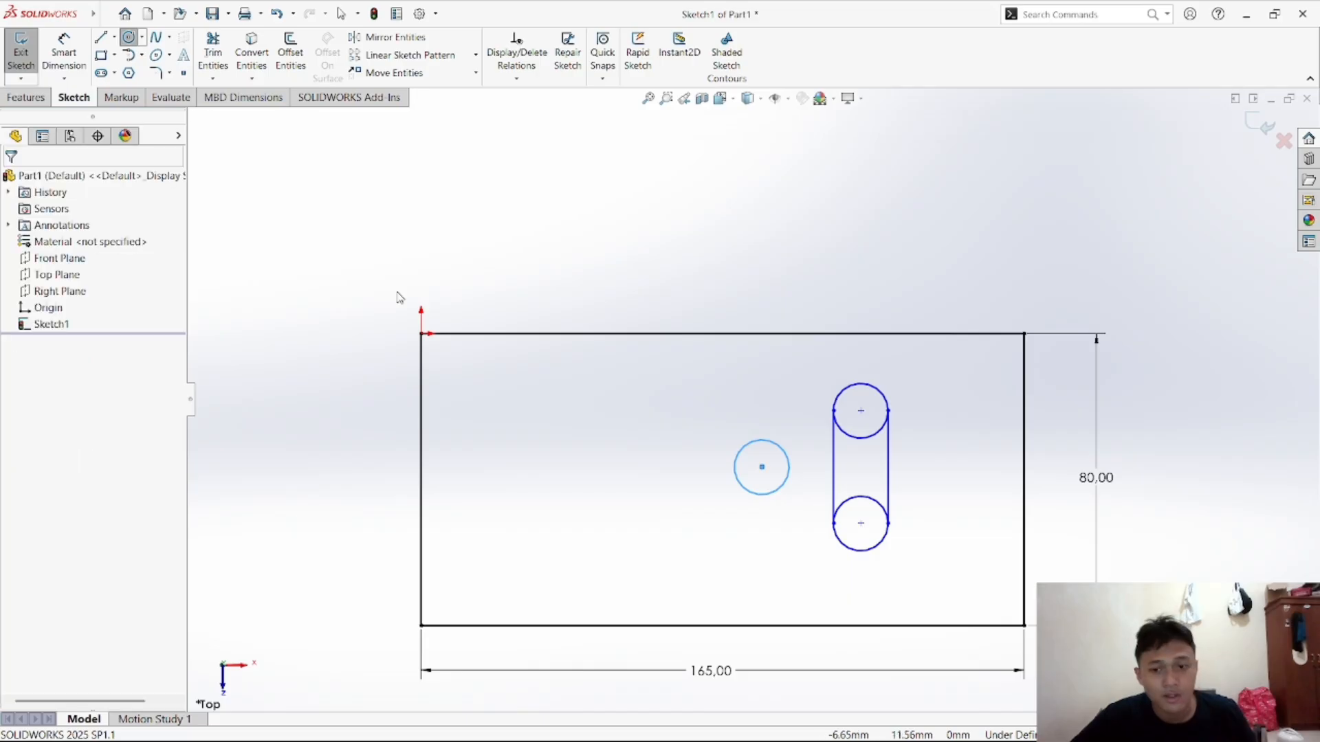
Draw a circle to the right of the vertical slot, level with the left circle's centre, and set its radius to 7.5 mm
left_click(129, 38)
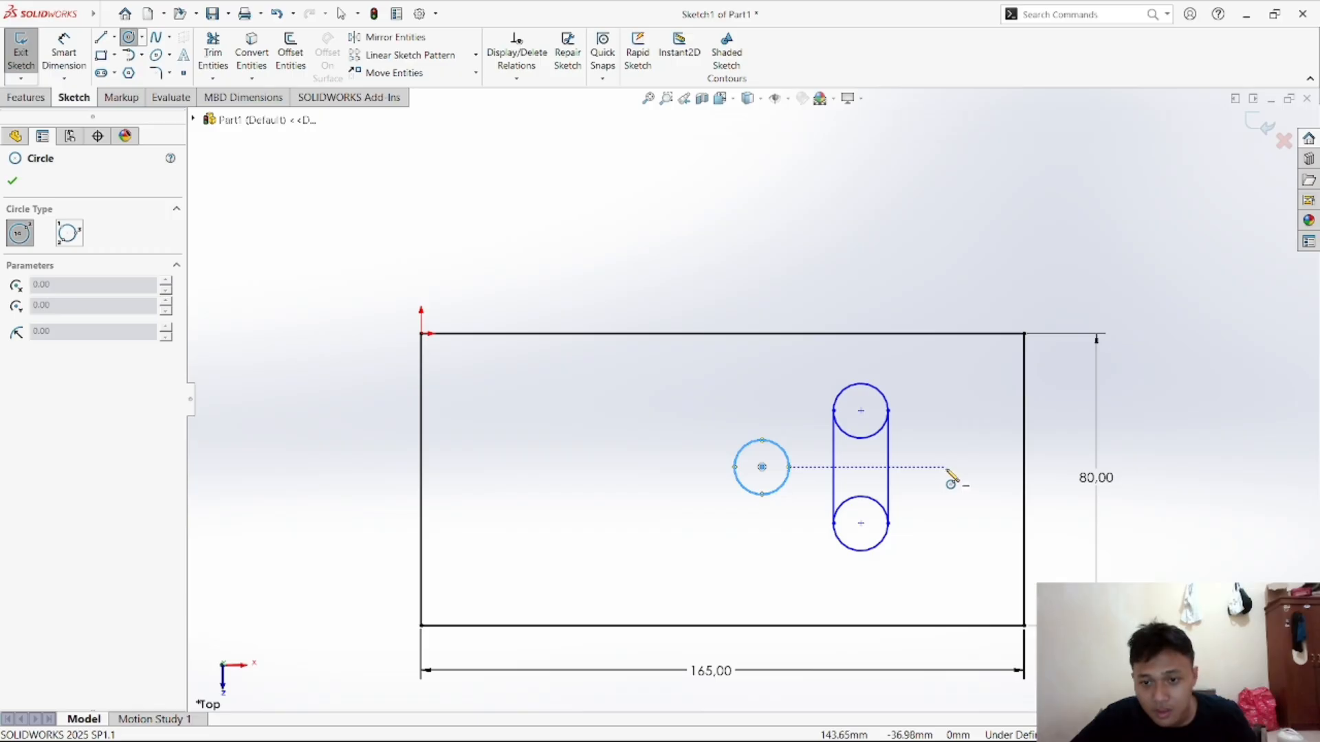
left_click(946, 467)
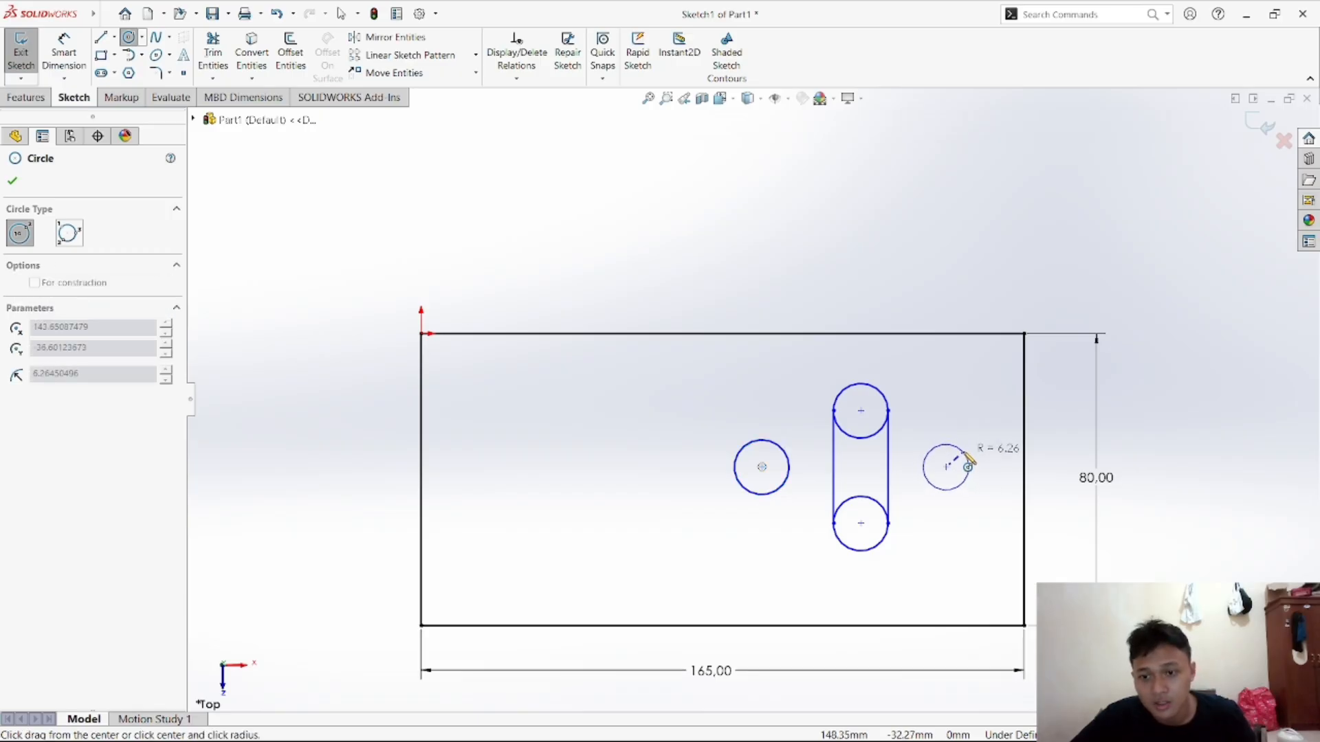
left_click(969, 467)
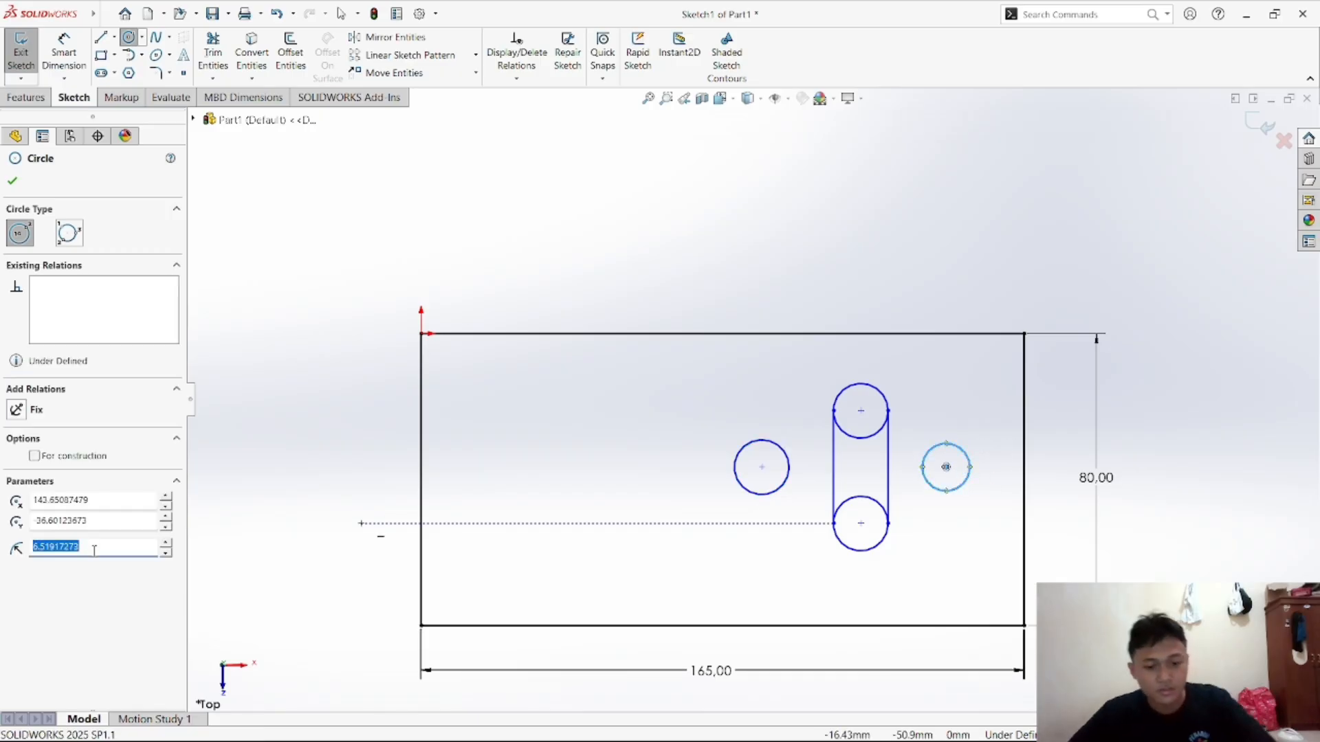
type("7.5")
key("Return")
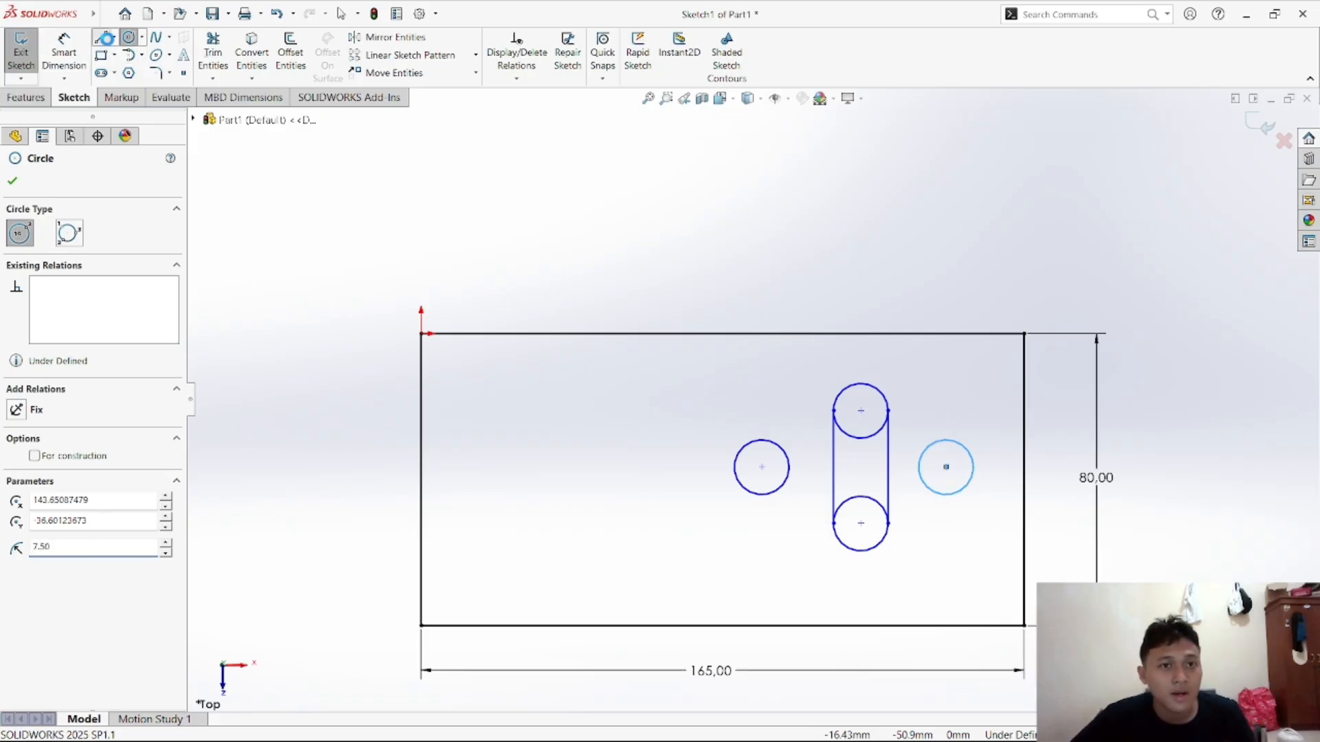
key("Escape")
Draw a horizontal line about 50 mm long joining the bottom quadrant points of the left and right circles
key("l")
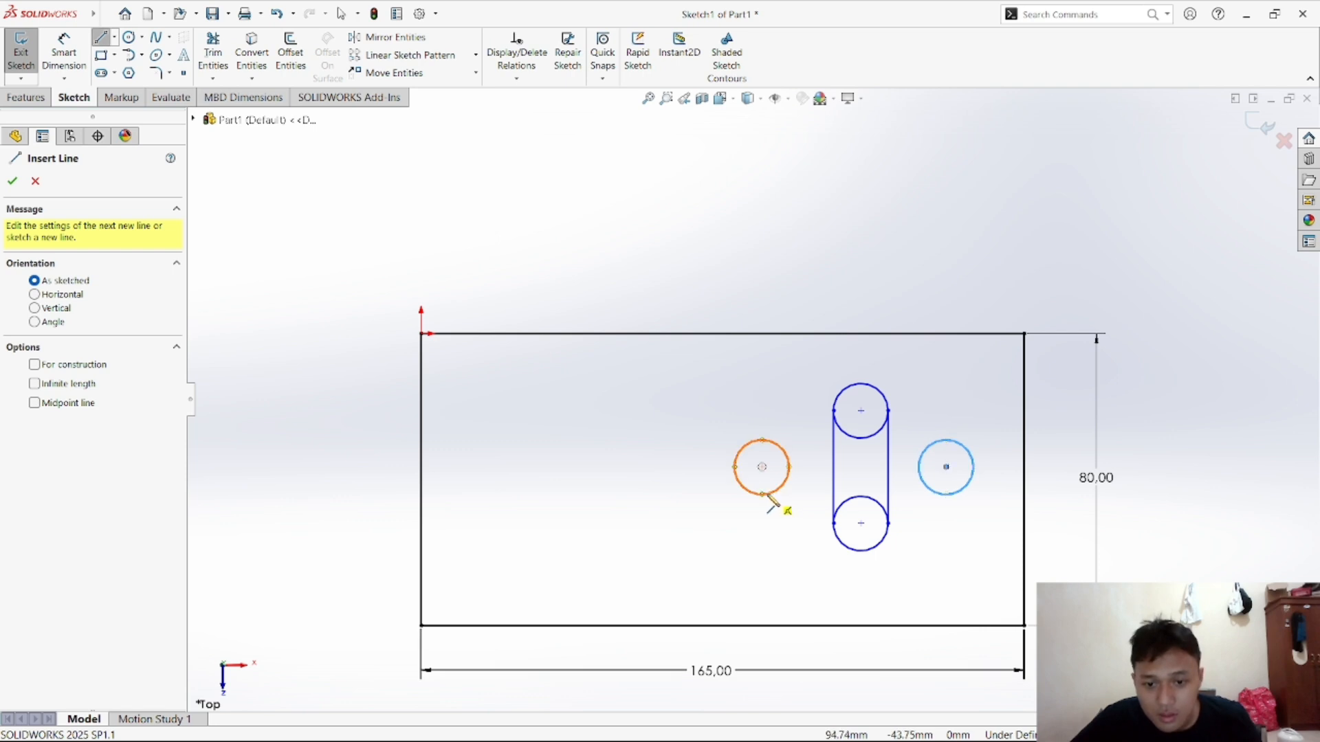
left_click(762, 494)
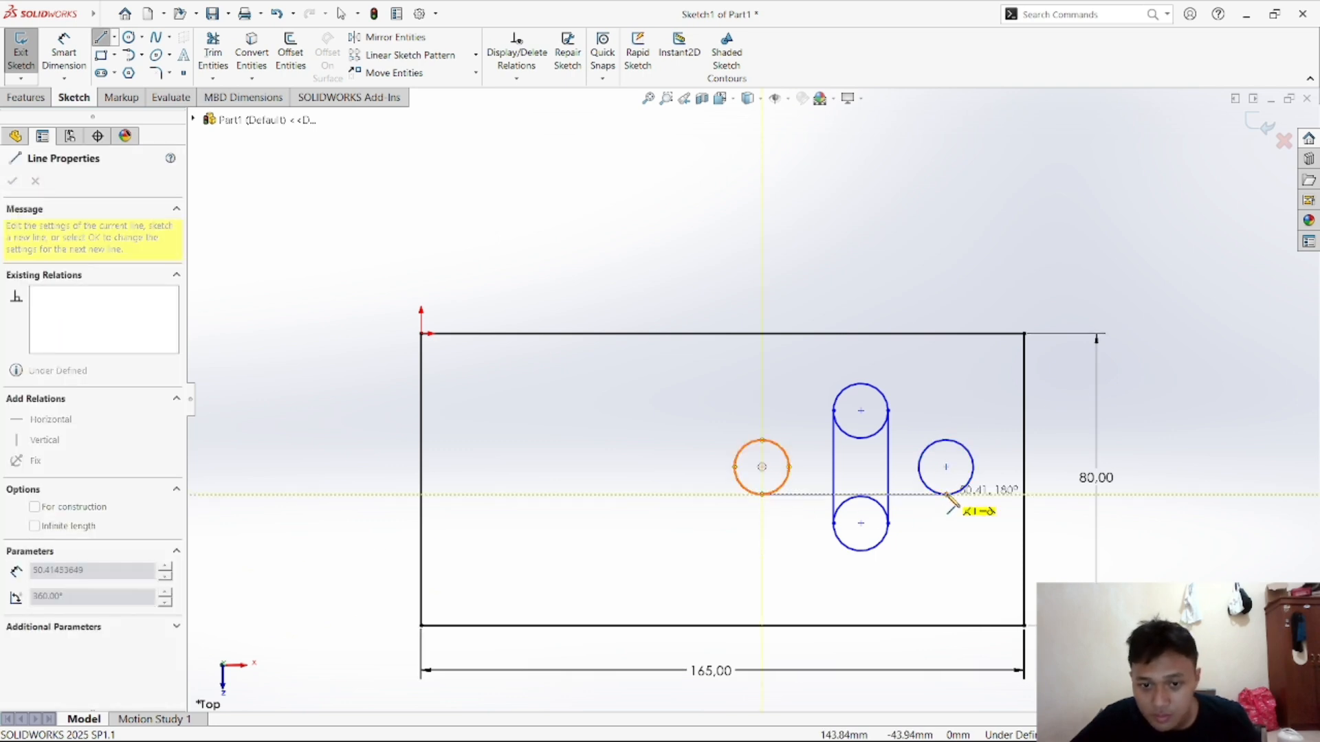
left_click(946, 494)
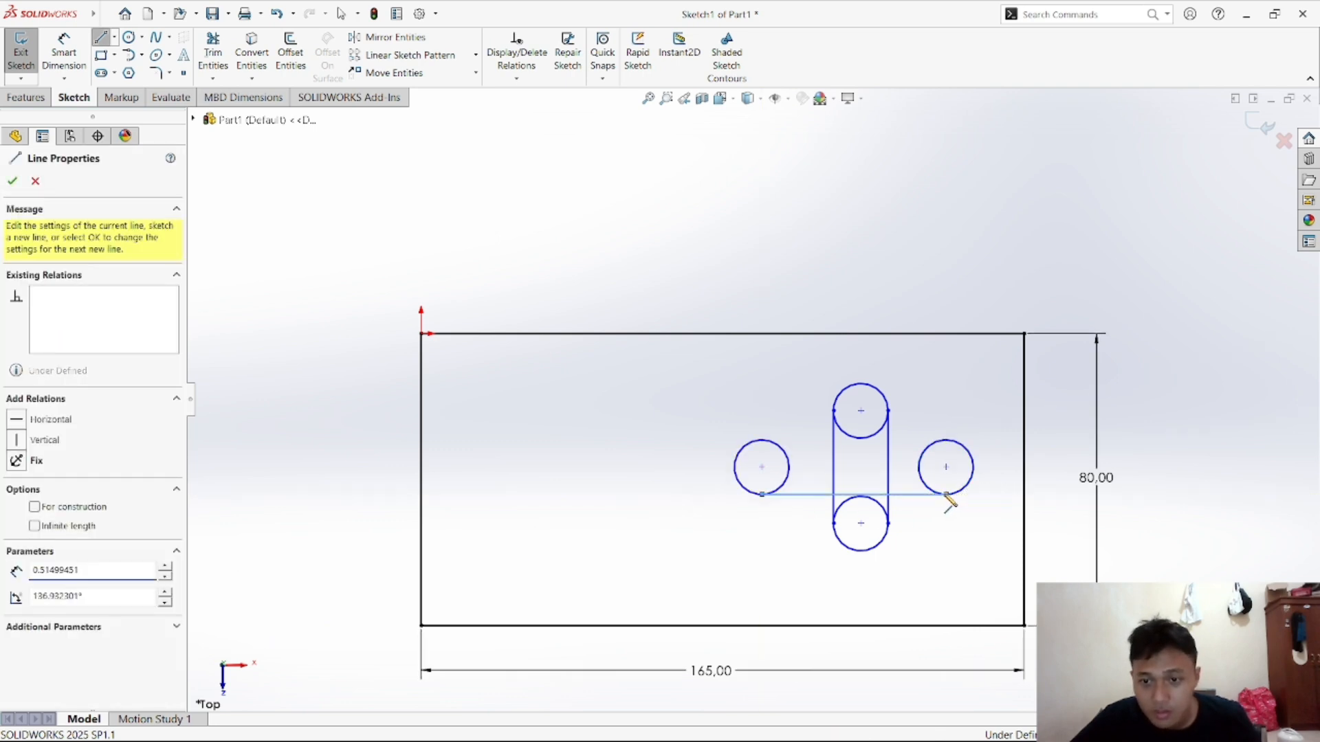
right_click(737, 406)
left_click(776, 416)
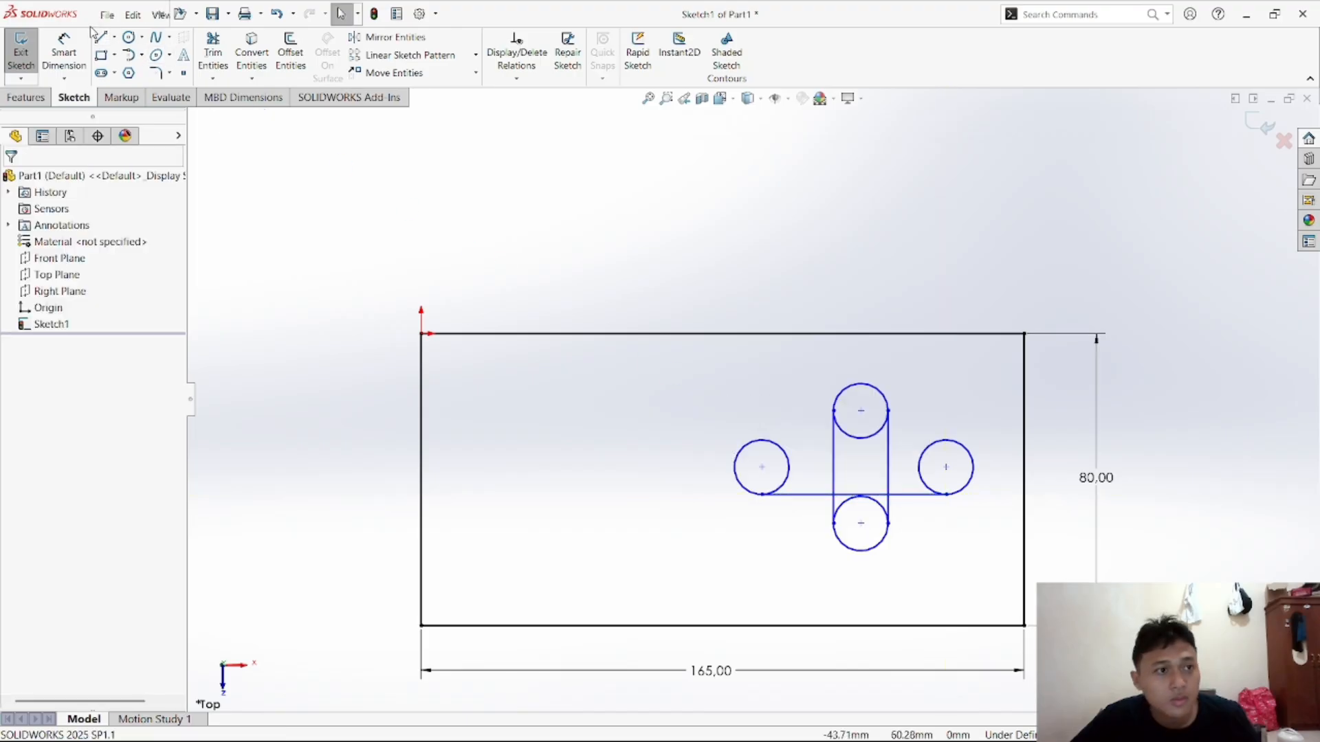
Draw a horizontal line about 50 mm long joining the top quadrant points of the left and right circles
key("l")
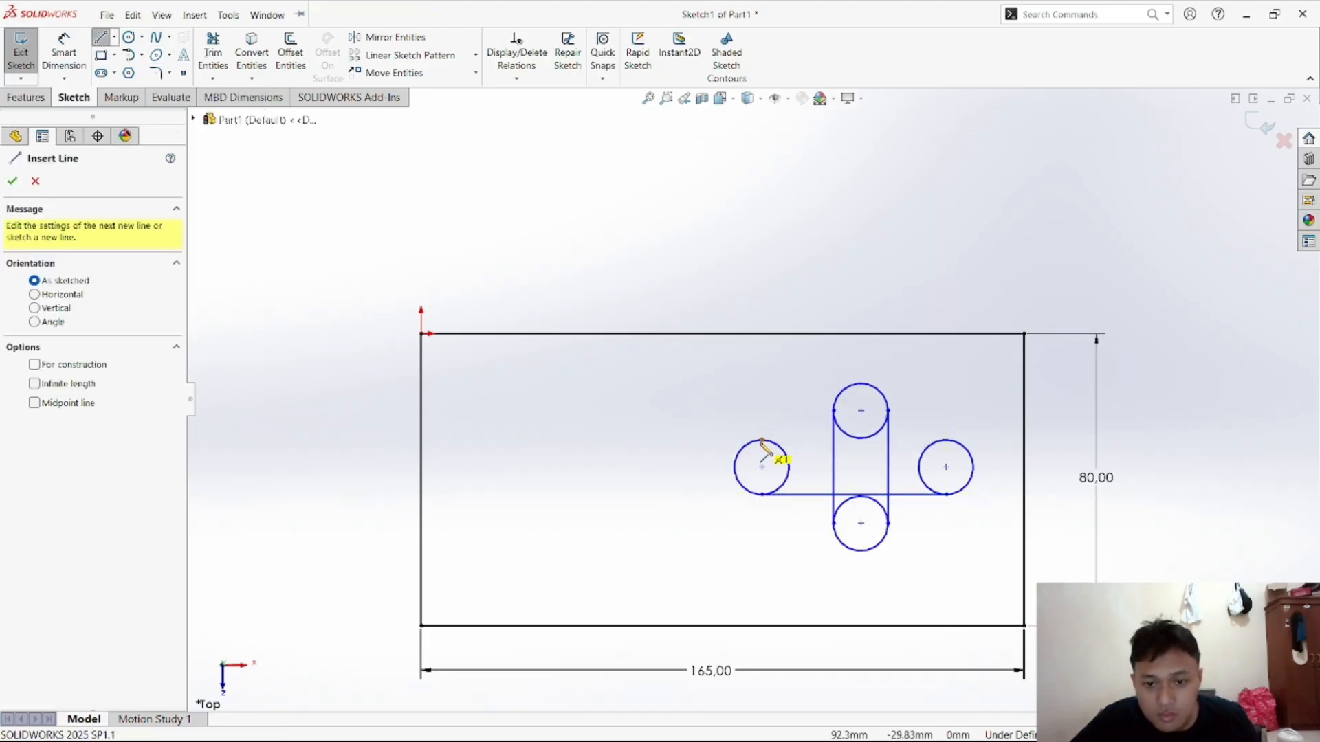
left_click(762, 441)
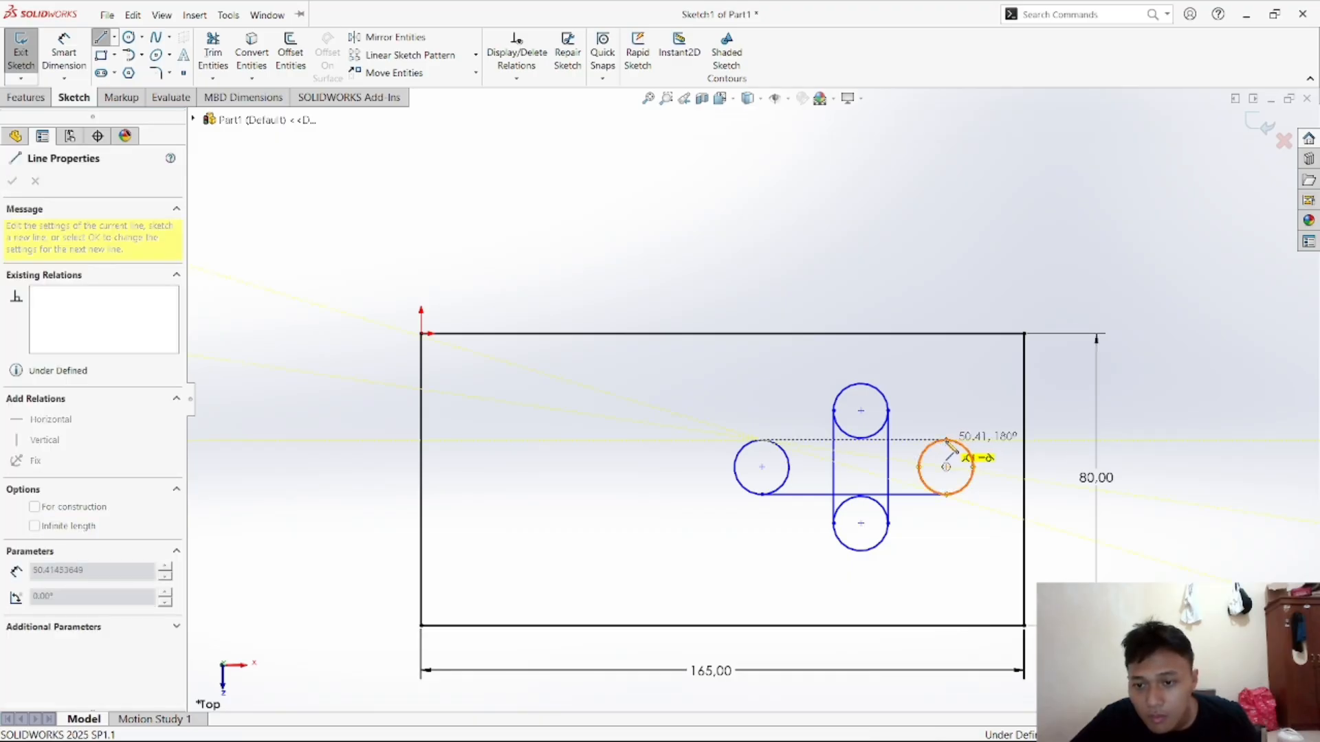
left_click(947, 440)
right_click(955, 419)
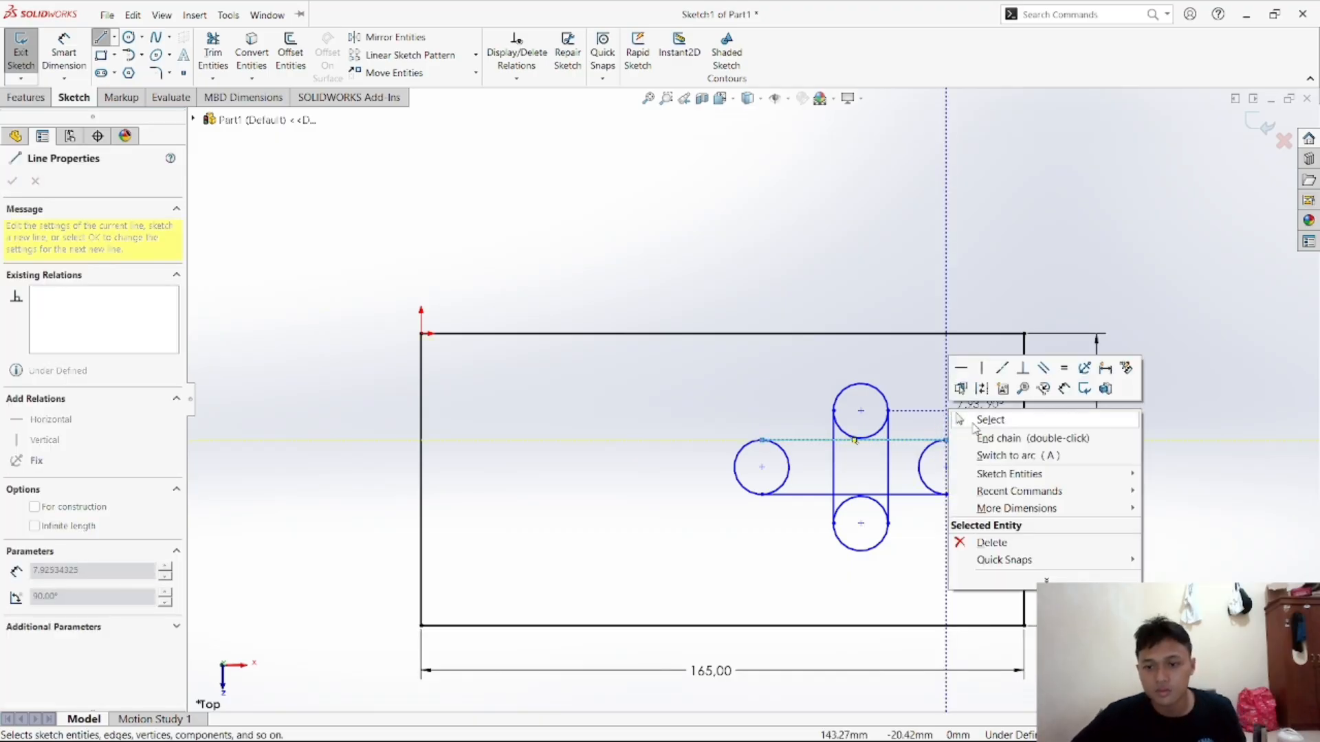
left_click(975, 421)
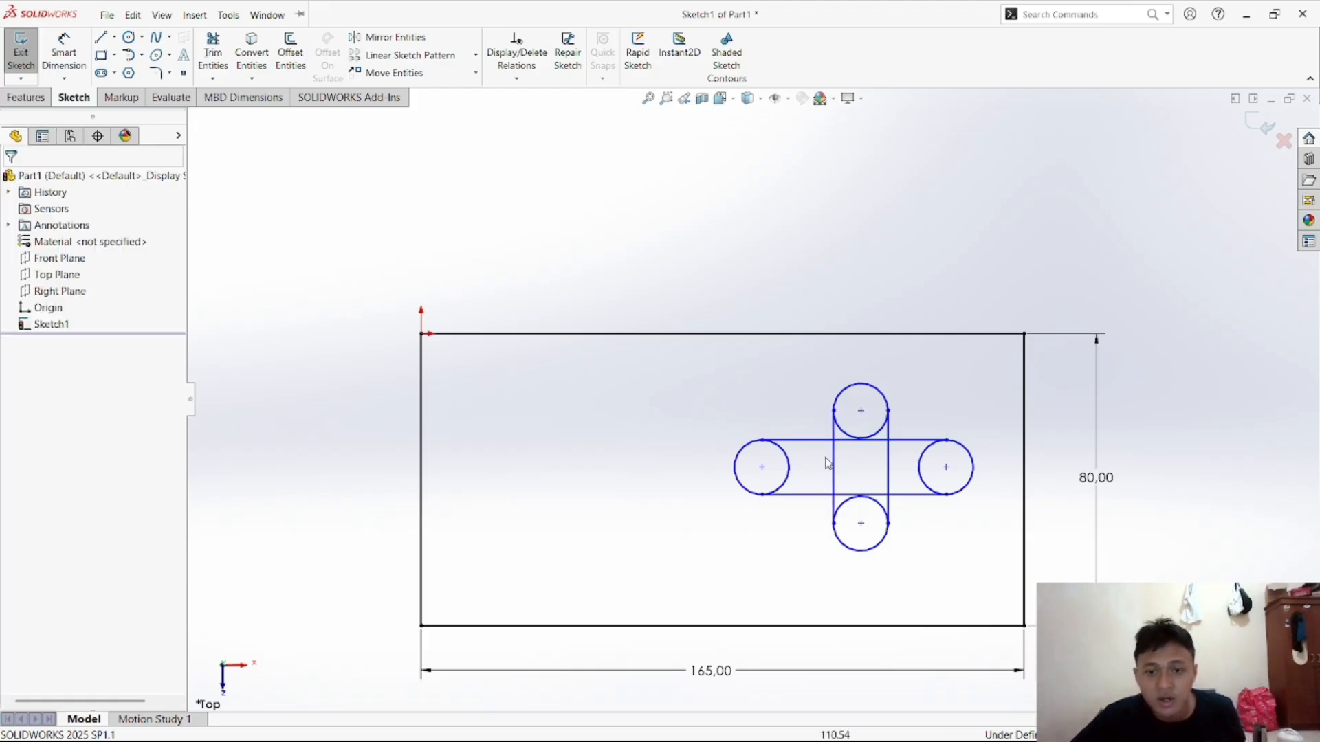
mouse_move(832, 727)
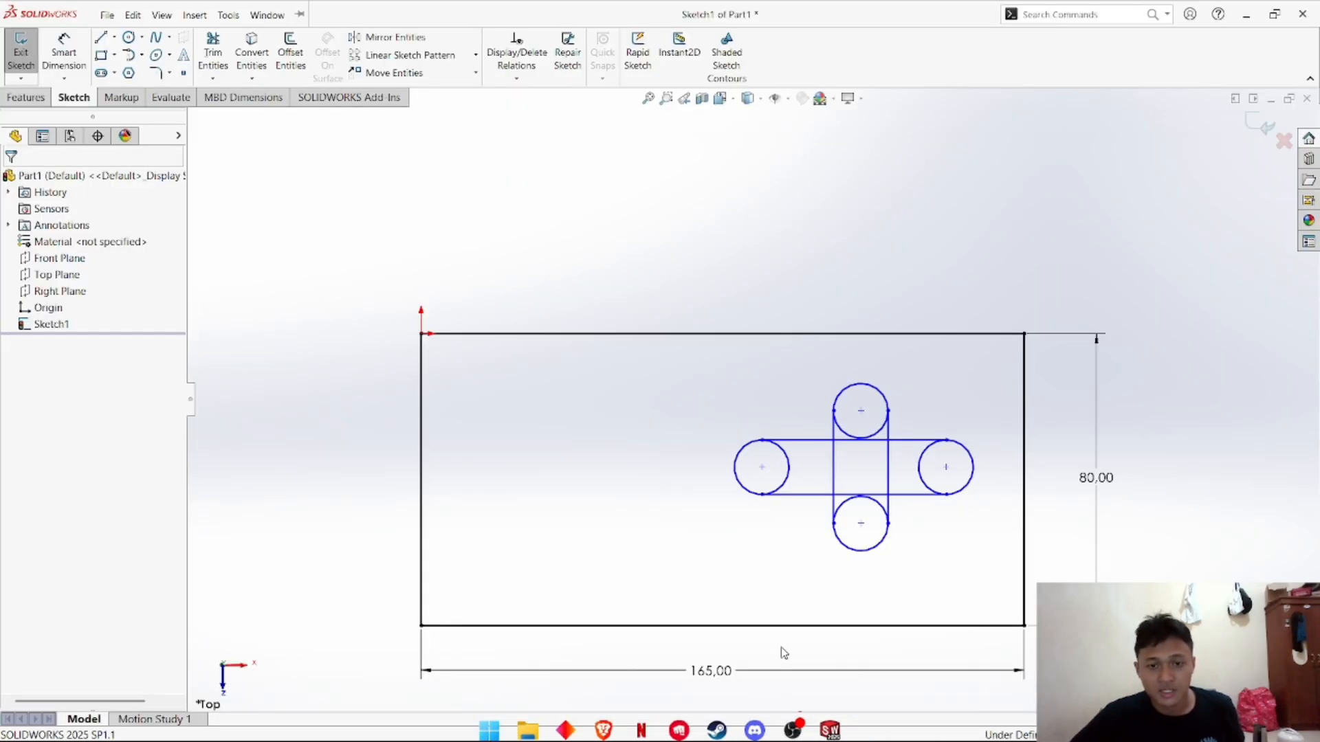
Trim away the four straight segments where the horizontal and vertical slots overlap at the cross's centre, using Trim to closest
left_click(796, 649)
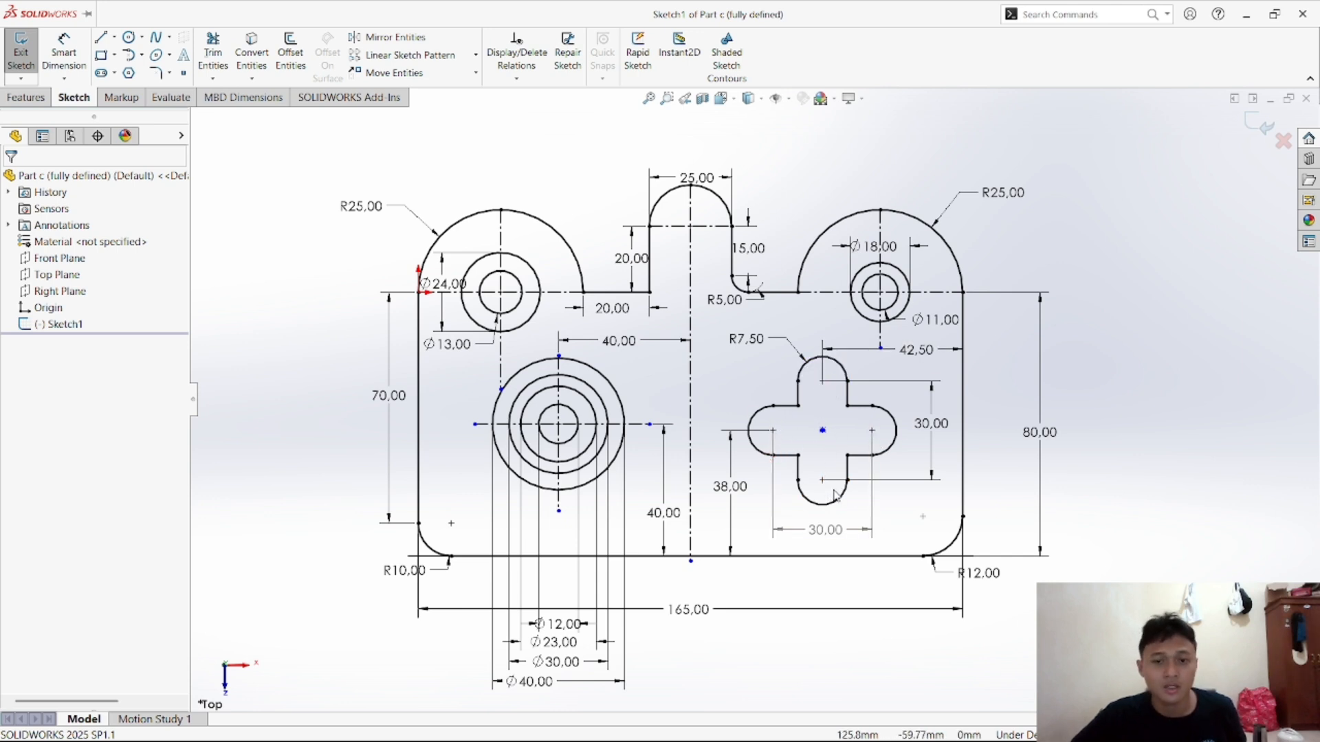
mouse_move(852, 737)
left_click(882, 631)
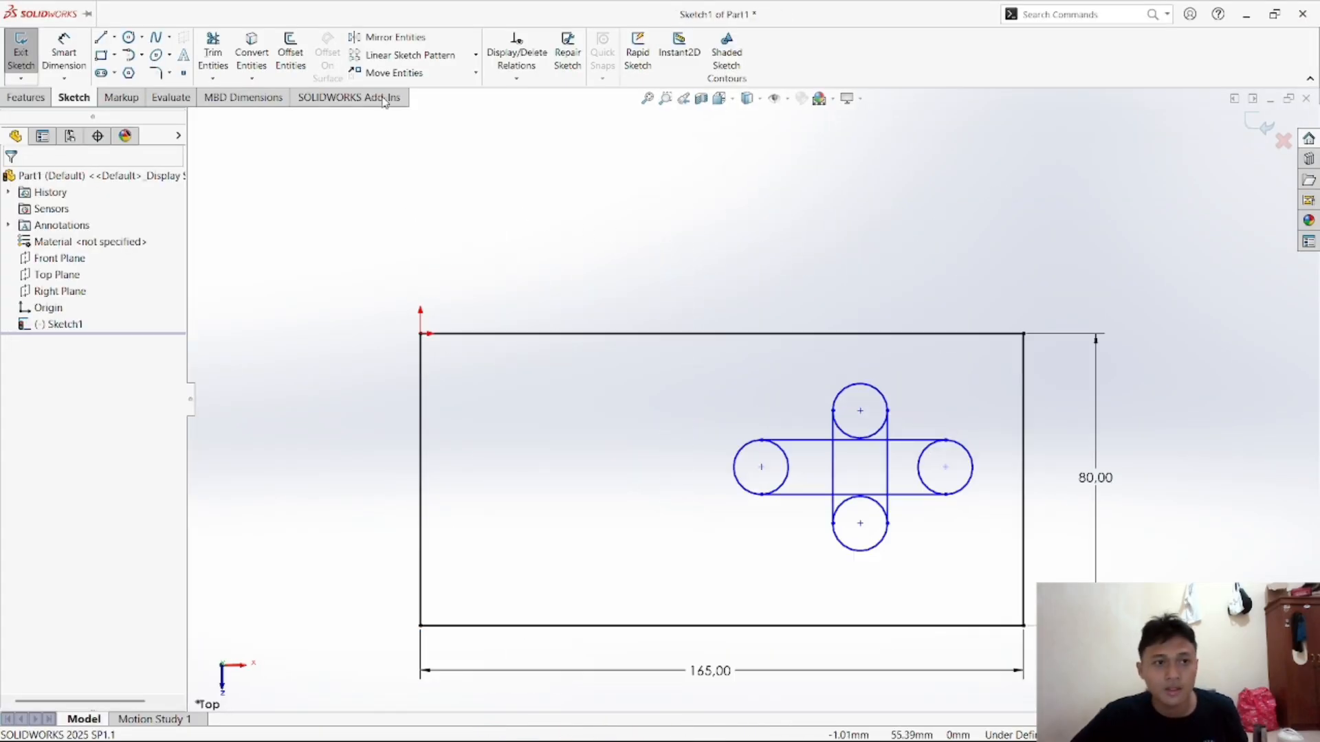
left_click(213, 54)
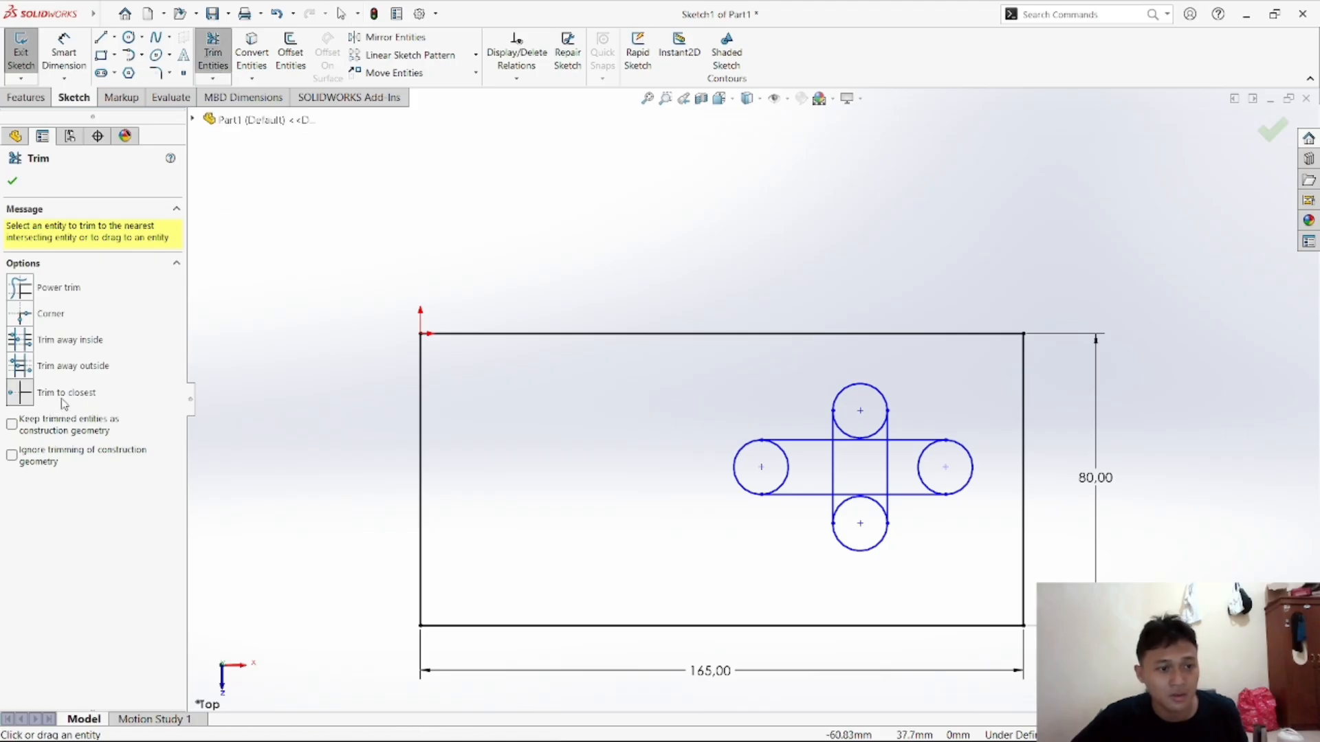
left_click(834, 466)
left_click(851, 443)
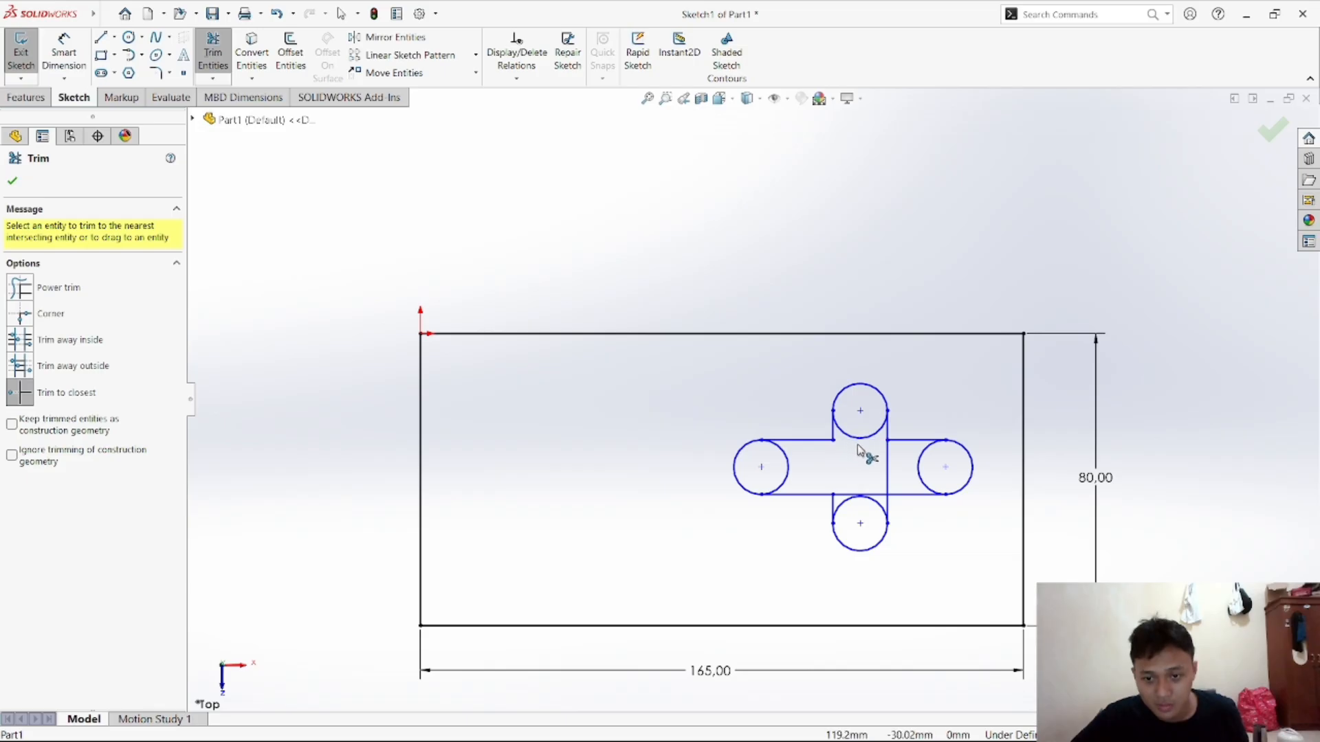
left_click(887, 468)
left_click(864, 494)
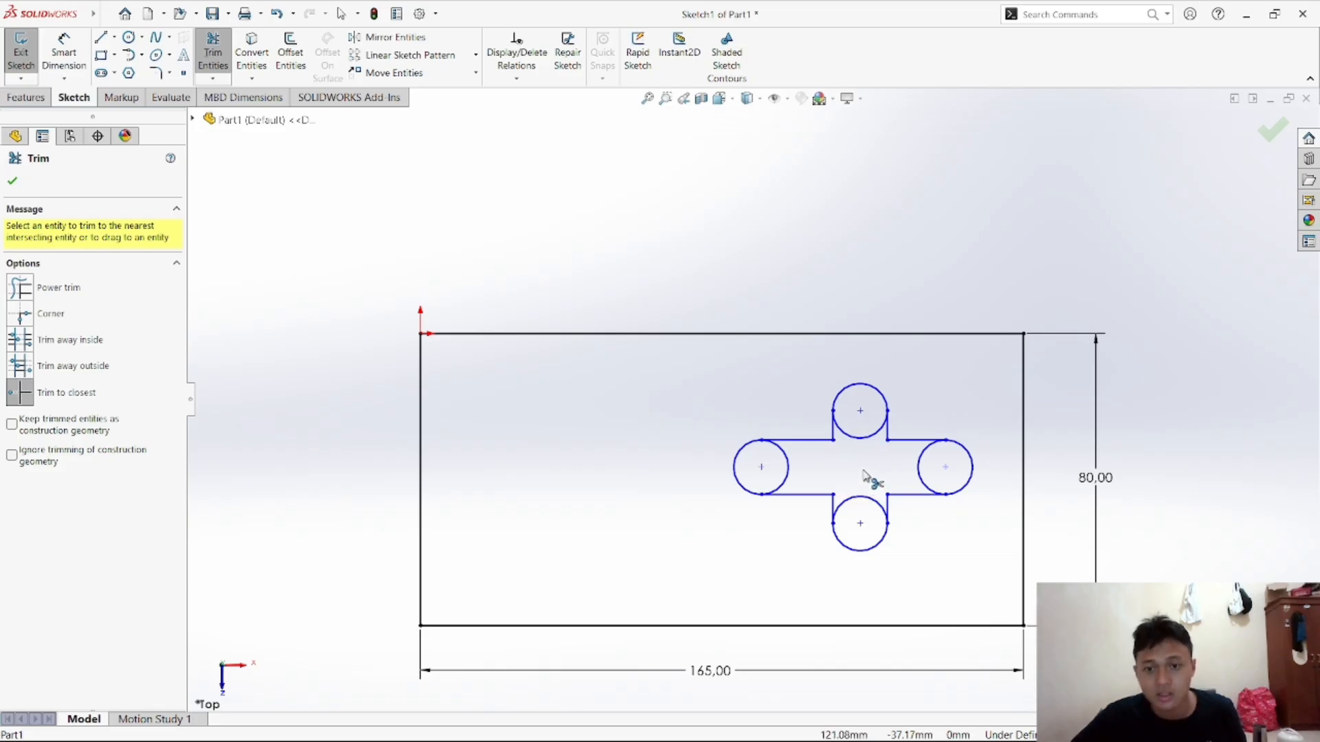
right_click(854, 467)
left_click(887, 509)
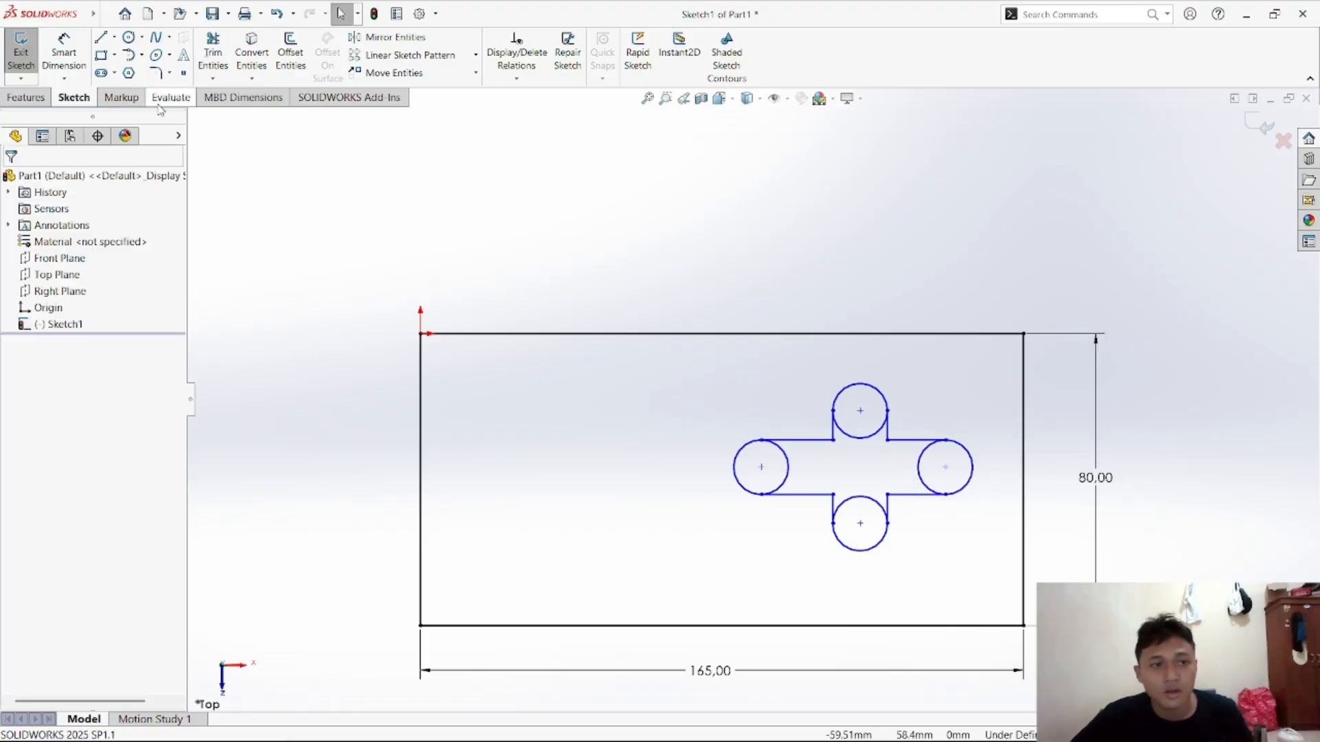
Trim the inner halves of the four end circles so the cross becomes one closed outline with rounded ends
left_click(214, 48)
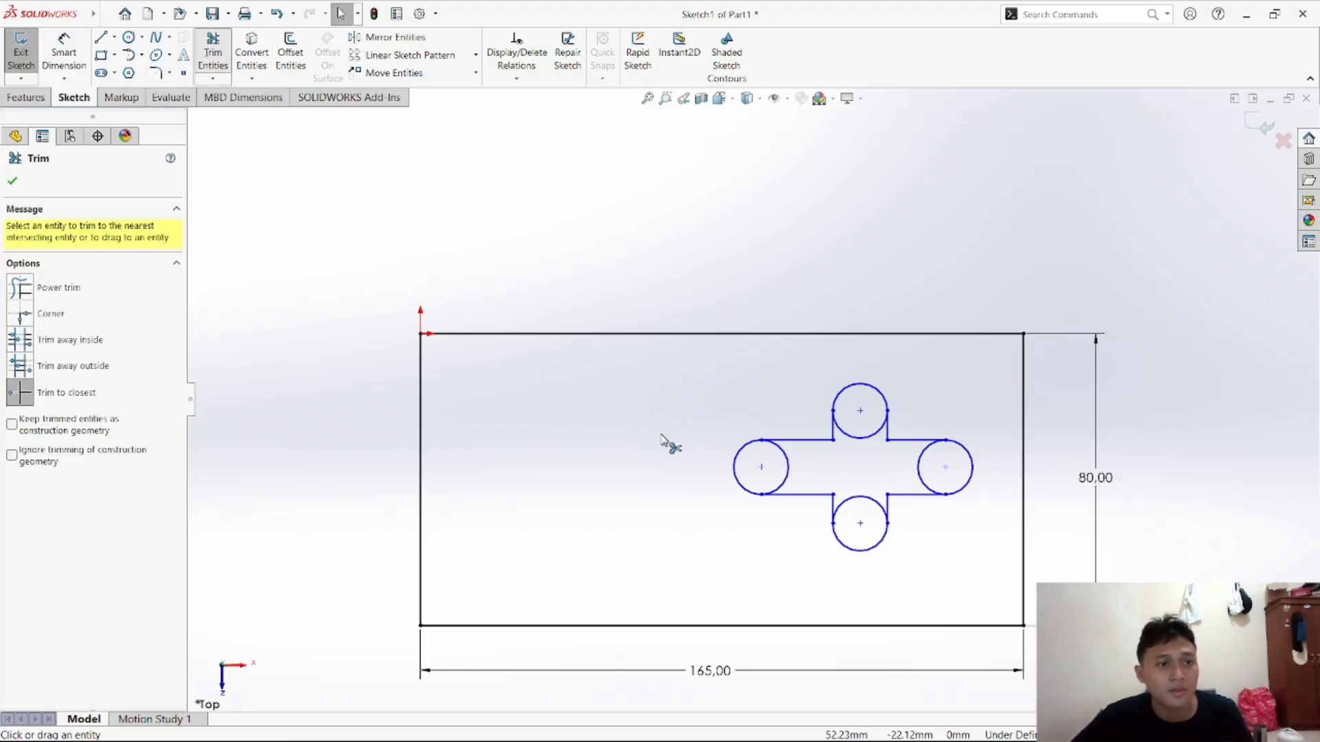
left_click(856, 439)
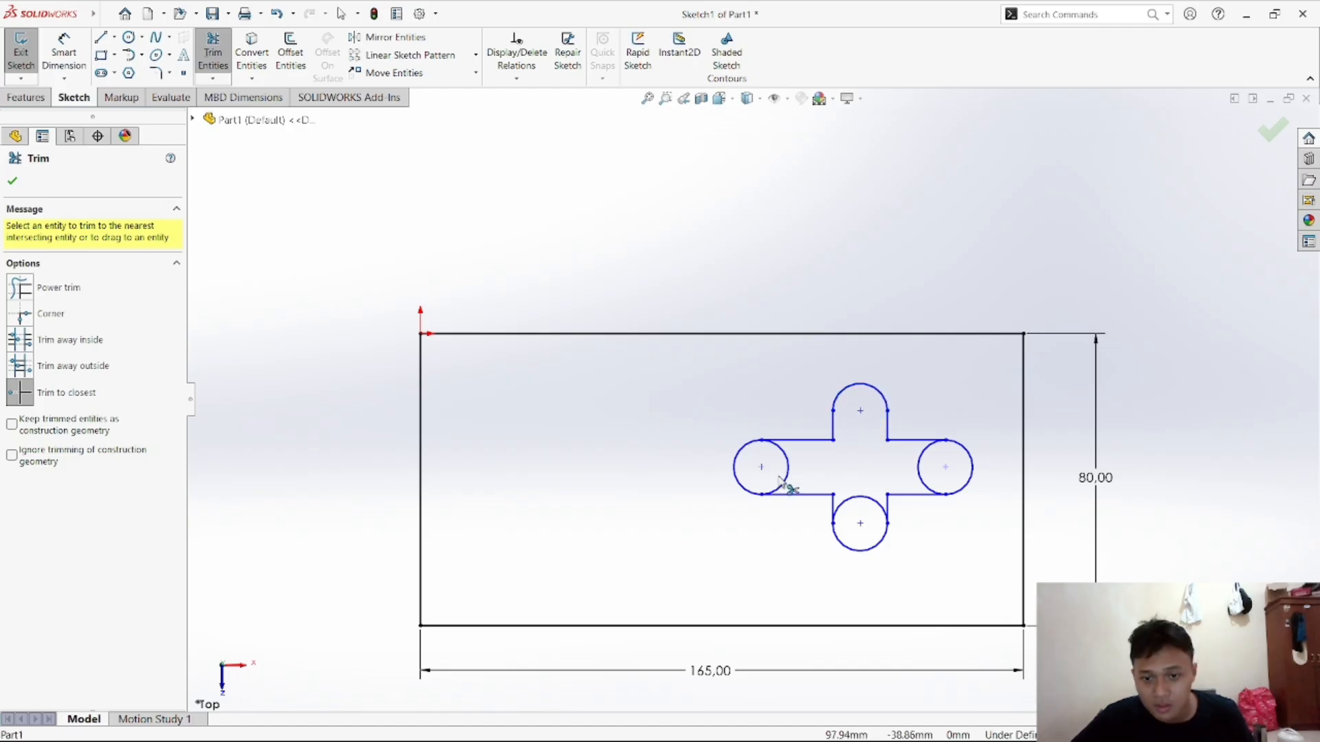
left_click(788, 482)
left_click(880, 504)
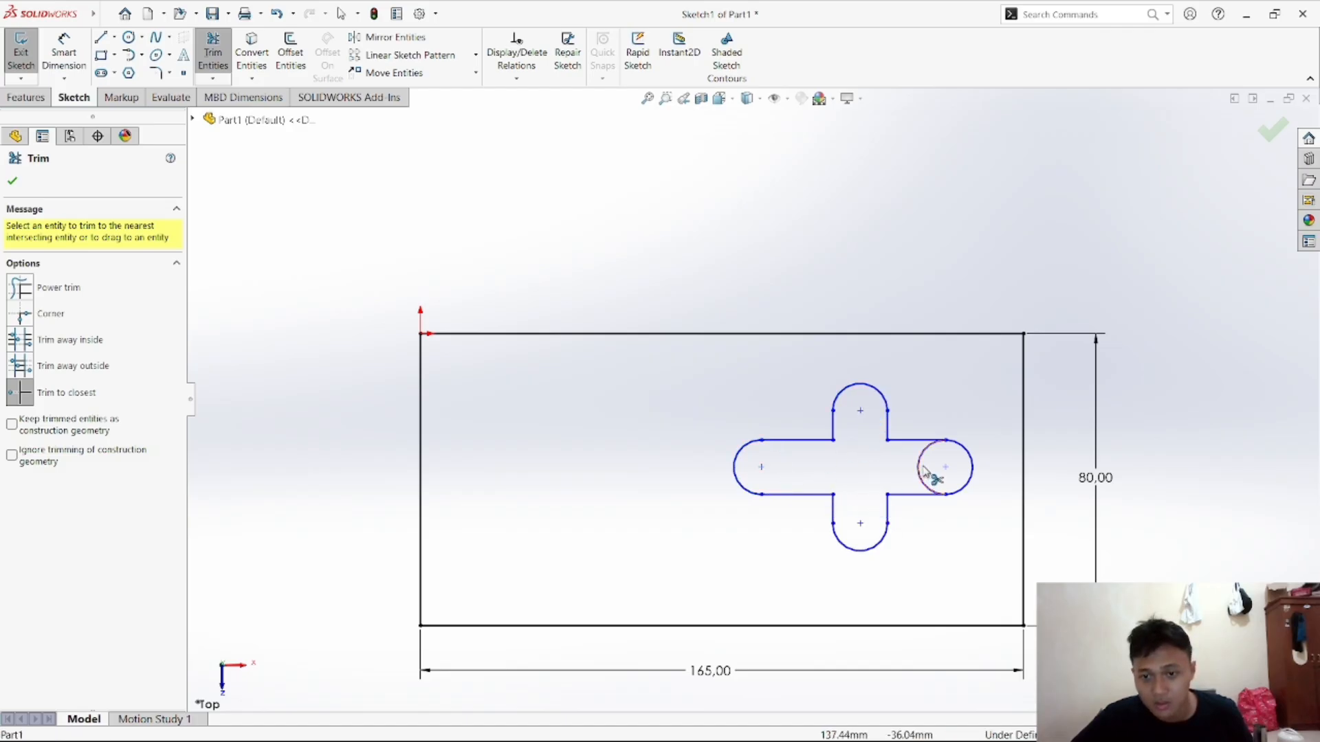
left_click(923, 470)
right_click(578, 206)
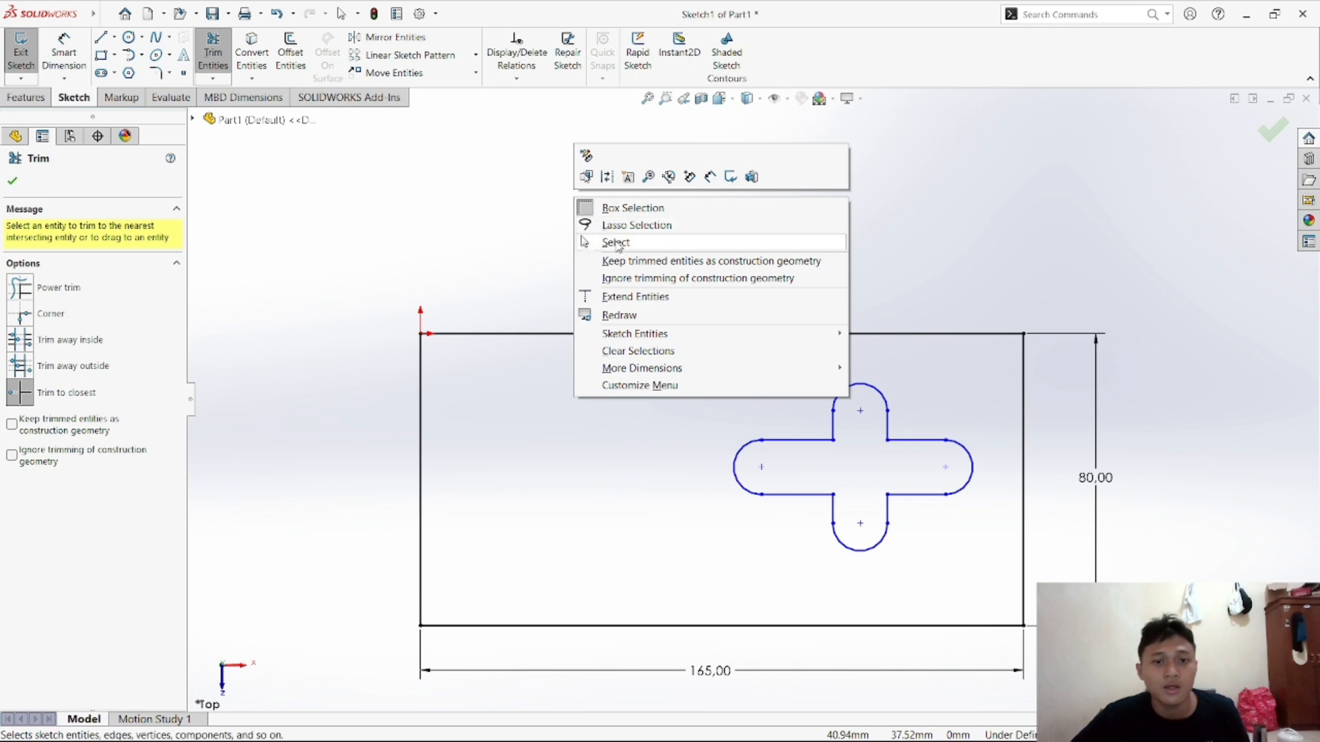
left_click(580, 209)
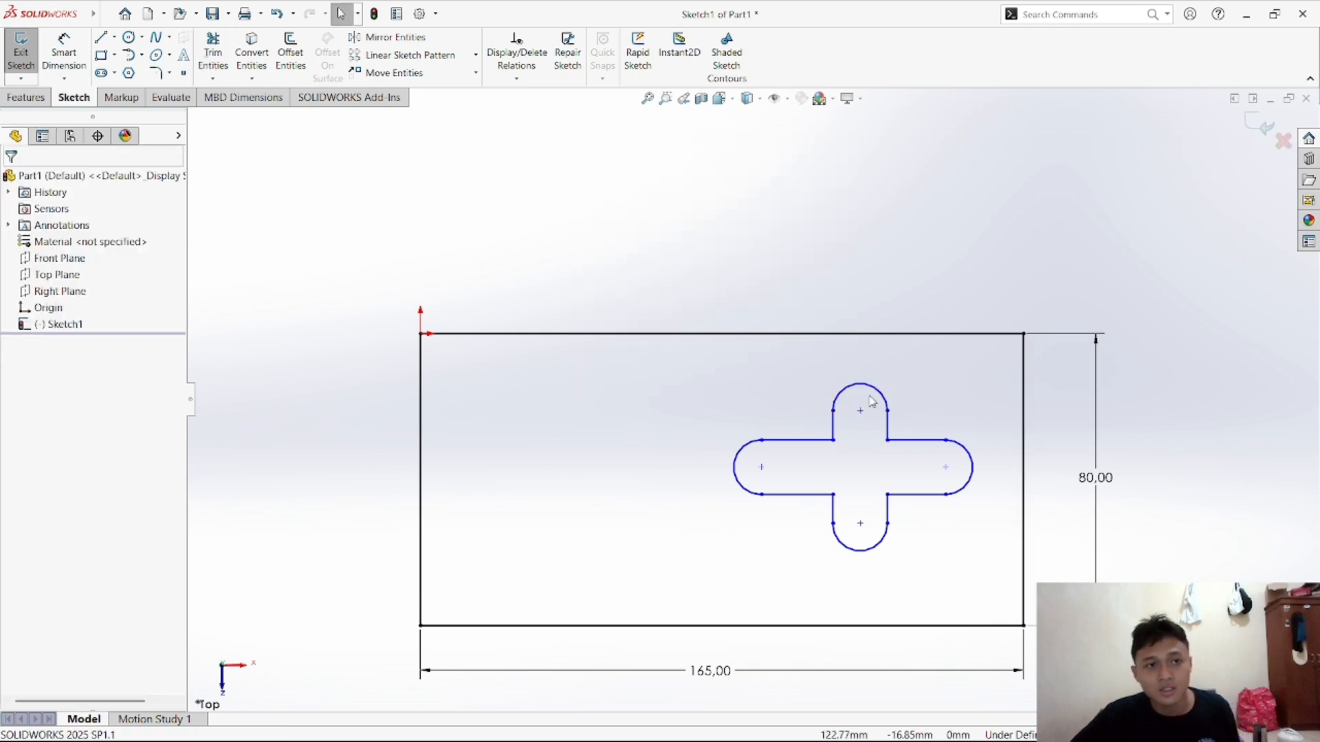
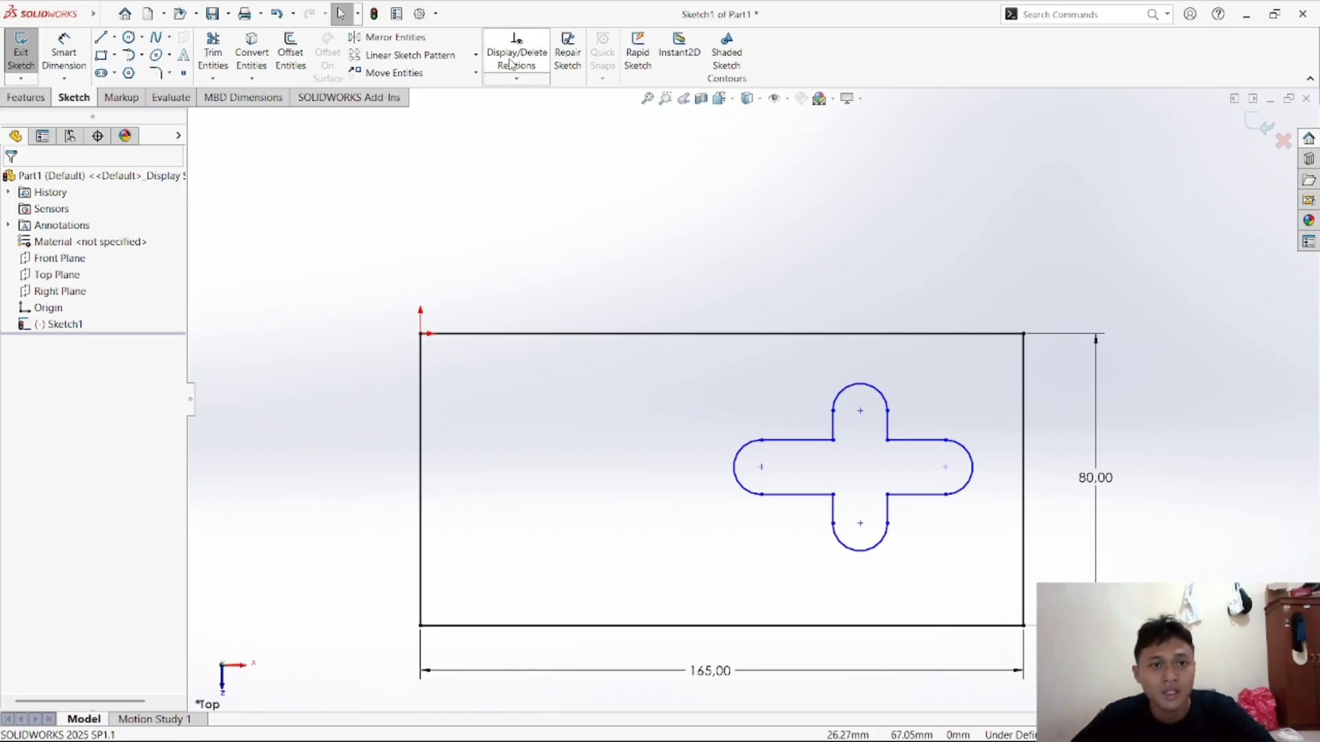
Add an Equal relation to the four end arcs of the cross
left_click(519, 82)
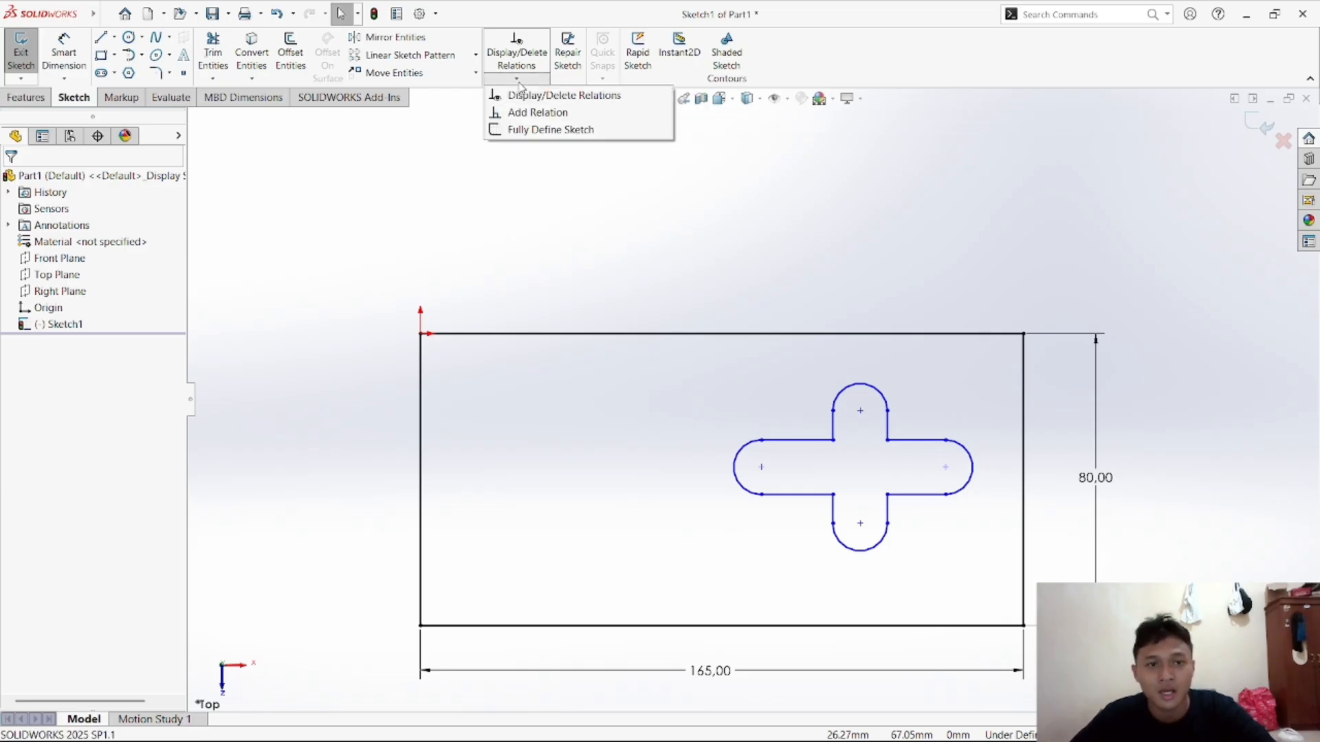
left_click(531, 115)
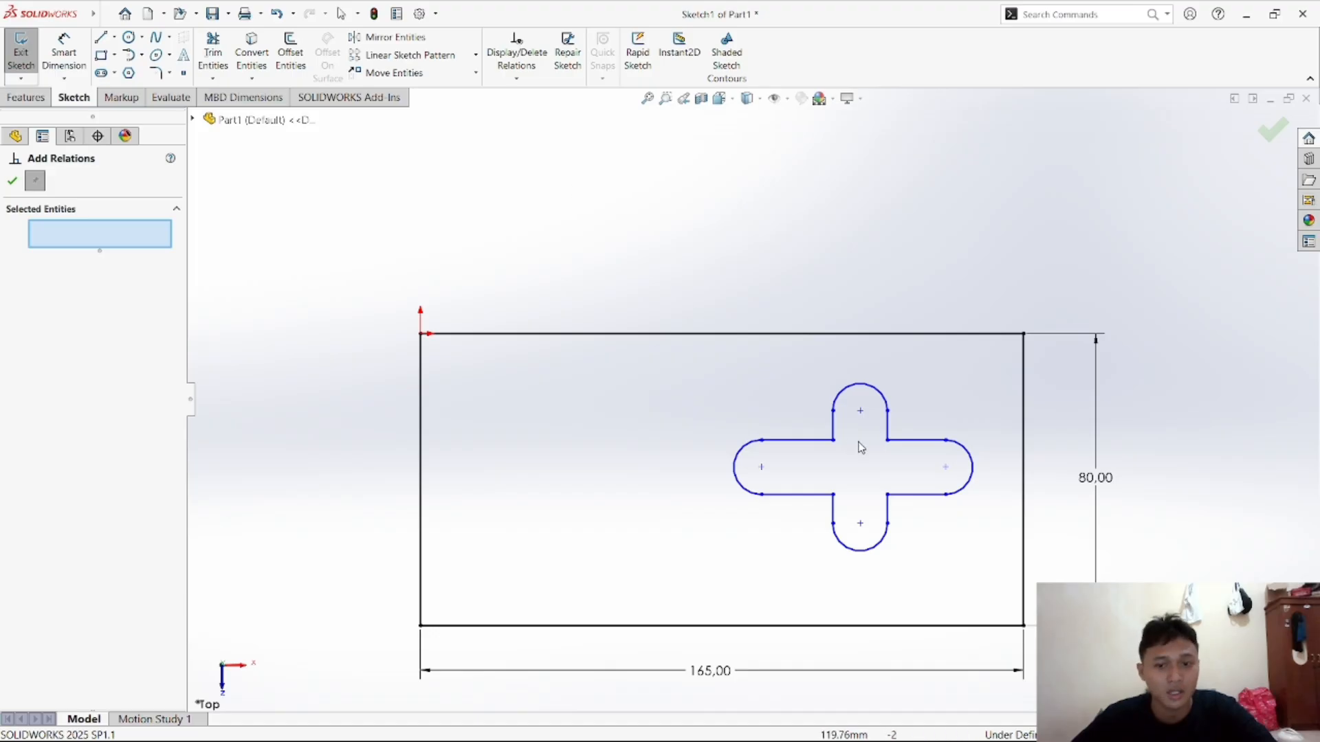
left_click(884, 404)
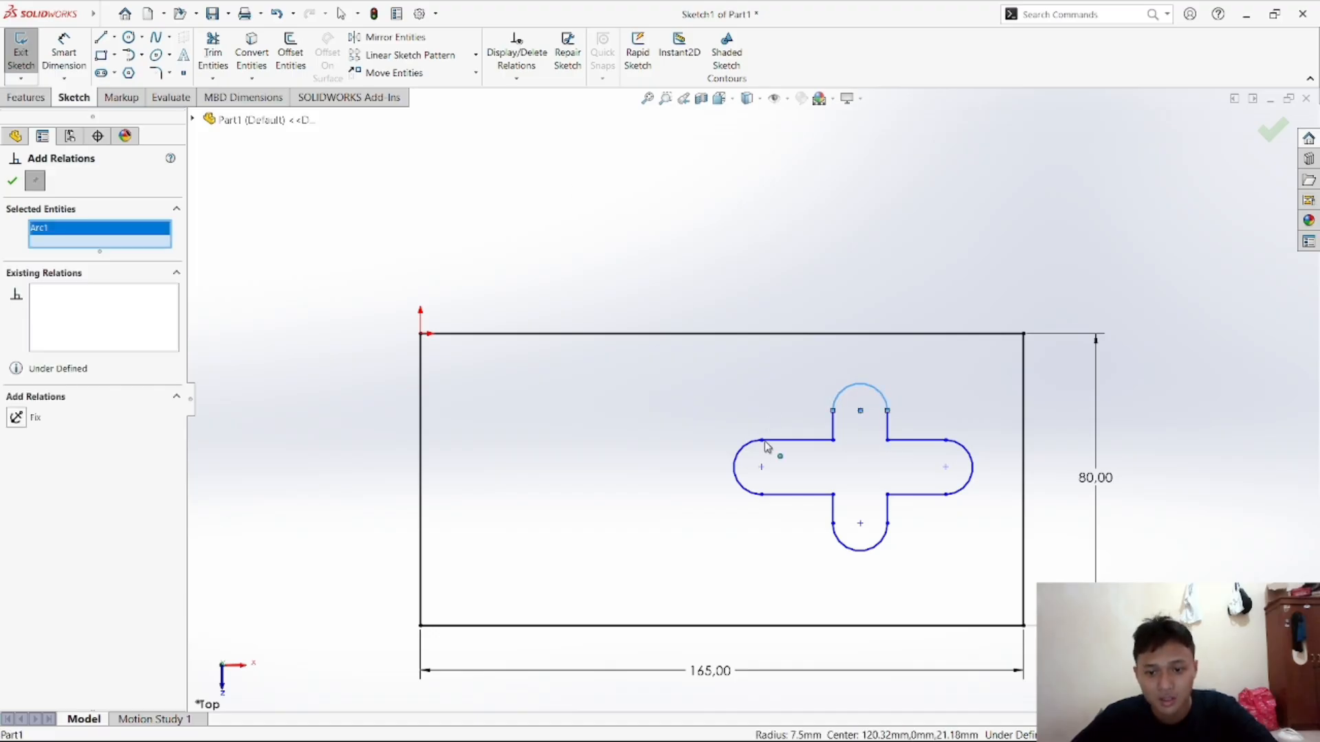
left_click(740, 469)
left_click(864, 557)
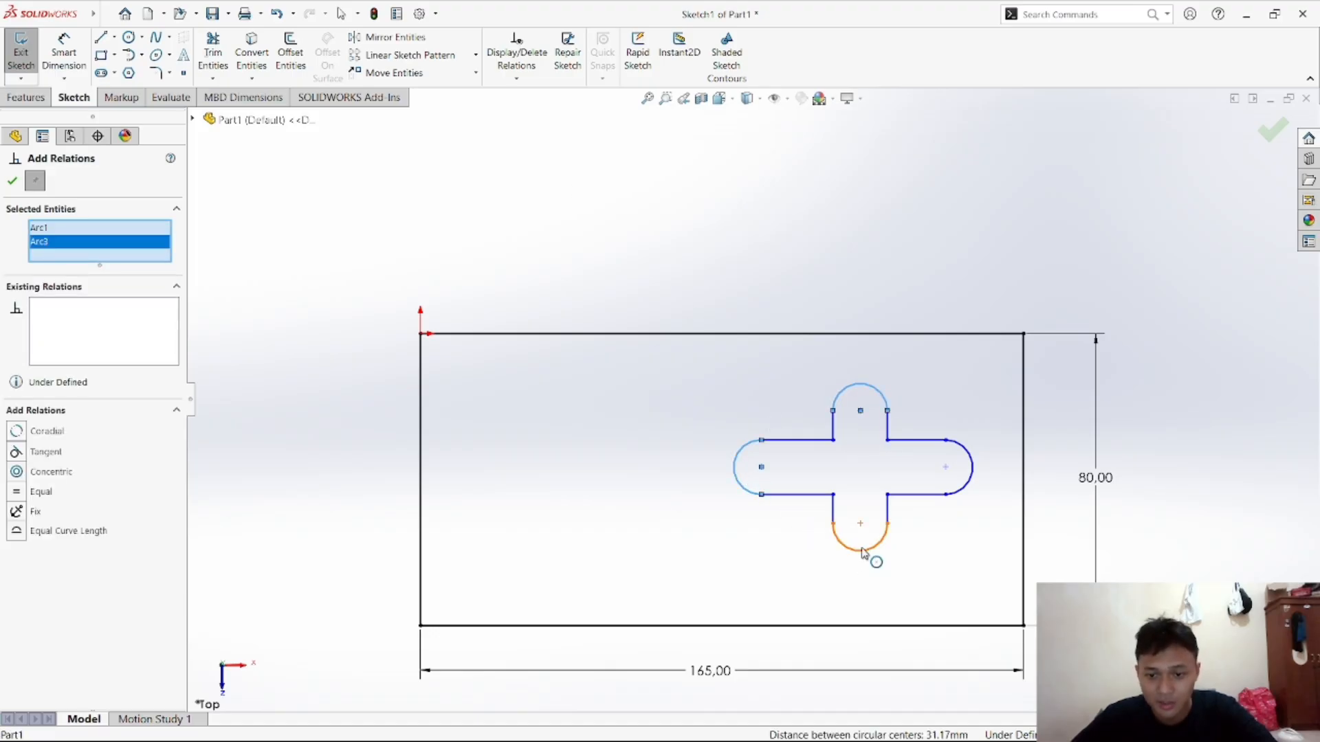
left_click(972, 474)
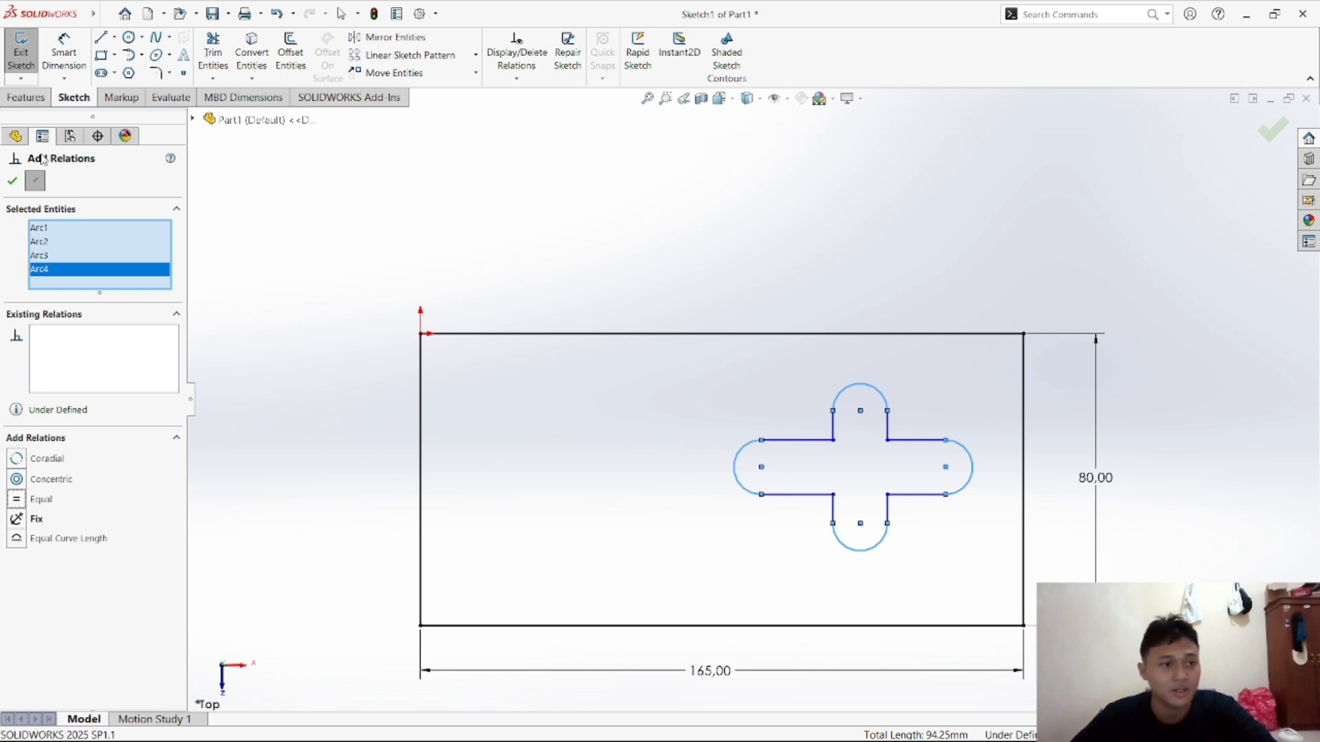
left_click(12, 182)
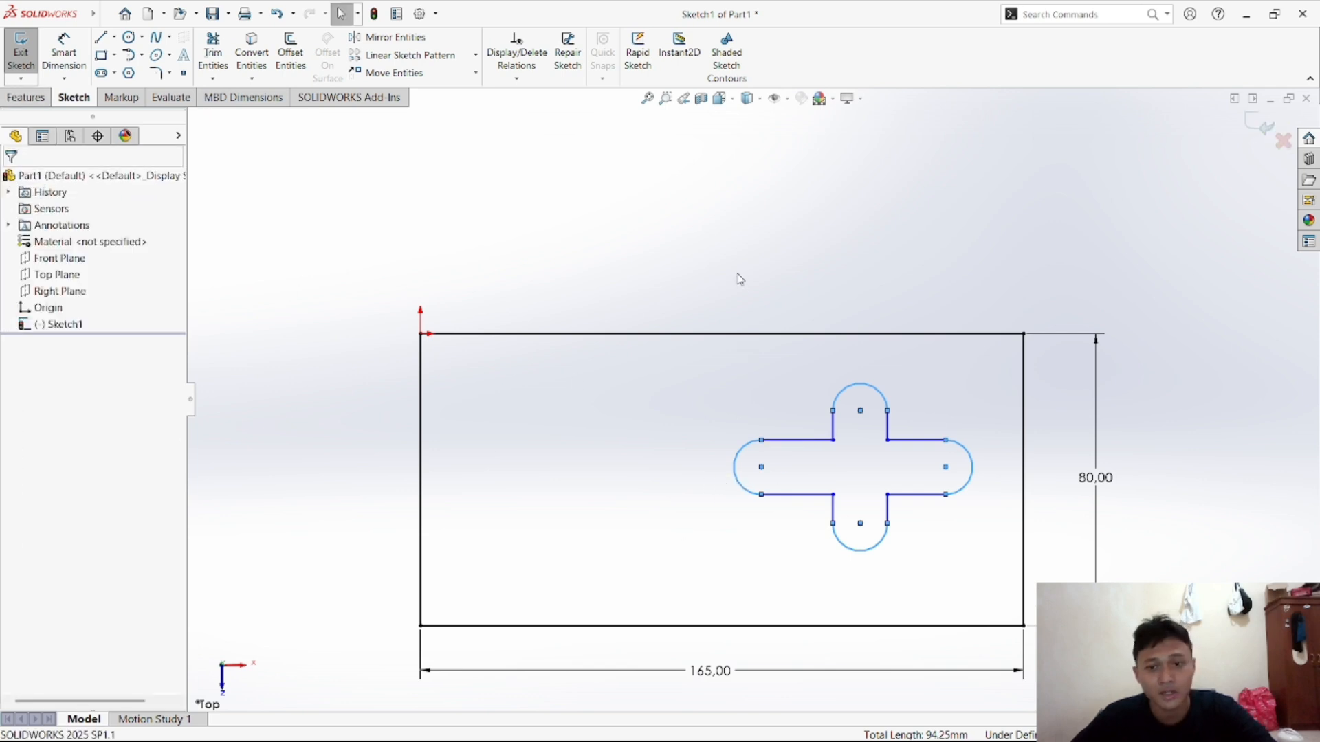
left_click(665, 218)
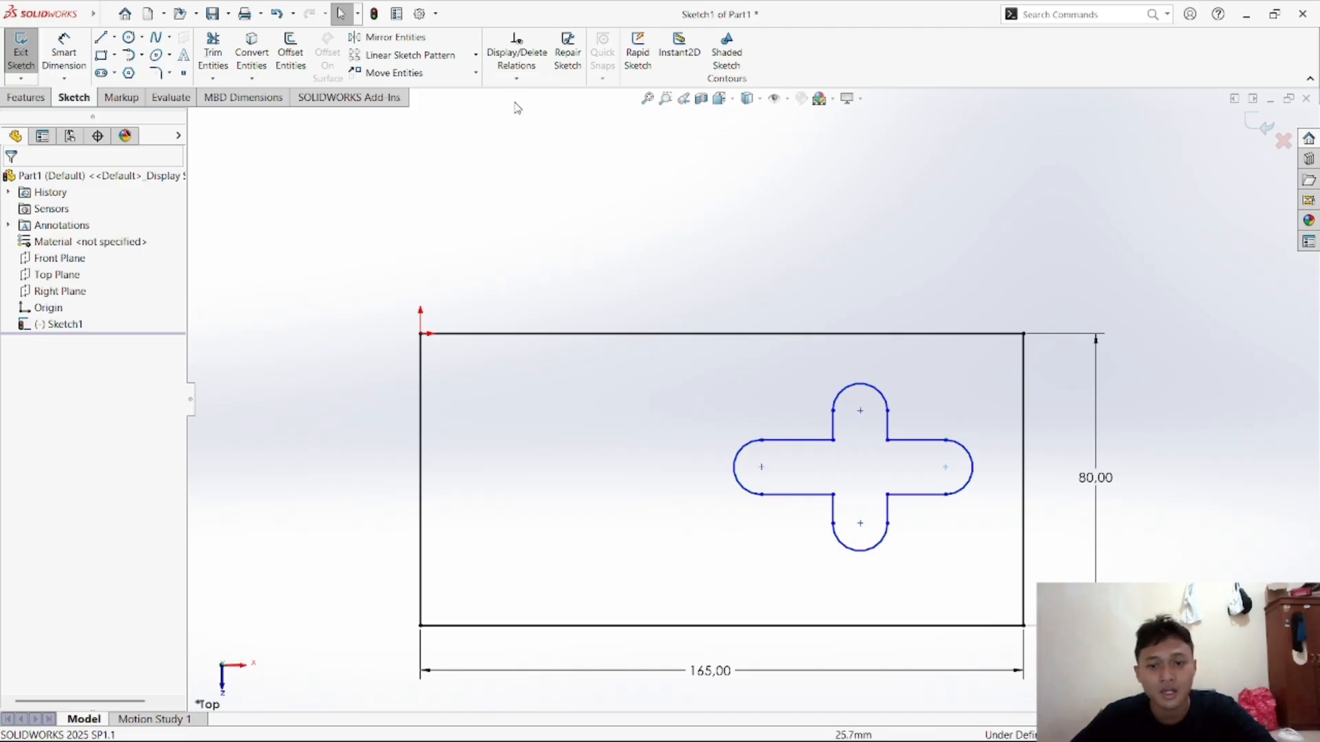
Add an Equal relation to all eight straight segments of the cross outline
left_click(516, 78)
left_click(537, 112)
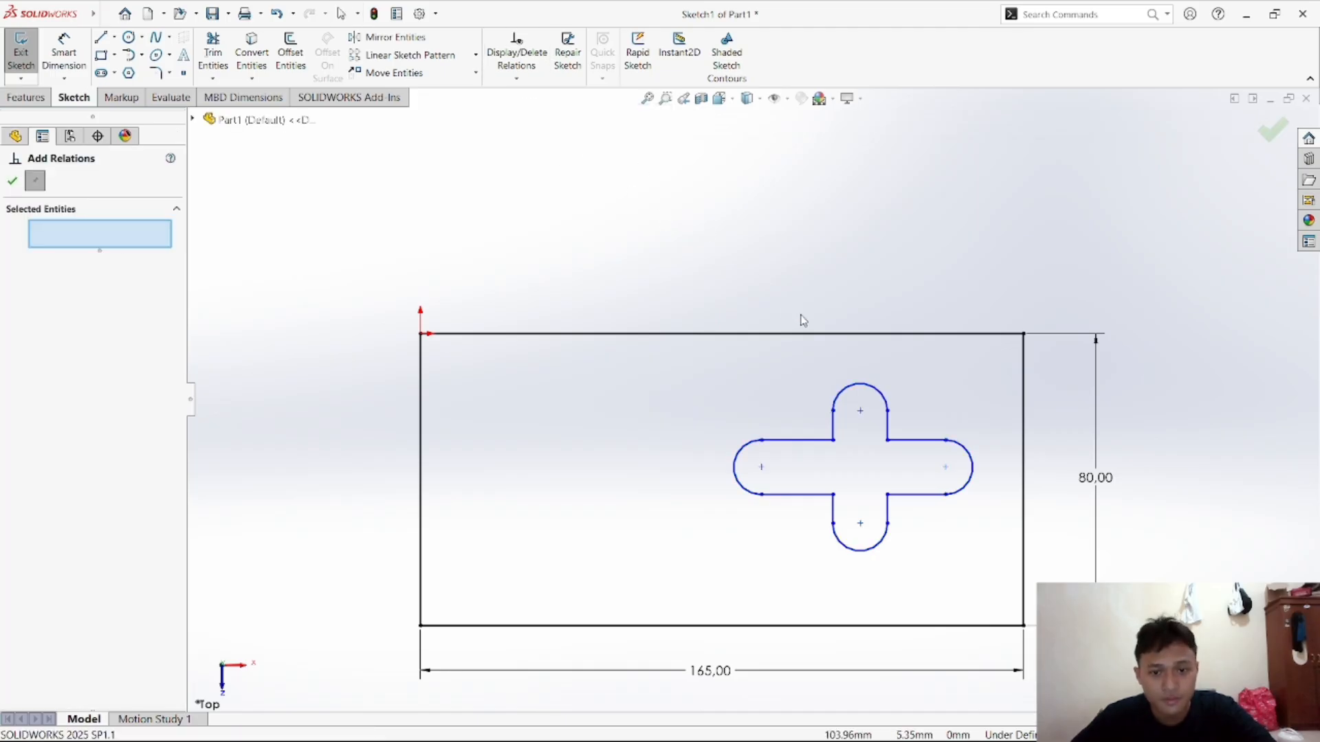
left_click(817, 444)
left_click(834, 433)
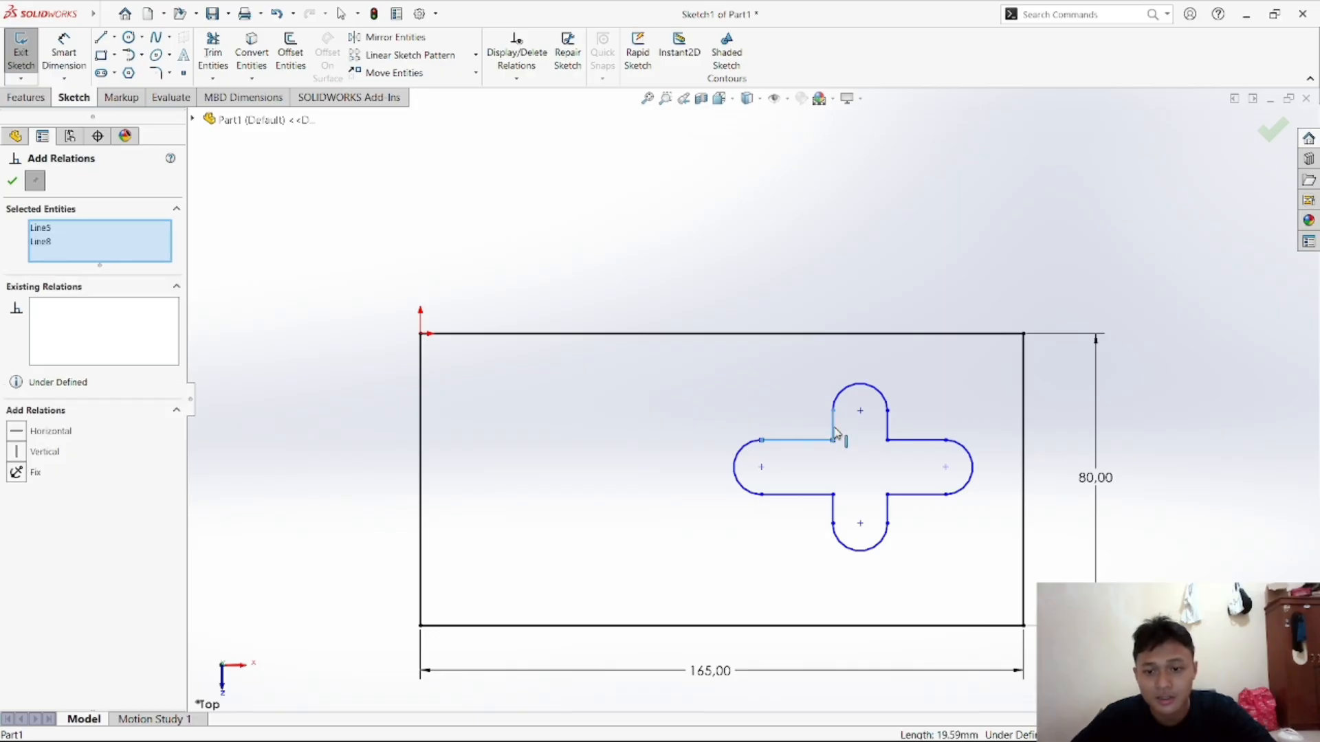
left_click(892, 436)
left_click(907, 440)
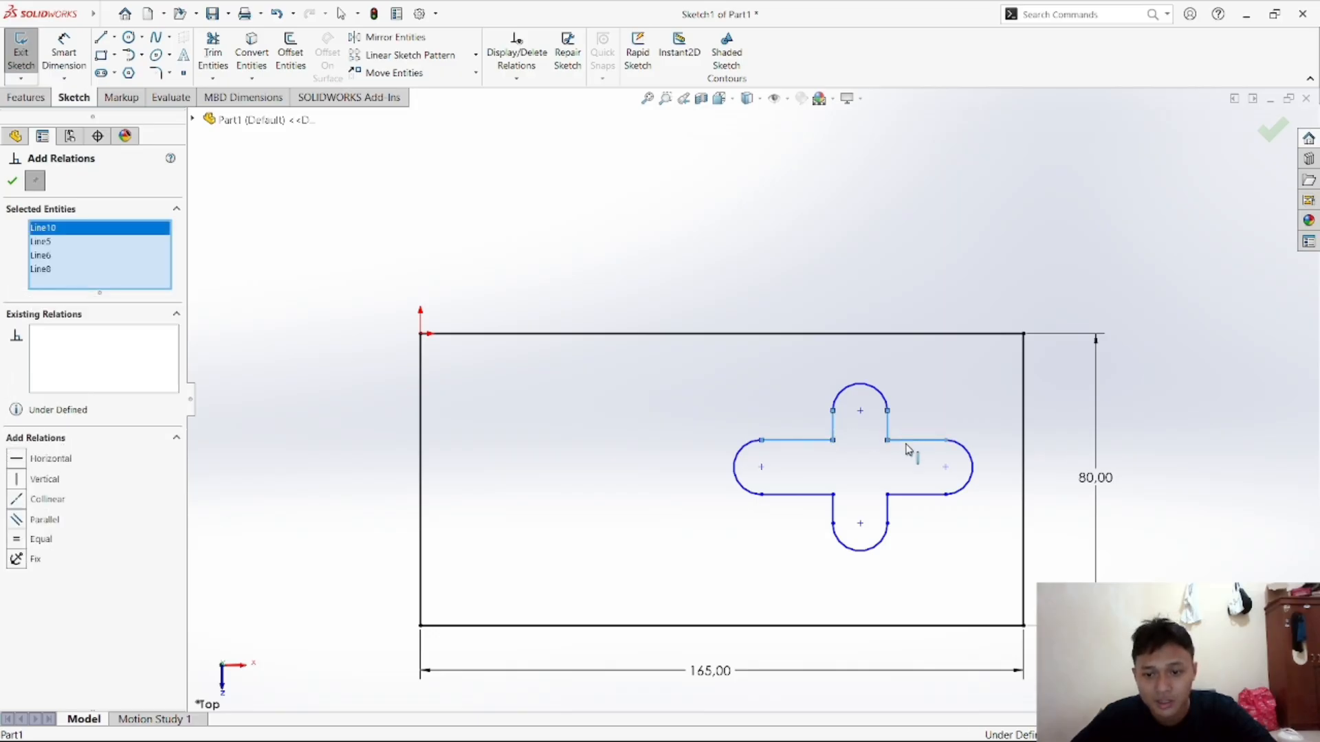
left_click(917, 495)
left_click(887, 514)
left_click(833, 510)
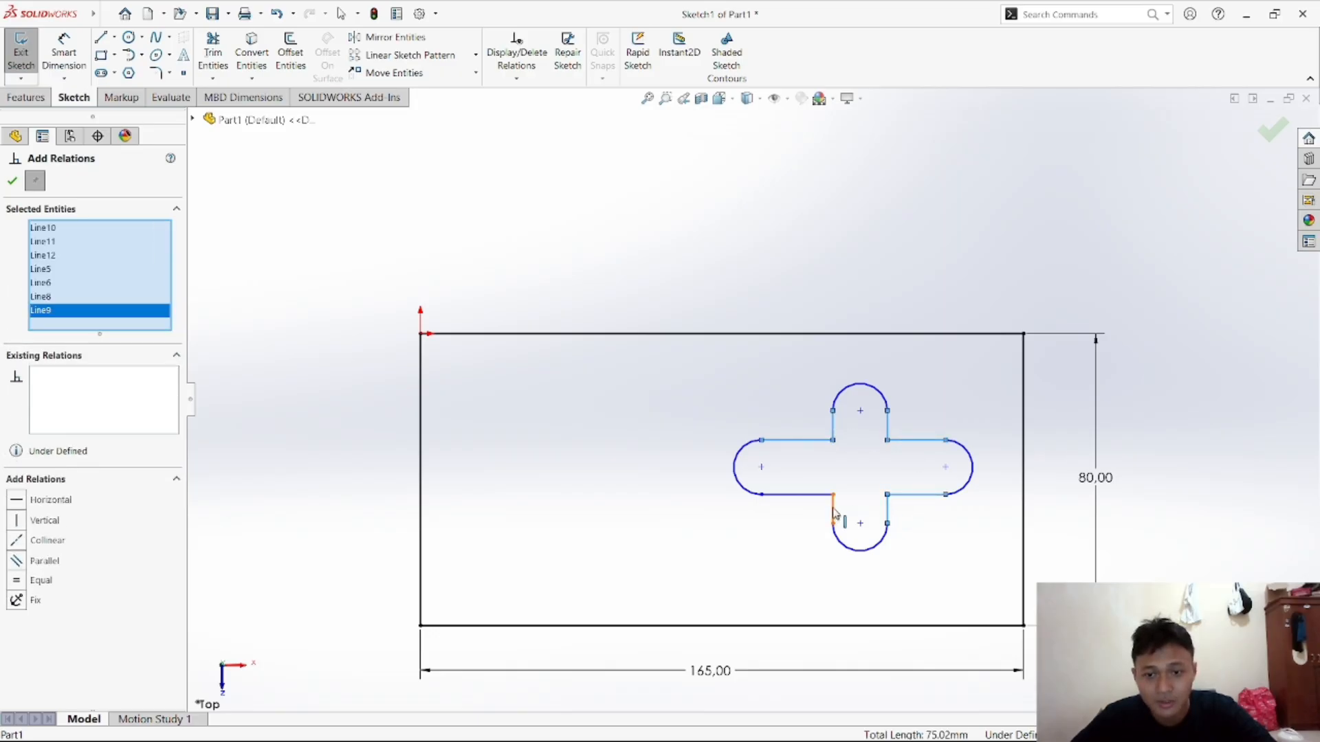
left_click(815, 506)
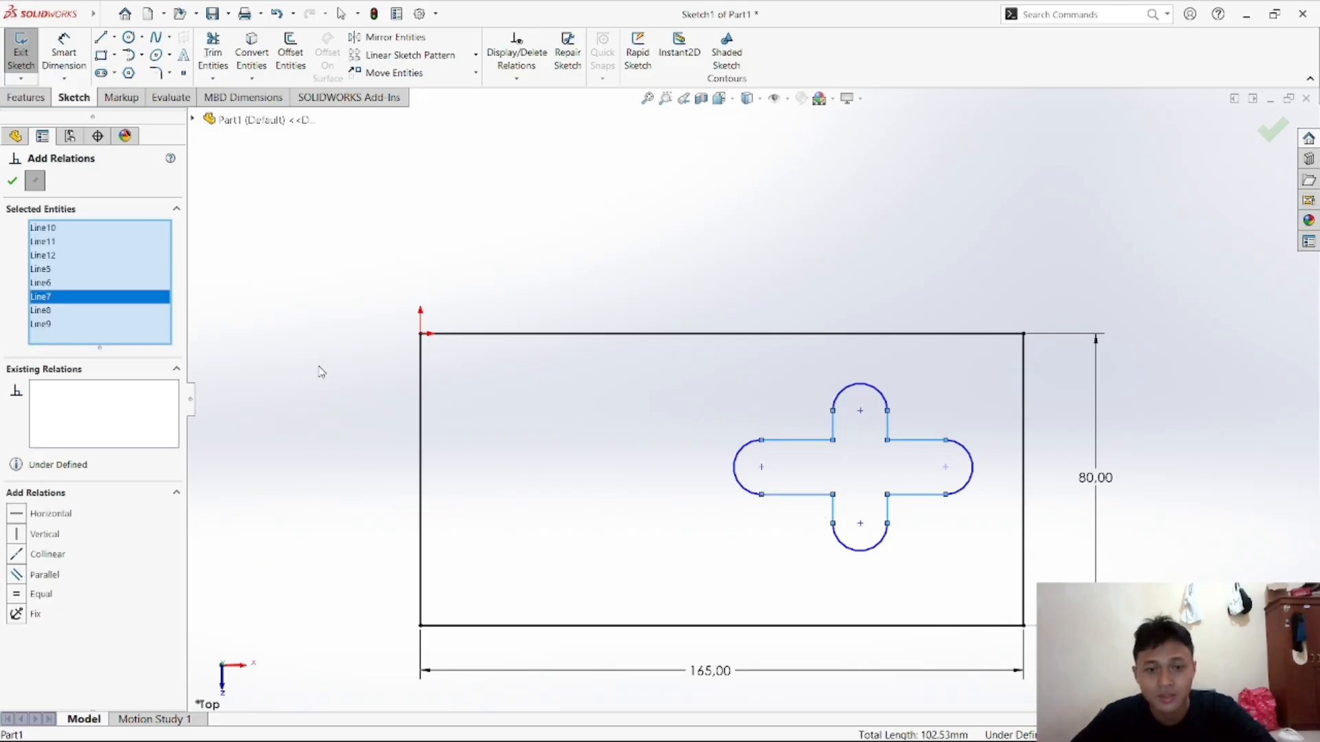
left_click(16, 595)
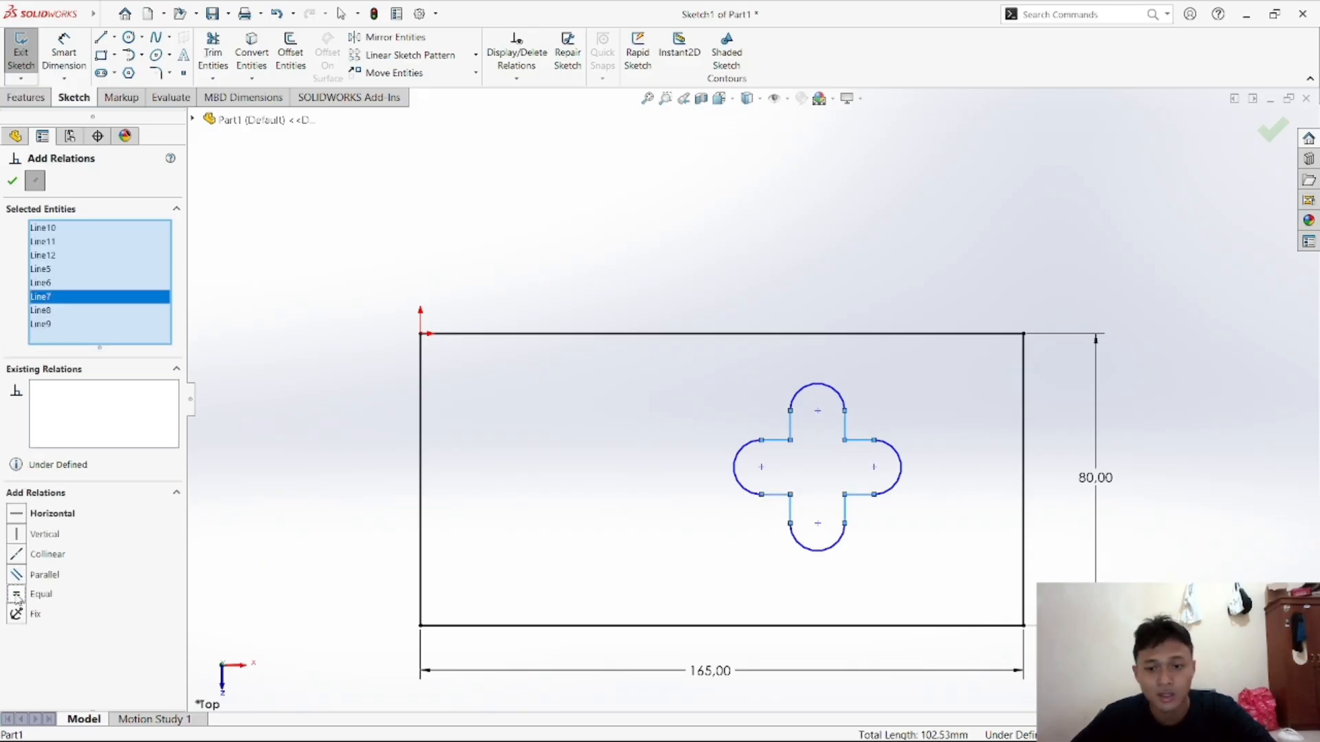
left_click(12, 182)
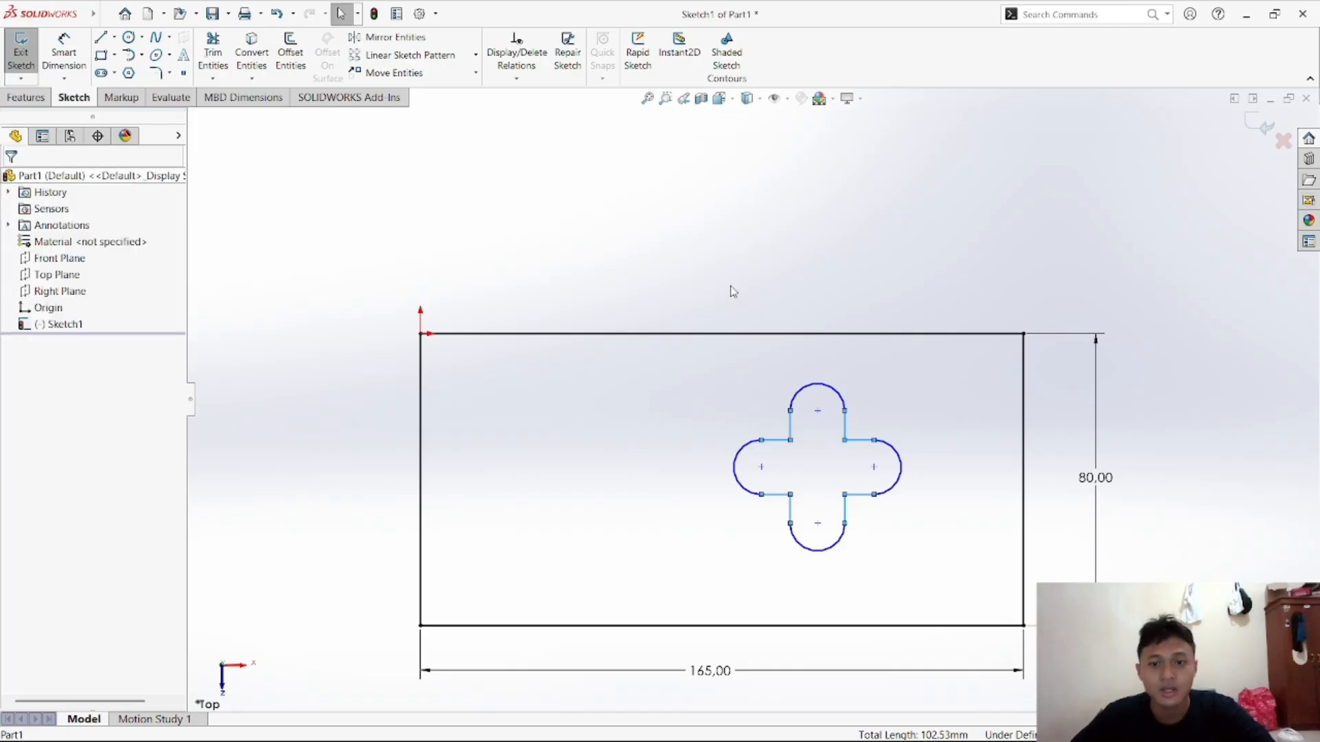
left_click(673, 239)
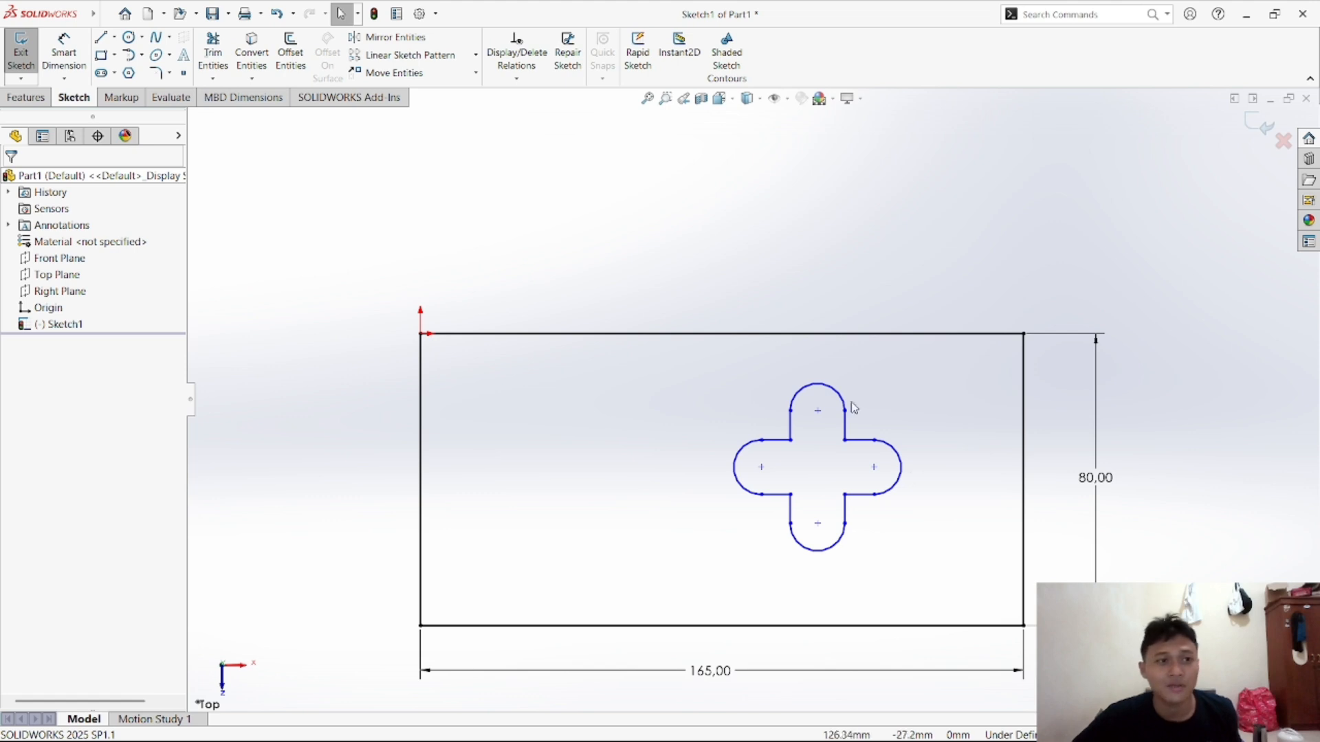
Dimension the horizontal distance from the upper arc's centre to the rectangle's right edge and set it to 42.5 mm
left_click(74, 51)
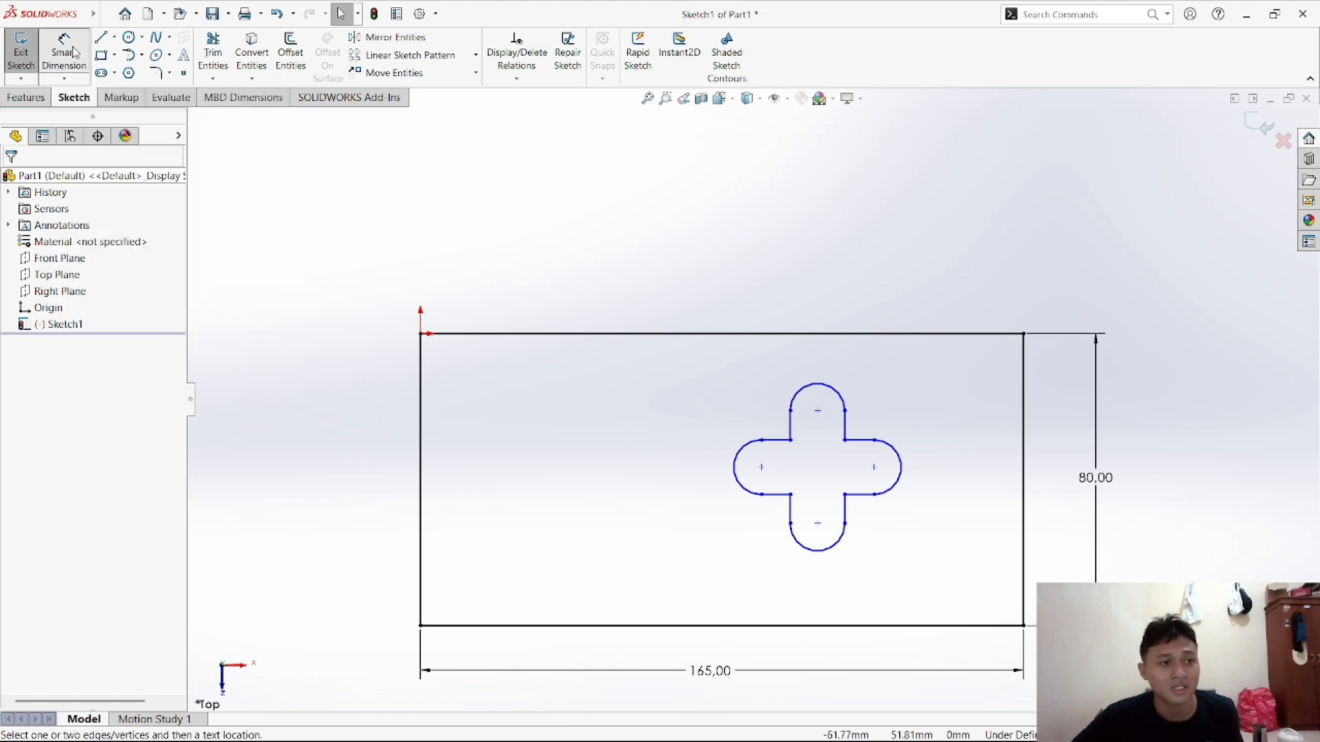
left_click(818, 412)
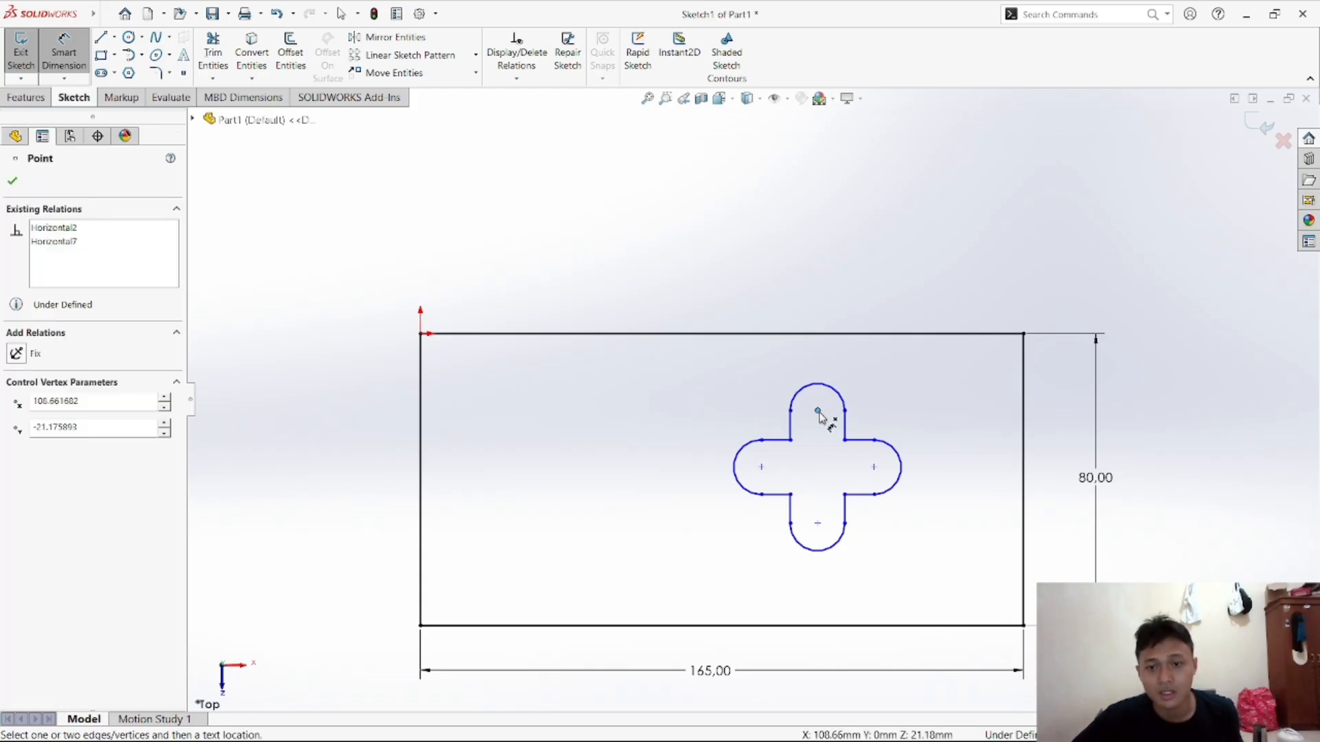
left_click(1022, 411)
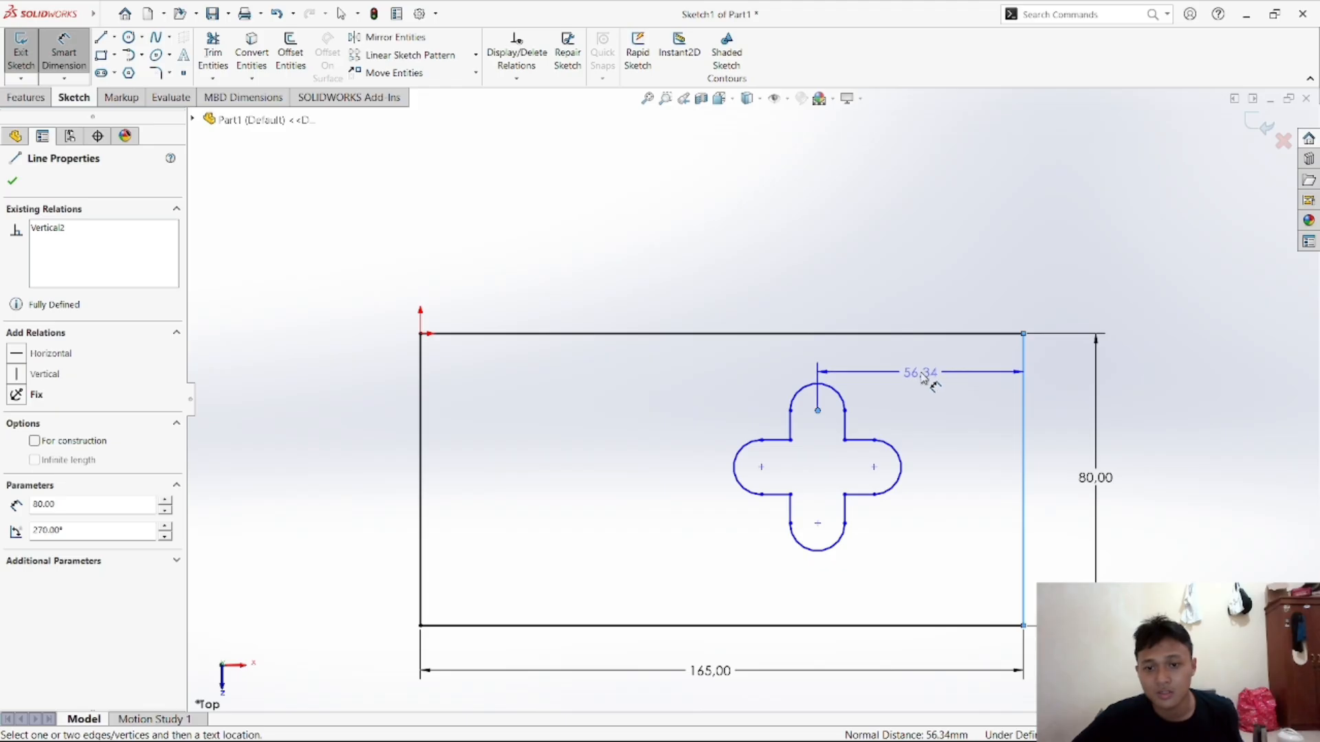
left_click(924, 378)
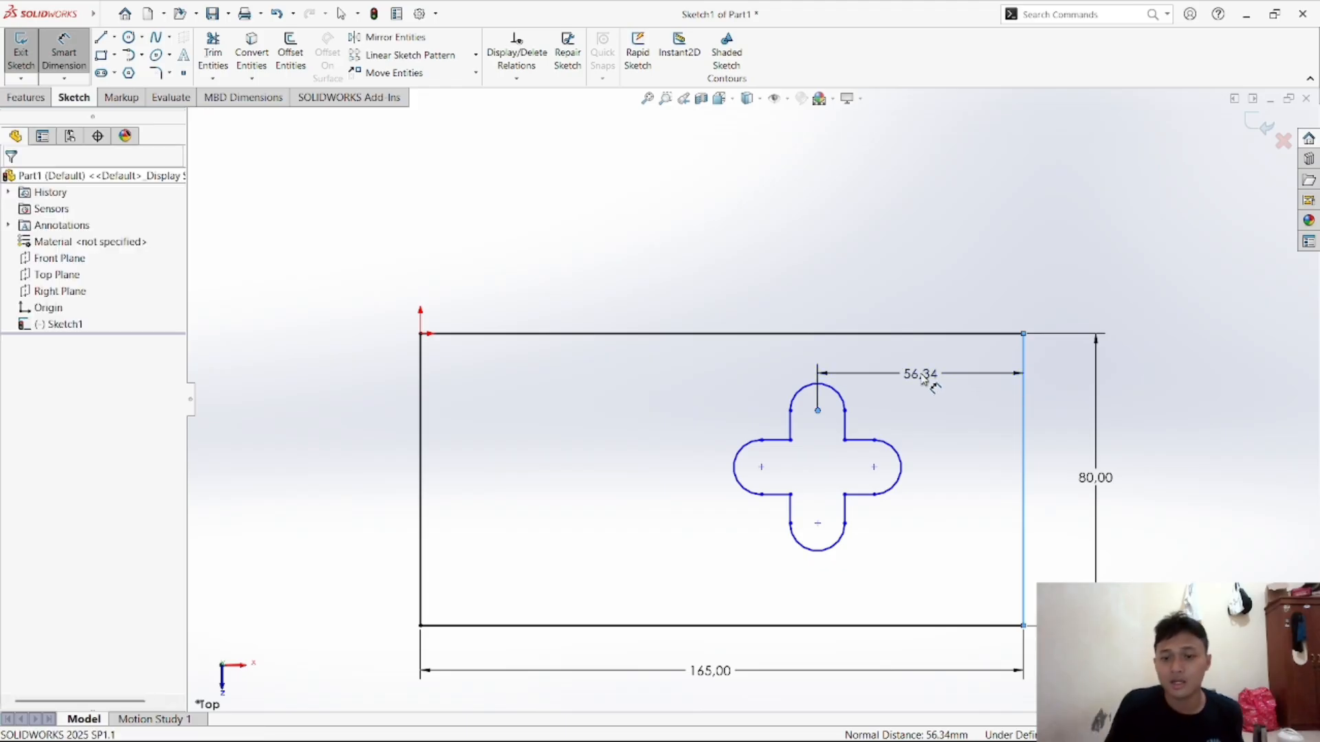
double_click(923, 377)
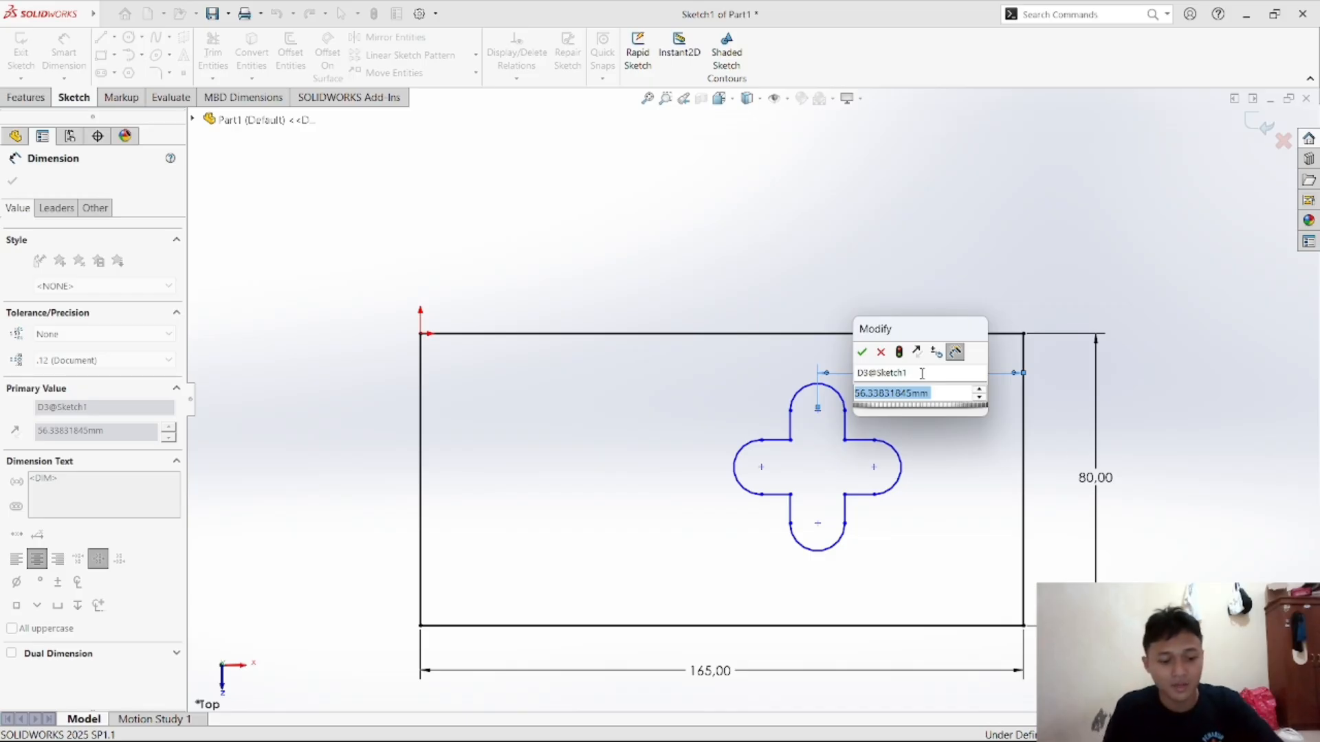
type("42.5")
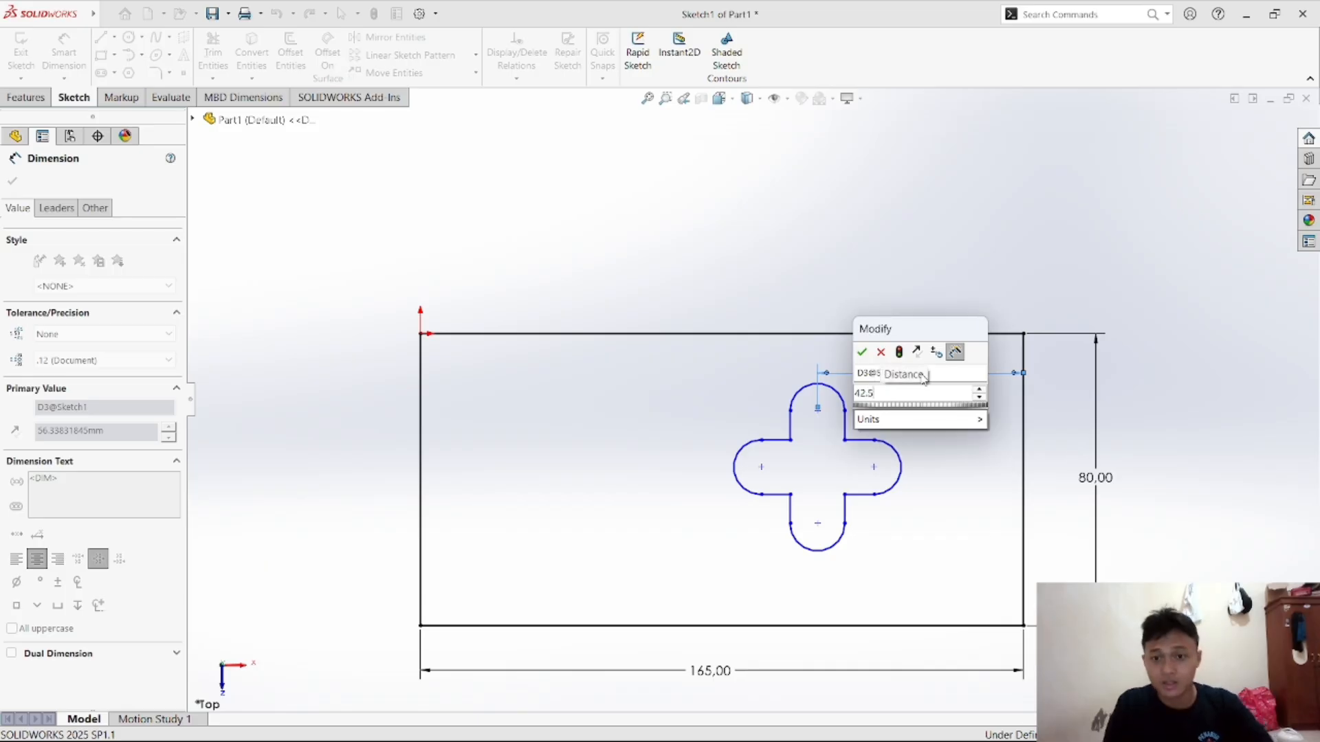
key("Return")
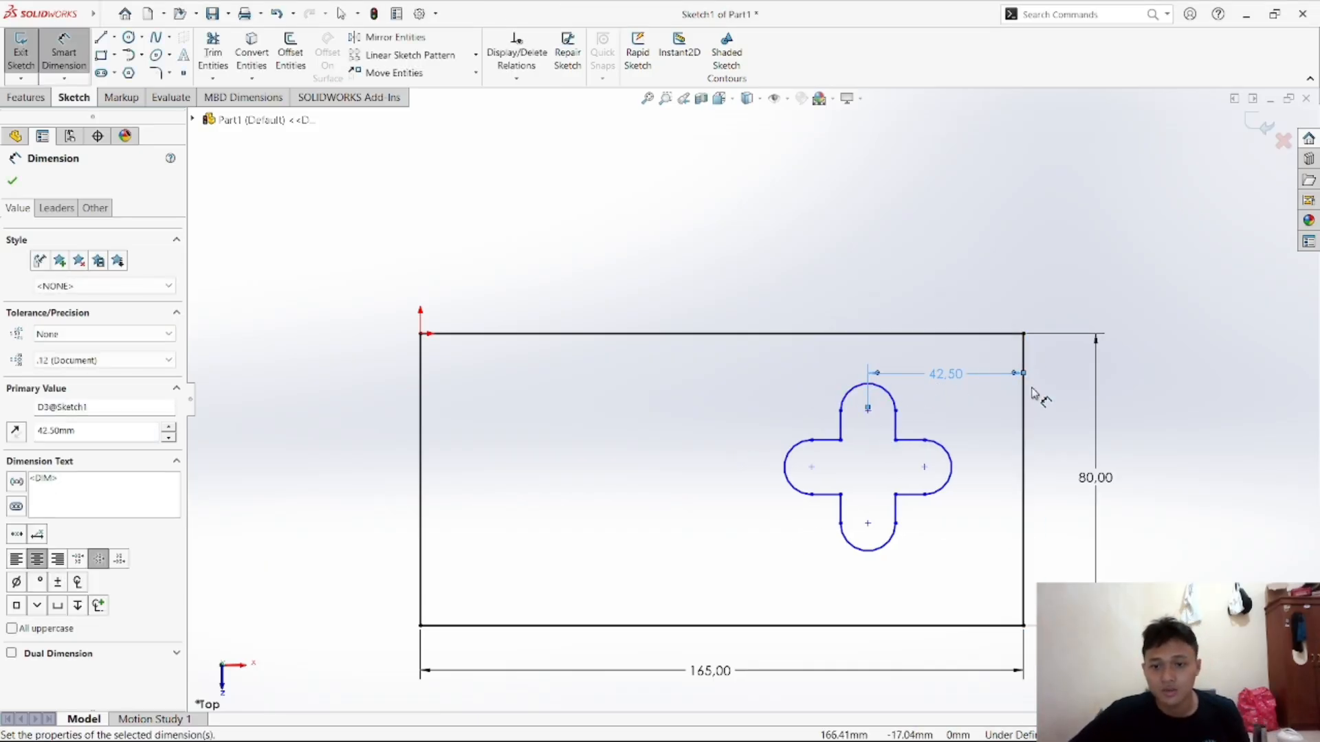
Dimension the vertical distance from the left arc's centre to the rectangle's bottom edge and set it to 38 mm
left_click(812, 468)
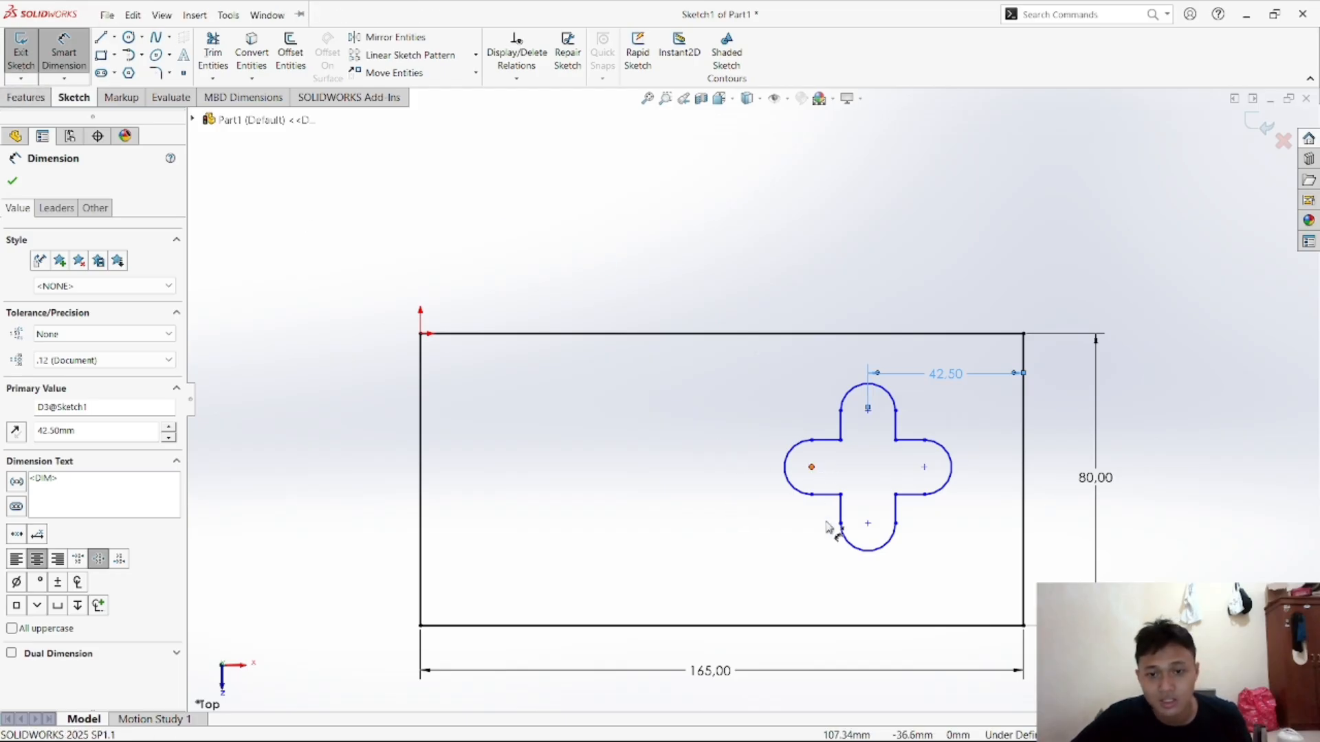
left_click(821, 626)
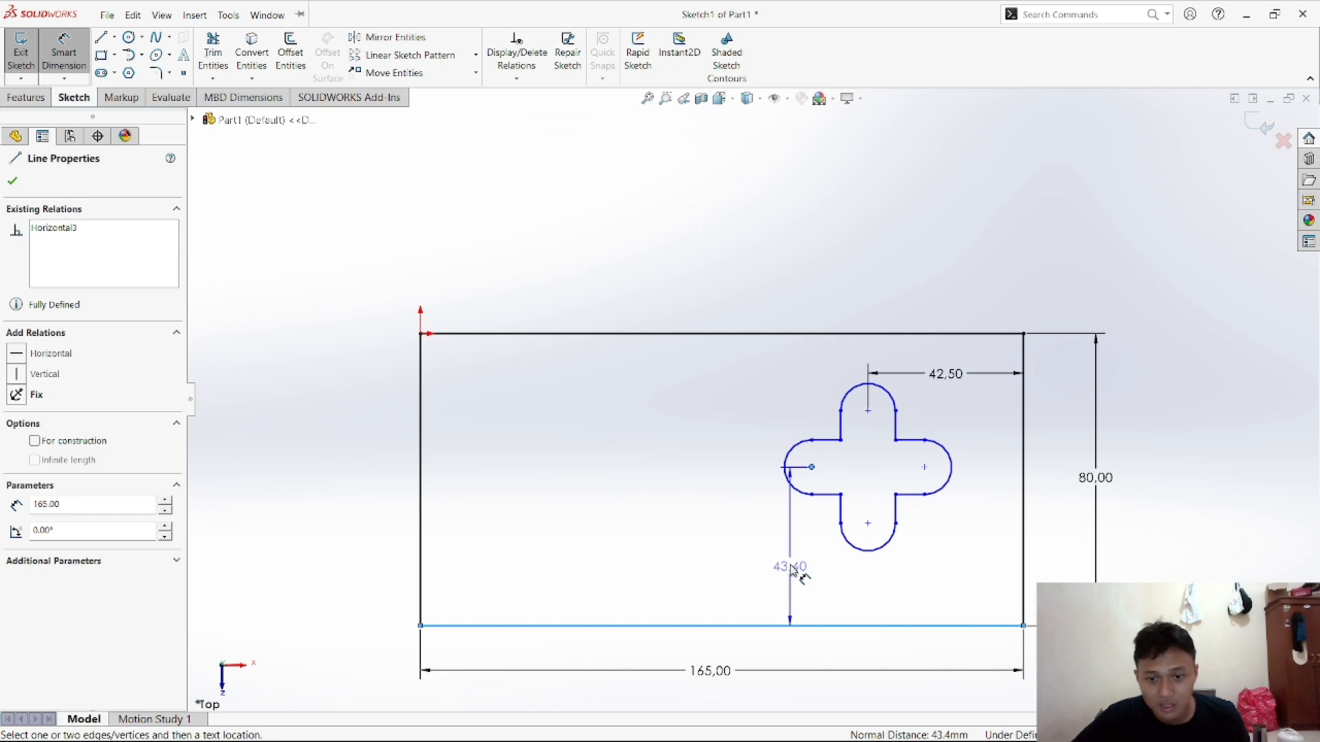
left_click(791, 555)
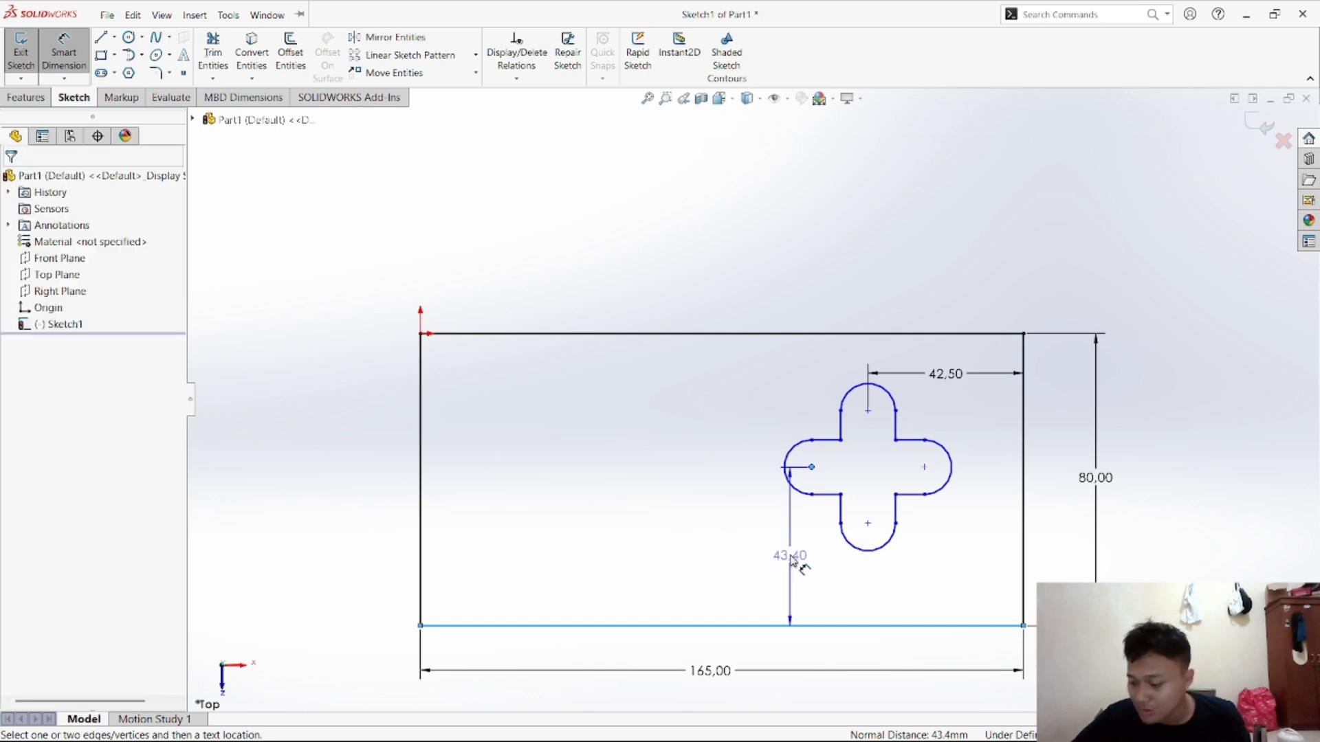
left_click(790, 557)
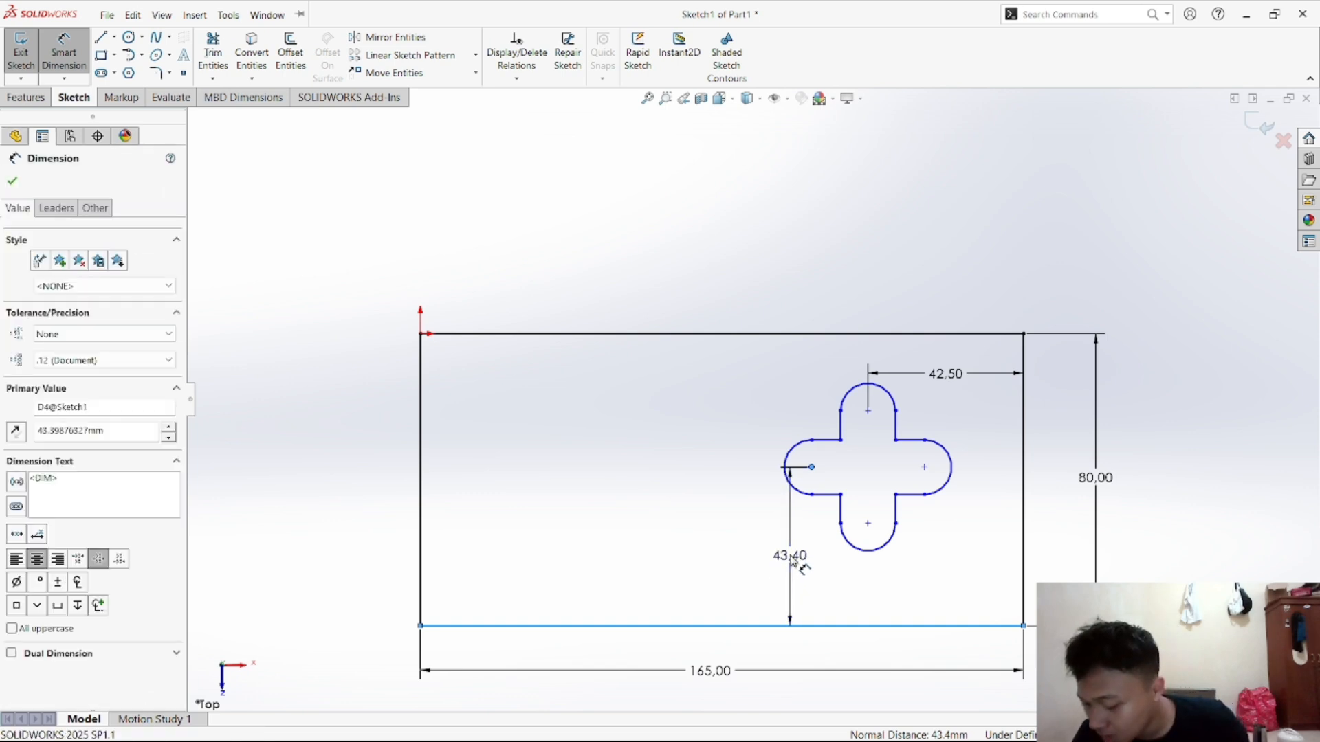
type("3")
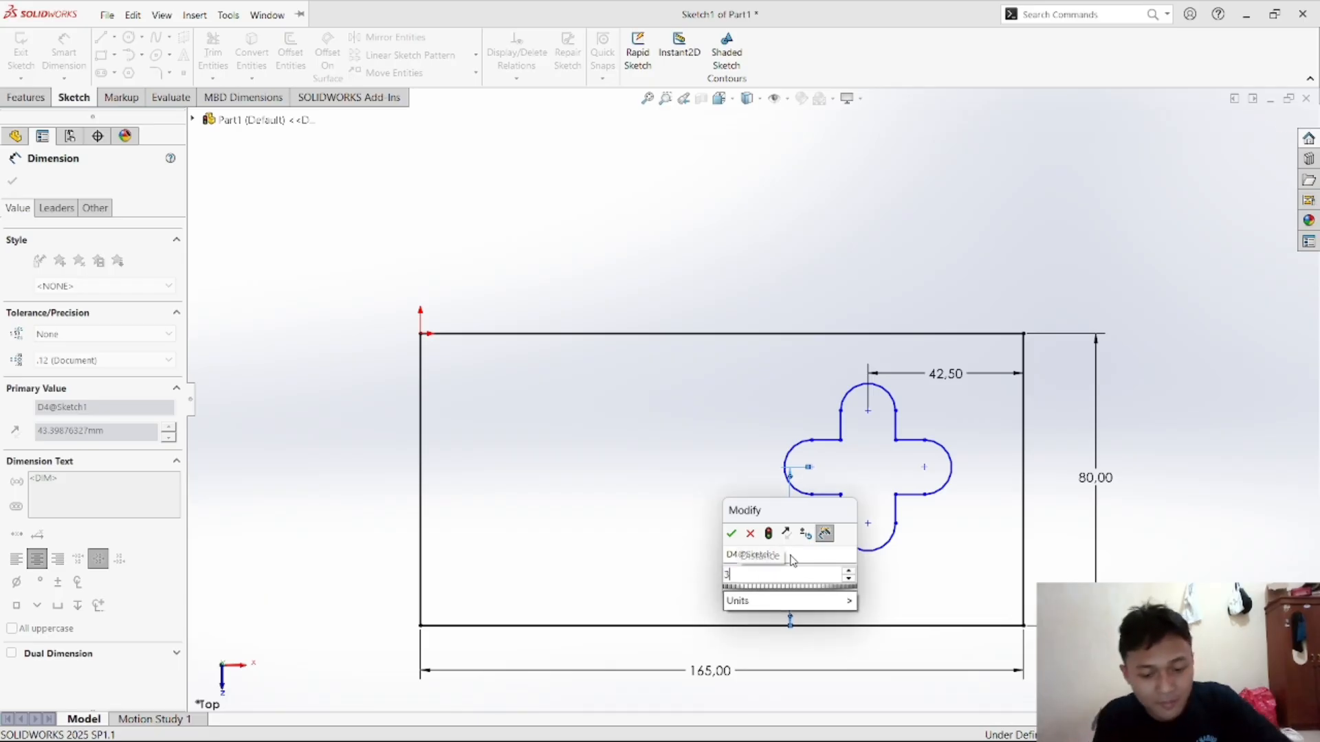
type("8")
key("Return")
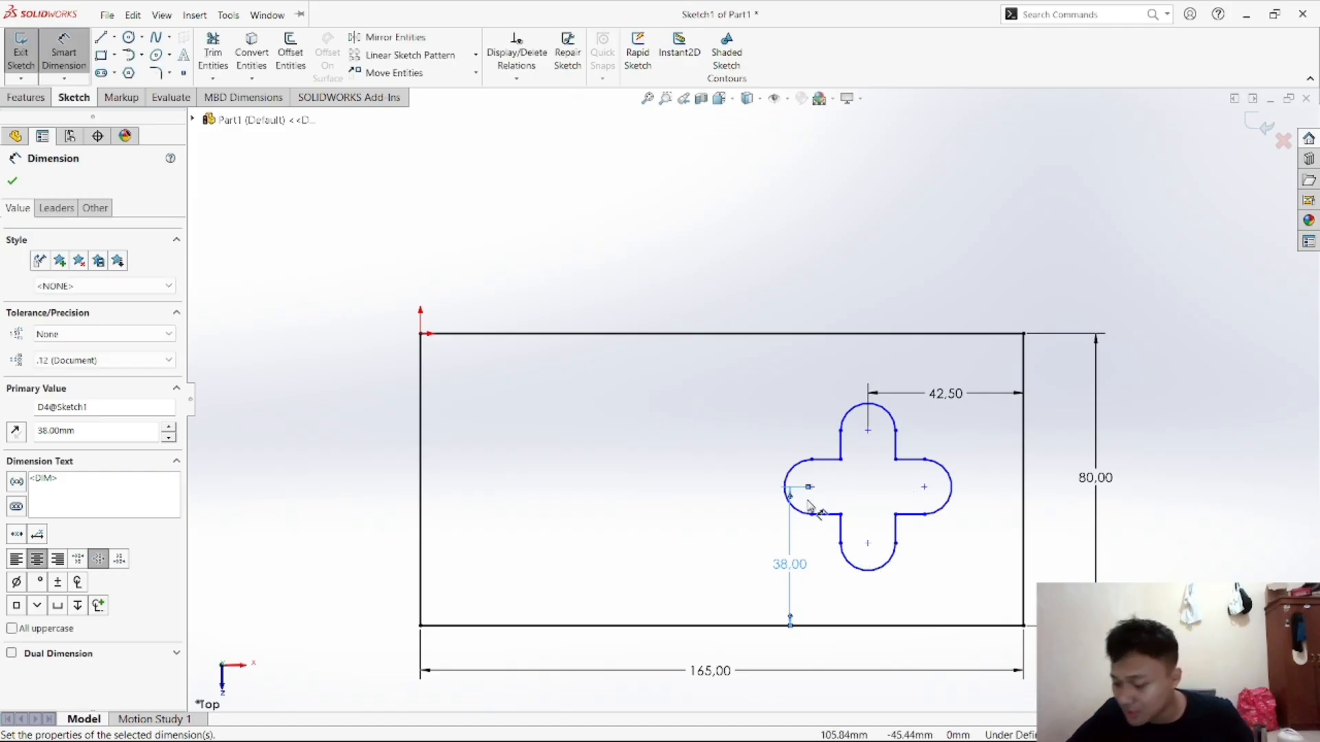
Try to dimension the vertical spacing between the upper and lower arc centres and the upper arc's radius
left_click(868, 432)
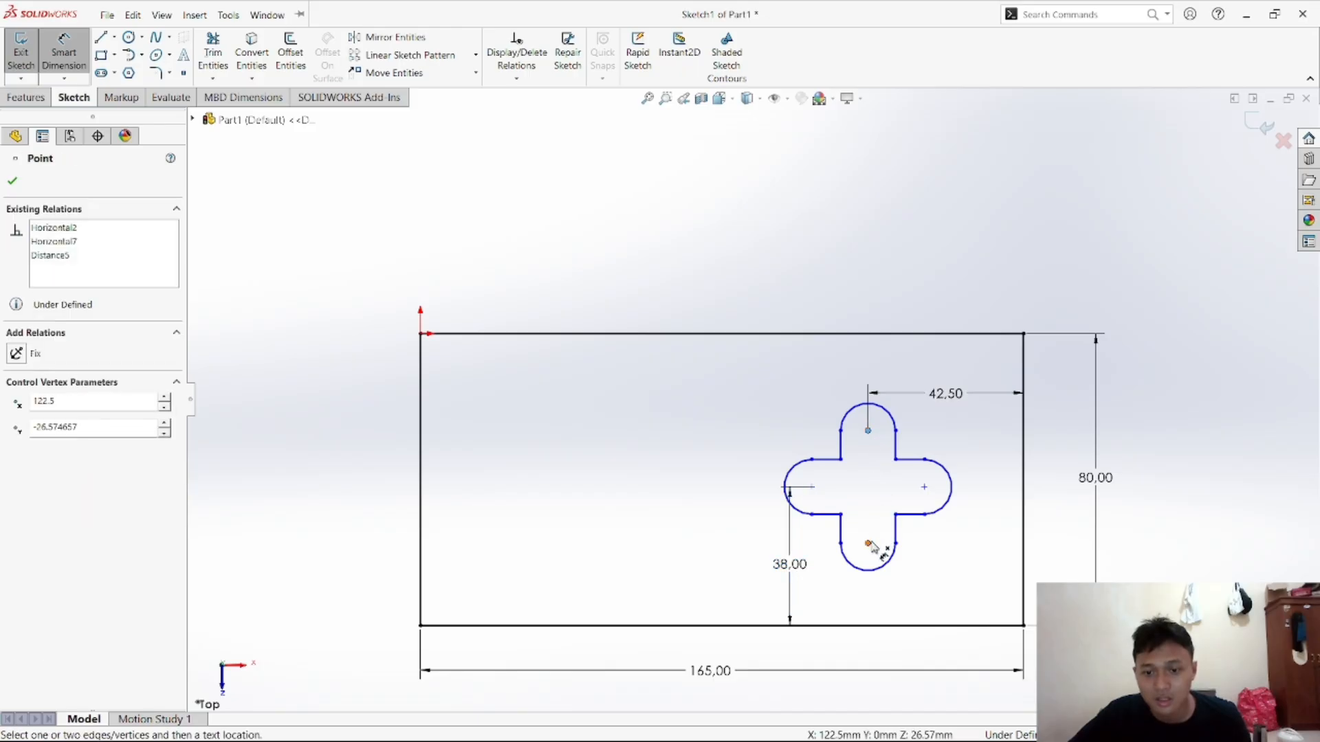
left_click(868, 543)
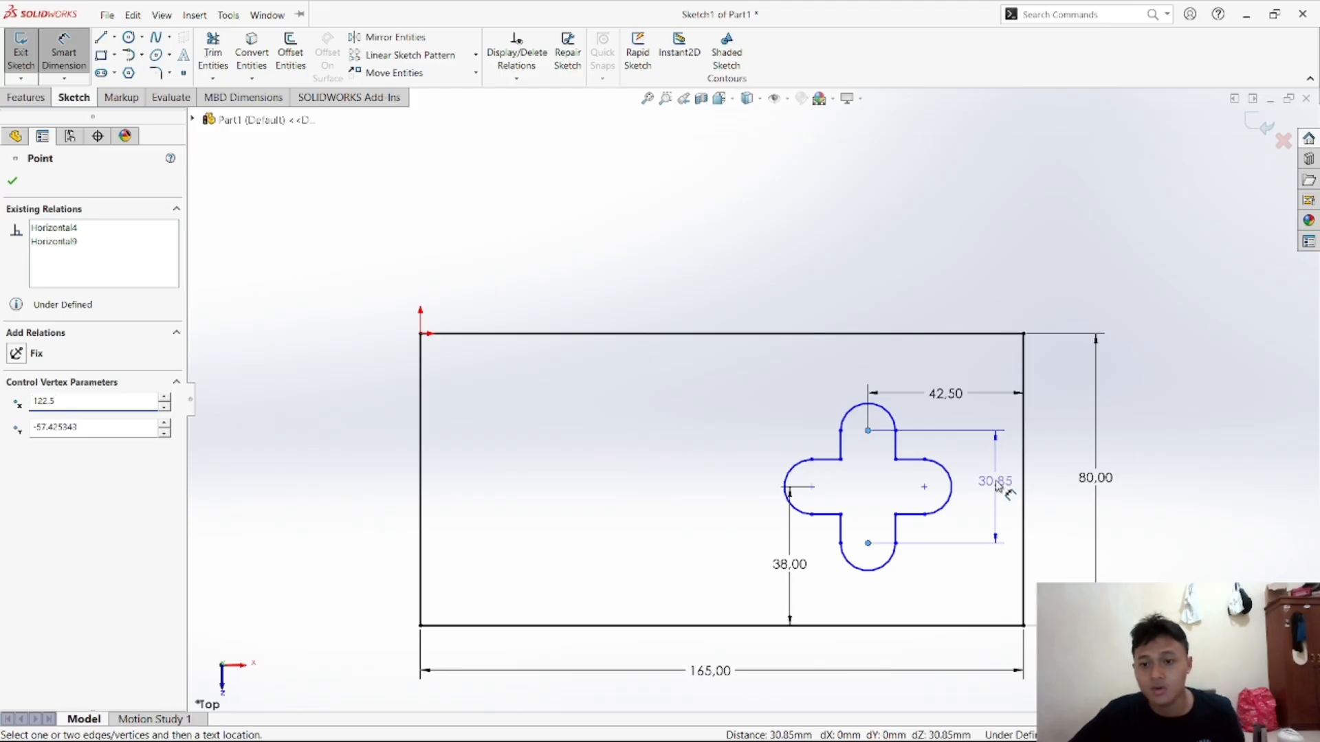
left_click(997, 485)
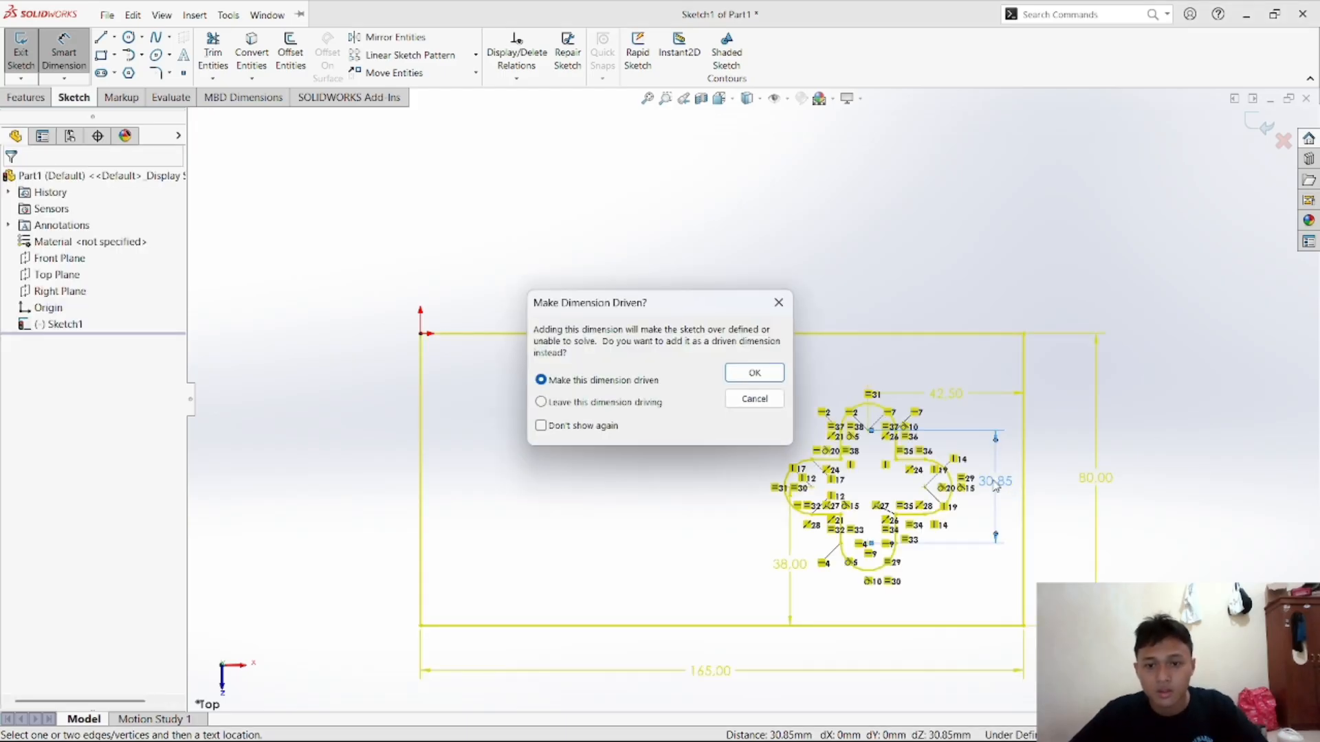
left_click(755, 399)
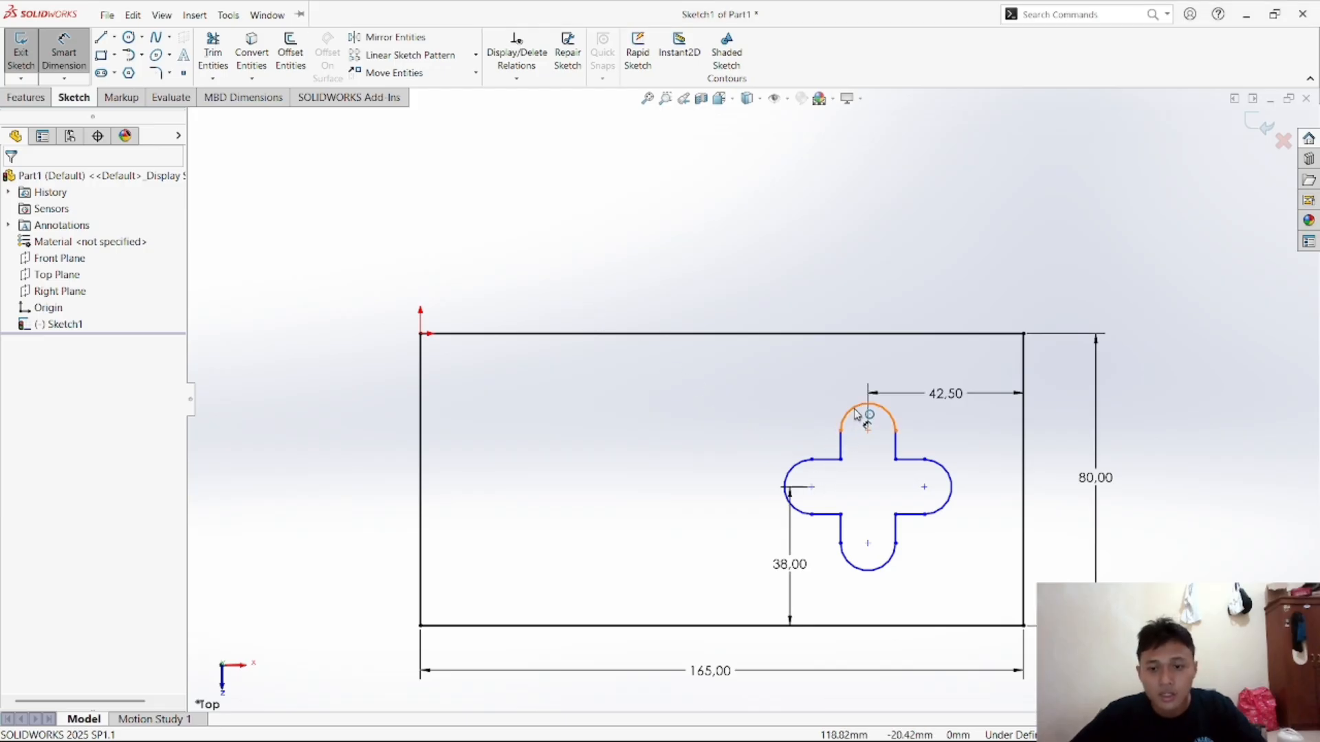
left_click(813, 404)
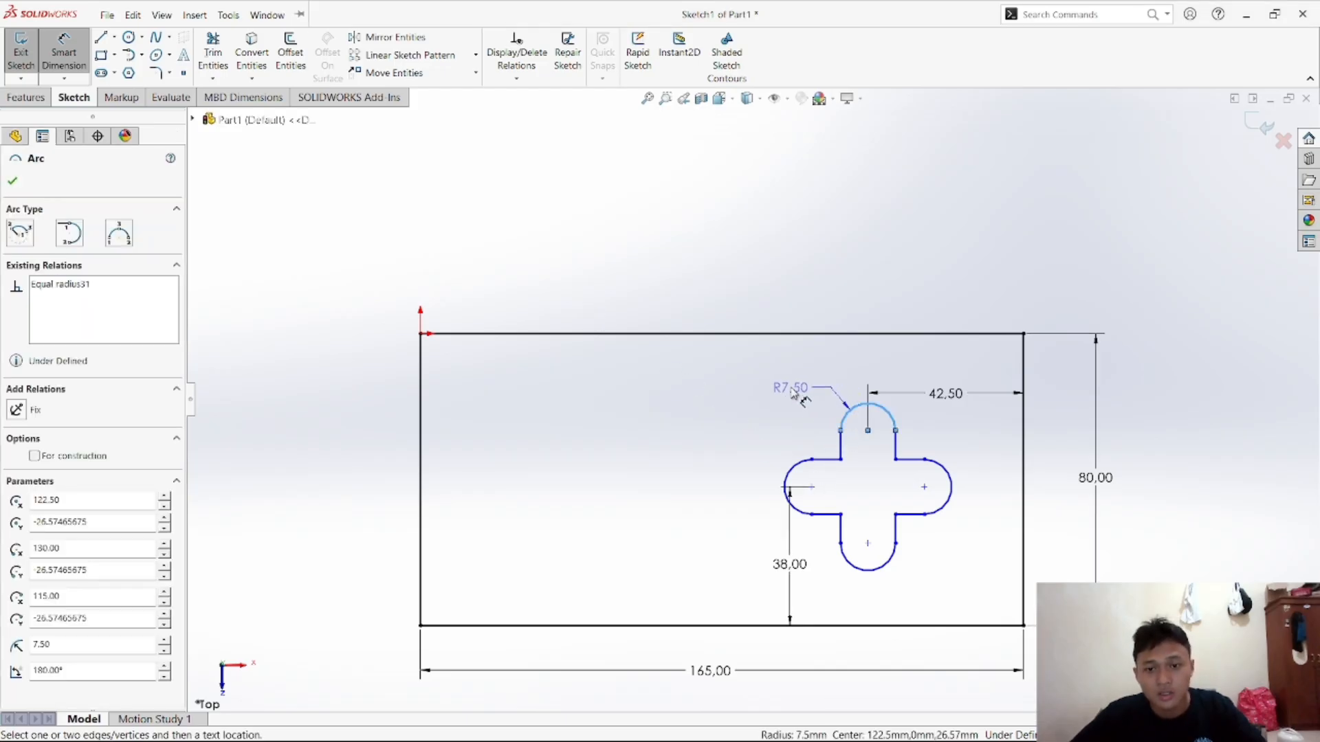
left_click(792, 389)
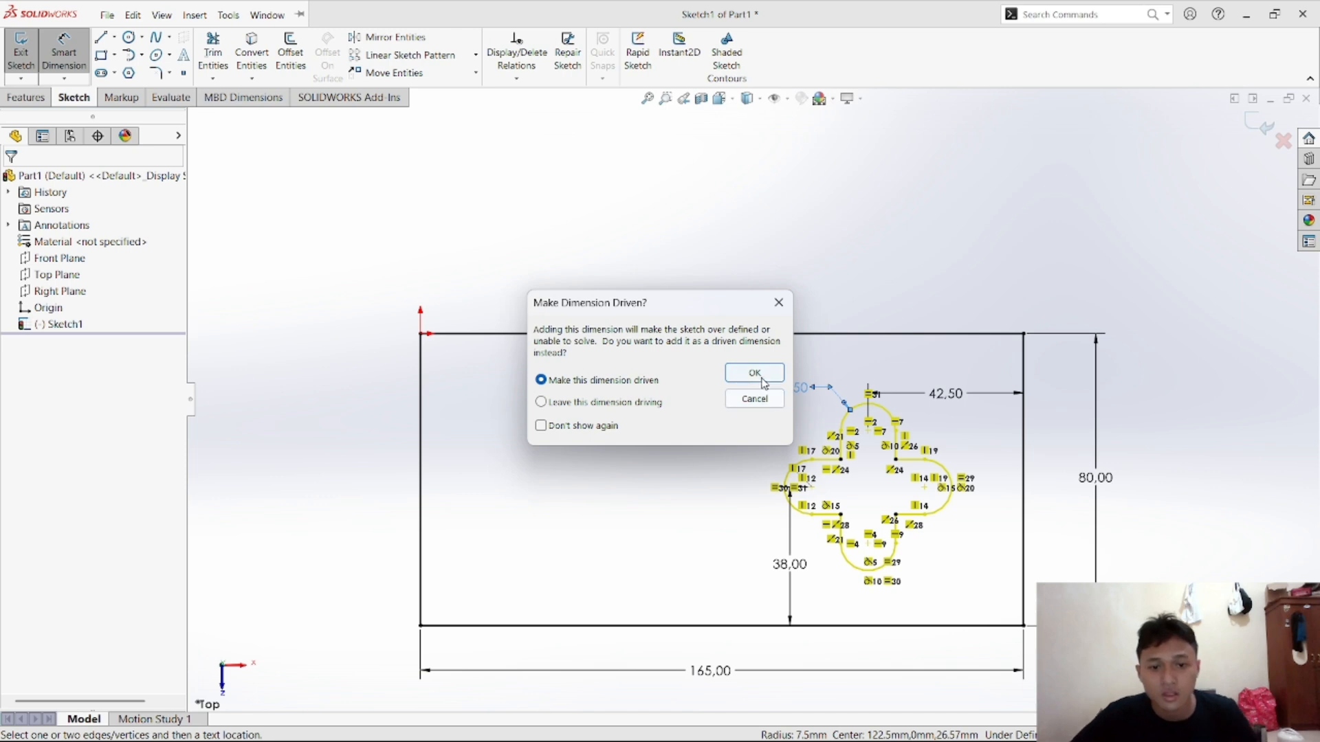
left_click(763, 383)
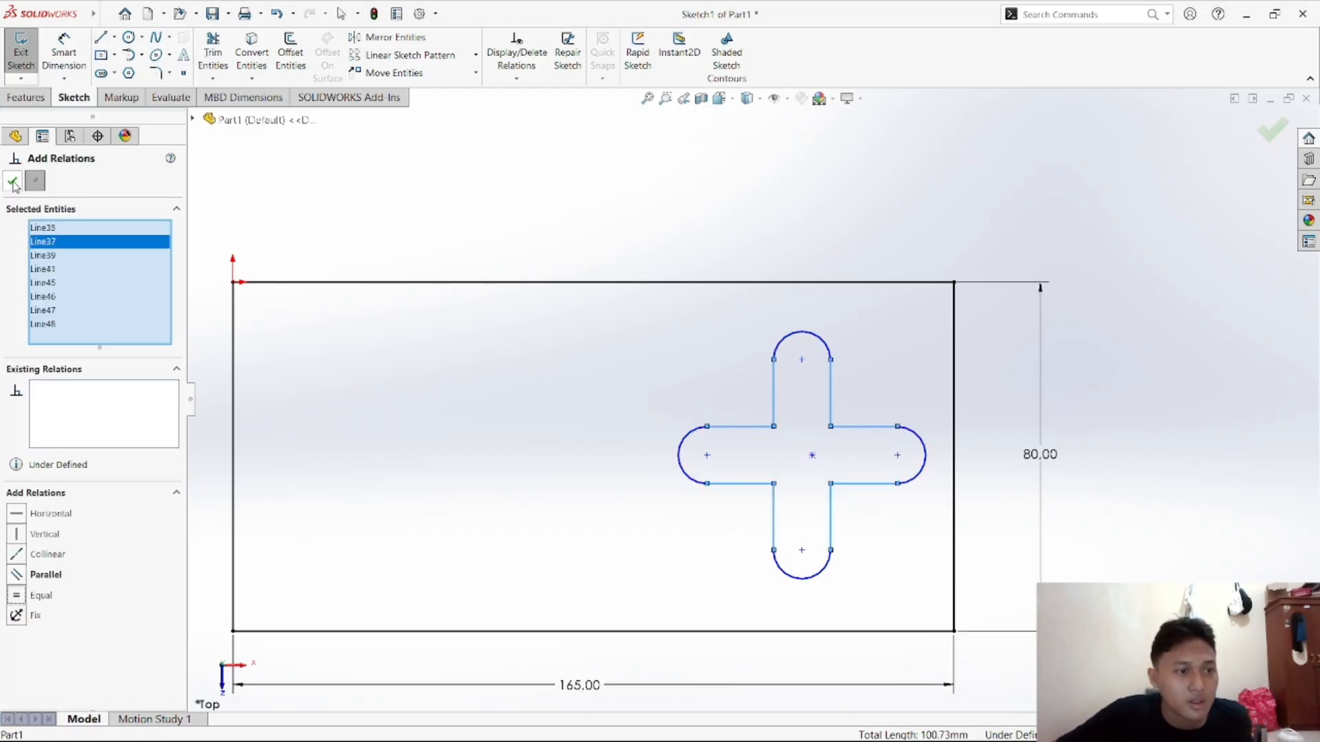
Finish adding relations to the eight straight segments of the cross outline and clear the selection
left_click(13, 182)
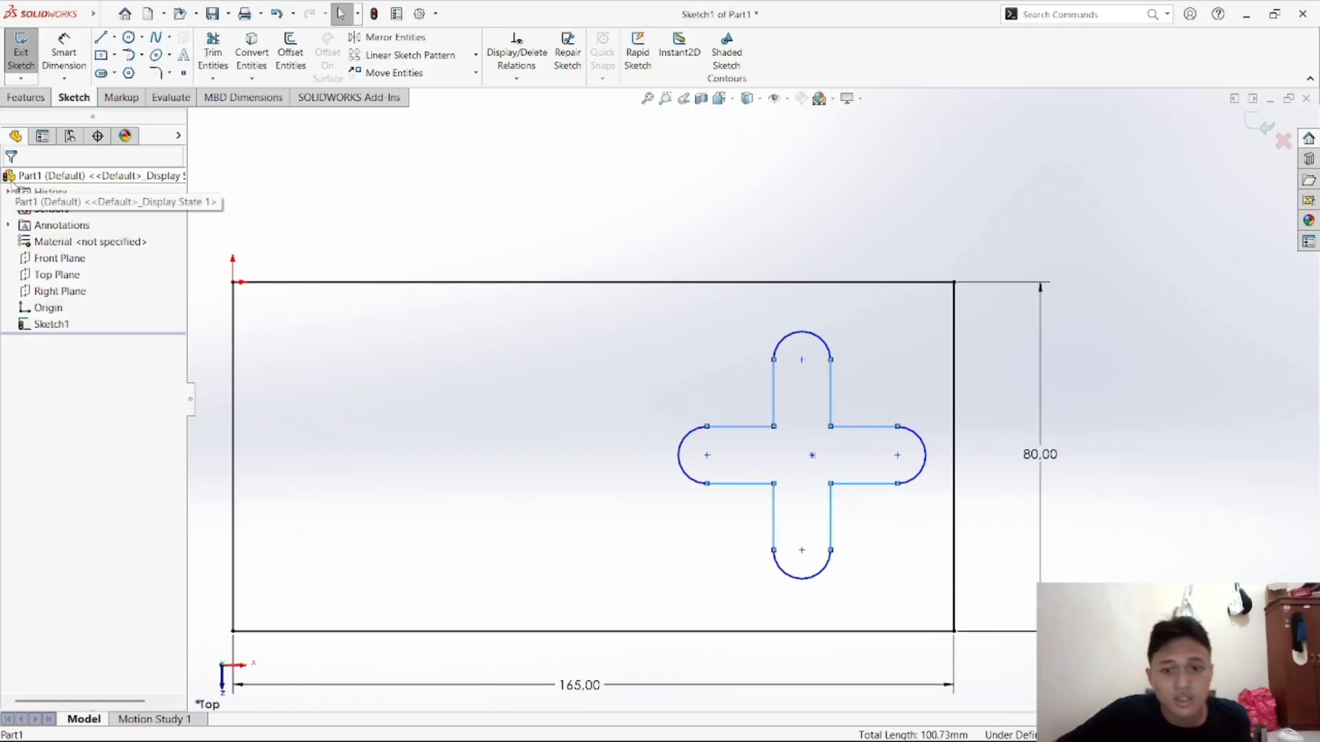
right_click(456, 221)
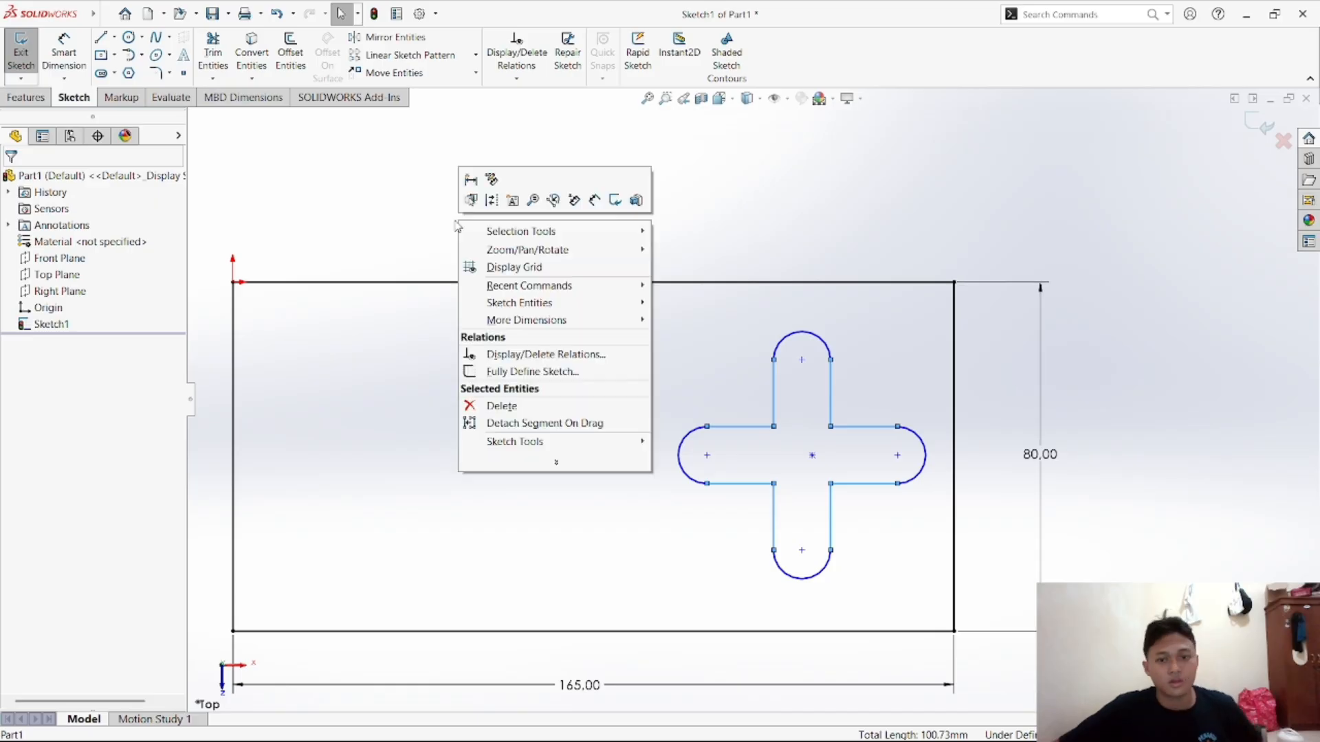
left_click(751, 219)
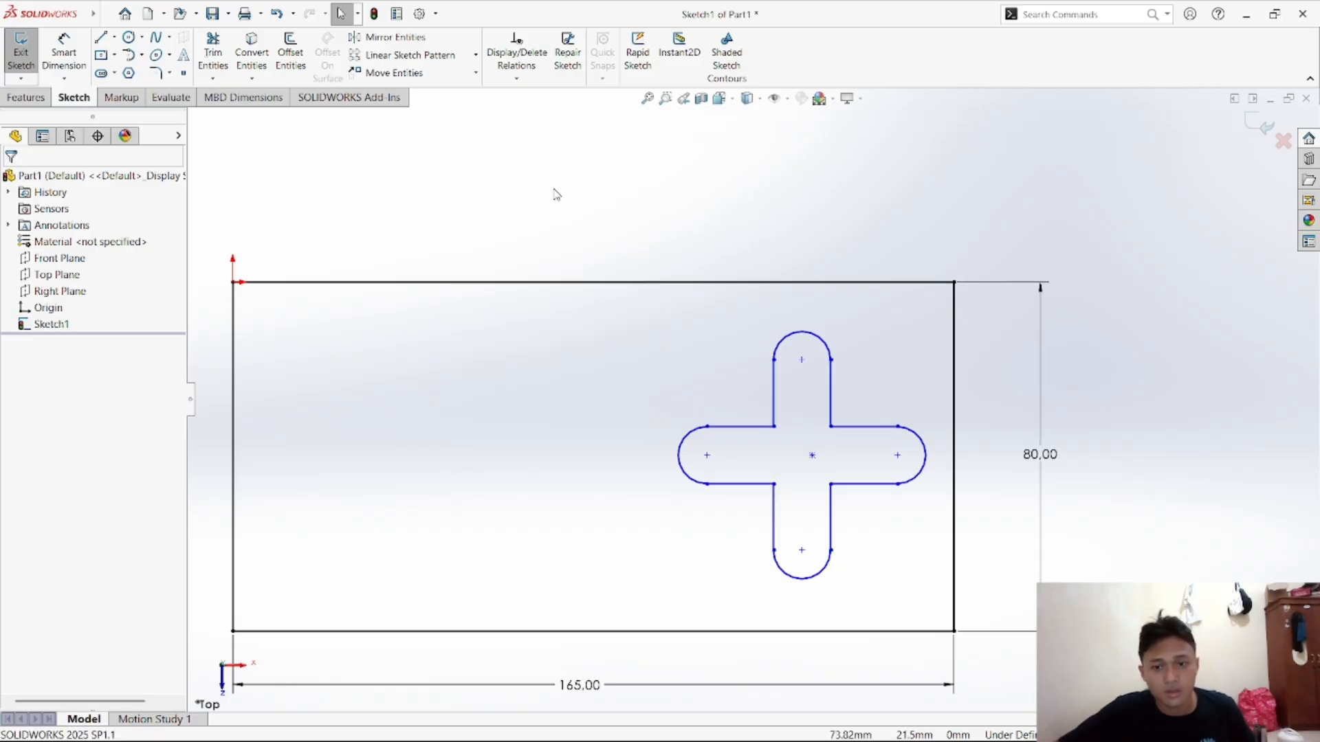
Dimension the radius of the cross's upper arc and set it to 7.5 mm
left_click(64, 51)
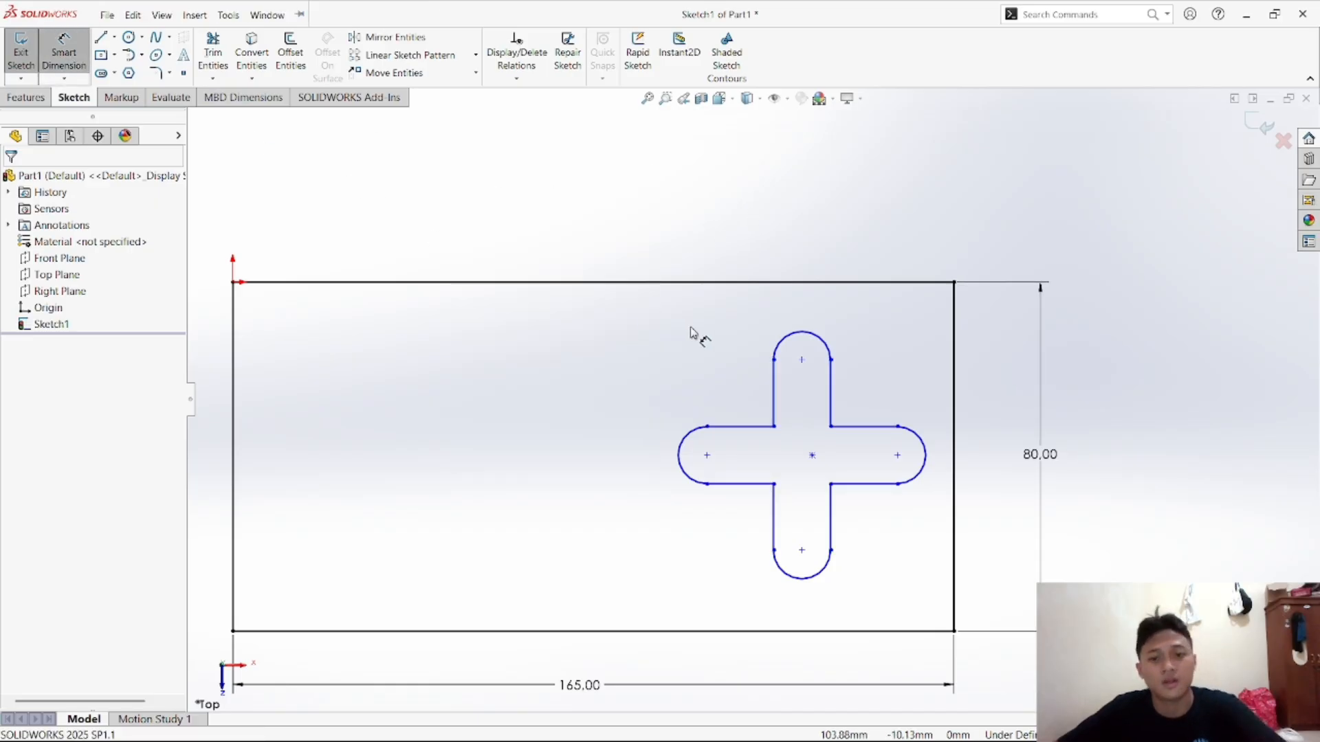
left_click(756, 338)
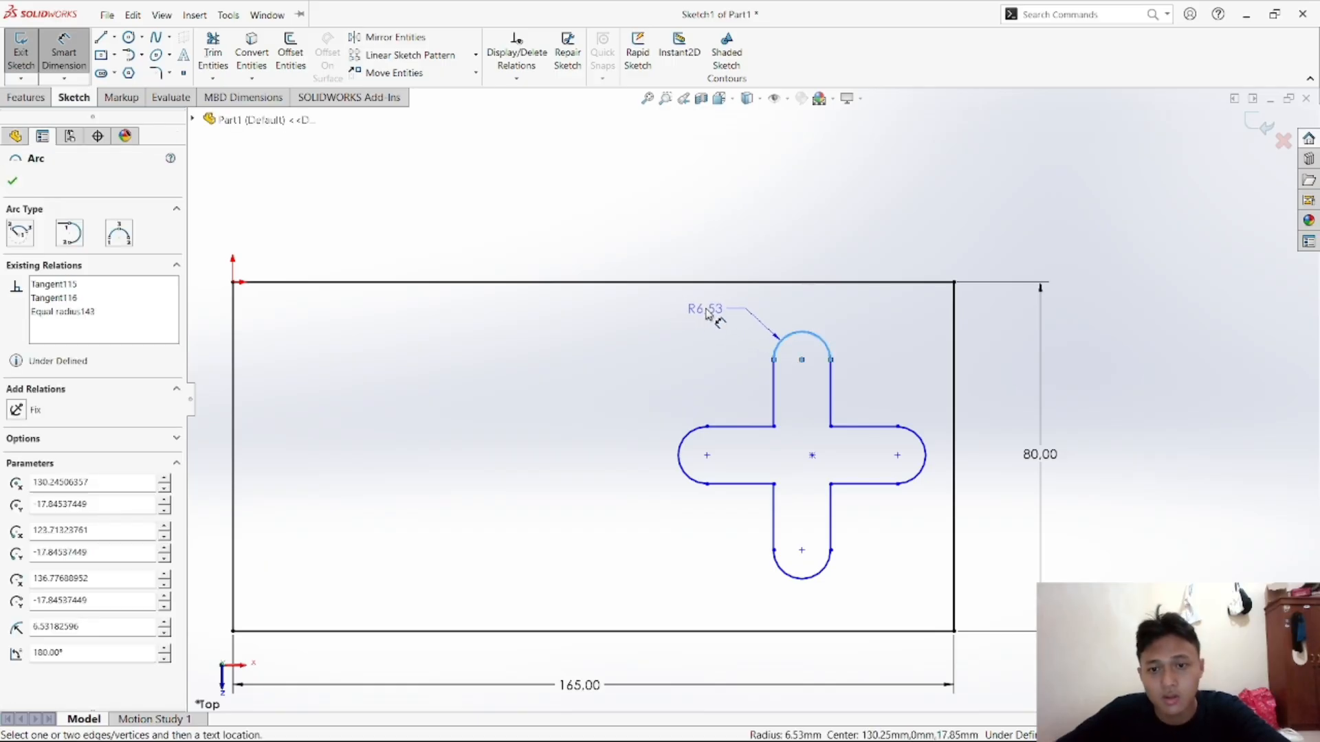
left_click(710, 318)
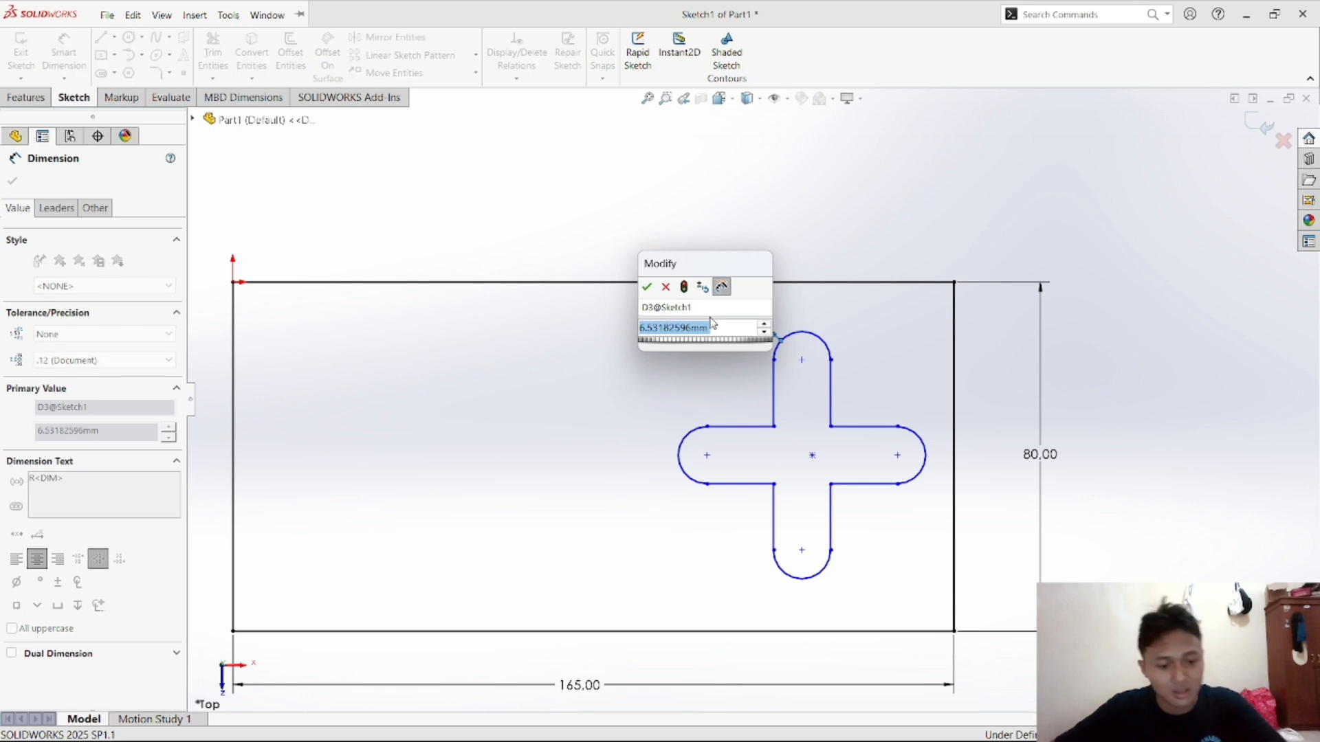
type("7.5")
key("Return")
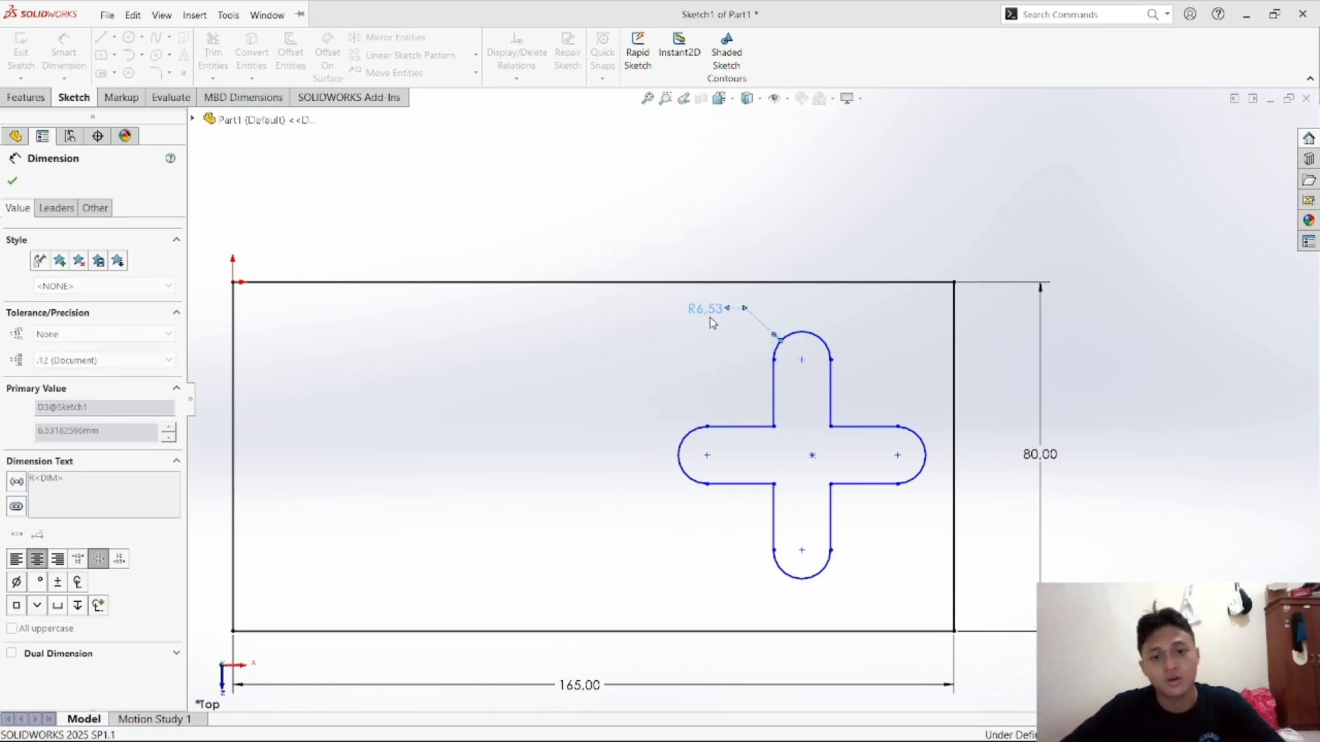
Dimension the vertical distance between the upper and lower arc centres and set it to 30 mm
left_click(806, 360)
left_click(806, 559)
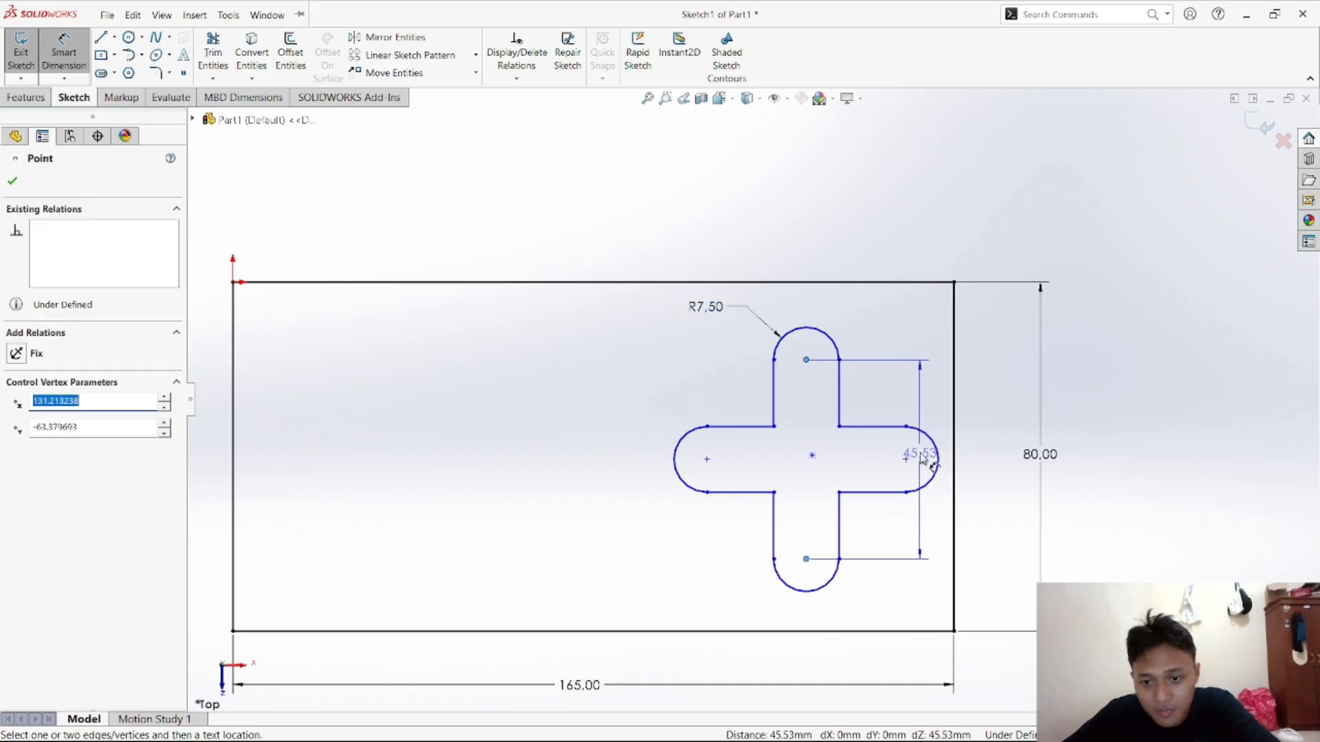
left_click(882, 465)
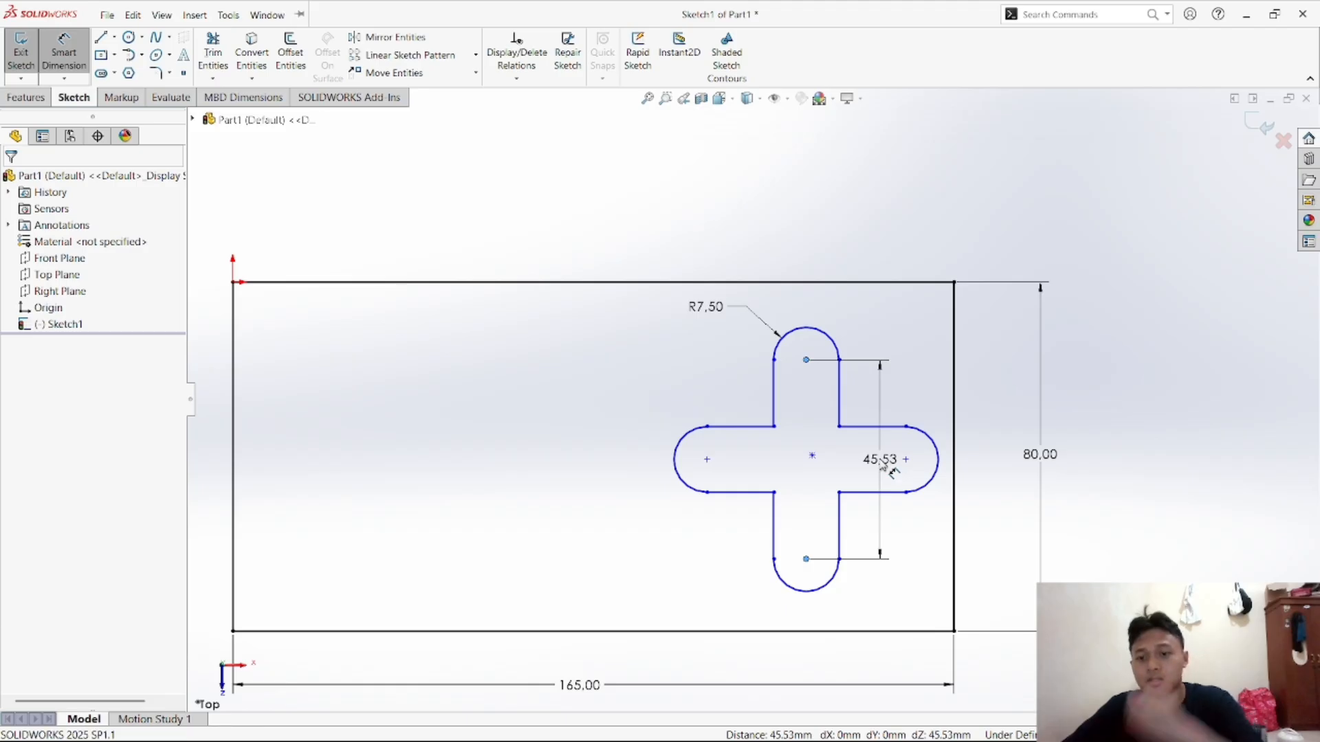
type("30")
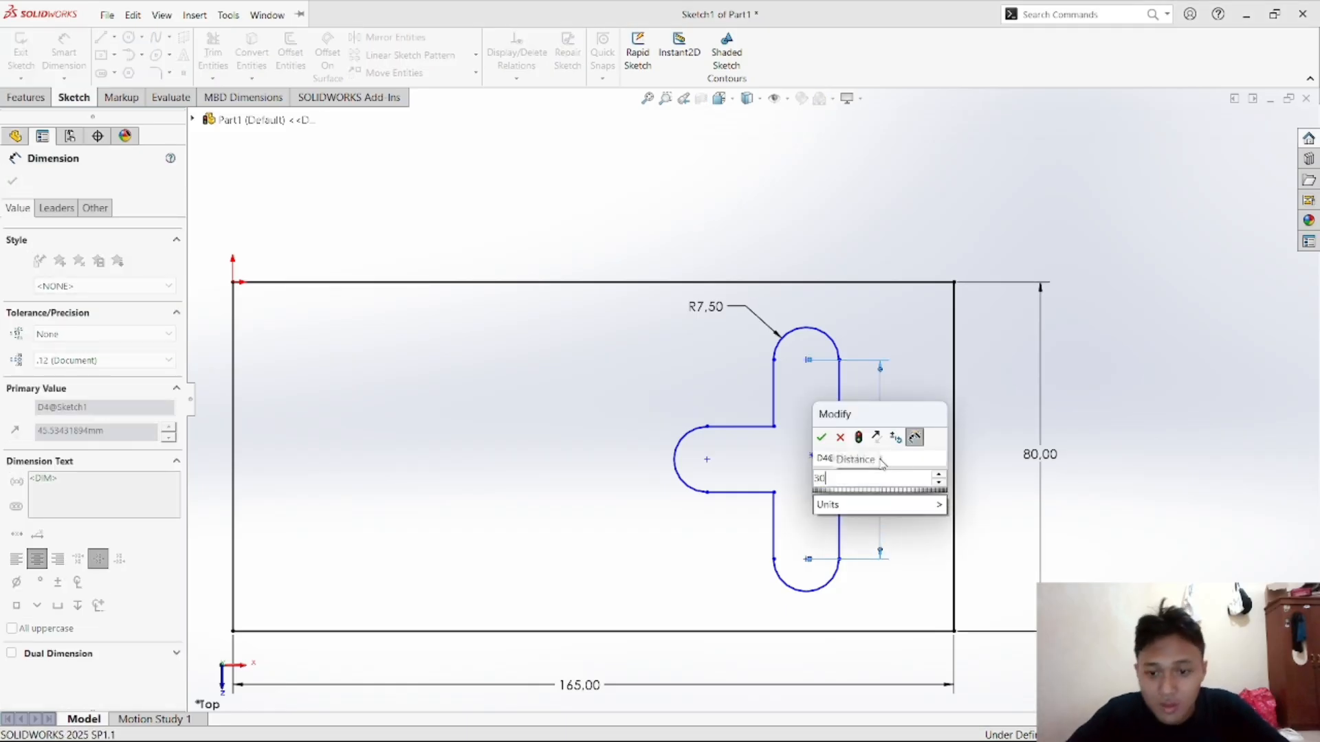
key("Return")
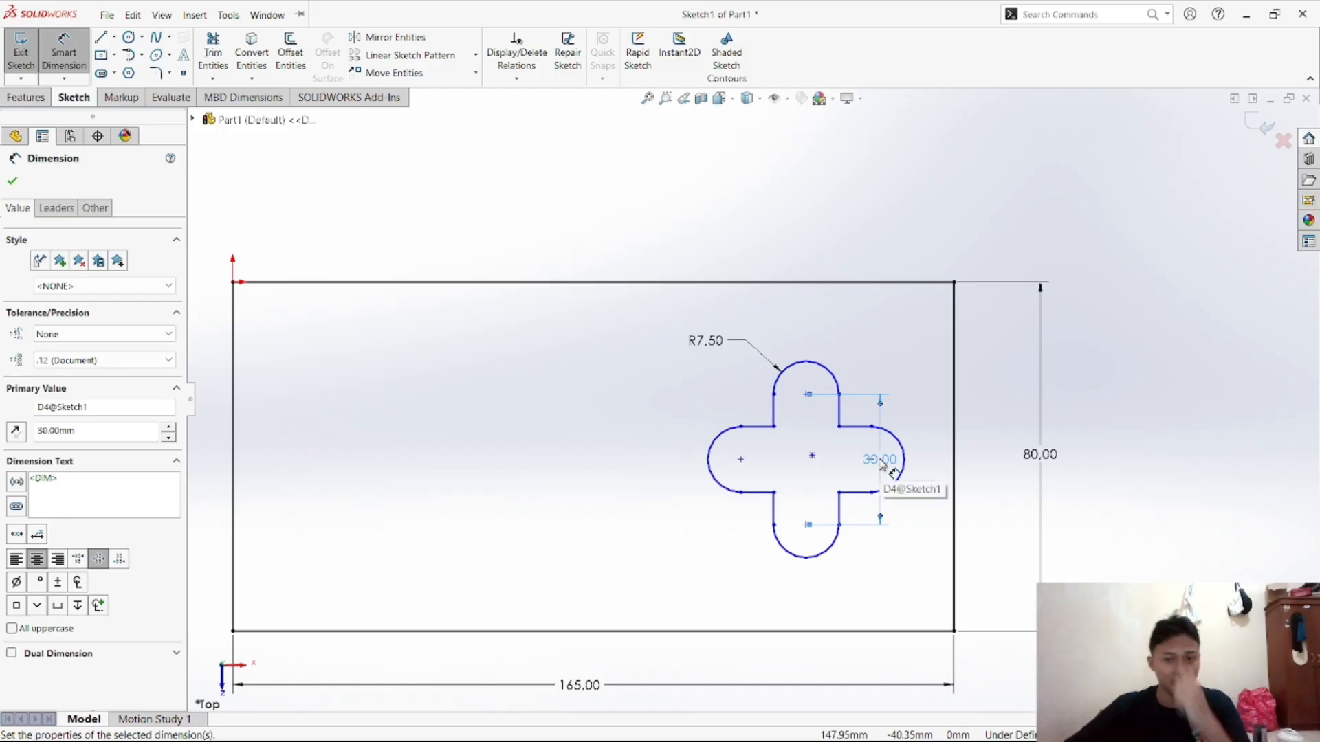
Dimension the horizontal distance from the upper arc's centre to the rectangle's right edge and set it to 42.5 mm
left_click(808, 395)
left_click(954, 392)
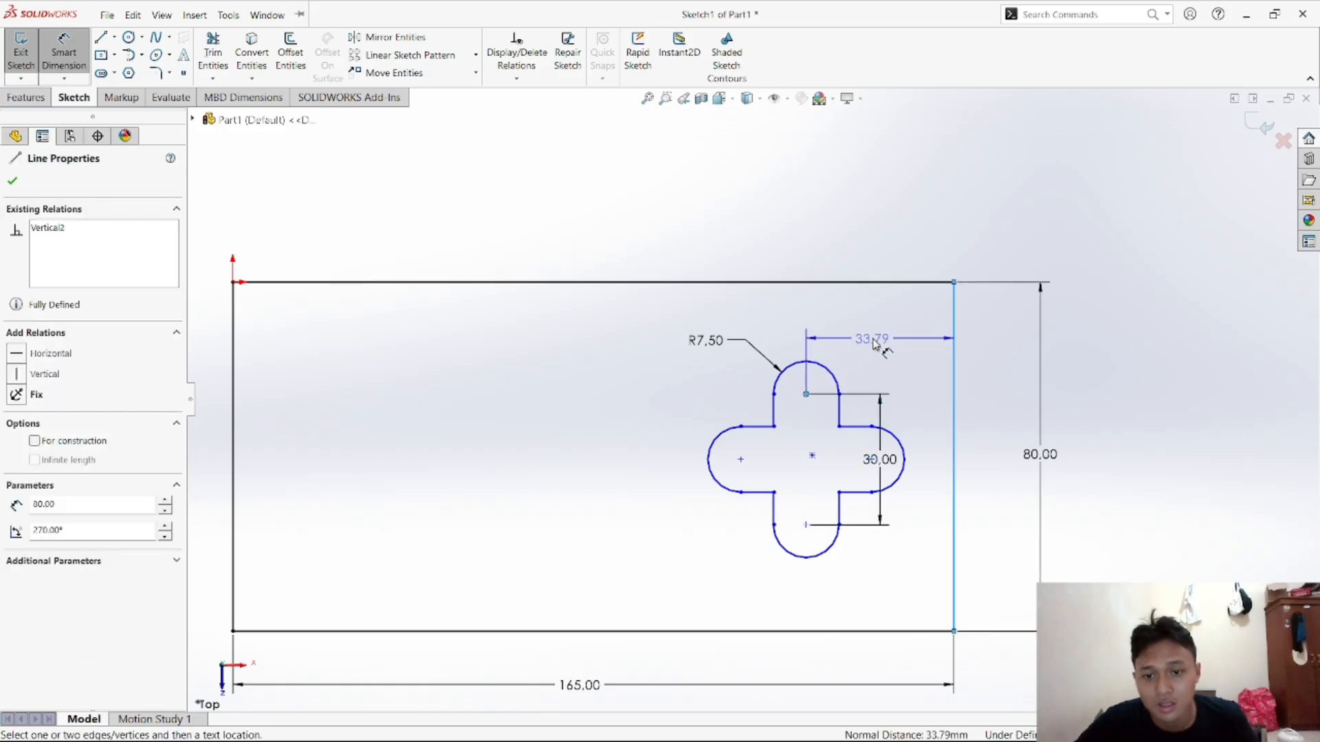
left_click(878, 343)
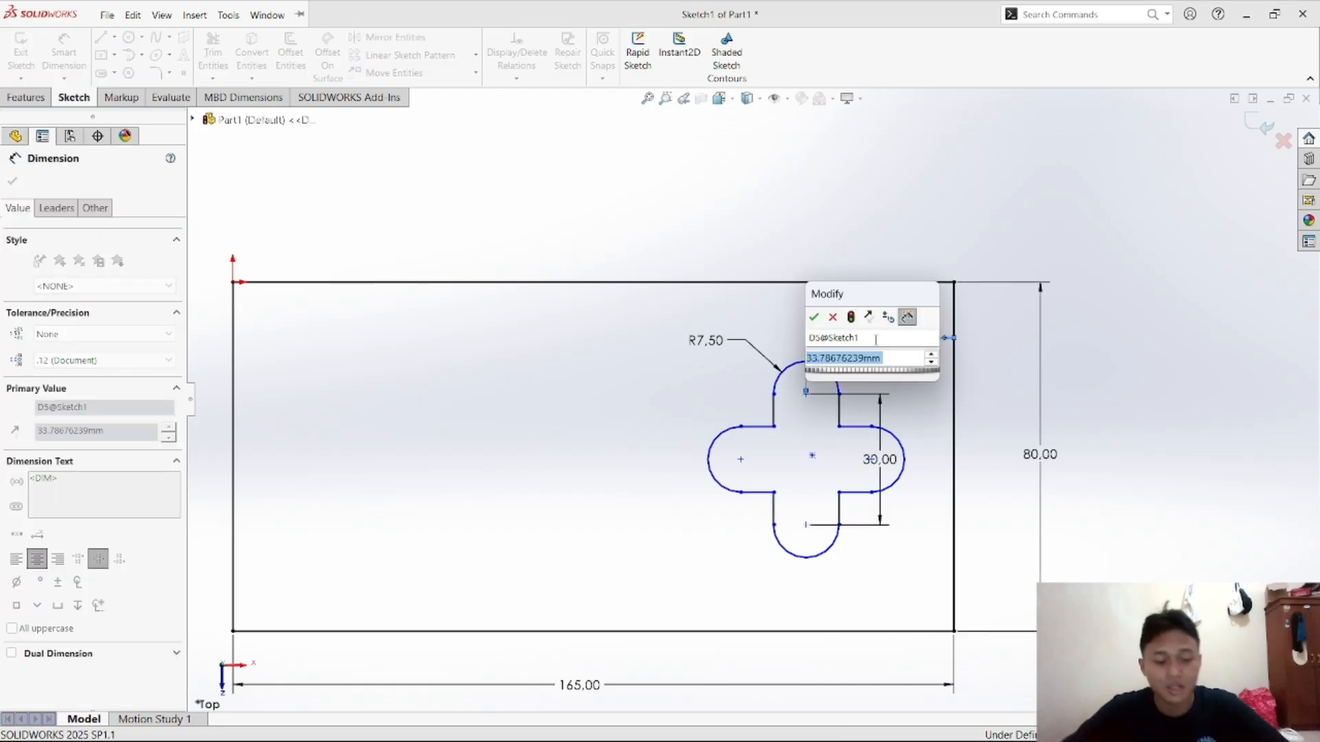
type("42")
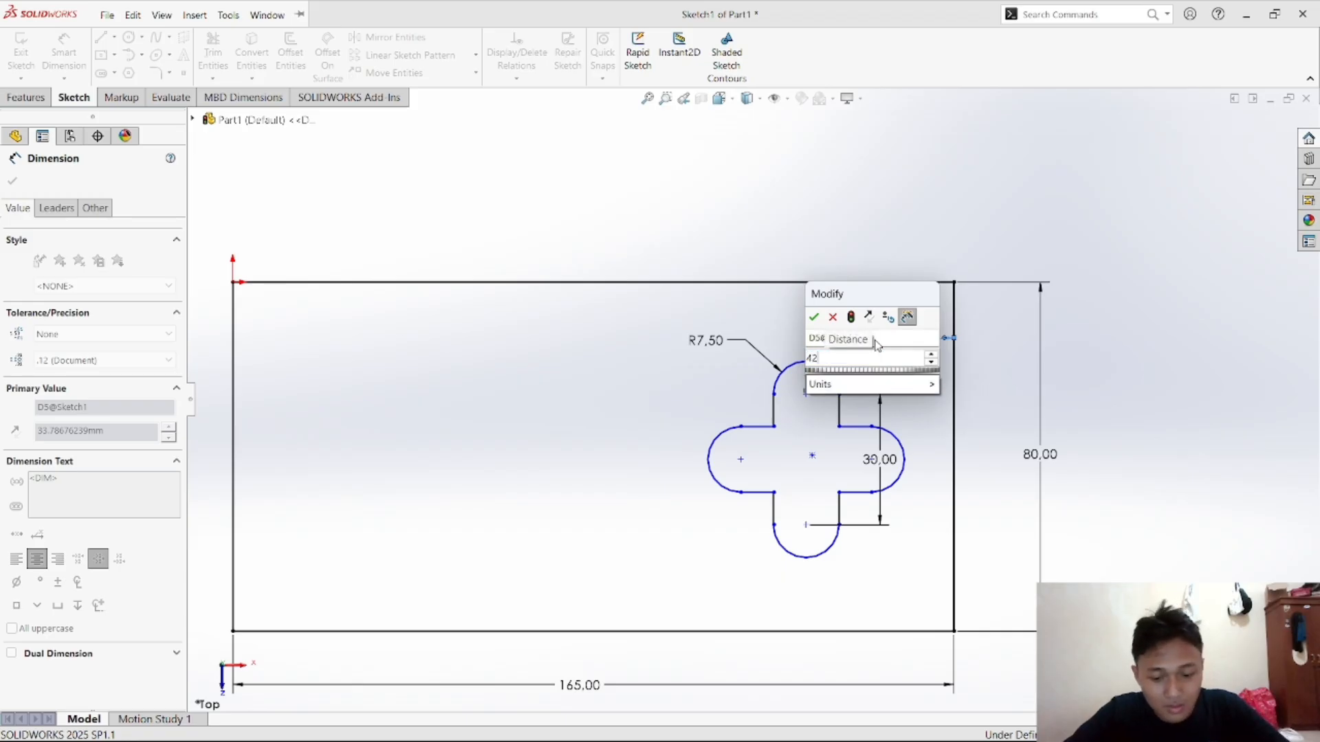
type(".5")
key("Return")
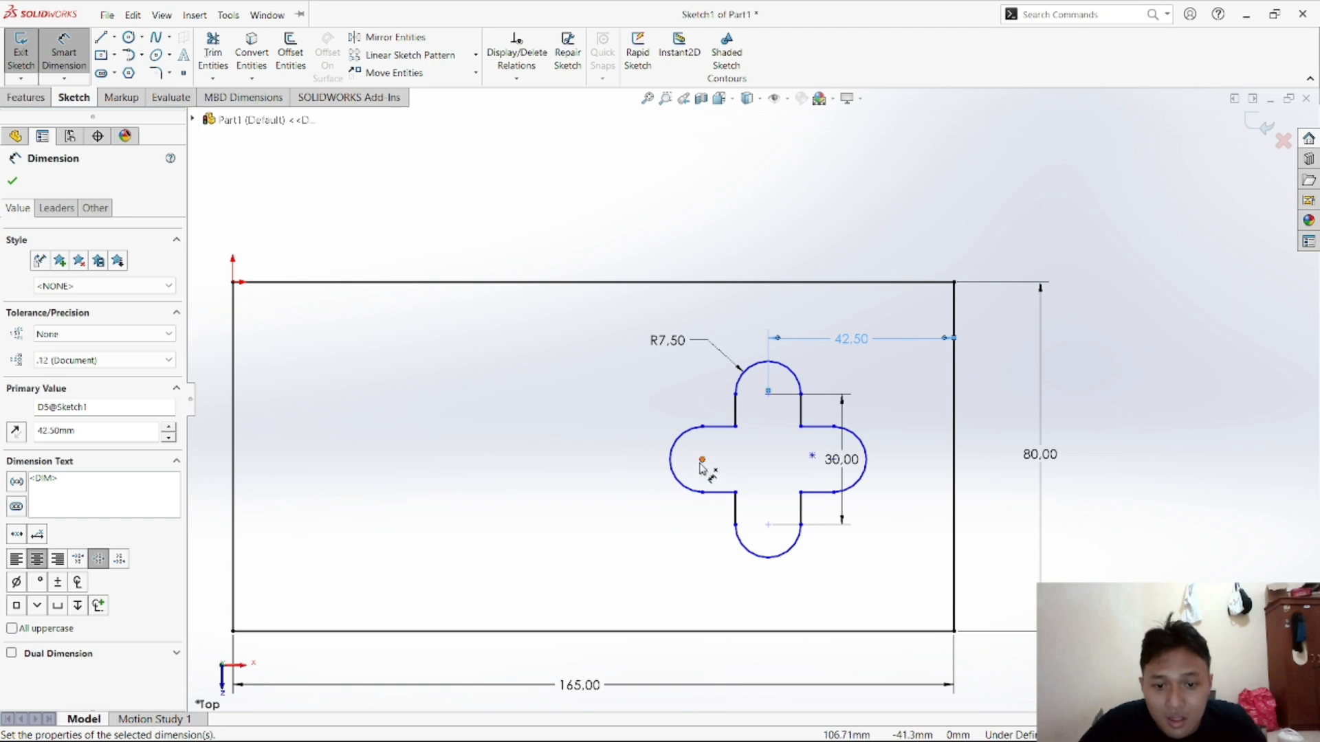
Dimension the vertical distance from the left arc's centre to the rectangle's bottom edge
left_click(702, 459)
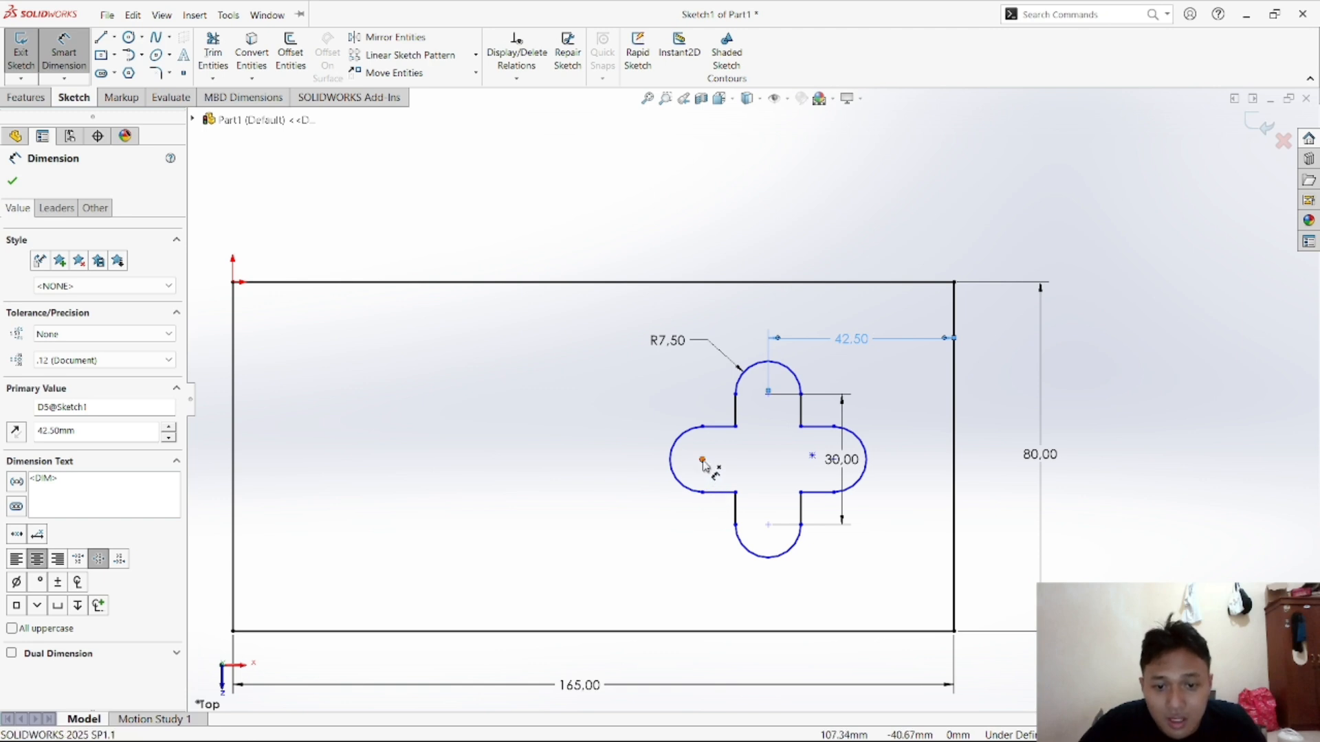
left_click(706, 631)
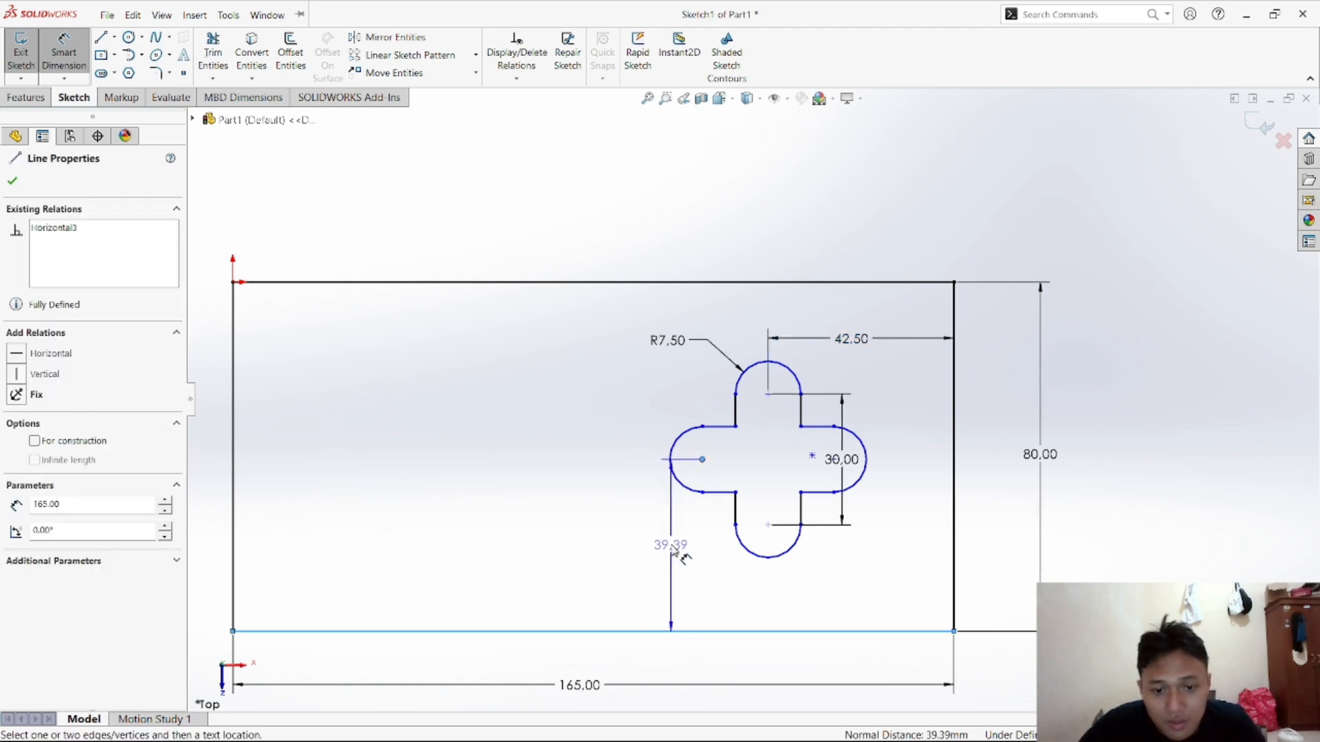
Dimension the cross-shaped profile's left arc centre 38 mm above the rectangle's bottom edge
left_click(673, 548)
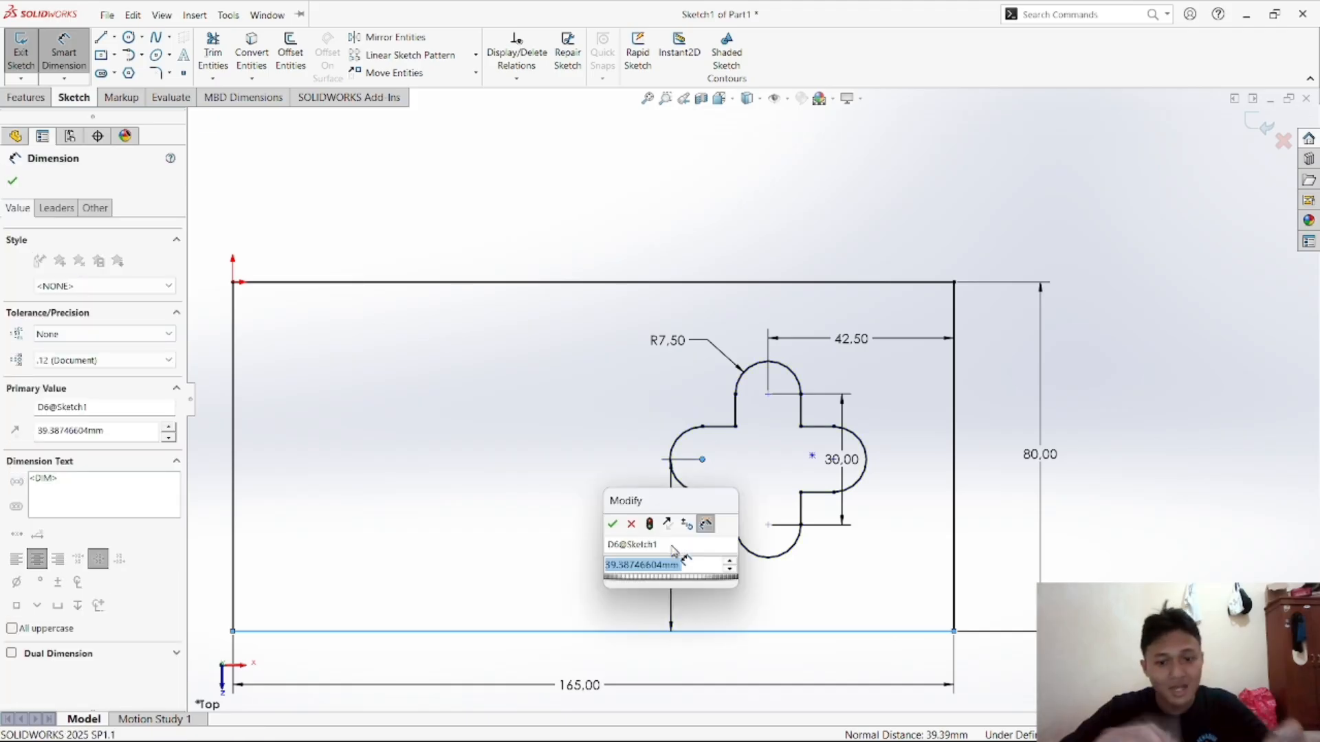
type("40")
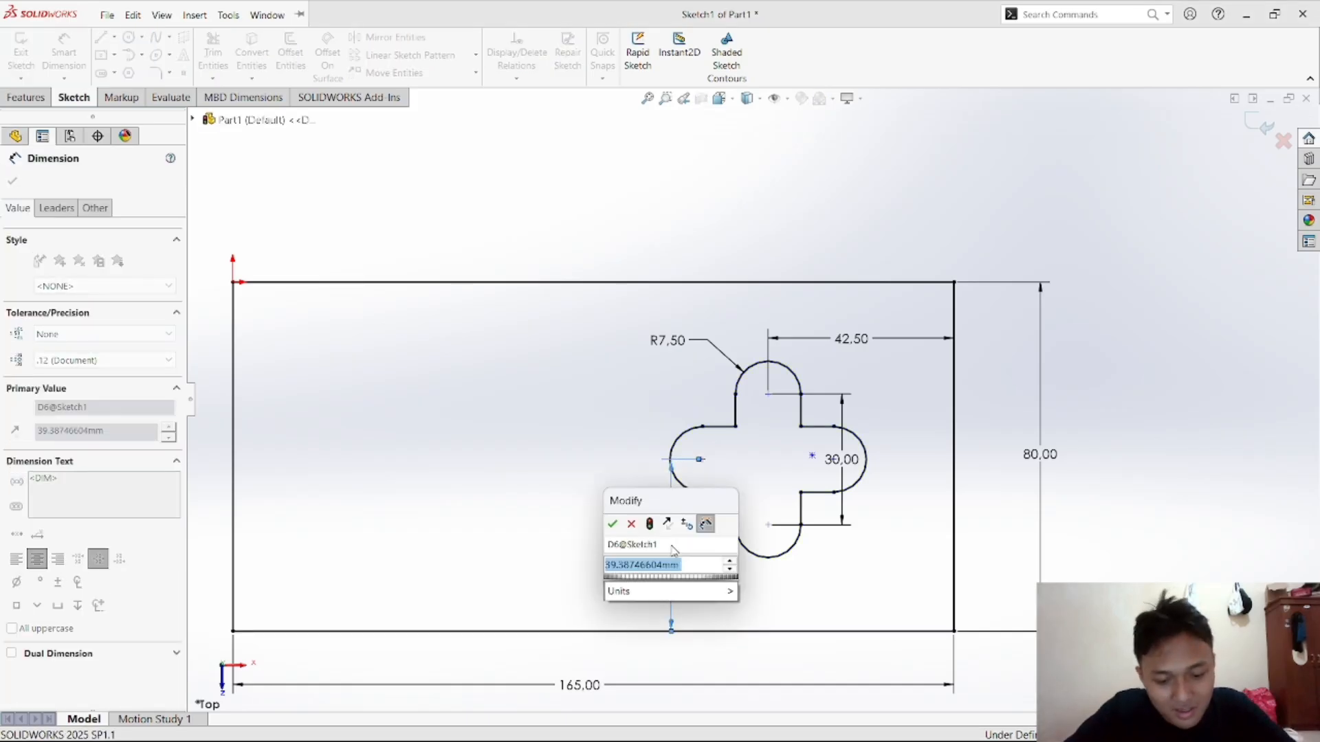
key("Return")
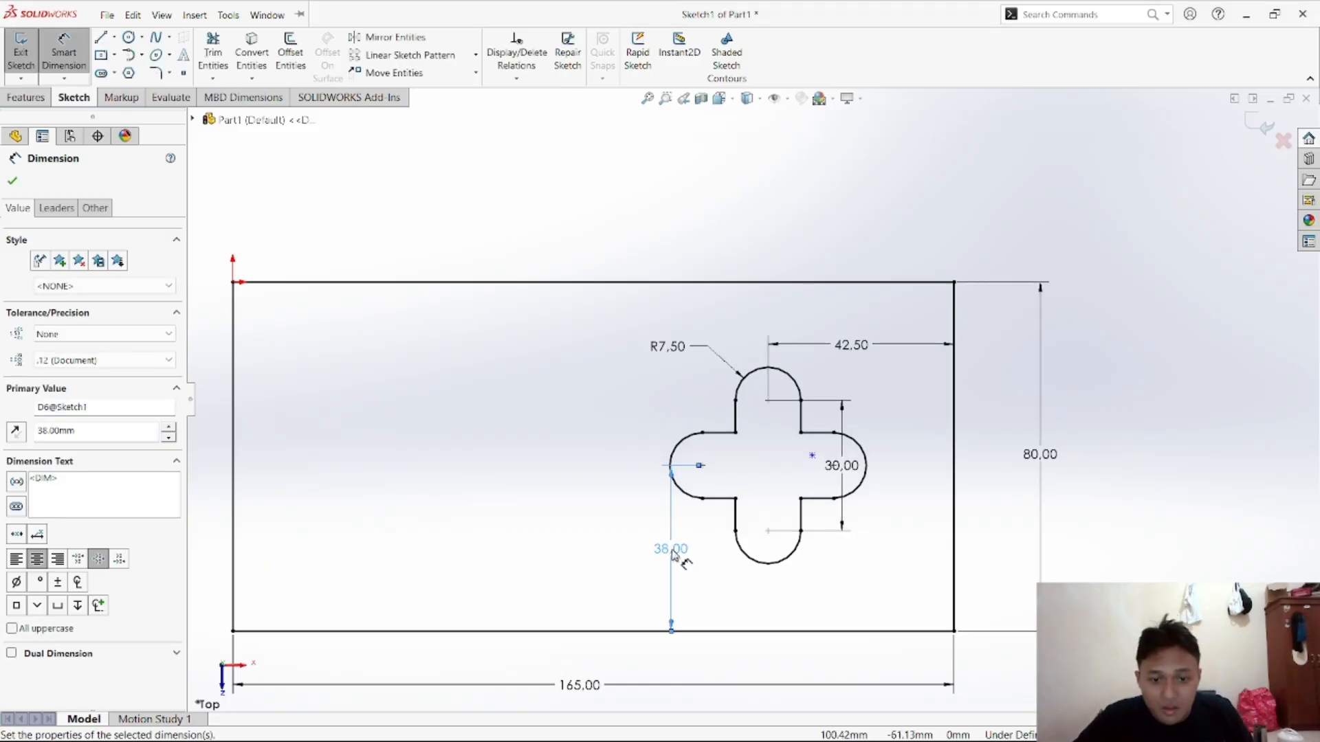
Reposition the 38 mm and 30 mm dimensions clear of the cross-shaped profile and finish dimensioning
left_click_drag(671, 549, 647, 546)
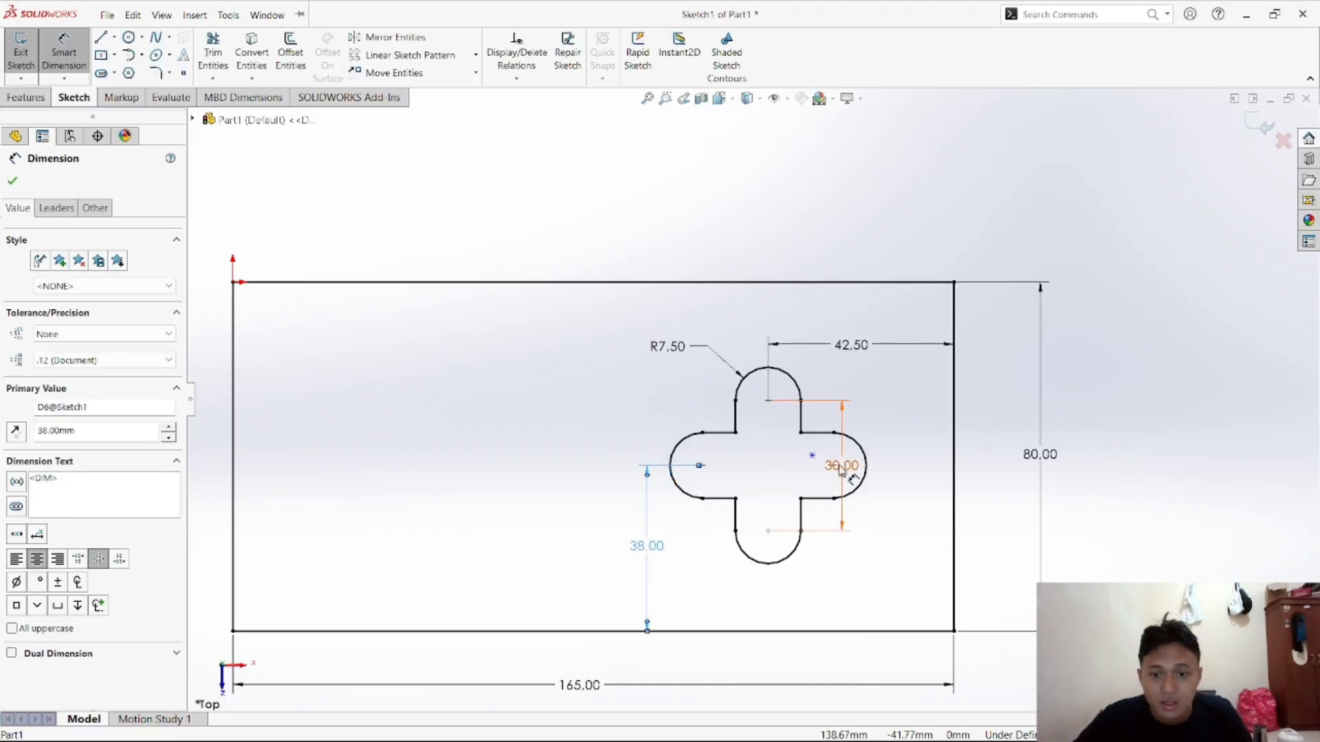
left_click_drag(840, 470, 889, 473)
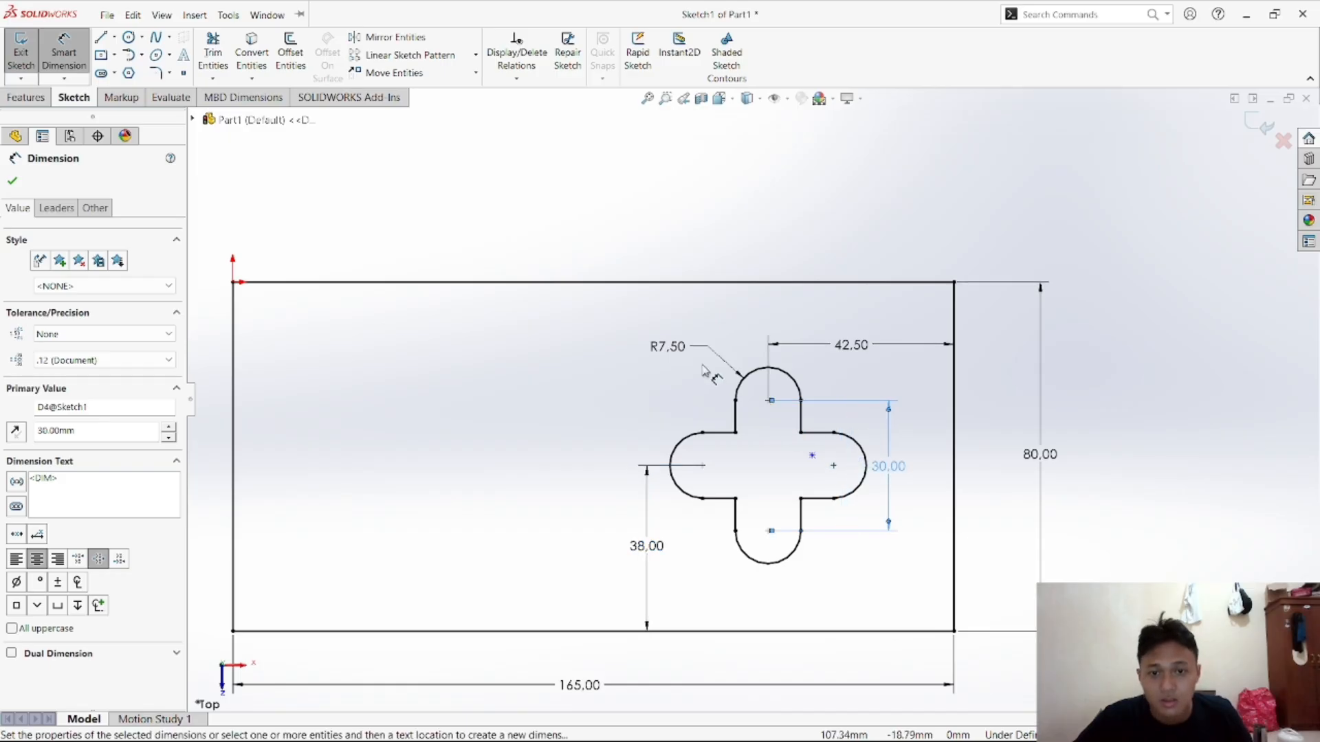
right_click(1128, 439)
left_click(1161, 484)
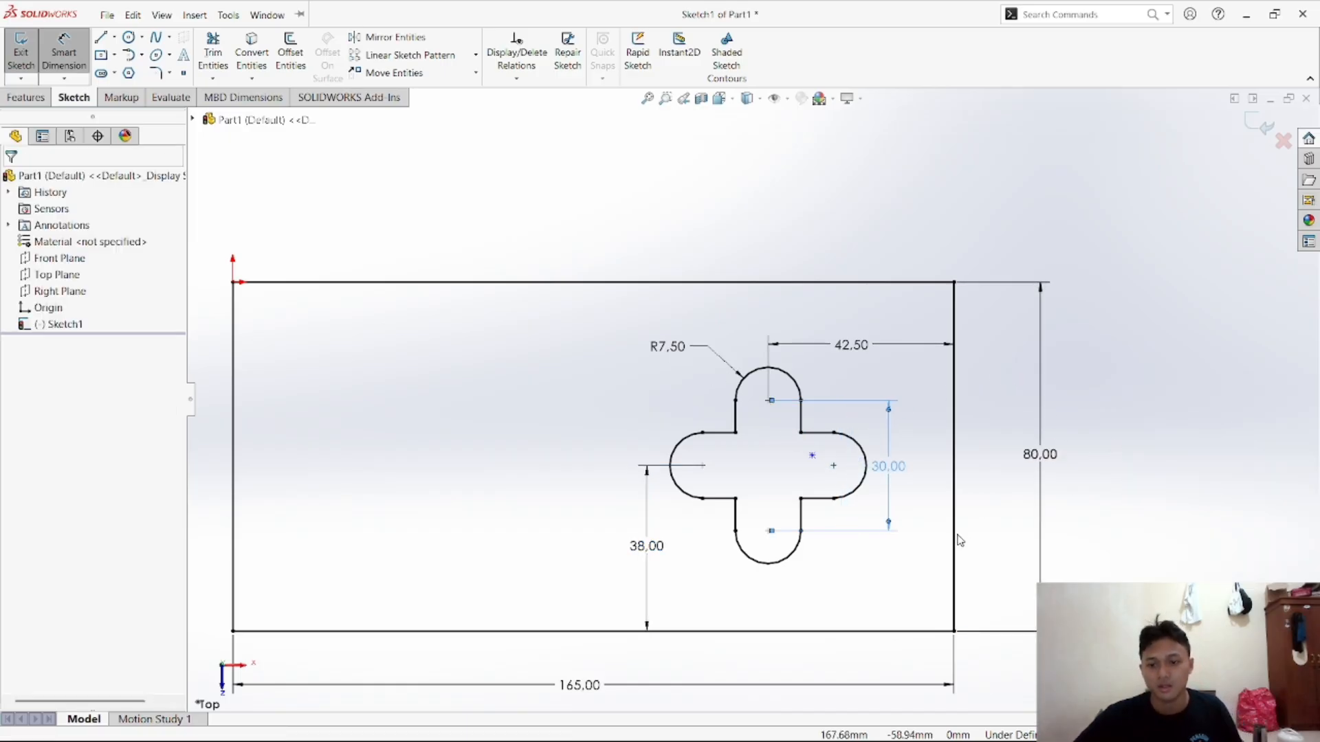
scroll(820, 525, "up", 2)
scroll(481, 412, "down", 3)
scroll(630, 404, "up", 1)
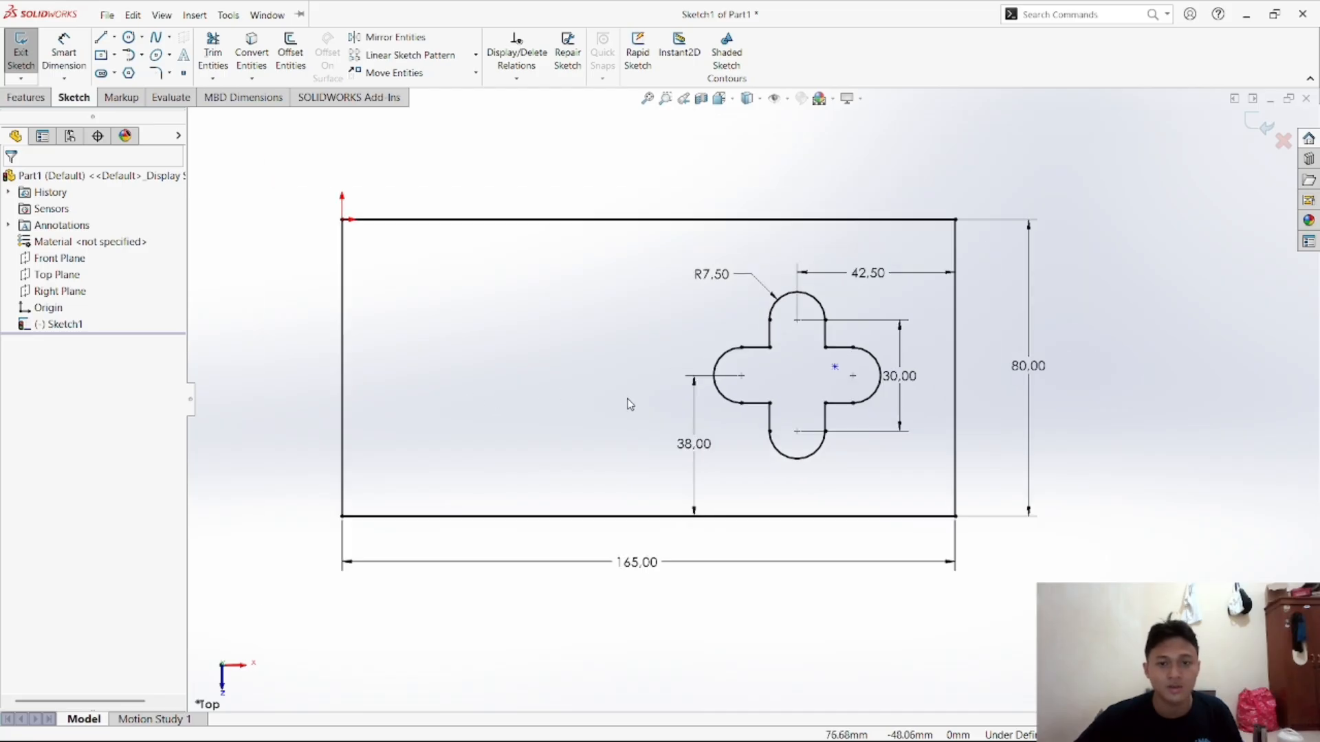
Review the reference sketch in the Part c document, including its outer arcs and dimensions, and return to the Part1 sketch
mouse_move(840, 728)
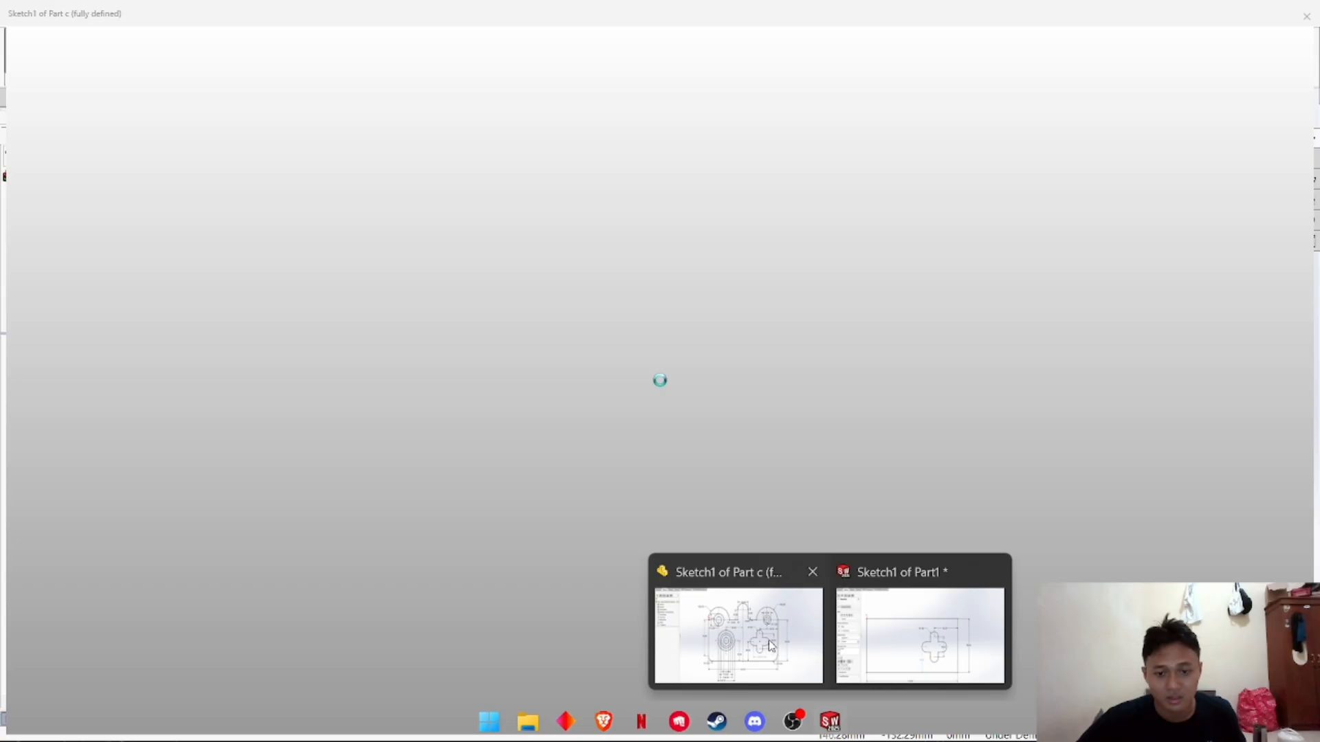
left_click(772, 647)
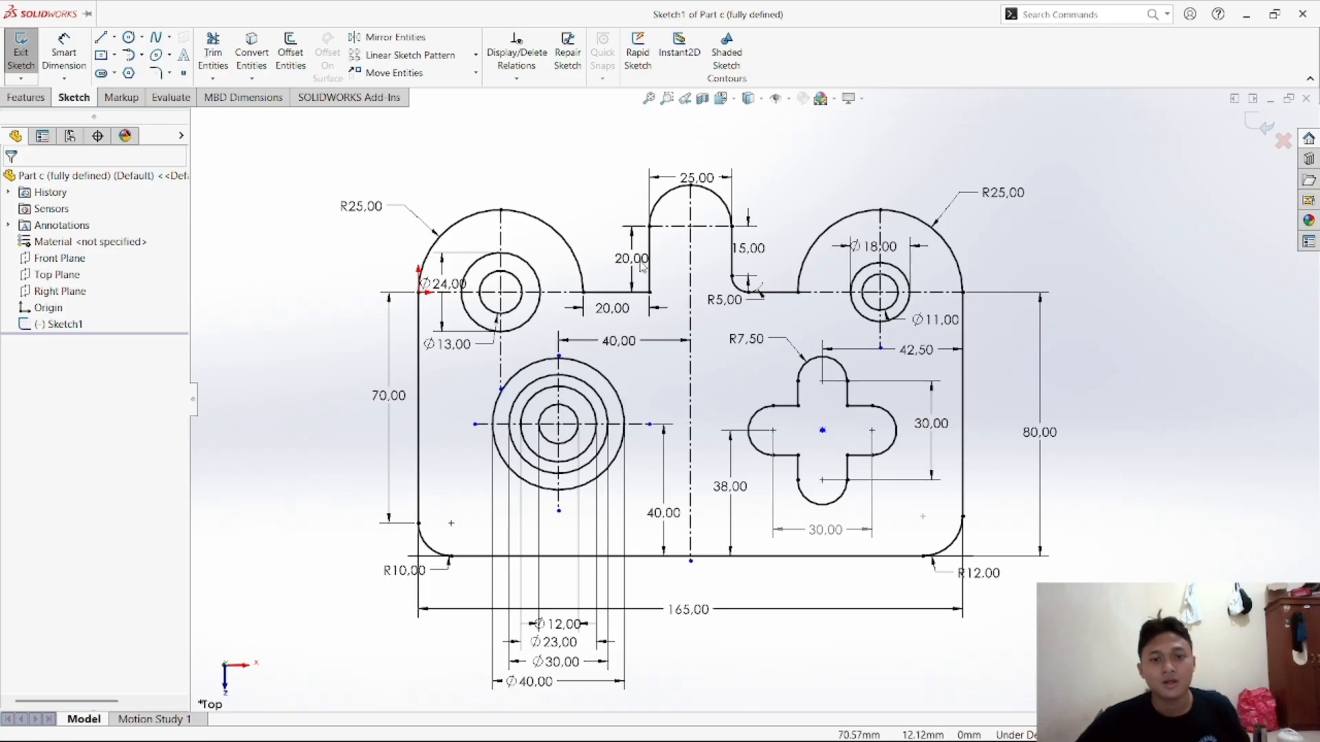
mouse_move(830, 727)
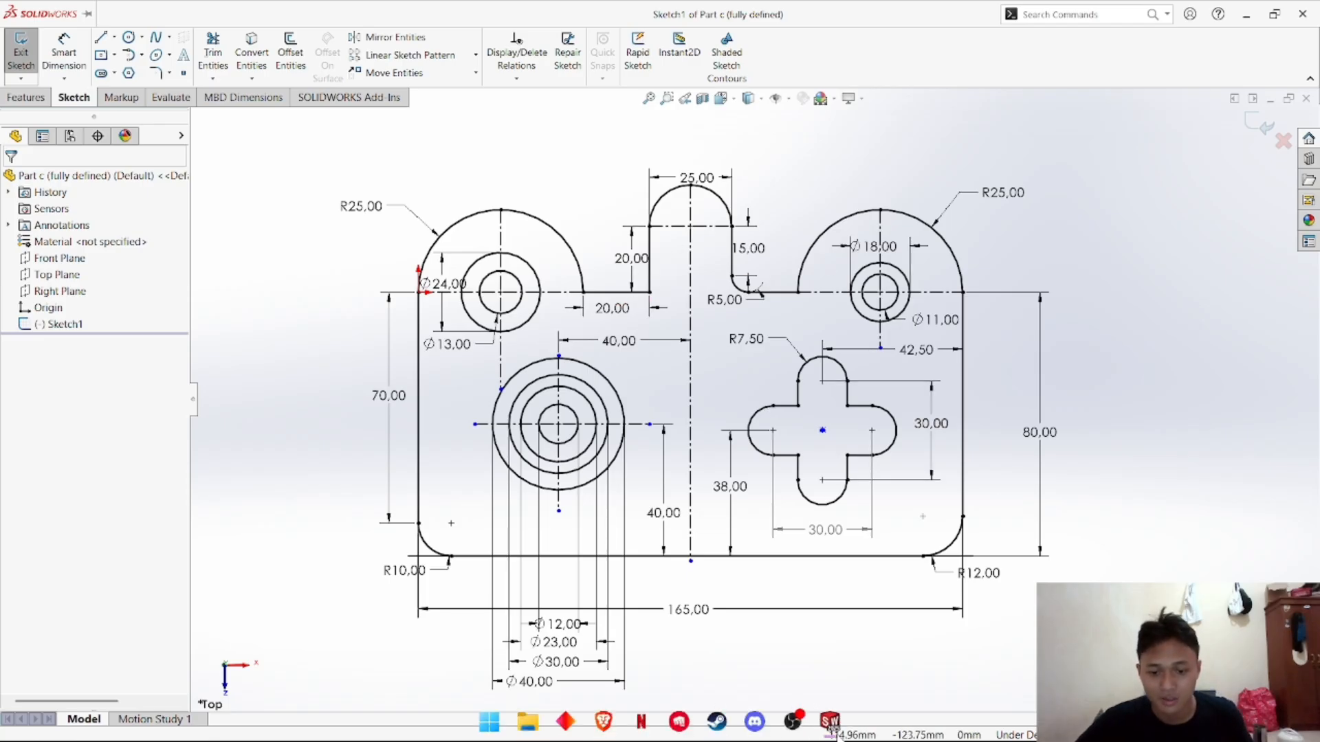
left_click(916, 629)
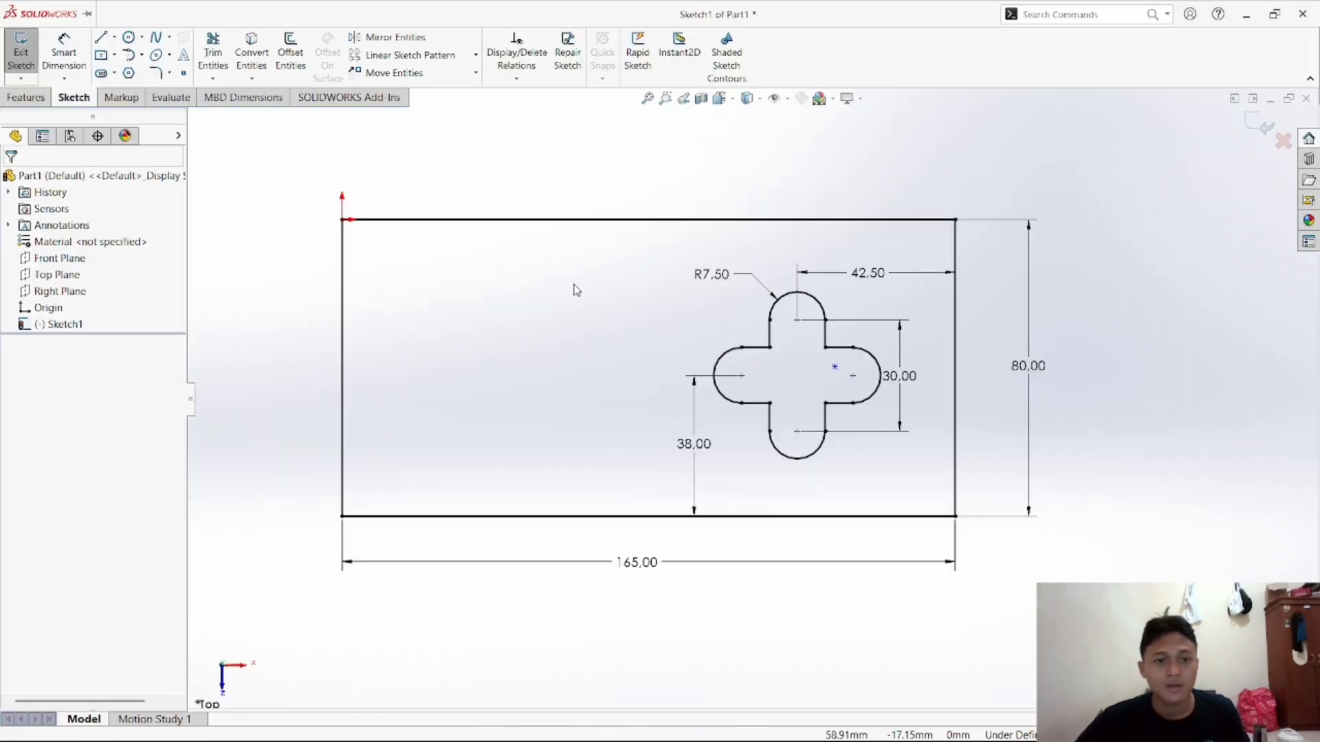
Draw a vertical construction line about 99 mm long from the bottom edge's midpoint to above the rectangle's top edge
left_click(107, 43)
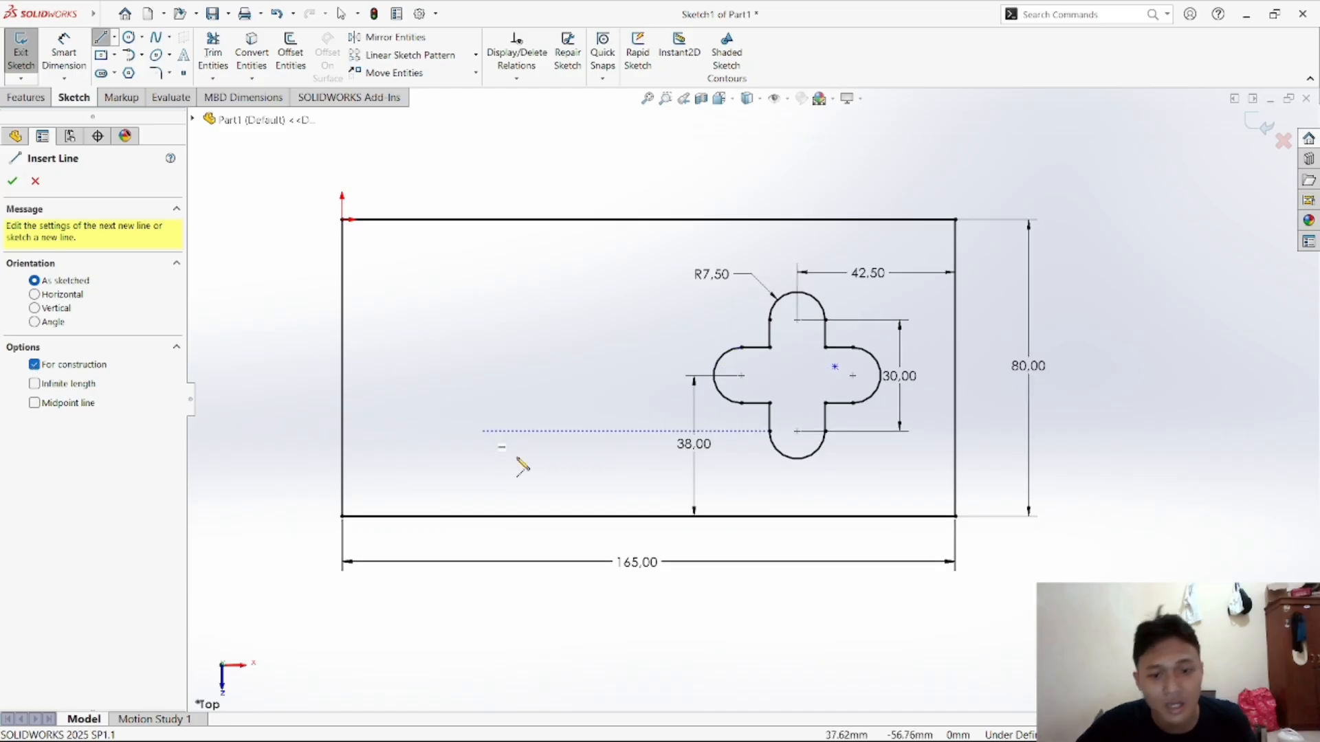
left_click(648, 516)
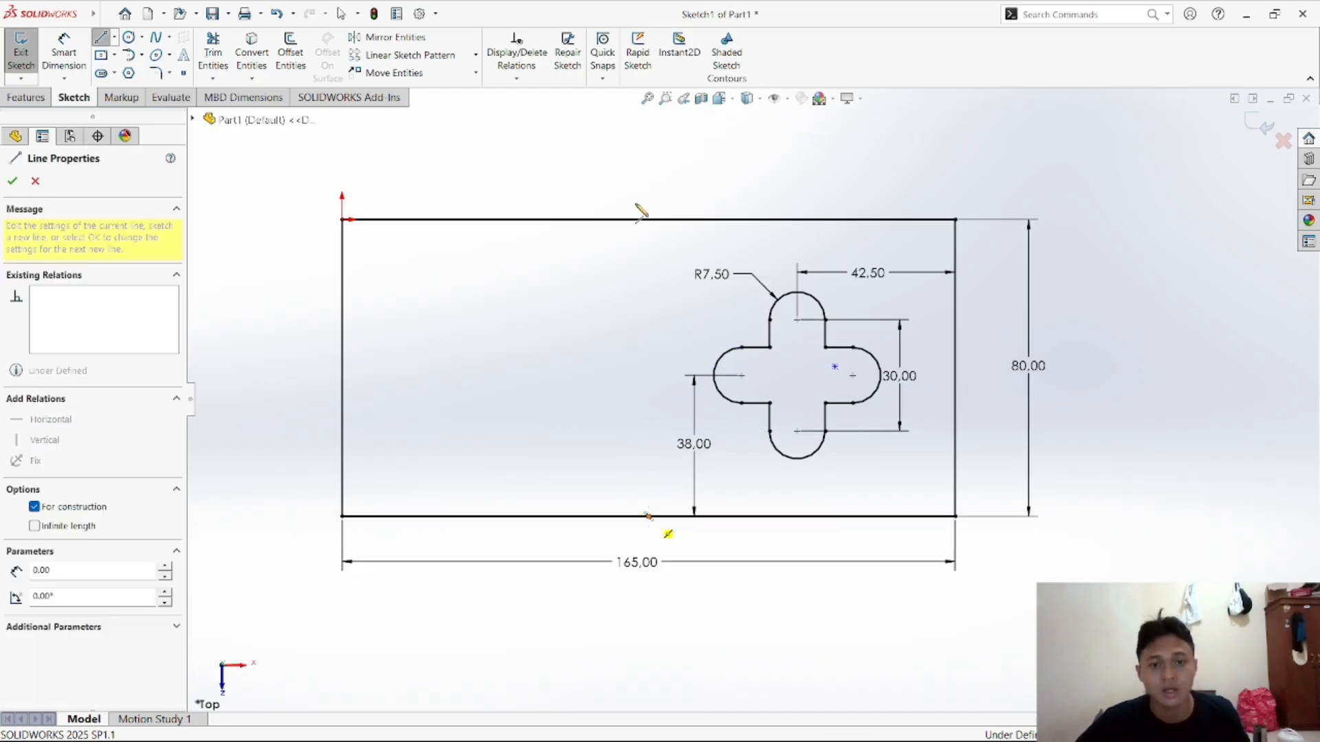
left_click(648, 148)
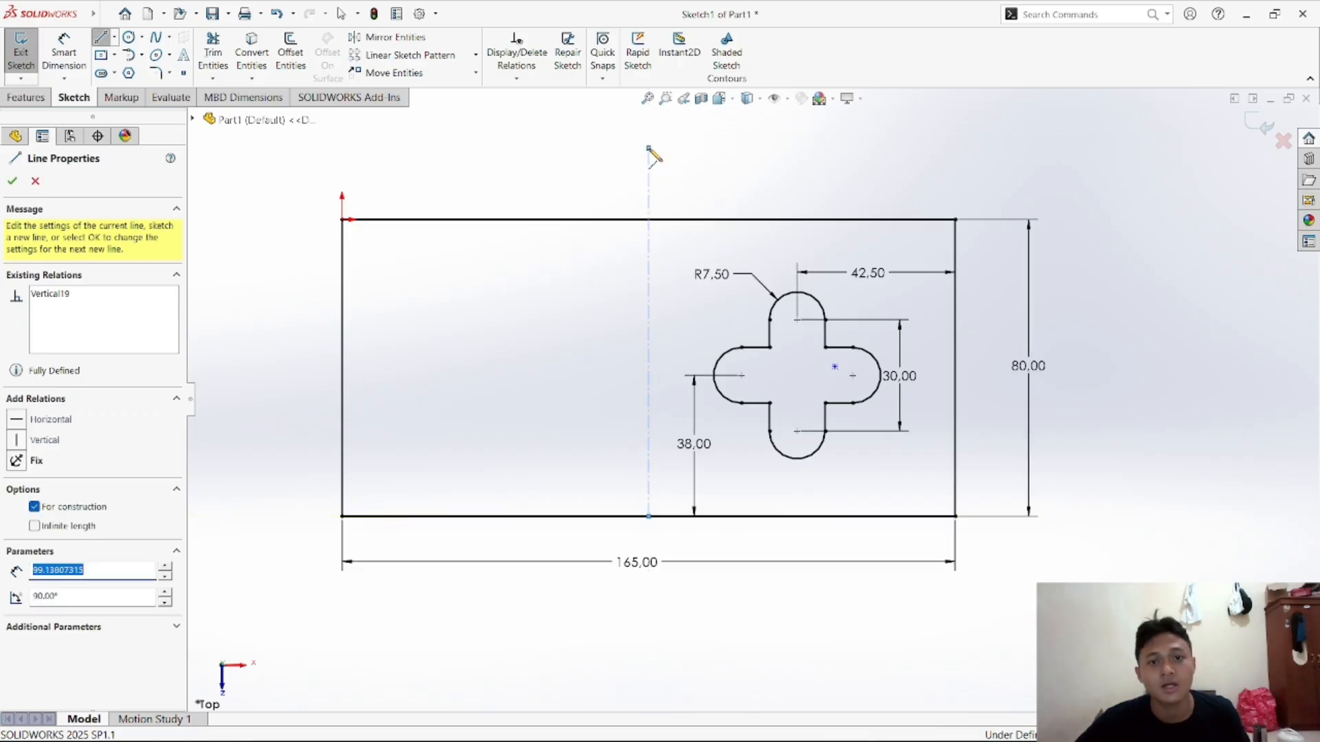
right_click(675, 174)
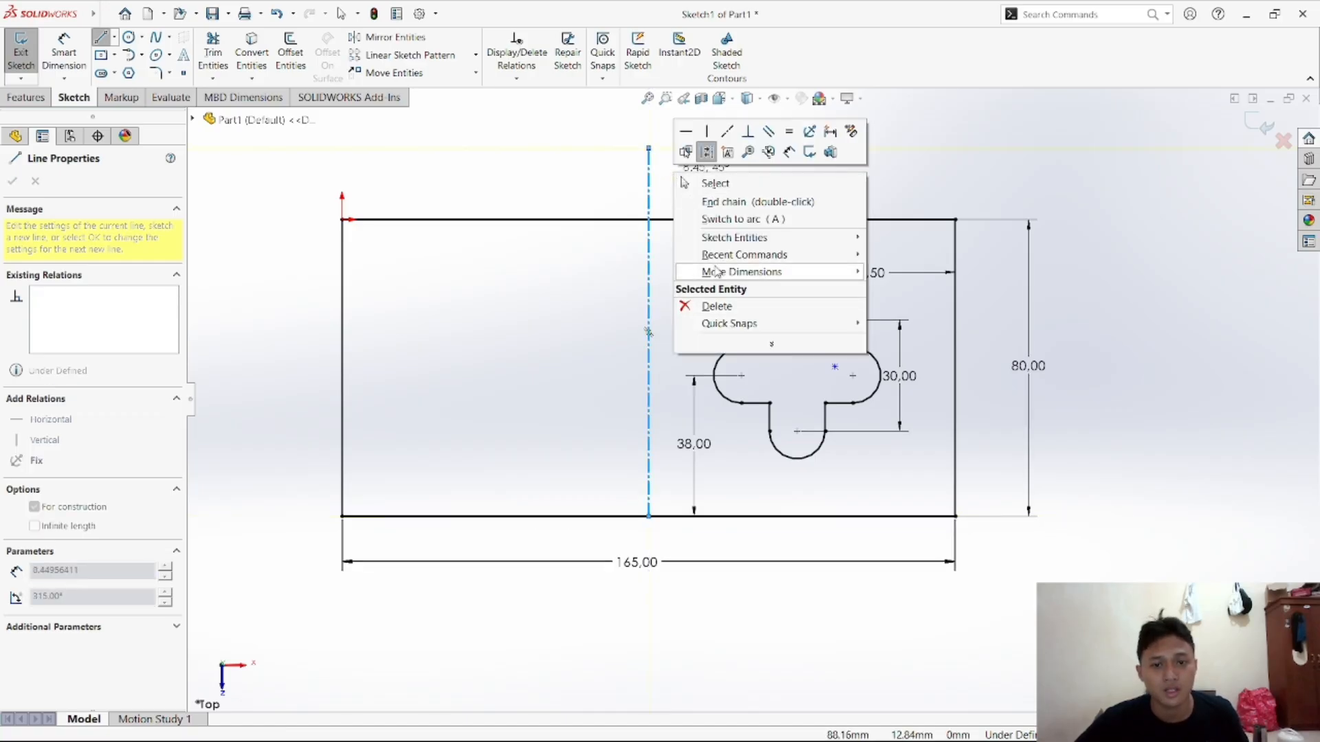
left_click(715, 182)
Sketch a tangent arc with a radius of about 23.5 mm from the rectangle's top-left corner, bulging upward and ending on the top edge
left_click(133, 14)
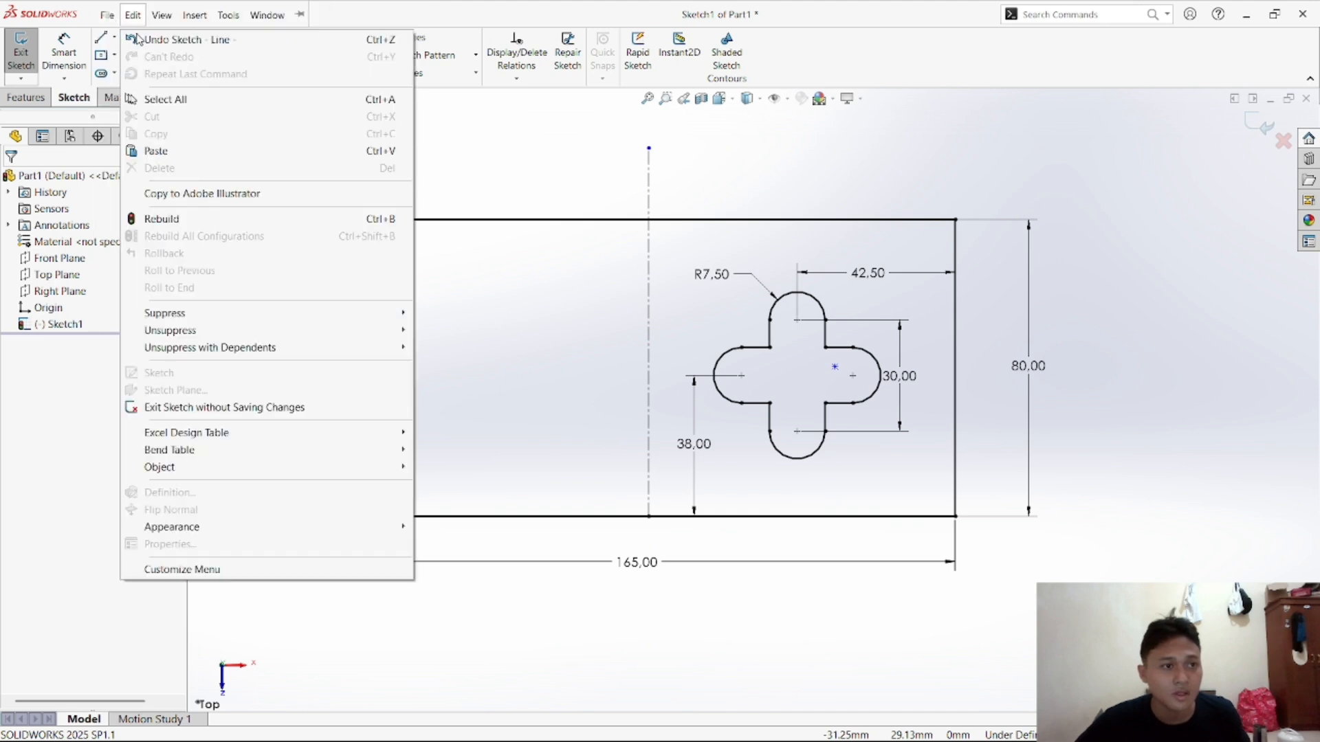
left_click(136, 39)
left_click(141, 55)
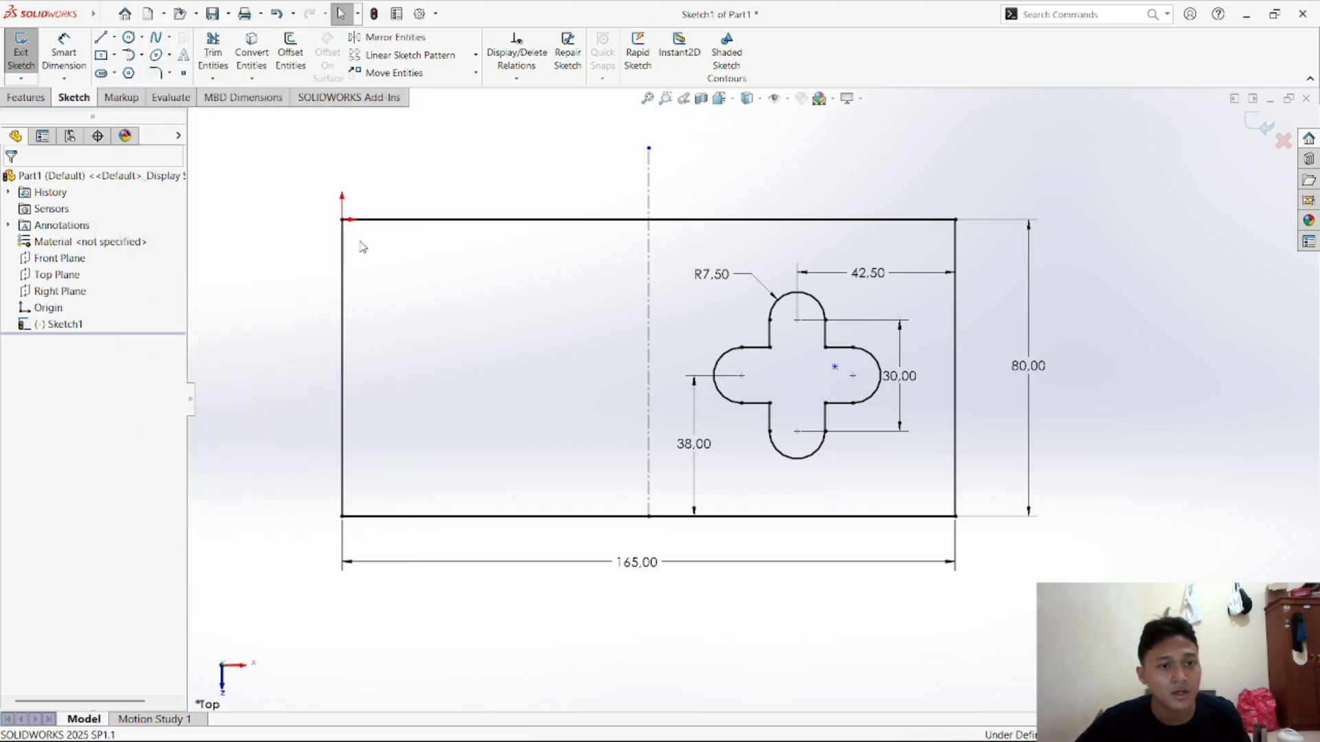
left_click(343, 220)
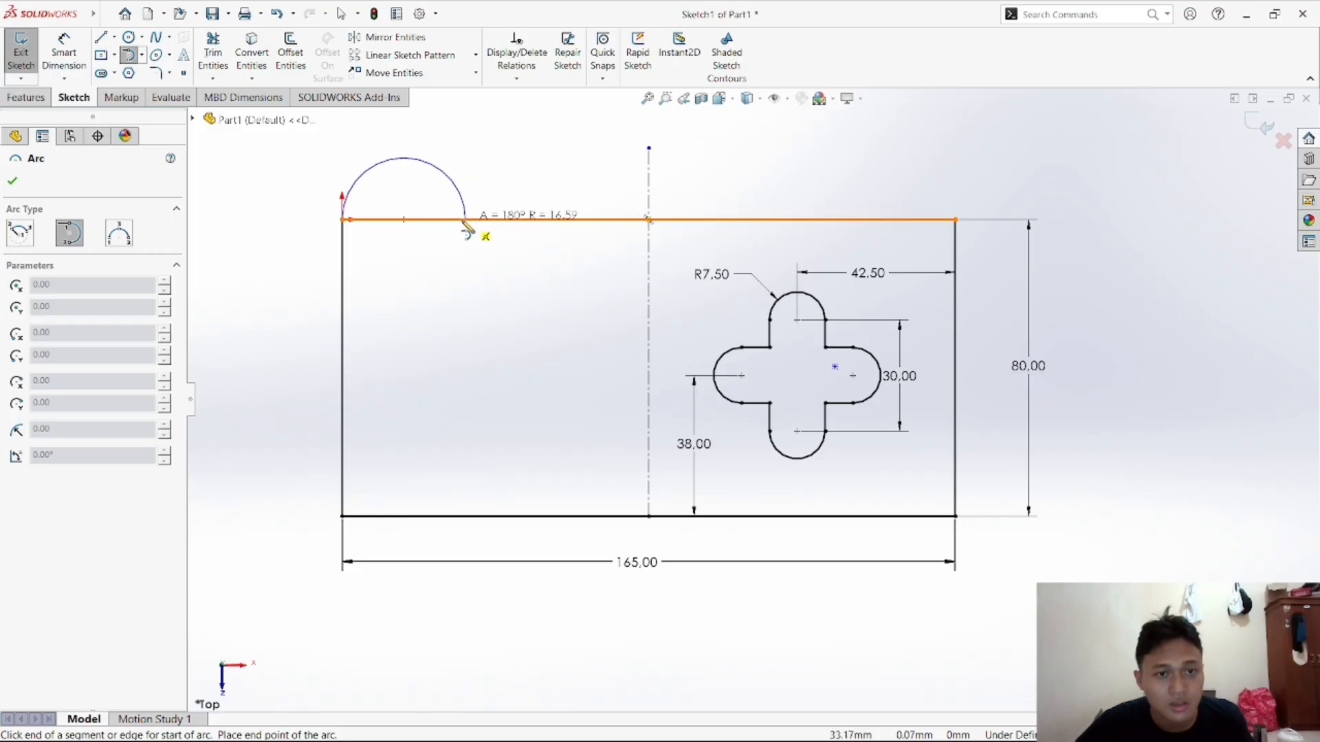
left_click(518, 221)
right_click(496, 270)
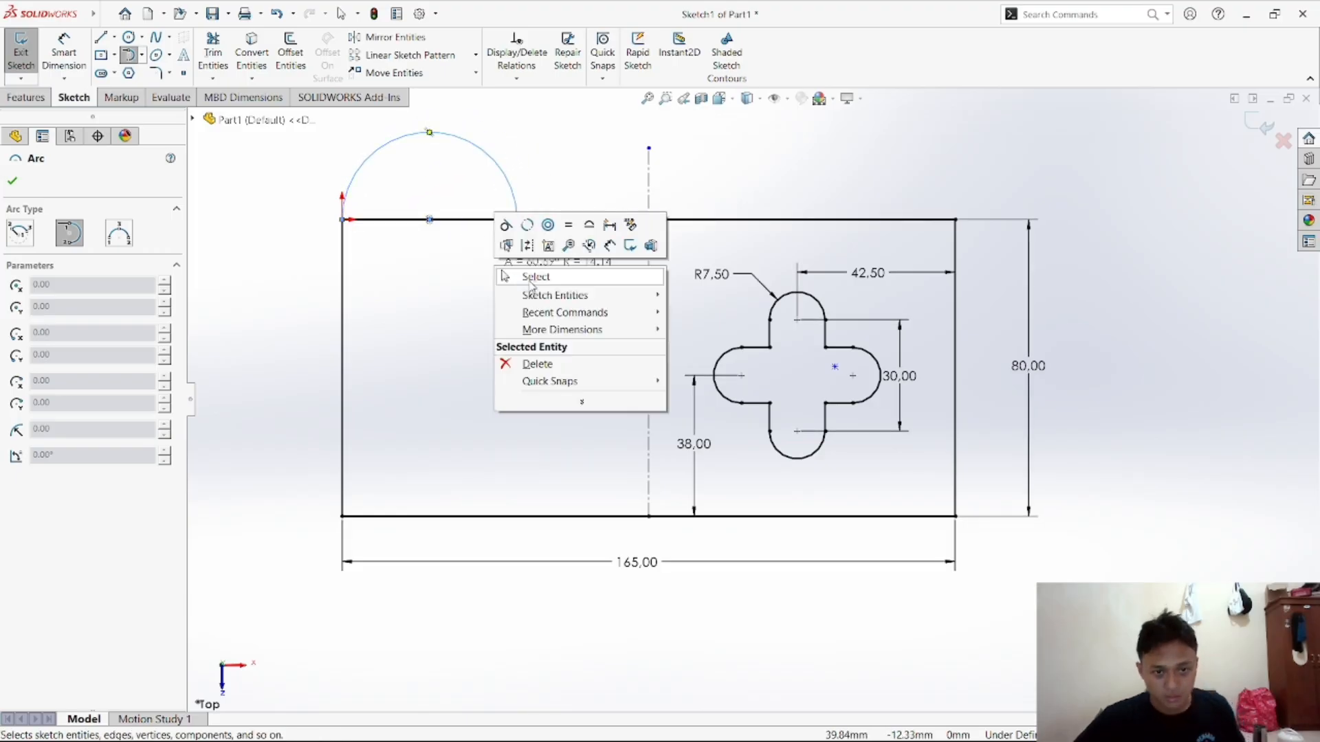
left_click(535, 278)
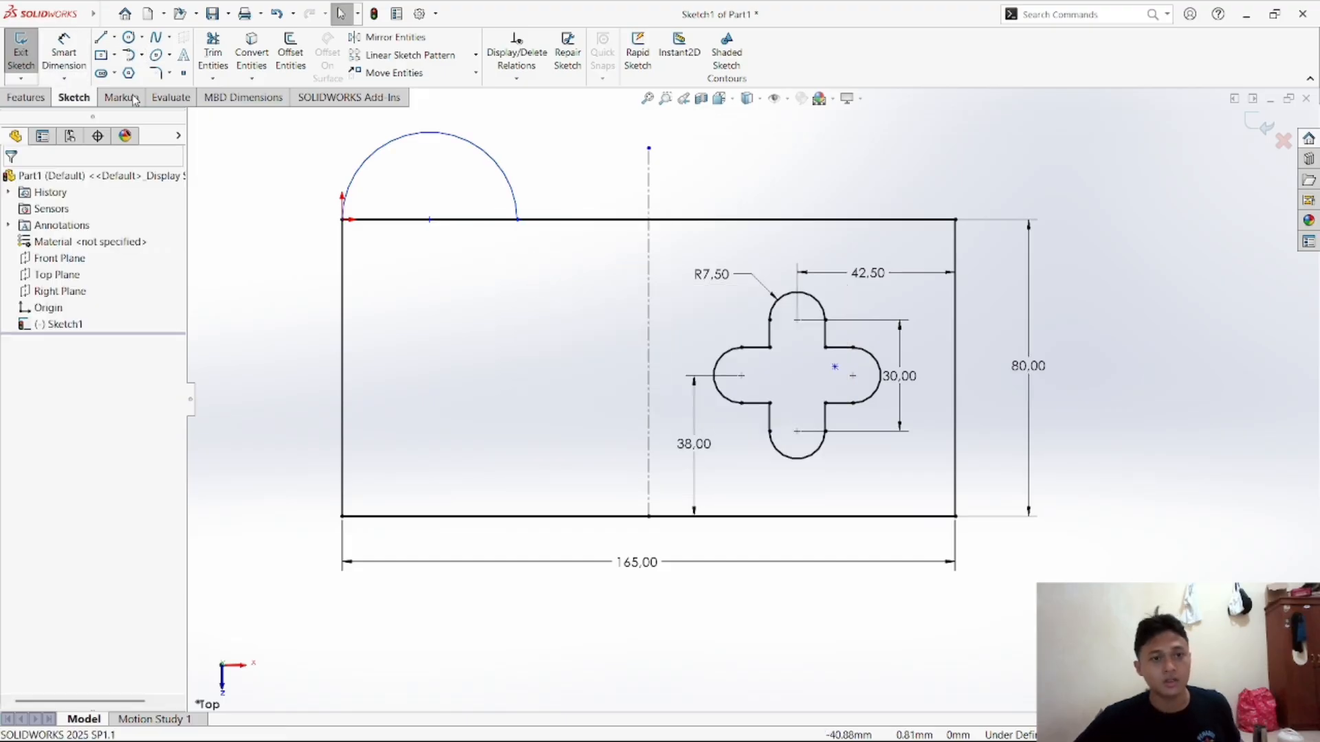
Trim away the part of the rectangle's top edge that lies beneath the new arc
left_click(213, 55)
left_click(423, 221)
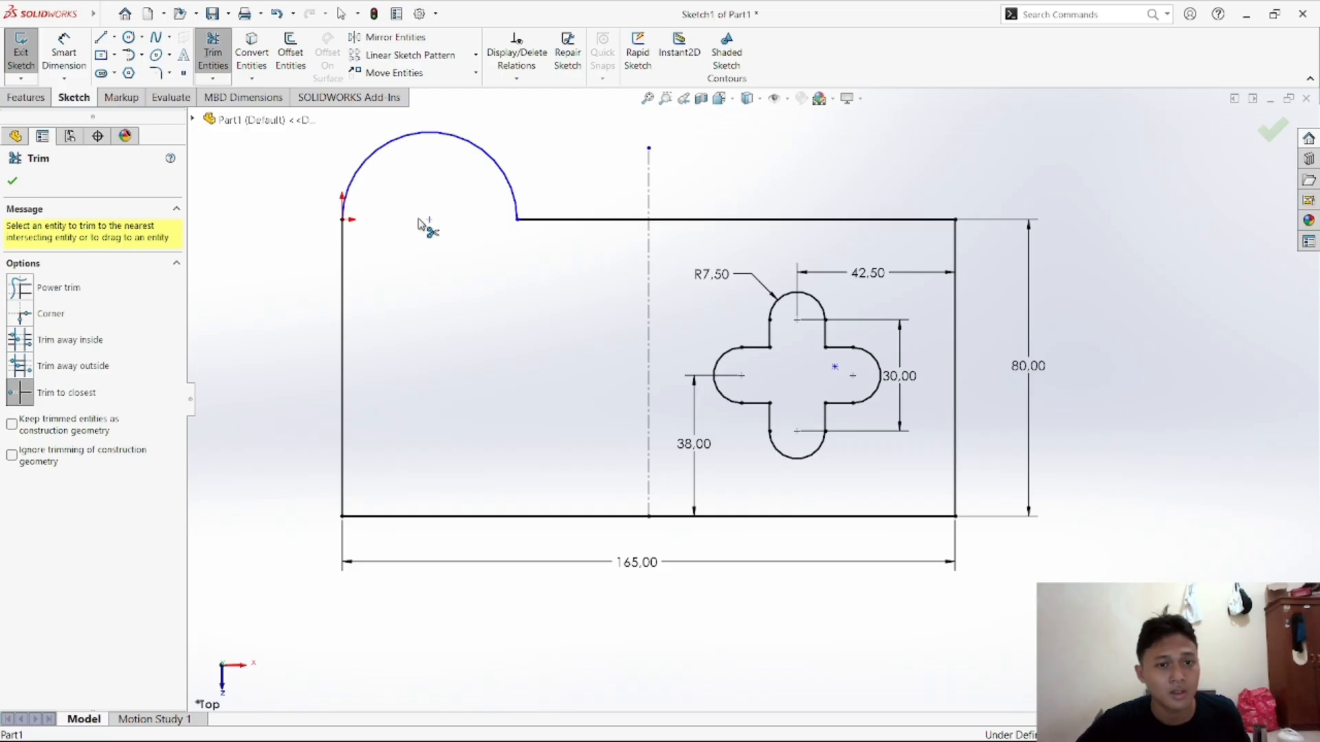
right_click(269, 234)
left_click(317, 274)
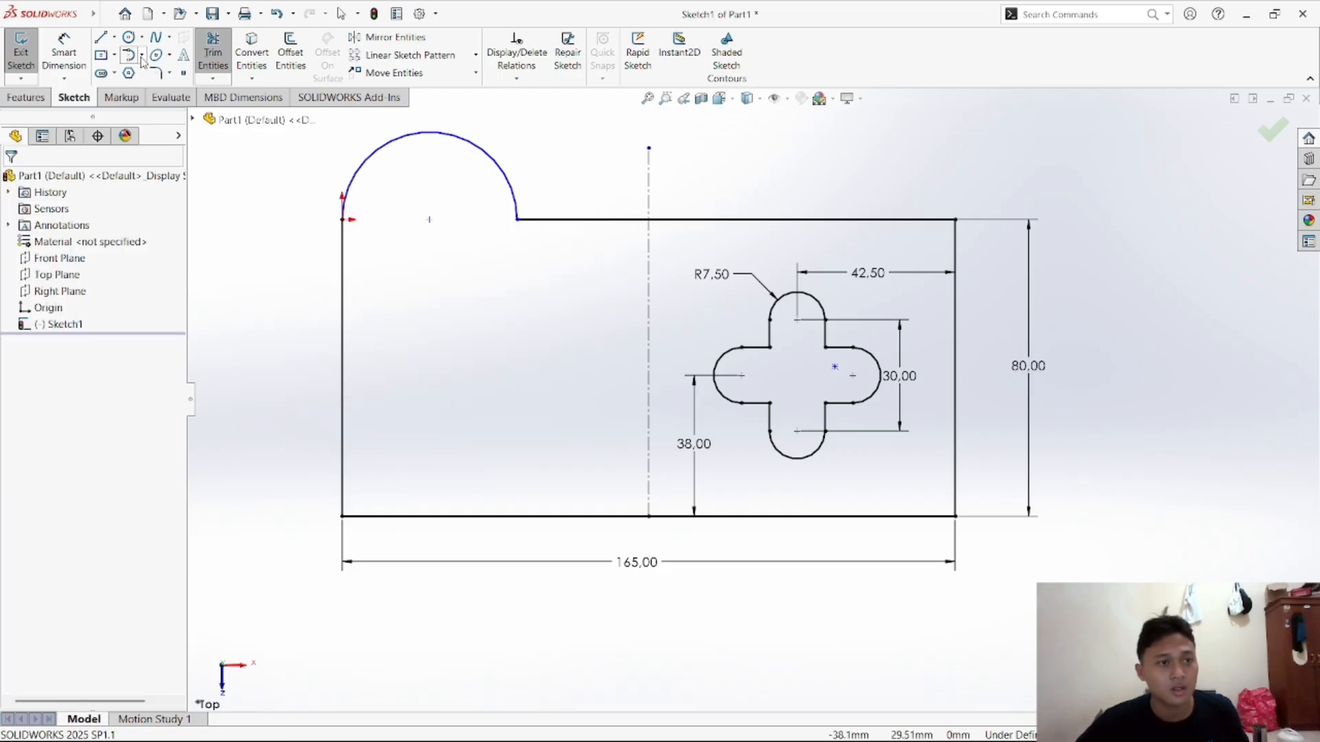
Dimension the upper-left arc with a radius of 25 mm
left_click(81, 54)
left_click(387, 150)
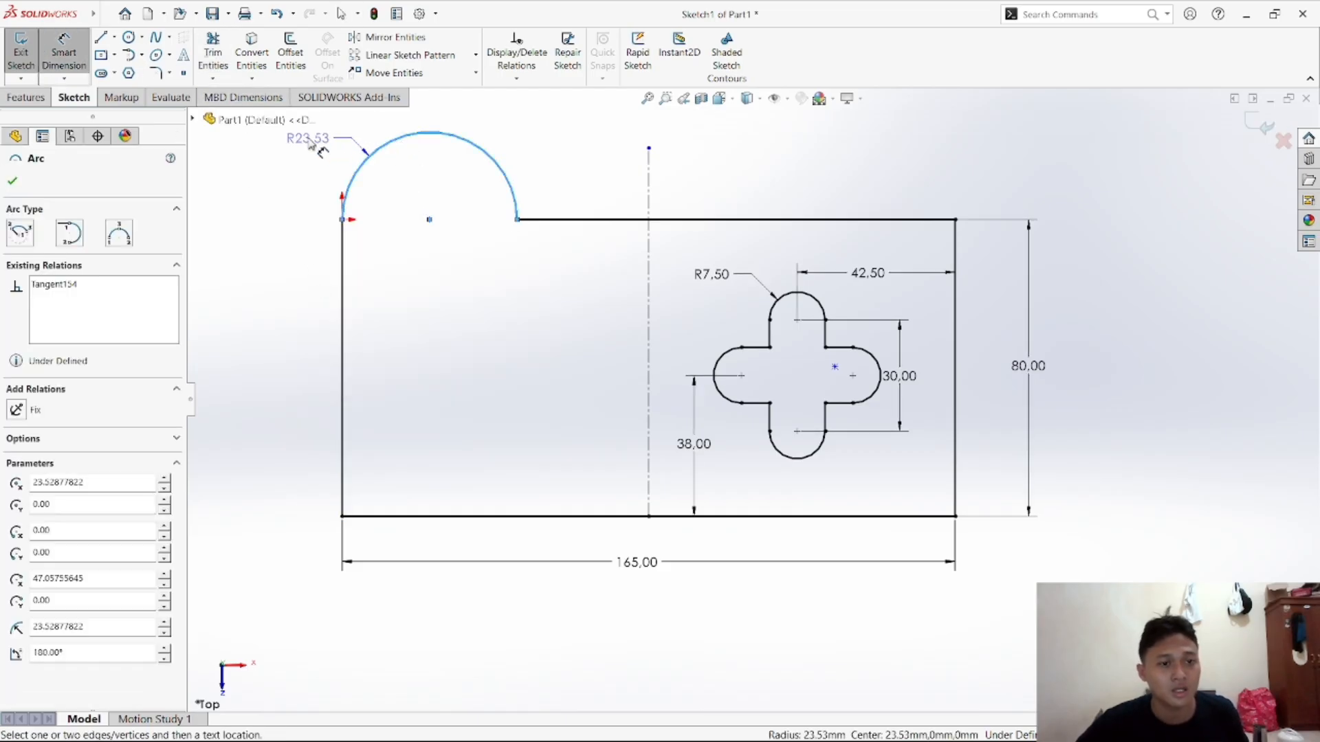
left_click(284, 143)
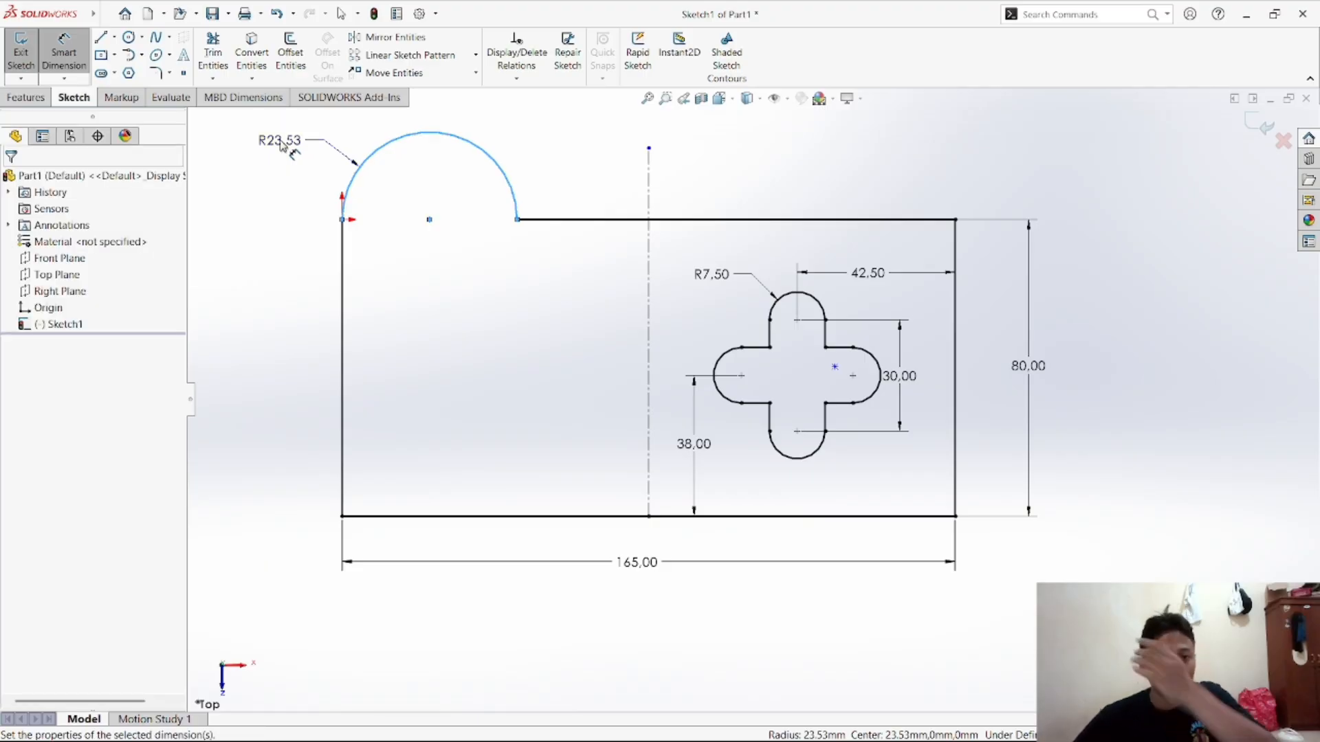
type("2")
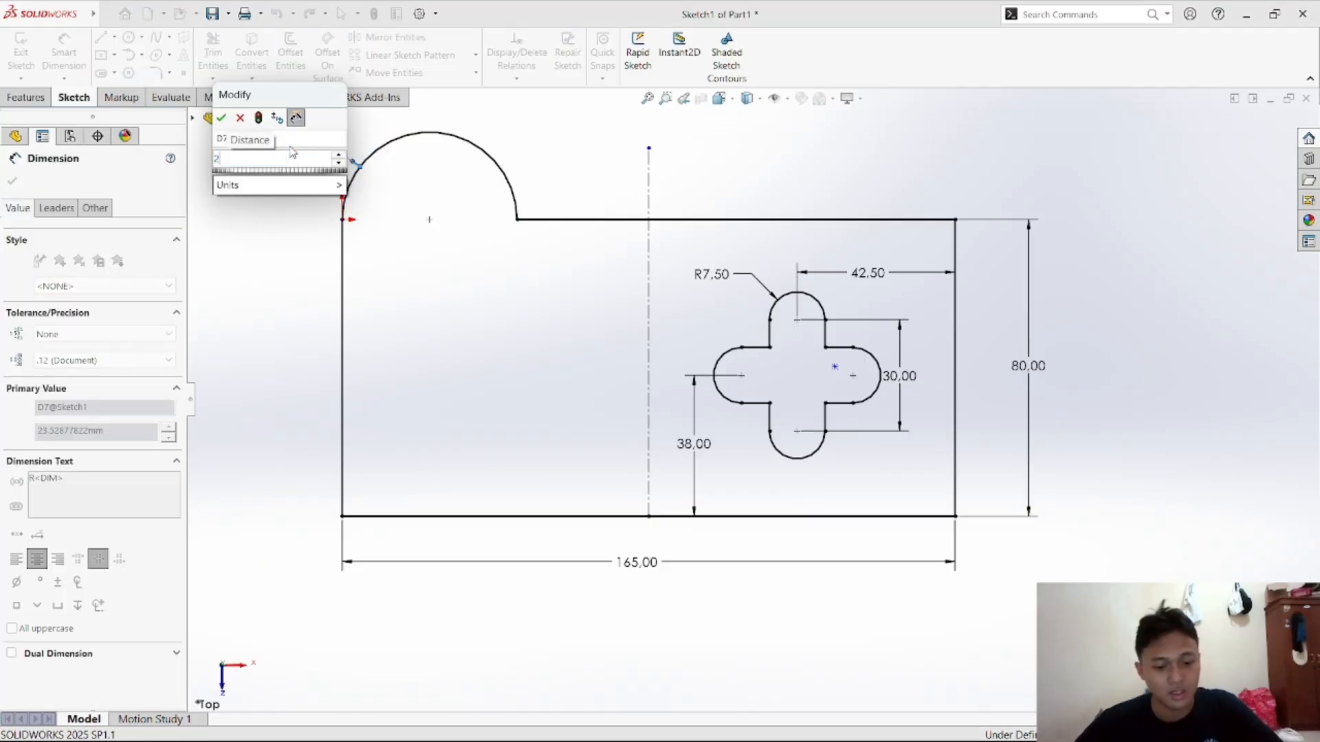
type("5")
left_click(218, 118)
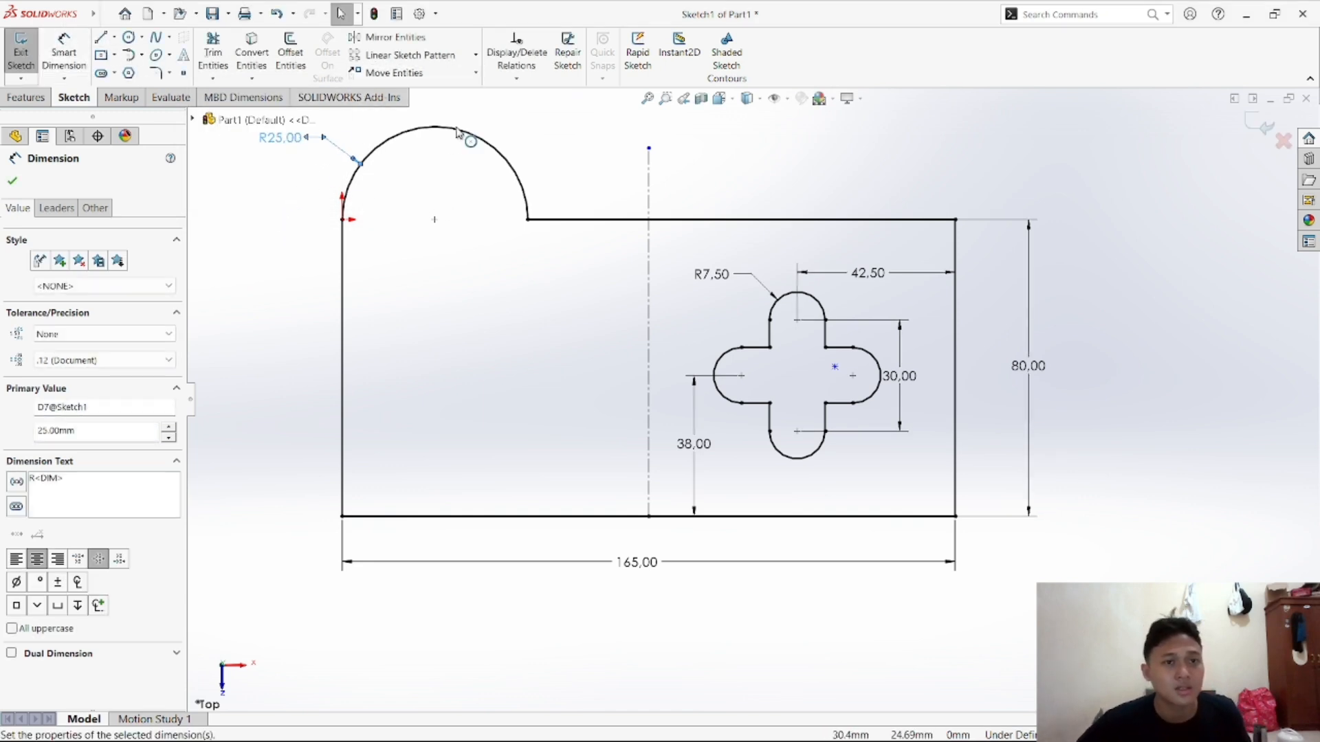
Mirror the 25 mm radius arc about the vertical construction line, keeping the original arc
left_click(410, 43)
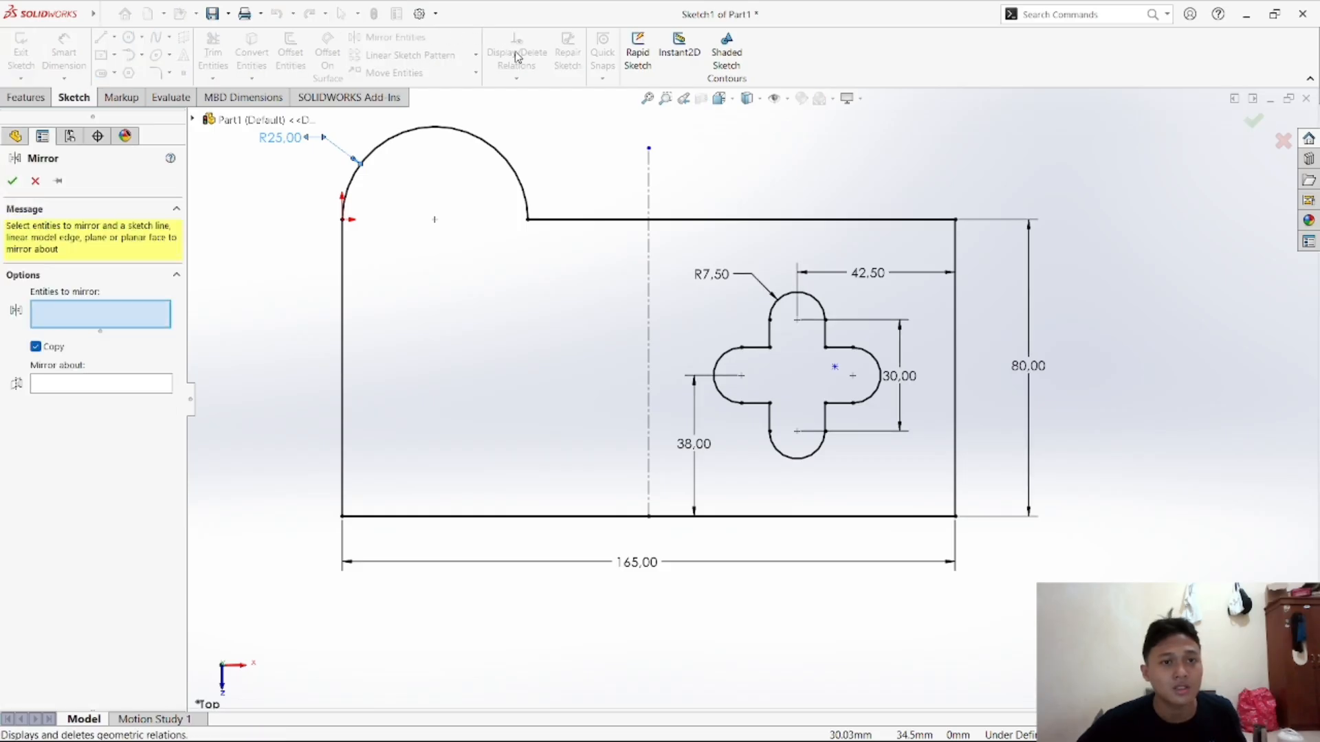
left_click(488, 149)
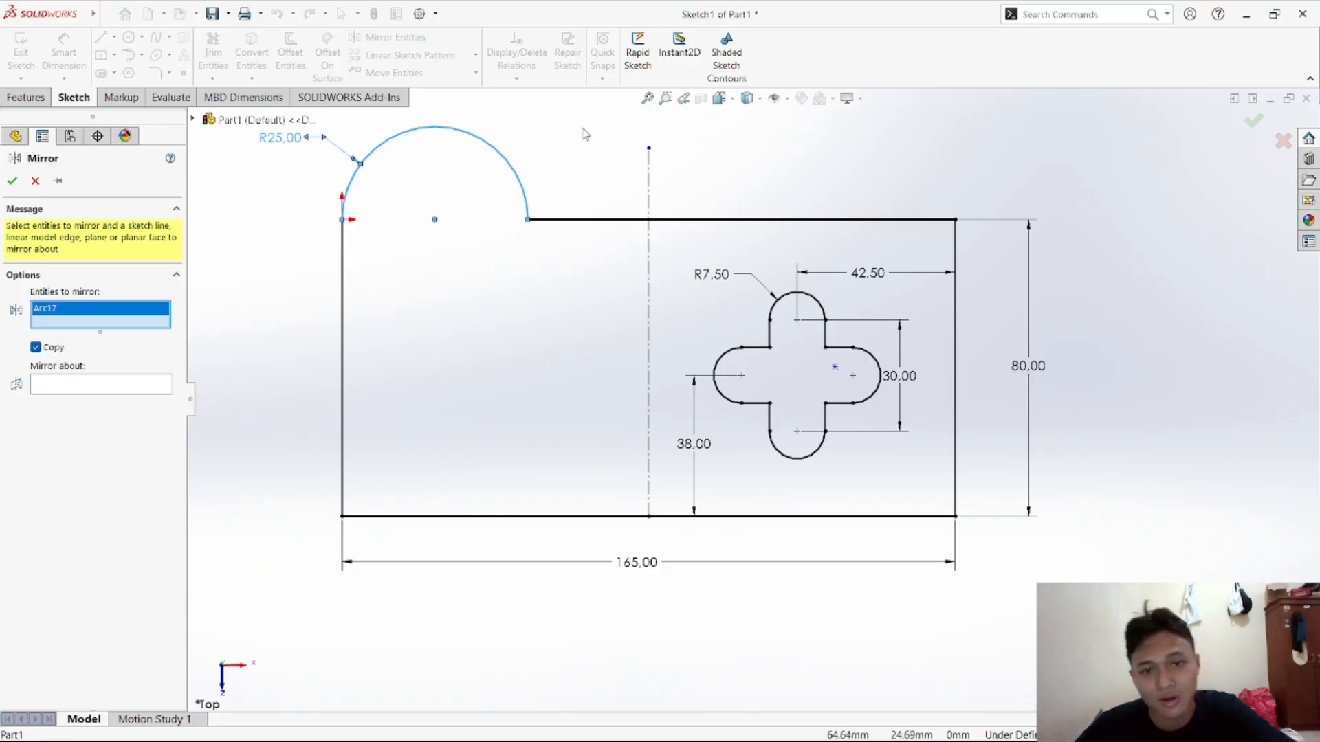
left_click(650, 175)
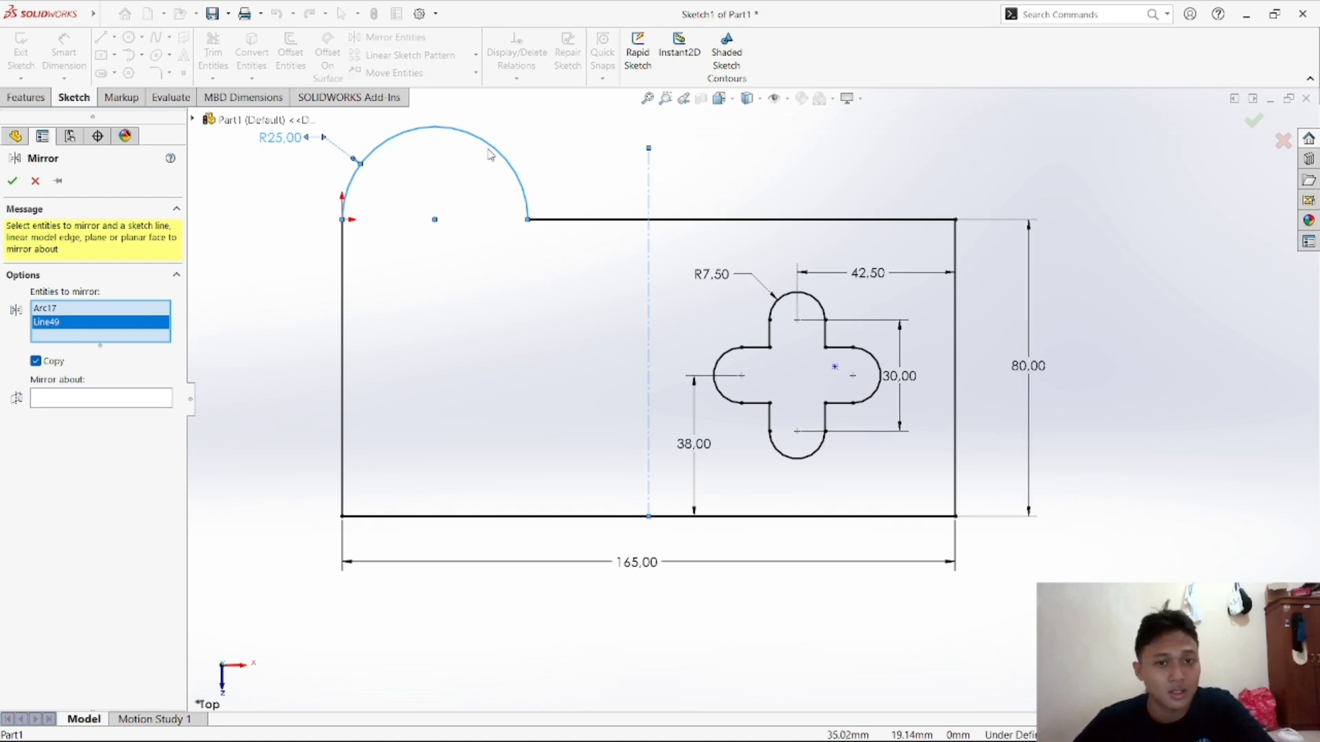
left_click(650, 183)
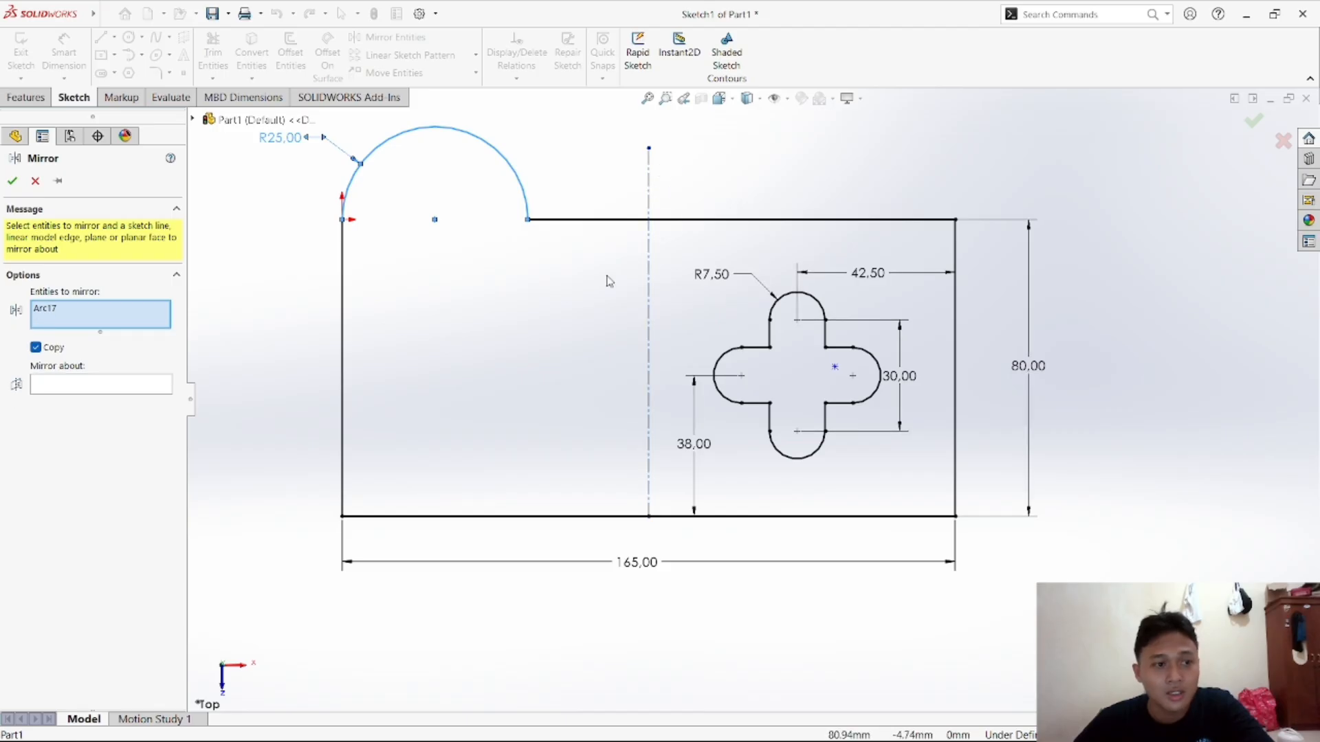
left_click(81, 391)
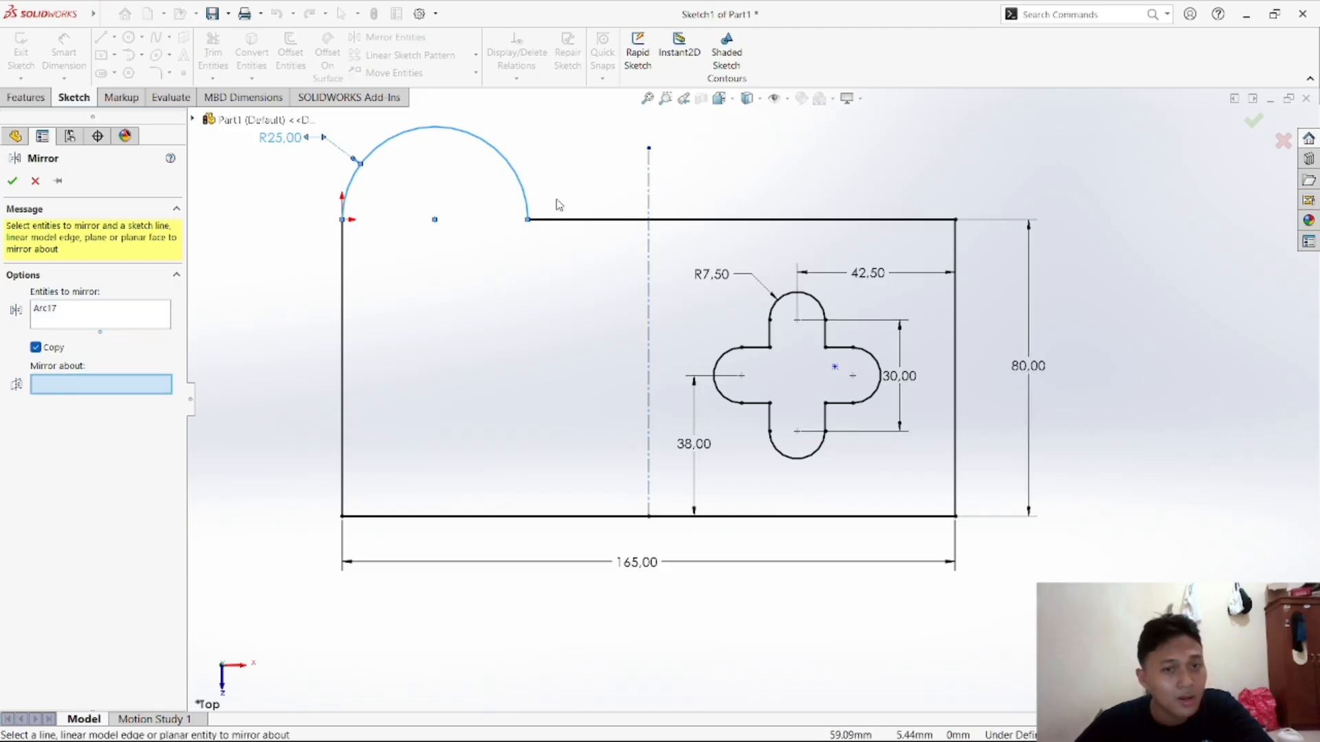
left_click(650, 174)
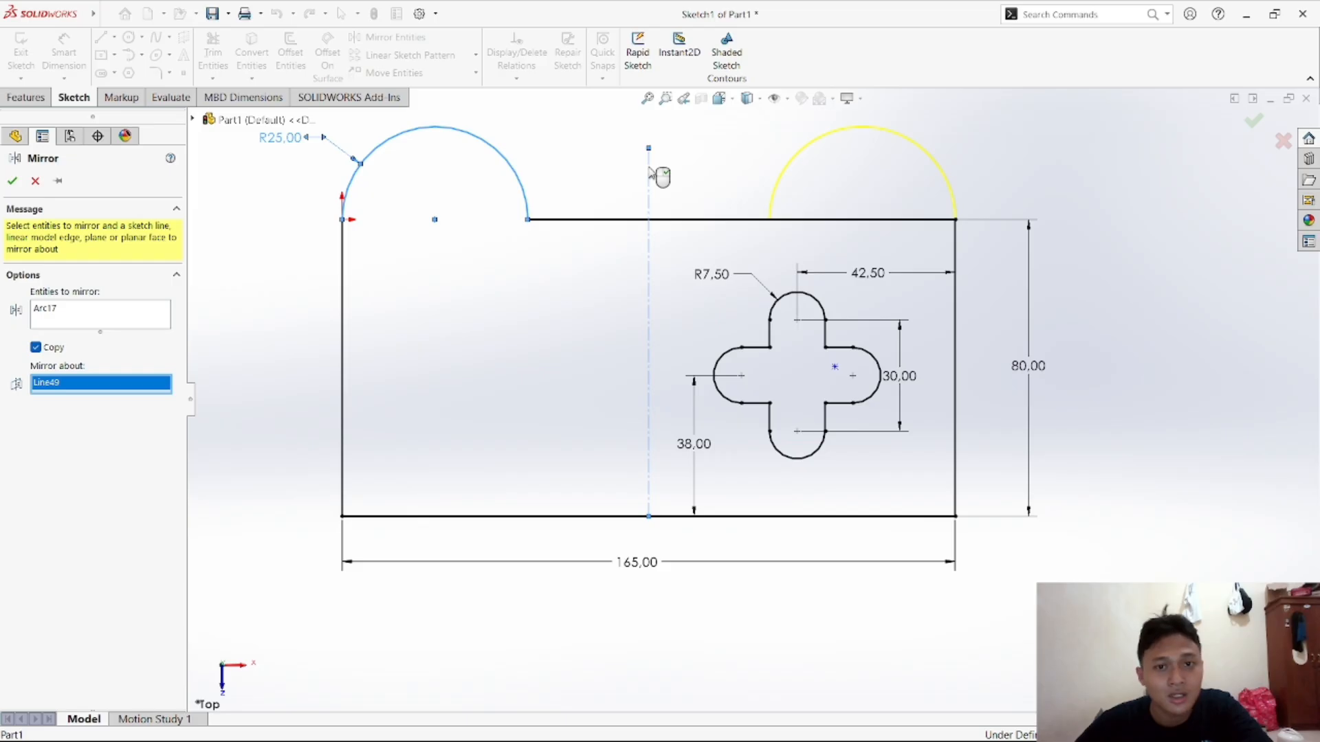
left_click(13, 181)
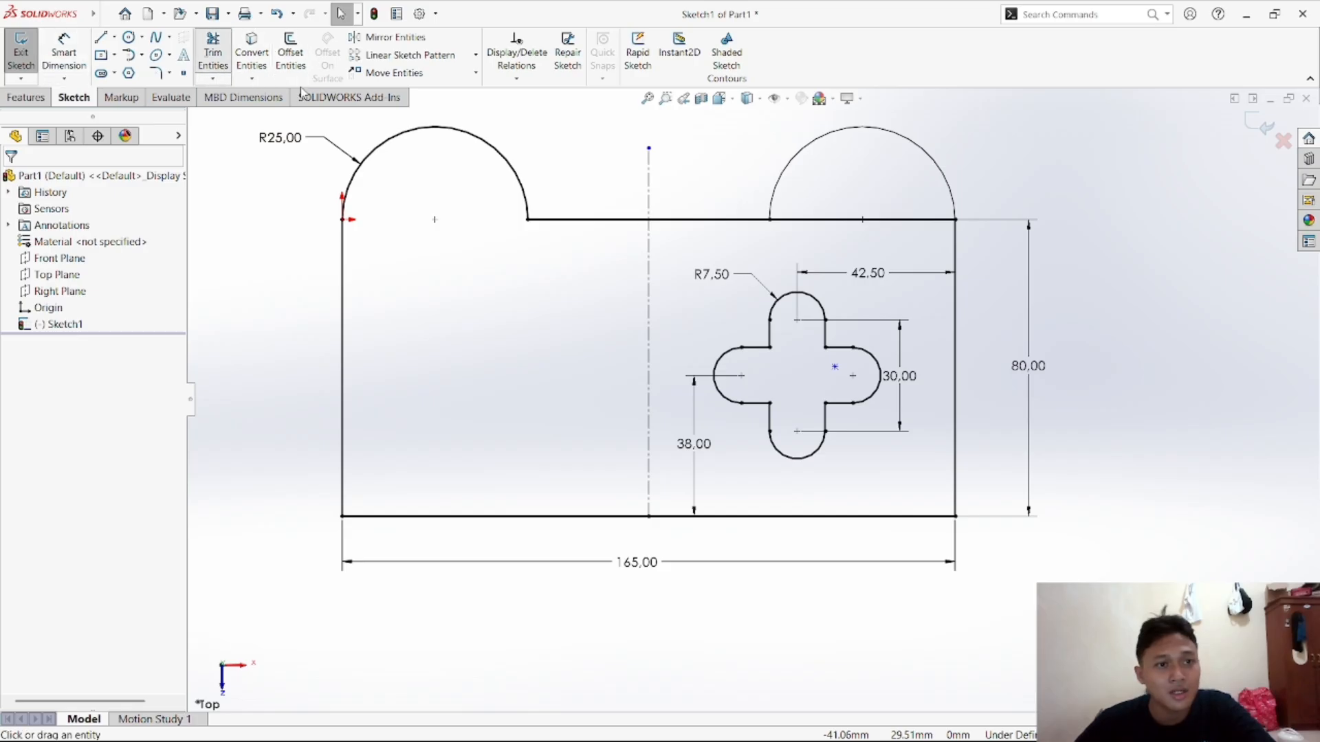
Trim away the part of the top edge that lies beneath the mirrored arc on the right
left_click(213, 55)
left_click(849, 219)
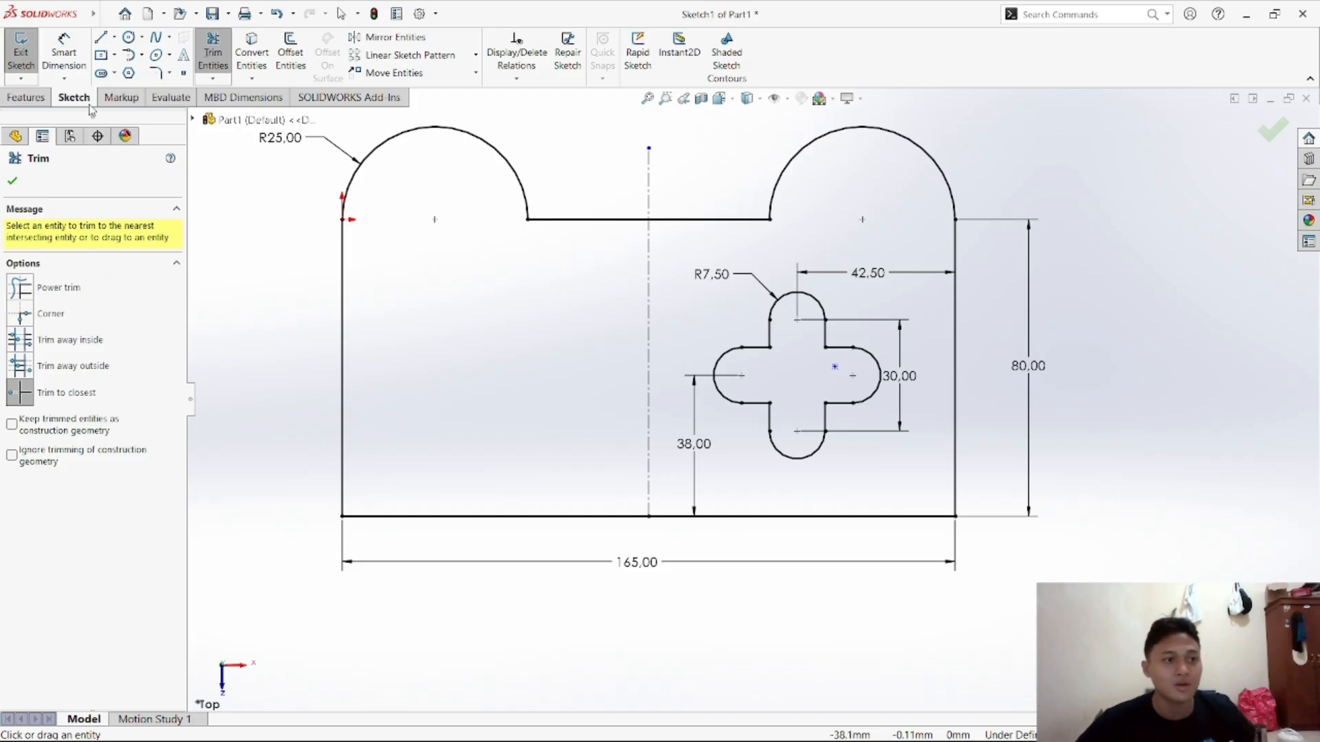
right_click(262, 242)
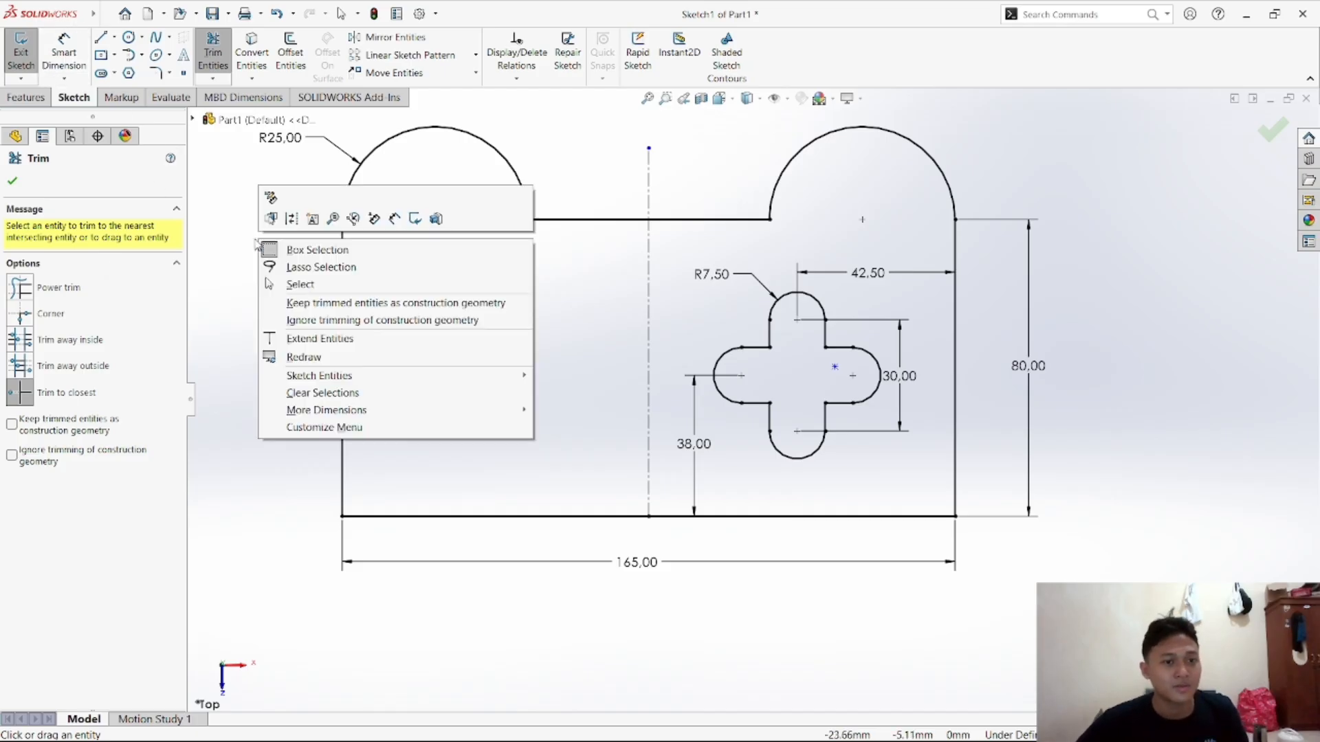
Examine the central tab in the Part c reference sketch and return to the Part1 sketch
left_click(292, 284)
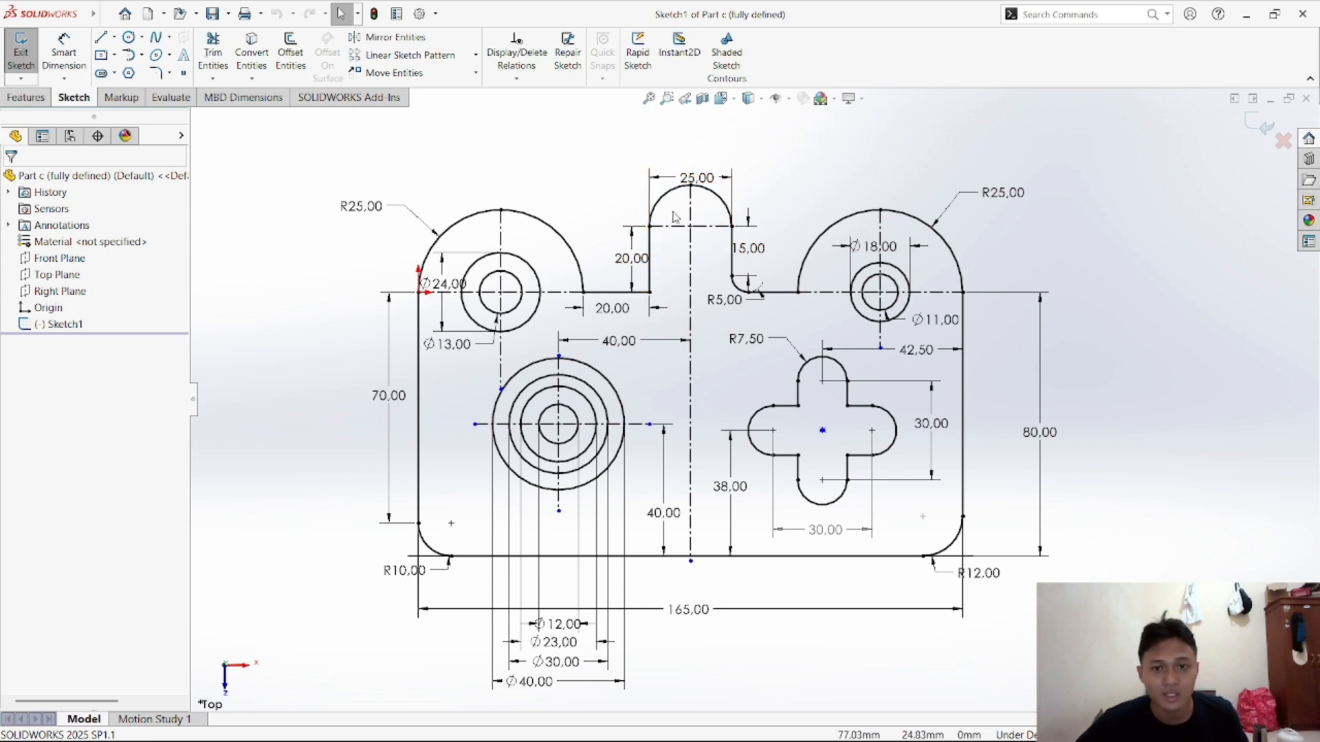
mouse_move(833, 730)
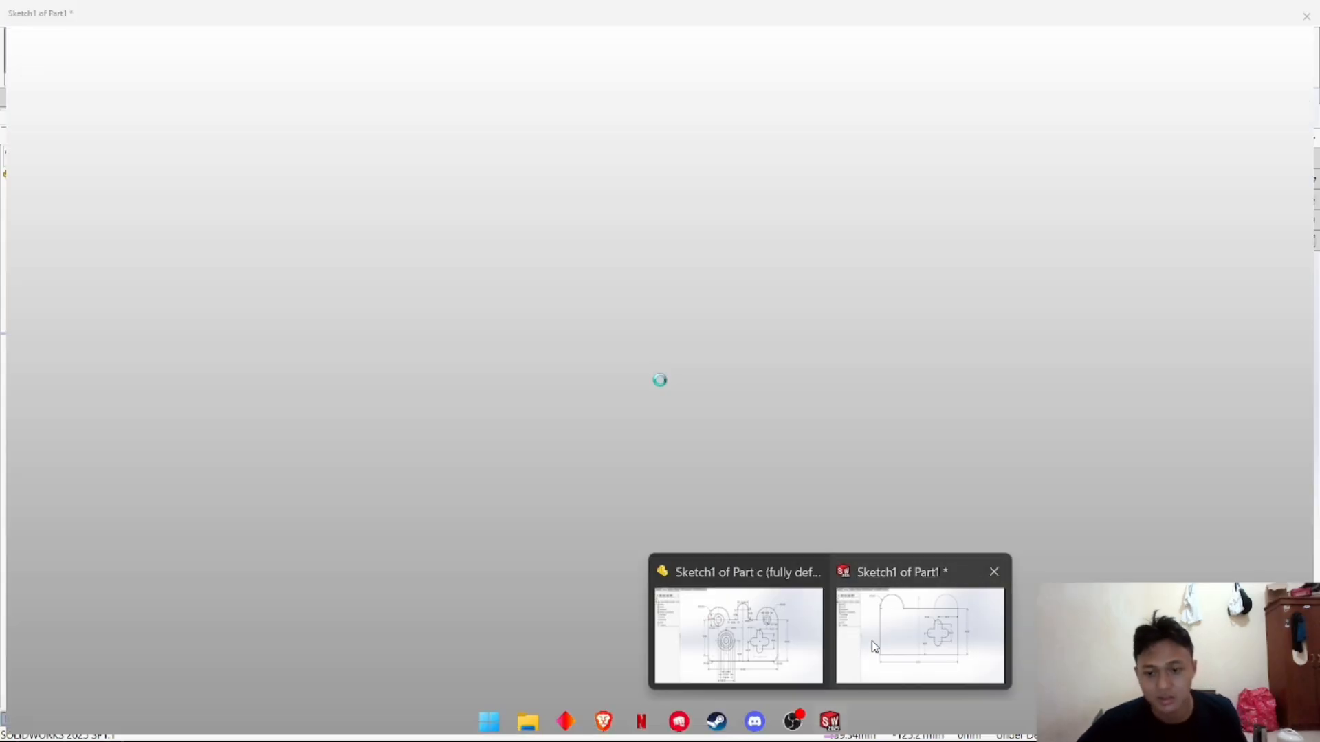
left_click(872, 640)
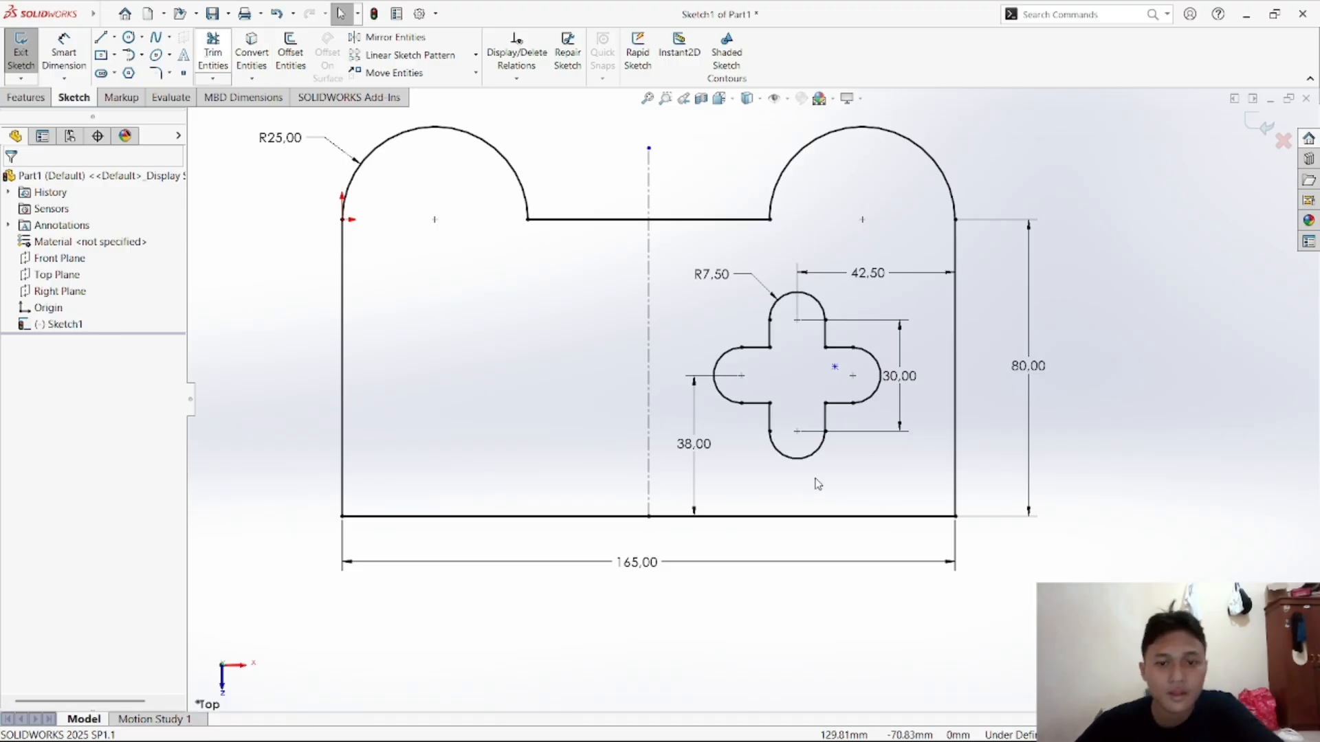
scroll(692, 253, "down", 2)
scroll(695, 237, "up", 3)
scroll(790, 310, "down", 2)
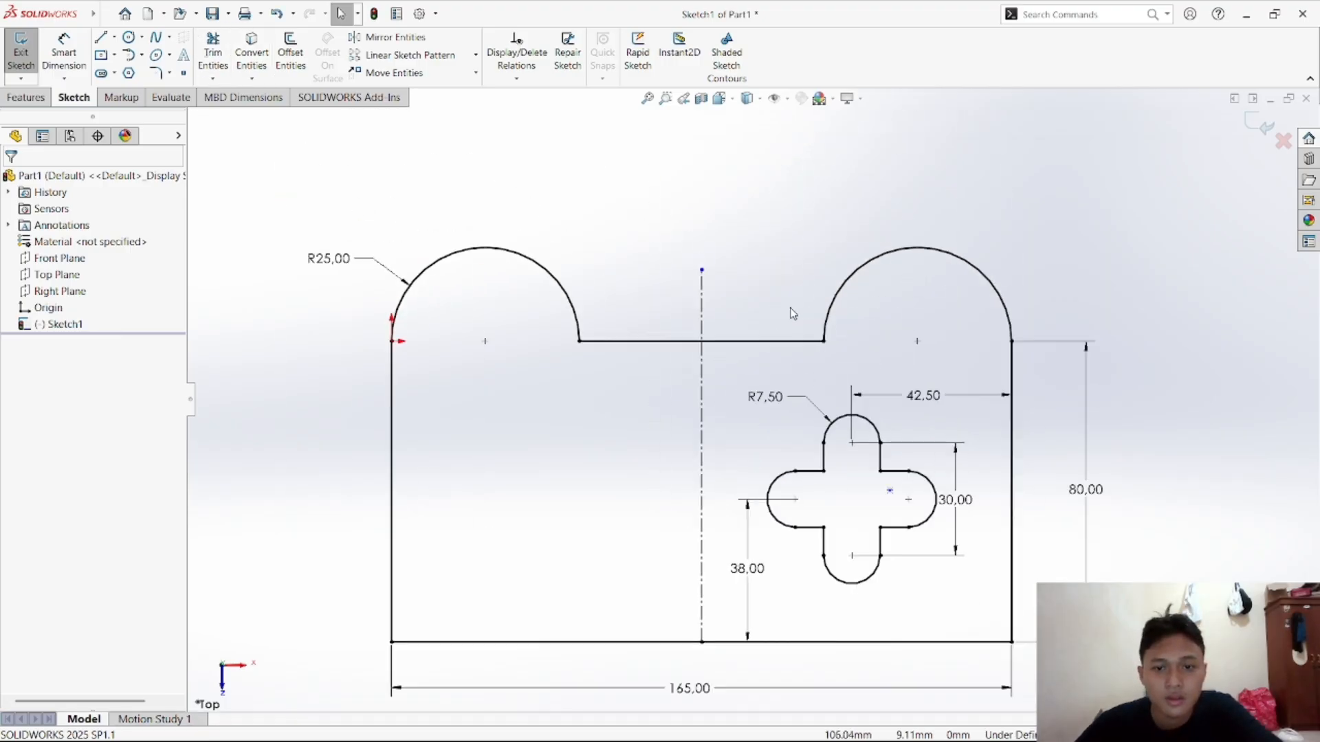
scroll(915, 356, "up", 3)
scroll(914, 356, "down", 2)
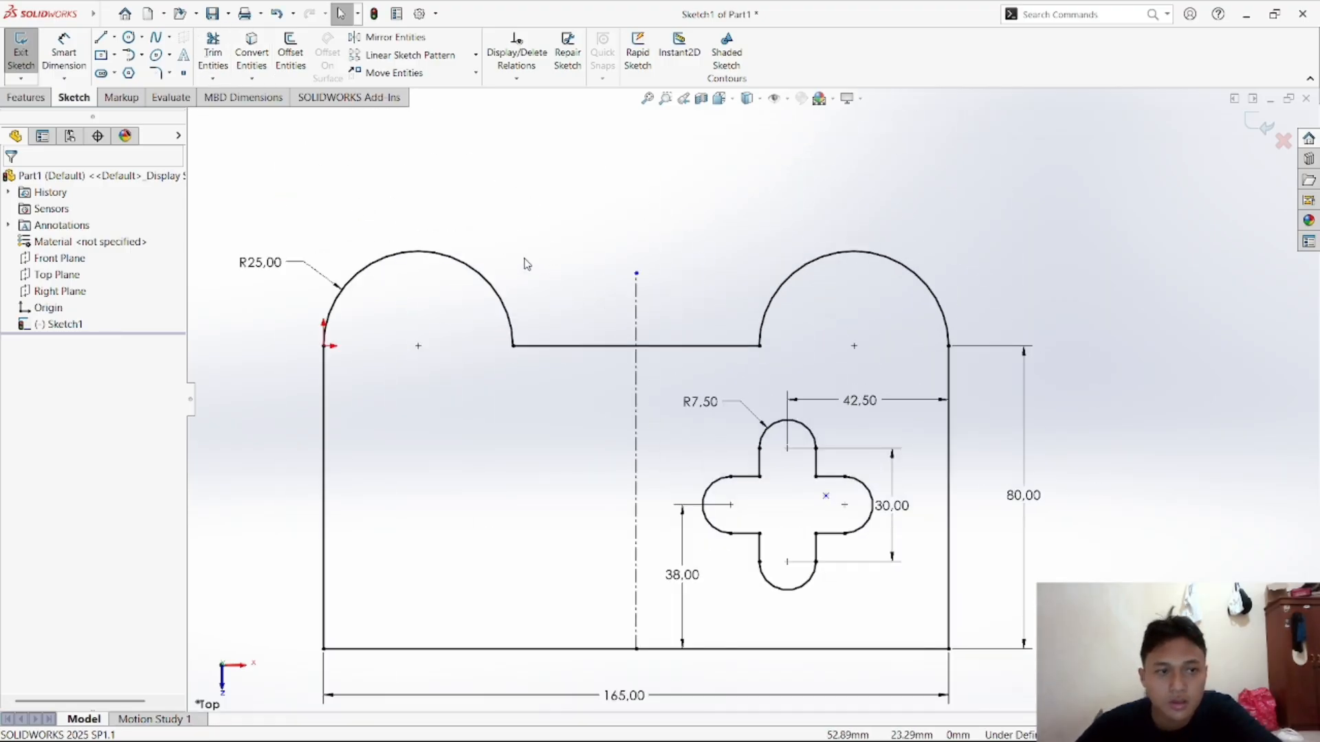
Draw a vertical line about 19 mm long upward from the plate's top edge, just left of the vertical construction line
left_click(103, 38)
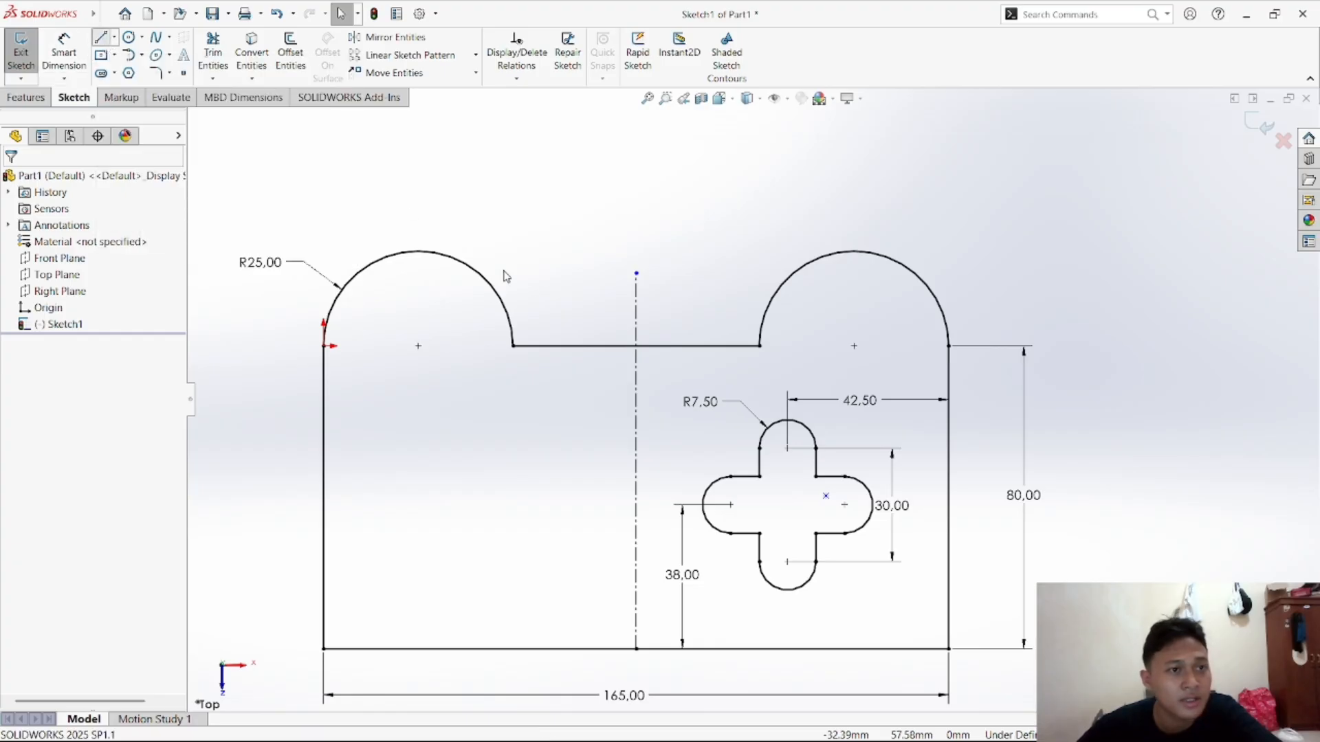
left_click(604, 346)
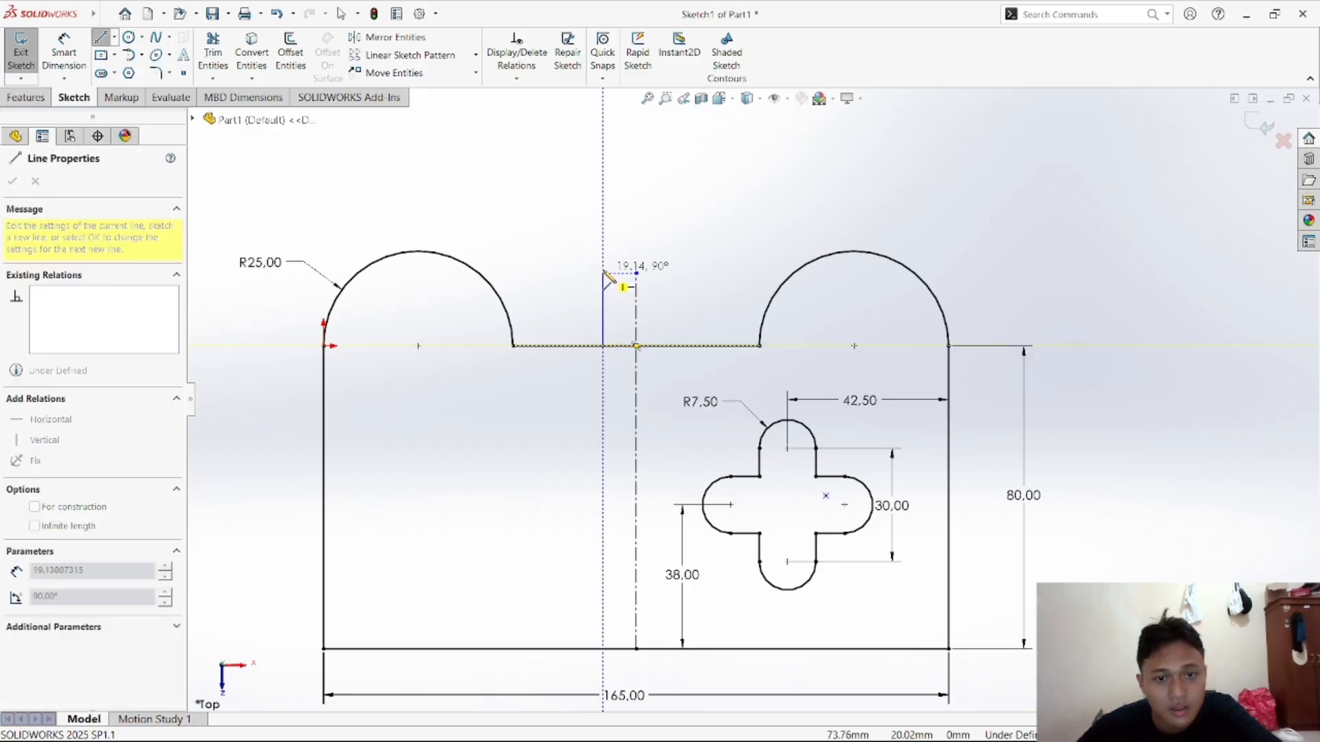
left_click(604, 273)
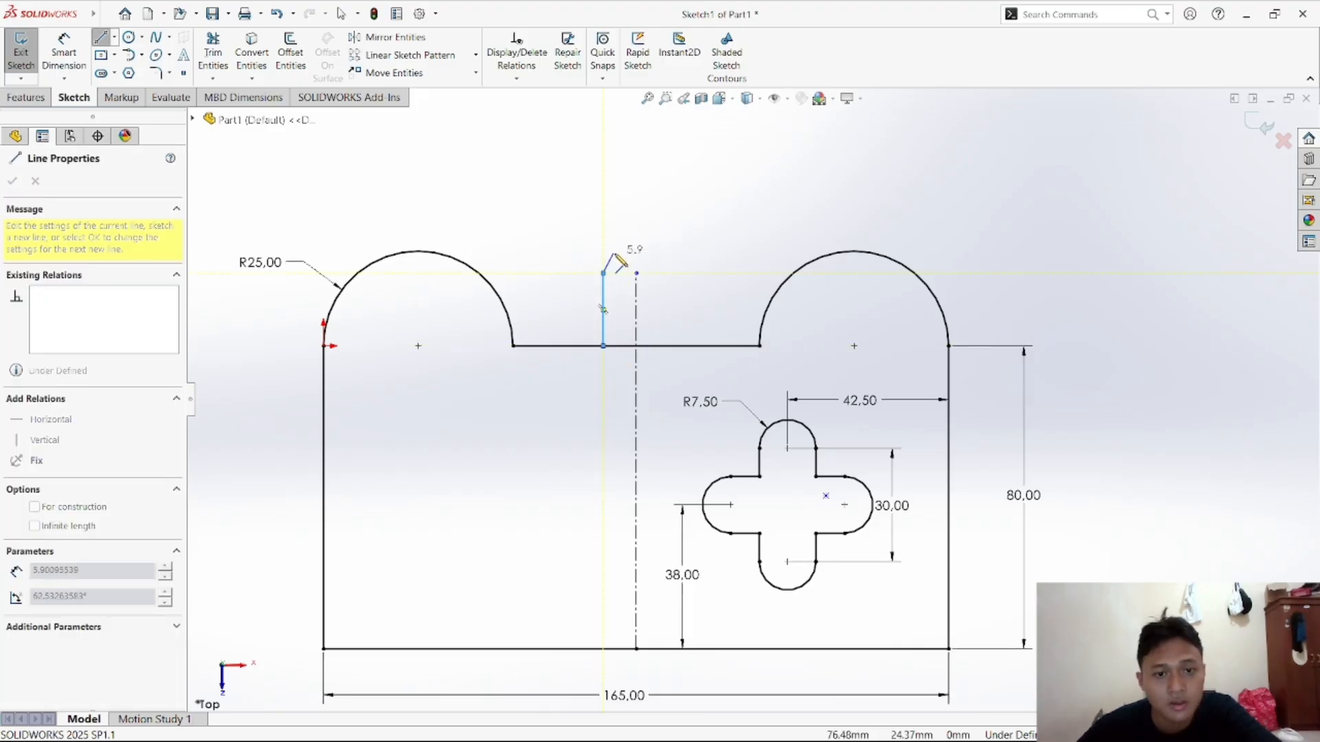
right_click(620, 261)
left_click(633, 265)
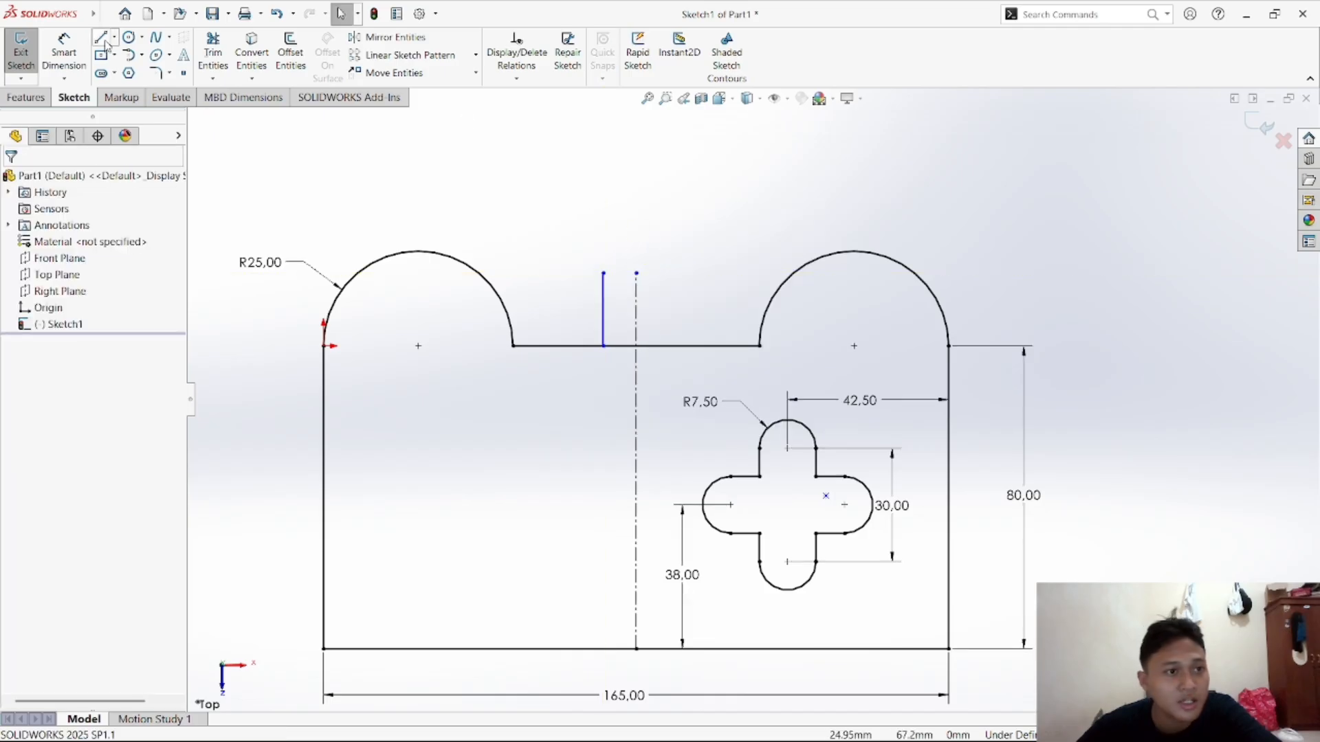
Draw a tangent arc of about 10.7 mm radius from the vertical line's upper end to above the construction line
left_click(142, 55)
left_click(165, 90)
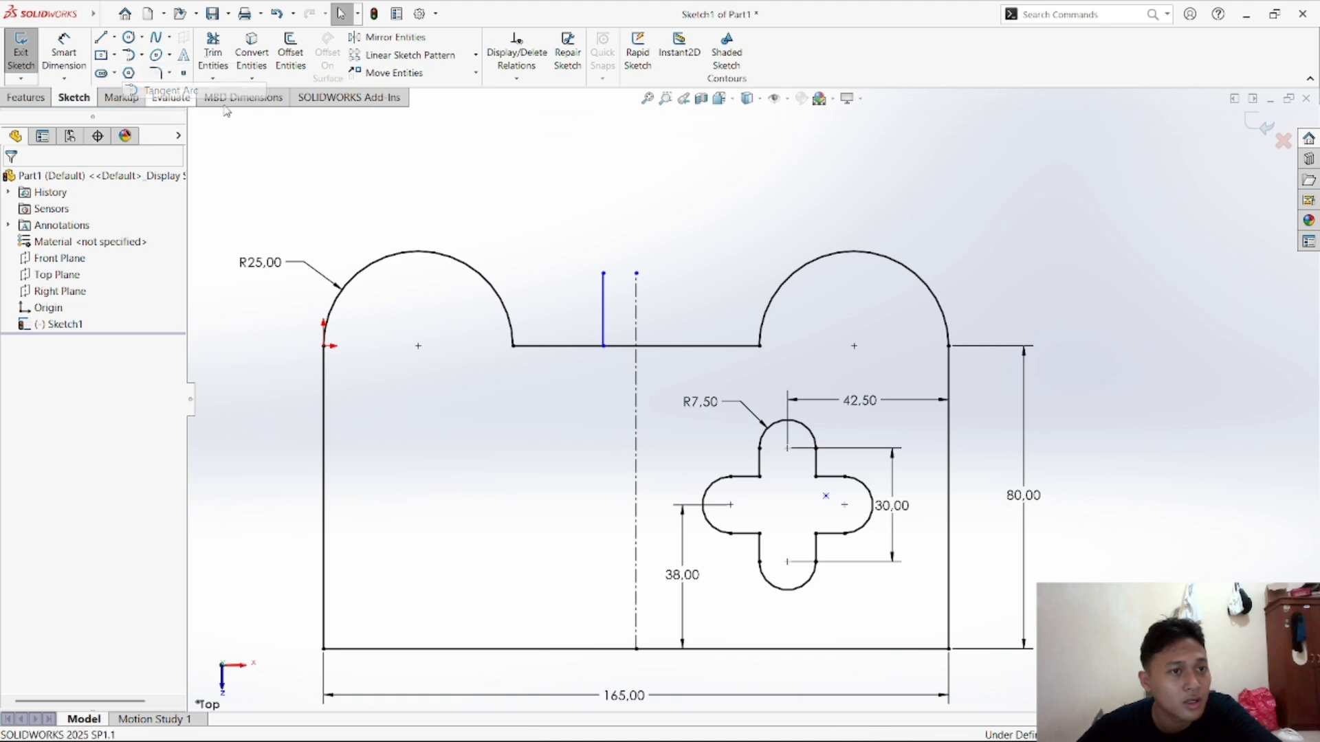
left_click(603, 274)
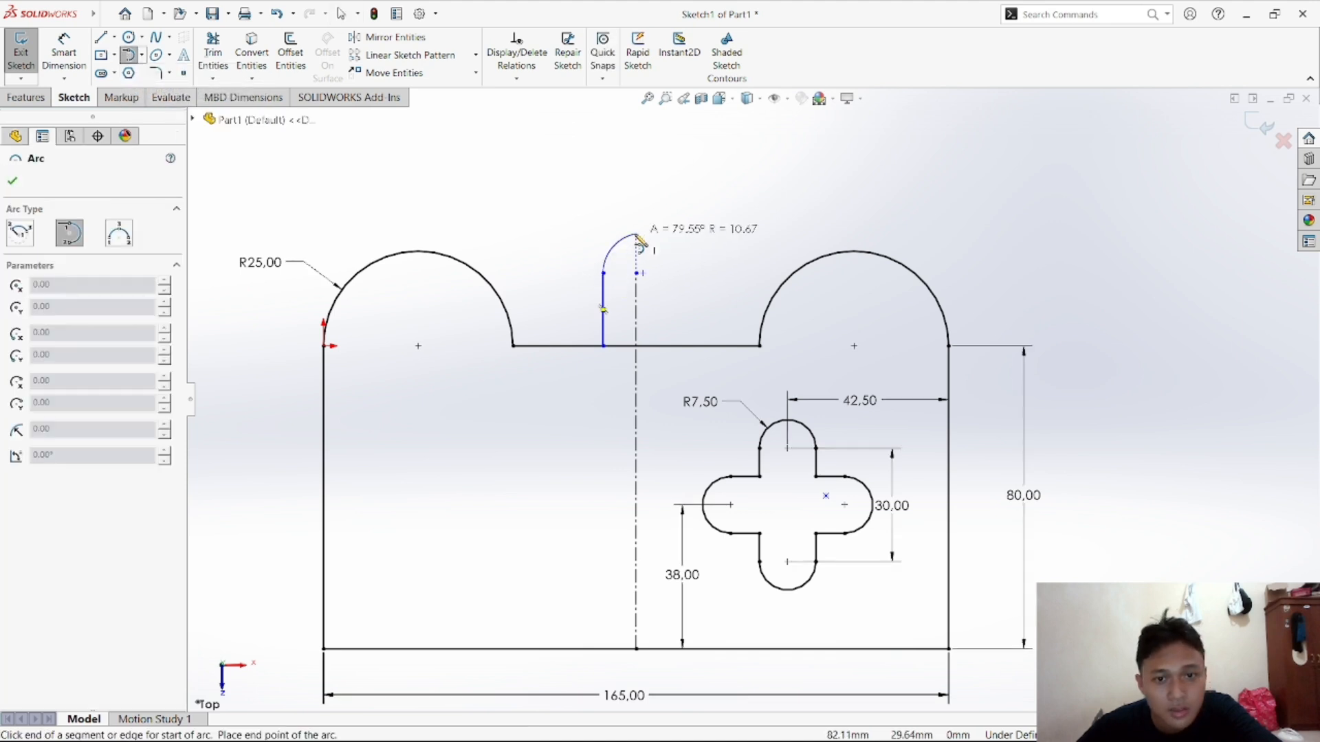
left_click(636, 235)
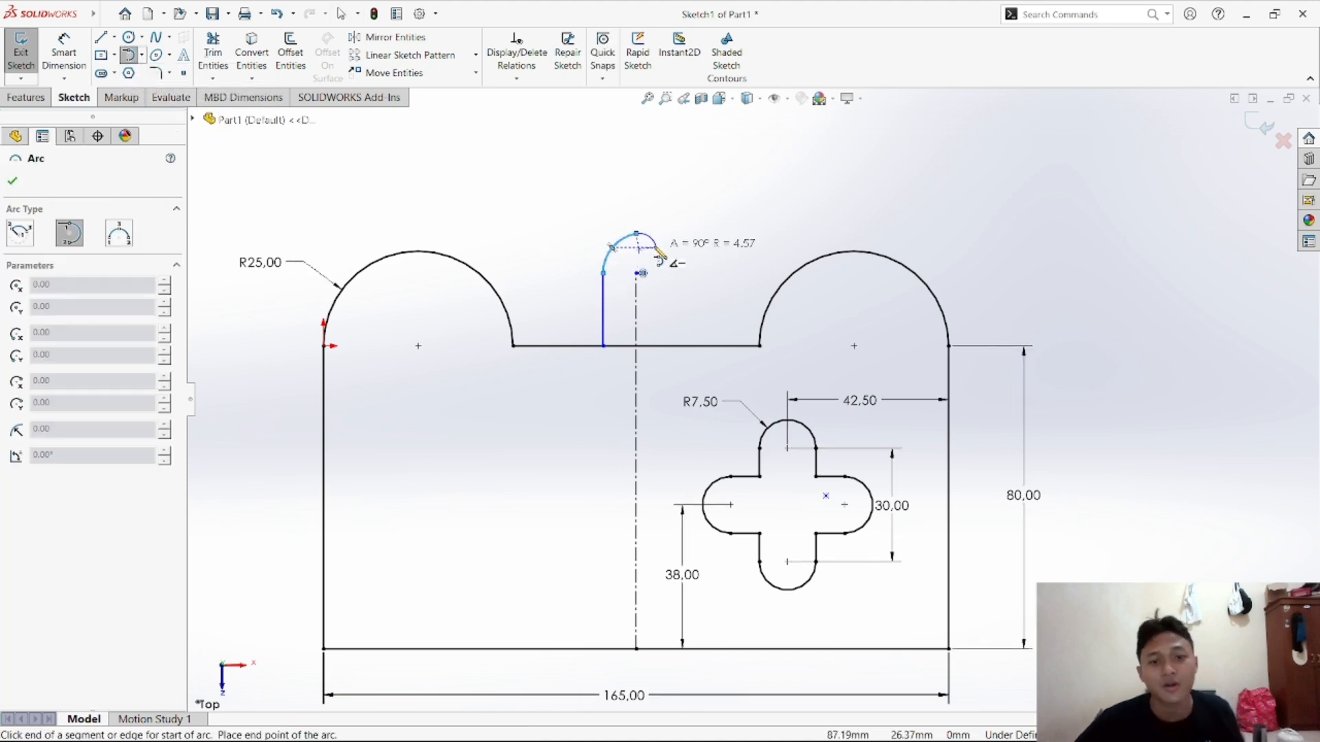
right_click(664, 260)
left_click(665, 260)
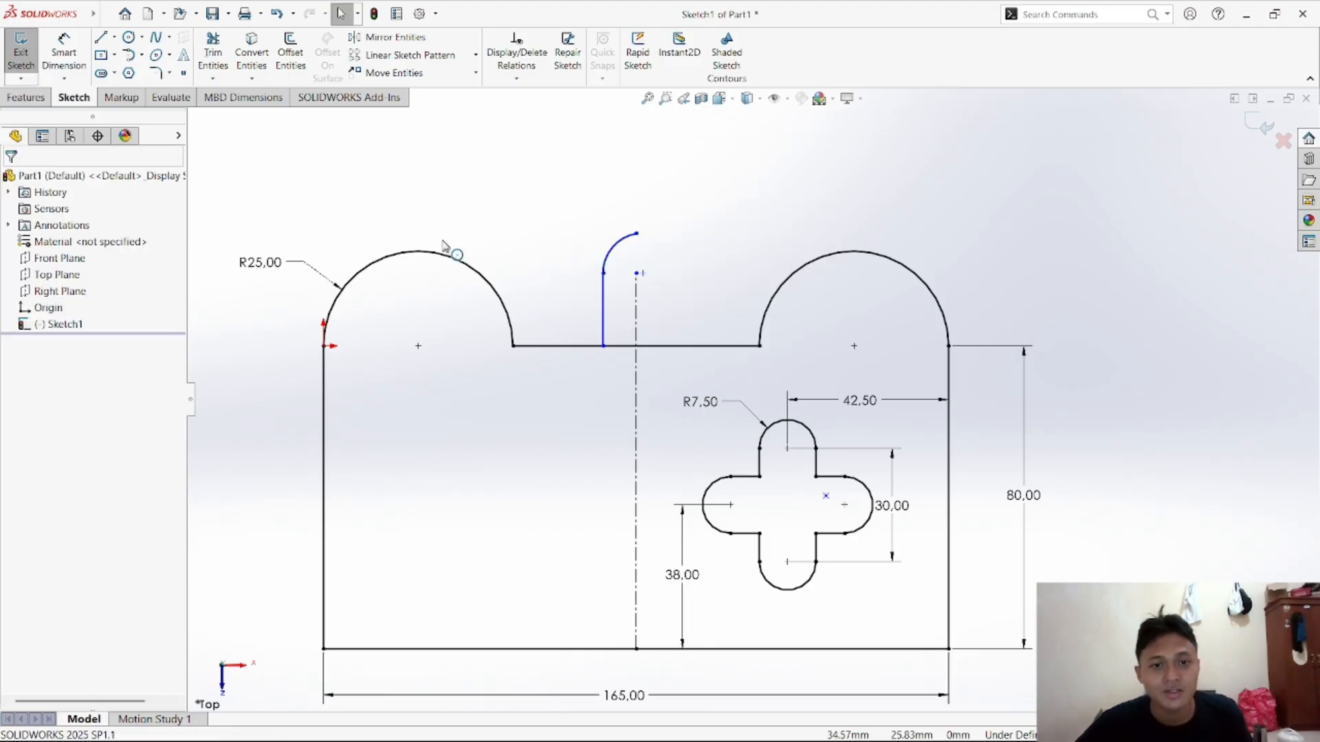
Trim away the part of the top edge between the short vertical line and the construction line
left_click(214, 51)
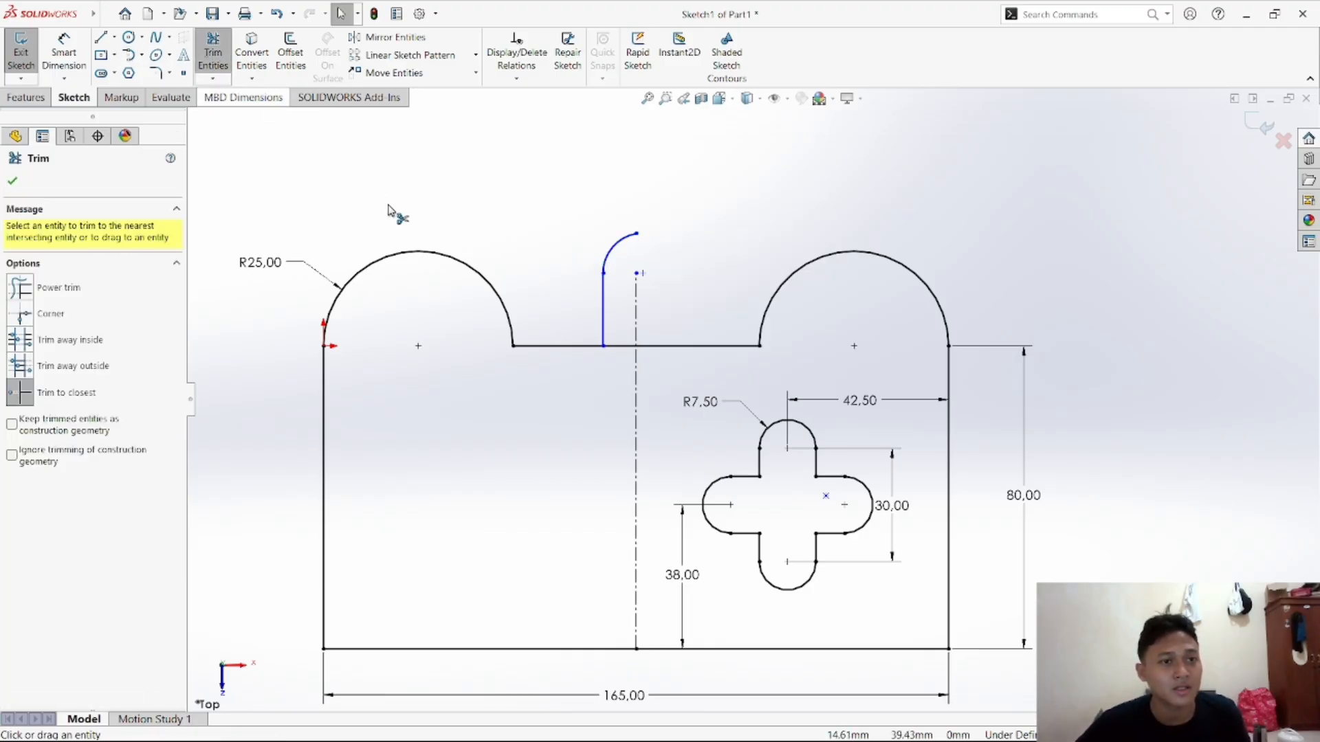
left_click(618, 348)
right_click(512, 168)
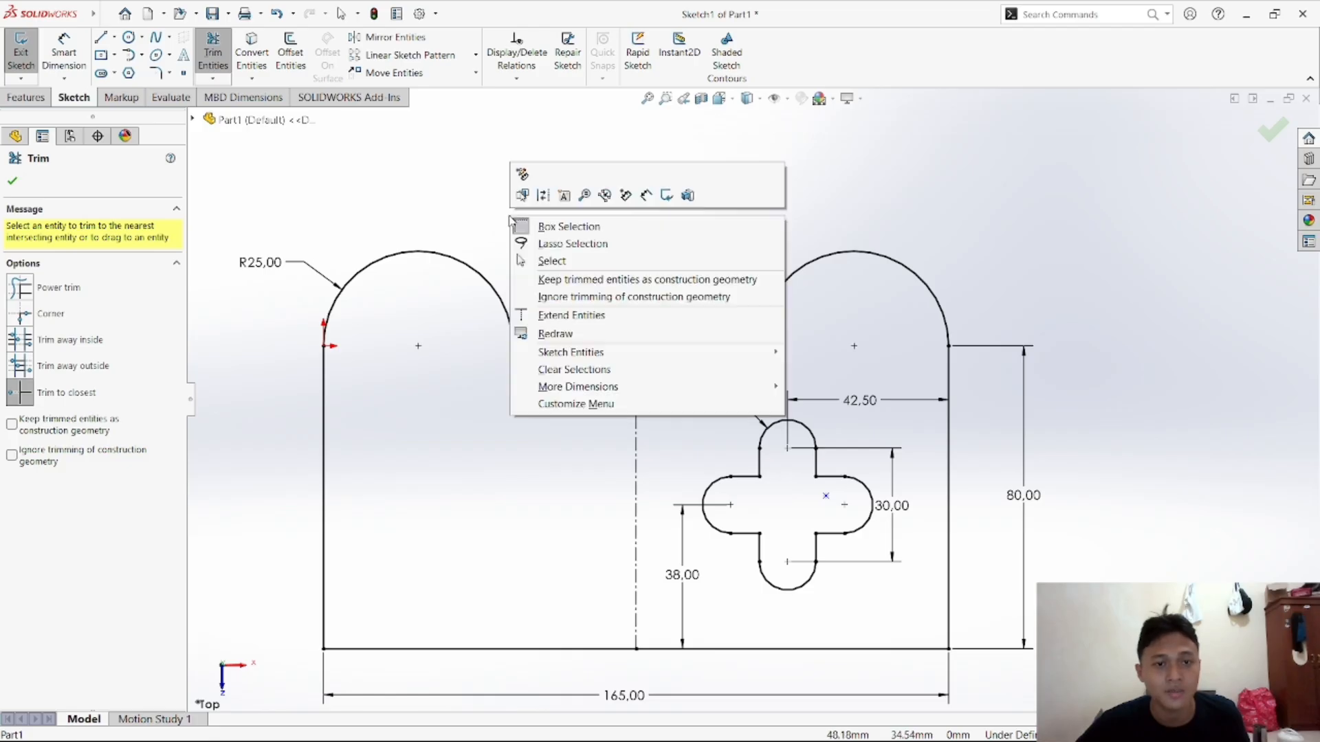
left_click(544, 260)
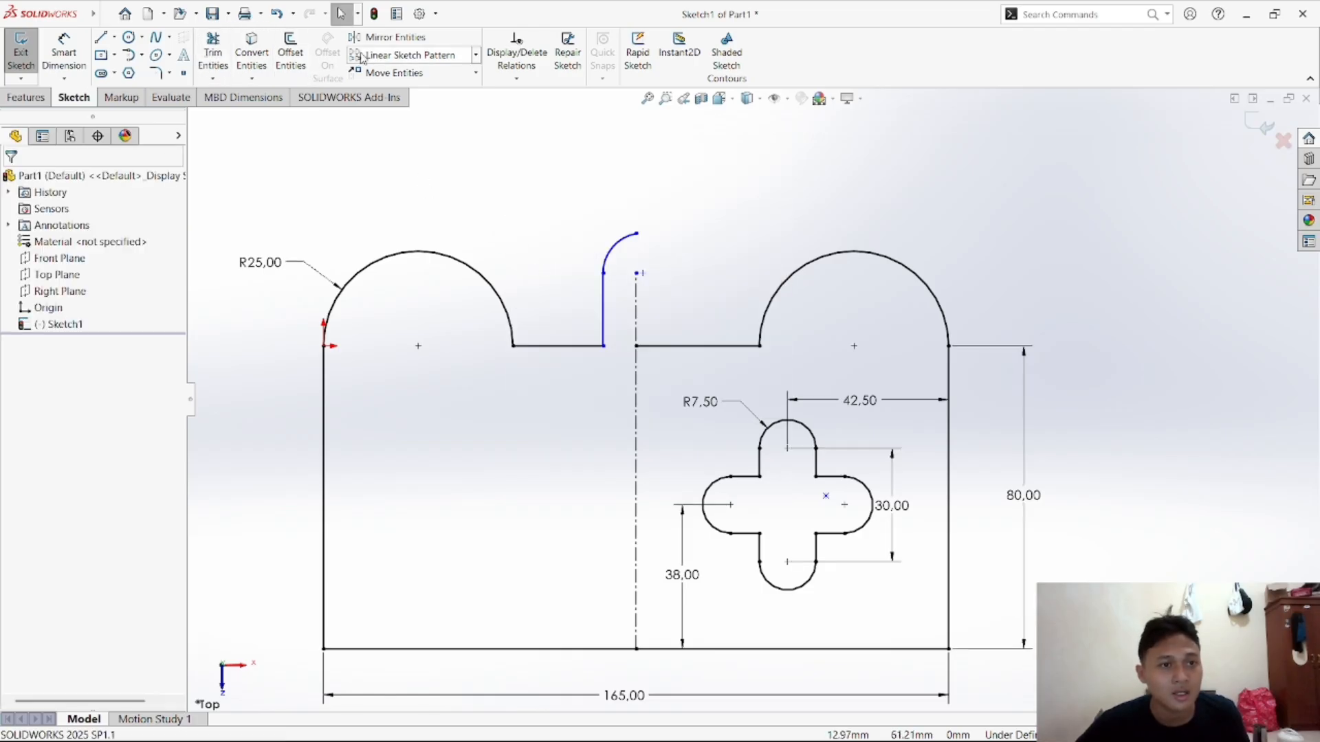
Mirror the tangent arc and the short vertical line about the vertical construction line, keeping the originals
left_click(387, 38)
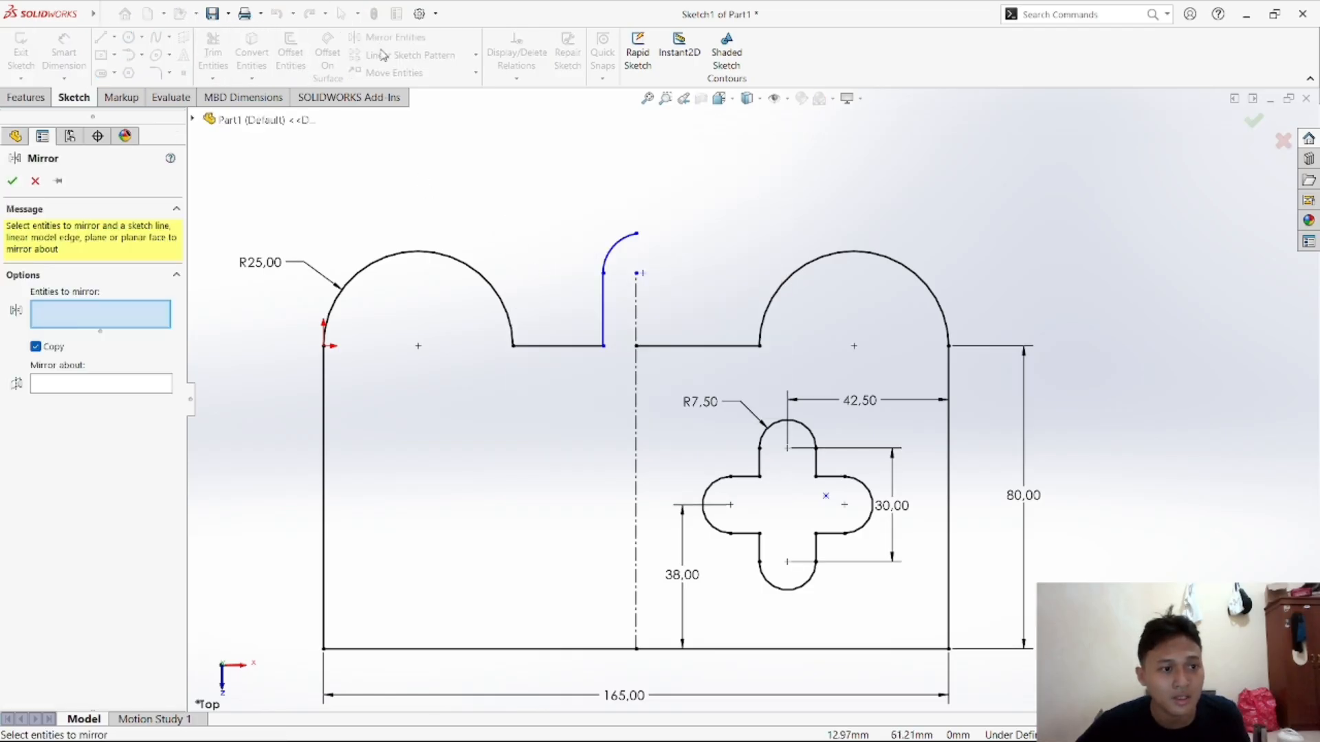
left_click(619, 257)
left_click(604, 315)
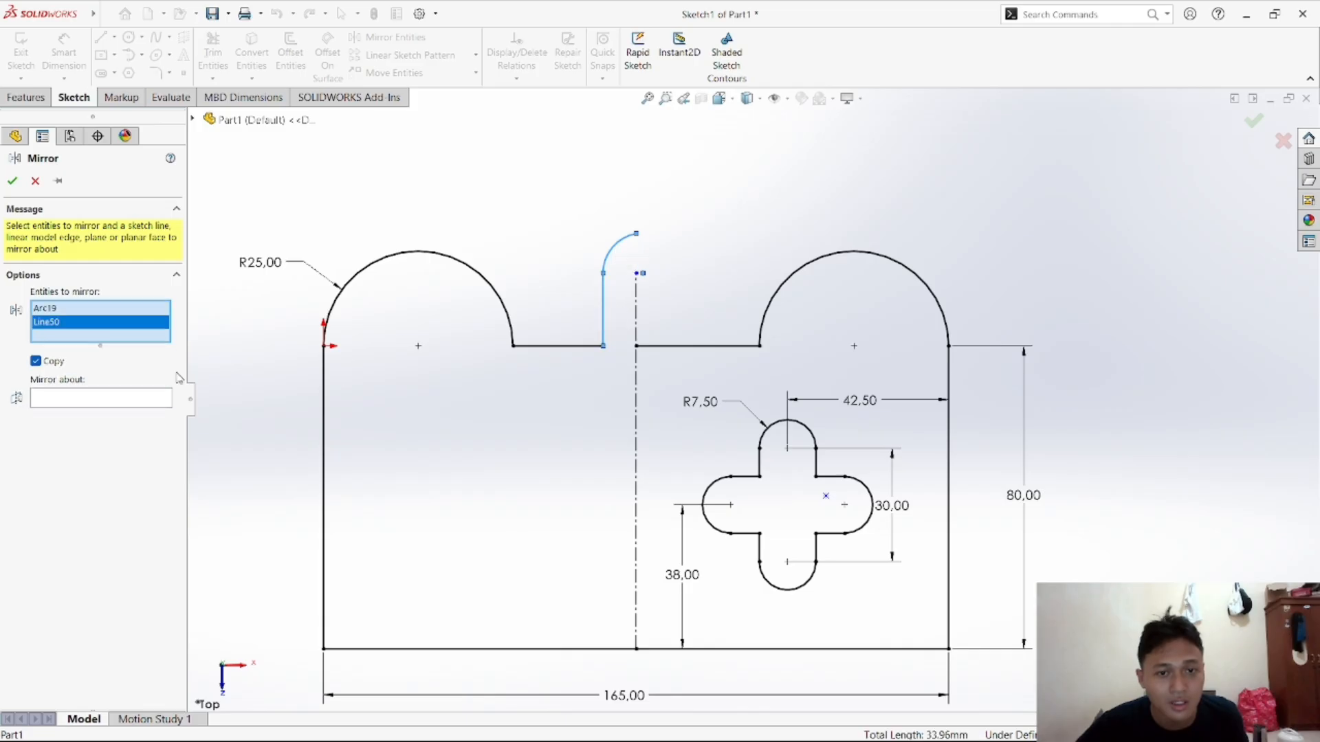
left_click(130, 398)
left_click(637, 313)
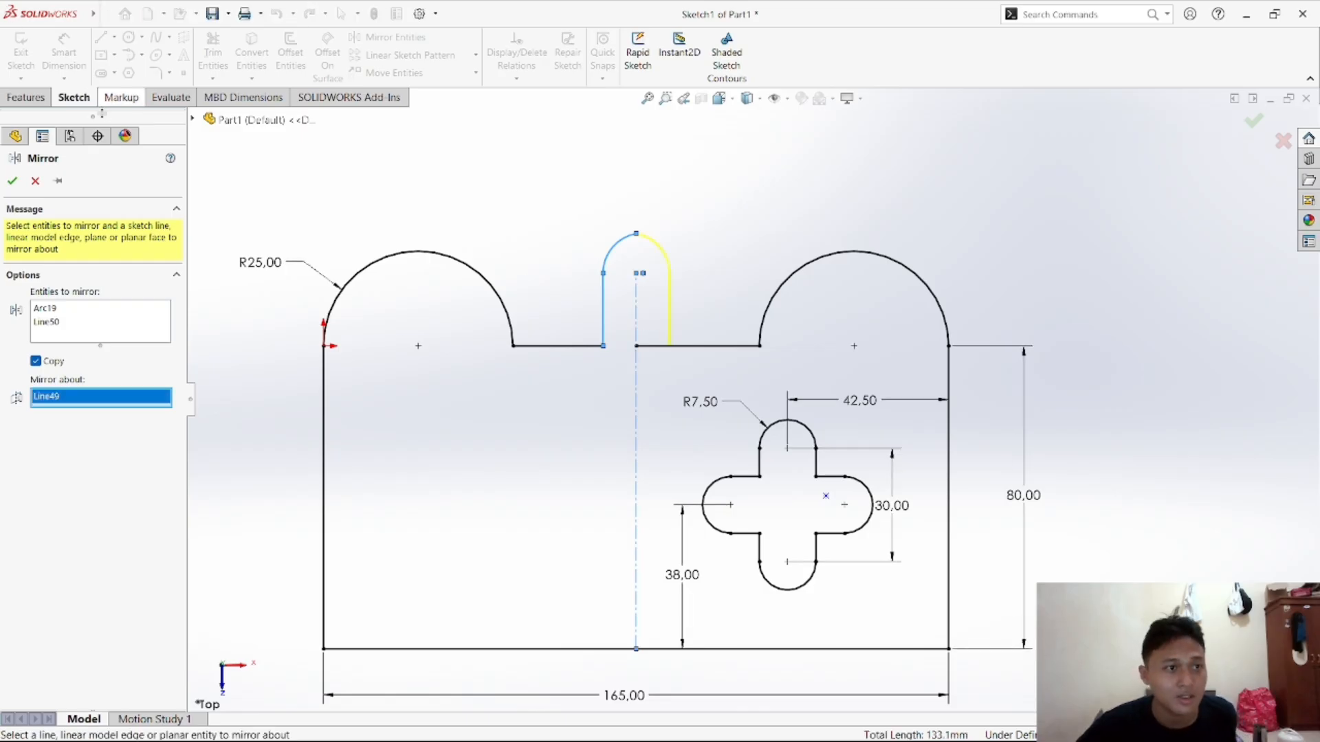
left_click(13, 182)
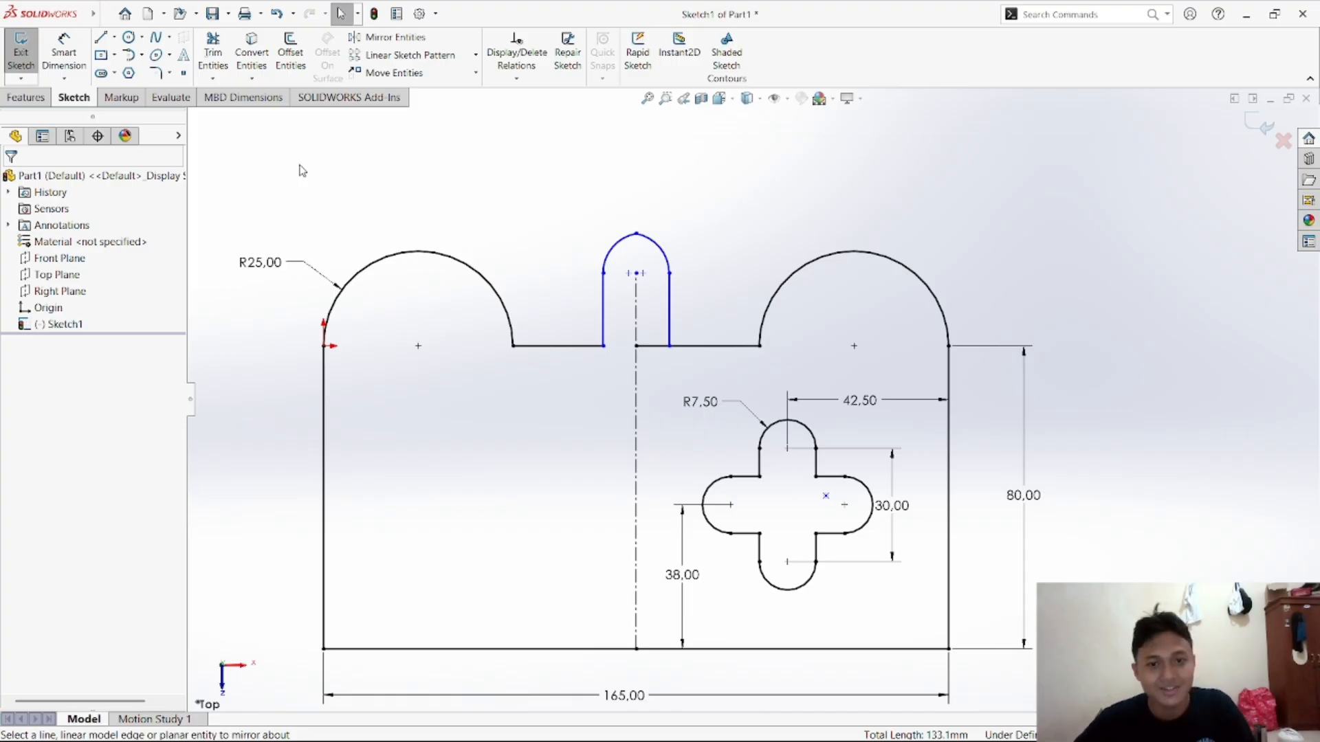
Undo the mirror and delete the tangent arc above the short vertical line
key("ctrl+z")
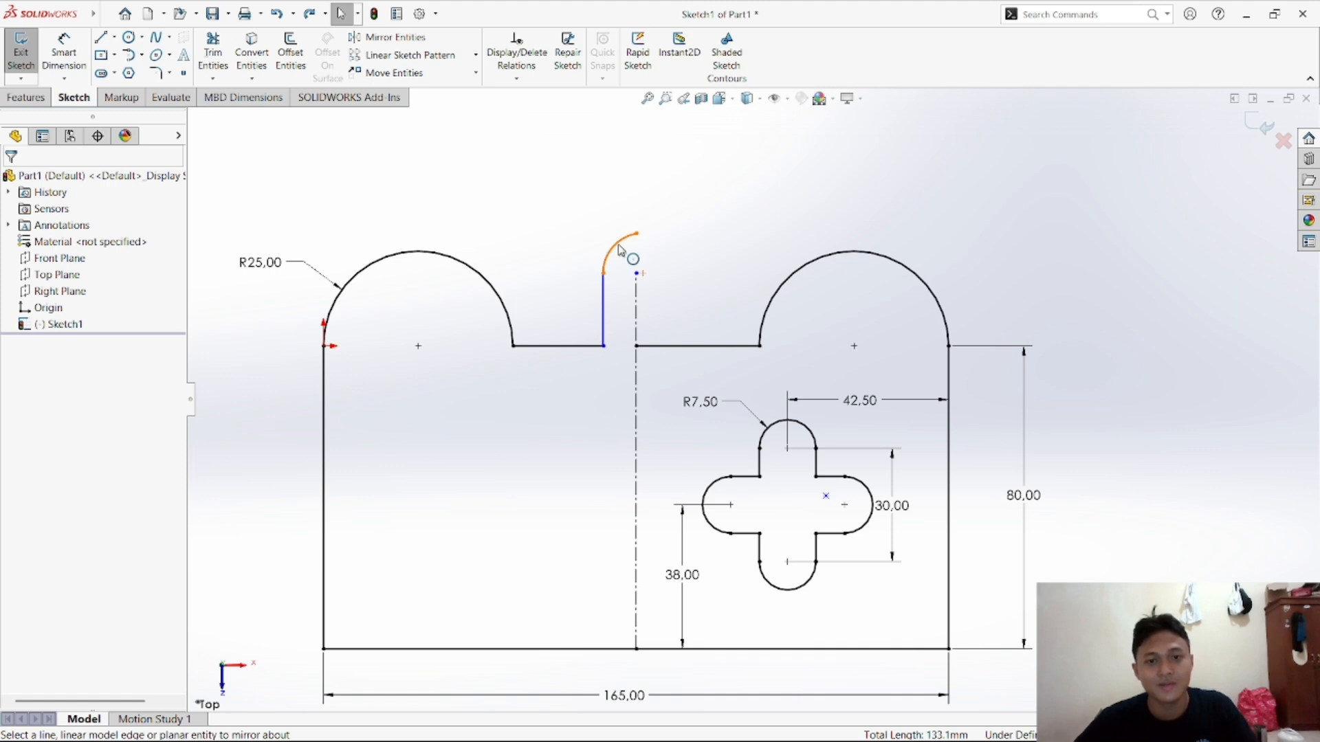
left_click(617, 252)
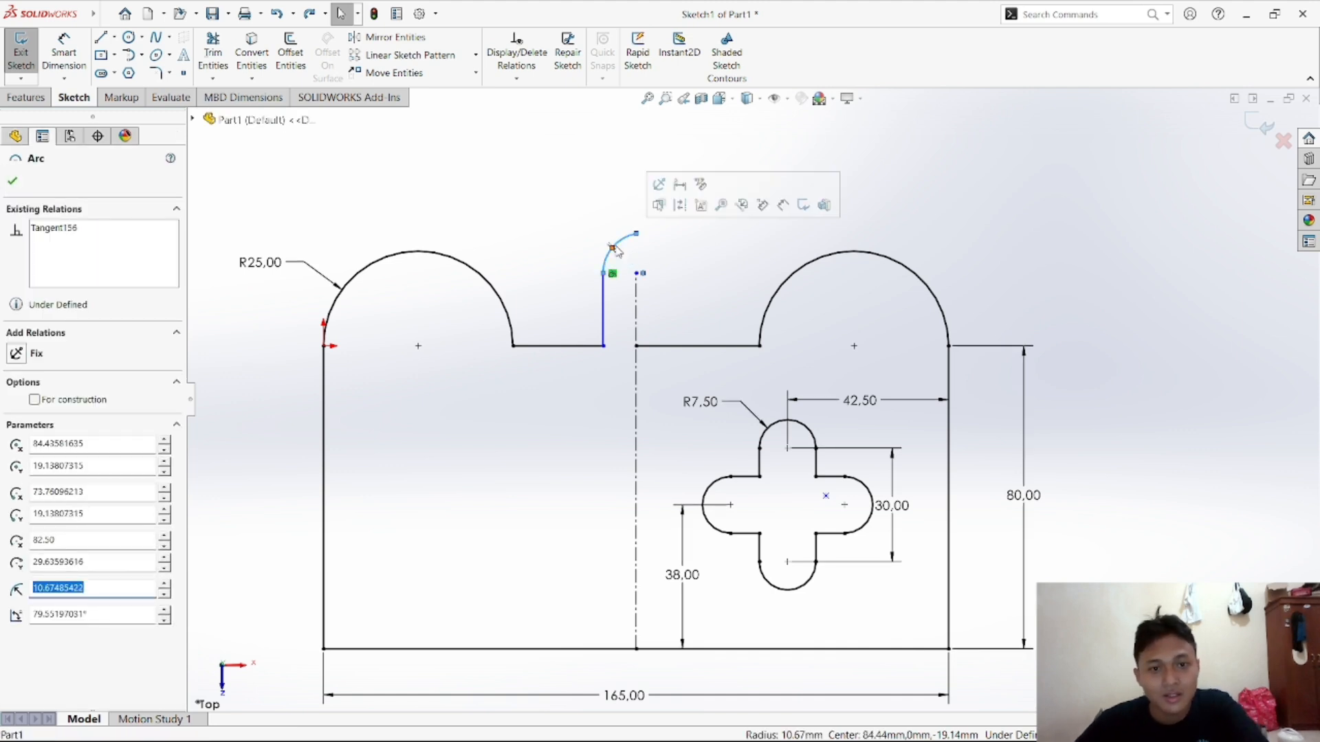
key("Delete")
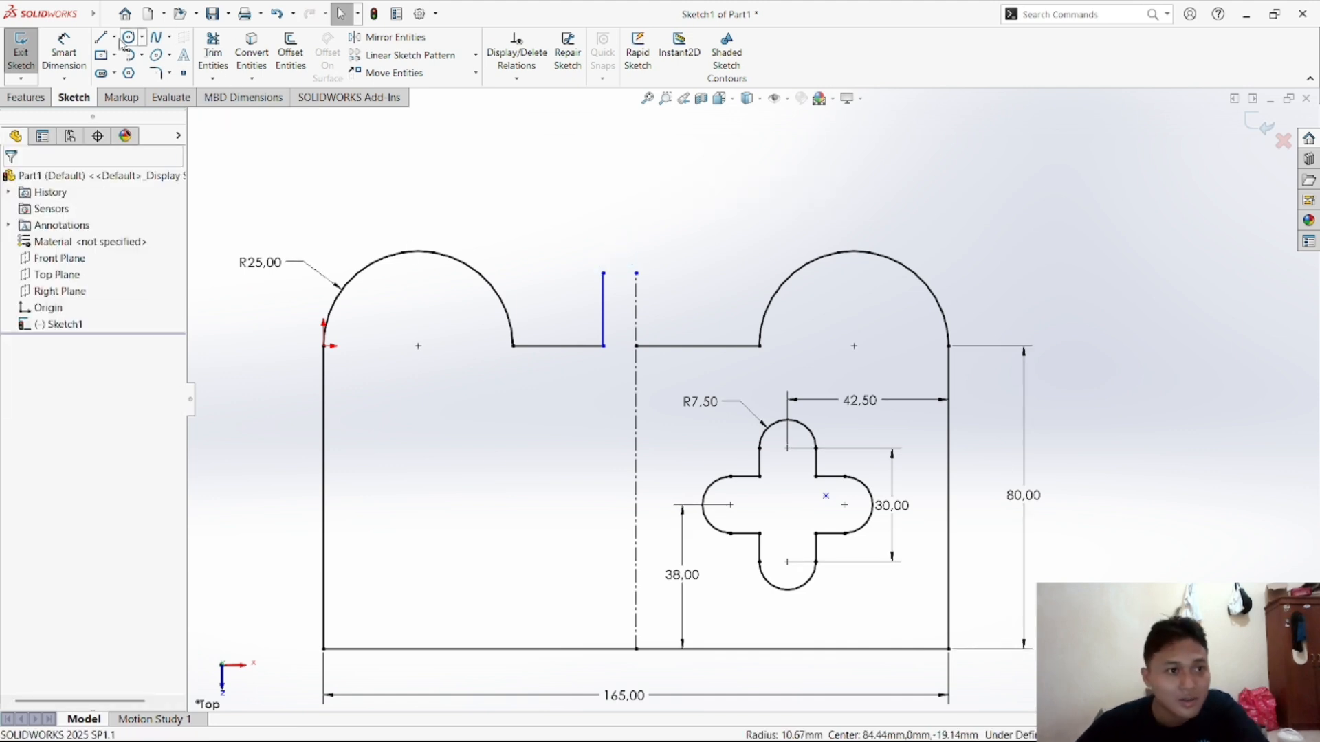
Draw a second vertical line about 19 mm long up from the top edge, just right of the construction line
left_click(101, 37)
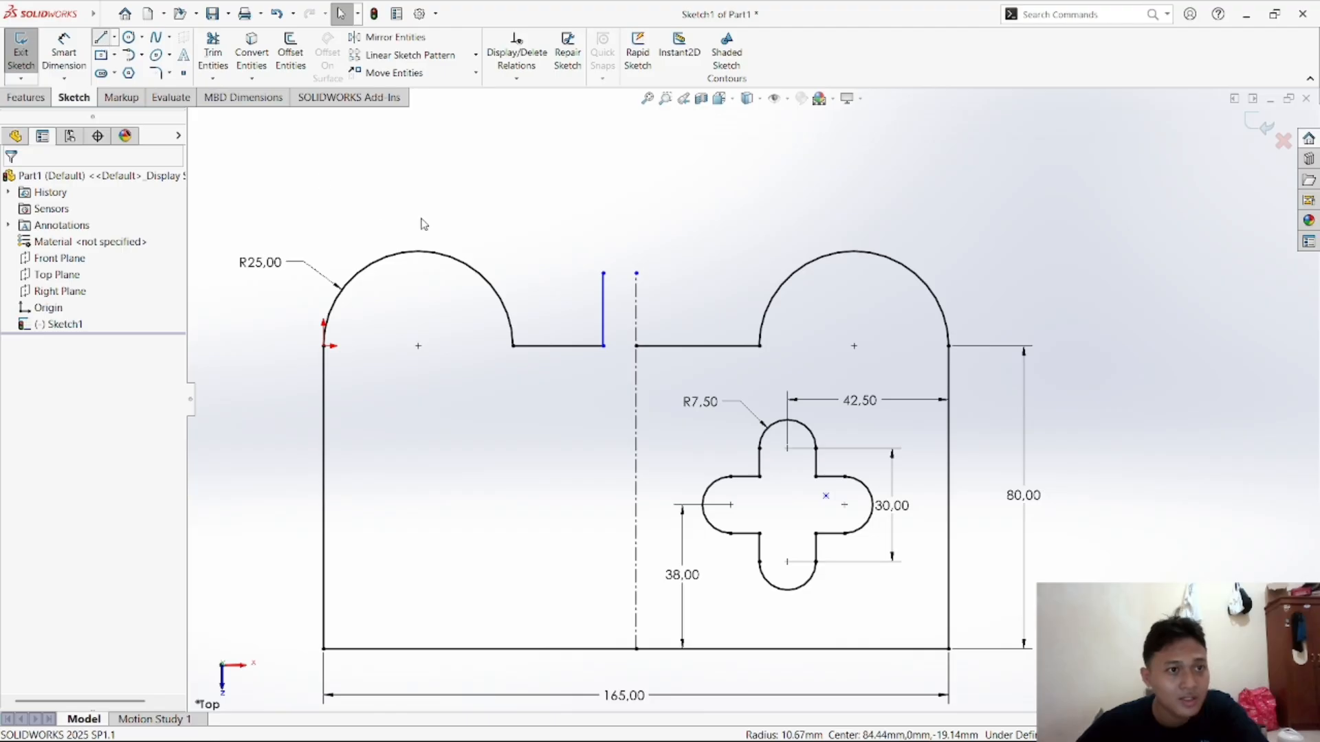
left_click(664, 346)
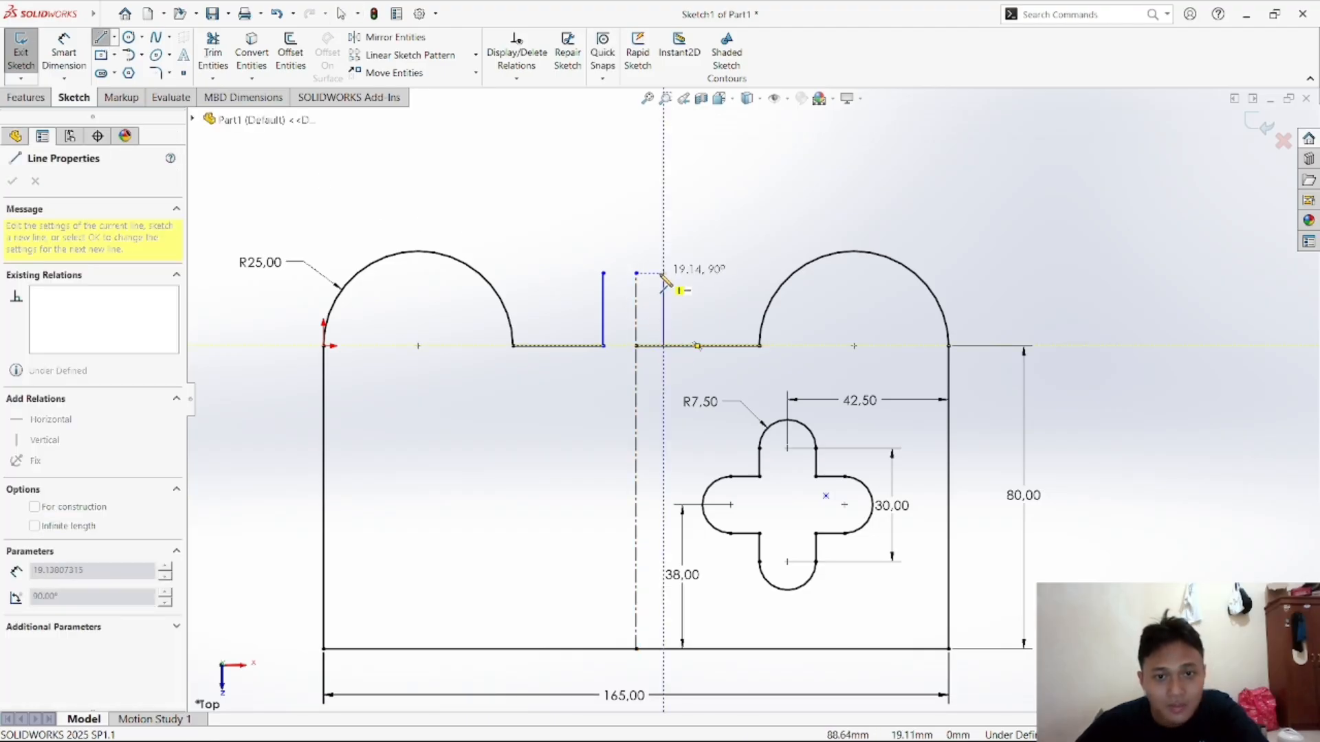
left_click(664, 273)
right_click(679, 283)
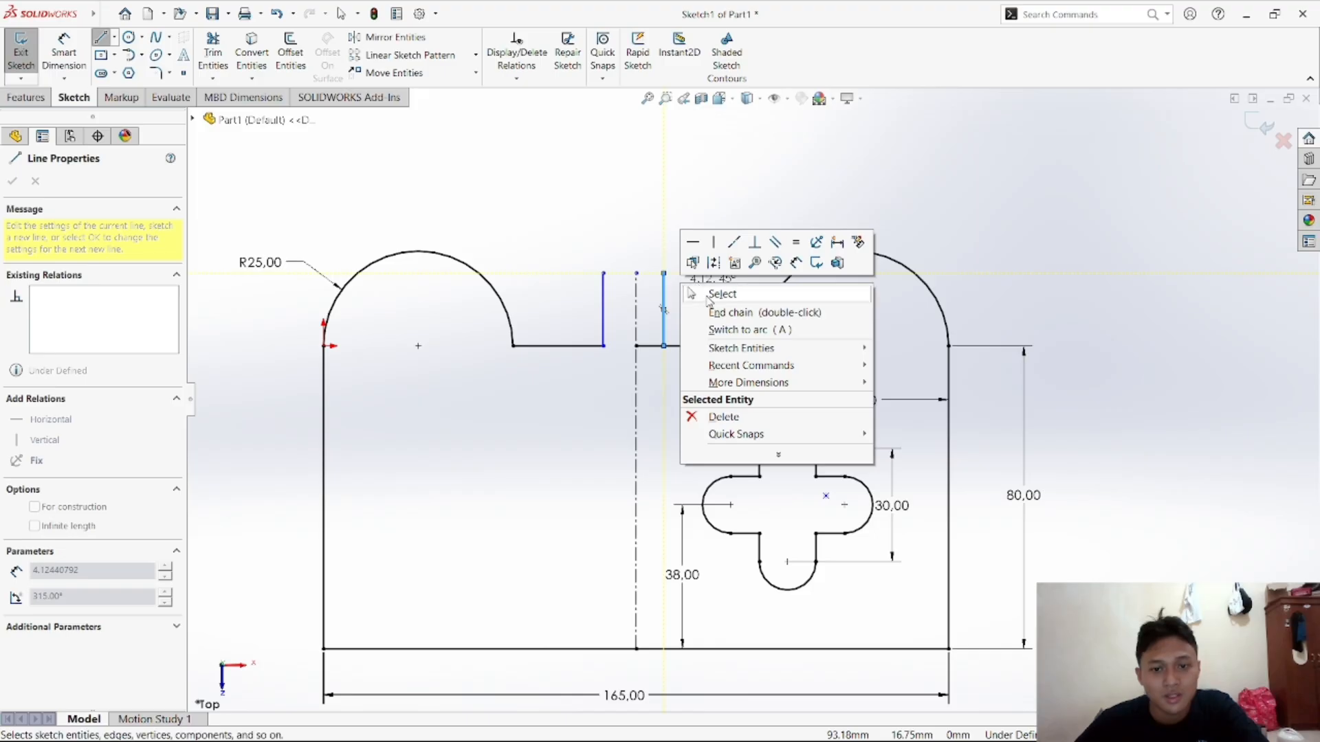
left_click(708, 297)
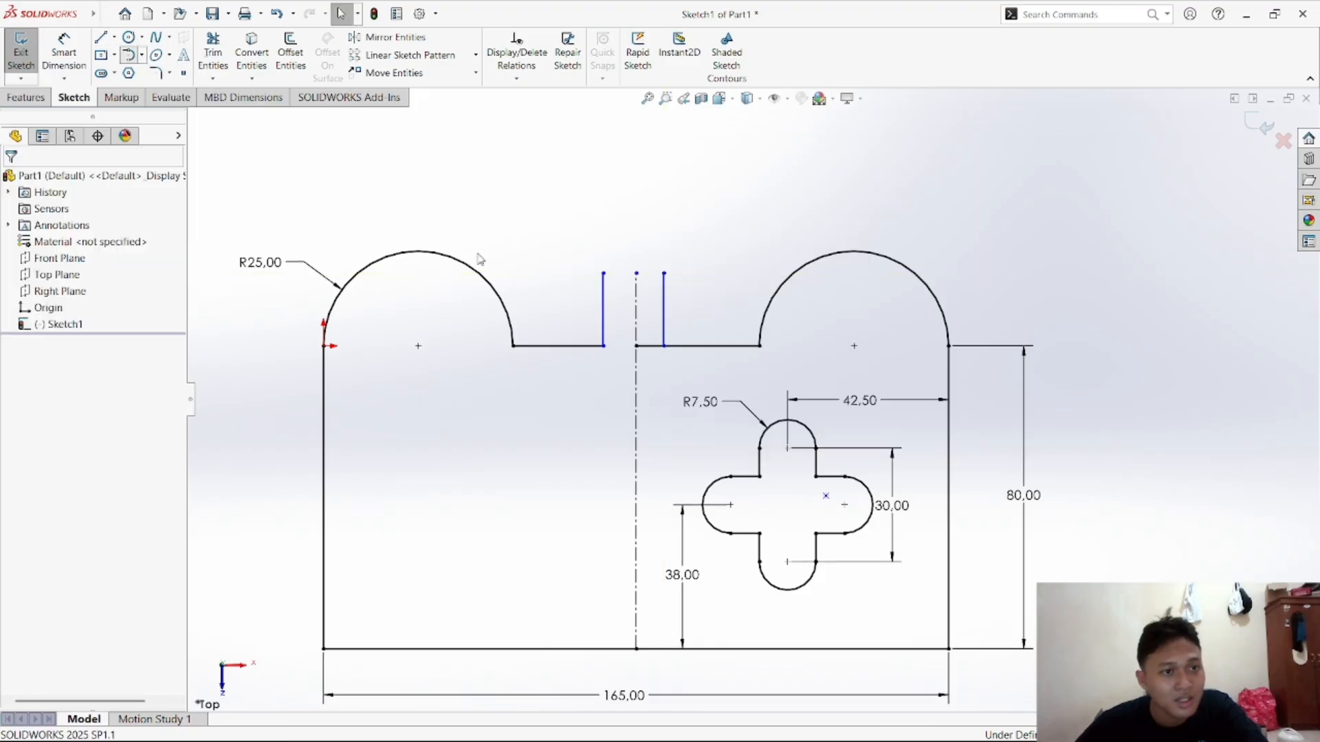
Join the upper ends of the two short vertical lines with a tangent arc of about 8 mm radius
left_click(603, 274)
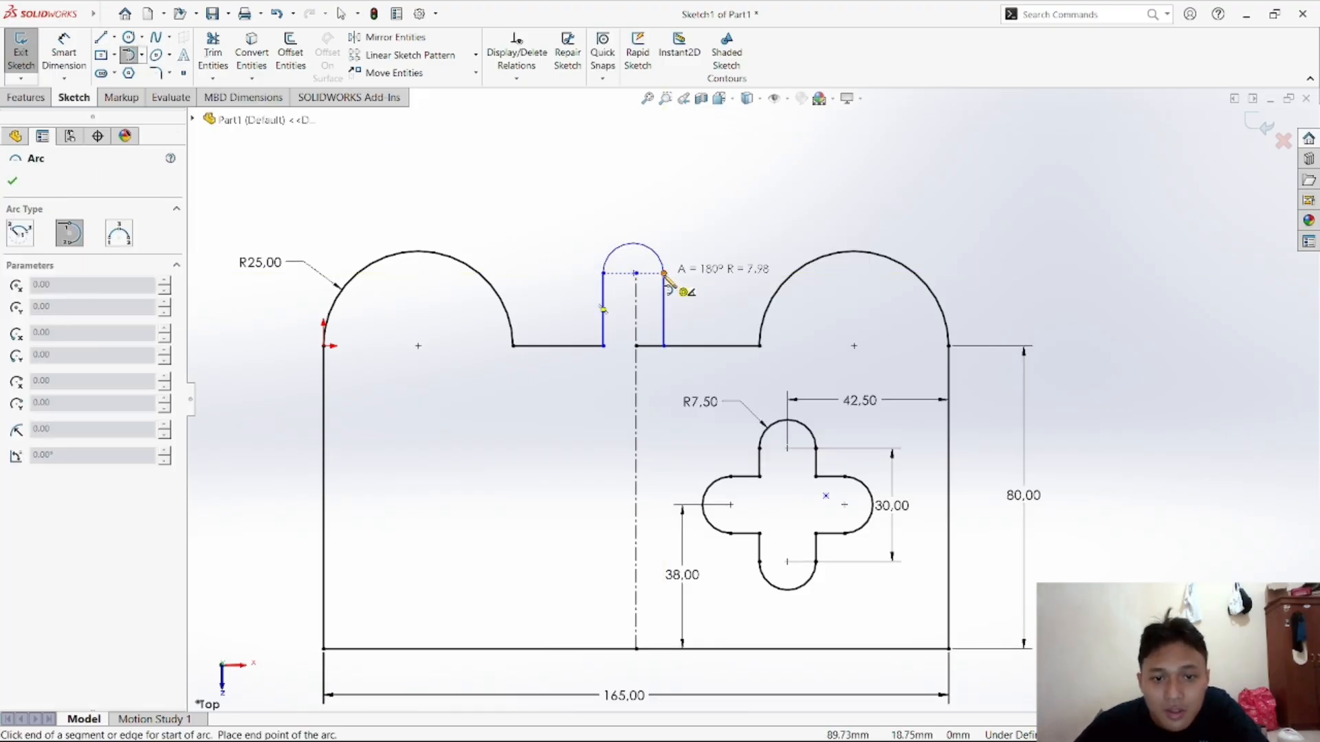
left_click(664, 274)
right_click(684, 258)
left_click(707, 275)
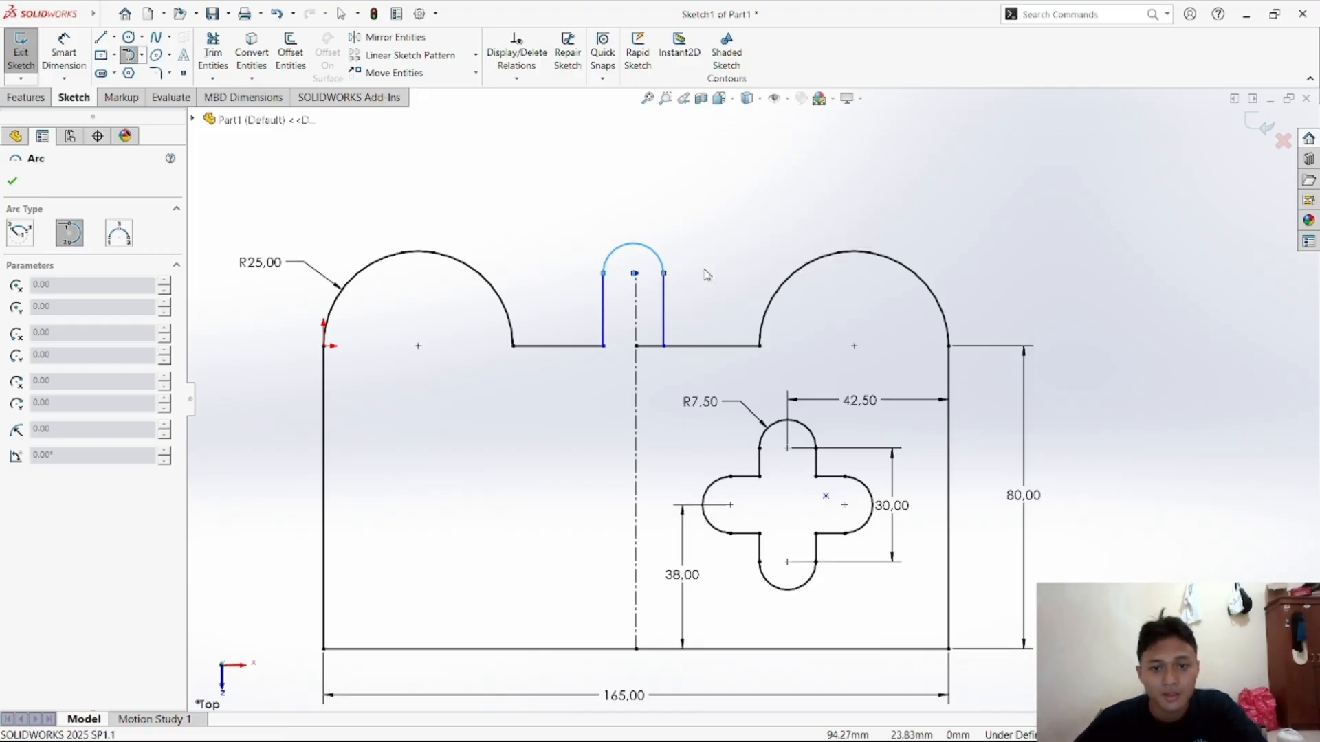
Trim away the part of the top edge between the construction line and the tab's right side
left_click(213, 54)
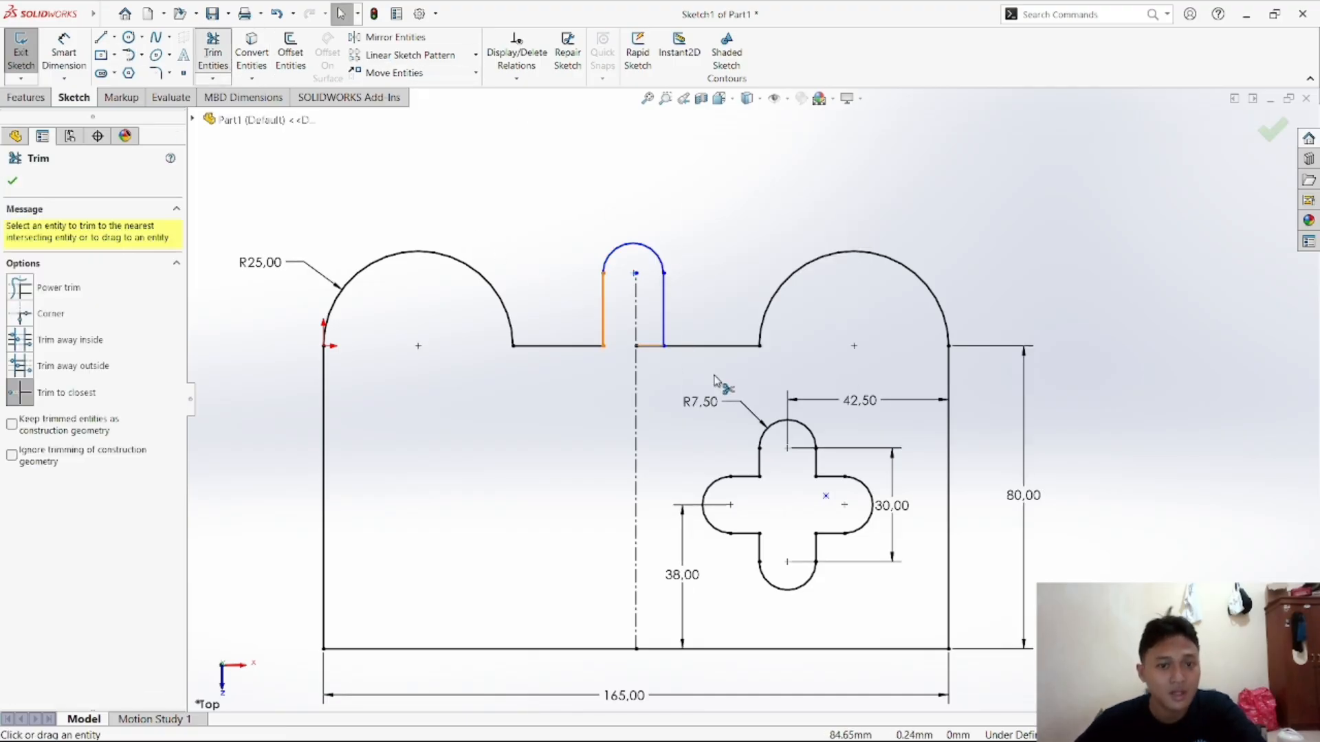
left_click(653, 347)
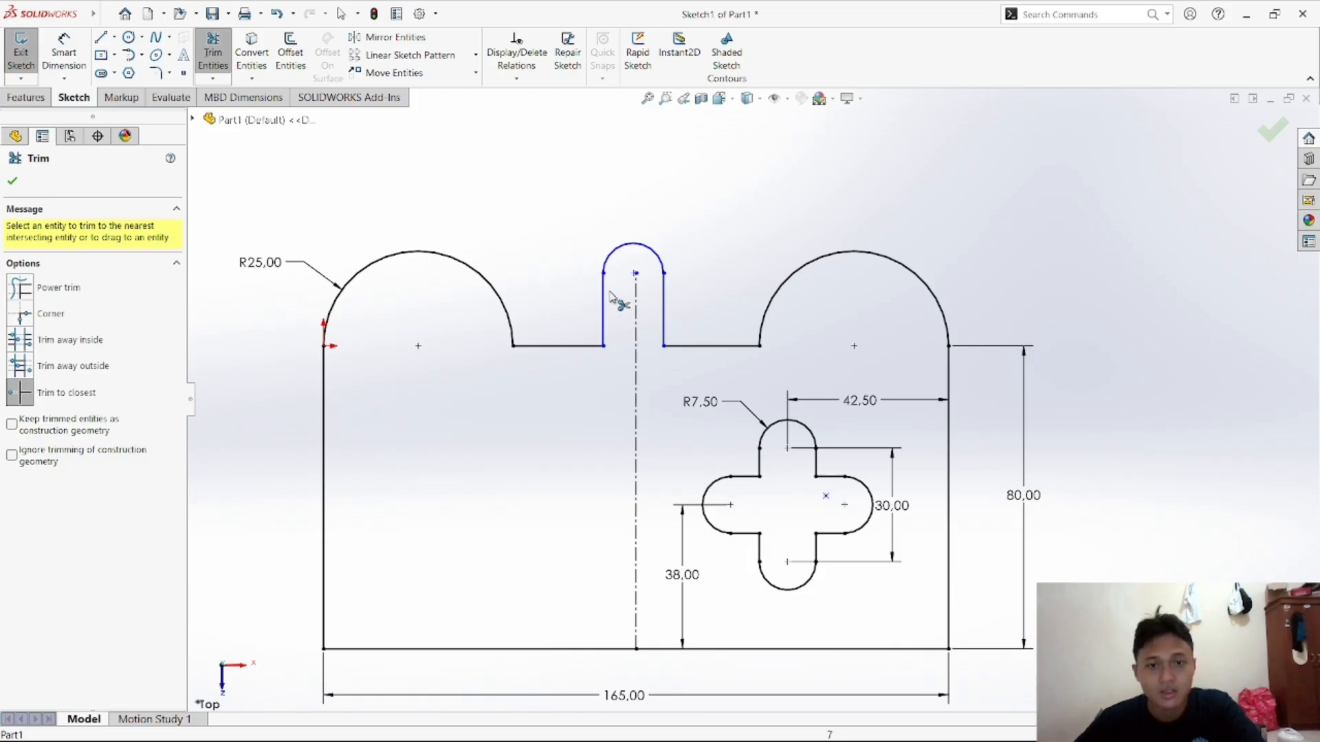
right_click(554, 200)
left_click(590, 240)
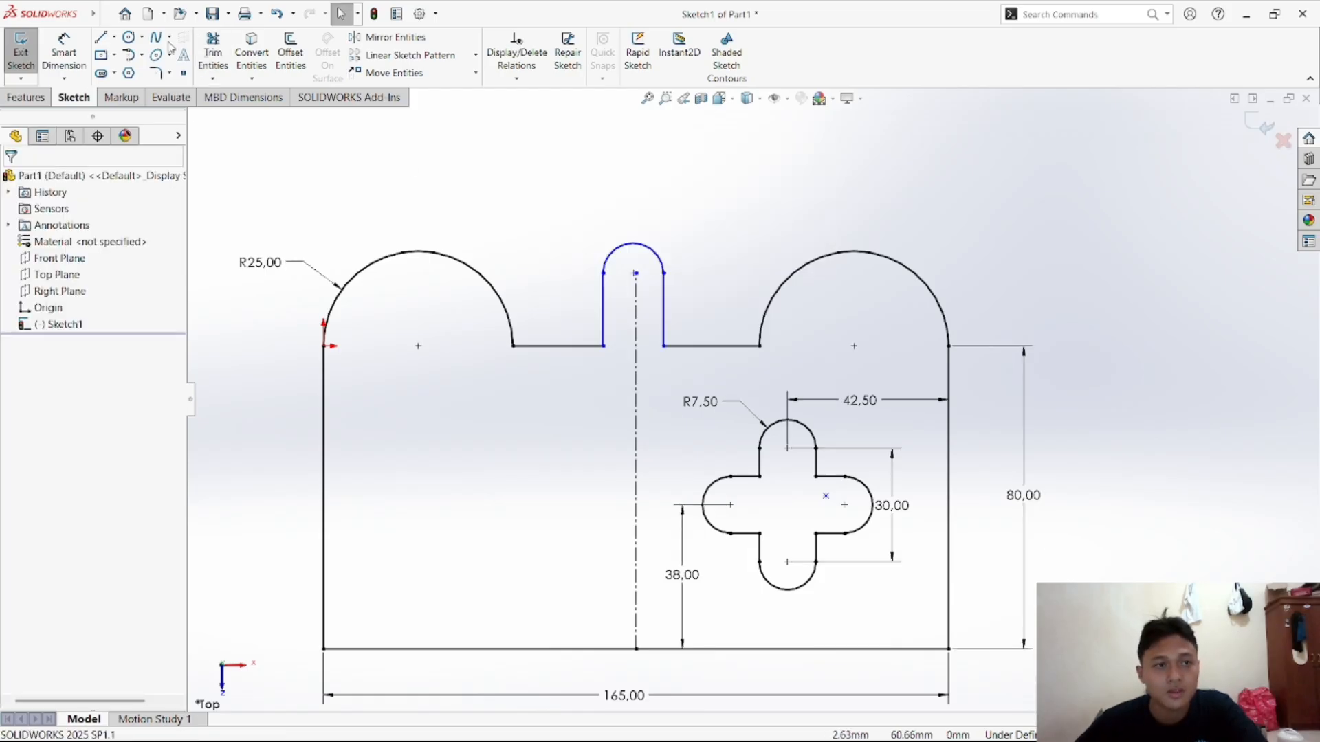
Try dimensioning the central tab's arc with a 25 mm radius
left_click(64, 51)
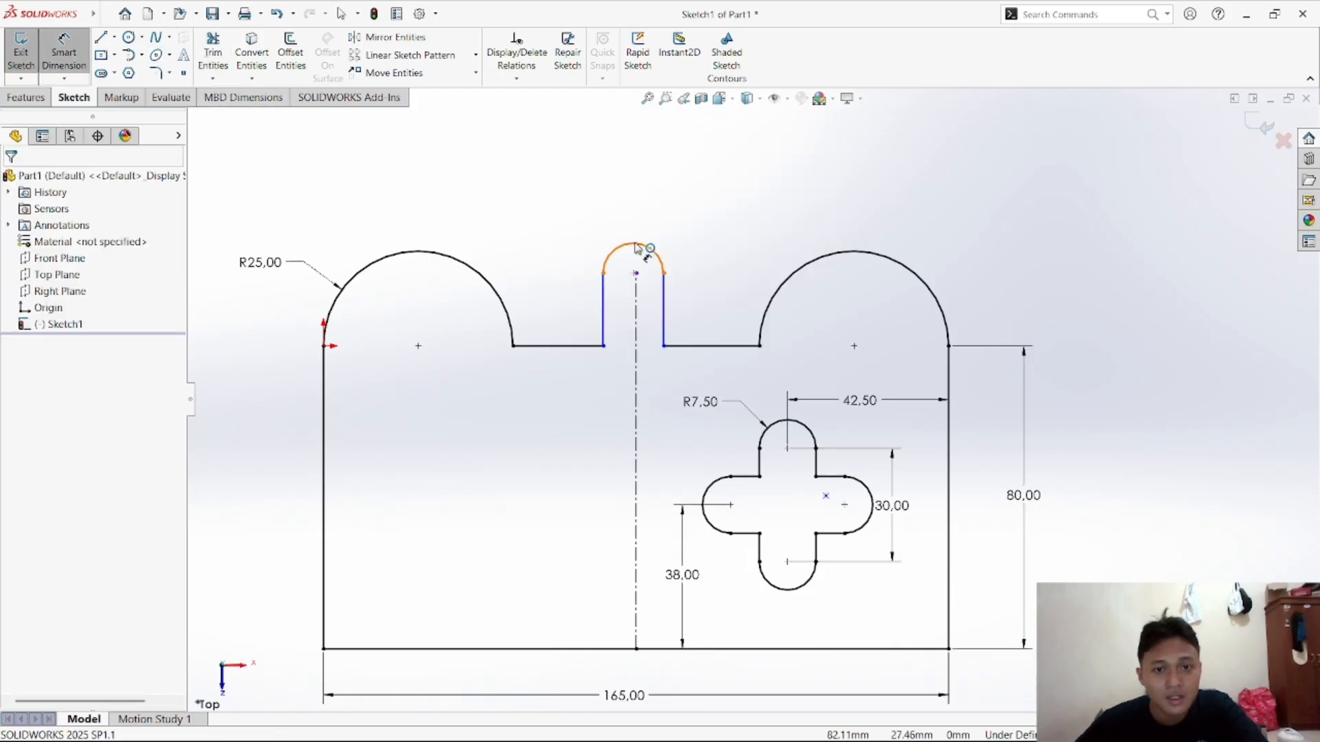
left_click(634, 221)
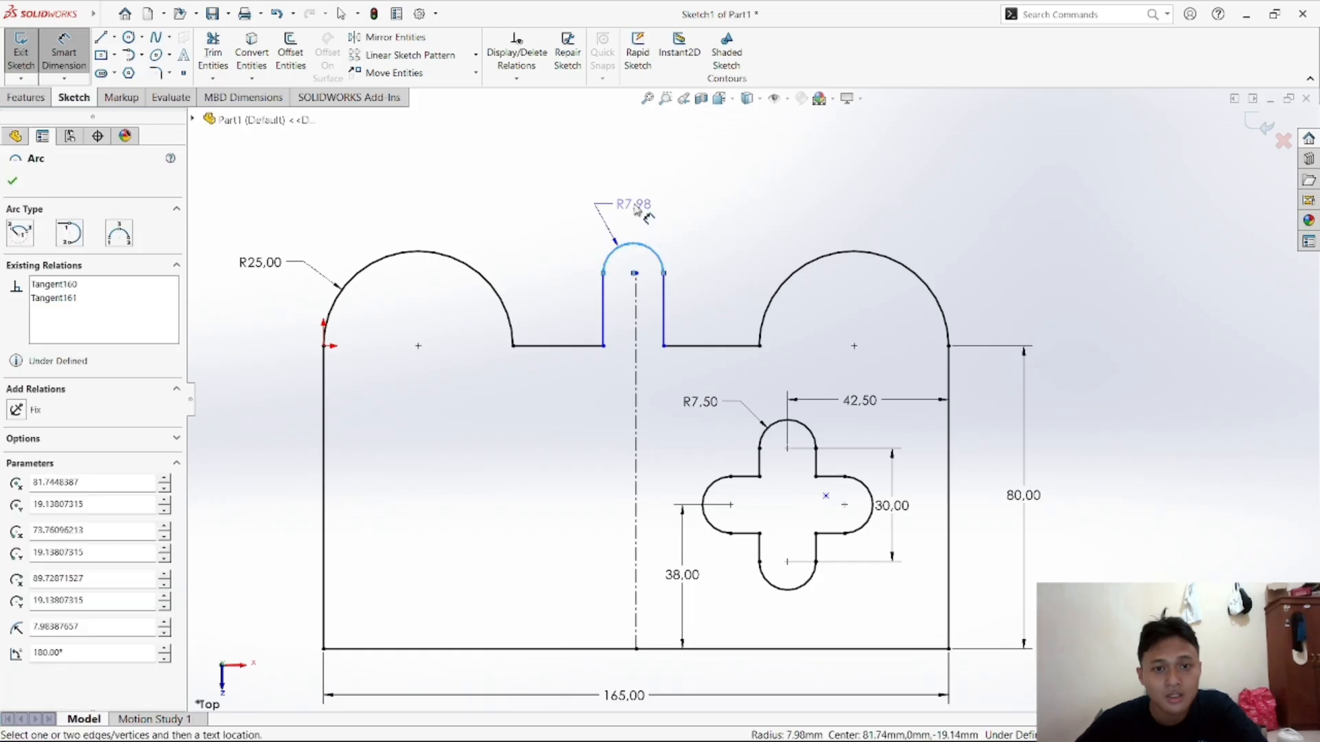
left_click(571, 204)
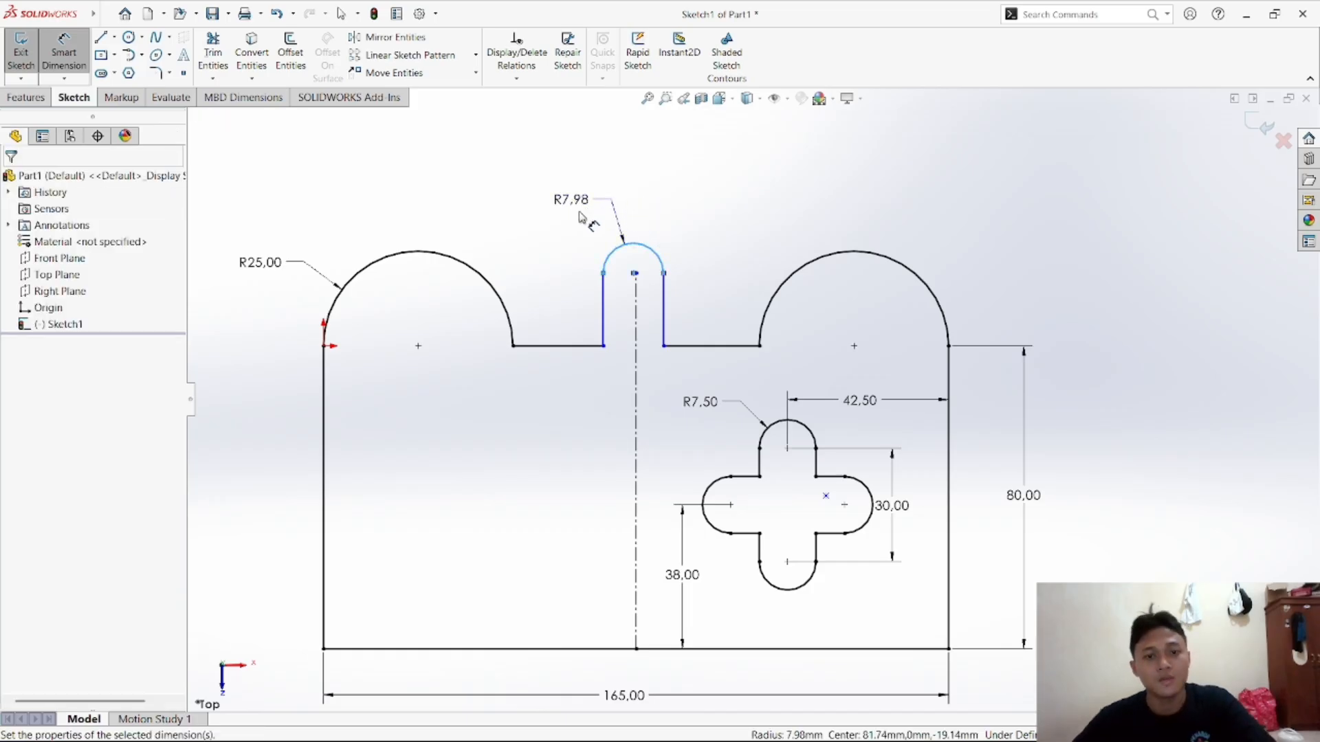
type("2")
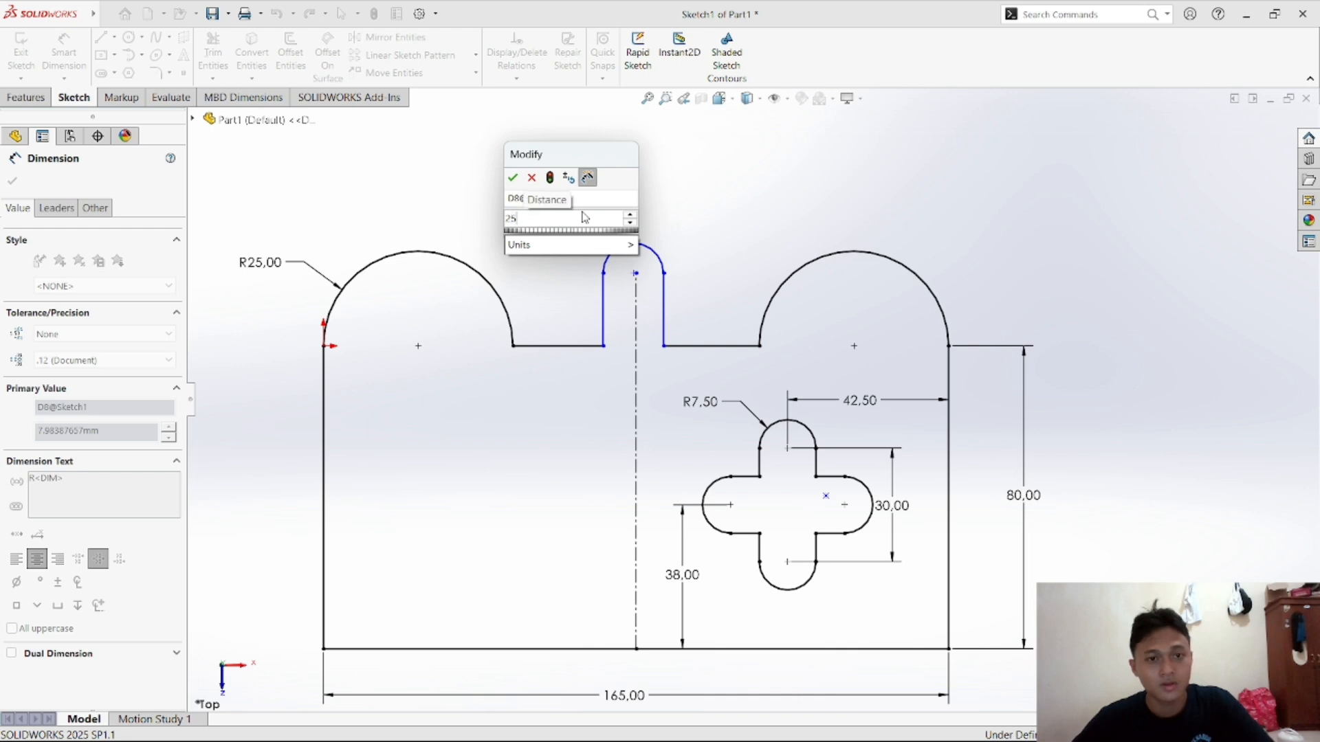
type("5")
left_click(512, 177)
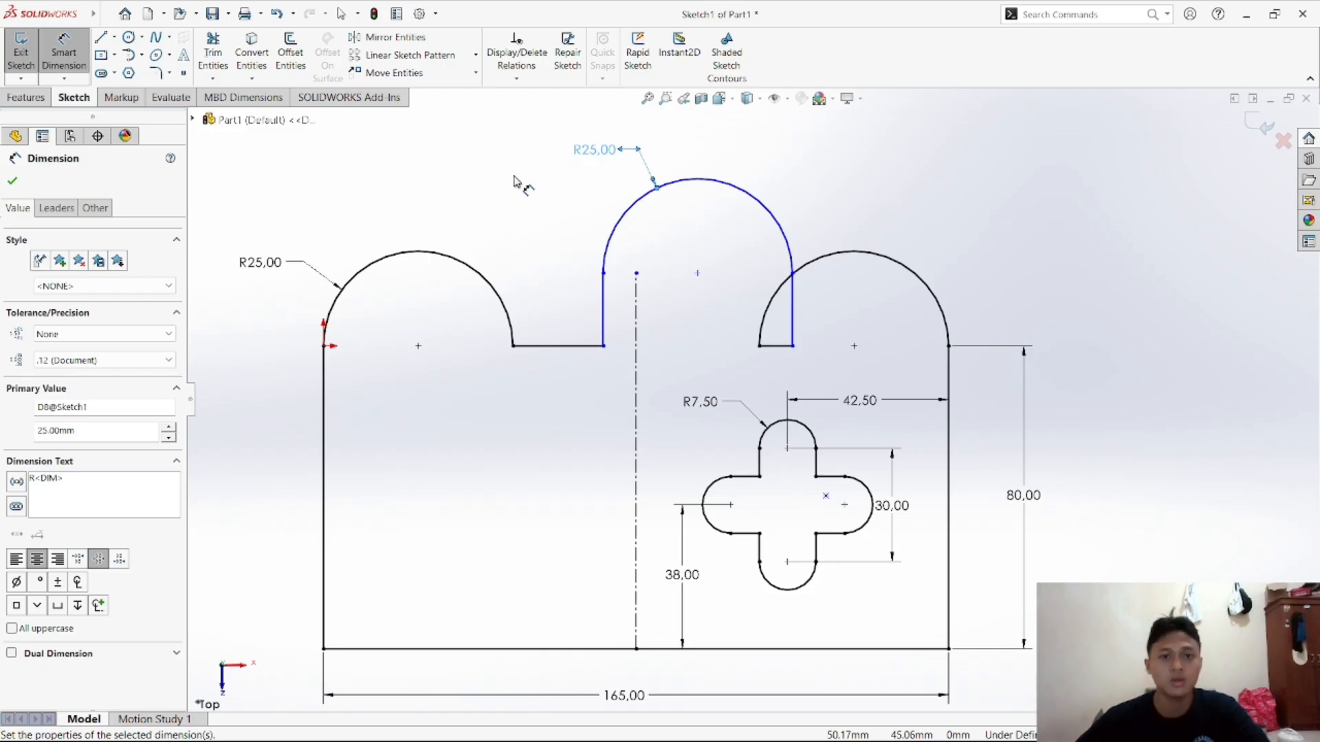
Check how the central tab is dimensioned in the Part c (fully defined) reference sketch, and return to Part1
mouse_move(831, 723)
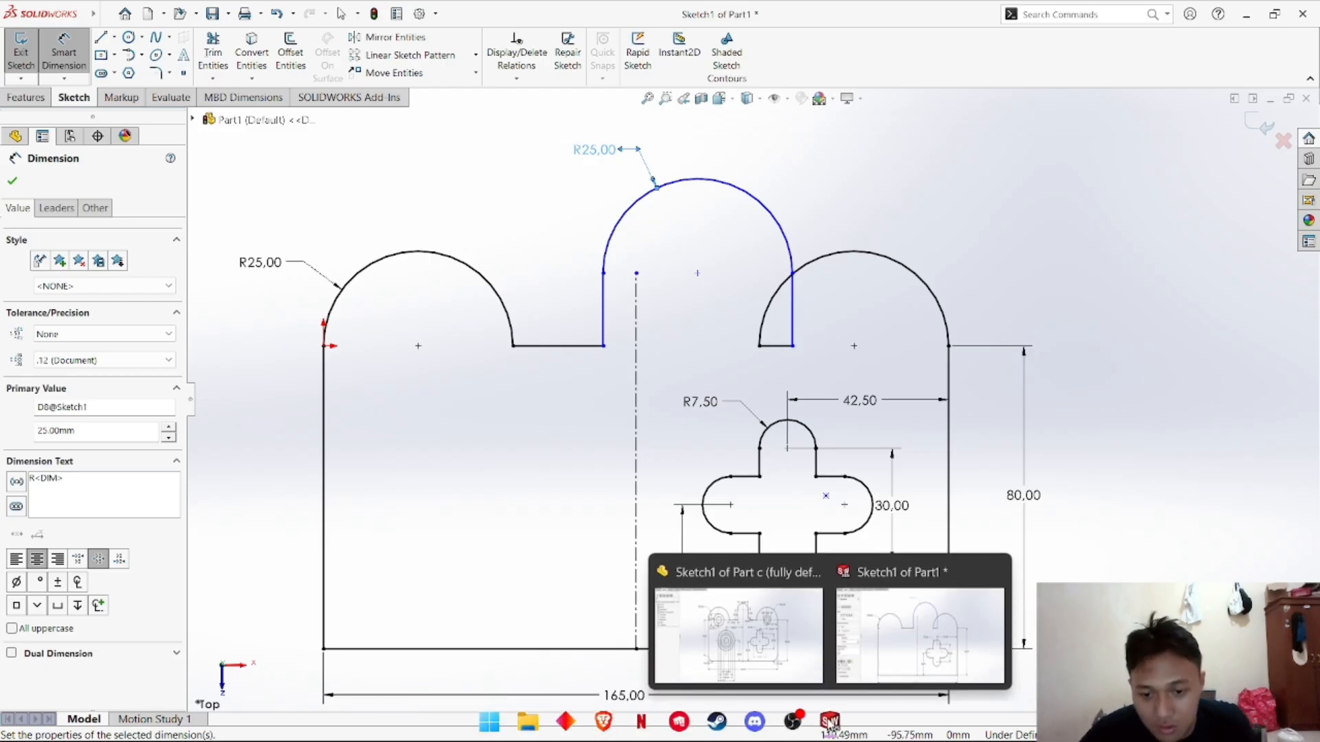
mouse_move(866, 619)
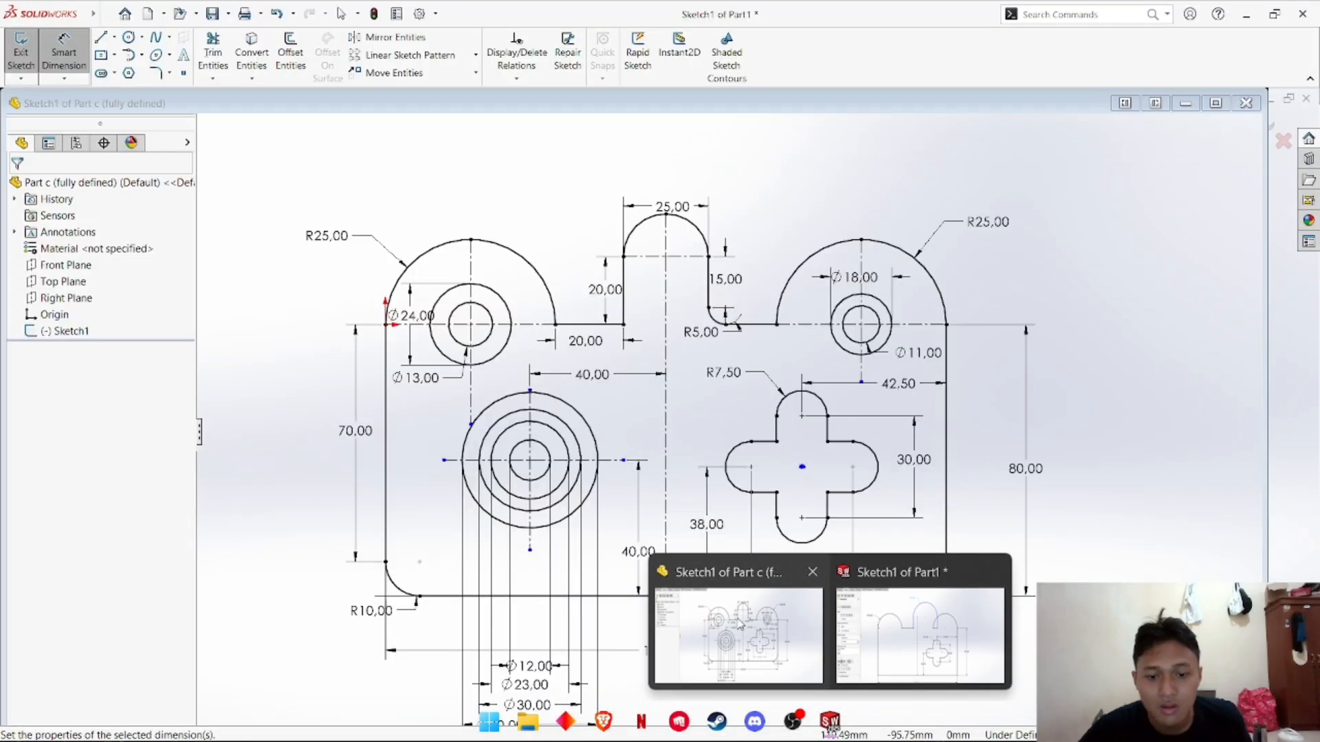
left_click(740, 620)
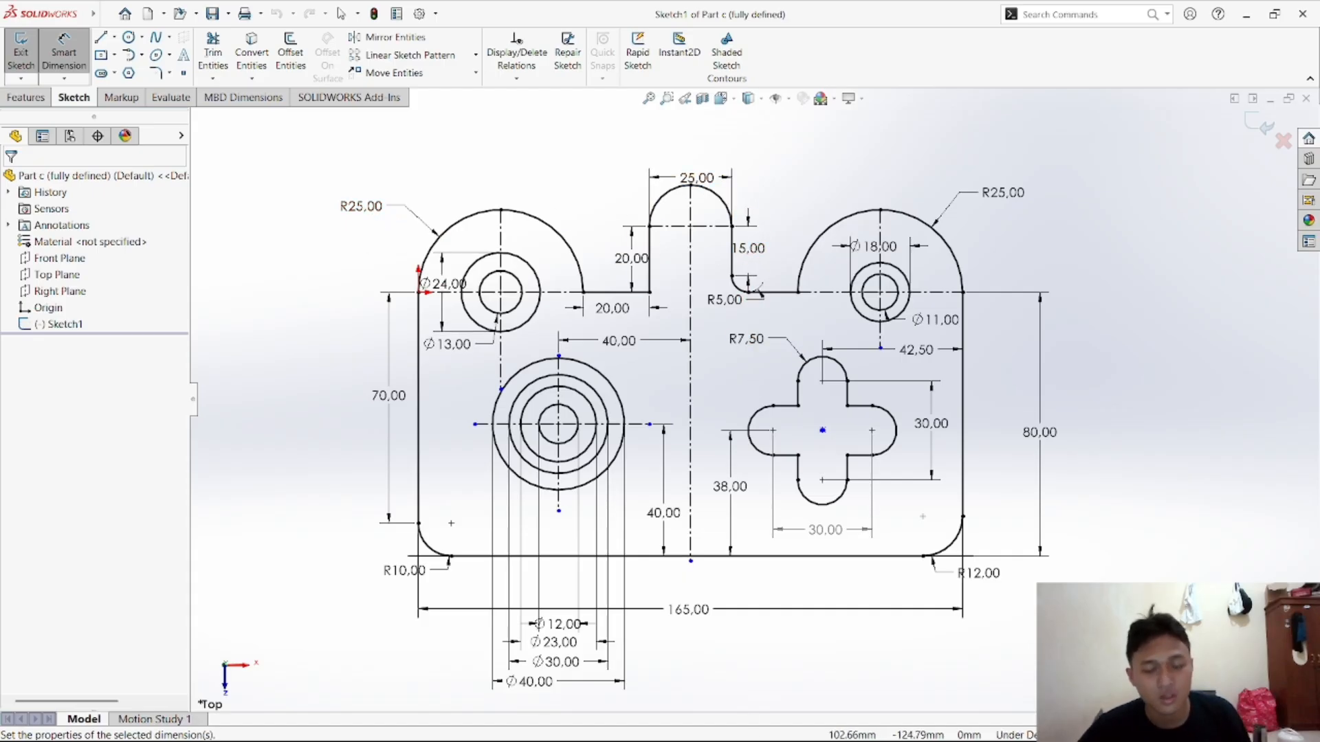
mouse_move(859, 703)
mouse_move(830, 722)
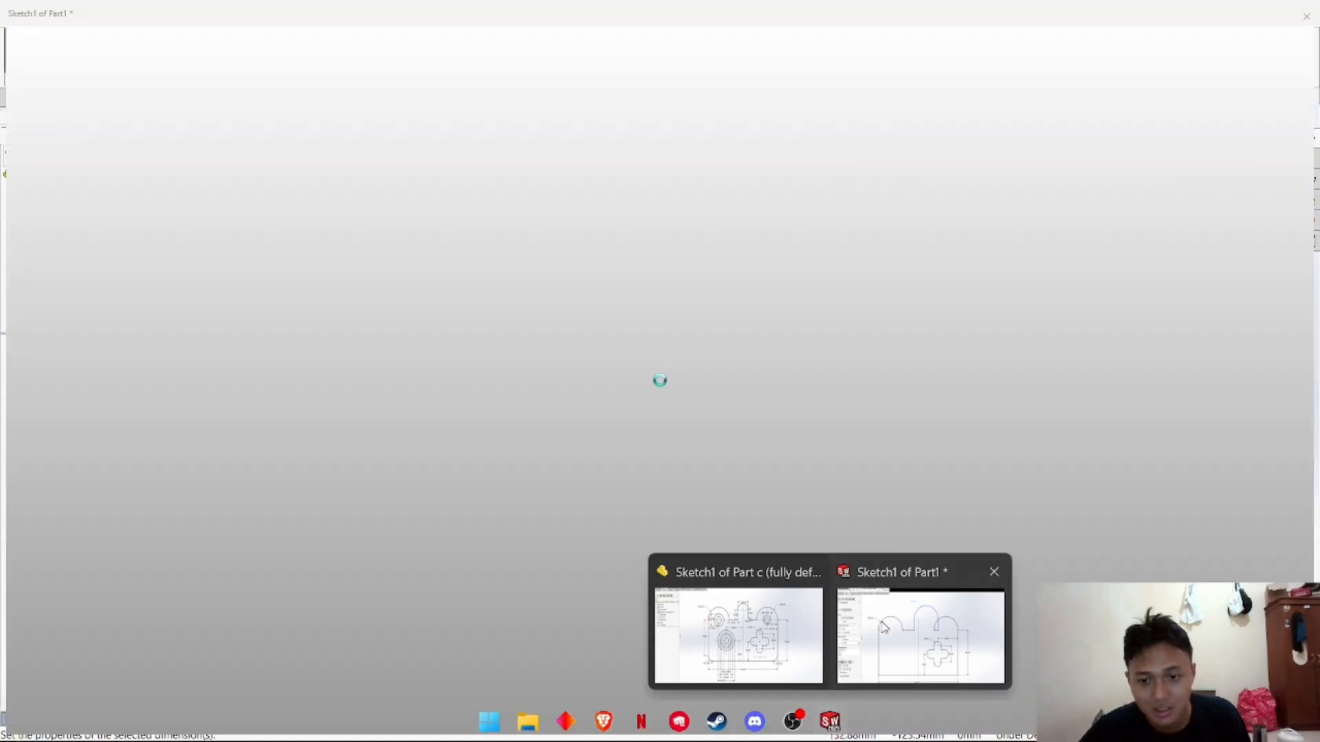
left_click(917, 633)
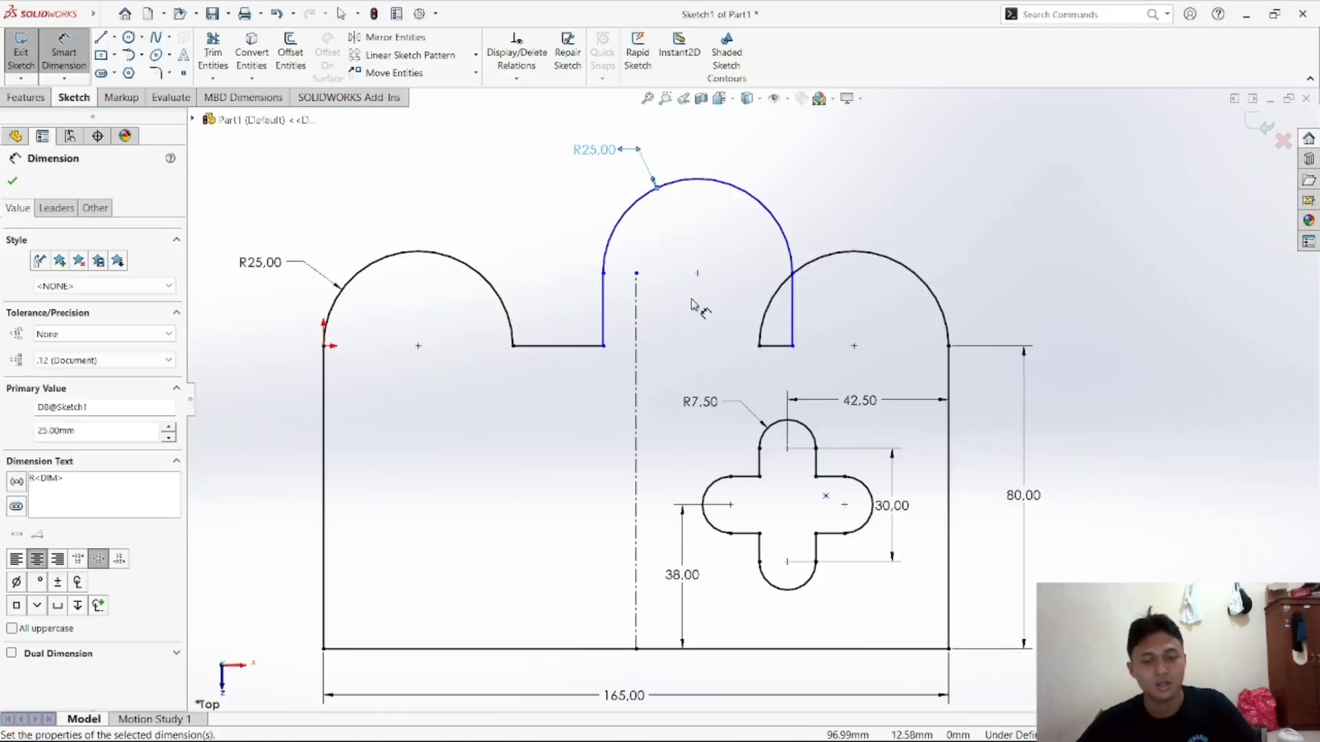
Undo the 25 mm radius value and delete the radius dimension from the central tab's arc
key("ctrl+z")
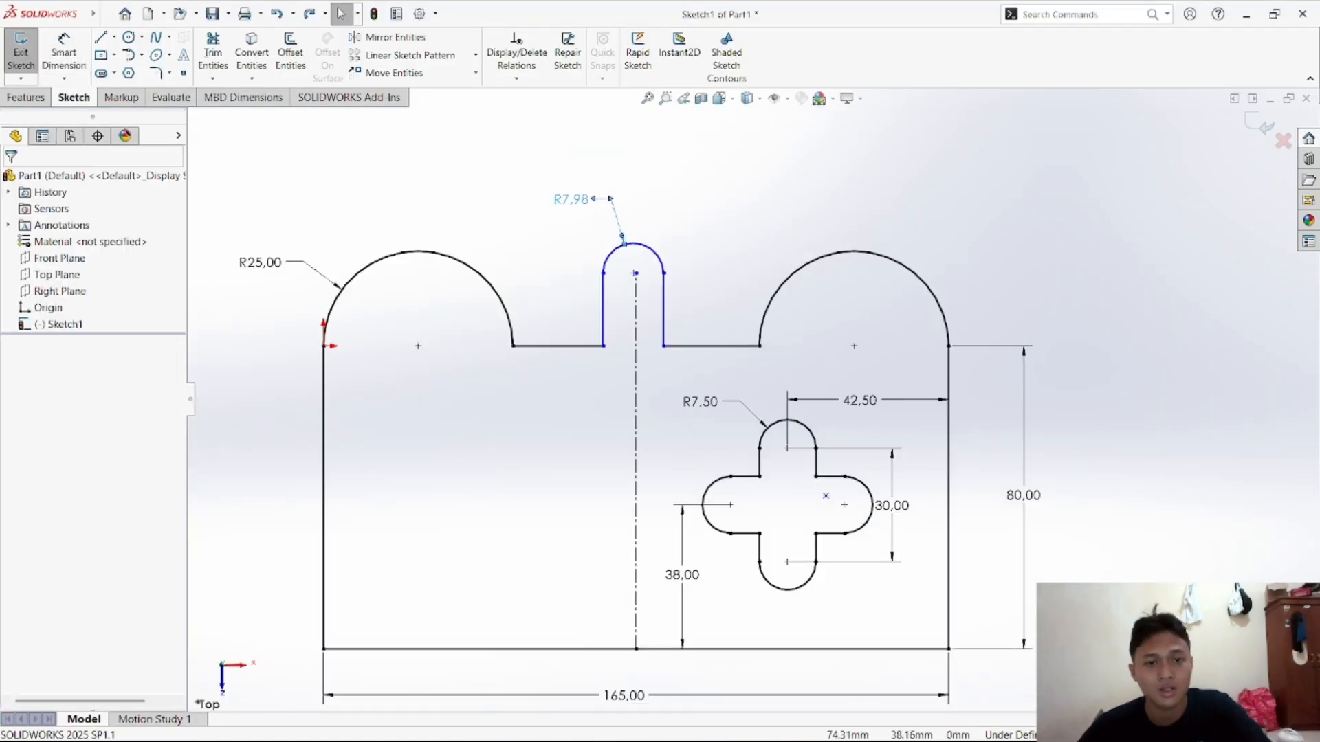
left_click(605, 200)
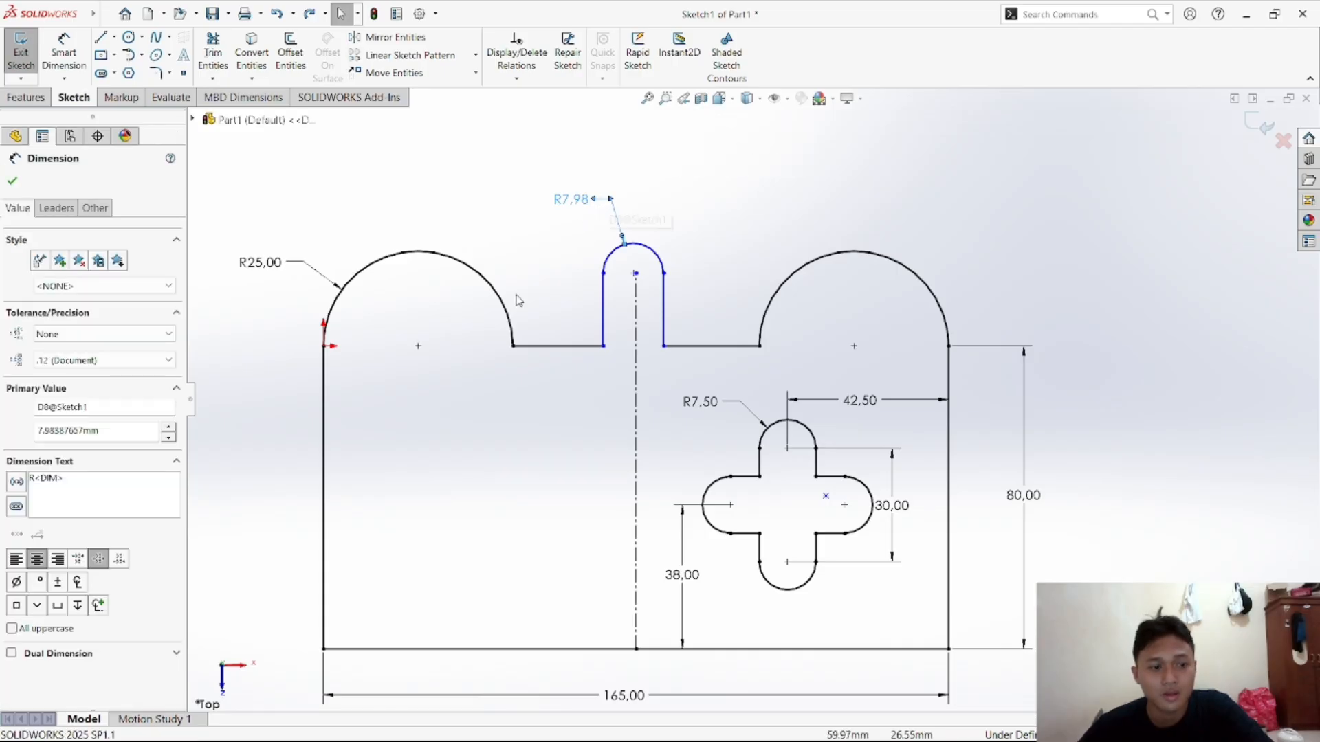
key("Delete")
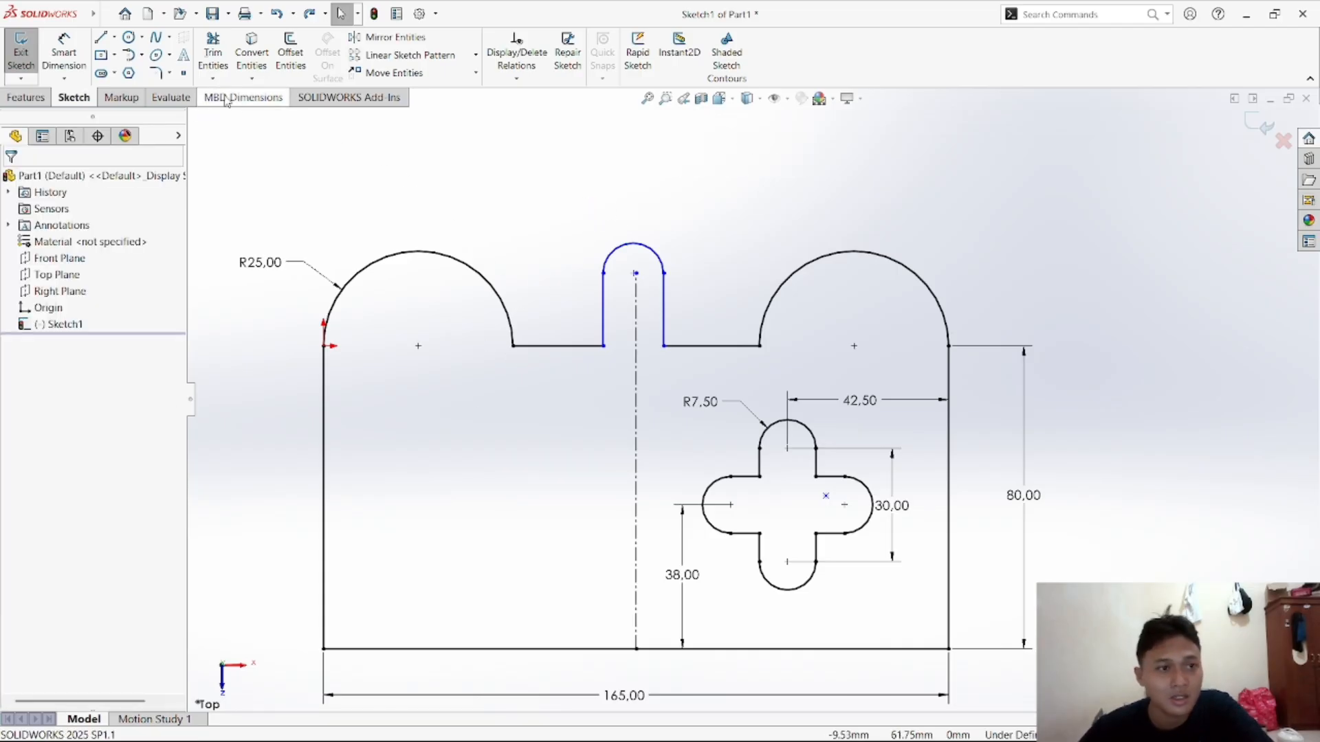
Dimension the central tab's width between the two ends of its arc and set it to 25 mm
left_click(634, 274)
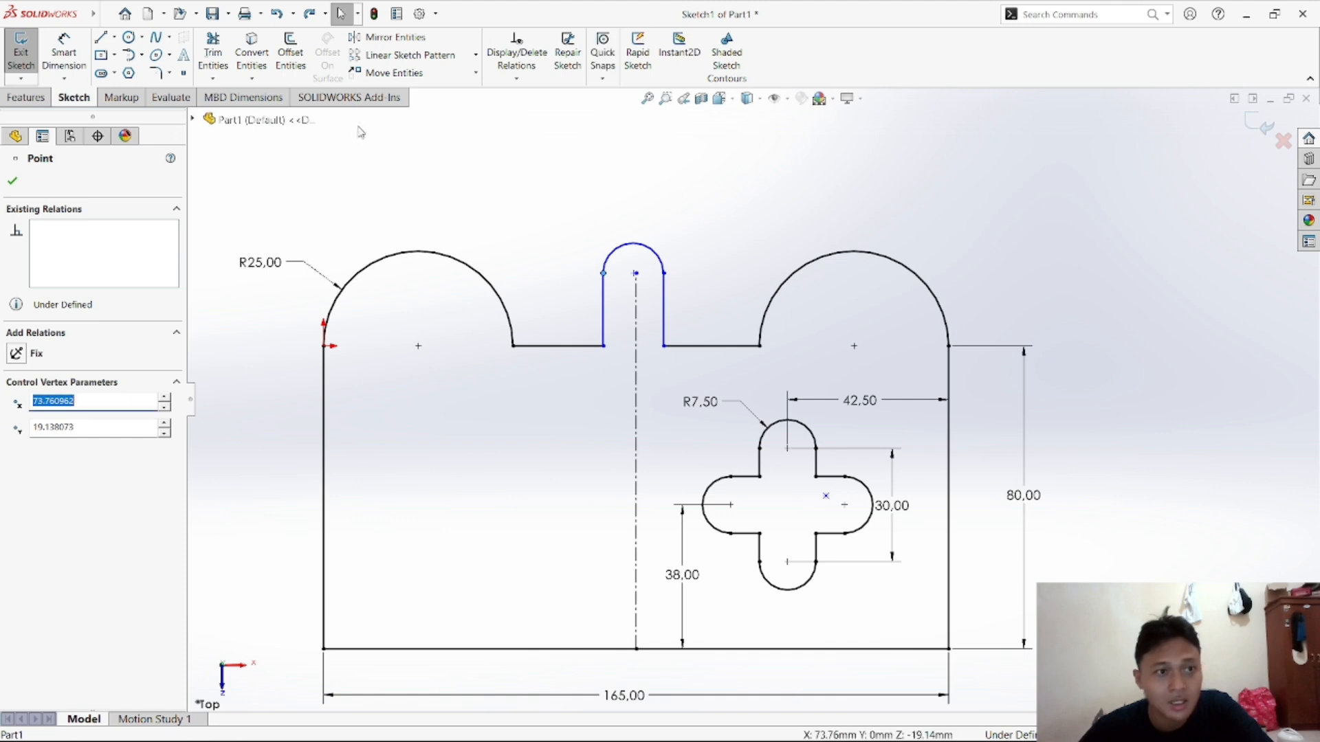
left_click(77, 64)
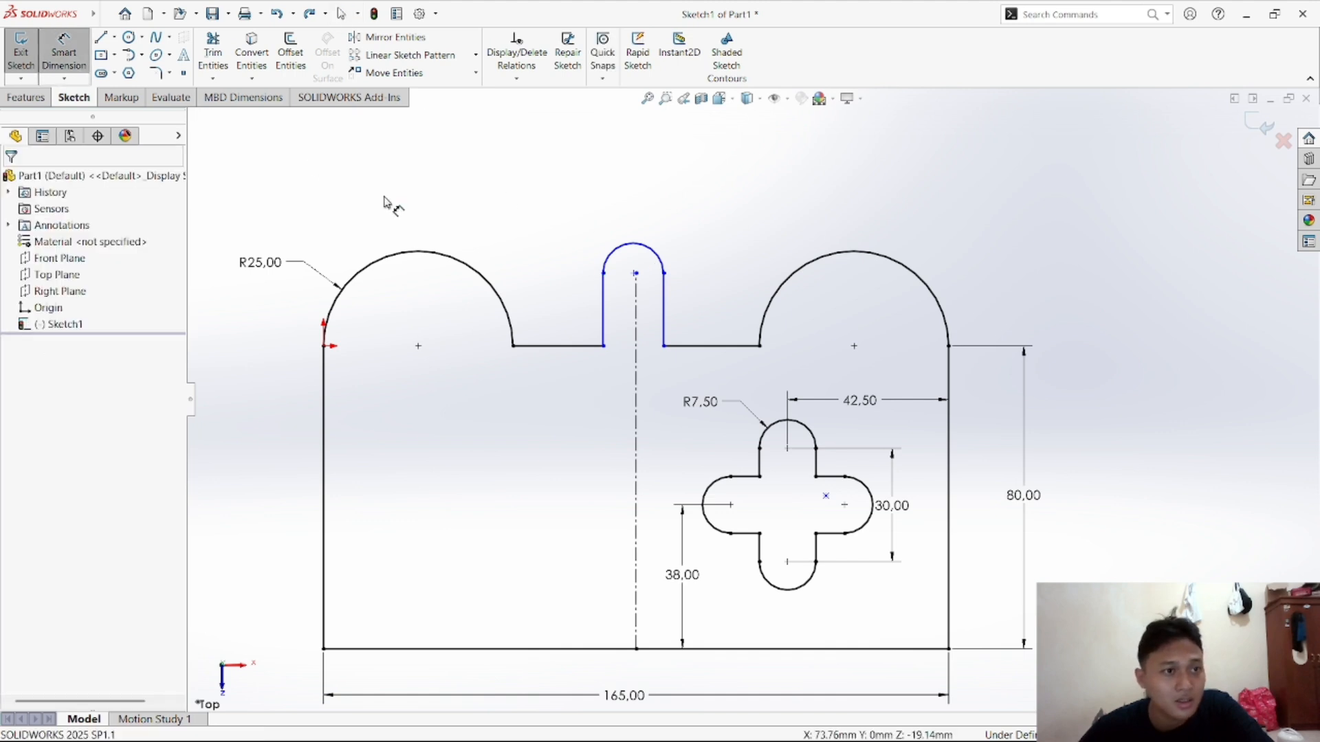
left_click(604, 273)
left_click(664, 273)
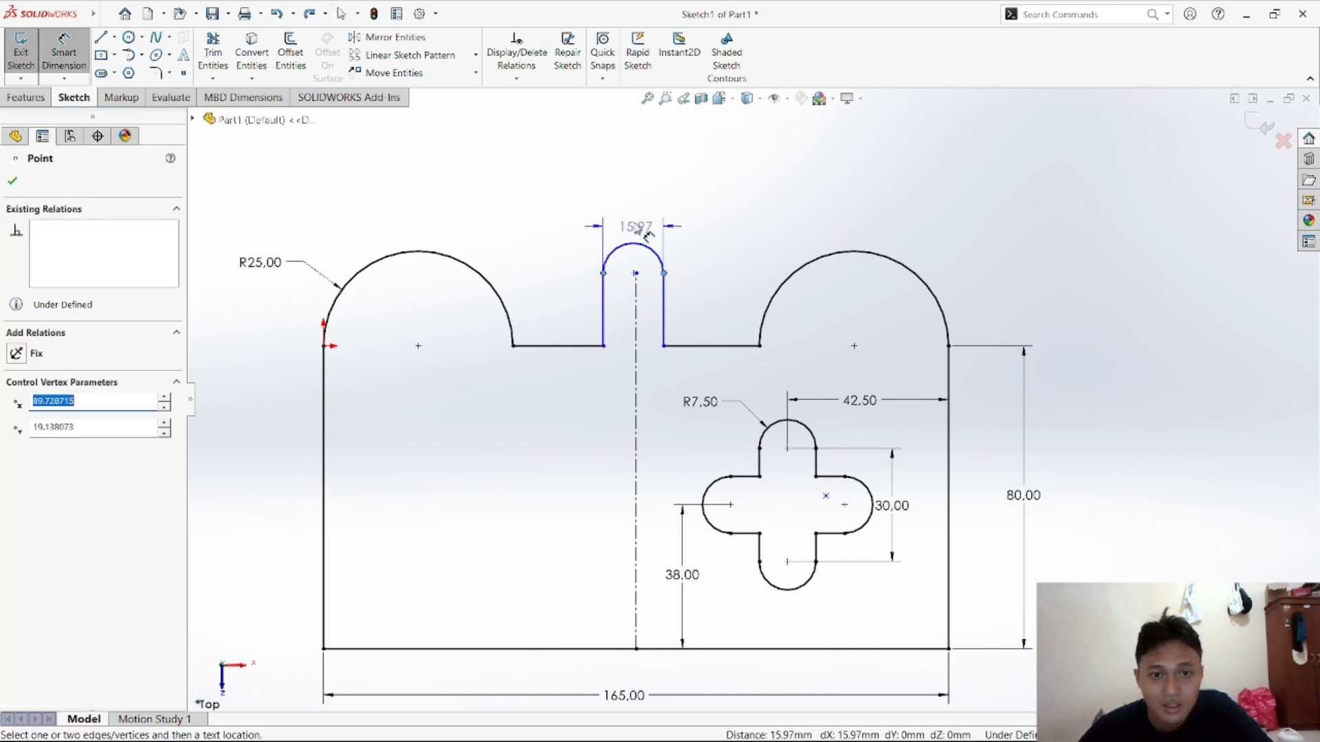
left_click(637, 218)
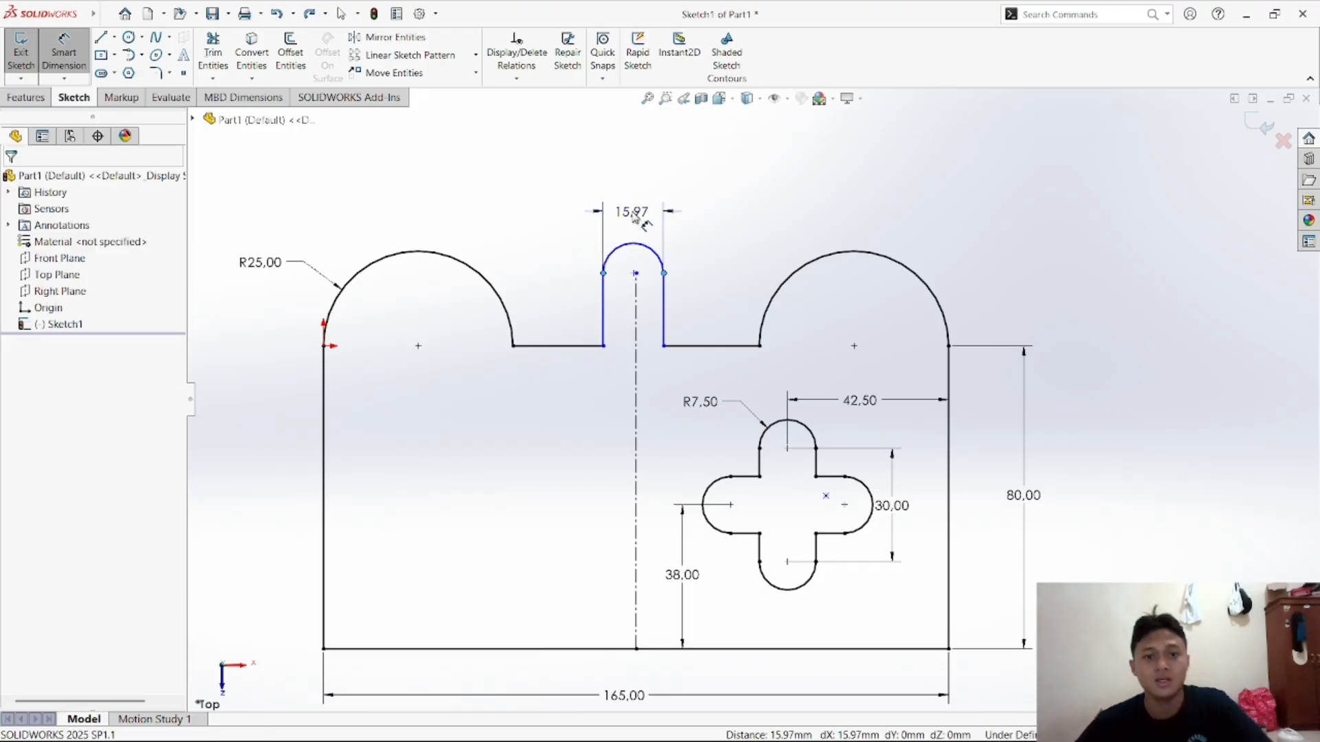
double_click(634, 218)
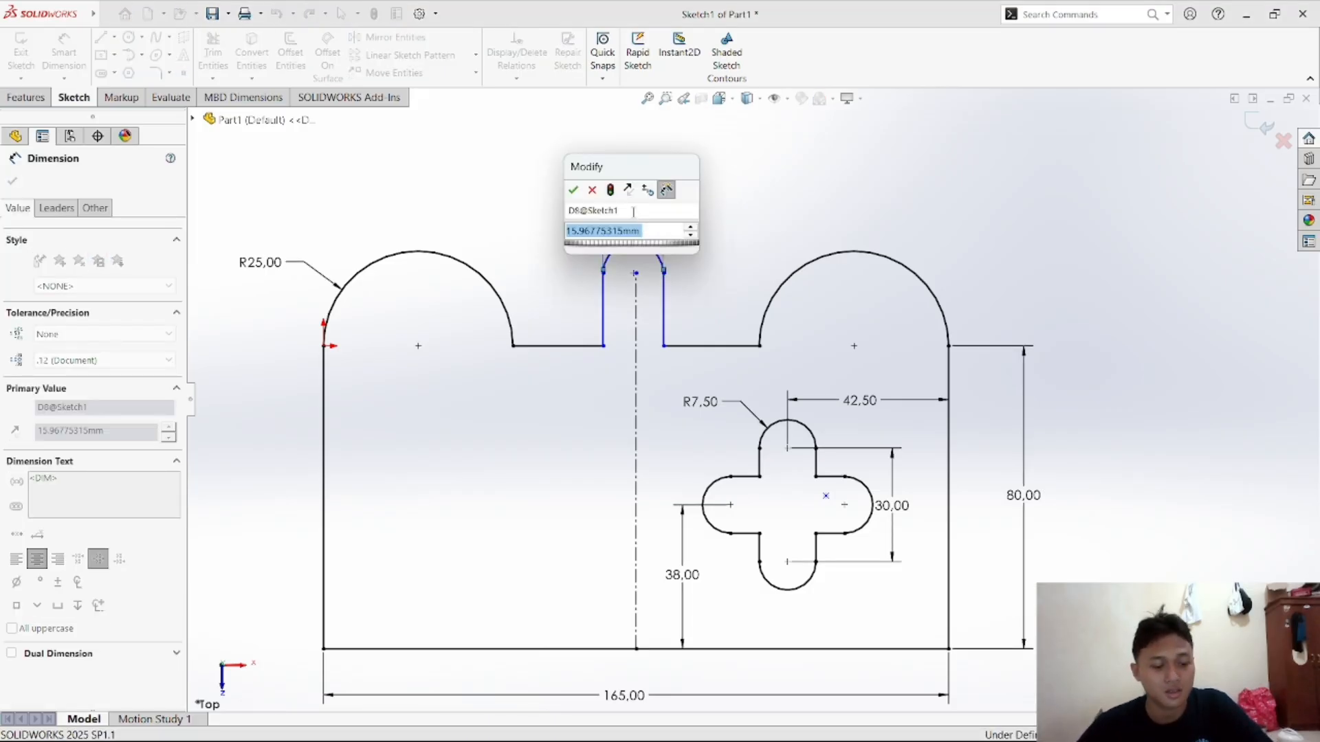
key("Escape")
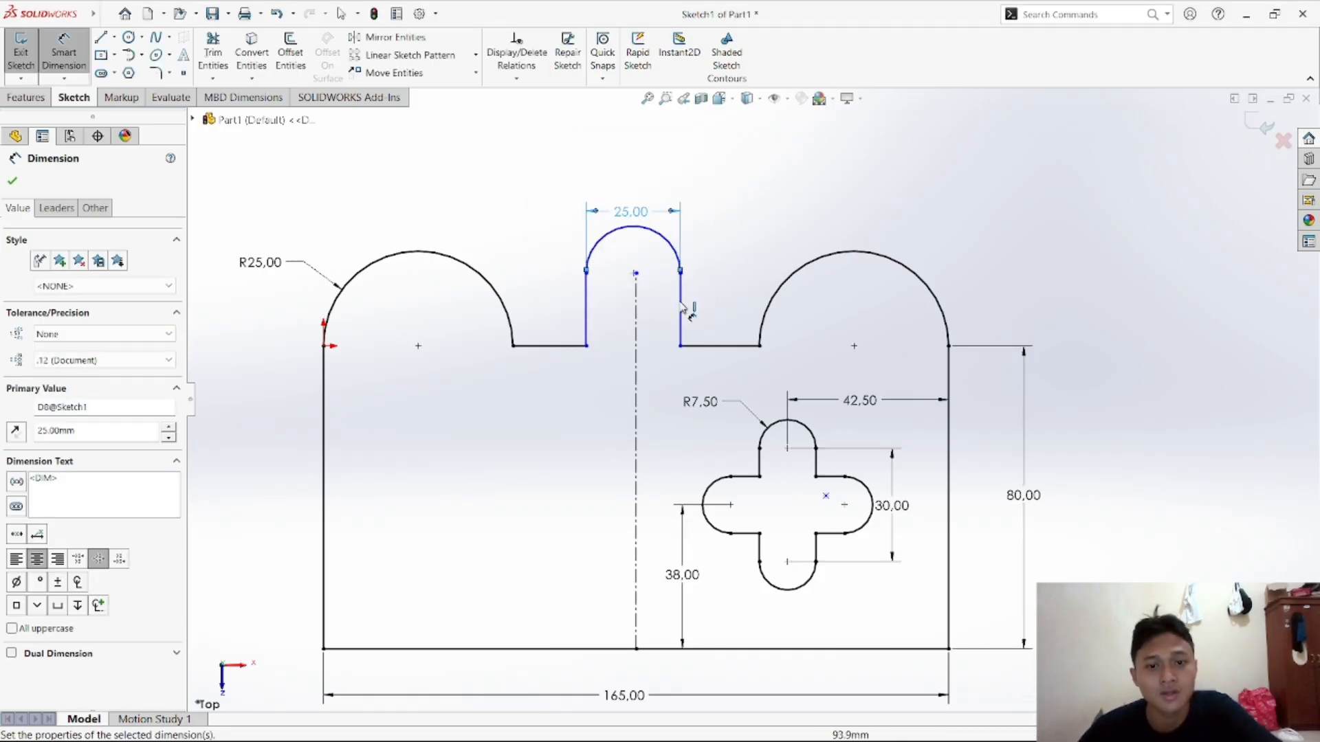
Dimension the central tab's left vertical side and set its length to 20 mm
left_click(585, 308)
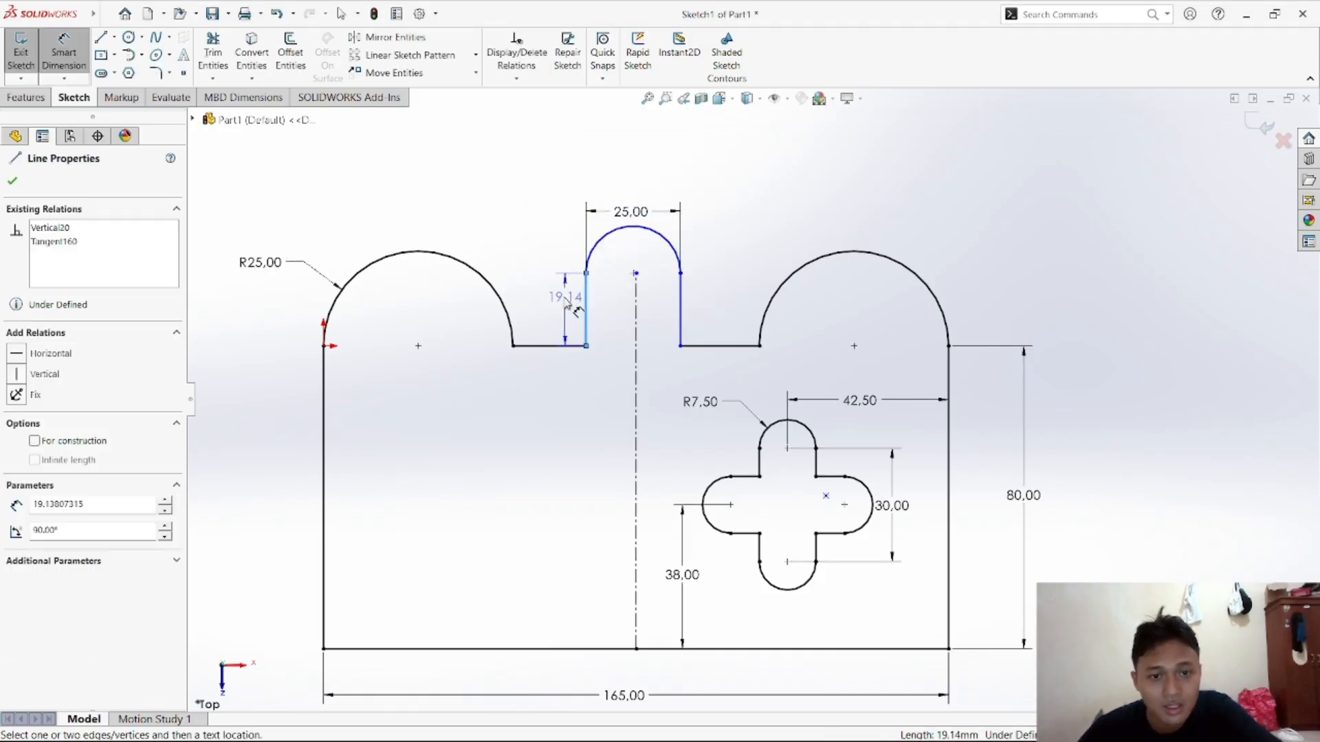
left_click(564, 303)
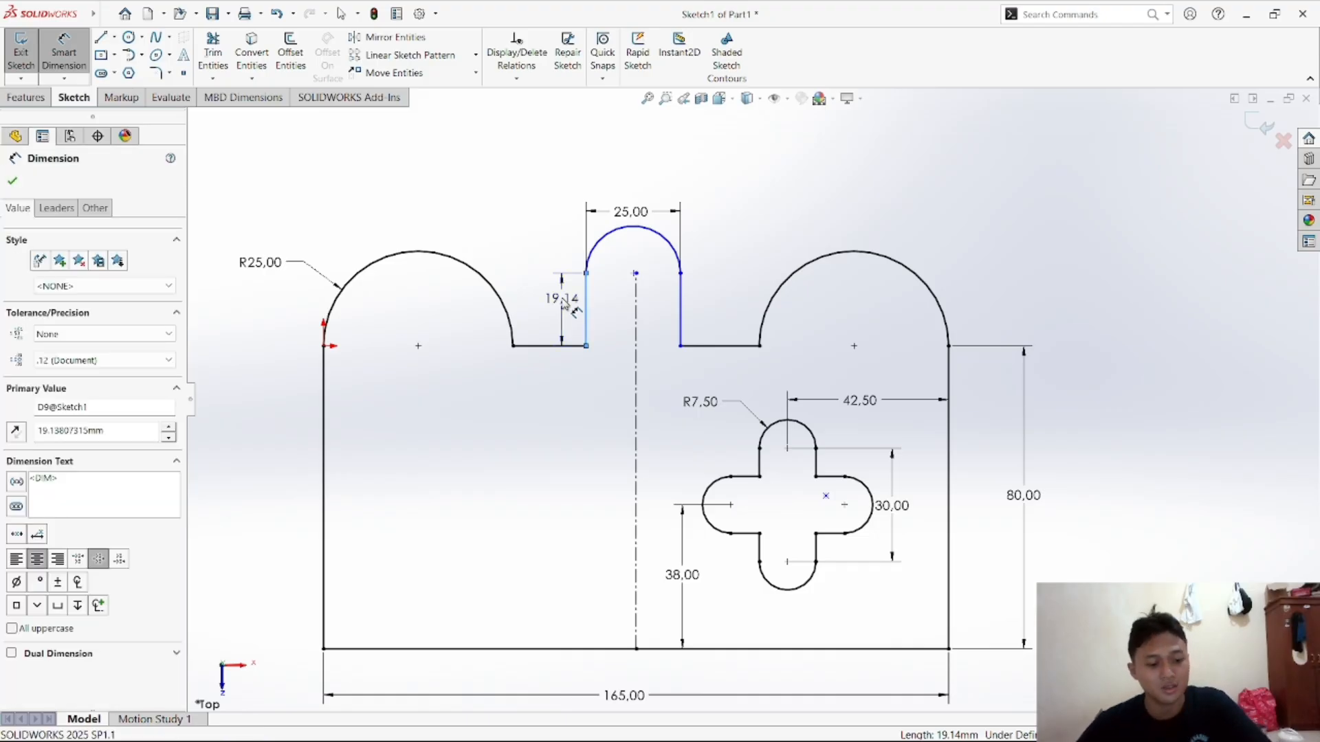
type("2")
key("BackSpace")
type("15")
key("Return")
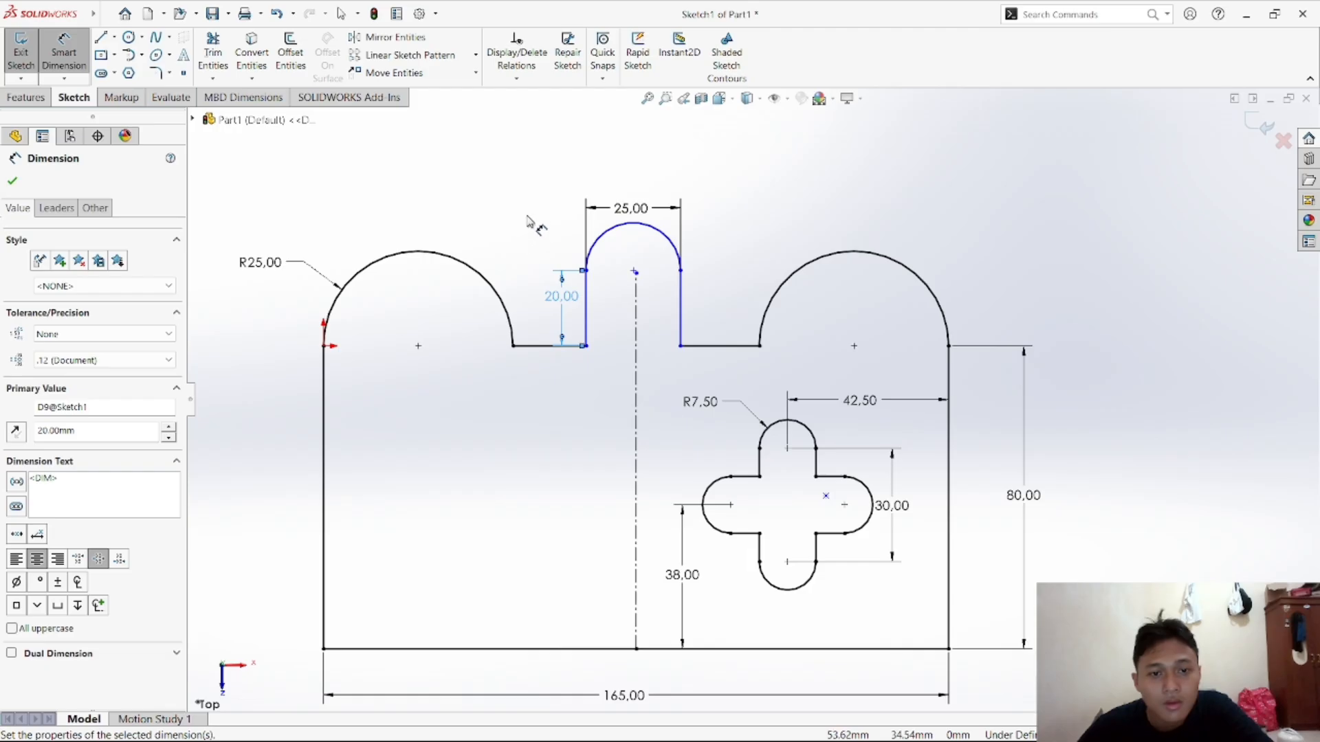
Replace the central tab's width dimension with a 12.5 mm radius dimension on its arc
right_click(530, 220)
left_click(572, 261)
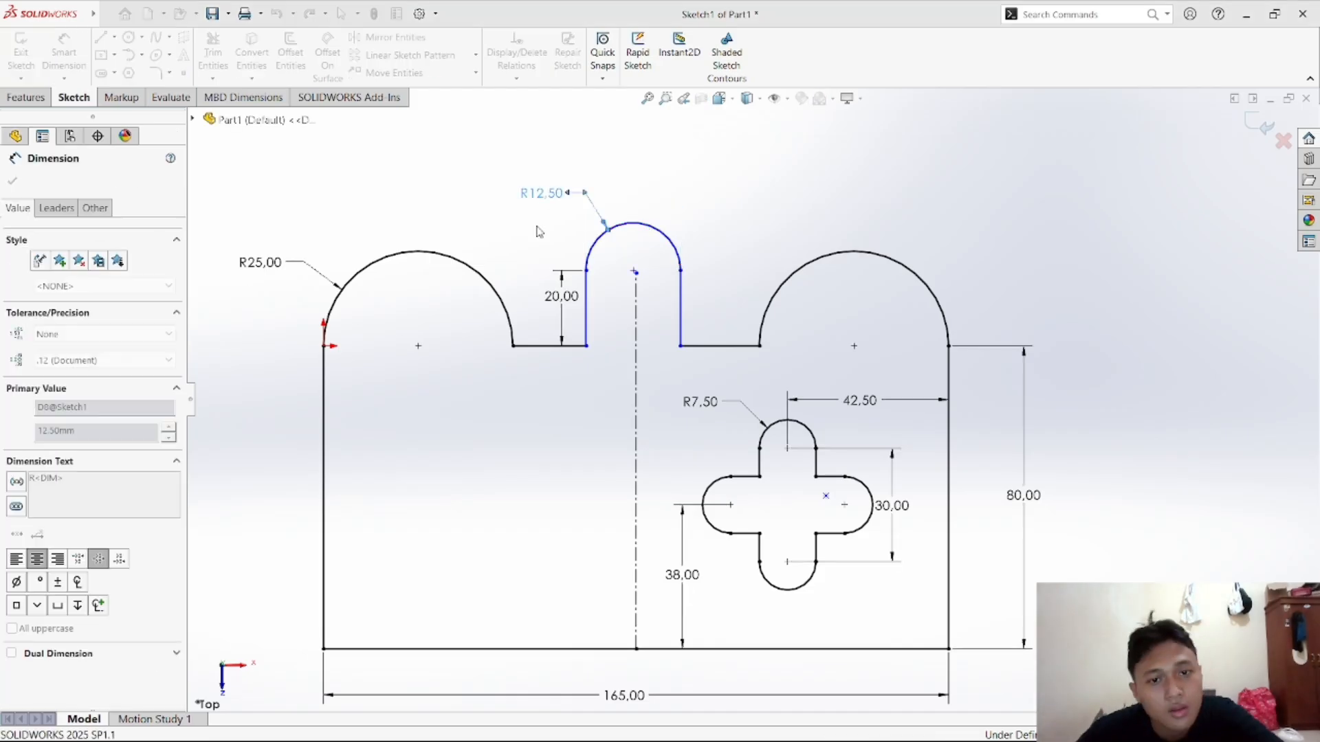
left_click(539, 228)
Dimension the top edge segment between the left lobe and the central tab and set it to 20 mm
left_click(548, 359)
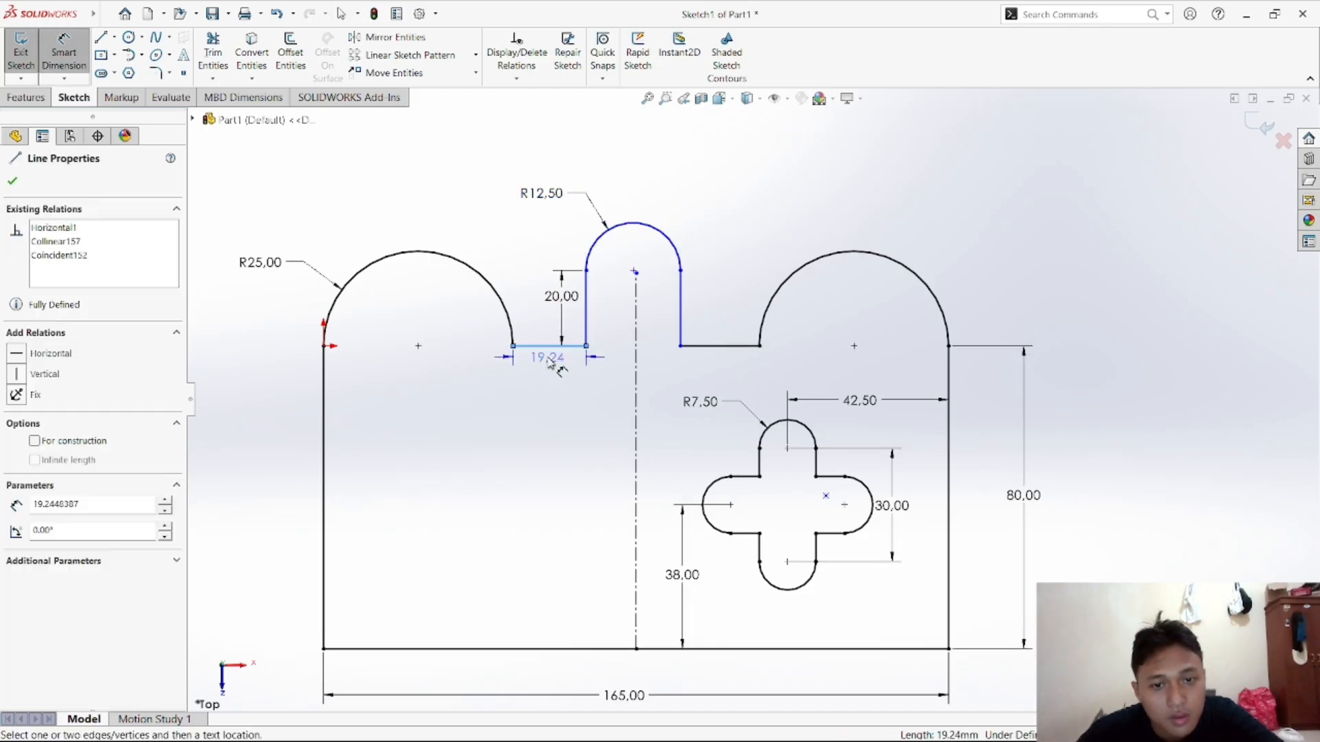
left_click(550, 376)
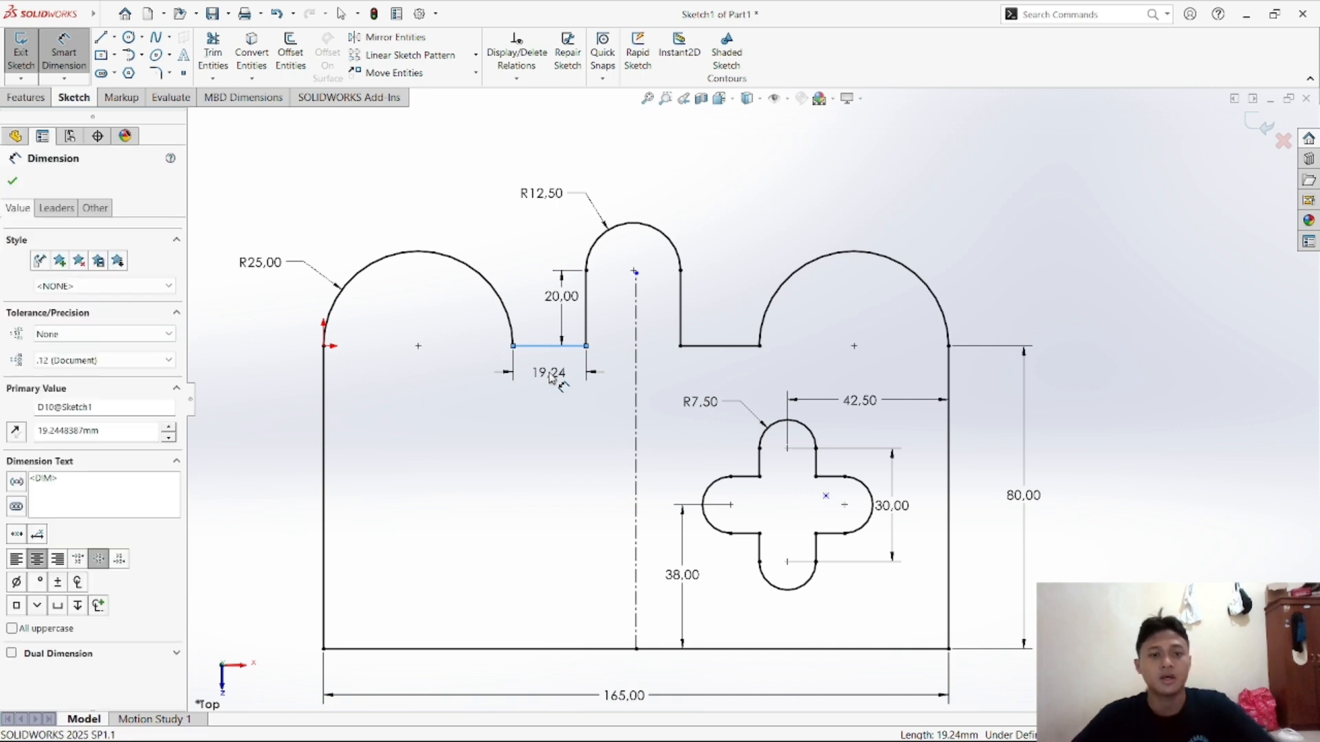
left_click(491, 351)
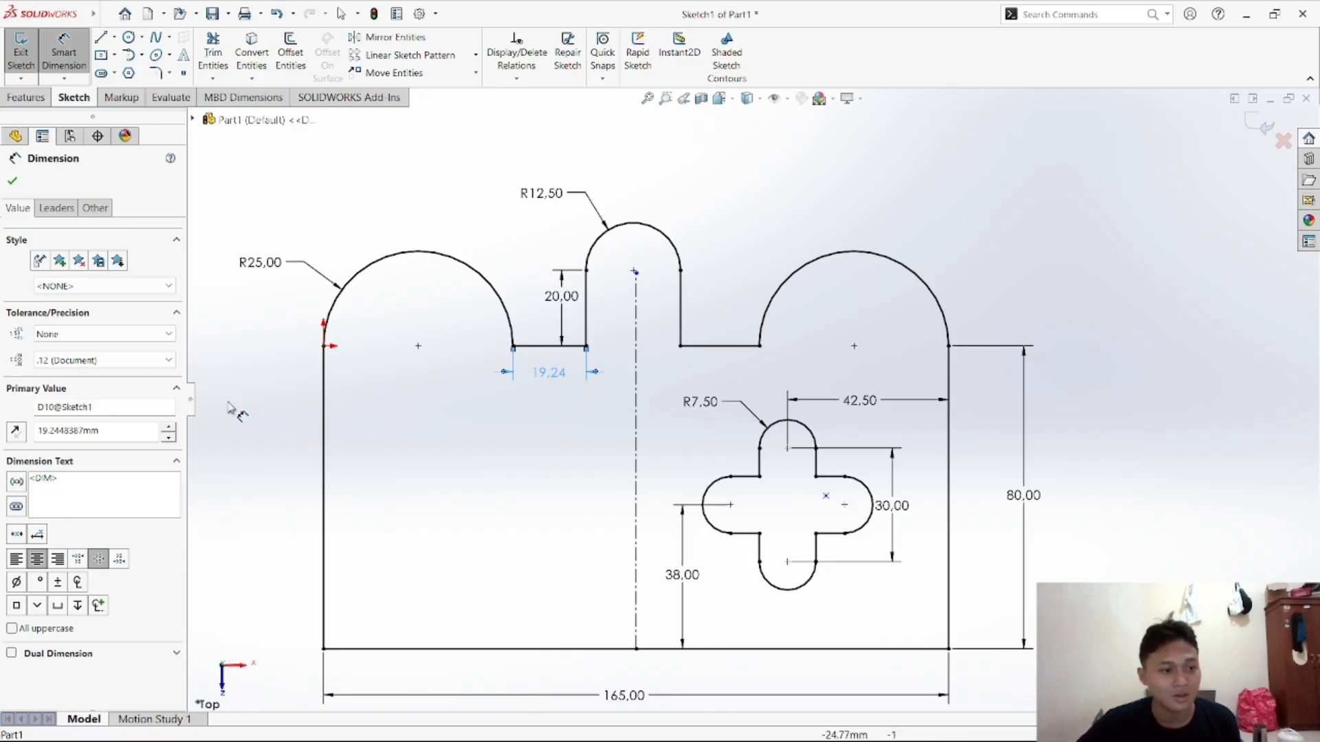
double_click(119, 430)
type("20")
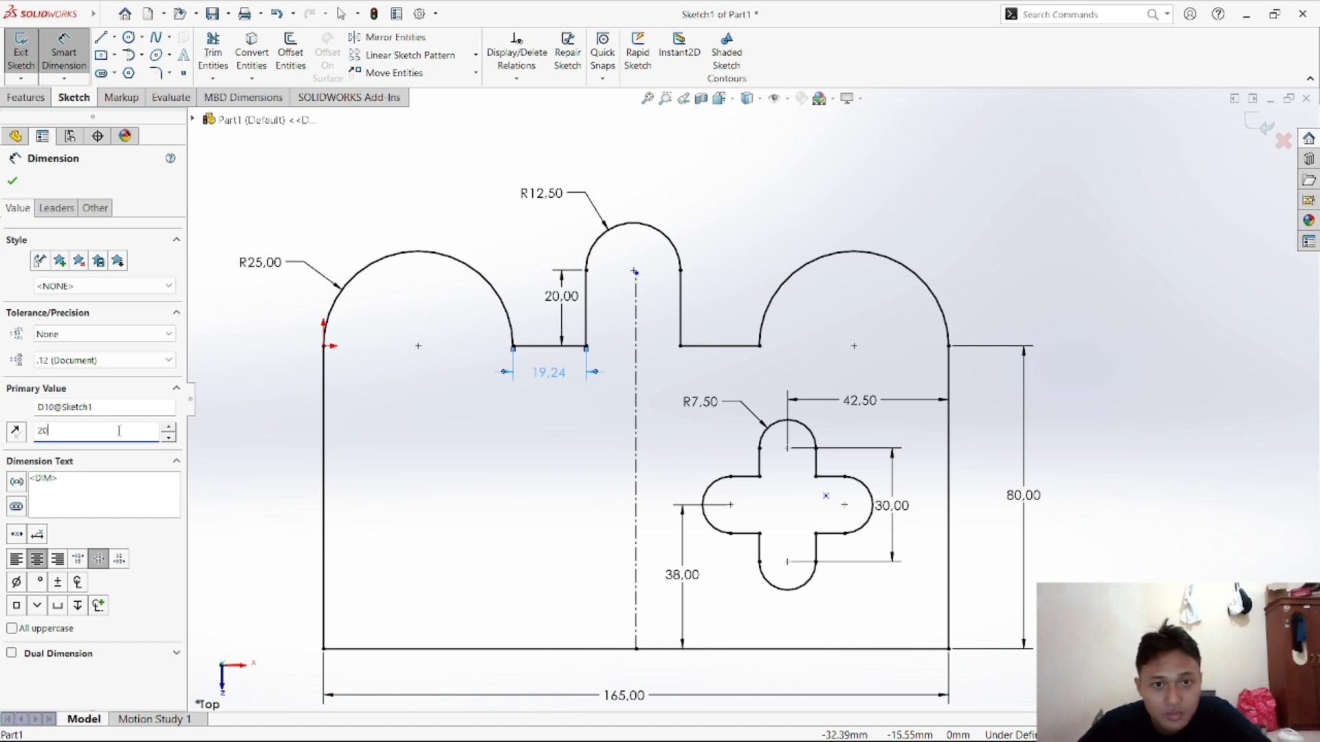
key("Return")
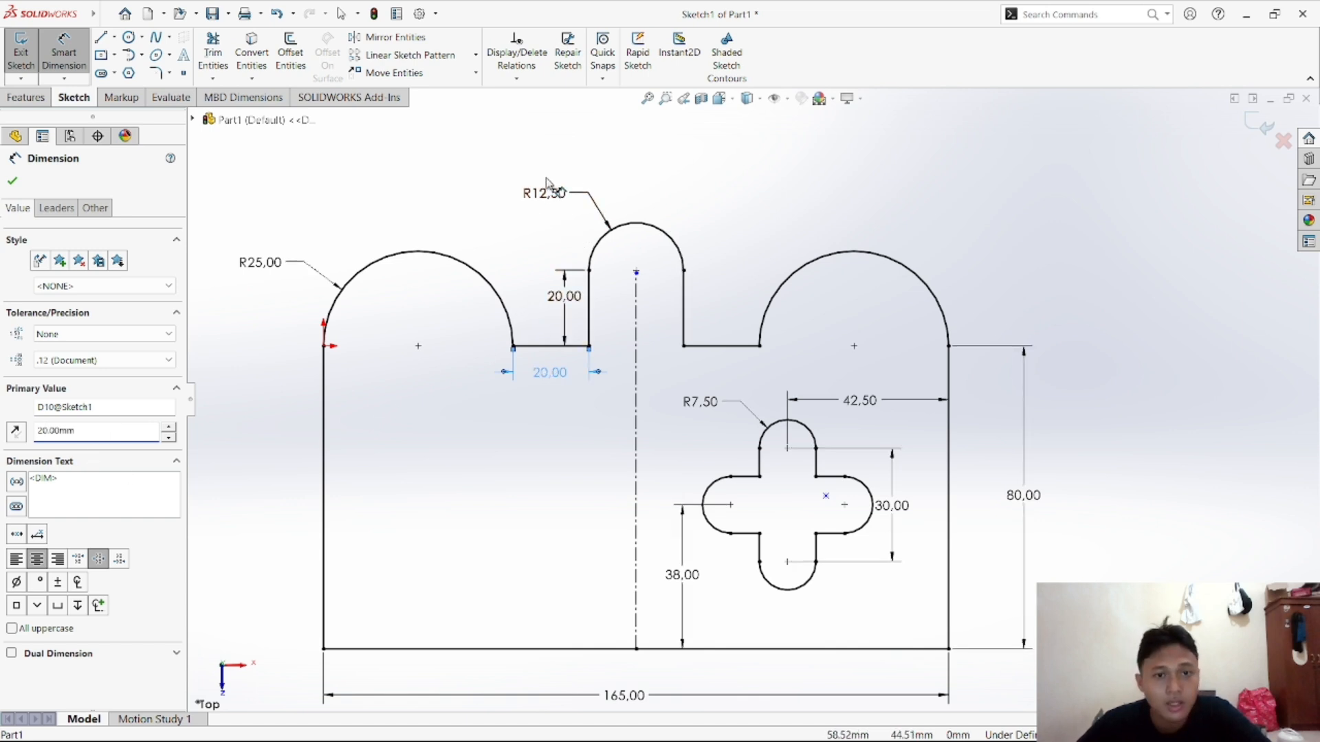
Delete the central tab's radius dimension and add a 25 mm width dimension between the two ends of its arc
left_click(555, 197)
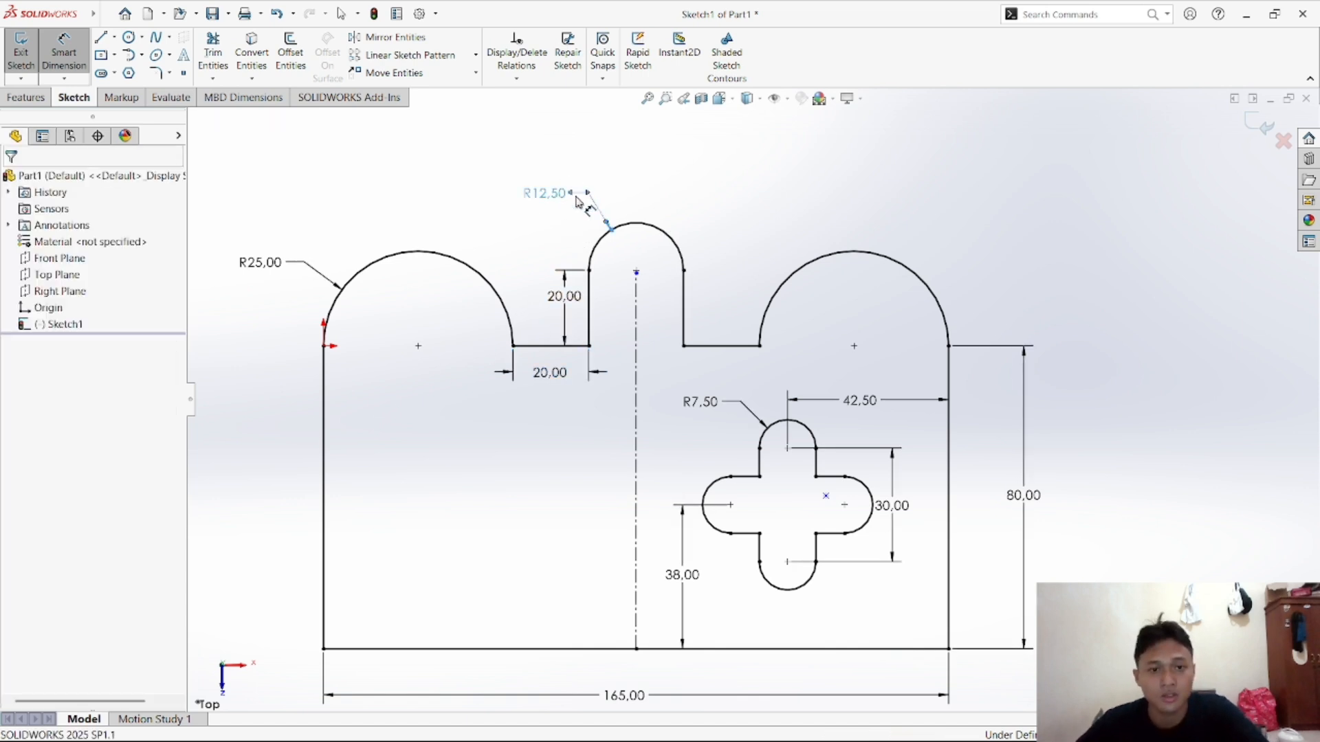
key("Delete")
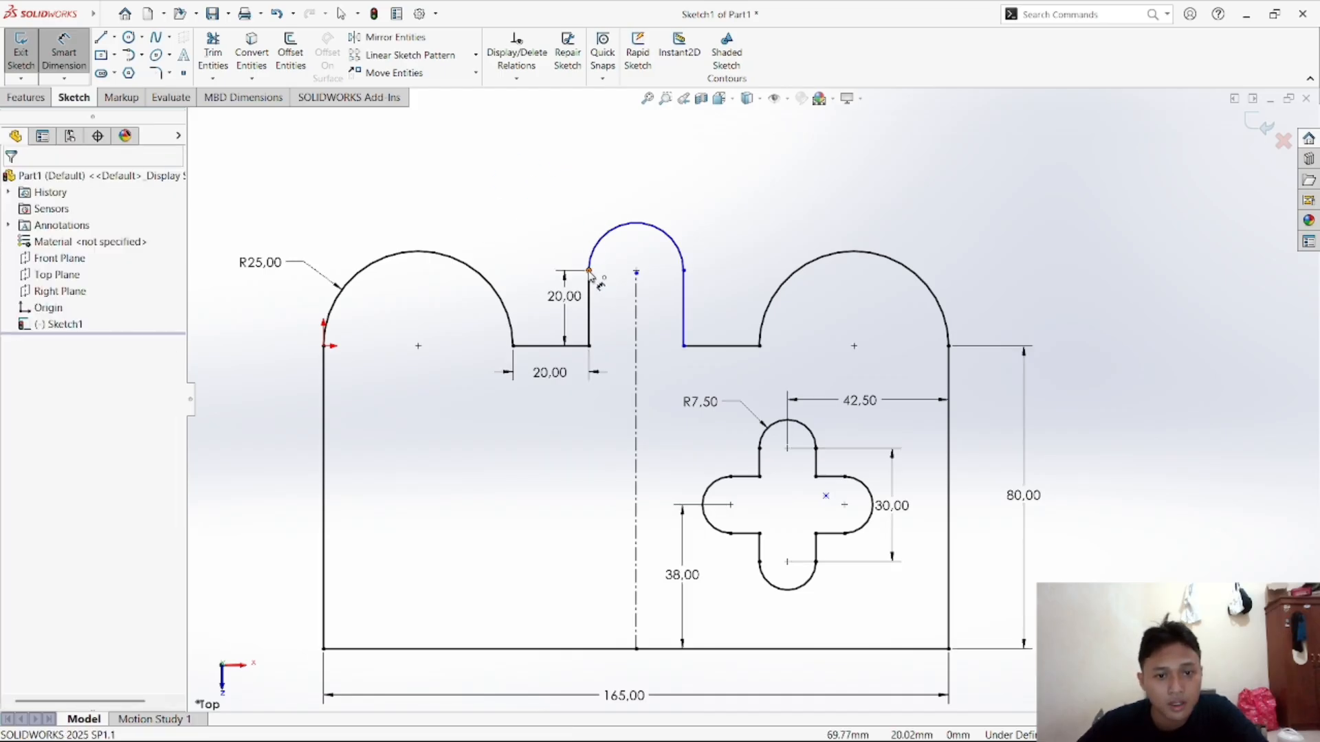
left_click(684, 271)
left_click(589, 271)
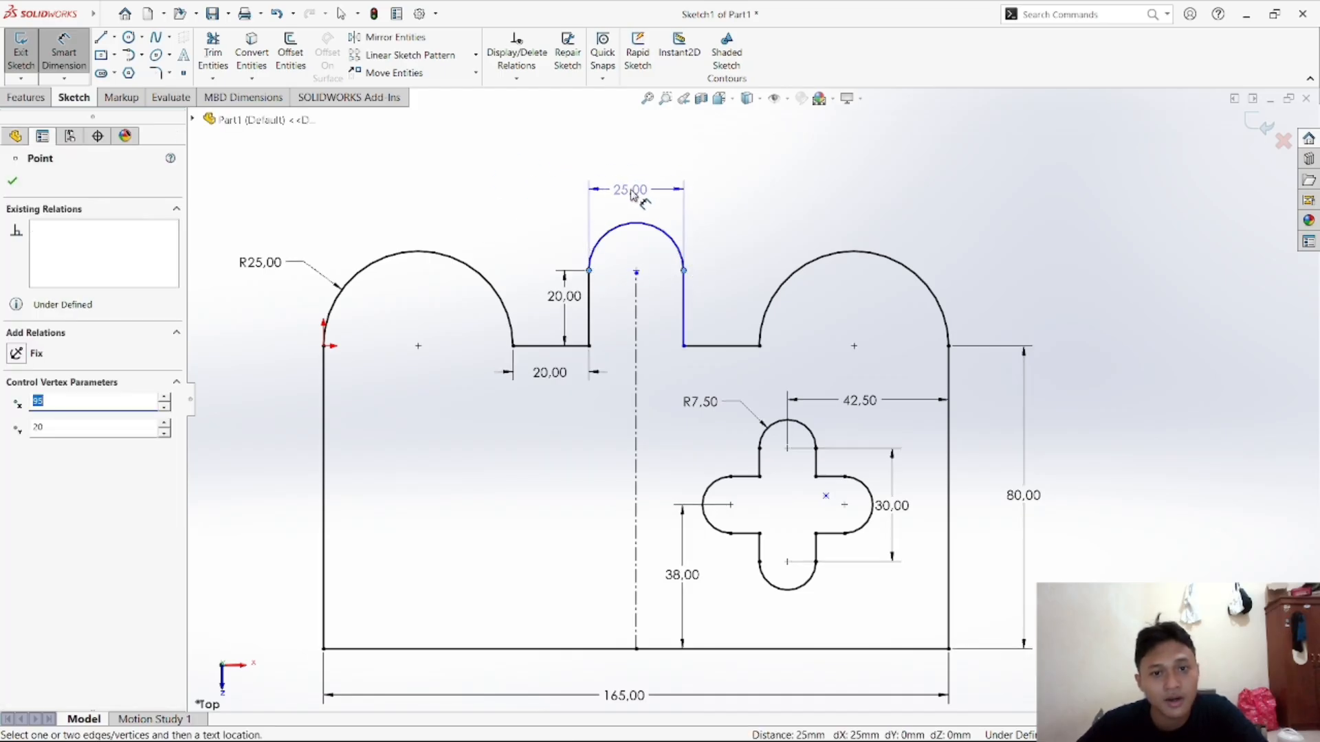
left_click(639, 198)
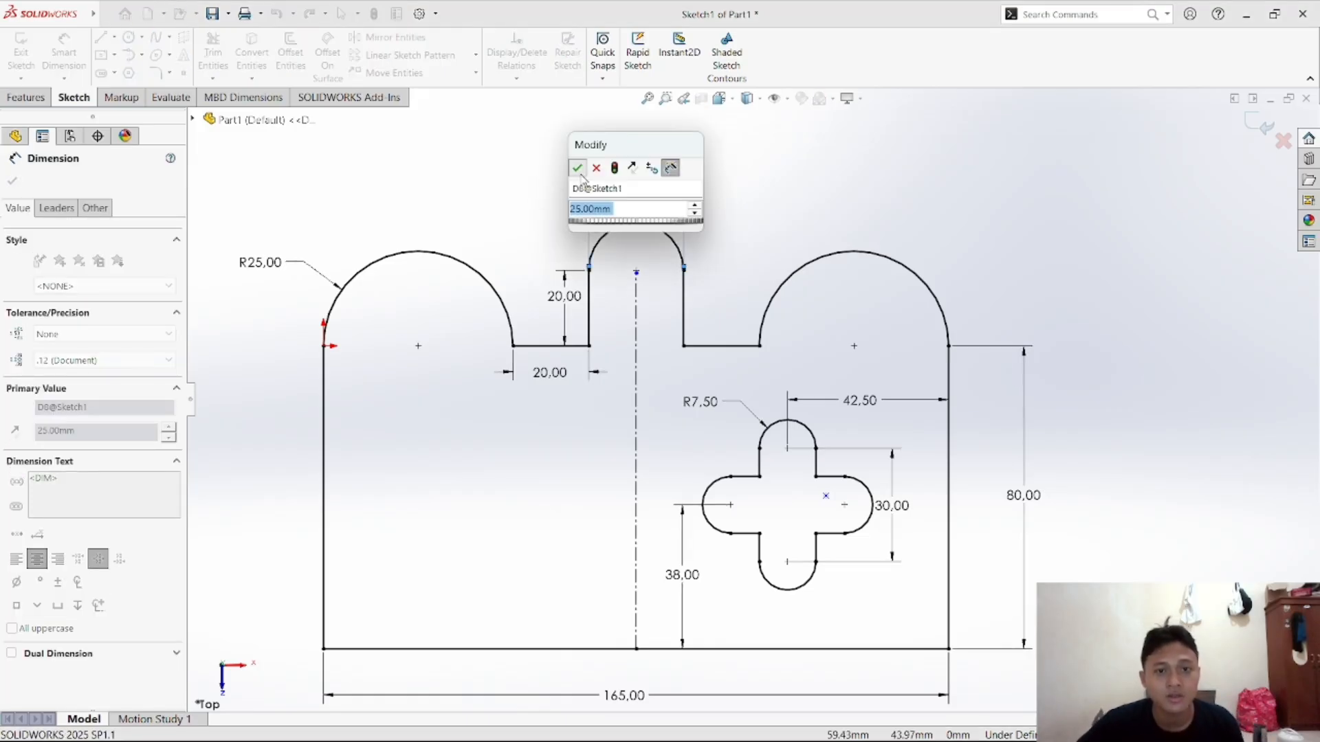
left_click(578, 169)
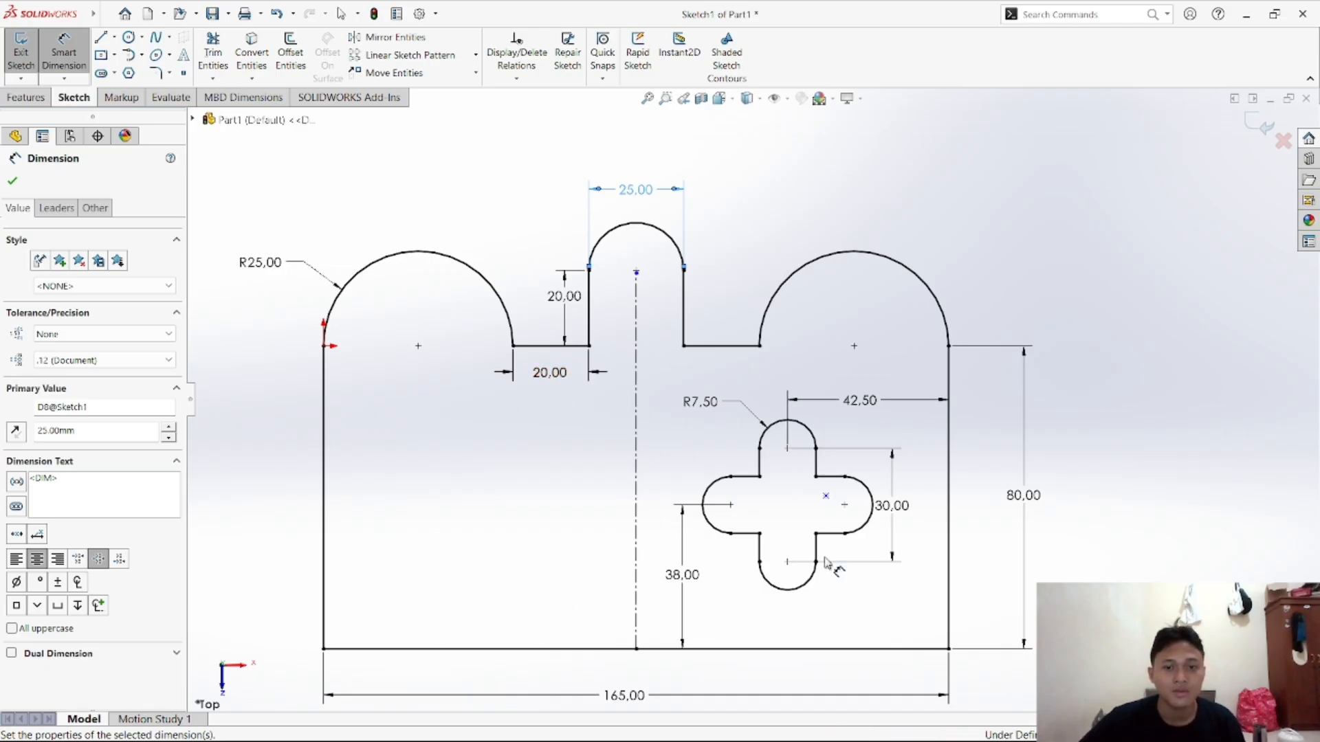
Compare the sketch with the Part c (fully defined) reference sketch, and switch back to Part1
mouse_move(819, 724)
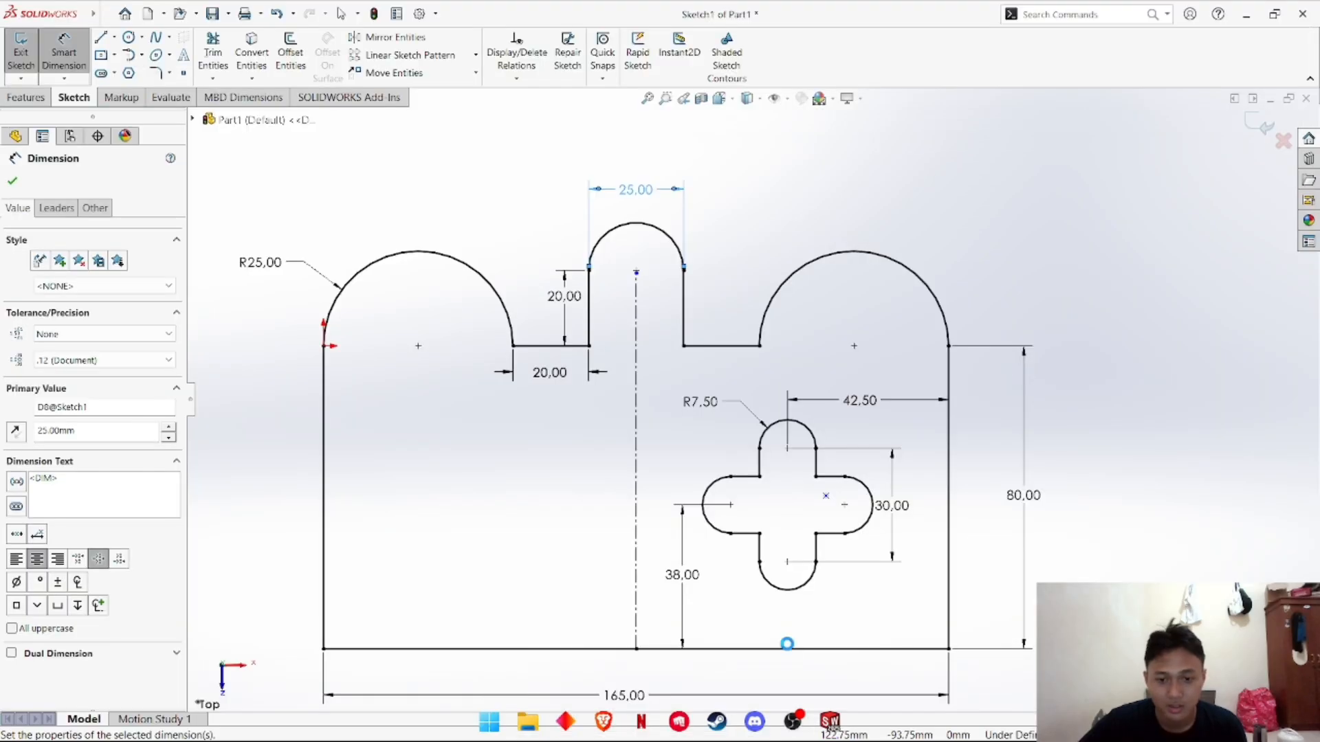
key("ctrl+Tab")
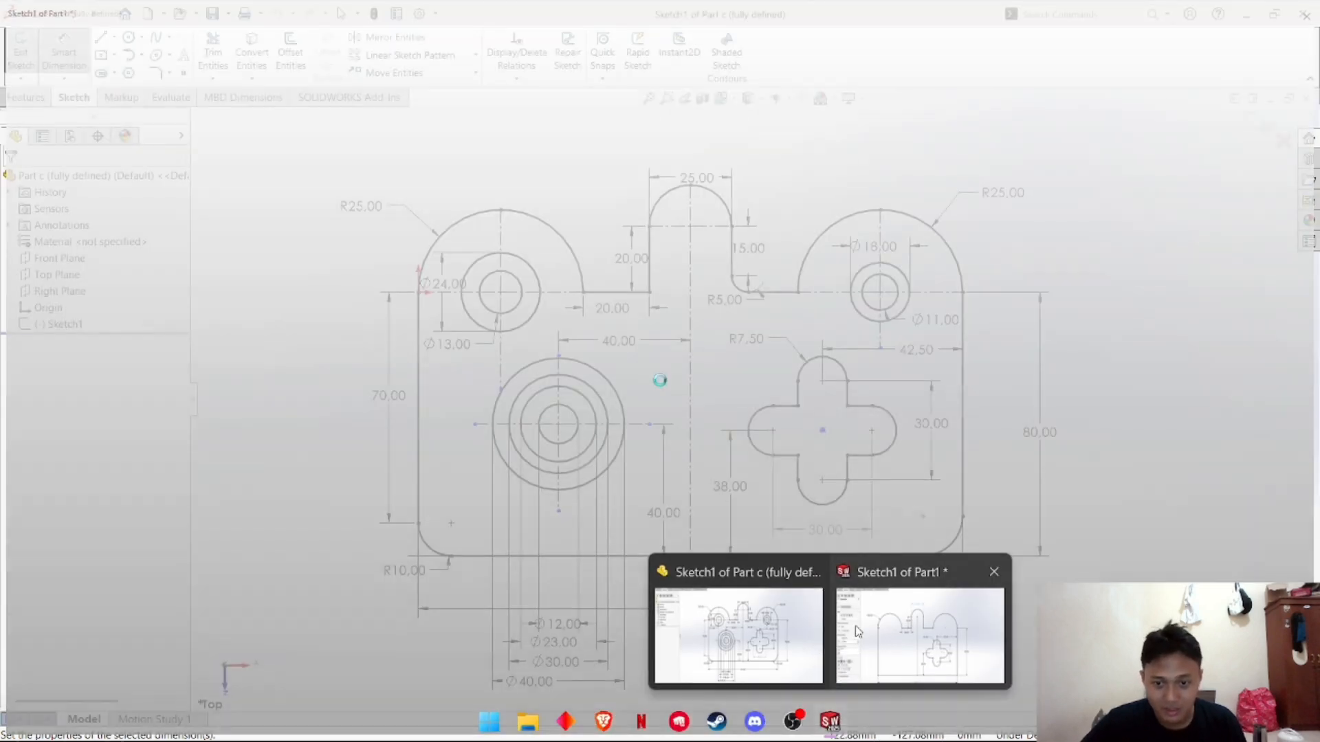
In Part1, fillet the corner between the central tab's right side and the top edge at 5 mm, and reposition its radius dimension
key("ctrl+Tab")
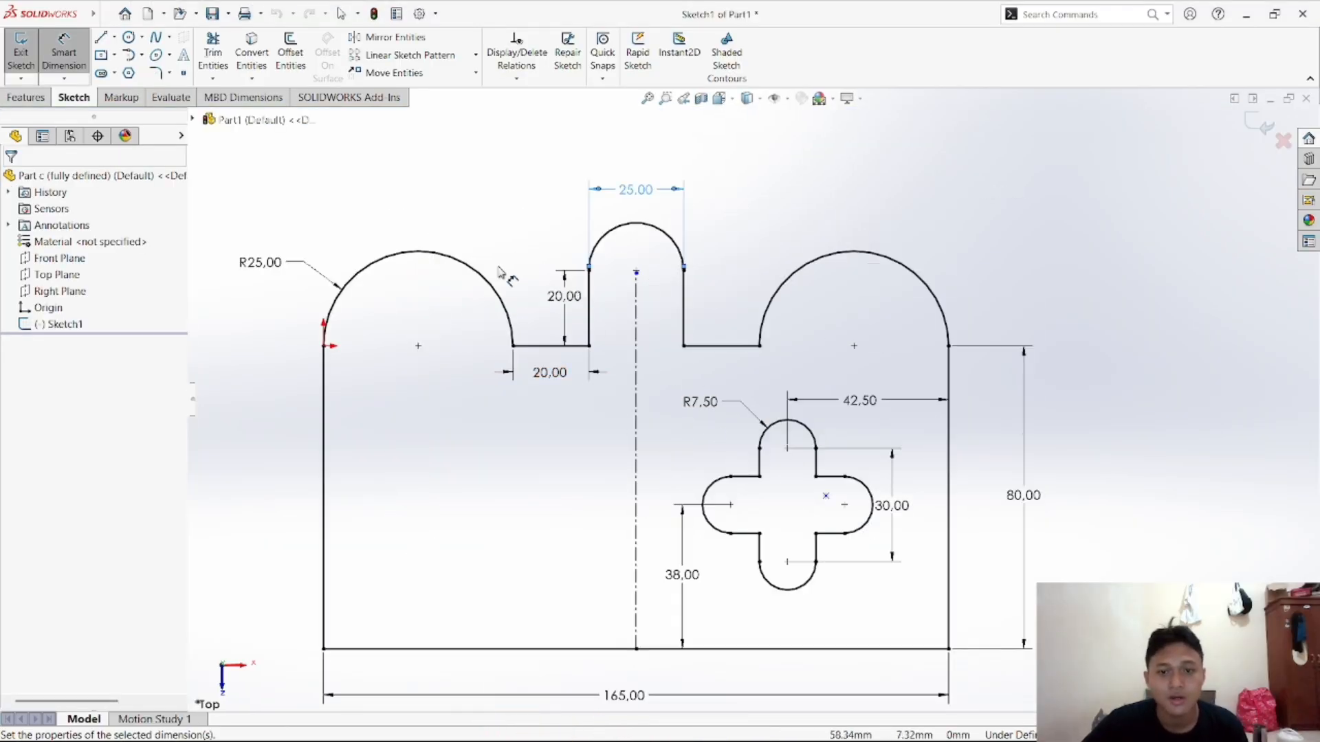
left_click(160, 75)
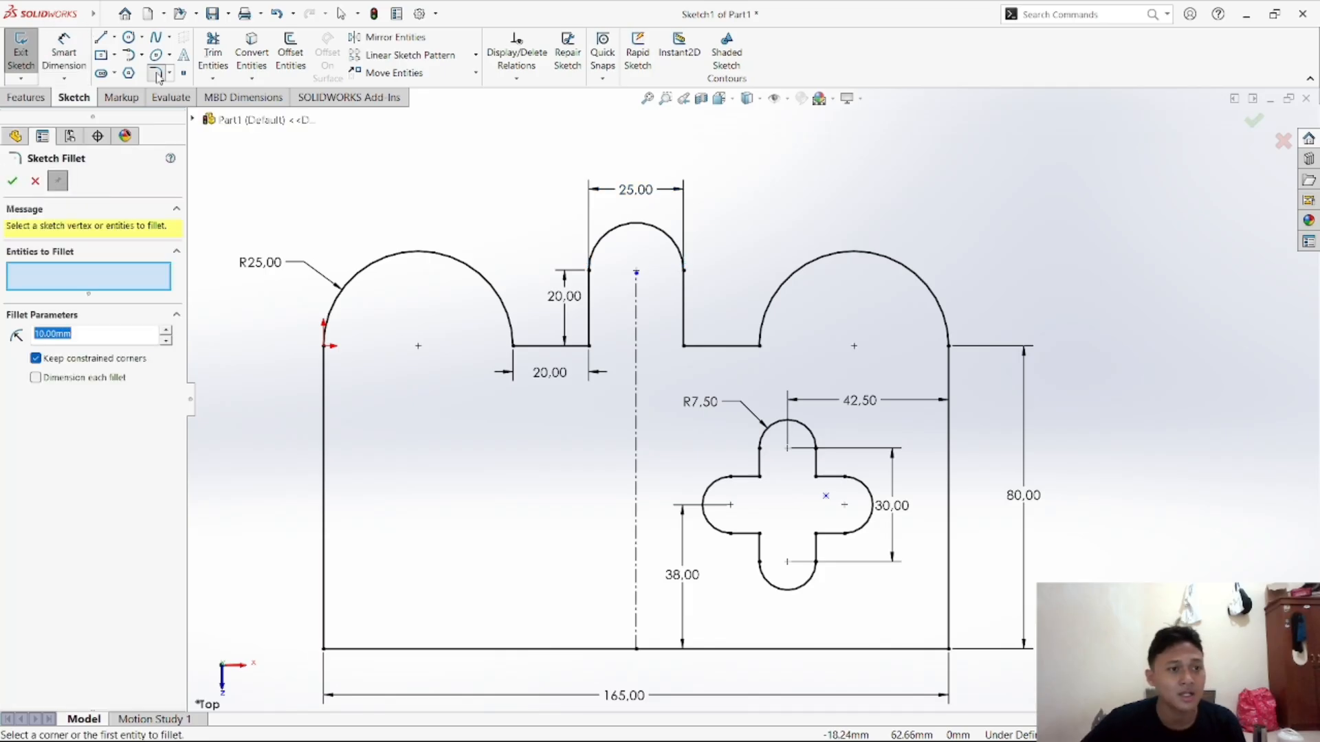
left_click(685, 320)
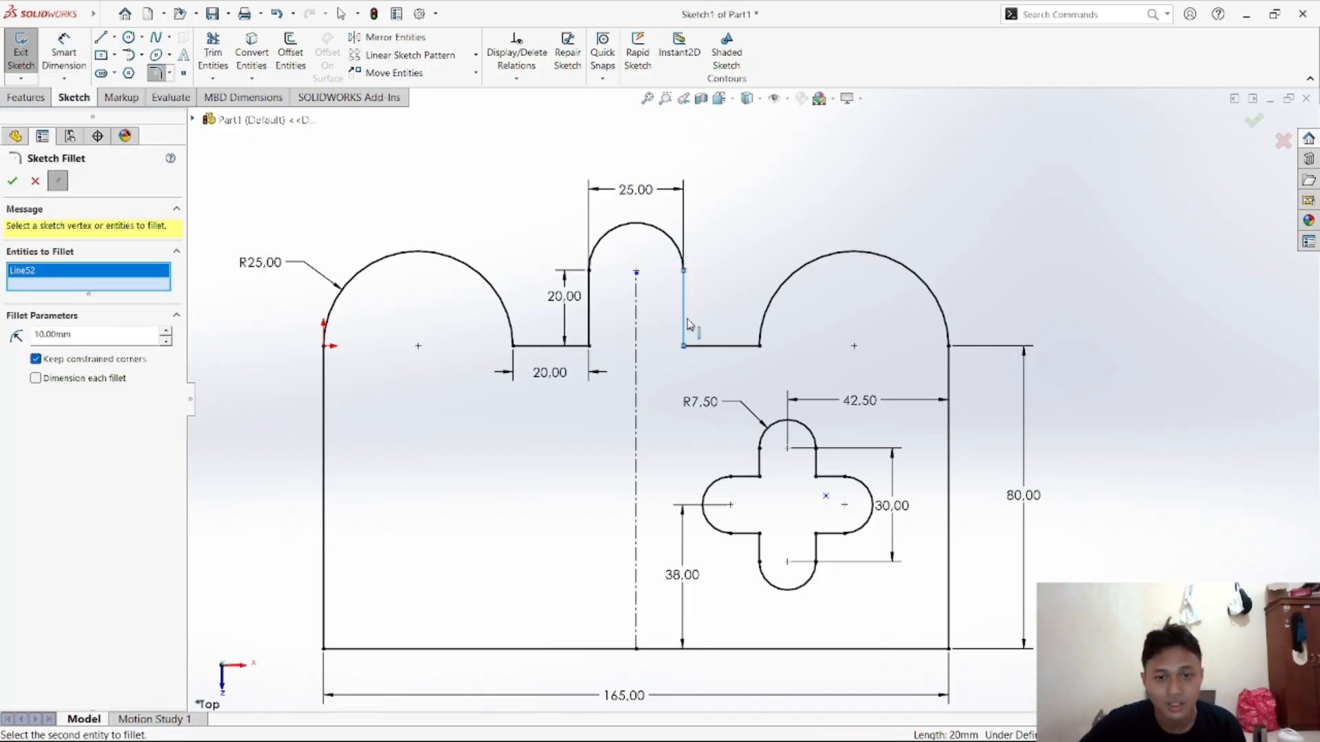
left_click(709, 349)
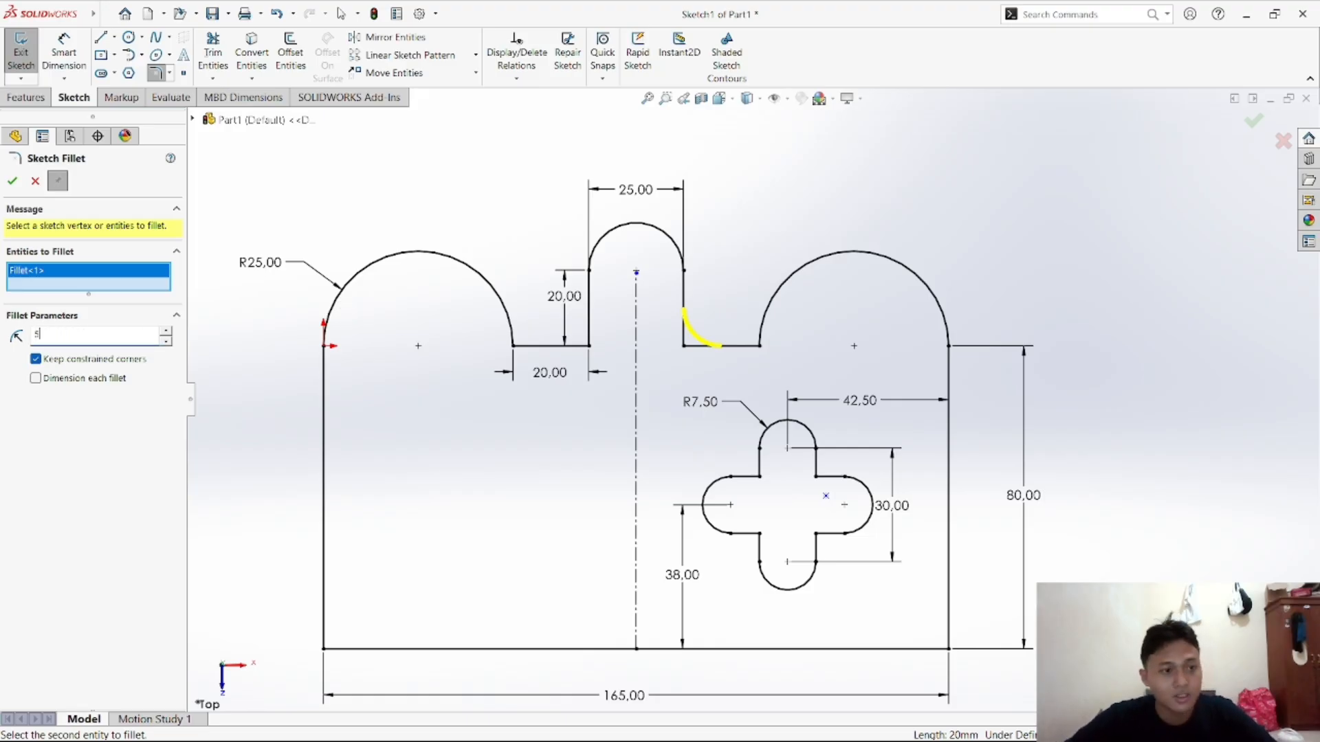
left_click(12, 183)
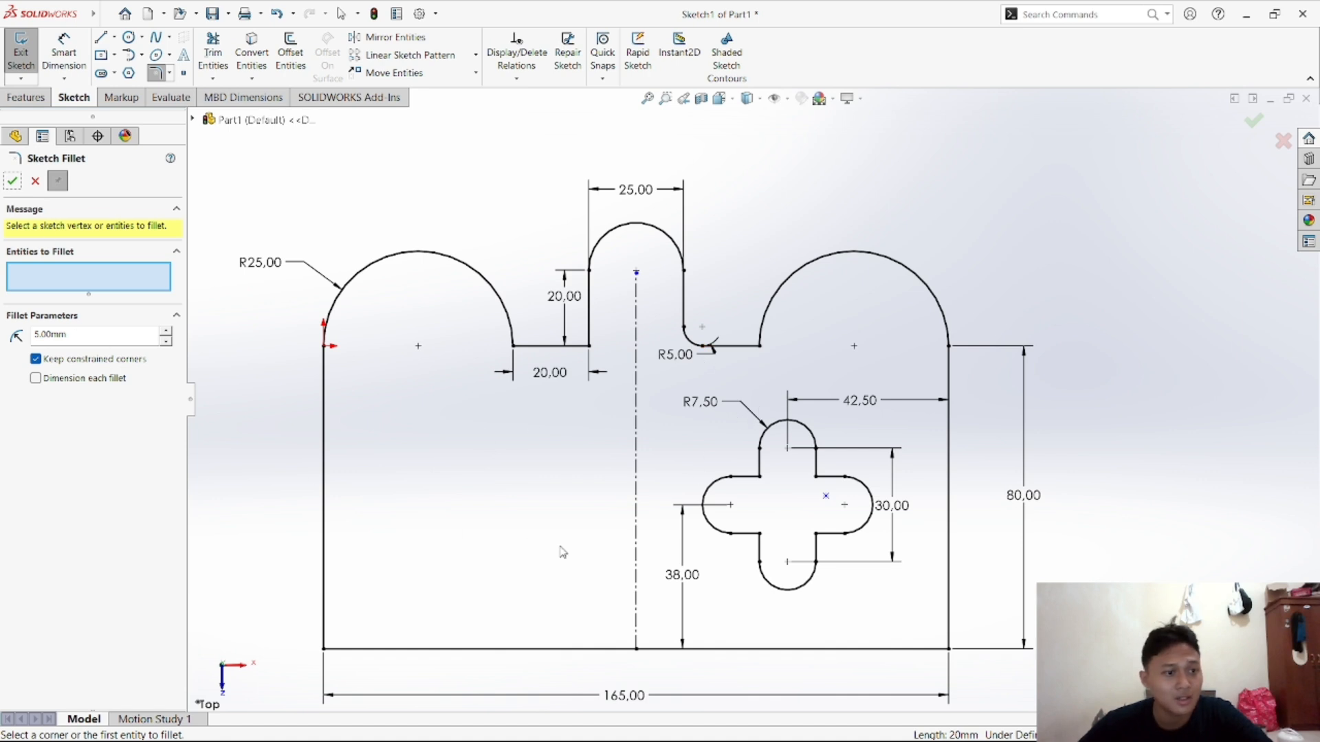
left_click(13, 183)
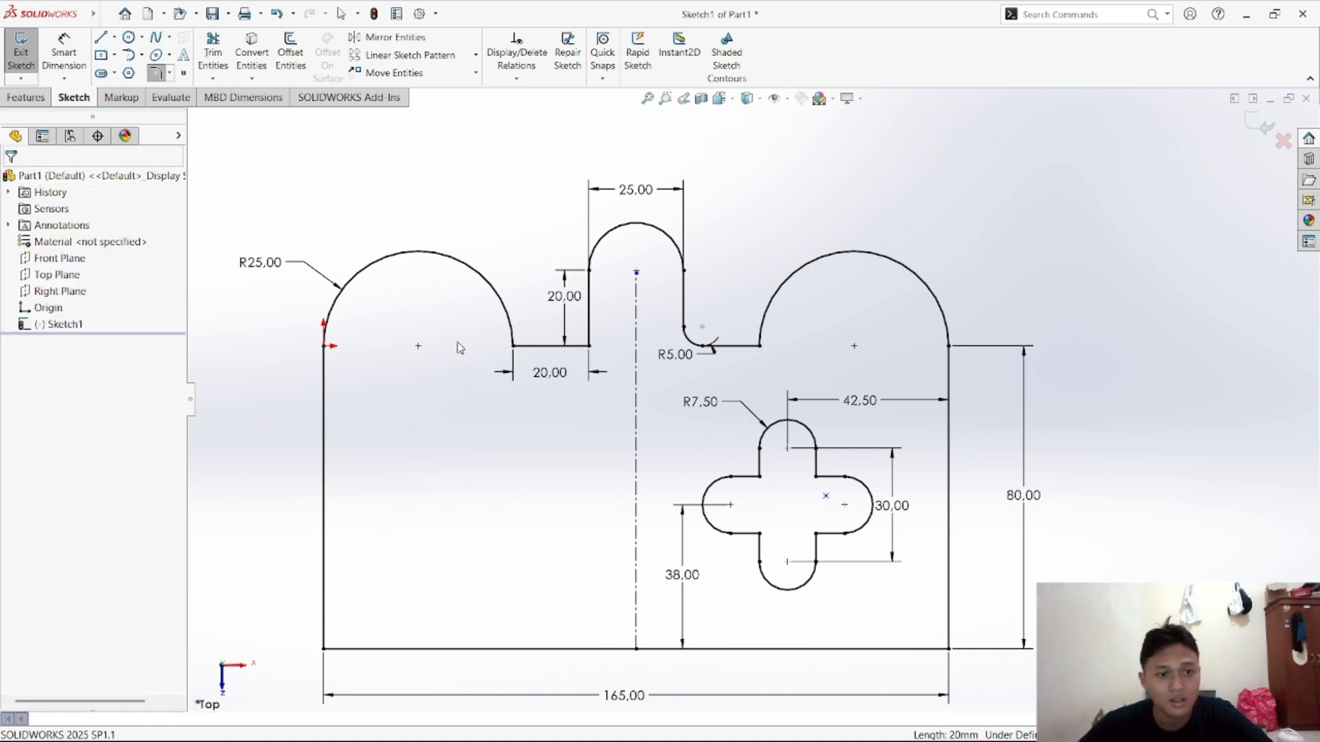
mouse_move(686, 361)
left_mouse_down()
mouse_move(649, 368)
mouse_move(681, 375)
left_mouse_up()
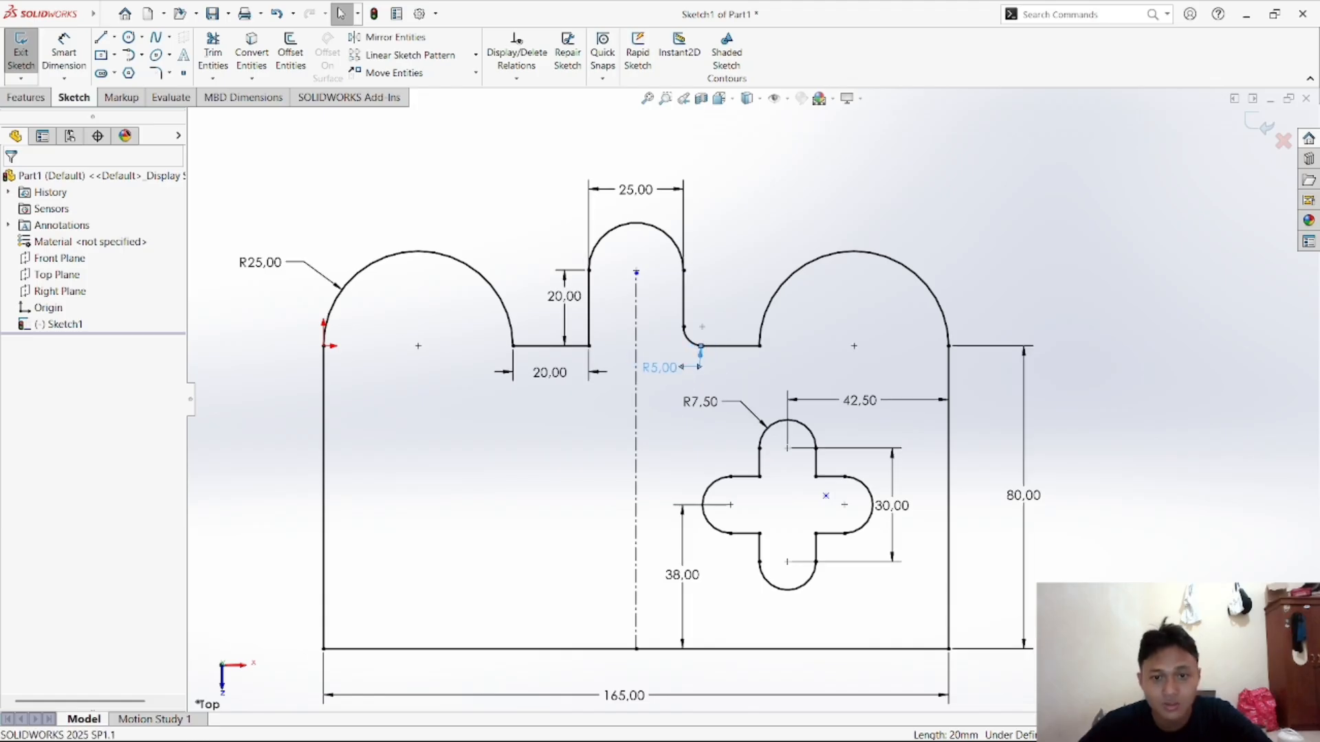
left_click(732, 215)
Try to round the plate's lower-left corner with a 10 mm sketch fillet, accepting removal of the midpoint relation
left_click(170, 75)
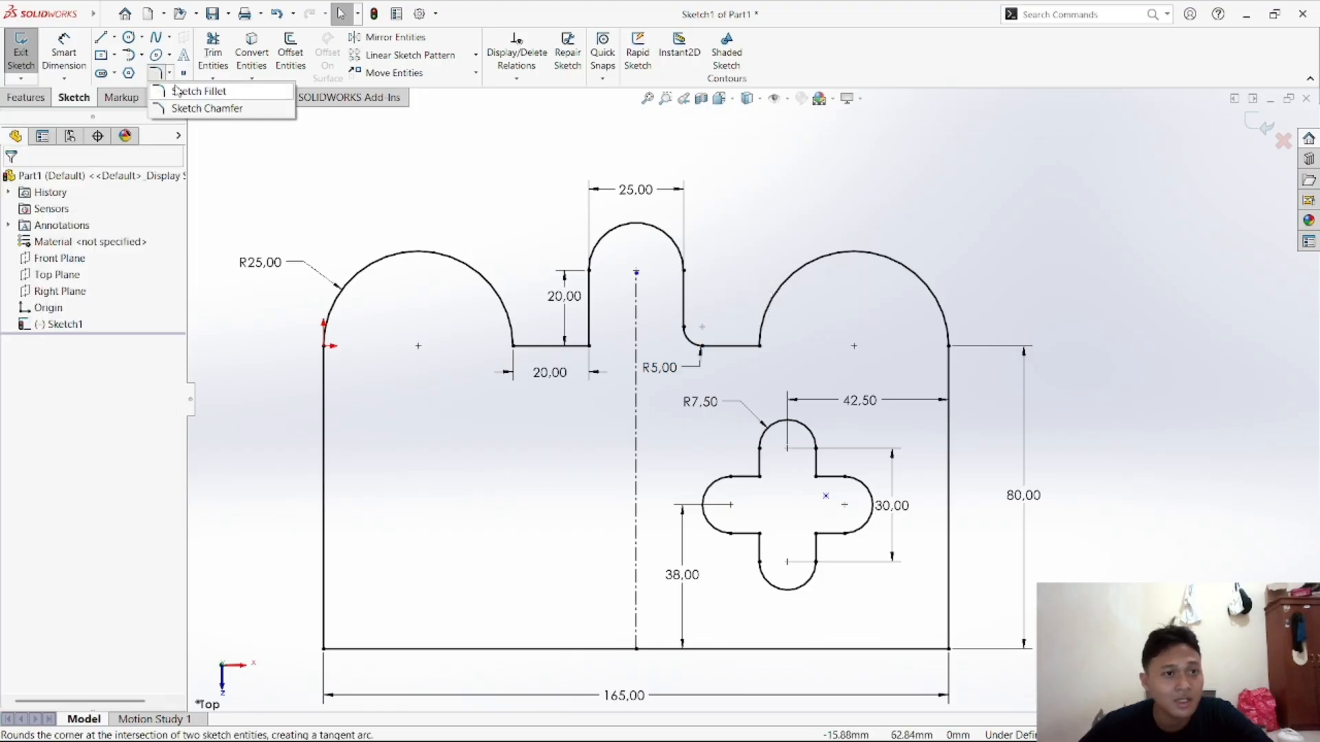
left_click(187, 88)
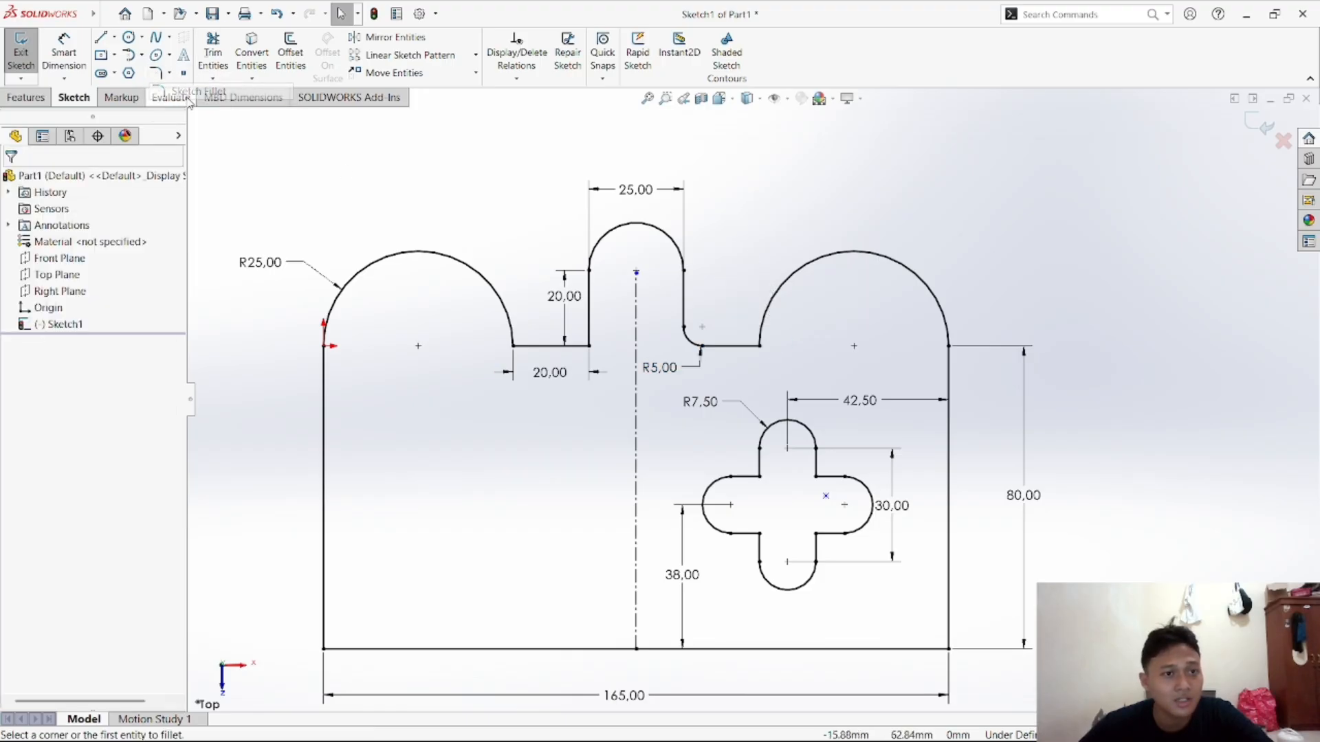
left_click(321, 588)
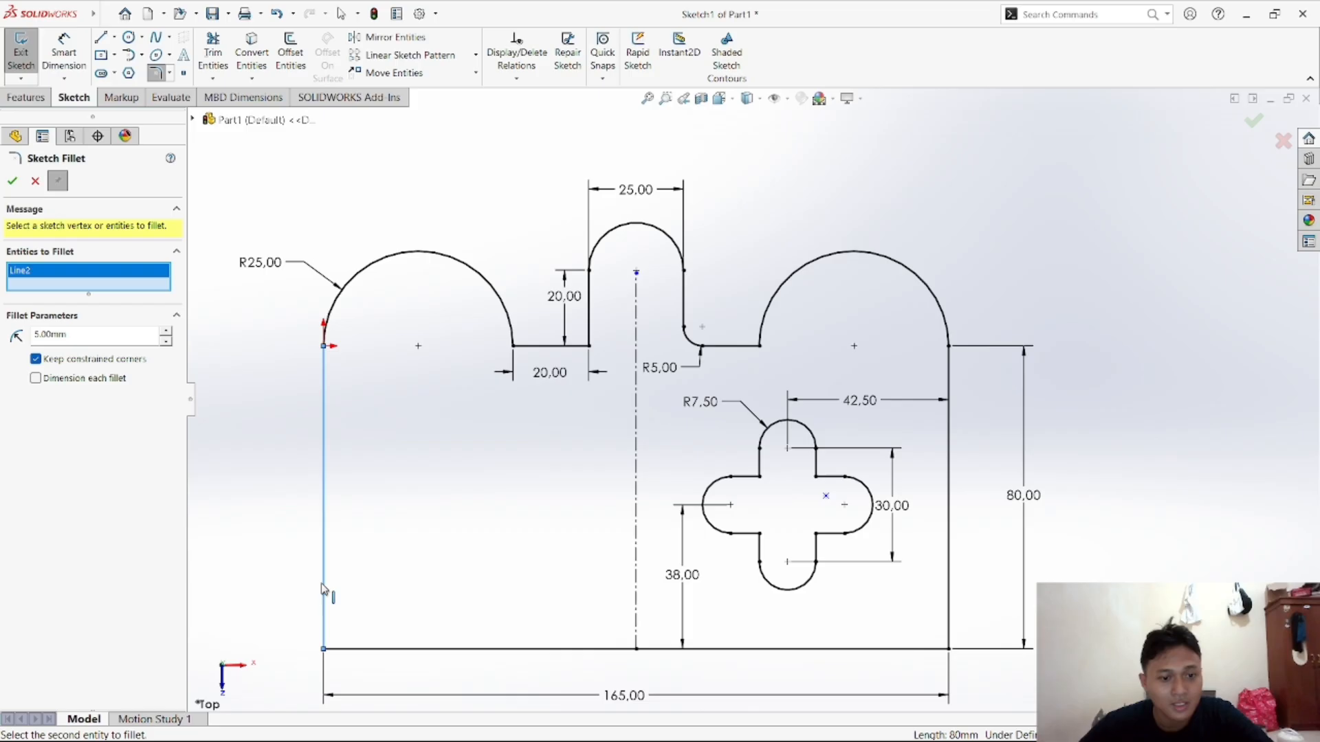
left_click(365, 652)
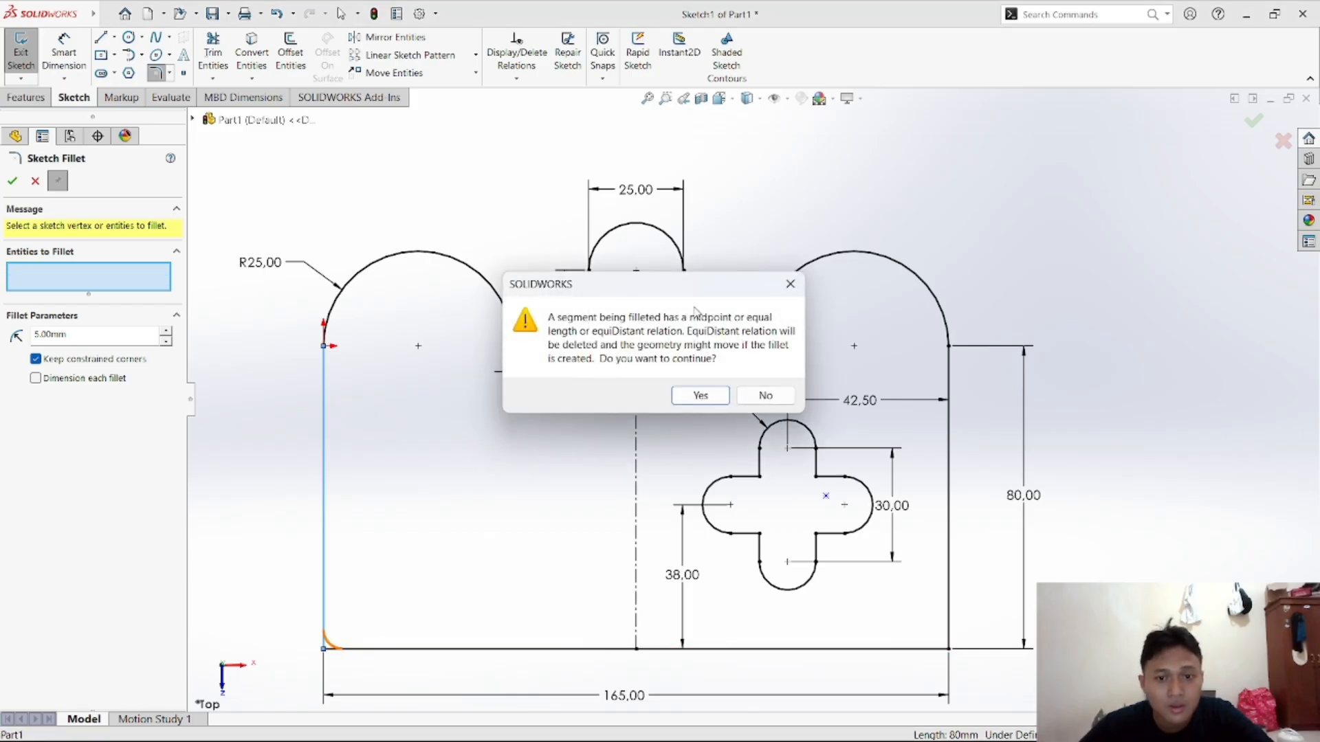
left_click(701, 397)
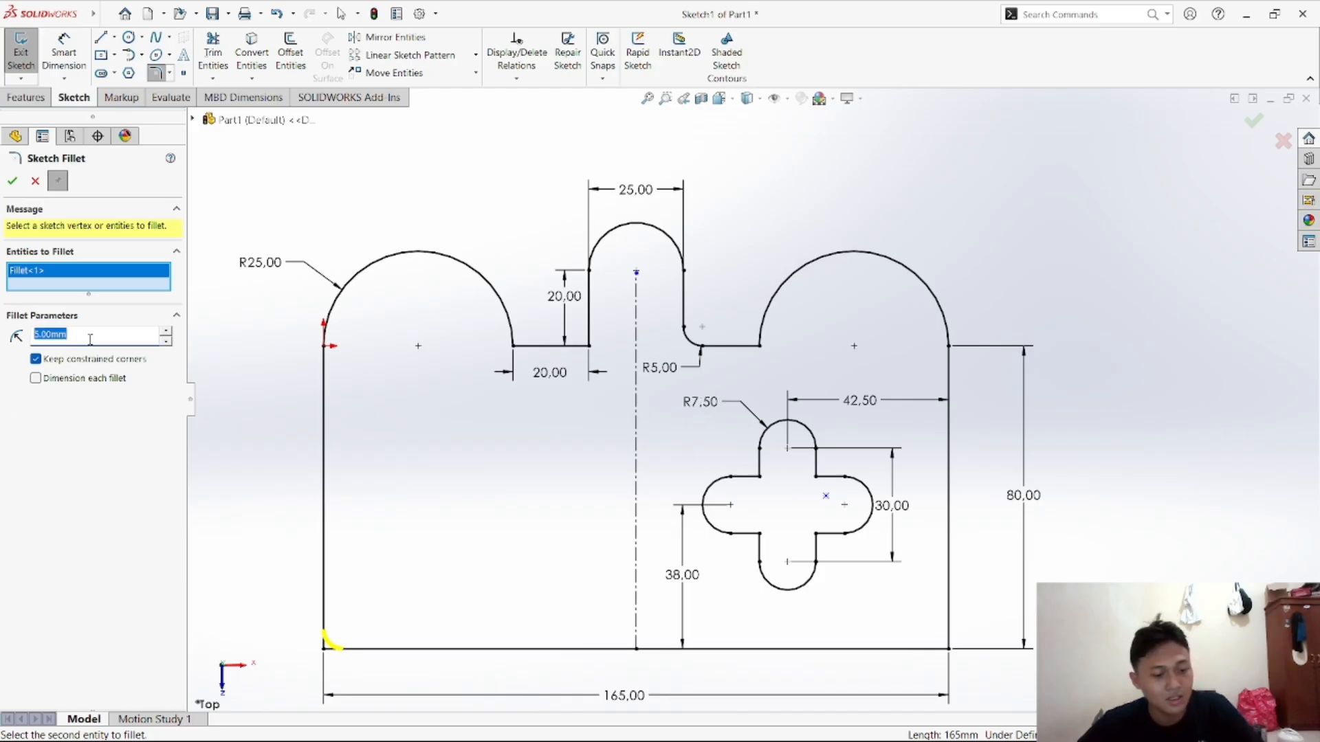
type("10")
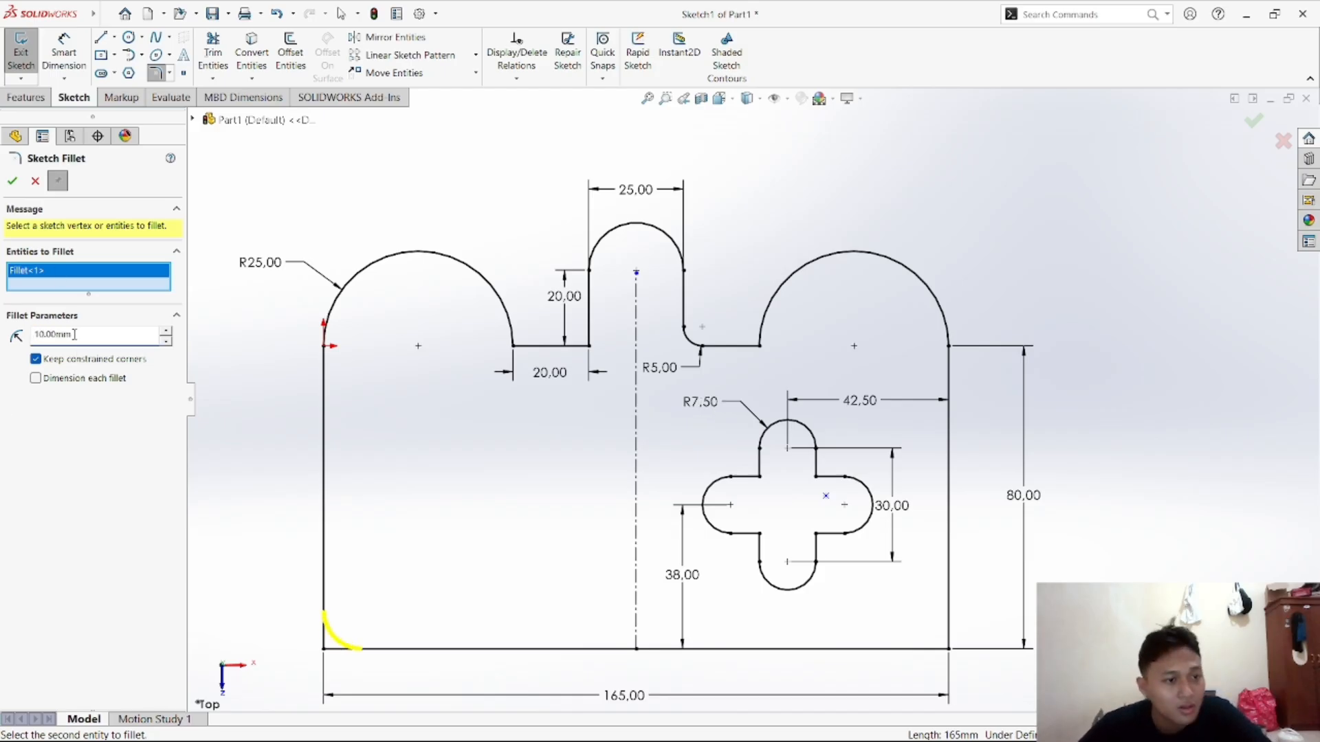
left_click(14, 183)
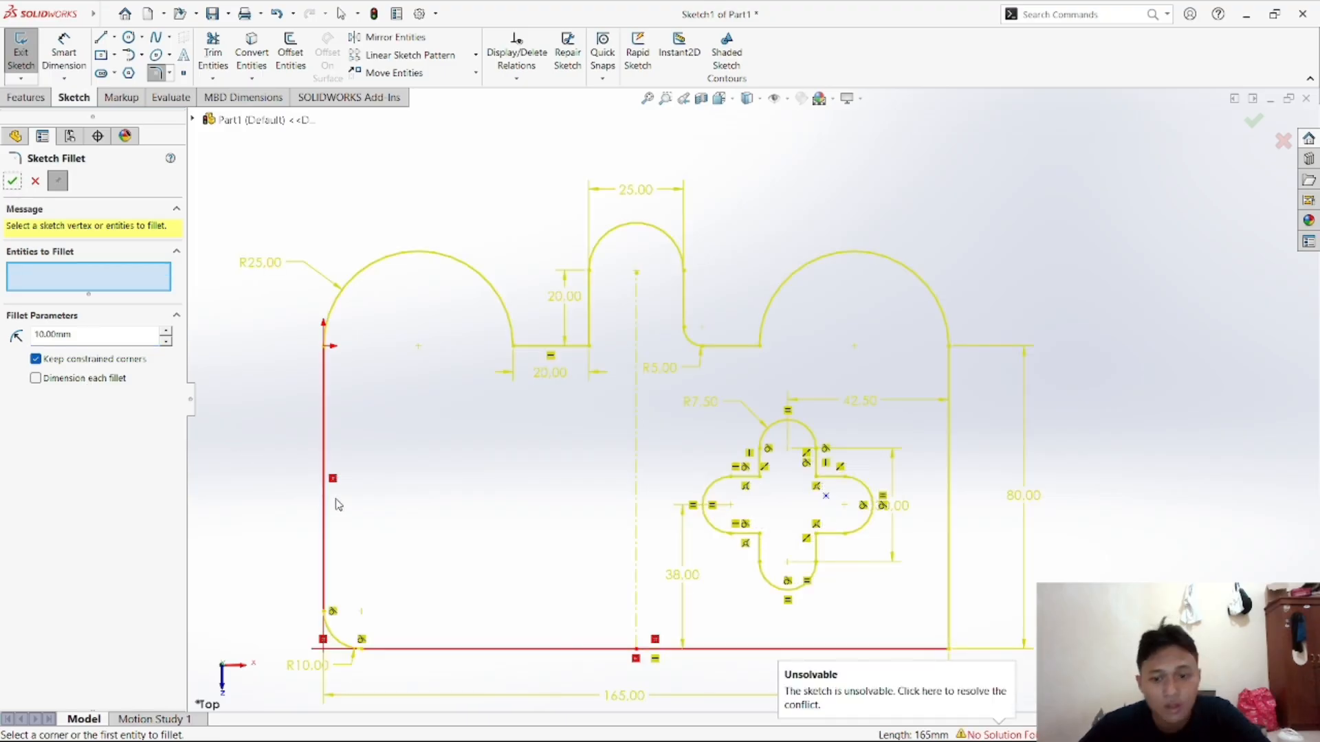
key("ctrl+z")
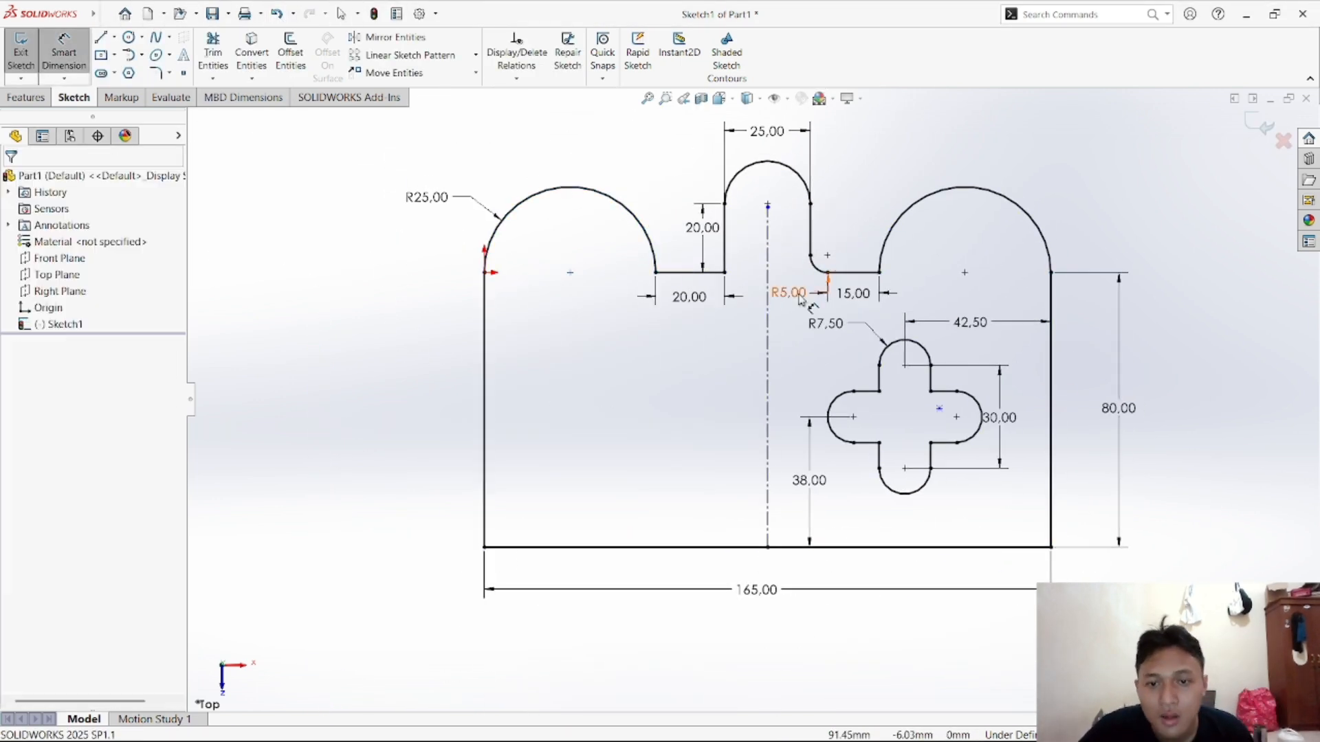
Examine the circle sizes and positions in the Part c (fully defined) reference sketch, and return to Part1
mouse_move(832, 726)
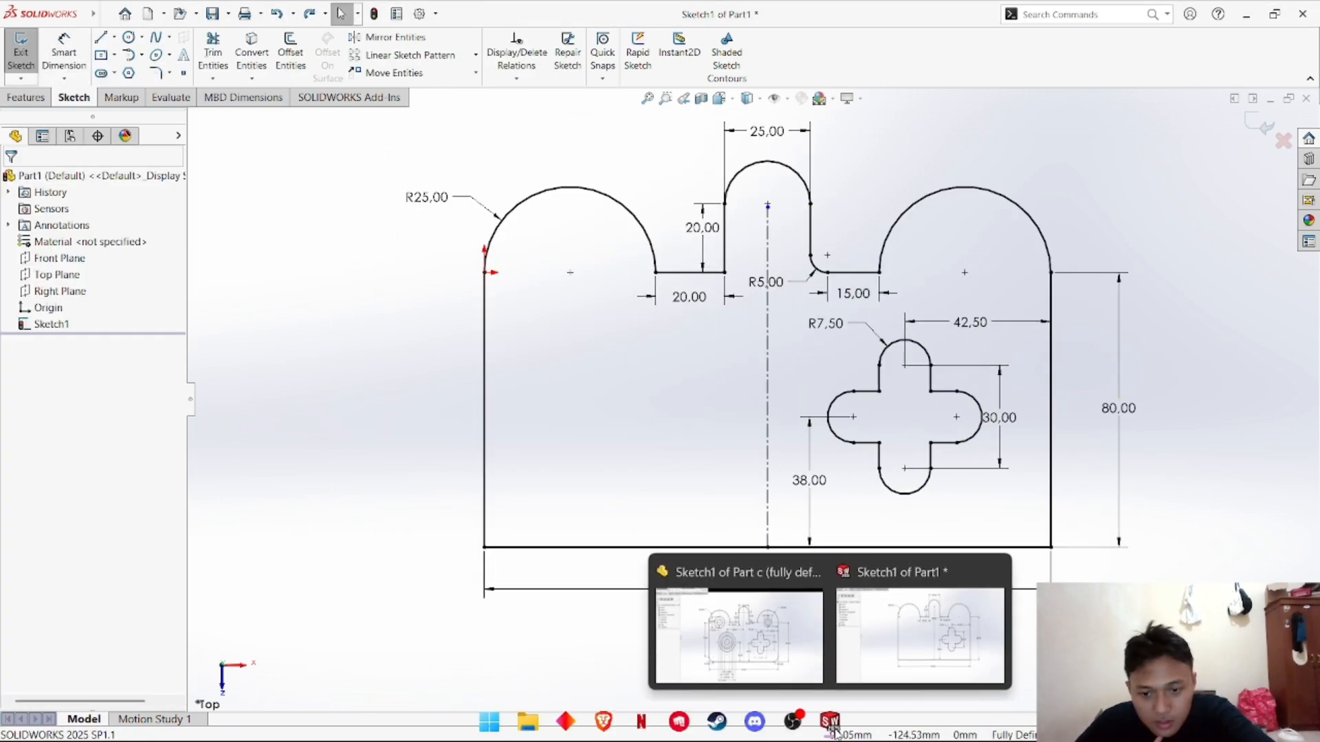
mouse_move(790, 660)
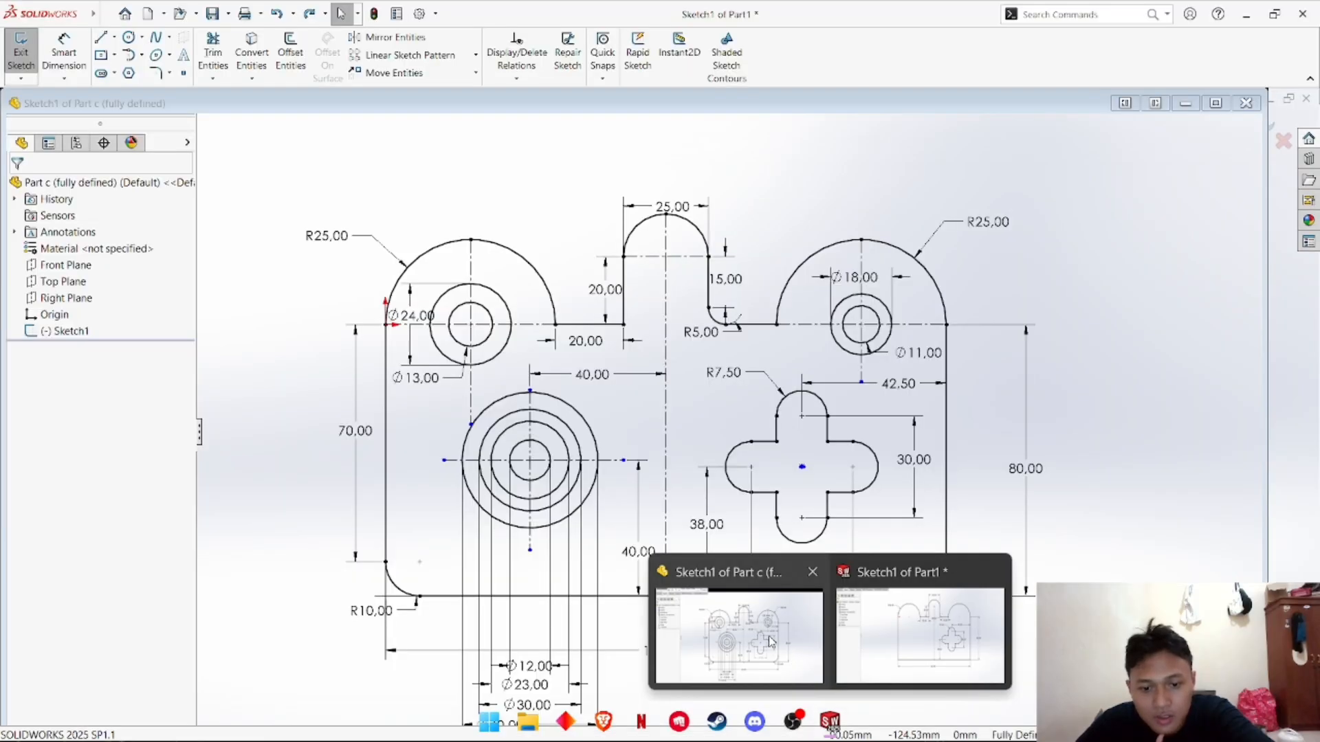
left_click(770, 641)
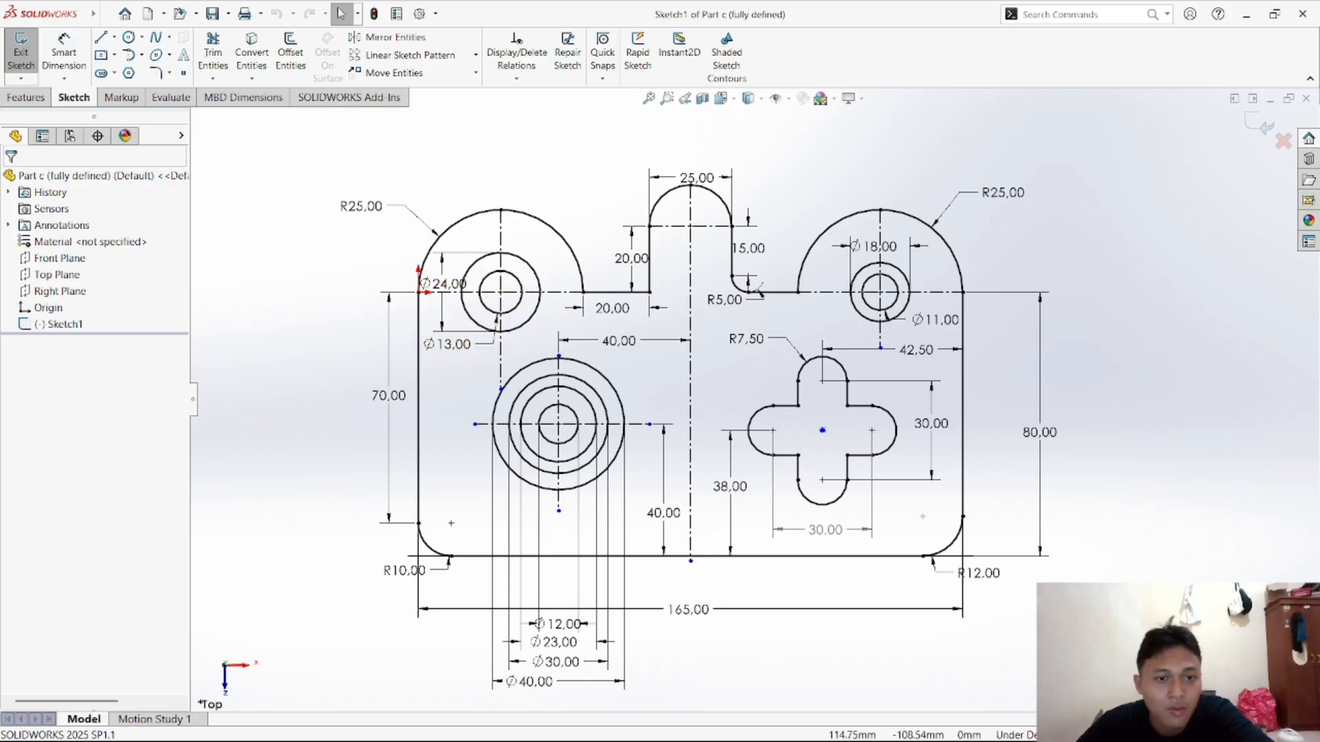
mouse_move(1000, 708)
mouse_move(832, 721)
left_click(893, 629)
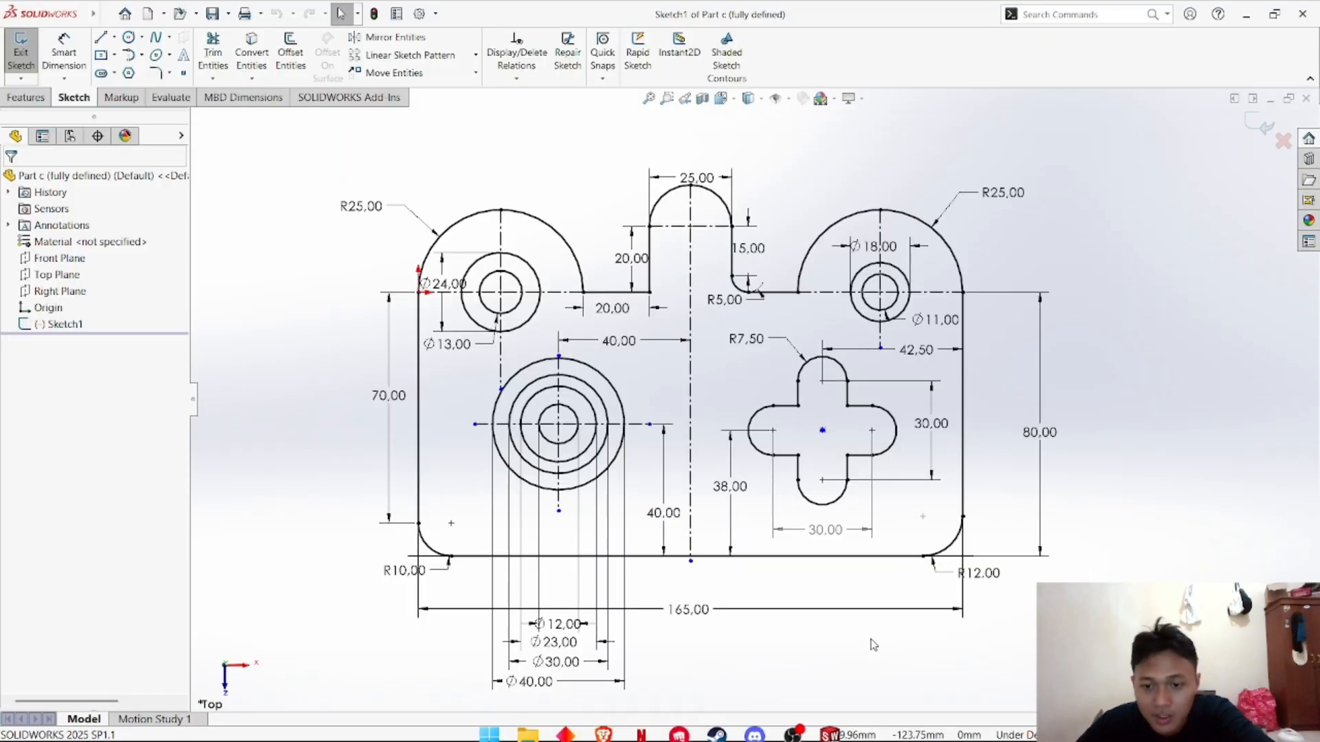
Draw a circle with a 6.5 mm radius centred on the left lobe's arc centre
left_click(141, 37)
left_click(148, 57)
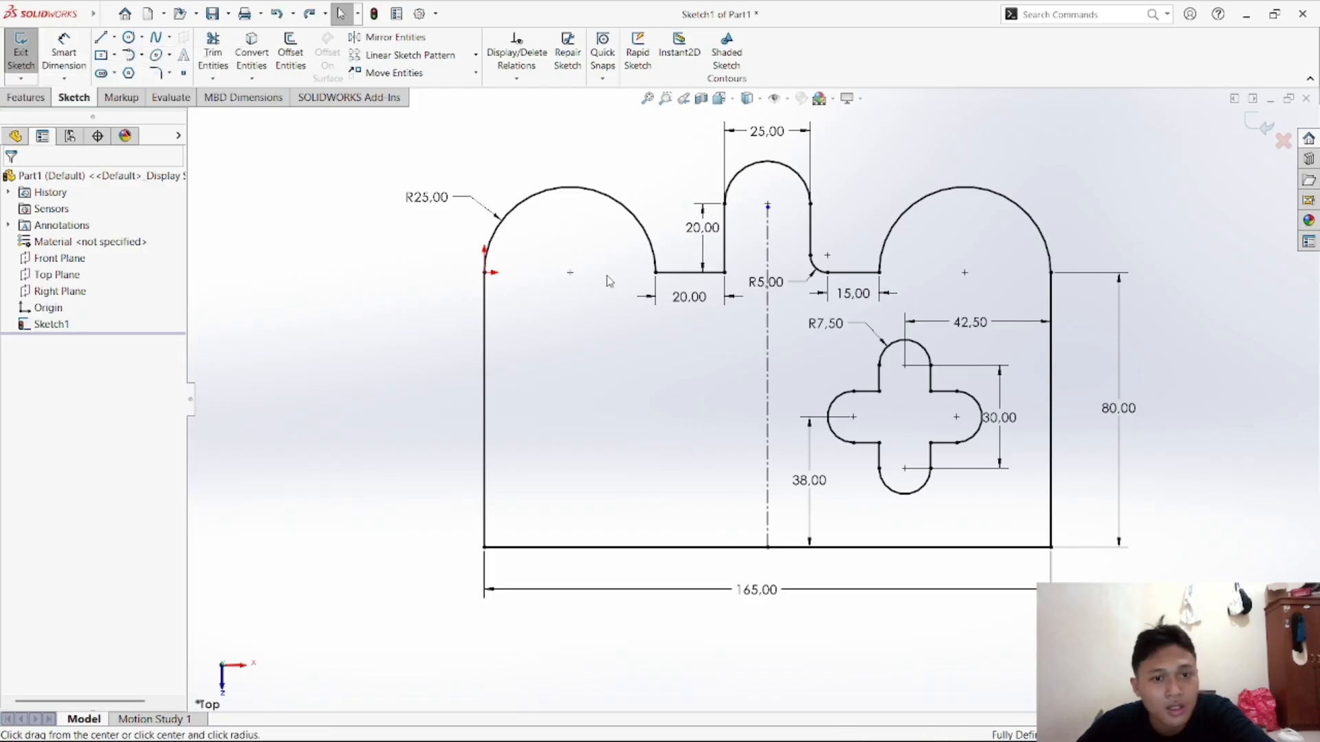
left_click(570, 272)
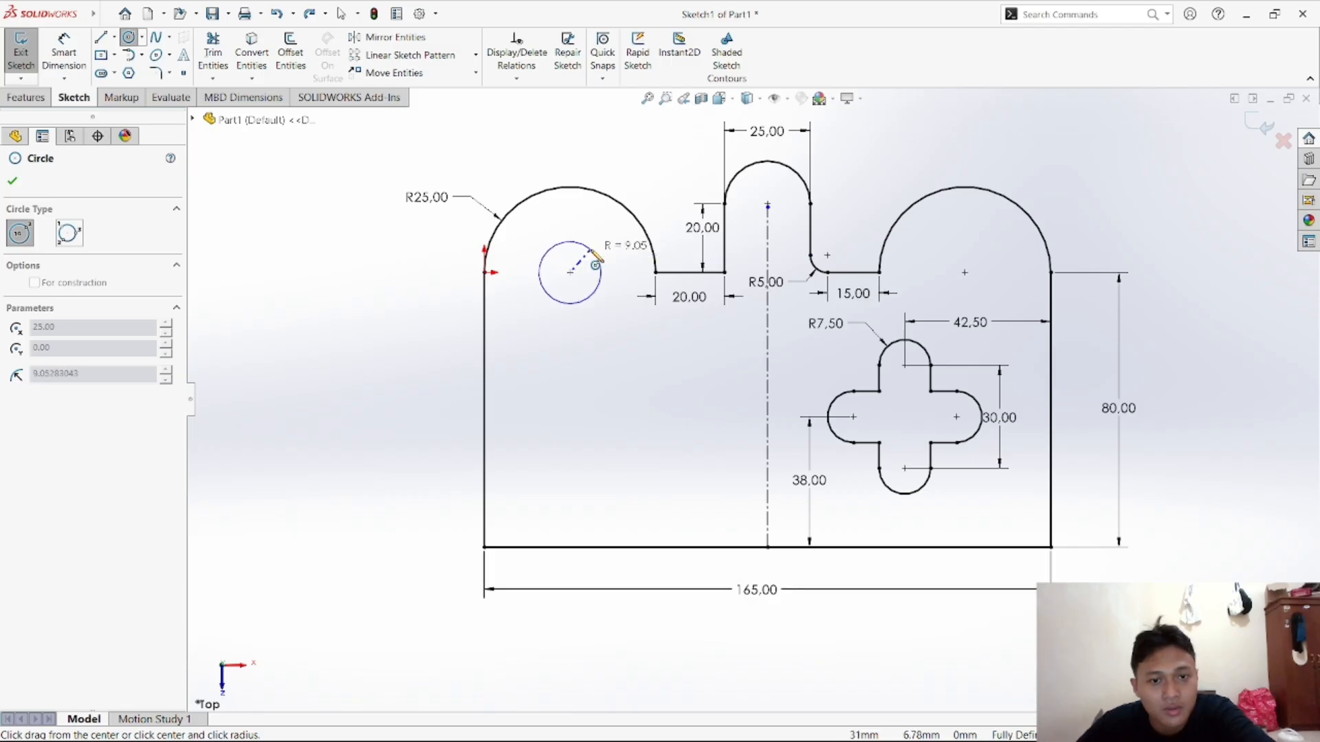
left_click(593, 255)
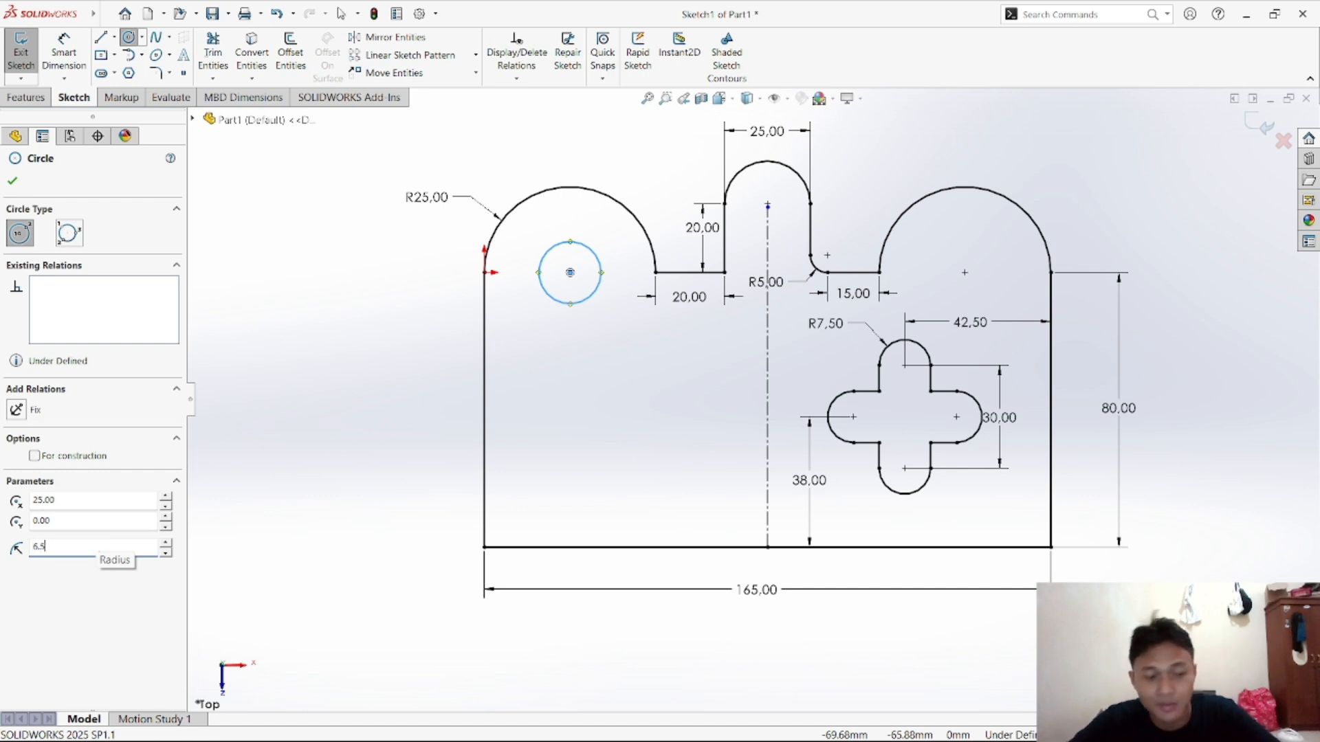
type("6.5")
key("Return")
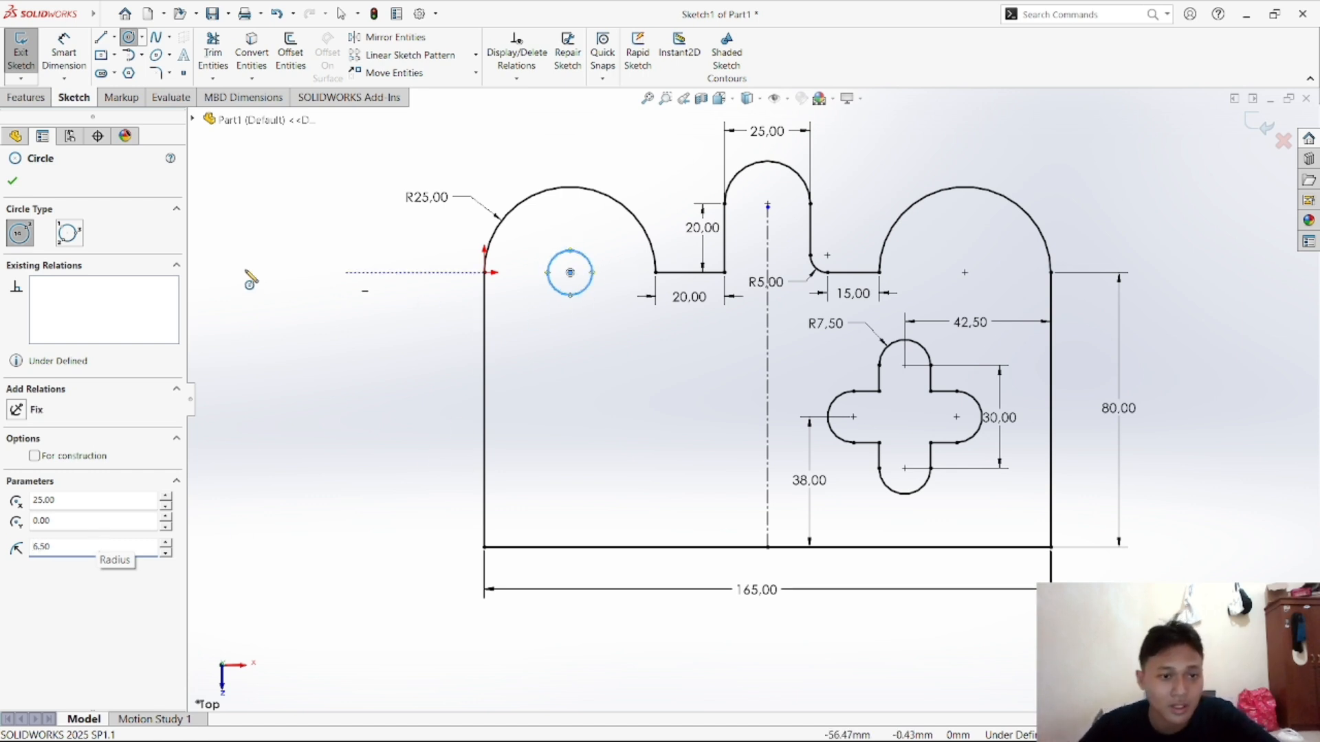
left_click(12, 182)
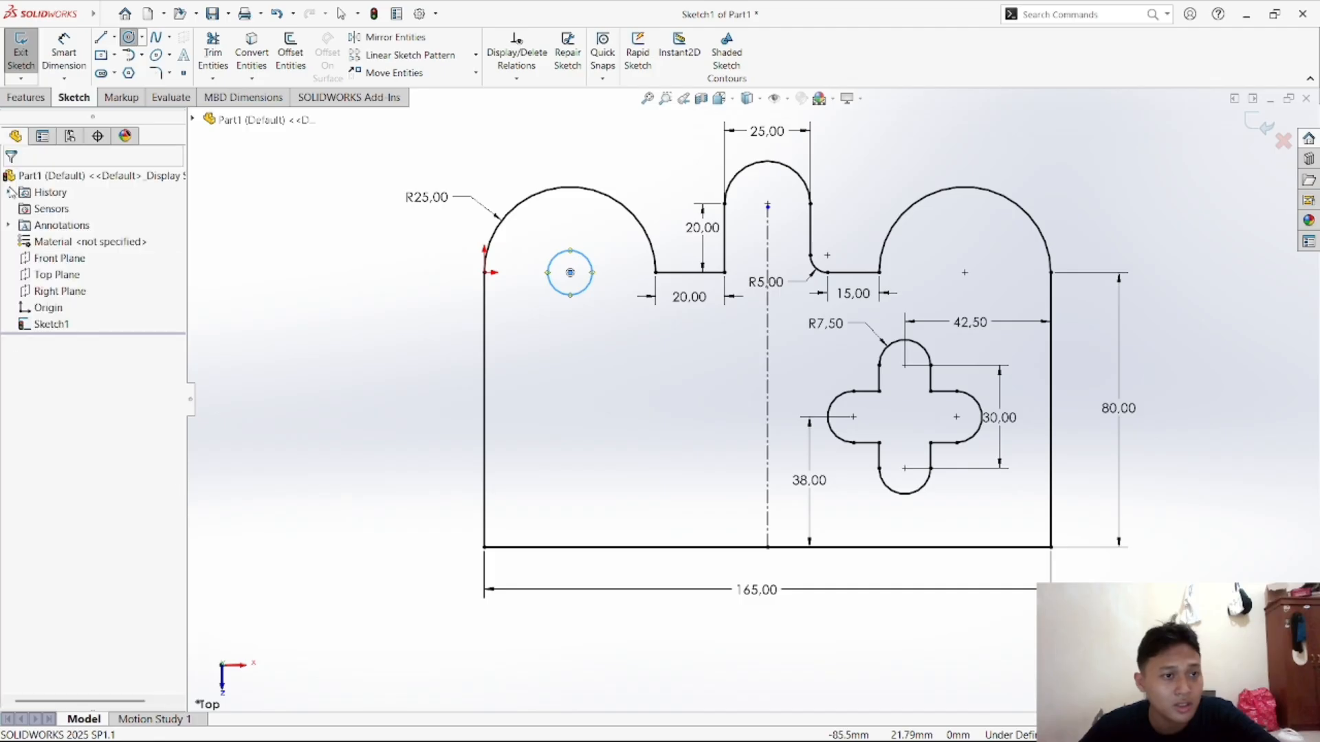
Draw a second concentric circle with a 12 mm radius around the left lobe's small circle
left_click(128, 39)
left_click(570, 272)
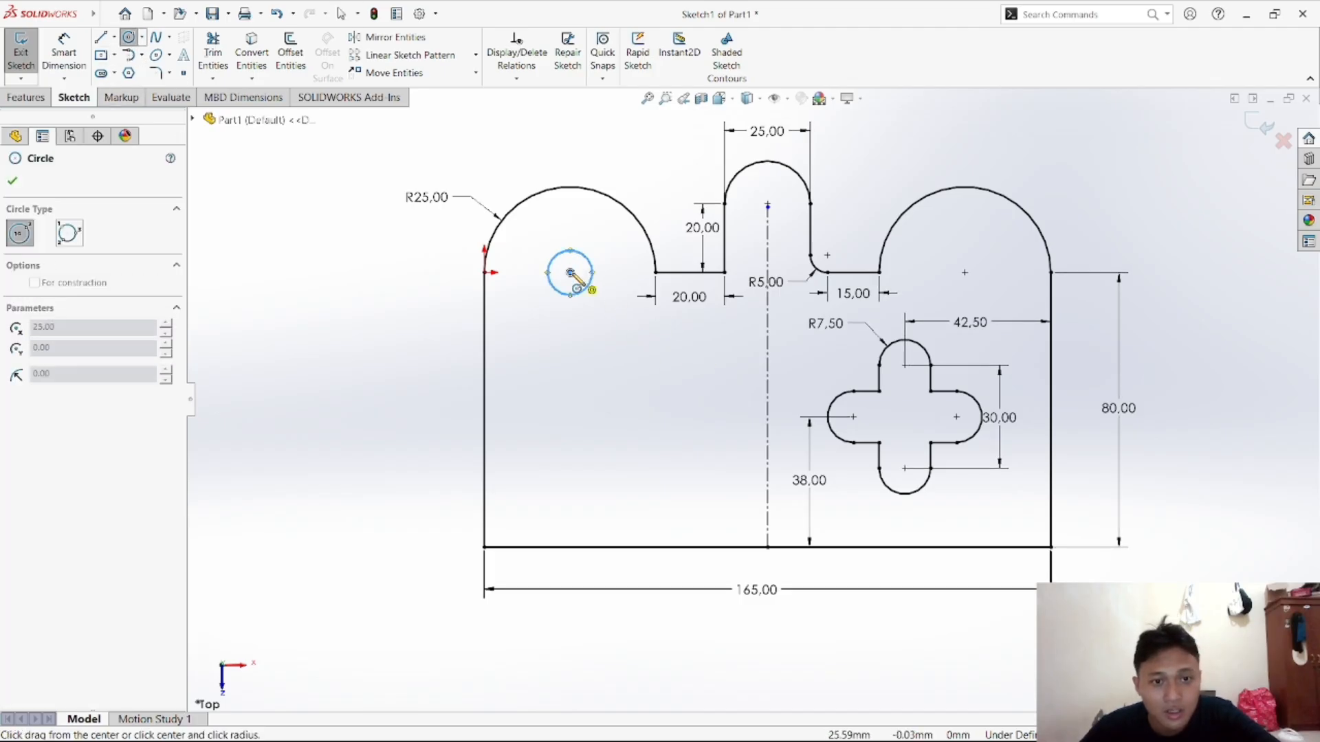
left_click(607, 249)
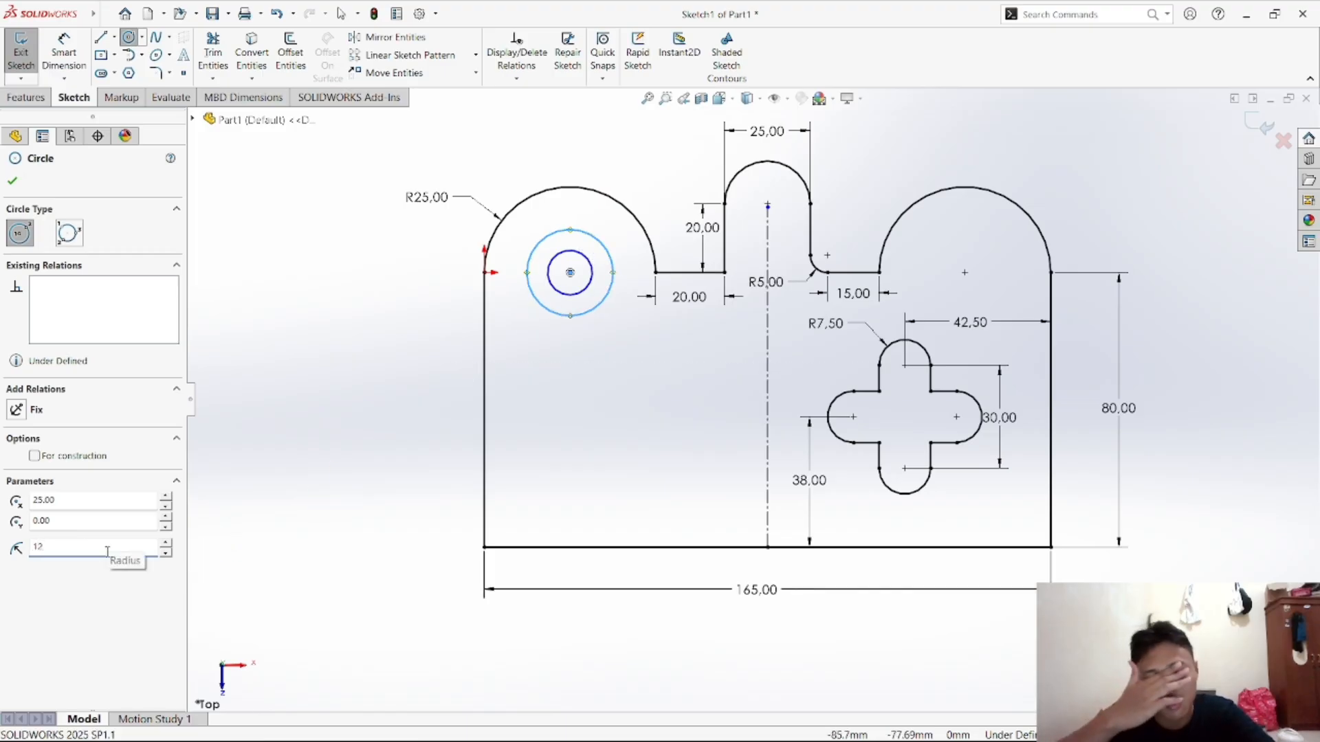
key("Return")
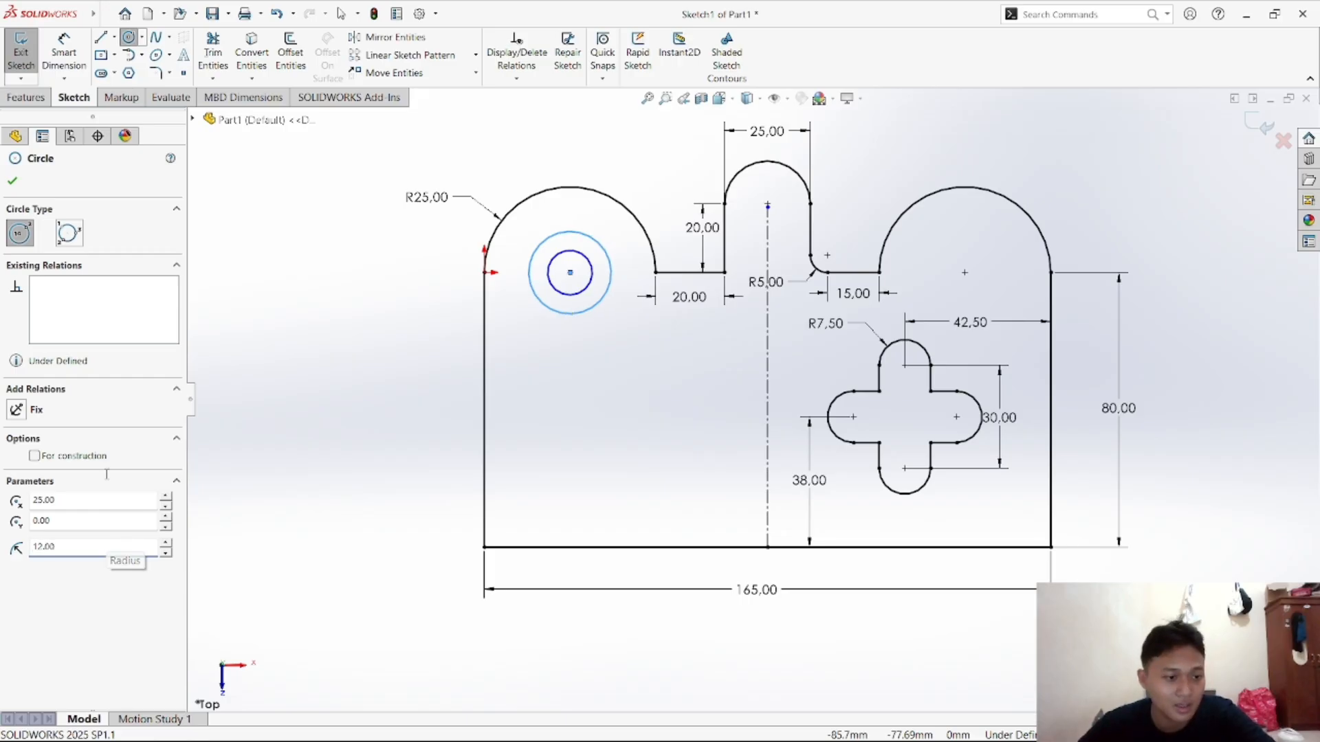
left_click(12, 181)
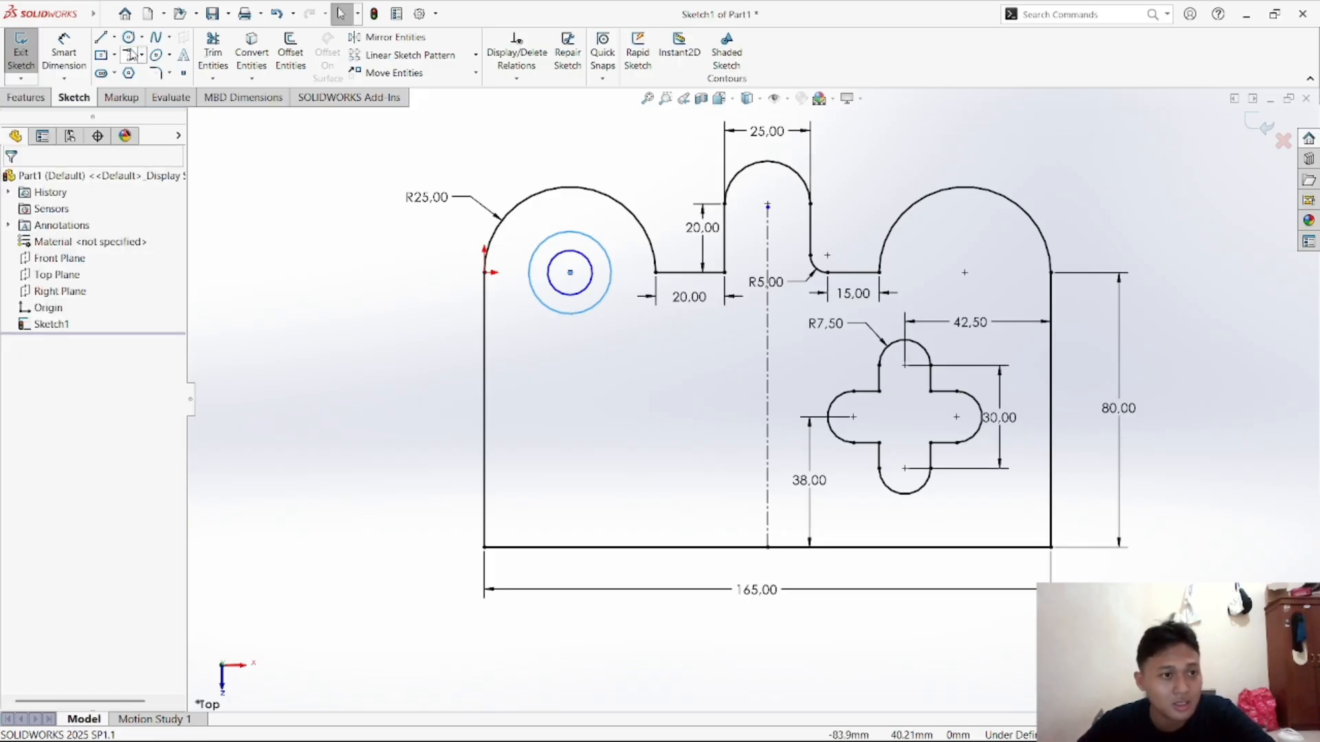
Dimension the left lobe's two concentric circles with diameters of 13 mm for the inner and 24 mm for the outer
left_click(64, 54)
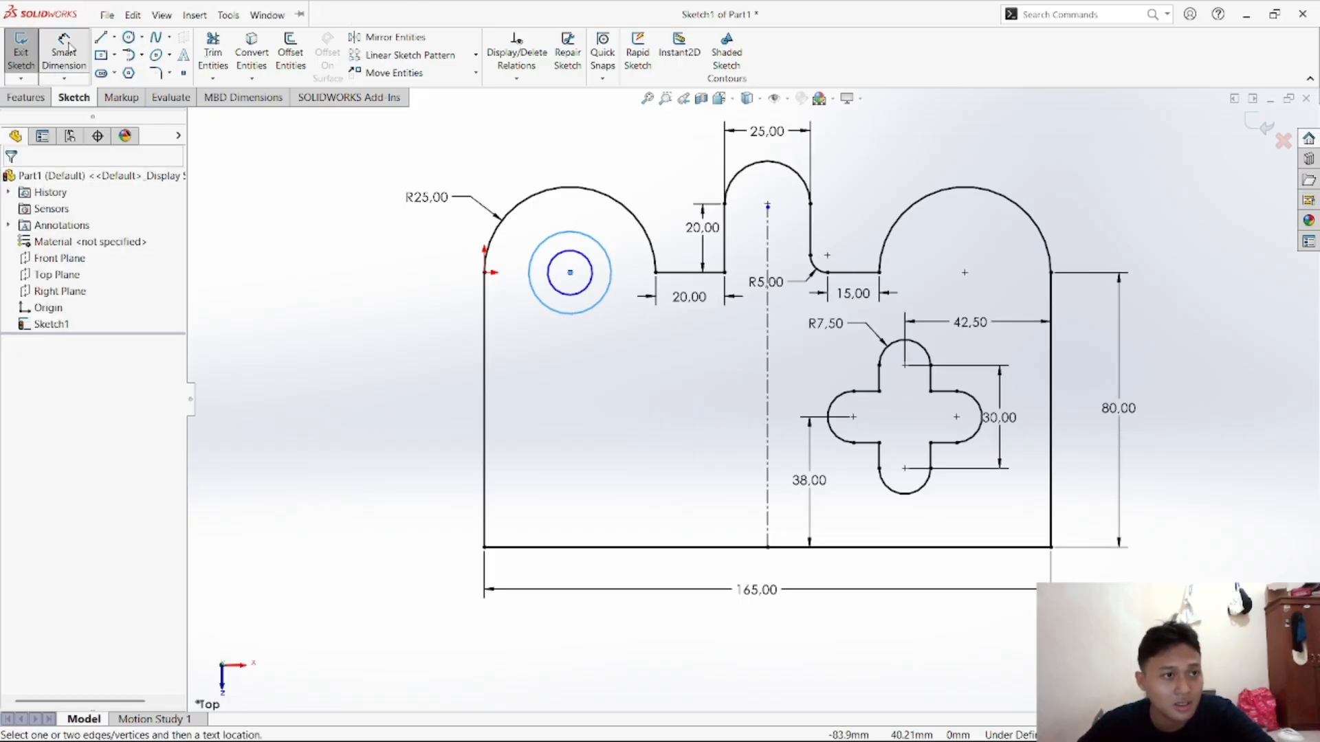
left_click(568, 315)
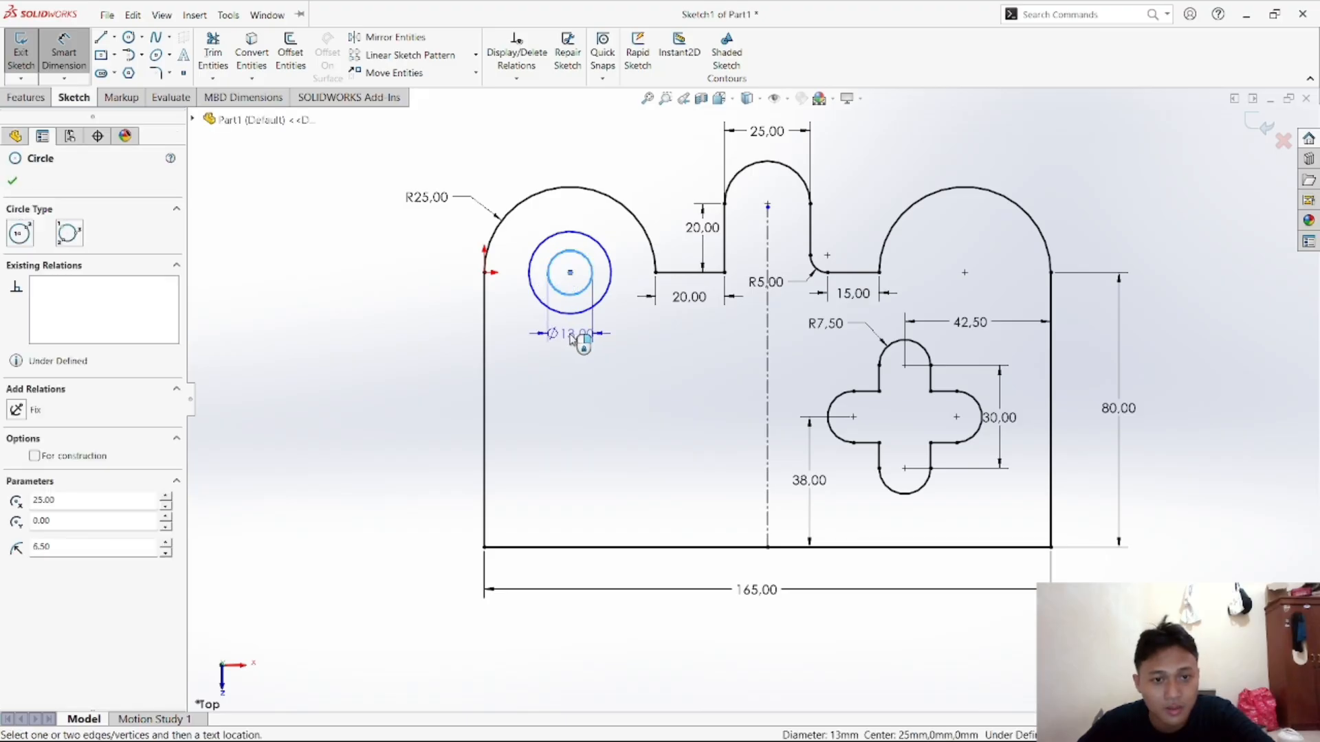
left_click(571, 337)
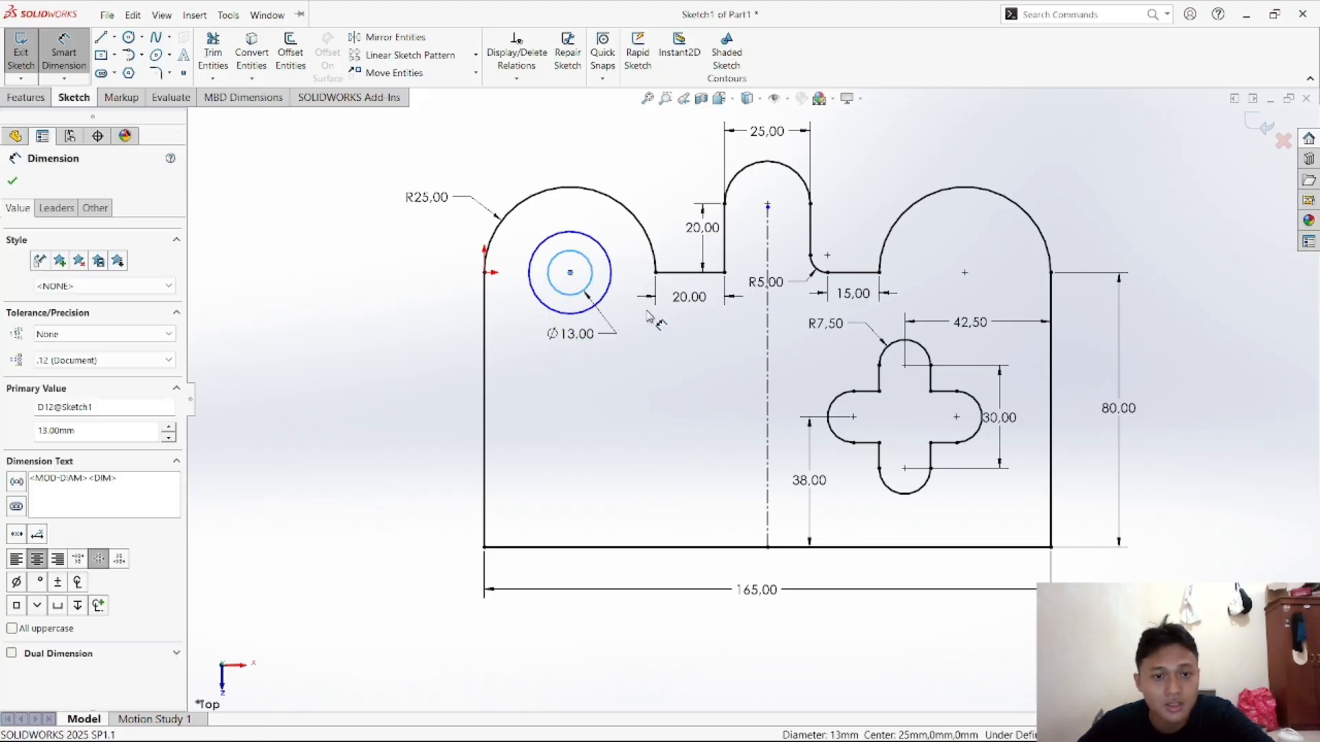
left_click(510, 311)
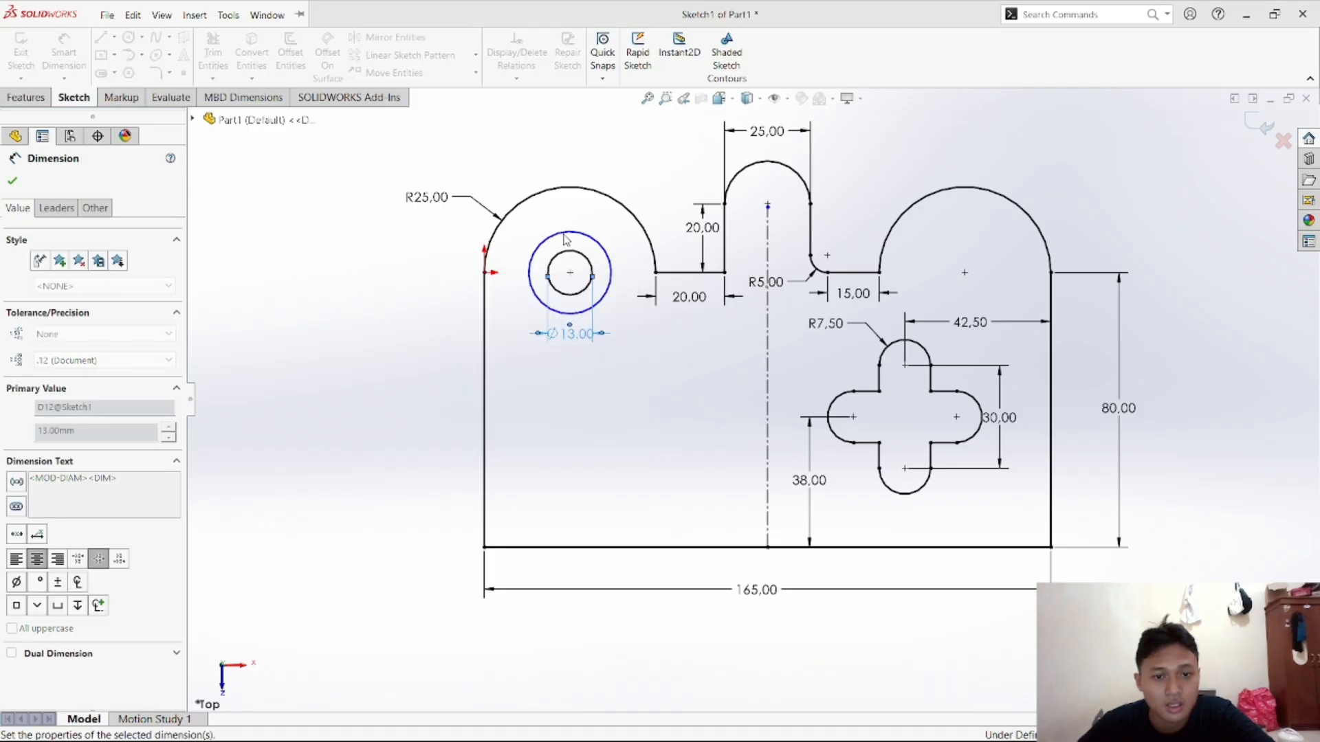
left_click(597, 240)
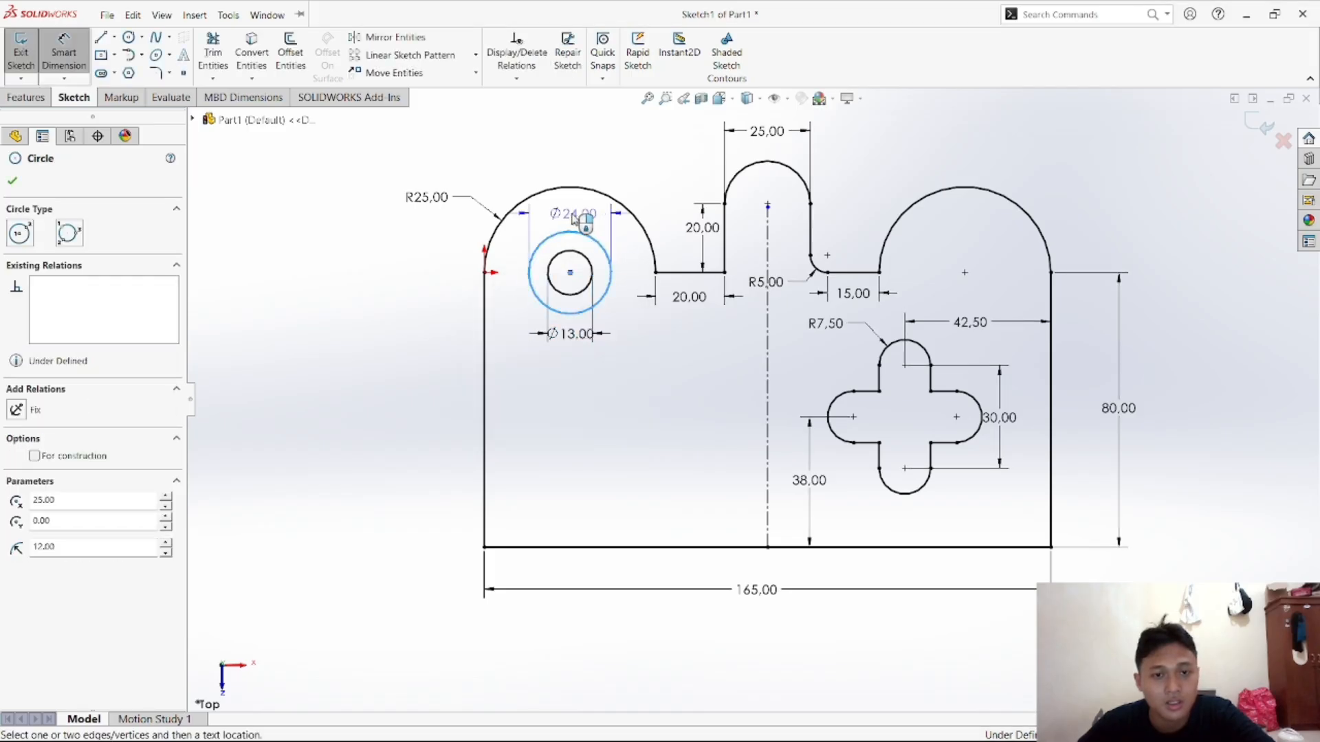
left_click(579, 228)
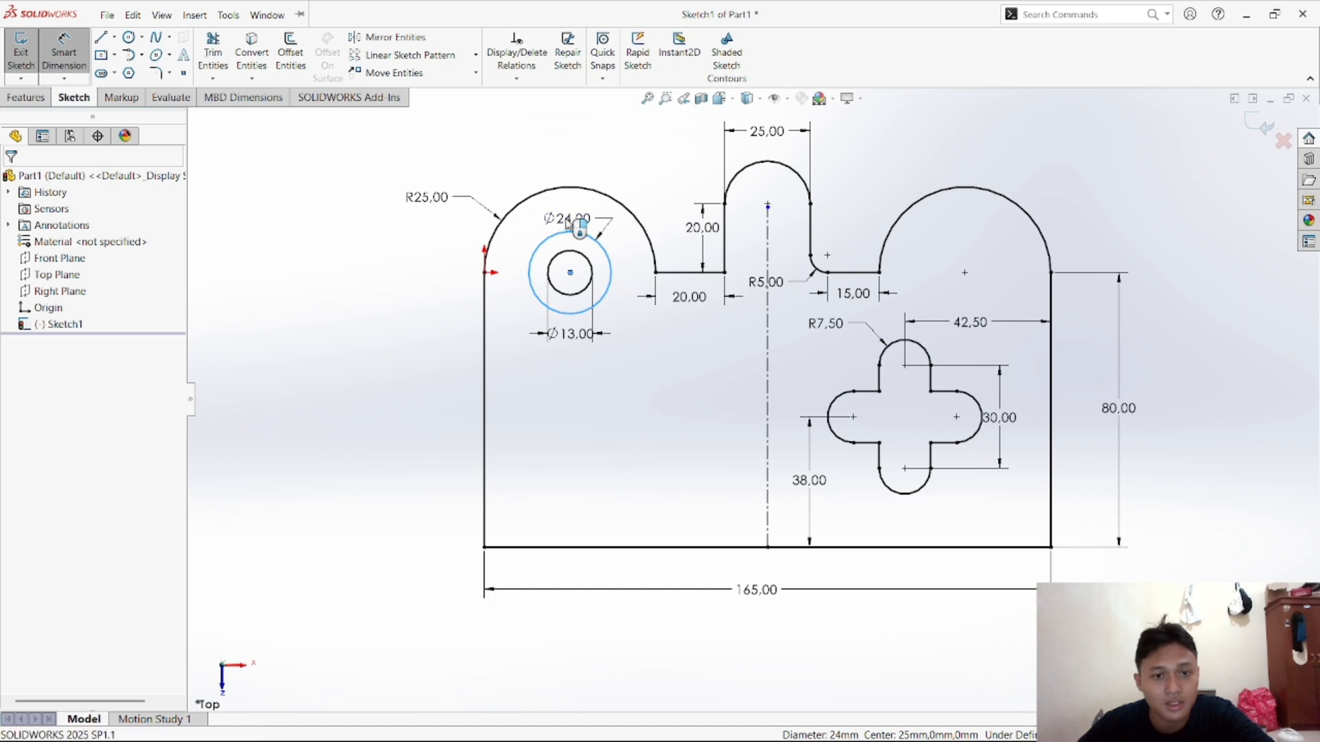
double_click(579, 228)
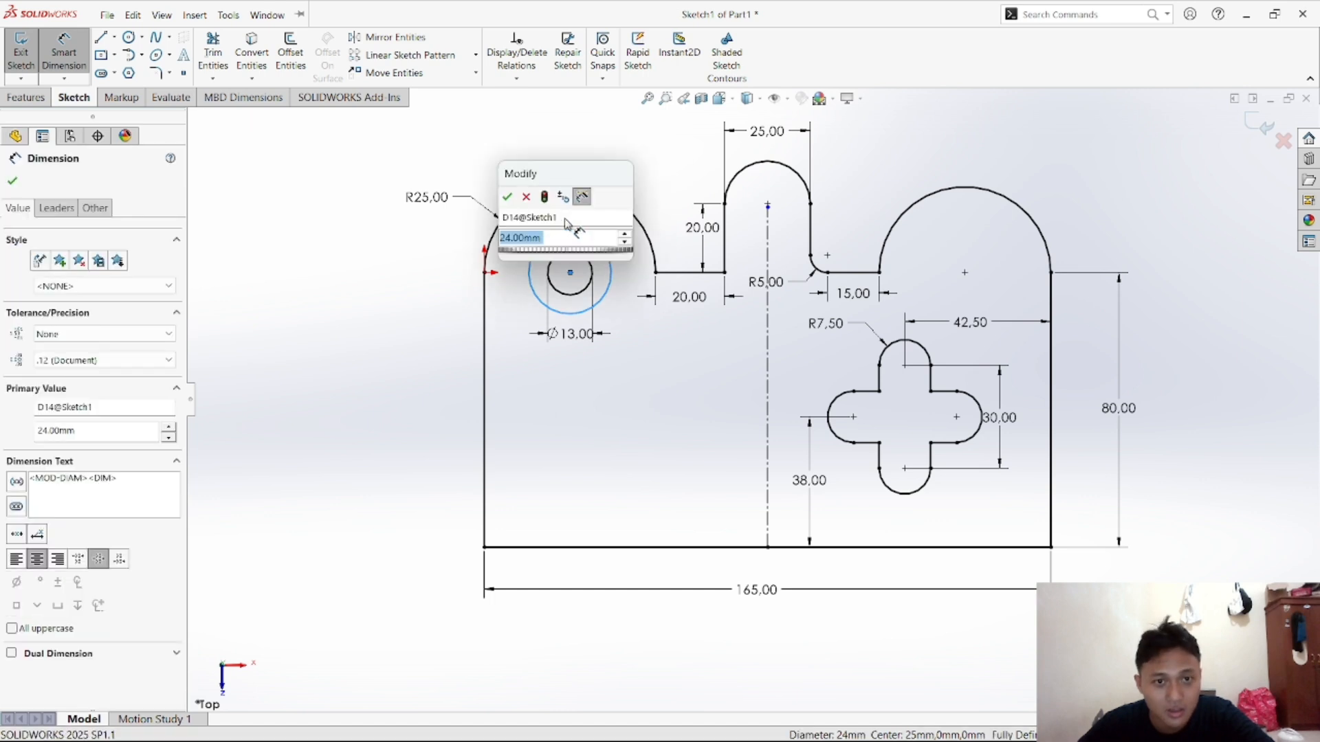
left_click(507, 198)
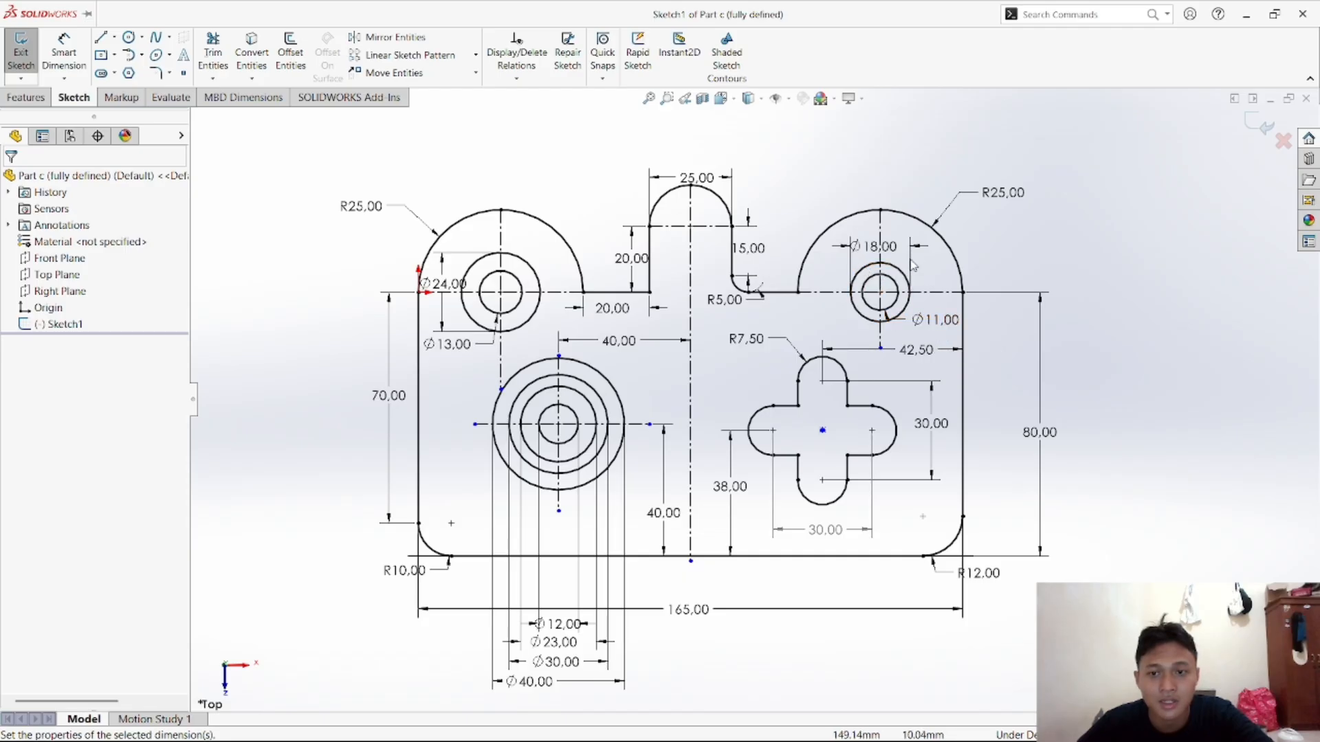
Return to the Part1 sketch and draw a circle with a 5.5 mm radius centred on the right lobe's arc centre
mouse_move(831, 721)
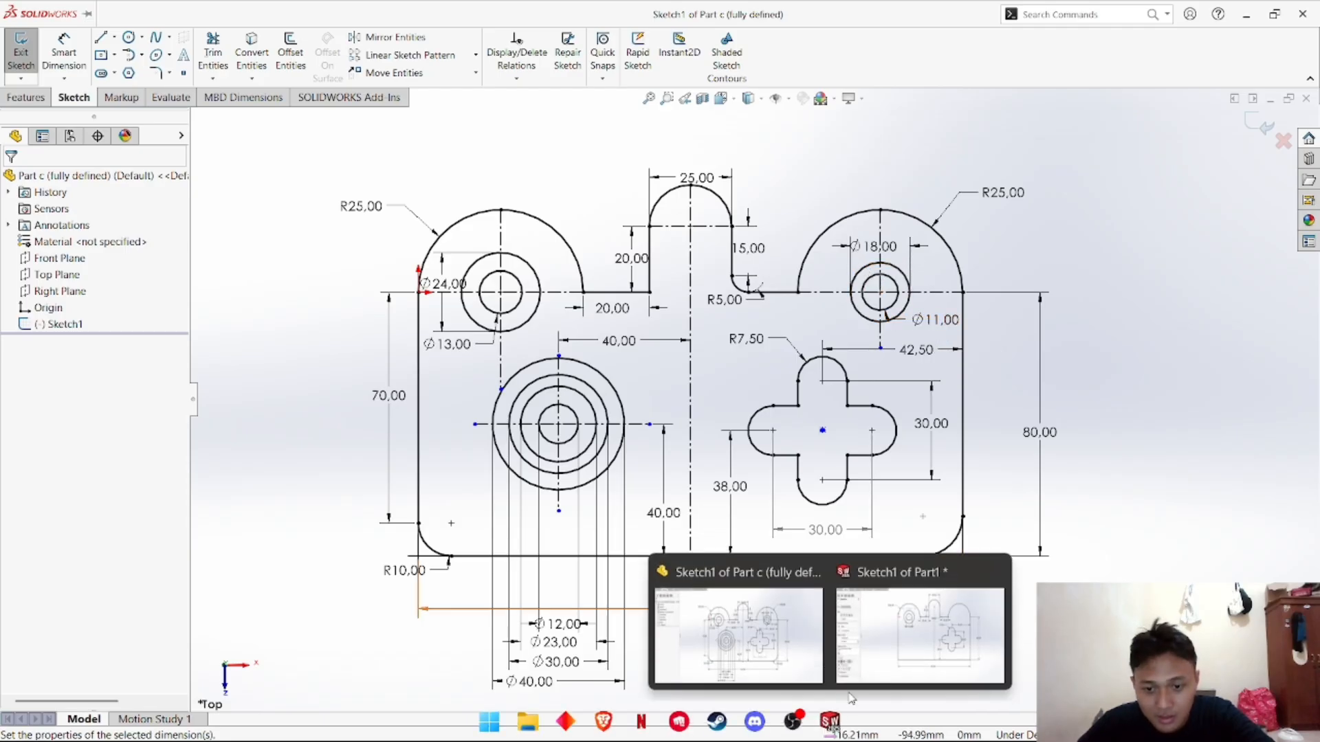
left_click(878, 656)
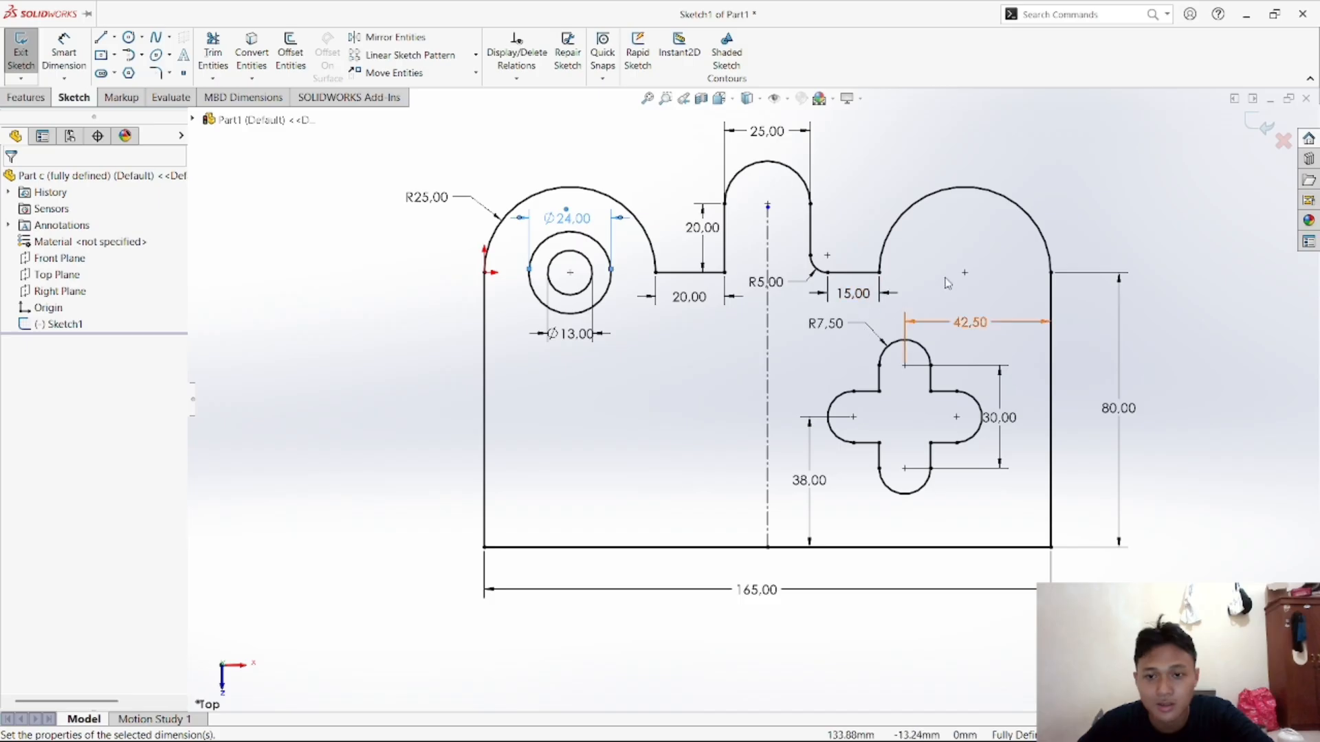
left_click(128, 37)
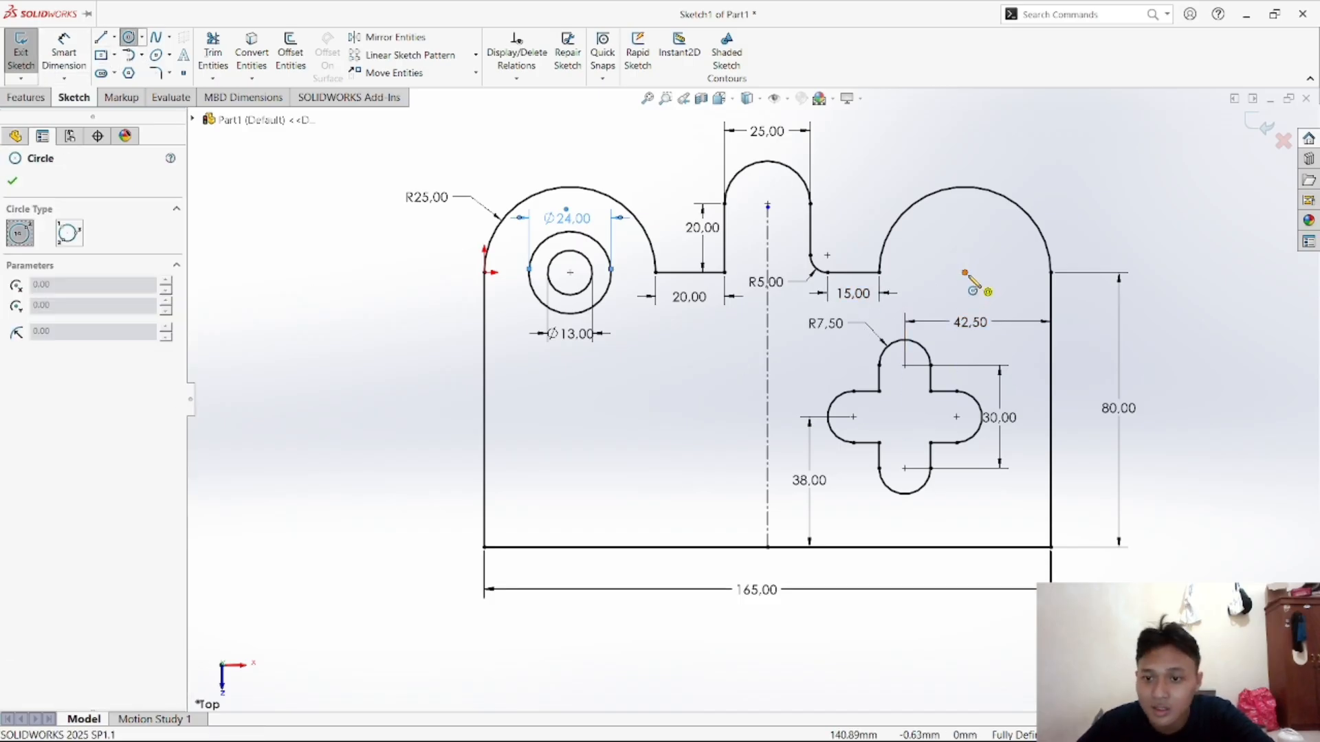
left_click(965, 272)
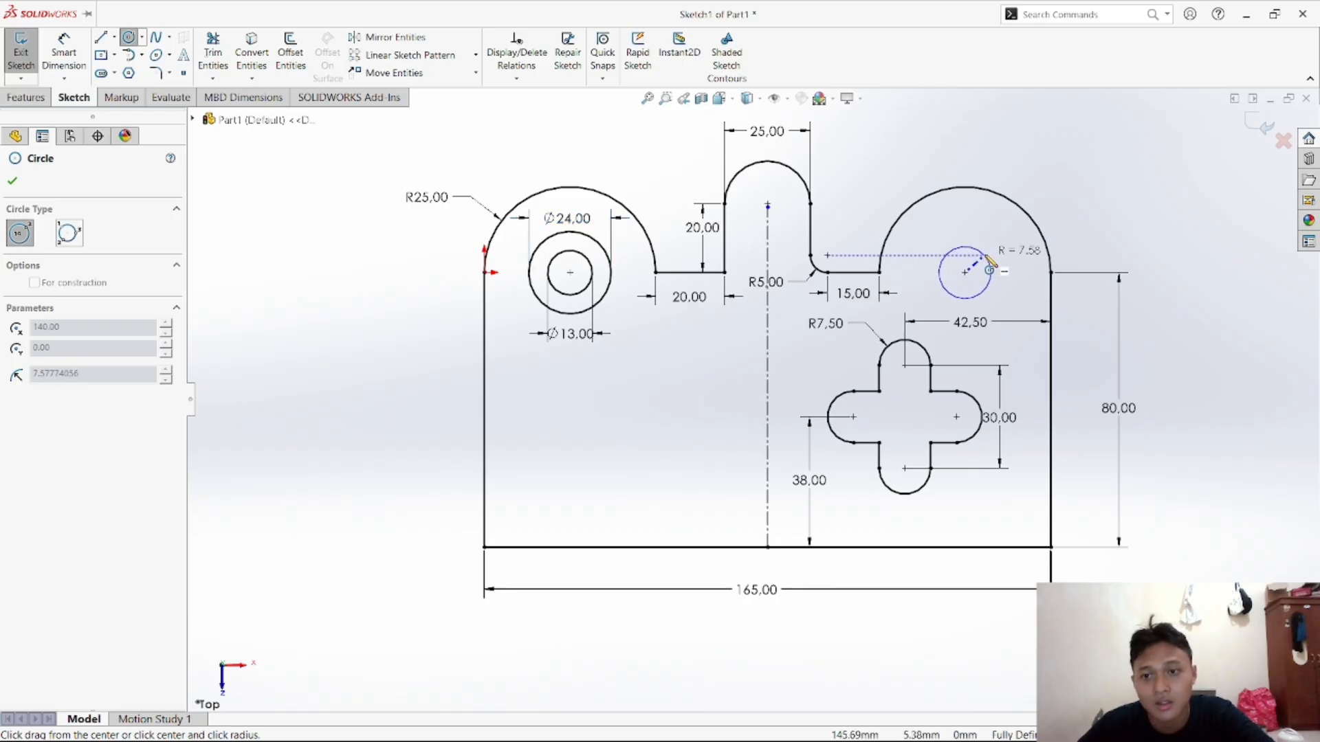
left_click(988, 269)
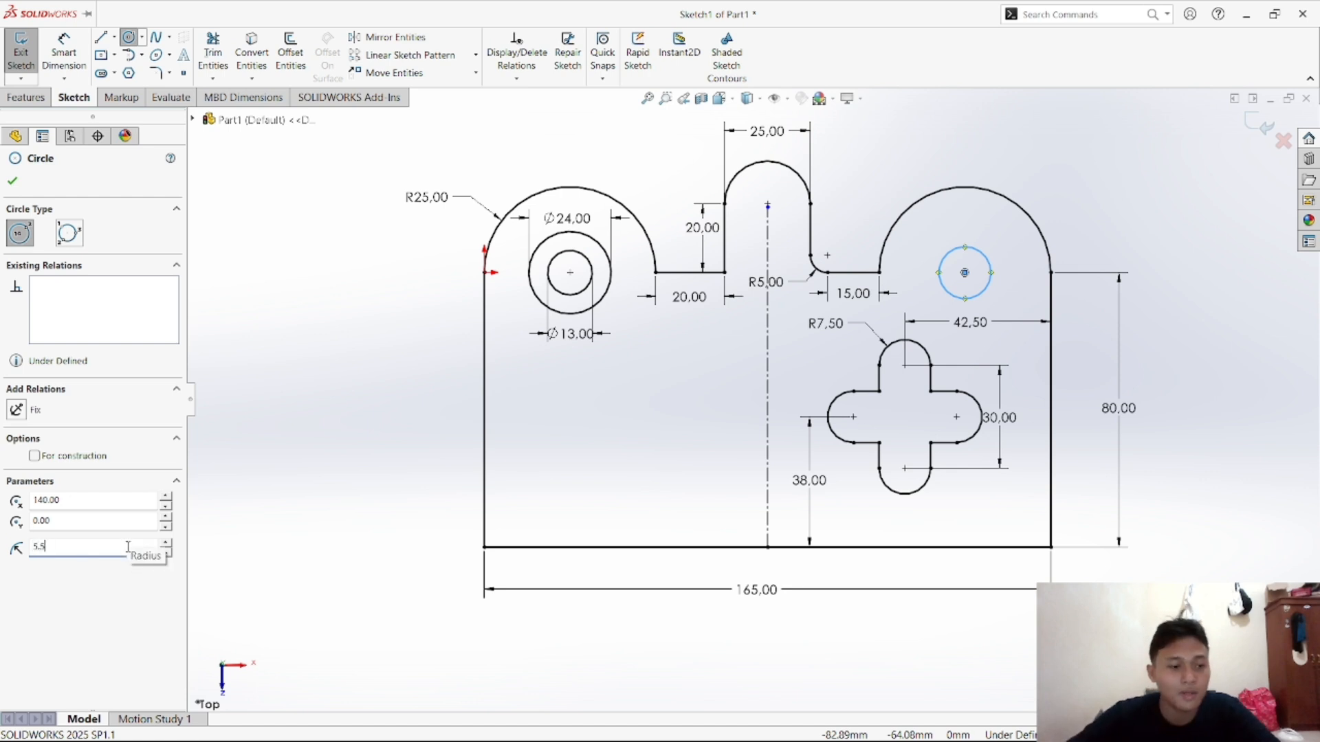
key("Return")
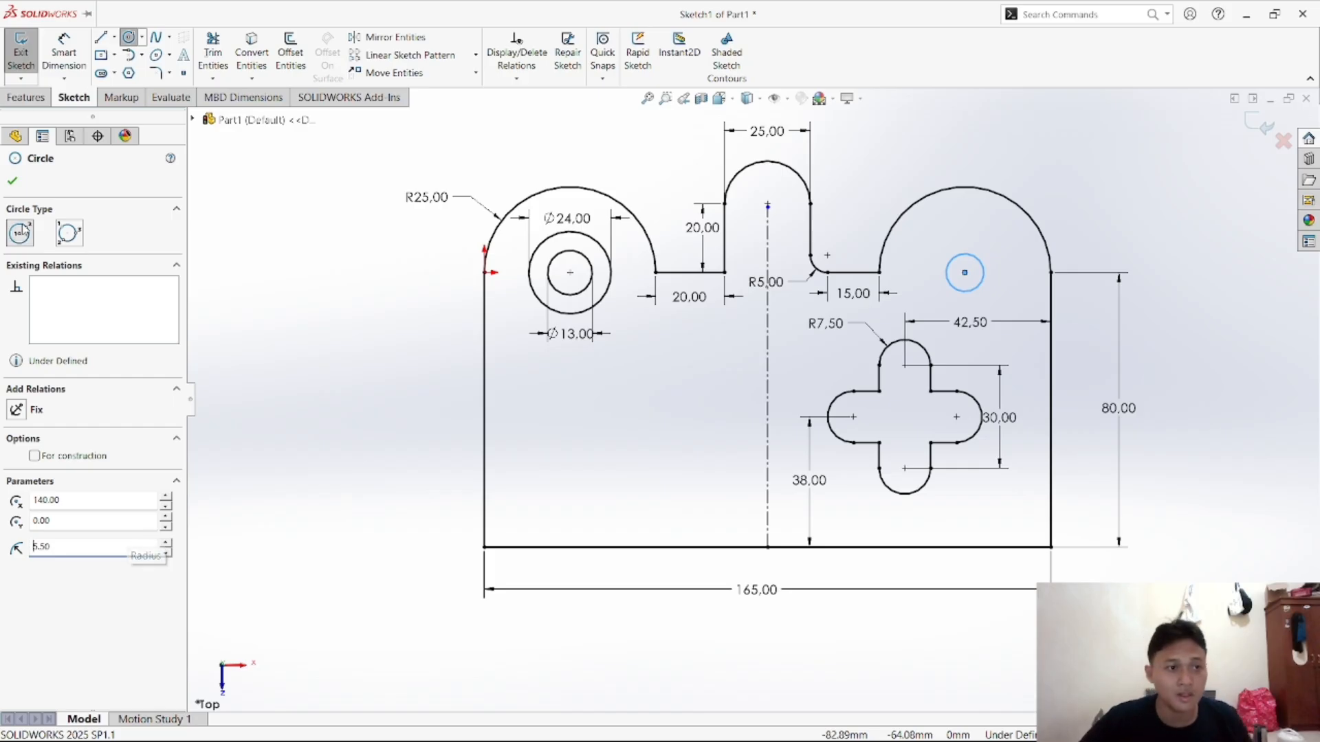
Draw a second concentric circle with a 9 mm radius around the right lobe's small circle
left_click(131, 38)
left_click(131, 38)
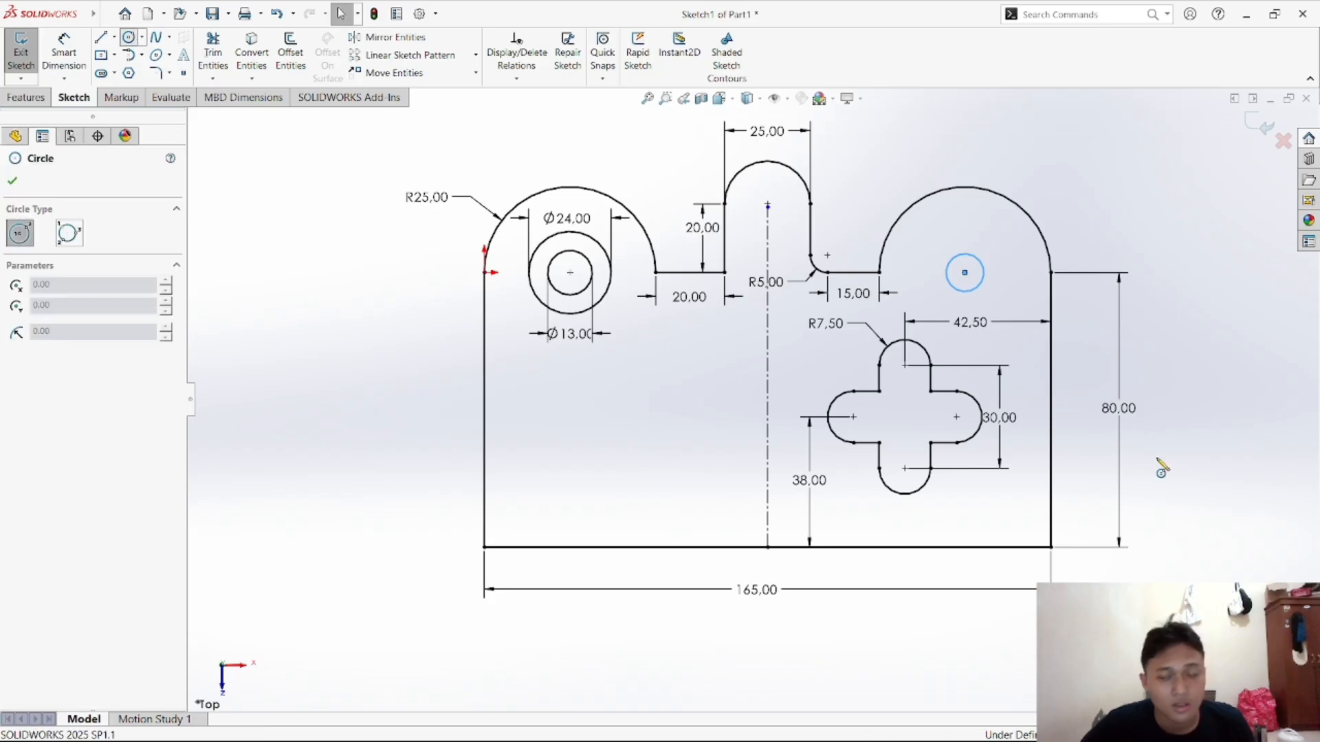
left_click(966, 271)
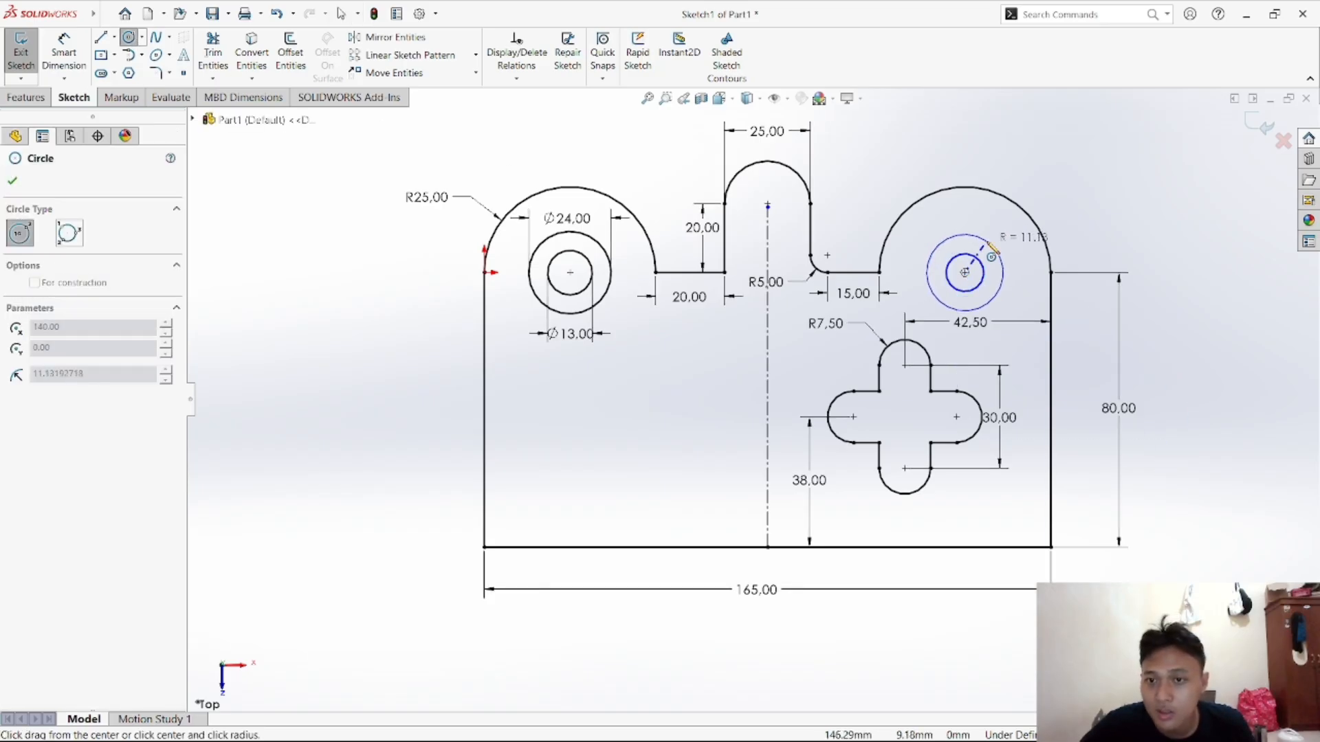
left_click(987, 250)
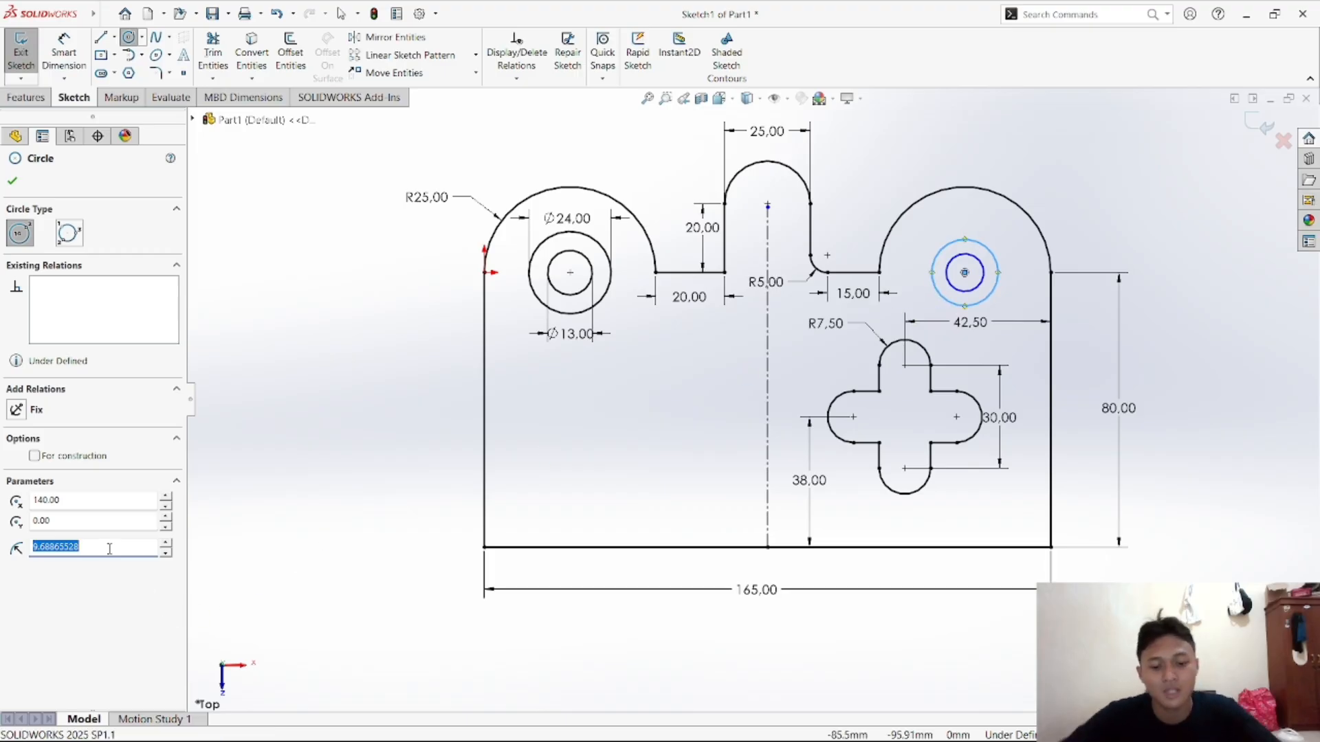
type("9")
key("Return")
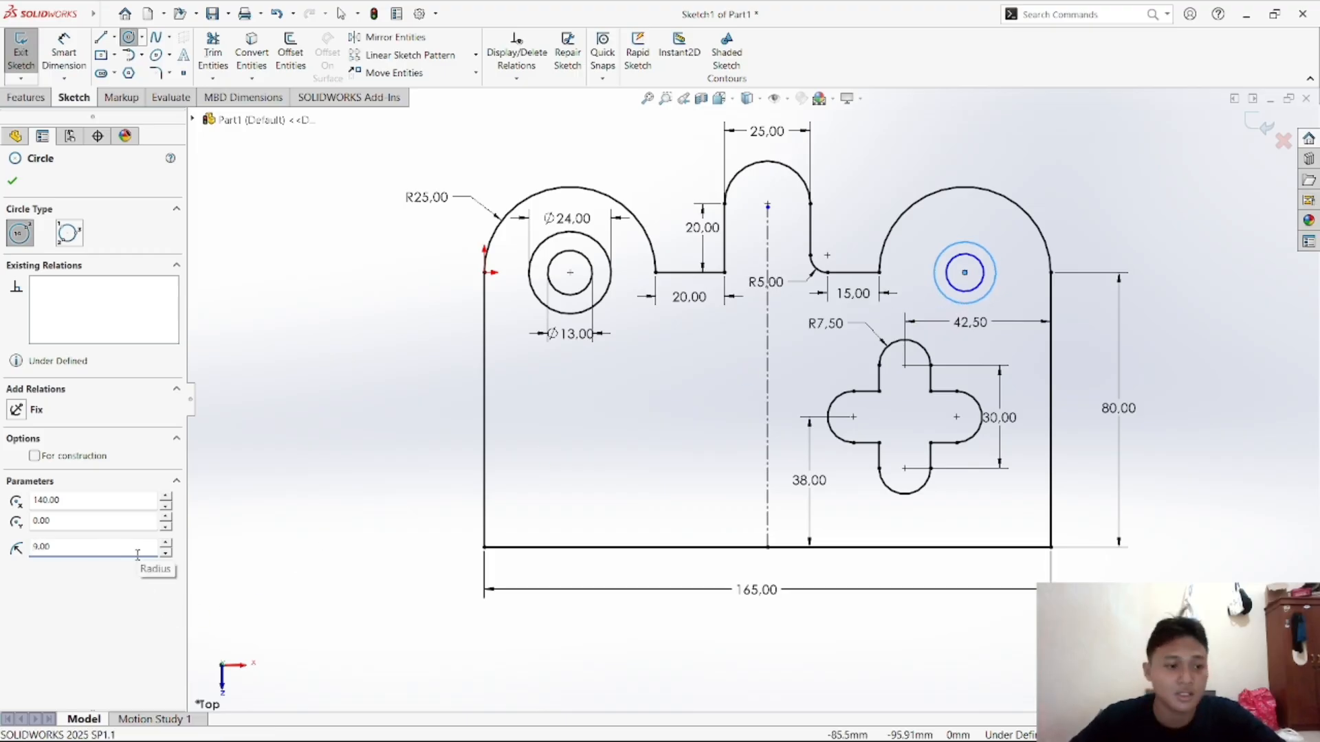
left_click(12, 181)
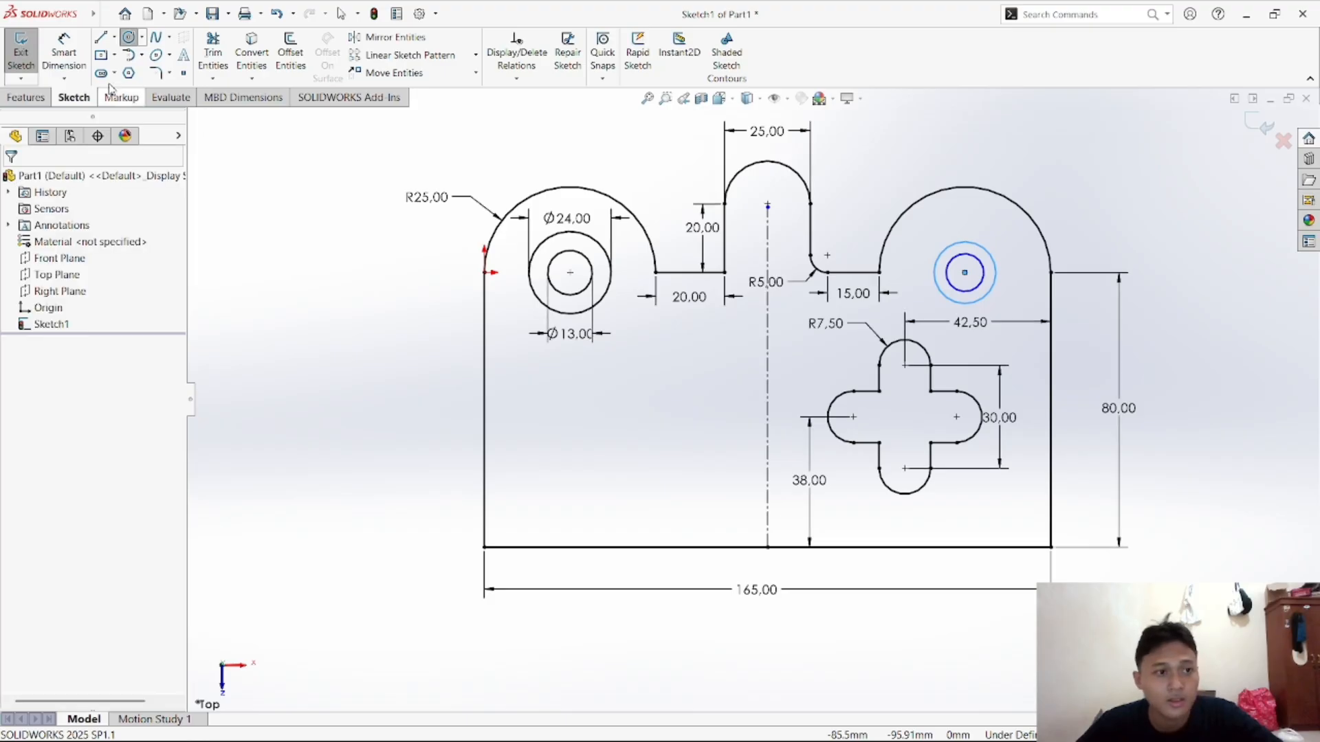
Dimension the right lobe's two concentric circles with diameters of 11 mm for the inner and 18 mm for the outer
left_click(63, 52)
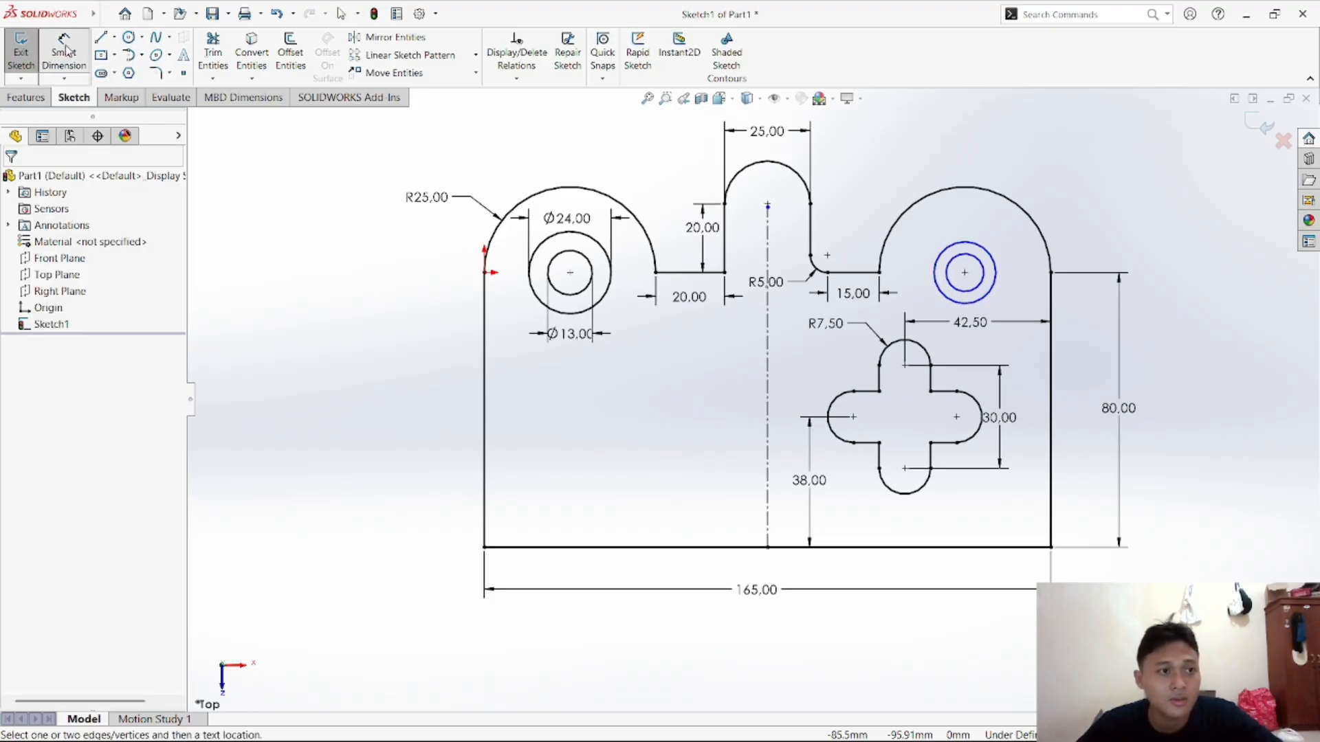
left_click(979, 291)
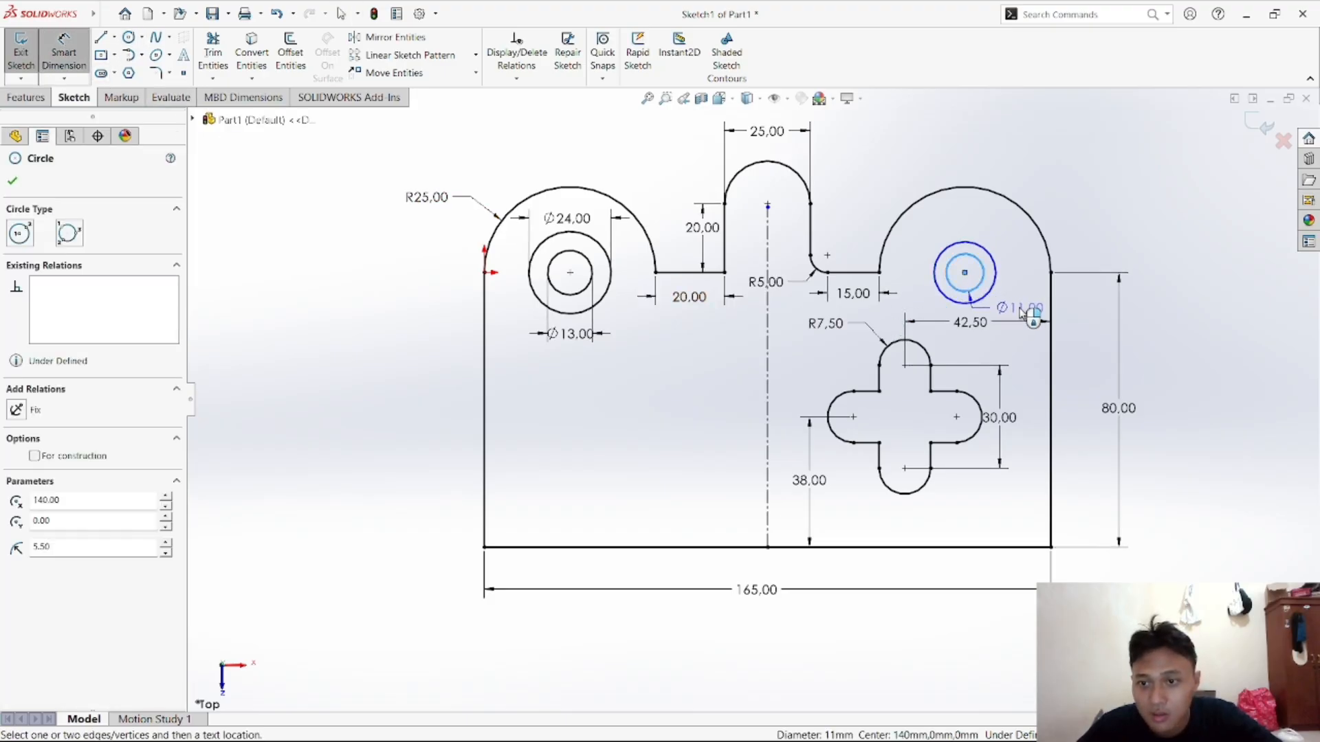
left_click(1021, 306)
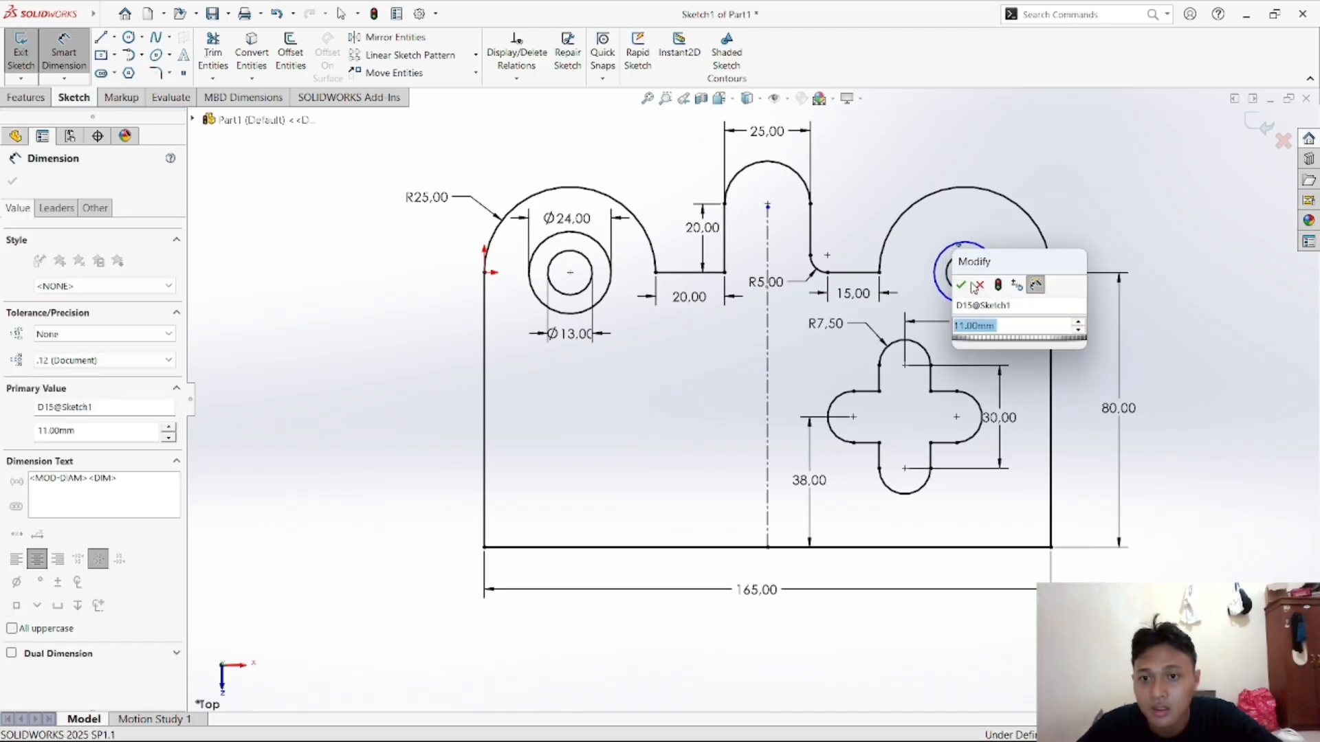
left_click(963, 284)
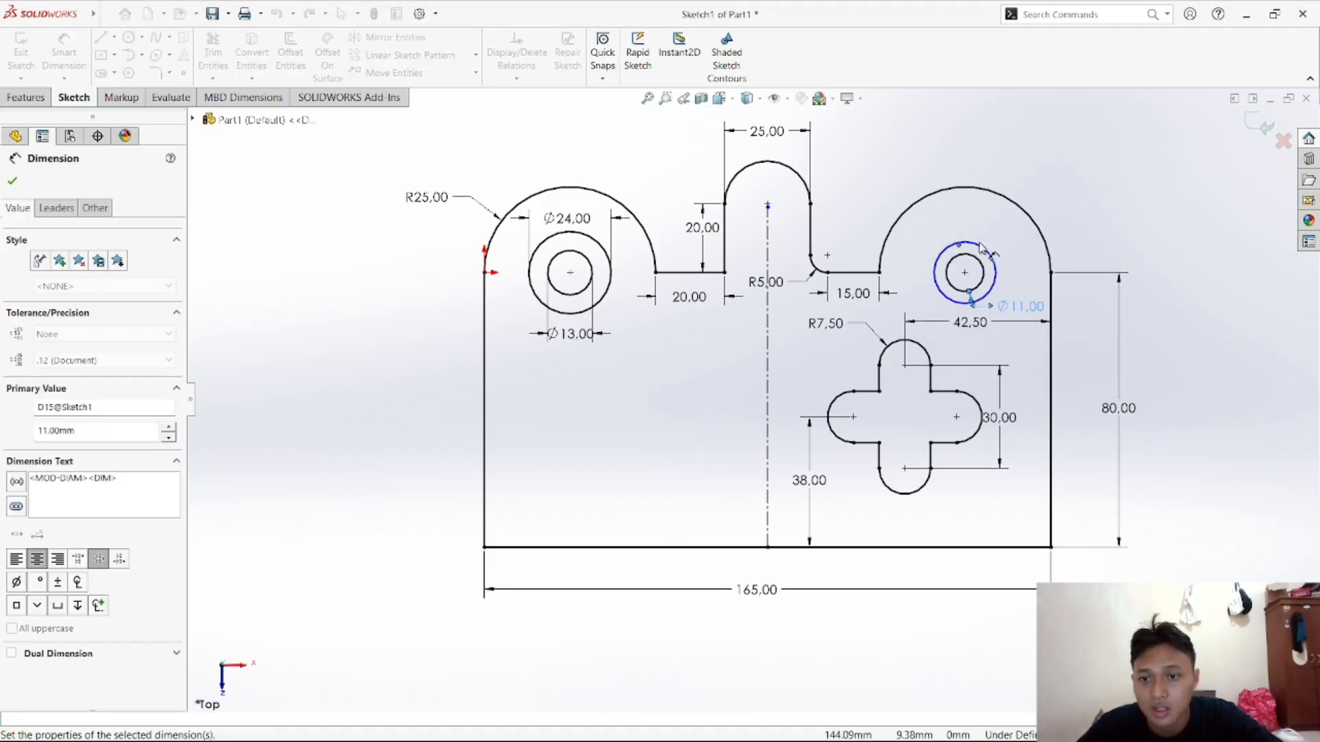
left_click(980, 248)
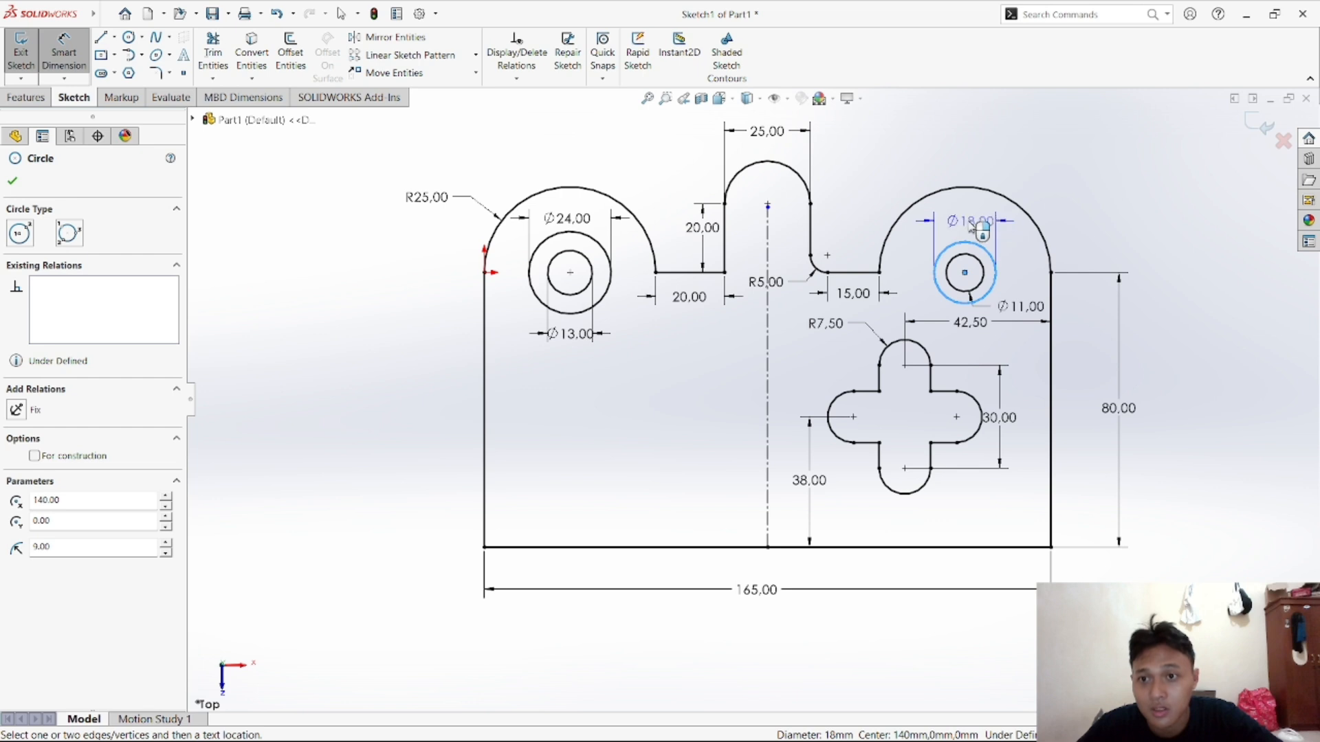
left_click(966, 227)
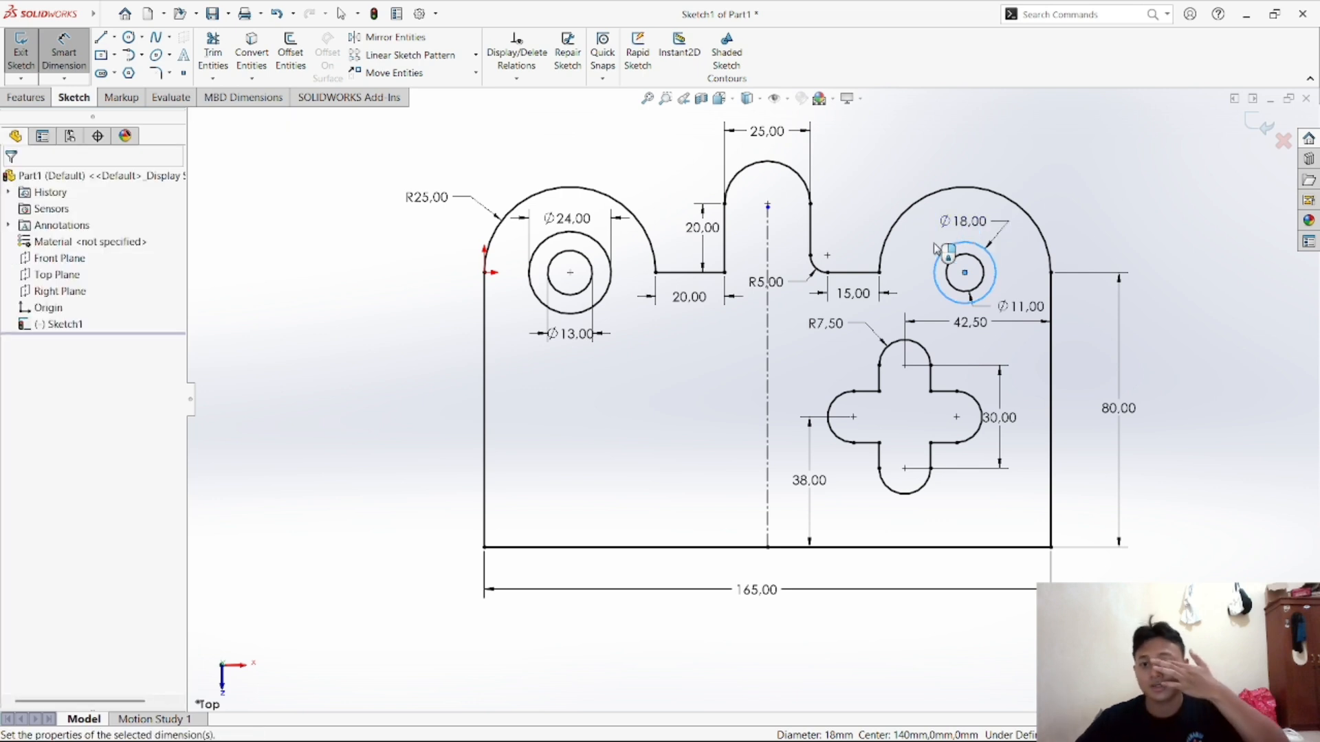
left_click(905, 198)
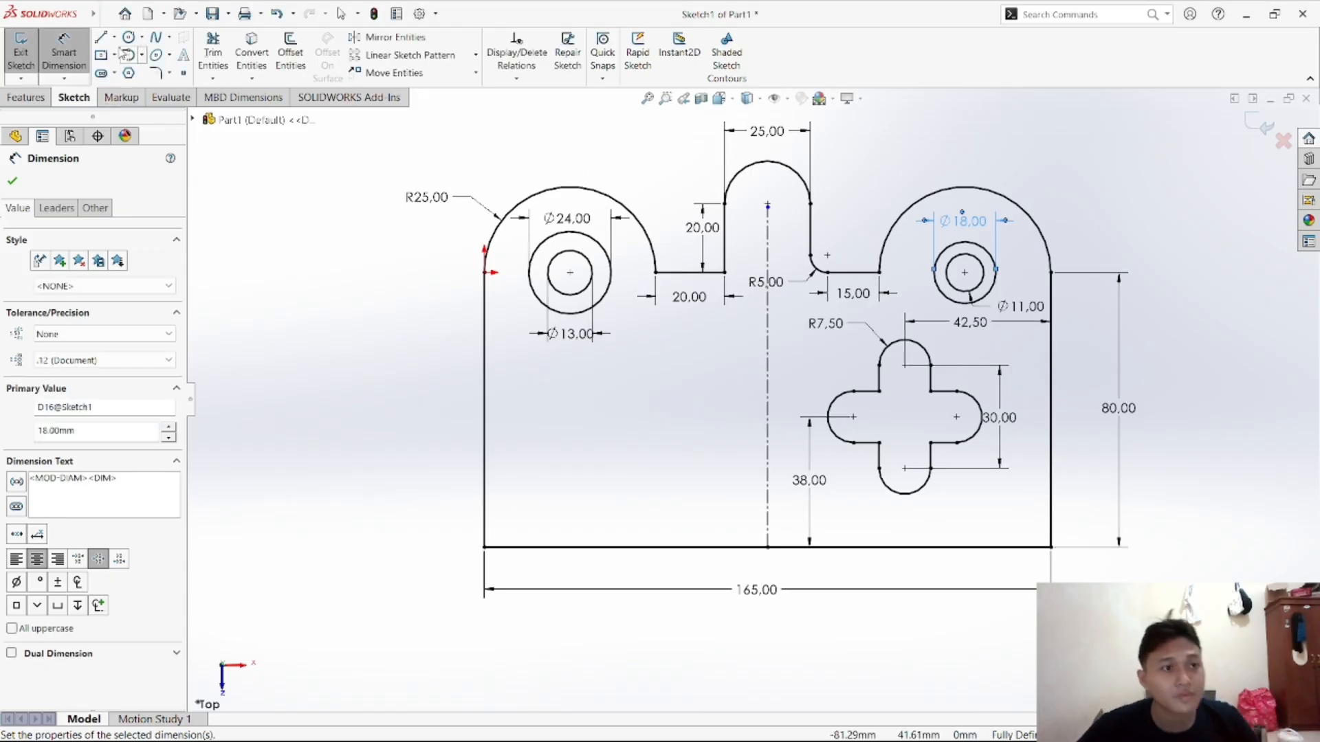
Draw a horizontal construction line from the origin across the plate to the right lobe's outer end point
left_click(115, 38)
left_click(124, 55)
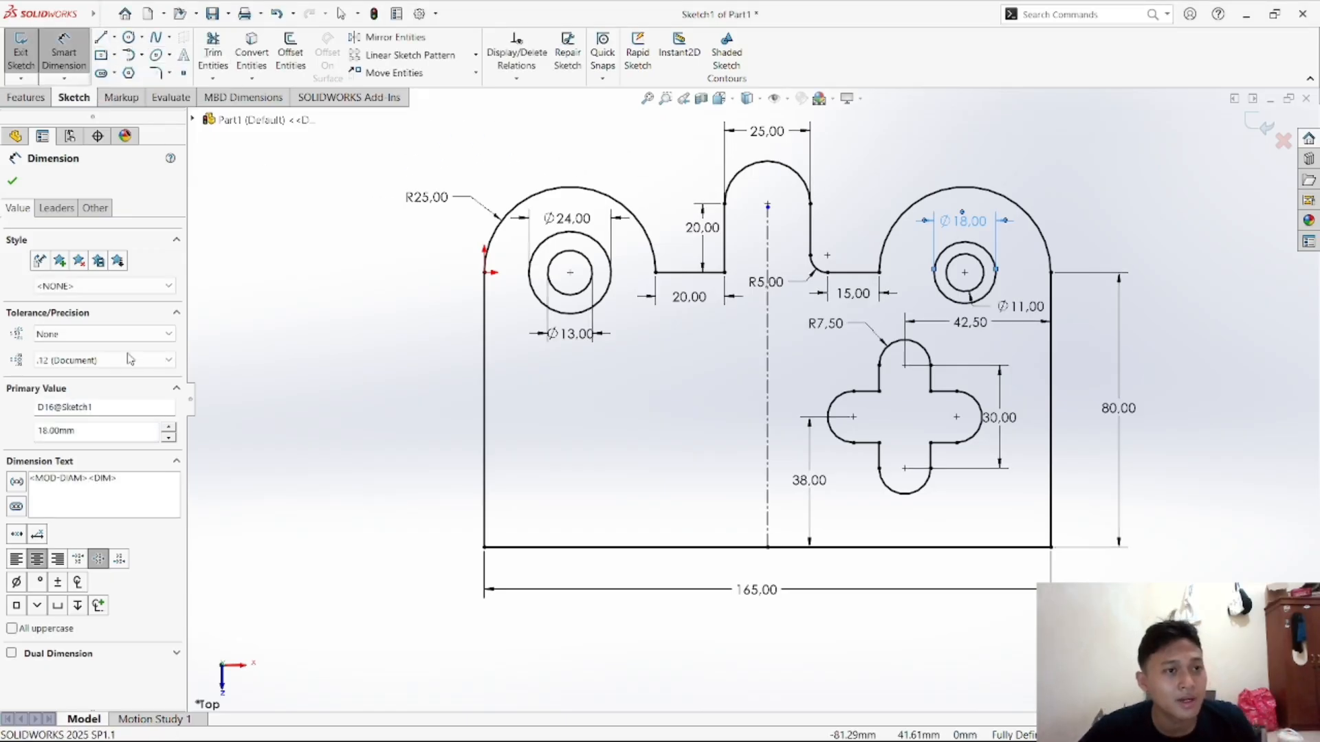
left_click(35, 366)
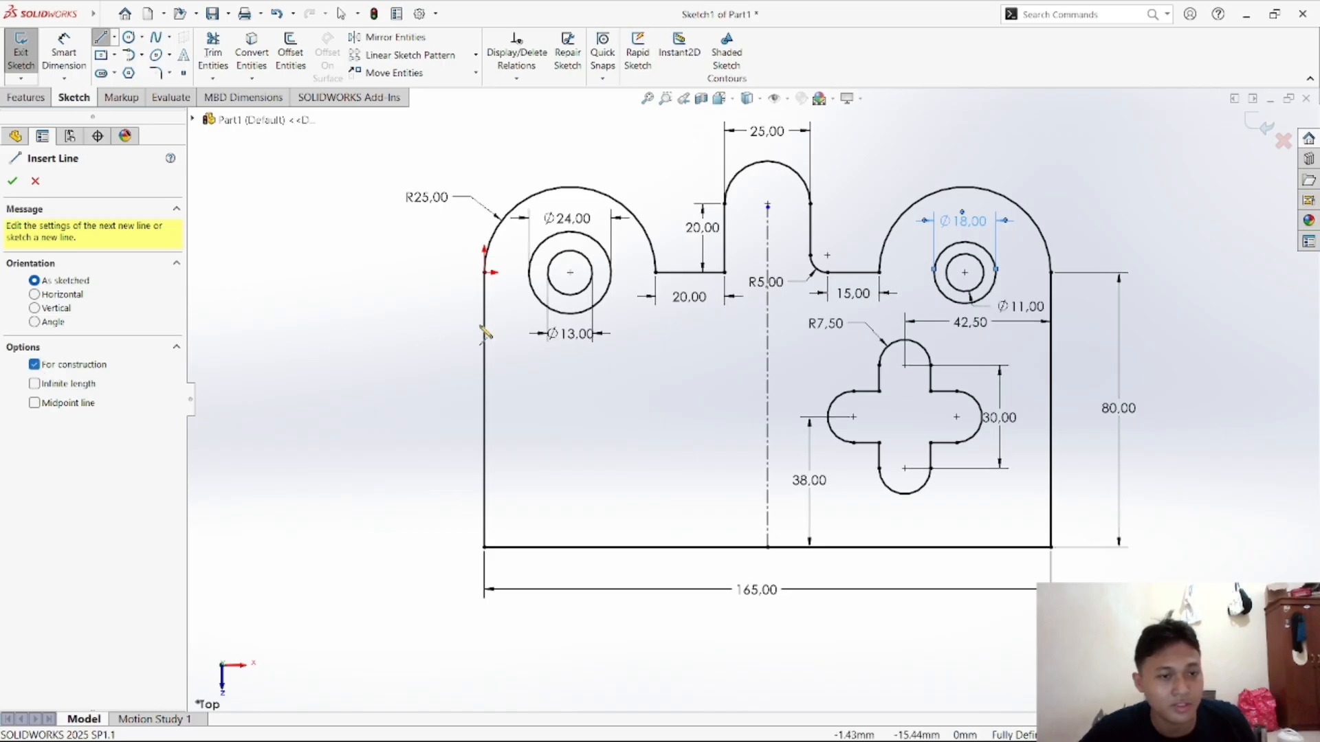
left_click(485, 273)
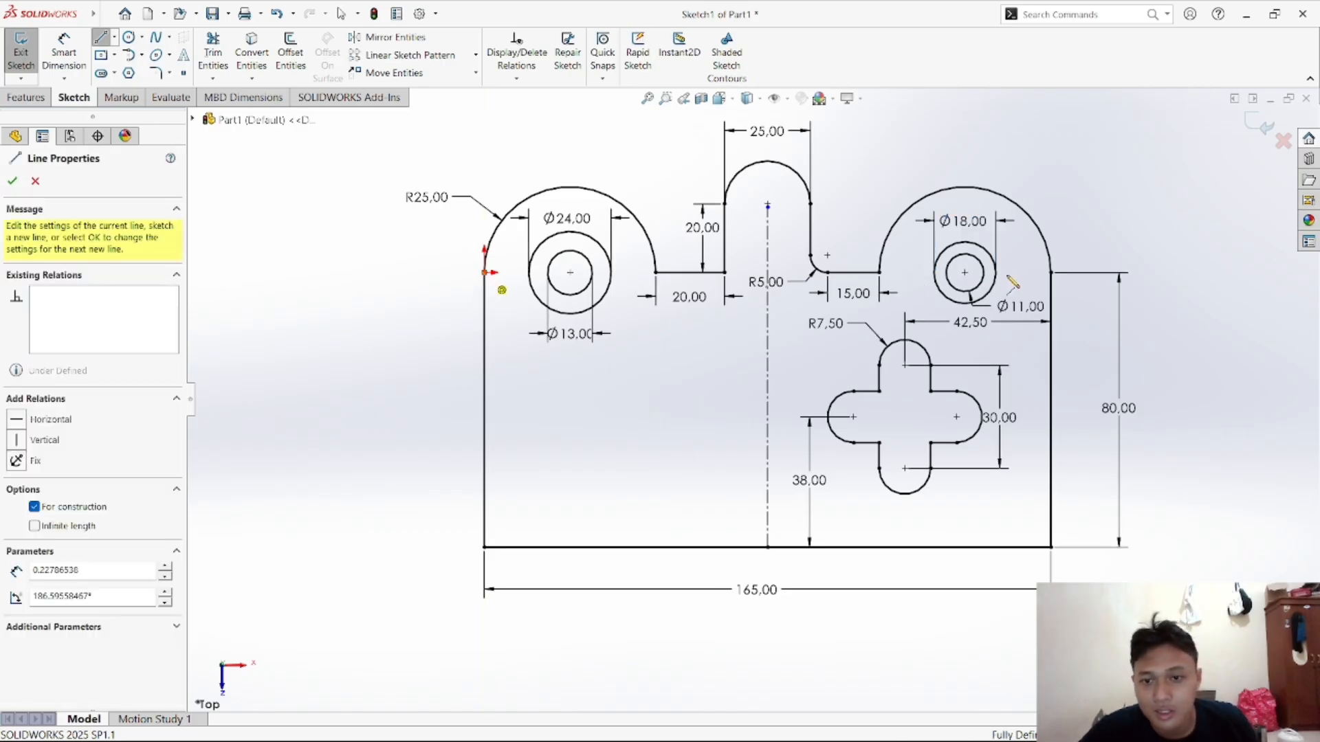
left_click(1052, 273)
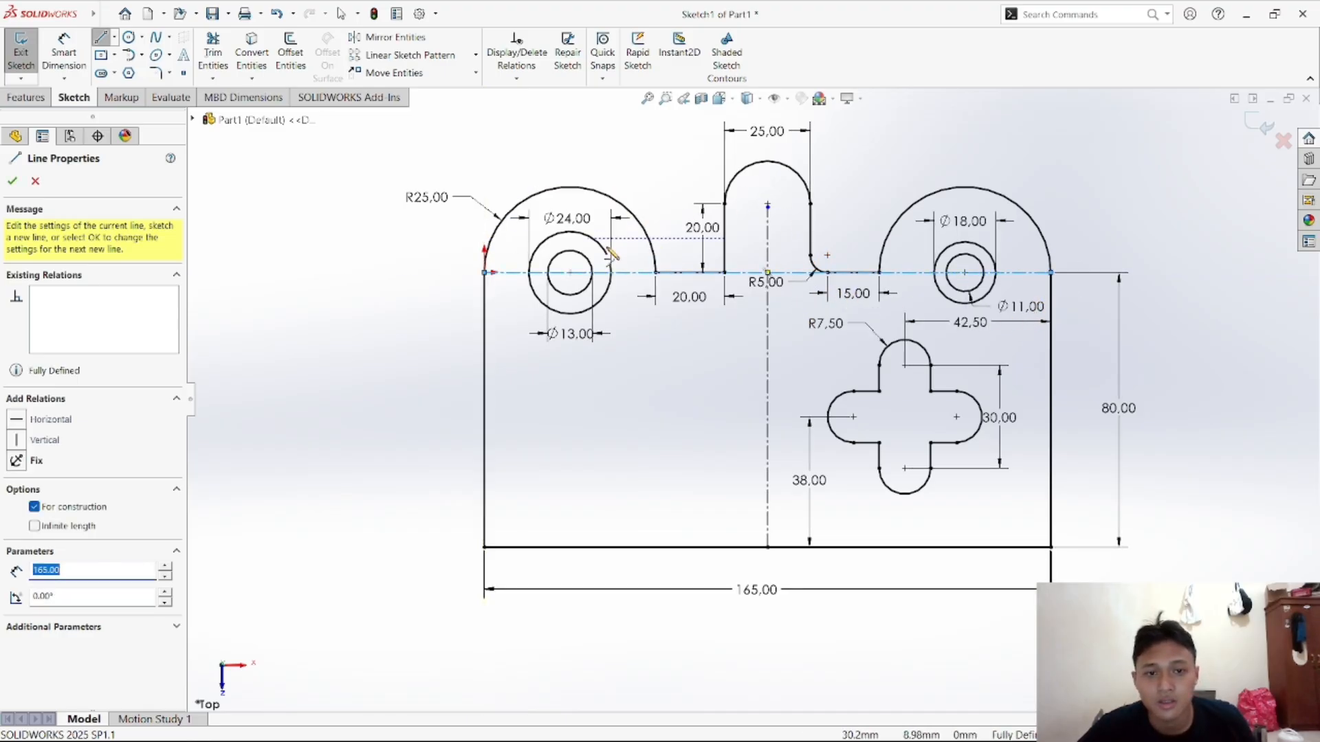
left_click(13, 183)
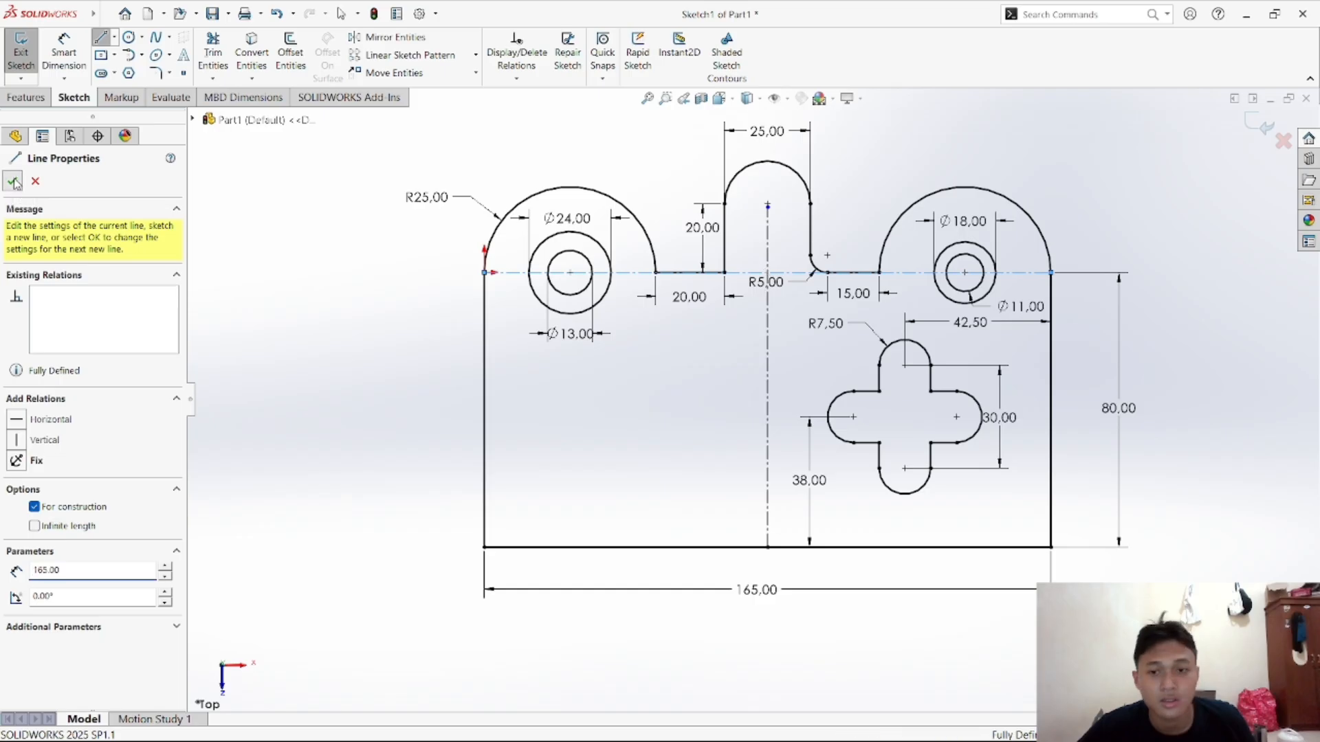
right_click(397, 270)
left_click(414, 270)
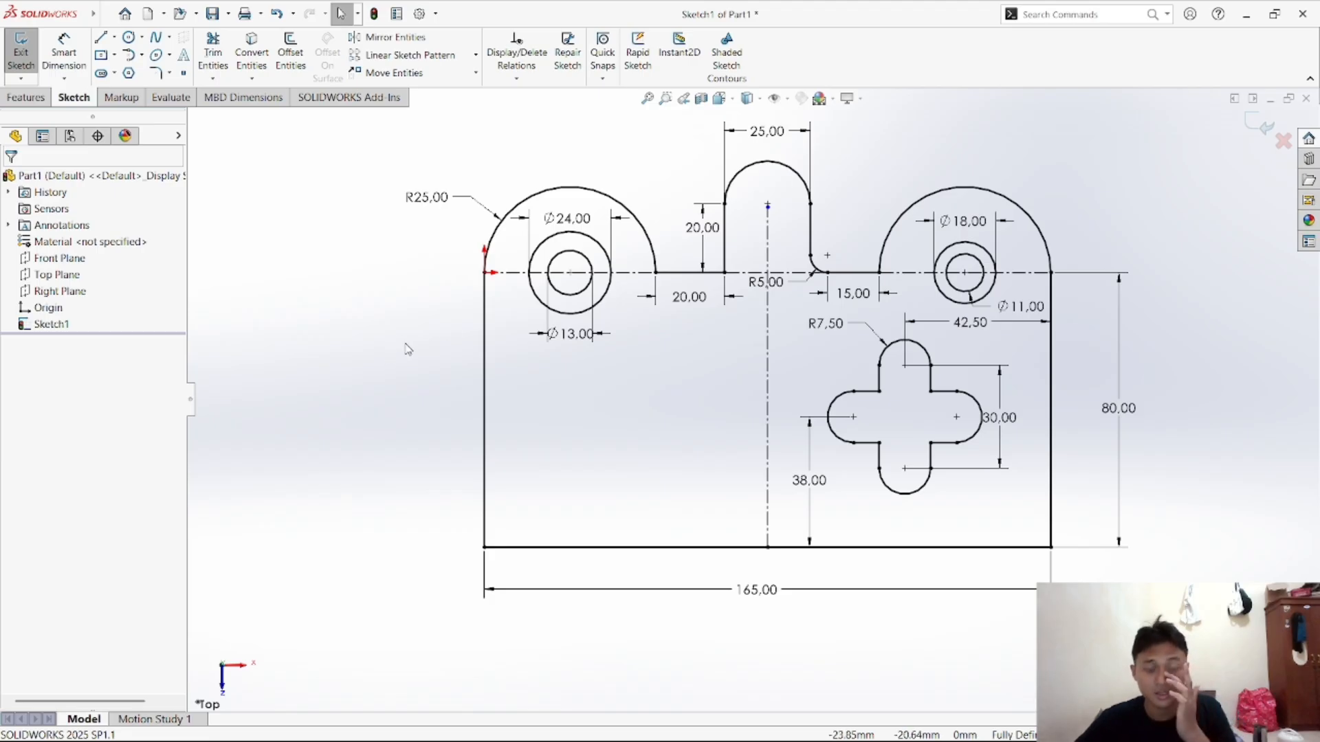
Draw a vertical line about 54 mm long from the top of the left lobe down through its circles' centre
left_click(114, 38)
left_click(131, 48)
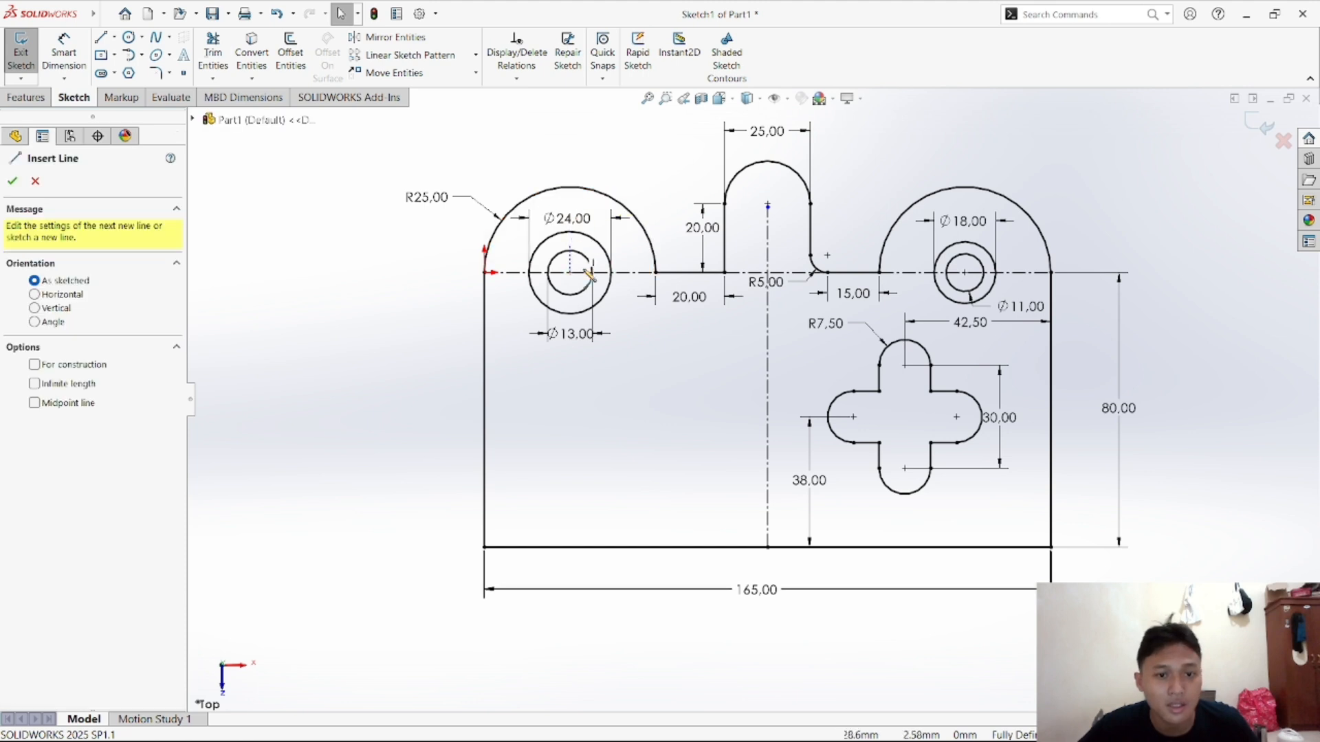
left_click(570, 186)
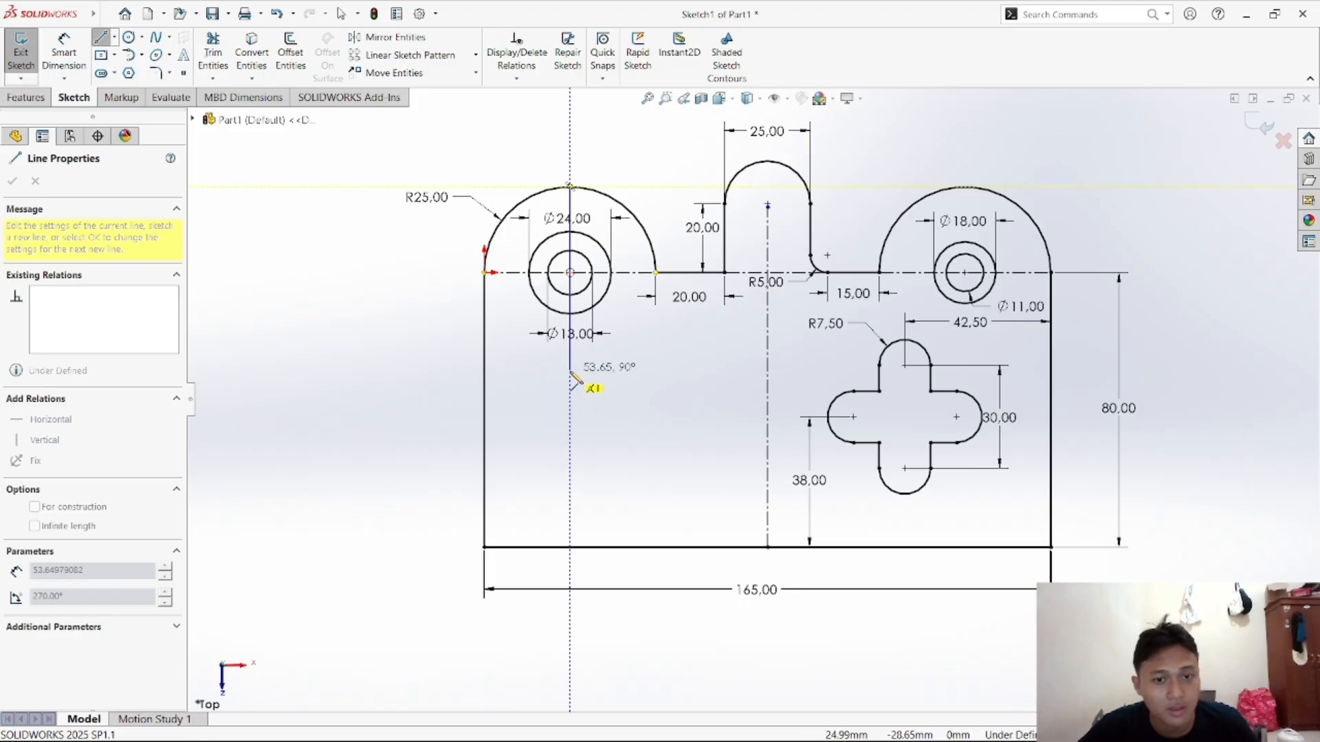
left_click(570, 371)
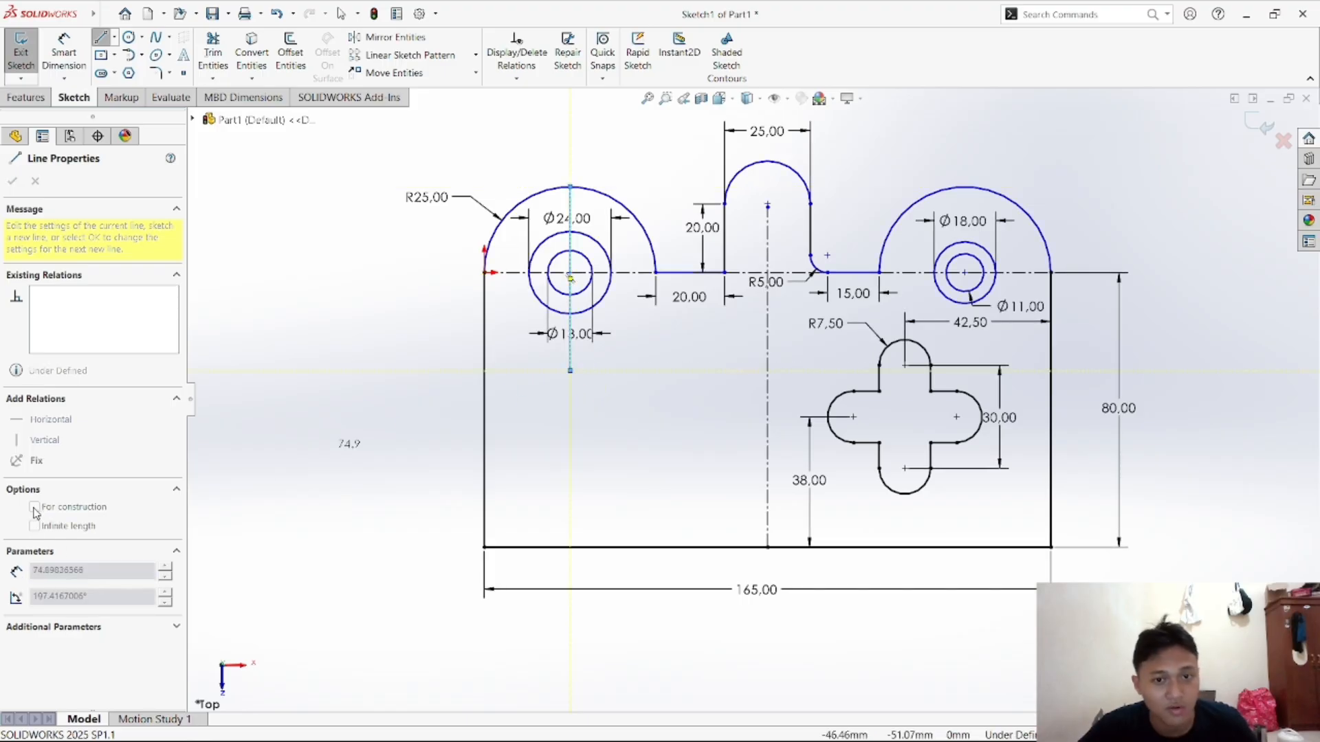
right_click(403, 322)
left_click(457, 341)
key("Escape")
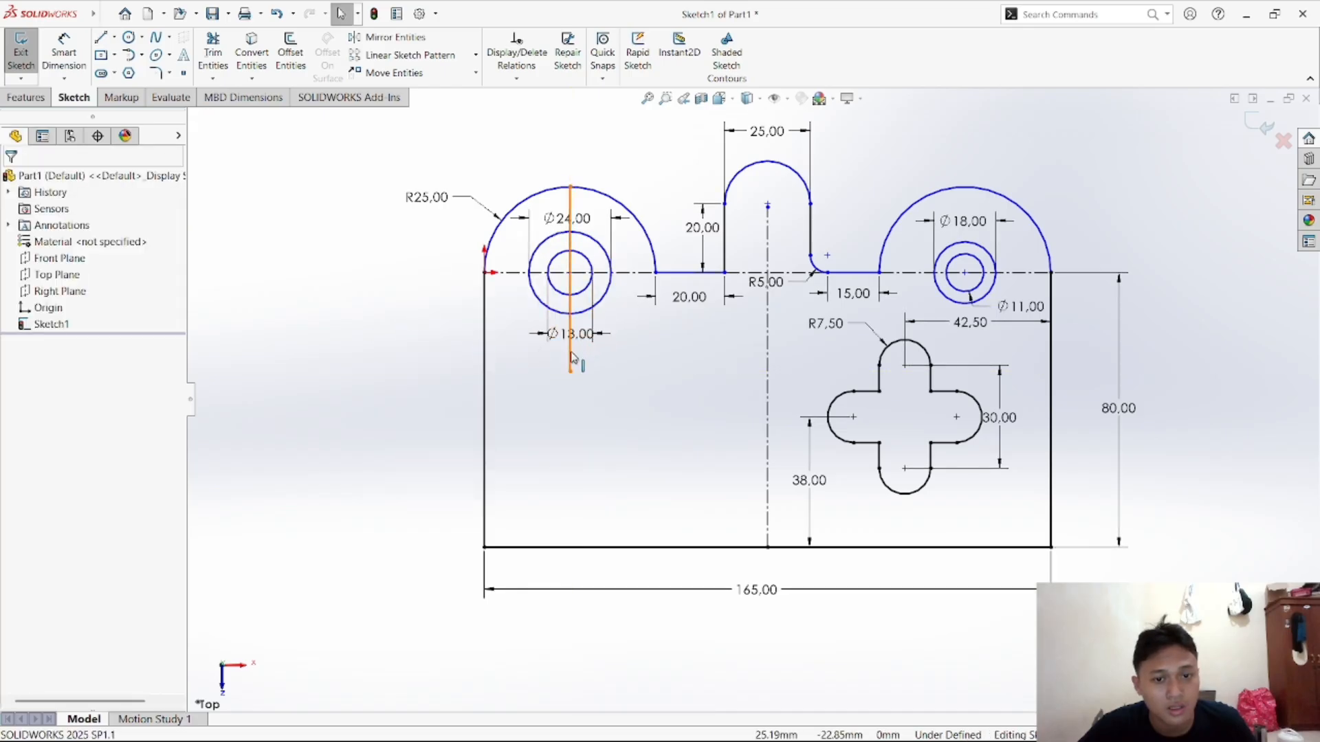
Try making the left lobe's vertical line construction geometry, and undo the line with that change
left_click(572, 354)
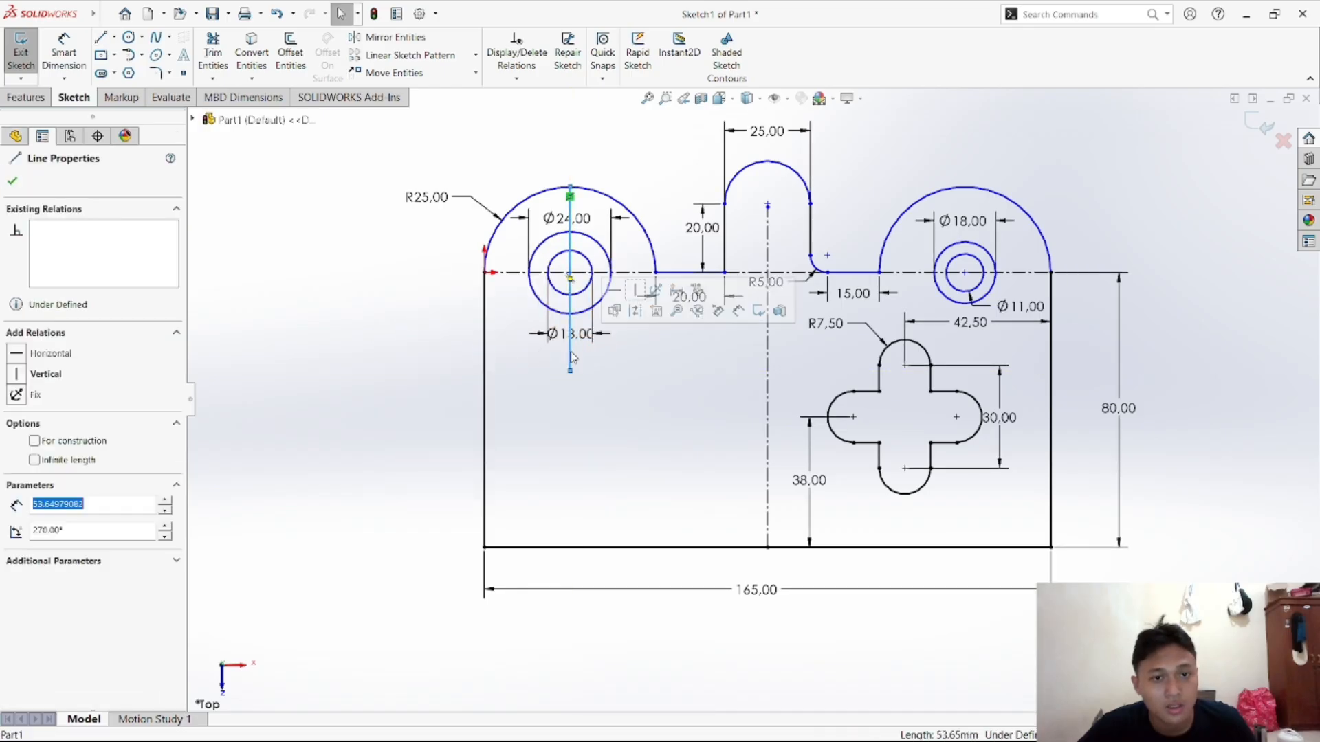
left_click(34, 442)
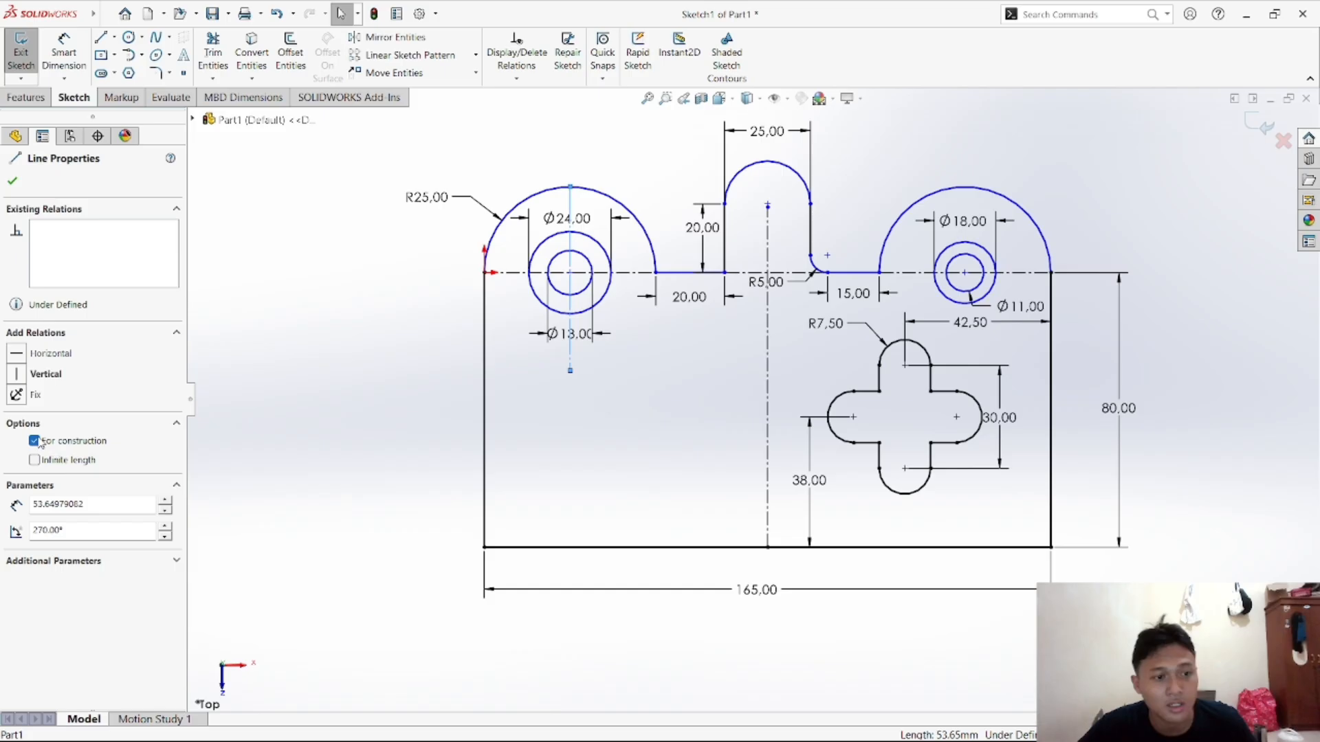
left_click(13, 182)
left_click(371, 303)
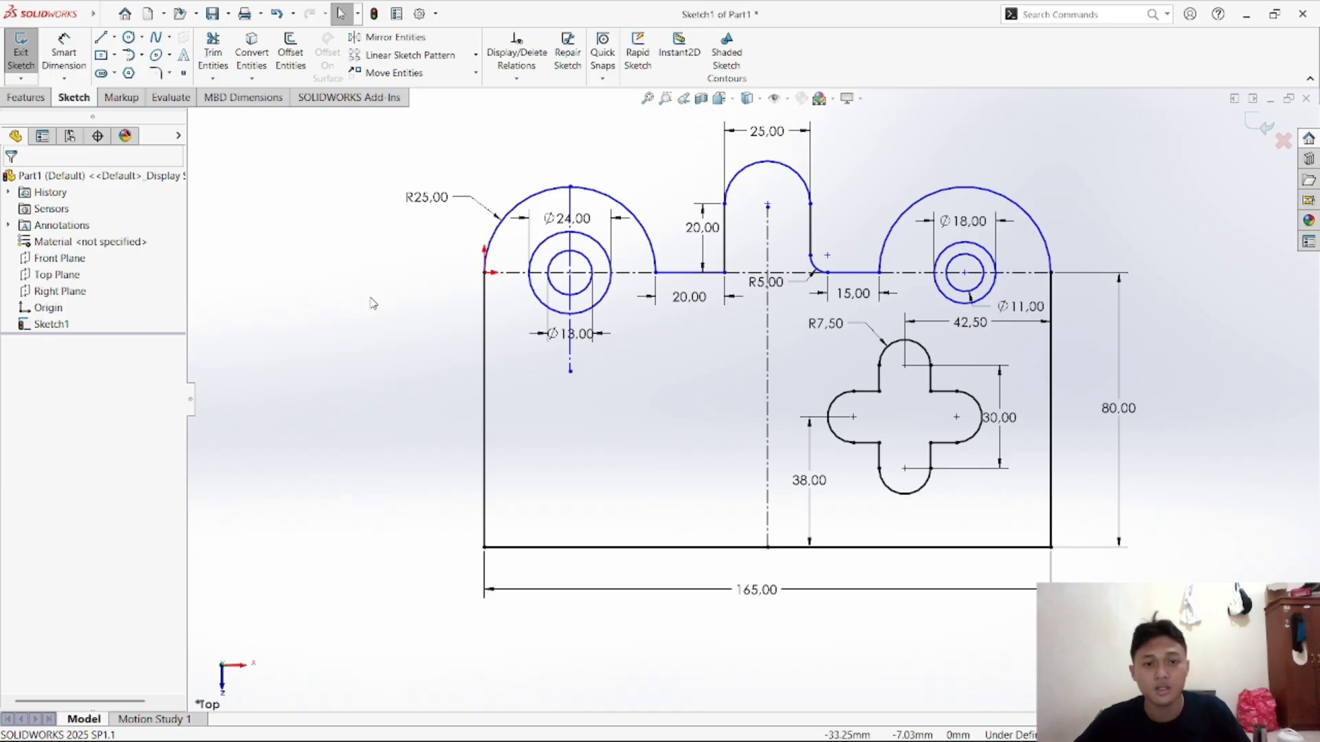
key("ctrl+z")
key("ctrl+z")
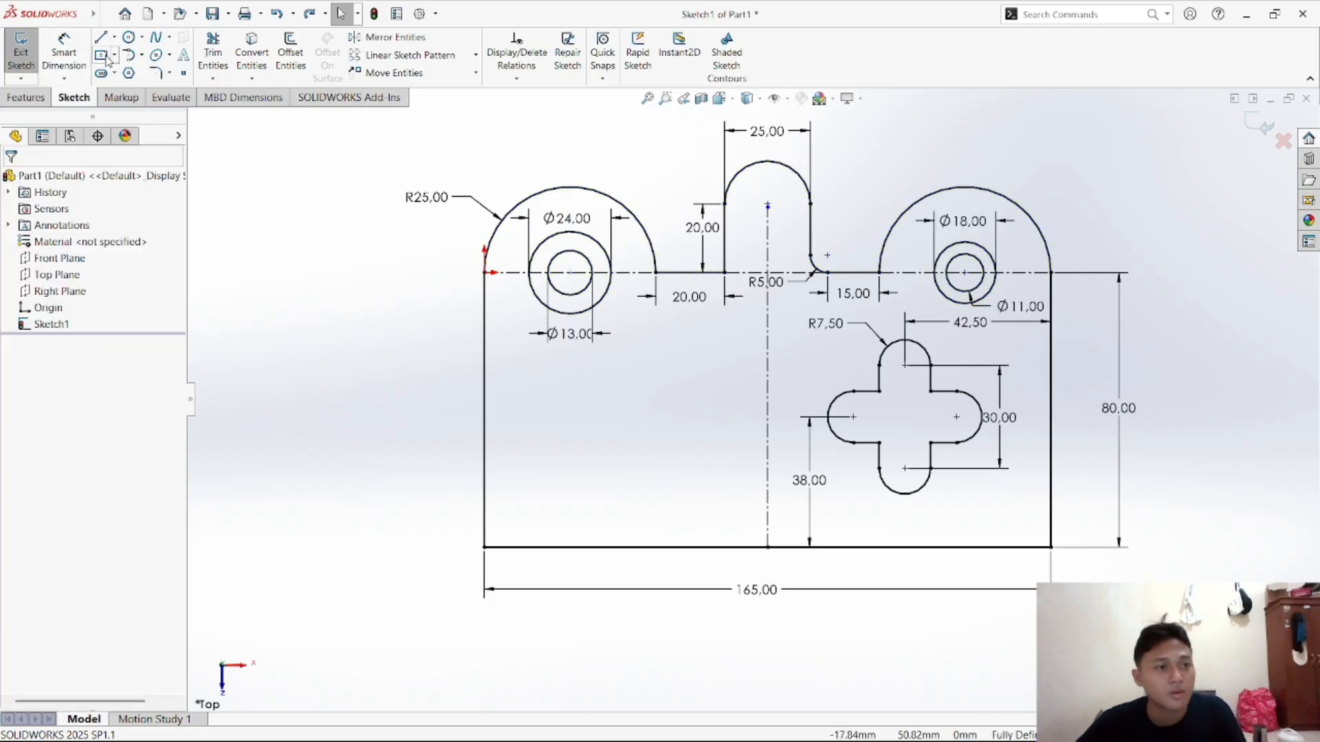
Try a vertical centreline from the left lobe's top through its concentric circles, and undo it
left_click(114, 37)
left_click(120, 58)
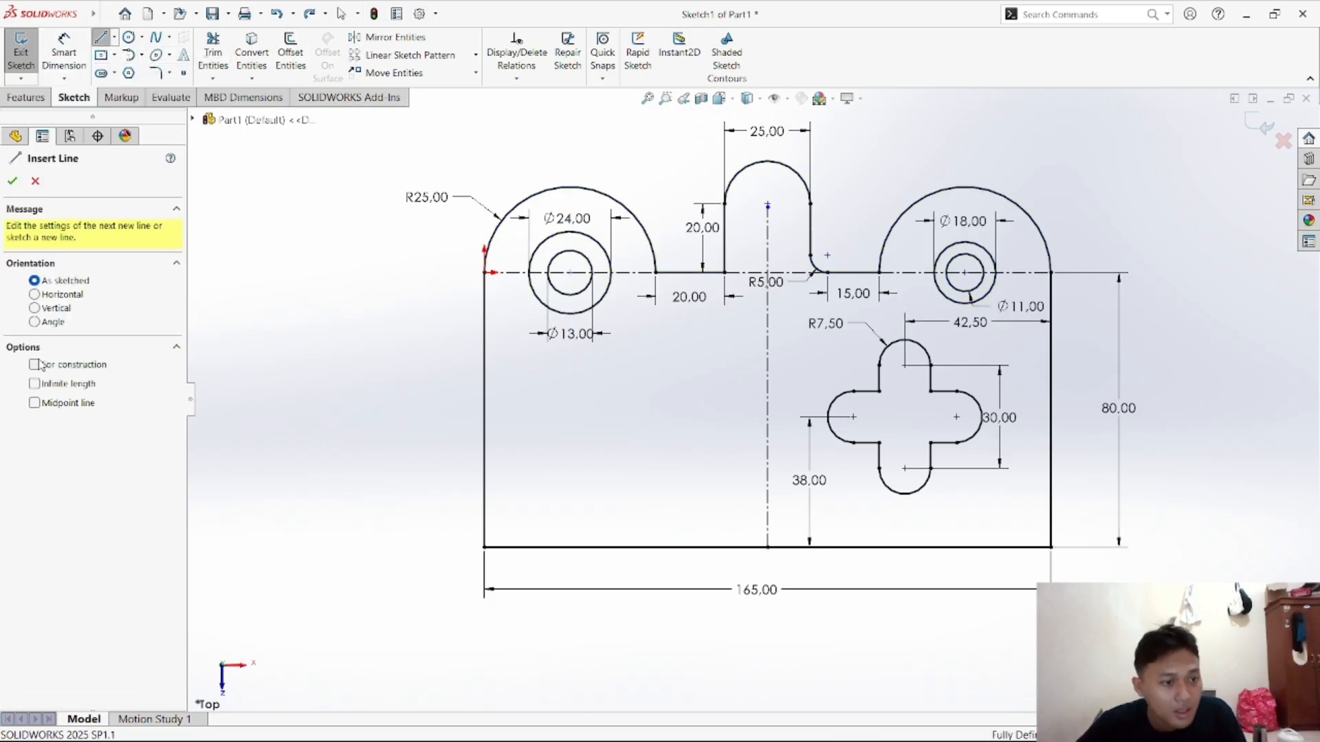
left_click(570, 187)
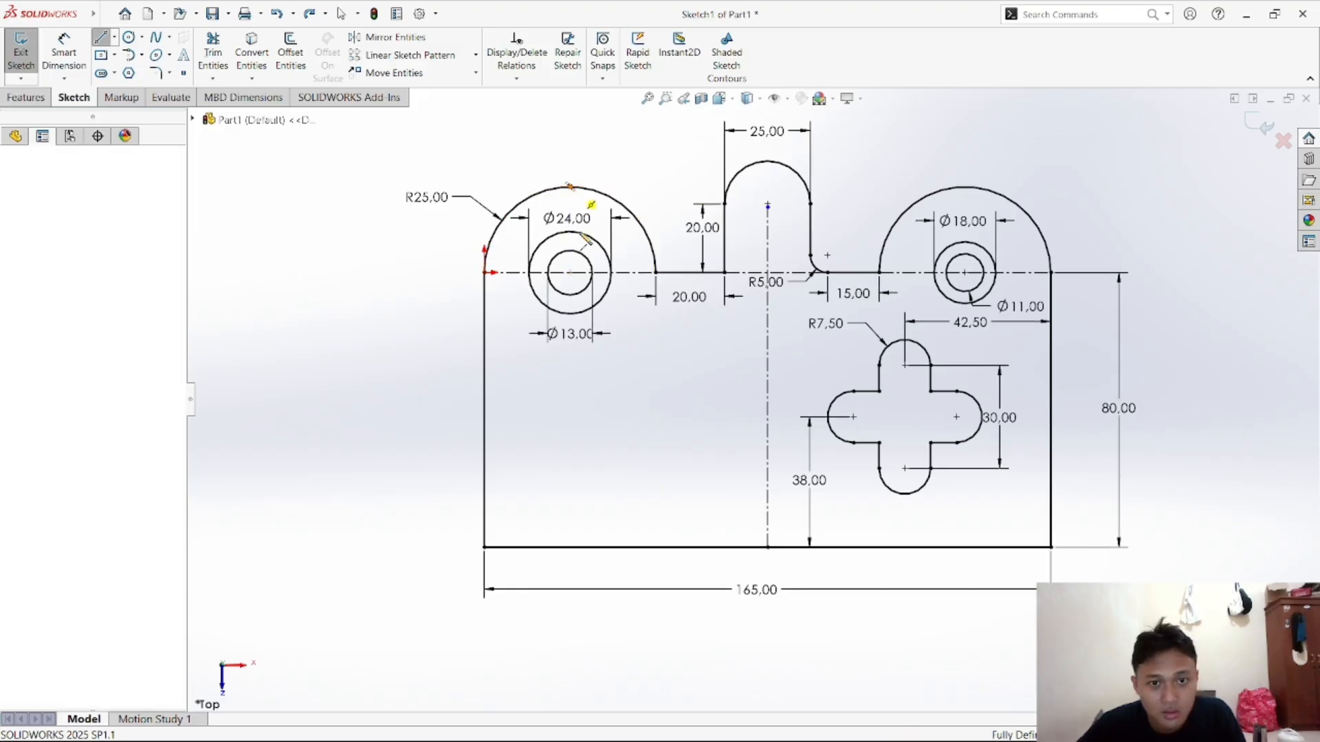
left_click(570, 366)
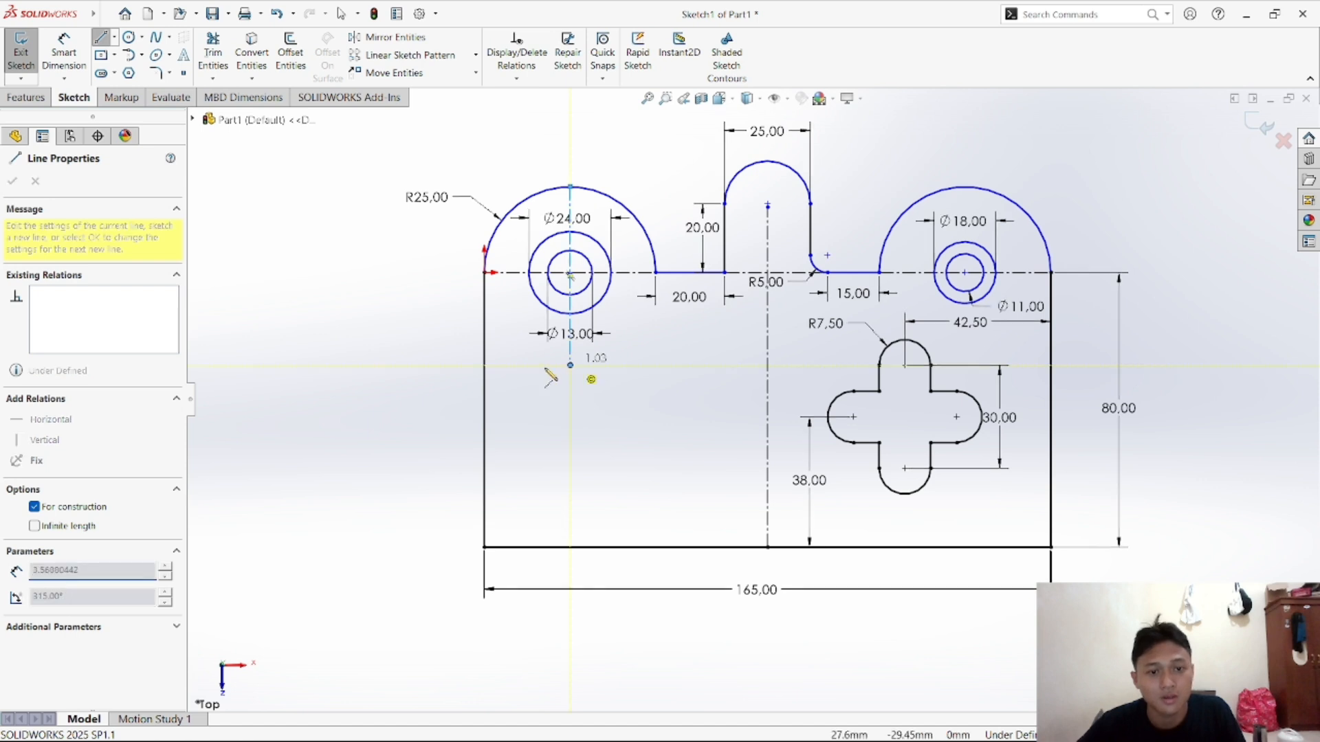
right_click(410, 396)
left_click(440, 394)
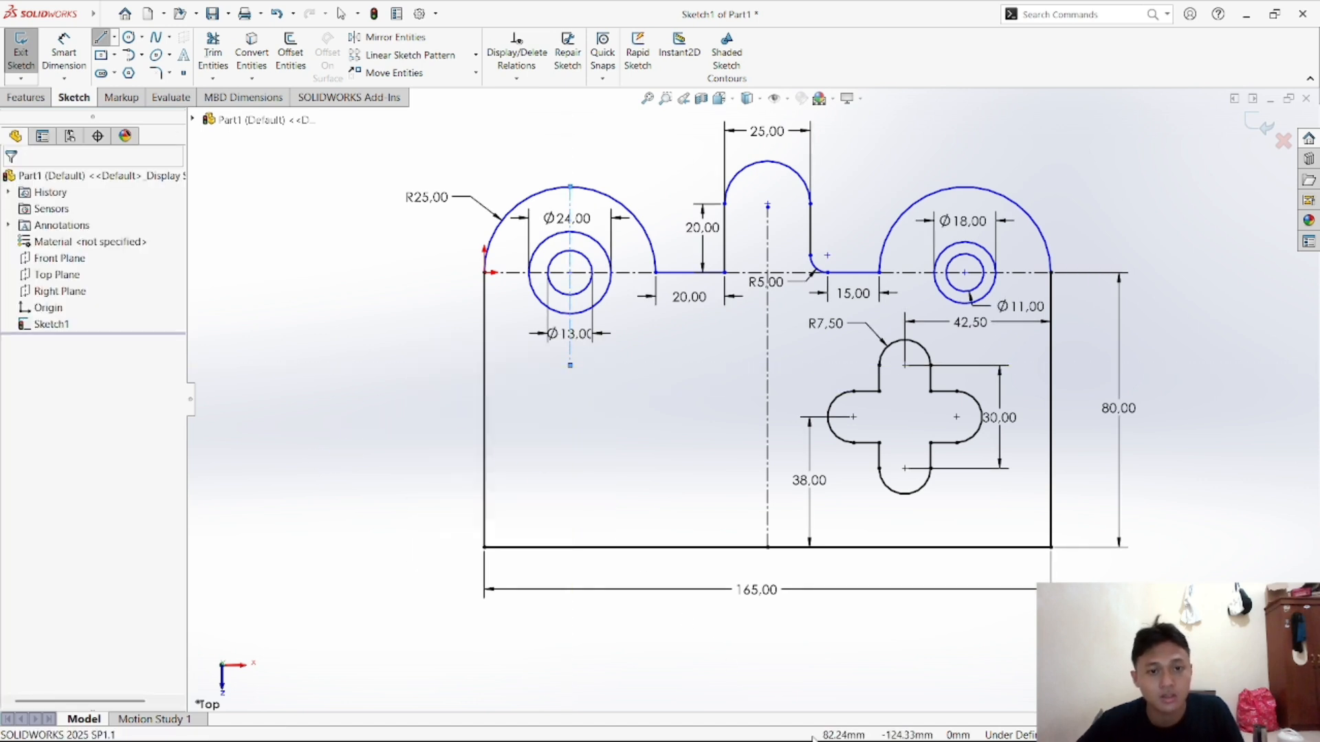
mouse_move(830, 722)
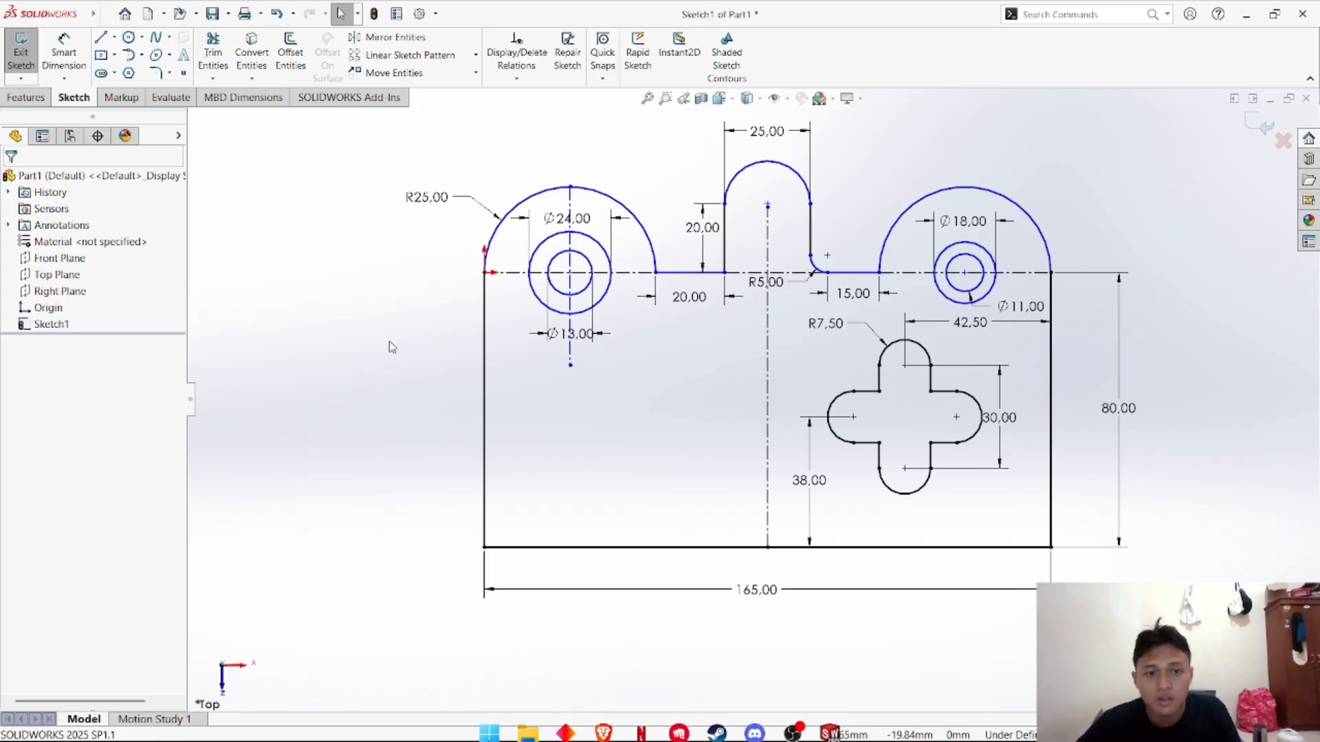
key("ctrl+z")
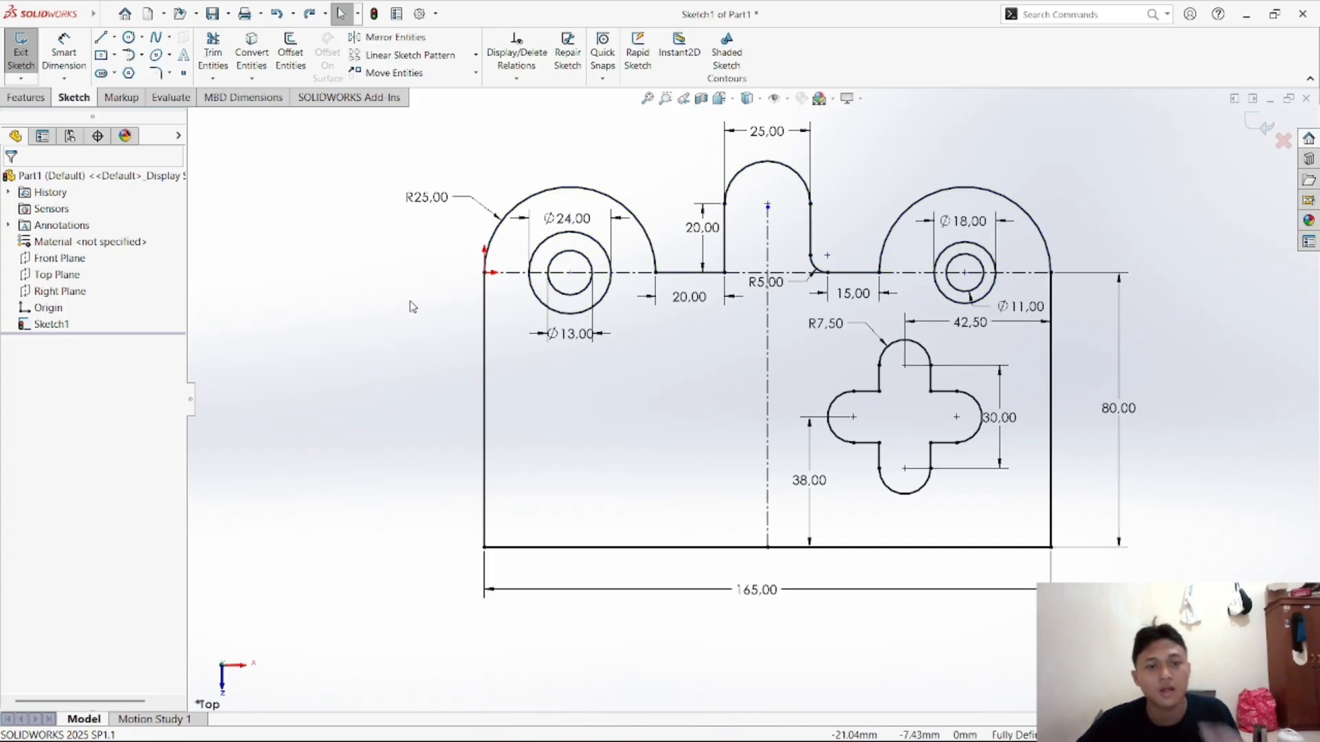
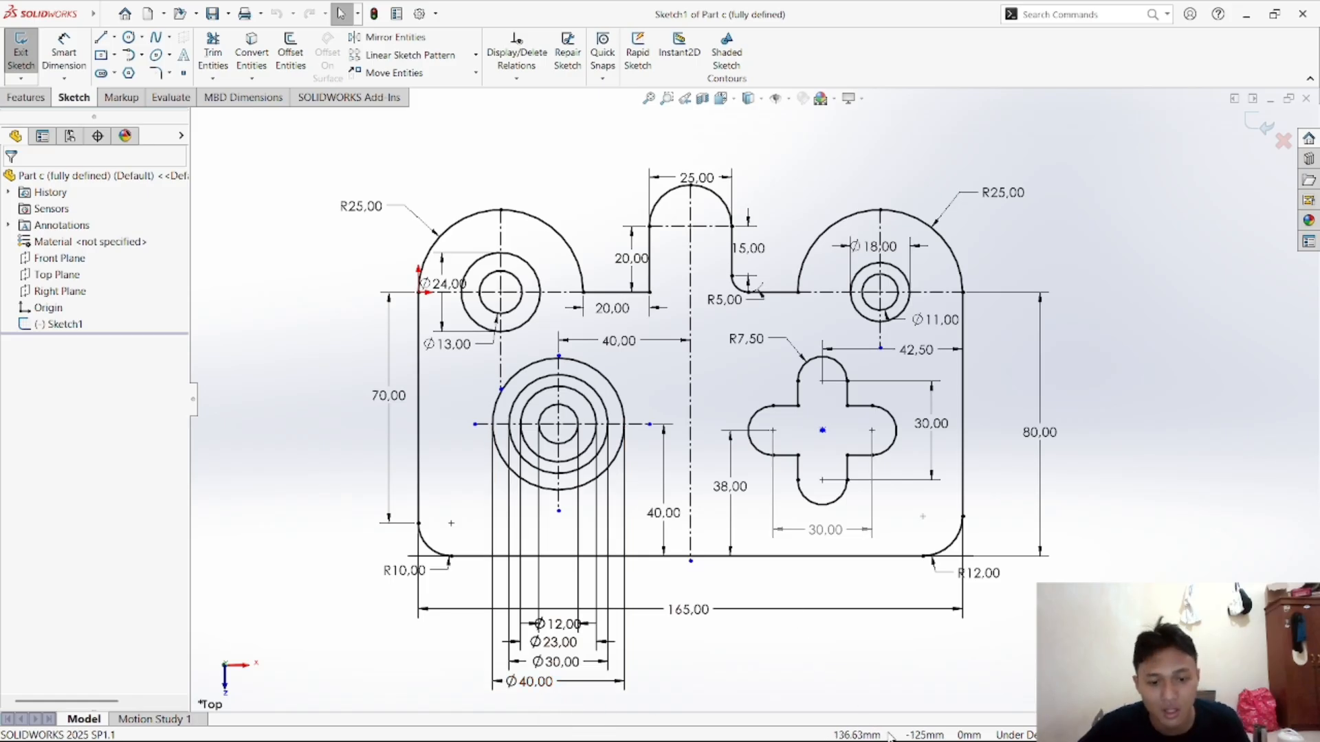
Return to the Part1 sketch and draw a circle about 9 mm in radius inside the plate, below the left lobe
mouse_move(873, 741)
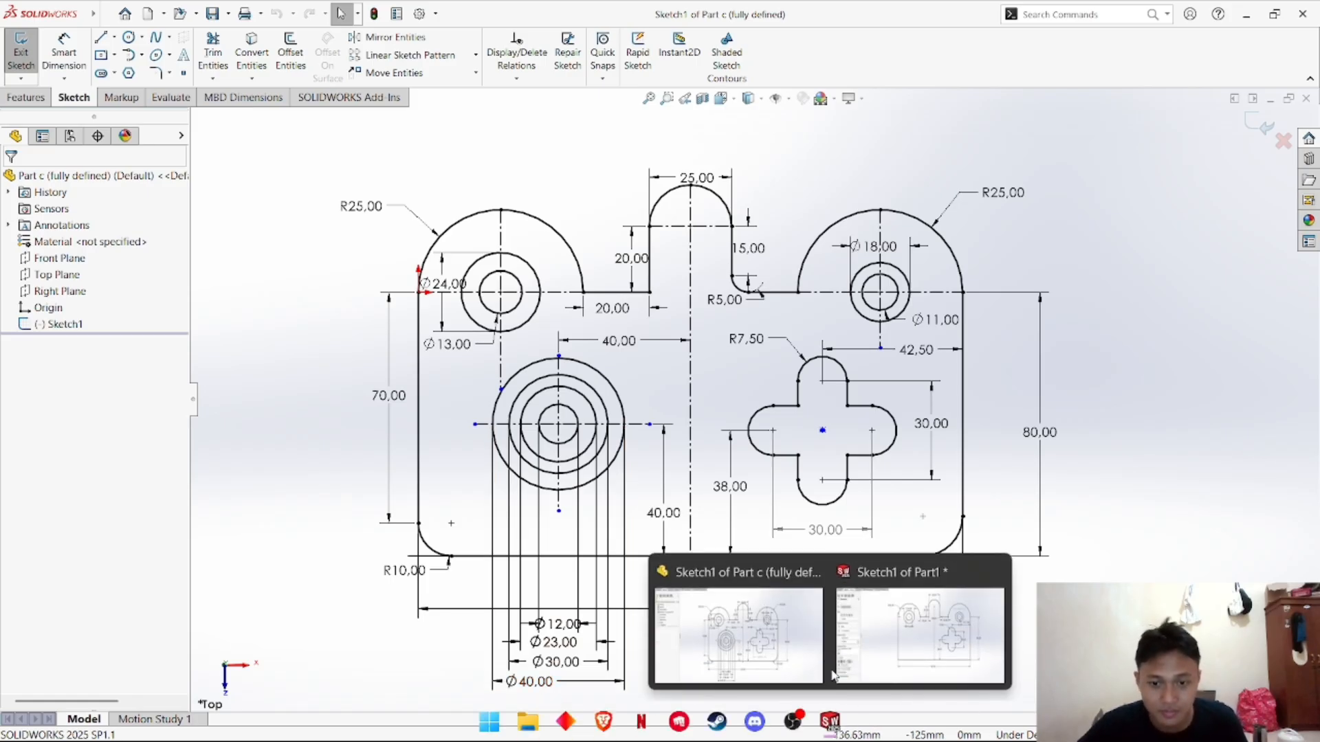
left_click(128, 37)
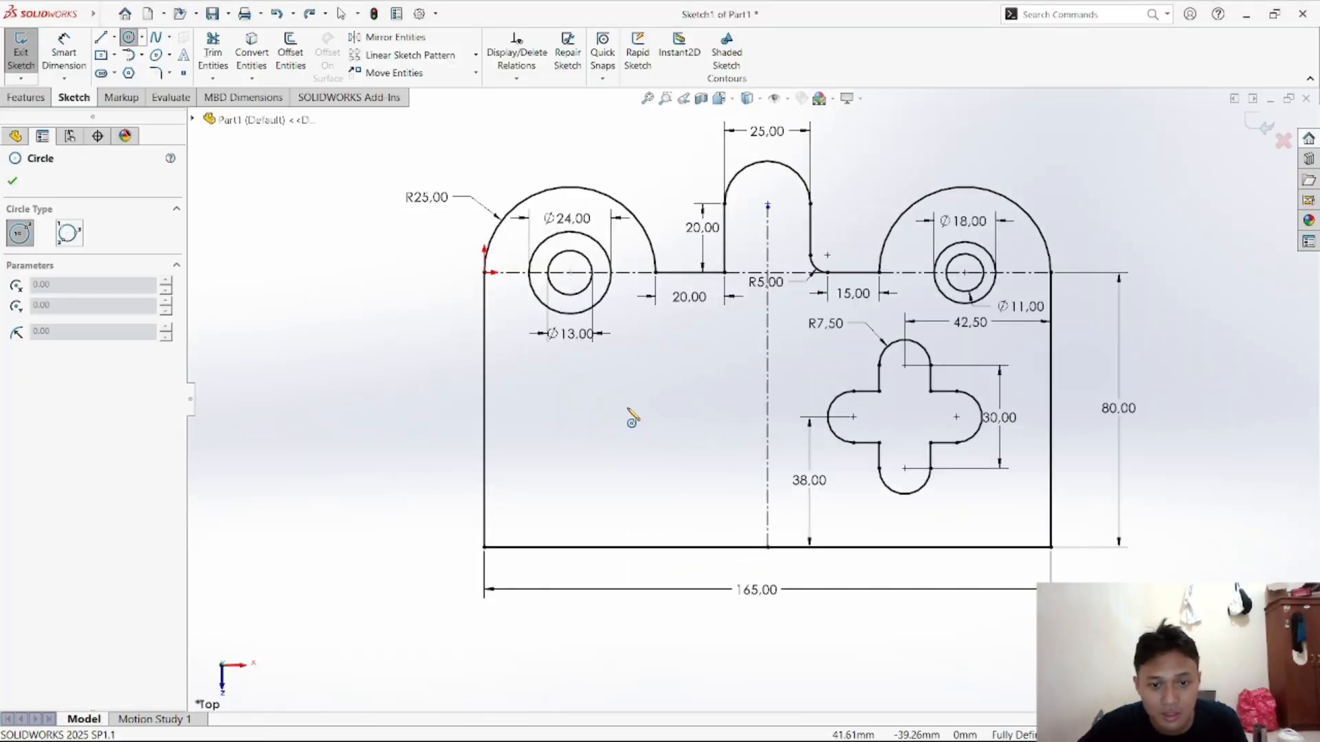
left_click(626, 407)
left_click(657, 418)
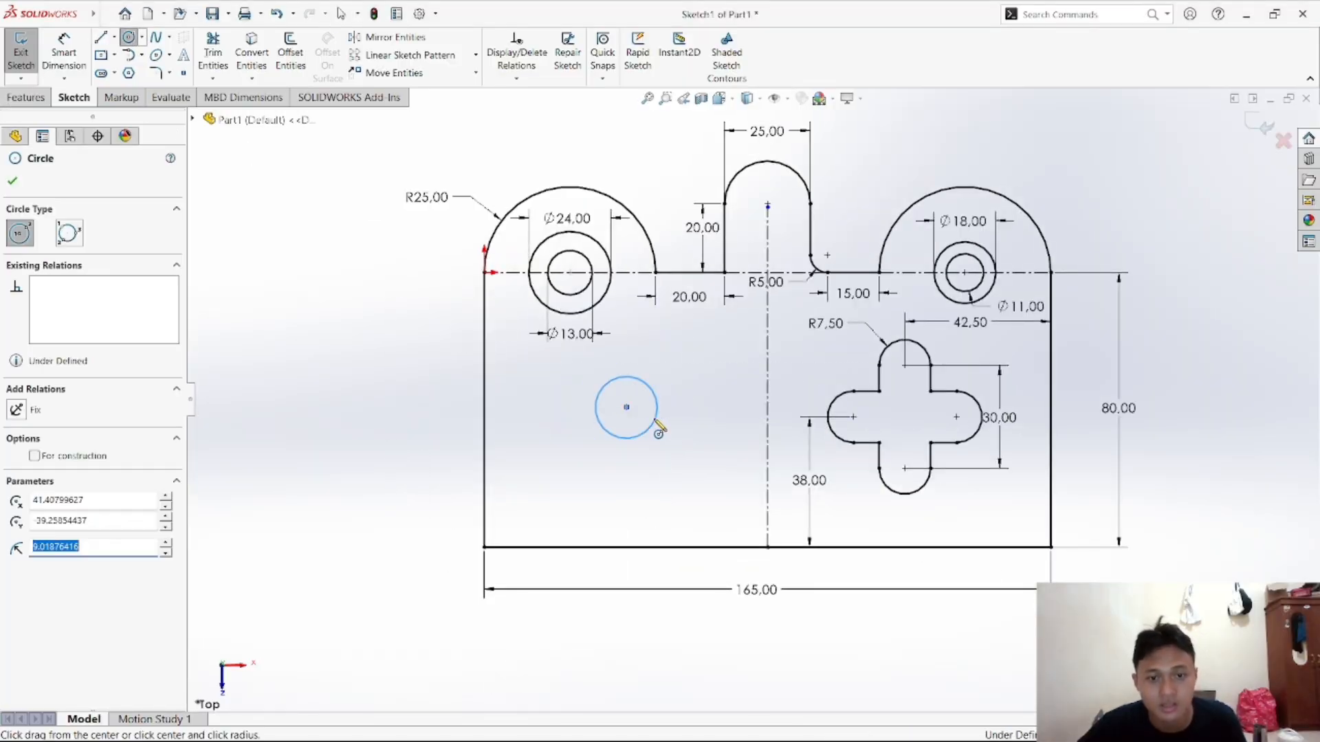
left_click(12, 181)
Dimension the new circle's centre 40 mm horizontally from the plate's vertical centreline
left_click(64, 52)
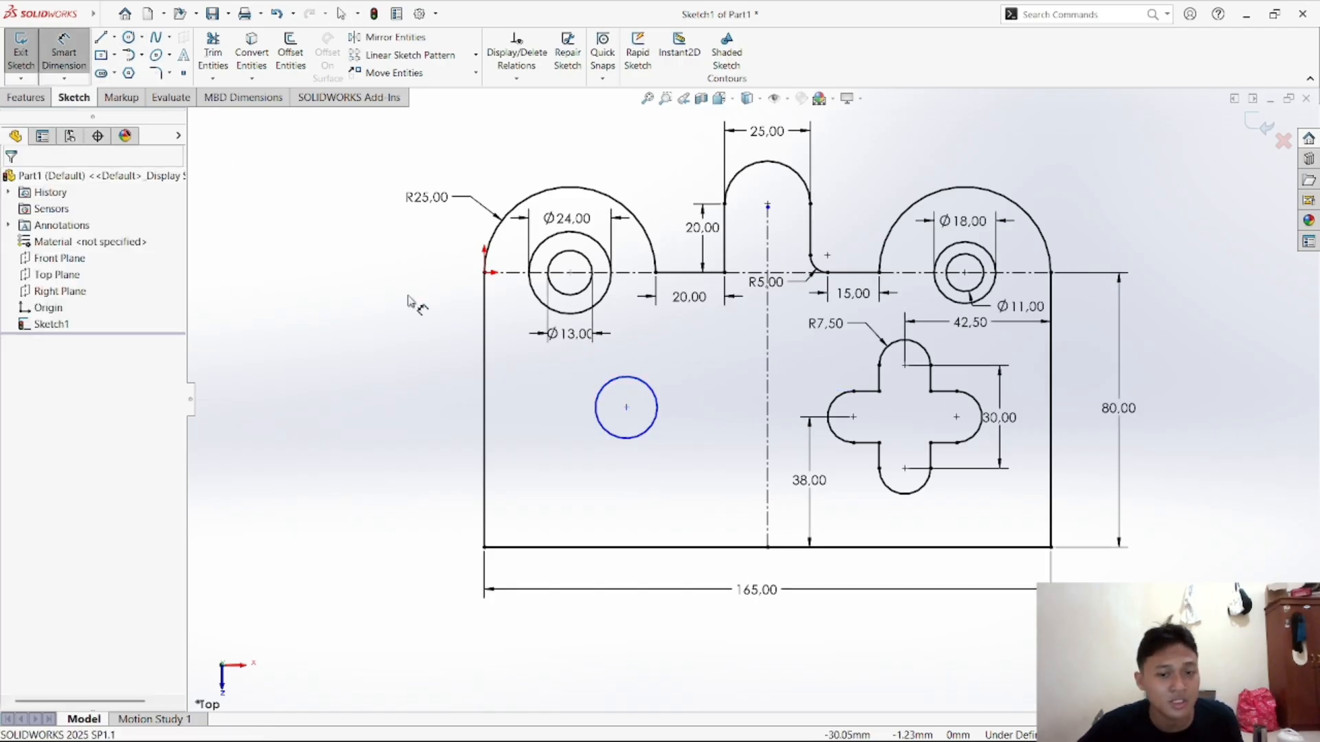
left_click(626, 408)
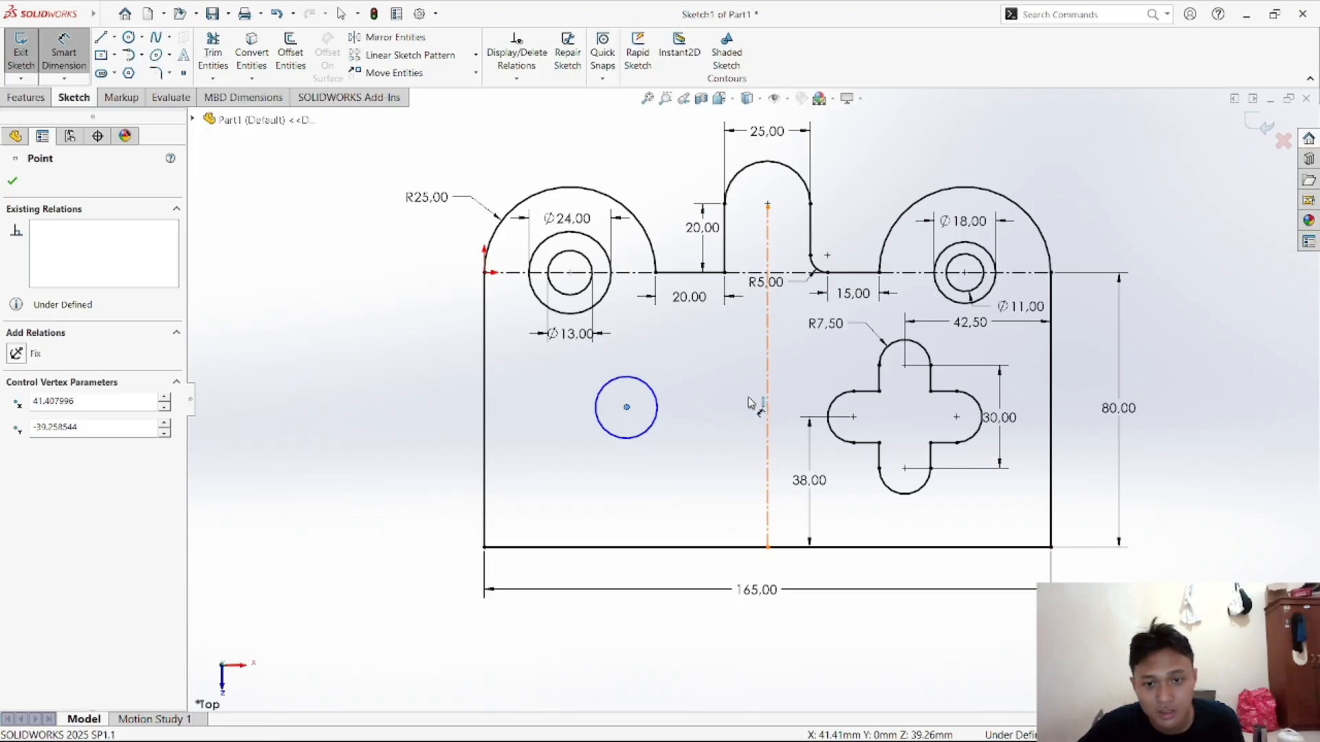
left_click(768, 410)
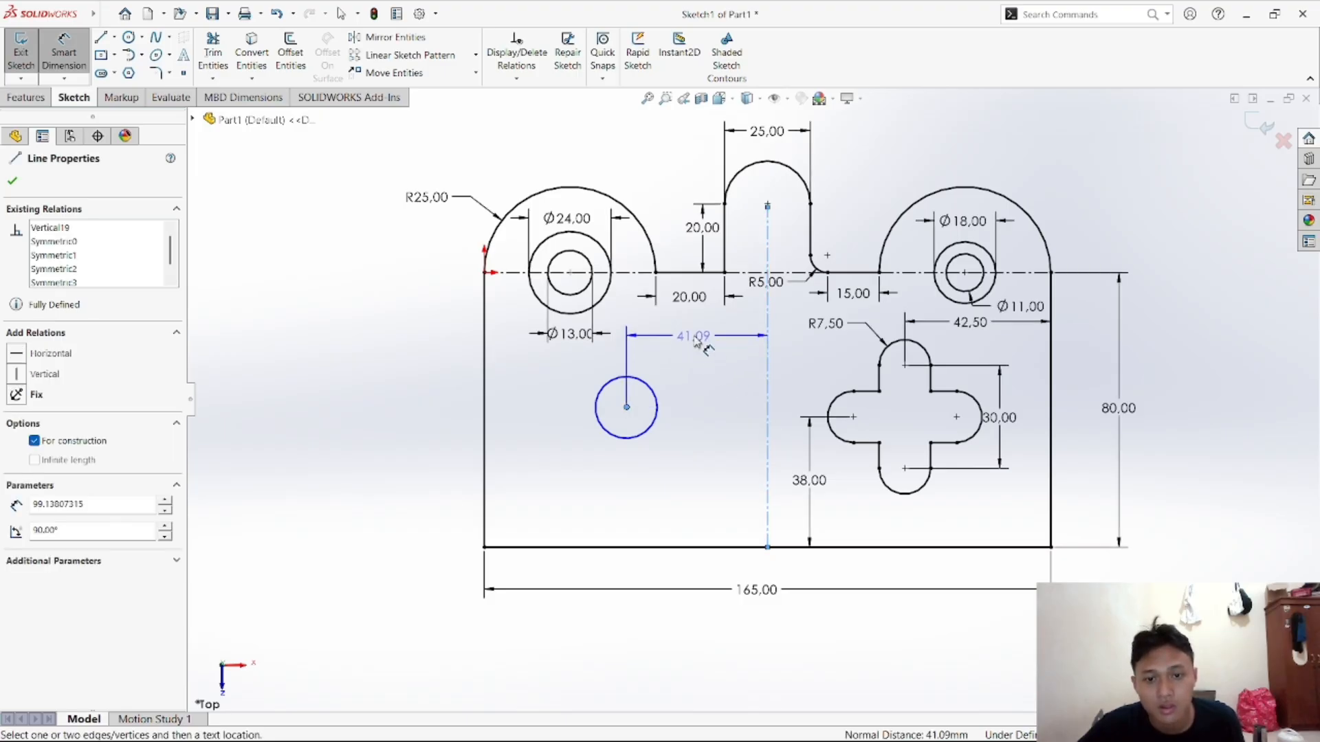
left_click(696, 342)
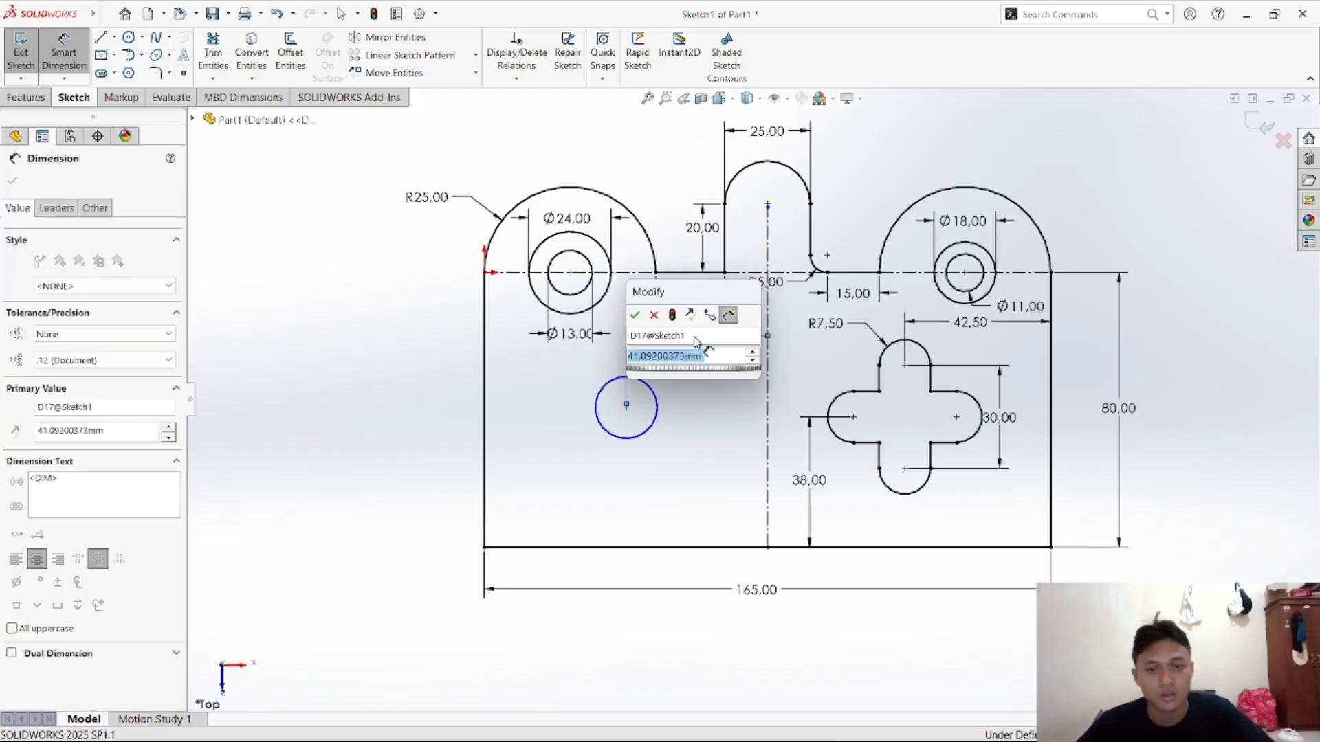
type("40")
key("Return")
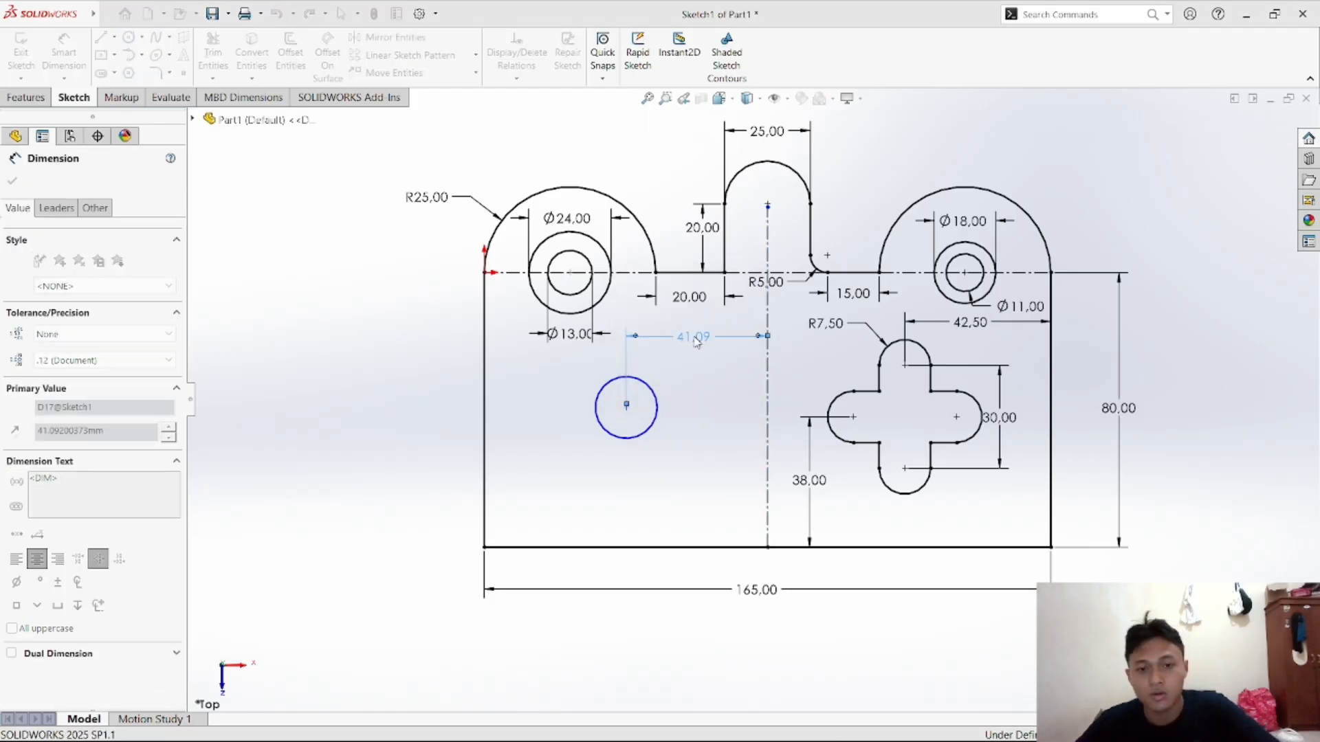
left_click(630, 406)
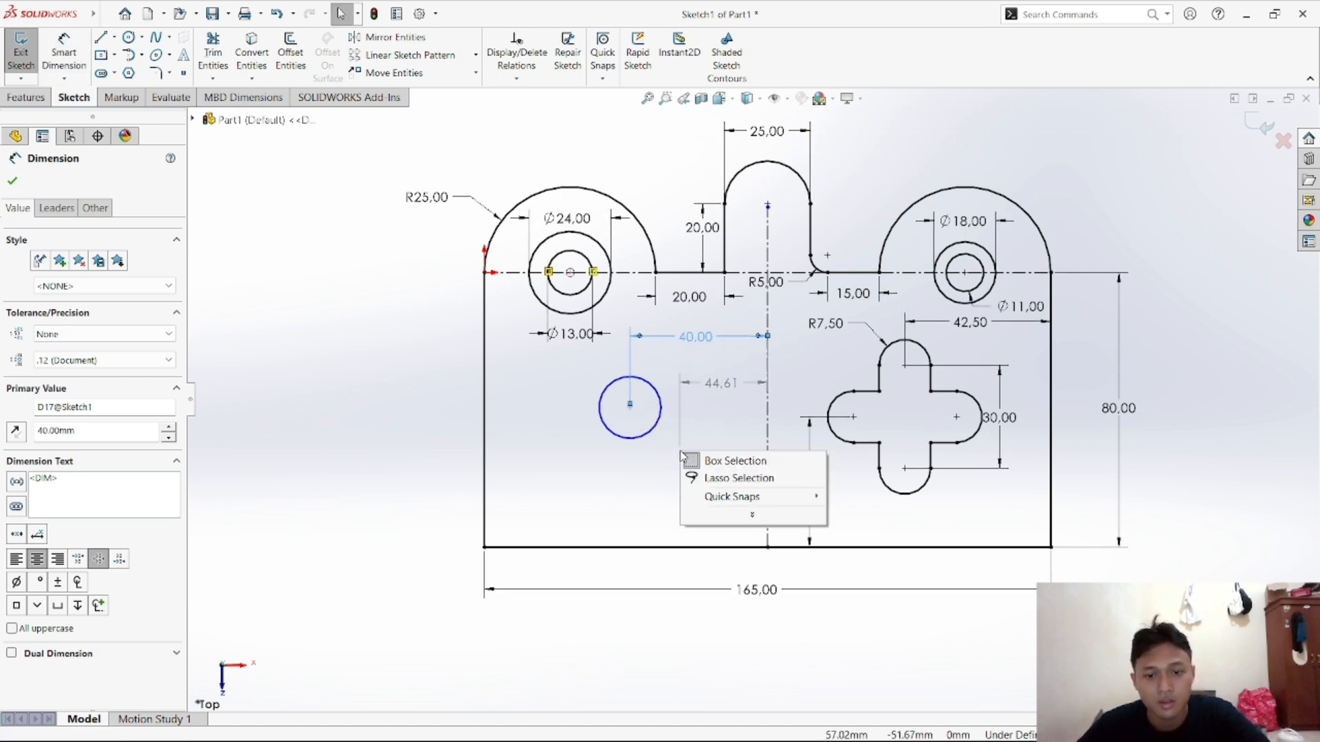
right_click(681, 453)
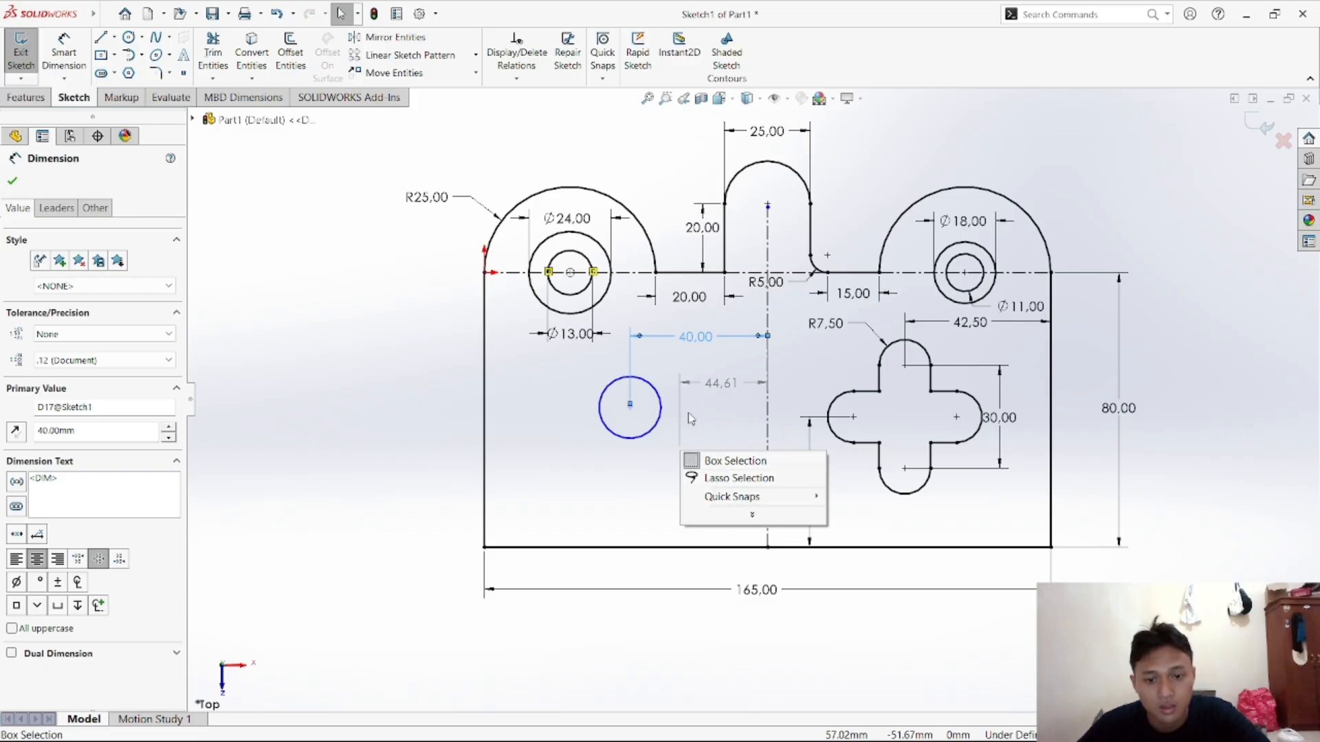
left_click(729, 478)
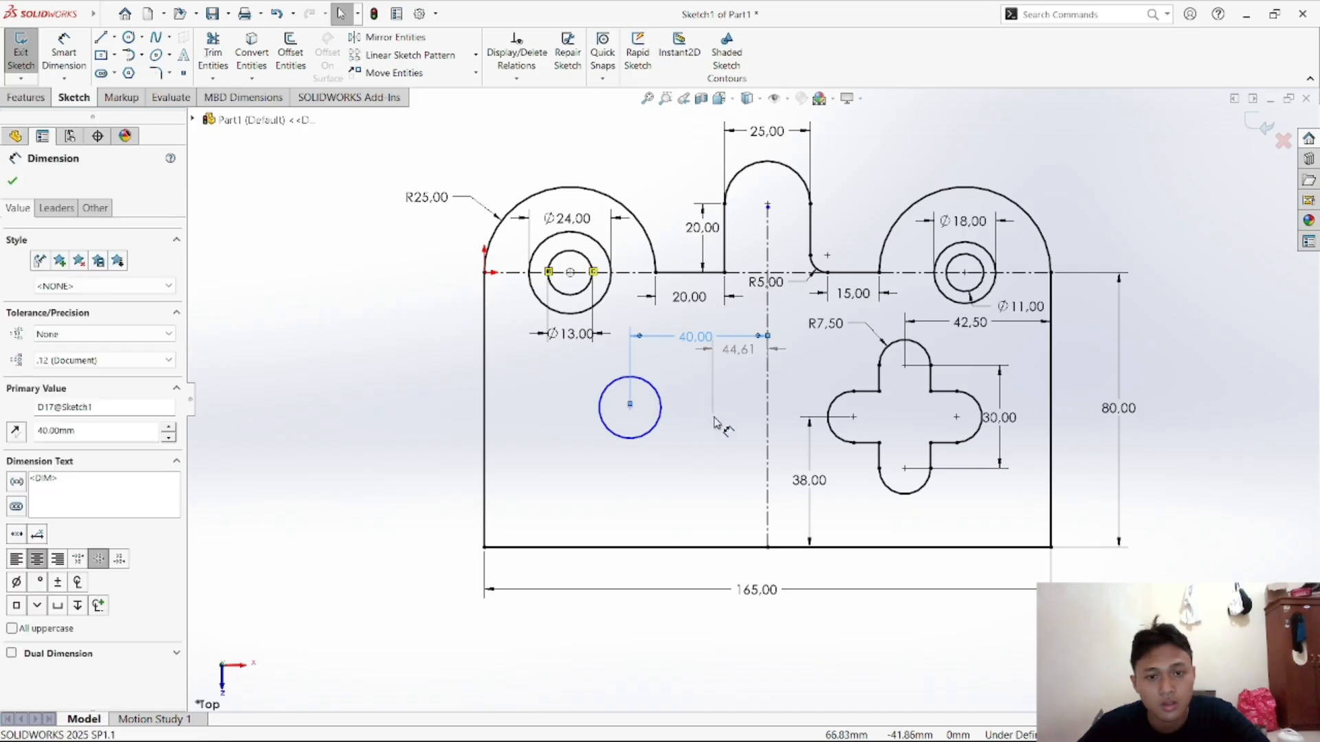
right_click(687, 463)
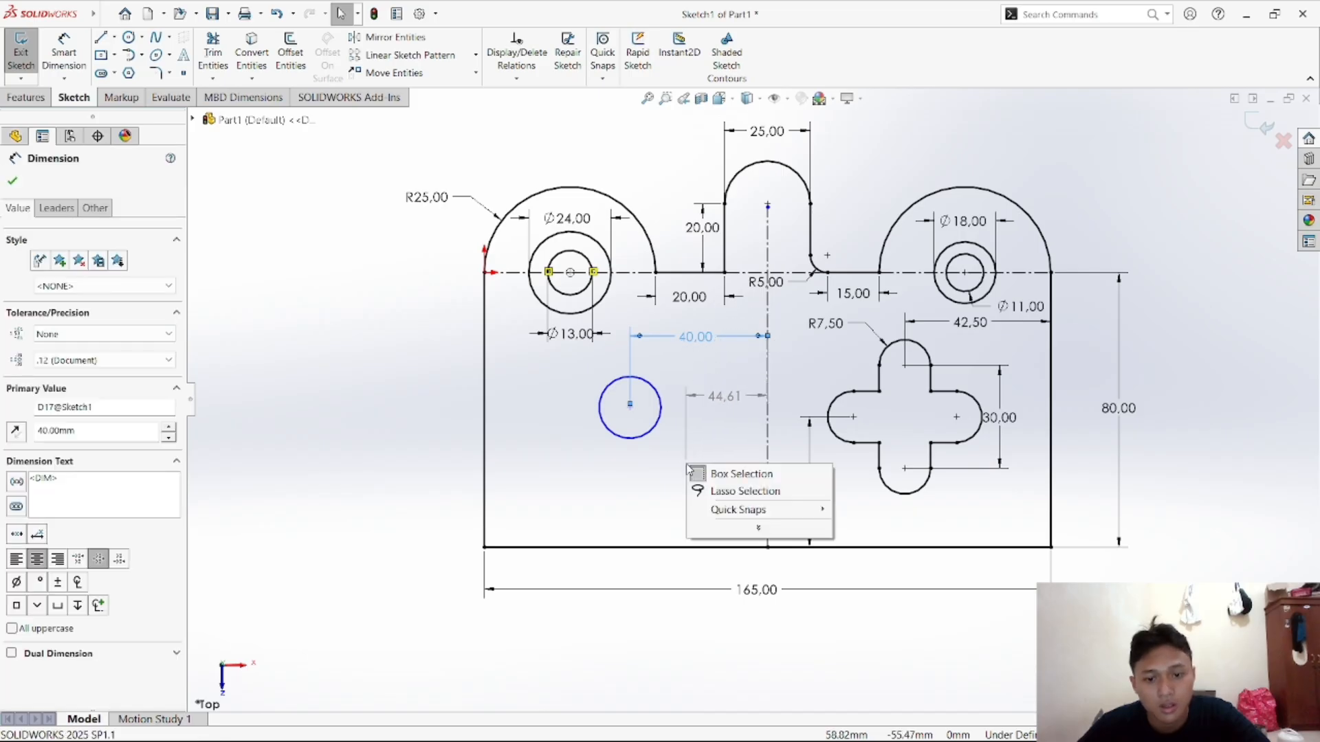
left_click(750, 532)
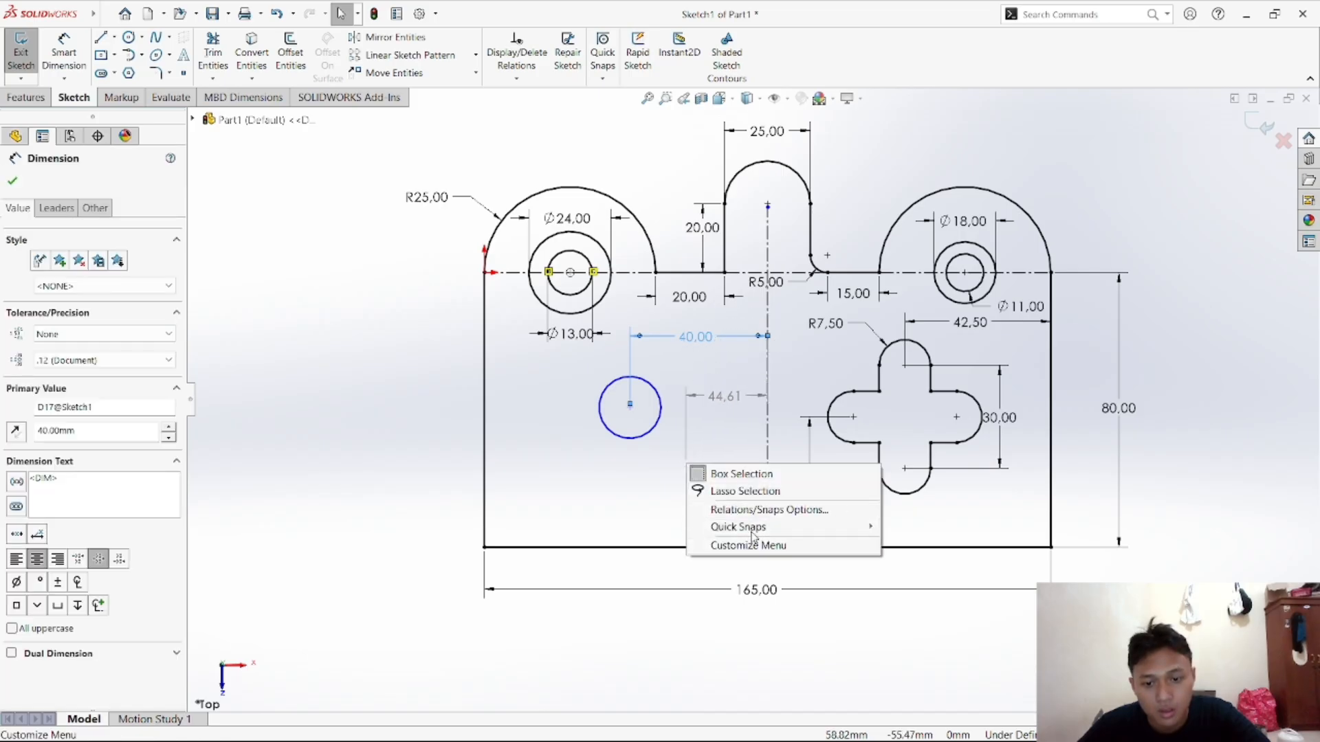
left_click(669, 489)
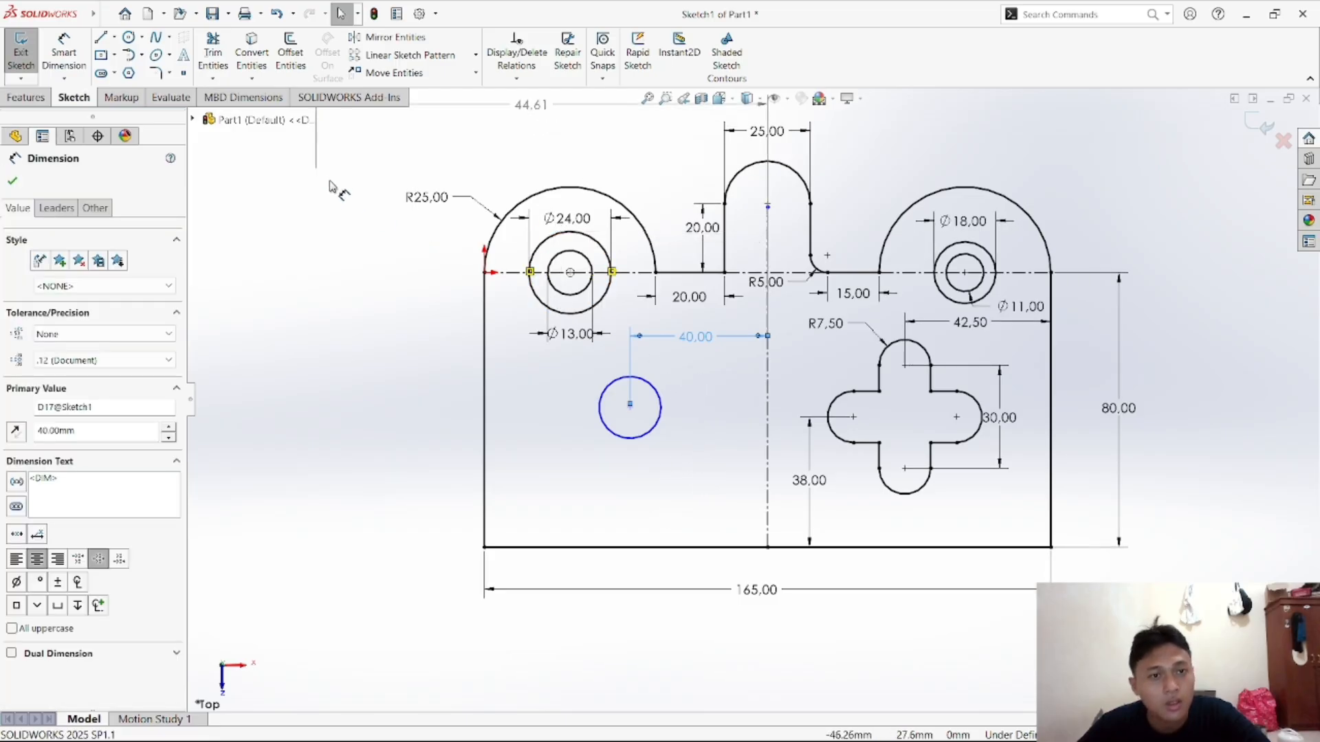
right_click(436, 483)
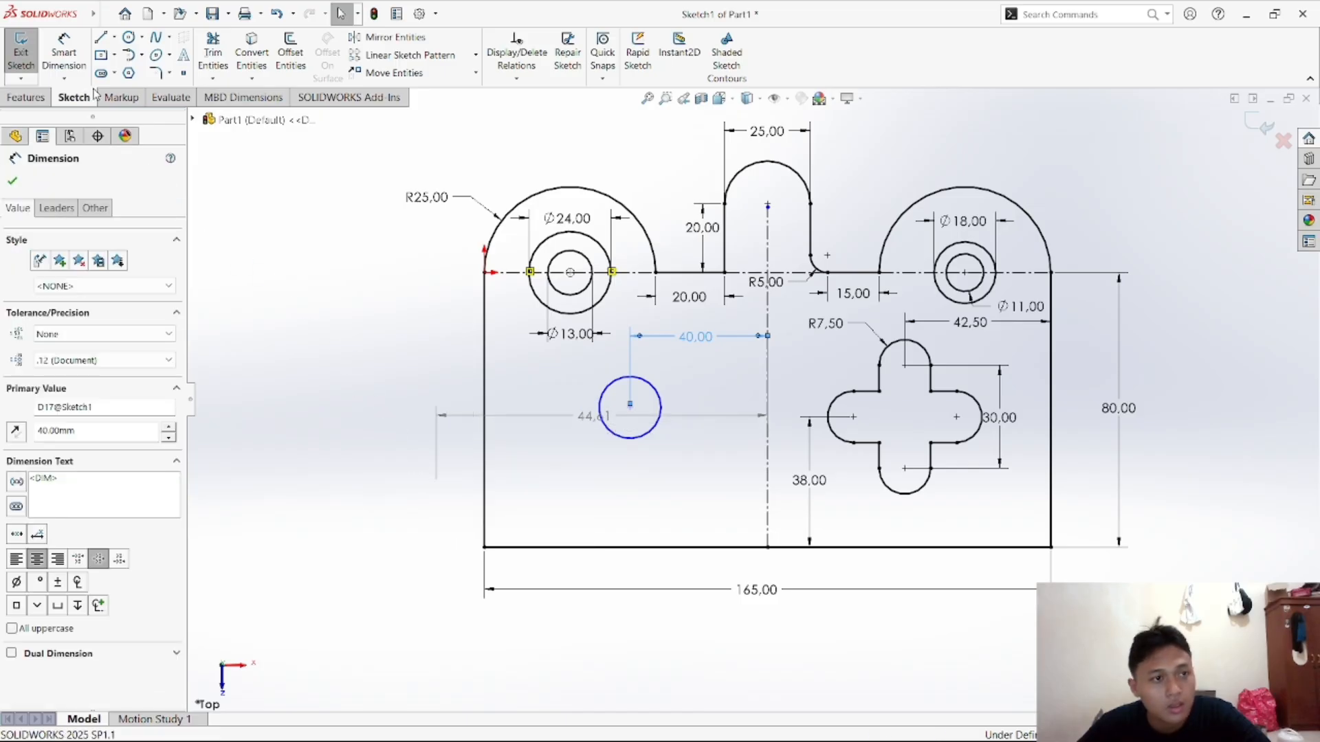
Dimension the lower-left circle's centre 40 mm vertically from the plate's bottom edge
left_click(64, 52)
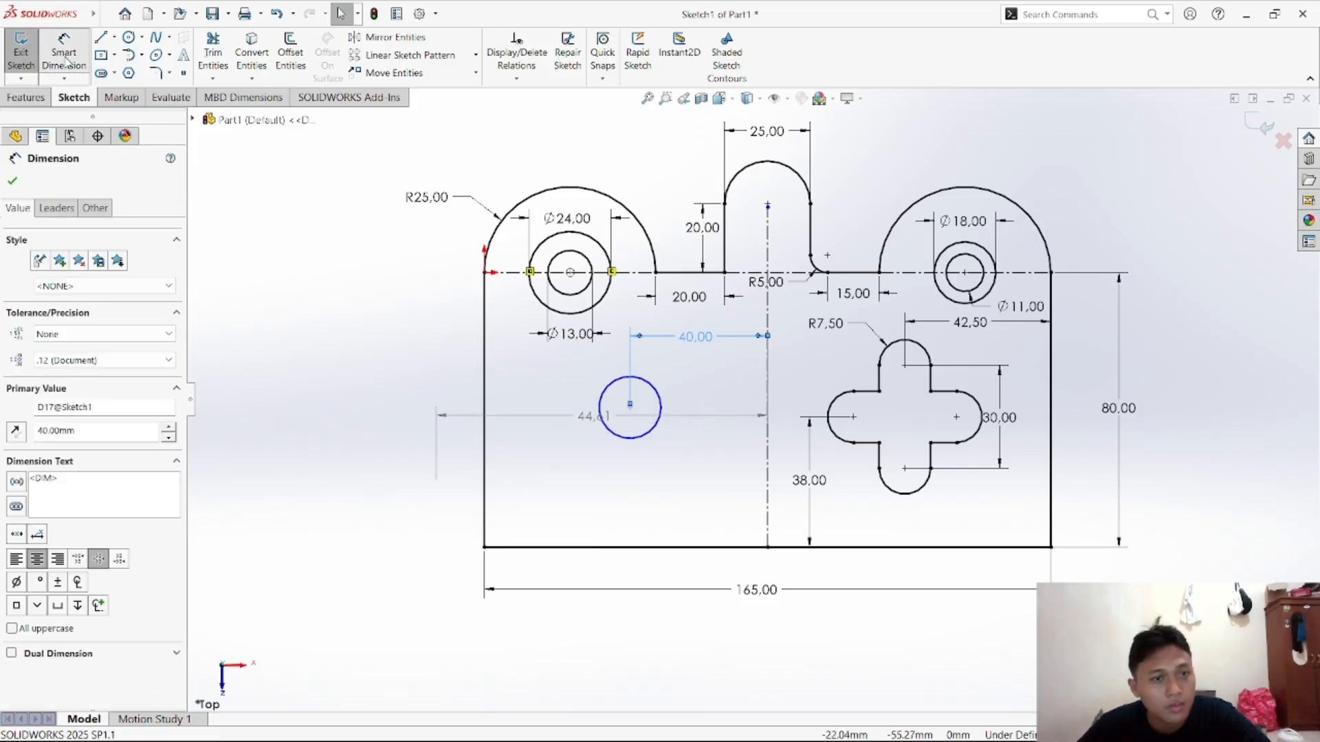
left_click(630, 408)
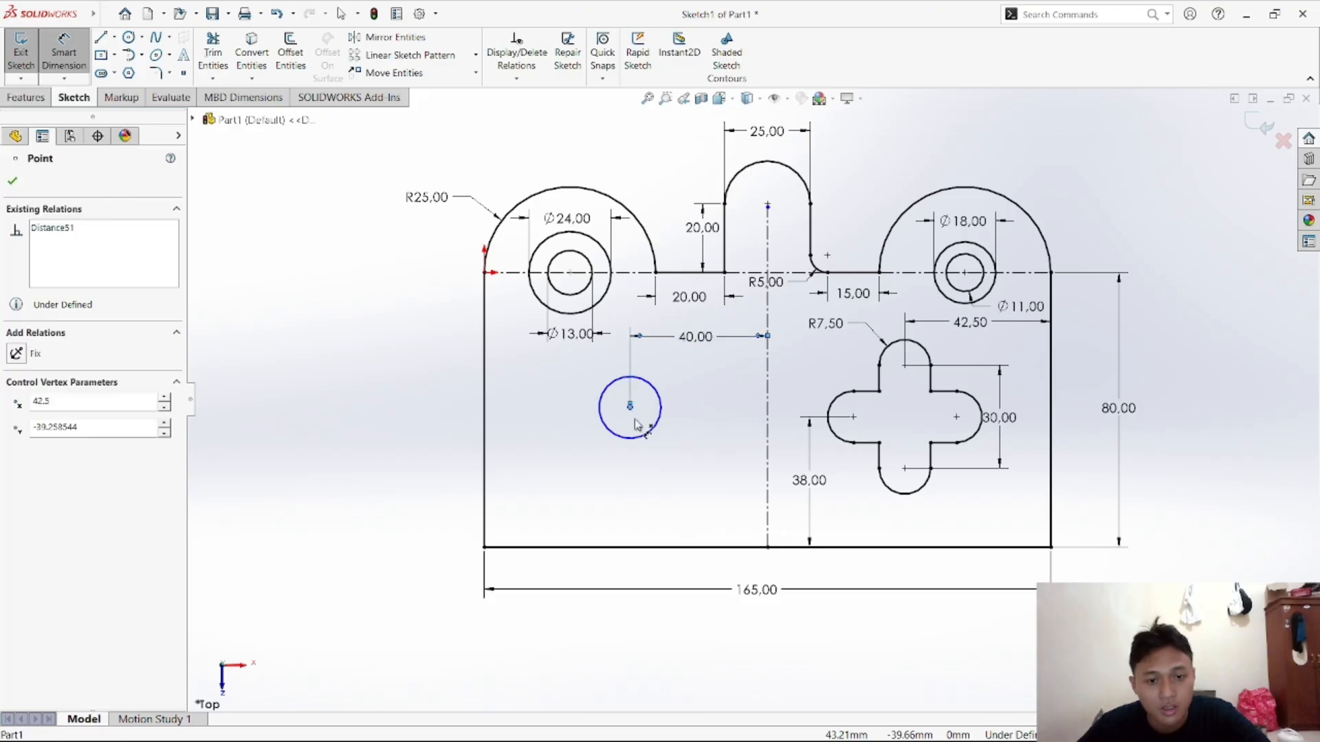
left_click(679, 548)
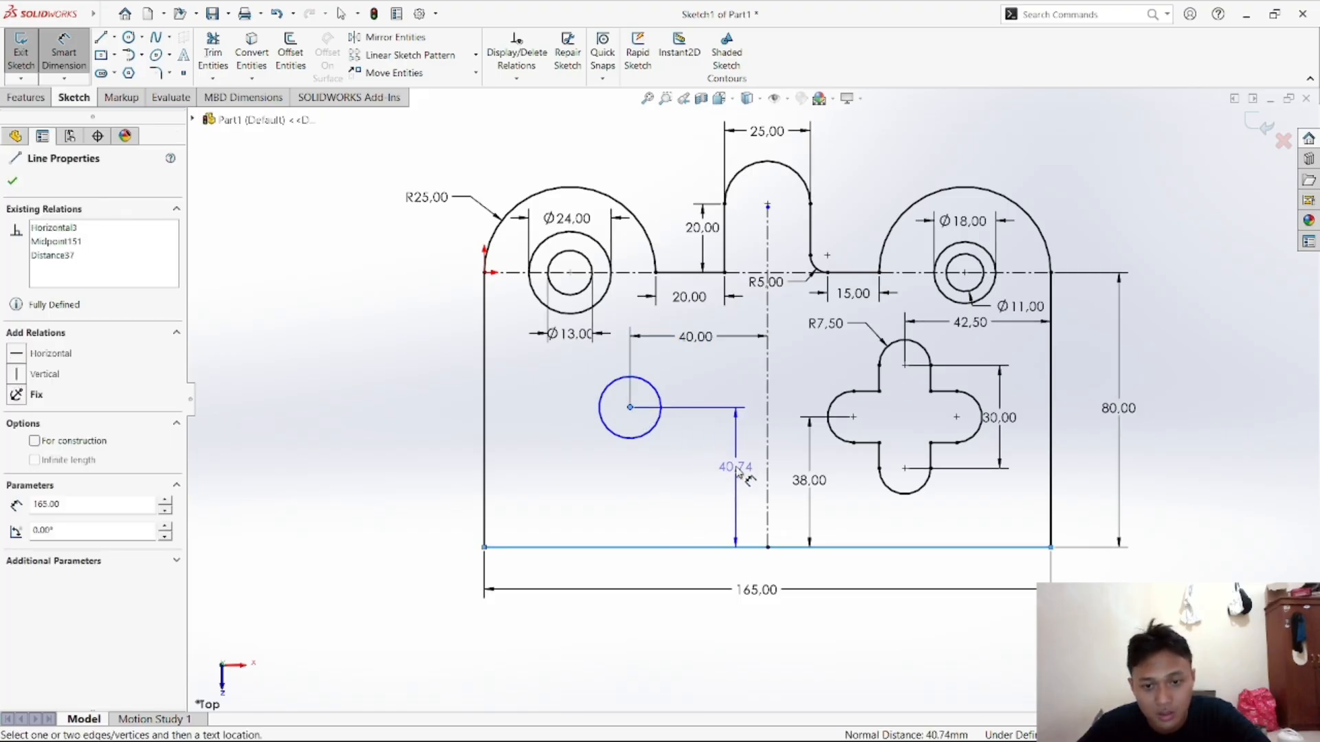
left_click(738, 471)
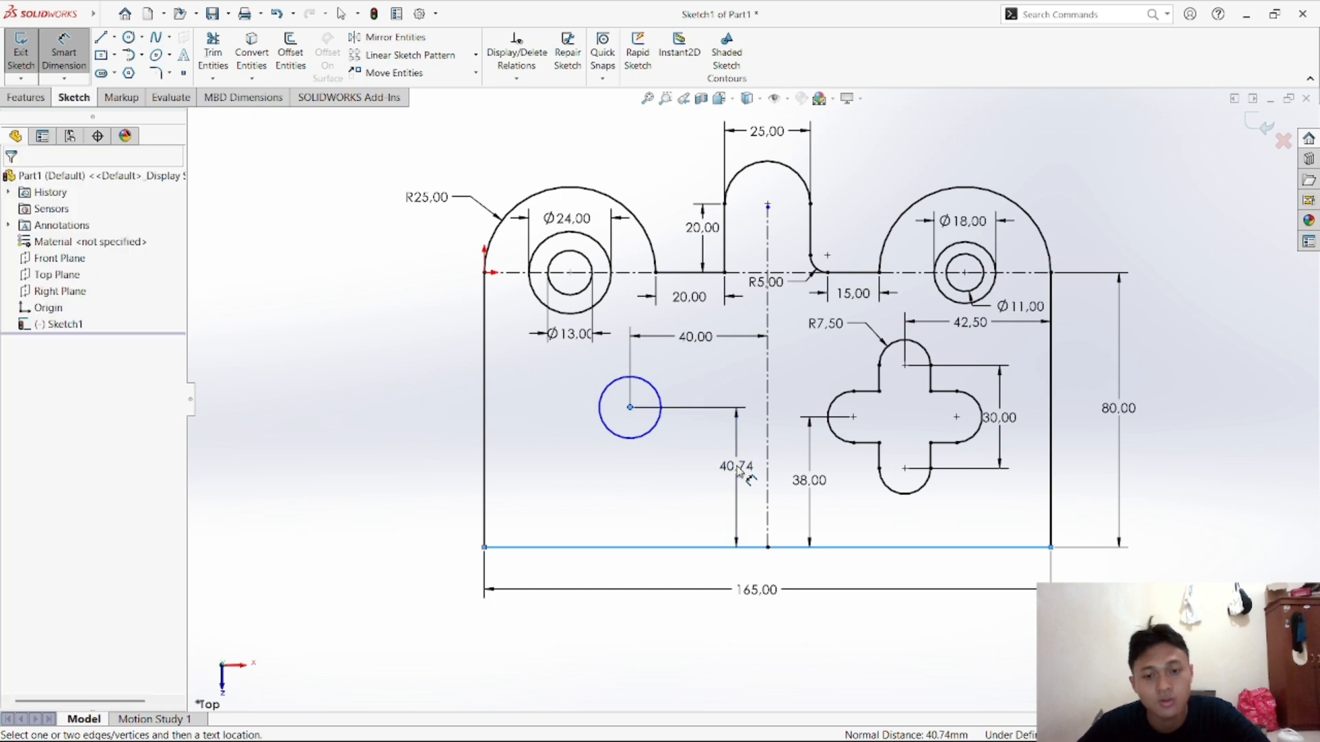
double_click(738, 471)
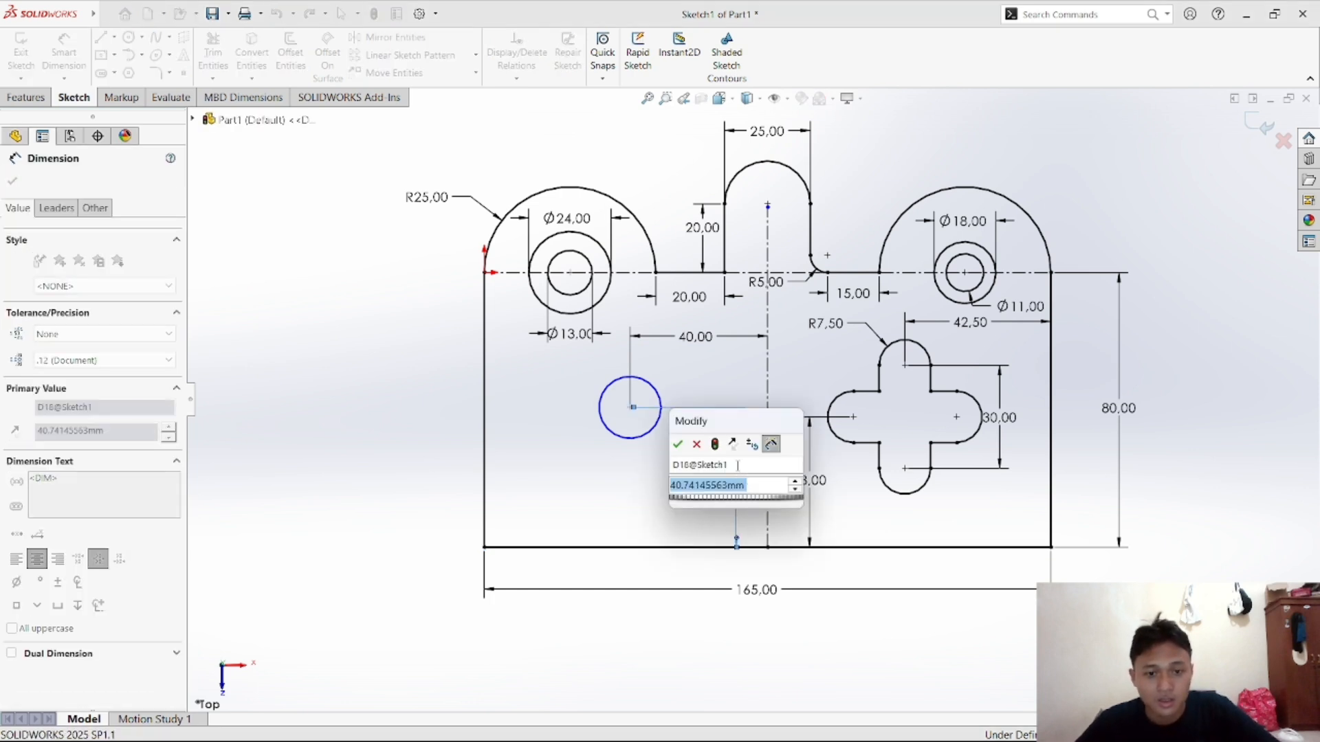
type("40")
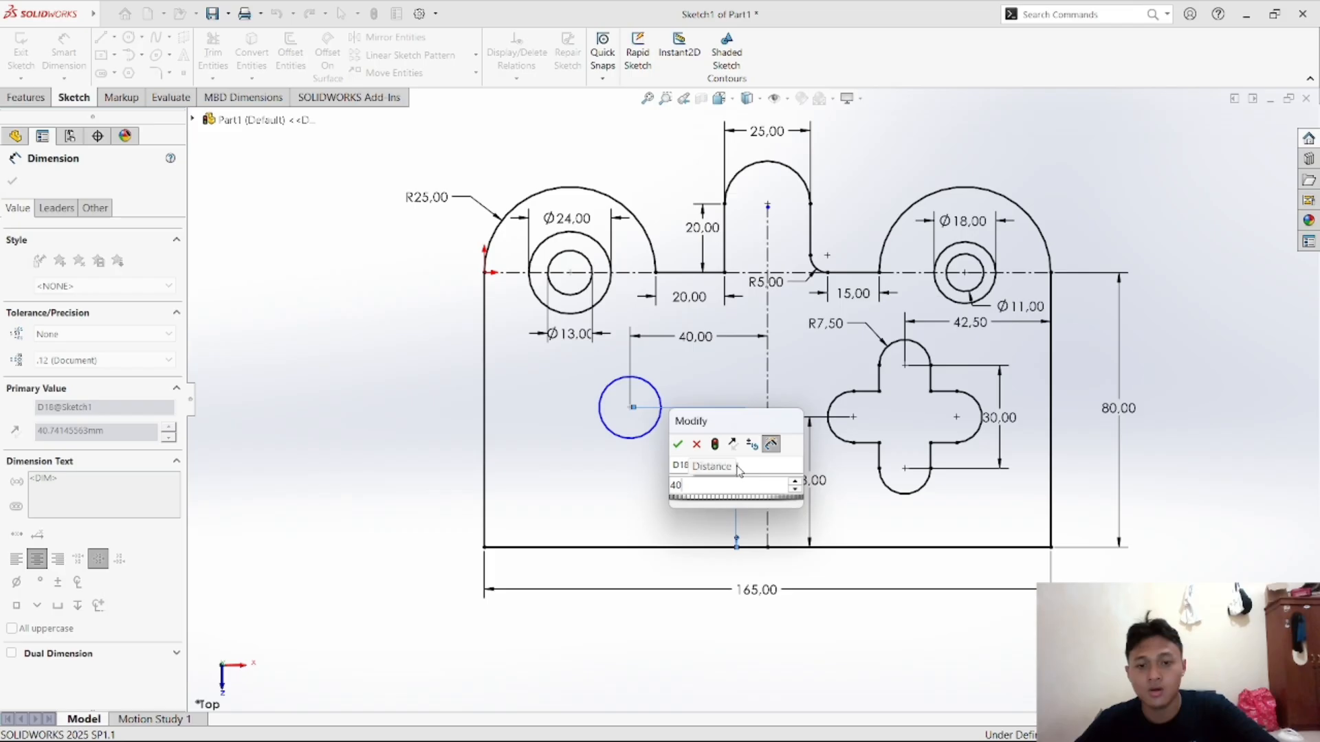
key("Return")
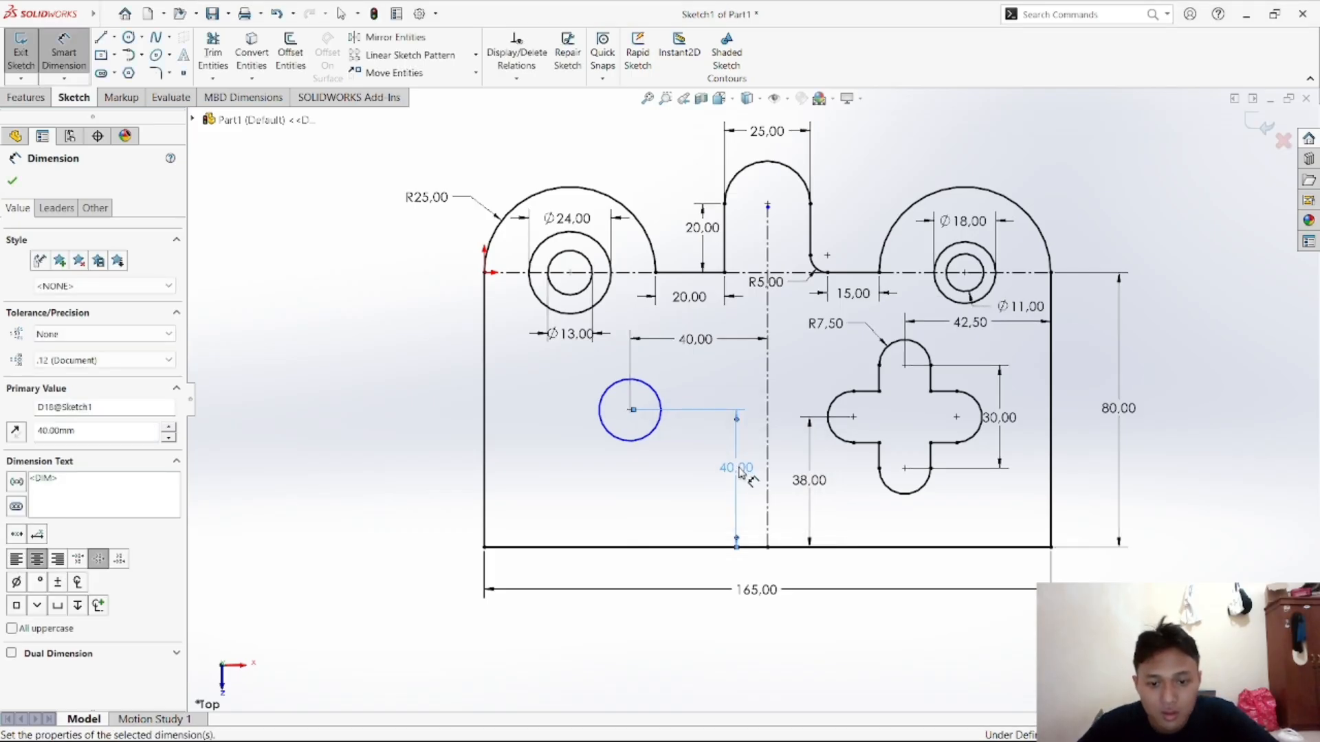
Dimension the lower-left circle's diameter as 12 mm, placing the dimension below the plate
left_click(633, 444)
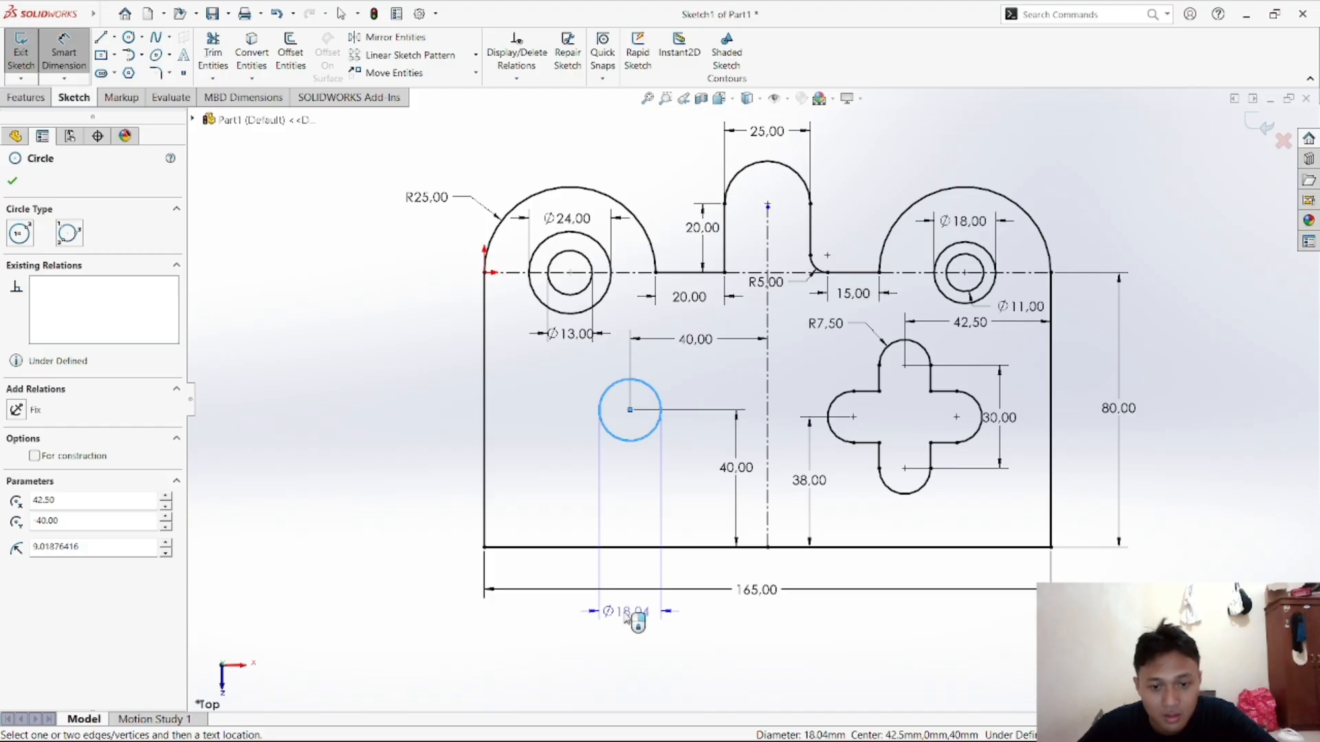
left_click(624, 623)
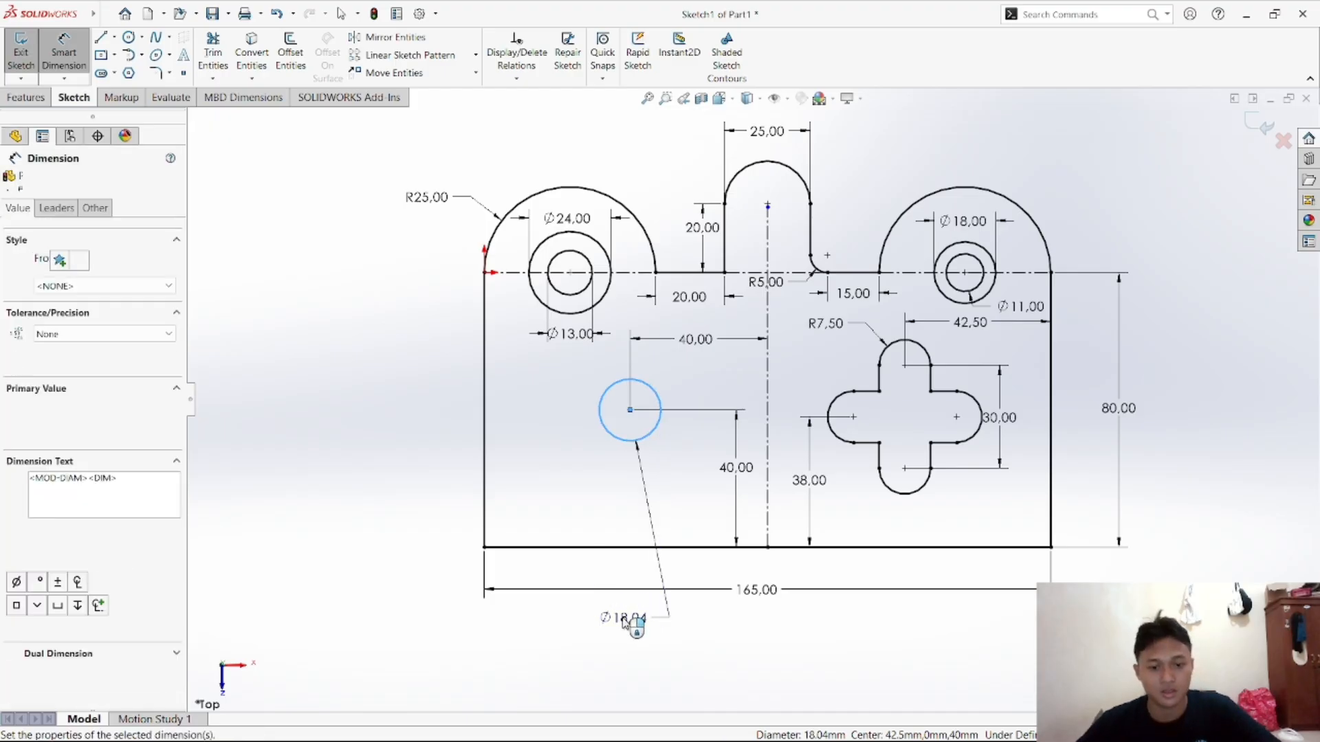
type("12")
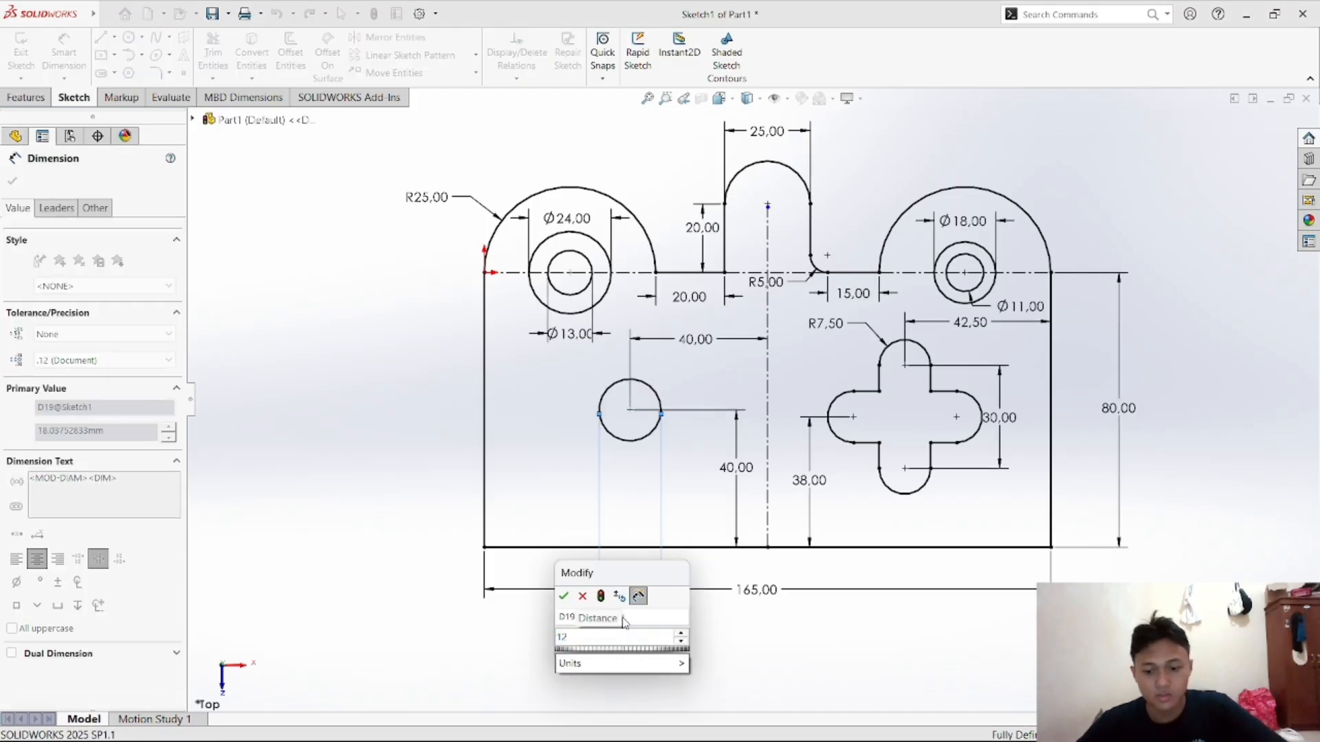
key("Return")
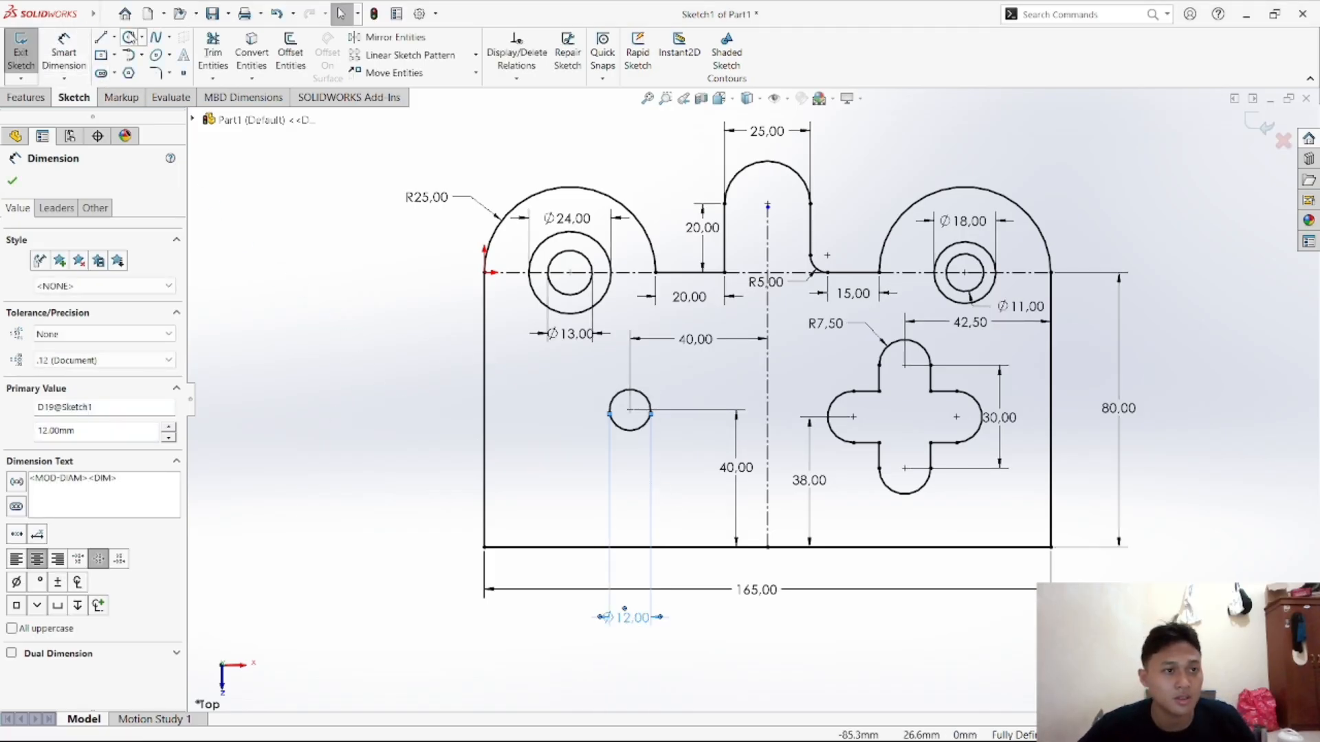
Draw three circles concentric with the 12 mm circle, with radii of about 10.8, 16.2 and 21.5 mm
left_click(128, 37)
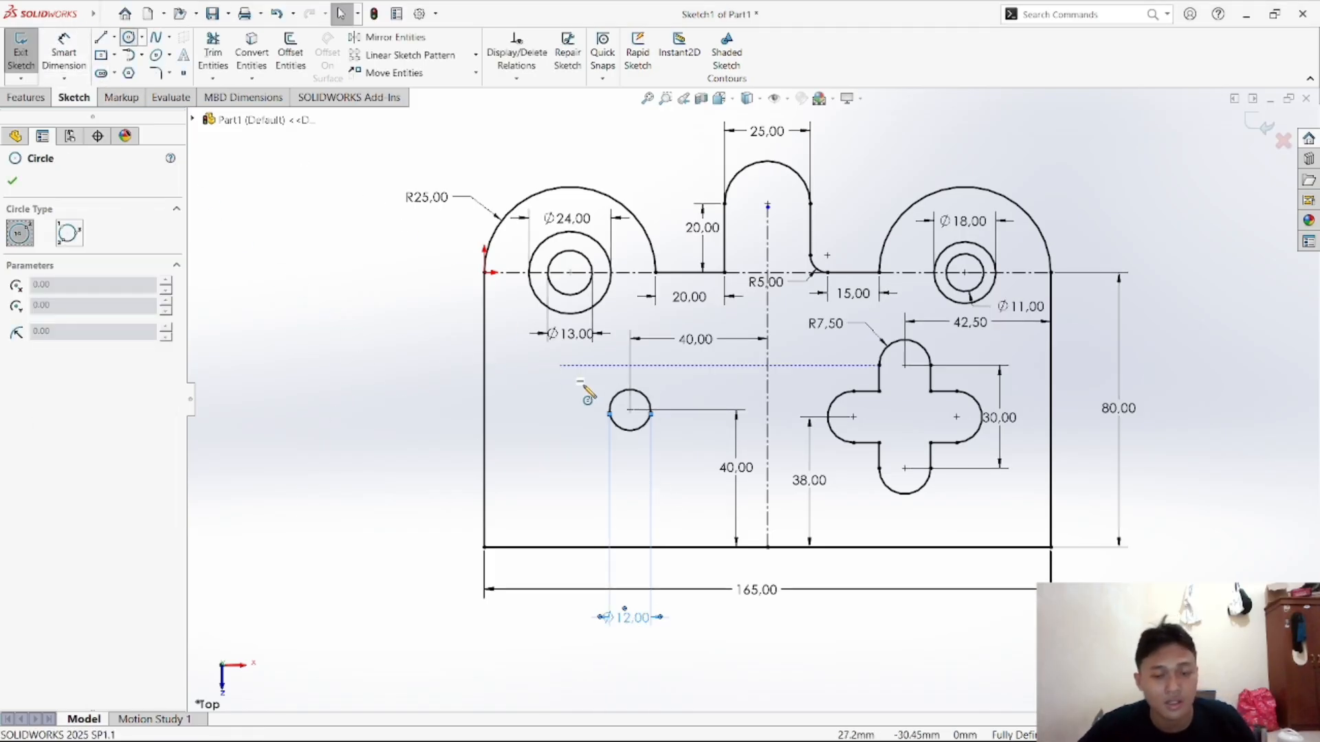
left_click(630, 410)
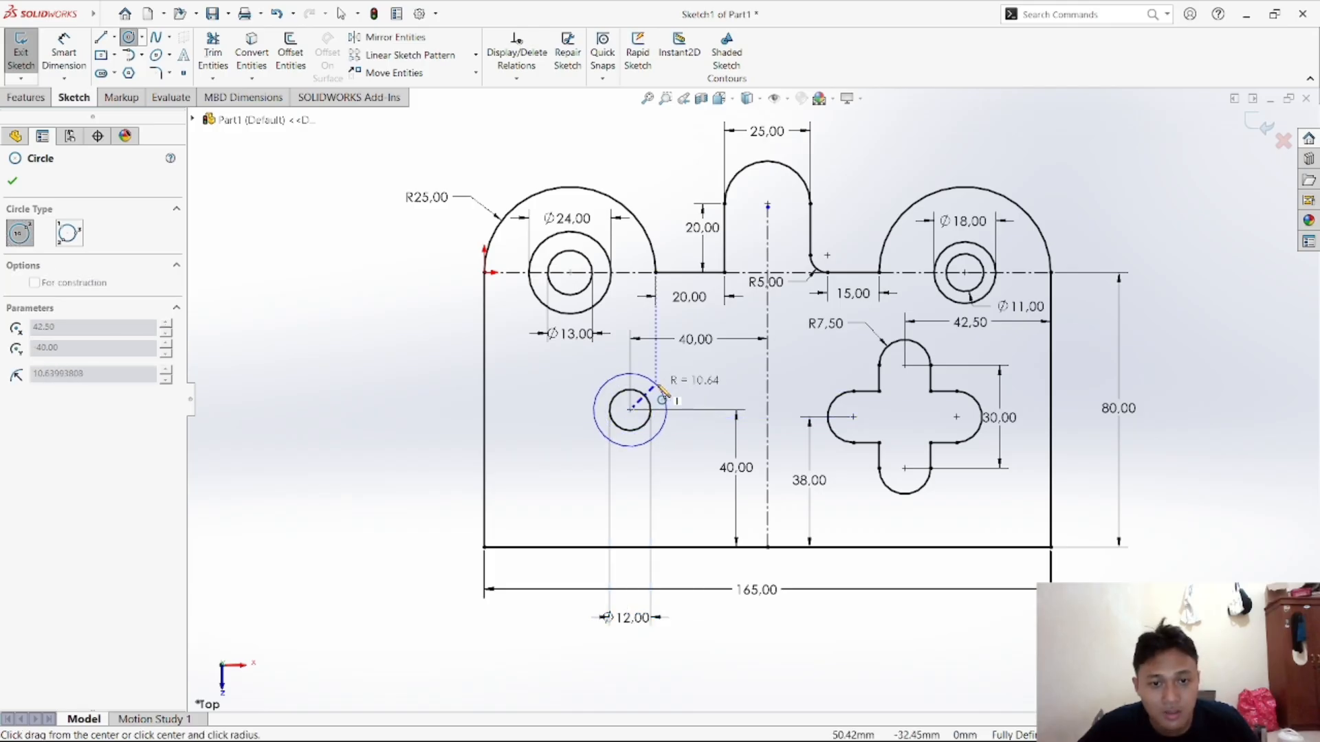
left_click(662, 390)
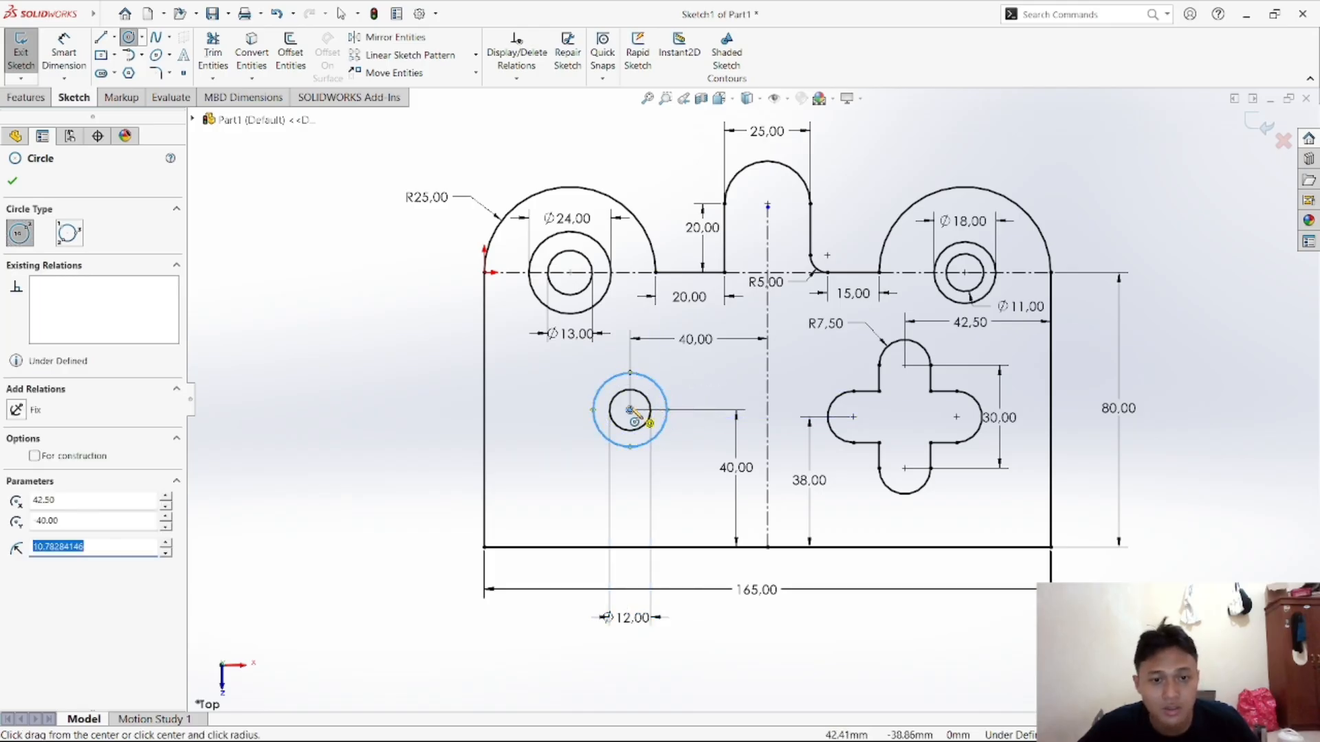
left_click(630, 410)
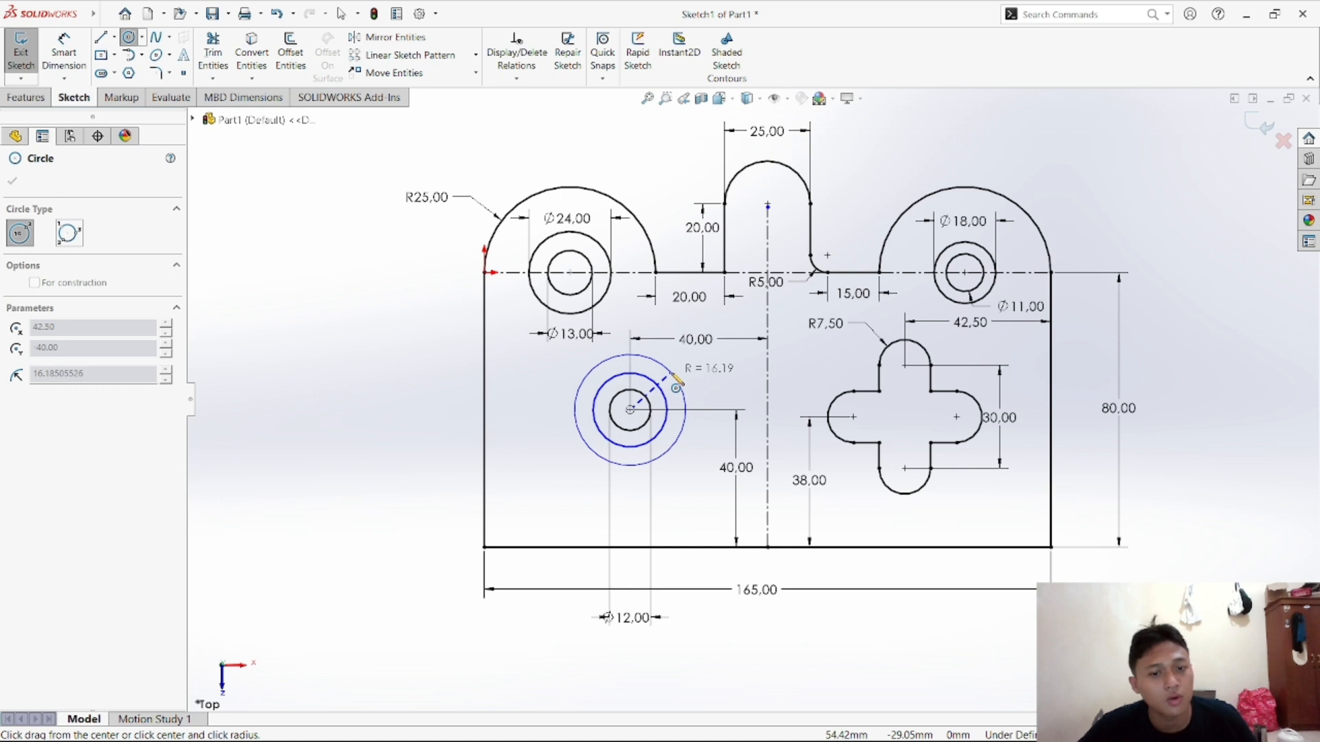
left_click(675, 380)
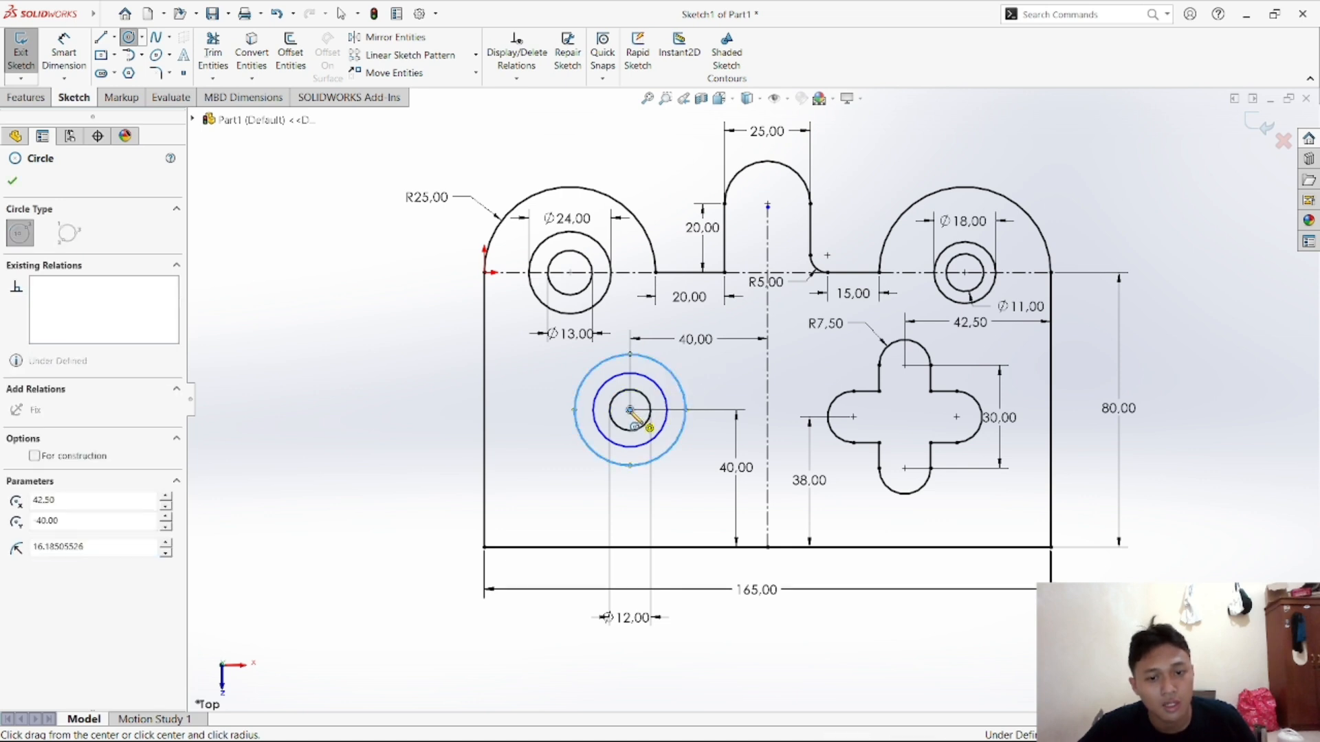
left_click(630, 411)
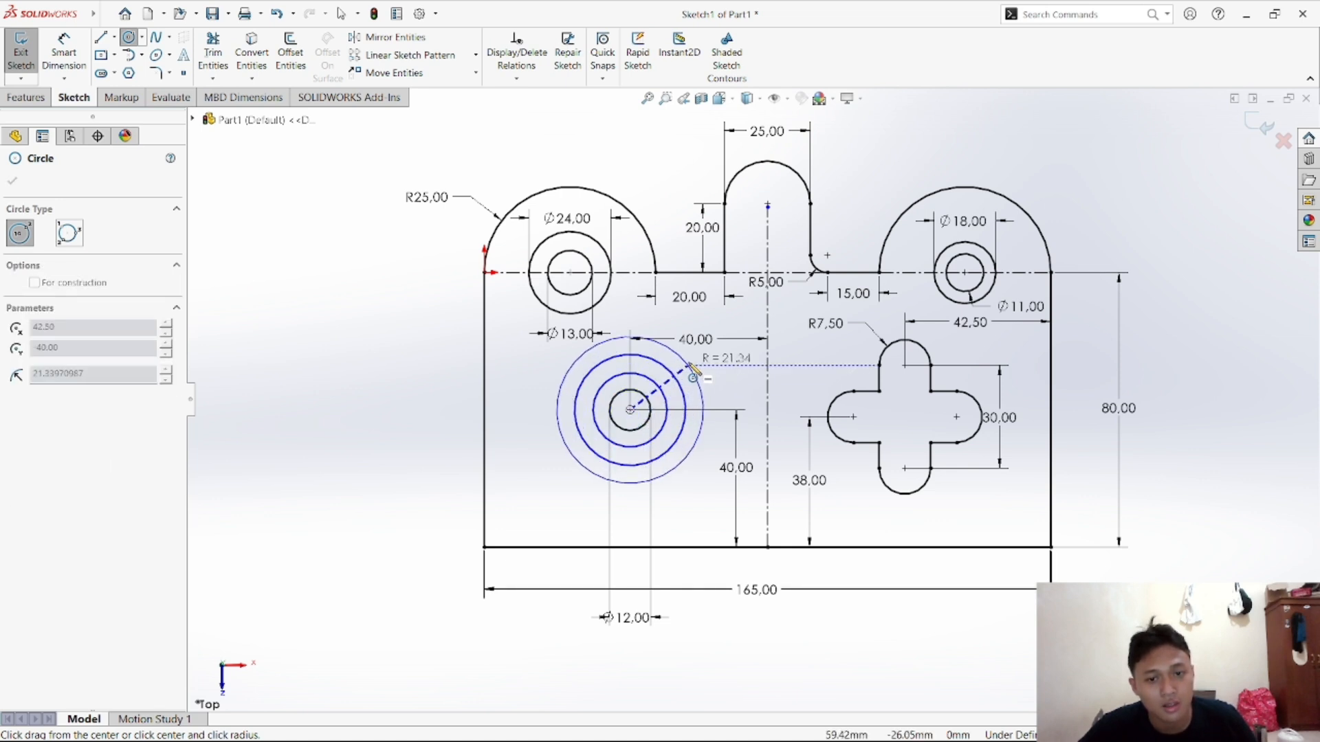
left_click(693, 372)
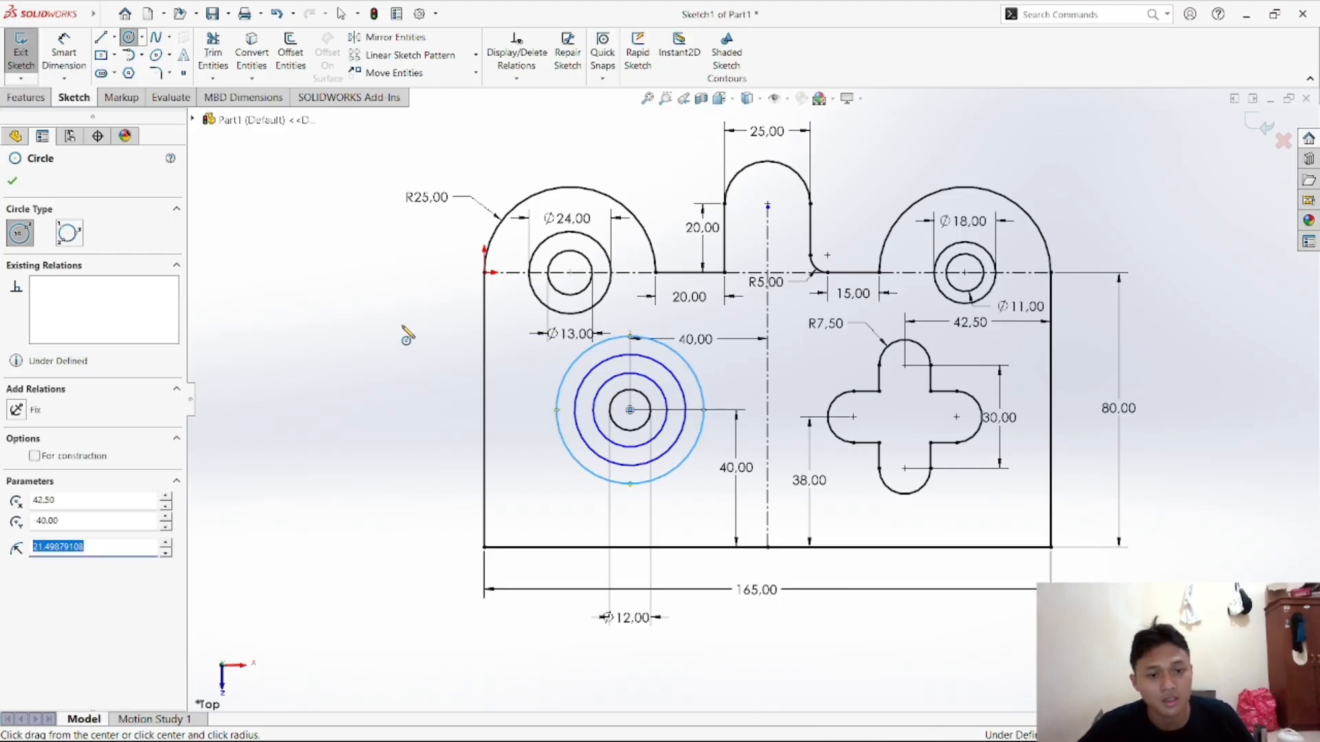
Dimension the smallest new concentric circle's diameter as 23 mm, placing the dimension below the plate
left_click(60, 63)
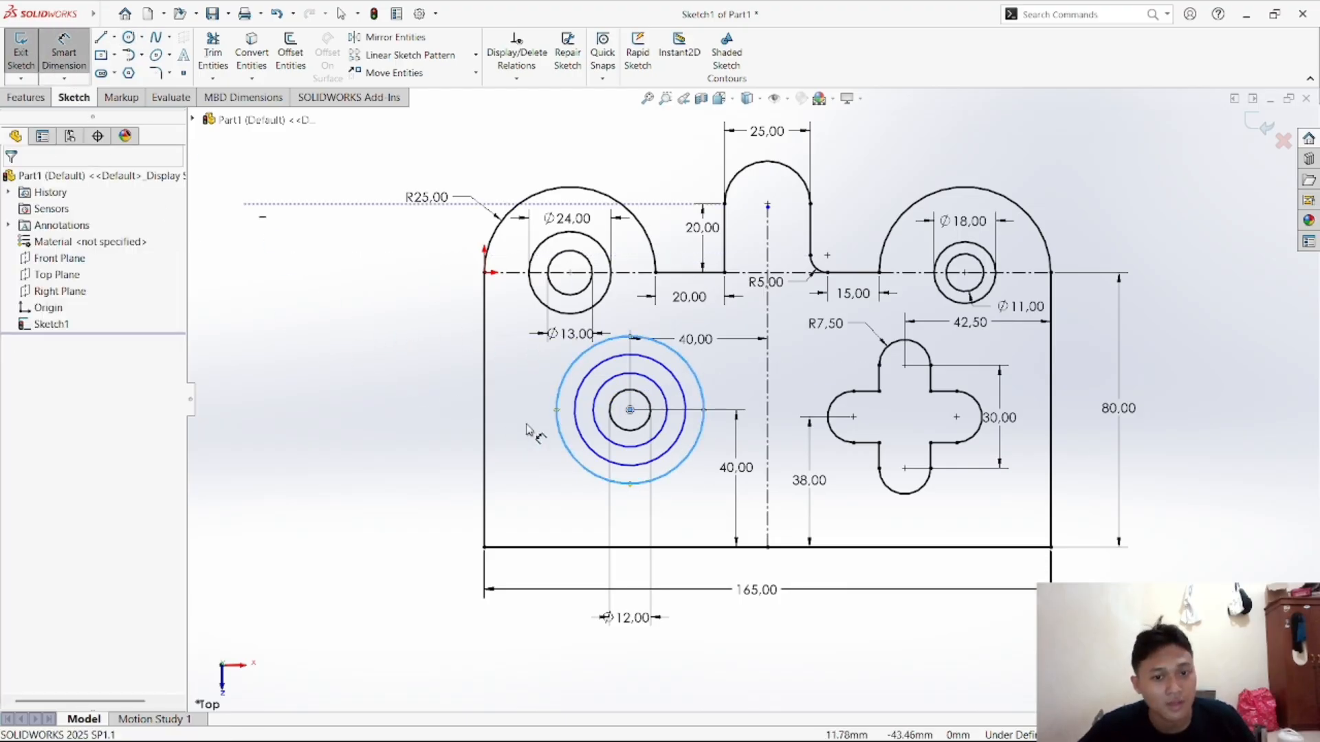
left_click(634, 452)
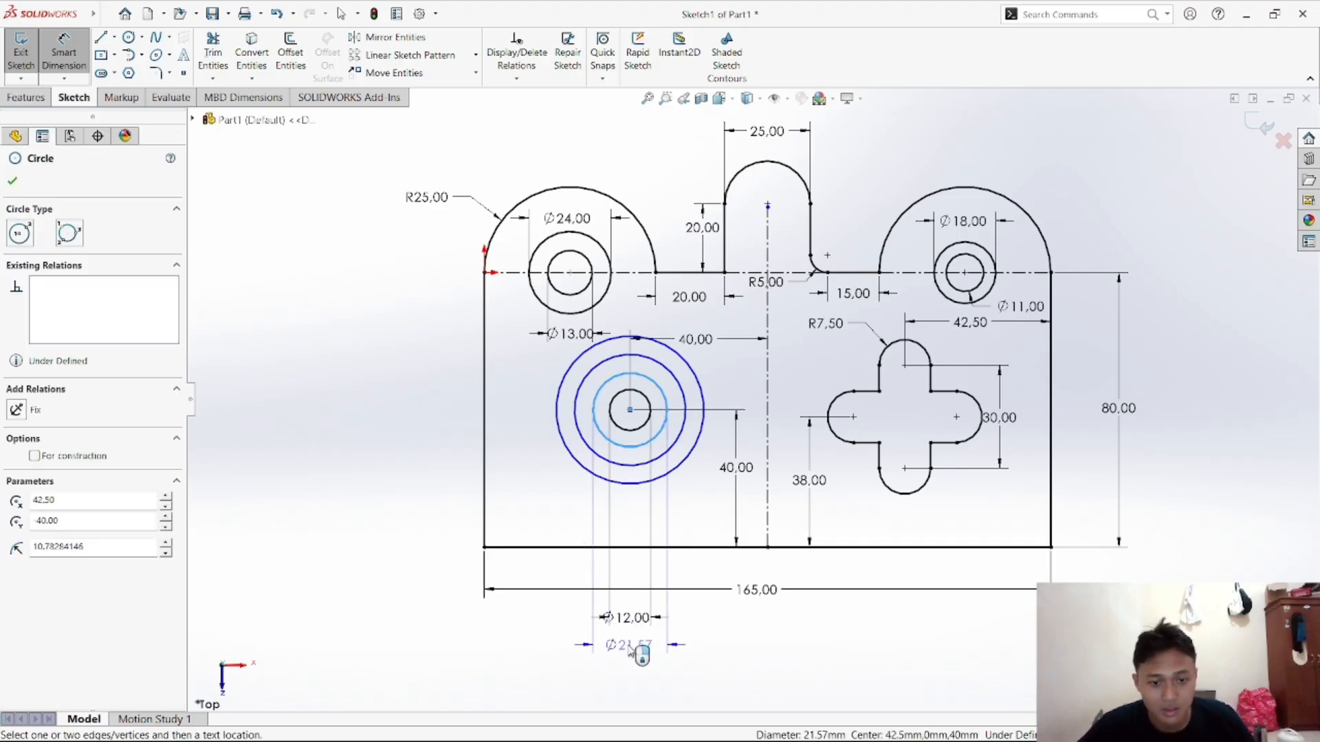
left_click(633, 651)
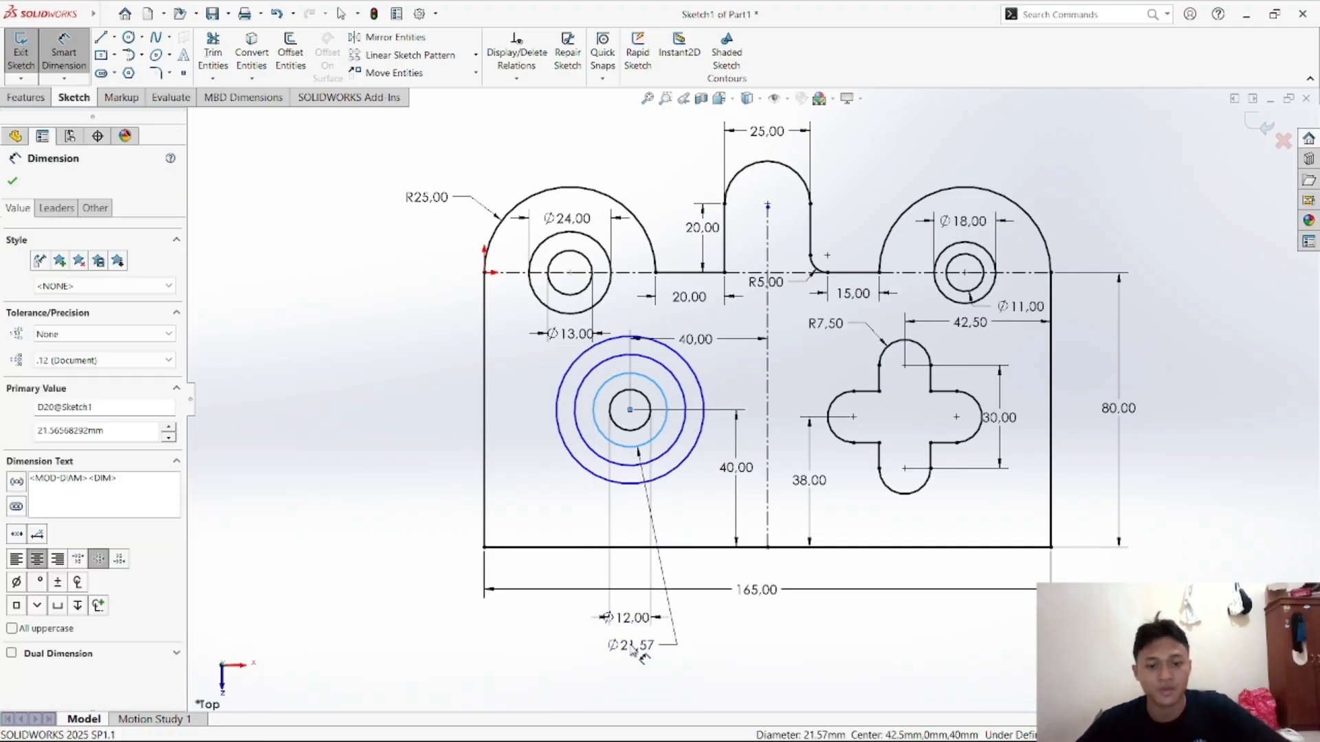
type("23")
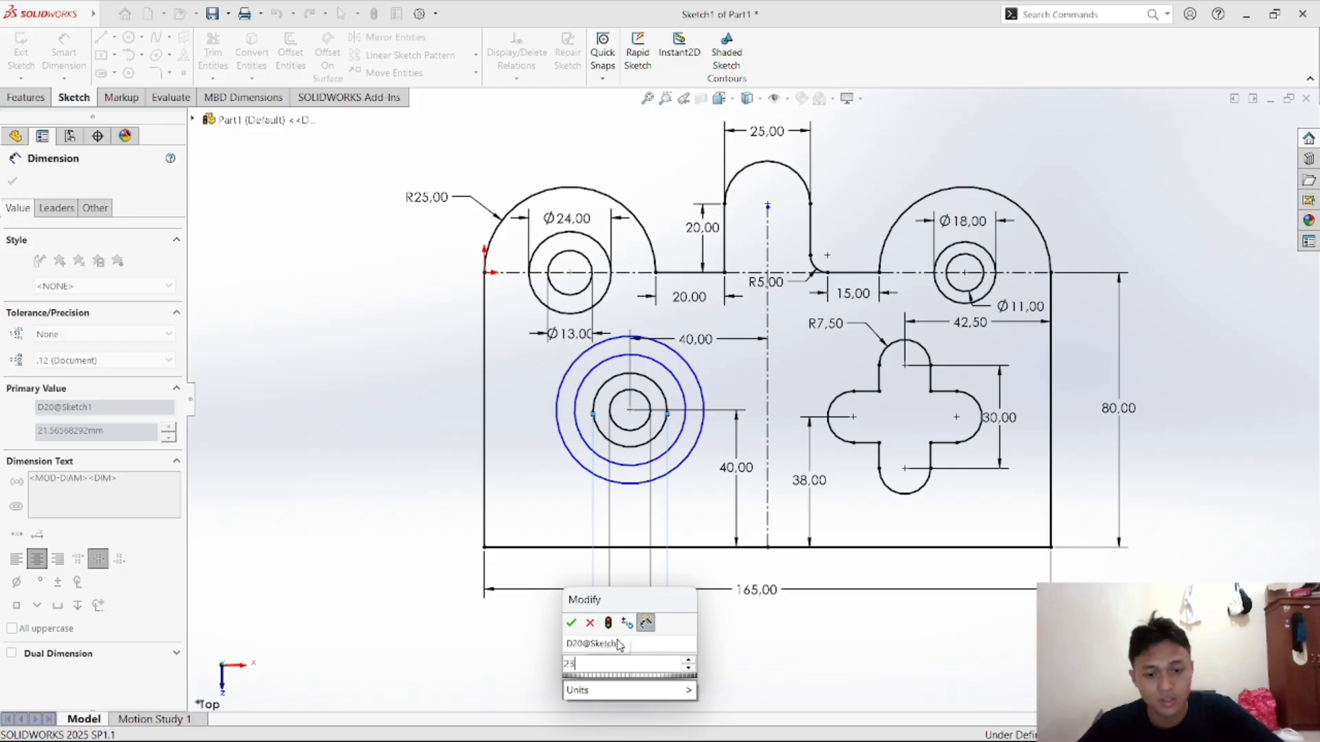
left_click(570, 624)
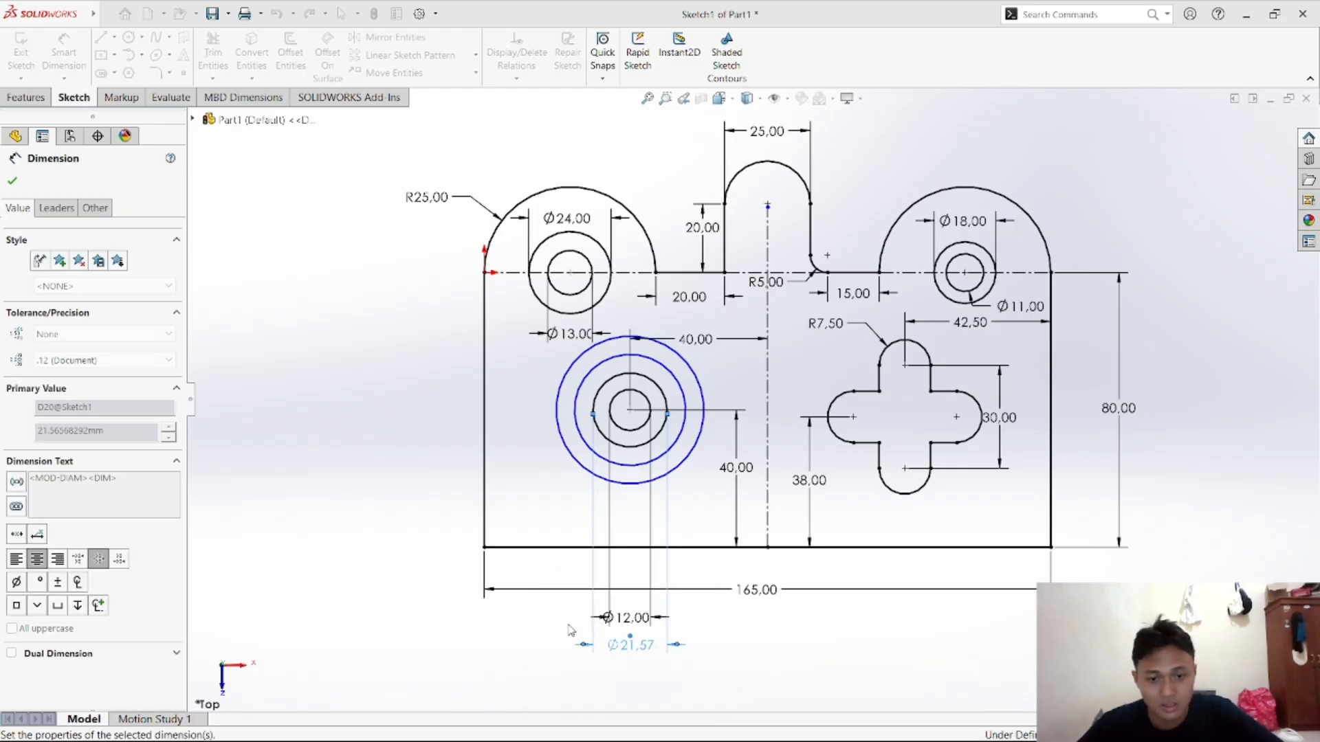
Dimension the middle new concentric circle's diameter as 30 mm, beneath the 23 mm dimension
left_click(579, 434)
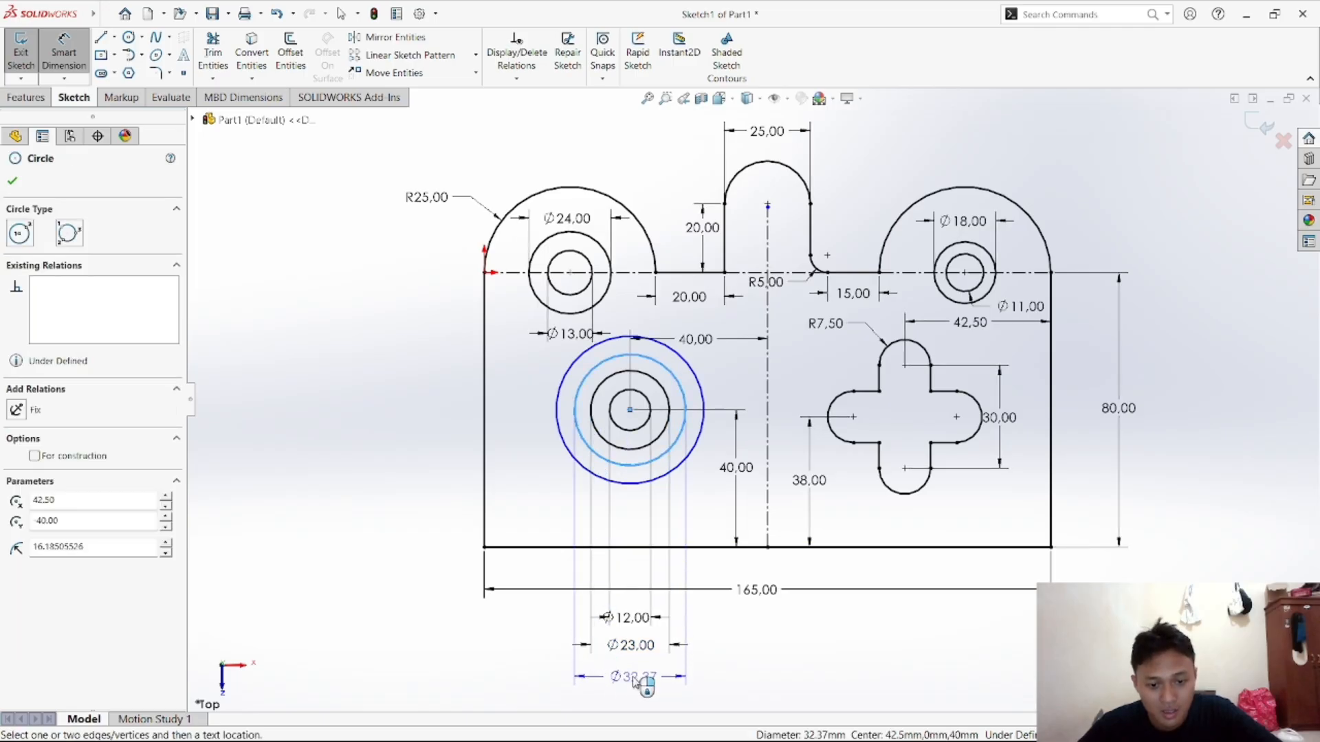
left_click(633, 675)
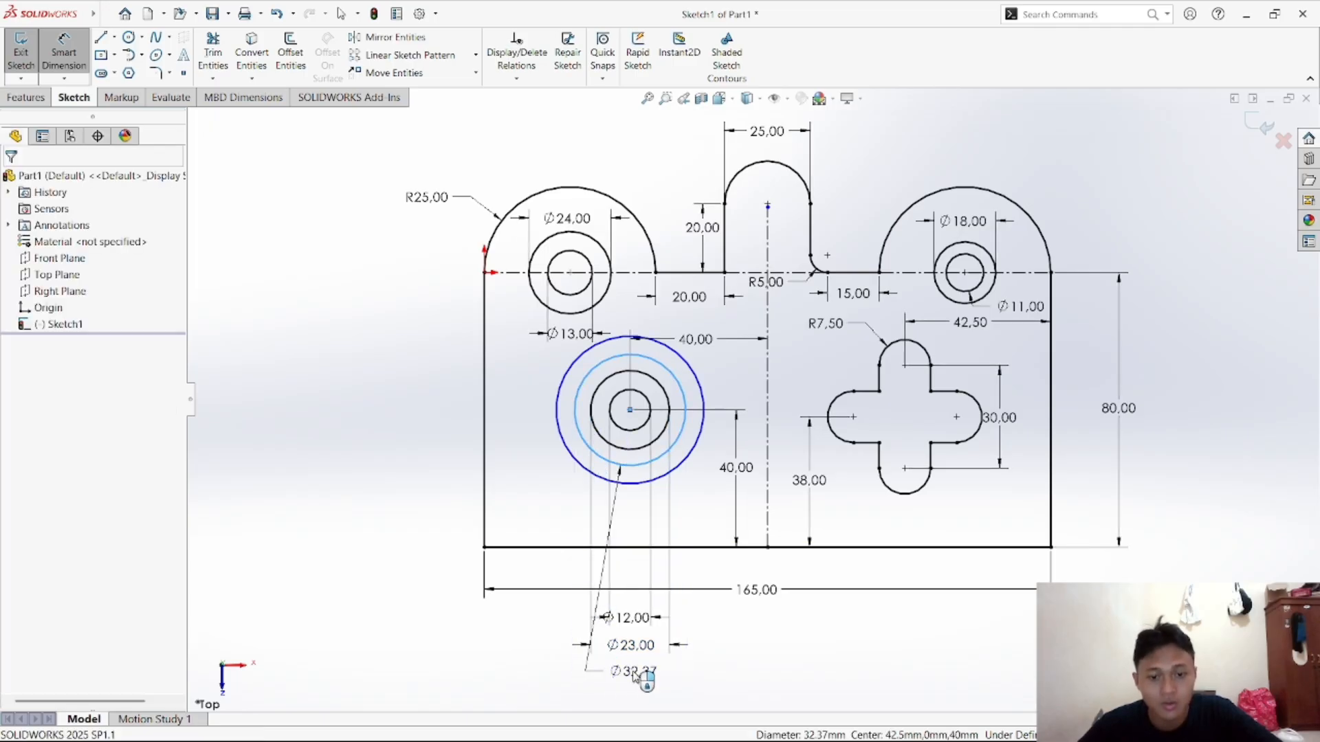
type("3")
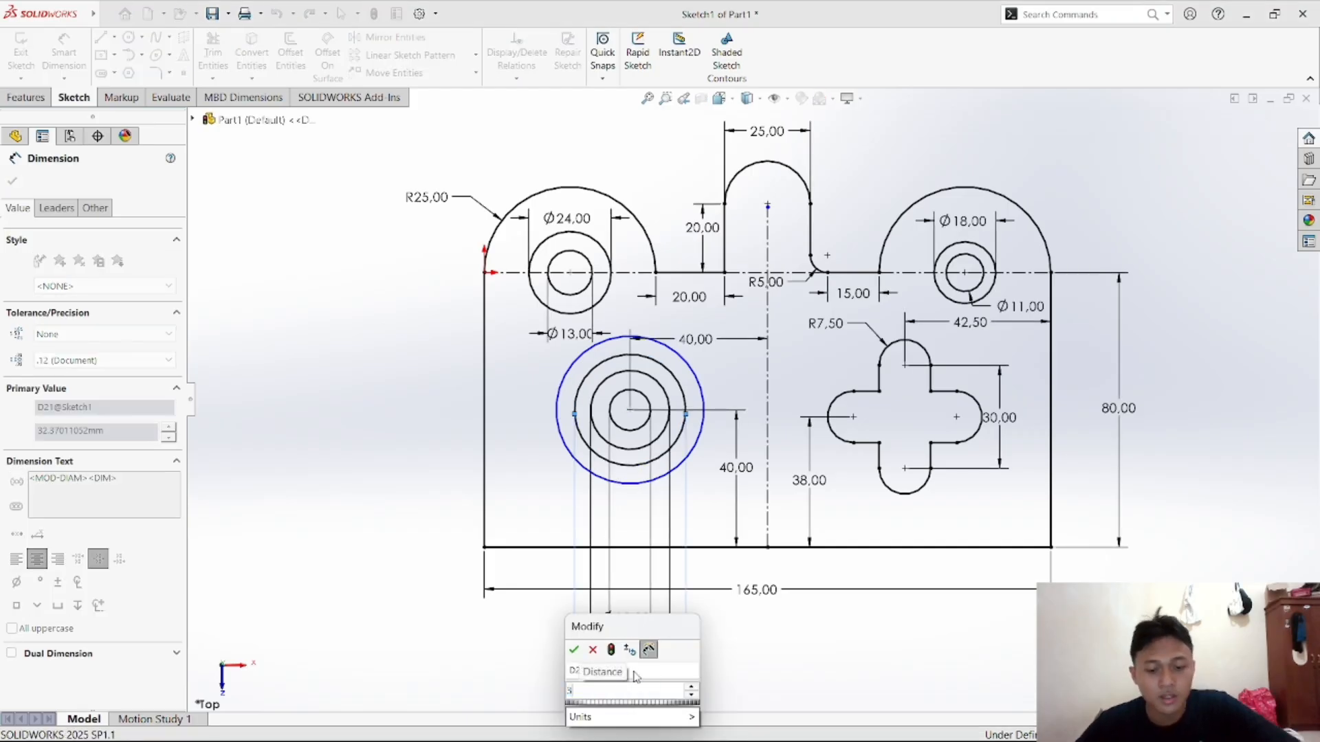
type("0")
left_click(575, 652)
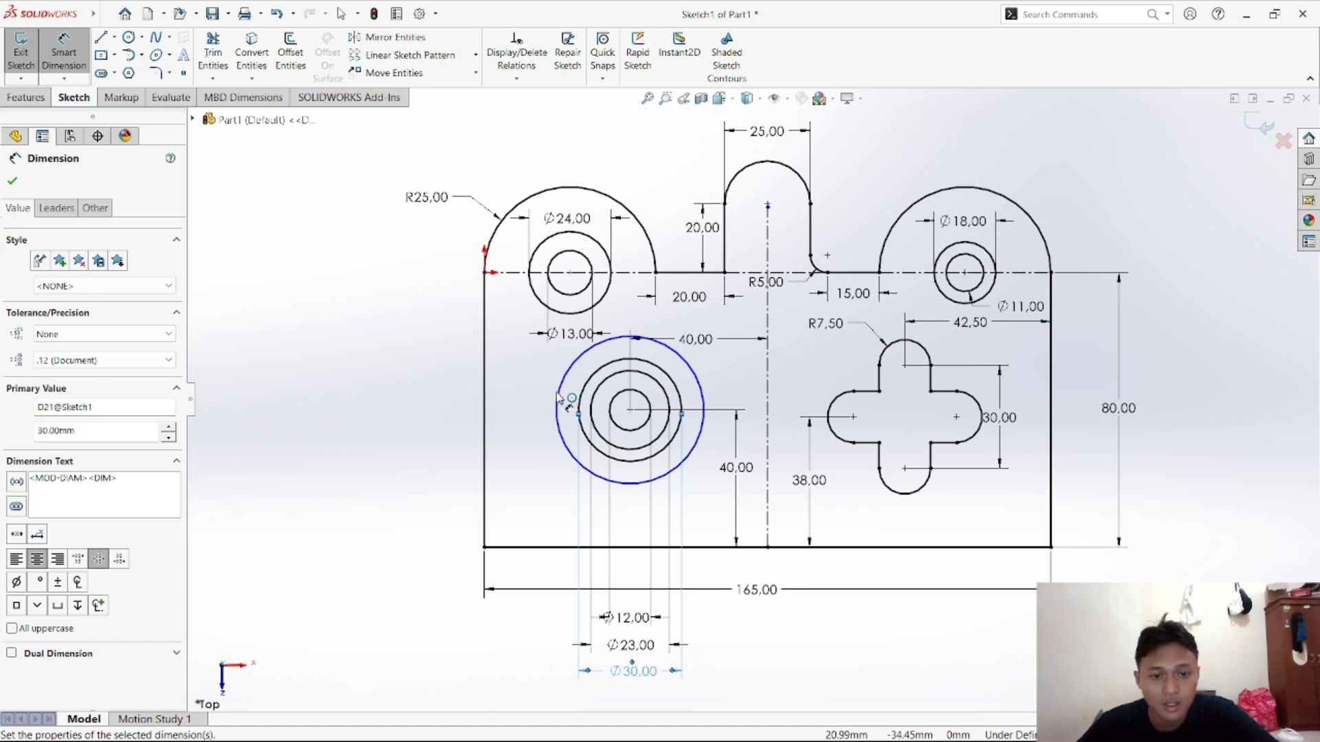
Dimension the outermost concentric circle's diameter as 40 mm, beneath the 30 mm dimension
left_click(585, 566)
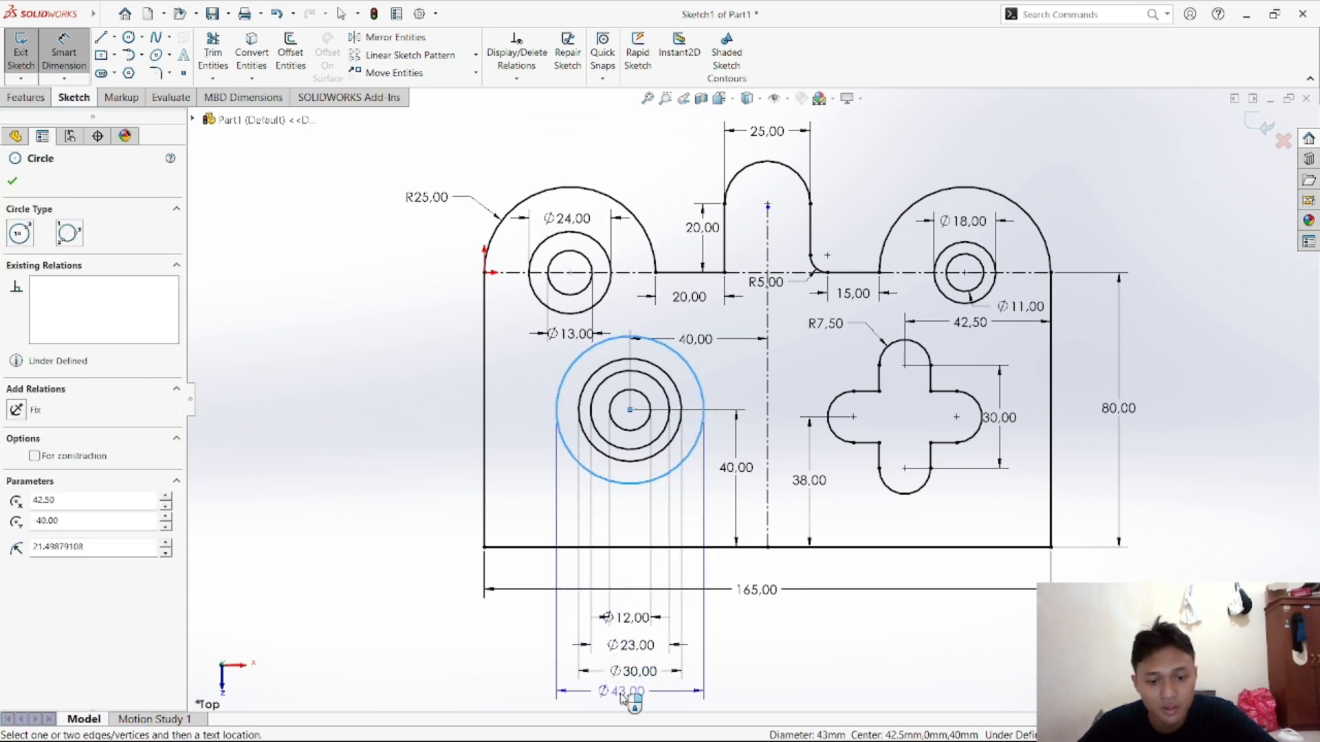
left_click(638, 701)
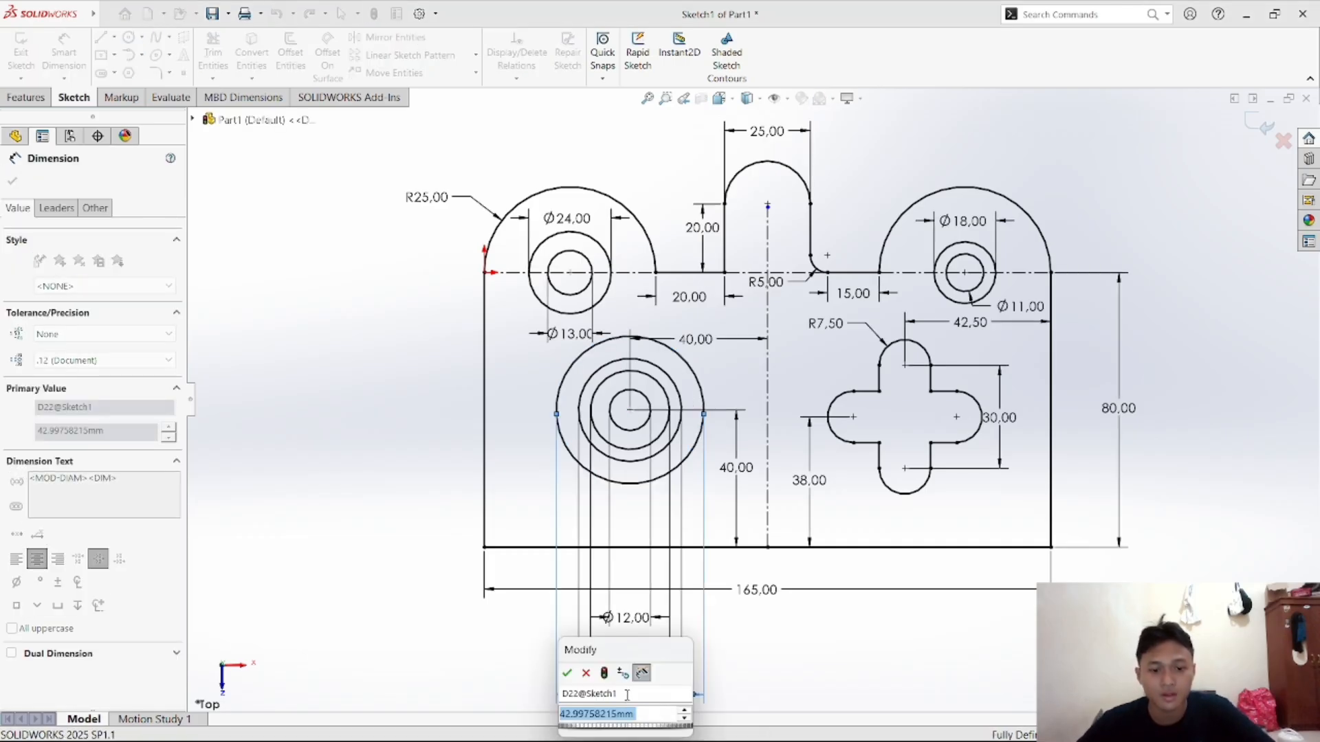
type("4")
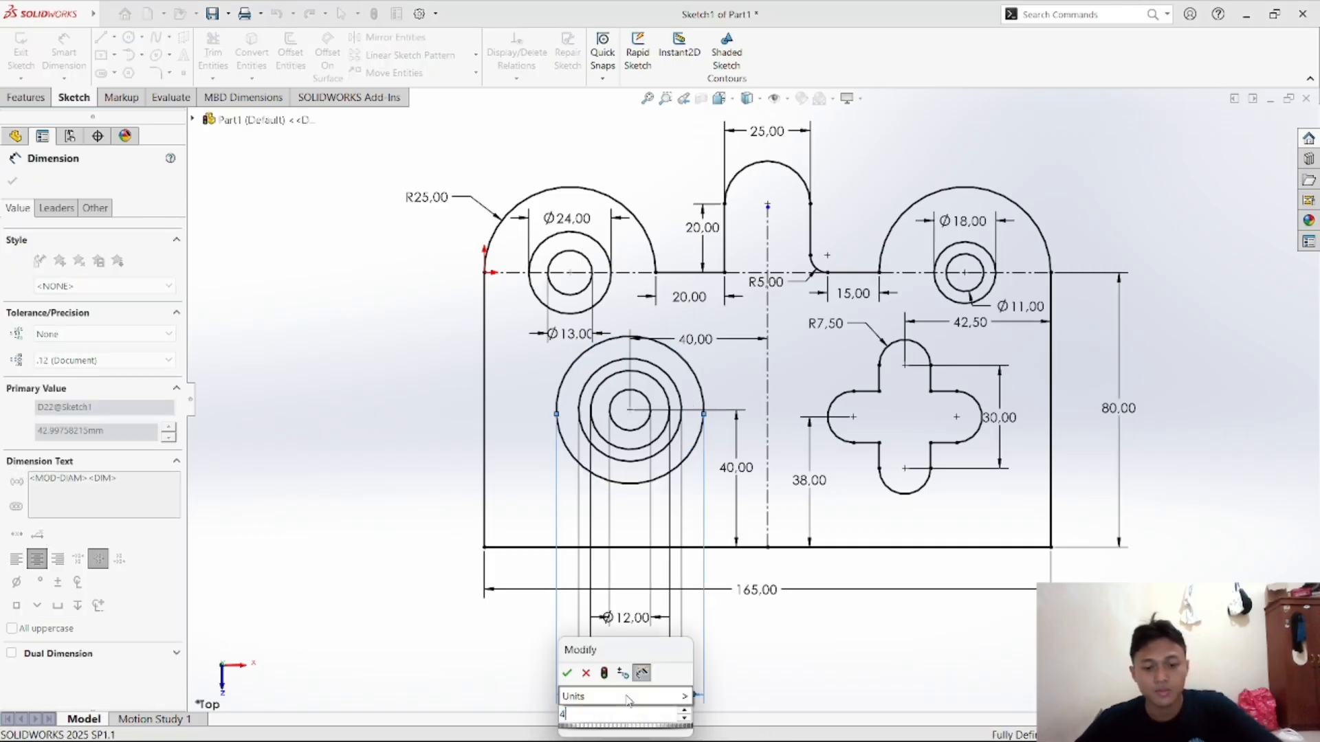
type("0")
left_click(567, 674)
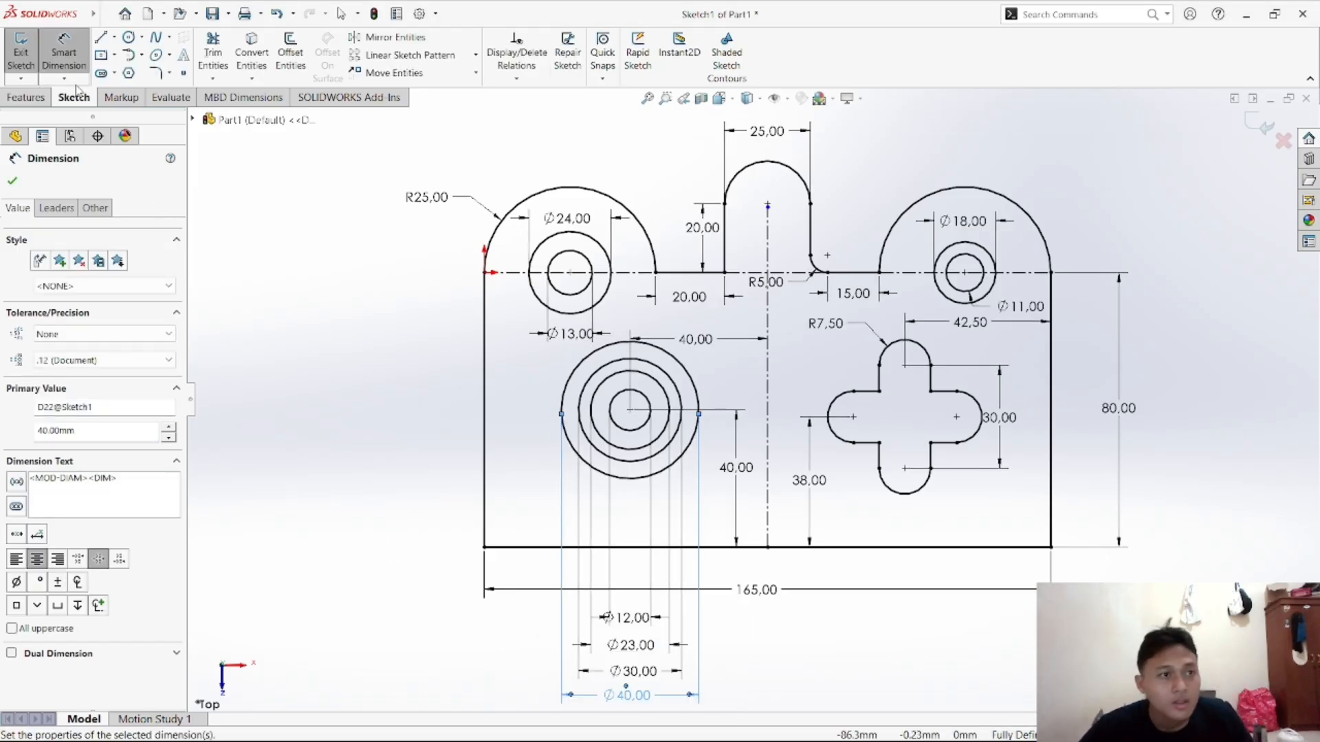
Leave dimensioning and delete the short vertical centreline inside the top tab, above the horizontal centreline
left_click(67, 54)
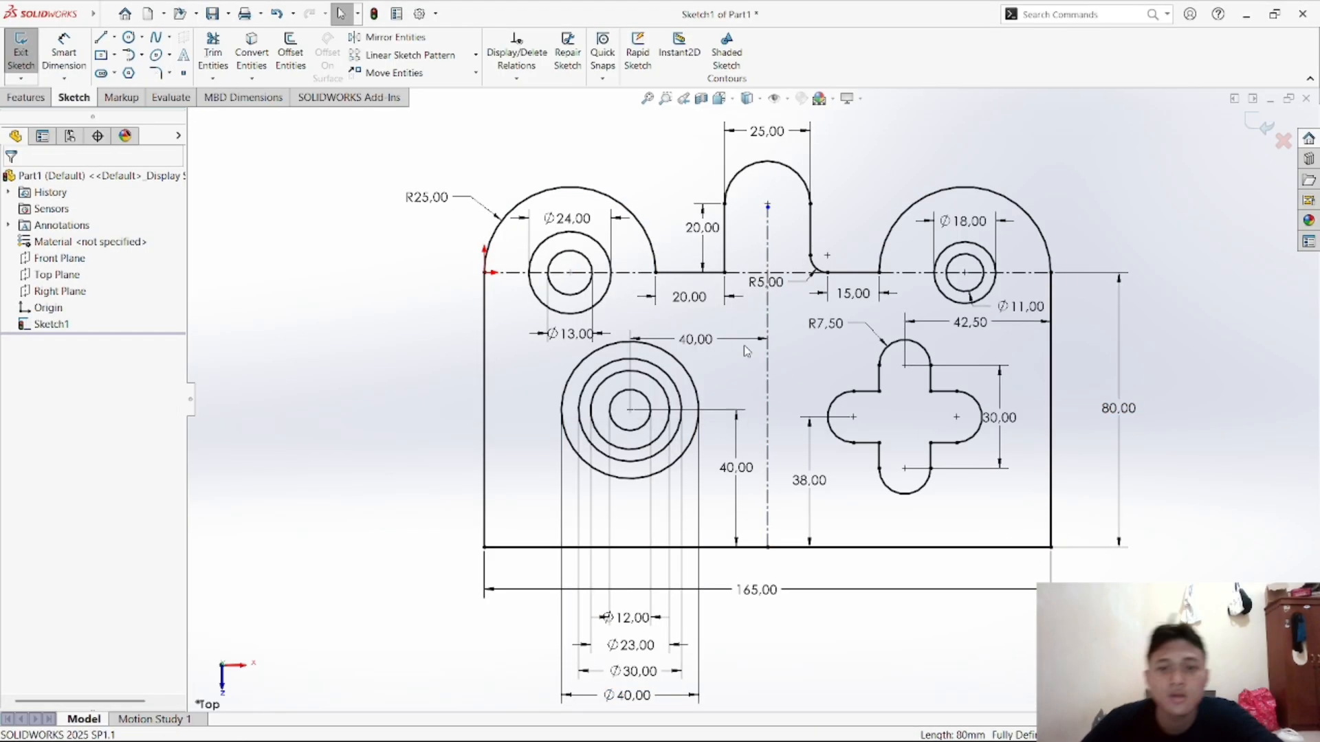
key("Delete")
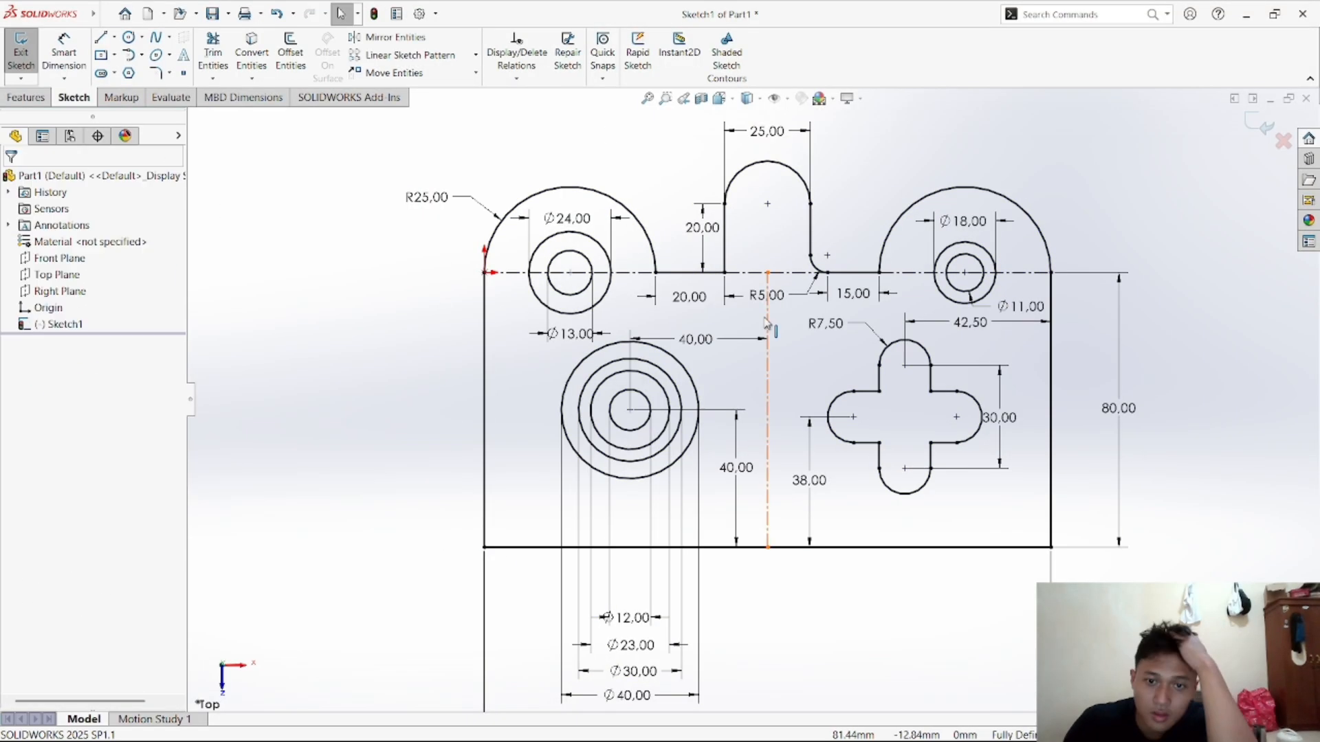
Delete the midpoint relation from the plate's bottom edge
left_click(516, 48)
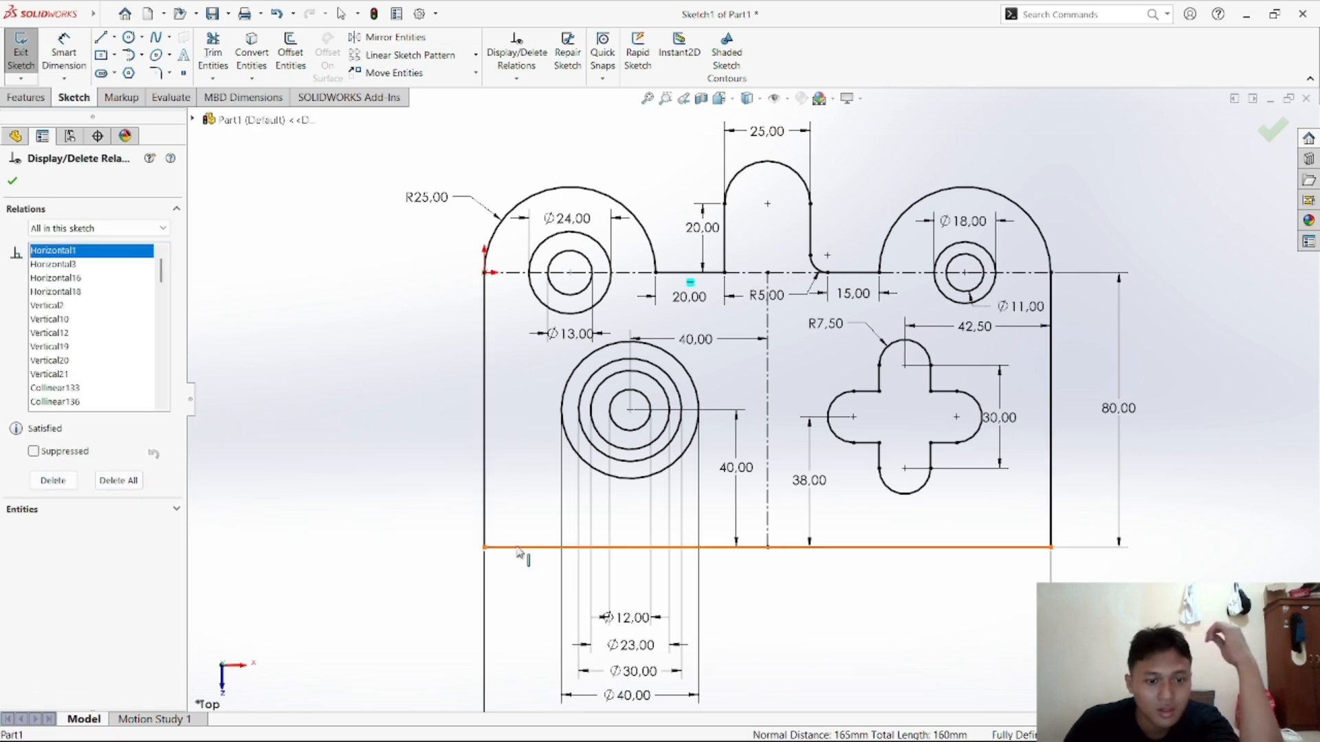
left_click(519, 548)
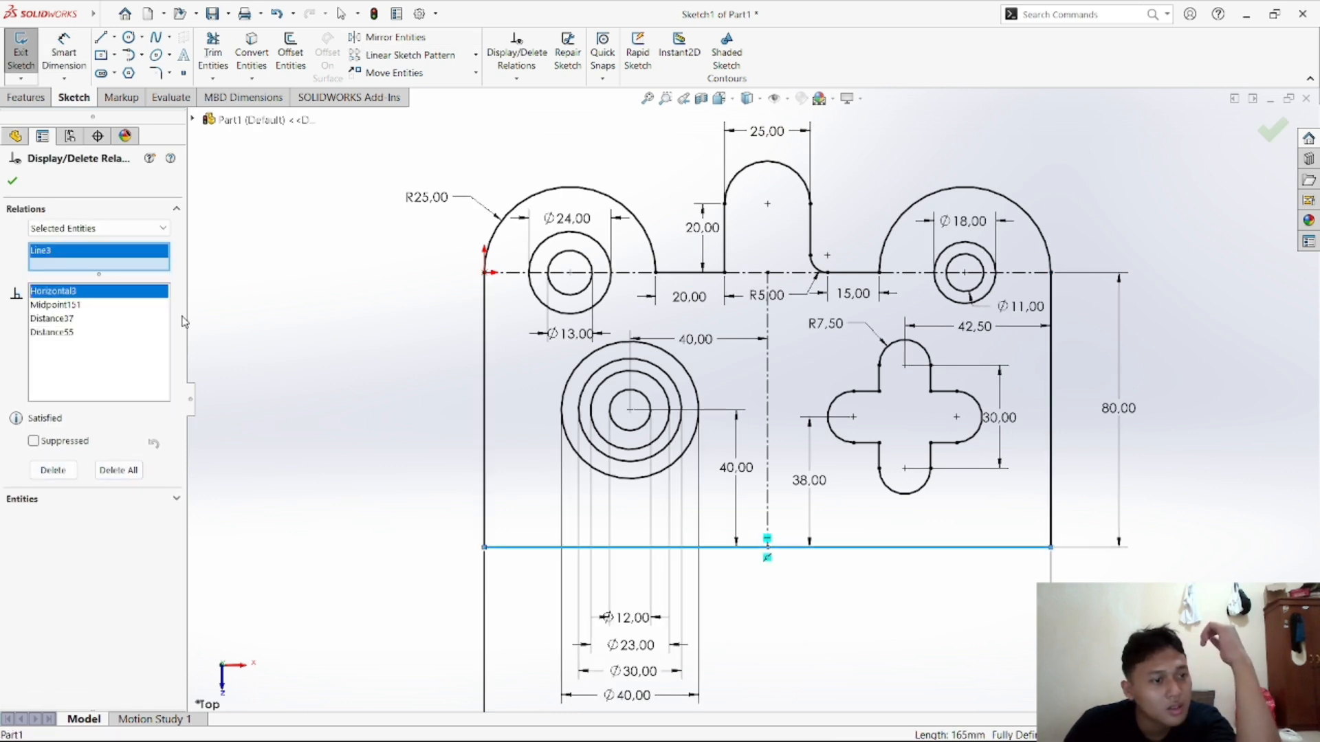
left_click(66, 305)
left_click(67, 472)
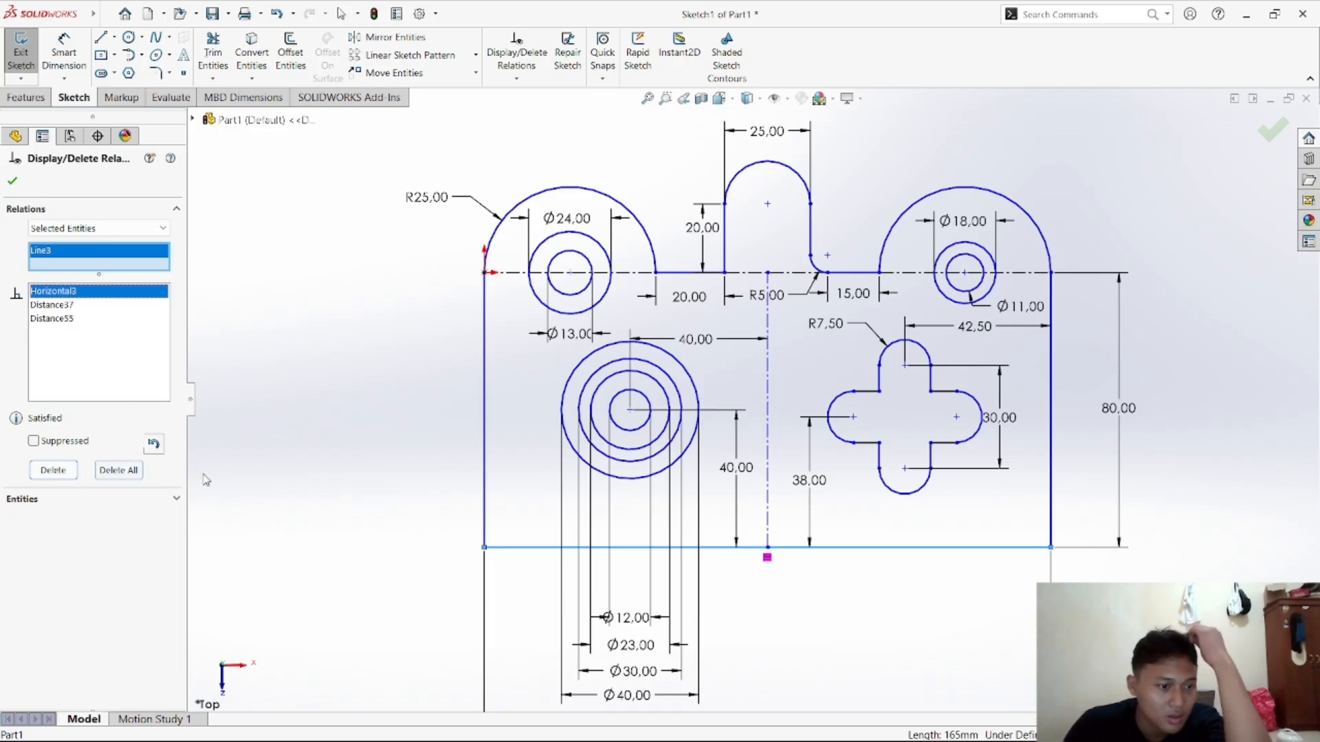
left_click(12, 182)
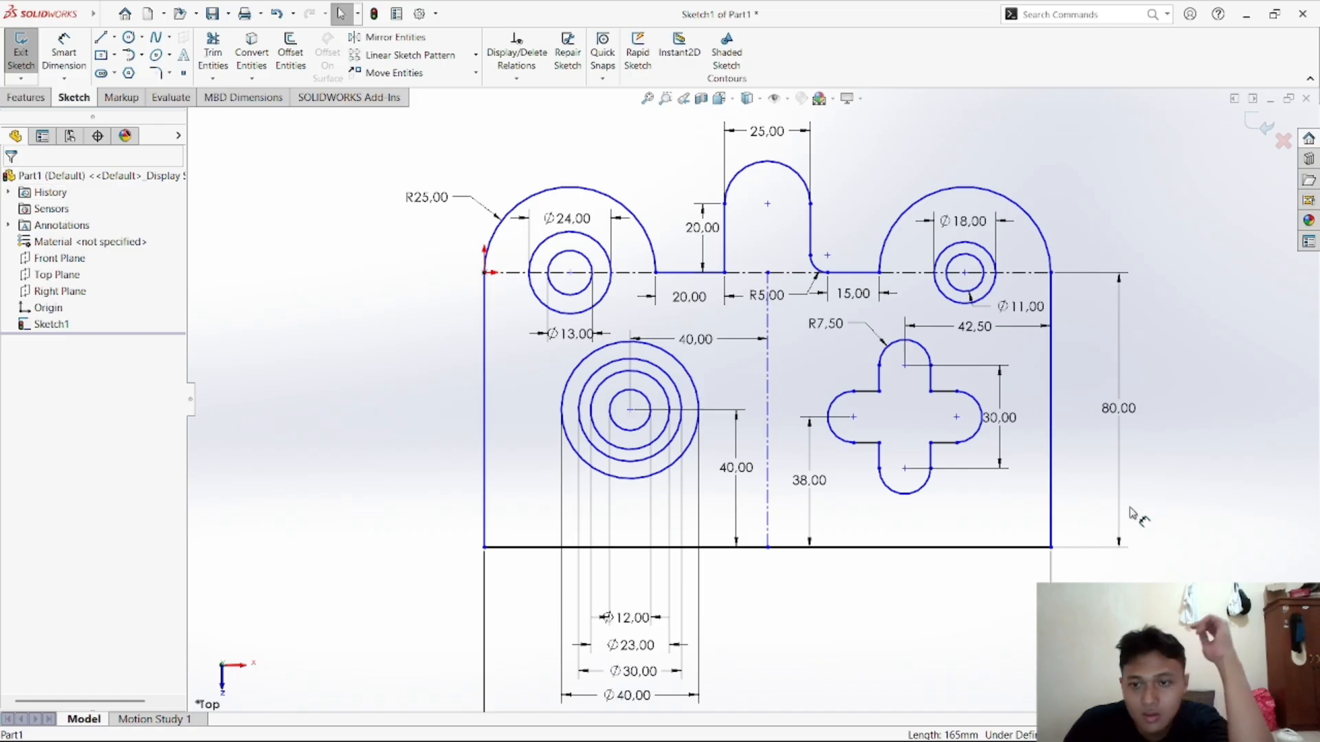
Dimension the plate's left vertical edge as 80 mm, placing the dimension outside the plate, and leave dimensioning
key("d")
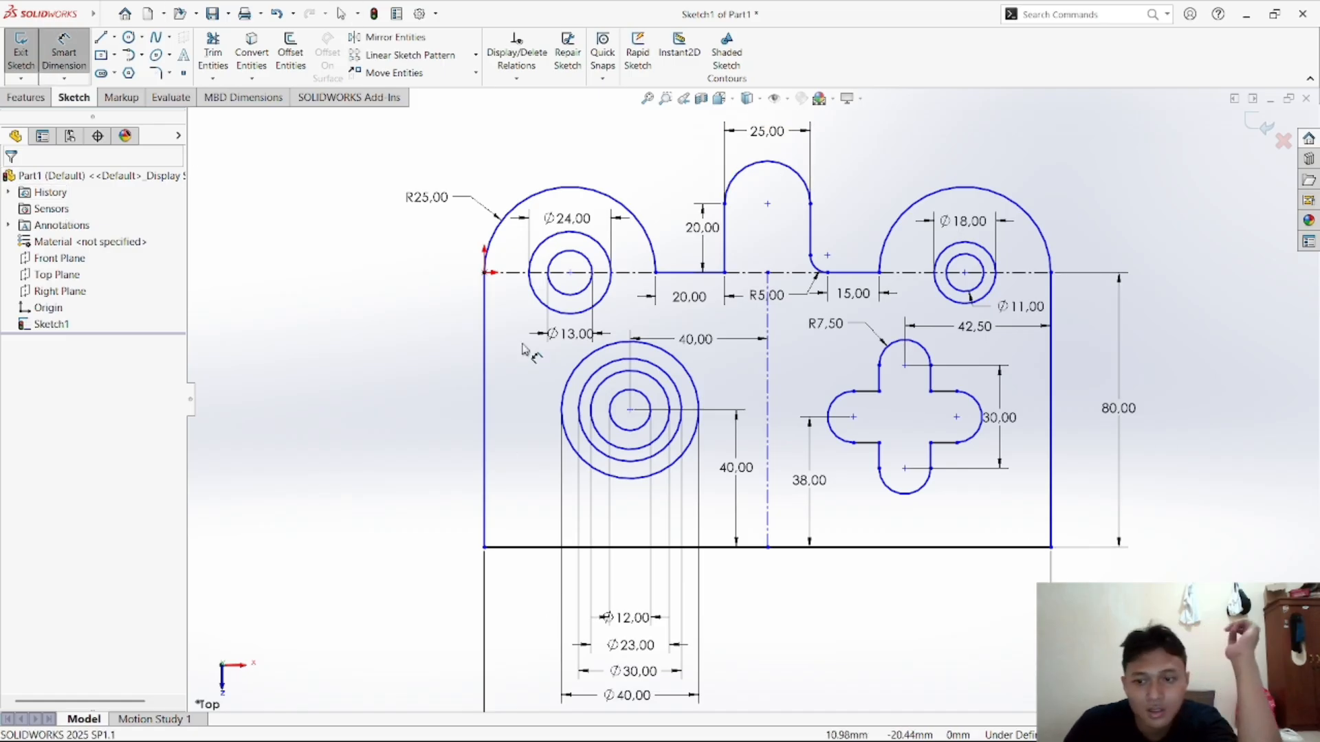
left_click(482, 345)
left_click(450, 358)
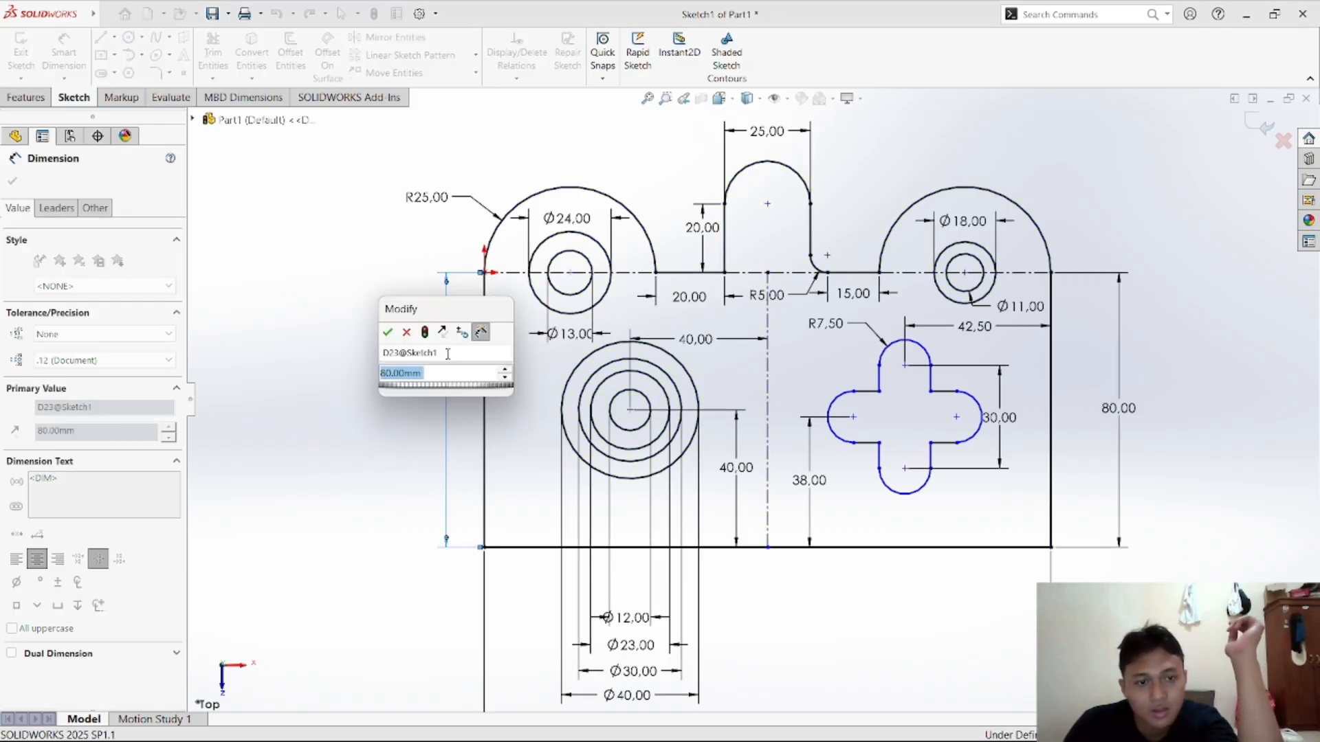
left_click(388, 334)
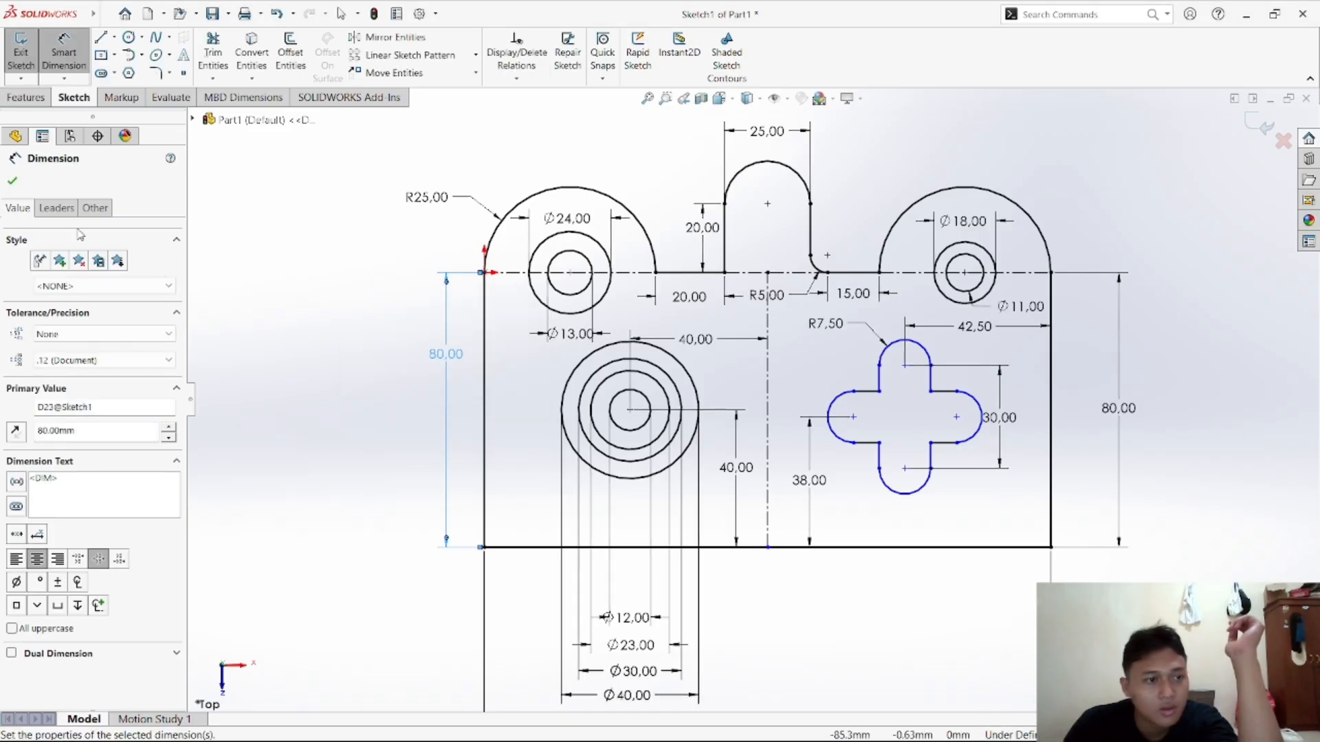
key("Escape")
key("Escape")
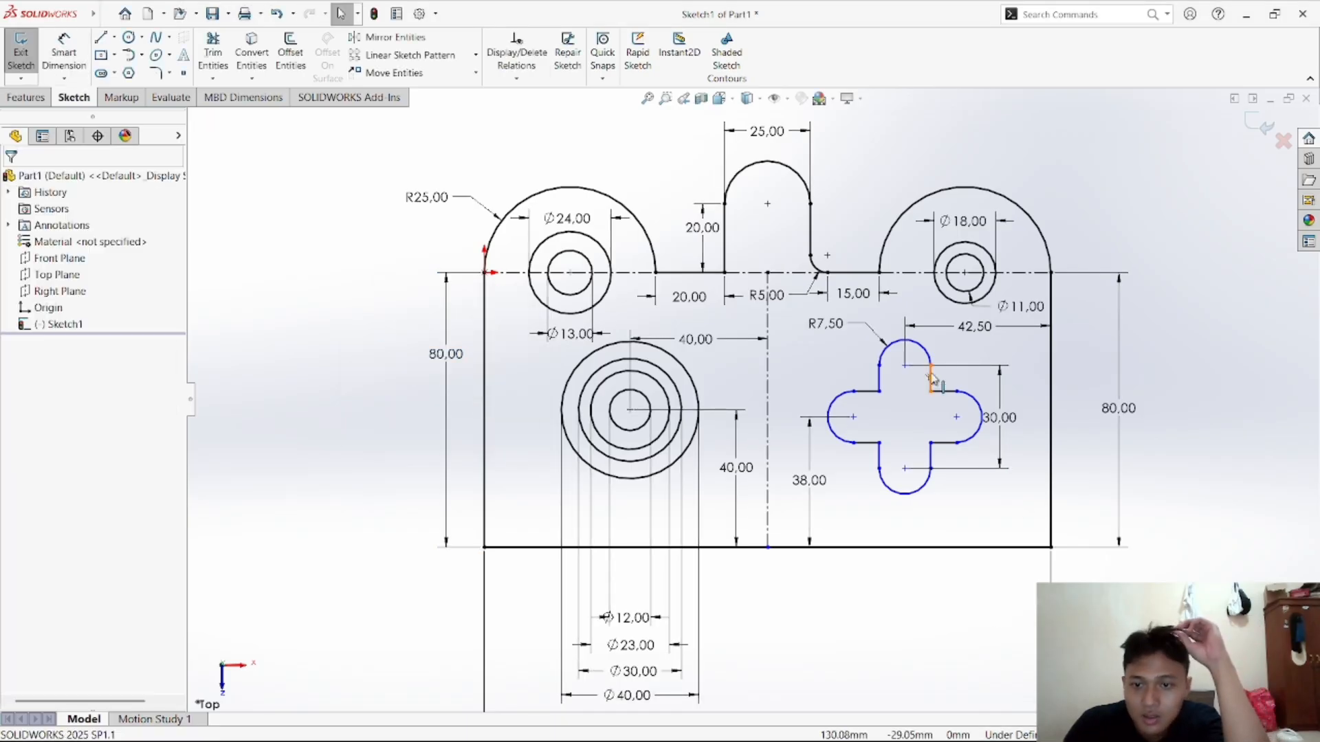
Try to dimension the horizontal distance between the cross cutout's left and right arc centres, then delete that dimension
left_click(956, 418)
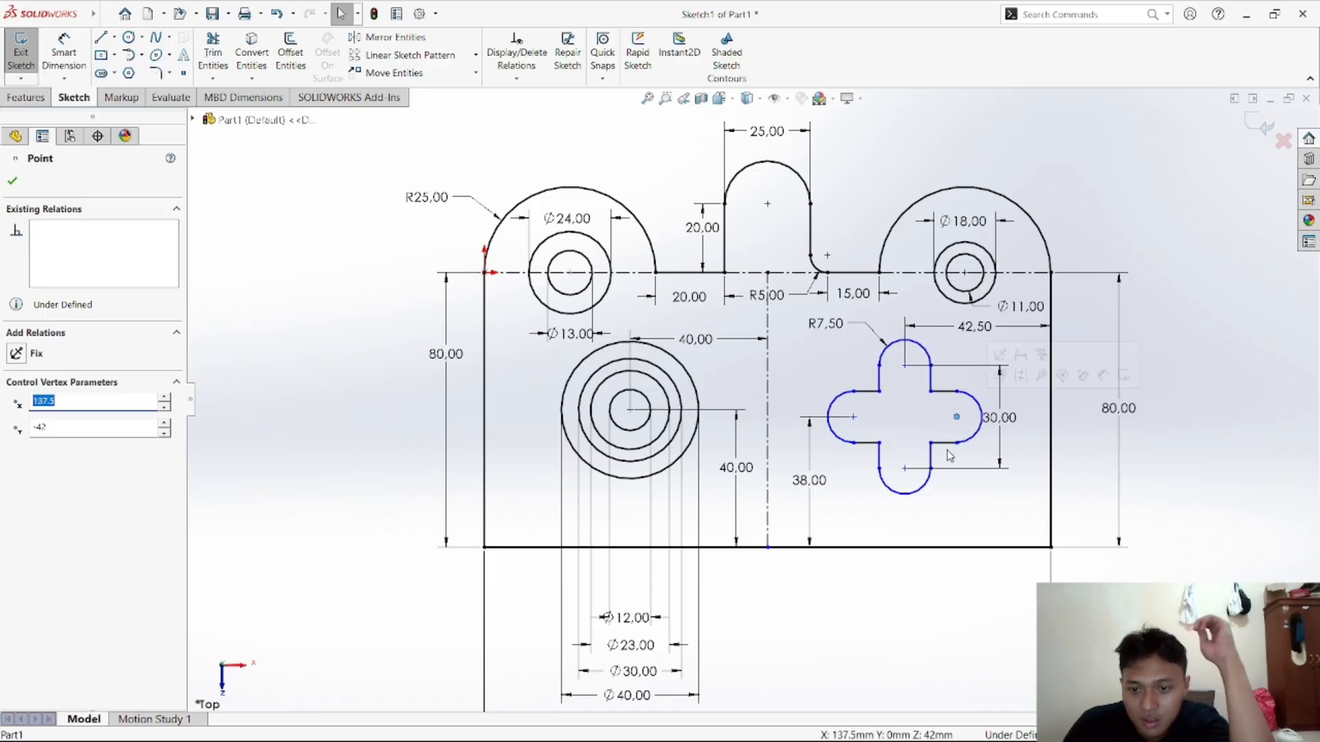
key("d")
left_click(853, 417)
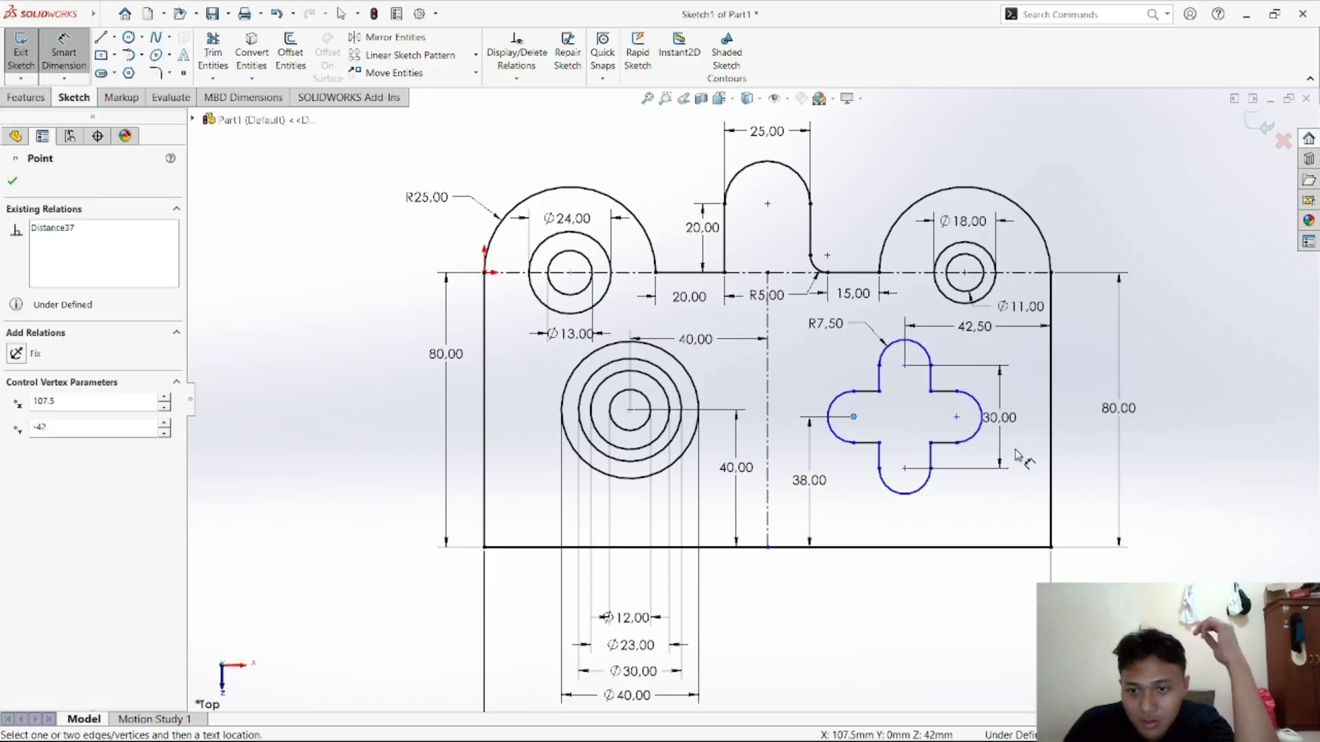
left_click(956, 418)
left_click(911, 521)
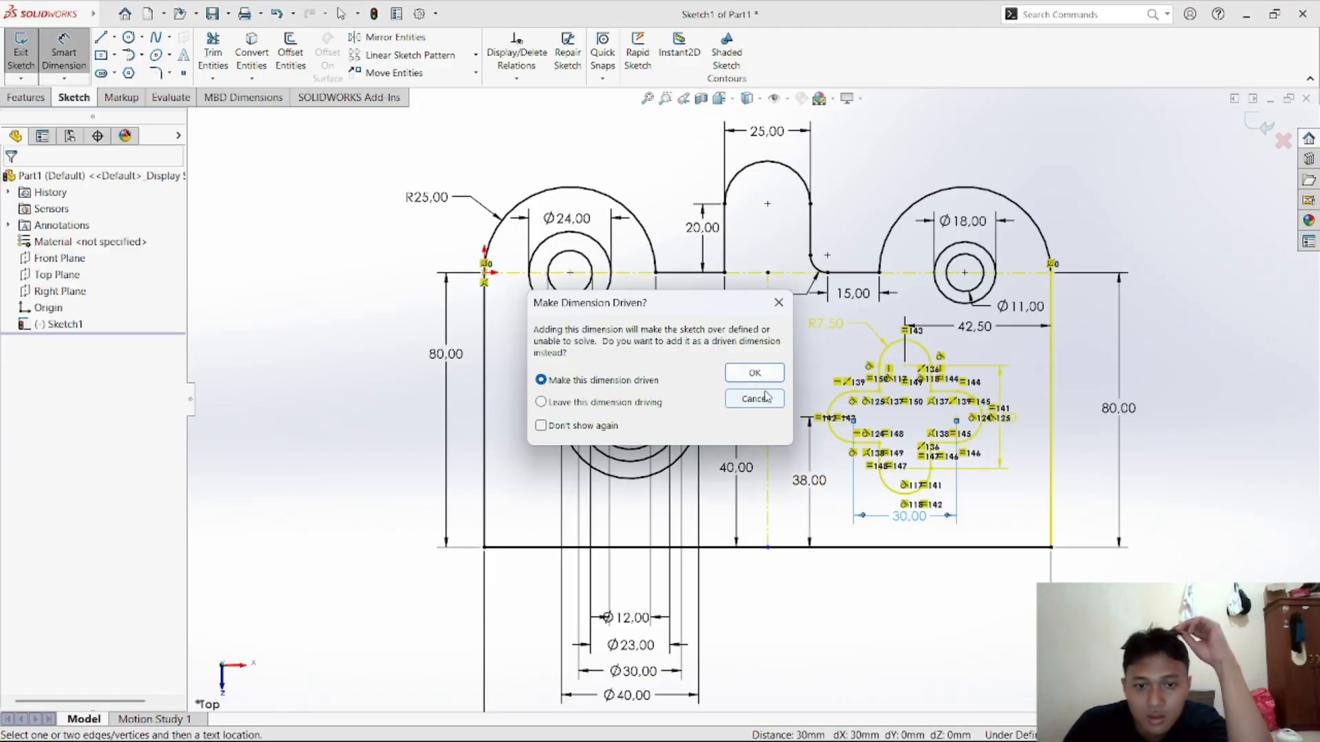
left_click(765, 397)
left_click(946, 584)
left_click(916, 517)
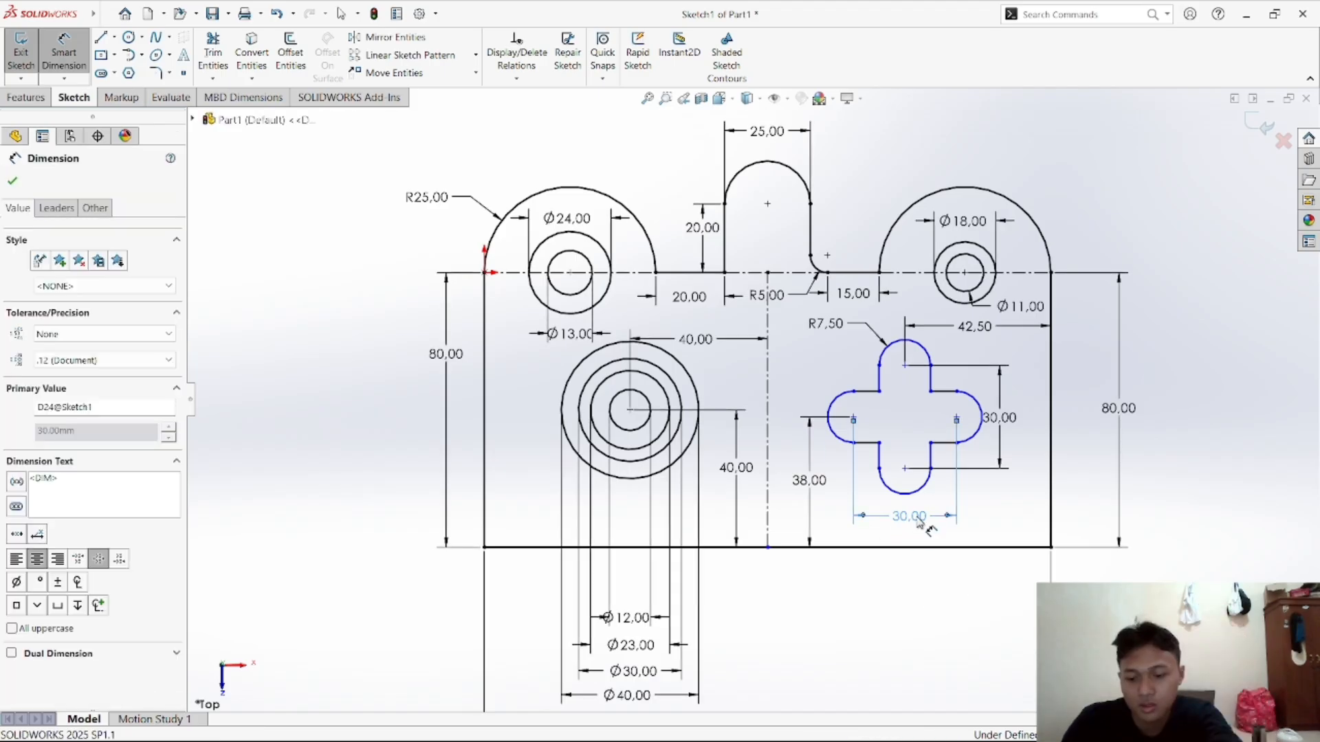
key("Delete")
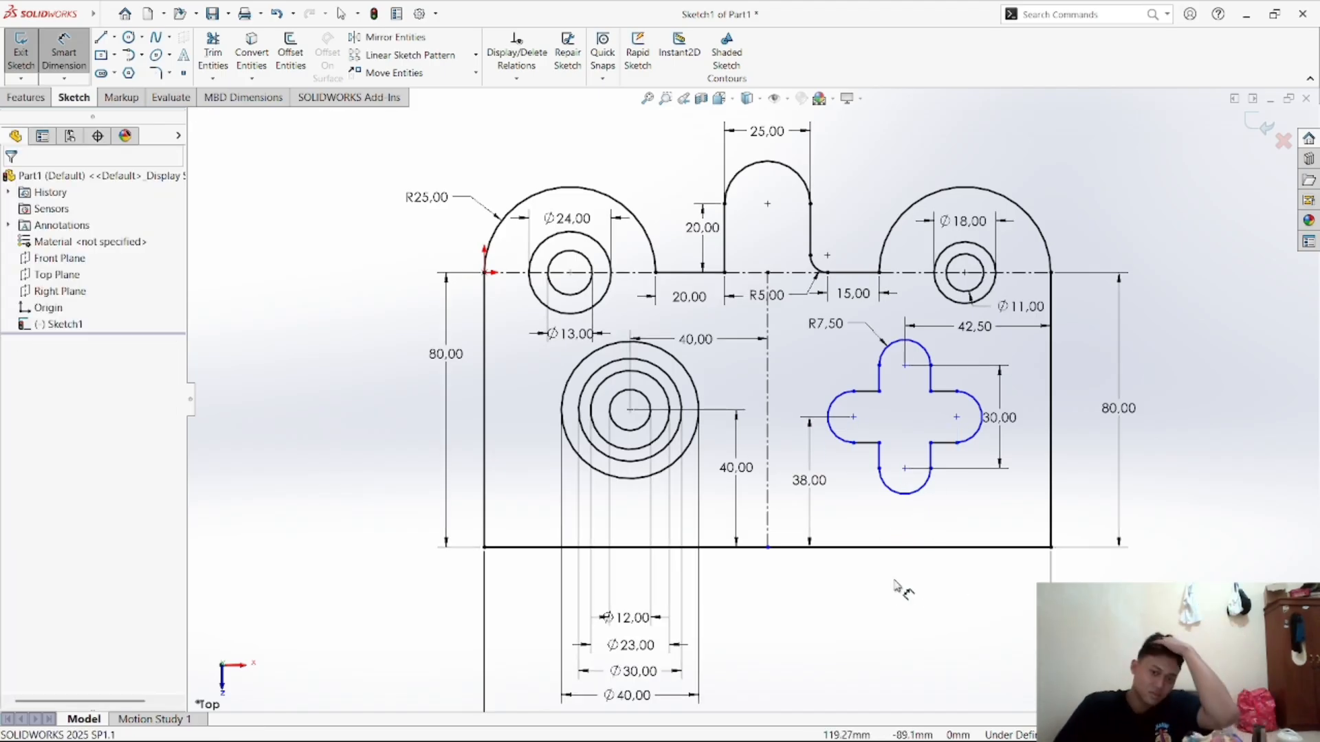
Fillet the plate's lower-left corner with a 10 mm radius, accepting the removal of its geometry relations
left_click(64, 50)
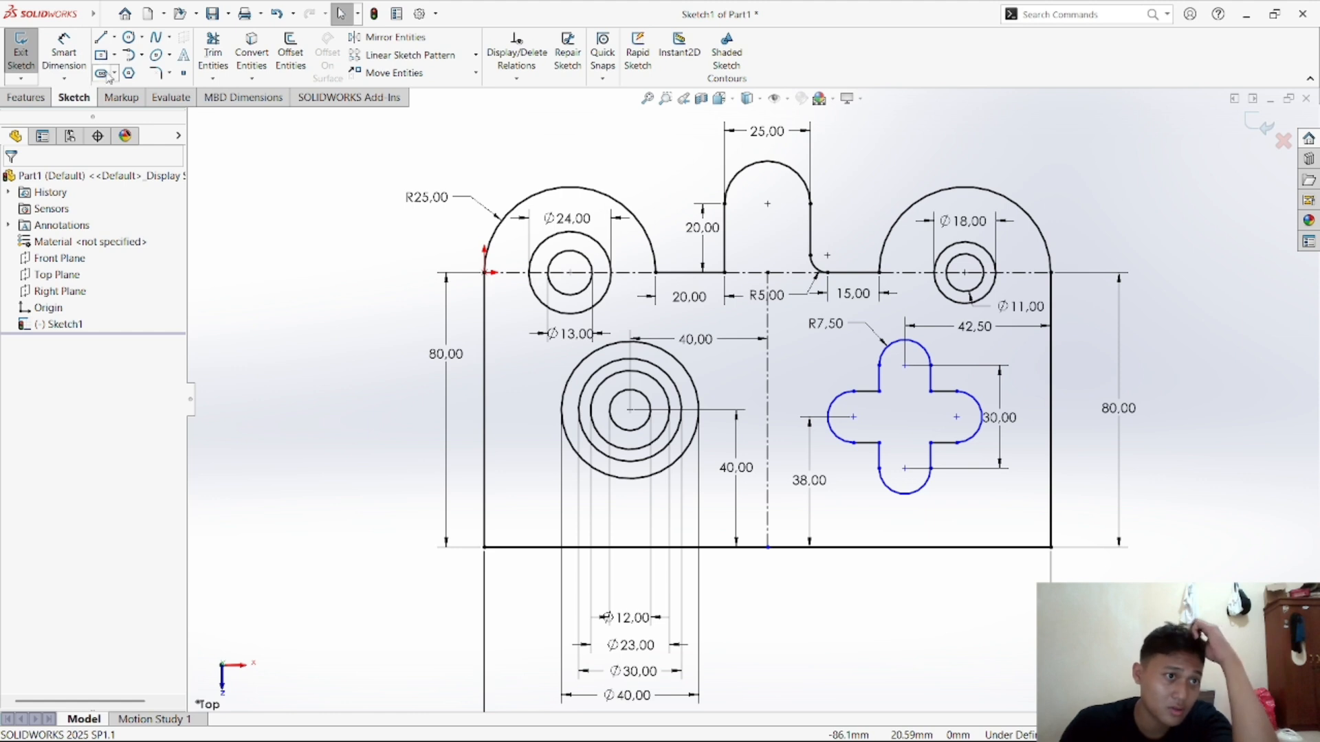
left_click(156, 73)
left_click(484, 546)
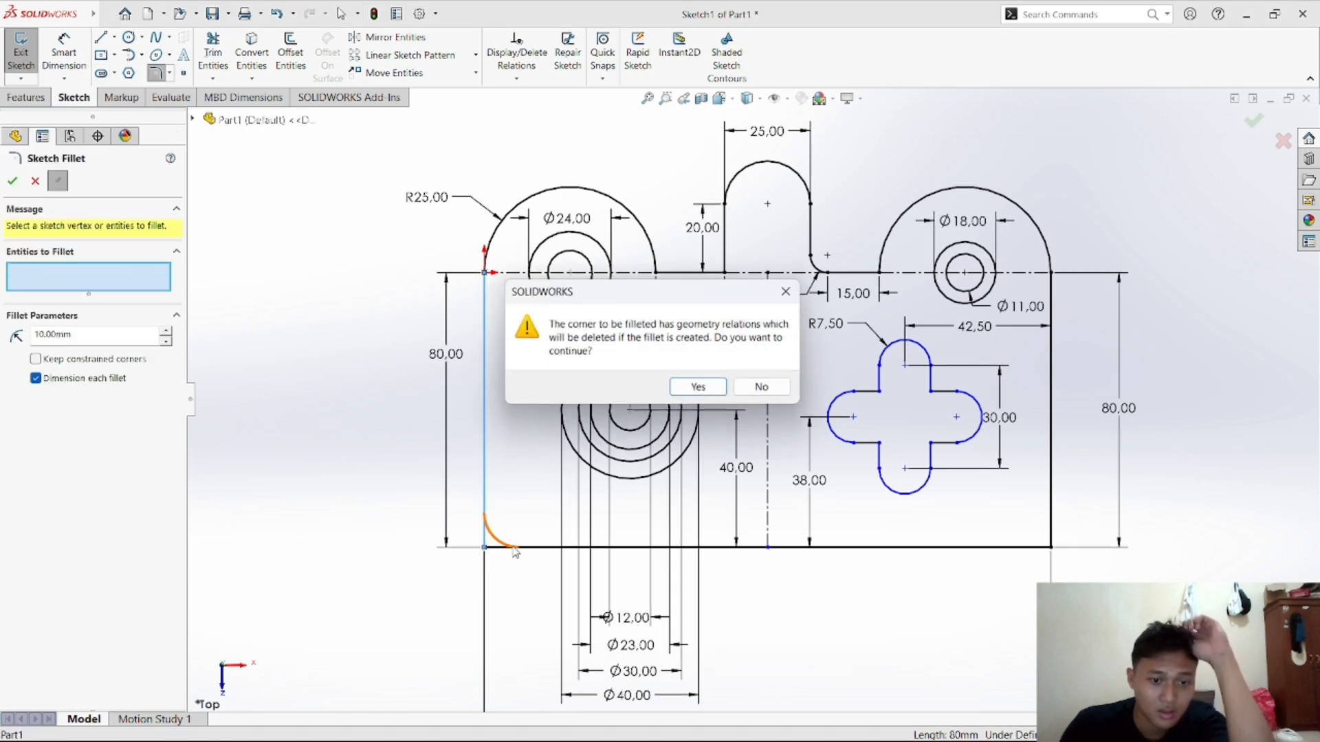
left_click(700, 389)
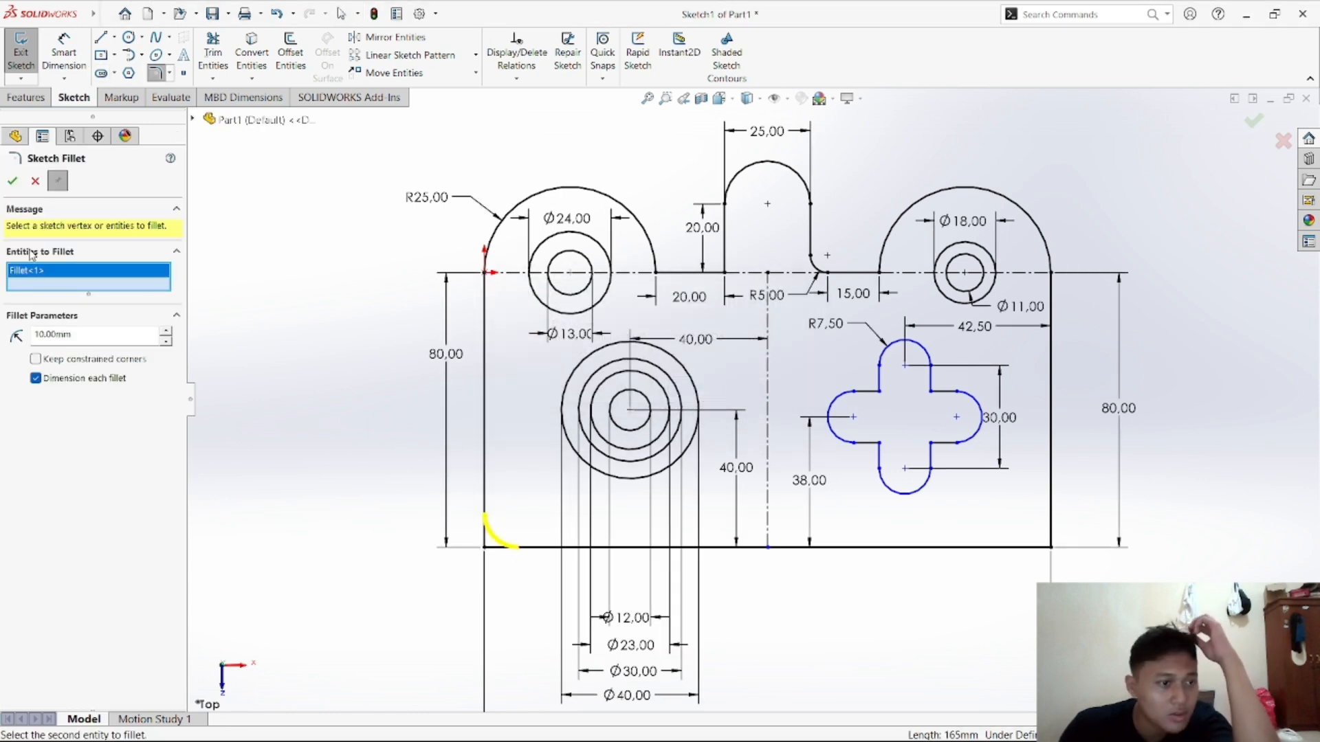
left_click(14, 183)
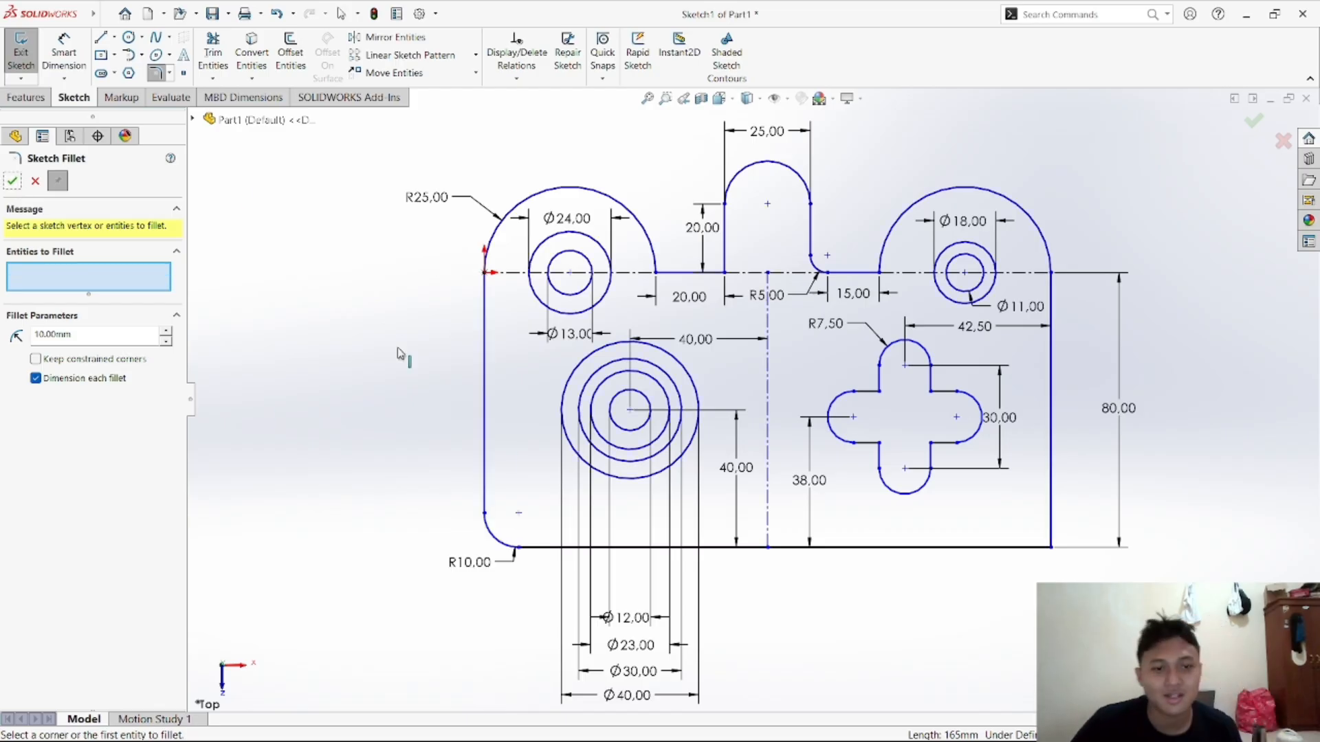
Dimension the shortened left vertical edge above the fillet as 70 mm, outside the plate, and leave dimensioning
left_click(64, 52)
left_click(485, 411)
left_click(446, 411)
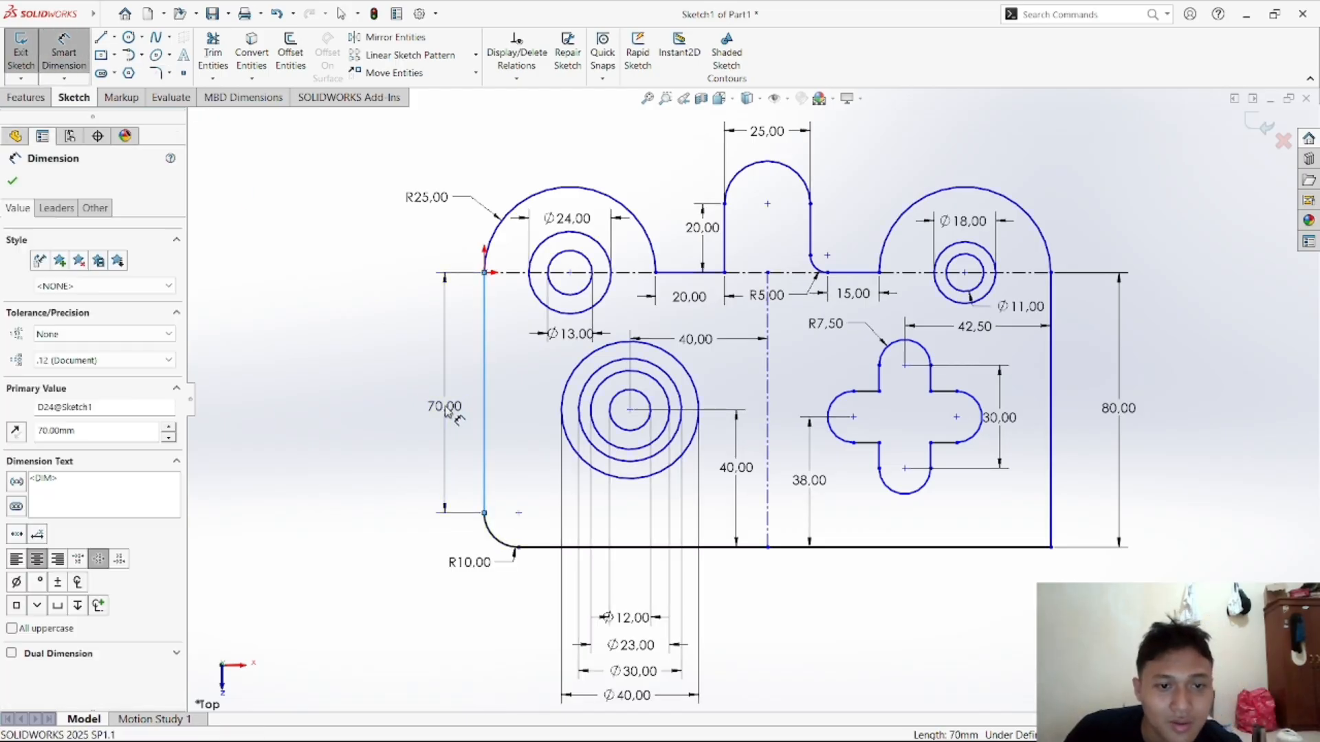
left_click(389, 386)
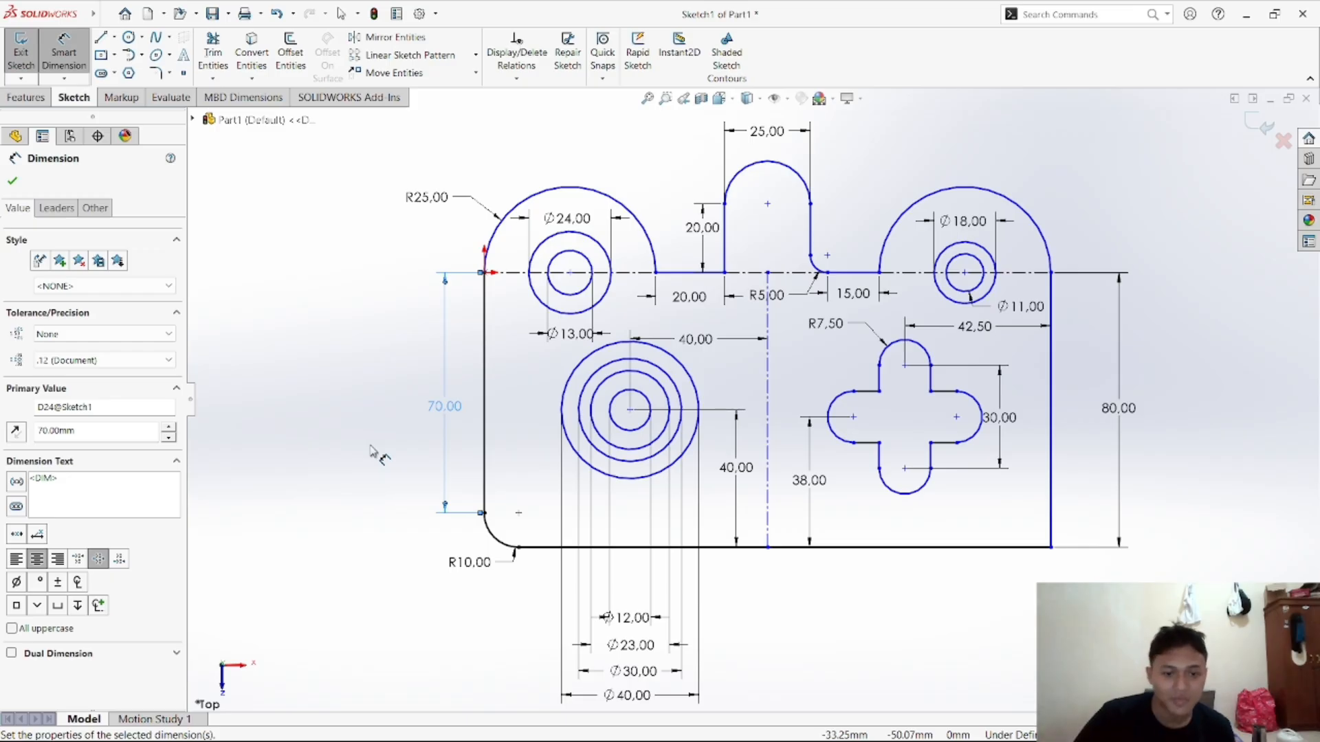
key("Escape")
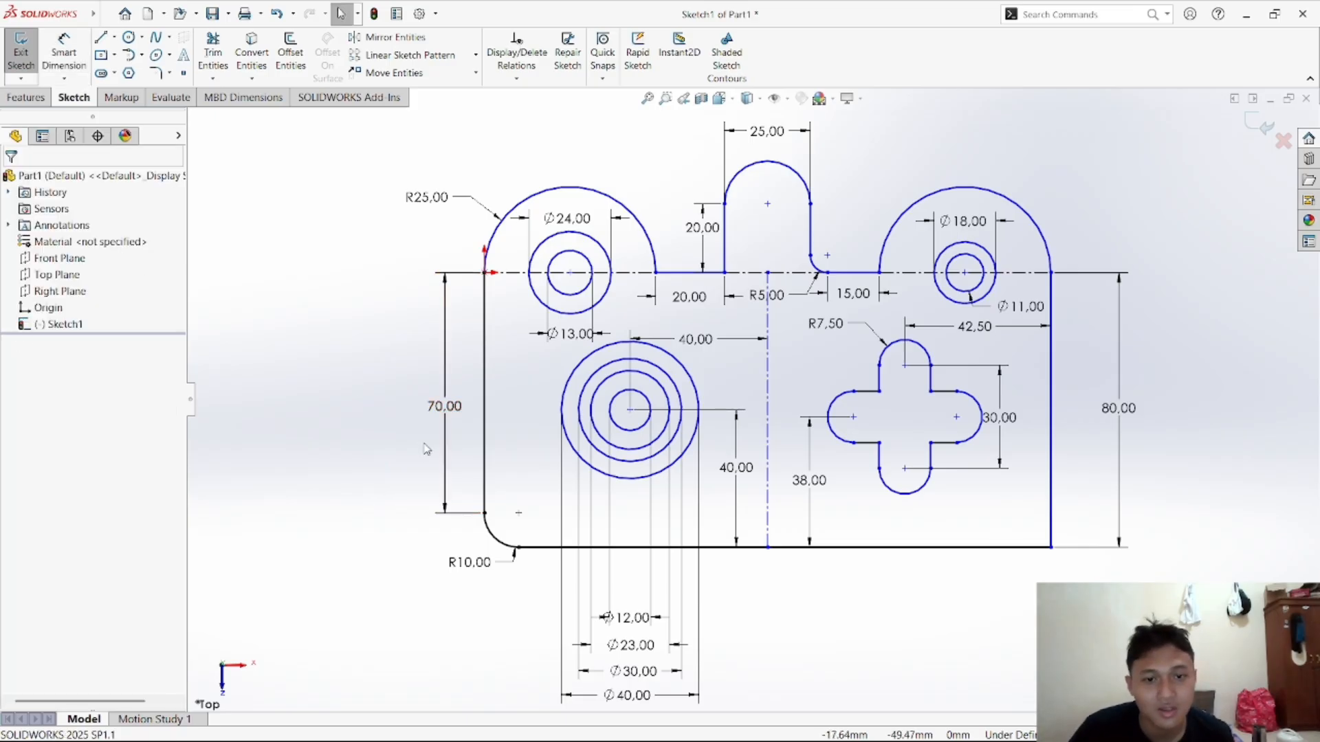
Fillet the plate's lower-right corner with a 12 mm radius, keeping constrained corners and turning off dimensioning of each fillet
mouse_move(3, 20)
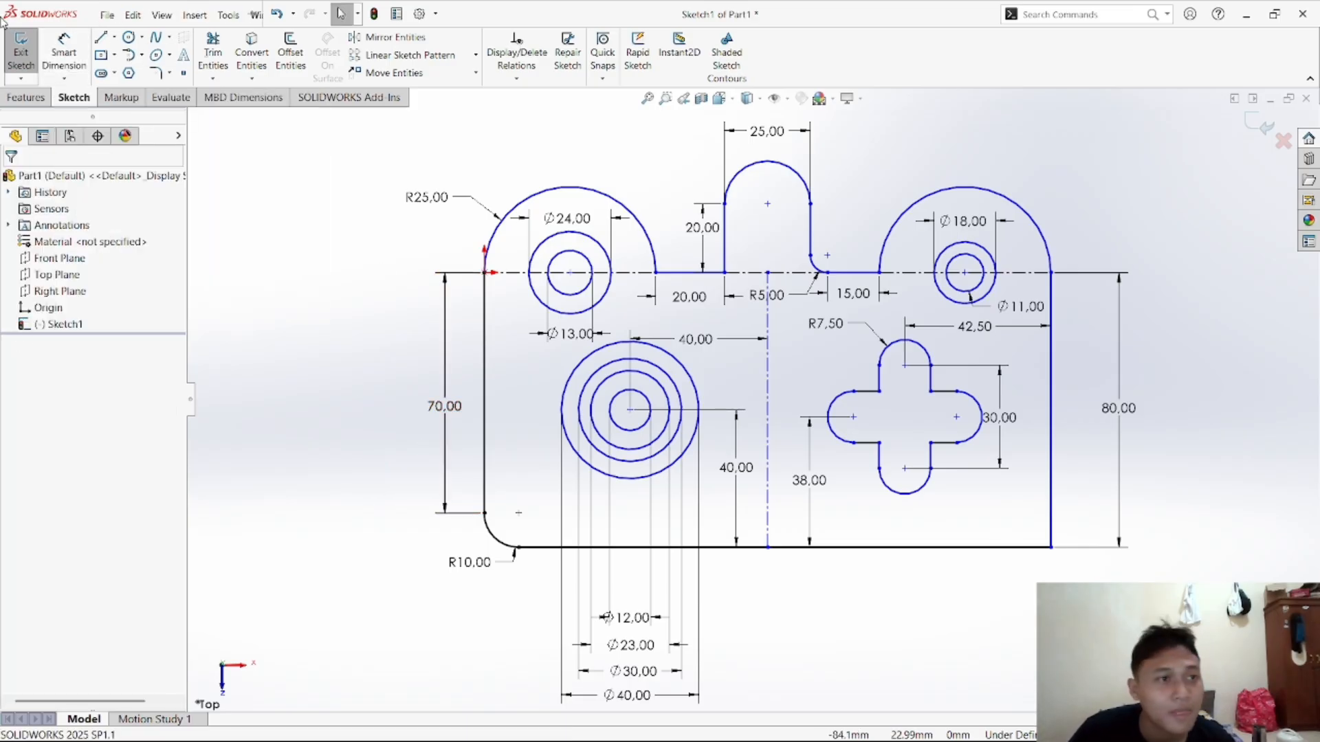
left_click(157, 73)
left_click(1047, 540)
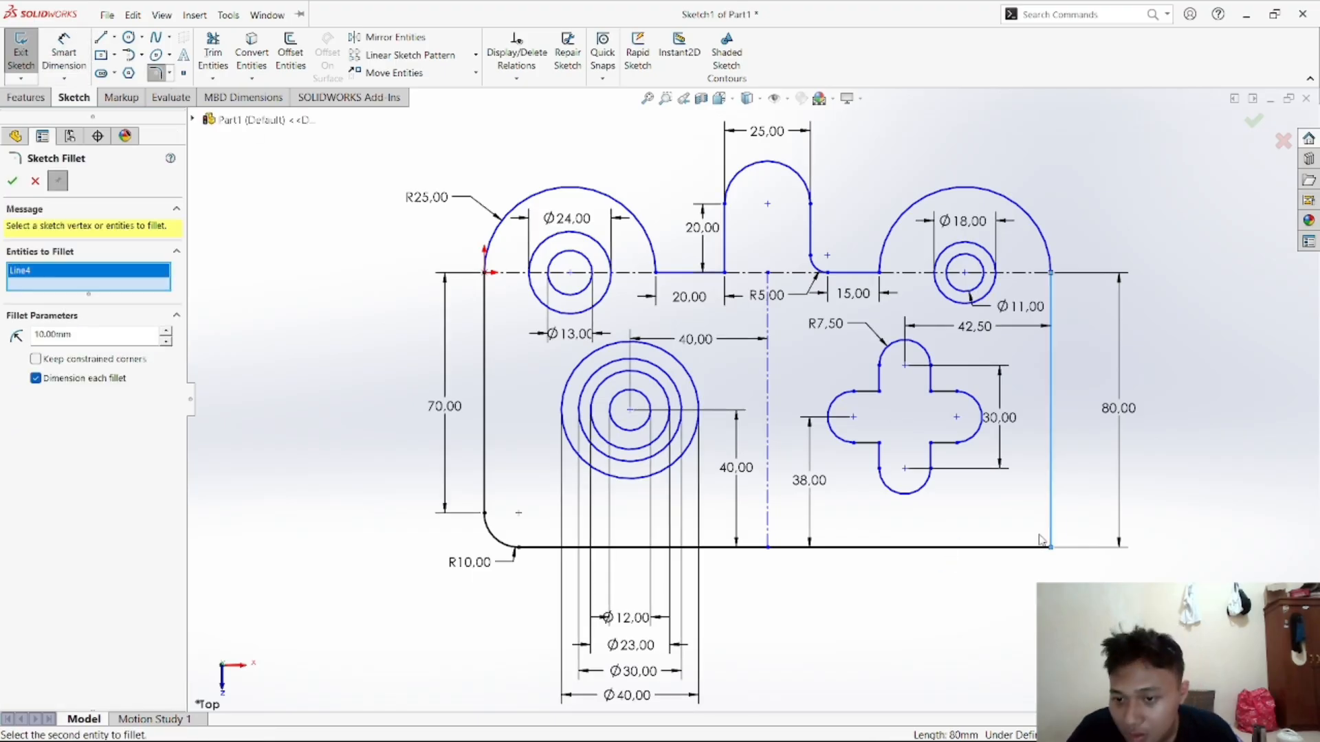
left_click(1039, 546)
left_click(701, 387)
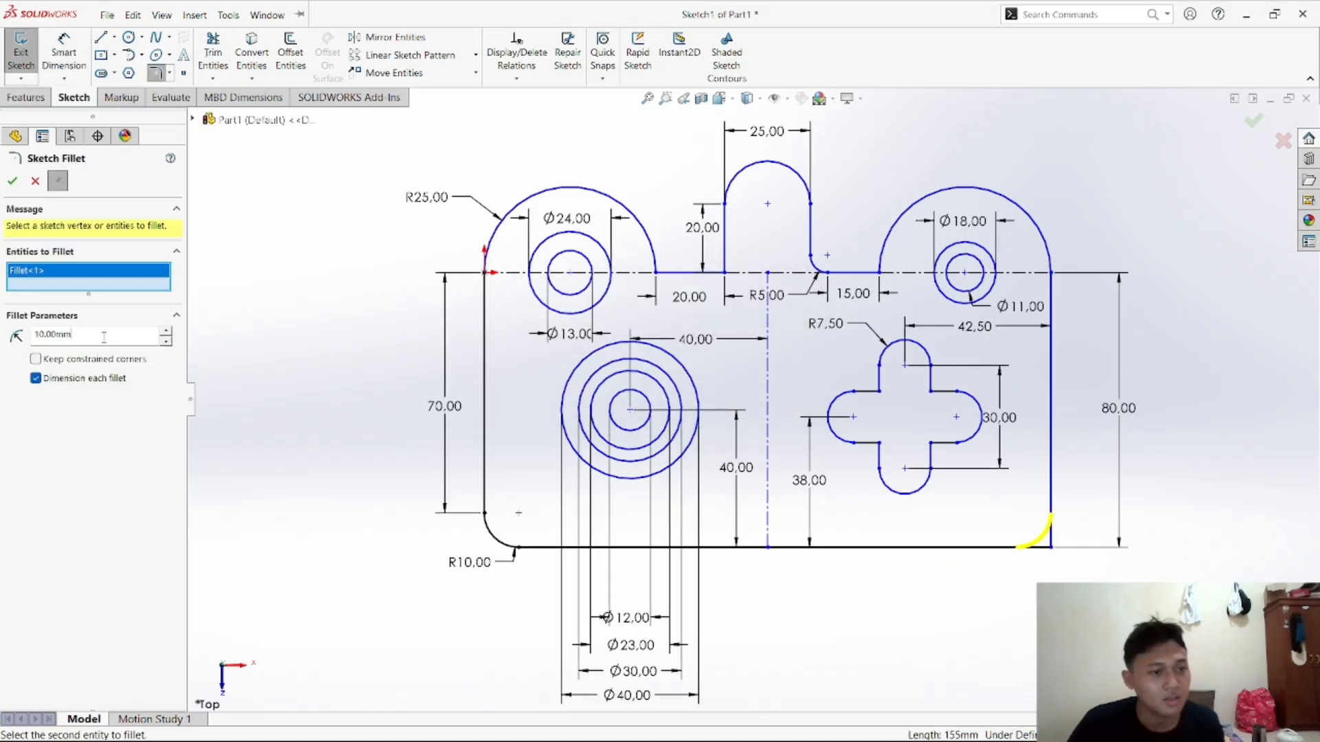
double_click(104, 337)
type("12")
left_click(36, 359)
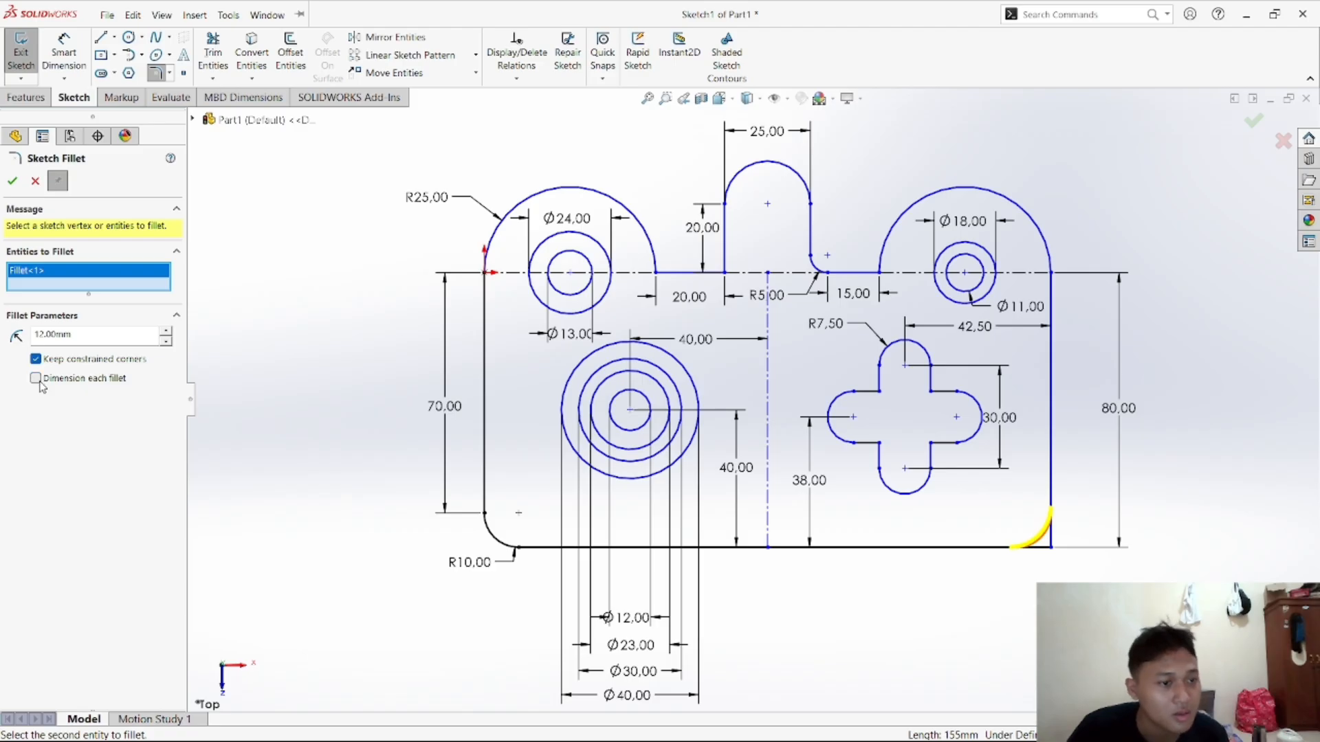
left_click(12, 180)
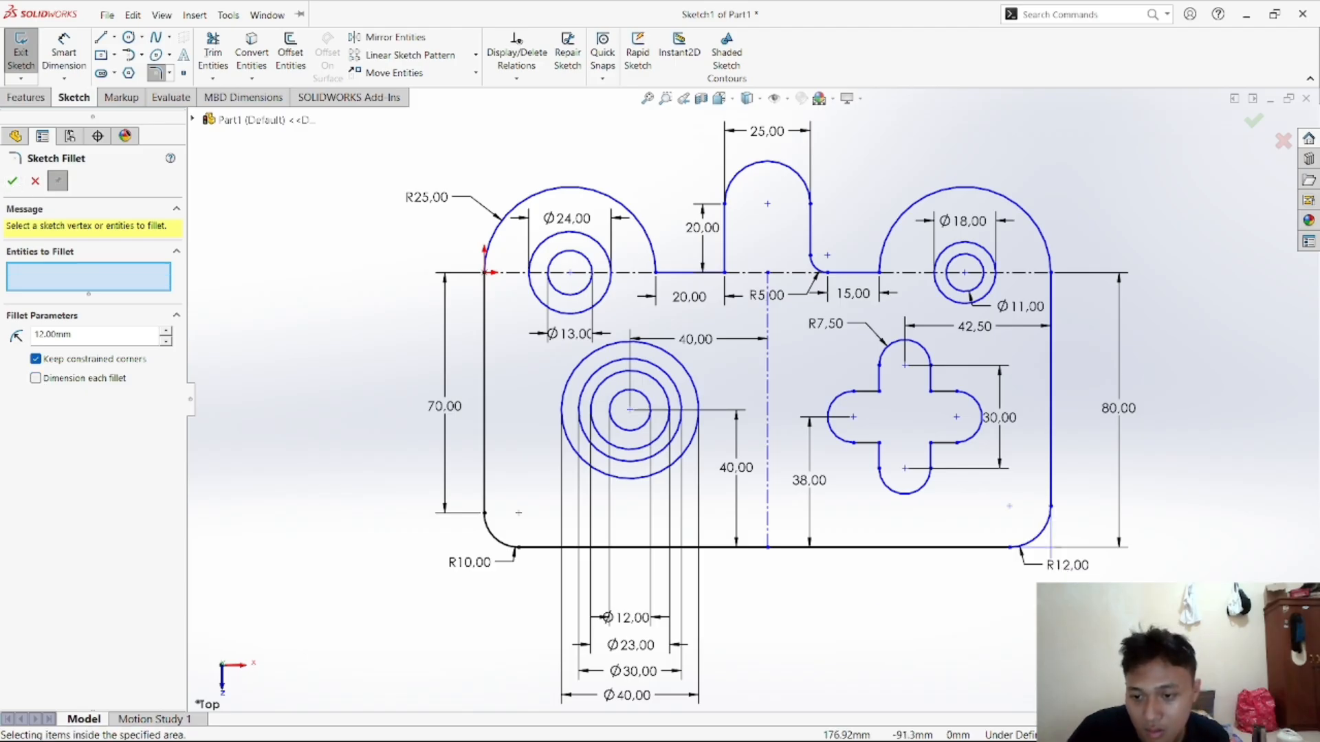
left_click(13, 182)
Move the R12 dimension farther from its corner and dimension the plate's overall width as 165 mm below the plate
left_click(64, 56)
left_click_drag(1062, 569, 1092, 581)
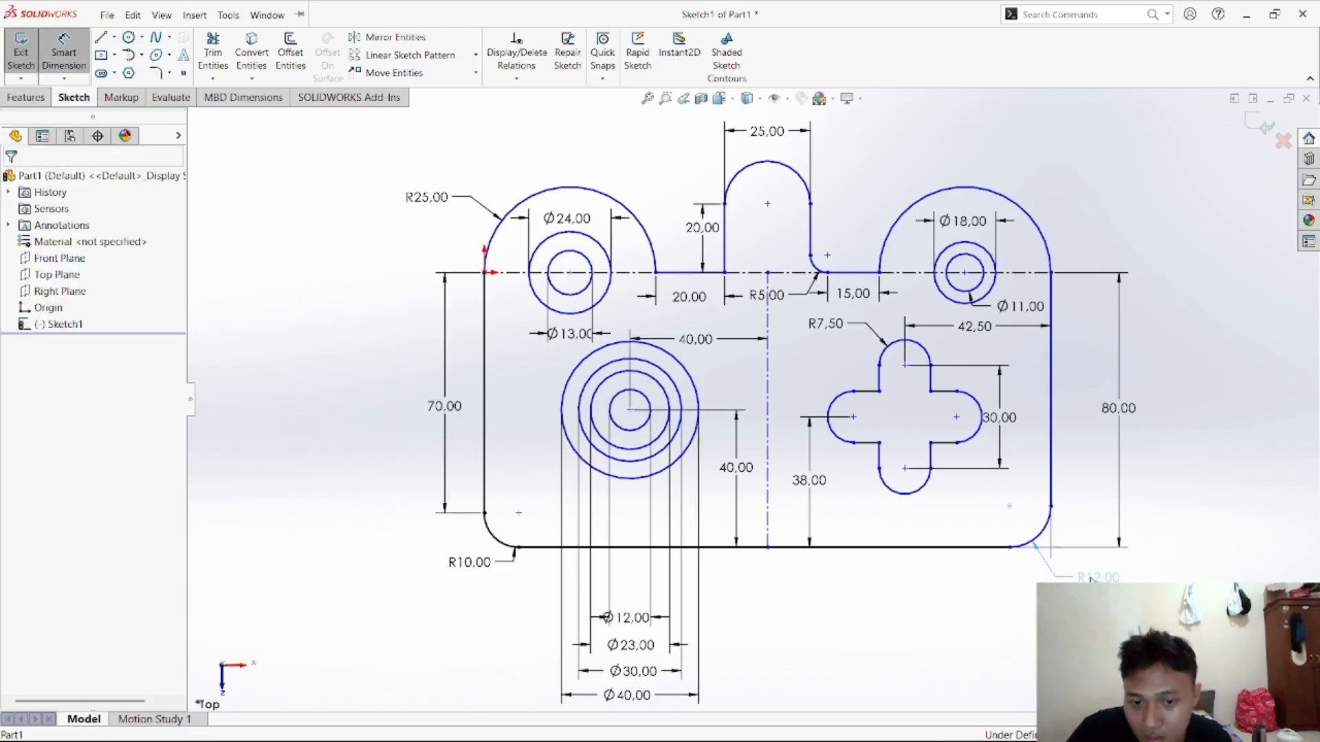
left_click(1092, 580)
left_click(1051, 507)
left_click(485, 513)
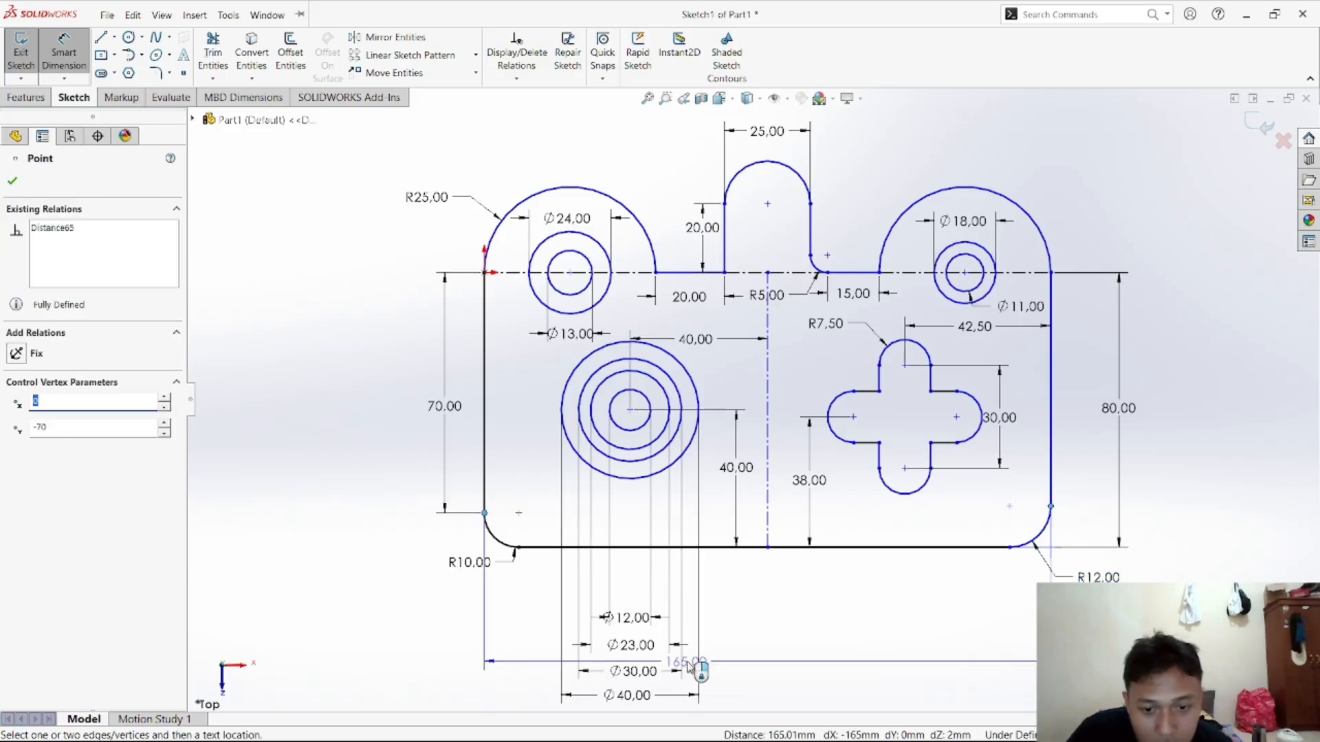
left_click(801, 594)
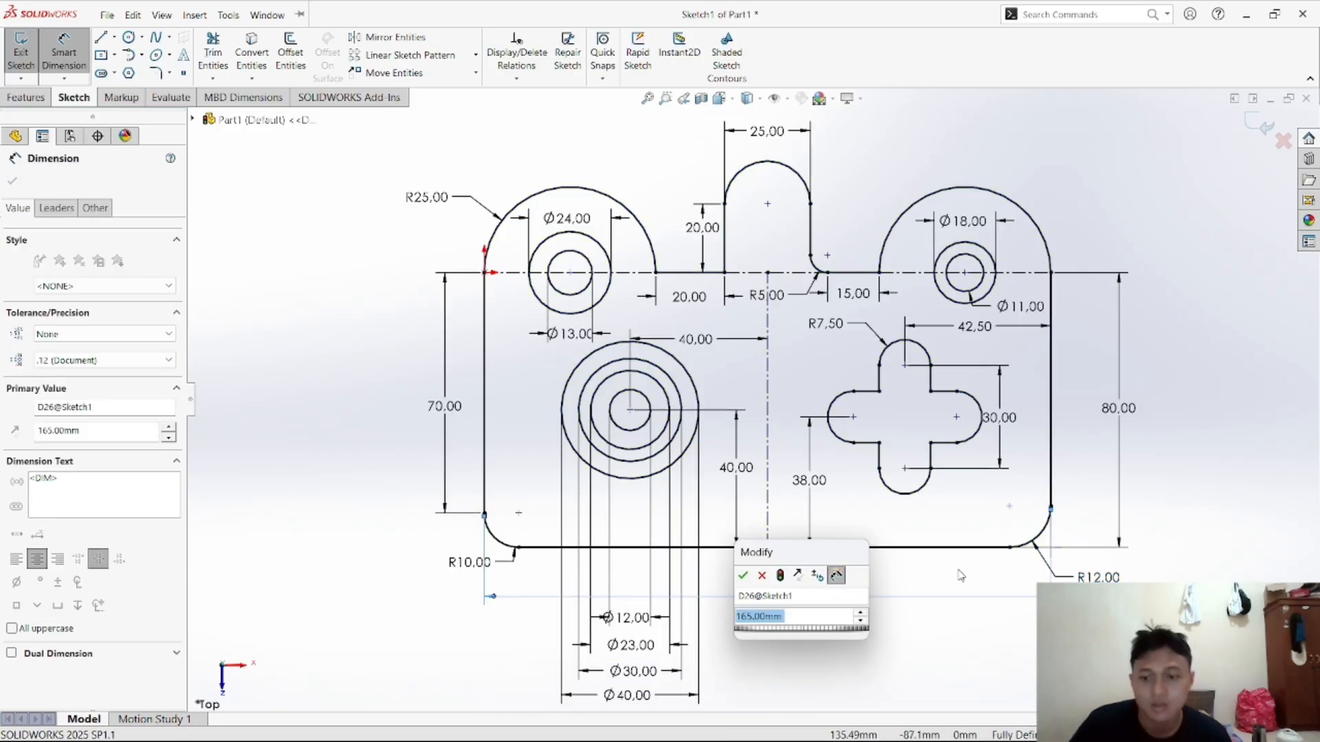
left_click(743, 576)
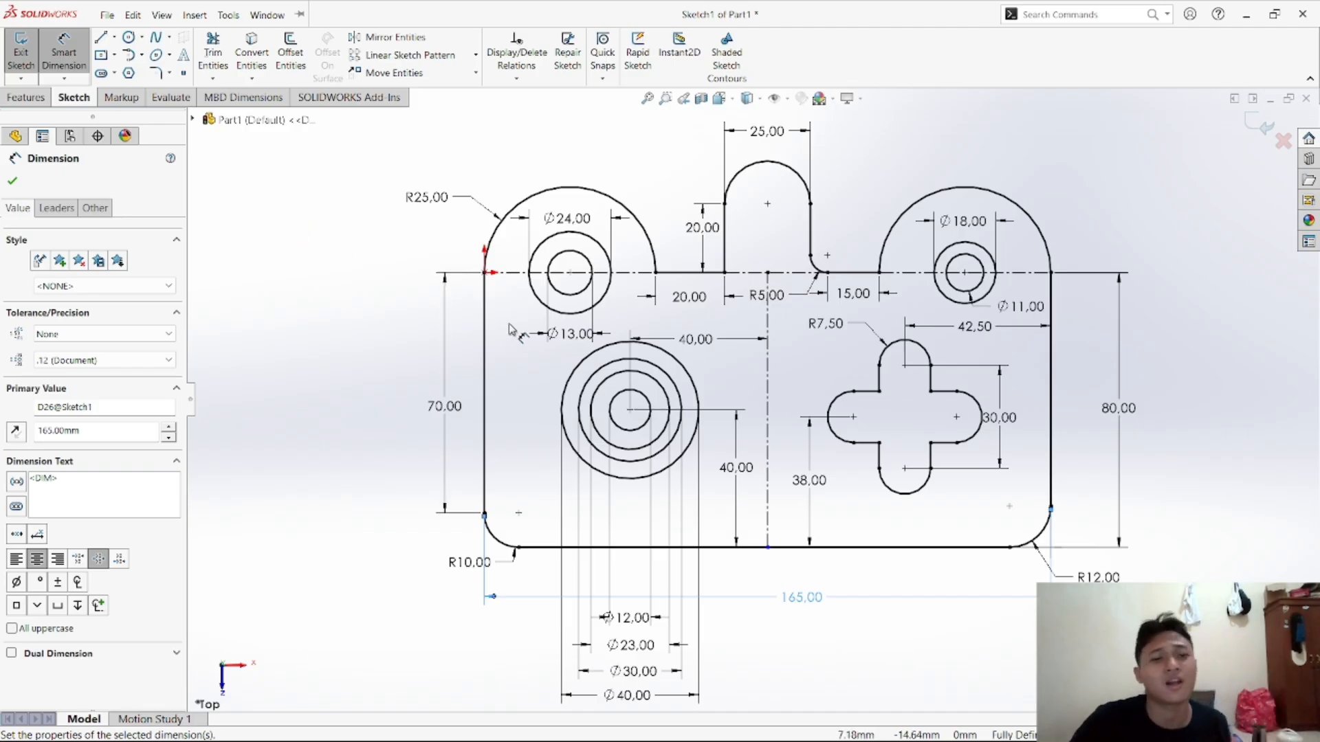
Save the finished plate sketch in Part1
left_click(256, 14)
mouse_move(110, 16)
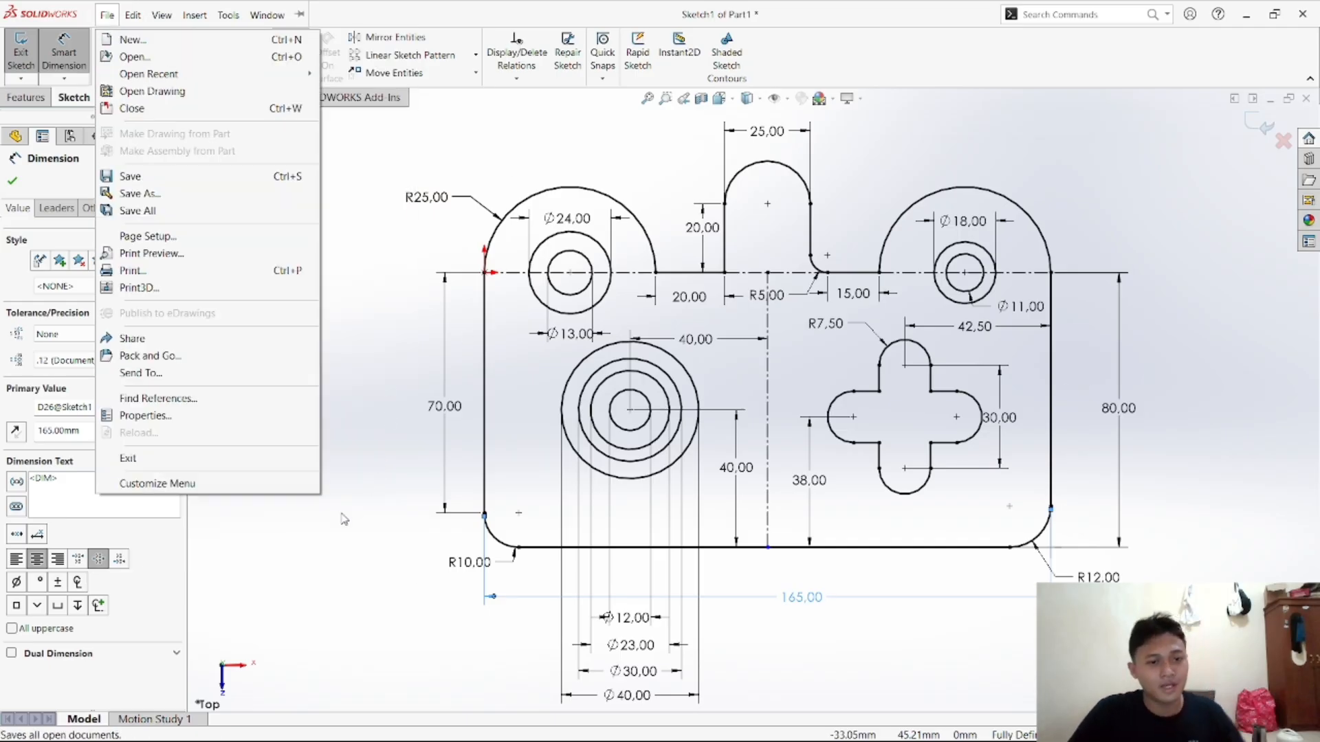
left_click(359, 539)
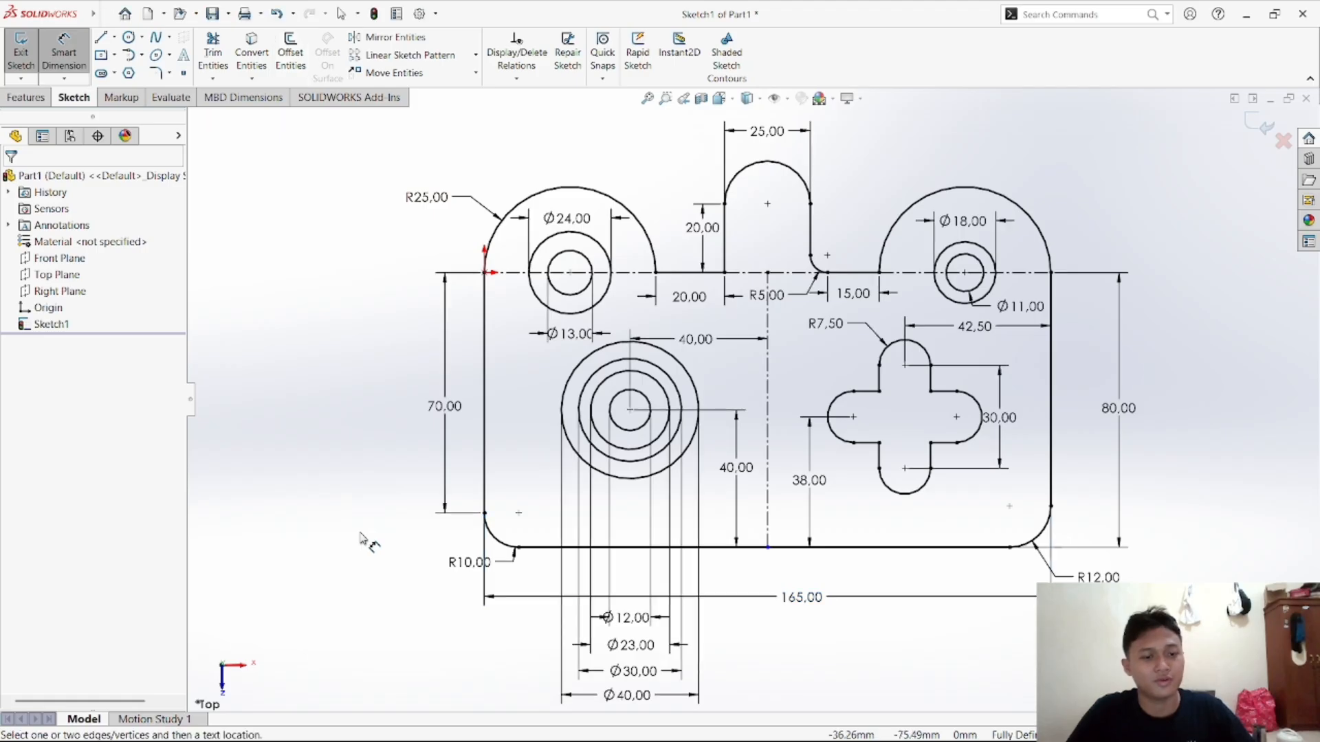
key("ctrl+s")
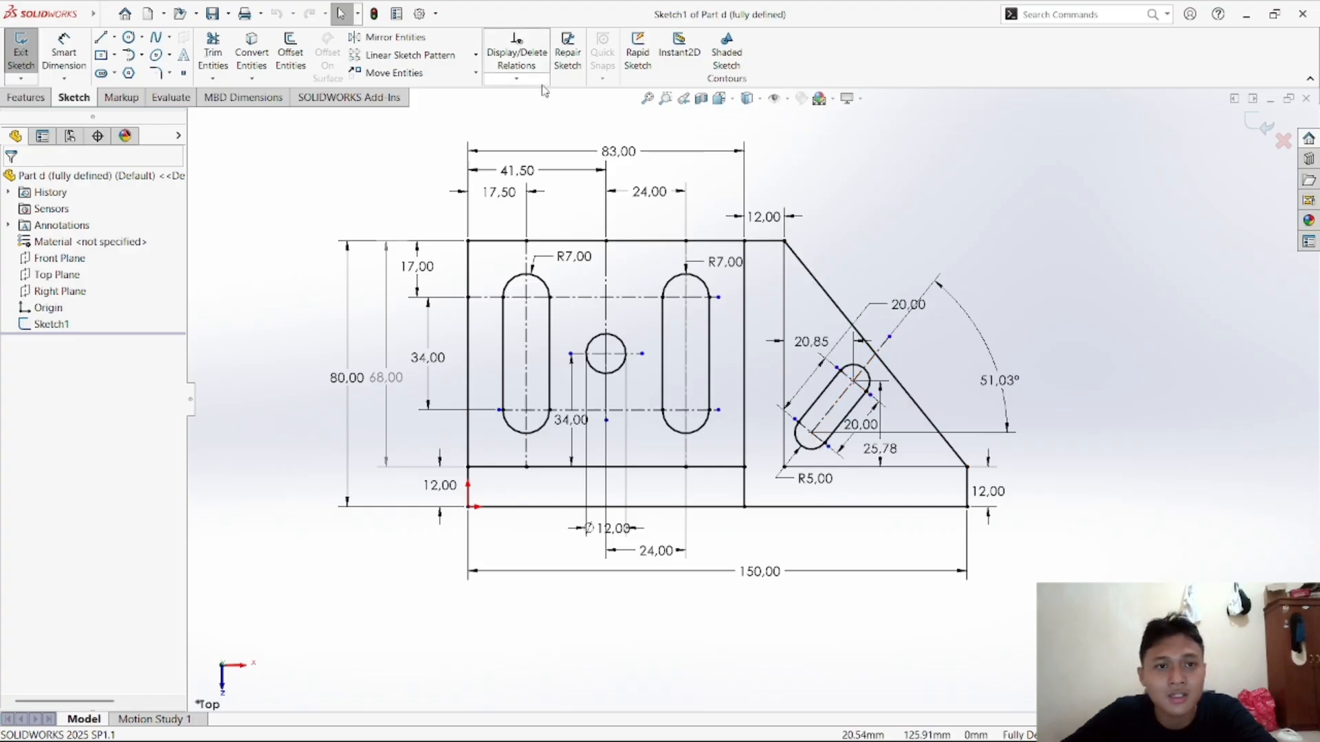
In the Part d sketch, start Add Relations, view the relations available for the top and left edges, and clear the selection
left_click(516, 79)
left_click(539, 112)
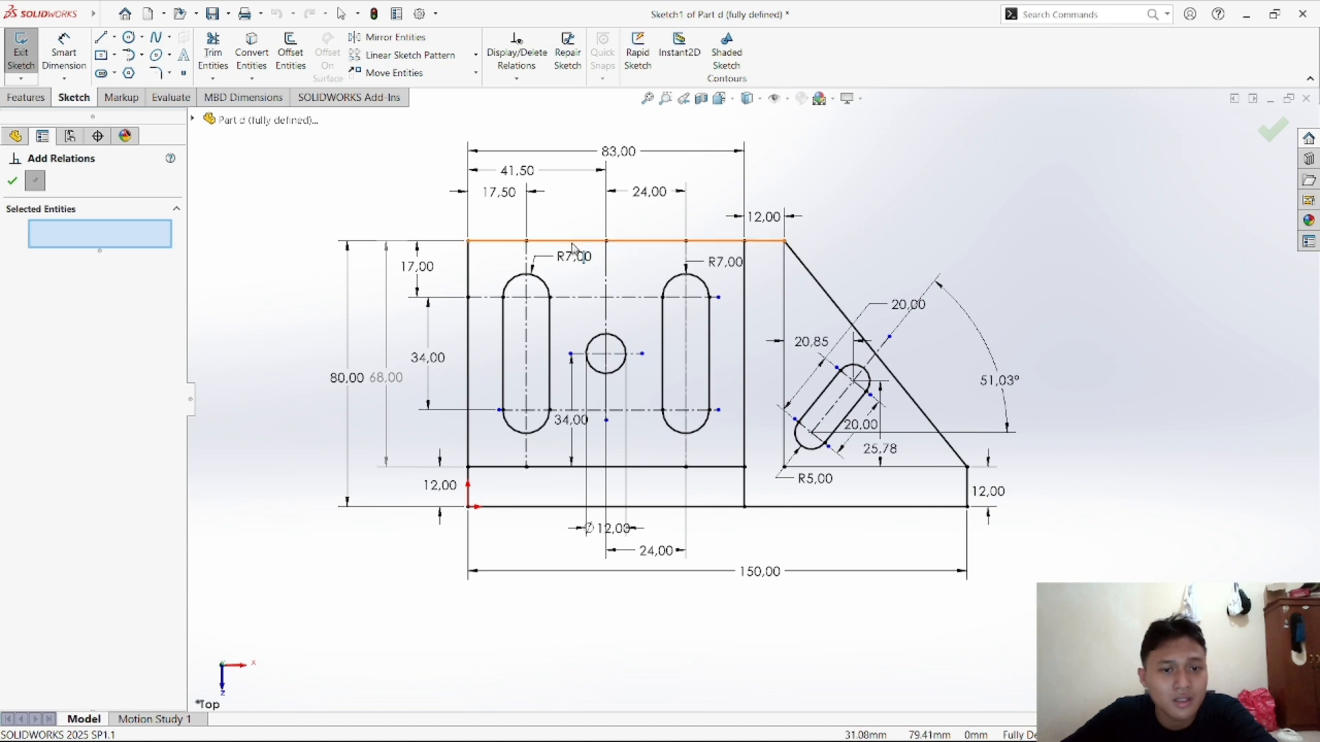
left_click(577, 240)
left_click(471, 274)
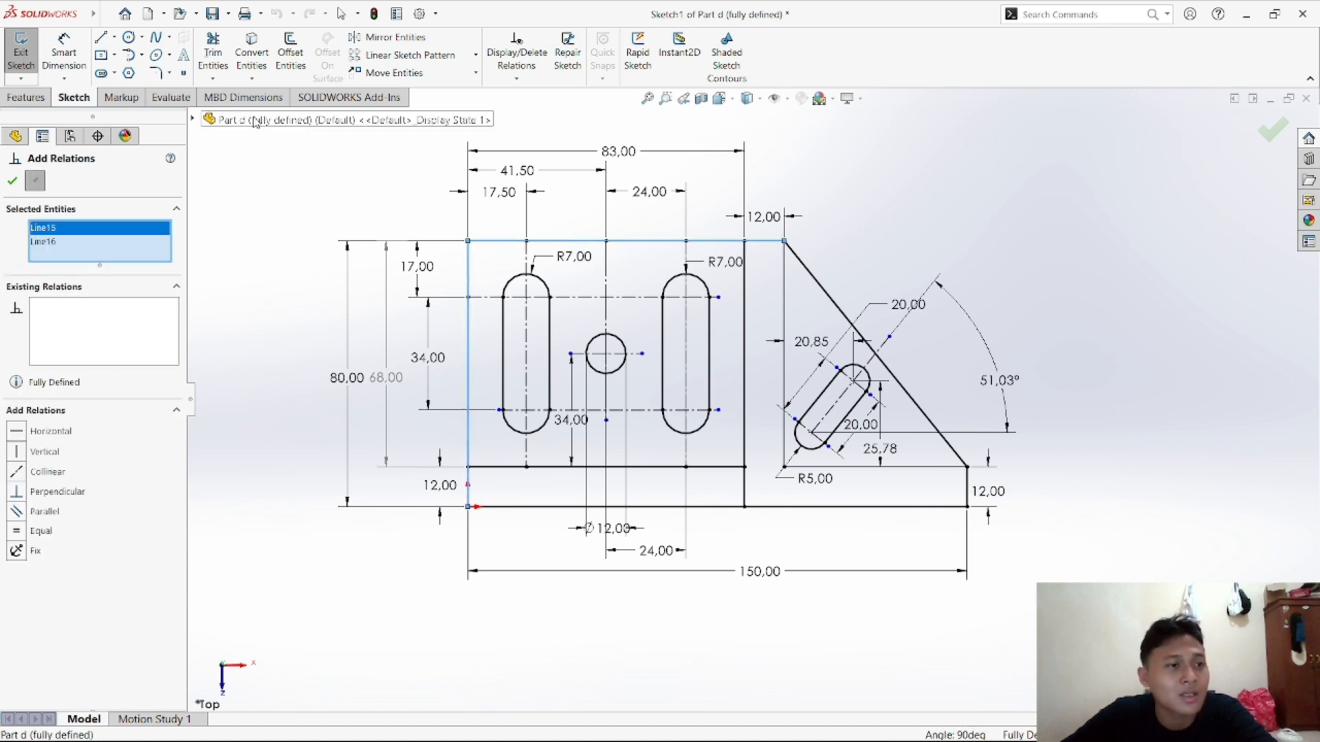
right_click(280, 206)
left_click(317, 269)
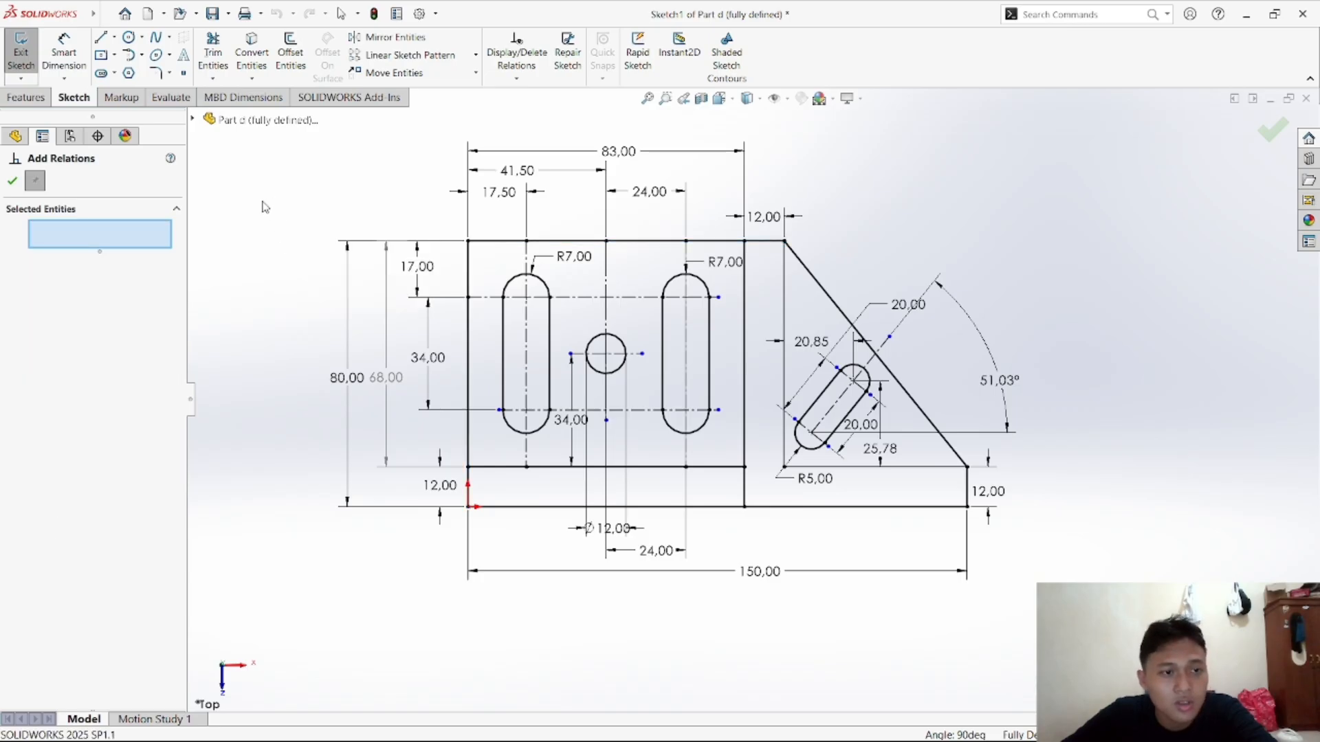
Close Add Relations, create a new Part document, and start a sketch on its Top Plane
left_click(12, 181)
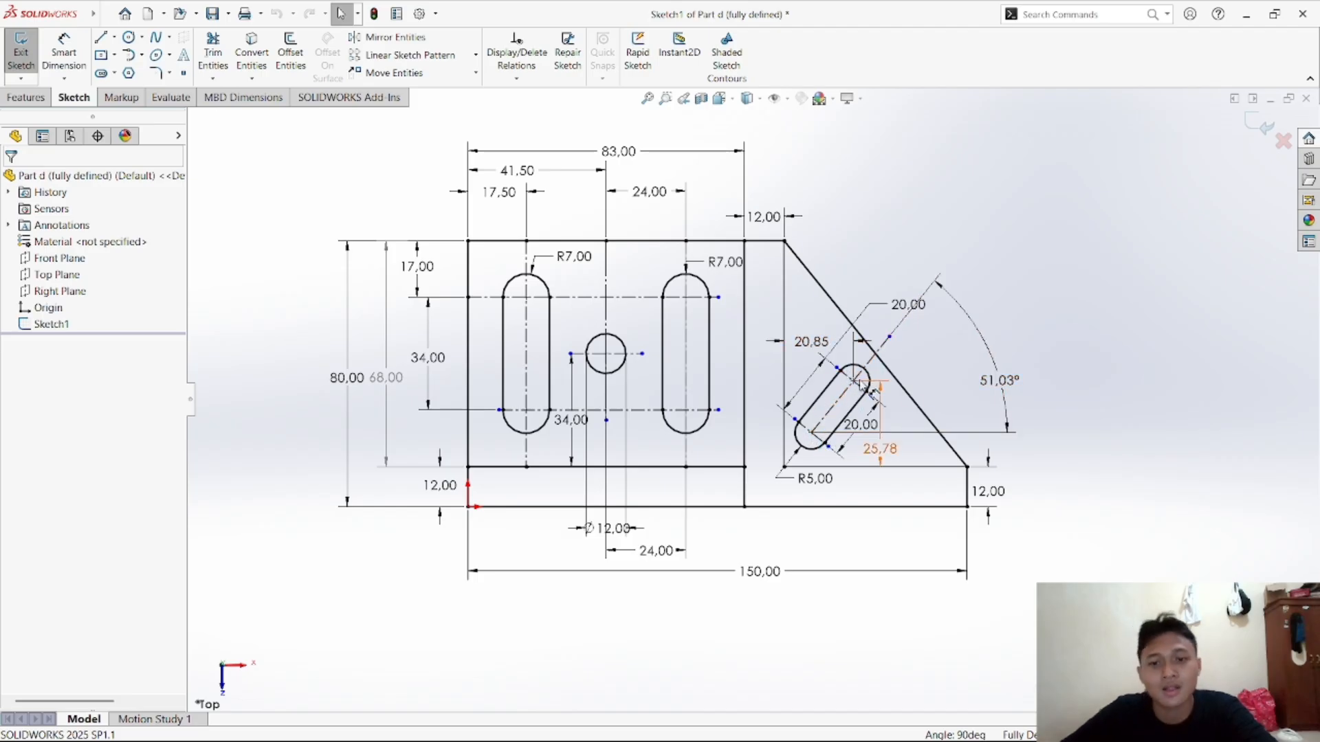
left_click(114, 73)
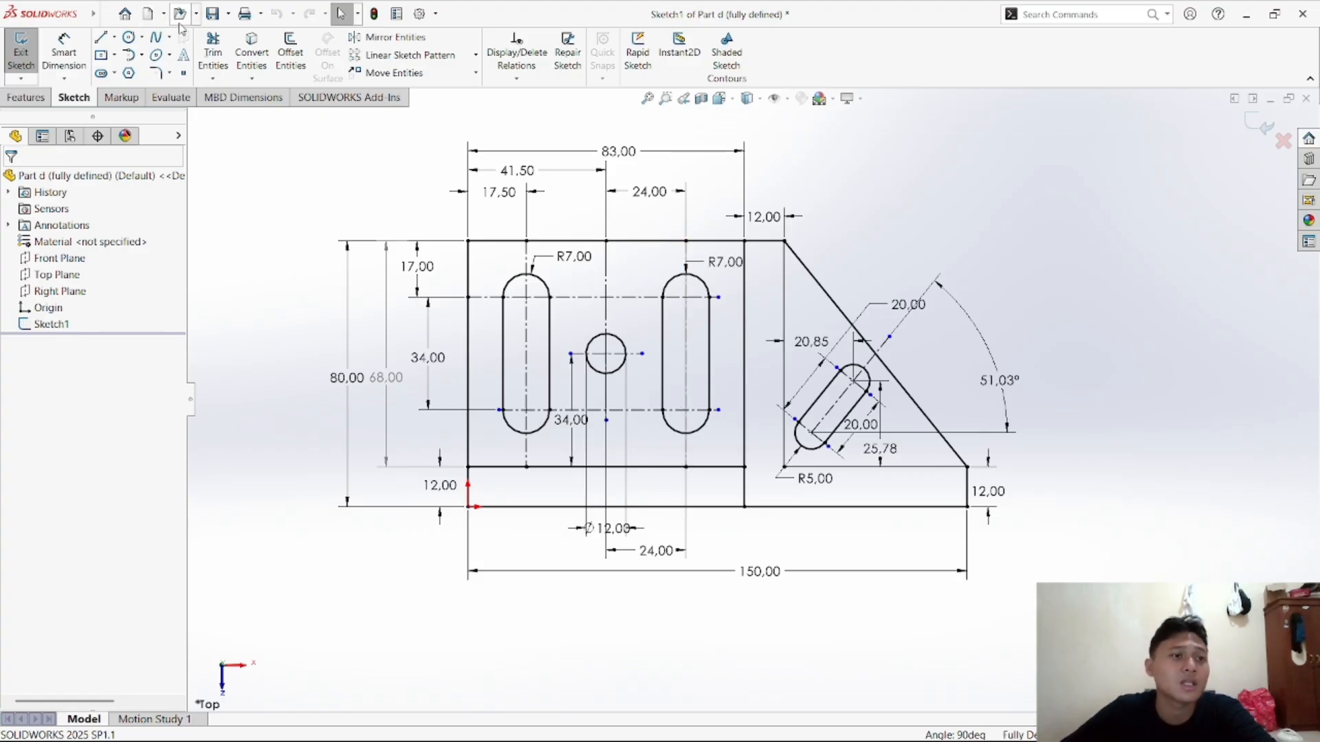
left_click(148, 14)
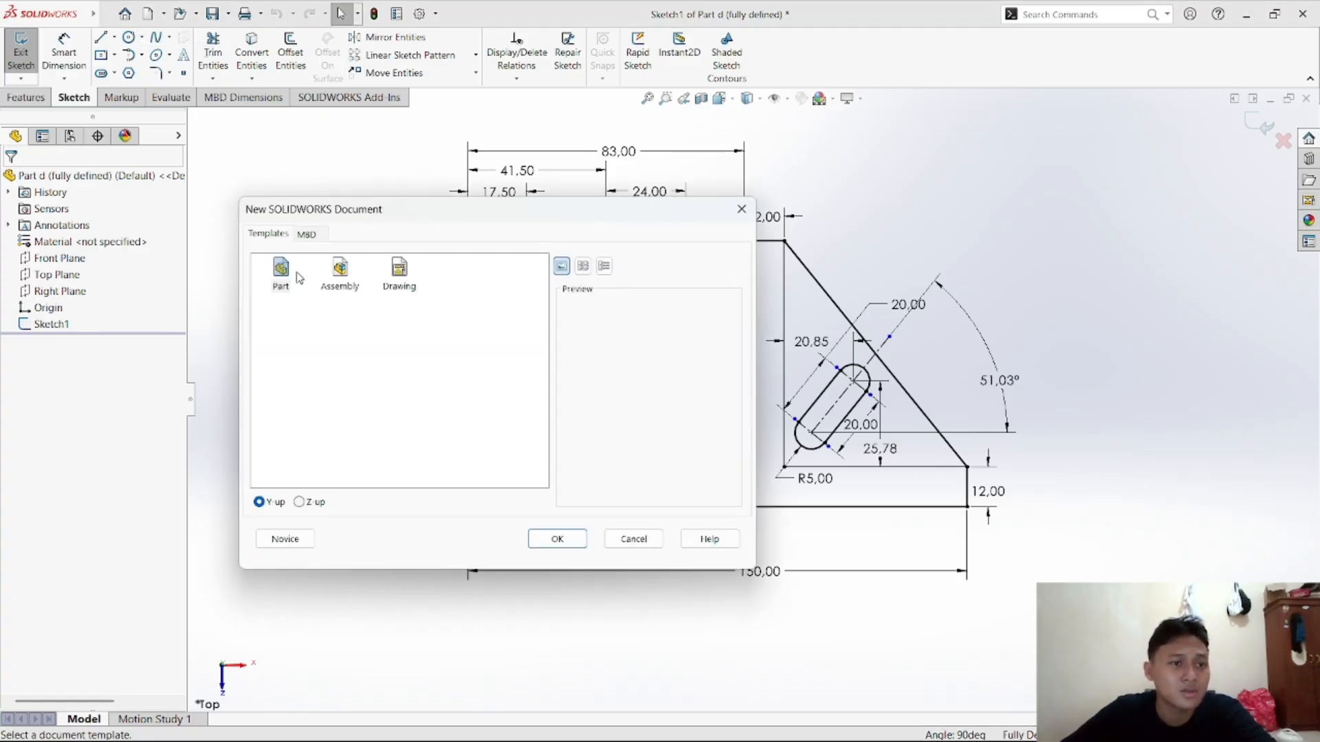
left_click(569, 543)
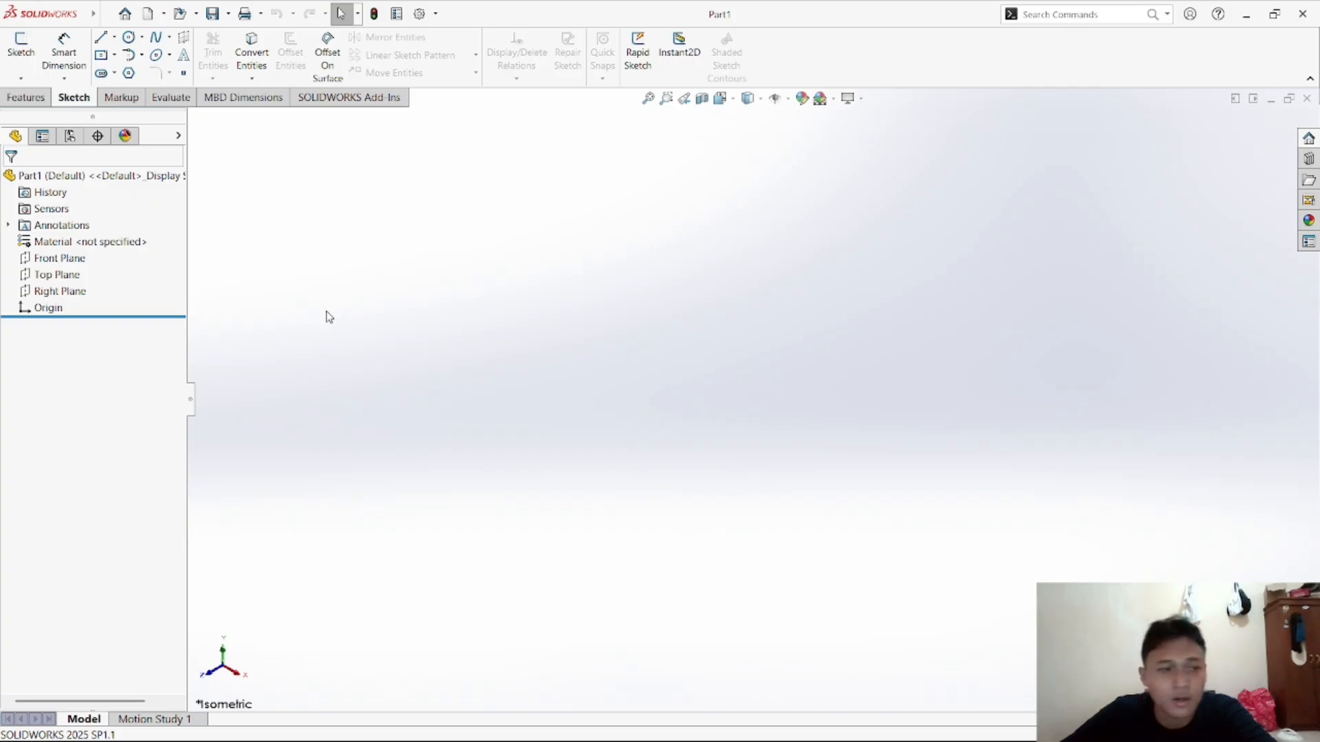
left_click(66, 275)
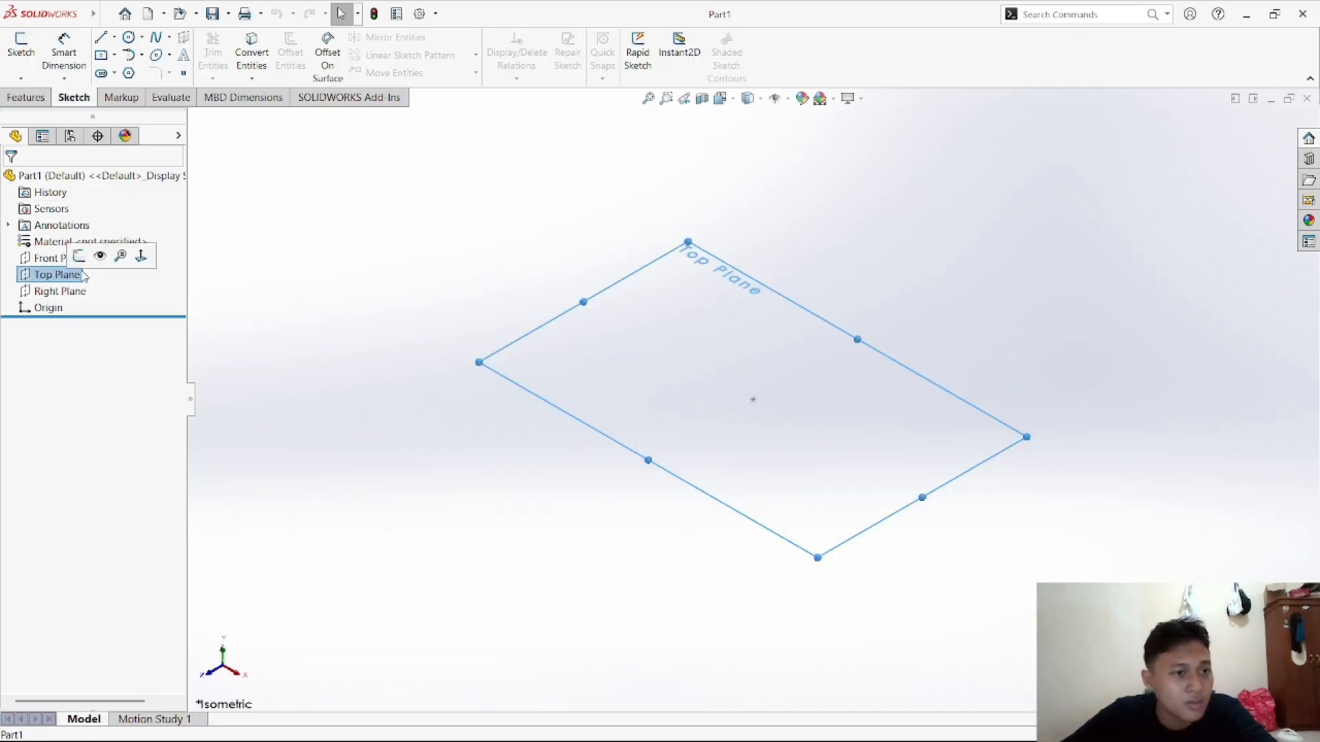
left_click(81, 258)
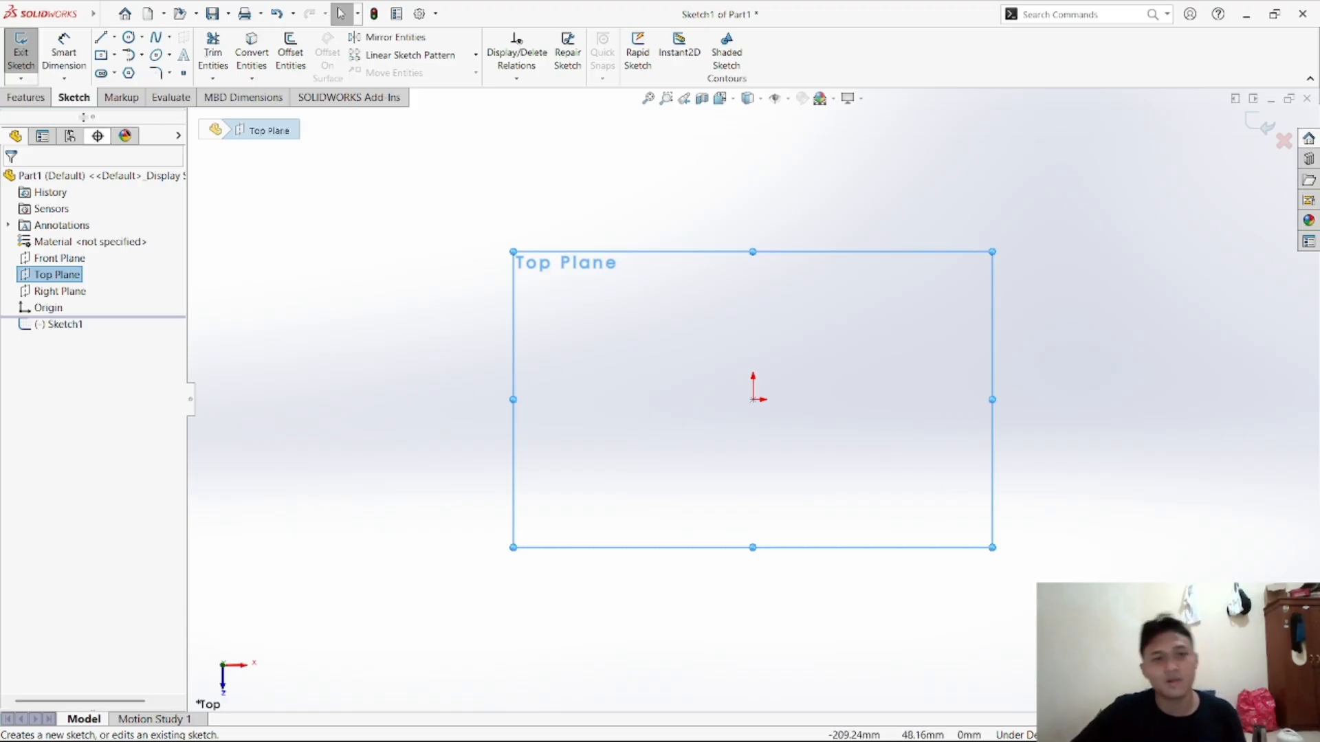
Draw a closed line outline from the origin, about 94 mm tall, 175 mm along the bottom and 115 mm along the top, with a sloped right side
left_click(115, 37)
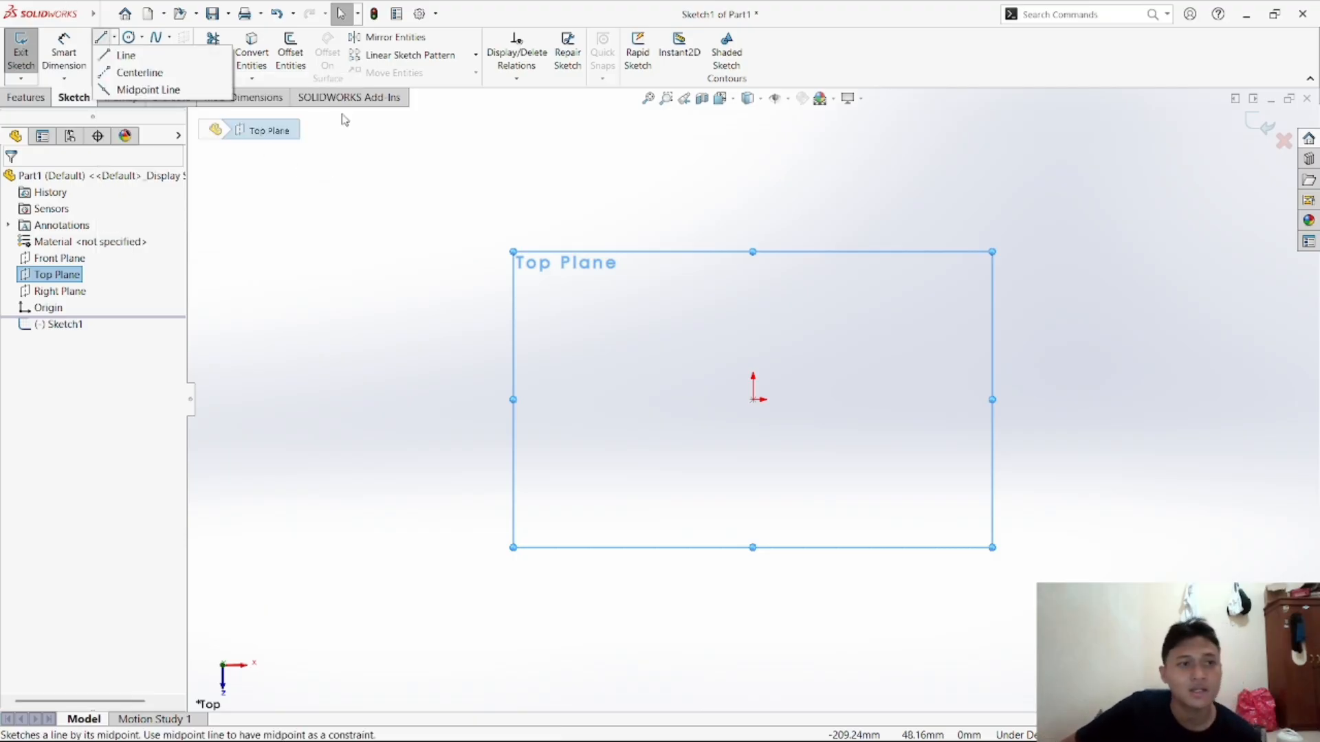
left_click(144, 56)
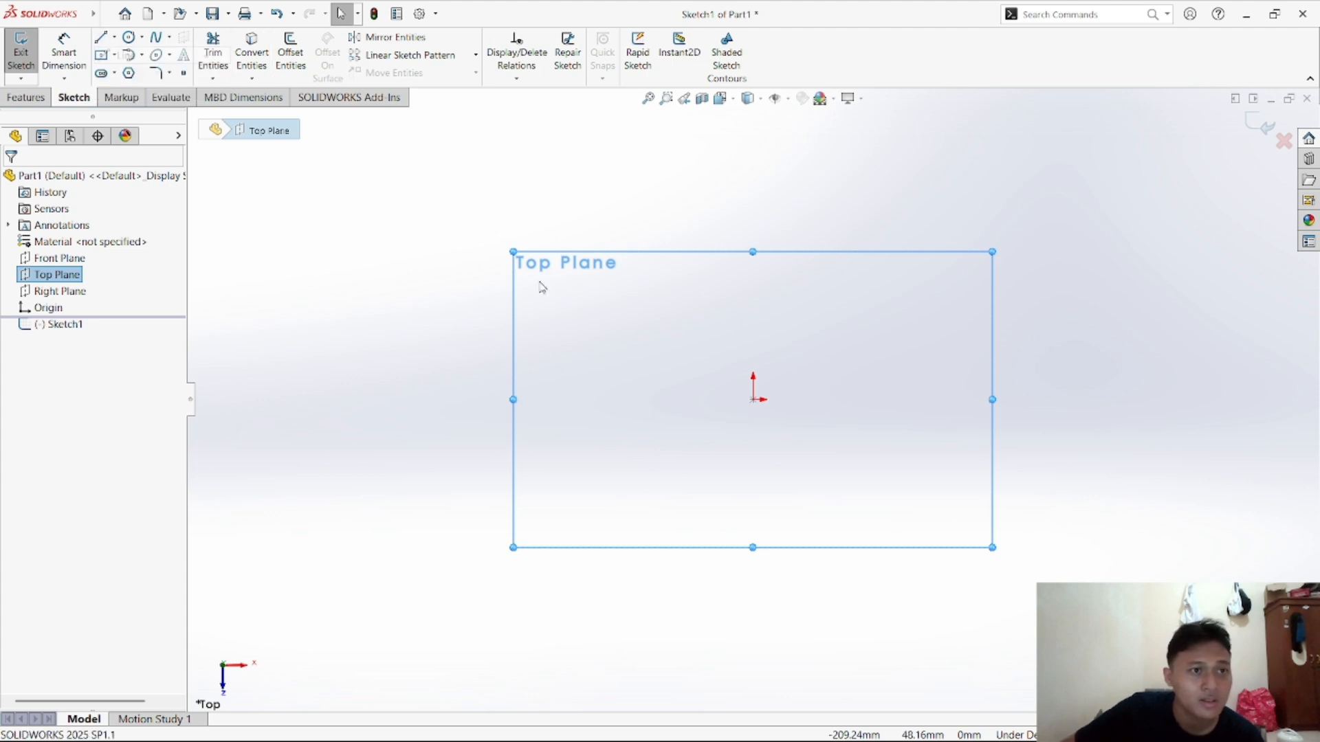
left_click(754, 400)
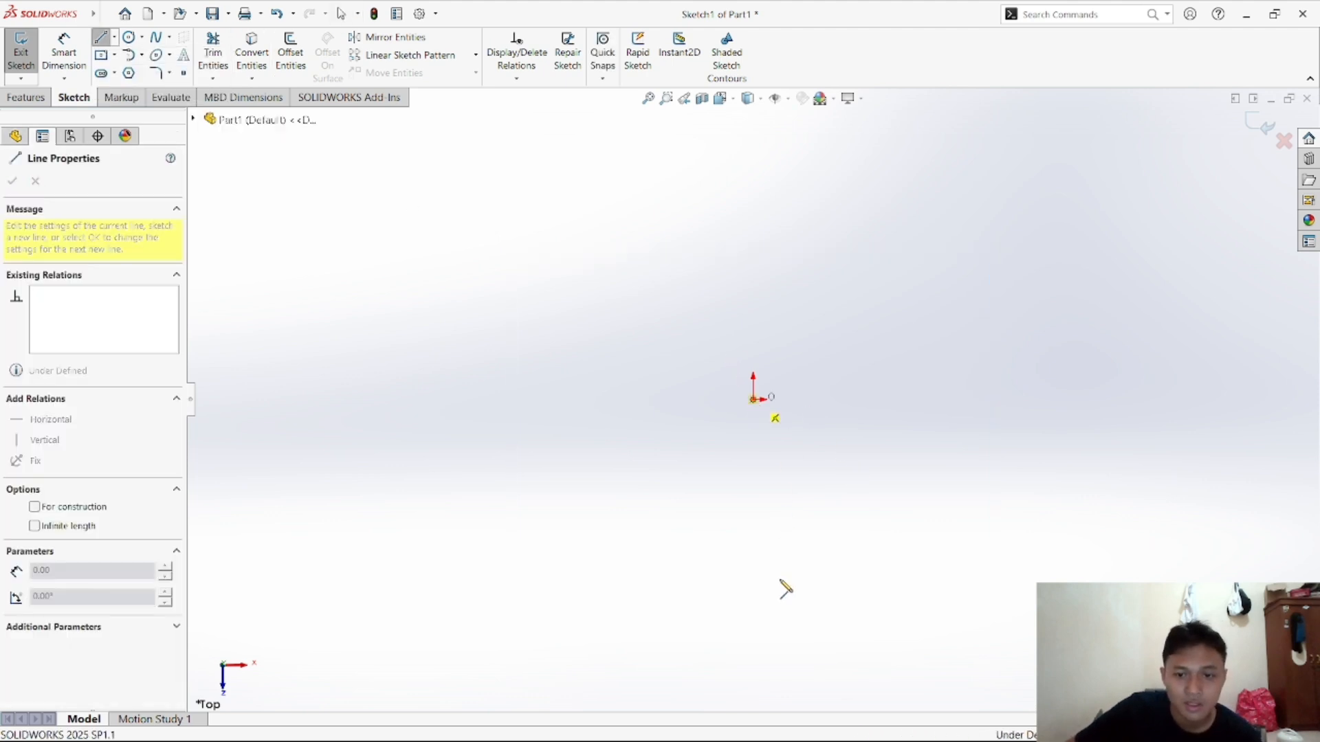
left_click(754, 653)
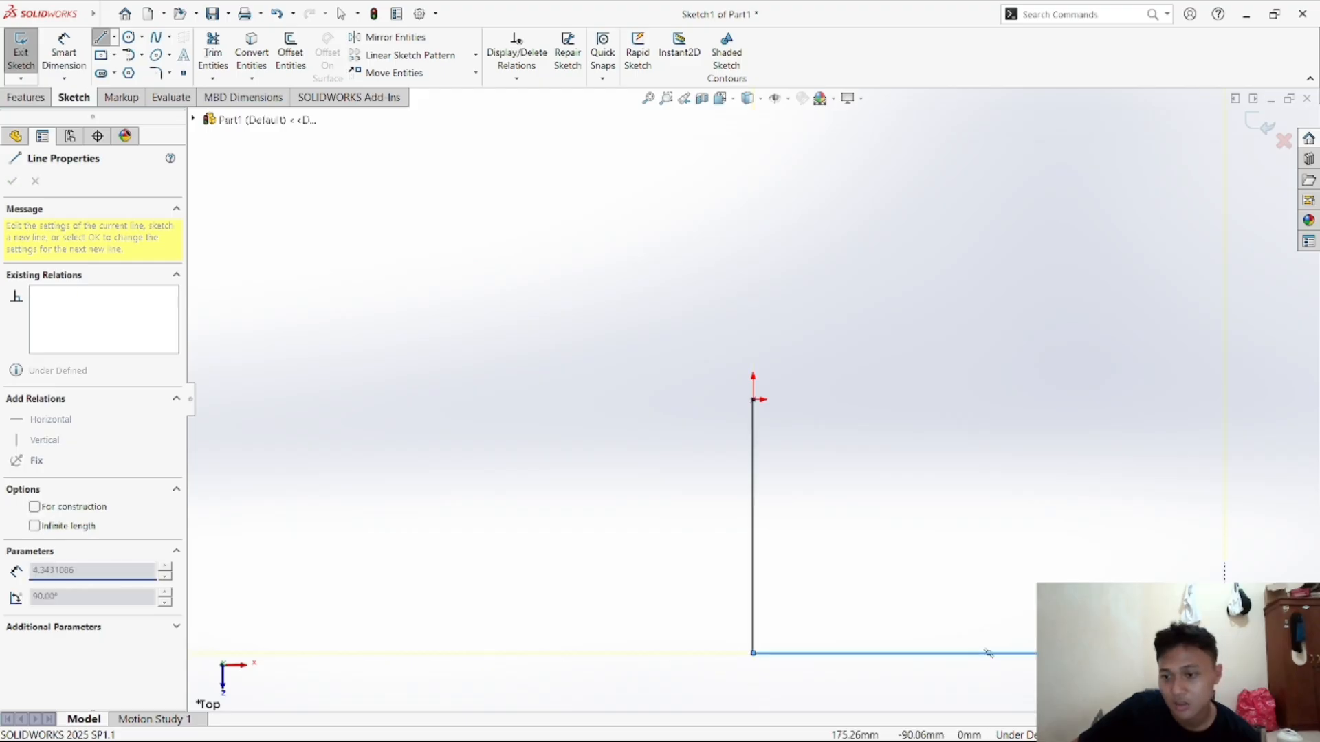
left_click(1241, 653)
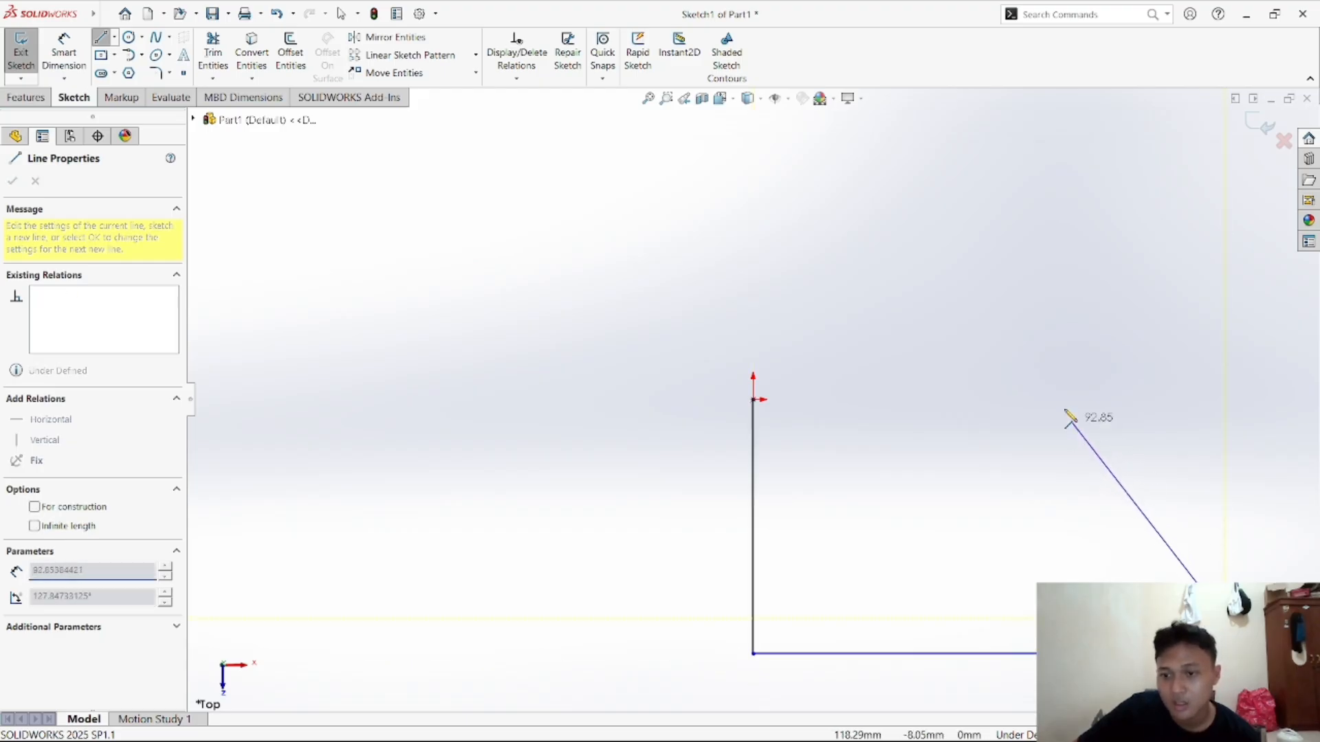
left_click(1062, 400)
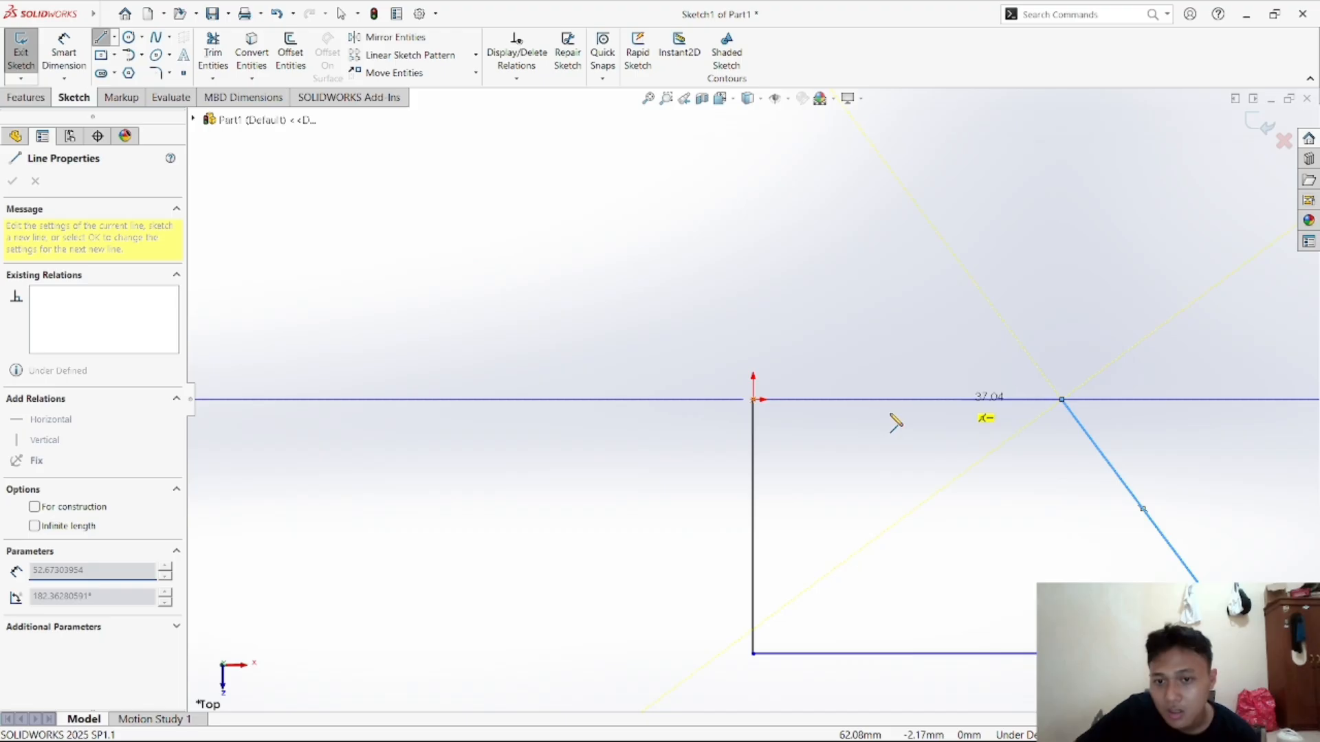
left_click(755, 400)
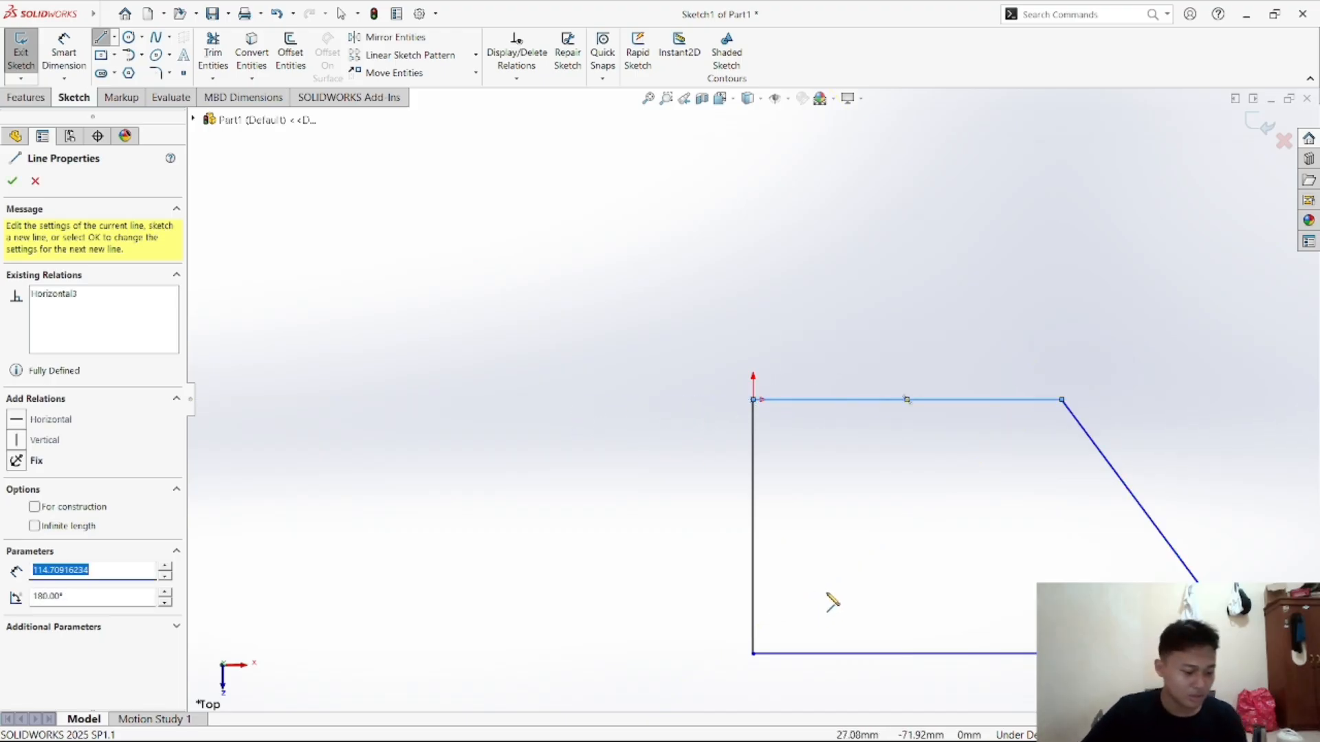
Draw a vertical line about 81 mm down from the top-right corner and a horizontal line about 61 mm to the slope's lower end
left_click(1081, 420)
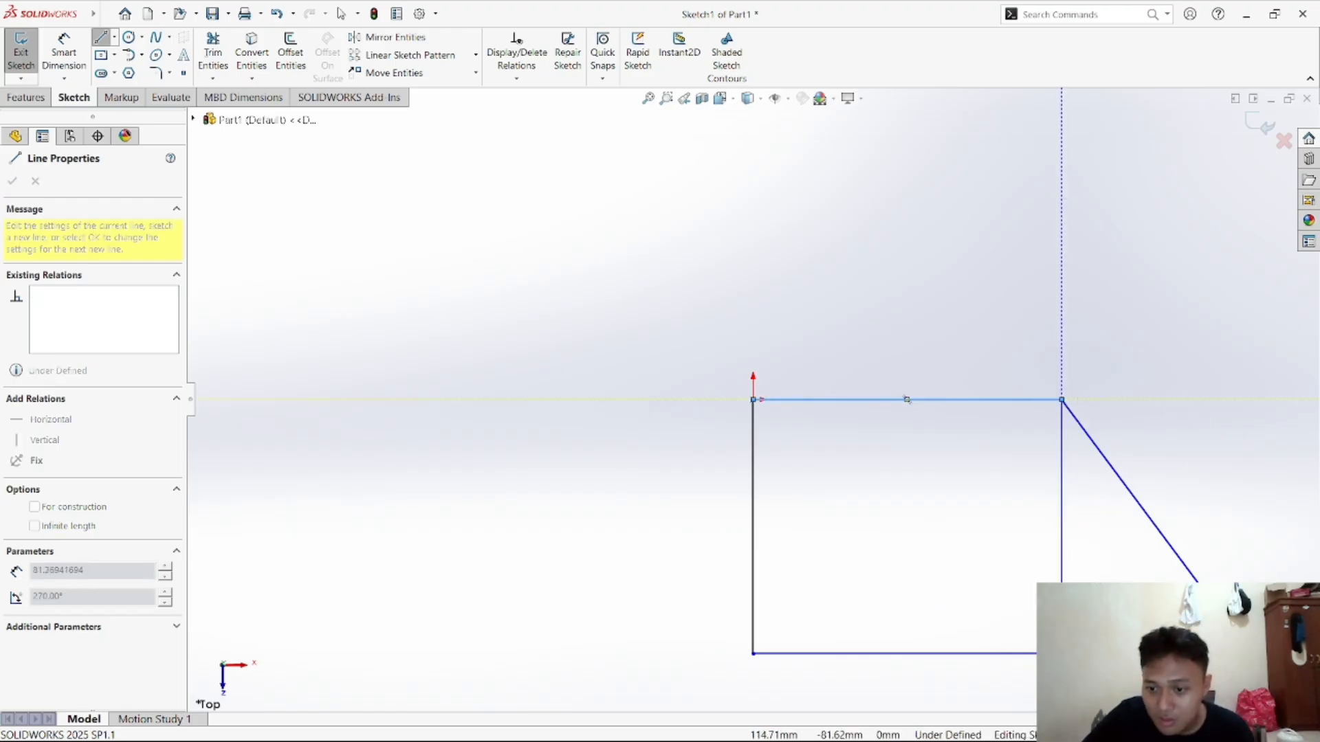
left_click(1062, 654)
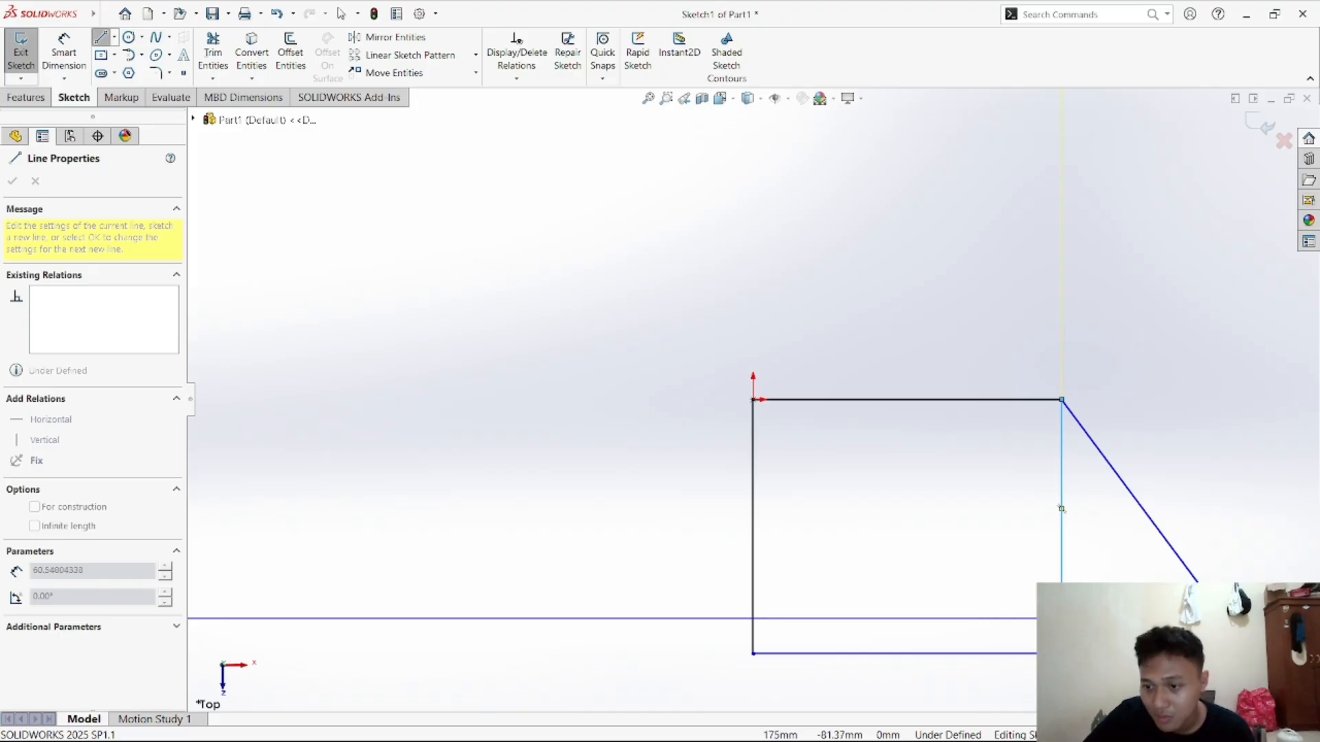
left_click(1226, 619)
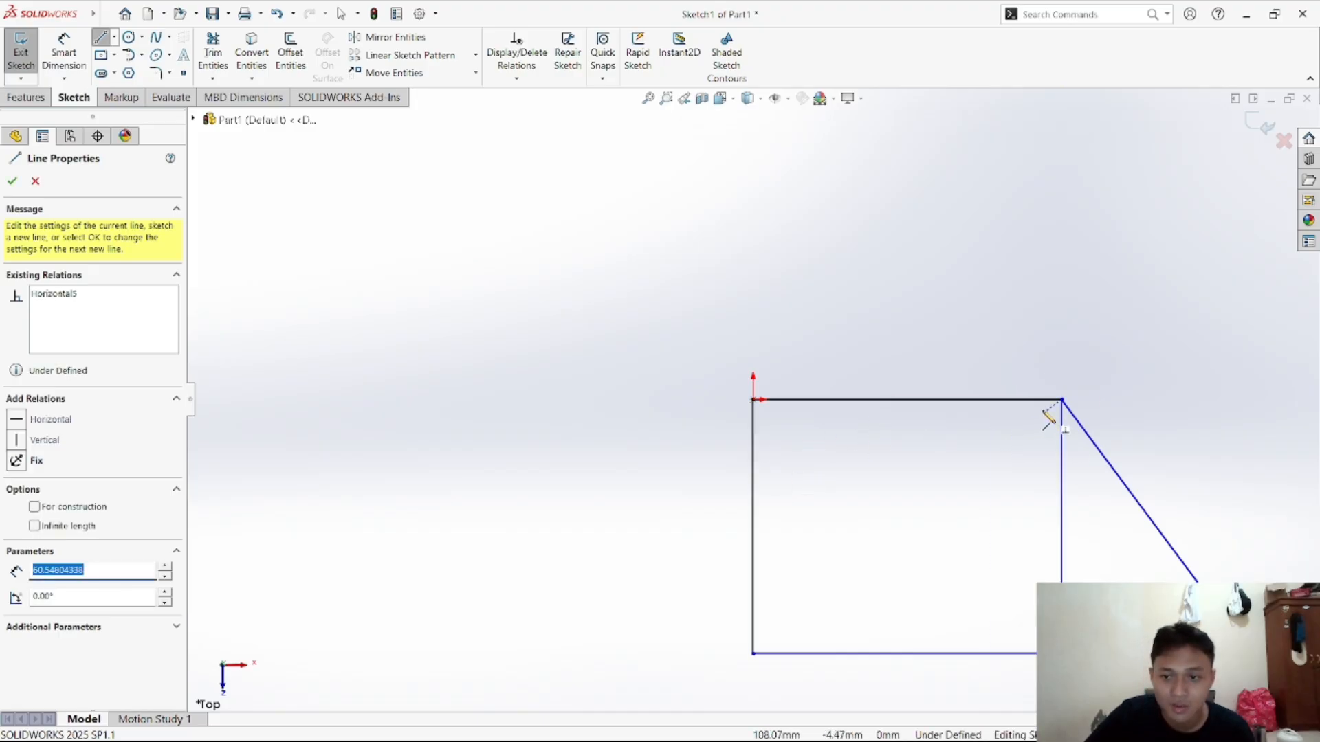
Draw a full-height vertical line between the top and bottom edges, about 101 mm from the left edge
left_click(1026, 400)
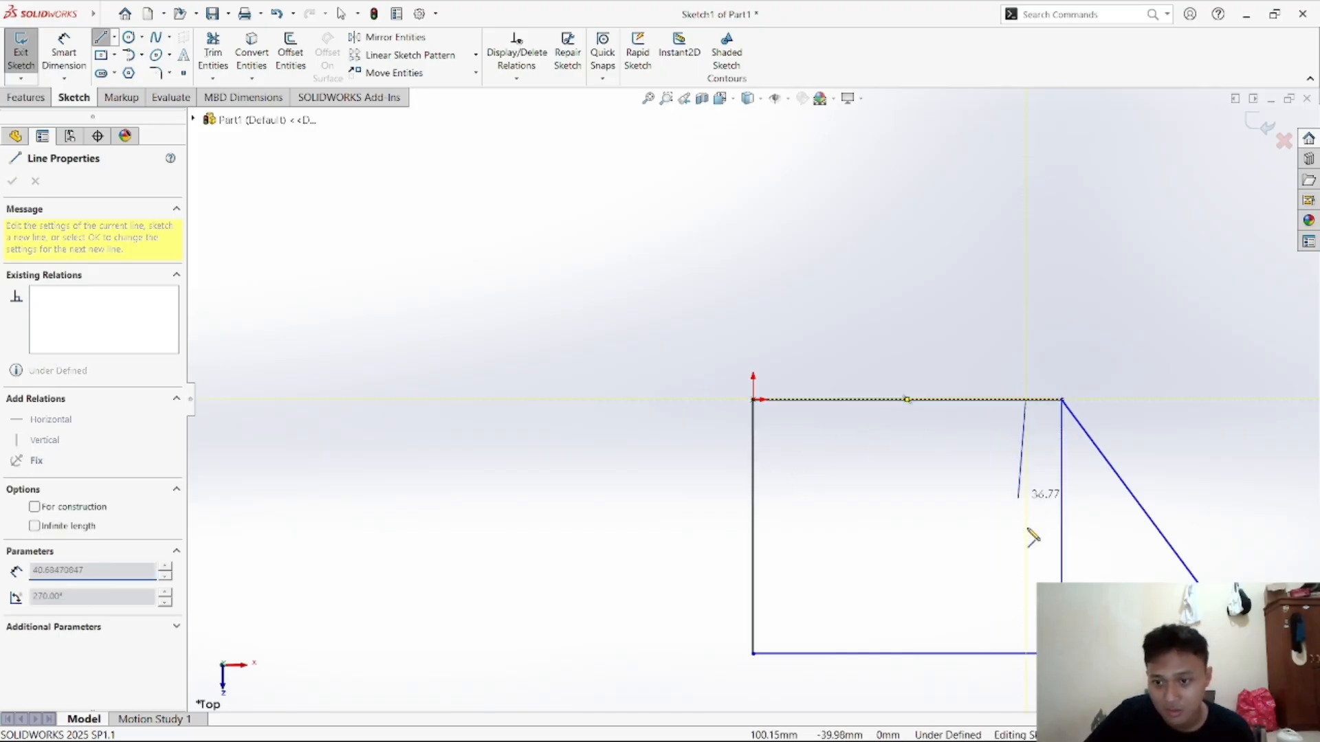
left_click(1026, 654)
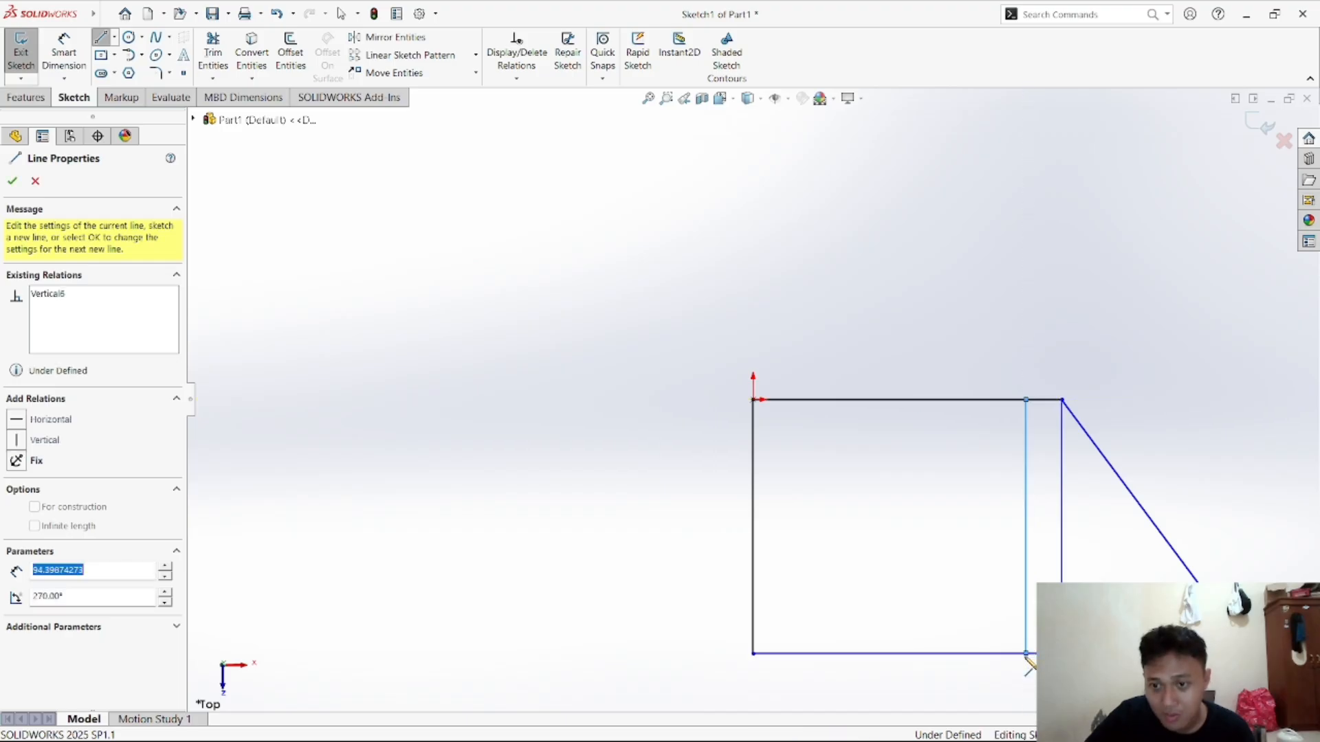
right_click(930, 567)
left_click(947, 575)
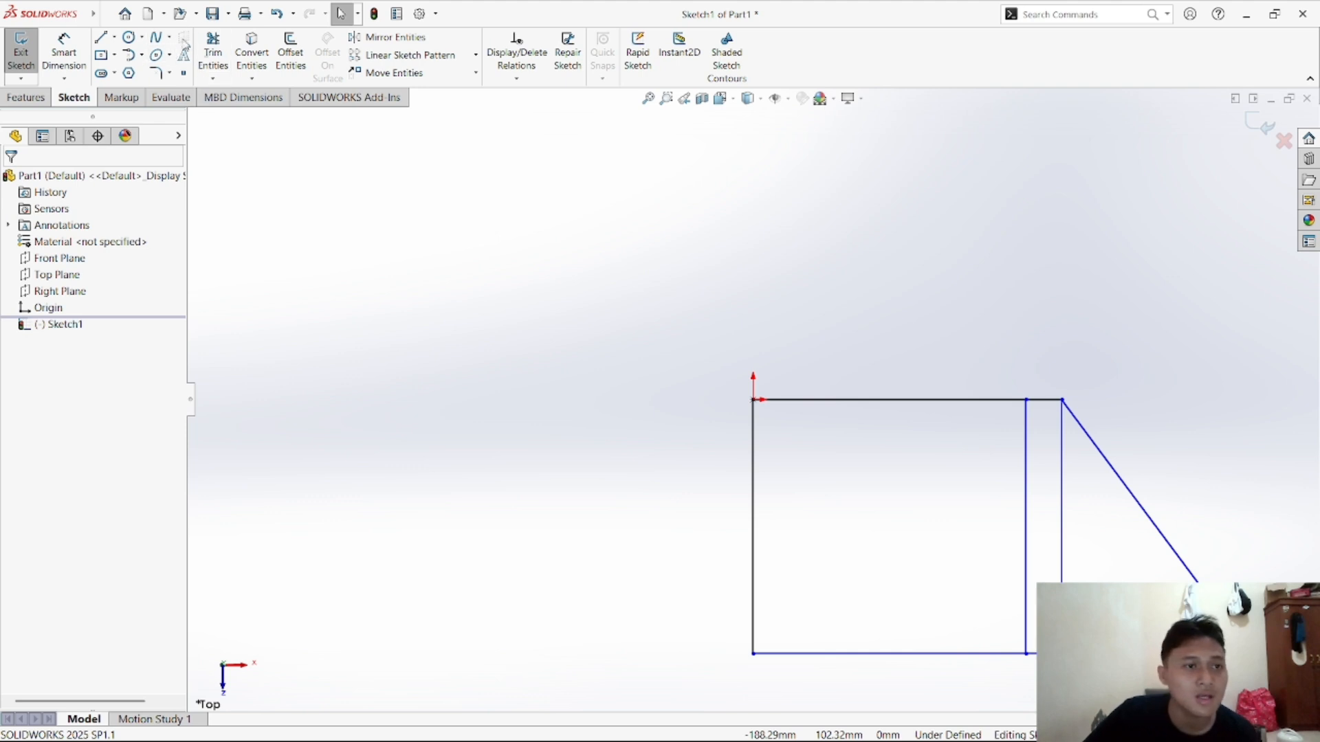
Draw a horizontal line about 101 mm long from the left edge to the full-height vertical line, level with the slope's lower end
left_click(101, 37)
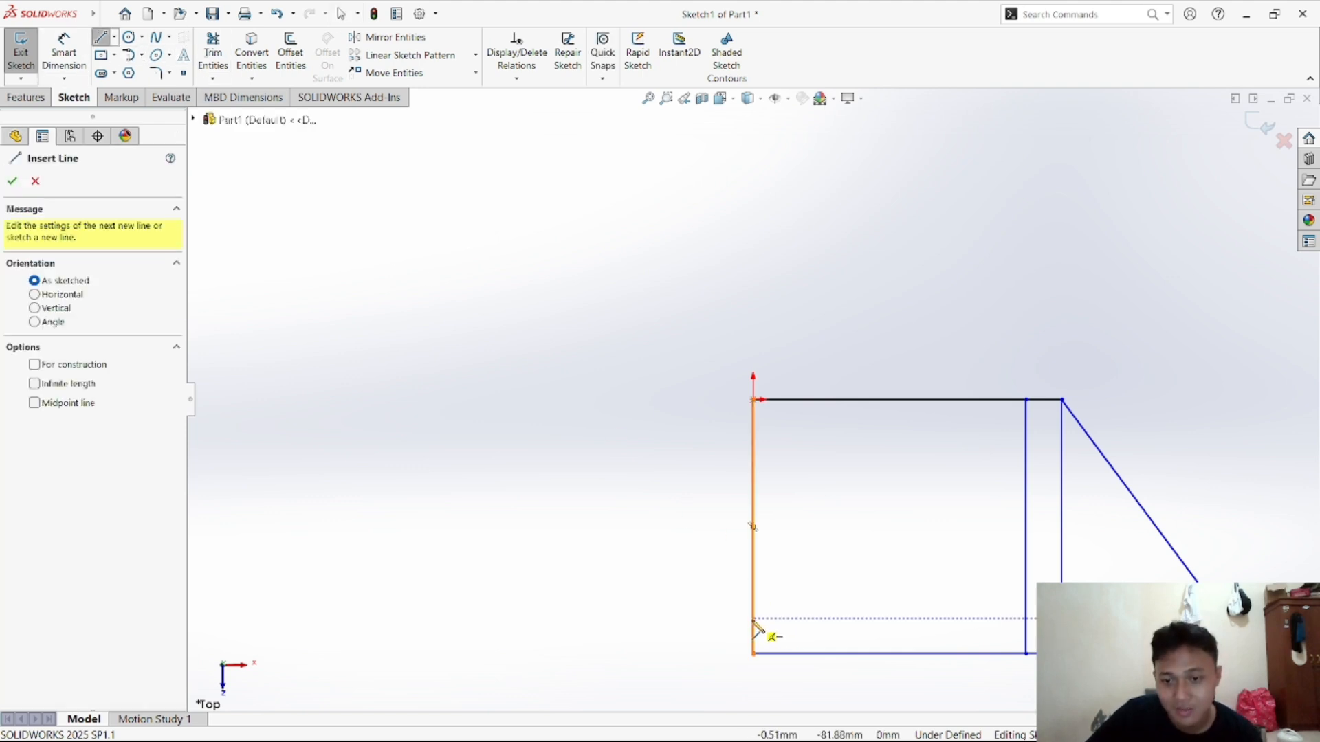
left_click(754, 622)
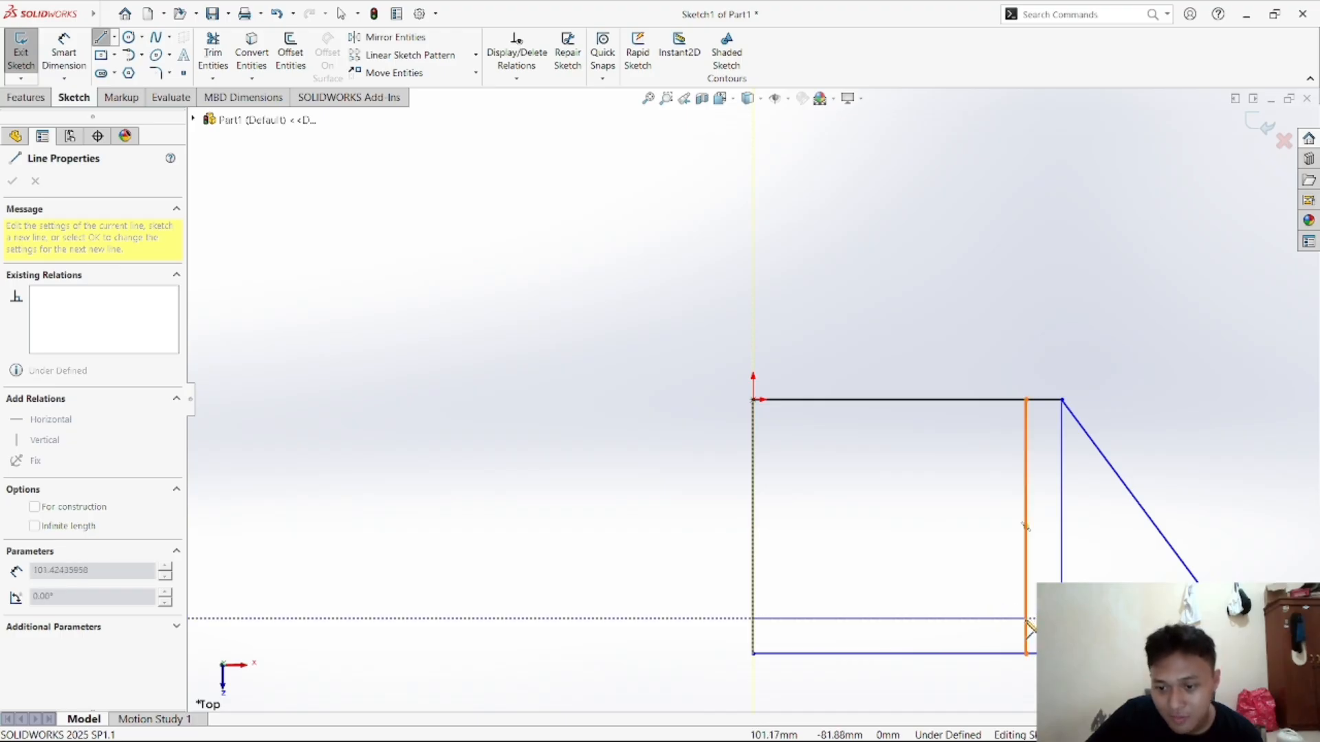
left_click(1027, 619)
right_click(890, 537)
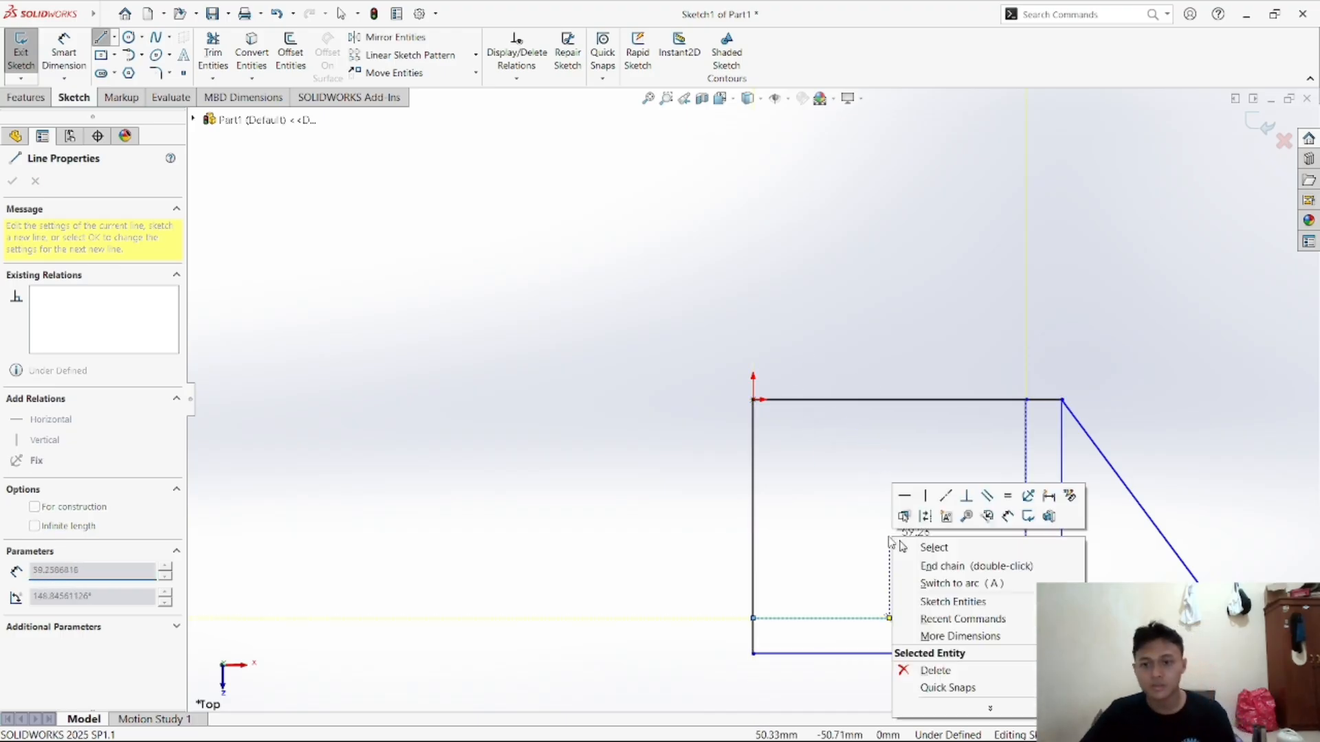
left_click(942, 565)
key("Escape")
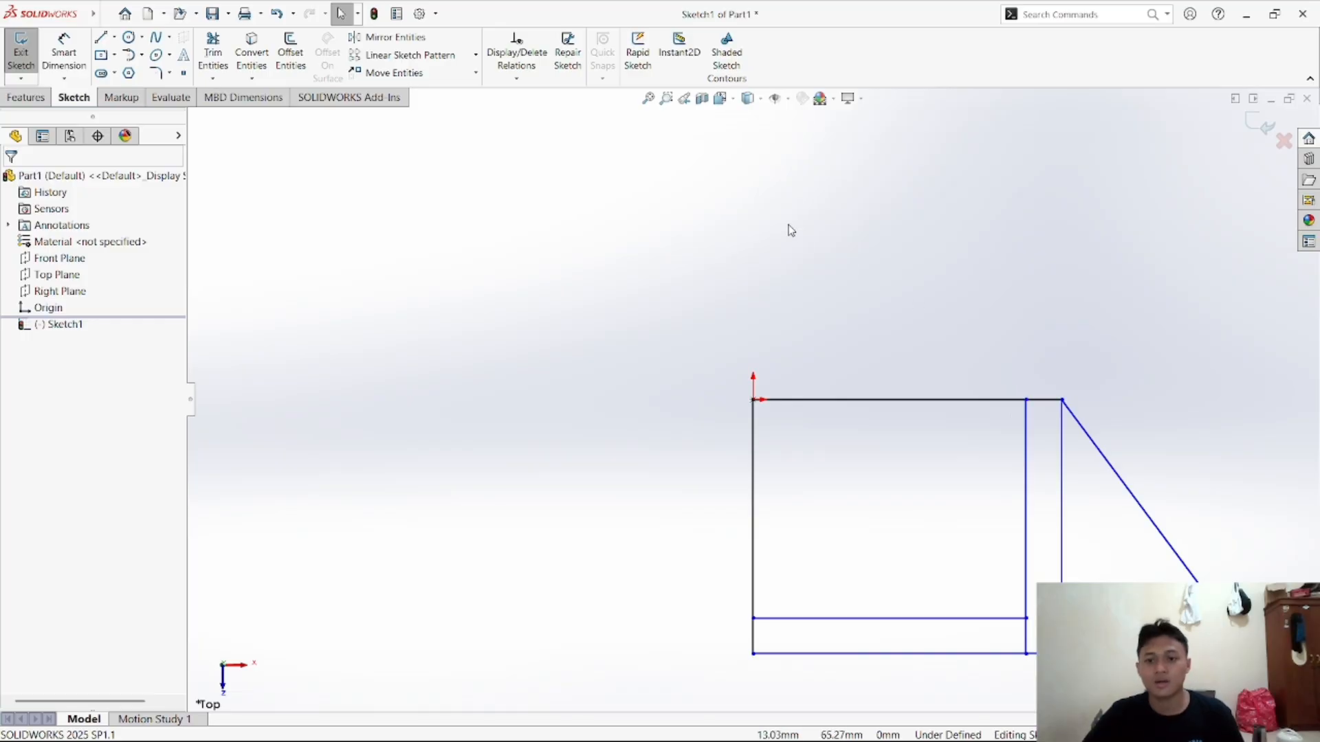
Start Add Relations, view the relations available for the left edge and both inner vertical lines, and close it without applying any
left_click(516, 79)
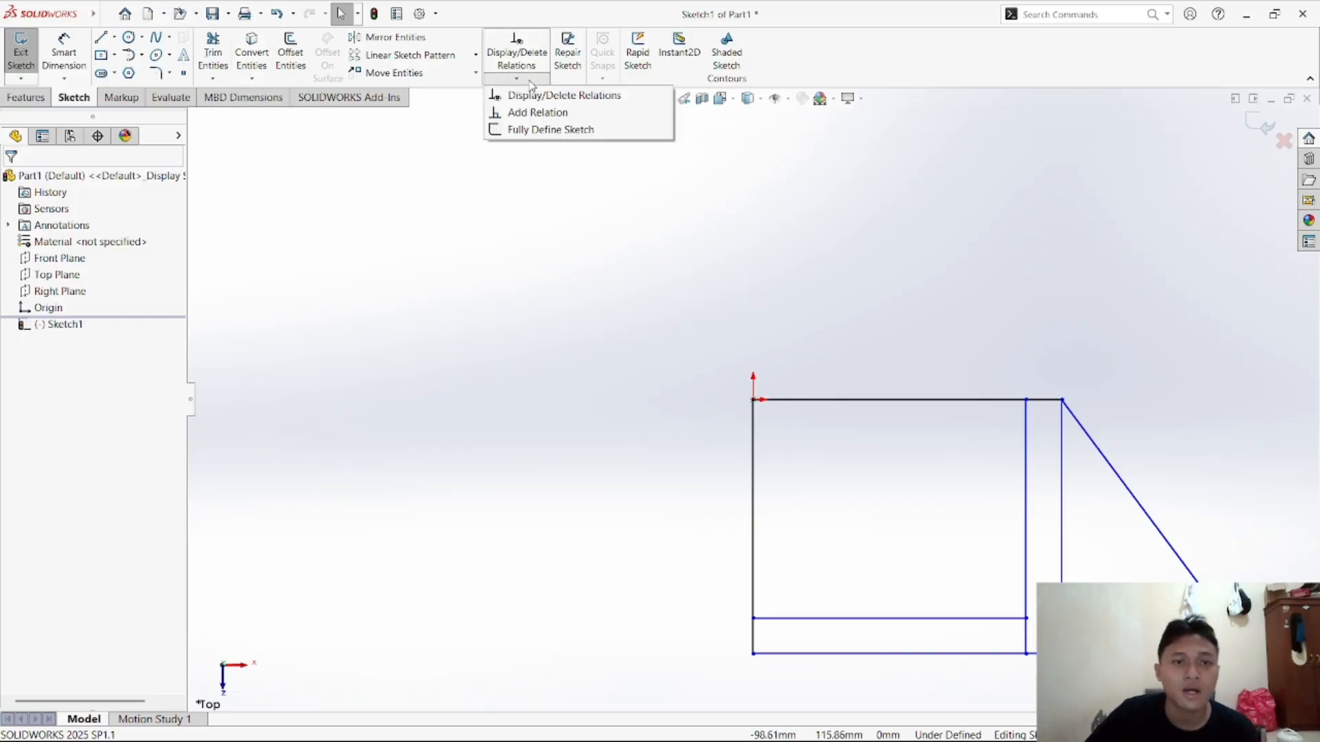
left_click(536, 114)
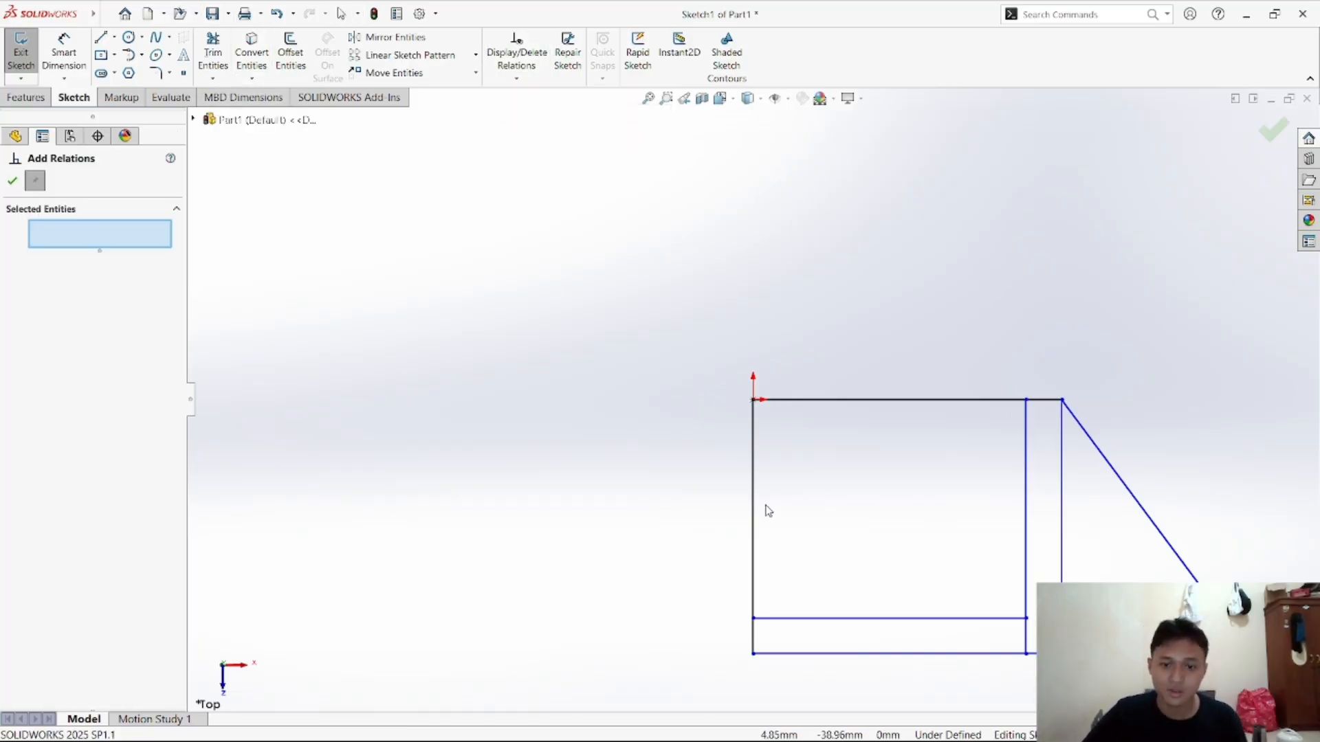
left_click(755, 530)
left_click(1027, 523)
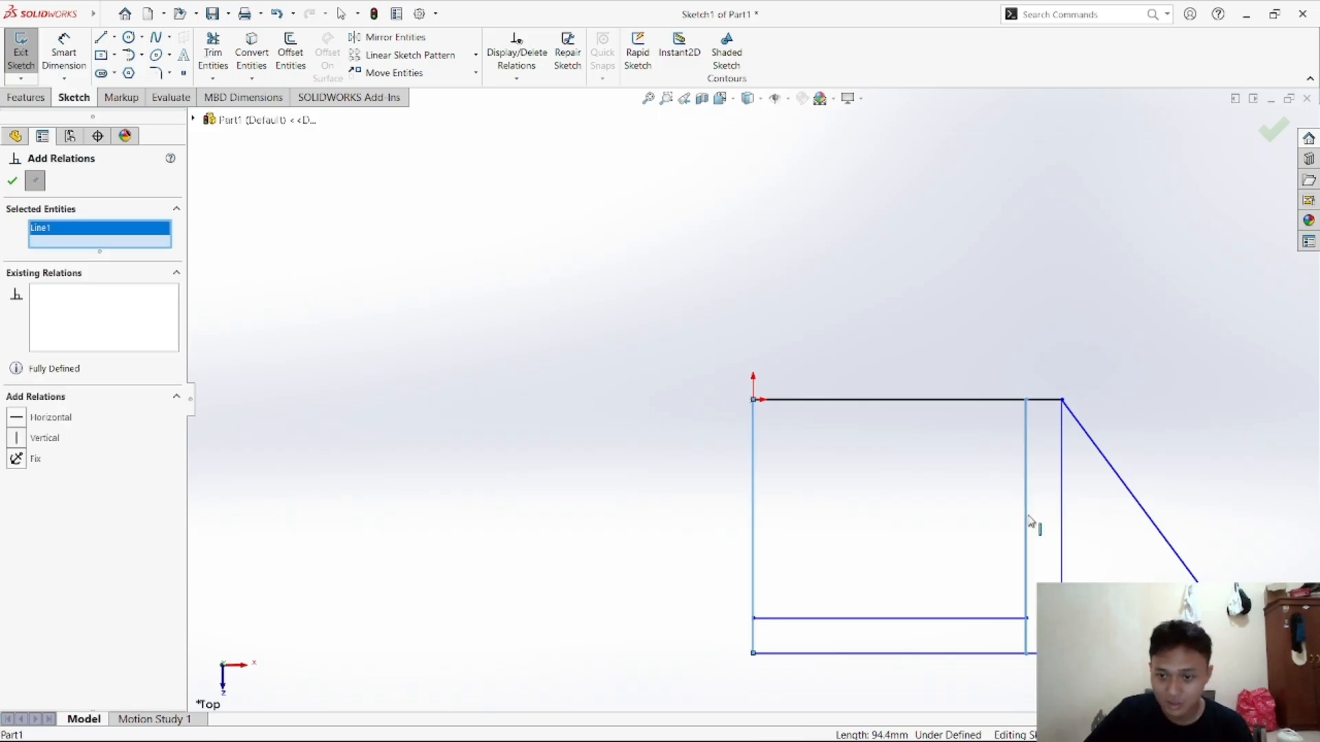
left_click(1062, 514)
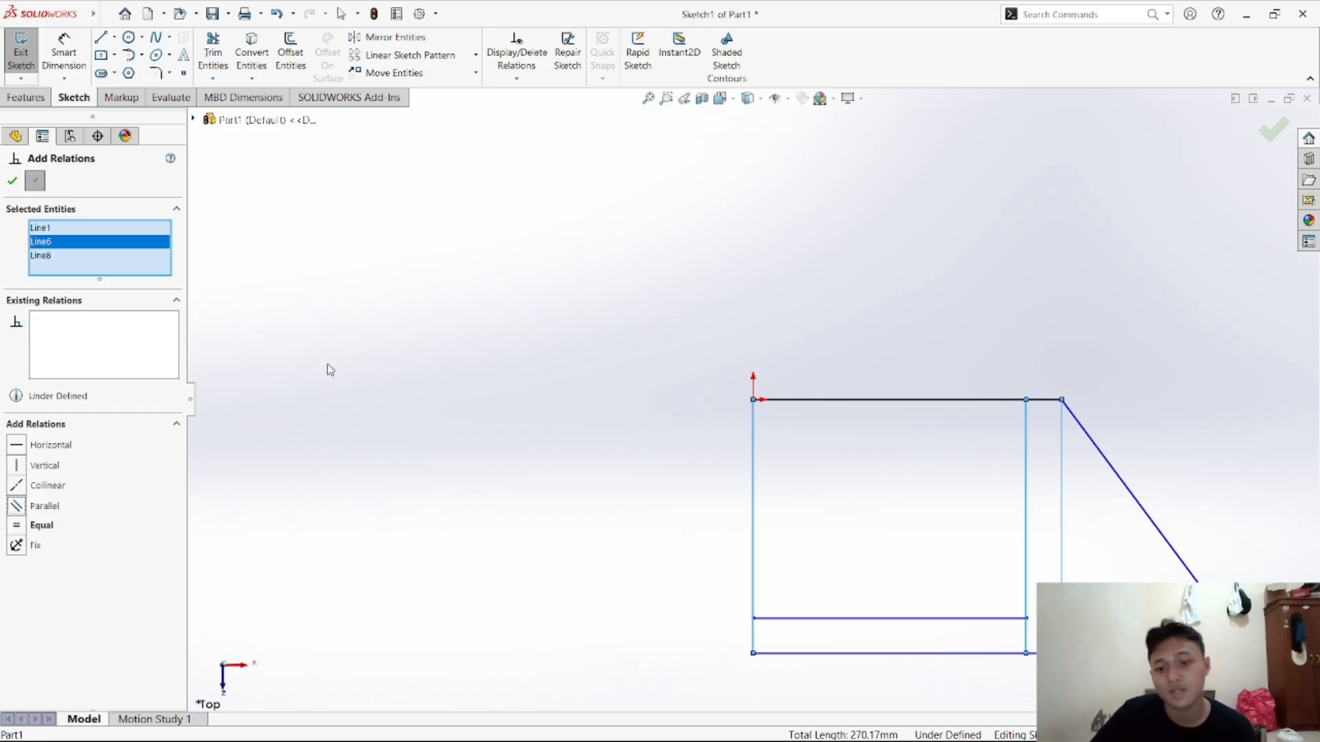
left_click(13, 182)
left_click(653, 507)
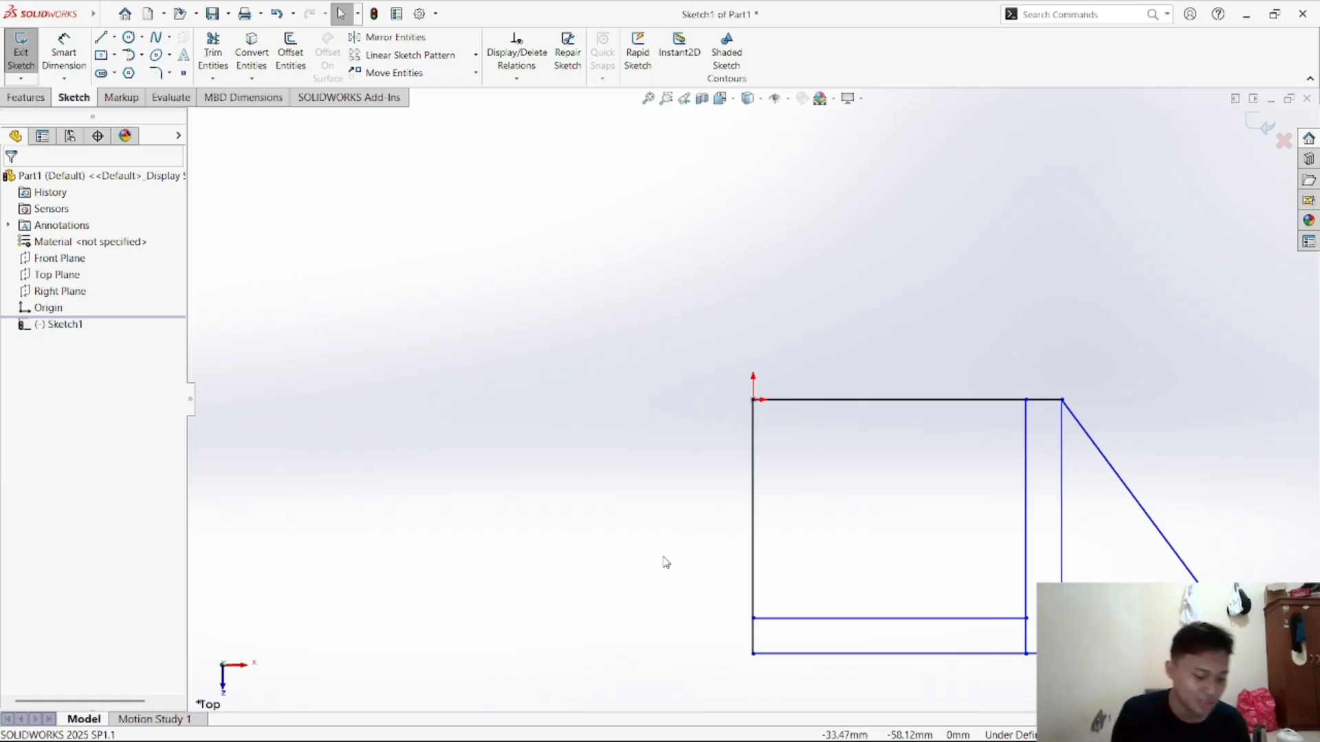
Dimension the bottom edge's overall length as 150 mm, placing the dimension below the outline
left_click(64, 53)
left_click(1117, 653)
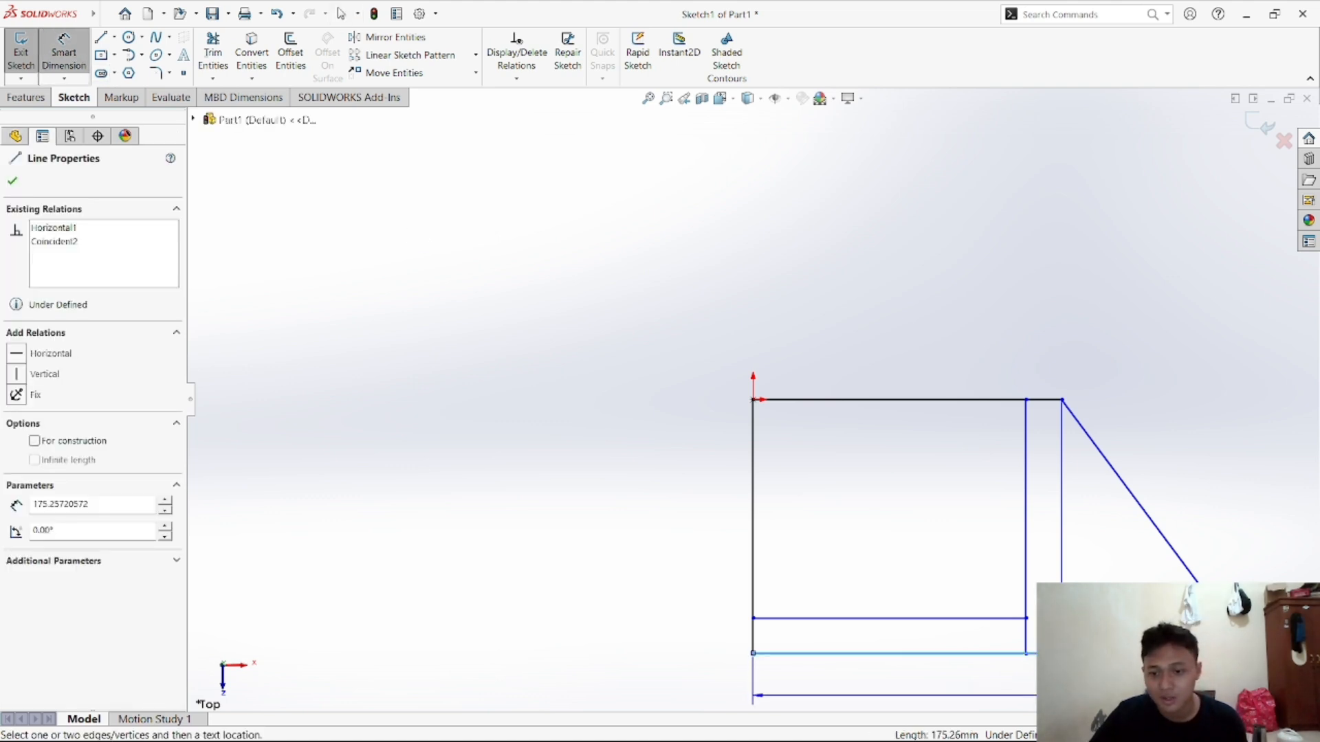
scroll(1039, 696, "down", 2)
scroll(1007, 574, "up", 2)
scroll(1002, 565, "down", 2)
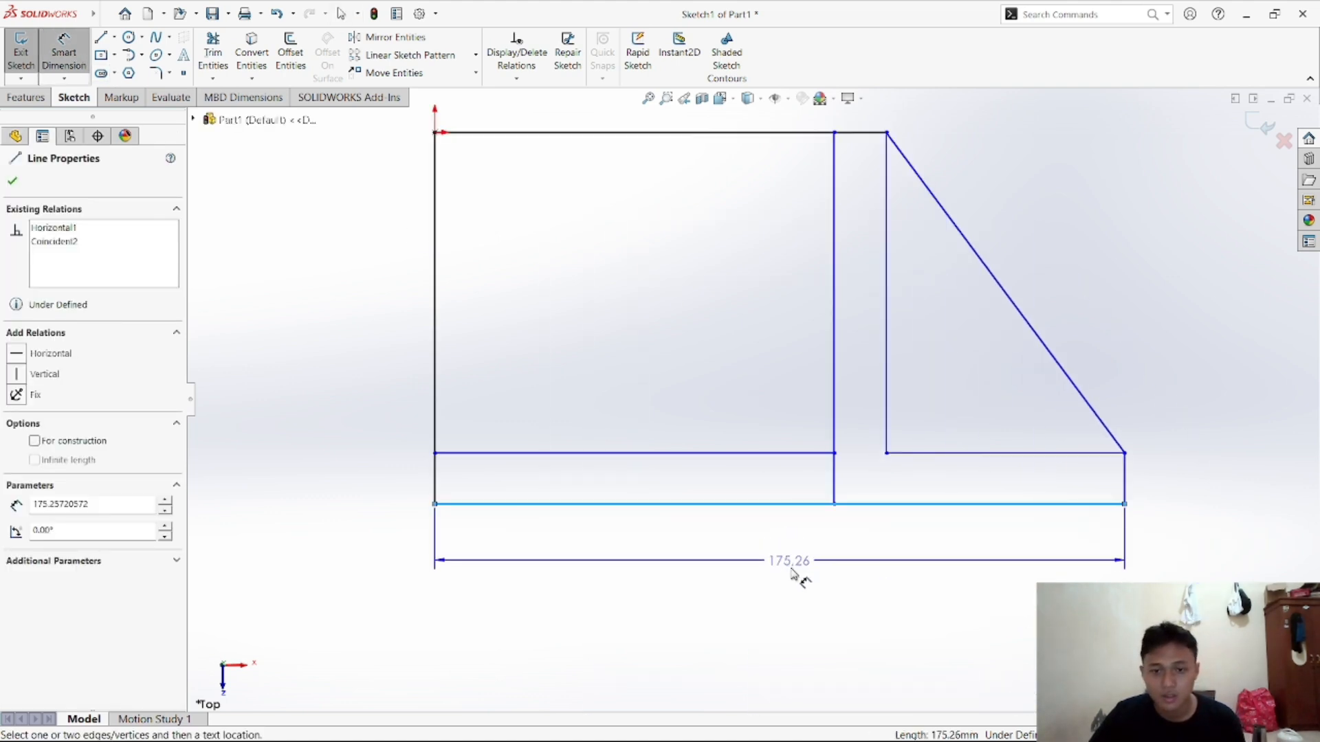
left_click(799, 601)
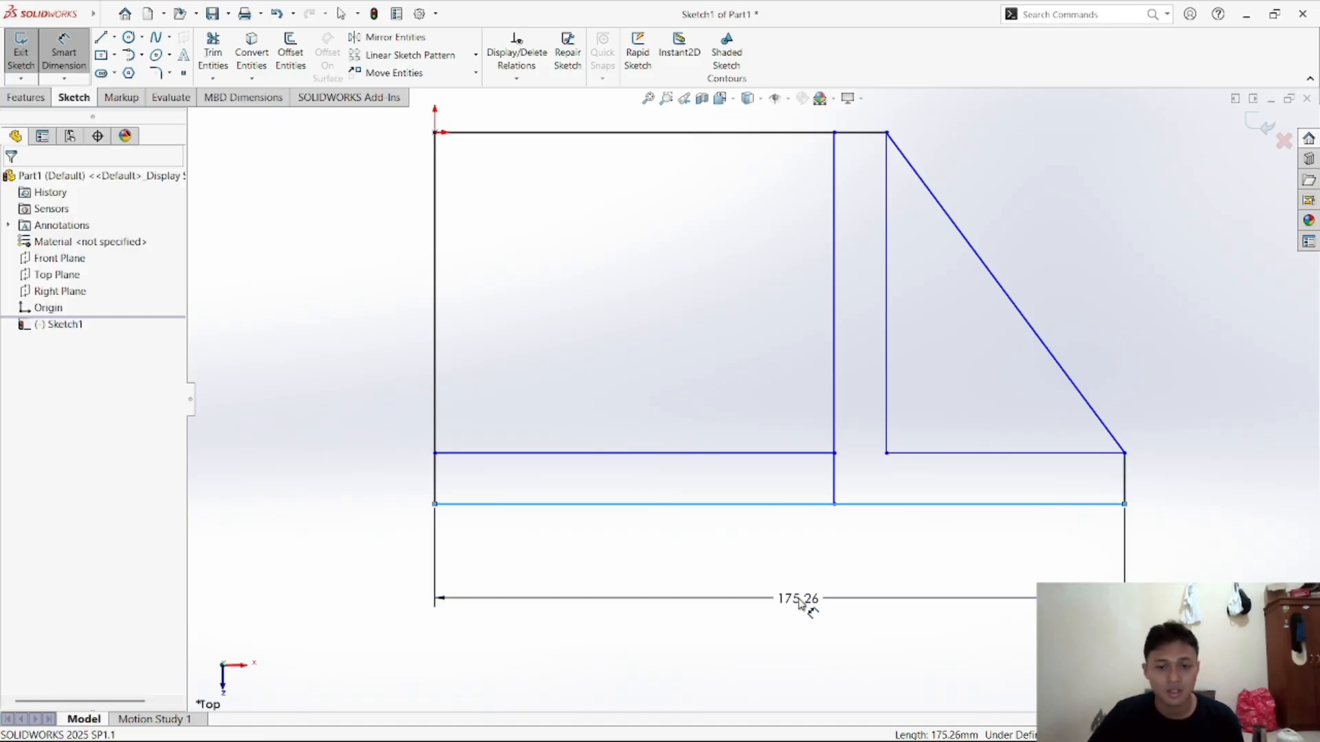
type("15")
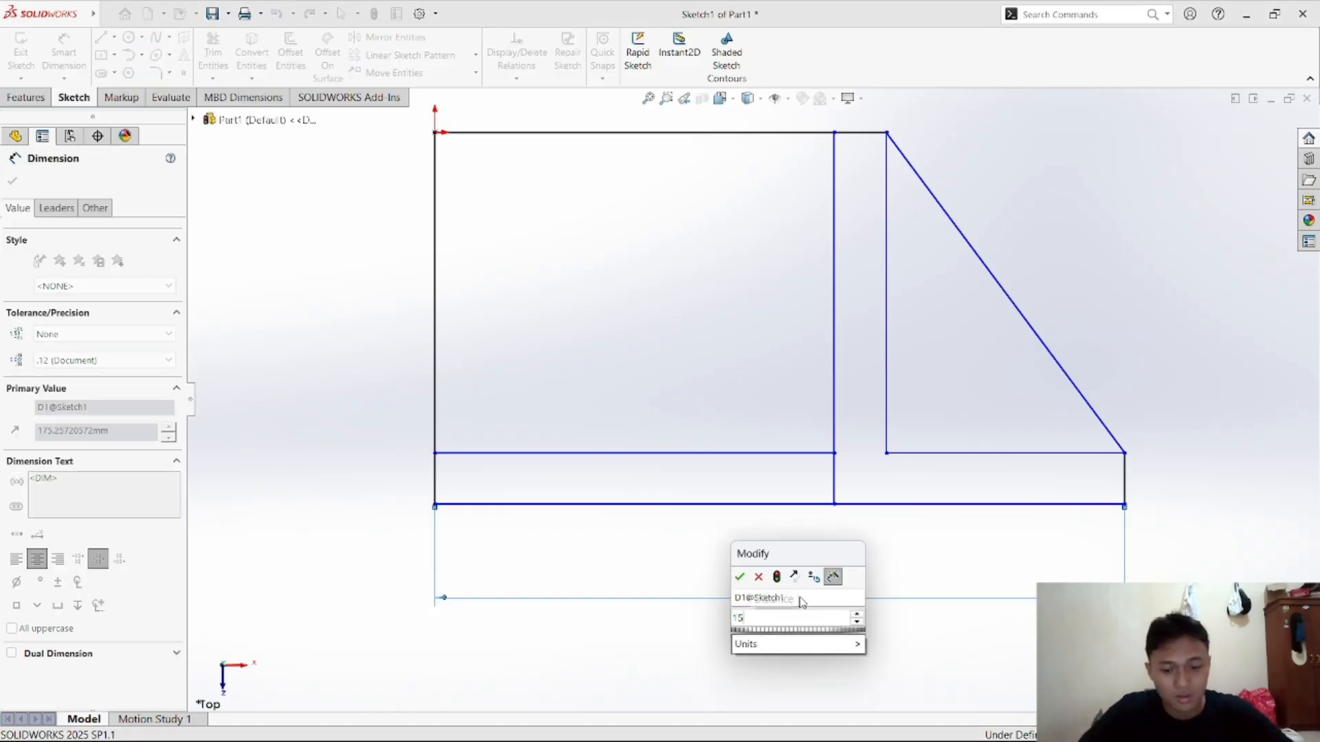
type("0")
key("Return")
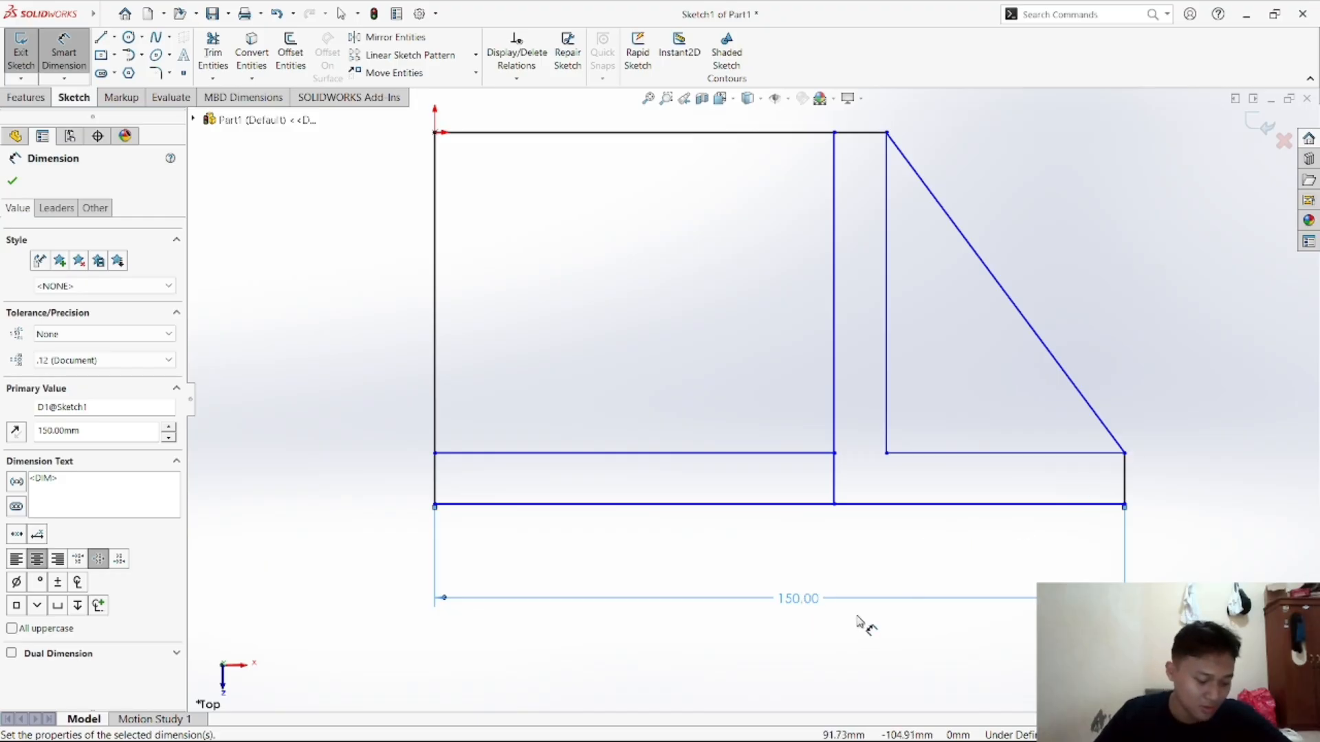
Dimension the vertical distance between the inner horizontal line and the bottom edge as 12 mm at the left edge
left_click(434, 453)
left_click(435, 505)
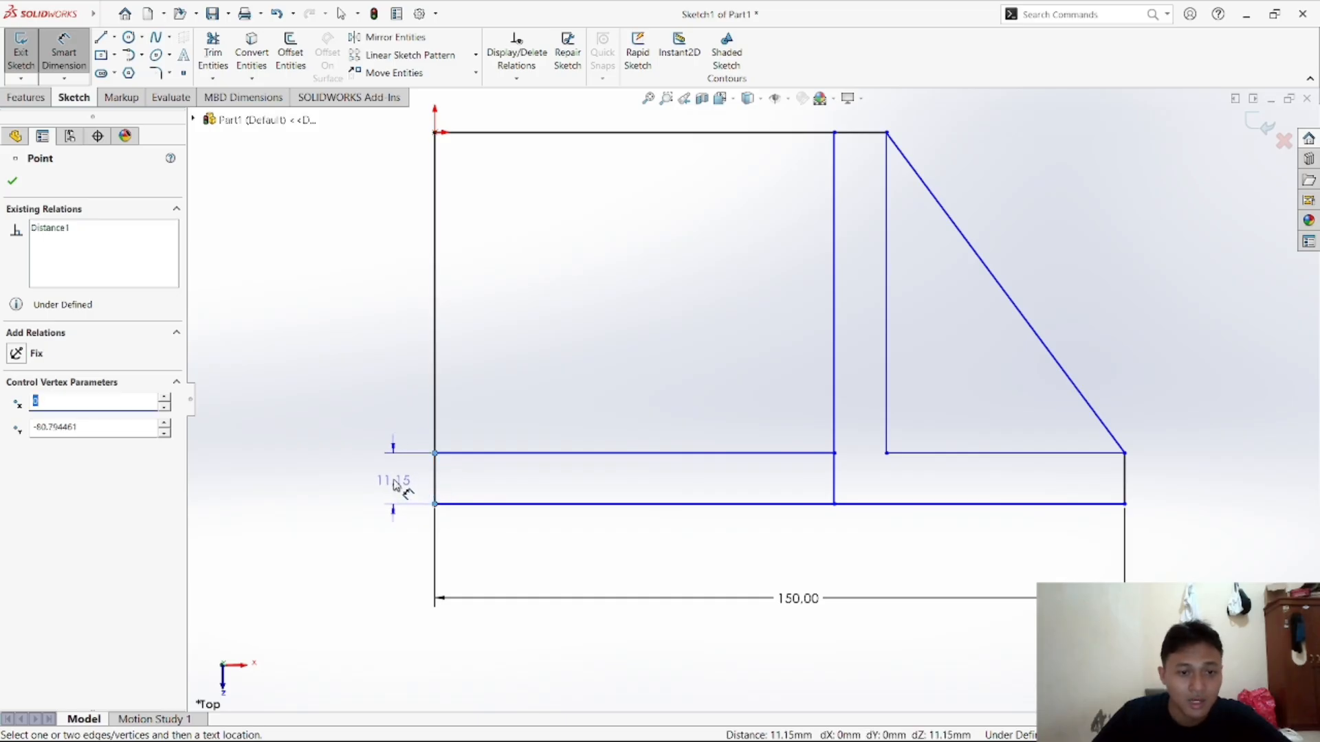
left_click(396, 484)
type("12")
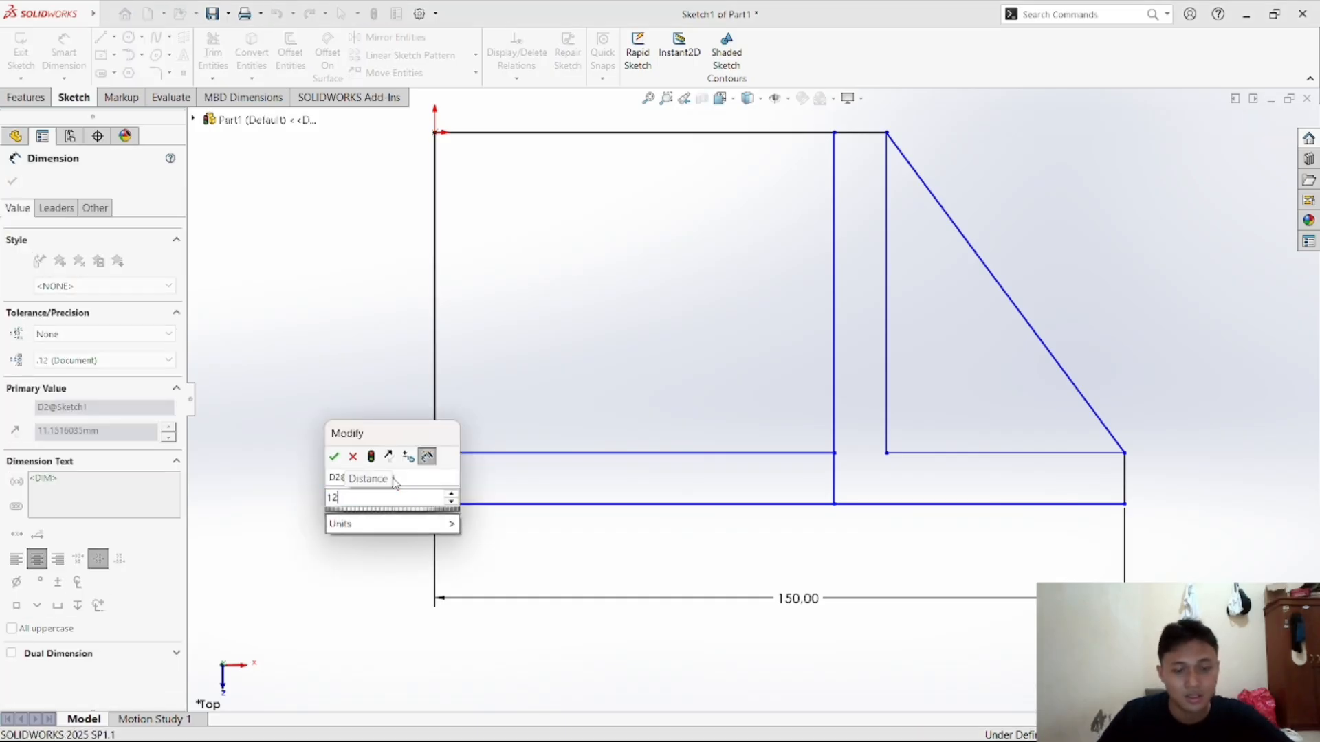
key("Return")
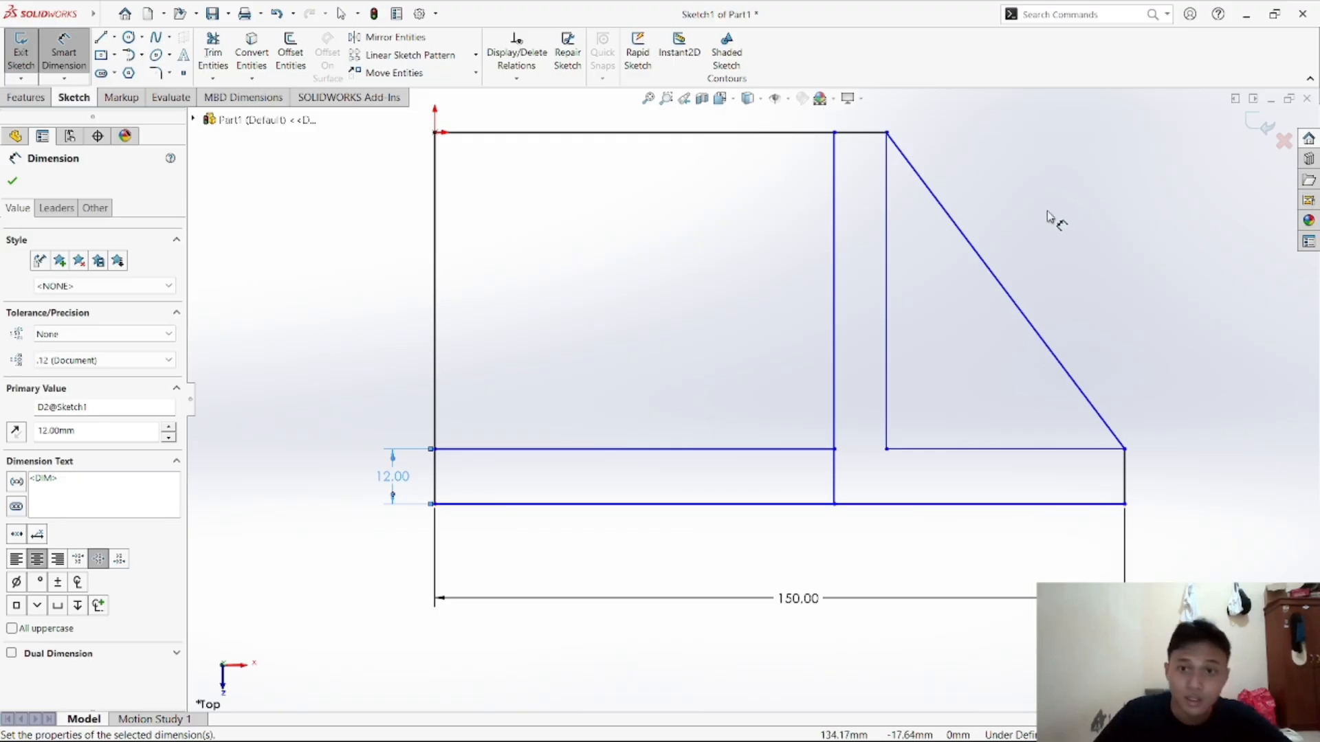
Dimension the horizontal spacing between the two inner vertical lines' upper endpoints as 12 mm, placed above the outline
left_click(835, 134)
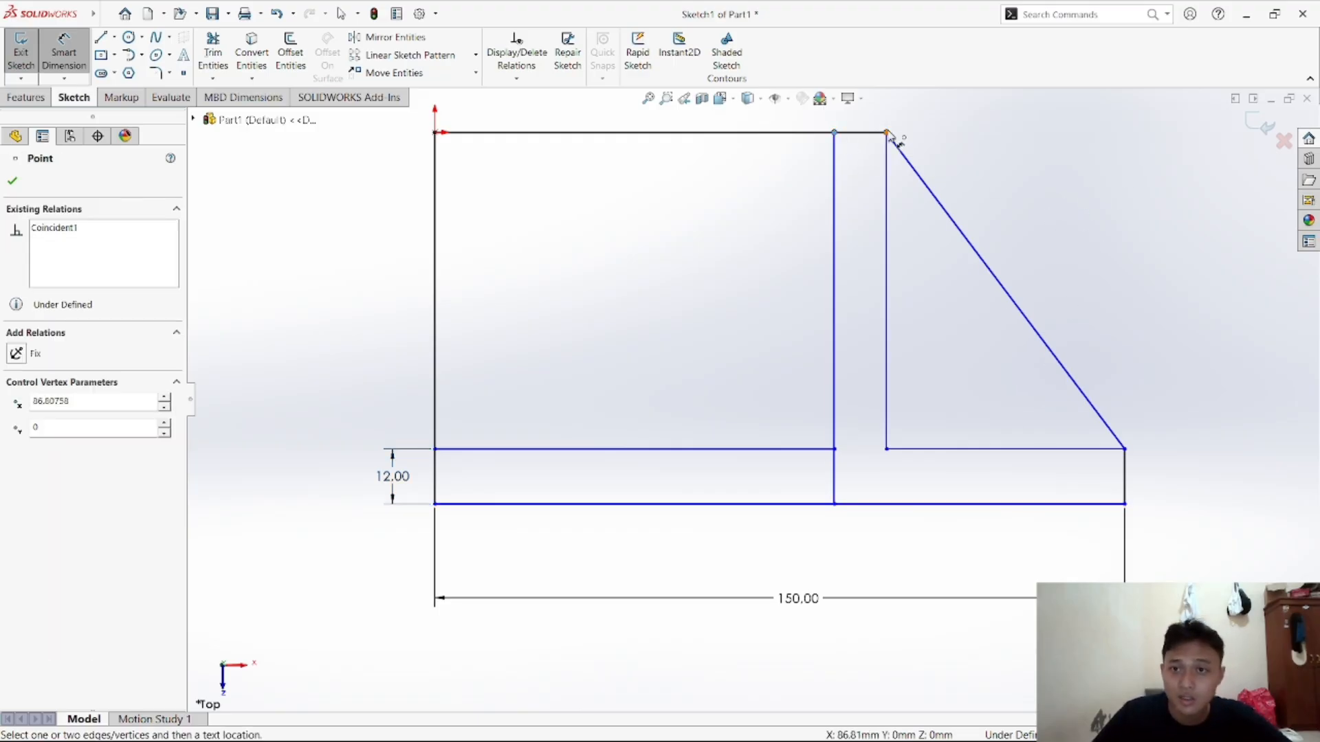
left_click(889, 133)
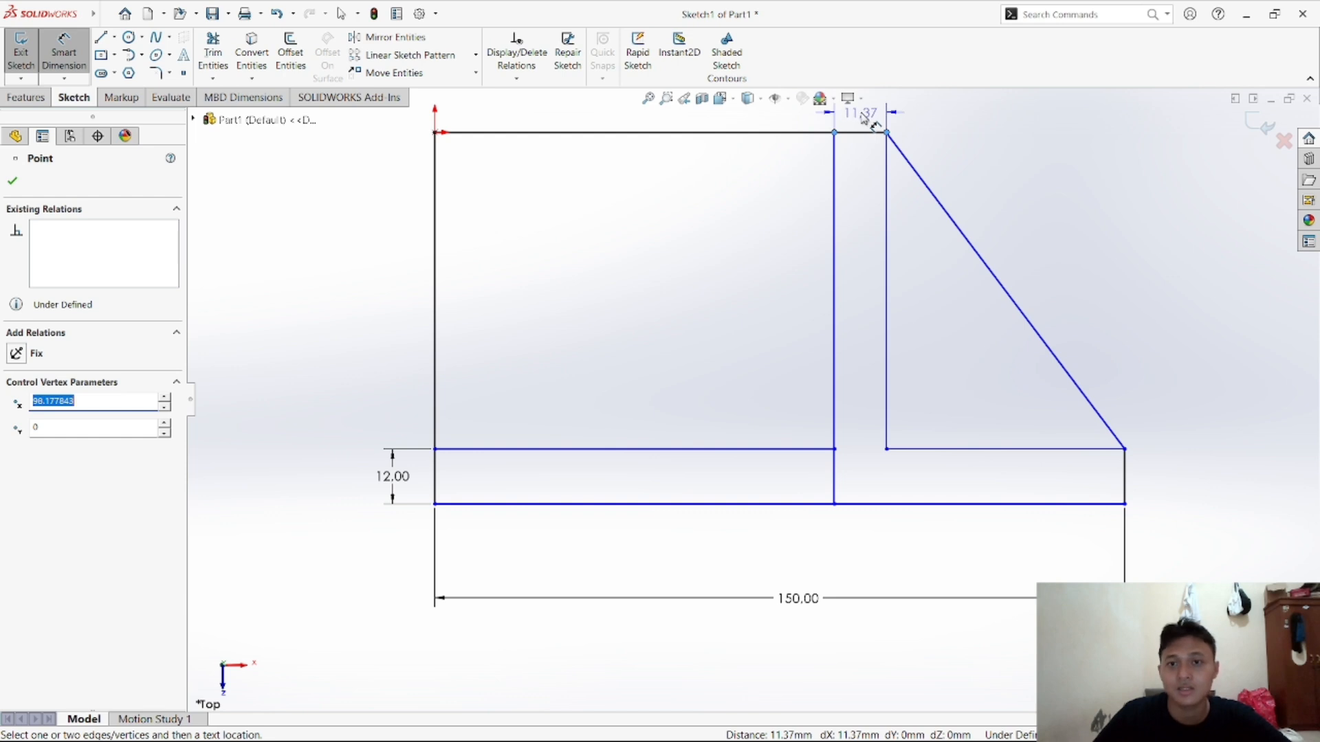
left_click(872, 122)
type("12")
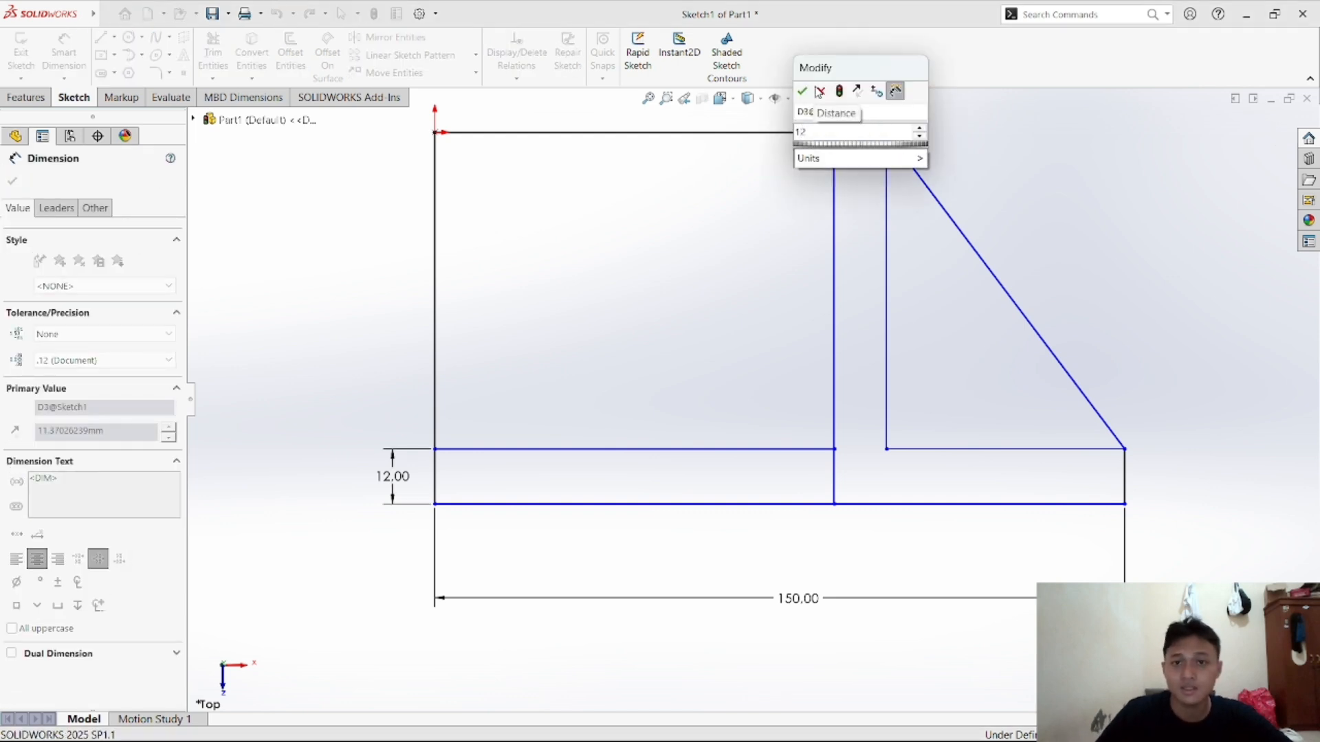
key("Return")
Dimension the horizontal distance from the origin corner to the full-height inner vertical line as 83 mm, above the outline
key("f")
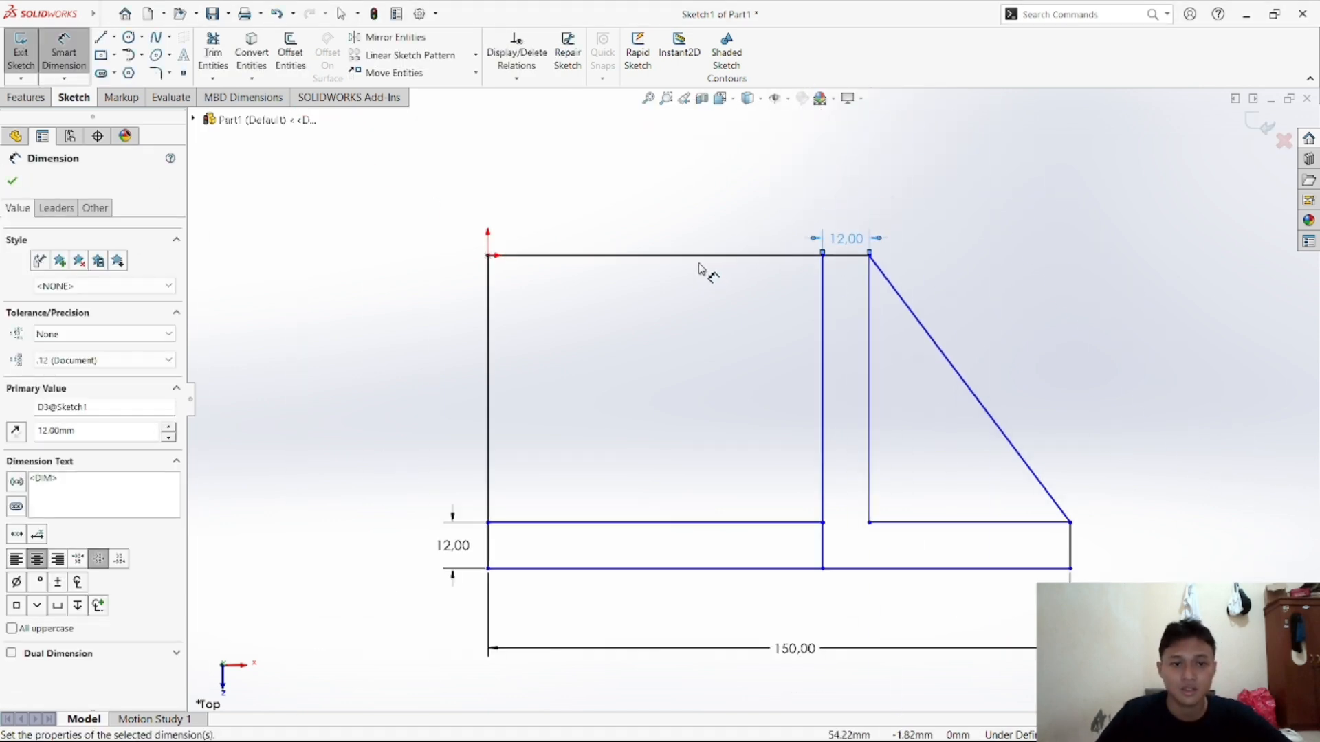
scroll(698, 269, "up", 2)
scroll(699, 265, "down", 2)
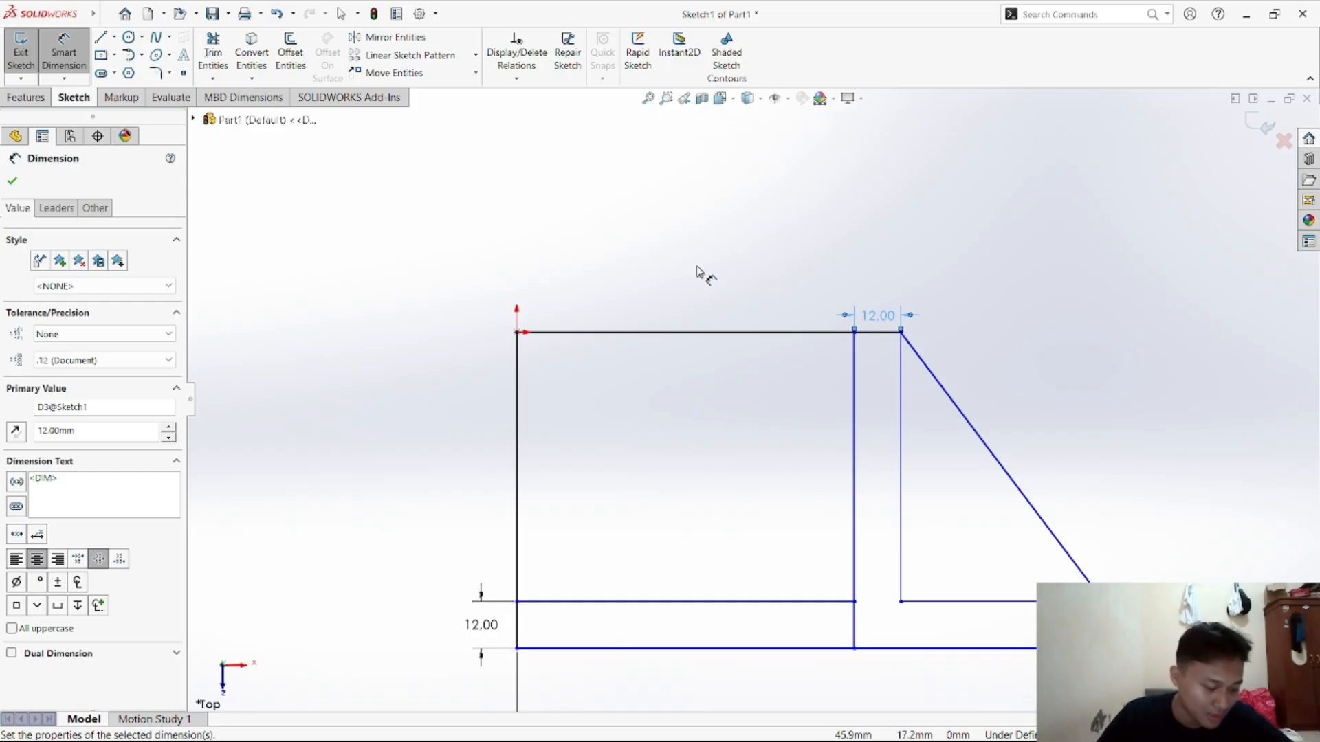
left_click(518, 333)
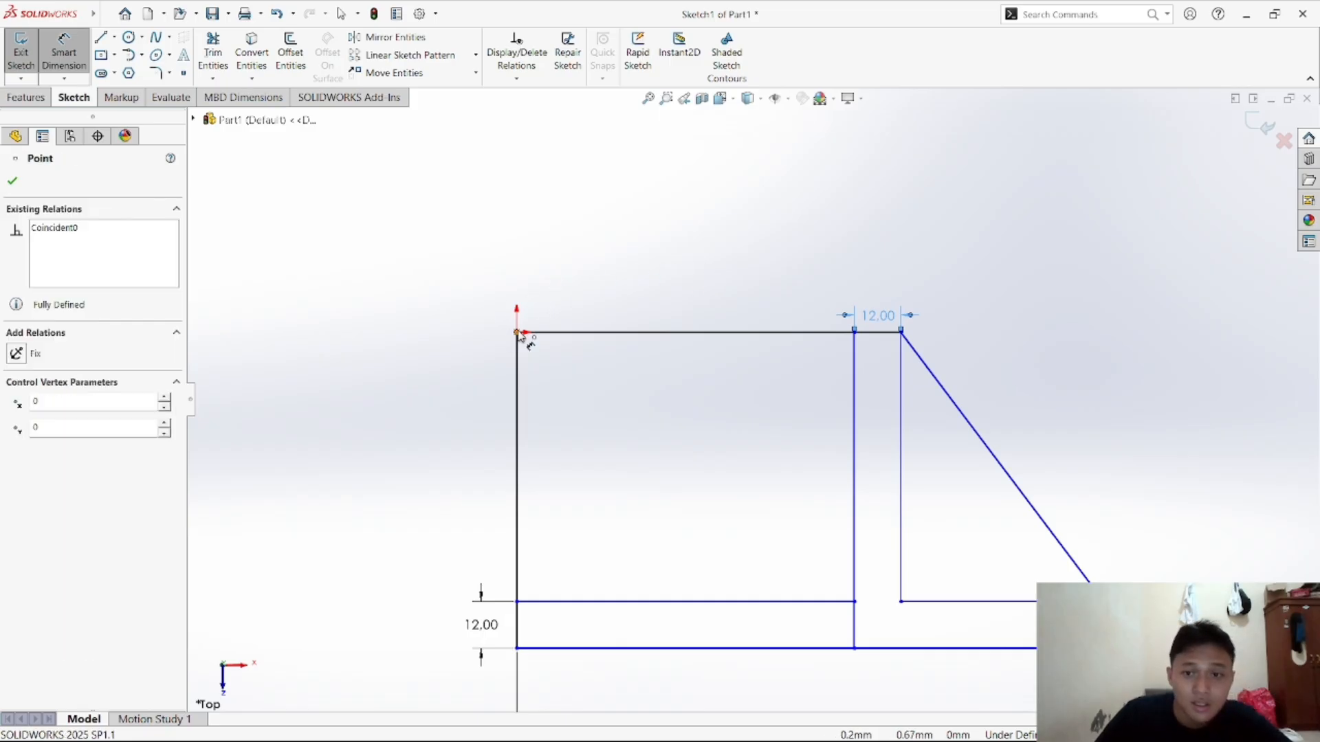
left_click(854, 333)
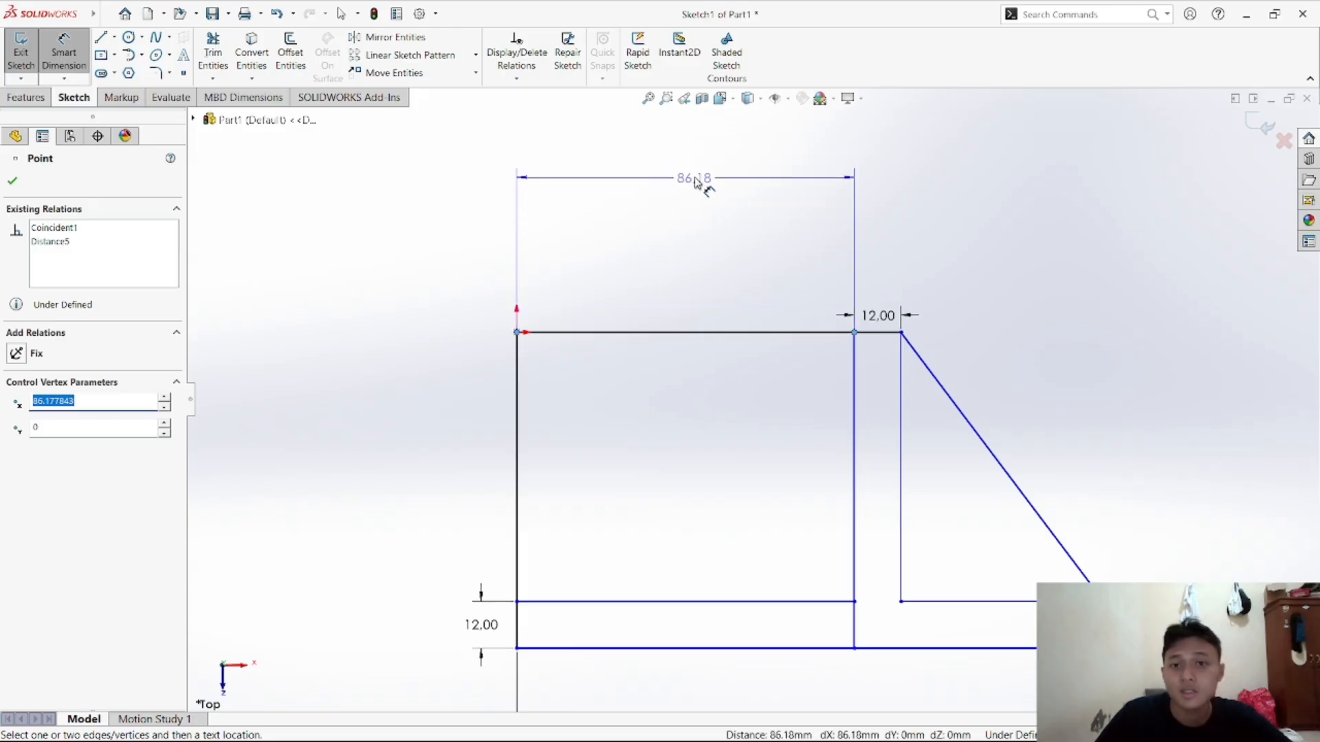
left_click(693, 167)
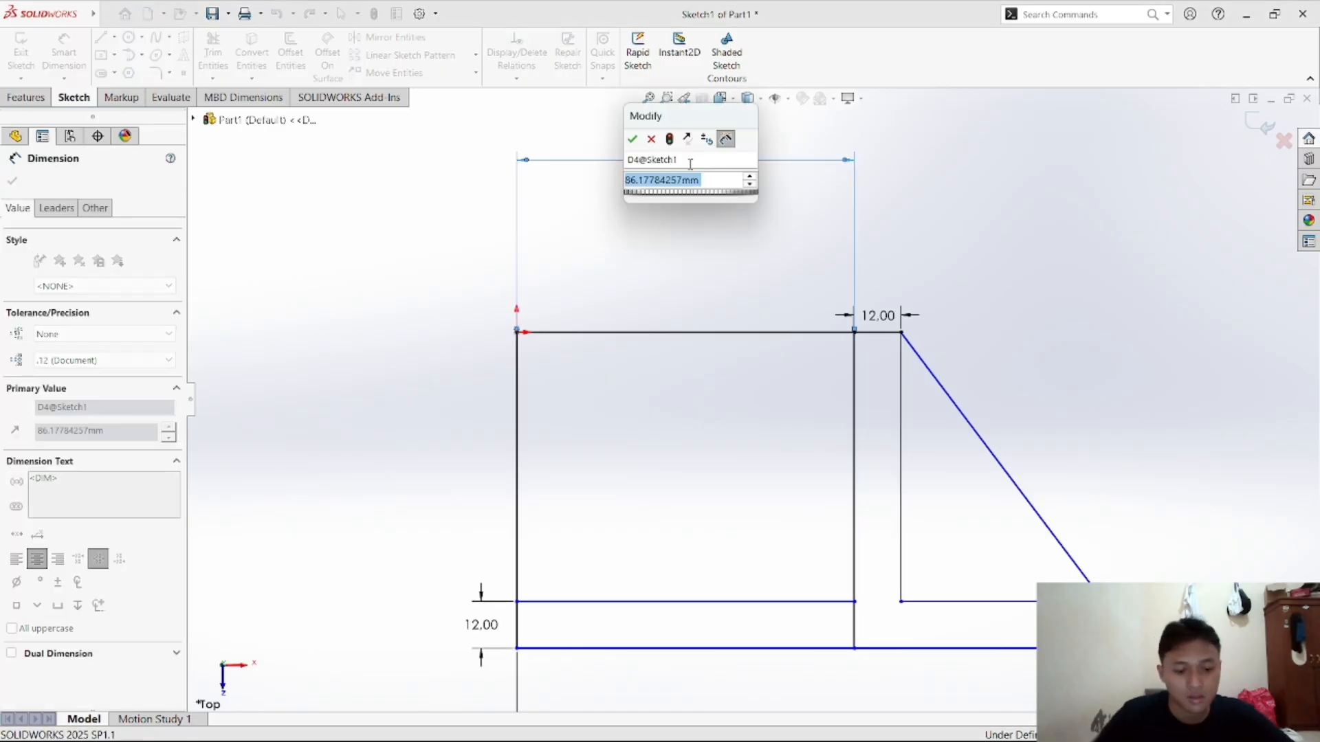
type("83")
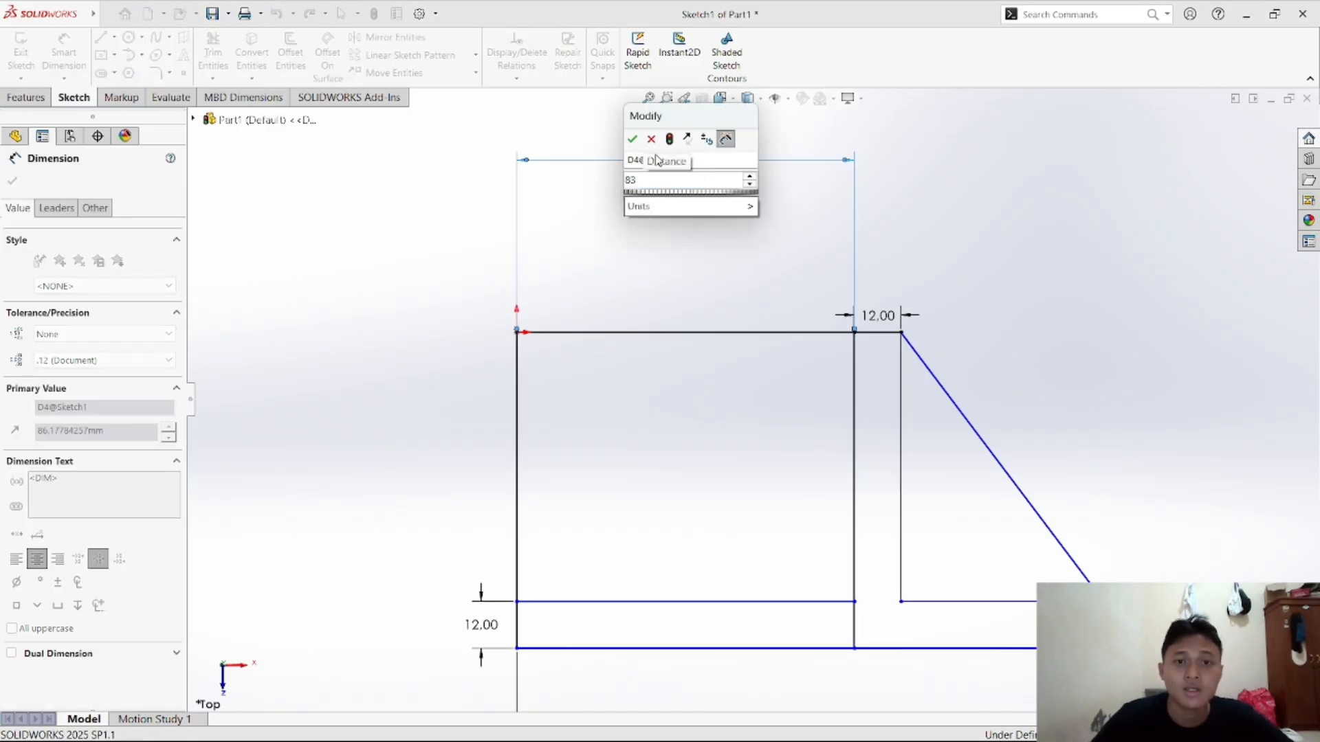
left_click(632, 139)
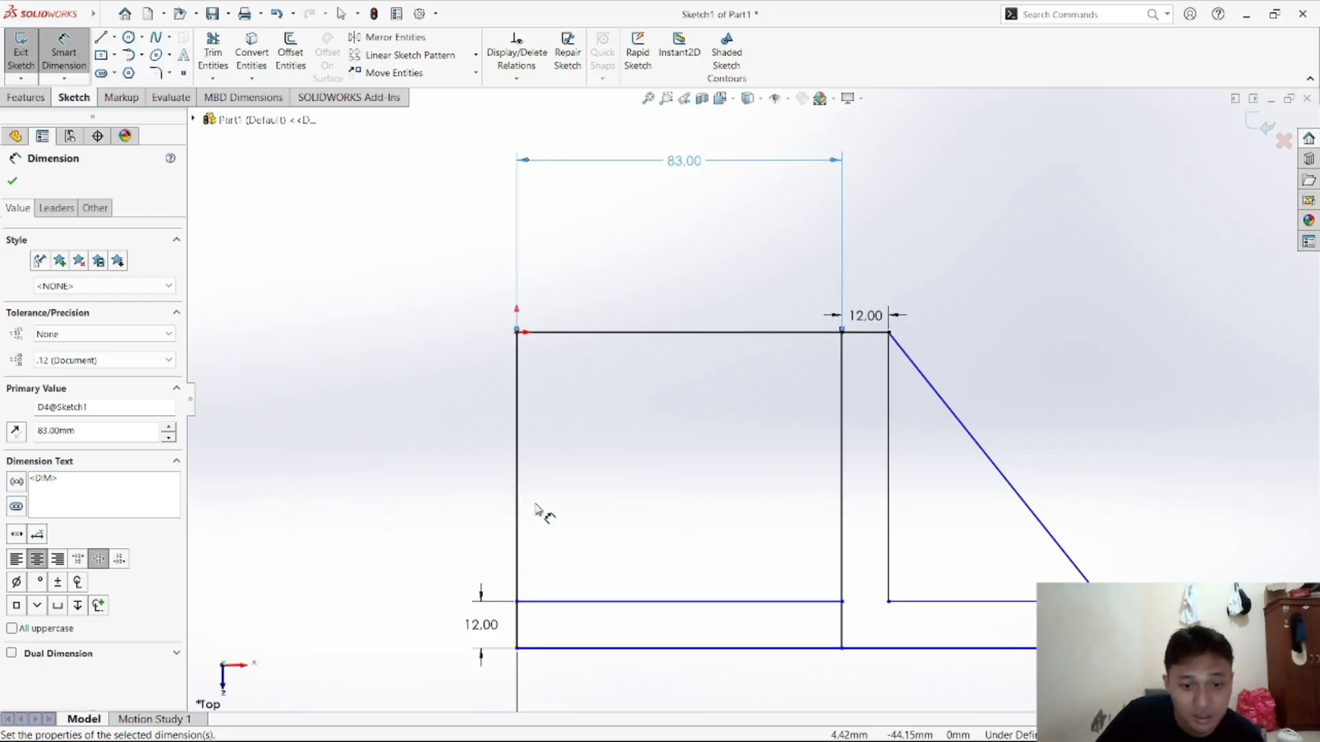
Dimension the left edge's overall height as 80 mm, placed outside the outline, and finish dimensioning
left_click(520, 482)
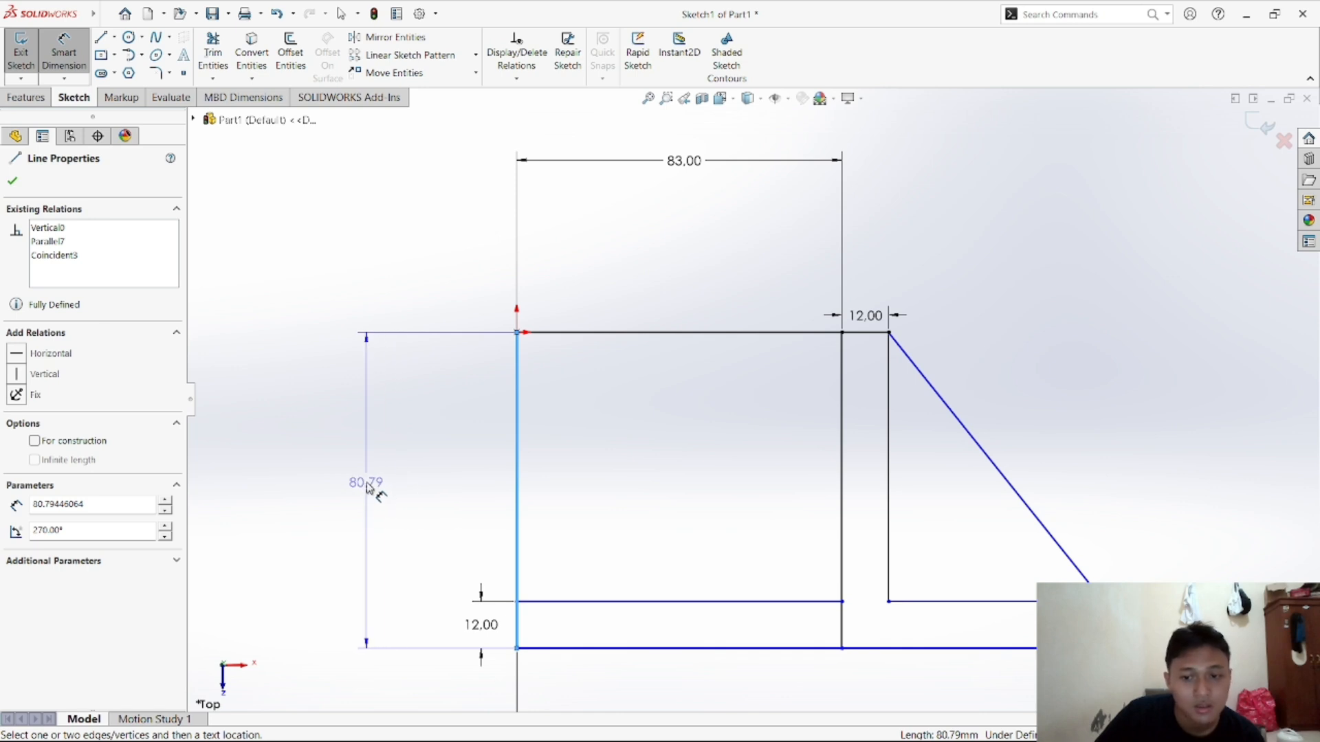
left_click(377, 490)
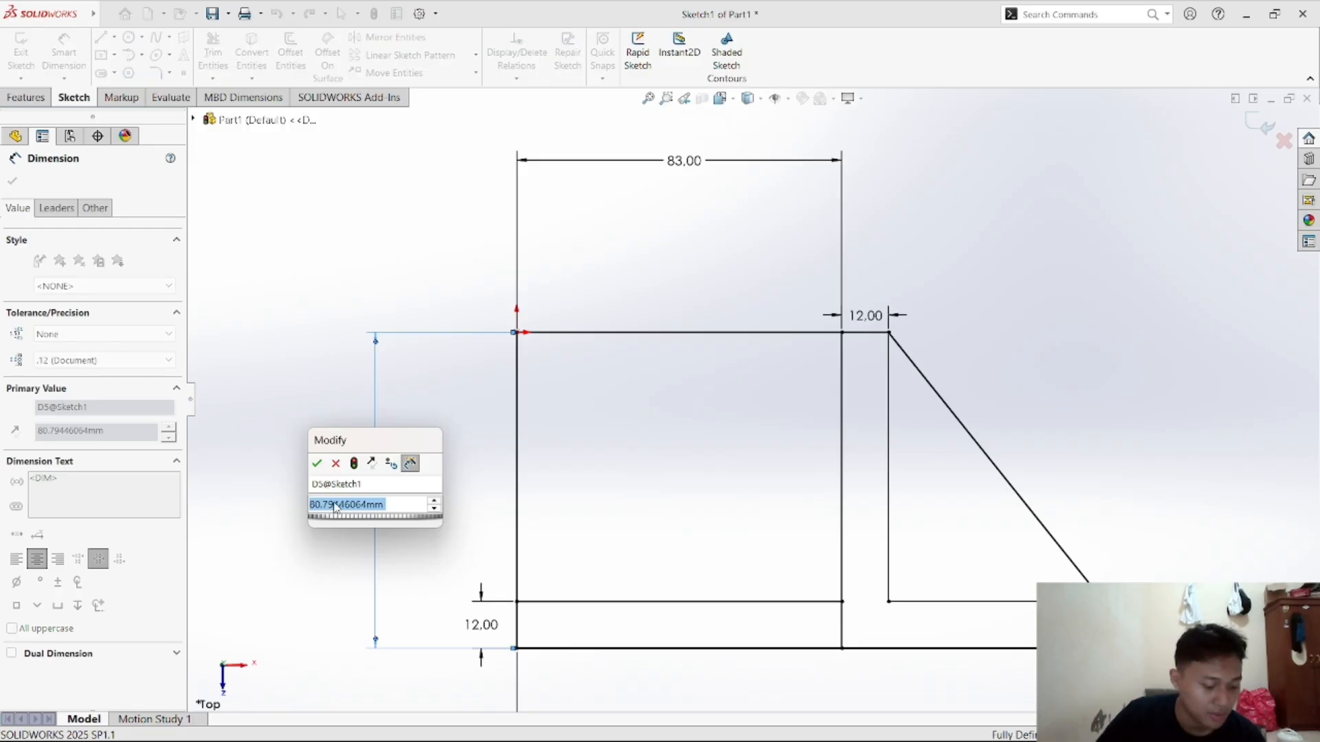
type("80")
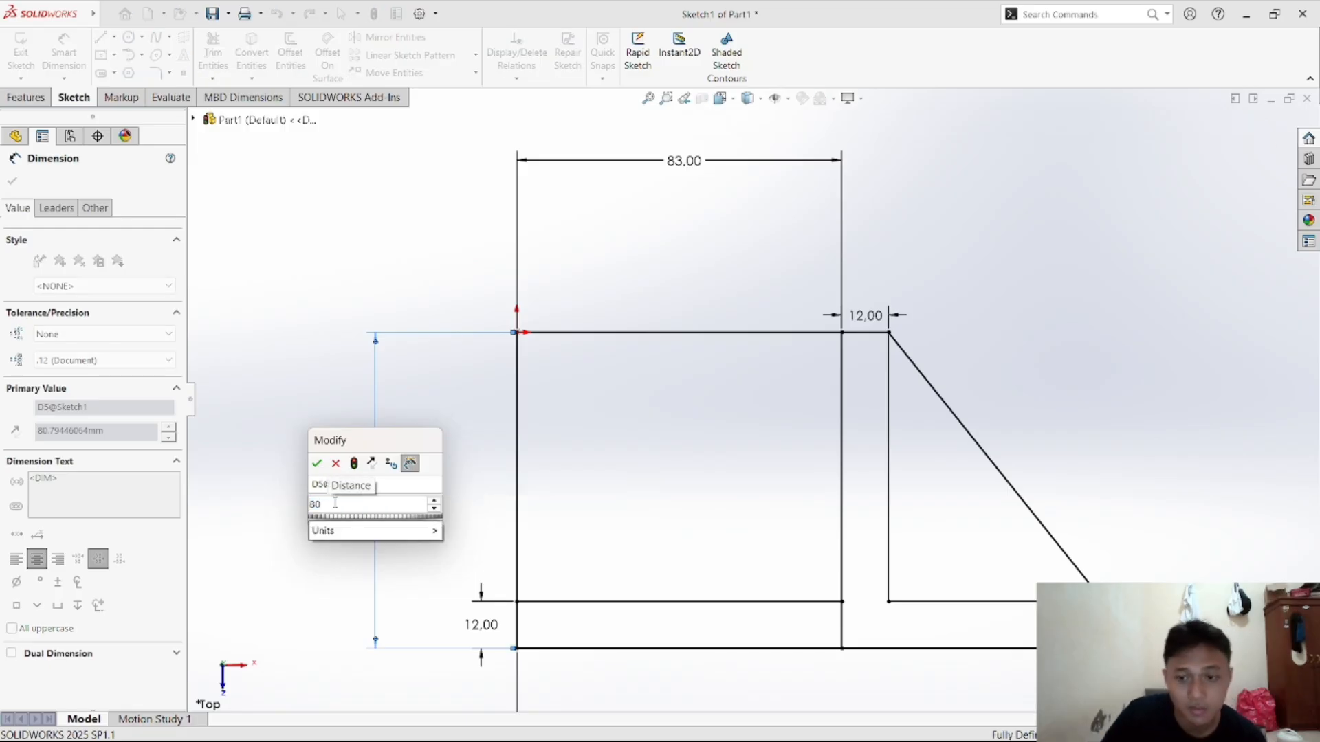
left_click(317, 464)
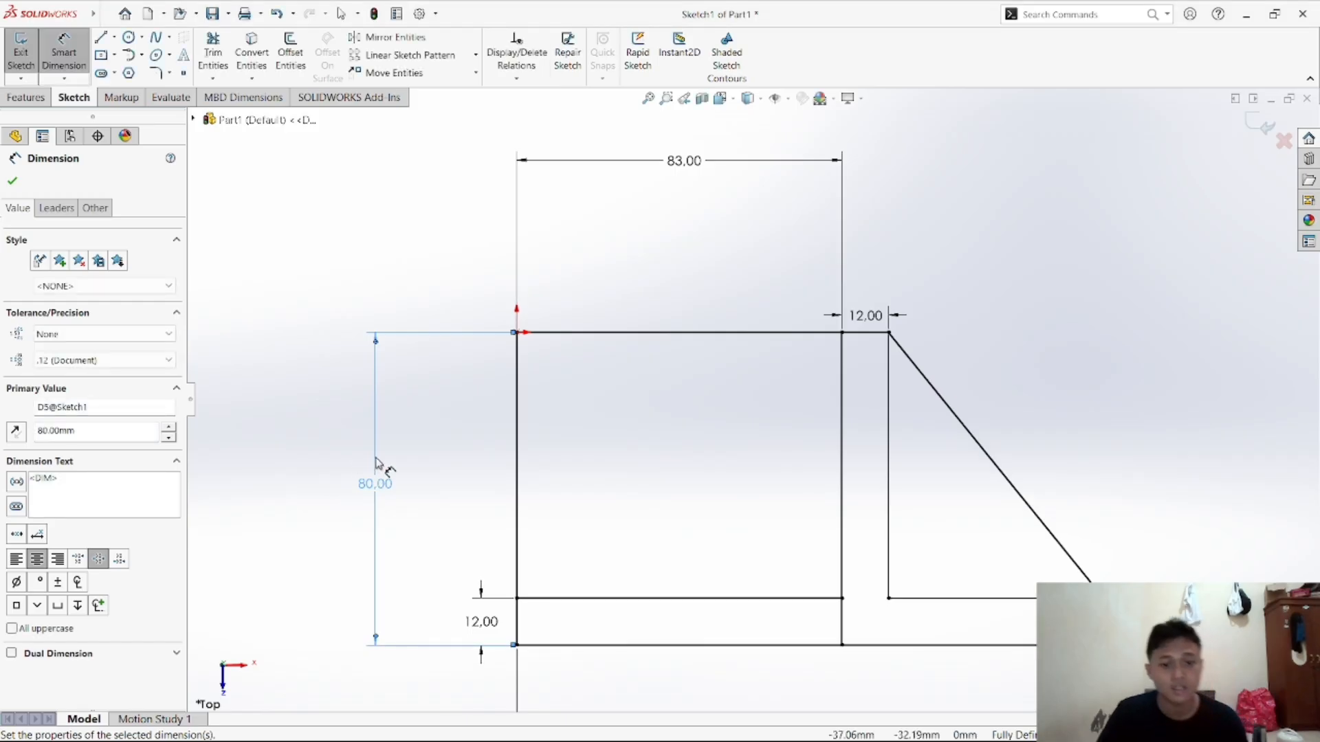
key("Escape")
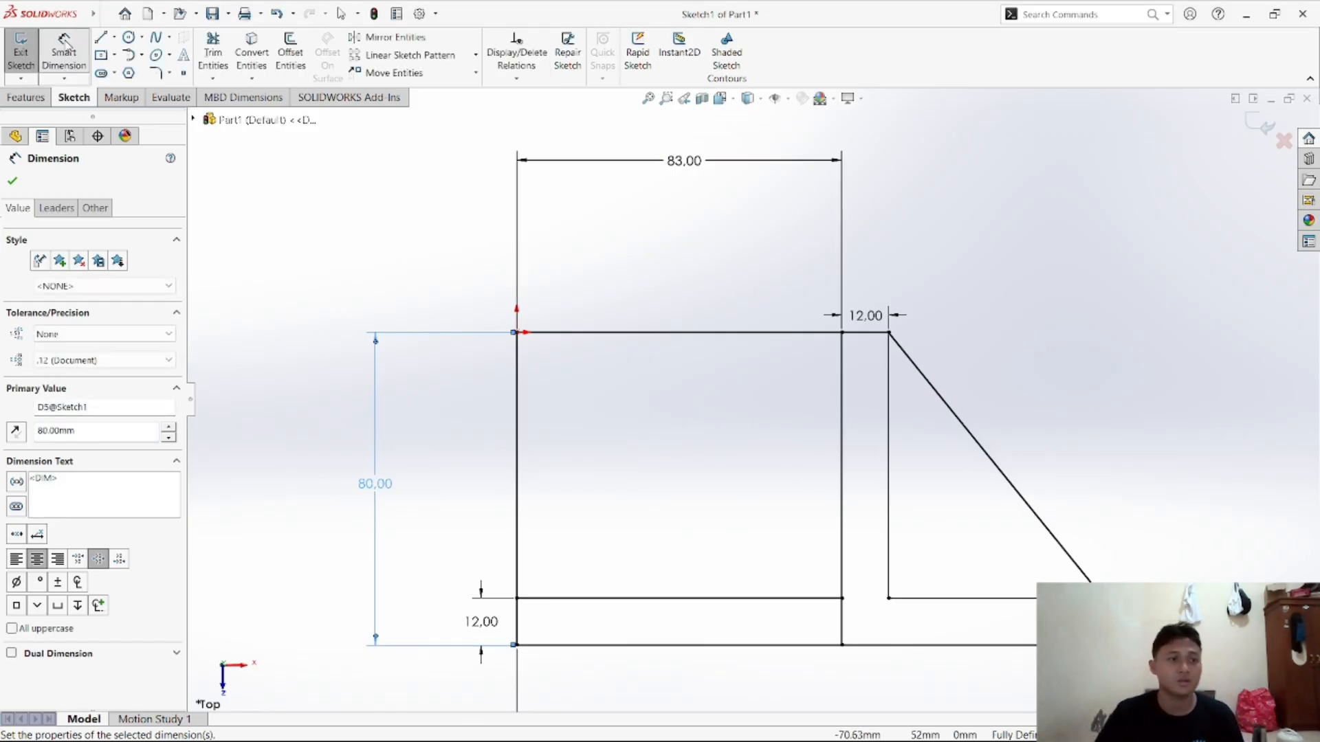
key("Escape")
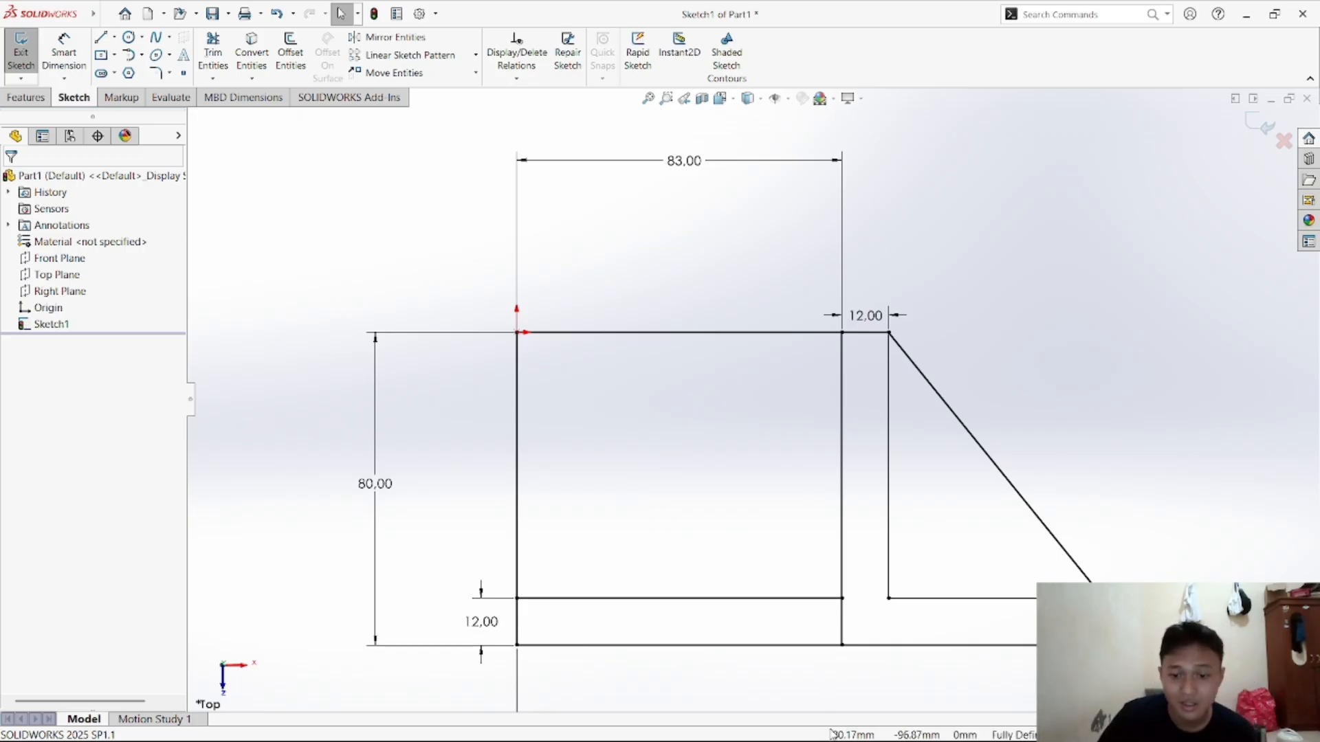
Review the hole and slot dimensions in the fully defined Part d reference sketch, and return to the new part's sketch
mouse_move(830, 733)
left_click(736, 637)
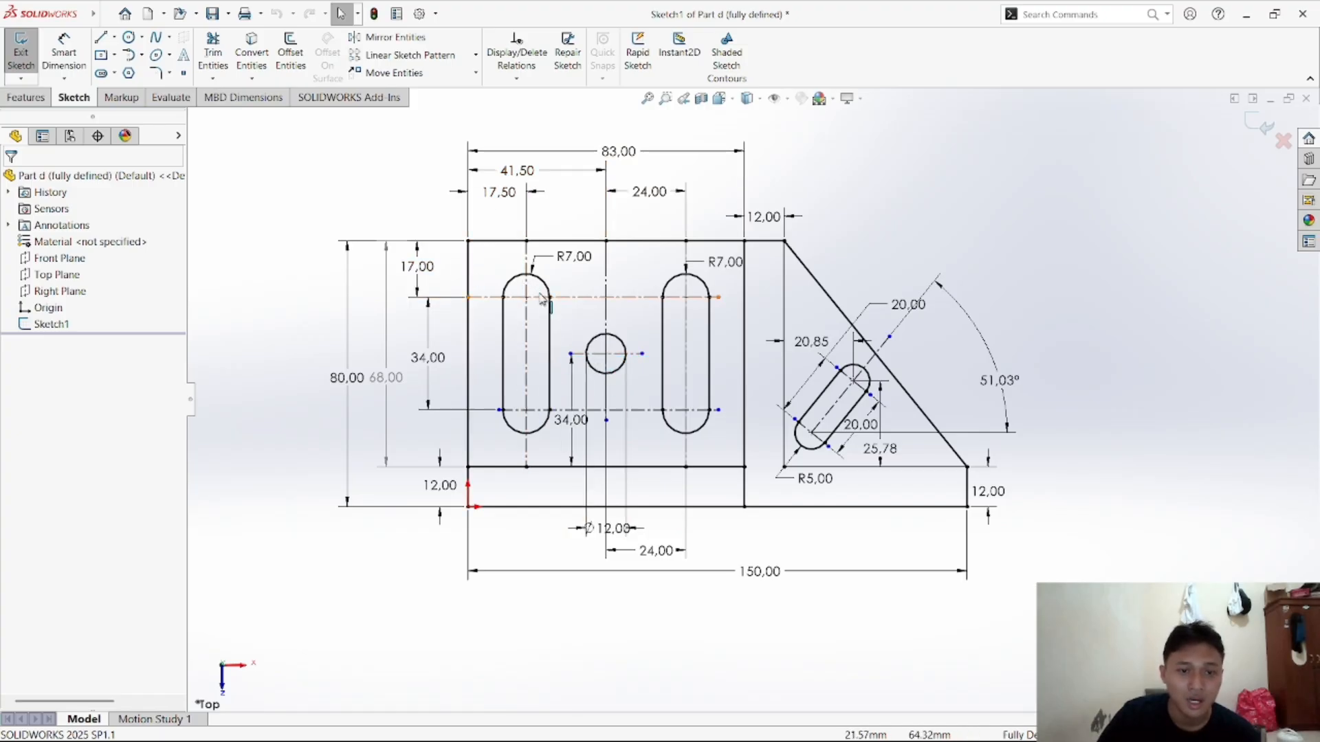
mouse_move(784, 715)
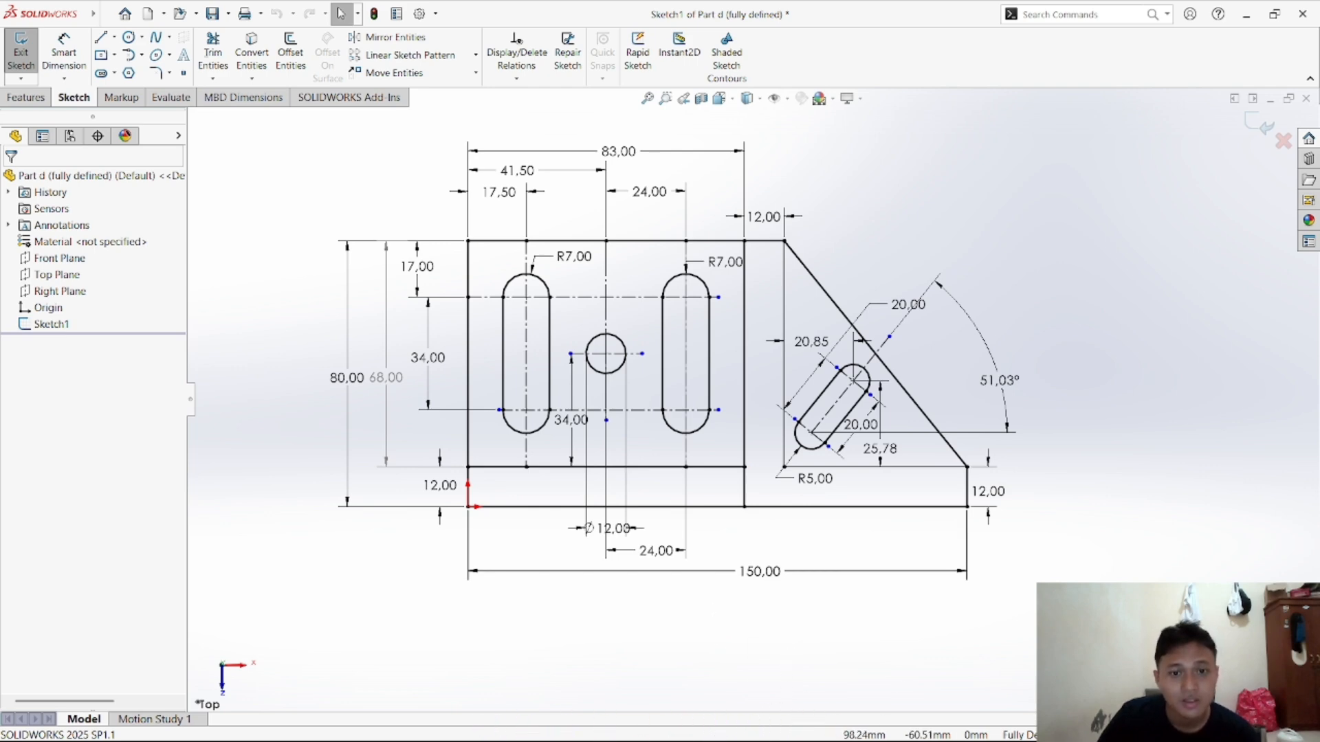
mouse_move(812, 733)
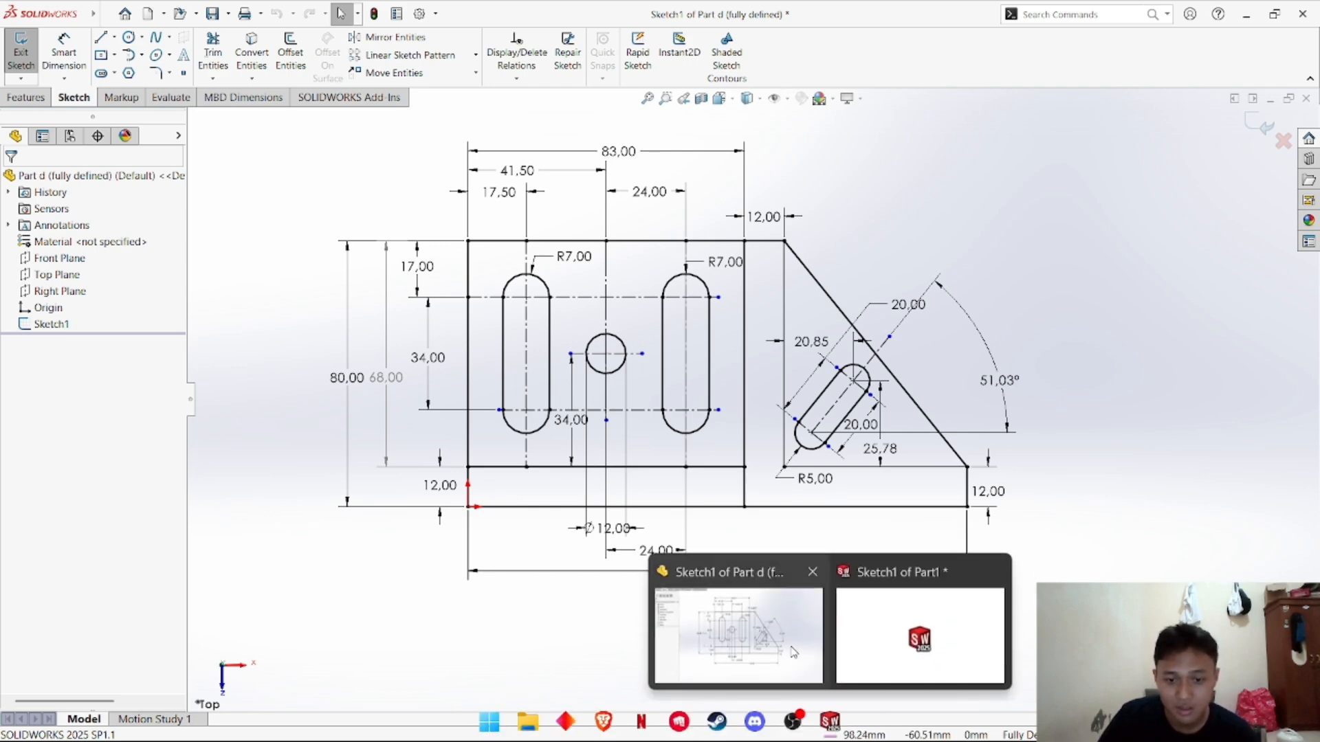
left_click(794, 653)
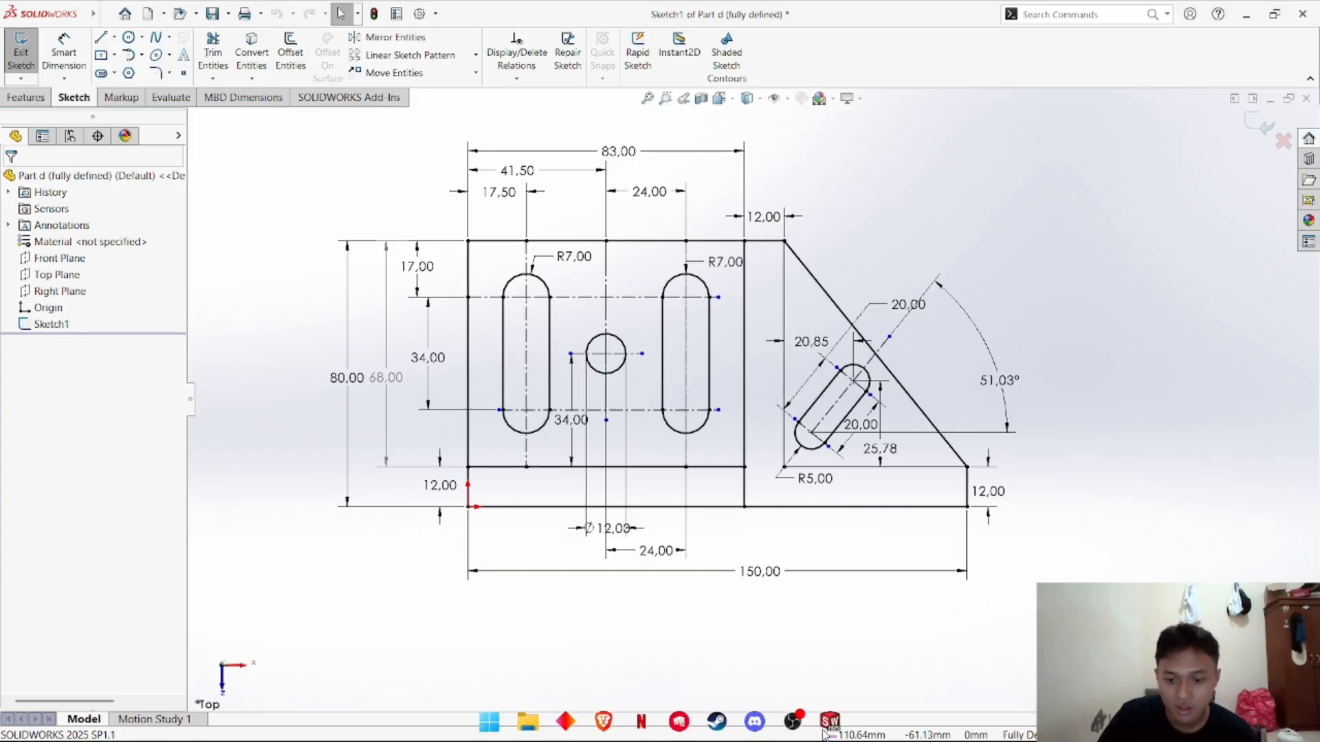
mouse_move(829, 734)
left_click(867, 674)
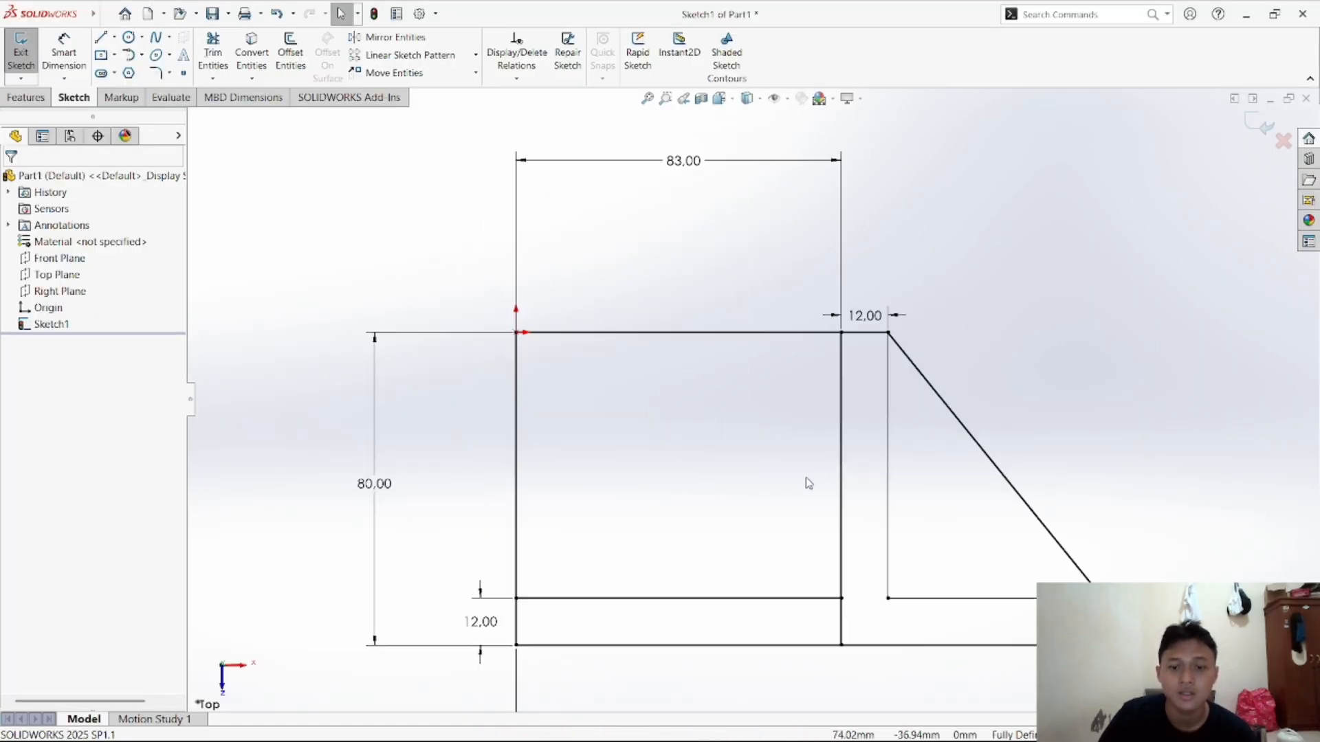
Draw a circle of about 24 mm diameter near the middle of the large rectangular area
left_click(128, 37)
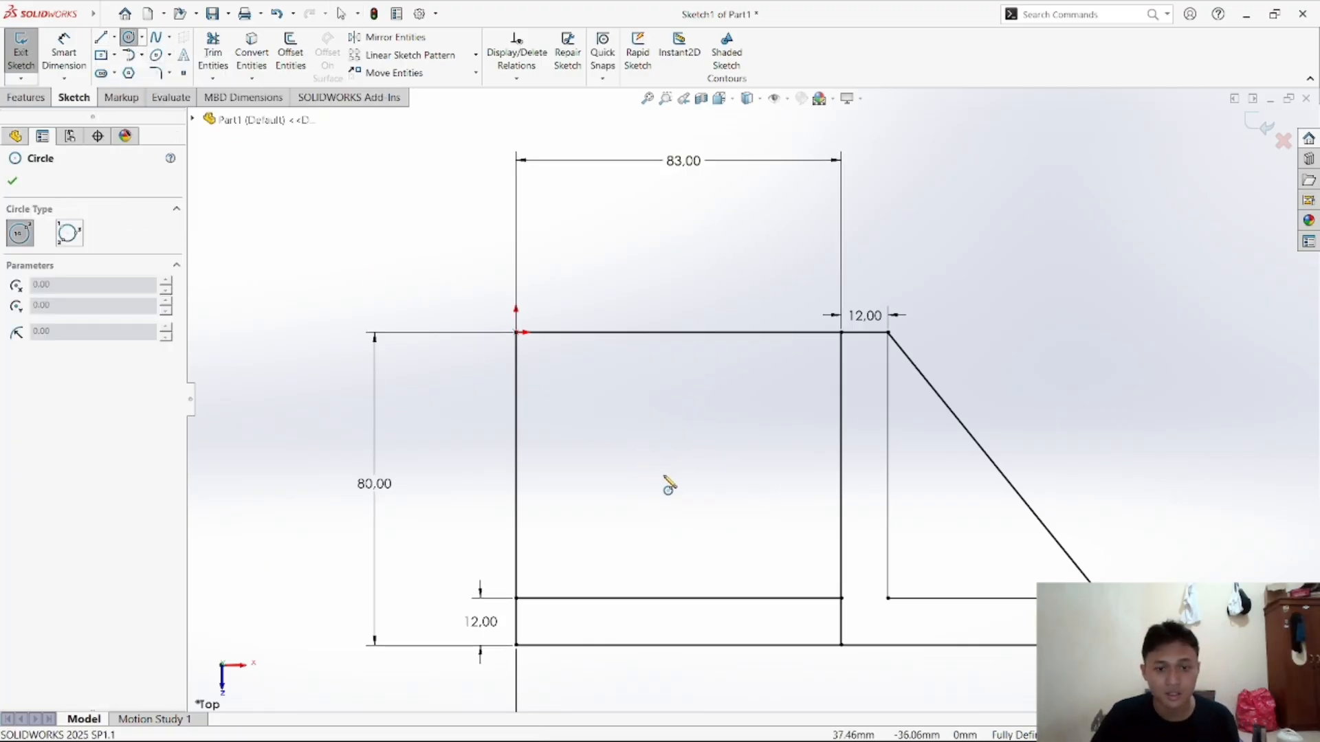
left_click(668, 480)
left_click(689, 443)
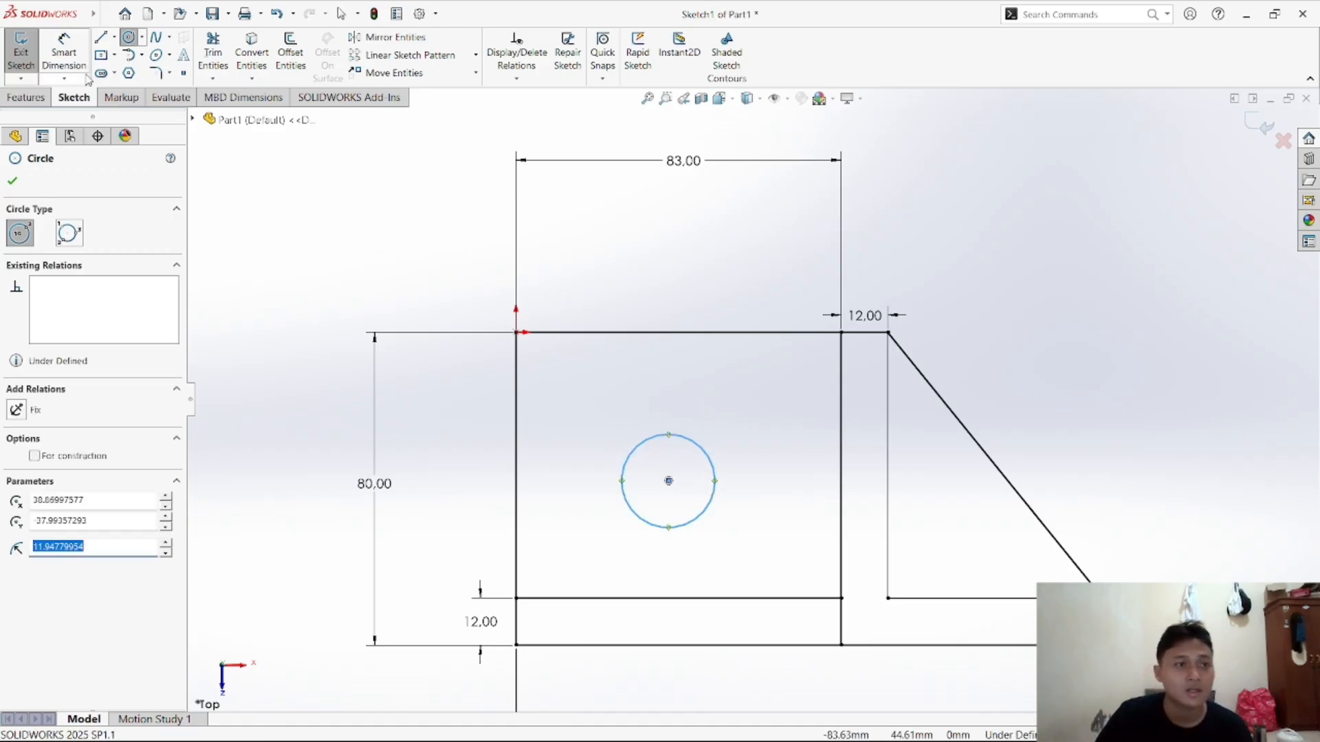
Dimension the circle's center as 41.5 mm from the left edge, placing the dimension below the 83 mm one
left_click(52, 43)
left_click(668, 481)
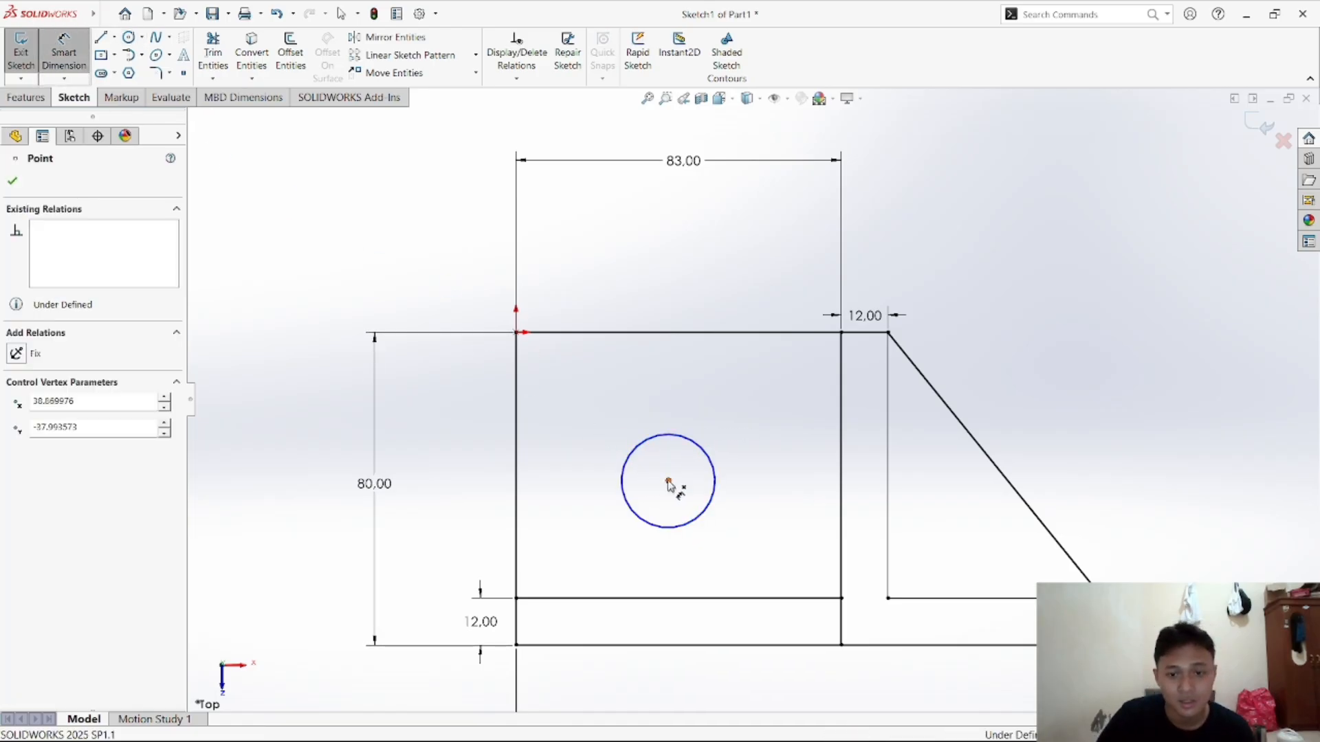
left_click(519, 371)
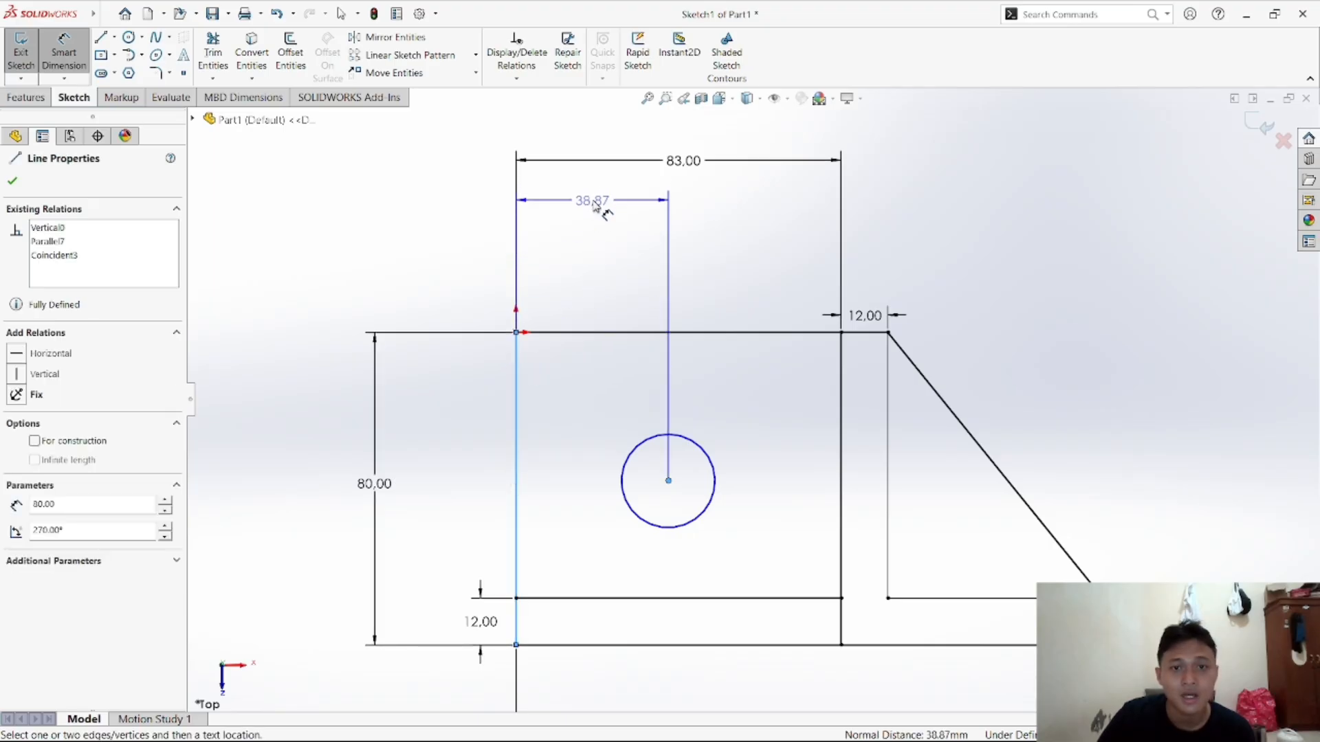
left_click(593, 208)
type("41")
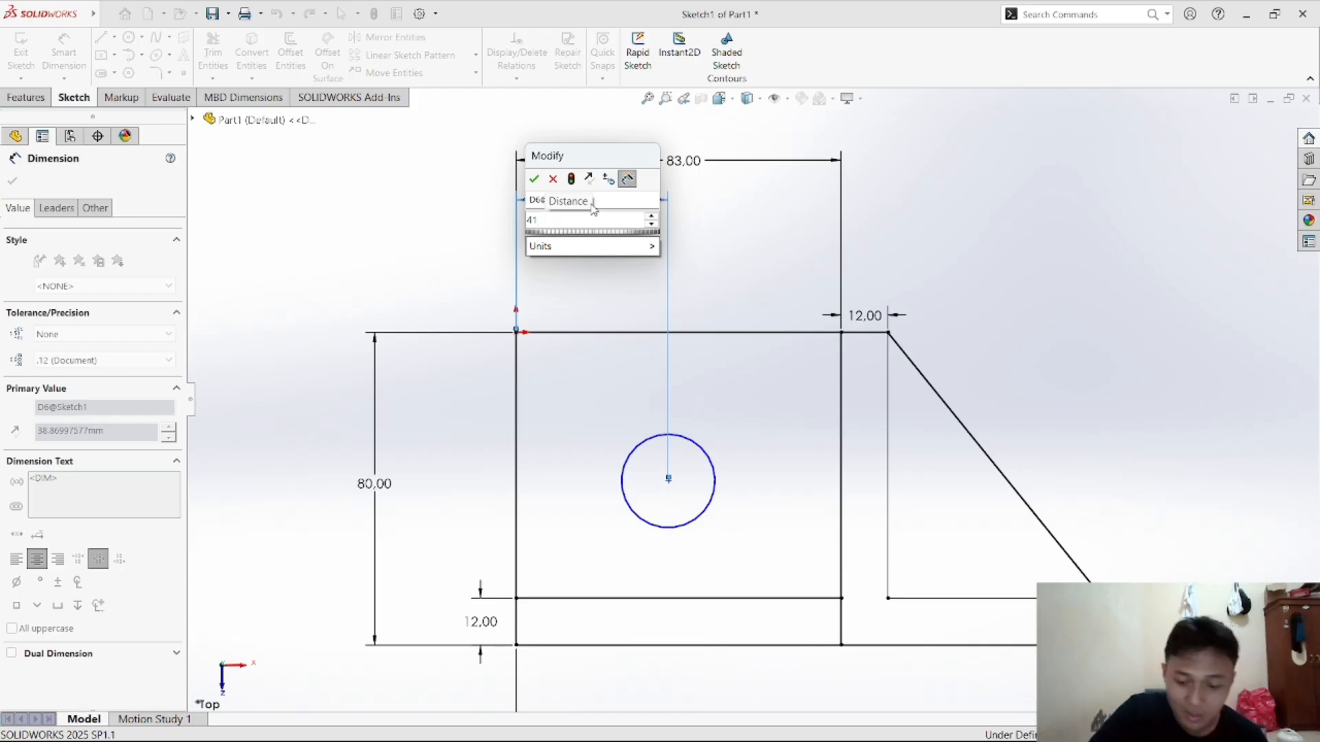
type(".5")
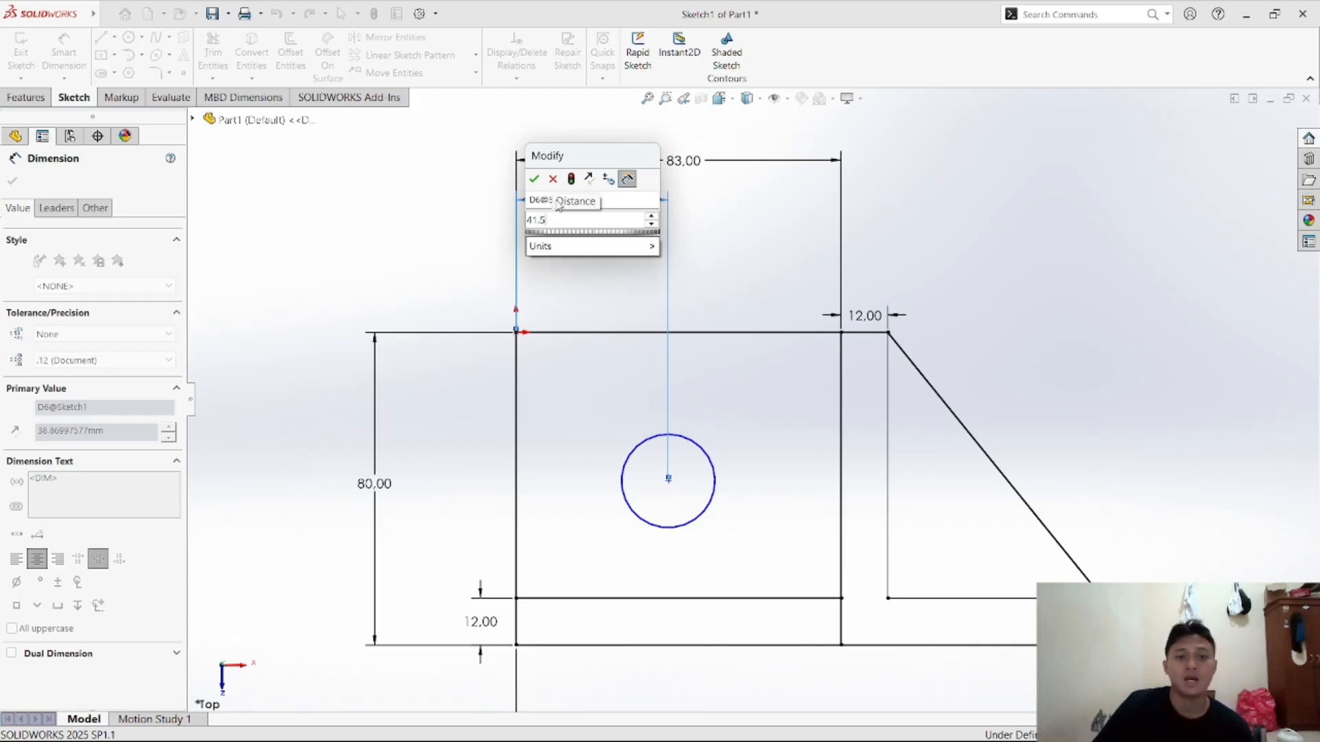
left_click(534, 180)
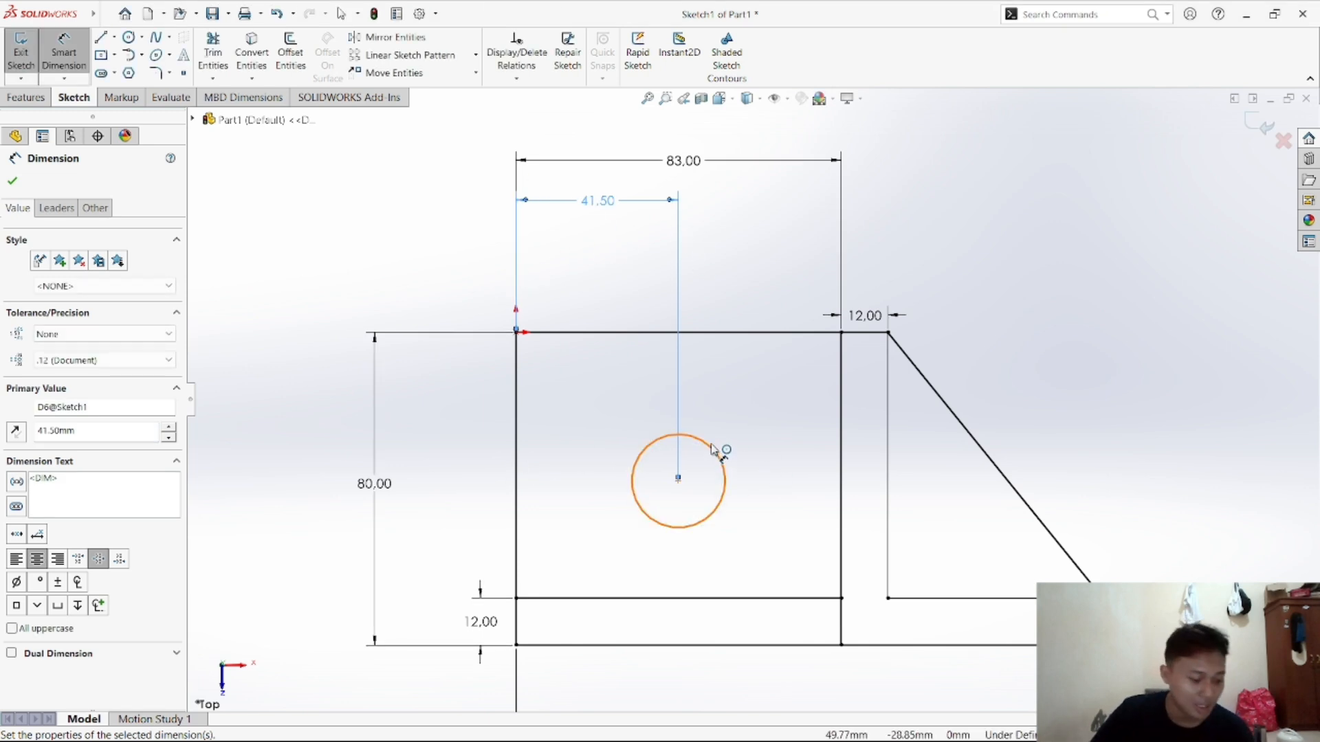
Dimension the circle's diameter as 10 mm, placing the dimension below the outline
left_click(680, 532)
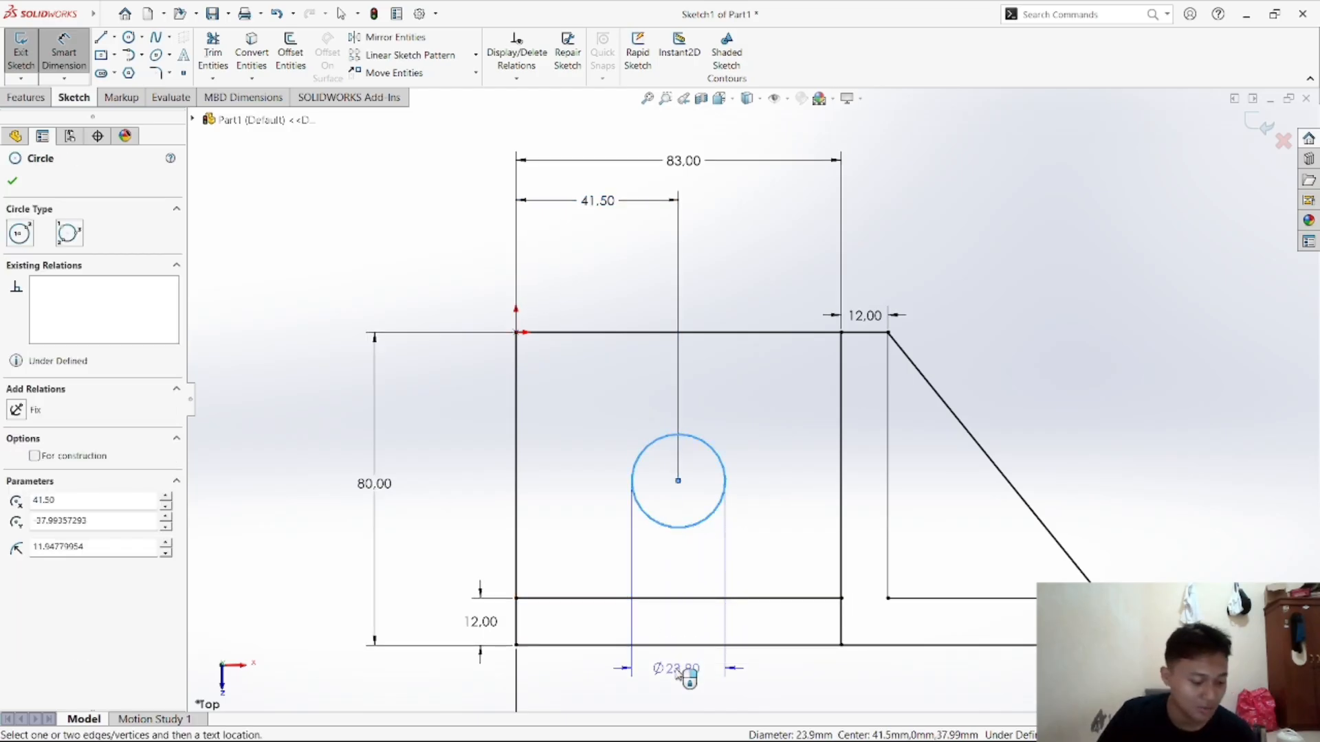
left_click(672, 684)
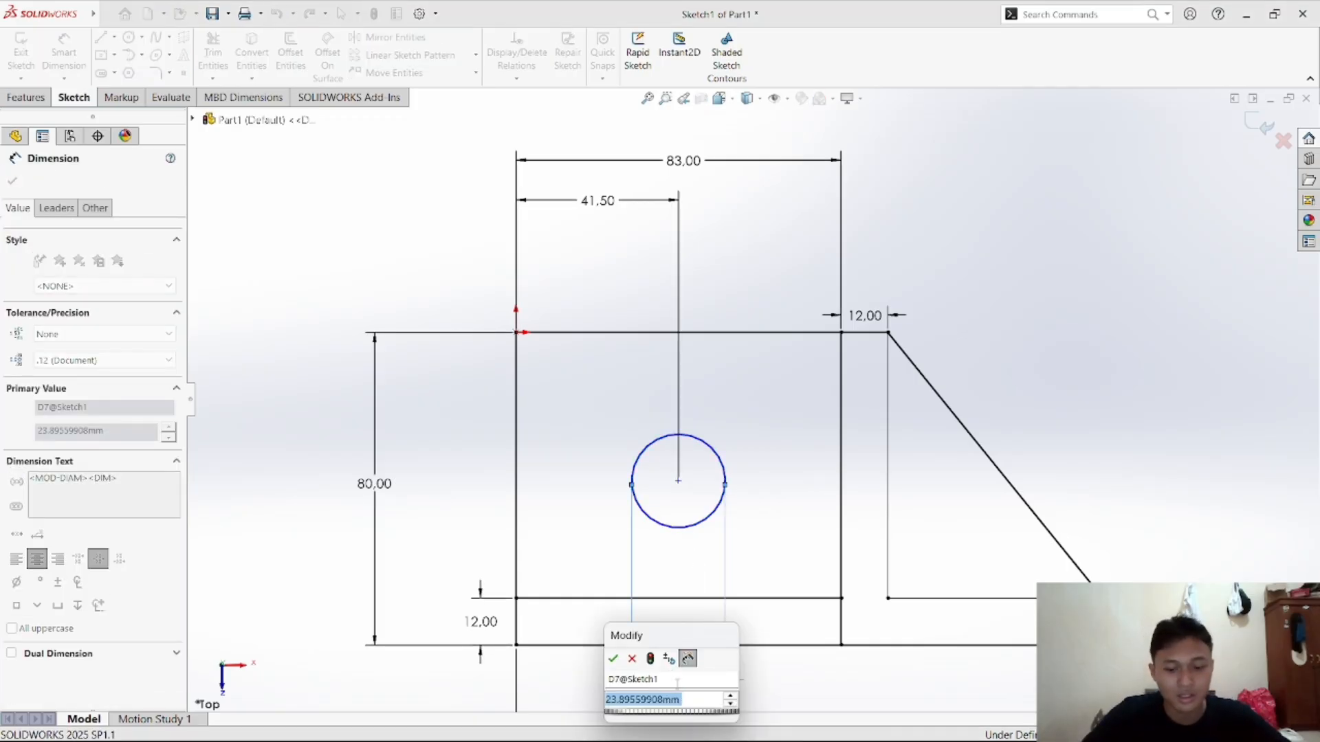
type("10")
key("Return")
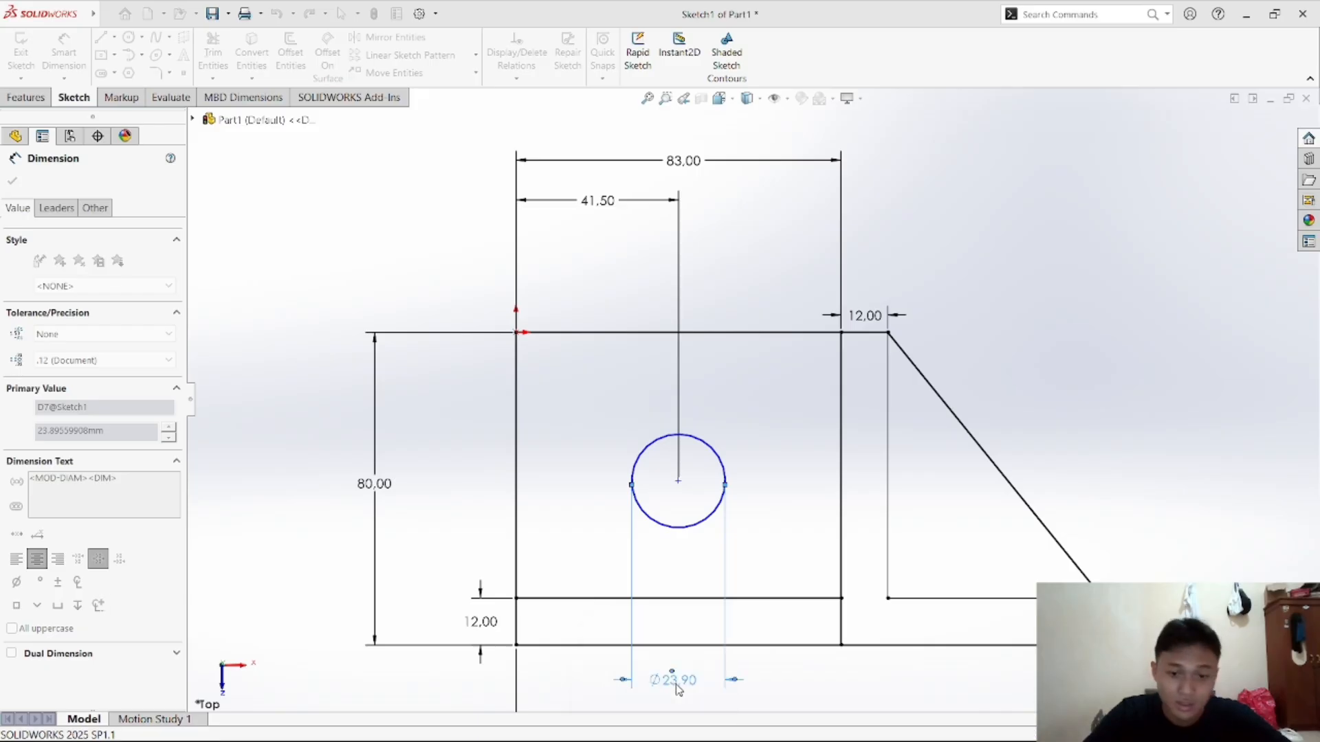
left_click(728, 443)
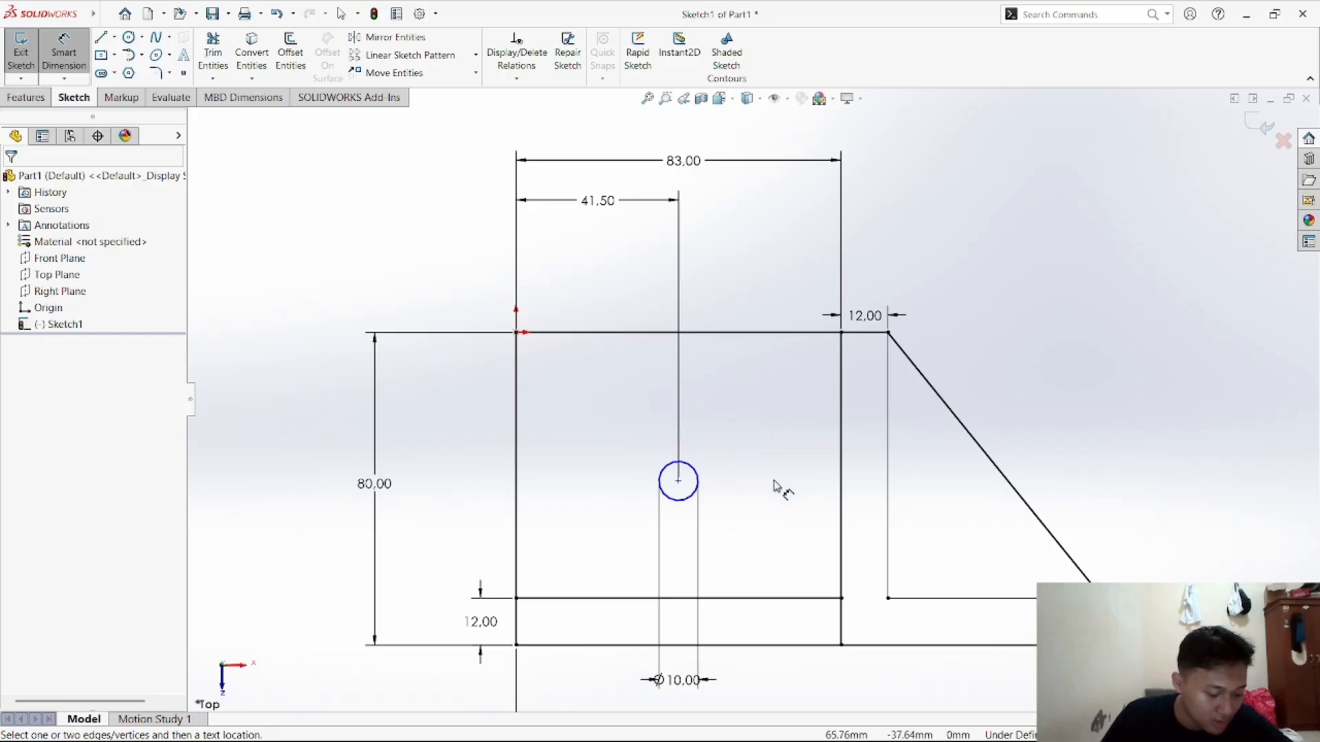
Dimension the circle's center as 34 mm above the inner horizontal line, and move the circle's diameter dimension slightly lower
left_click(678, 482)
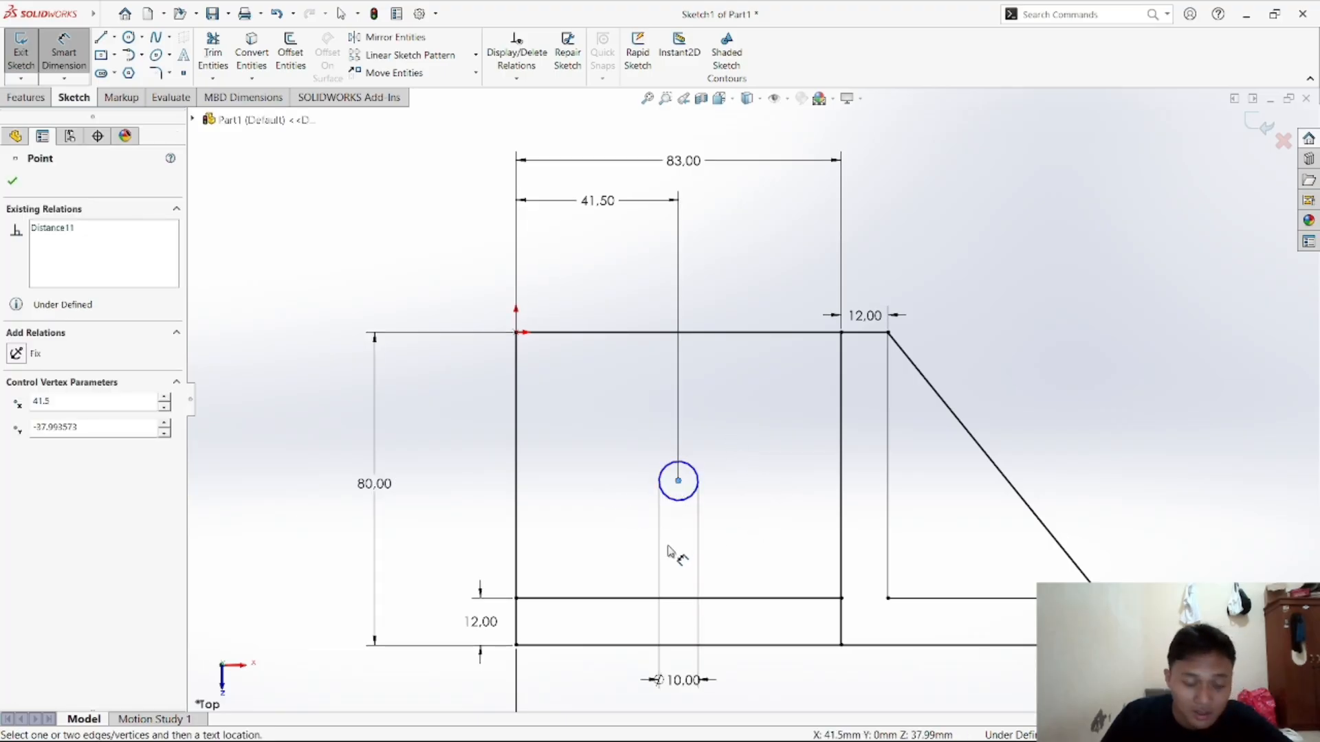
left_click(646, 599)
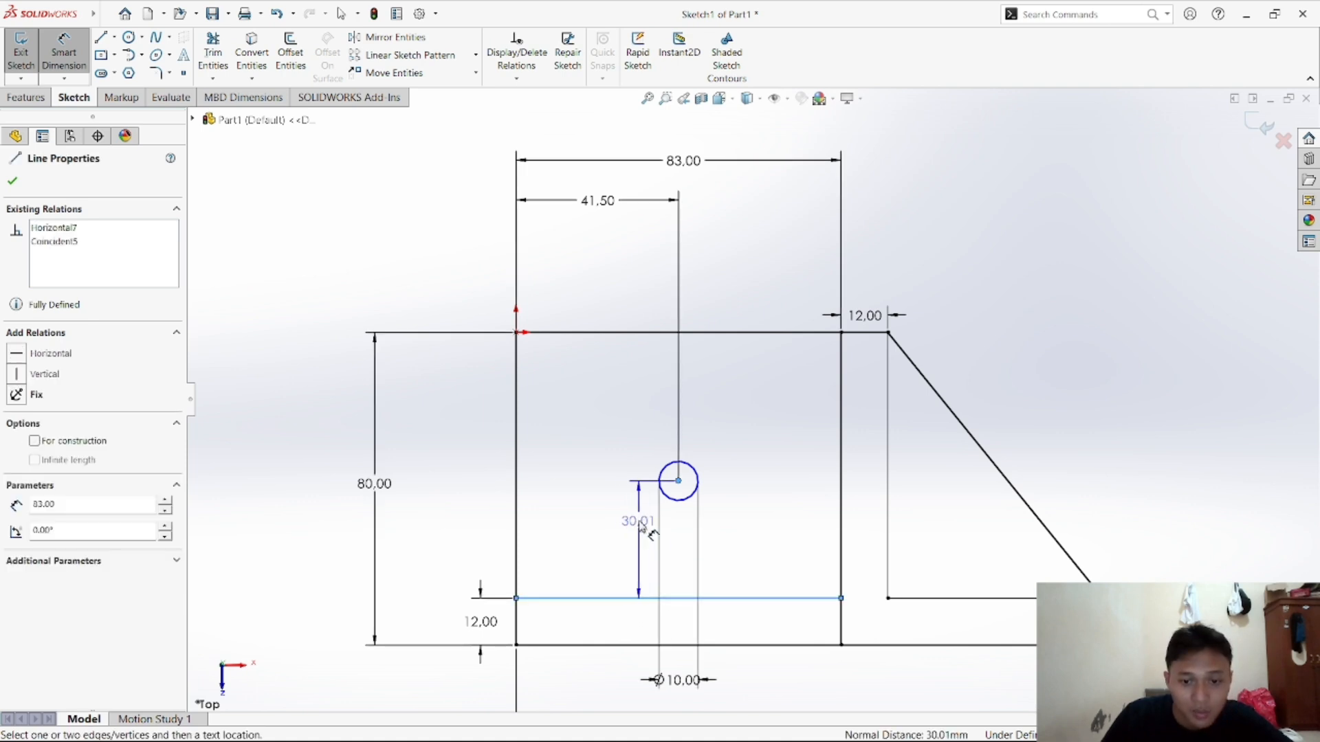
left_click(637, 537)
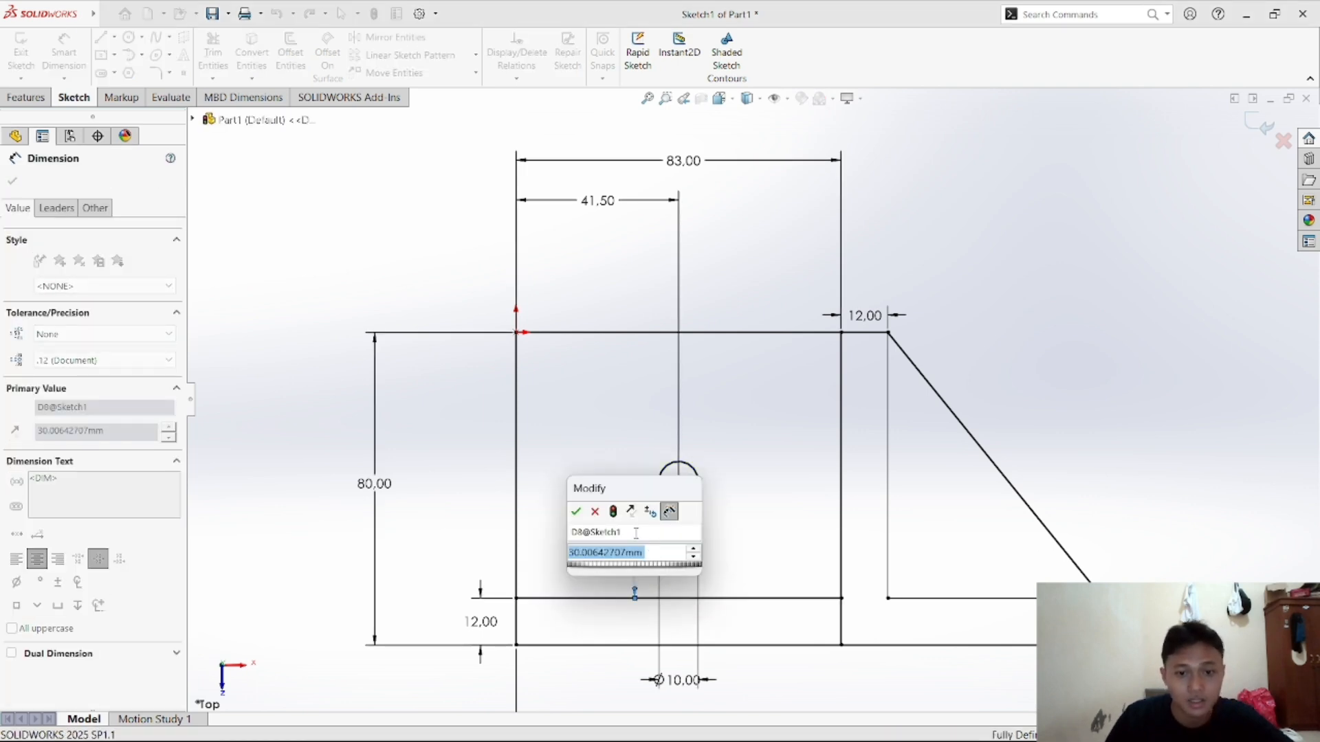
type("34")
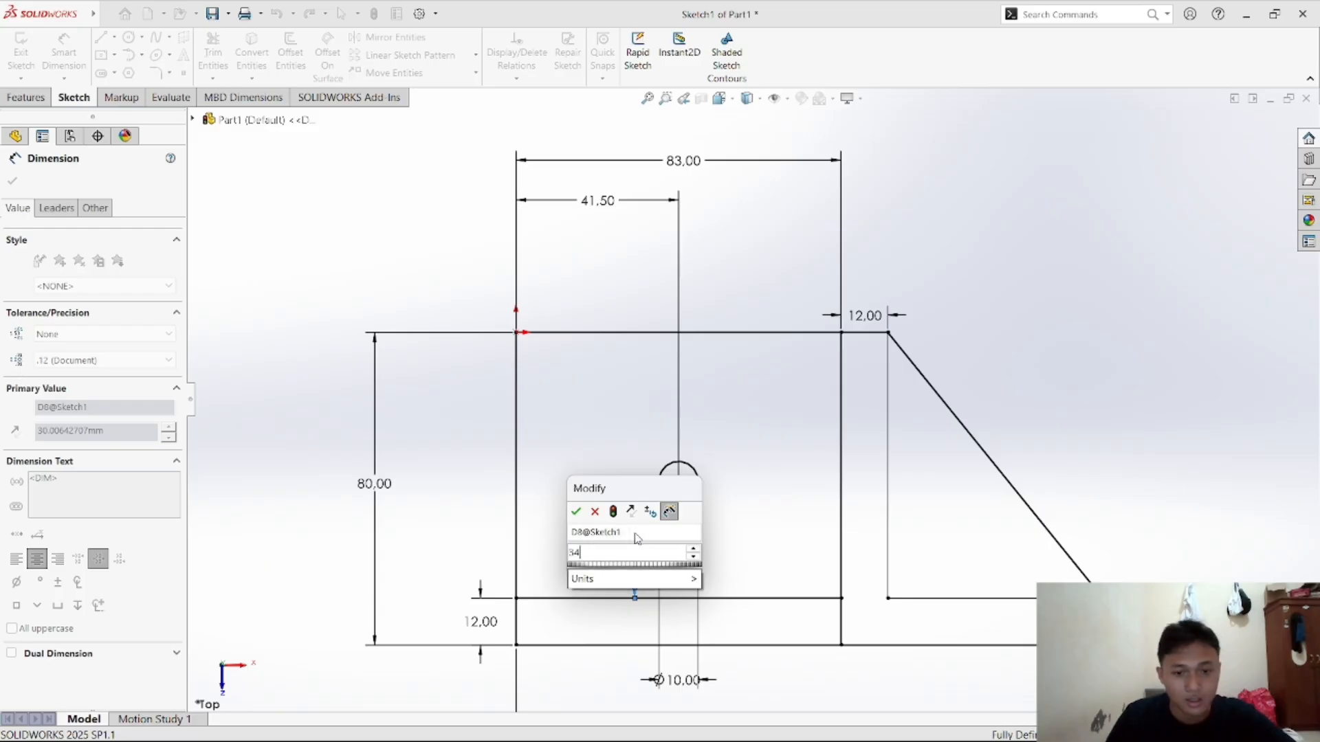
left_click(577, 513)
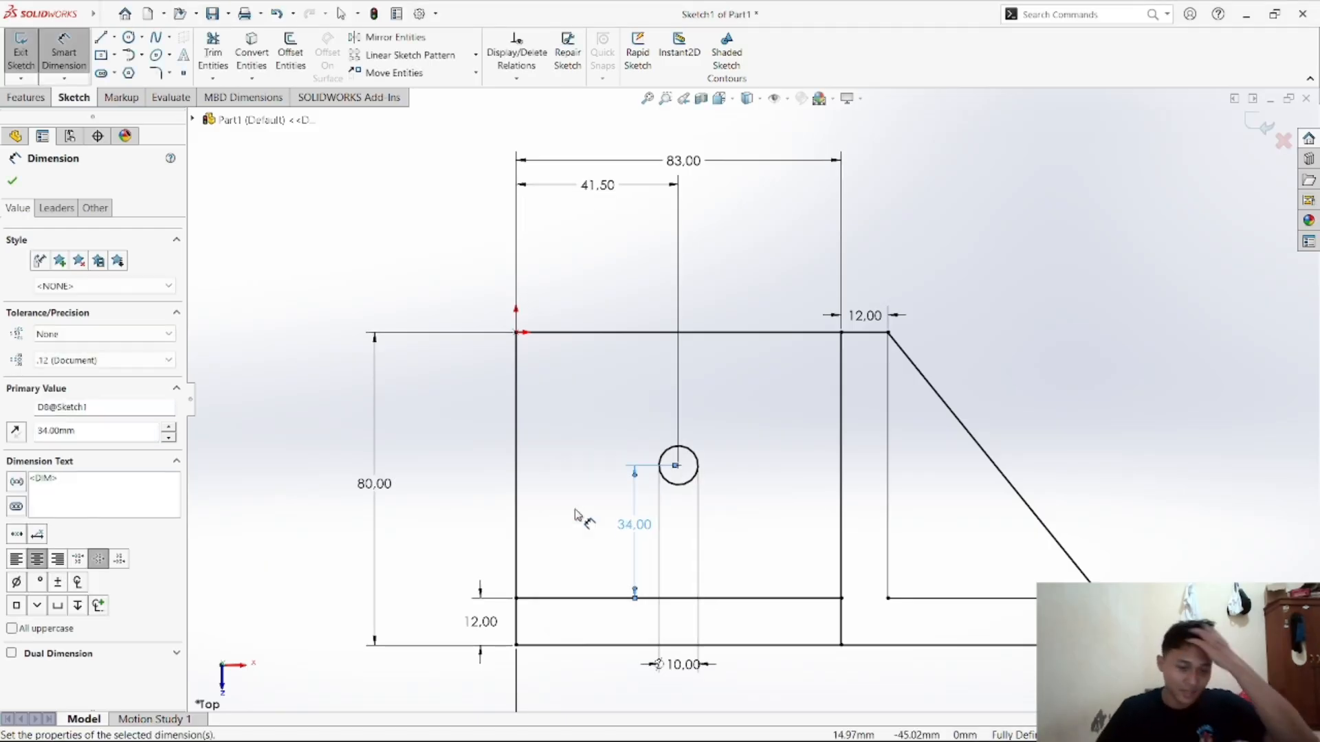
mouse_move(678, 665)
left_mouse_down()
mouse_move(677, 678)
mouse_move(722, 668)
mouse_move(677, 673)
left_mouse_up()
left_click(757, 667)
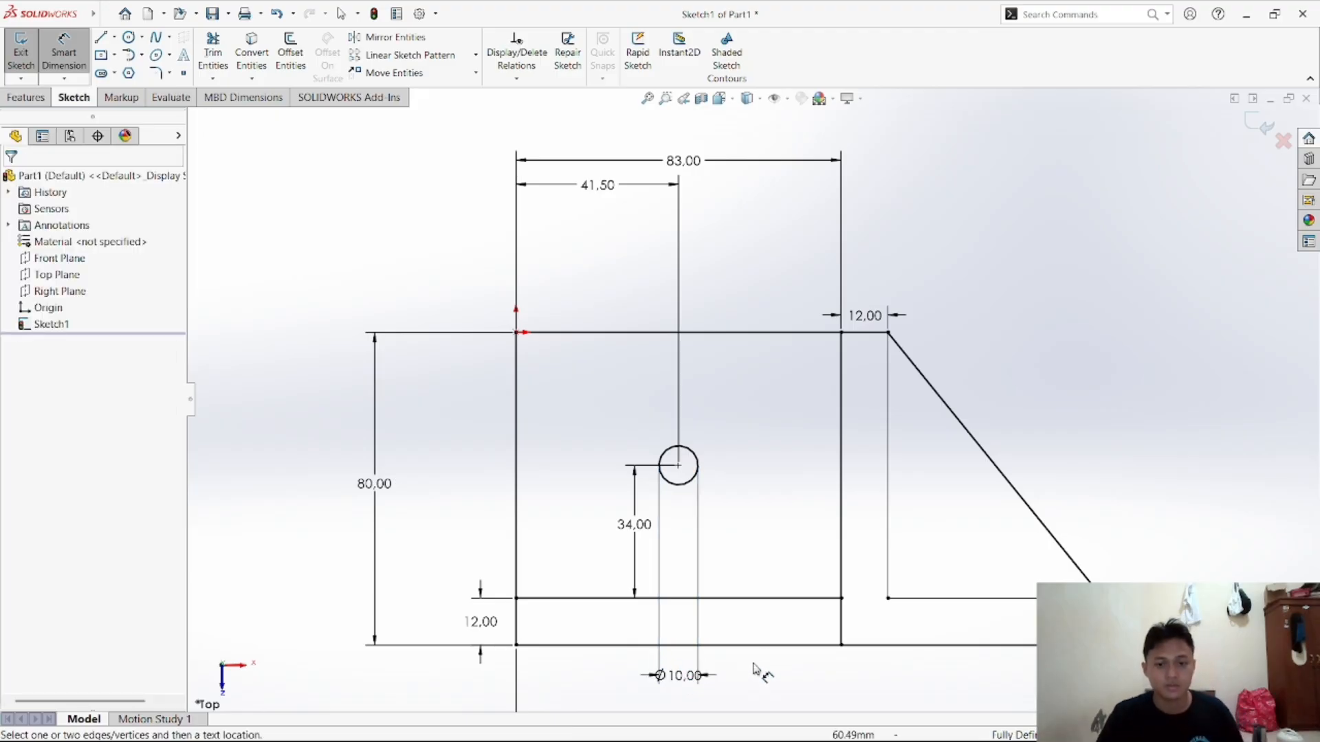
left_click(71, 49)
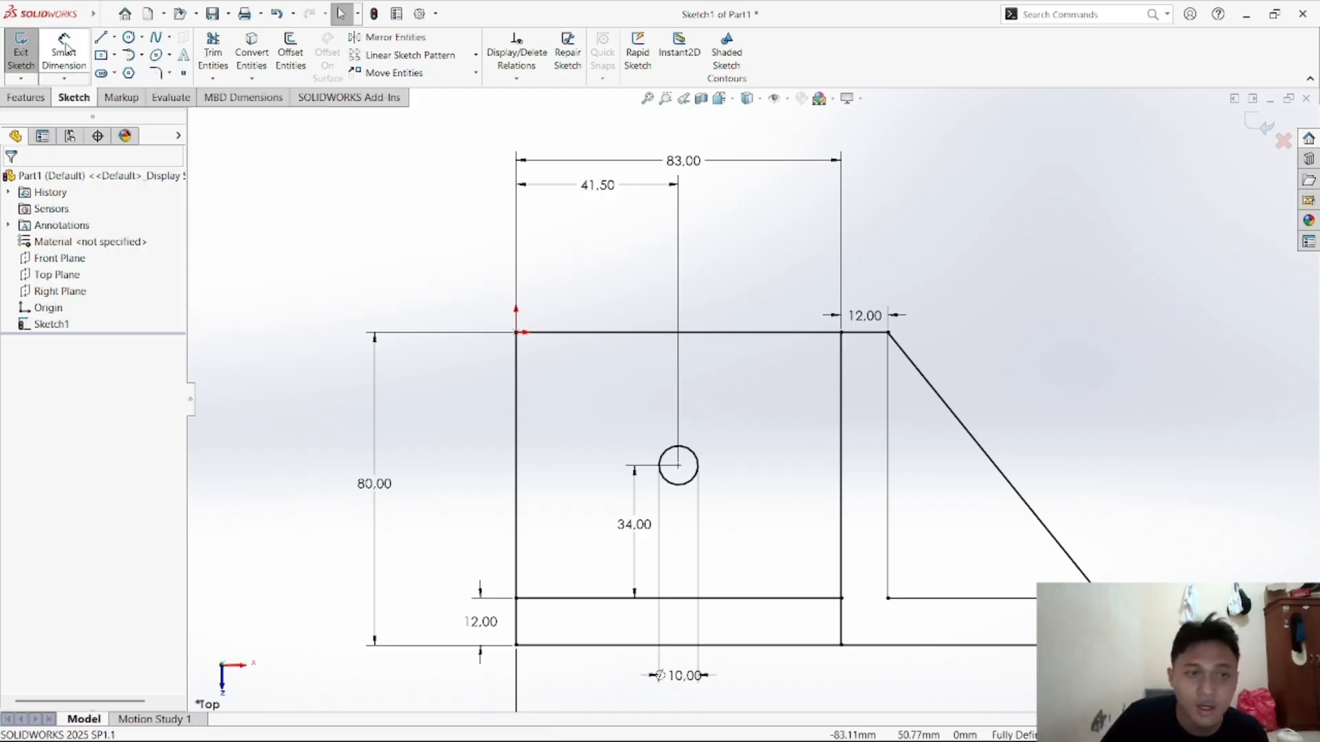
left_click(115, 37)
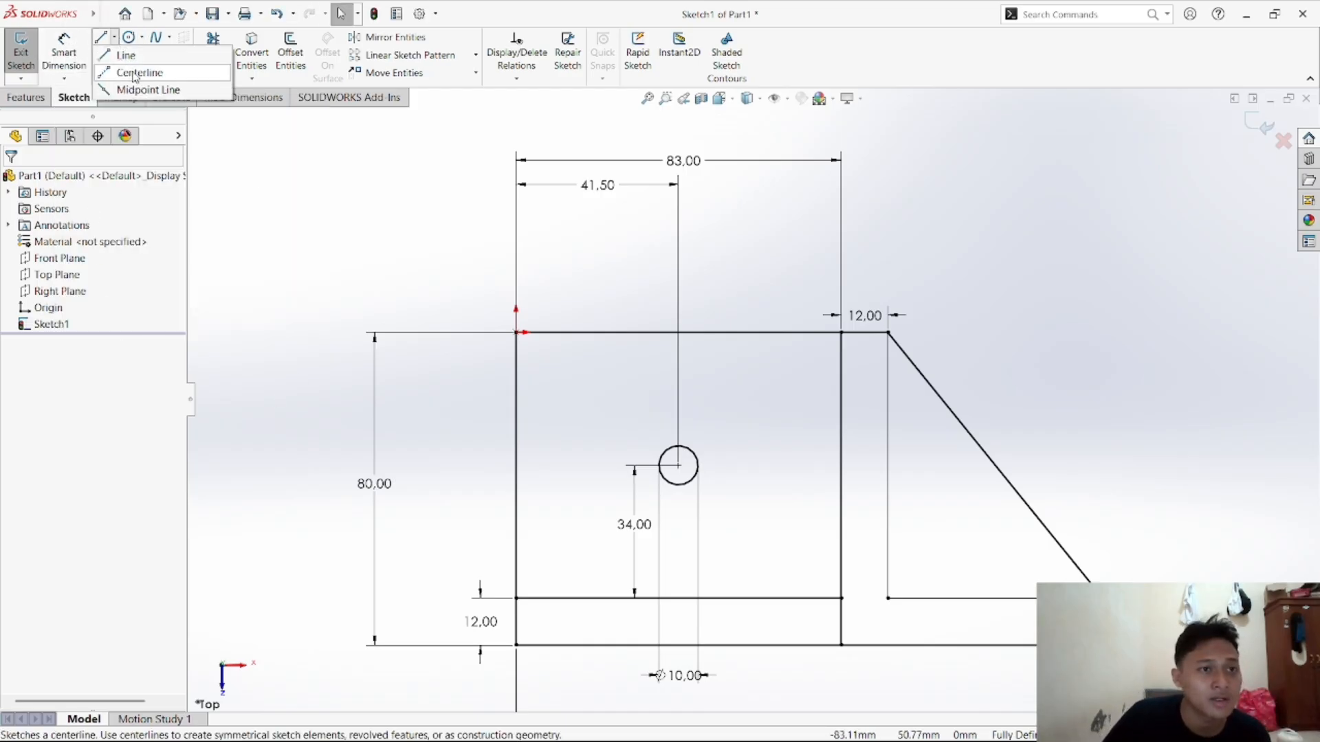
left_click(138, 72)
left_click(132, 57)
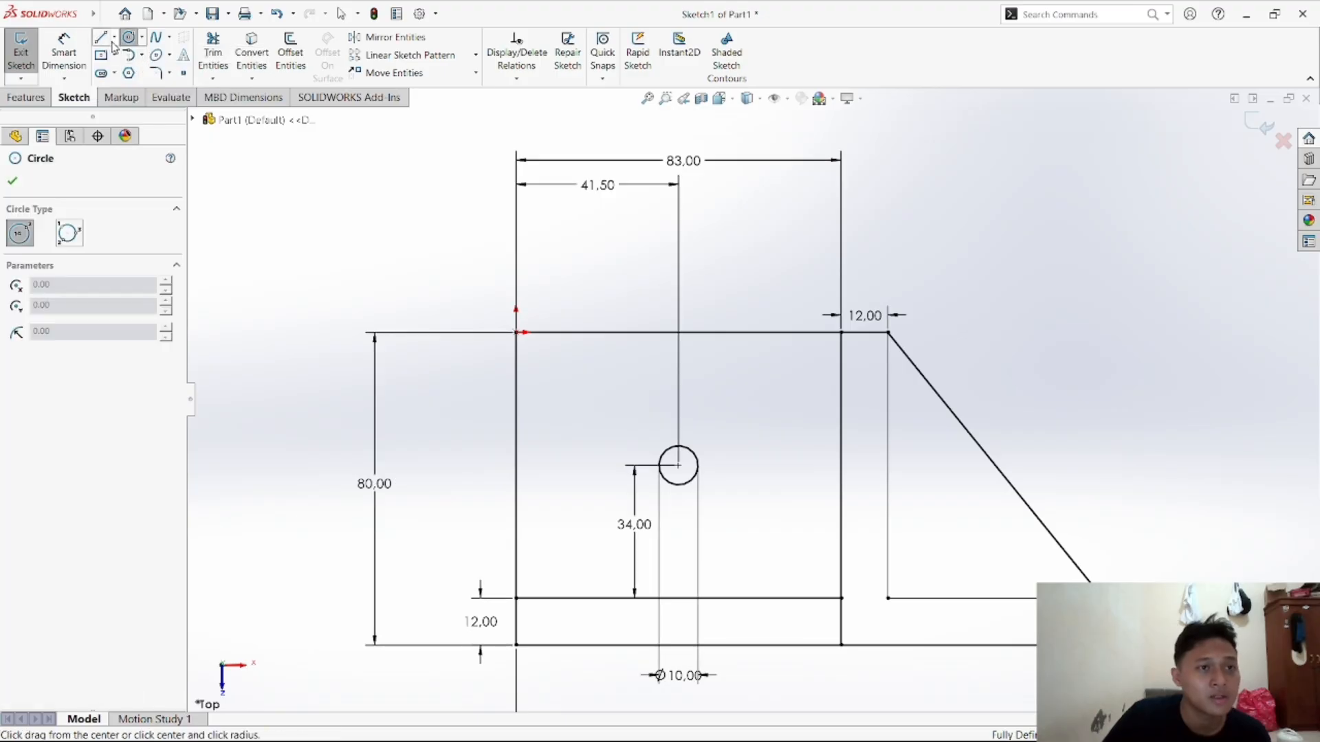
Draw a vertical construction line through the center of the 10 mm circle, extending beyond it above and below
left_click(114, 37)
left_click(124, 51)
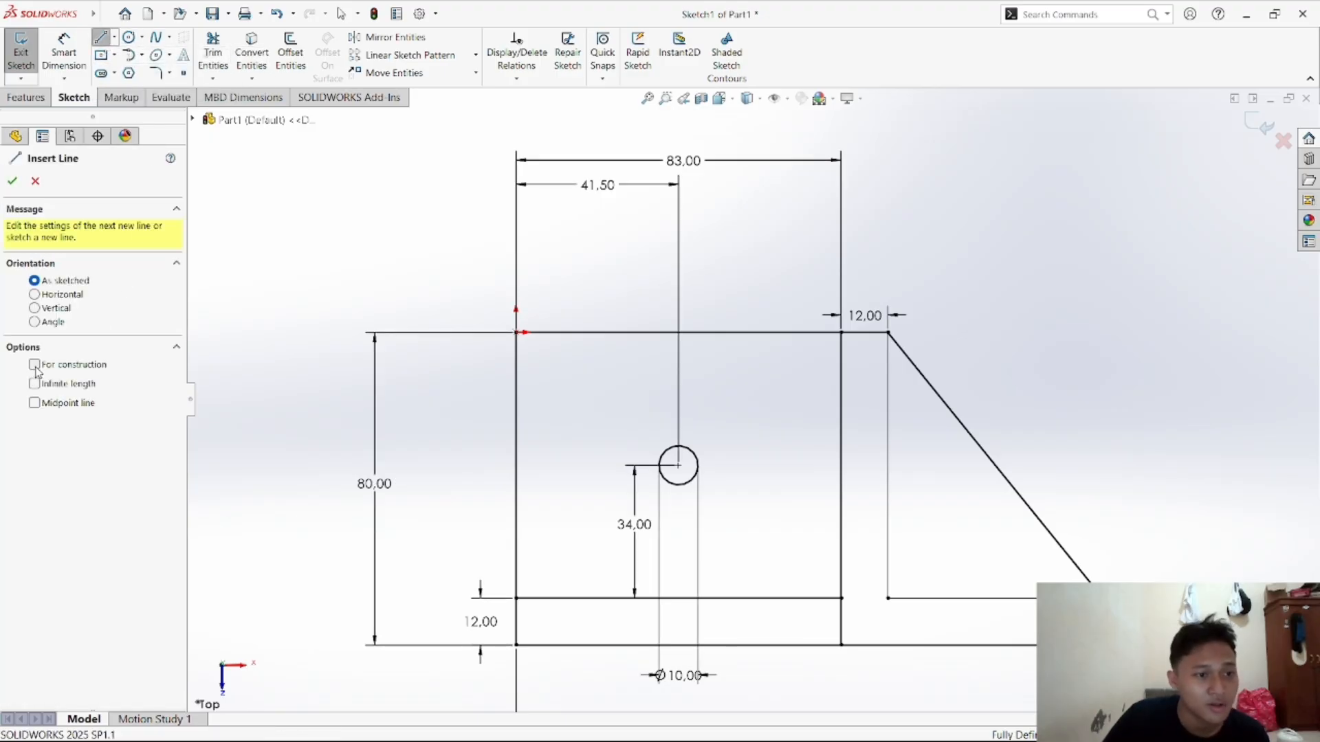
left_click(34, 366)
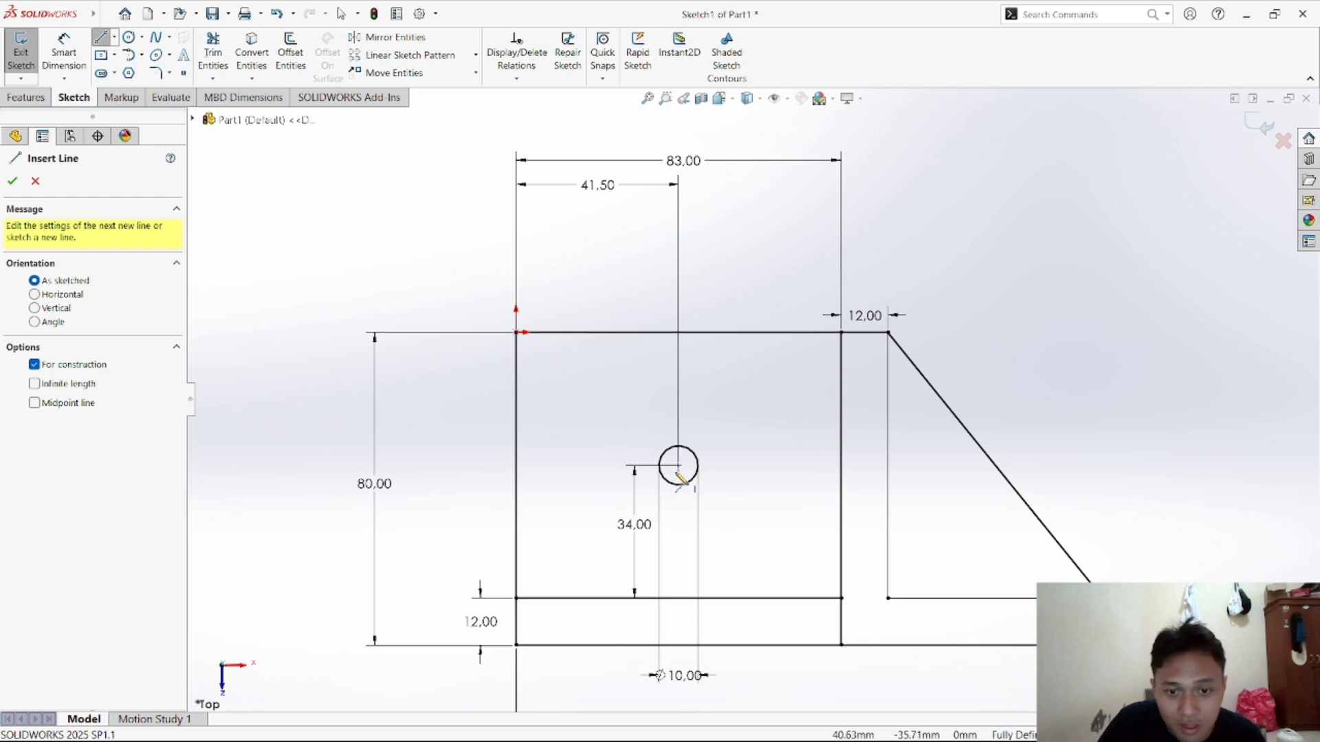
left_click(680, 524)
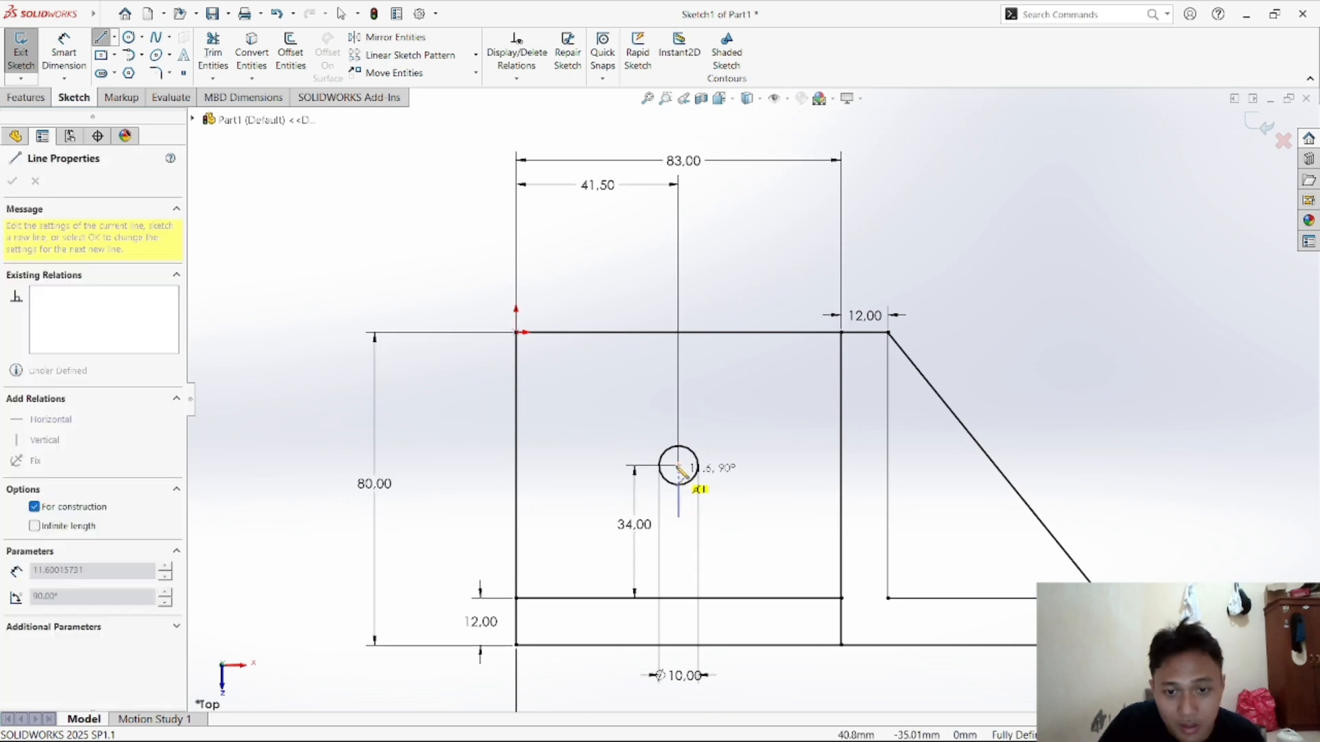
left_click(679, 420)
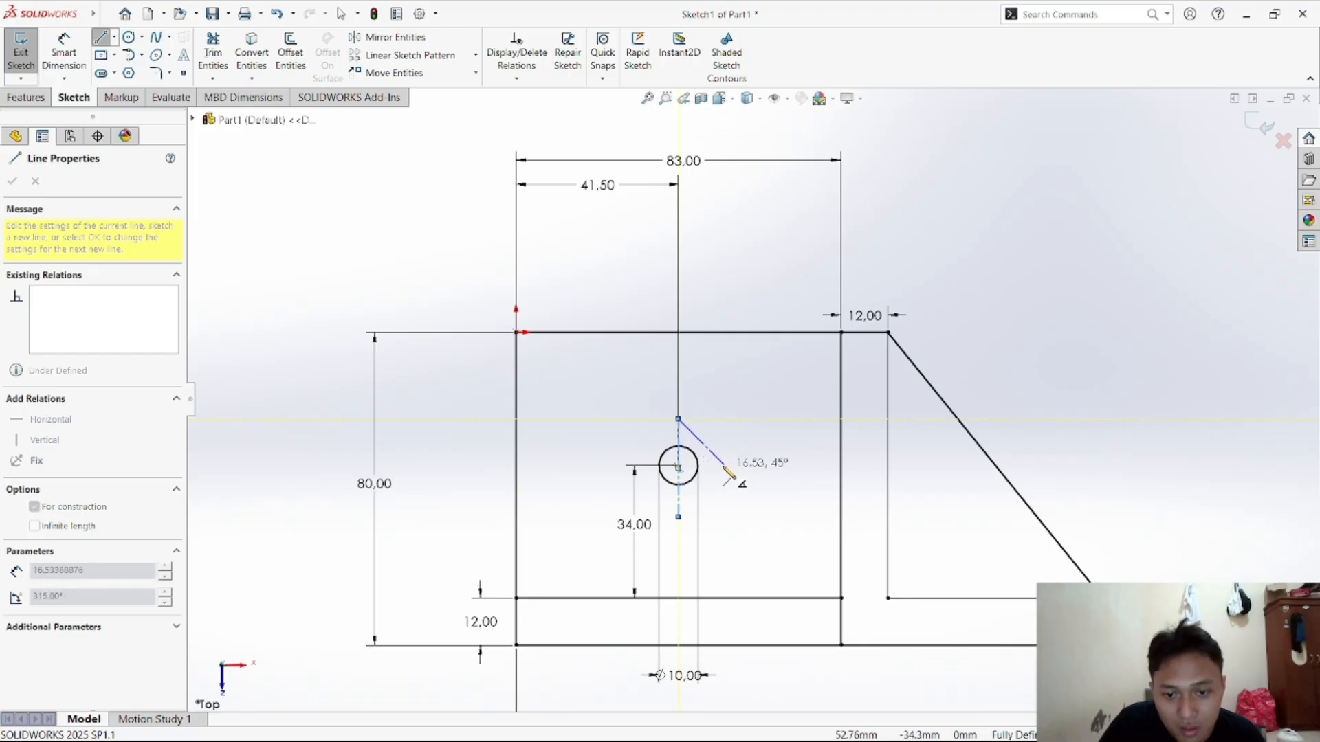
right_click(713, 447)
left_click(725, 458)
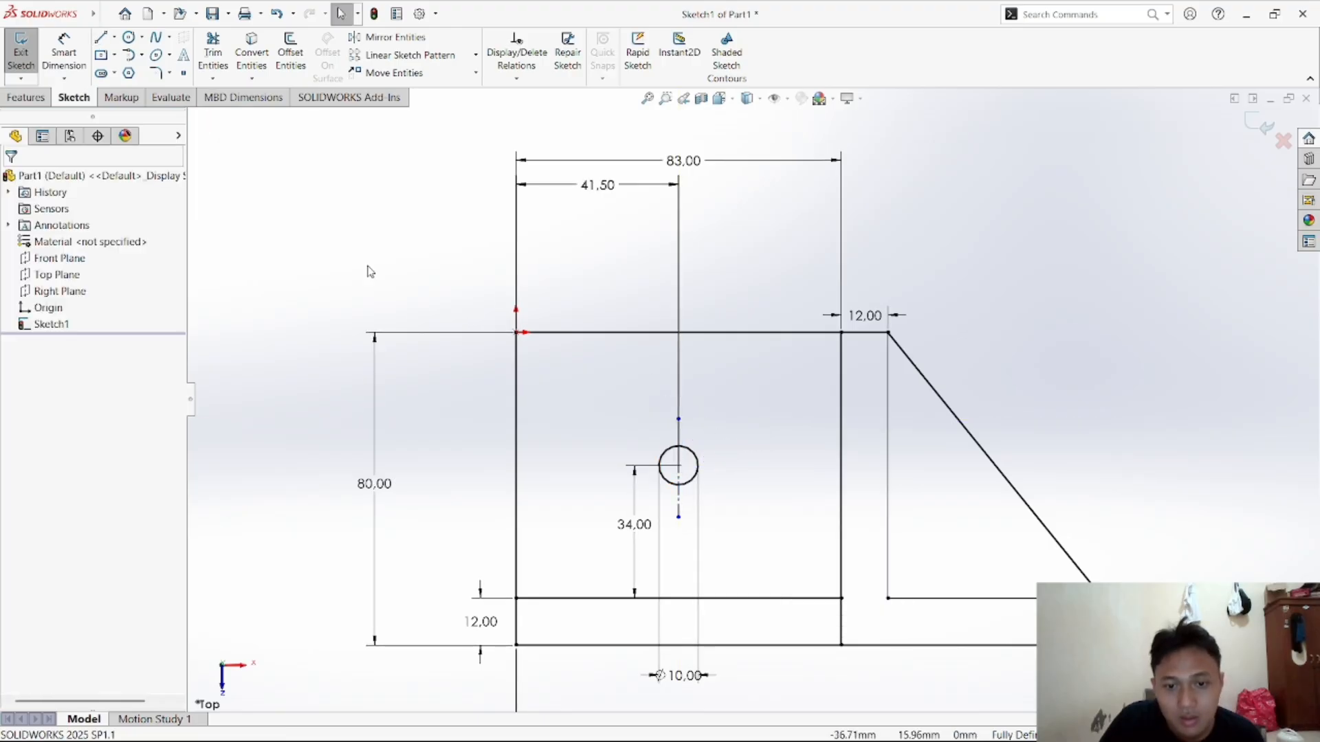
Draw a horizontal construction line about 24 mm long through the center of the 10 mm circle
left_click(100, 36)
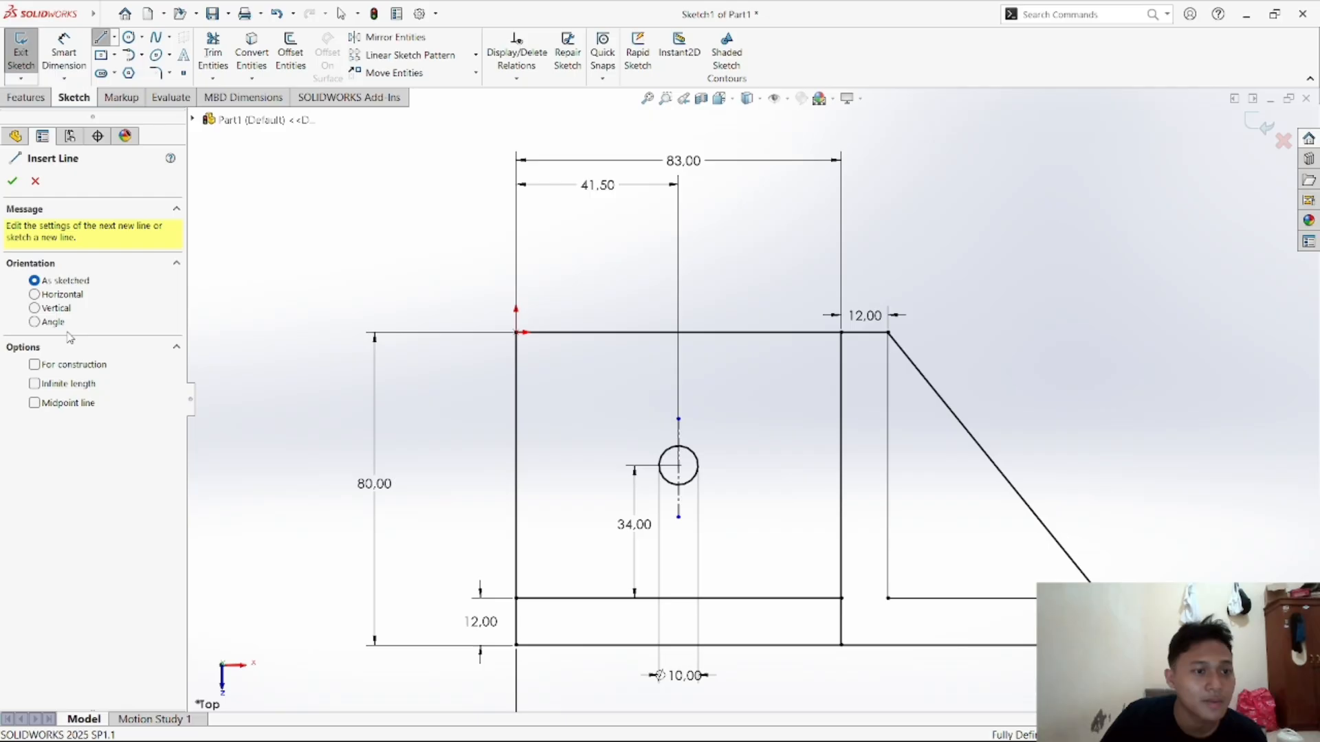
left_click(35, 366)
left_click(679, 466)
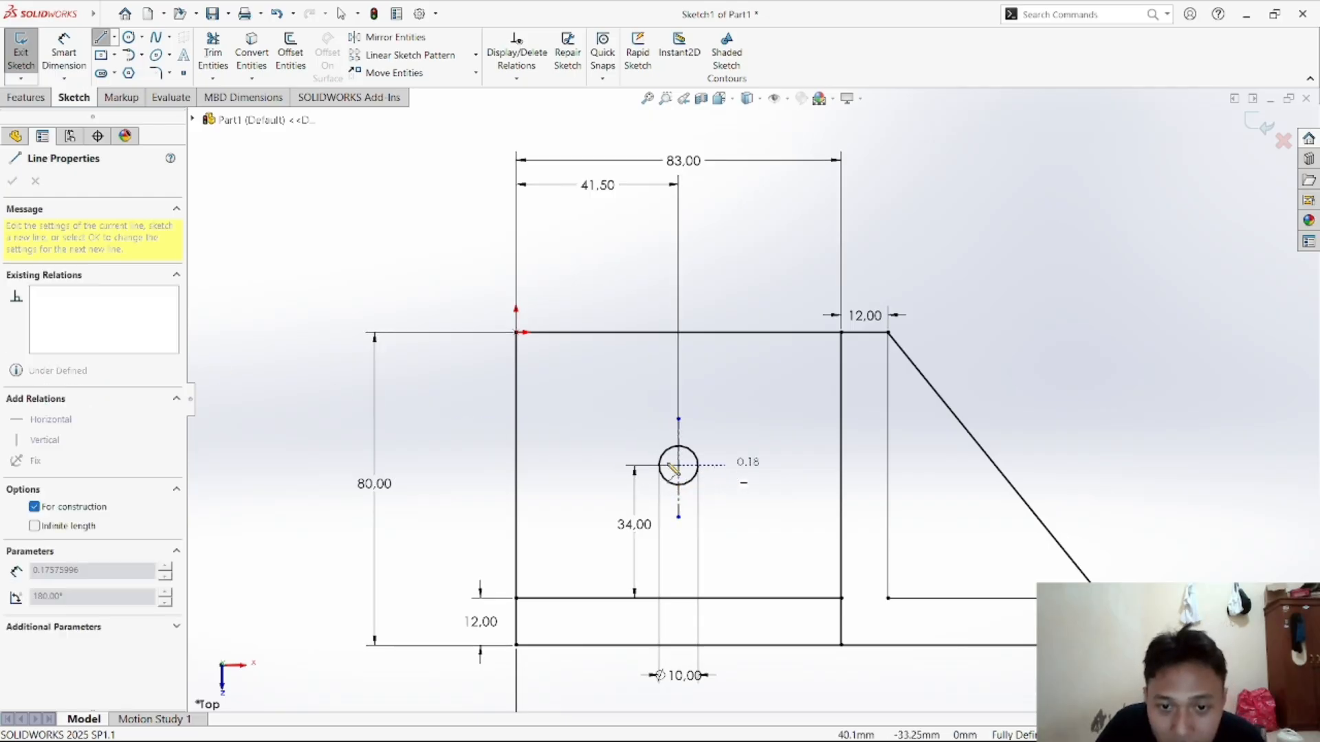
left_click(633, 466)
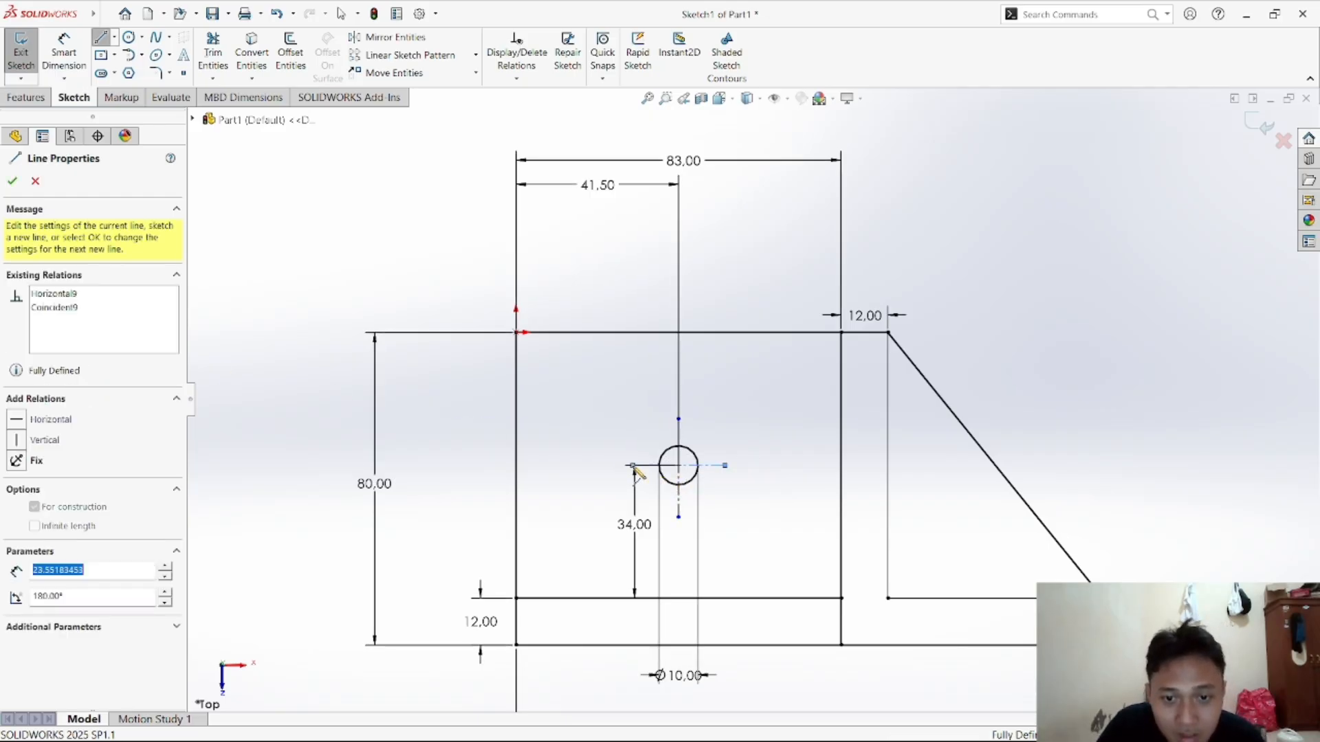
right_click(575, 431)
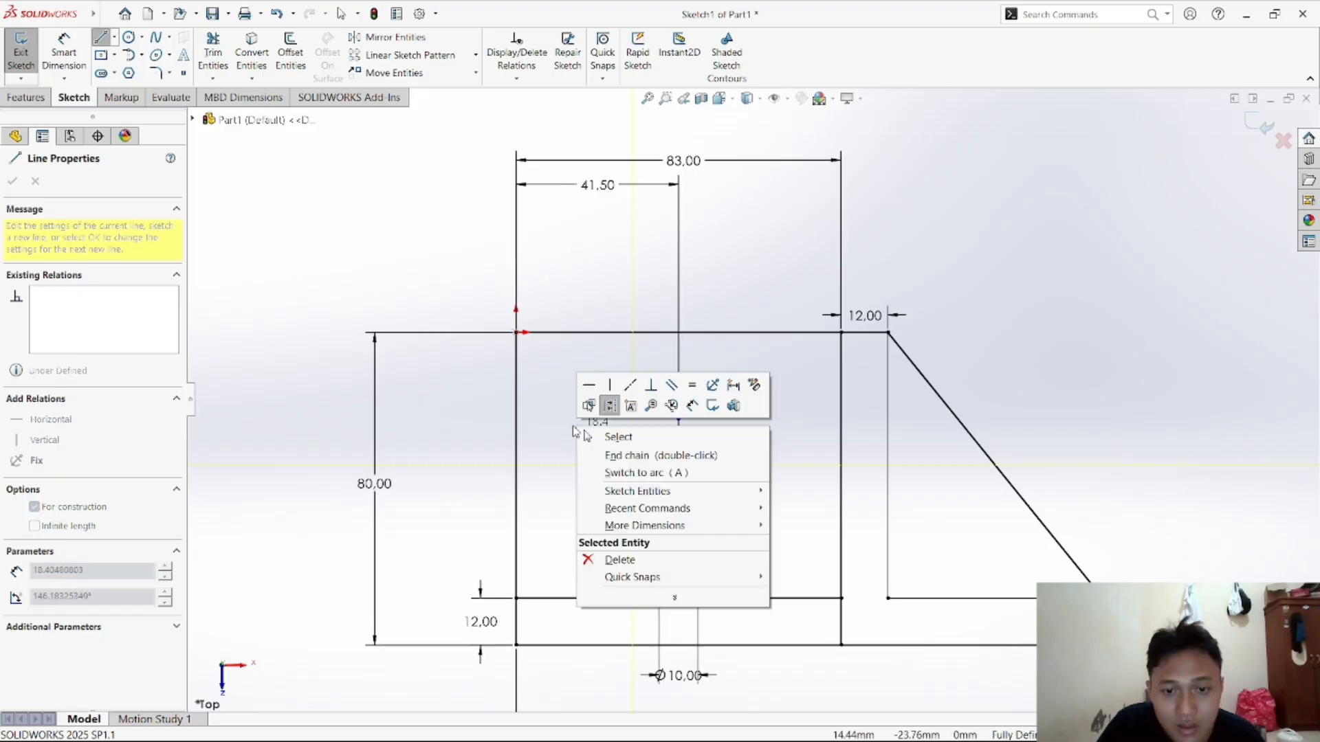
left_click(616, 437)
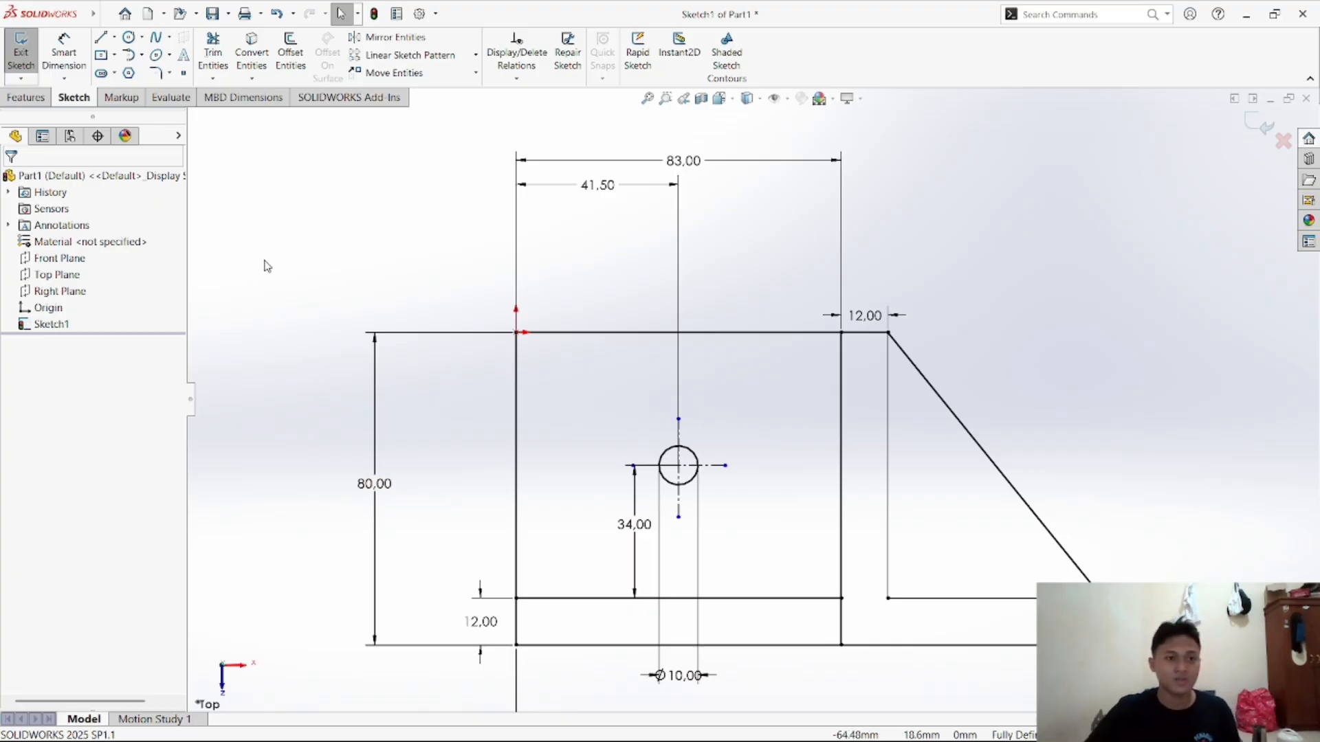
Consult the fully defined Part d sketch, return to Part1 and draw a long vertical construction line between the rectangle's left edge and the circle
left_click(115, 37)
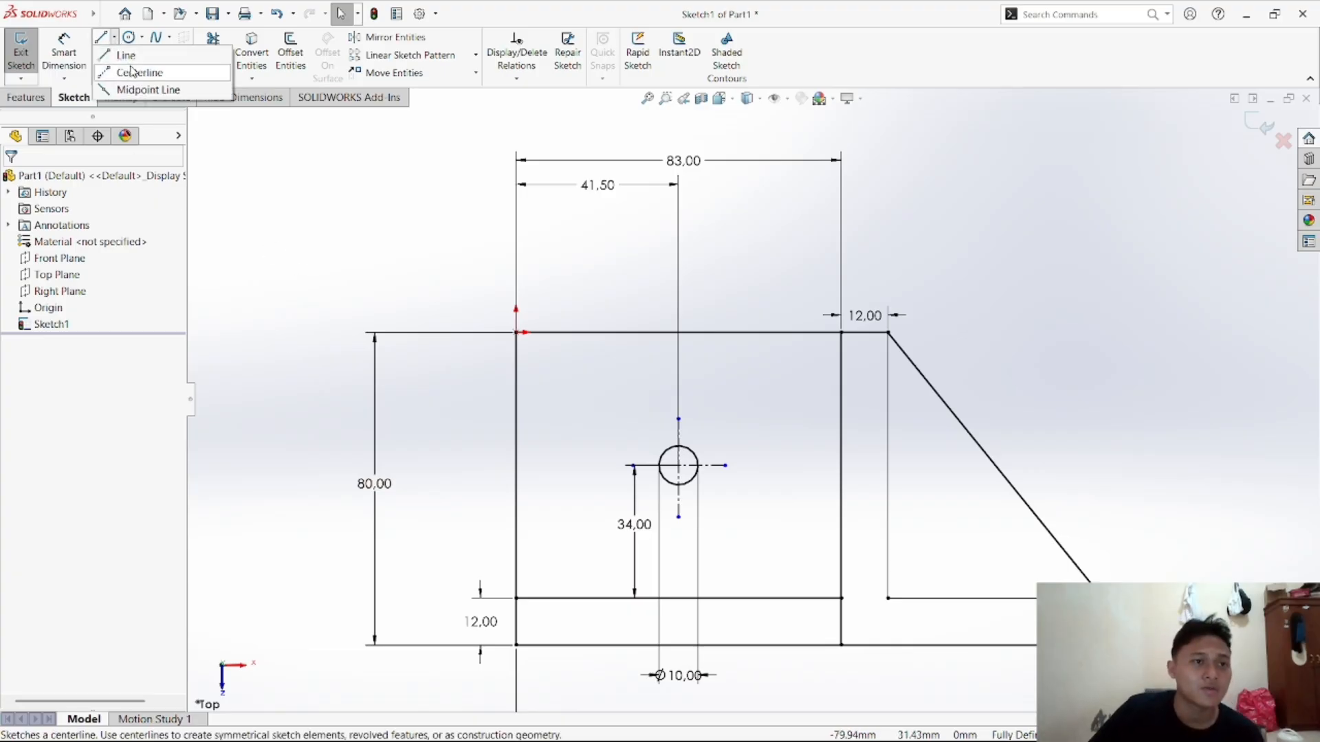
left_click(124, 50)
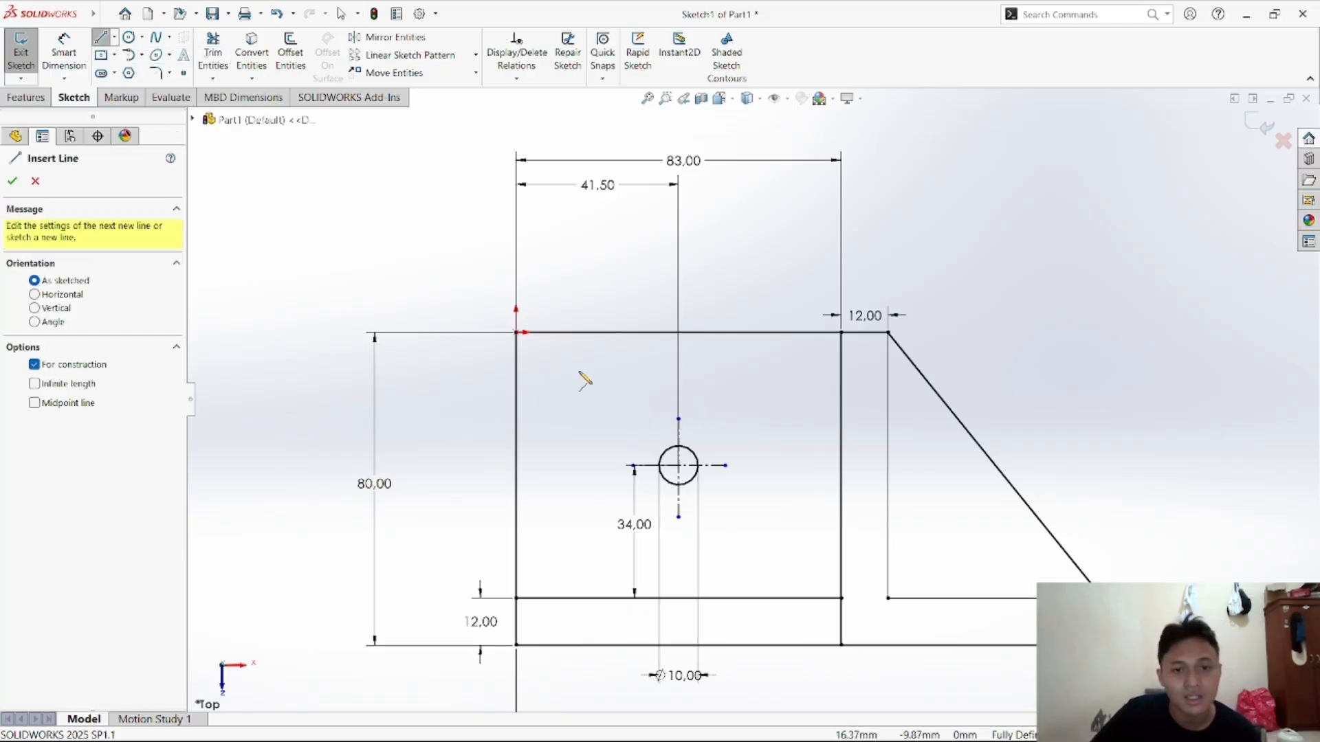
mouse_move(834, 696)
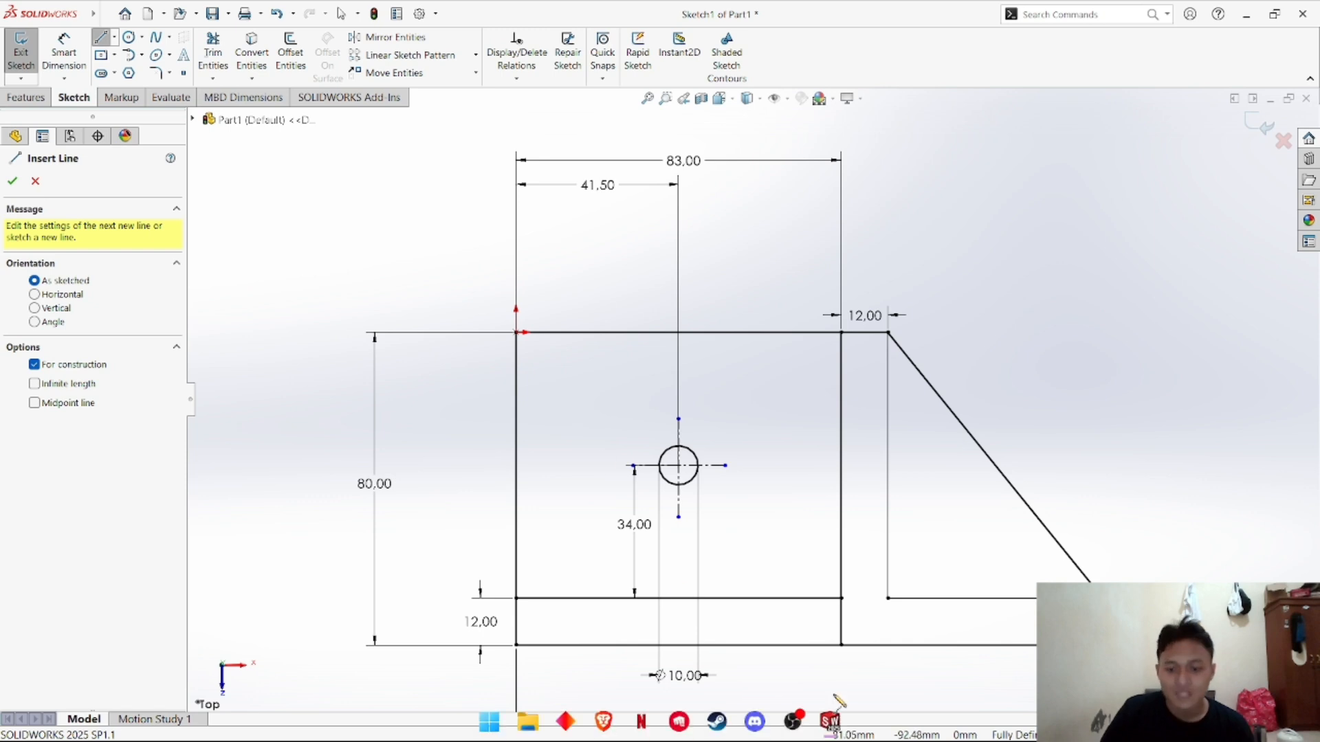
mouse_move(831, 720)
left_click(791, 650)
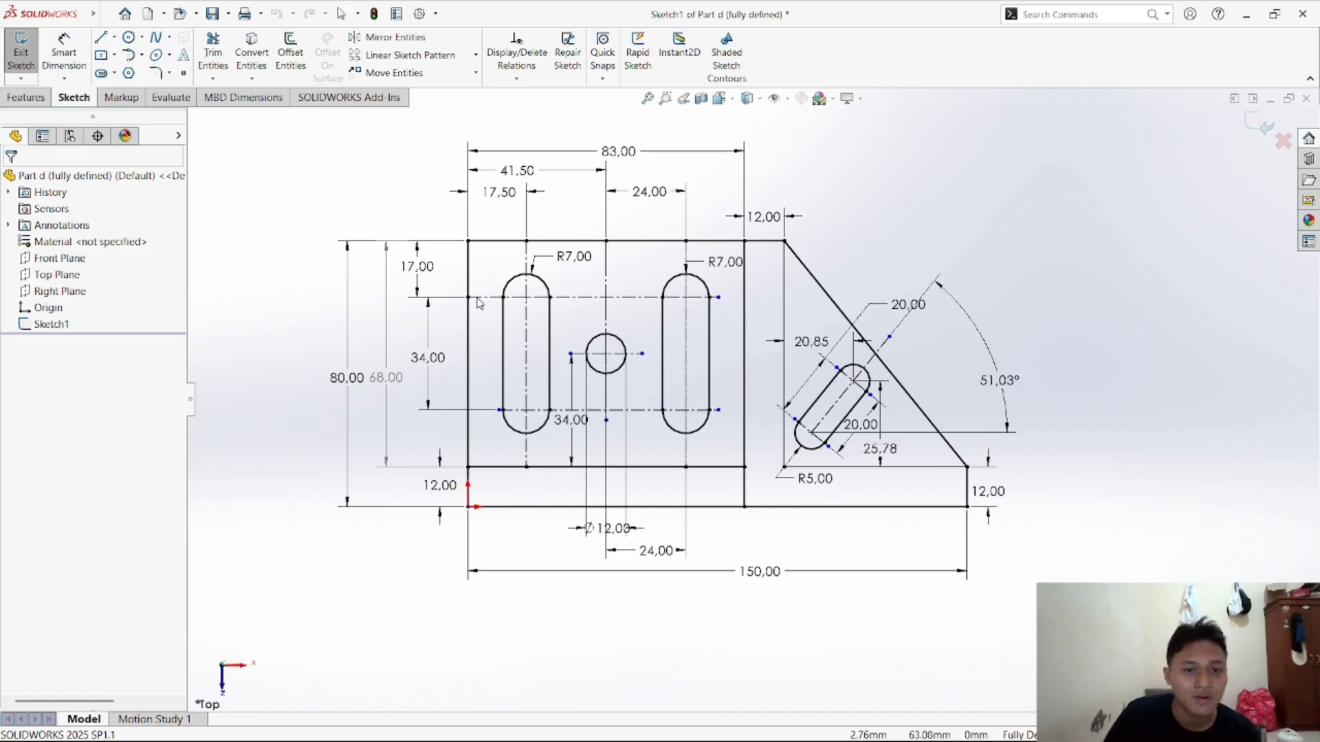
mouse_move(698, 734)
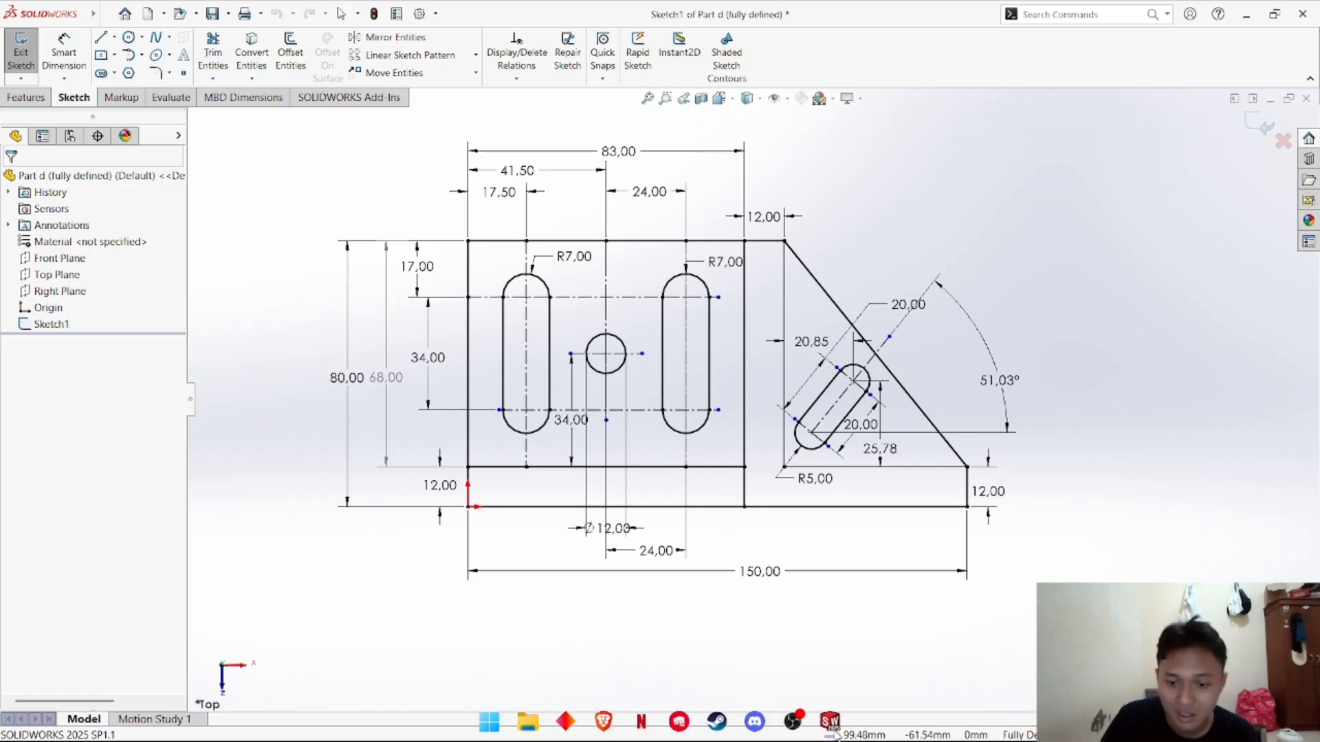
mouse_move(829, 721)
left_click(847, 661)
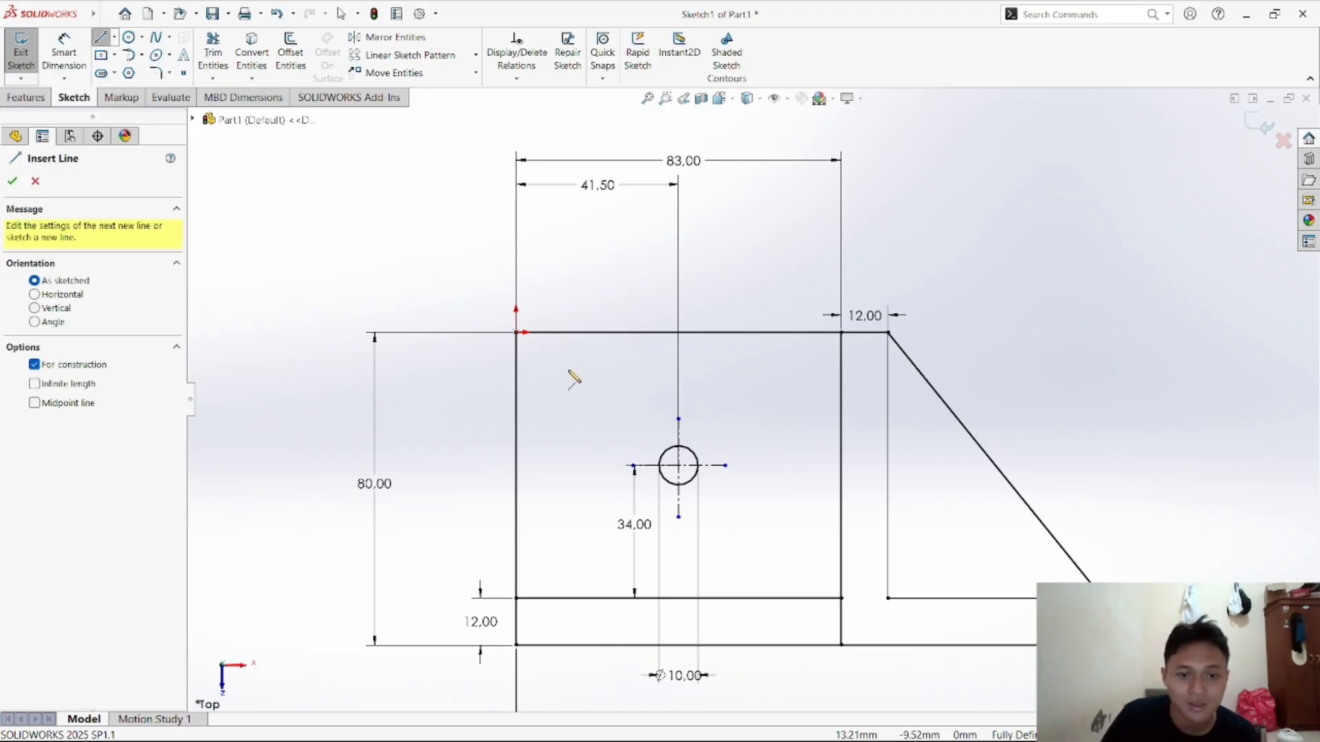
left_click(567, 365)
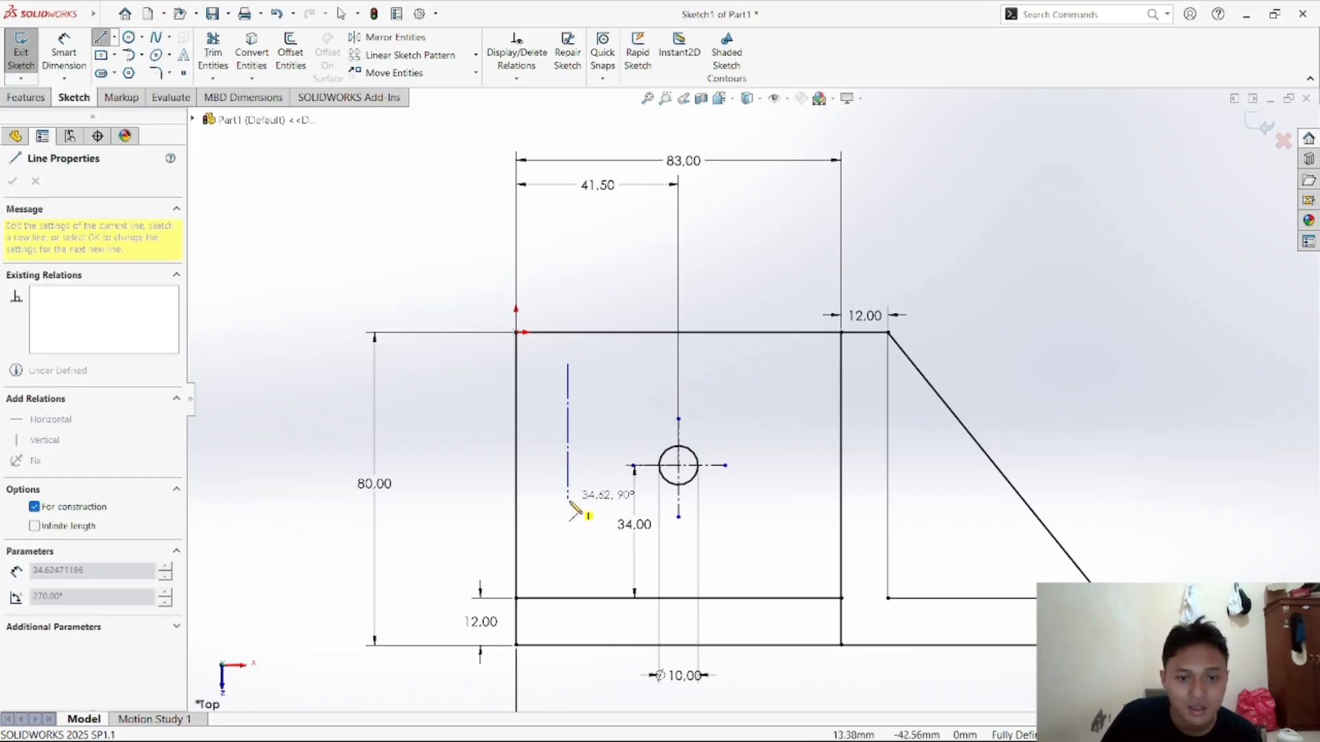
left_click(567, 575)
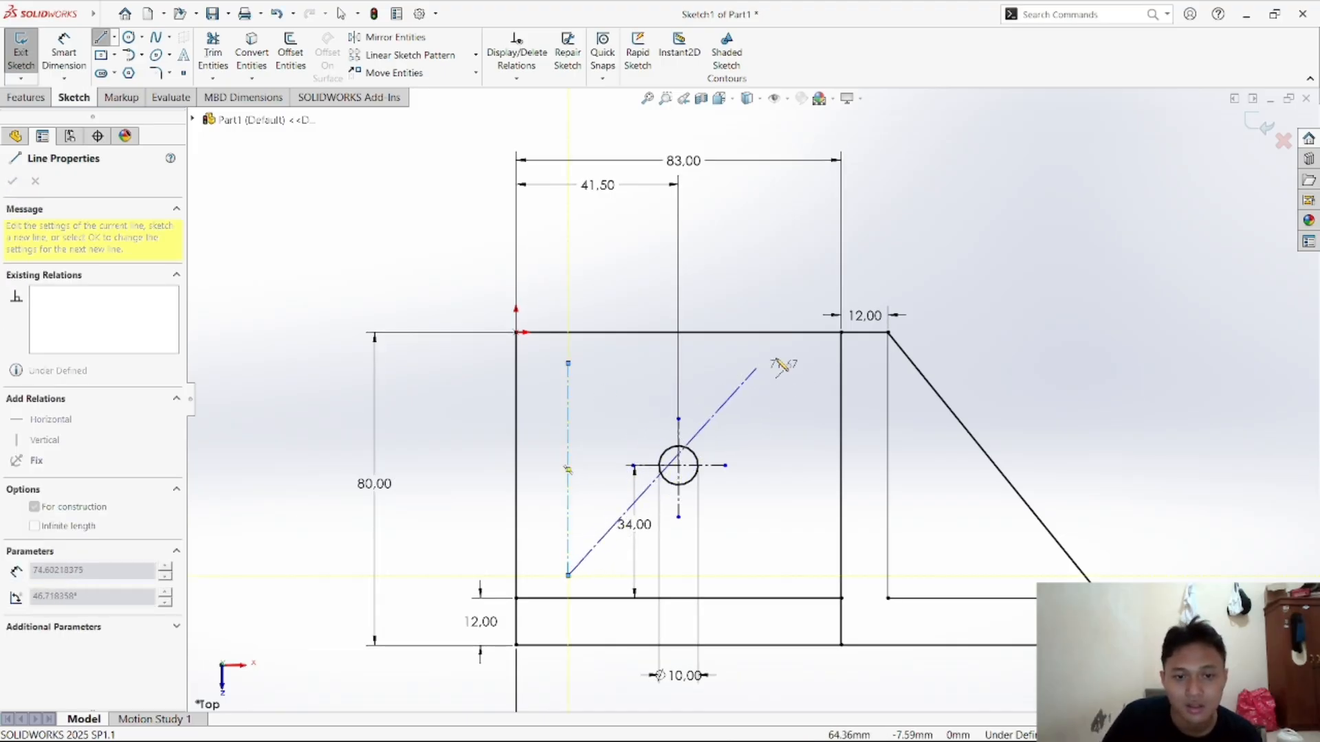
right_click(619, 415)
left_click(643, 415)
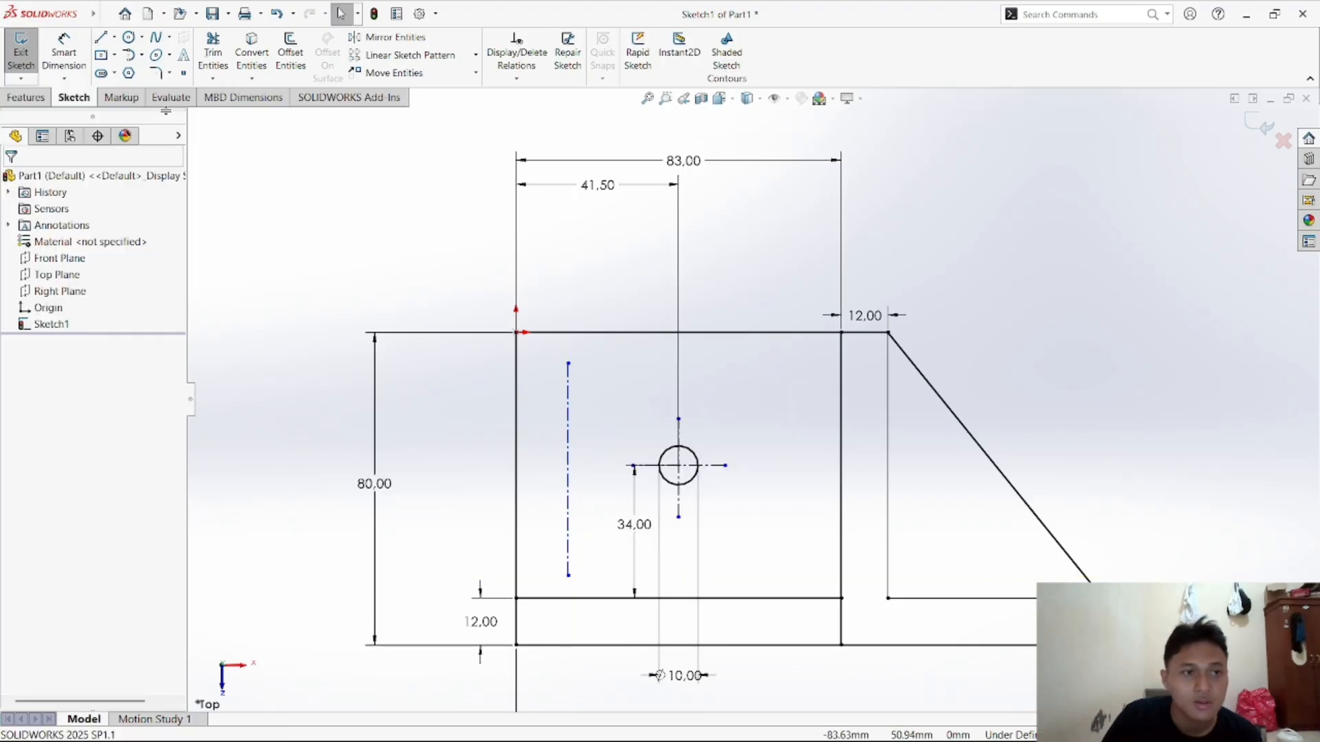
Draw a matching vertical construction line about 54 mm long between the circle and the rectangle's right edge
left_click(100, 37)
left_click(65, 368)
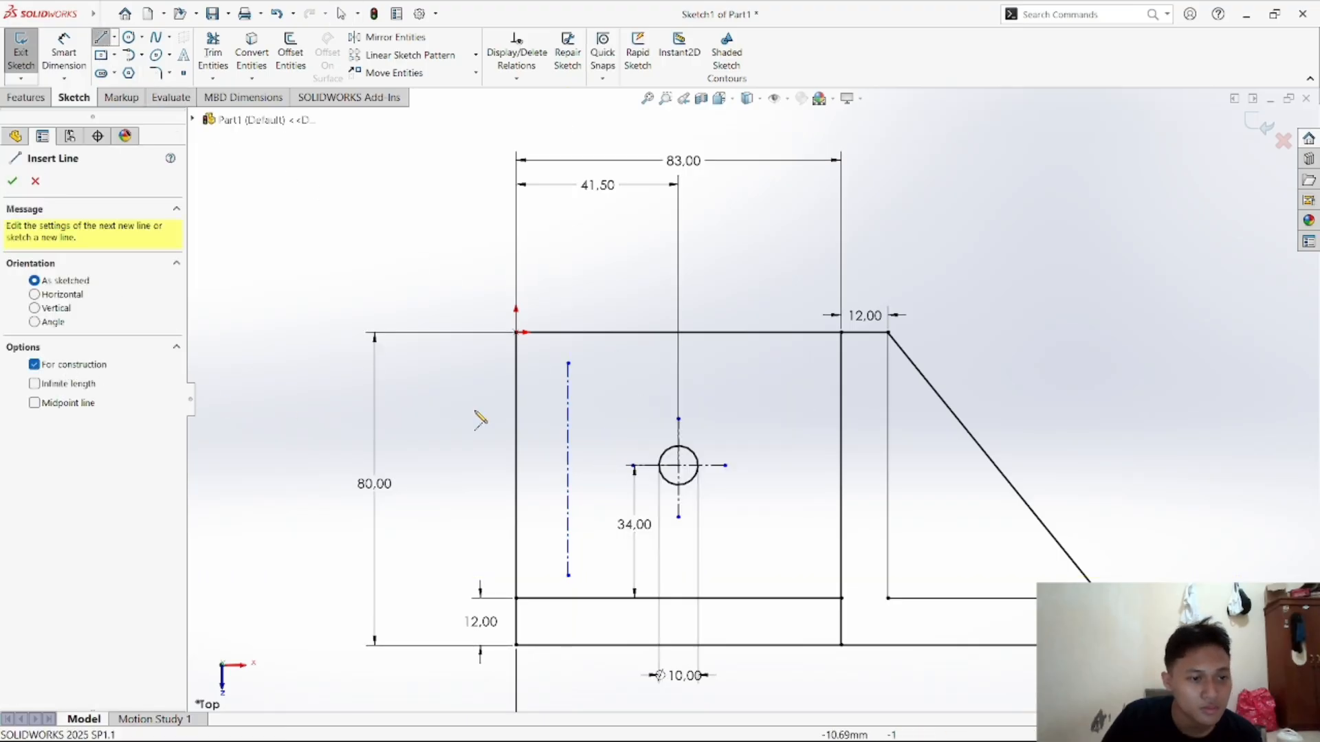
left_click(568, 363)
left_click(794, 364)
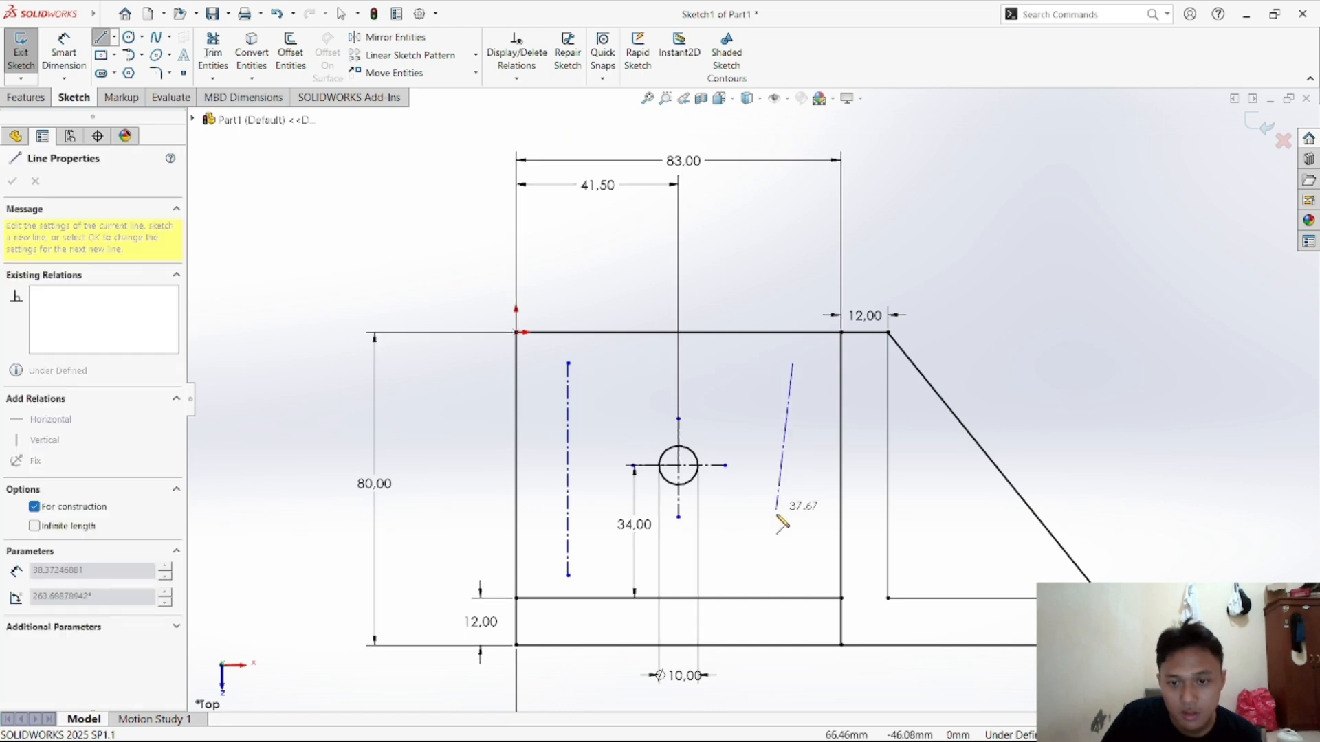
left_click(793, 576)
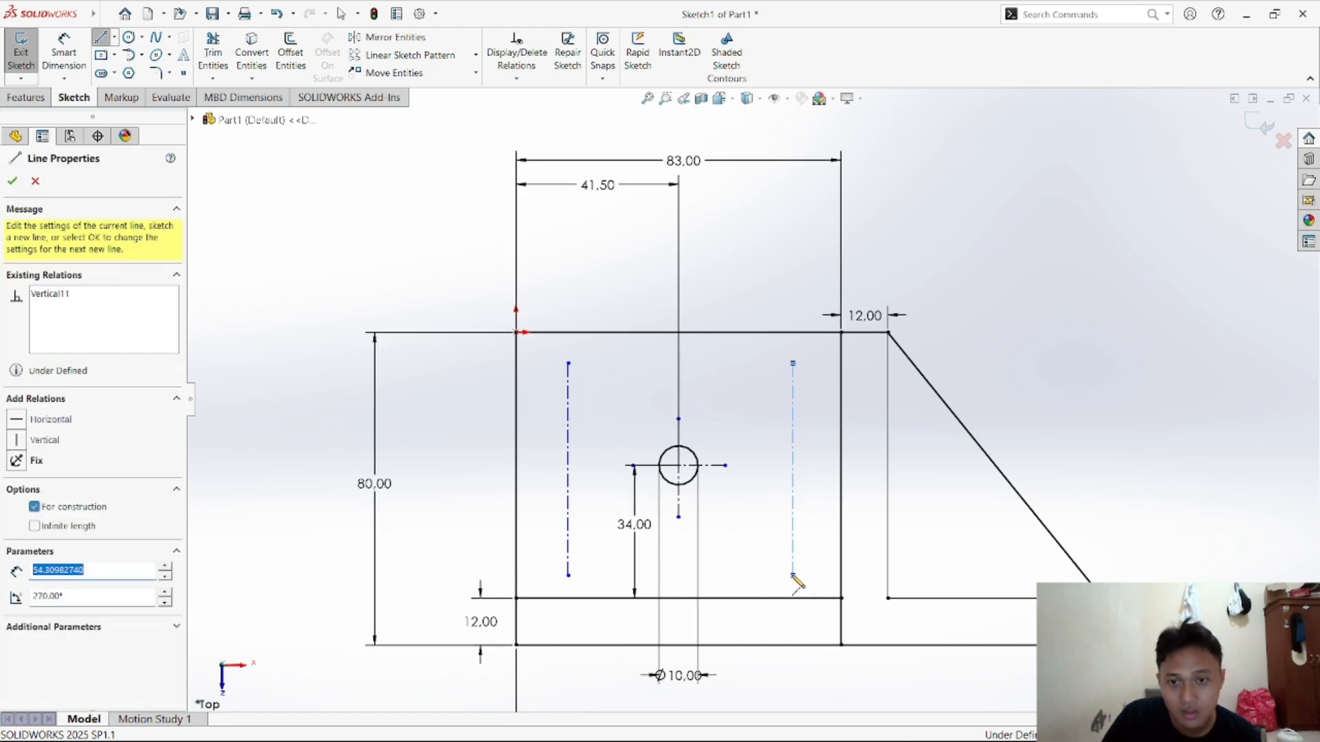
right_click(783, 569)
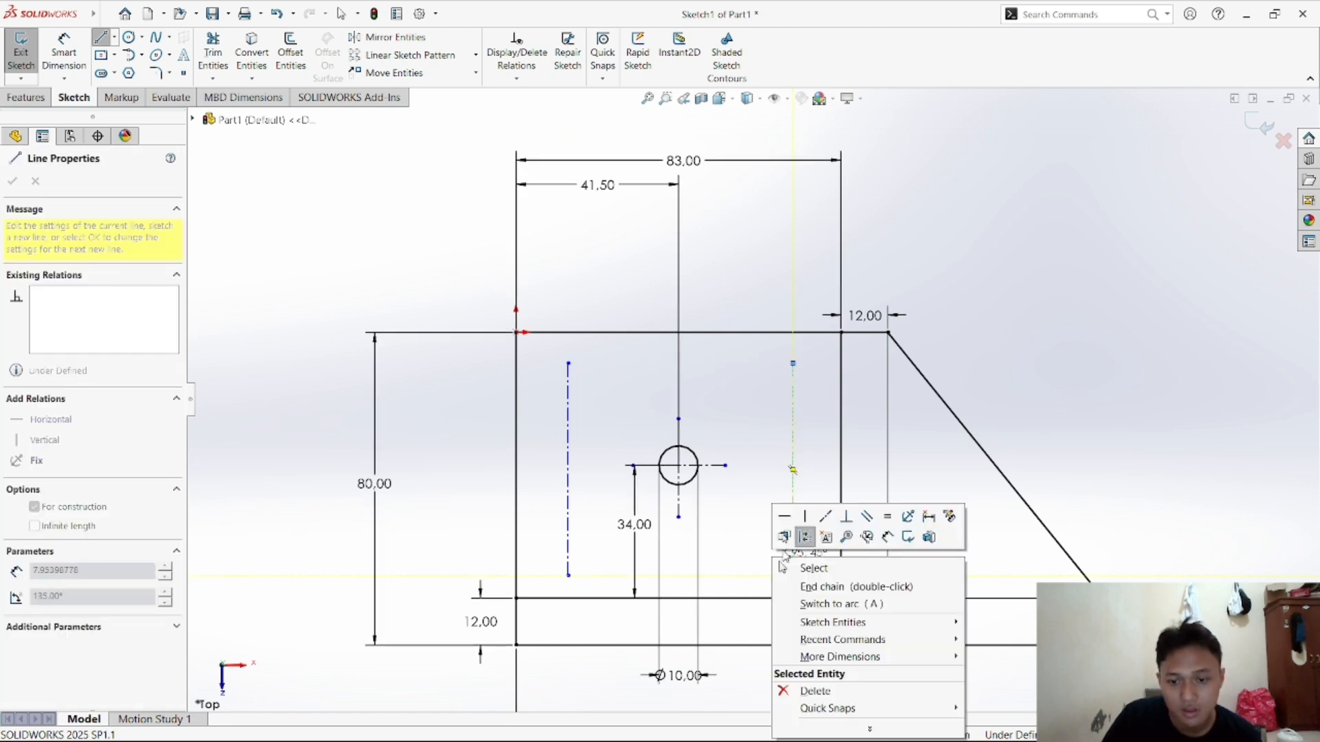
left_click(811, 565)
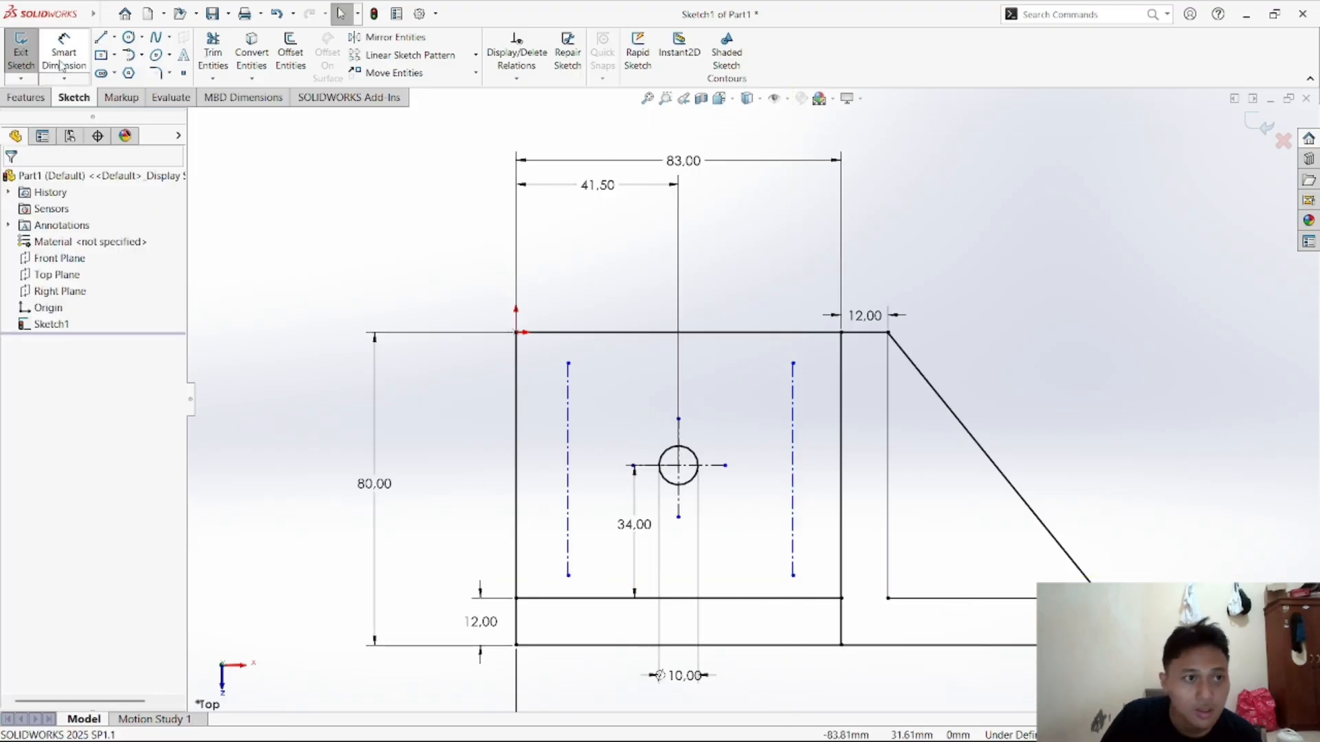
Draw a horizontal line about 70 mm long below the circle, crossing both long vertical construction lines, and make it a construction line
key("l")
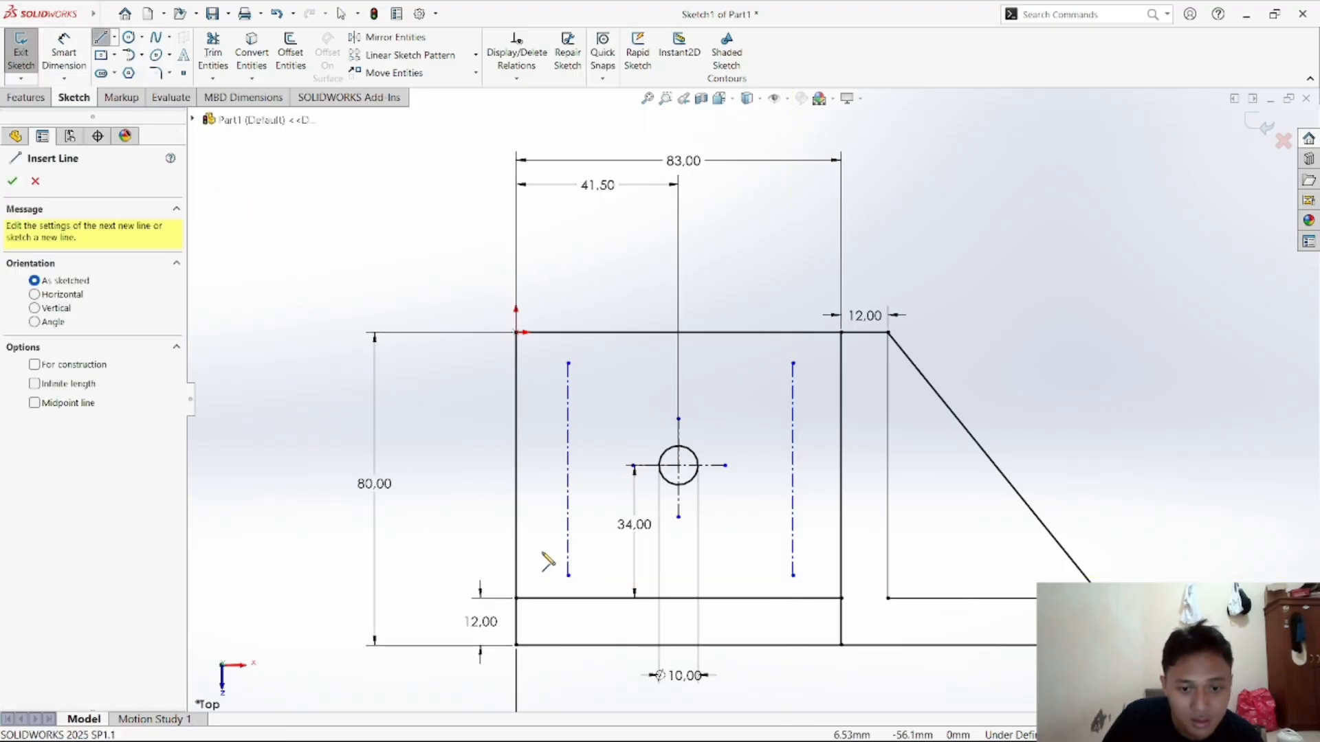
left_click(542, 548)
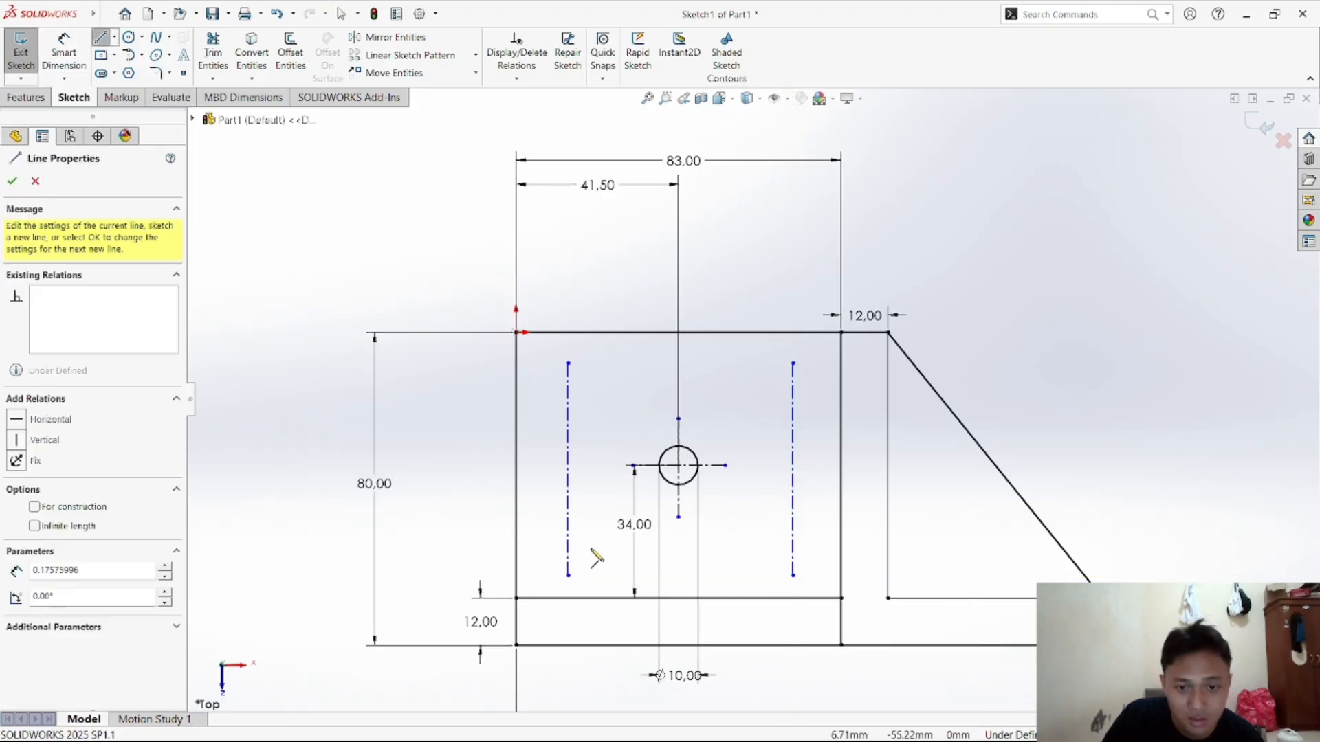
left_click(814, 548)
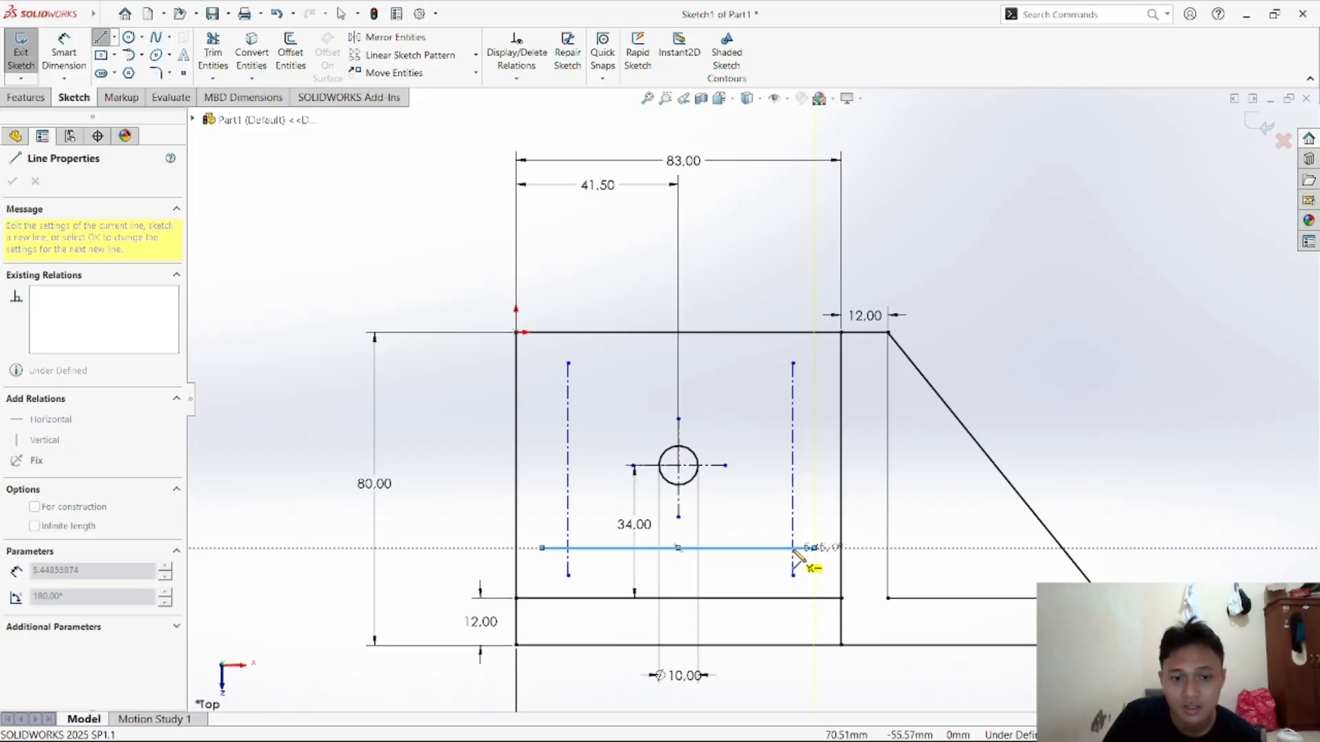
right_click(759, 502)
left_click(773, 516)
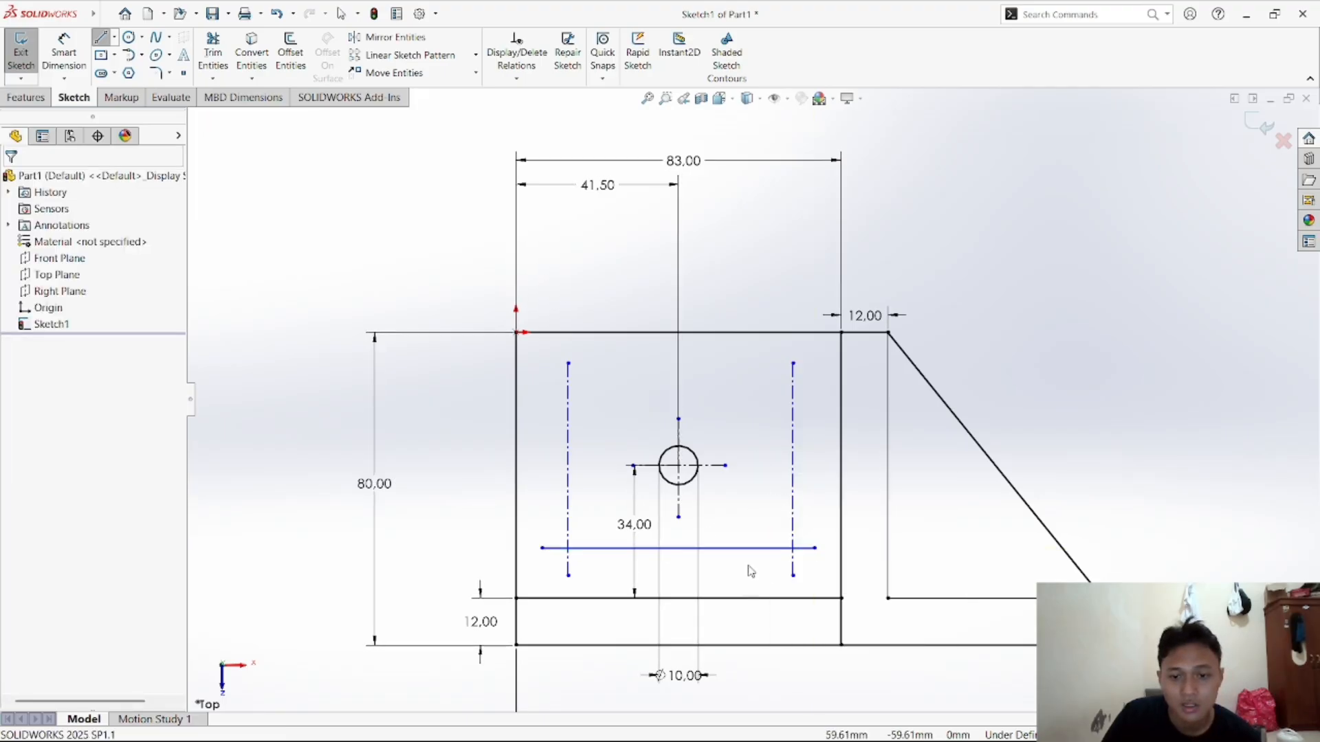
left_click(759, 549)
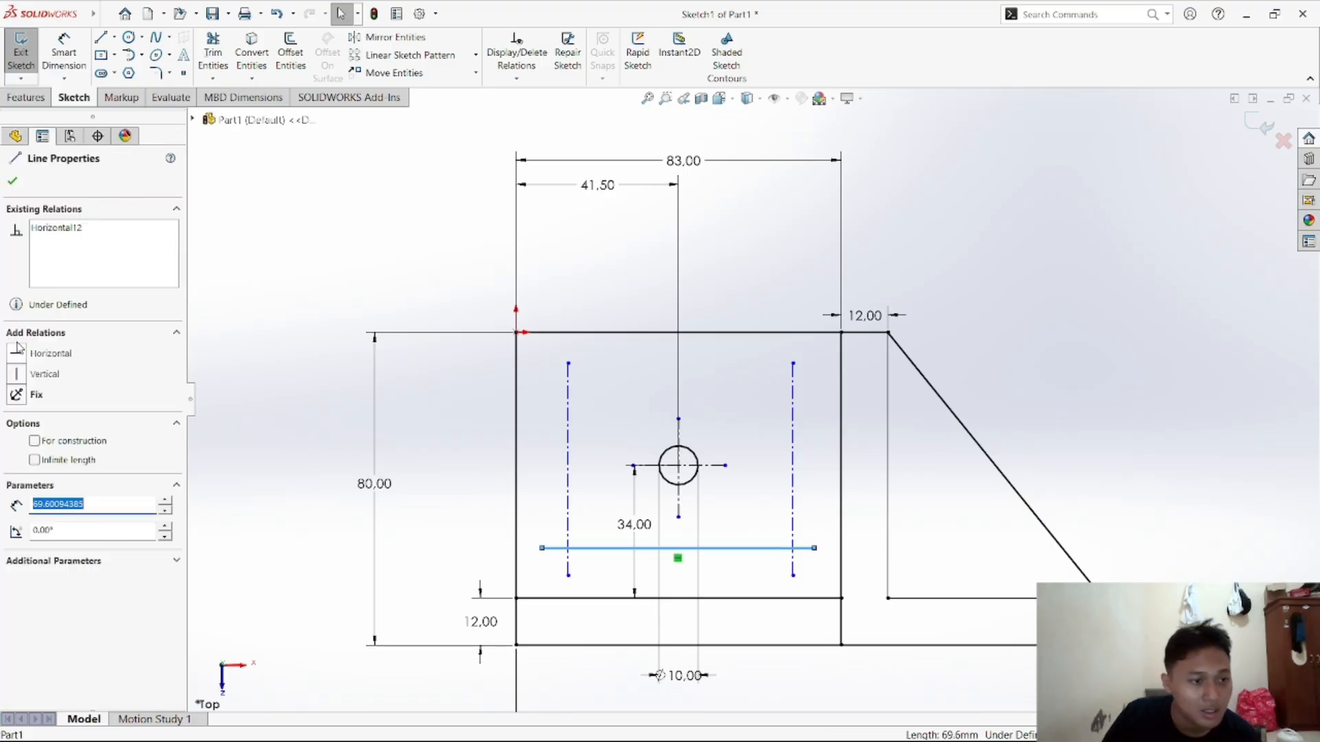
left_click(34, 441)
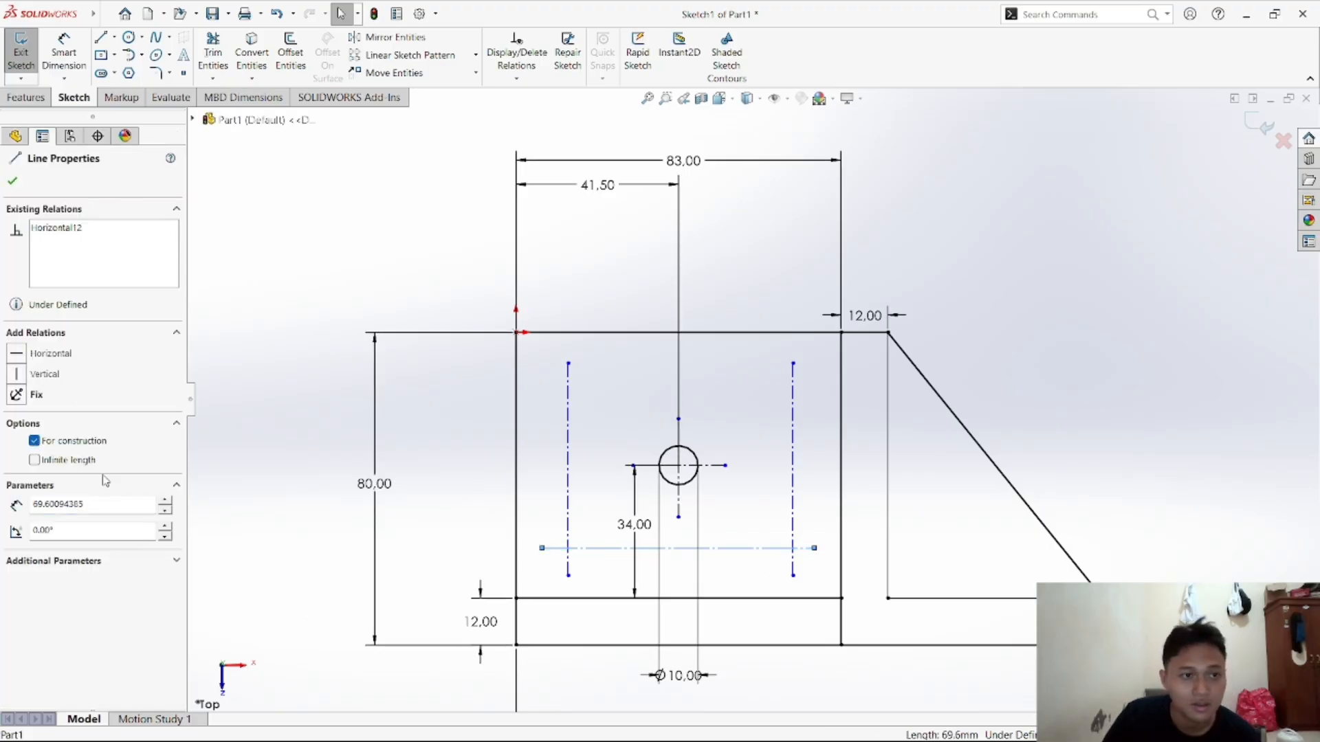
left_click(13, 181)
Draw a horizontal construction line above the circle across both long vertical construction lines, and undo the stray slanted segment
left_click(100, 37)
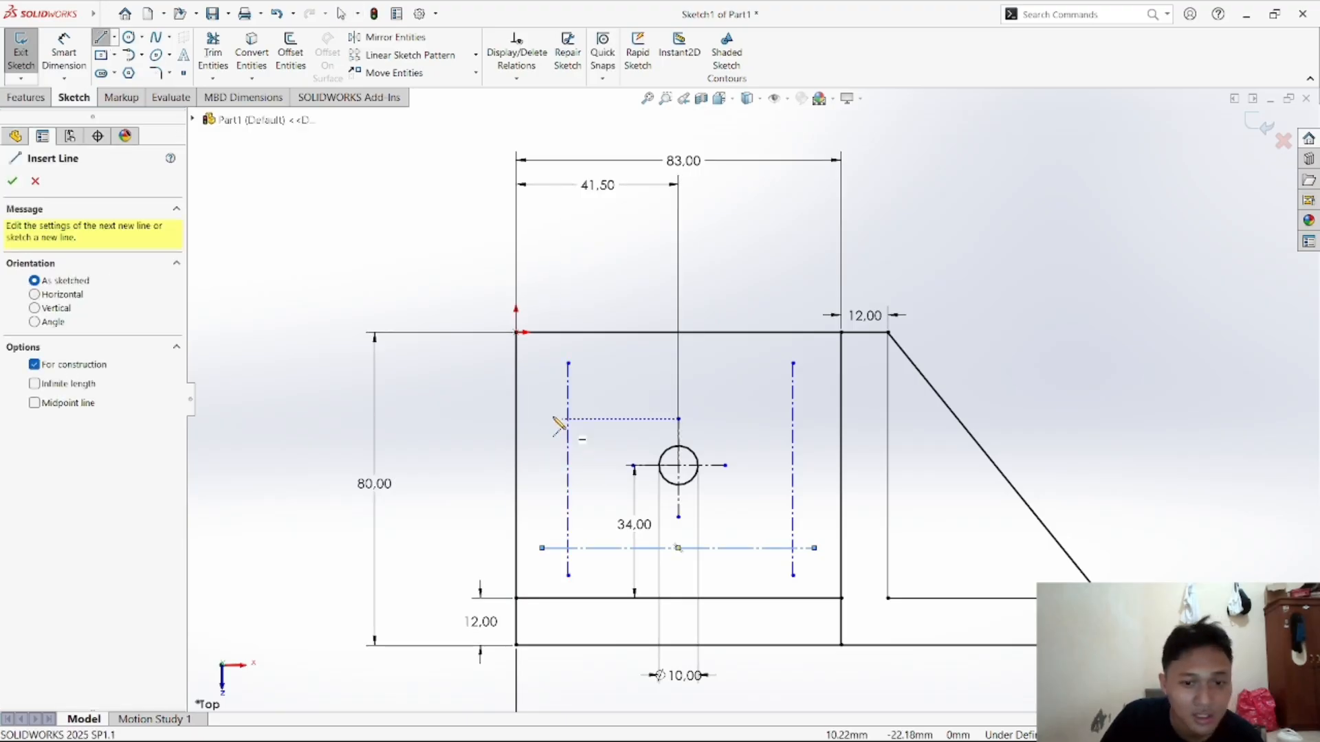
left_click(543, 380)
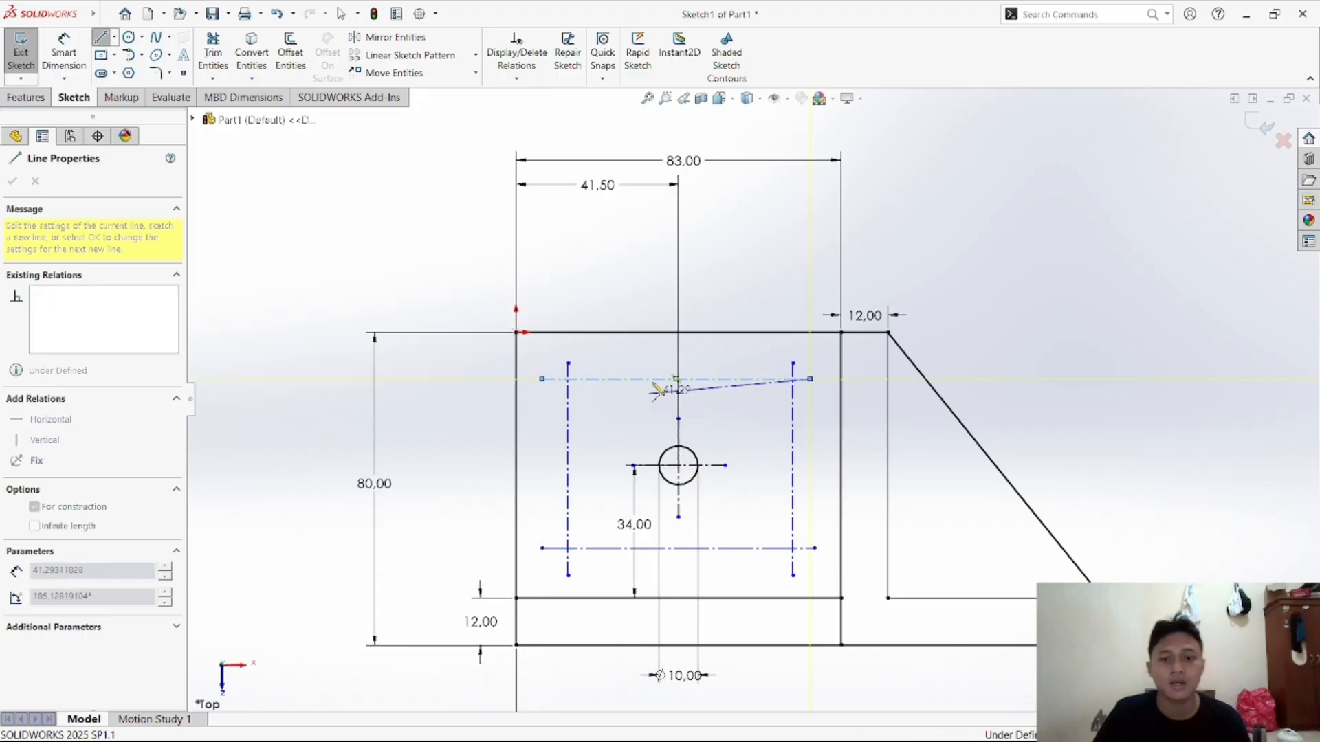
right_click(668, 365)
left_click(675, 365)
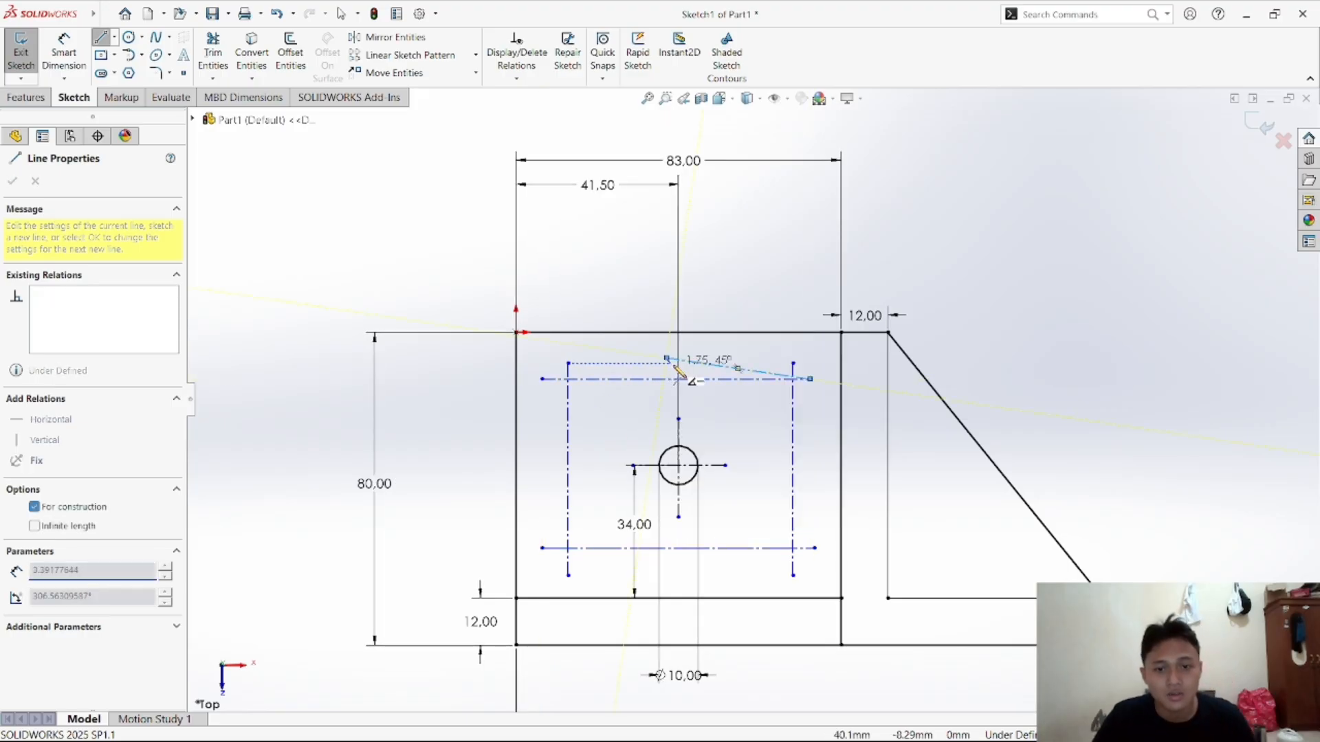
right_click(708, 350)
left_click(751, 361)
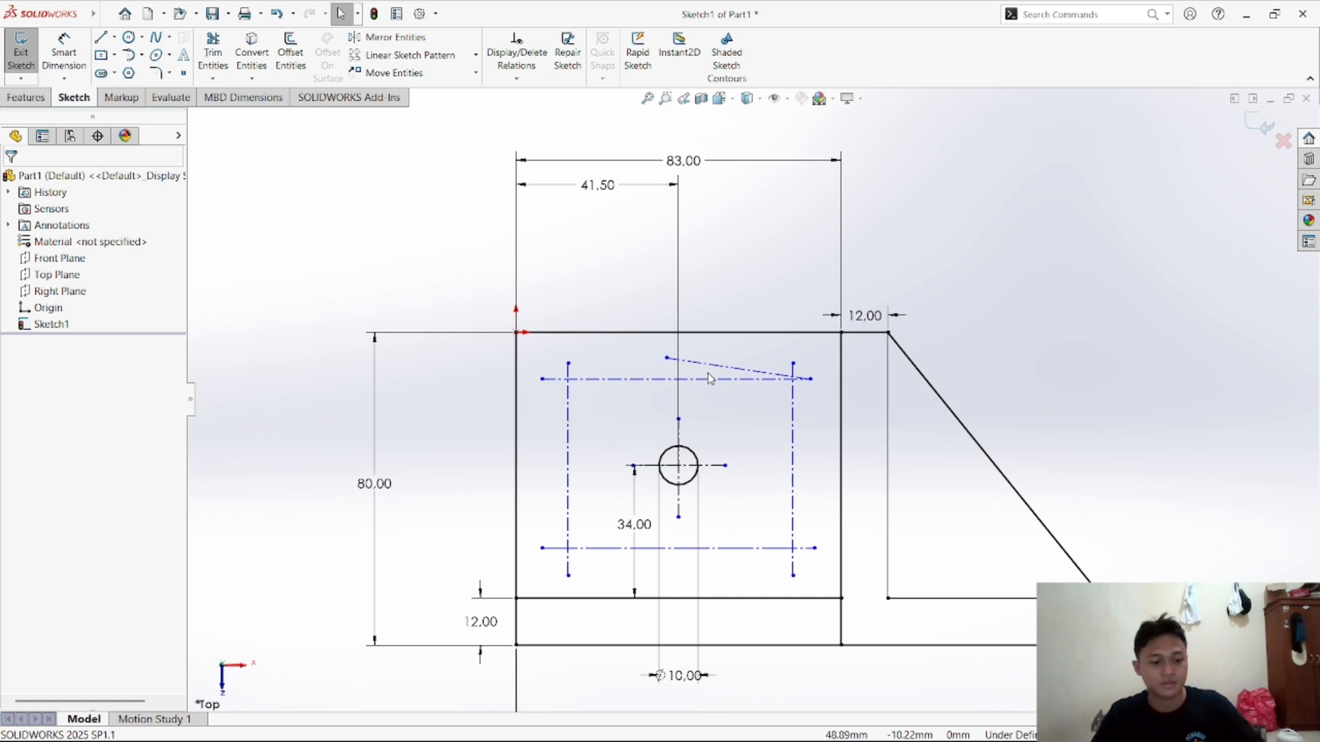
key("ctrl+z")
Dimension the long vertical construction line left of the circle 17.5 mm from the rectangle's left edge
left_click(79, 57)
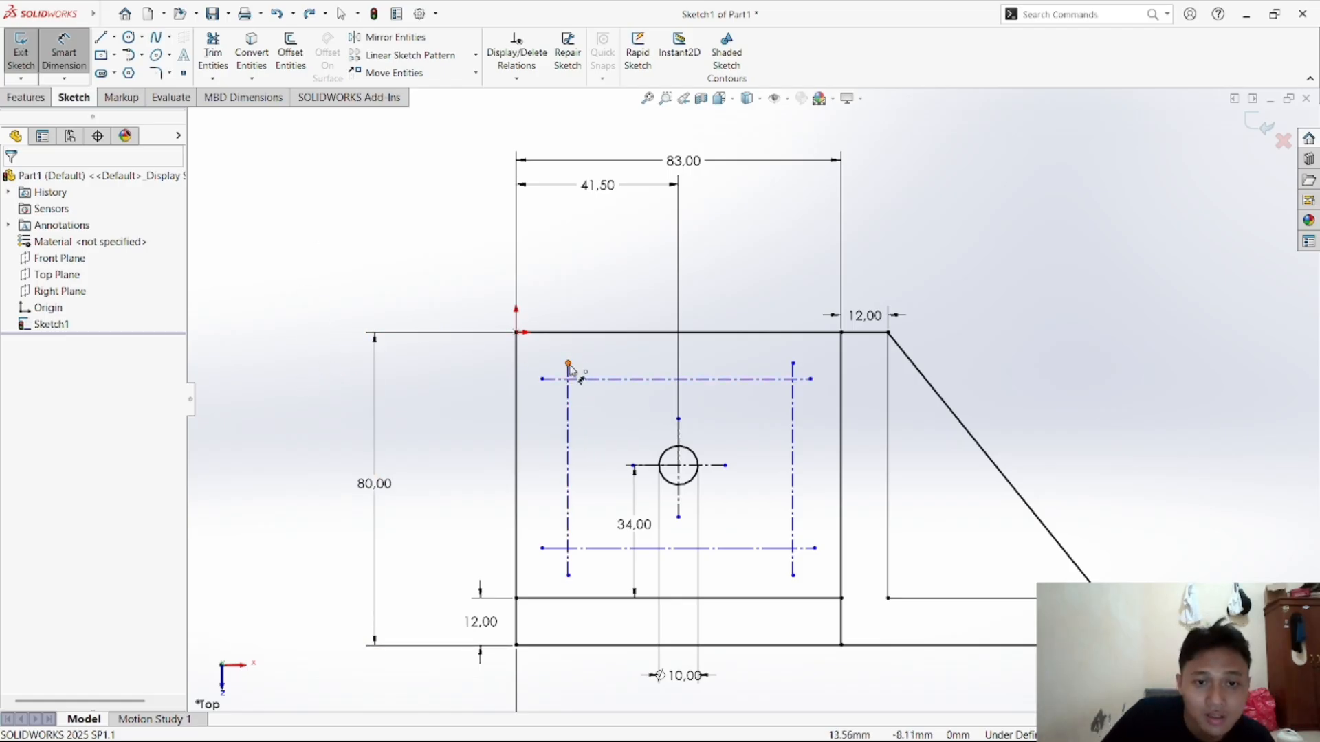
left_click(570, 365)
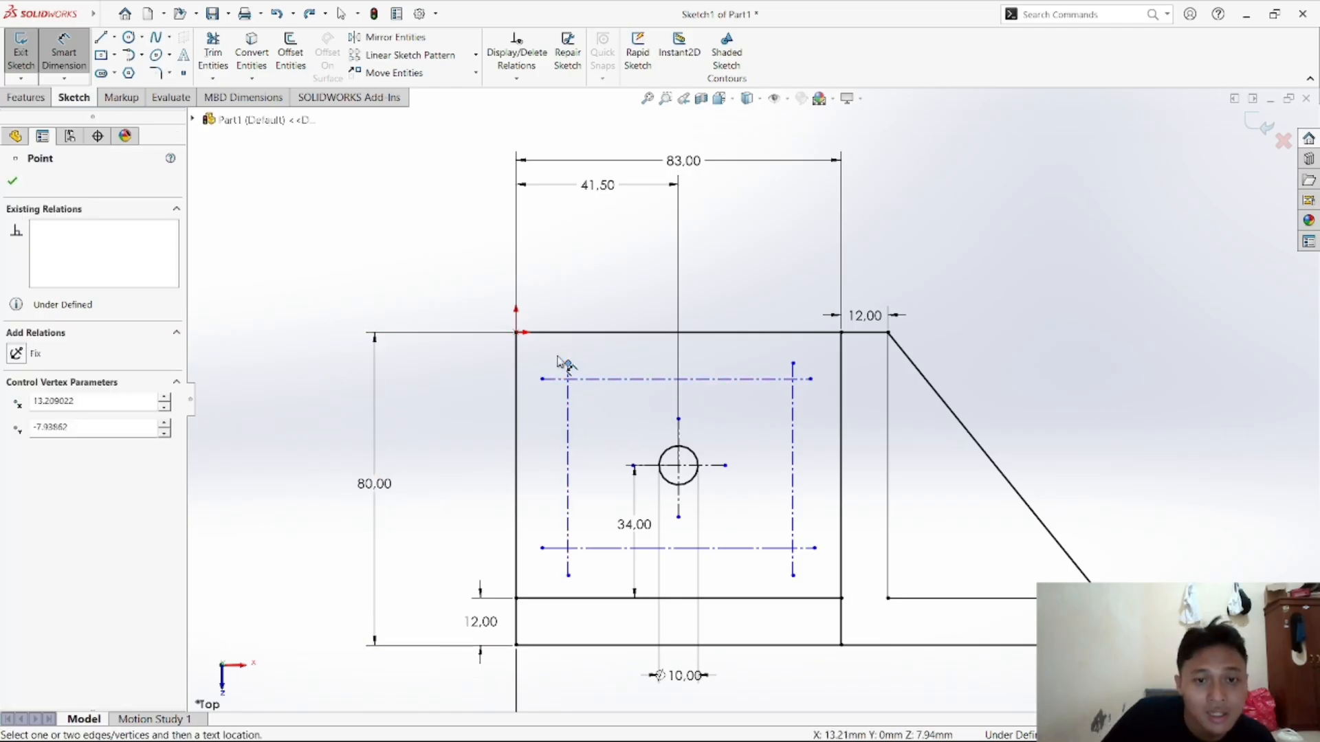
left_click(517, 367)
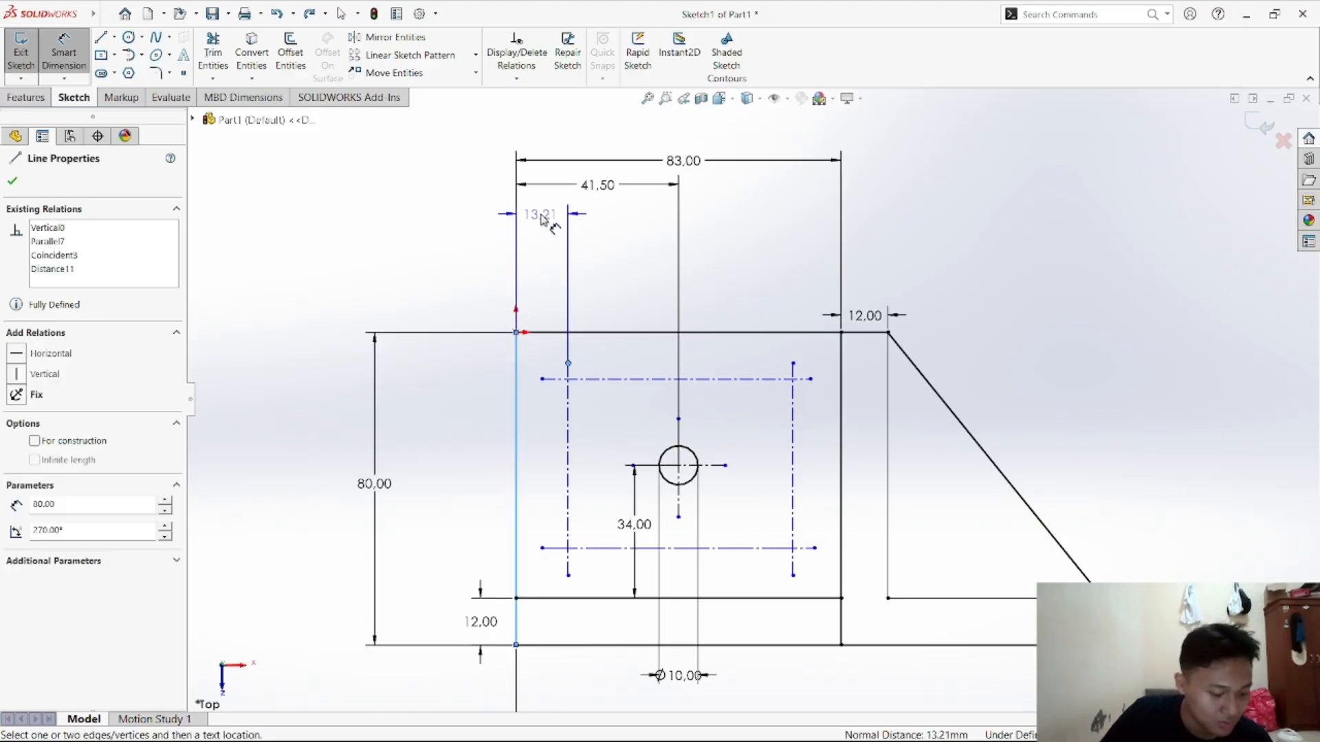
left_click(543, 219)
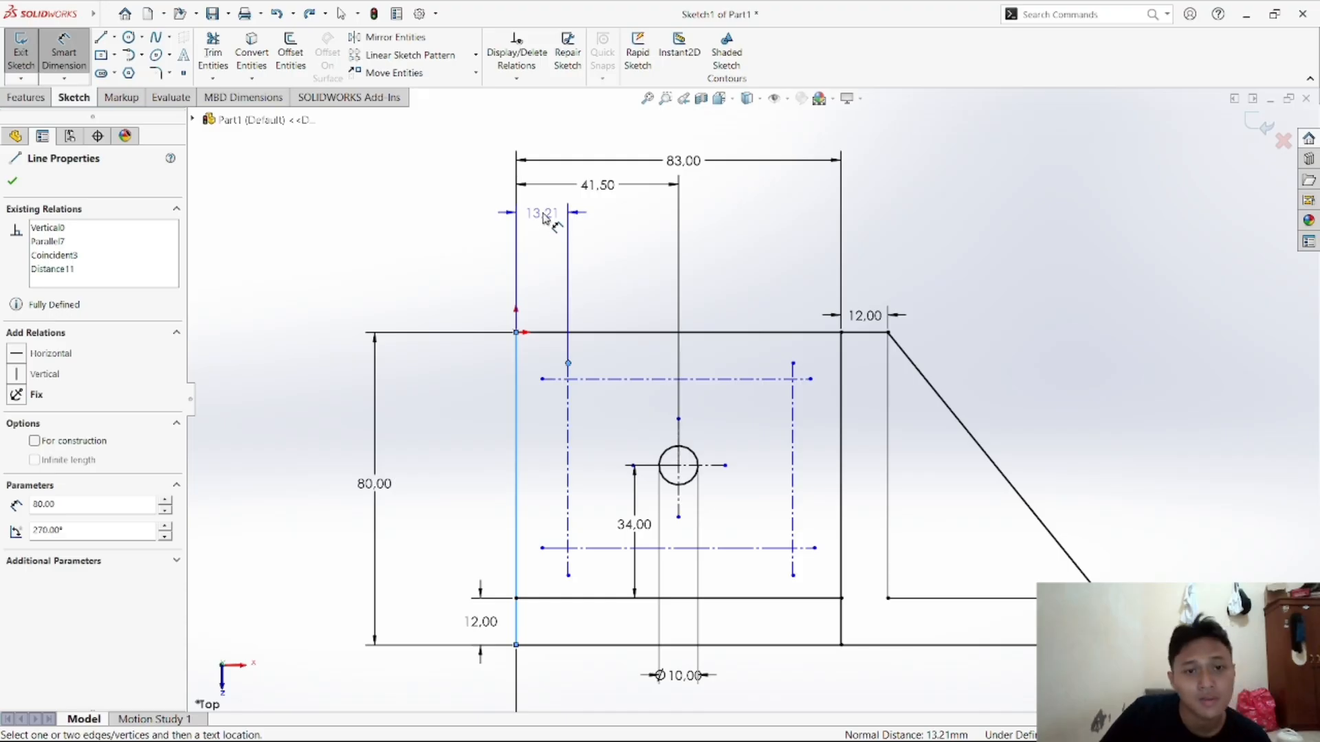
type("1")
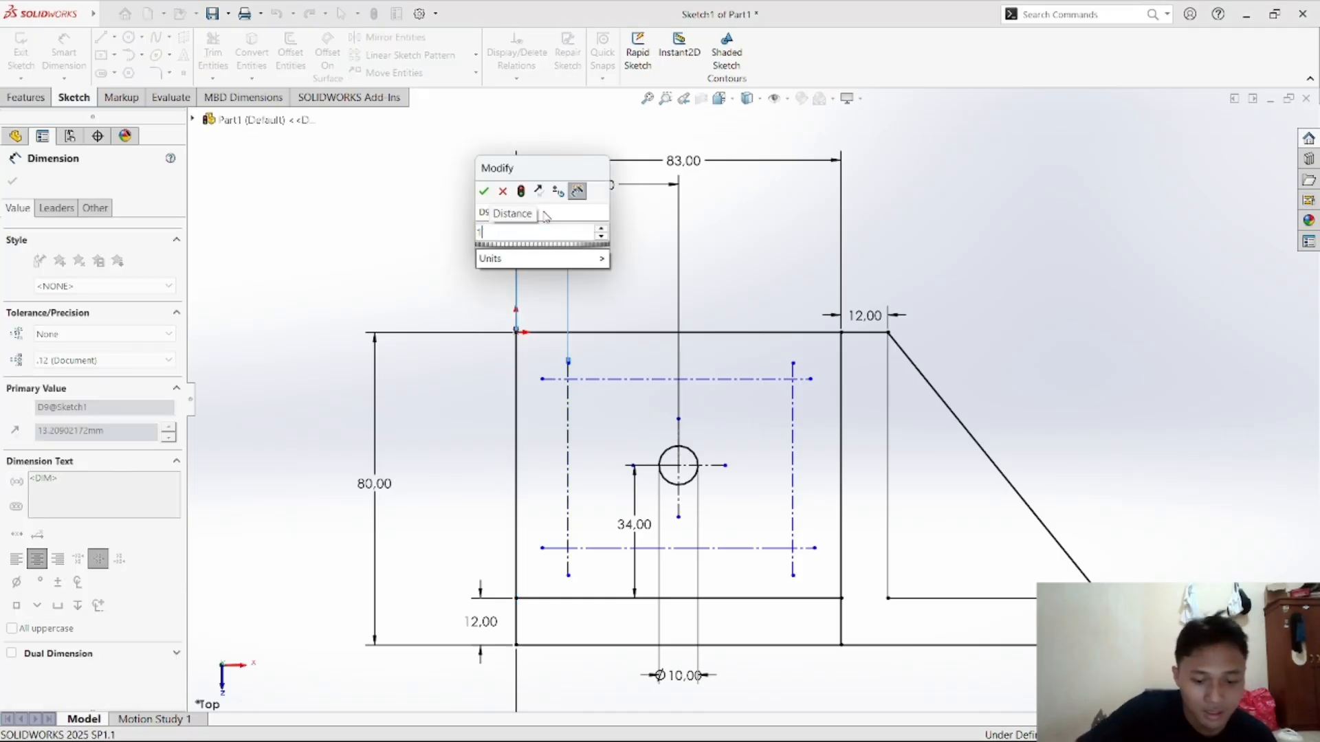
type("7.5")
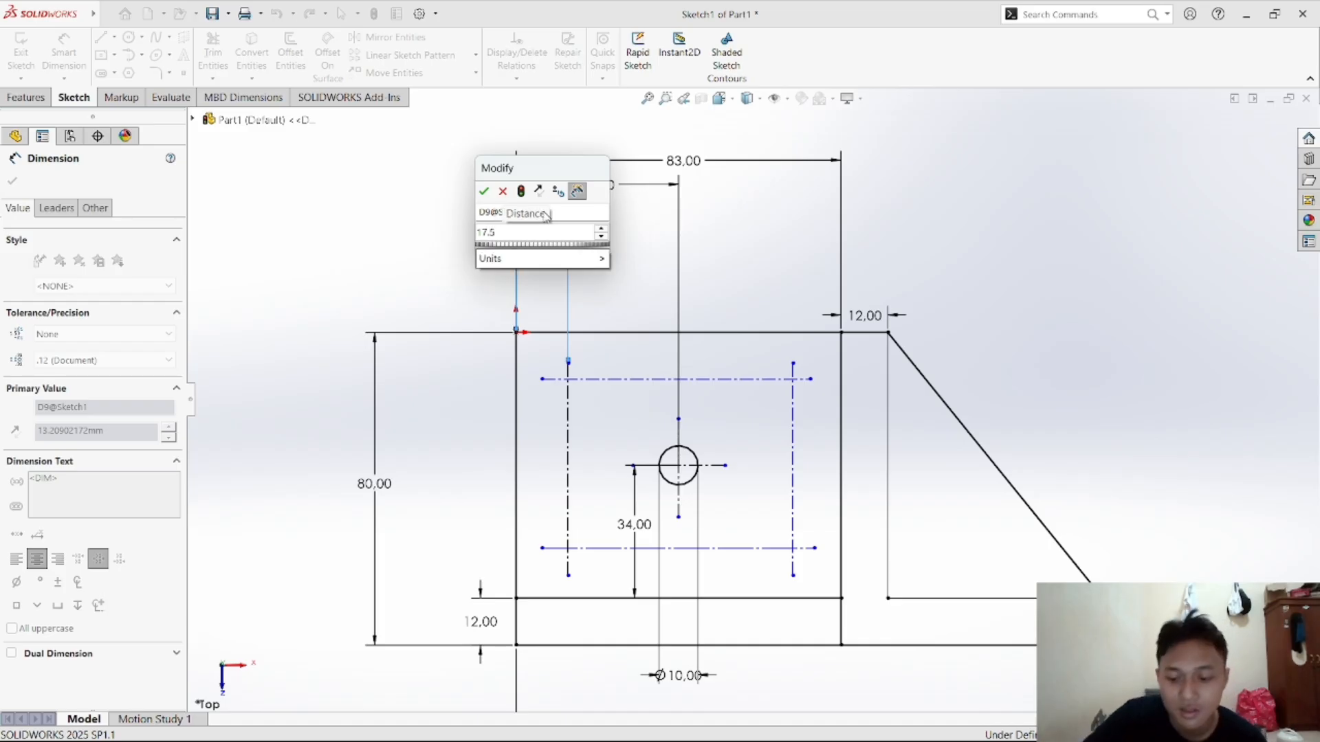
key("Return")
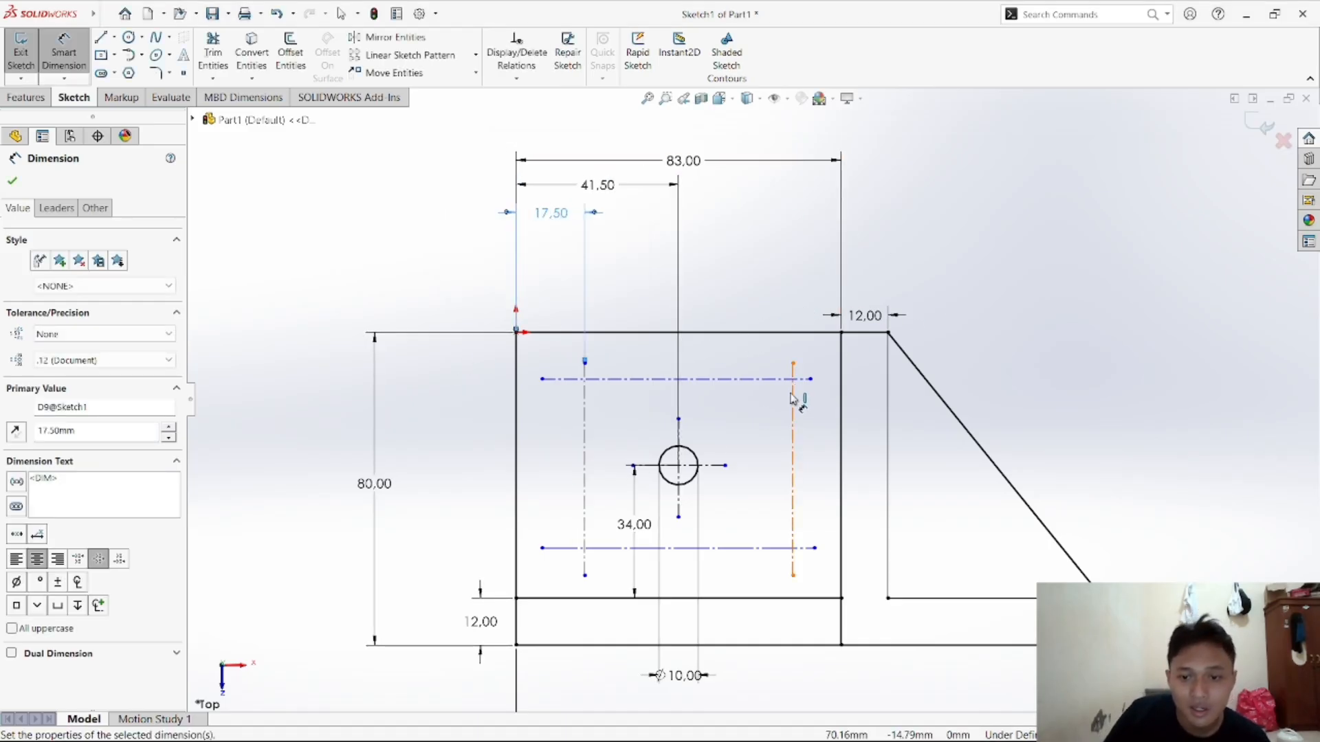
Dimension the long vertical construction line right of the circle 24 mm from the circle's vertical centerline
left_click(794, 364)
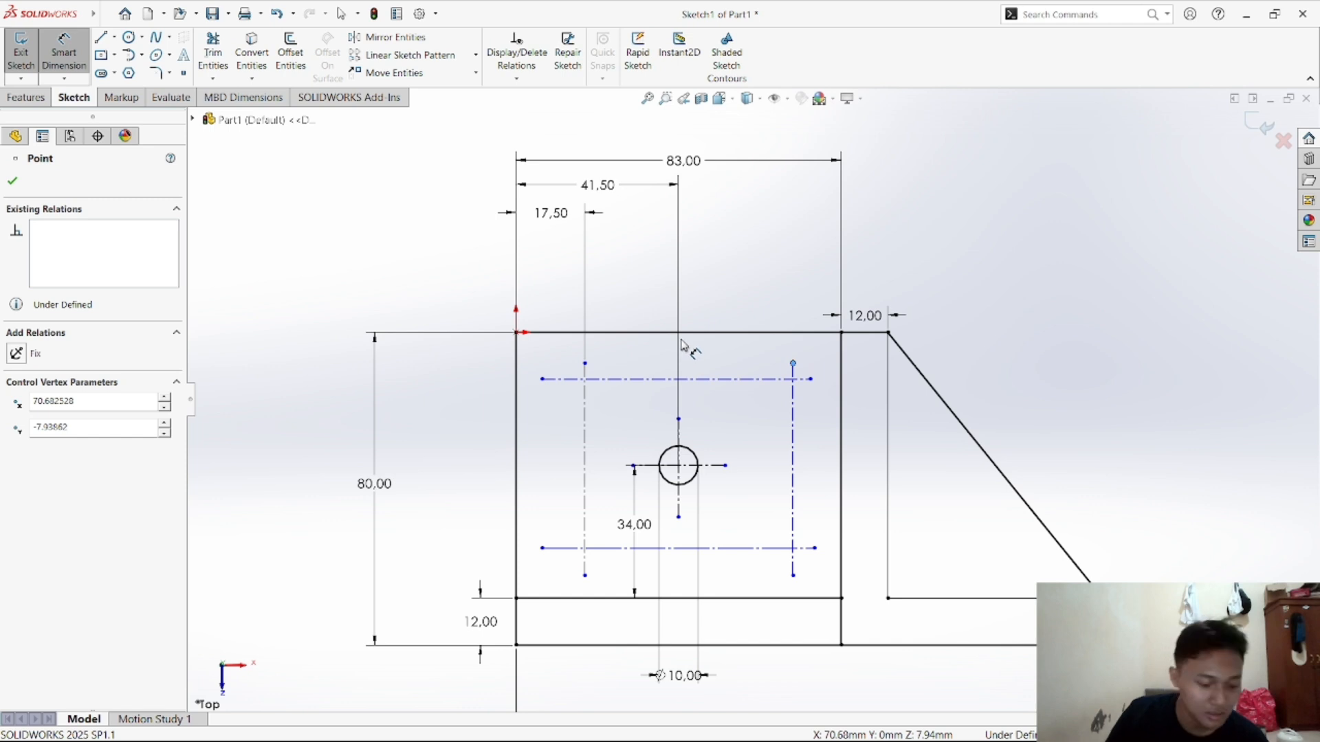
left_click(679, 420)
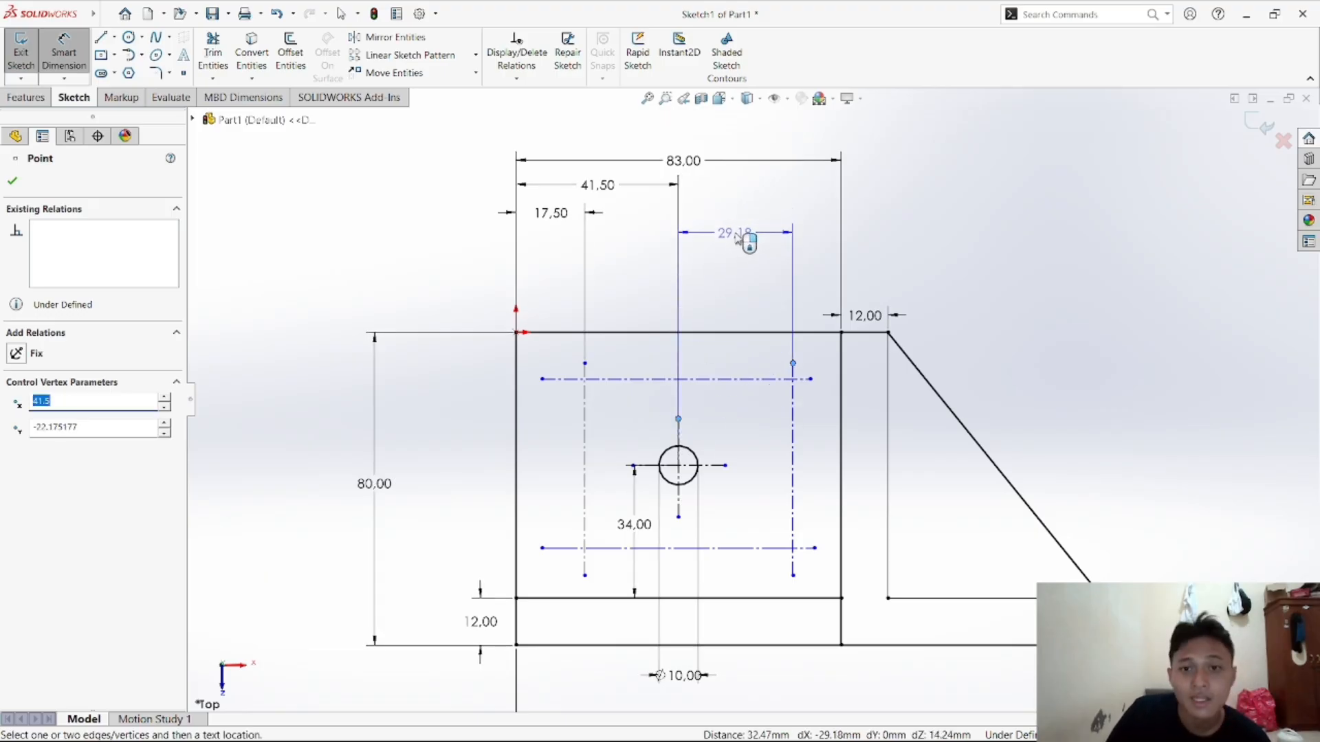
left_click(734, 222)
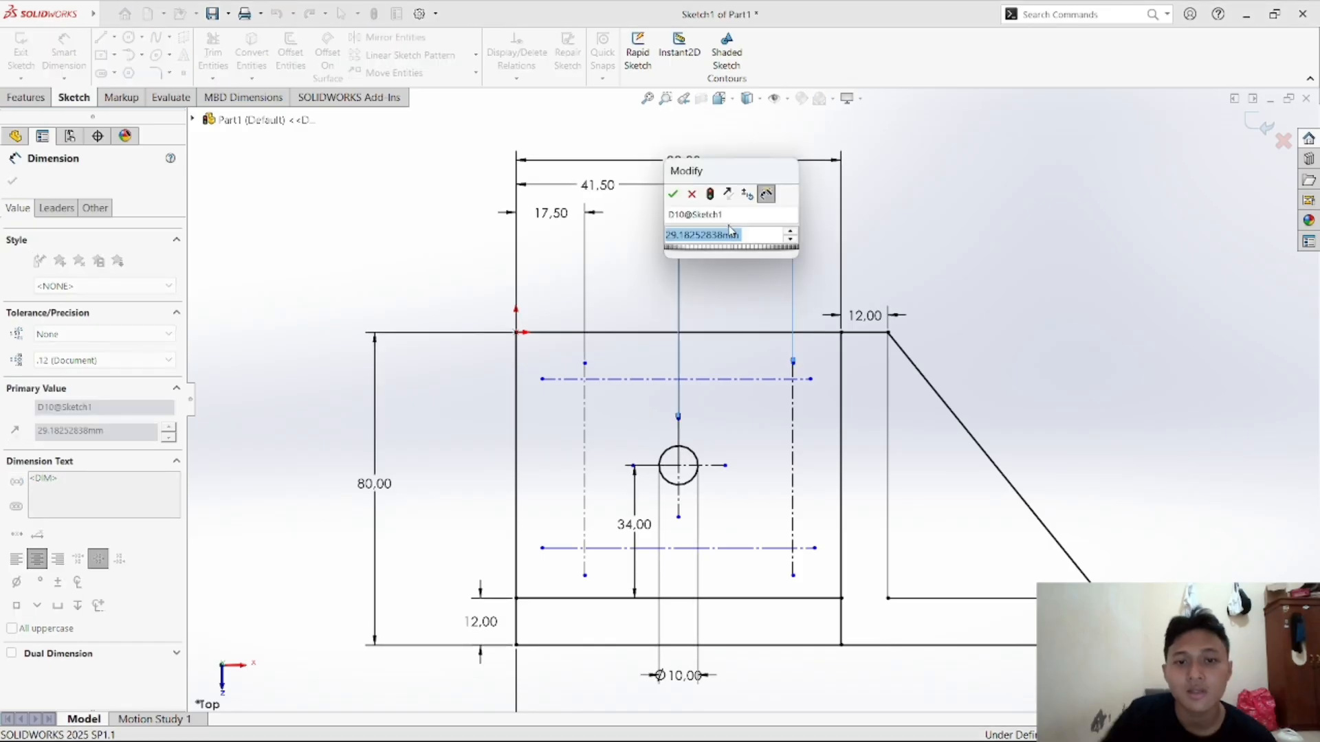
type("24")
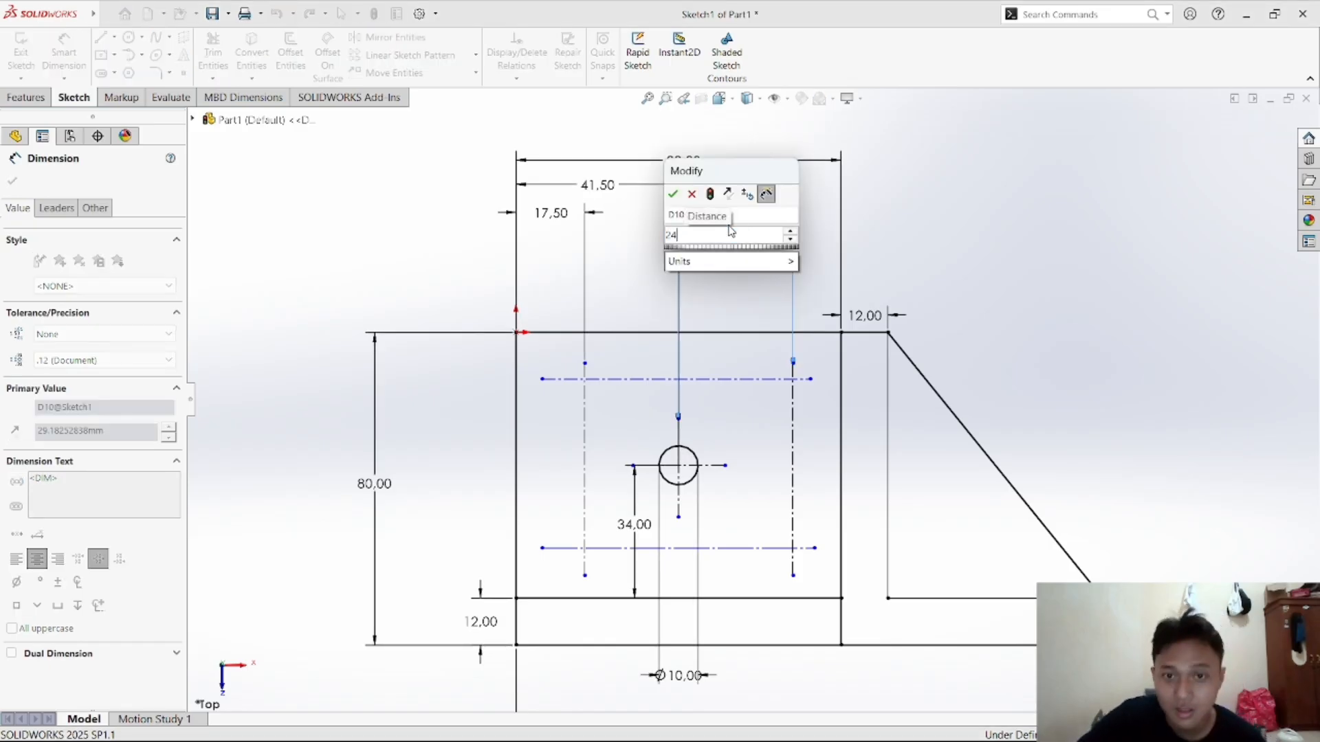
key("Return")
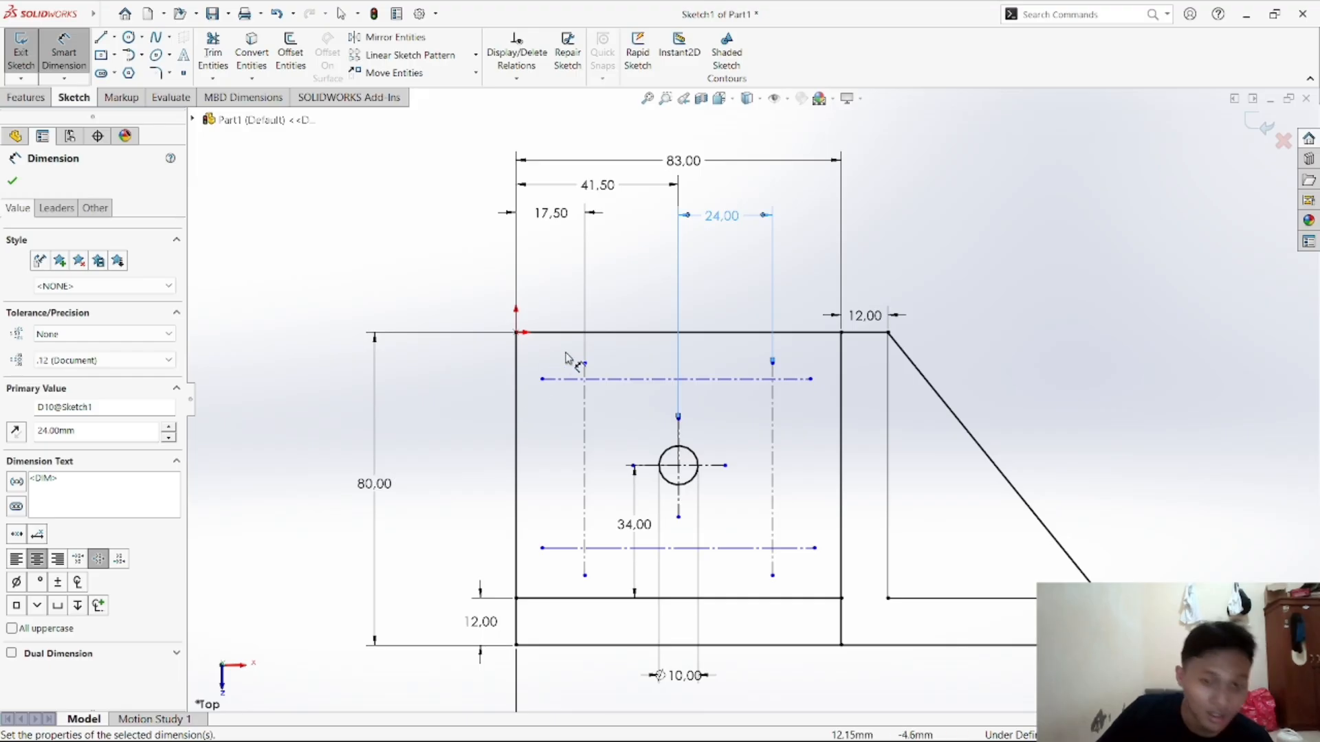
Dimension the horizontal construction line above the circle 17 mm below the rectangle's top-left corner at the origin
left_click(542, 379)
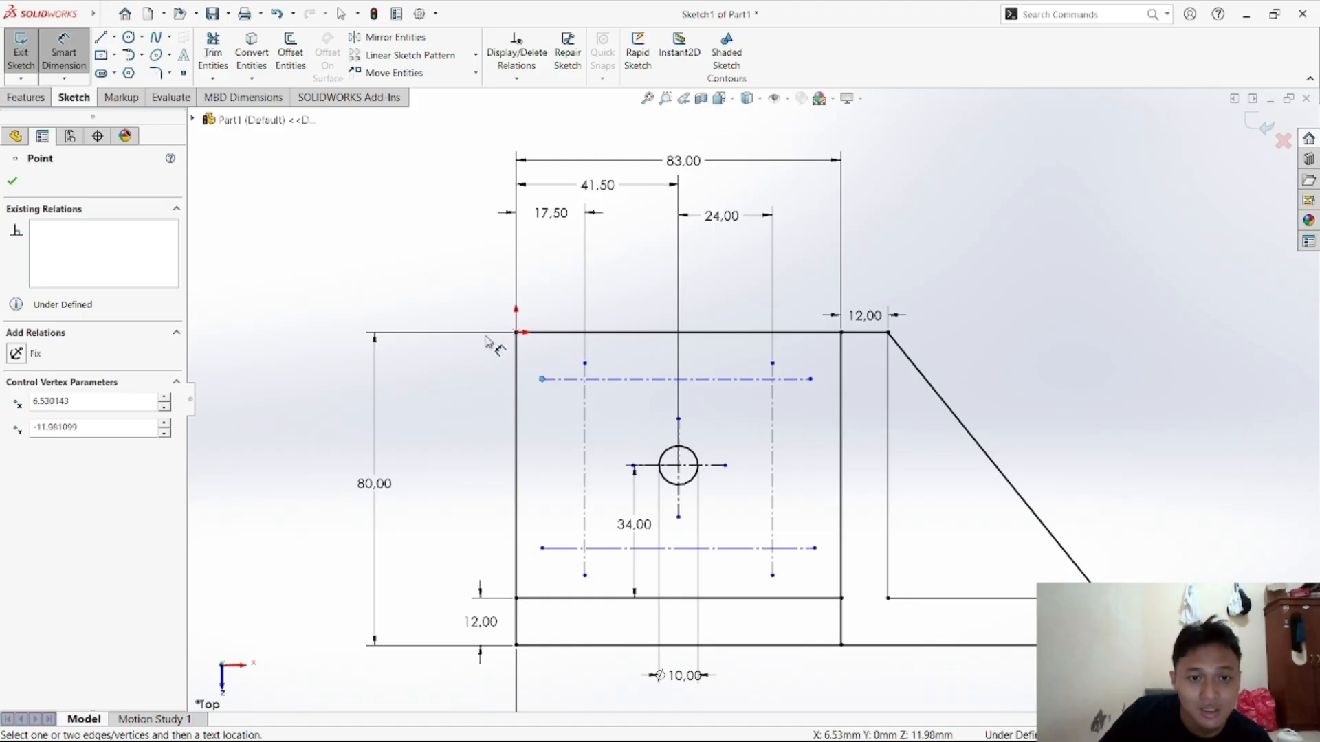
left_click(517, 333)
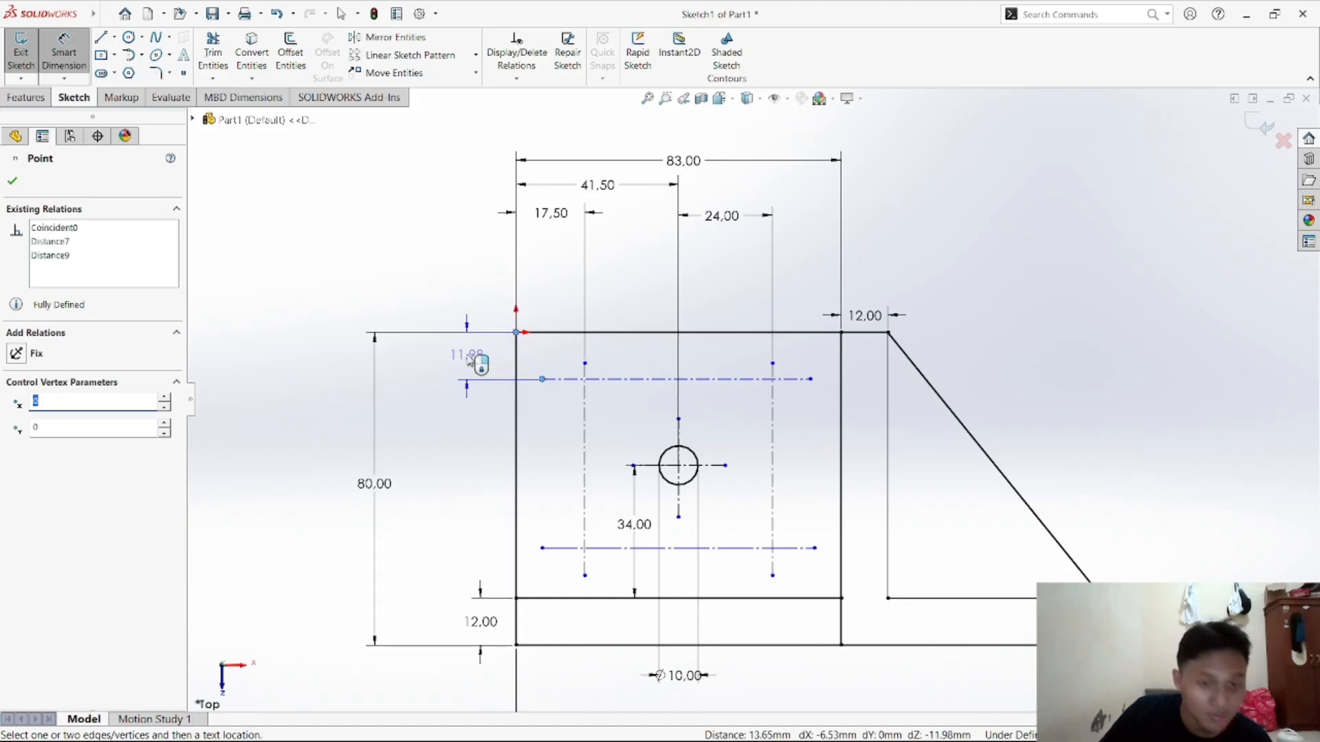
left_click(470, 362)
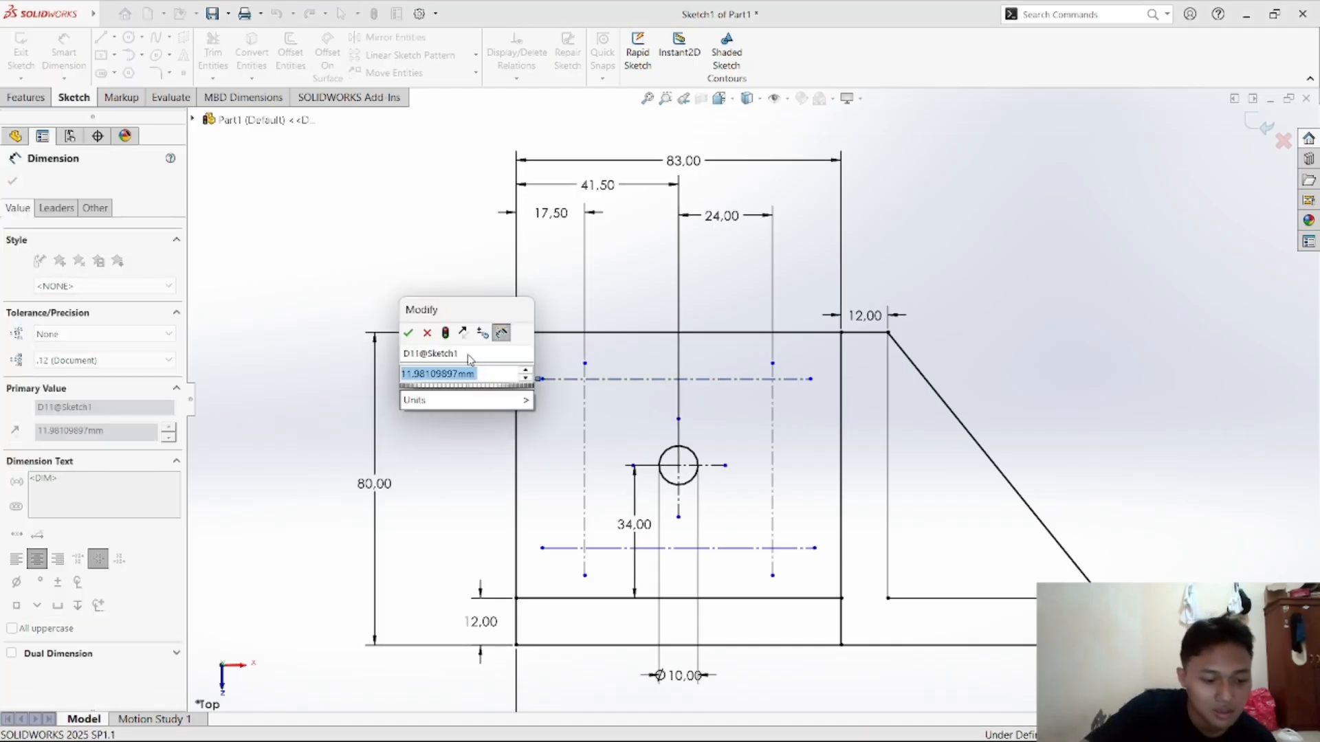
type("17")
key("Return")
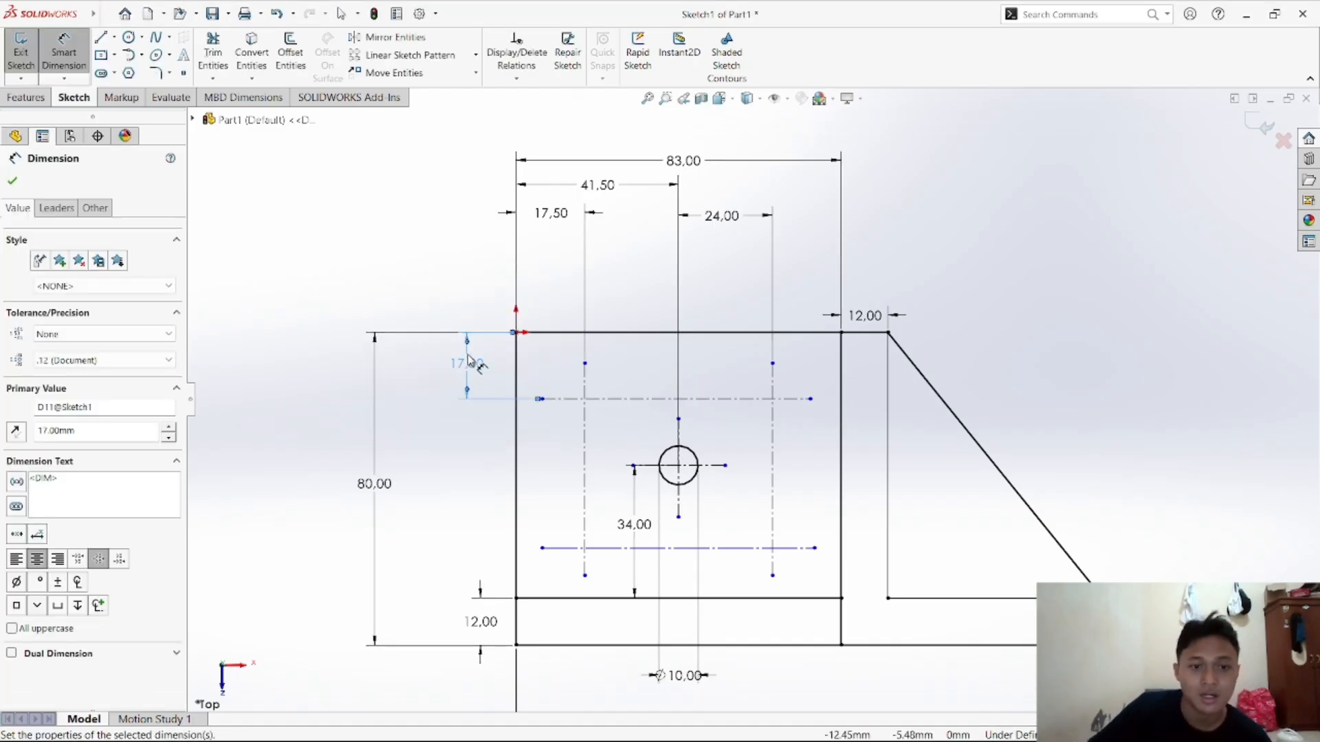
Set the spacing between the two long horizontal construction lines above and below the circle to 34 mm
left_click(543, 549)
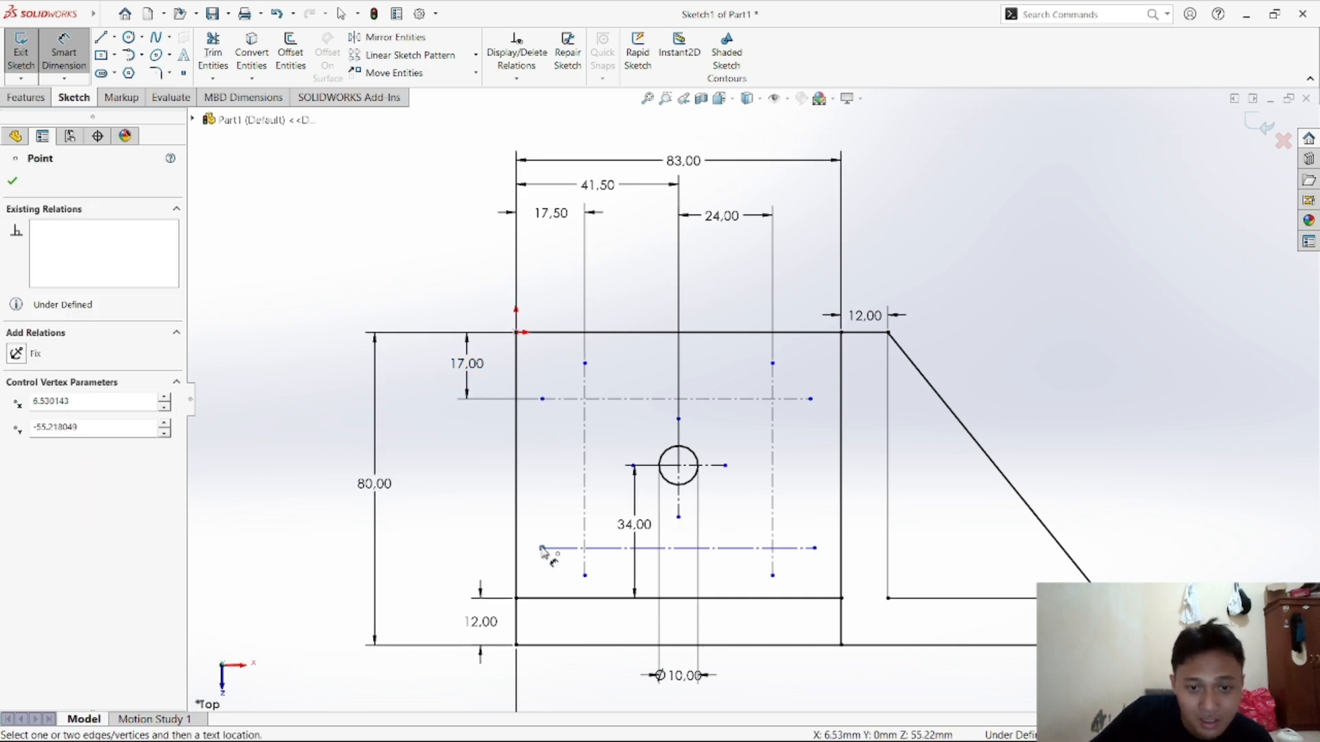
left_click(543, 400)
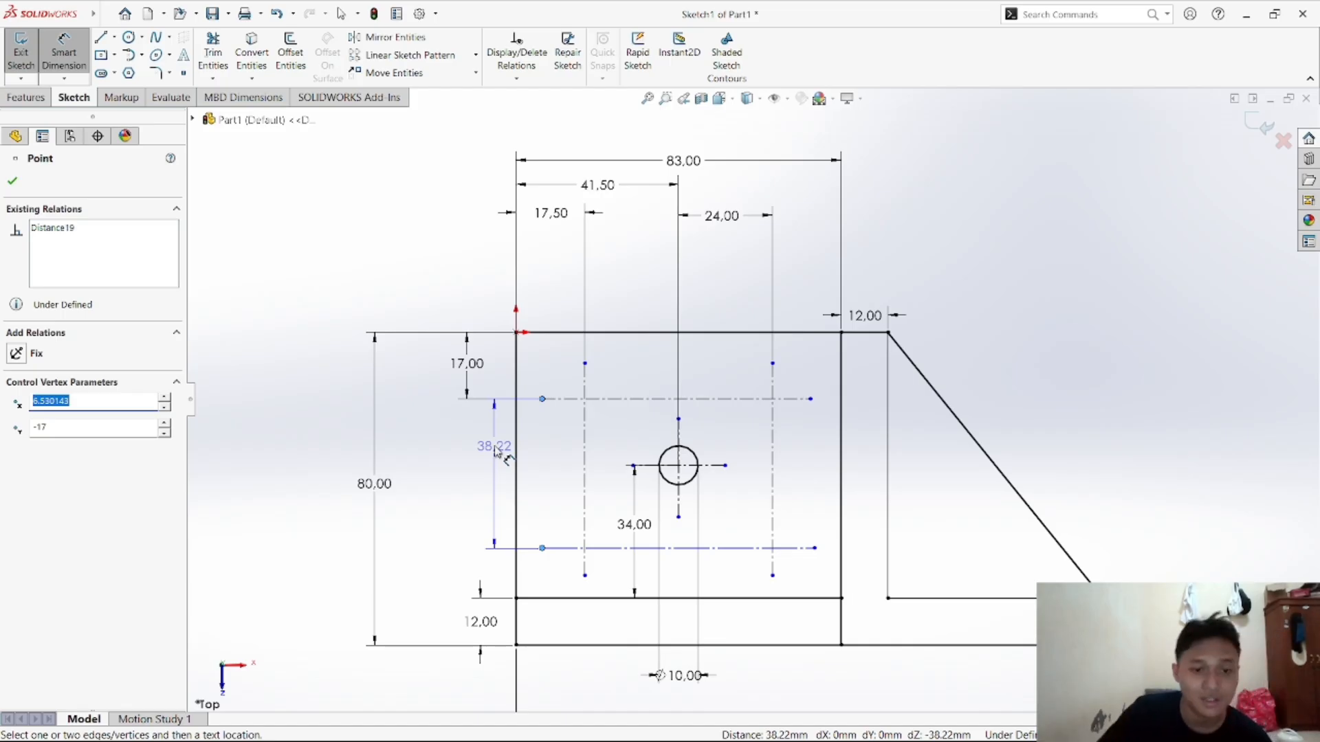
left_click(448, 448)
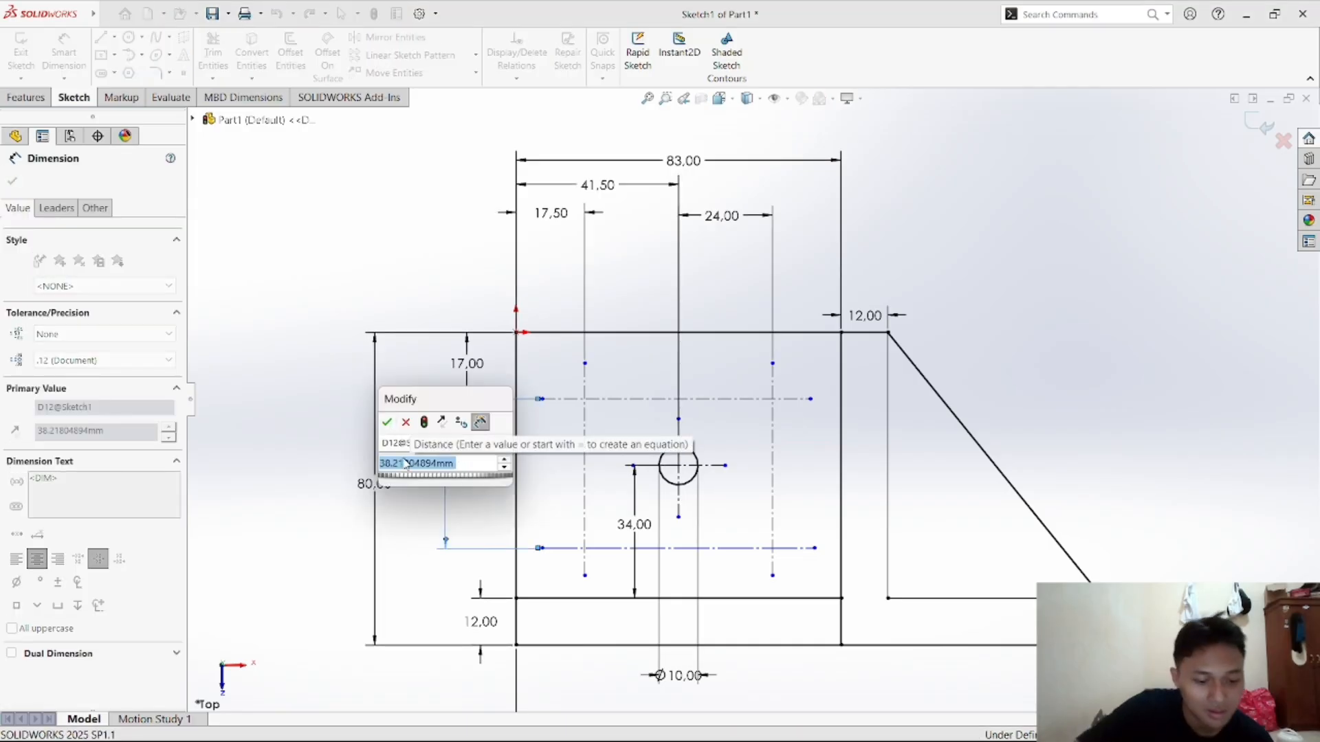
type("34")
key("Return")
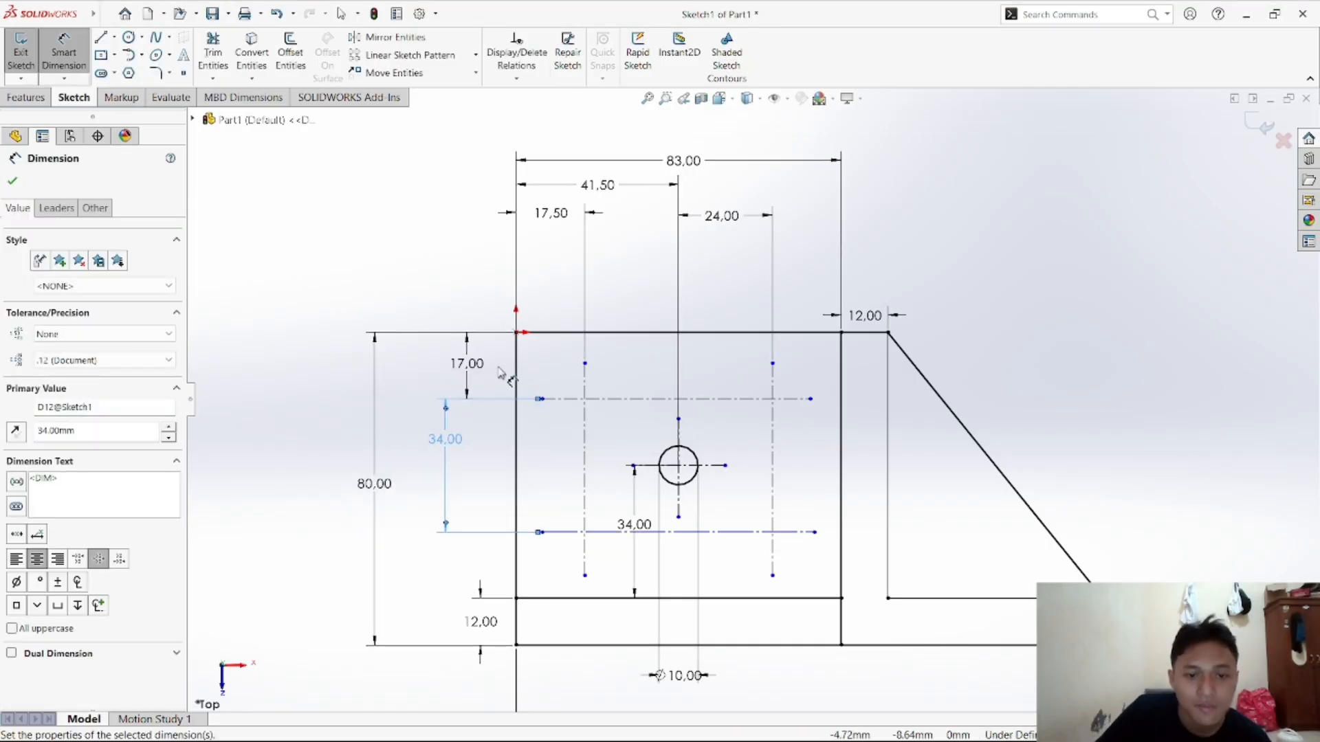
Add a driven vertical dimension from the origin corner to the left end of the solid horizontal line below the circle
left_click(517, 334)
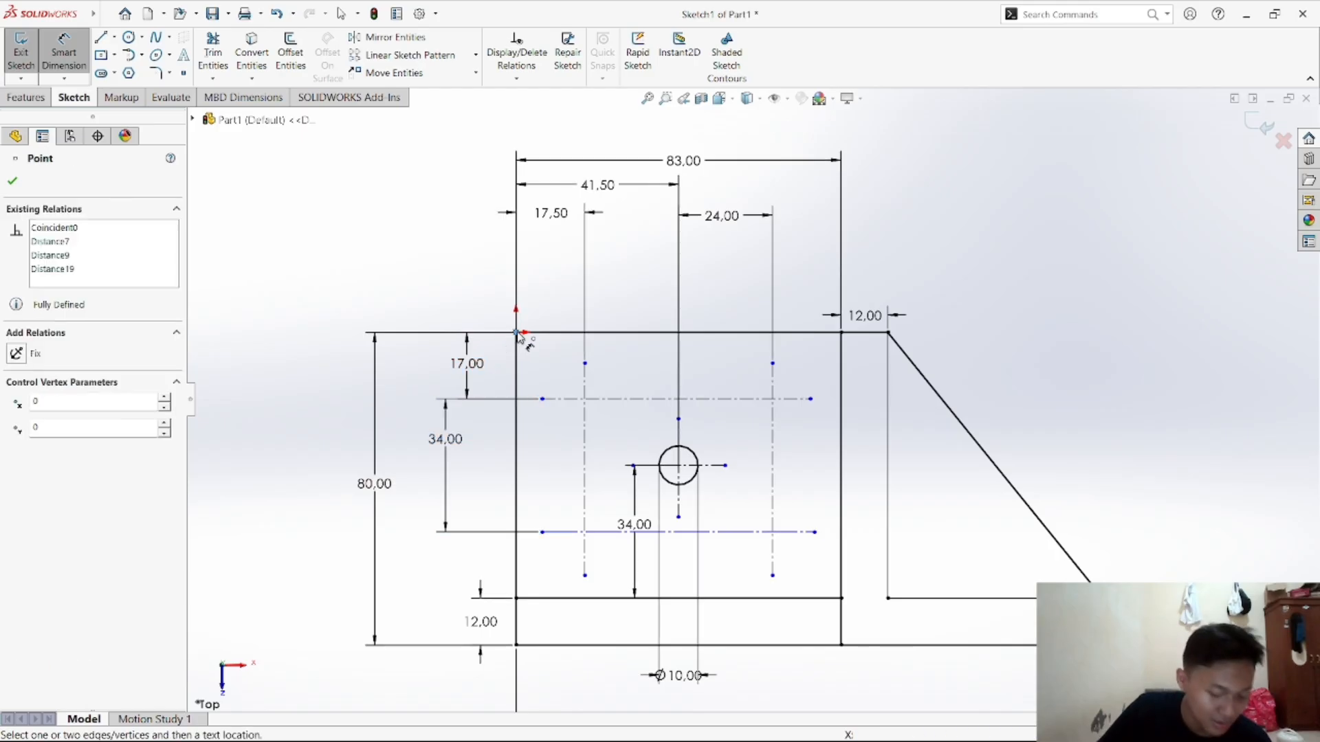
left_click(517, 599)
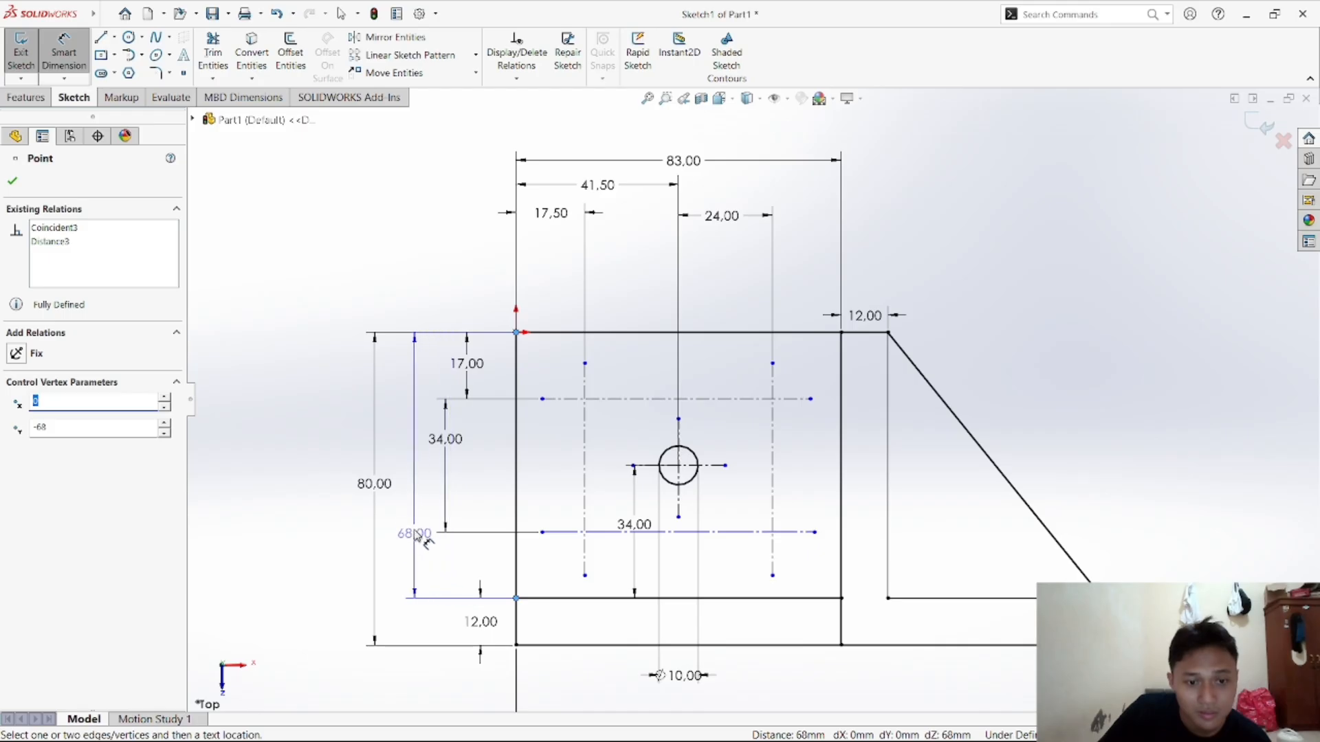
left_click(416, 514)
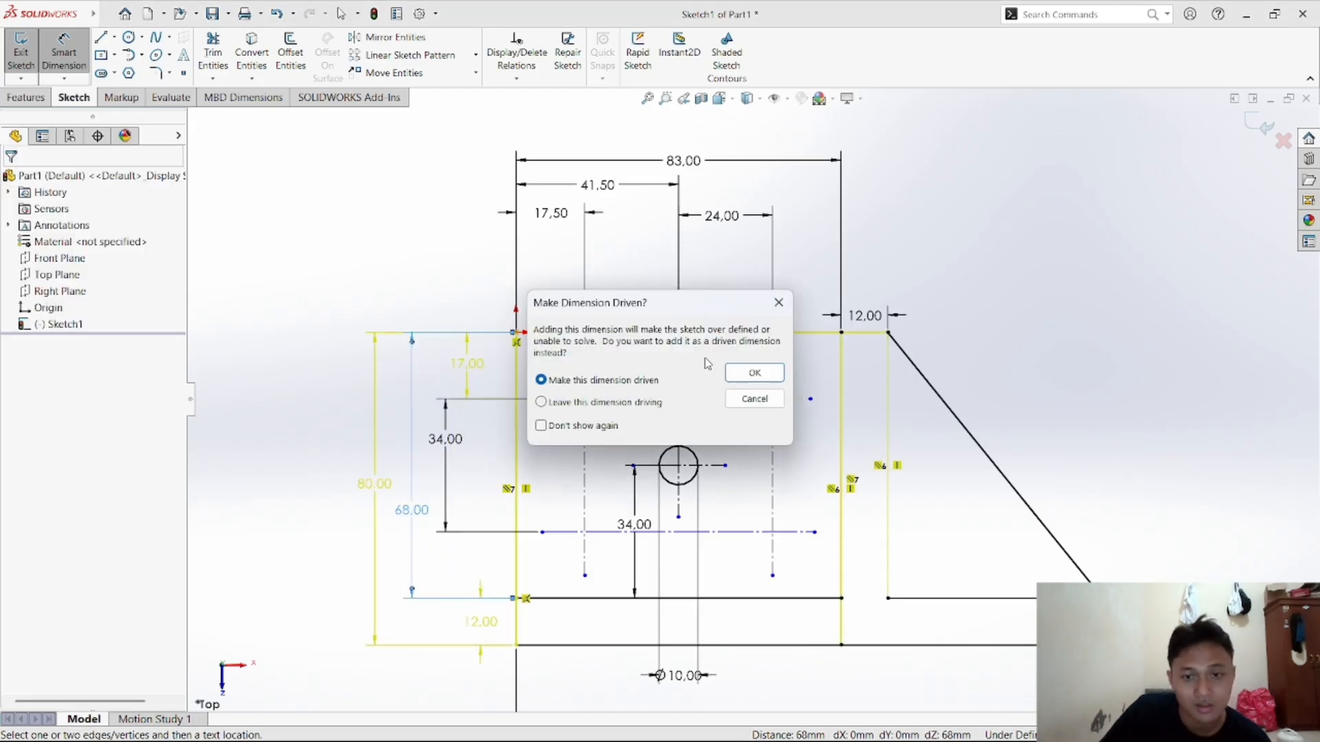
left_click(754, 373)
left_click(422, 247)
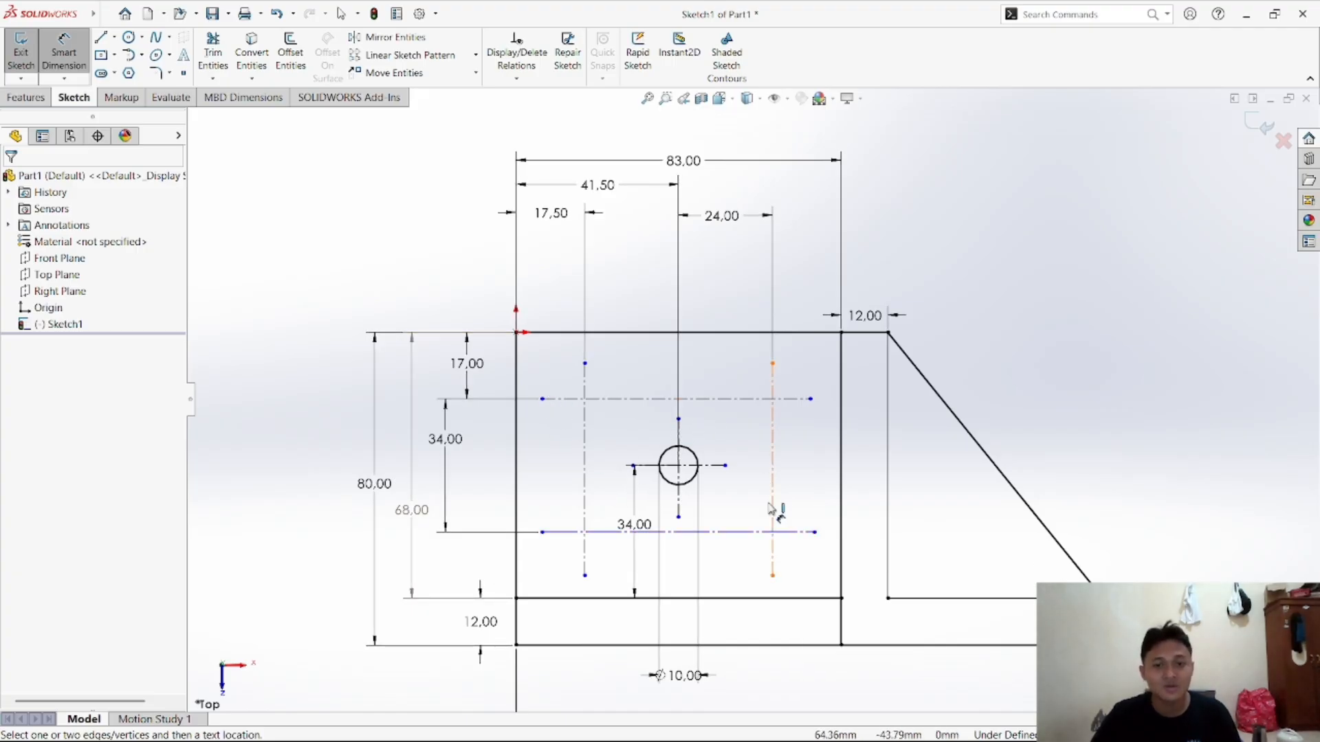
left_click(114, 73)
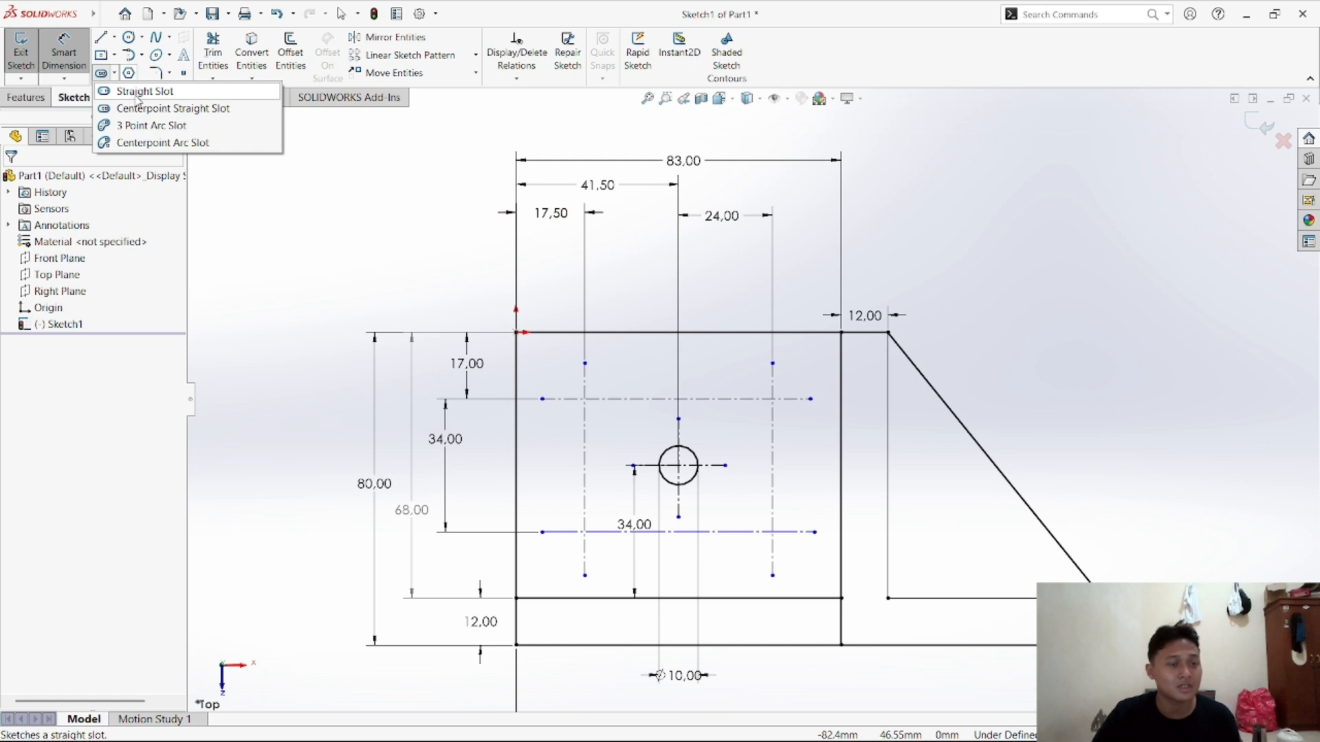
left_click(138, 93)
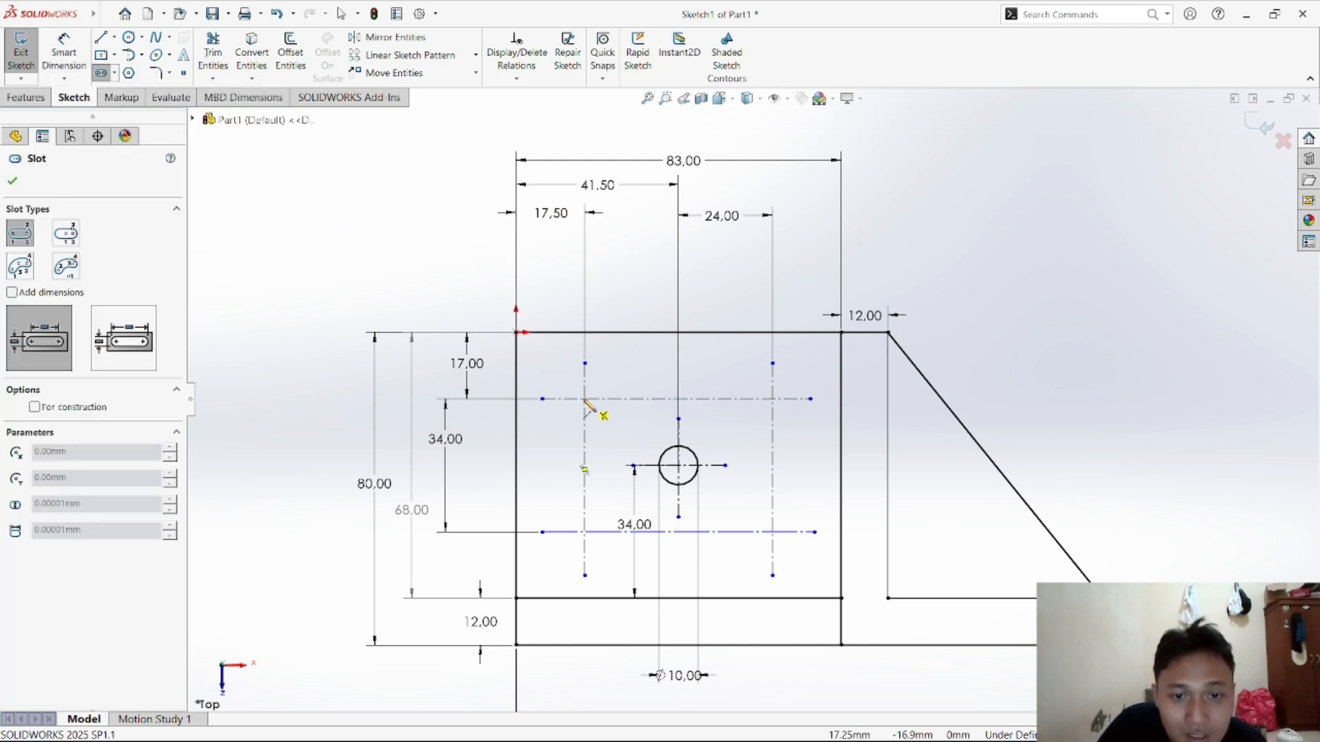
key("Escape")
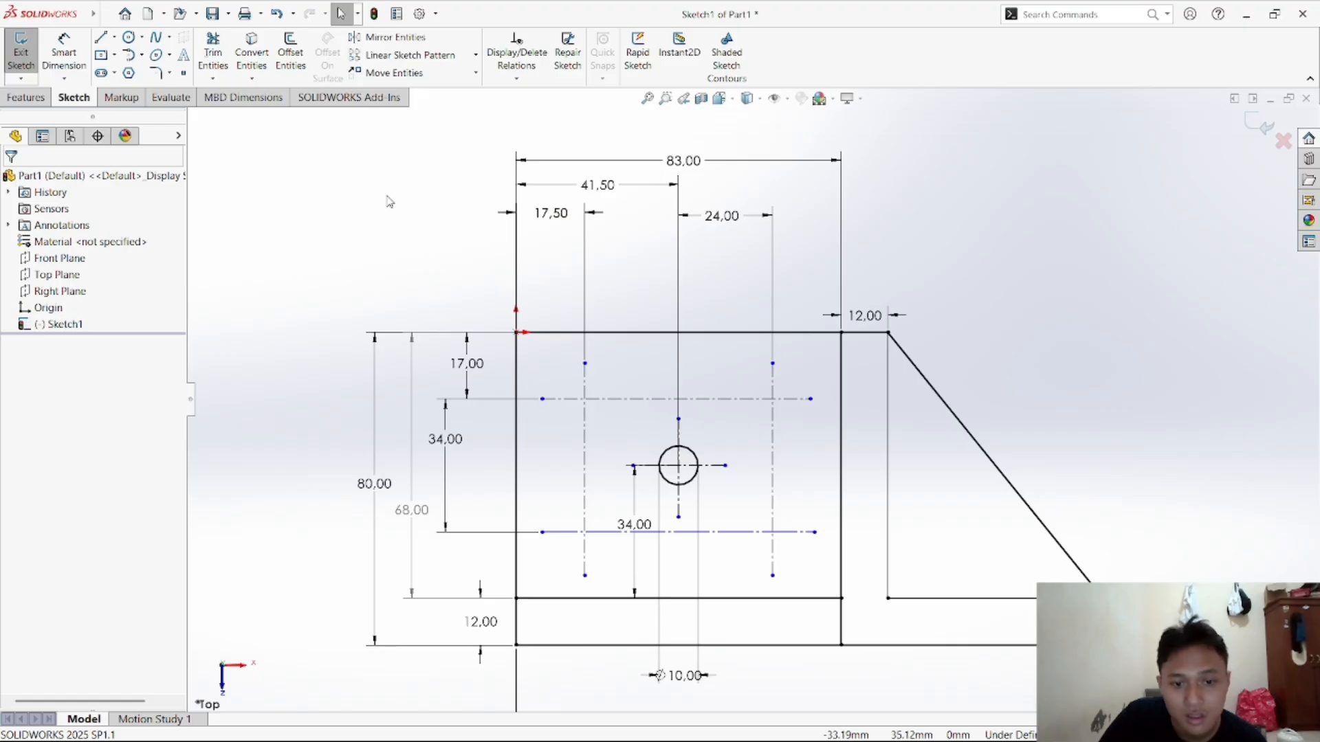
Add a Perpendicular relation between the lower horizontal construction line and the long vertical construction line left of the circle
left_click(565, 539)
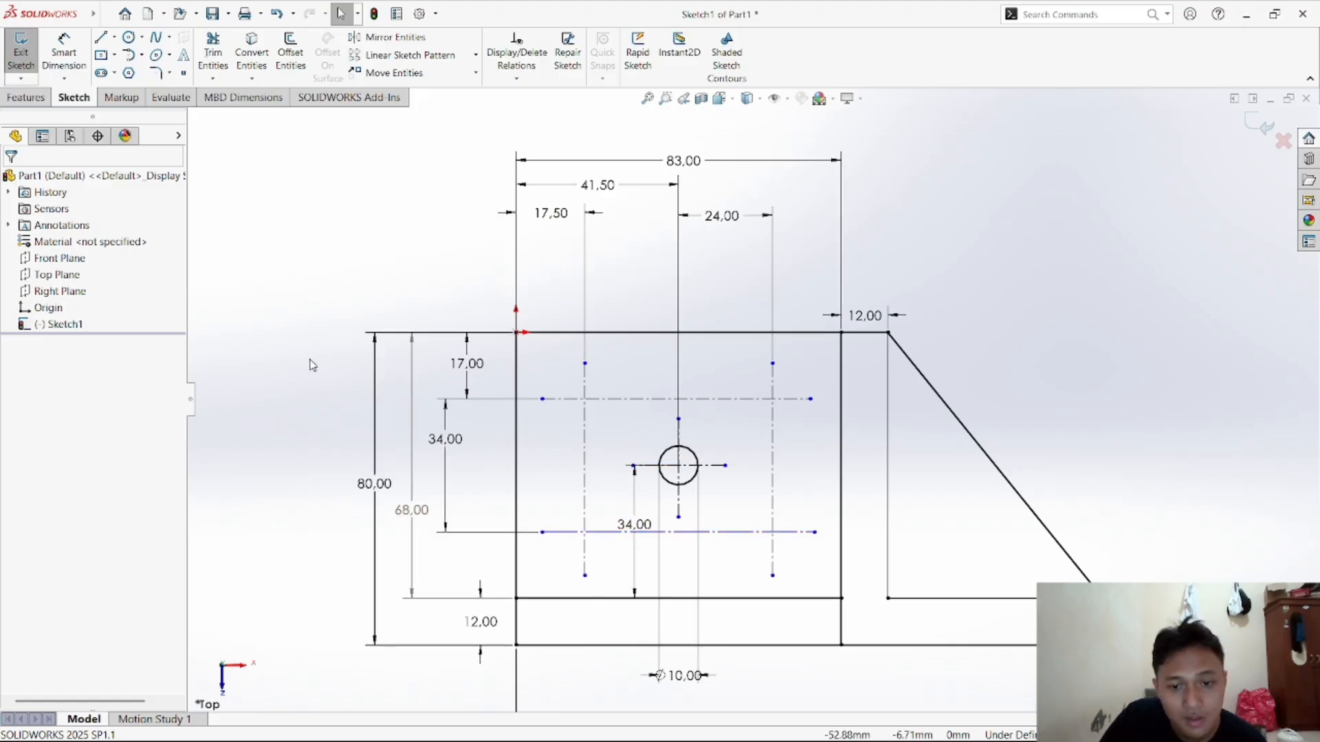
left_click(532, 74)
left_click(550, 116)
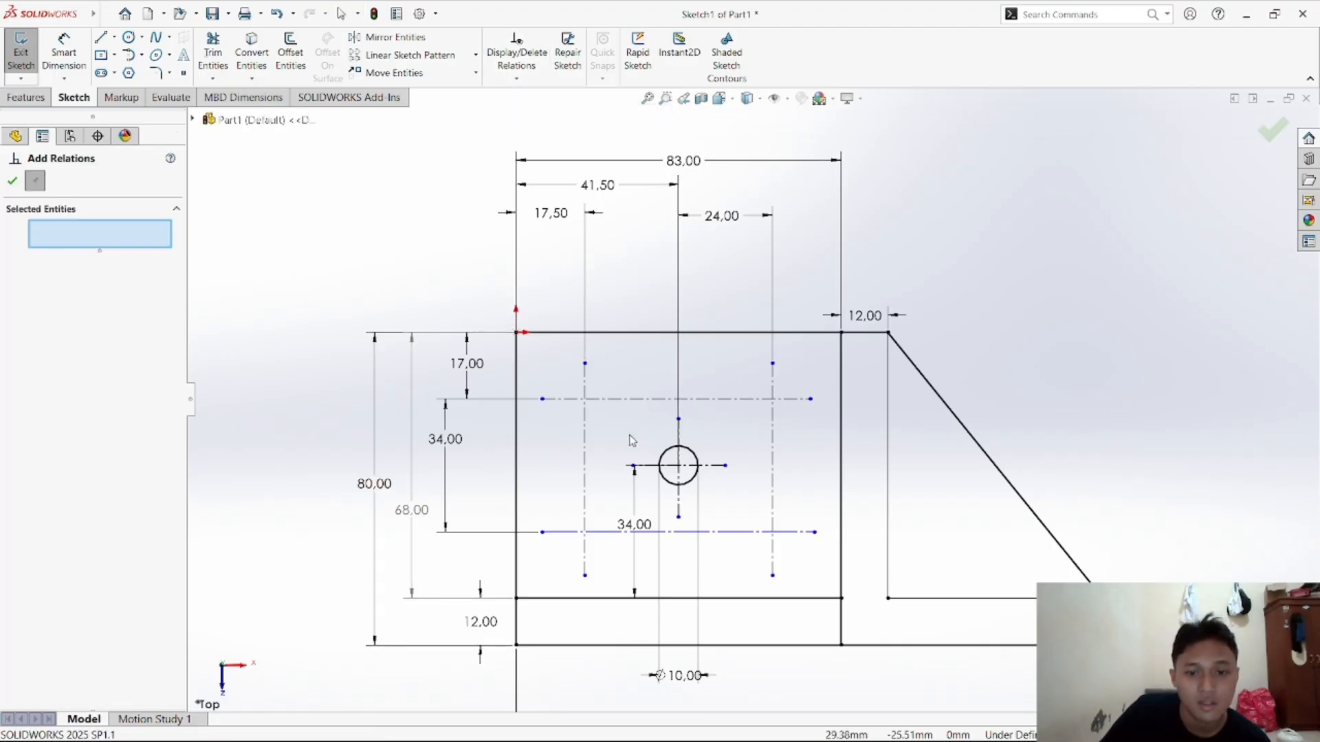
left_click(592, 536)
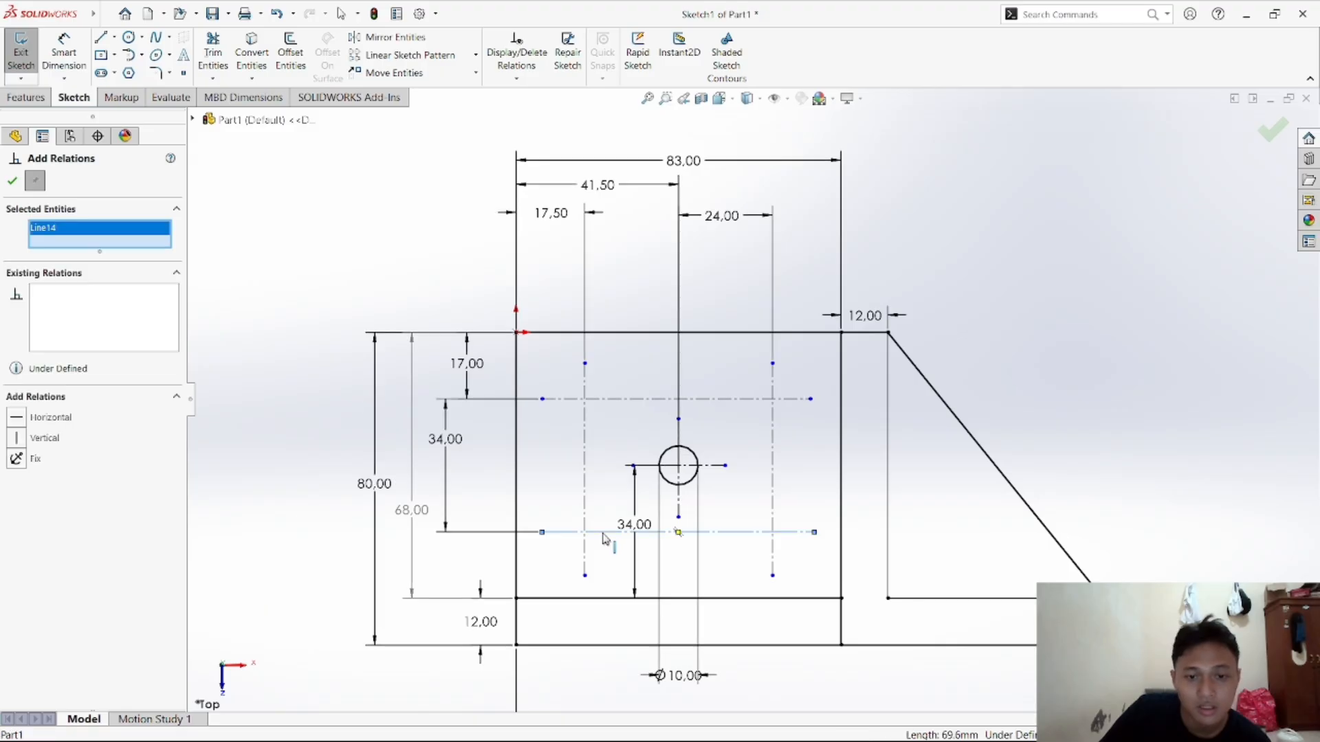
left_click(586, 512)
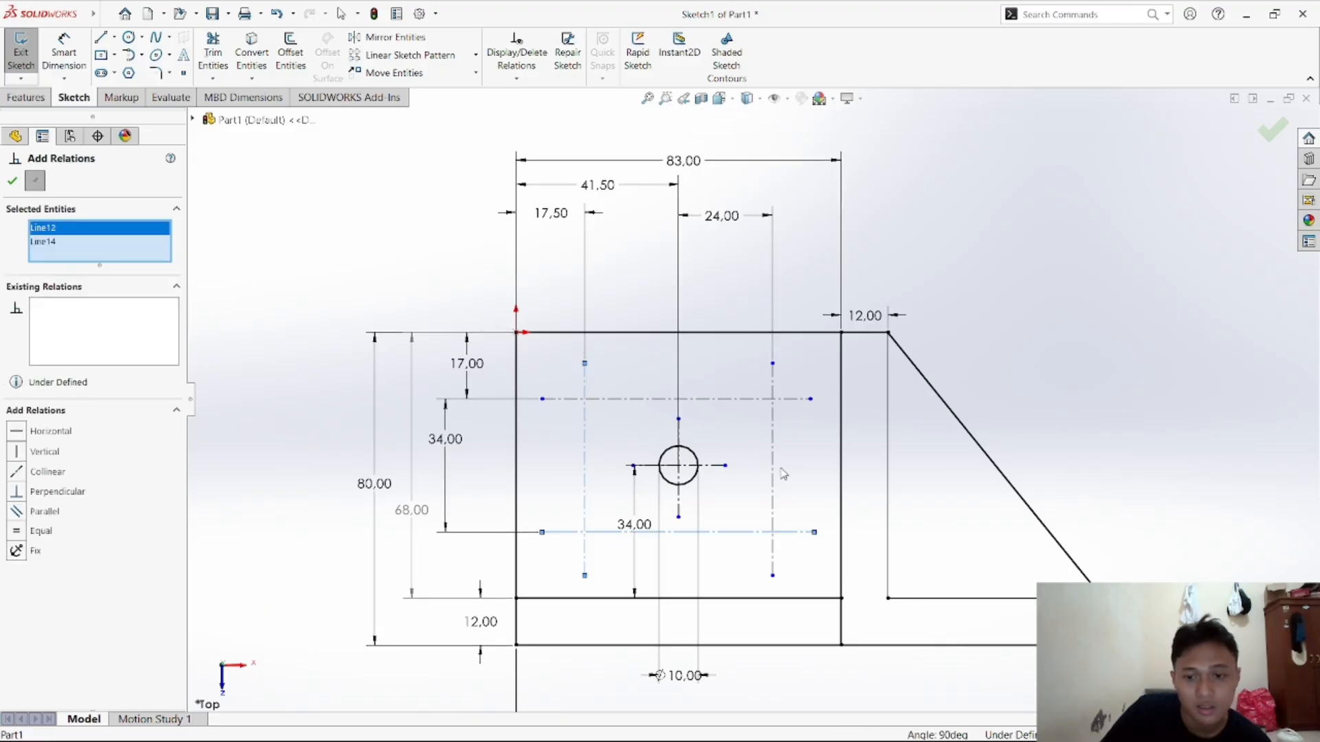
left_click(775, 481)
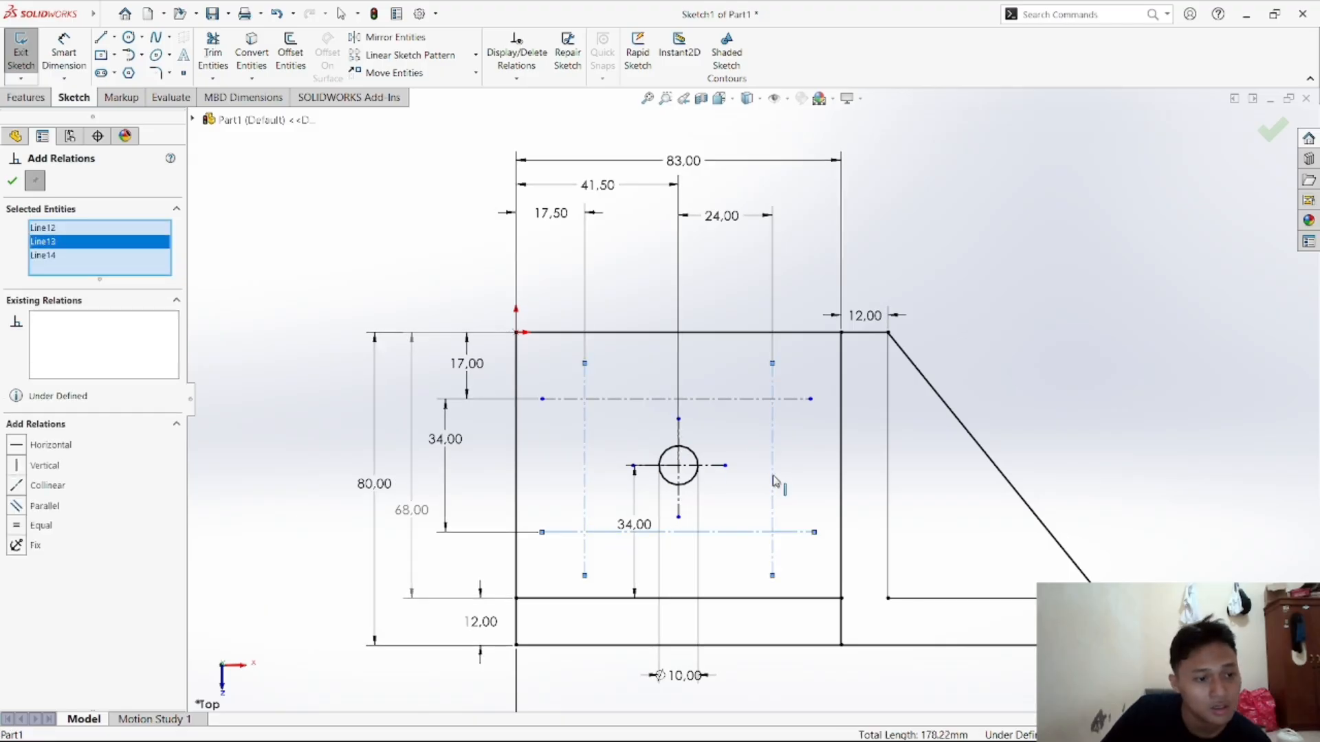
left_click(775, 482)
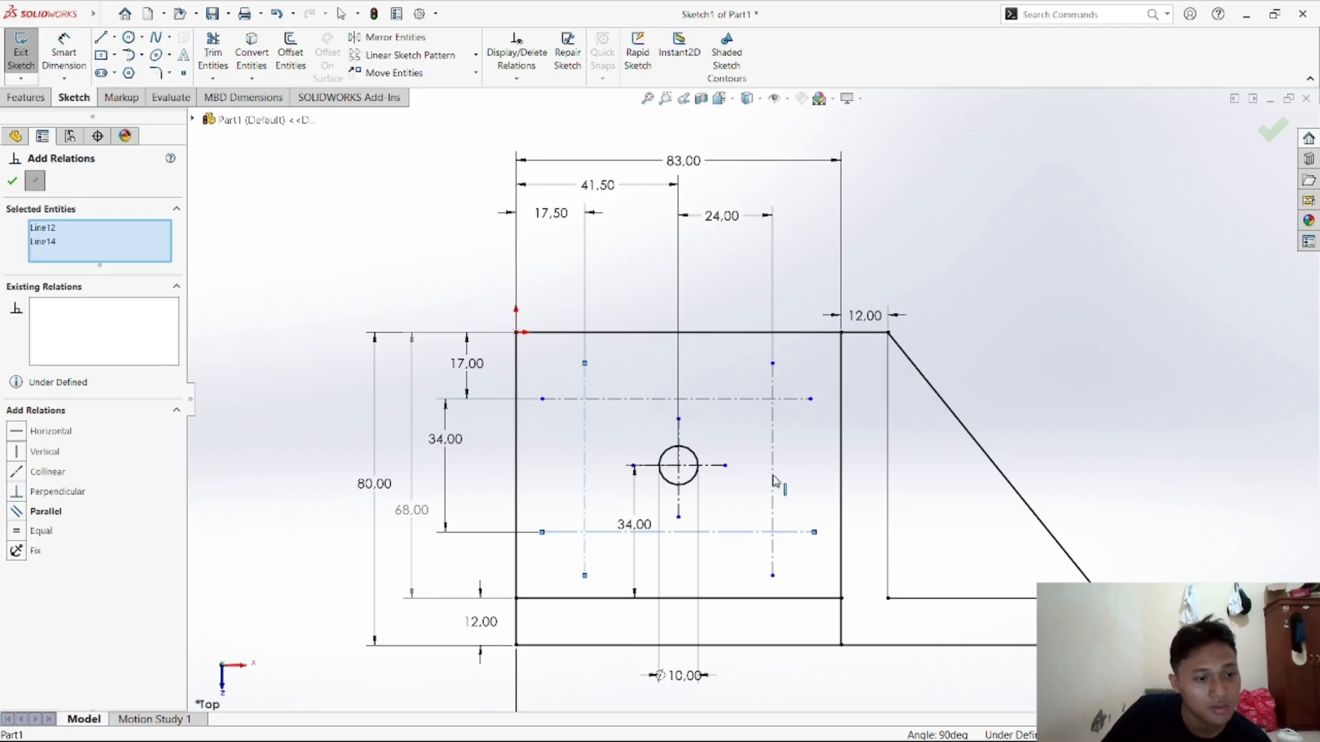
left_click(58, 492)
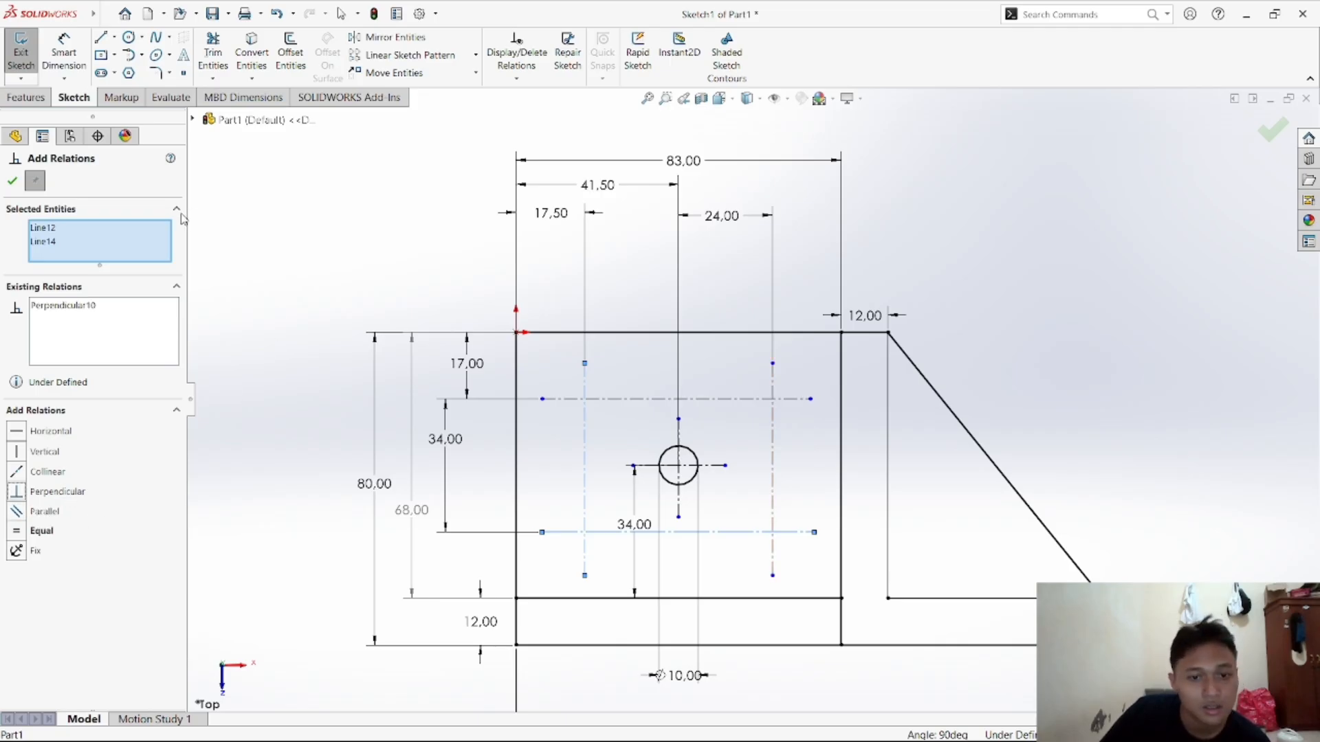
left_click(14, 182)
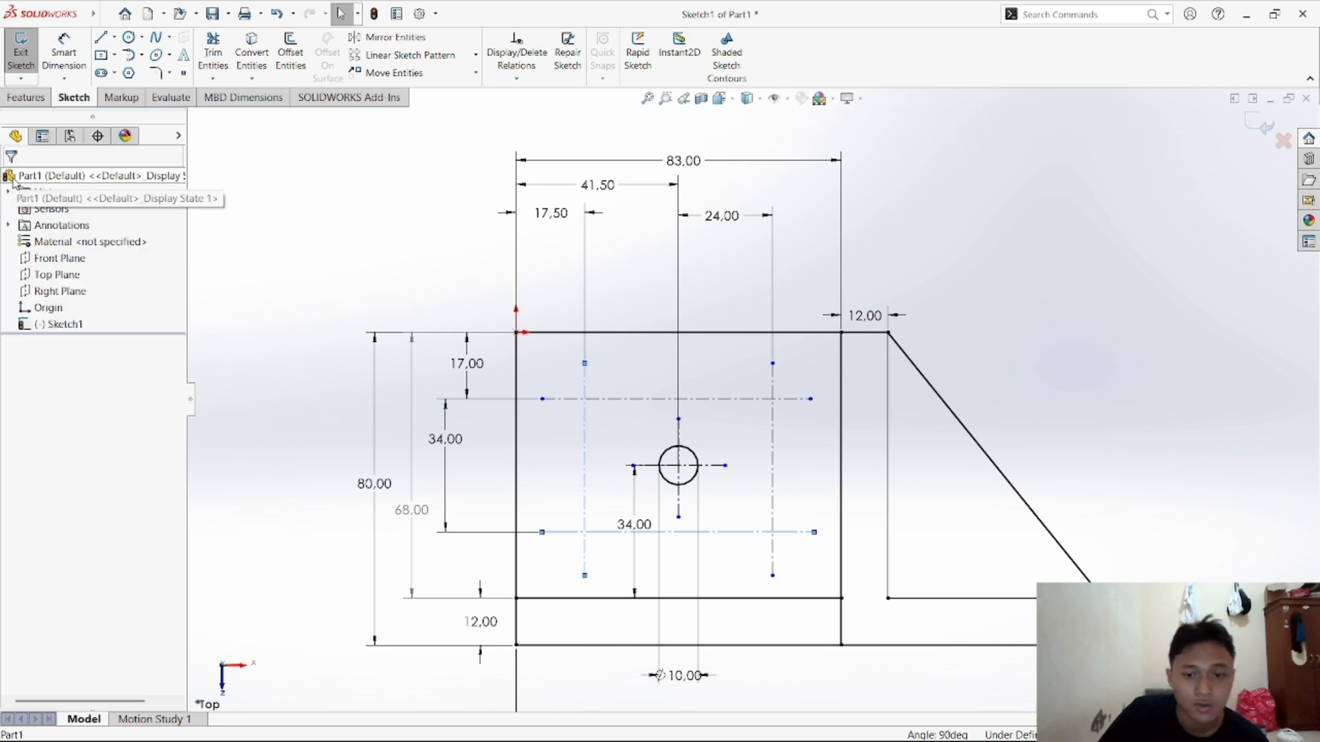
Add a Perpendicular relation between the lower horizontal construction line and the long vertical construction line right of the circle
left_click(405, 209)
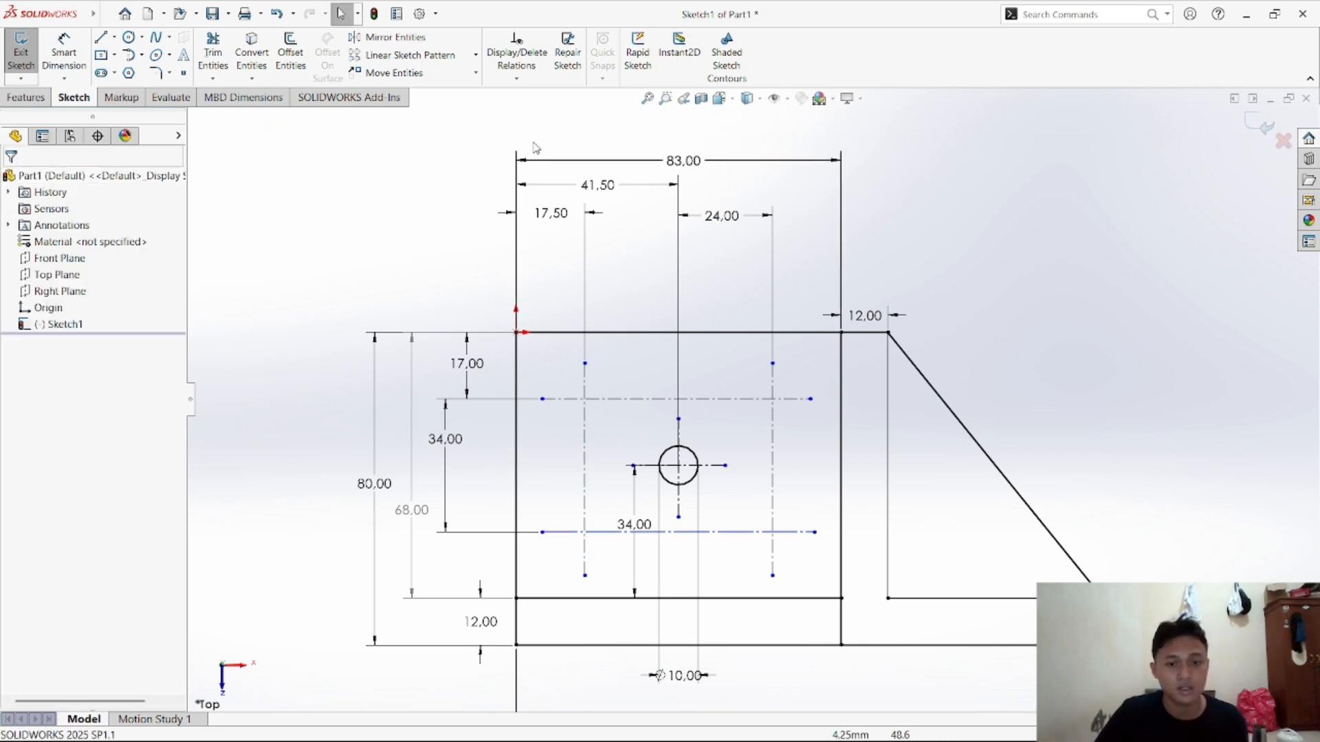
left_click(517, 77)
left_click(533, 112)
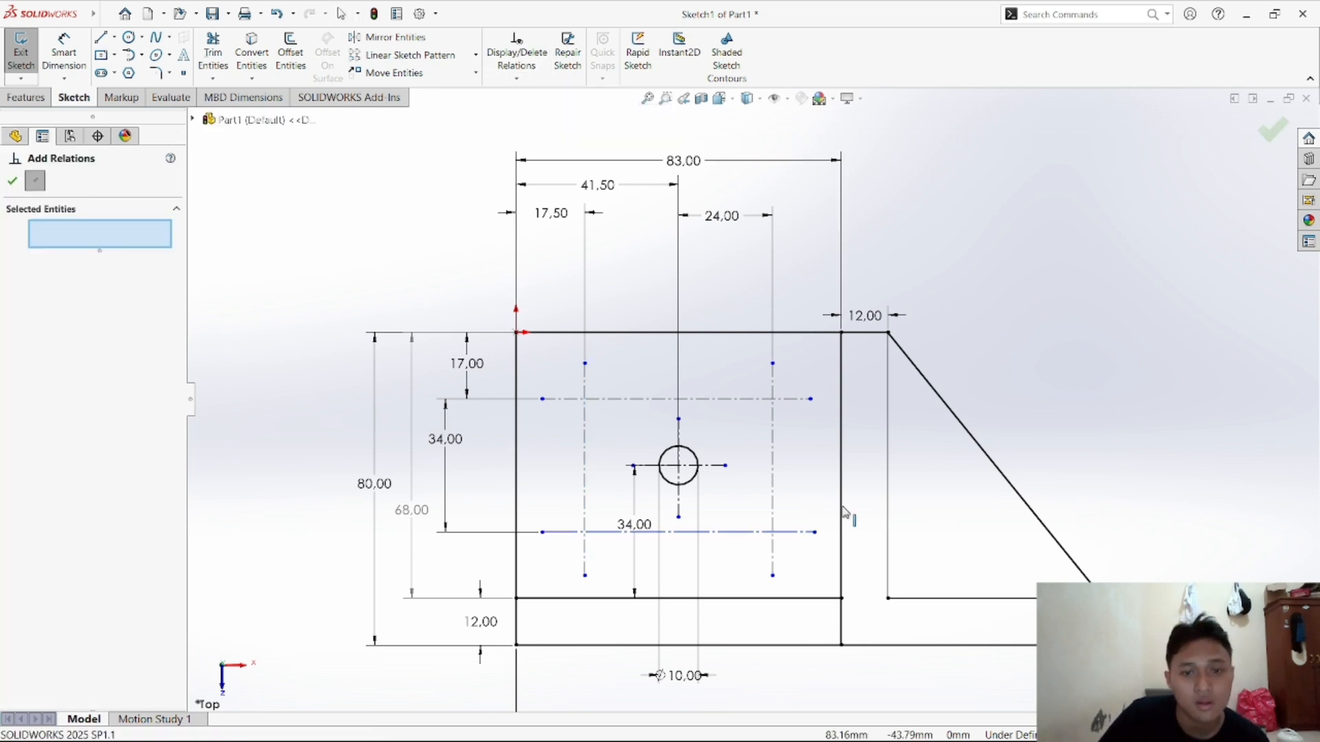
left_click(777, 530)
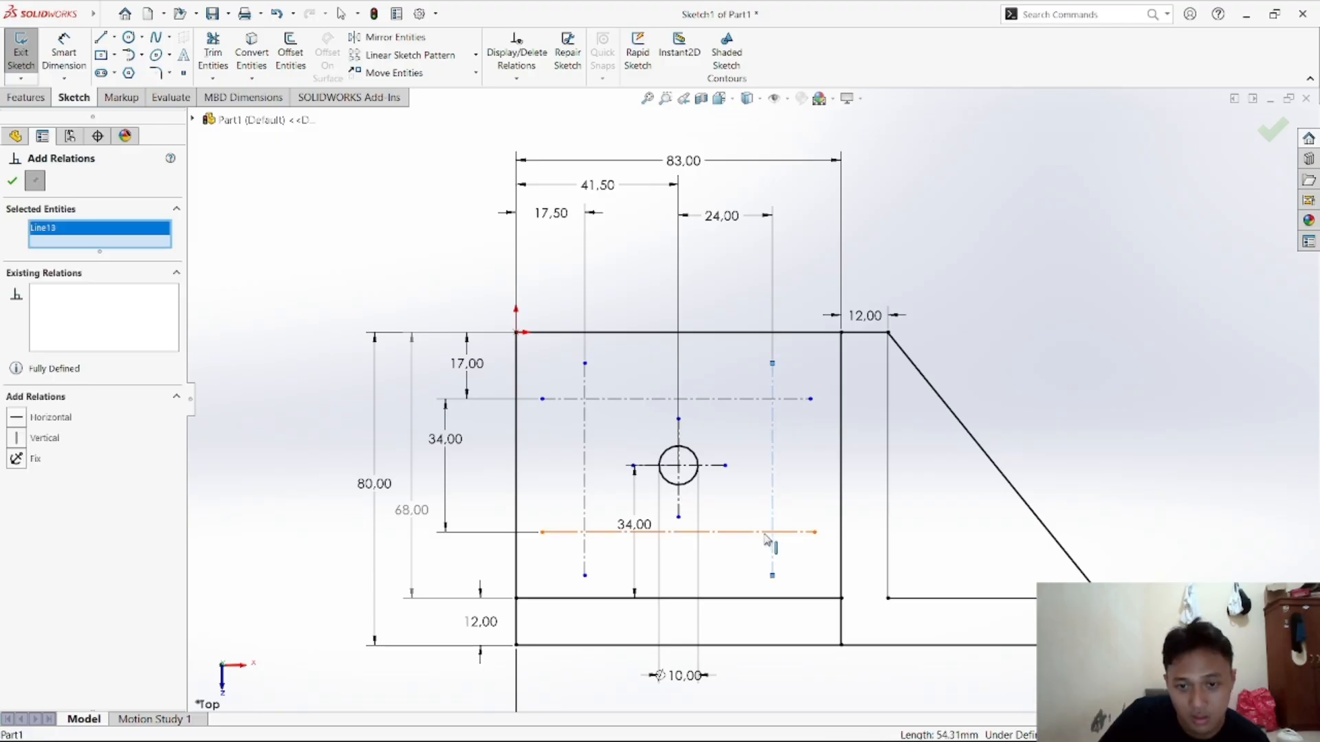
left_click(772, 546)
left_click(17, 491)
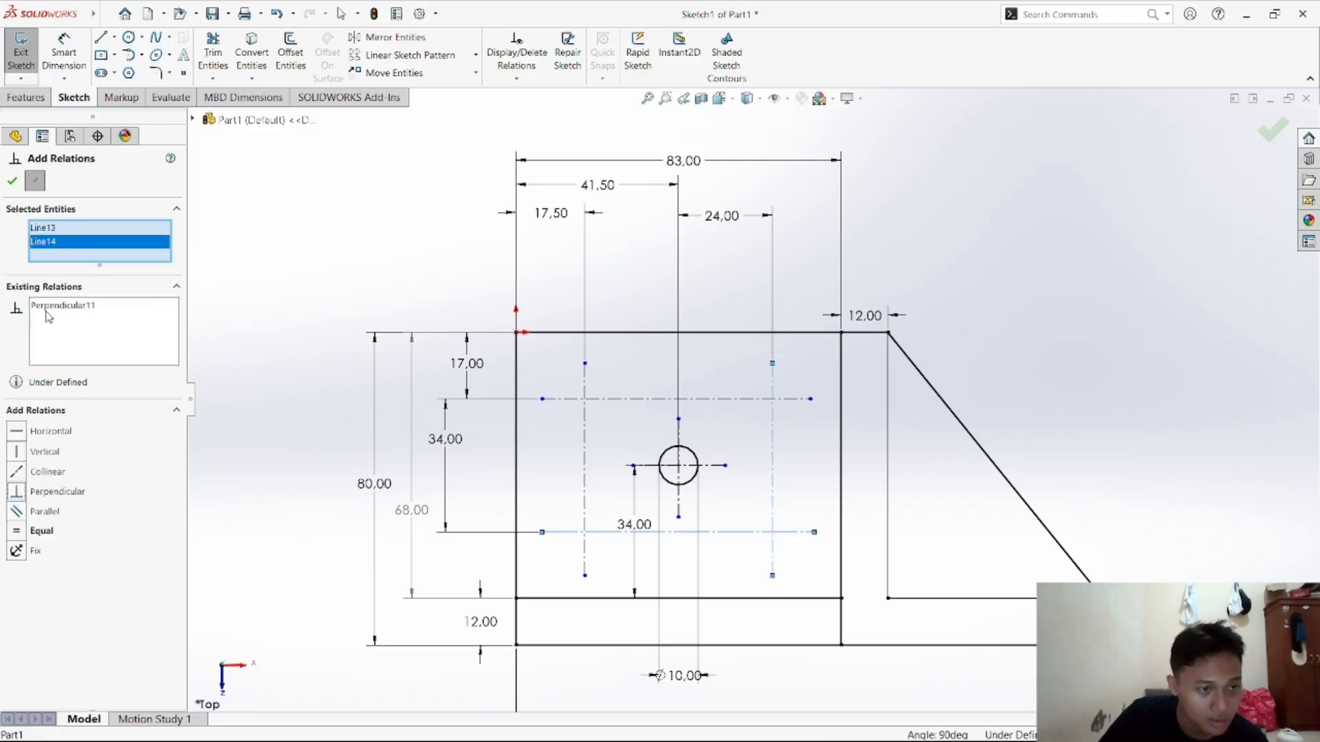
left_click(12, 183)
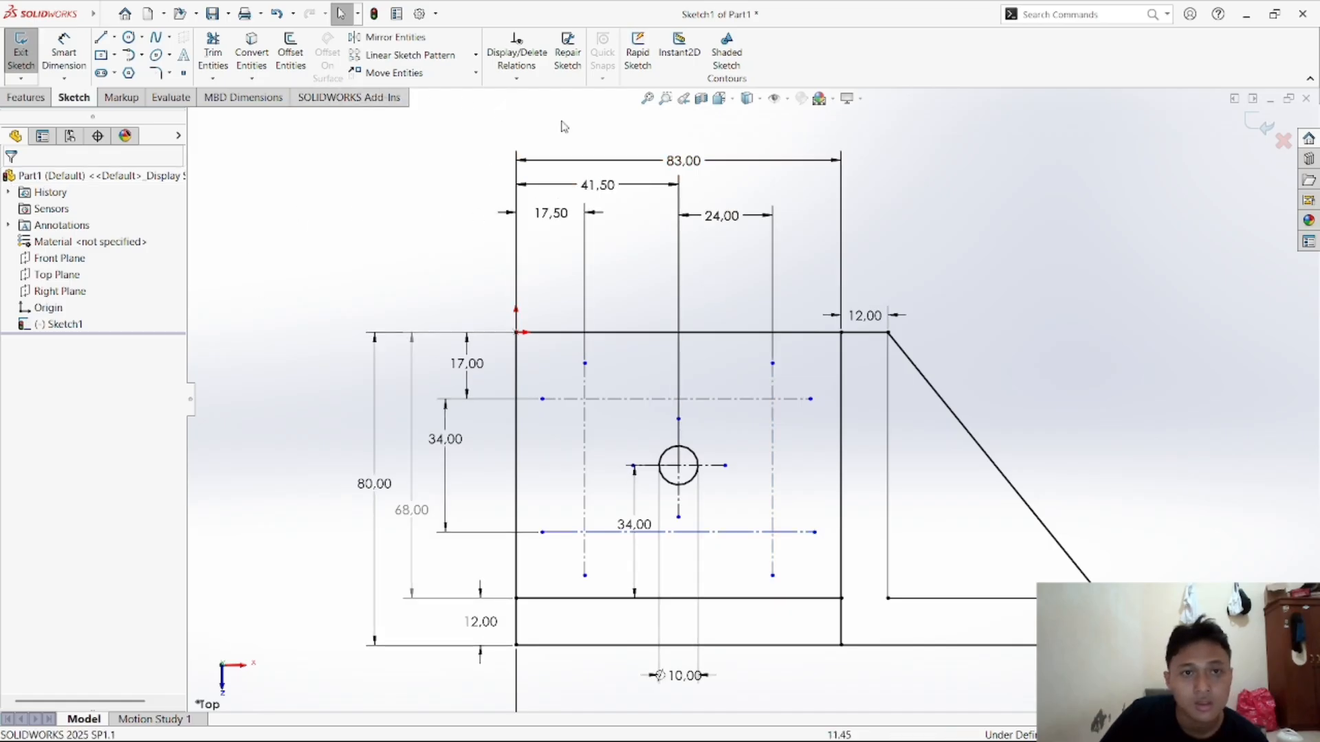
Add a Perpendicular relation between the upper horizontal construction line and the long vertical construction line left of the circle
left_click(516, 78)
left_click(538, 114)
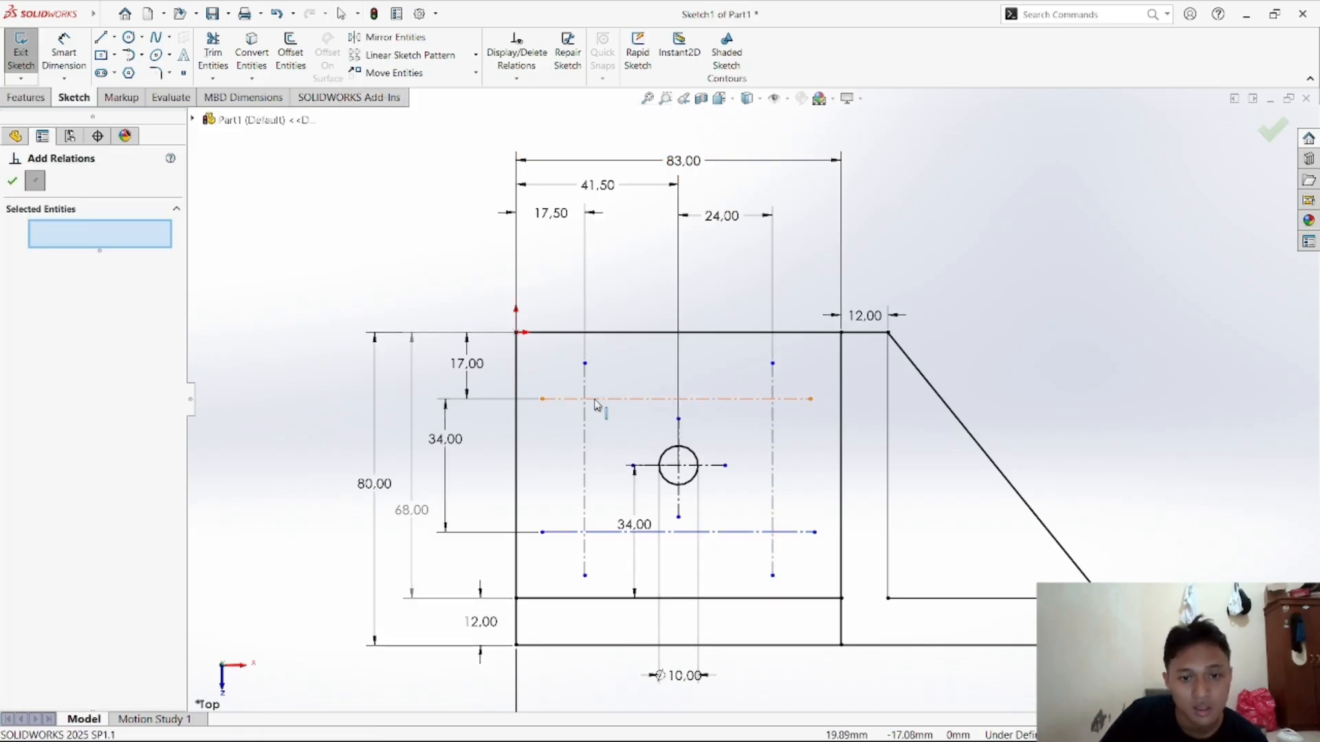
left_click(595, 400)
left_click(585, 396)
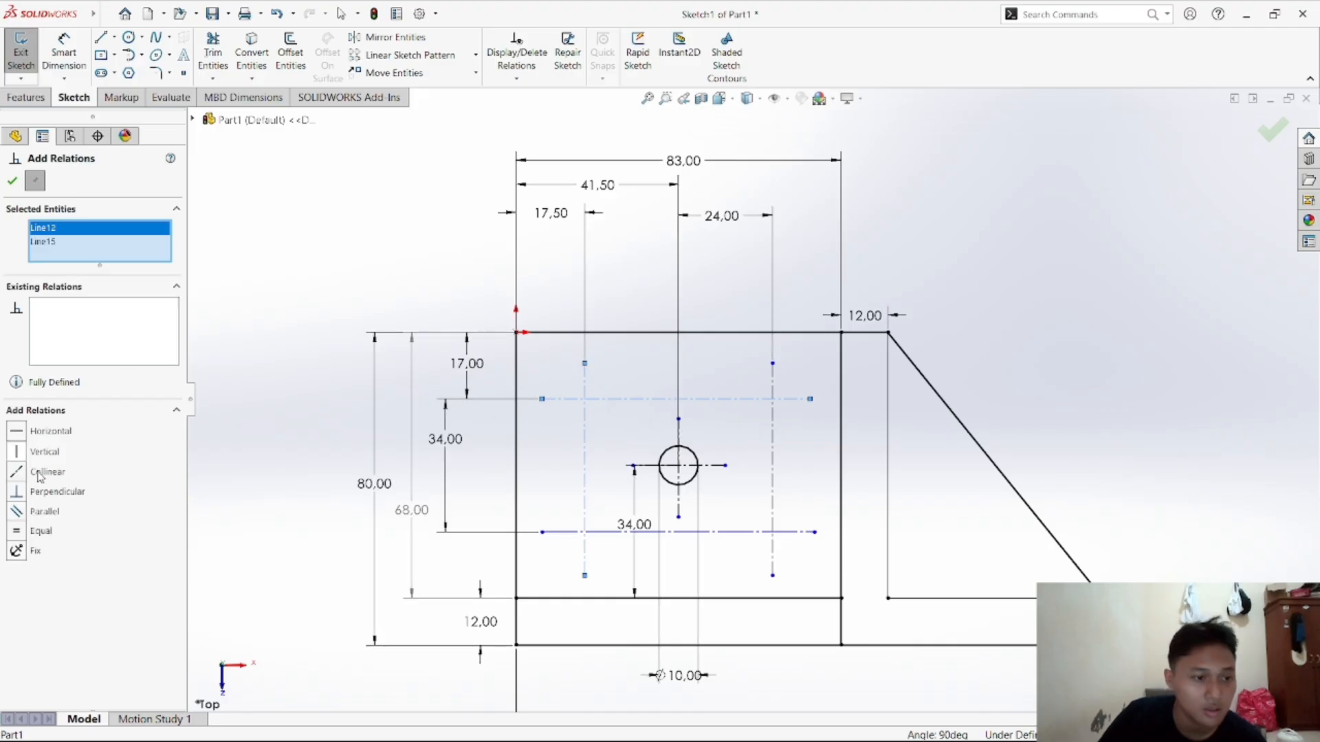
left_click(38, 494)
left_click(12, 184)
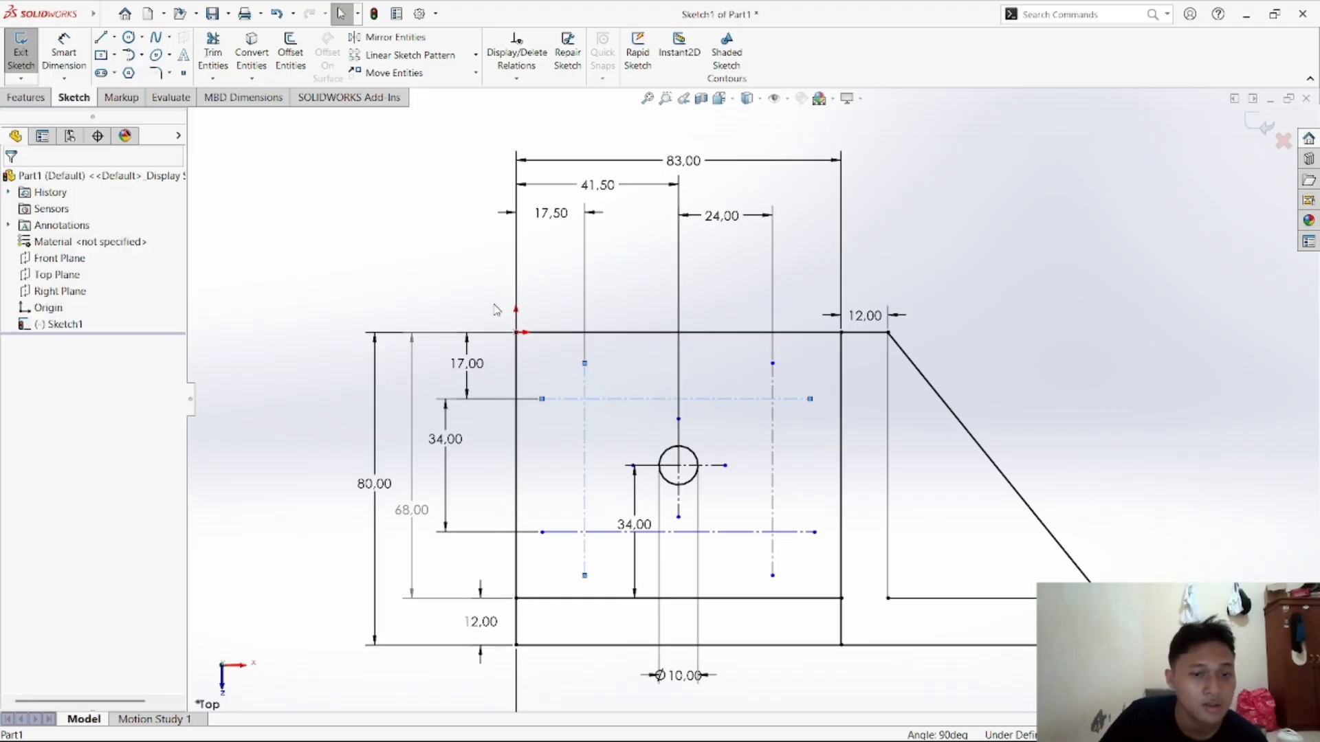
Add a Perpendicular relation between the upper horizontal construction line and the long vertical construction line right of the circle
left_click(521, 66)
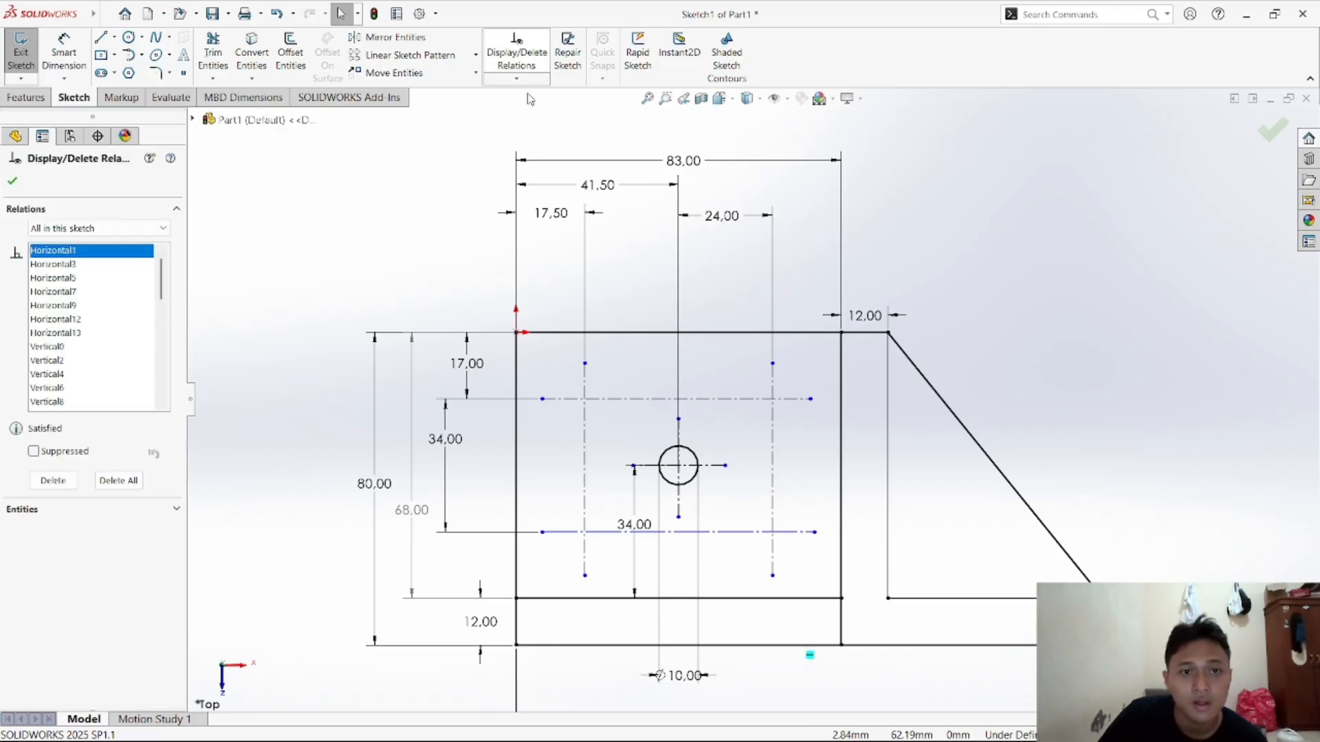
left_click(521, 80)
left_click(533, 109)
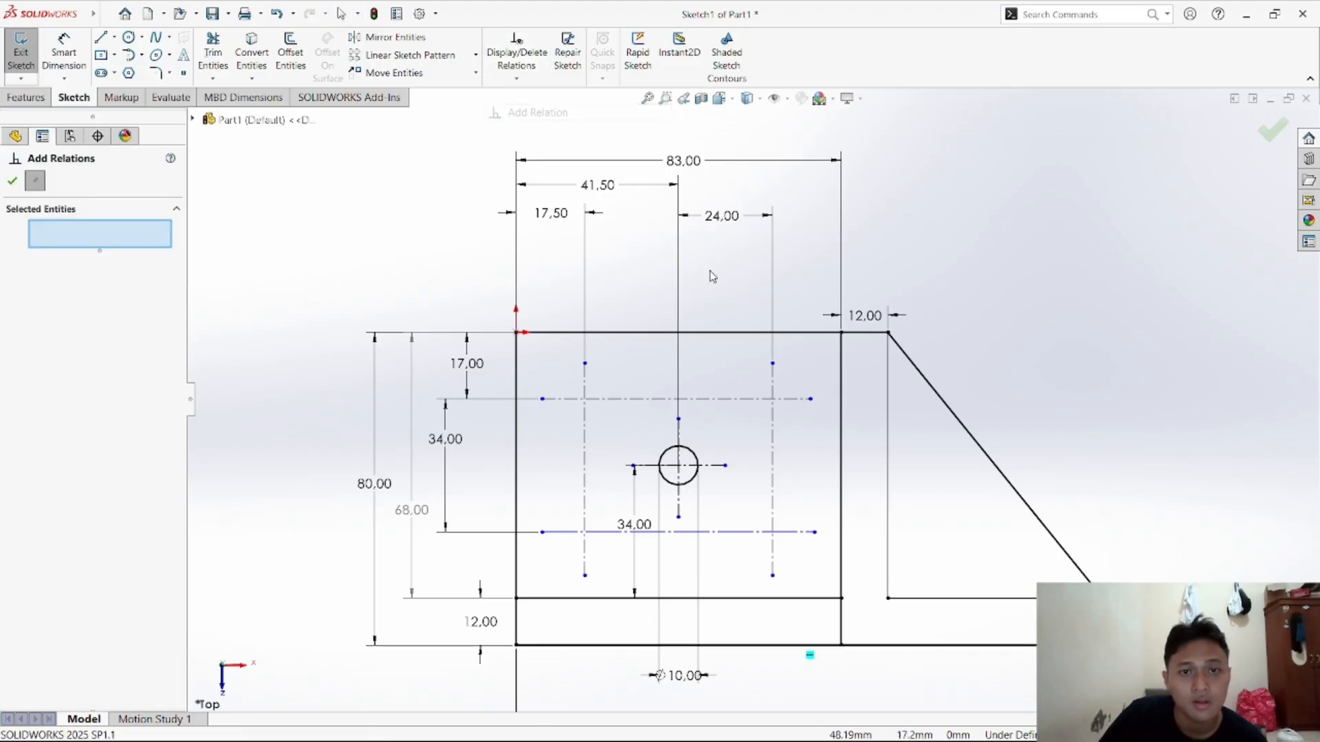
left_click(786, 402)
left_click(773, 409)
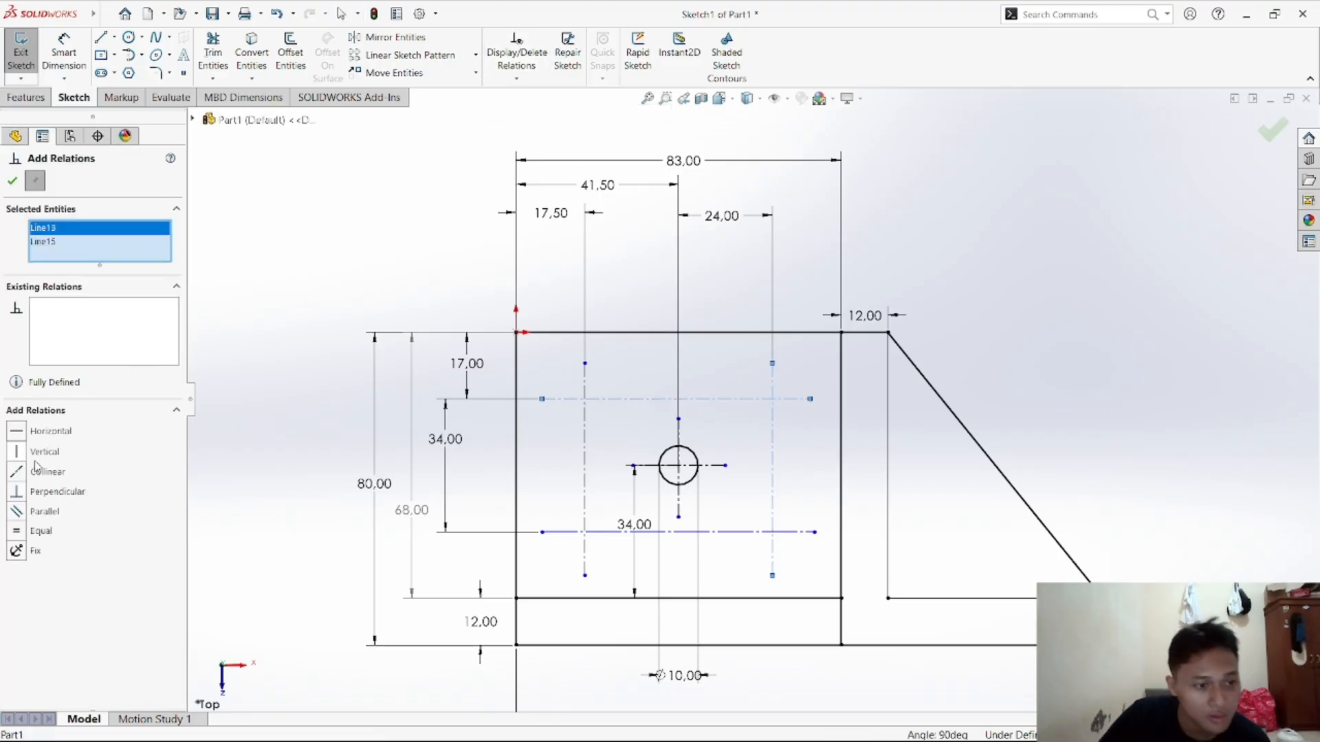
left_click(15, 492)
left_click(12, 180)
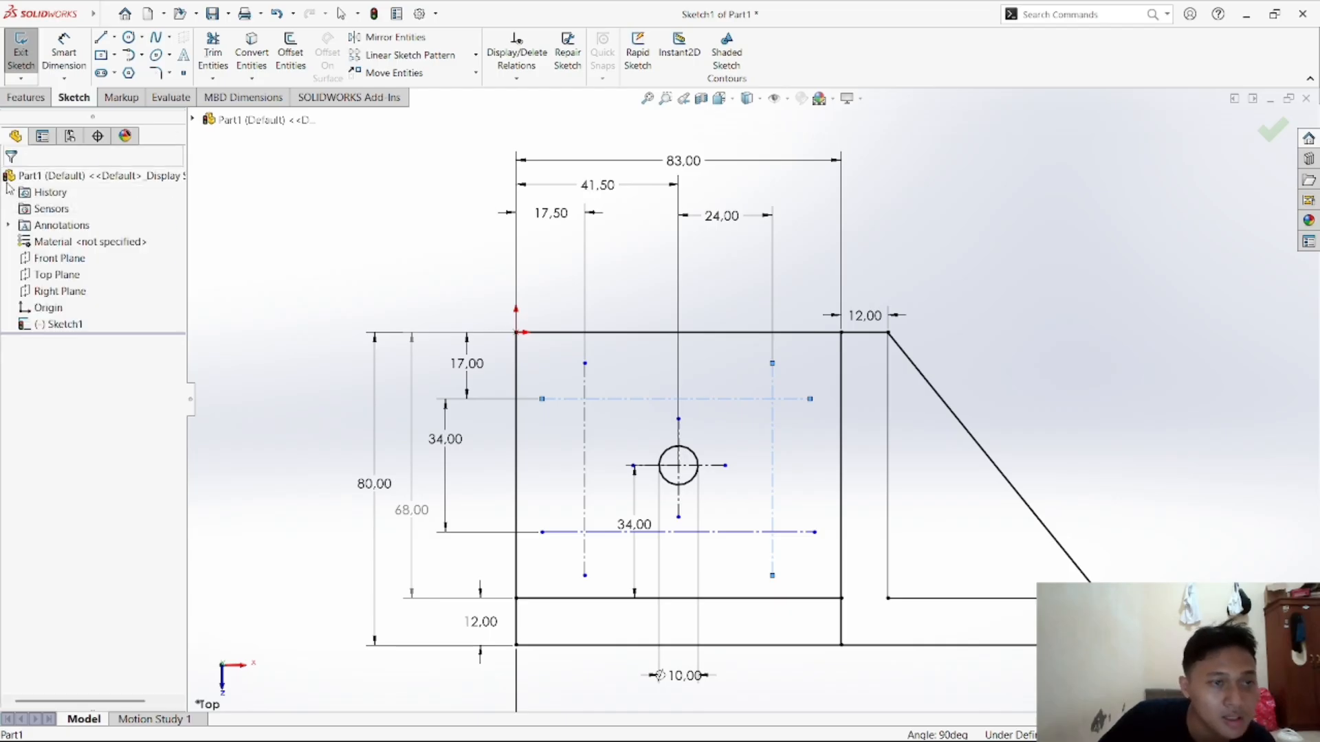
left_click(364, 211)
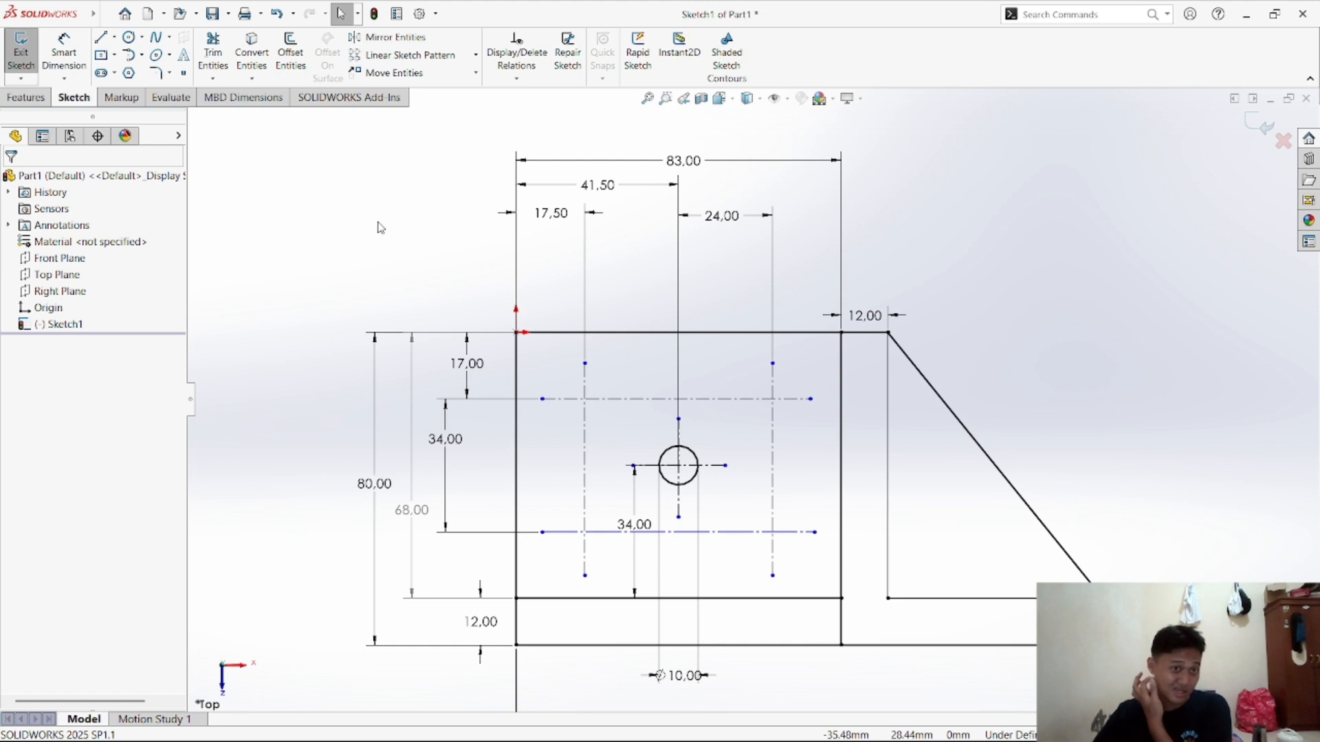
left_click(114, 73)
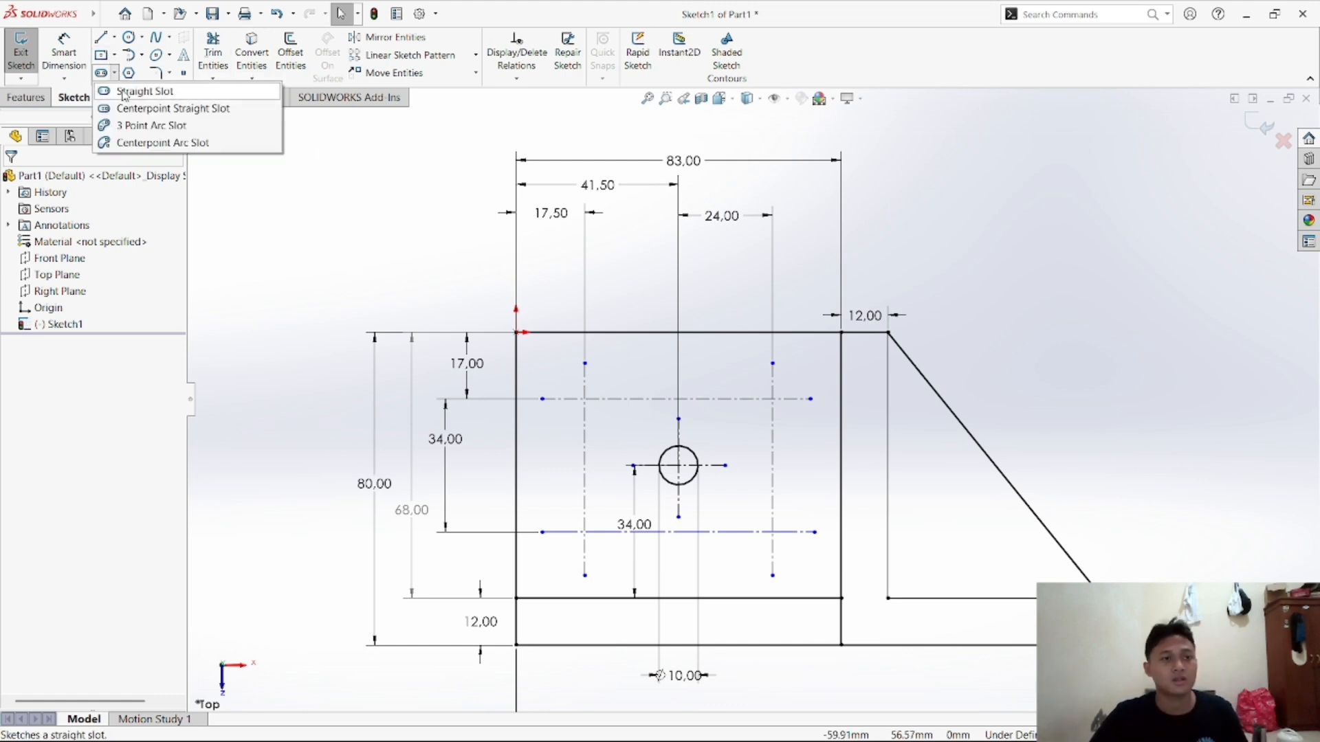
left_click(124, 93)
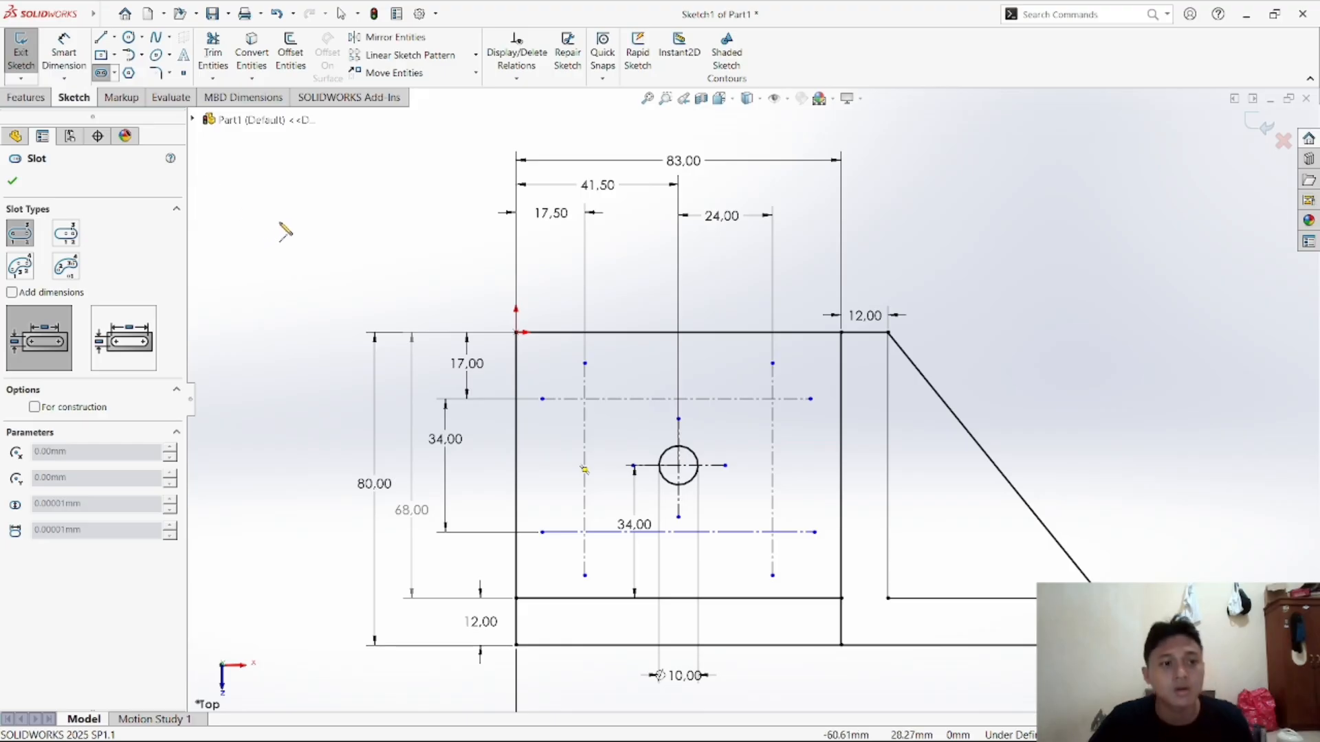
left_click(100, 73)
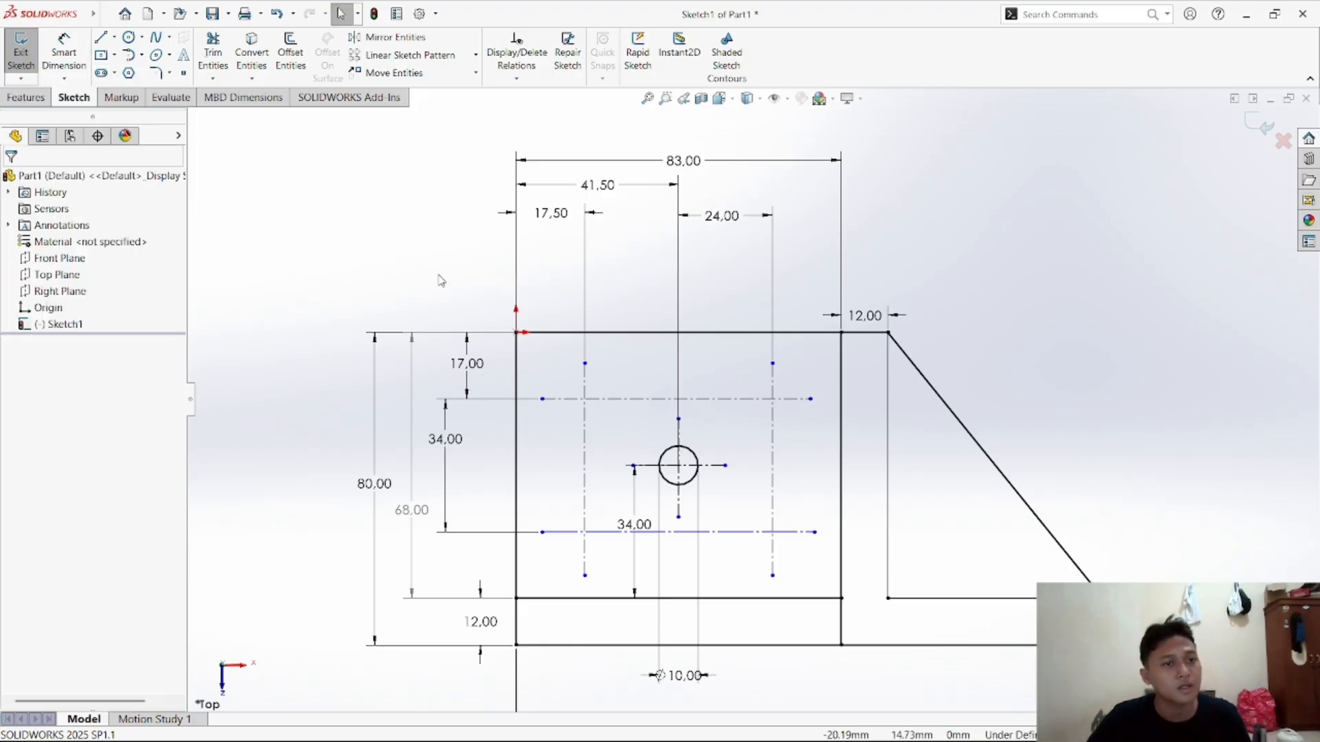
Delete the 17.5 and 24 mm horizontal and the 17 and 34 mm vertical dimensions locating the four long construction lines around the circle
left_click(584, 263)
key("Delete")
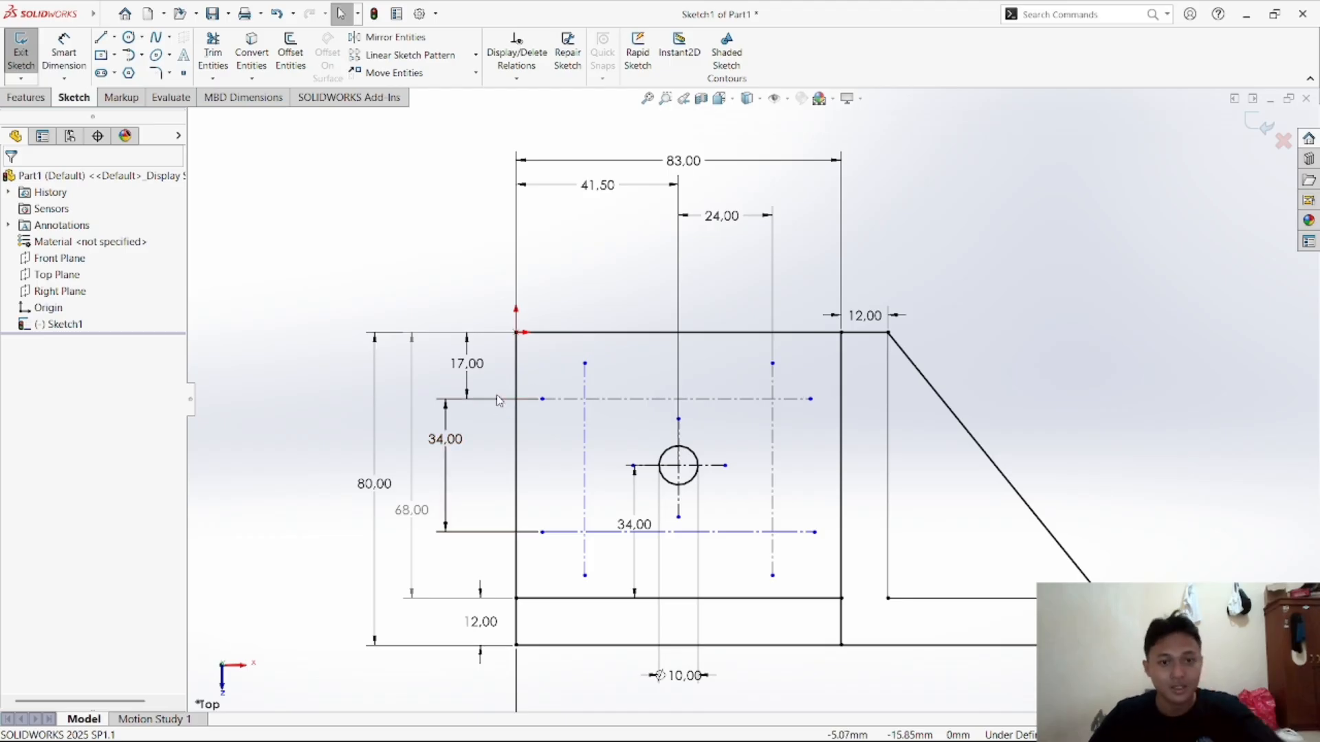
left_click(722, 216)
key("Delete")
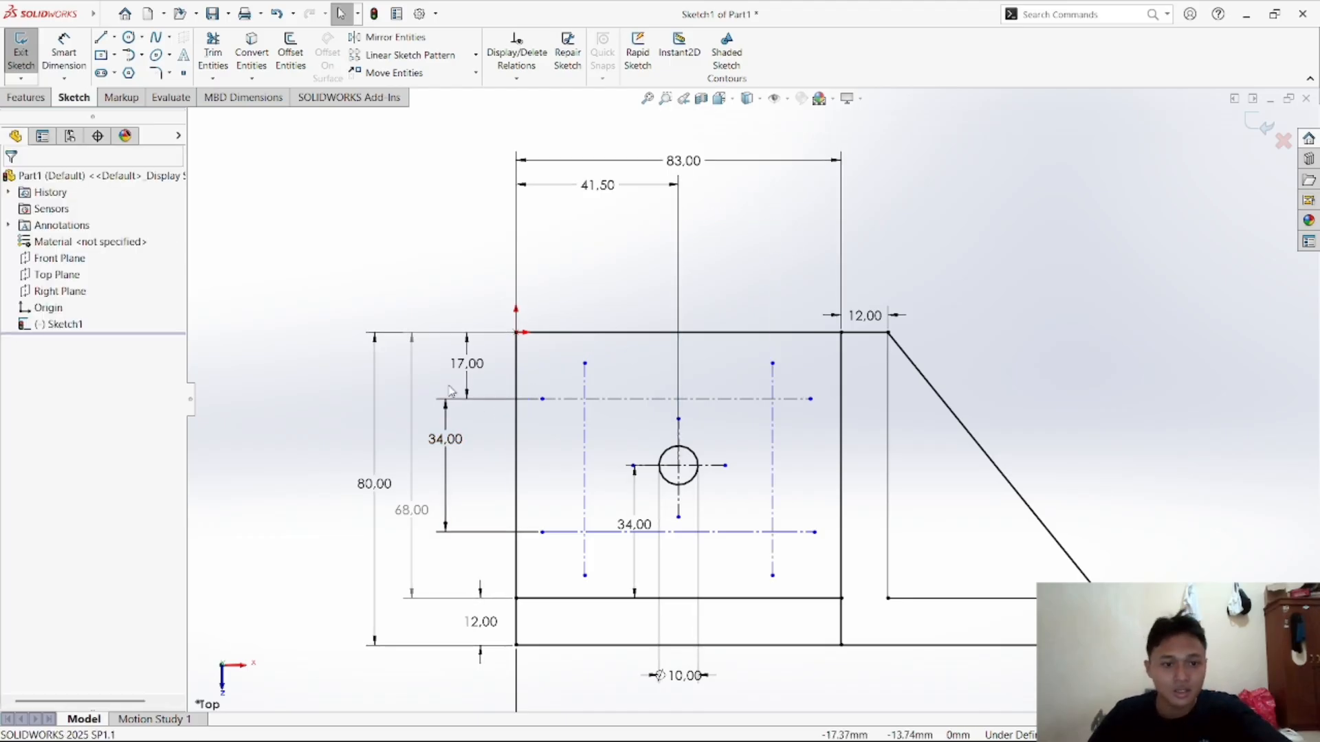
left_click(467, 363)
key("Delete")
left_click(478, 400)
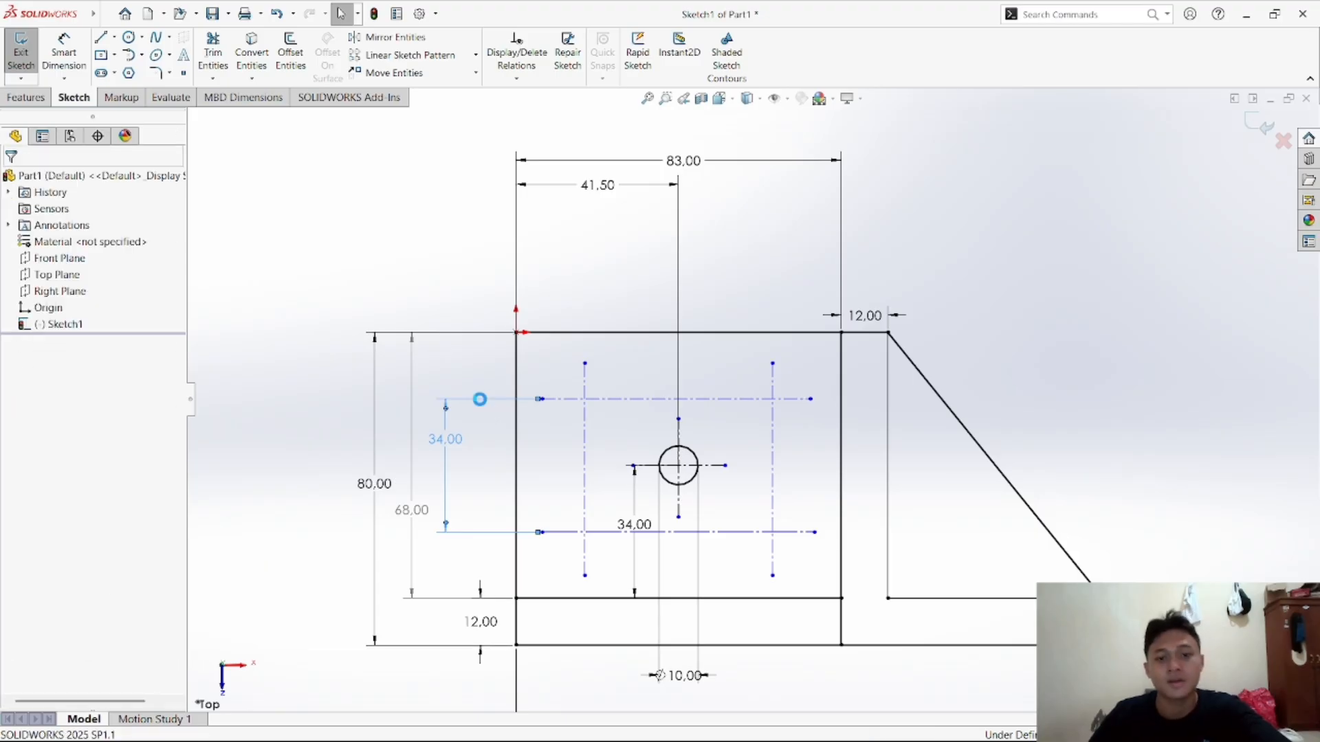
key("Delete")
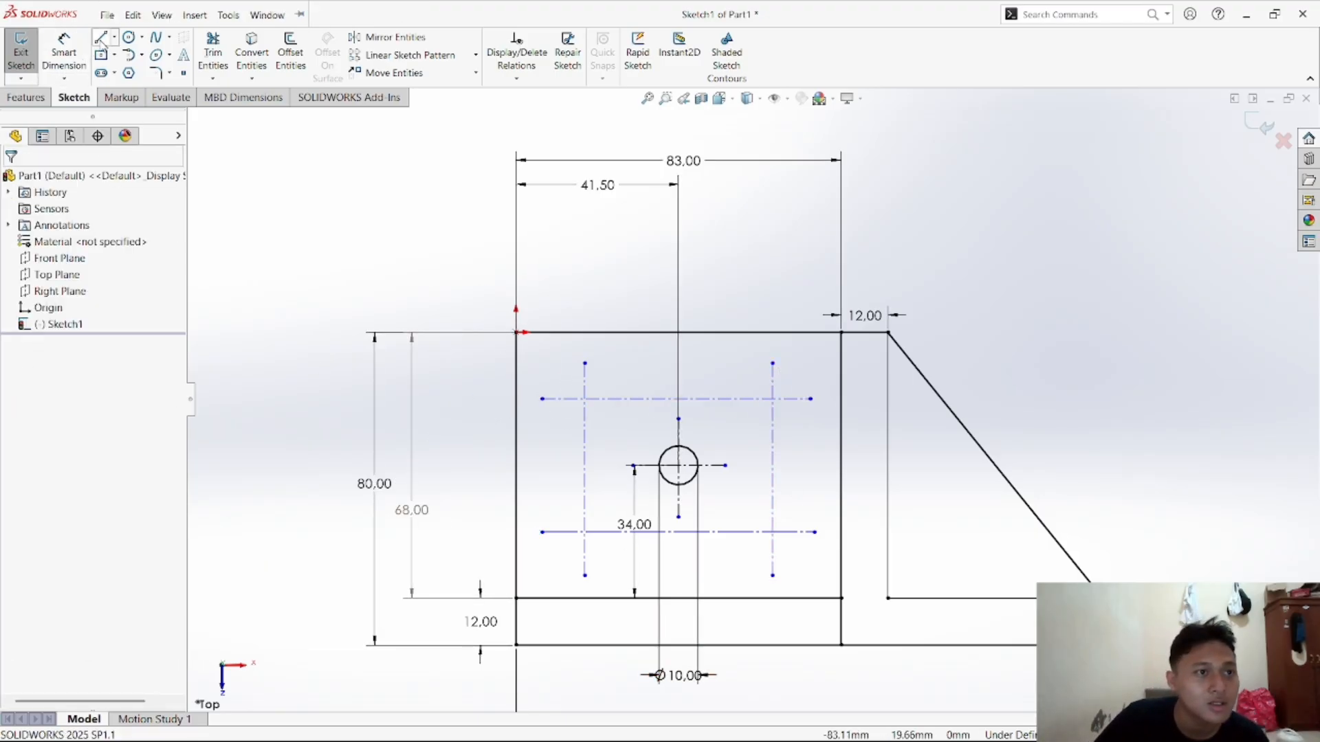
Sketch a vertical straight slot about 15.3 mm wide between the two construction-line intersections left of the circle, 34 mm between centres
left_click(116, 74)
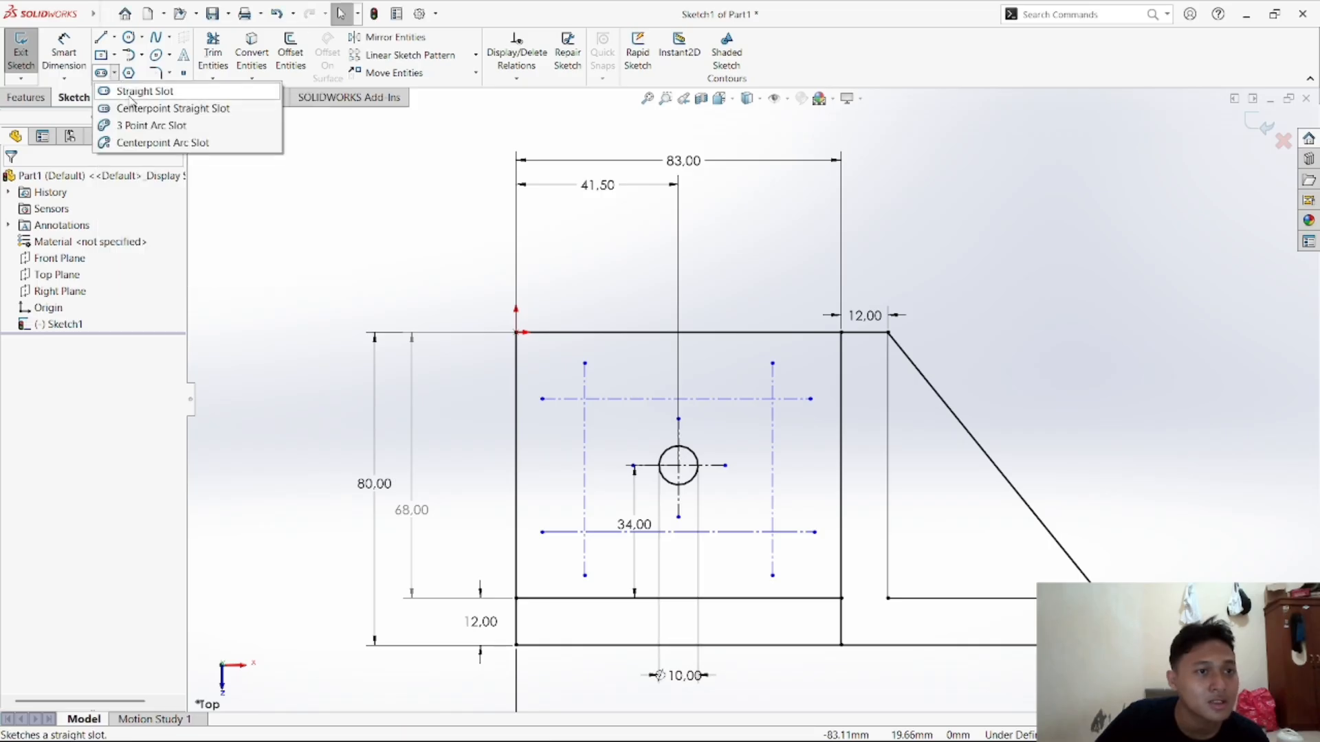
left_click(131, 96)
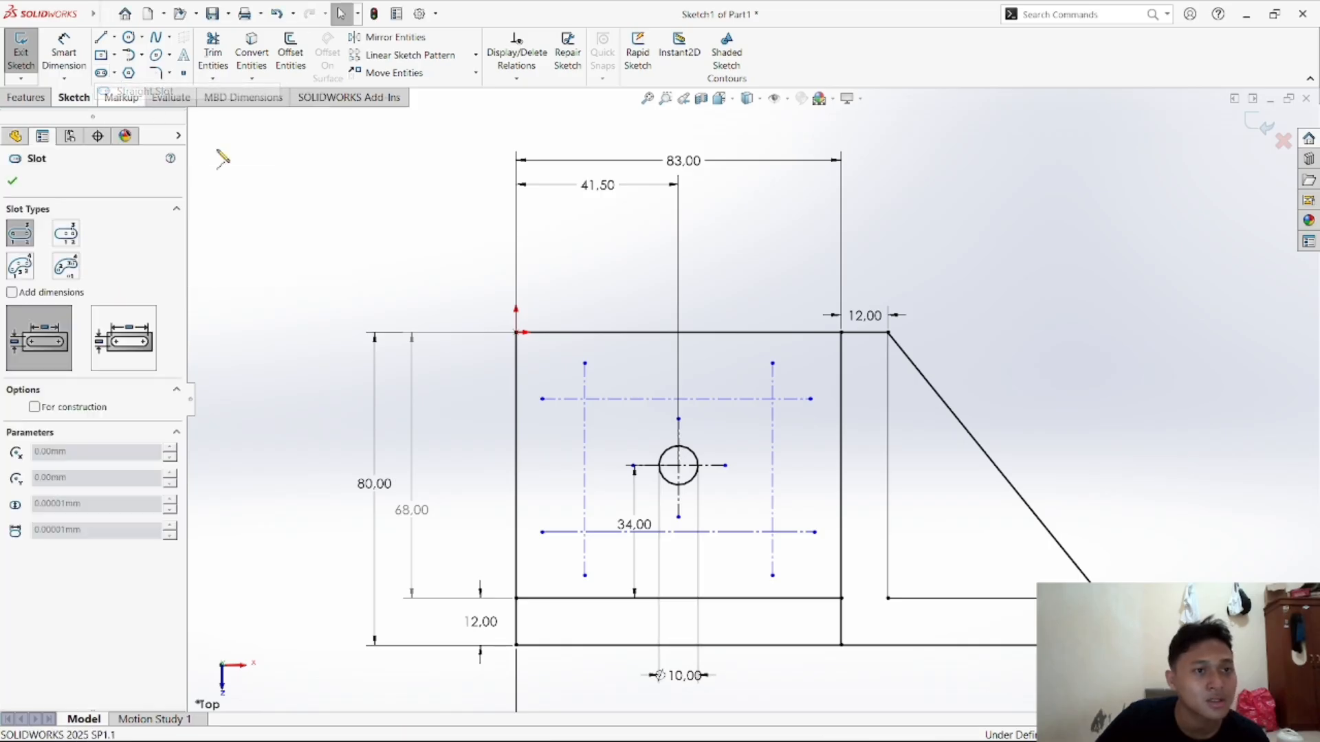
left_click(585, 399)
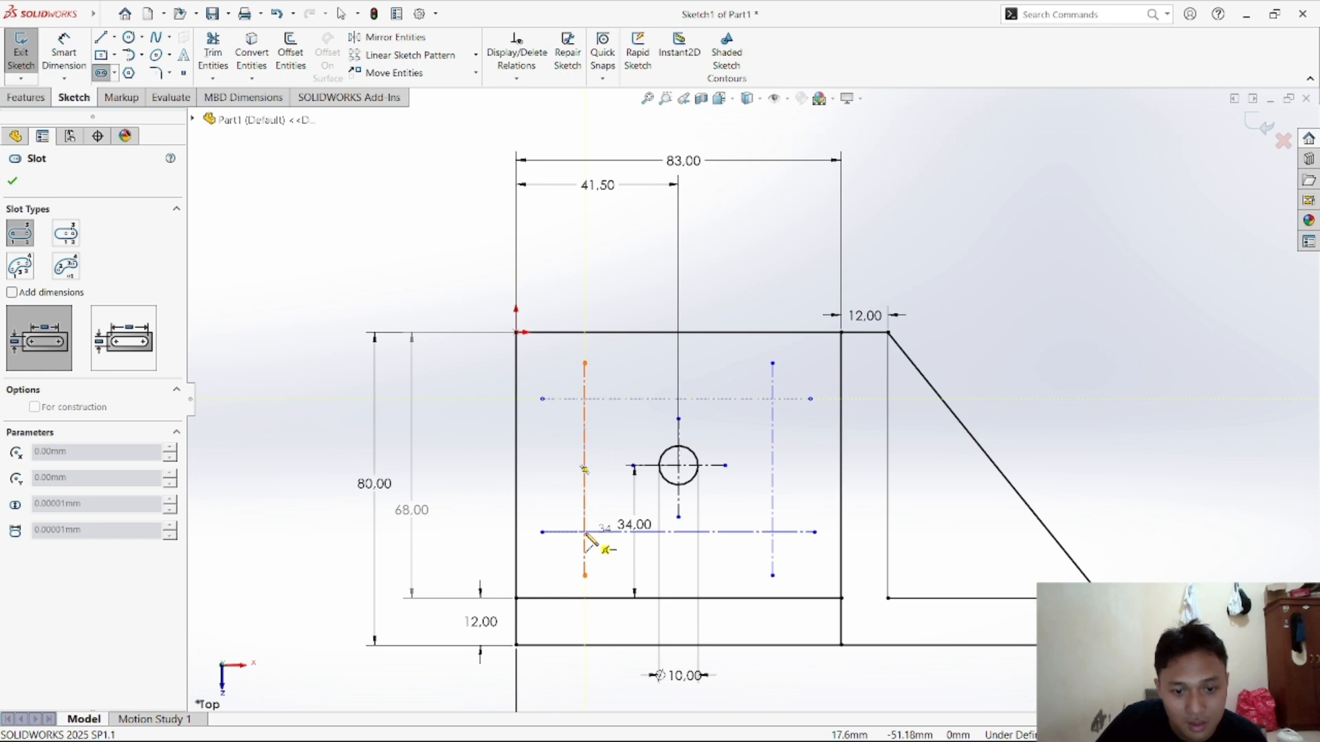
left_click(586, 533)
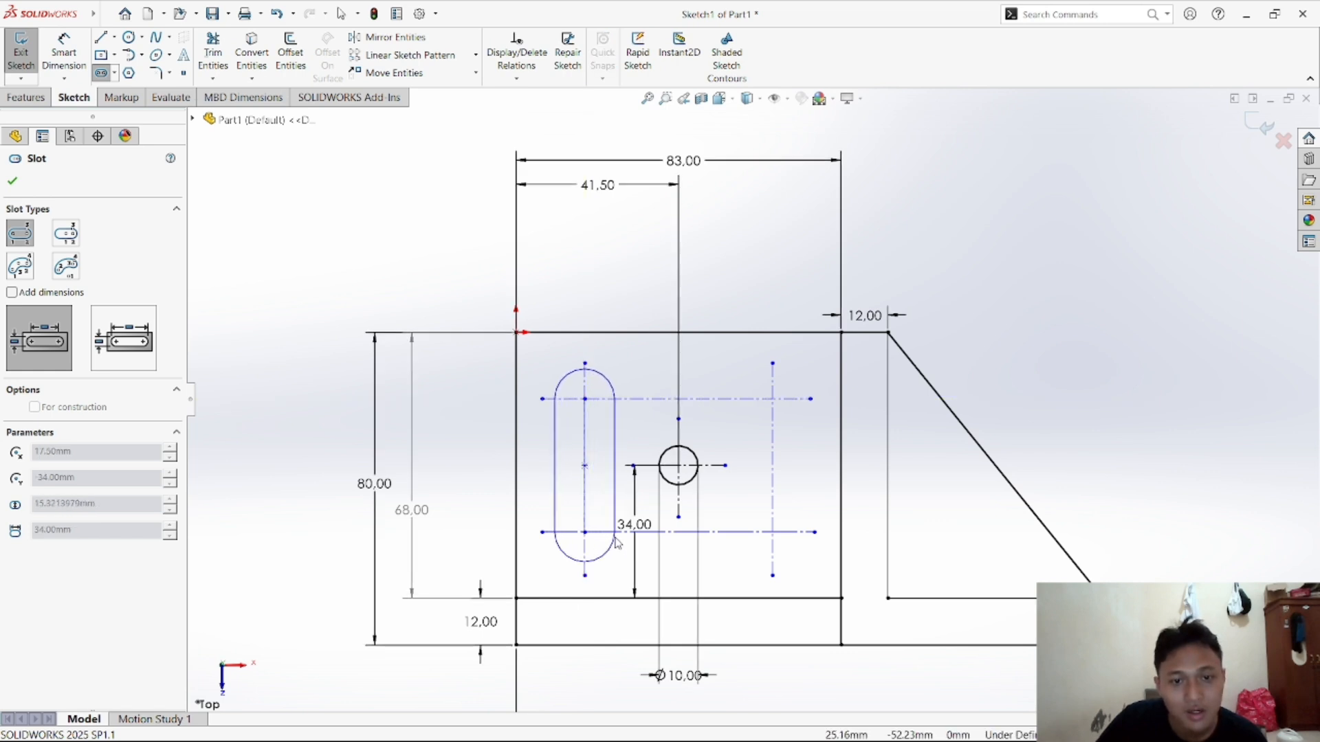
left_click(615, 543)
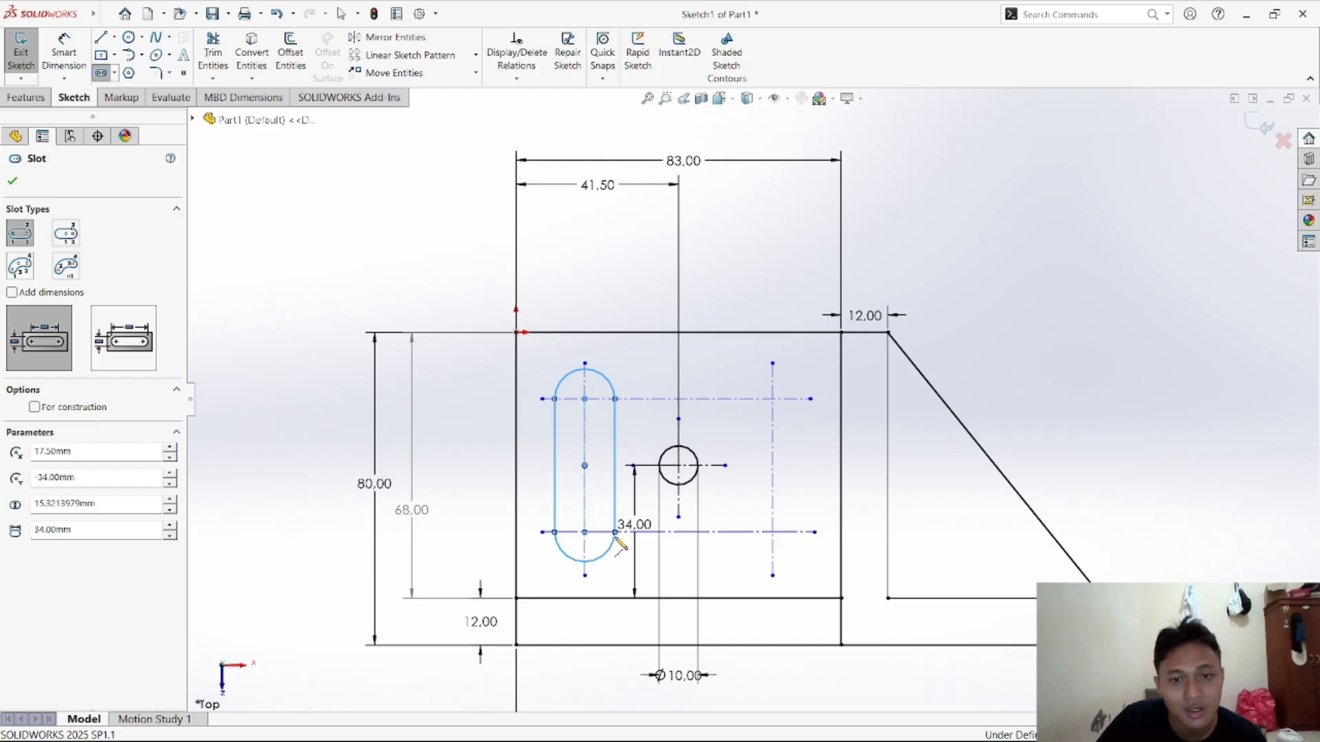
Sketch a second vertical straight slot about 14.6 mm wide between the construction-line intersections right of the circle, 34 mm between centres
left_click(773, 399)
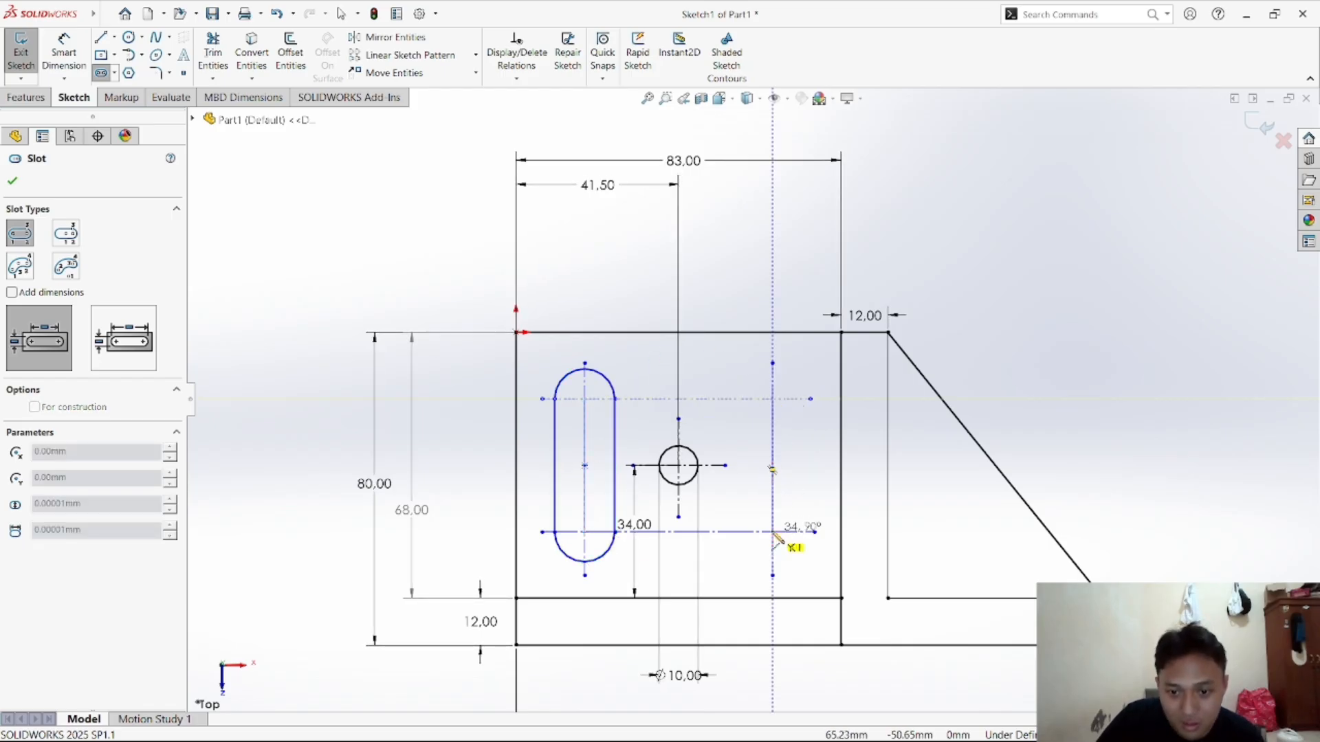
left_click(773, 532)
left_click(802, 555)
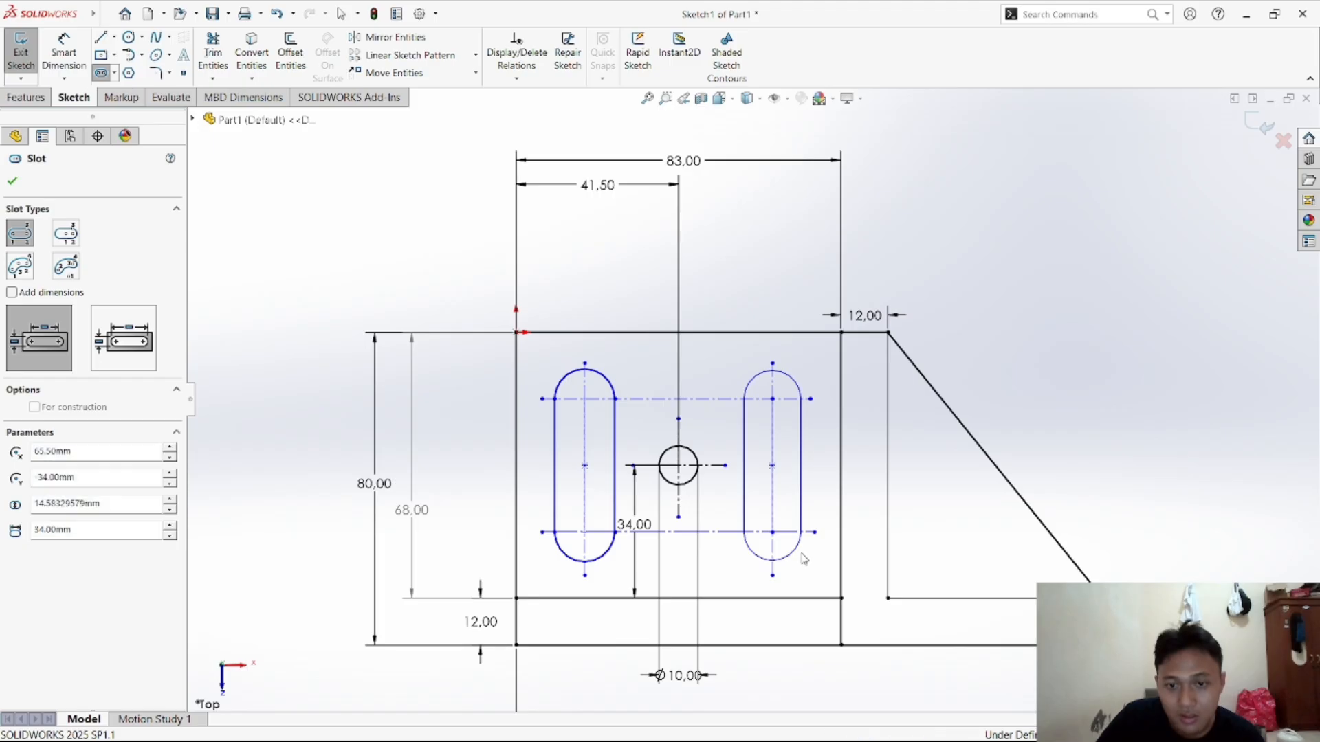
right_click(781, 459)
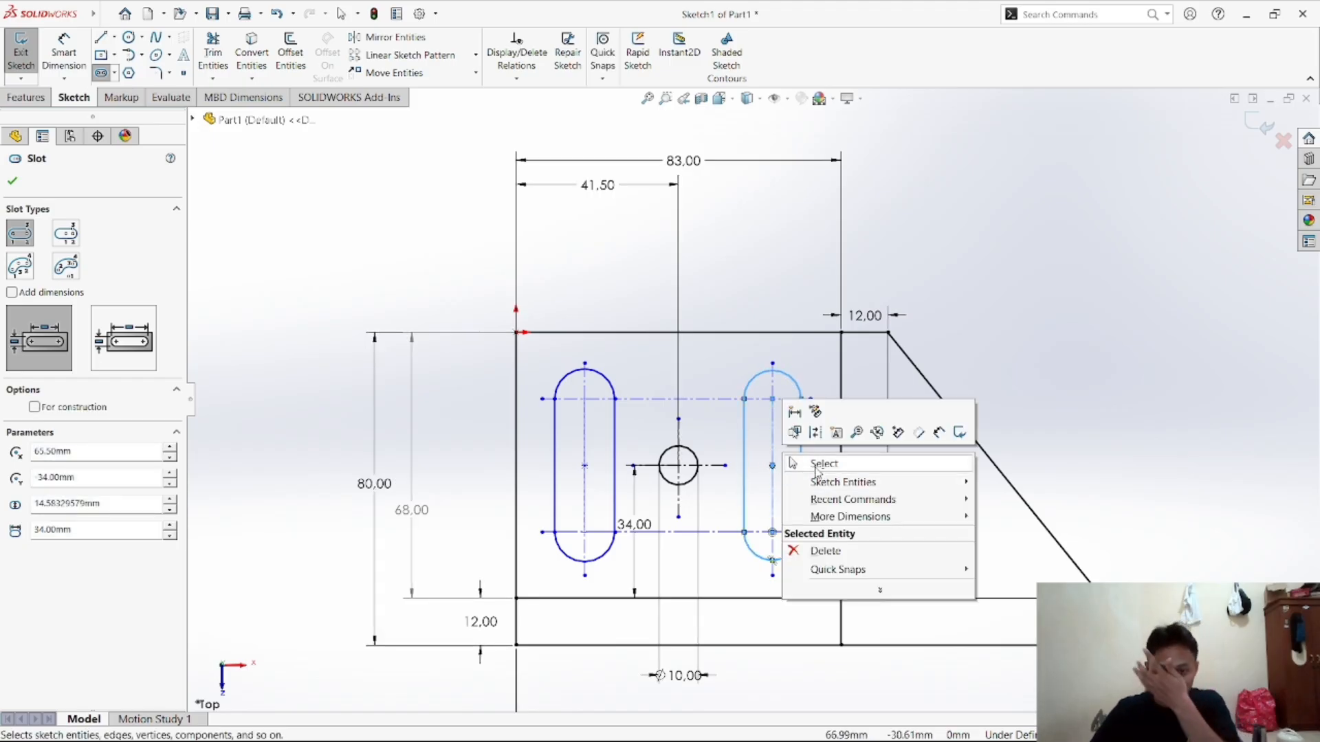
left_click(801, 462)
Dimension the left slot's upper arc centre 17.5 mm horizontally from the origin corner
left_click(64, 51)
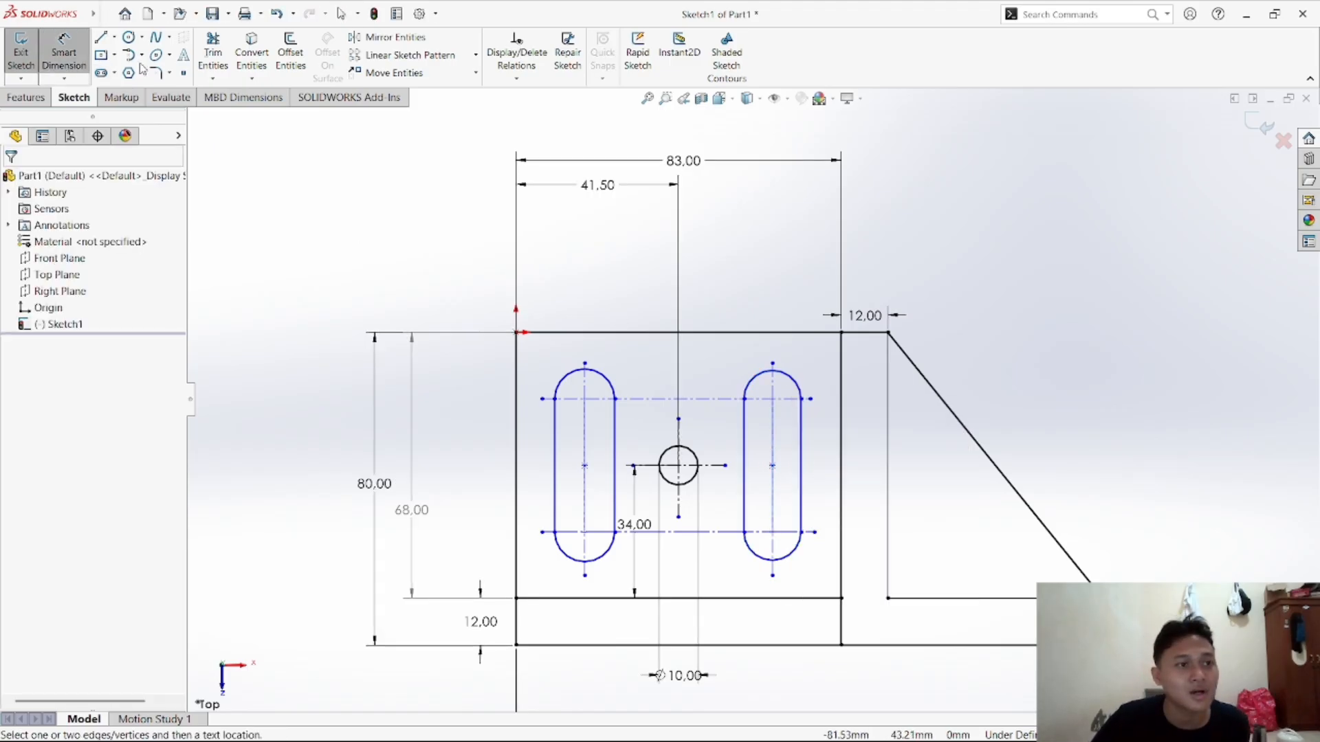
left_click(586, 400)
left_click(516, 333)
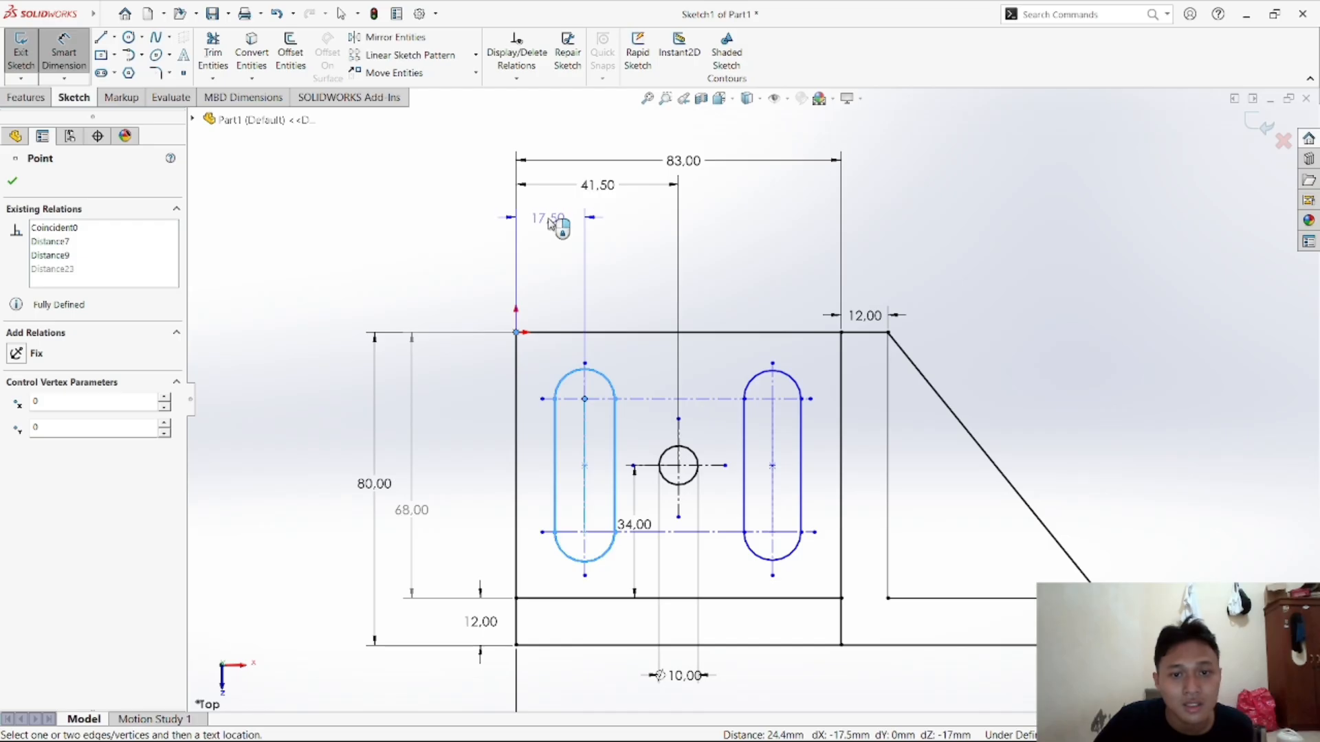
left_click(558, 221)
left_click(490, 198)
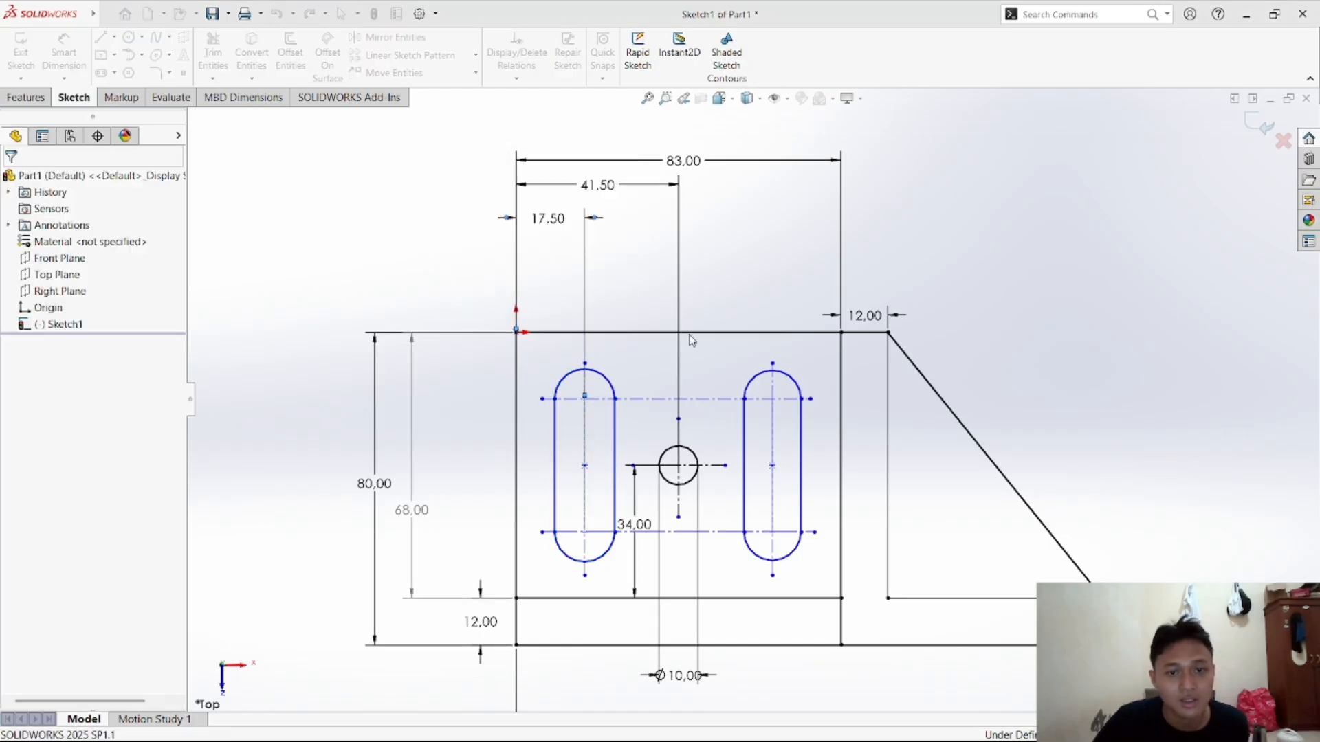
Dimension the right slot's upper arc centre 24 mm horizontally from the top end of the circle's vertical centreline
left_click(772, 399)
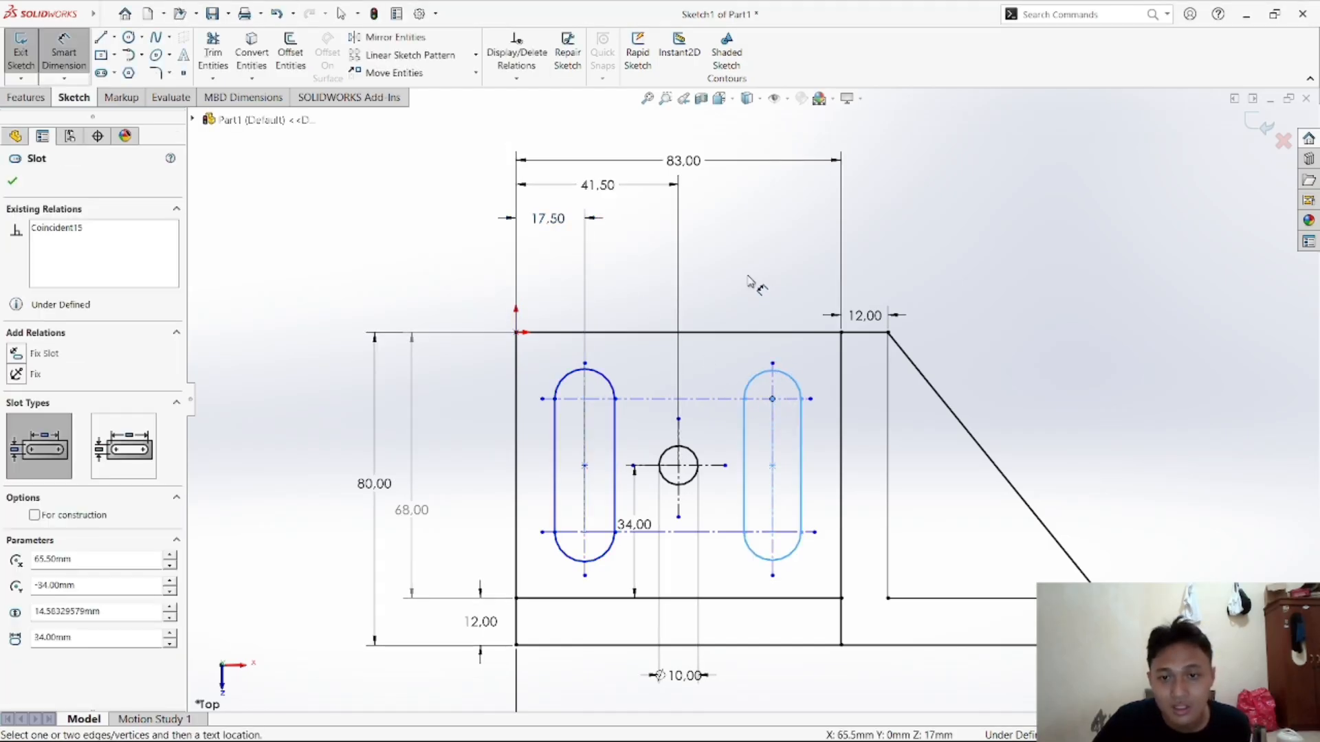
left_click(678, 419)
left_click(771, 350)
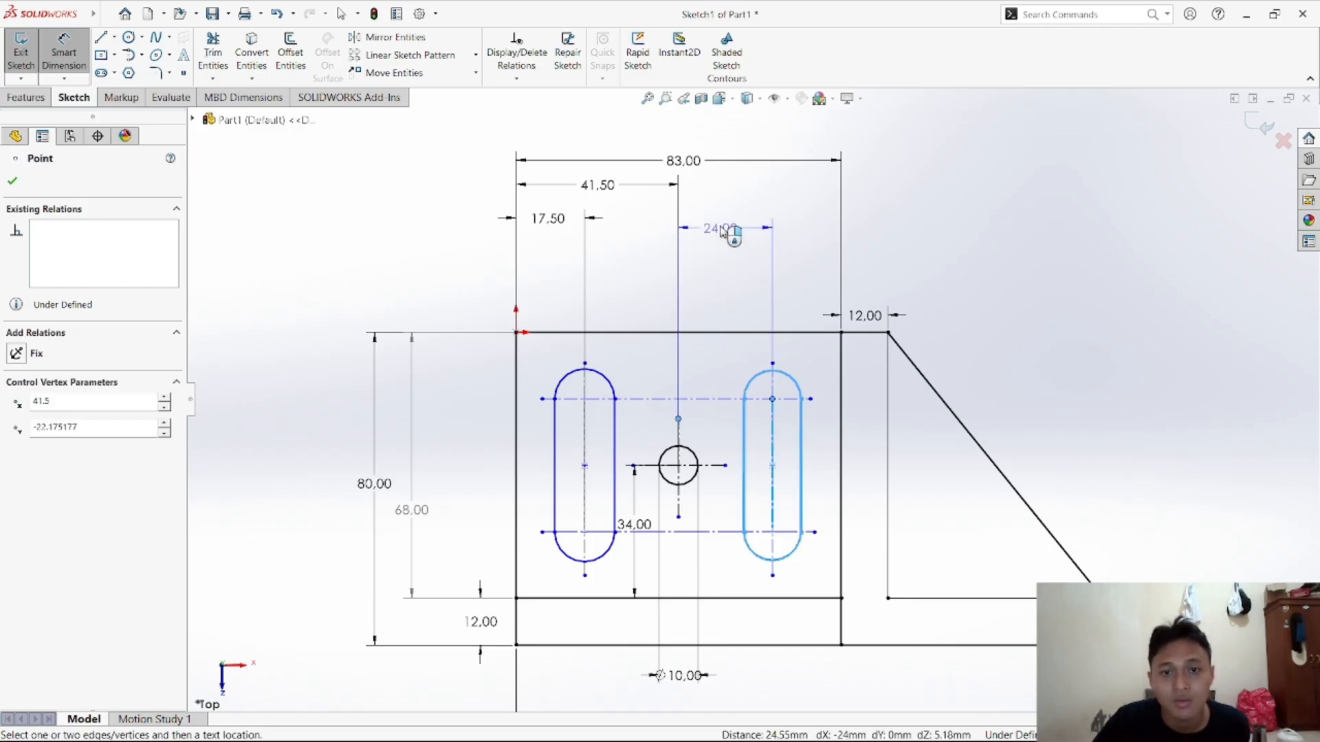
left_click(723, 224)
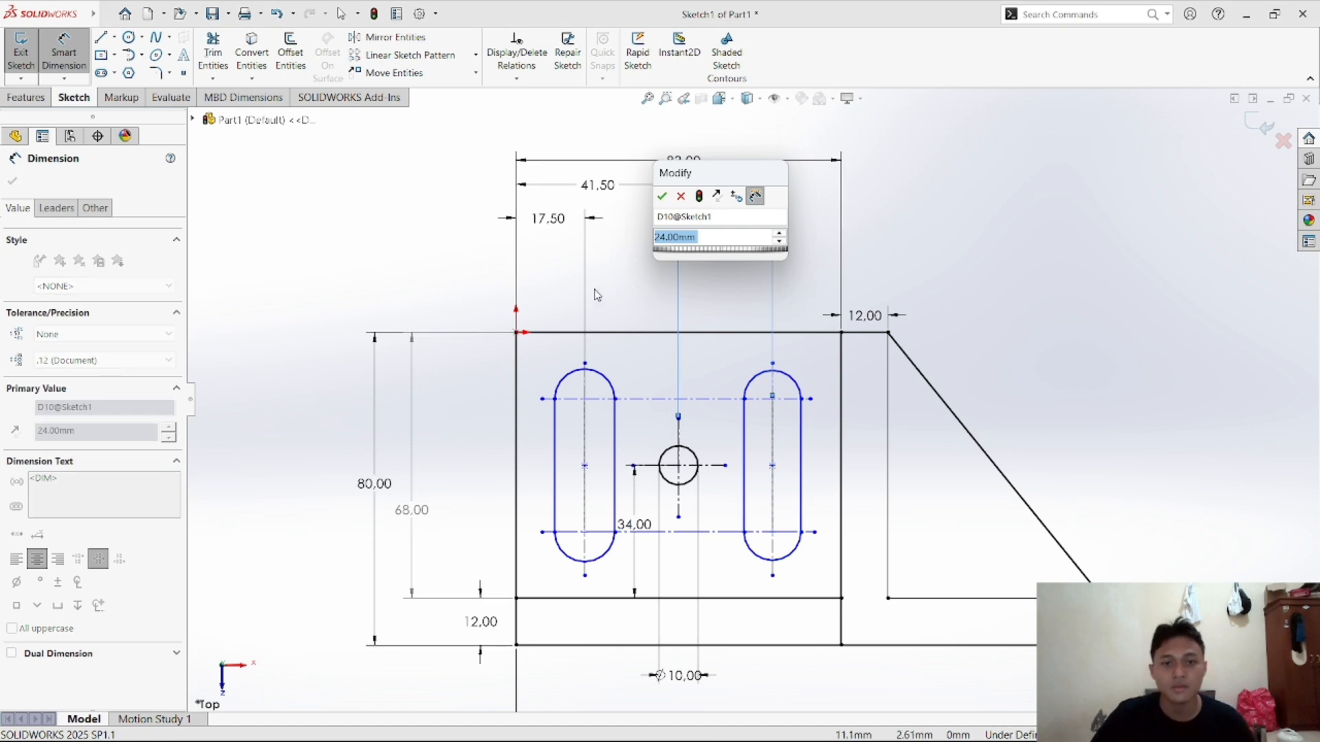
left_click(500, 381)
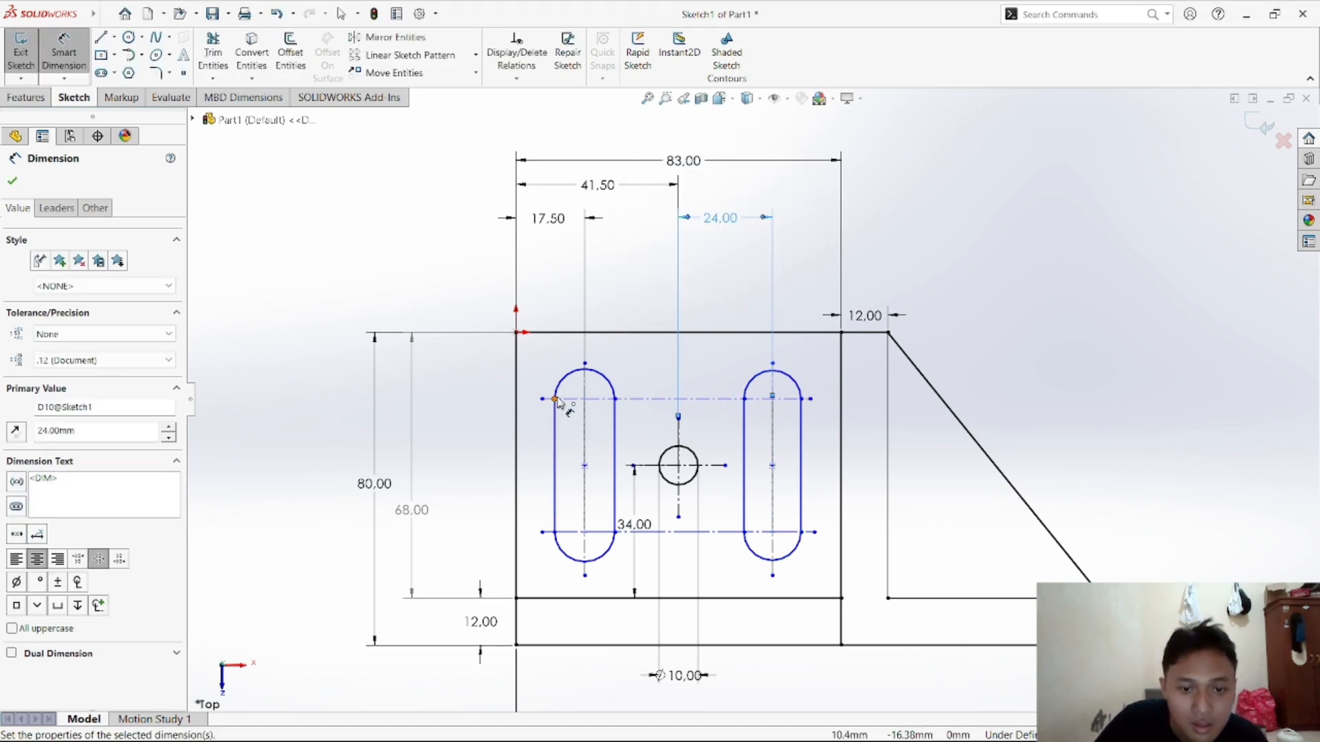
Dimension the left slot's upper arc centre 17 mm vertically from the origin corner
left_click(585, 399)
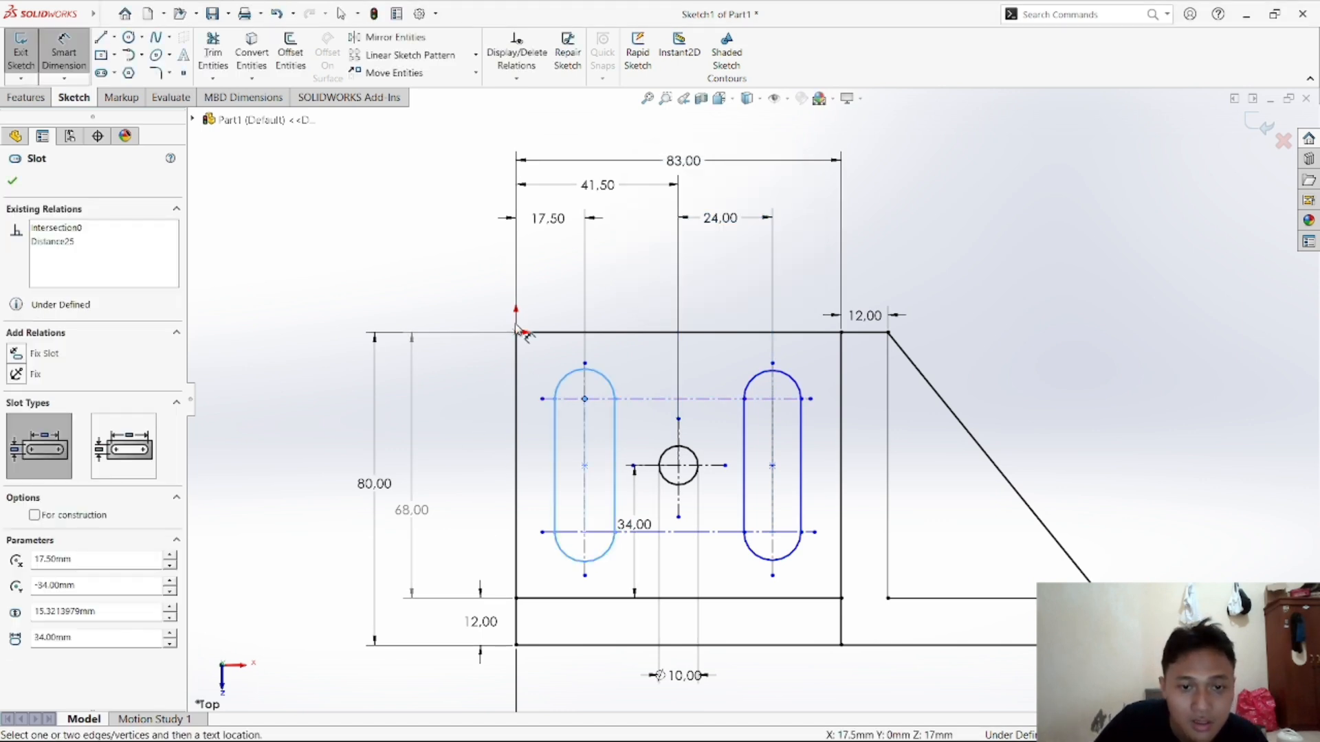
left_click(516, 334)
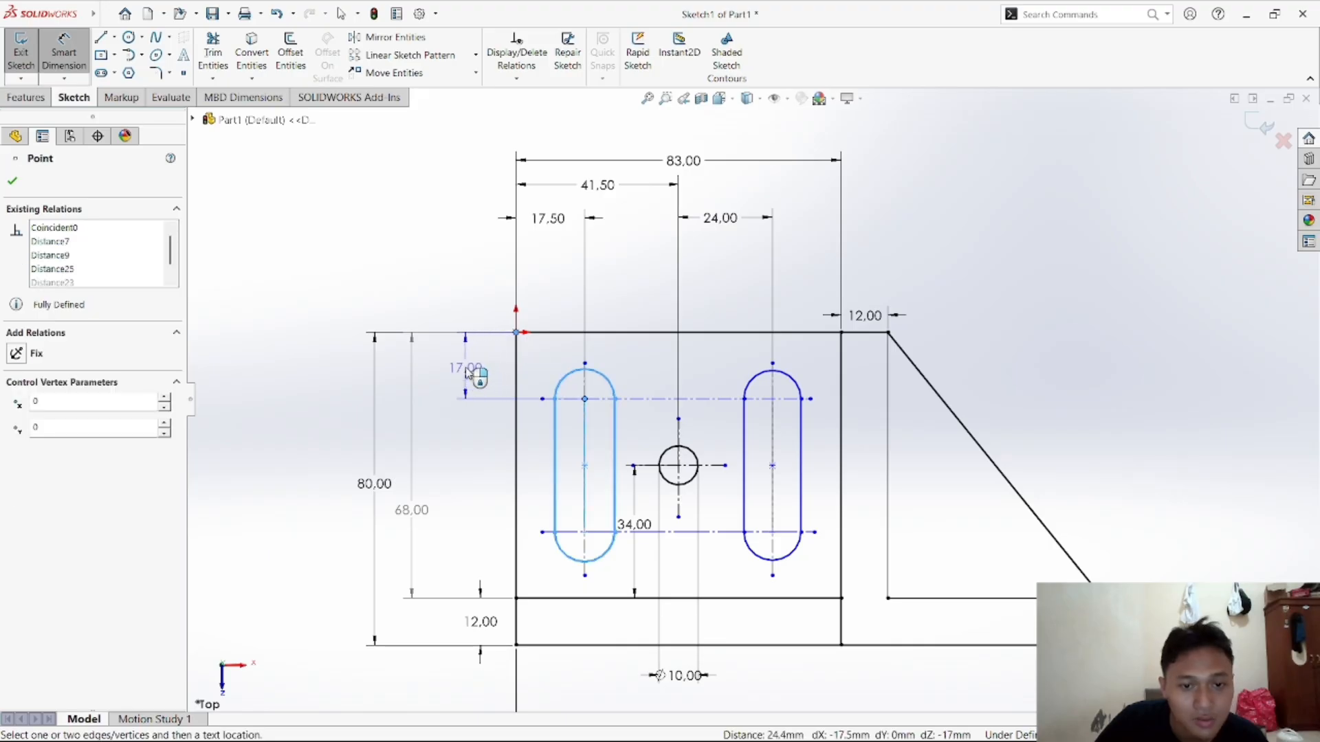
left_click(466, 371)
left_click(409, 346)
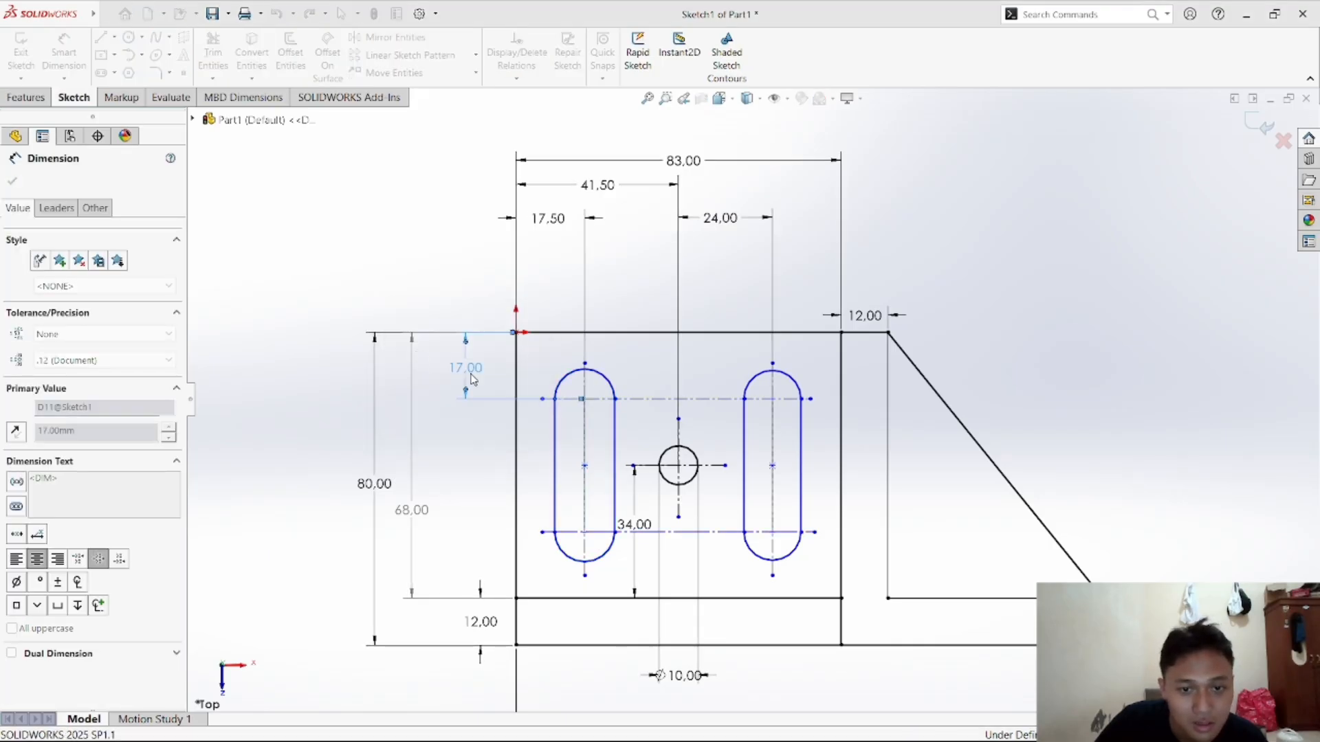
Dimension the left slot's two arc centres 34 mm apart vertically and end the dimensioning
left_click(584, 399)
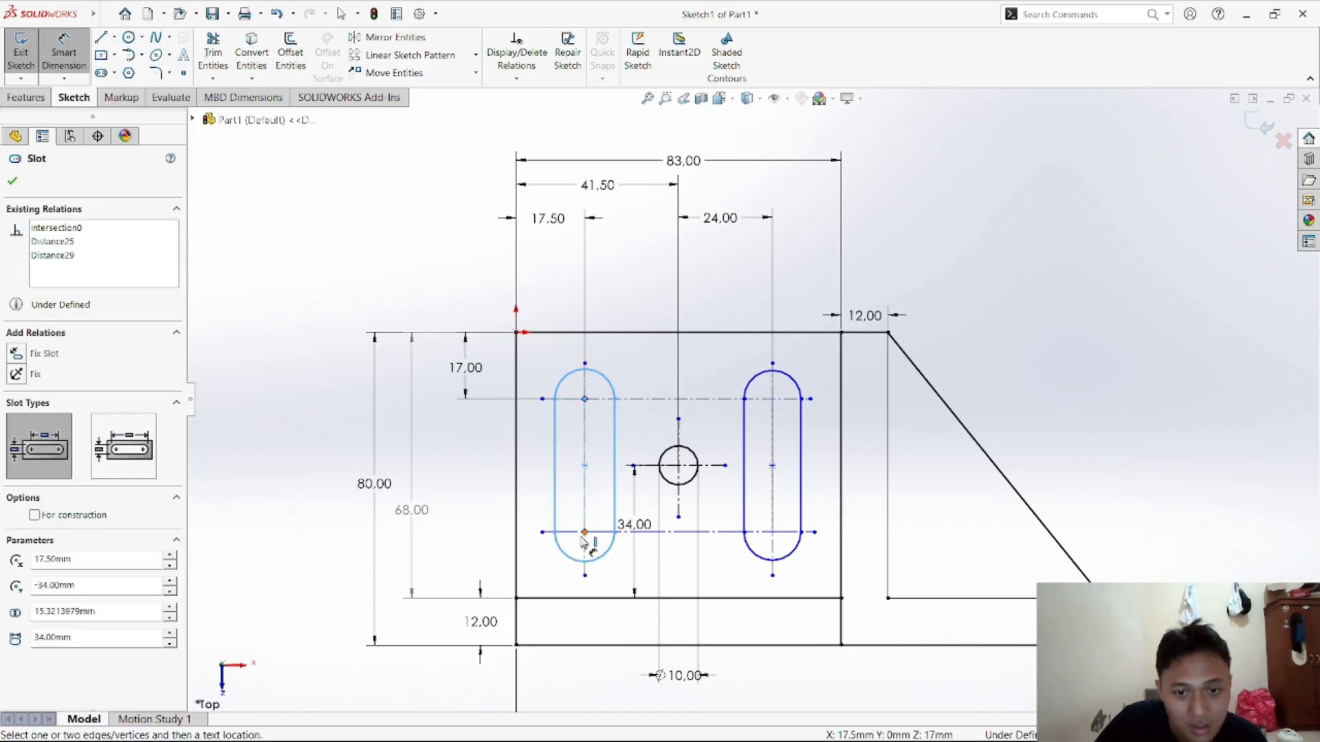
left_click(585, 532)
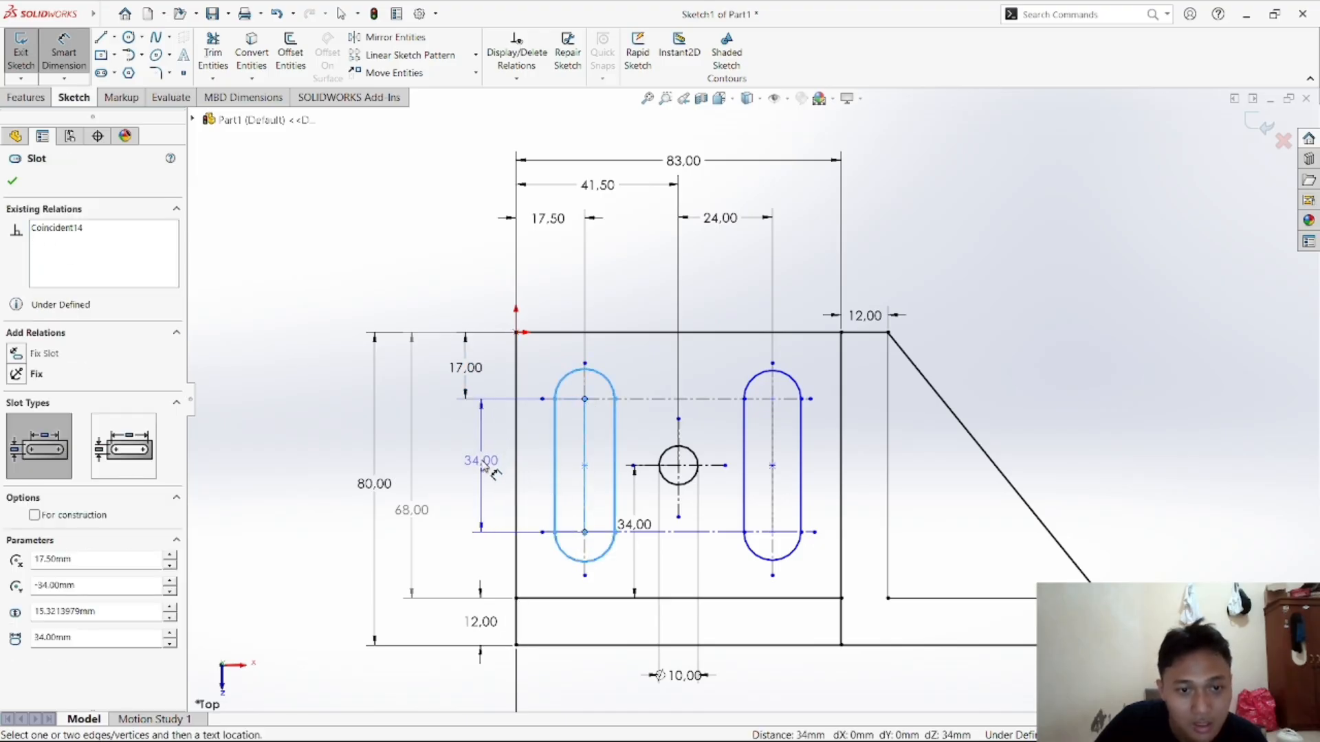
left_click(491, 472)
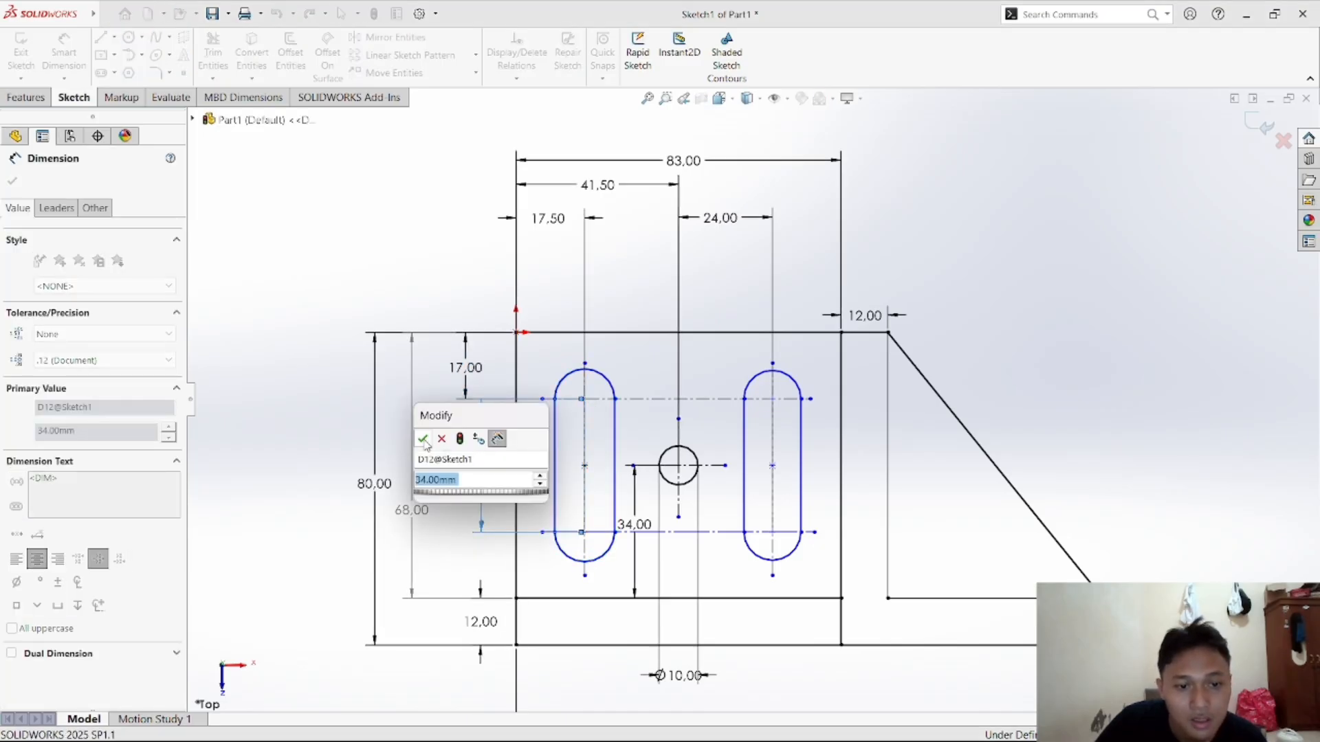
left_click(423, 439)
right_click(363, 242)
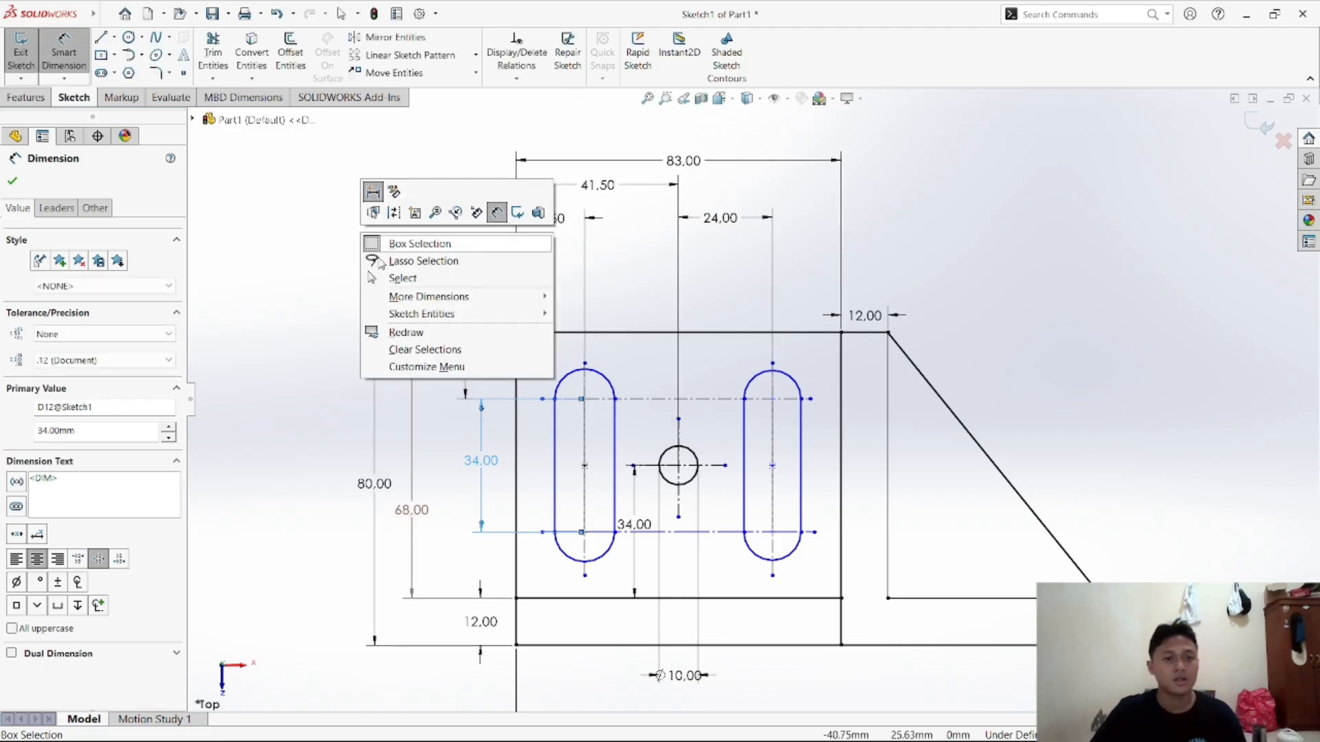
left_click(402, 278)
Add an Equal relation between the left straight edges of the two vertical slots
left_click(516, 78)
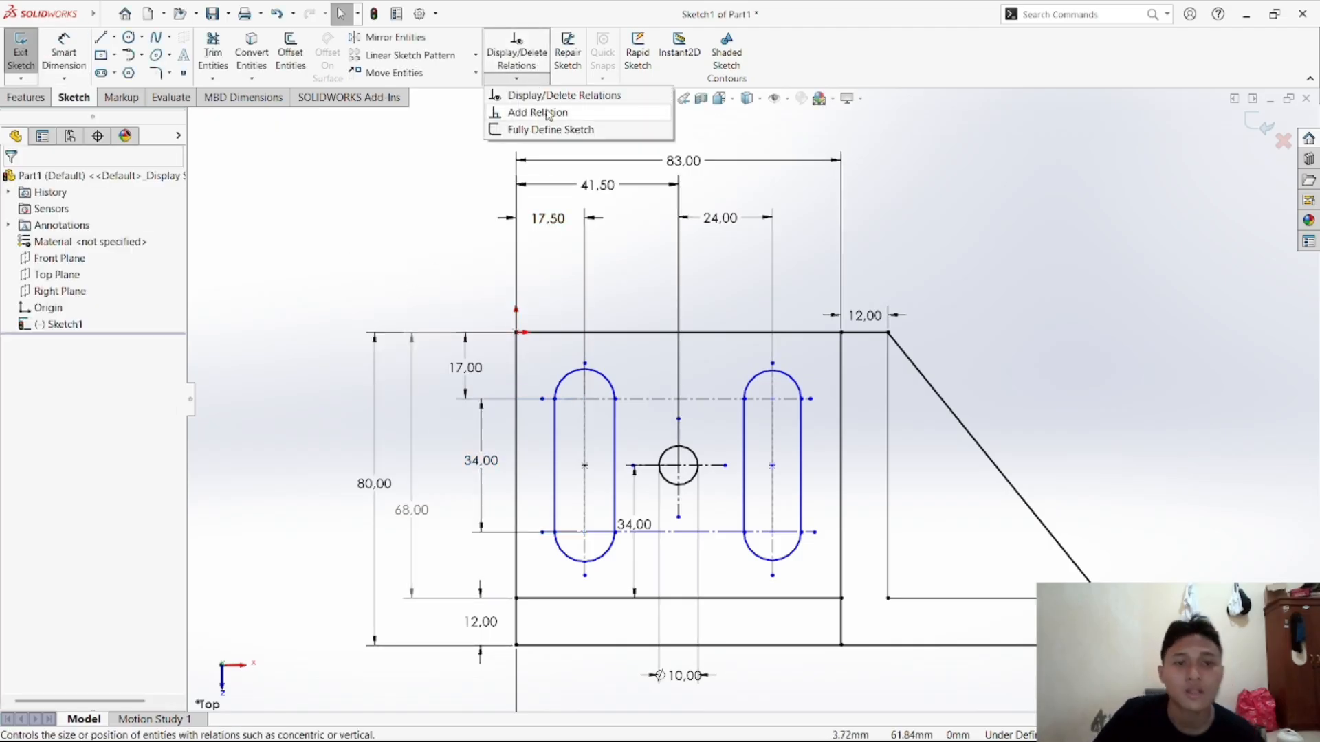
left_click(548, 113)
left_click(555, 456)
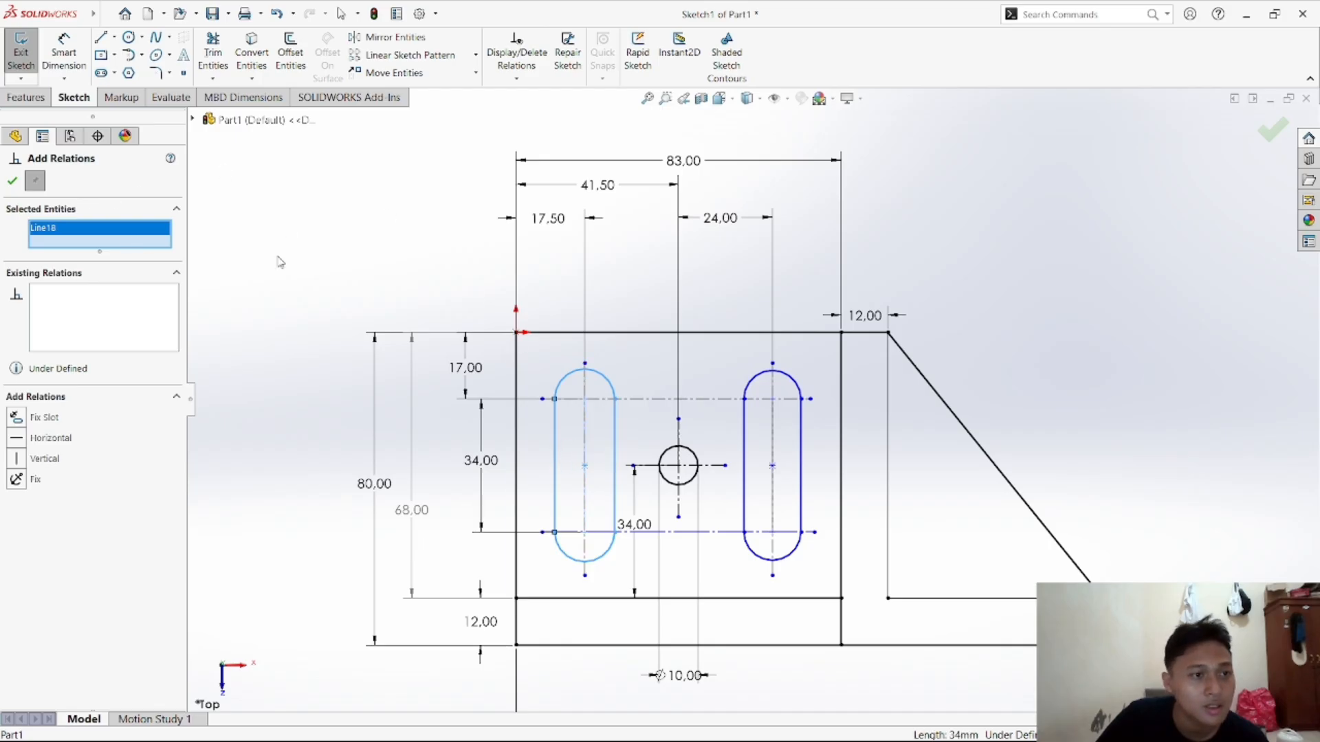
right_click(386, 269)
left_click(427, 337)
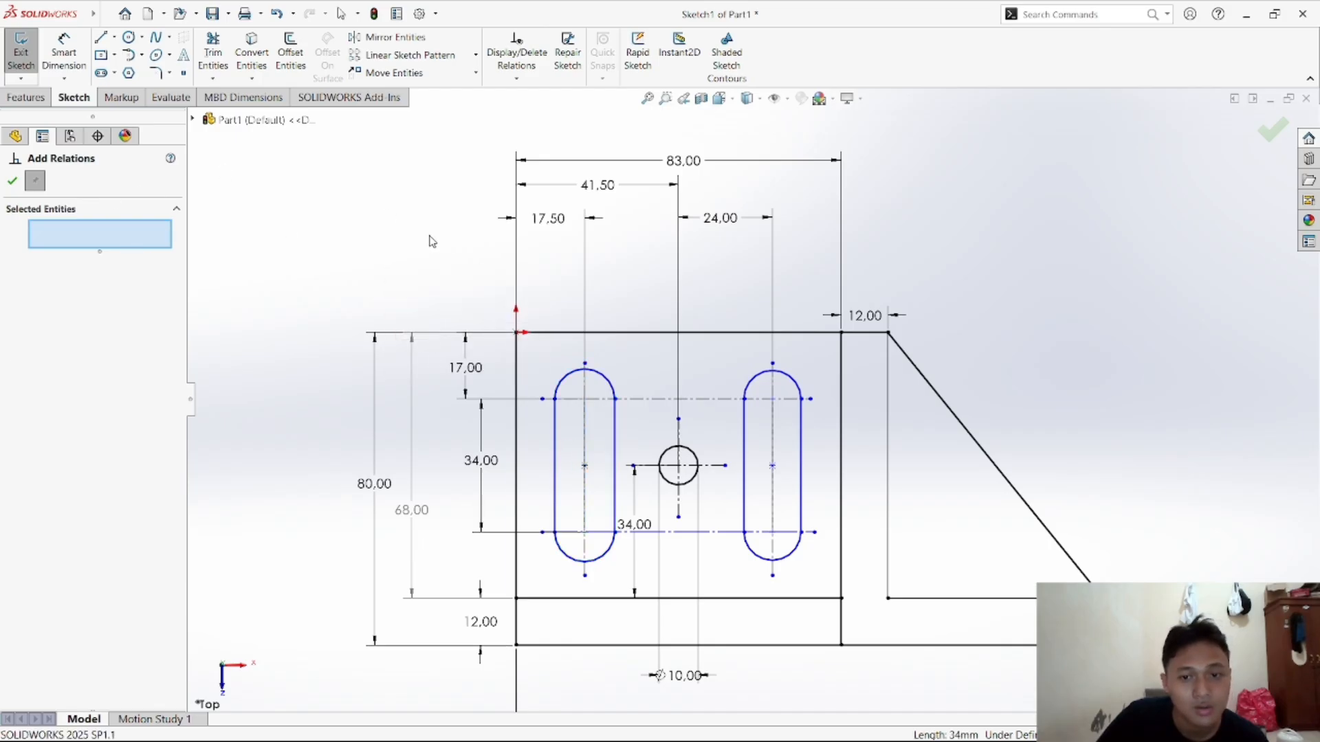
left_click(556, 489)
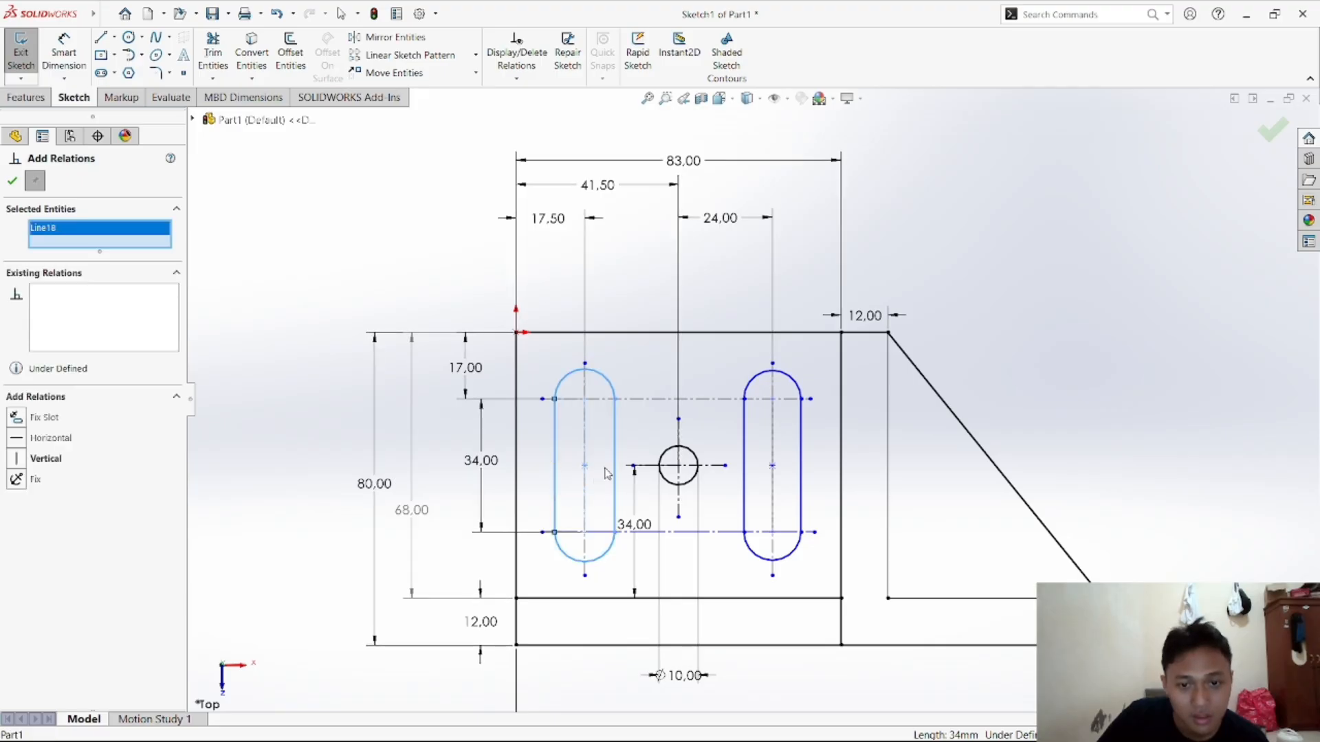
left_click(748, 482)
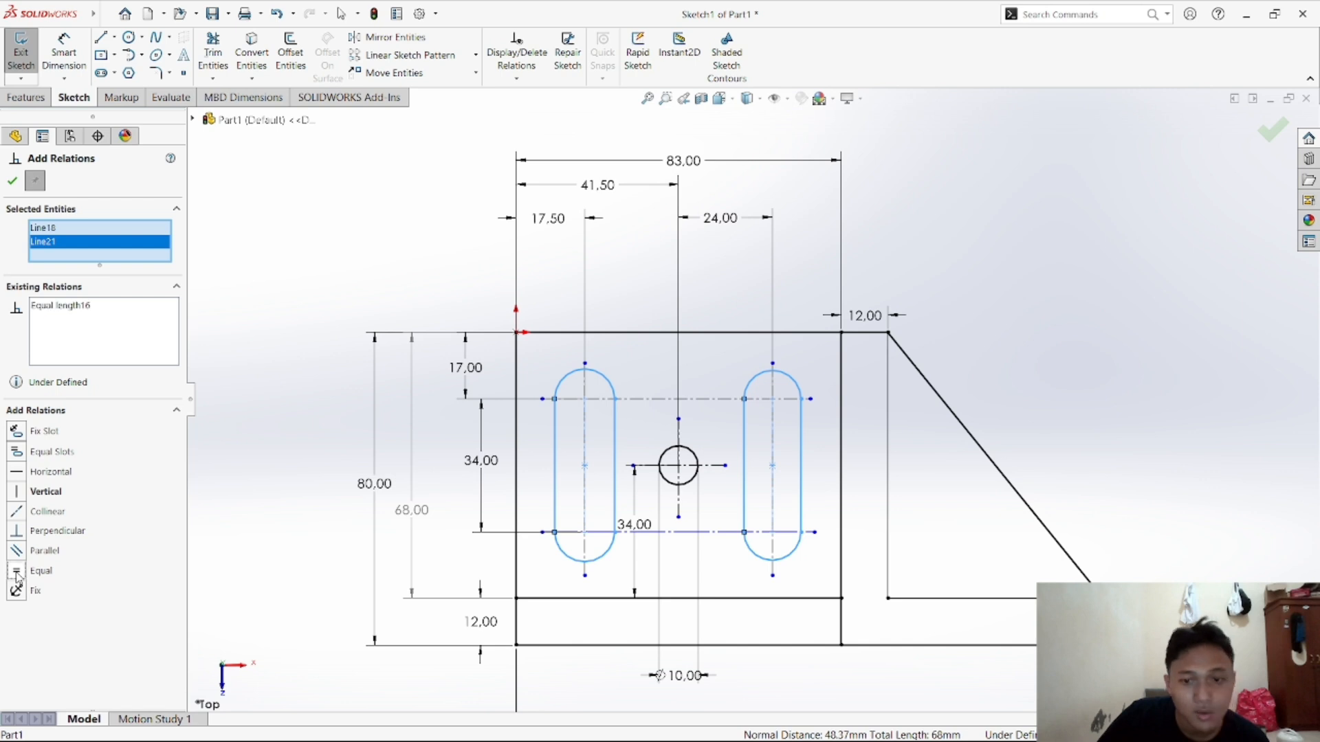
left_click(12, 182)
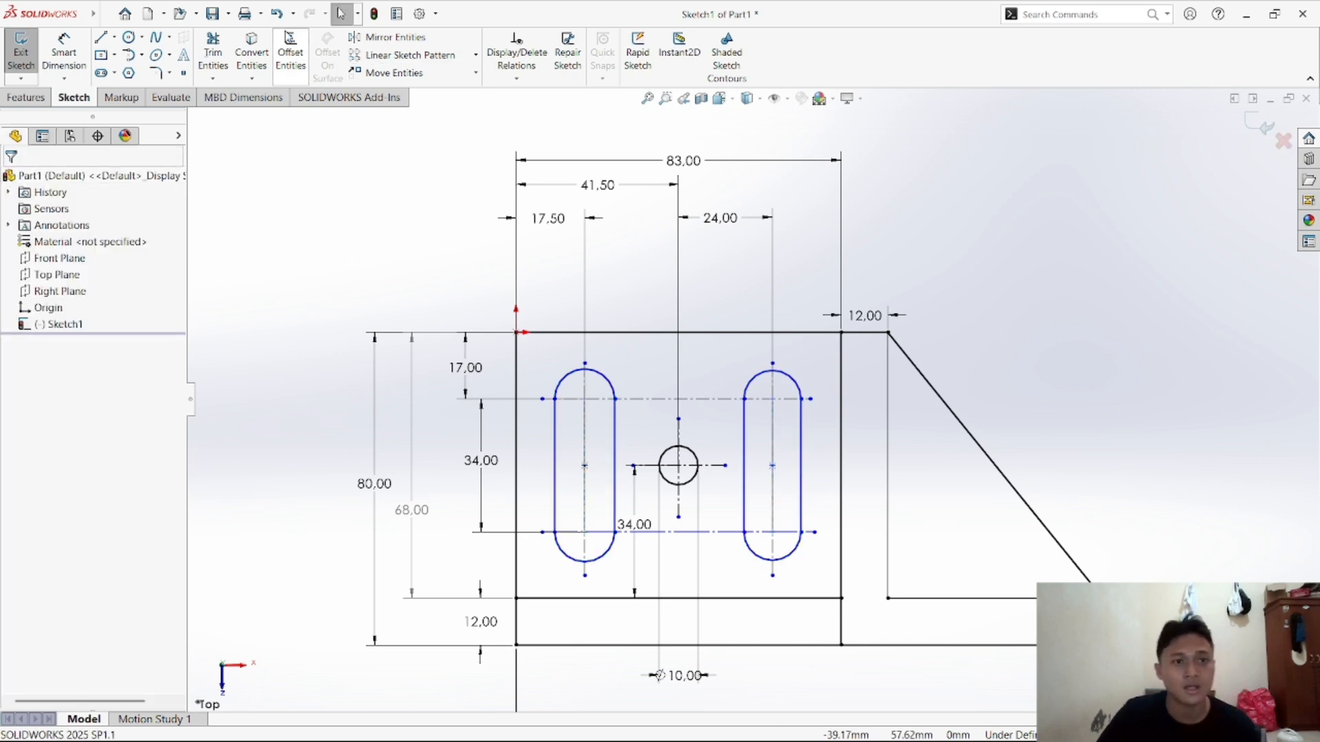
Dimension the left slot's upper arc with a radius of 7 mm
left_click(64, 52)
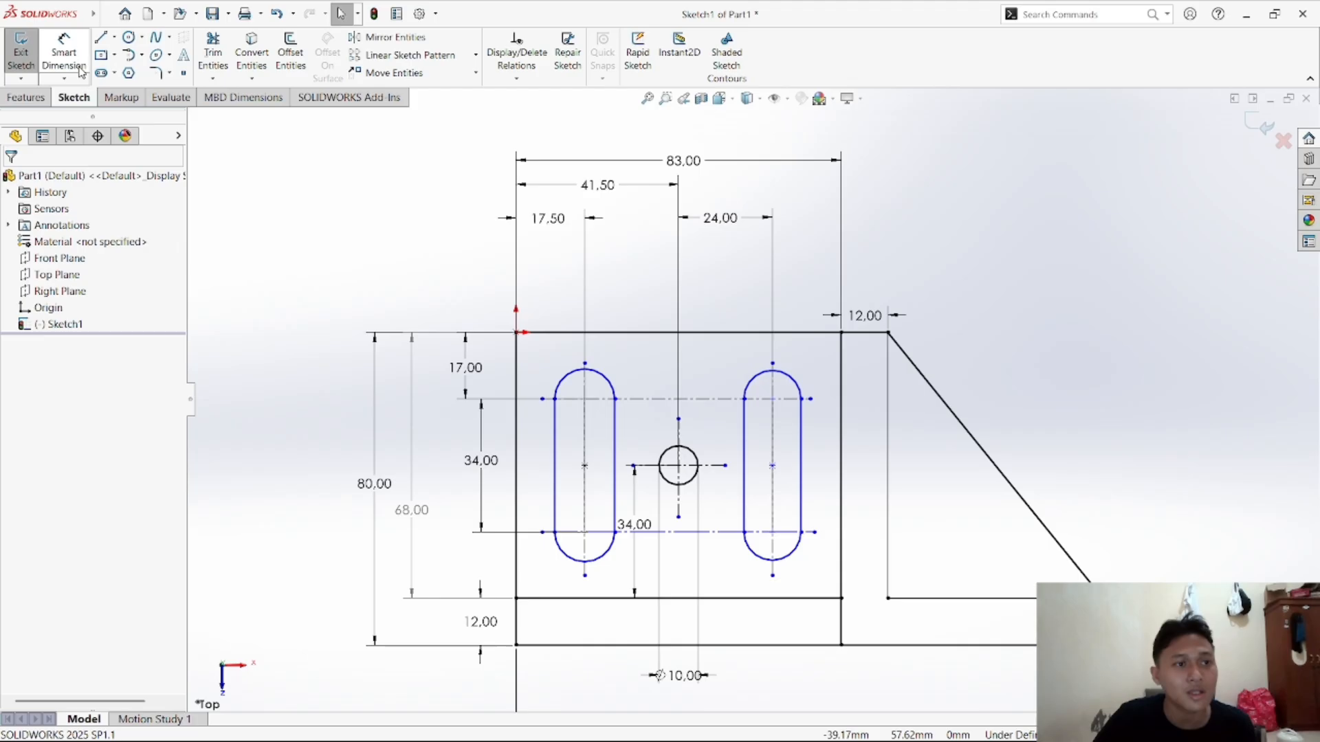
left_click(607, 378)
left_click(649, 355)
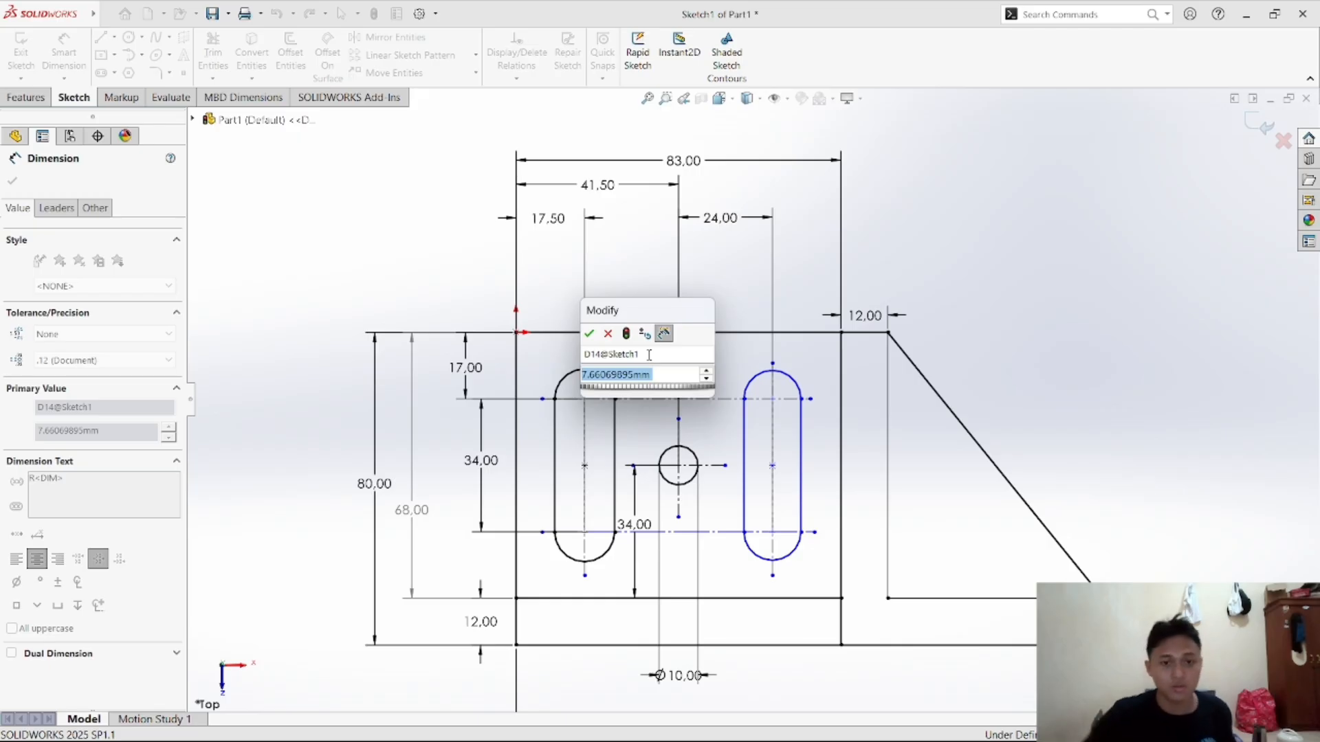
type("7")
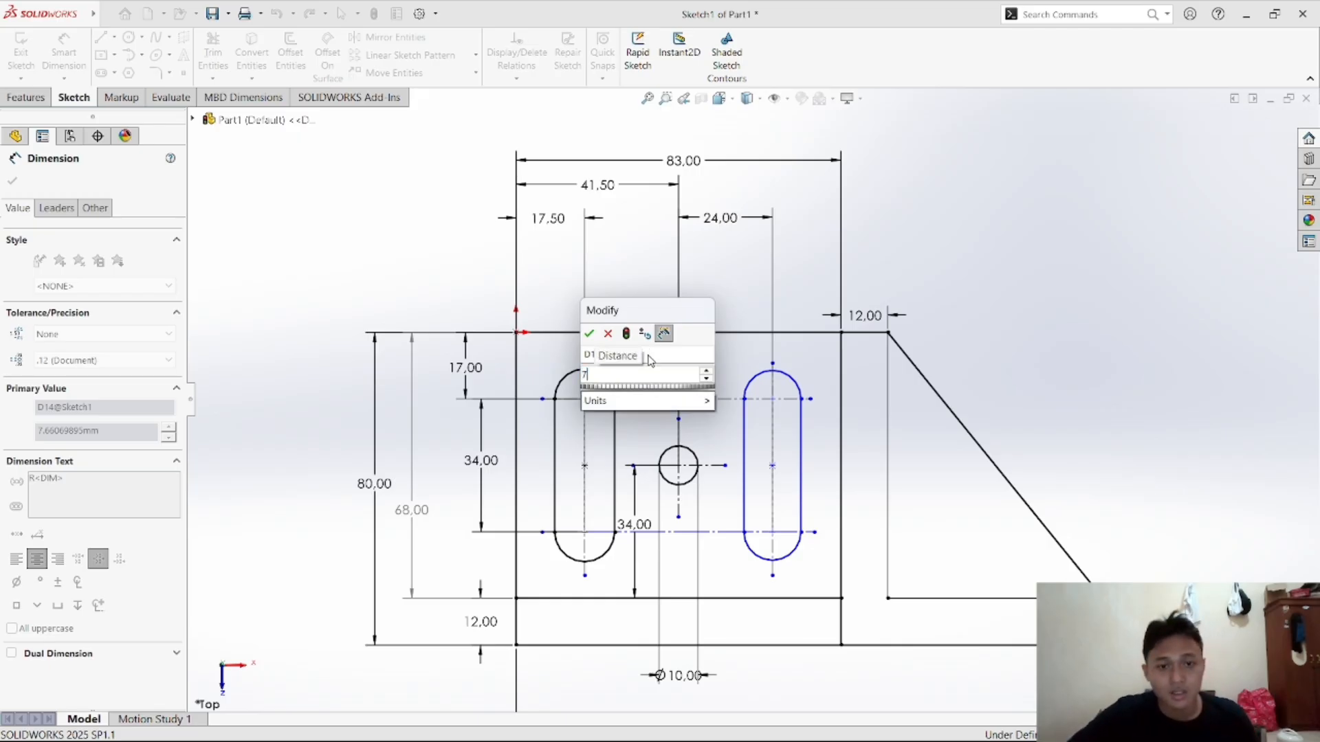
key("Return")
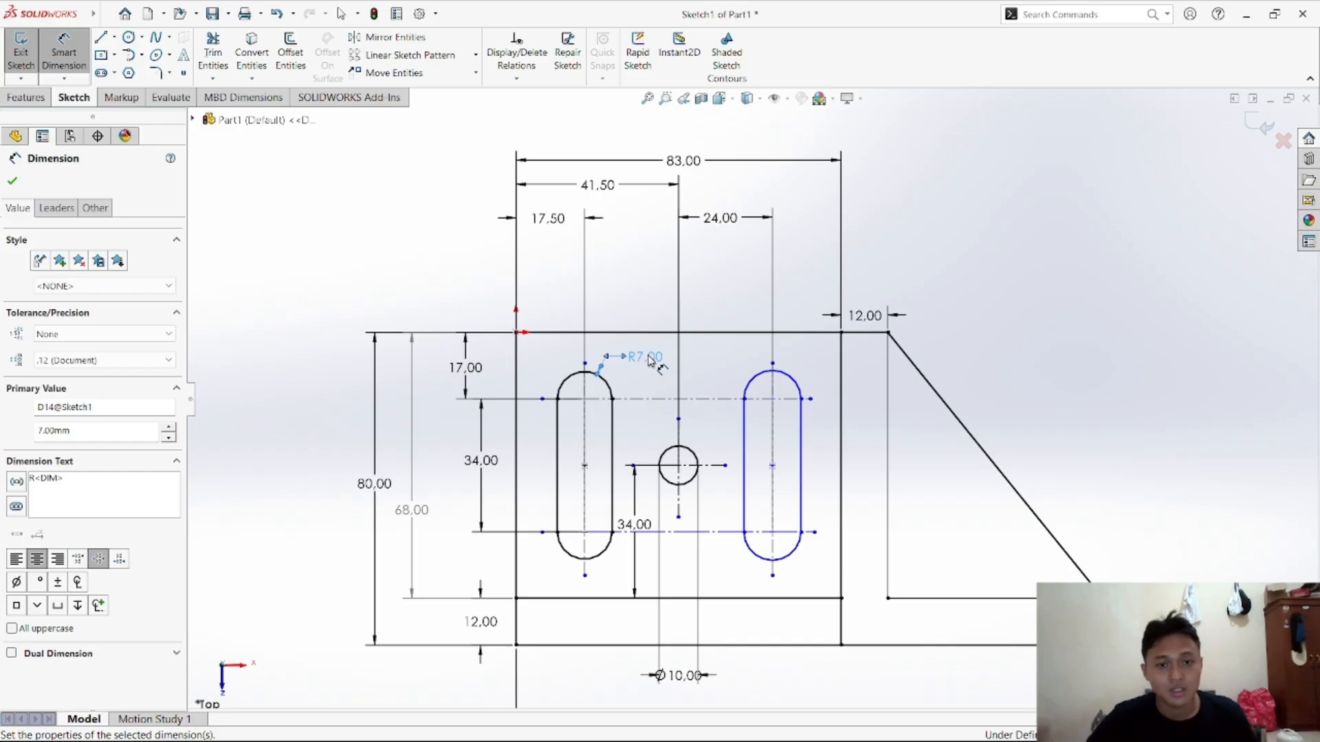
Dimension the right slot's upper arc with a radius of 7 mm
left_click(792, 382)
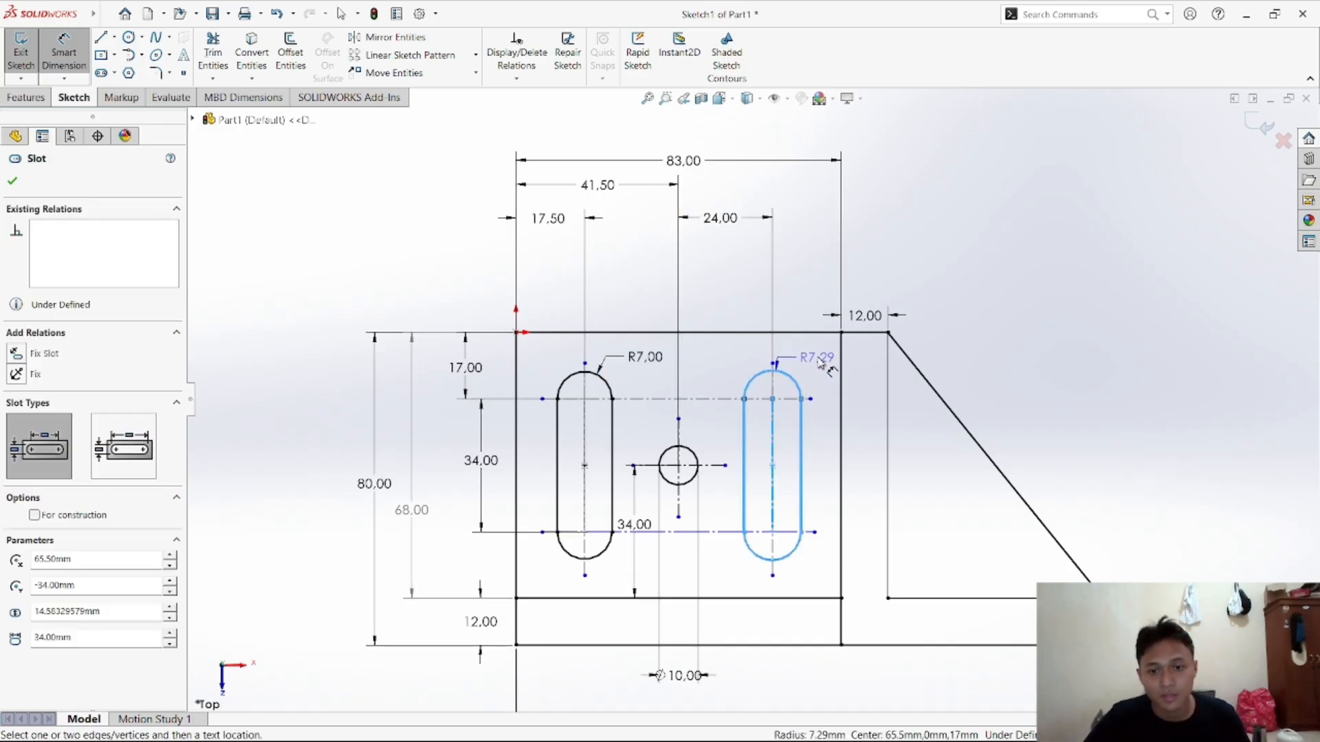
left_click(820, 364)
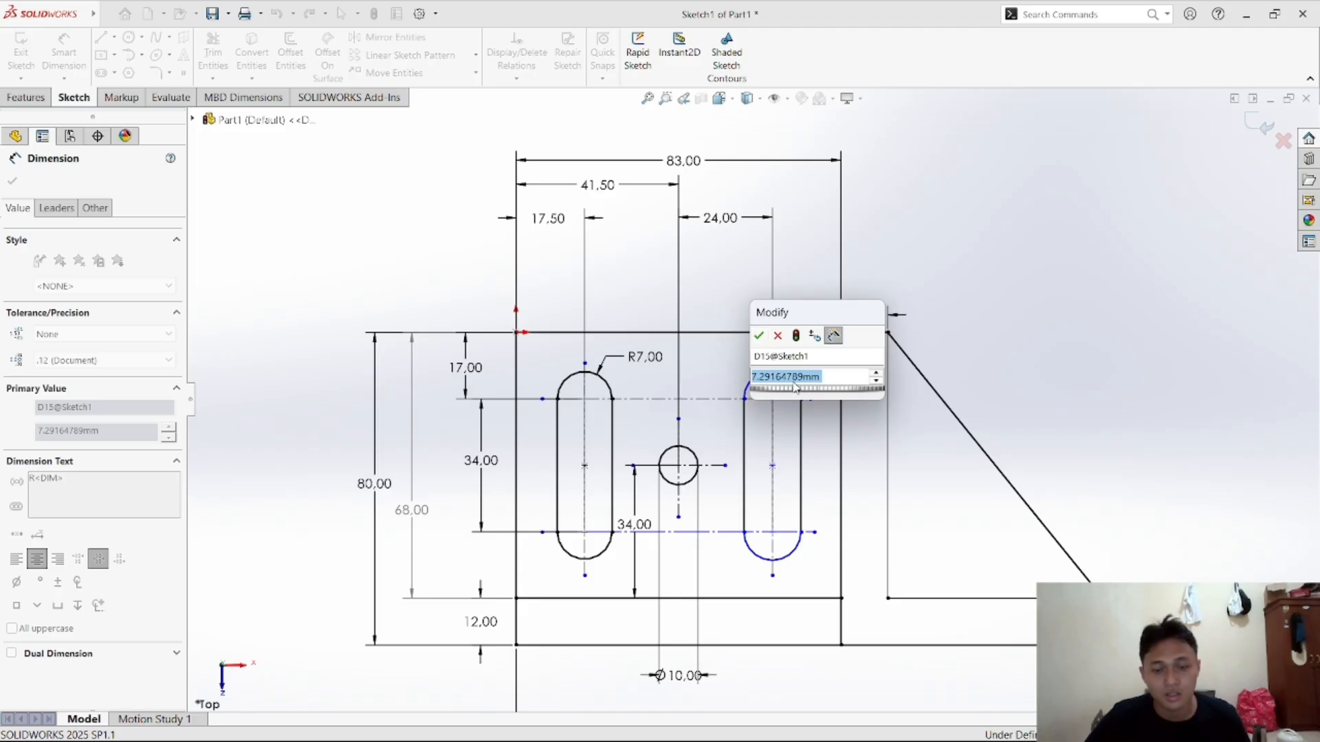
type("7")
key("Return")
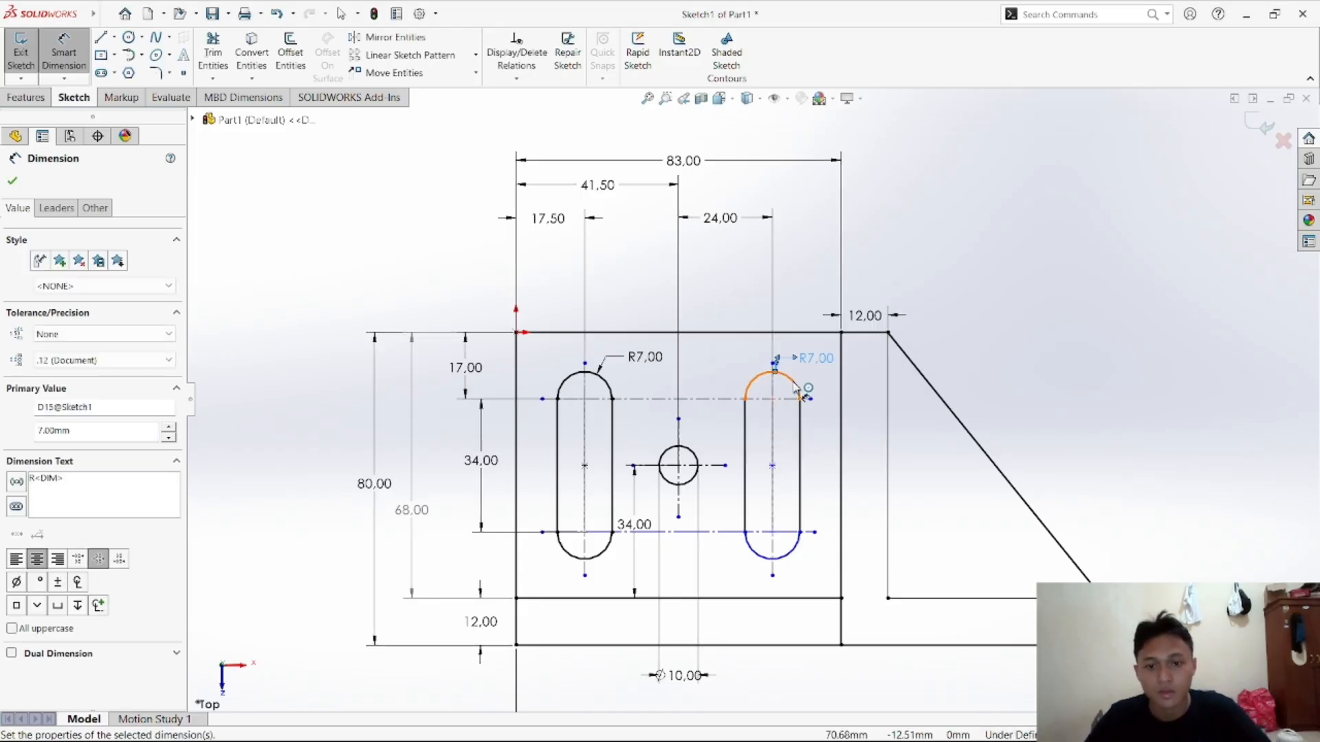
left_click(1010, 335)
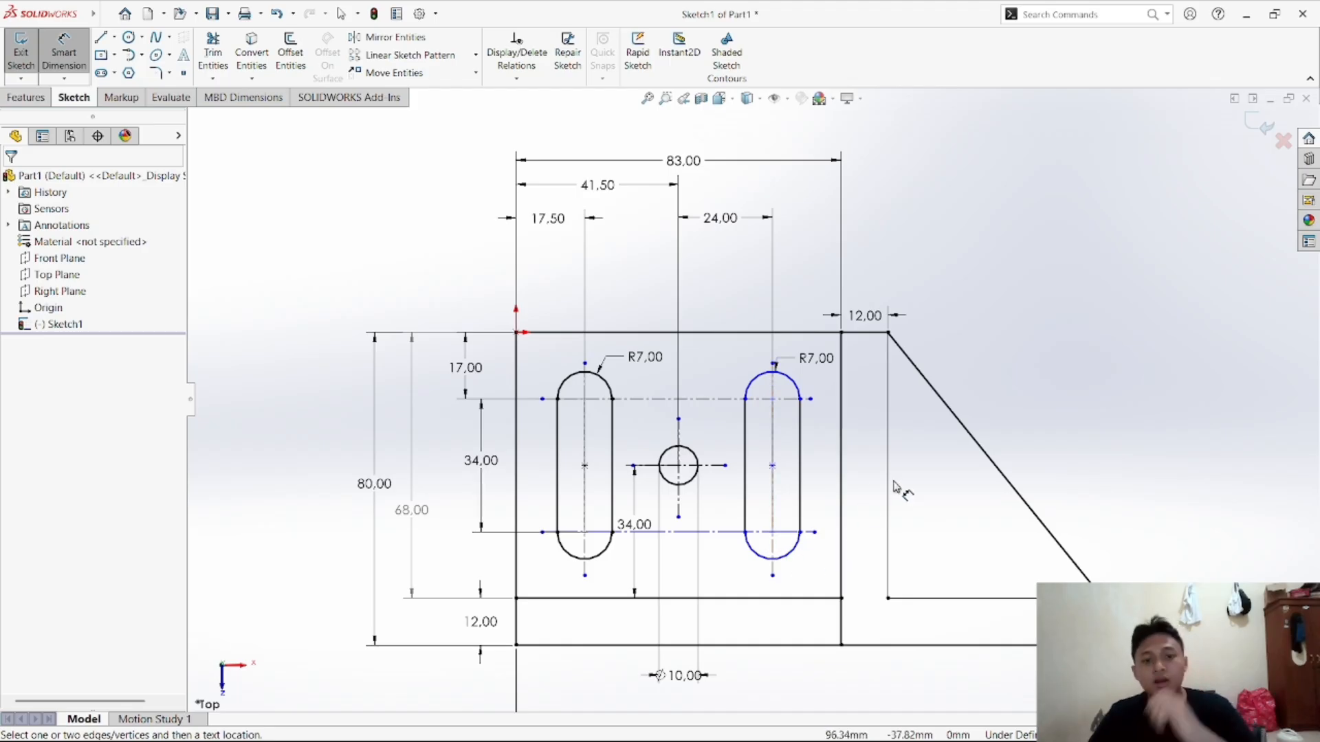
Undo the right slot's radius dimension and try to relate the two slots through their upper arcs and left edges
key("ctrl+z")
left_click(792, 379)
left_click(607, 382)
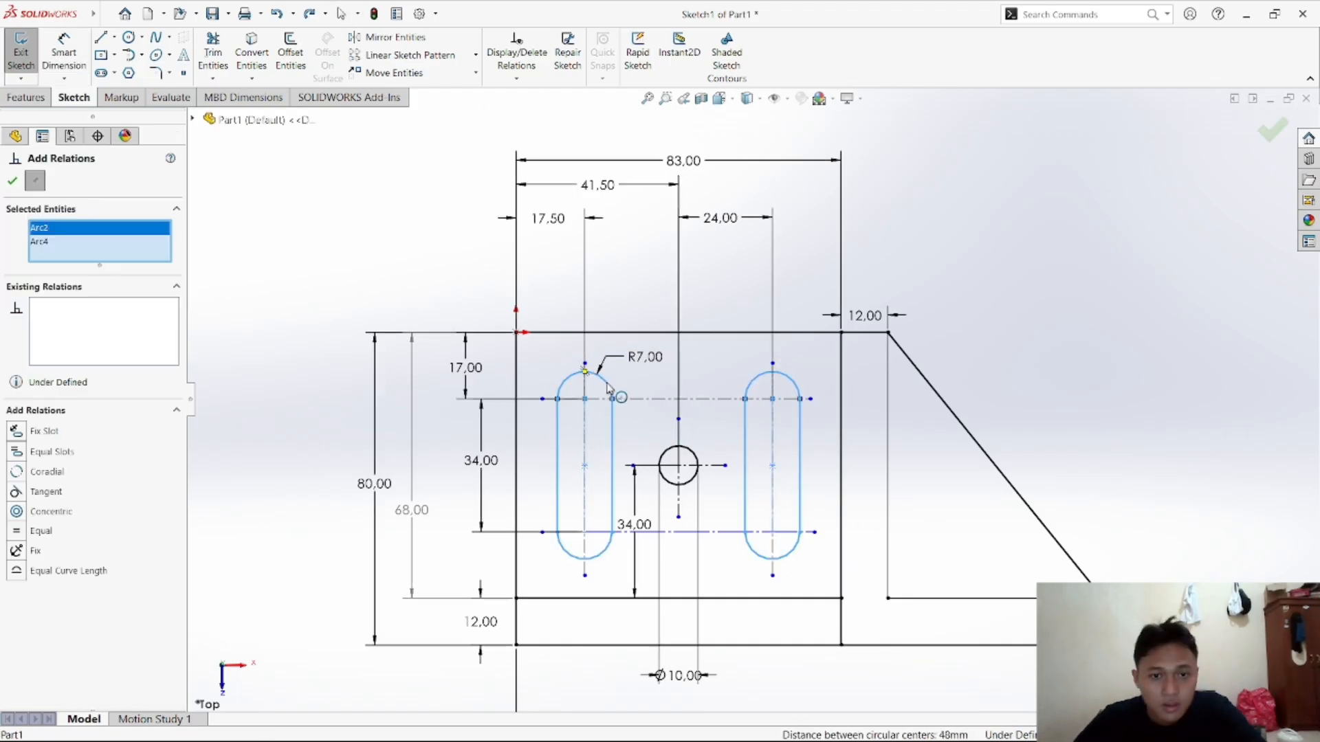
key("Escape")
key("ctrl+z")
left_click(557, 446)
left_click(745, 447, "ctrl")
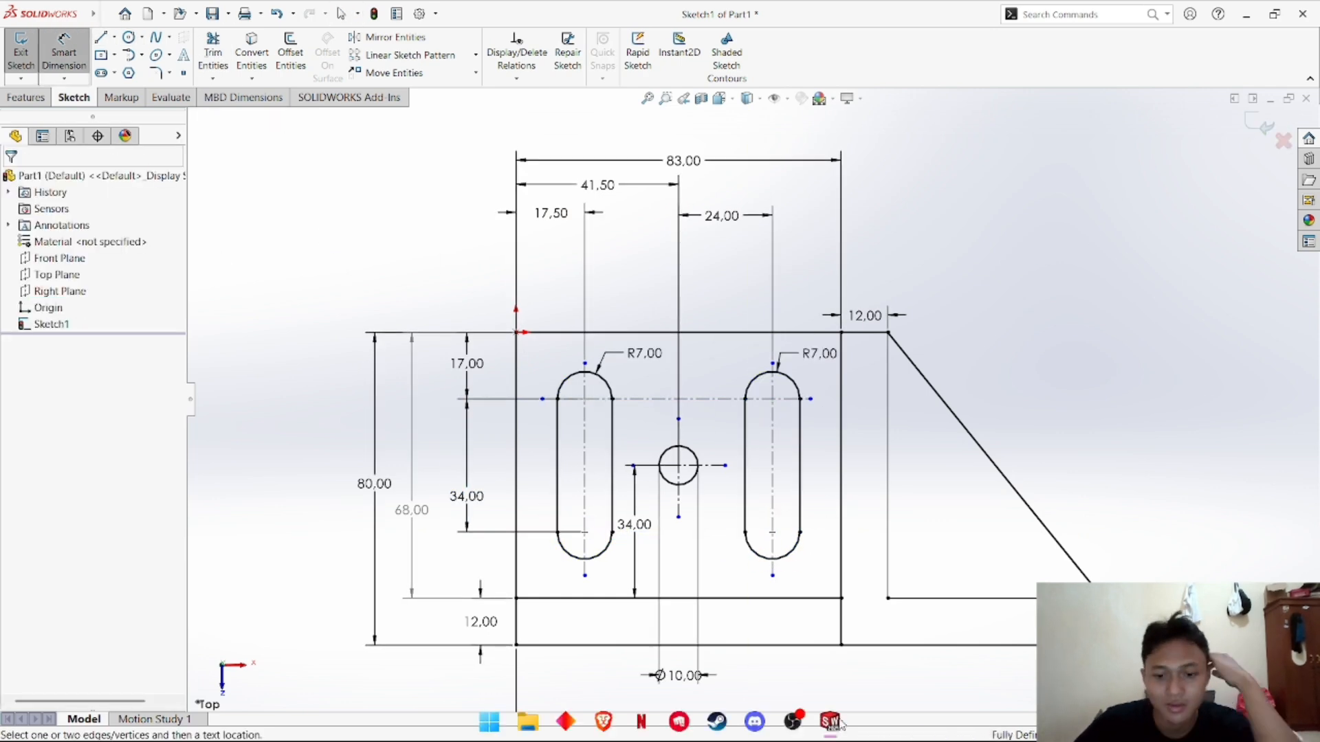
Examine the slanted slot's dimensions in the reference sketch of Part d and return to Part1
mouse_move(832, 723)
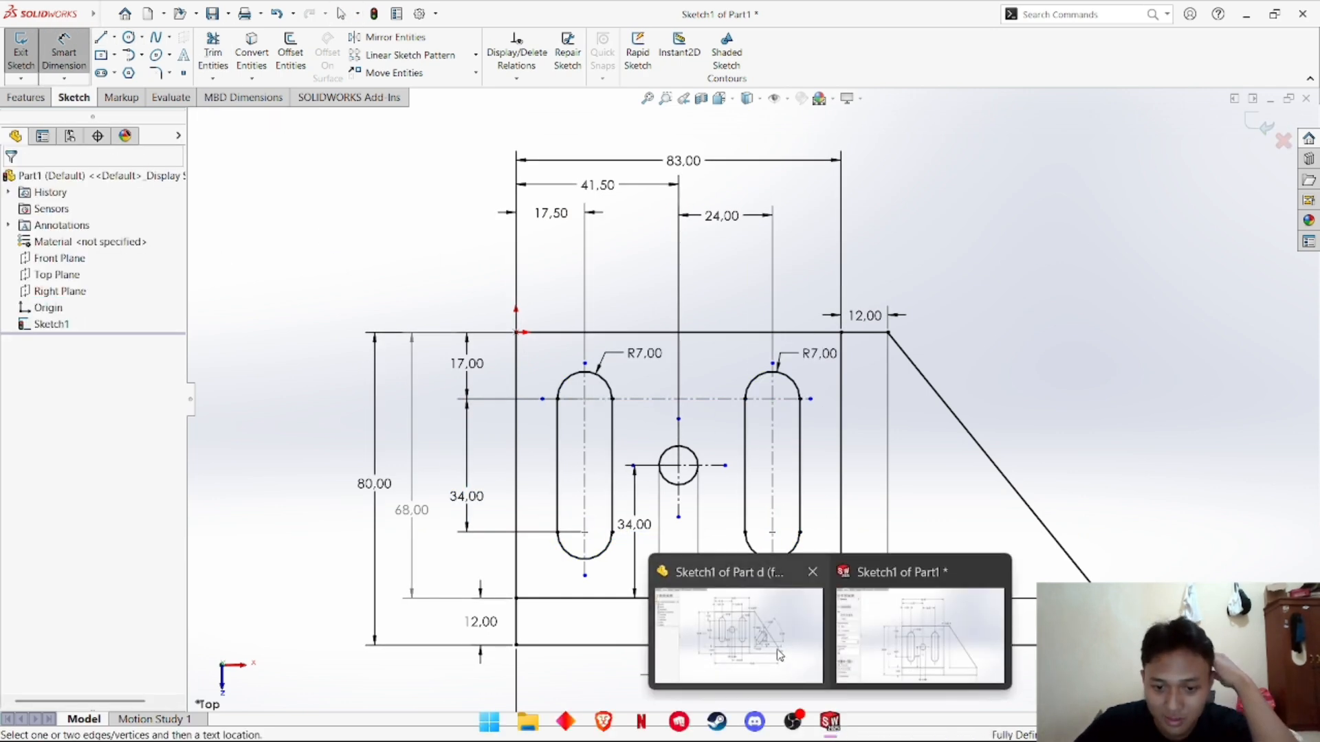
left_click(737, 646)
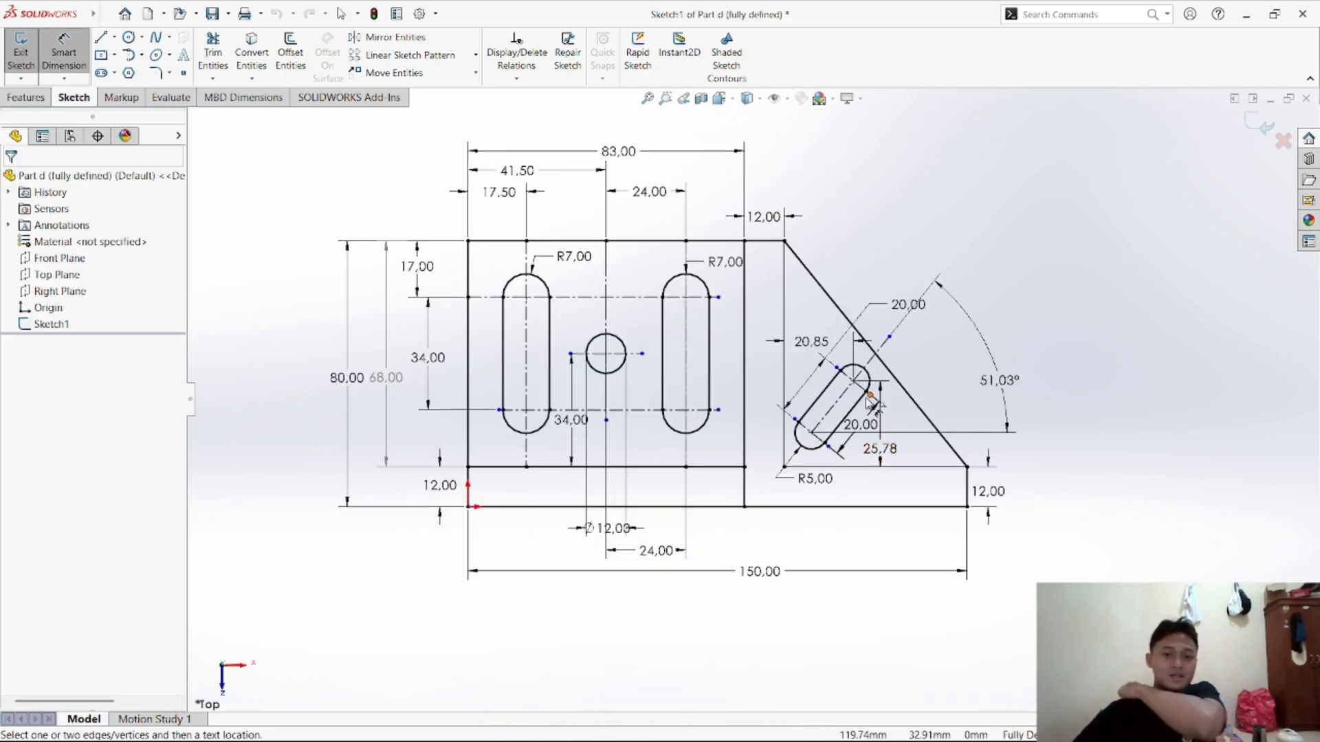
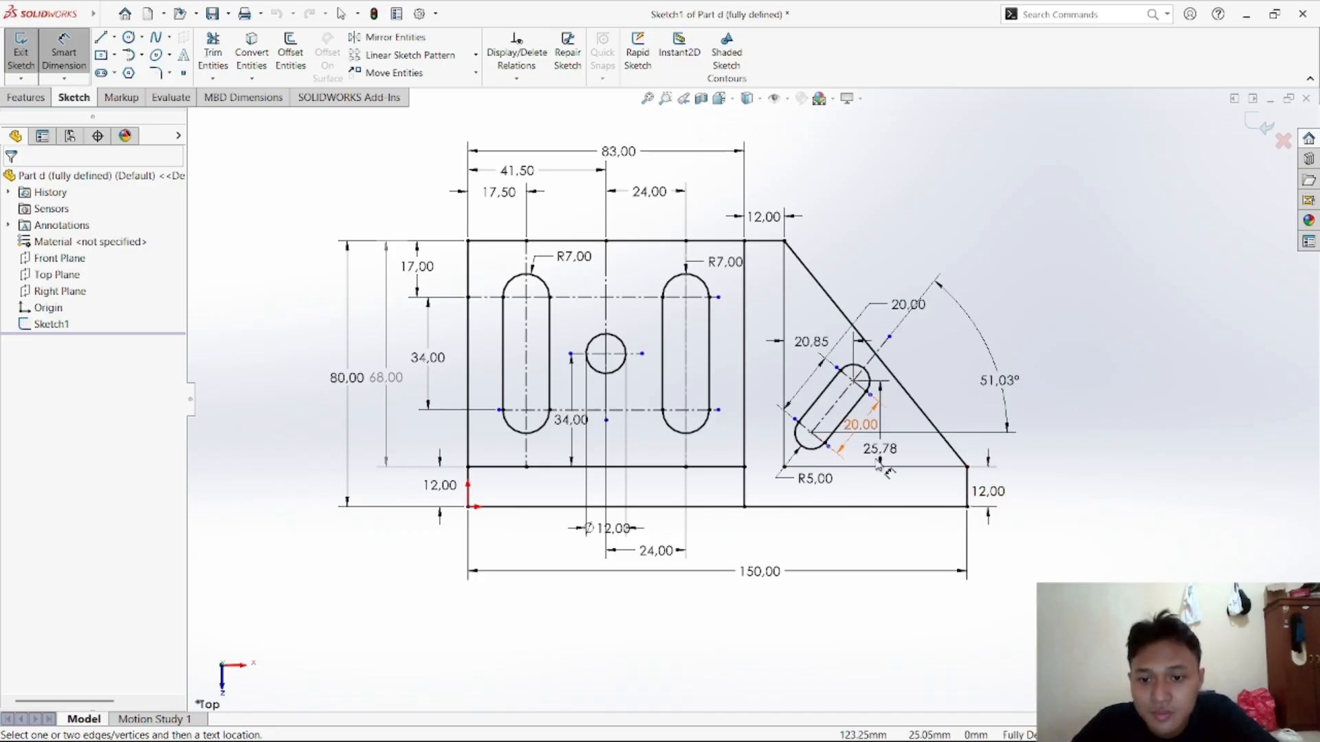
mouse_move(794, 735)
mouse_move(830, 720)
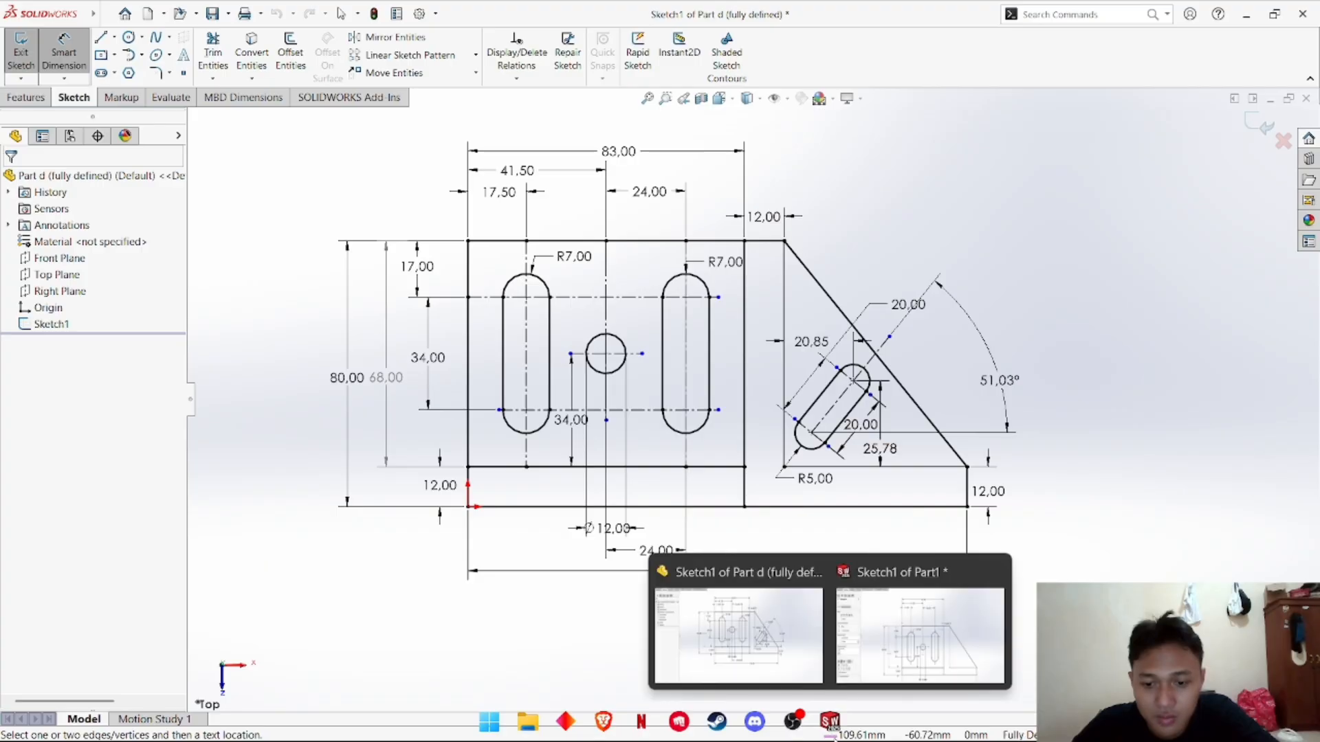
left_click(893, 655)
Sketch a slanted construction line about 46.7 mm long at 45° from inside the triangle across its sloping edge
scroll(1025, 529, "down", 3)
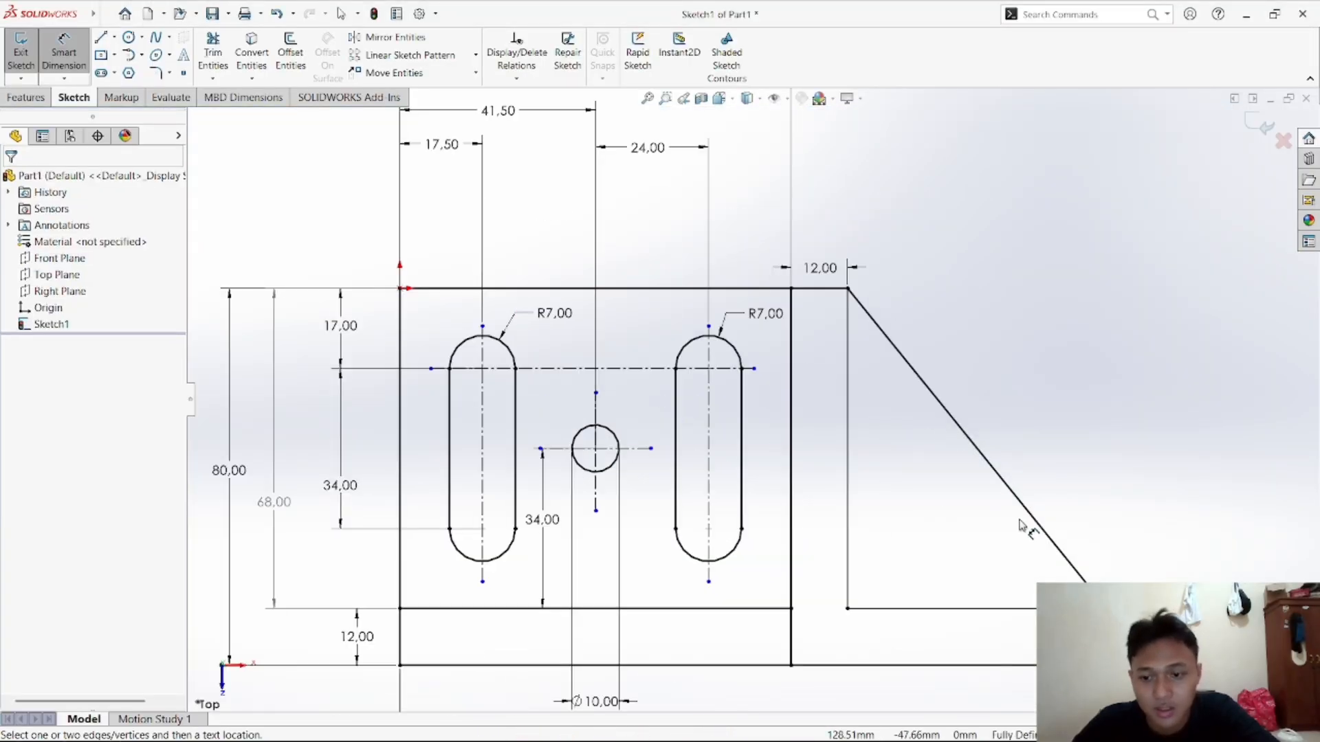
scroll(1036, 519, "up", 4)
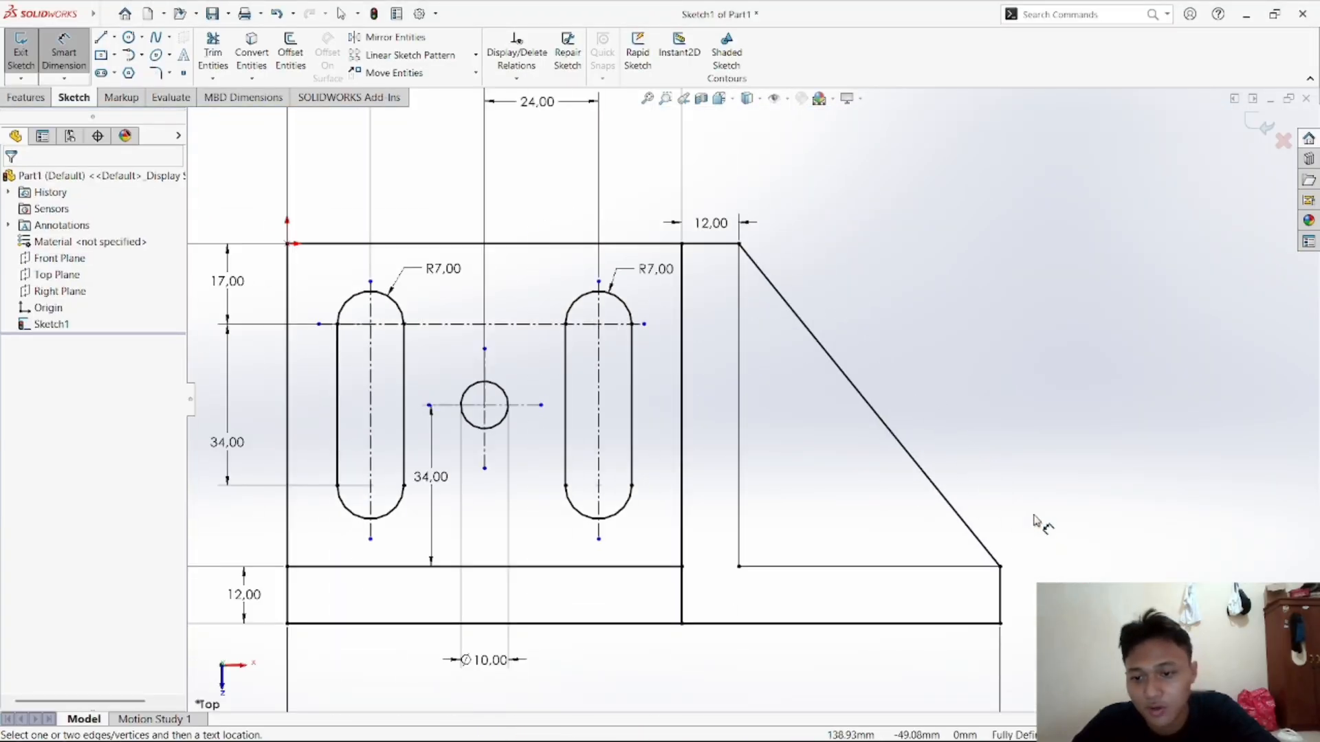
left_click(114, 38)
left_click(120, 52)
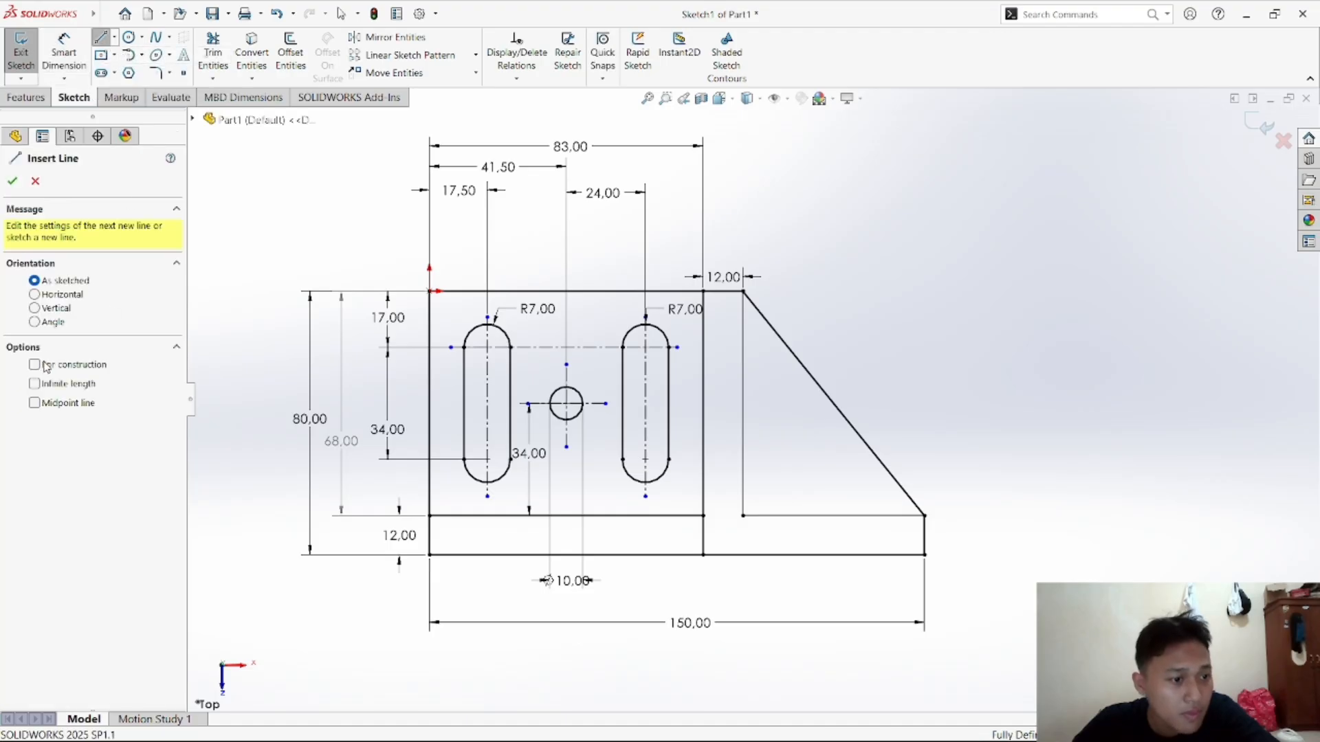
left_click(771, 481)
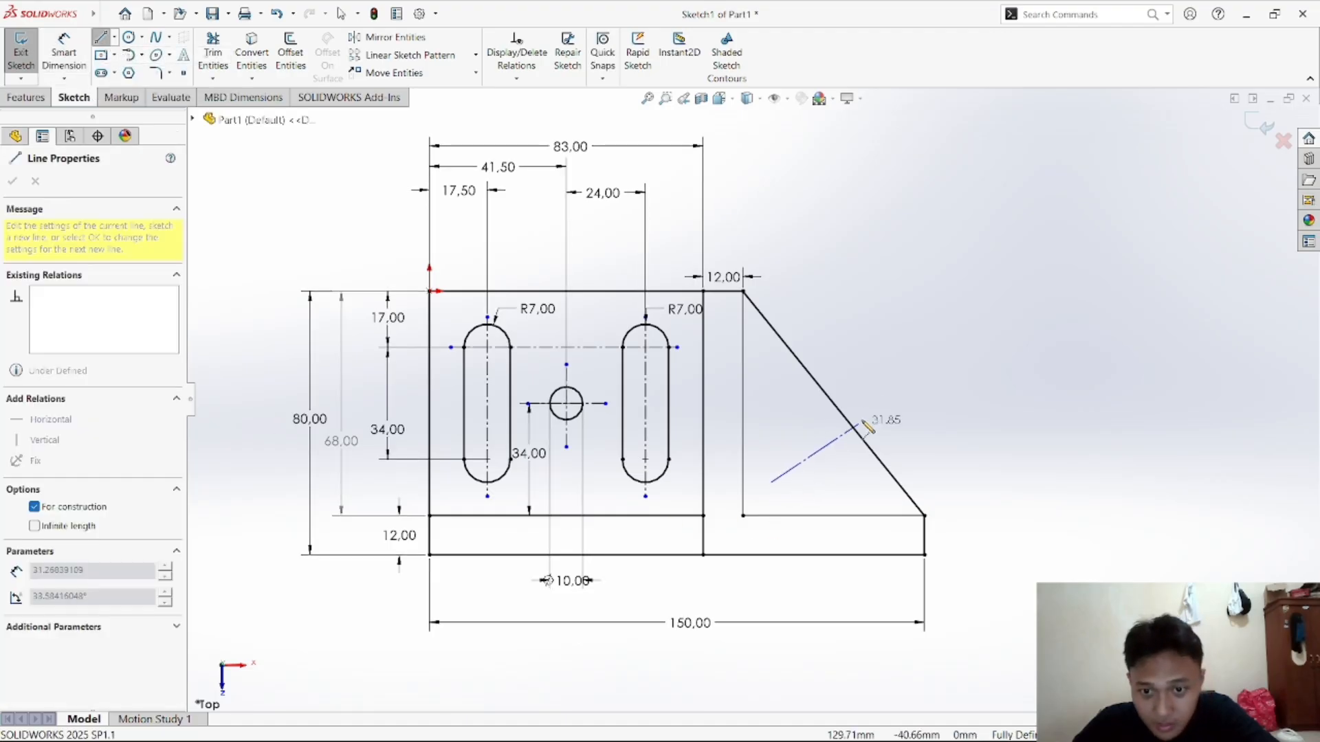
left_click(882, 376)
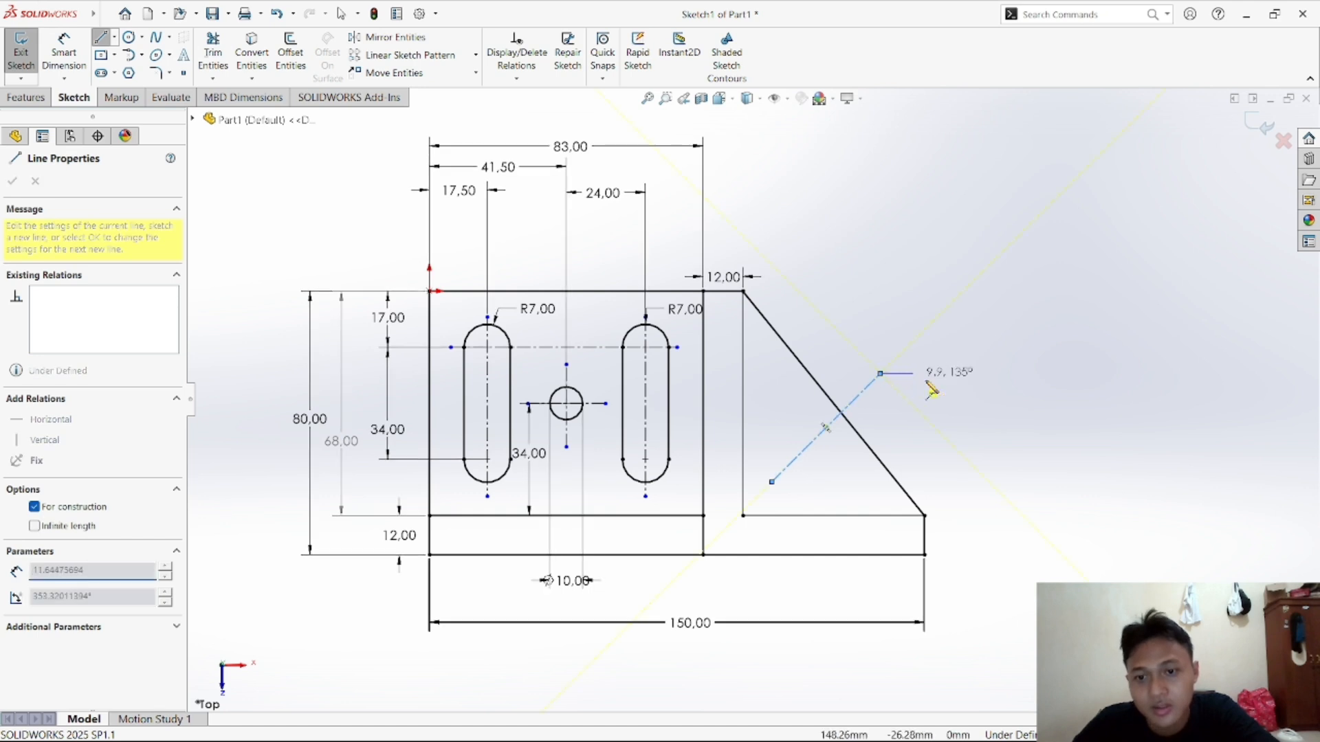
right_click(935, 335)
left_click(962, 390)
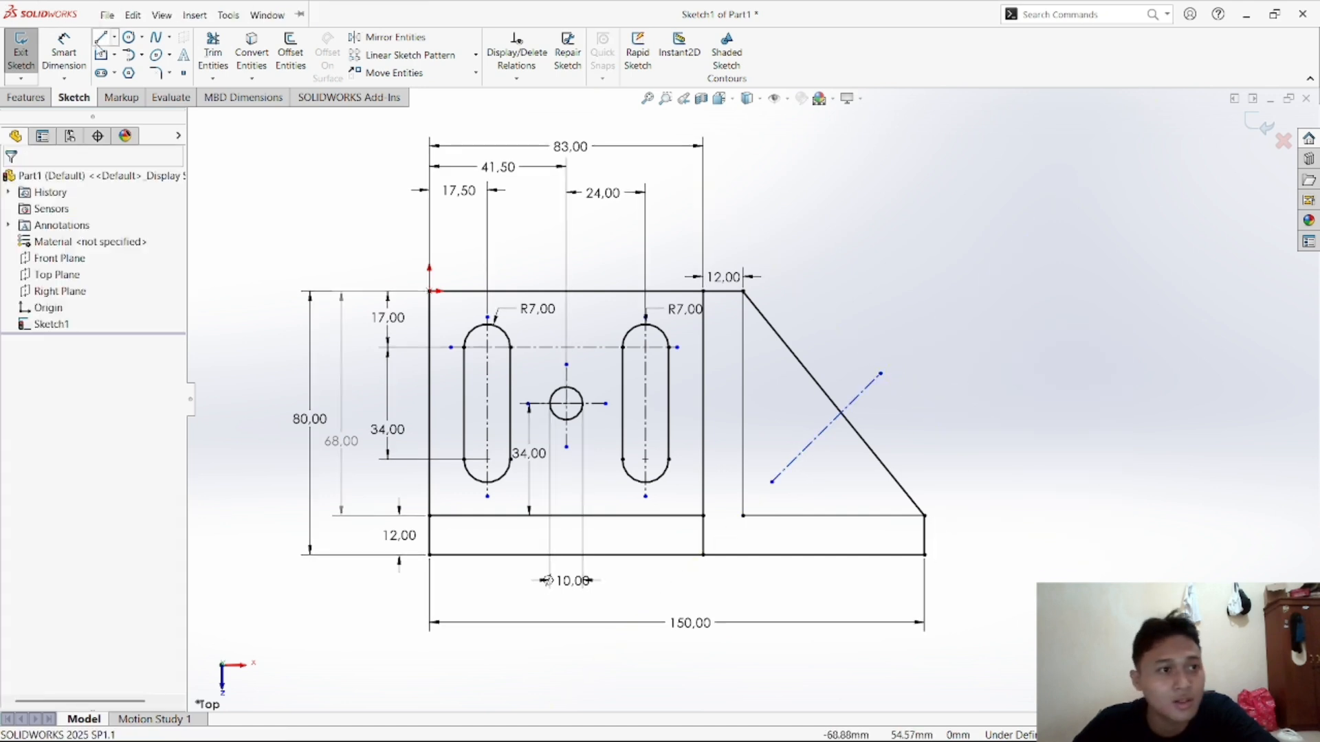
Dimension the slanted construction line's angle from the horizontal at its lower end as 51.03°
left_click(64, 52)
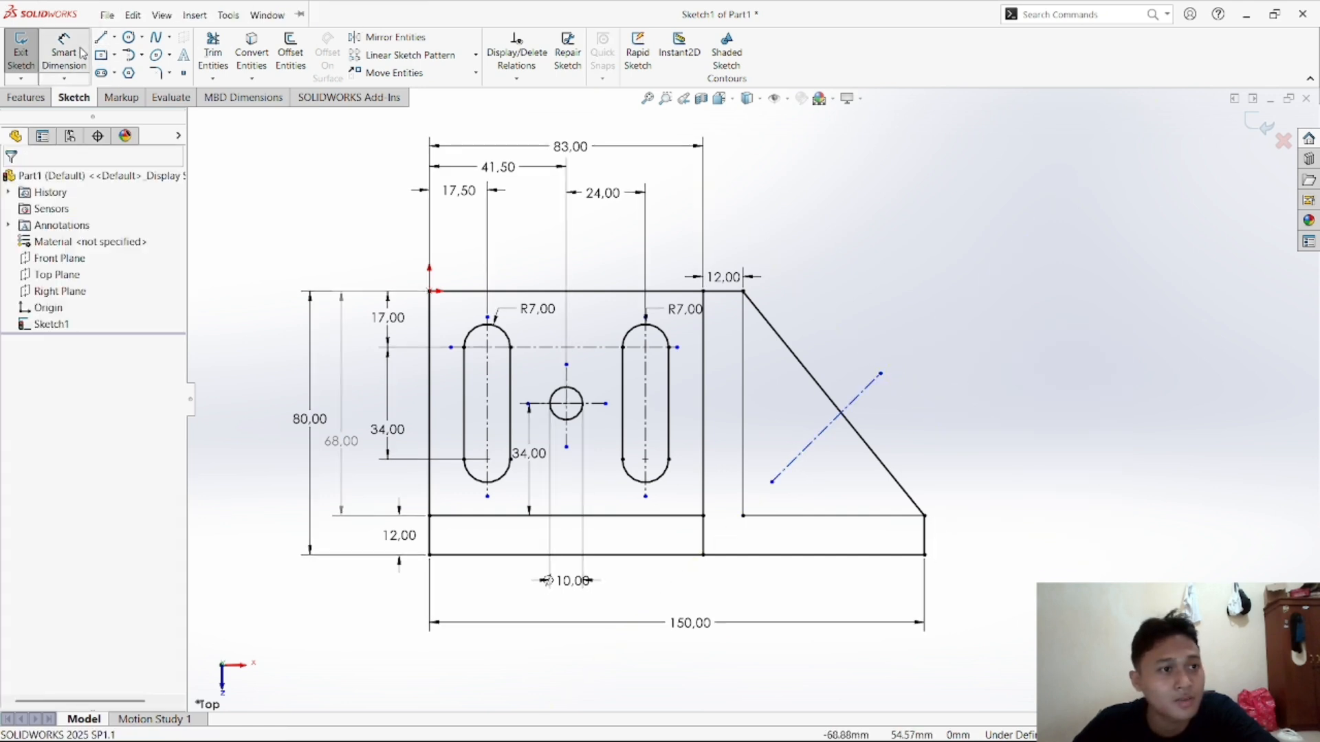
left_click(829, 433)
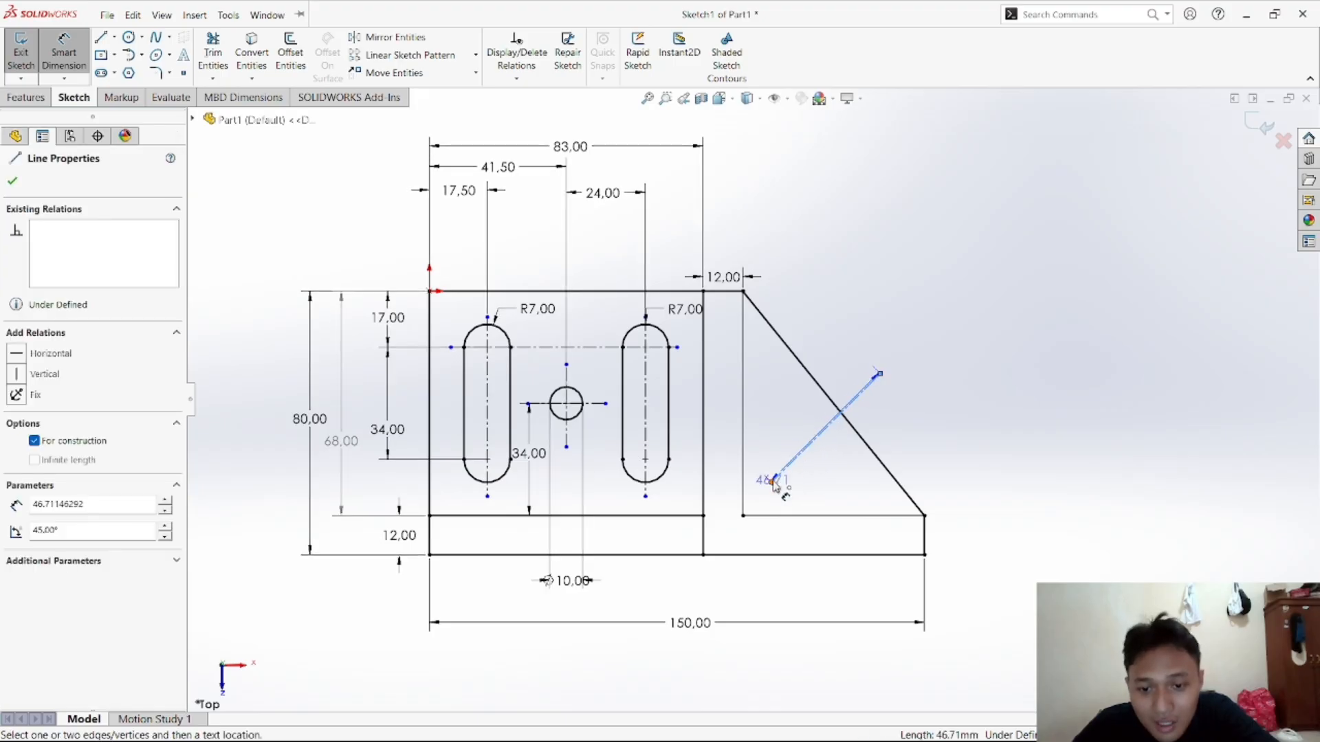
left_click(772, 482)
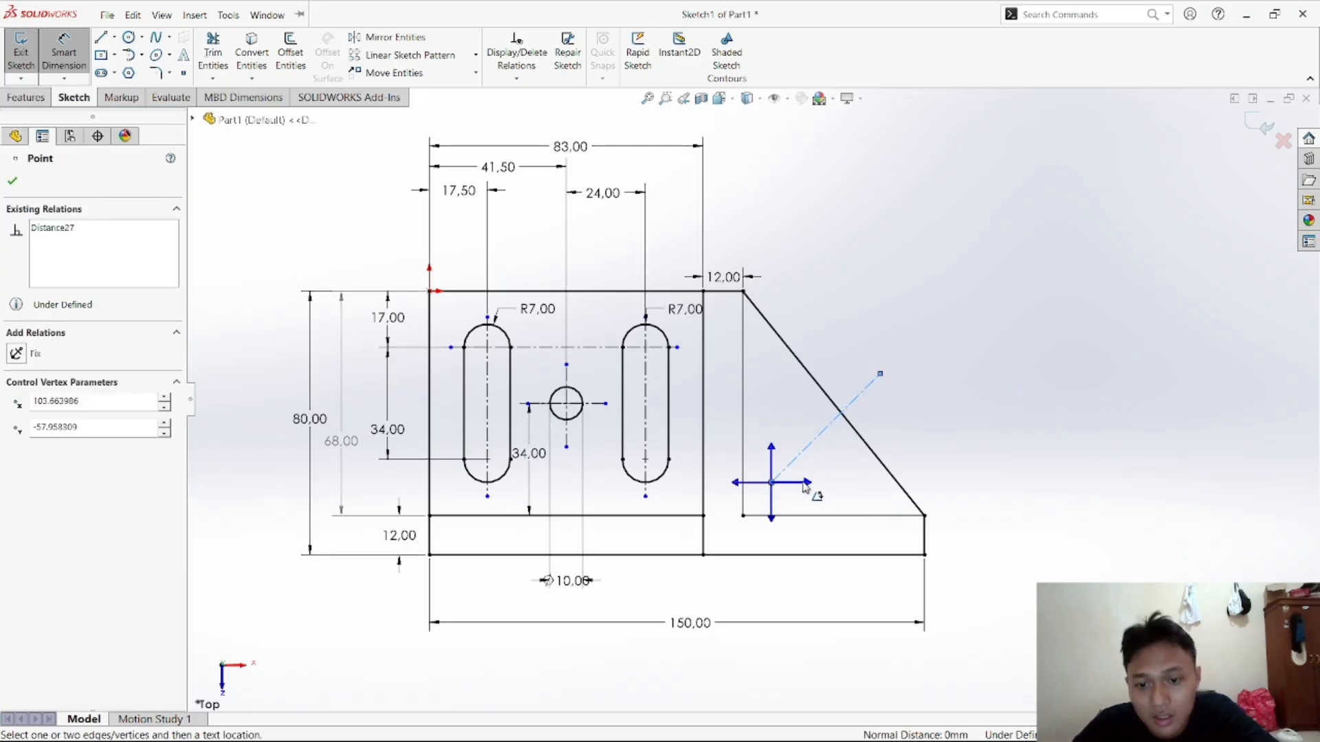
left_click(808, 483)
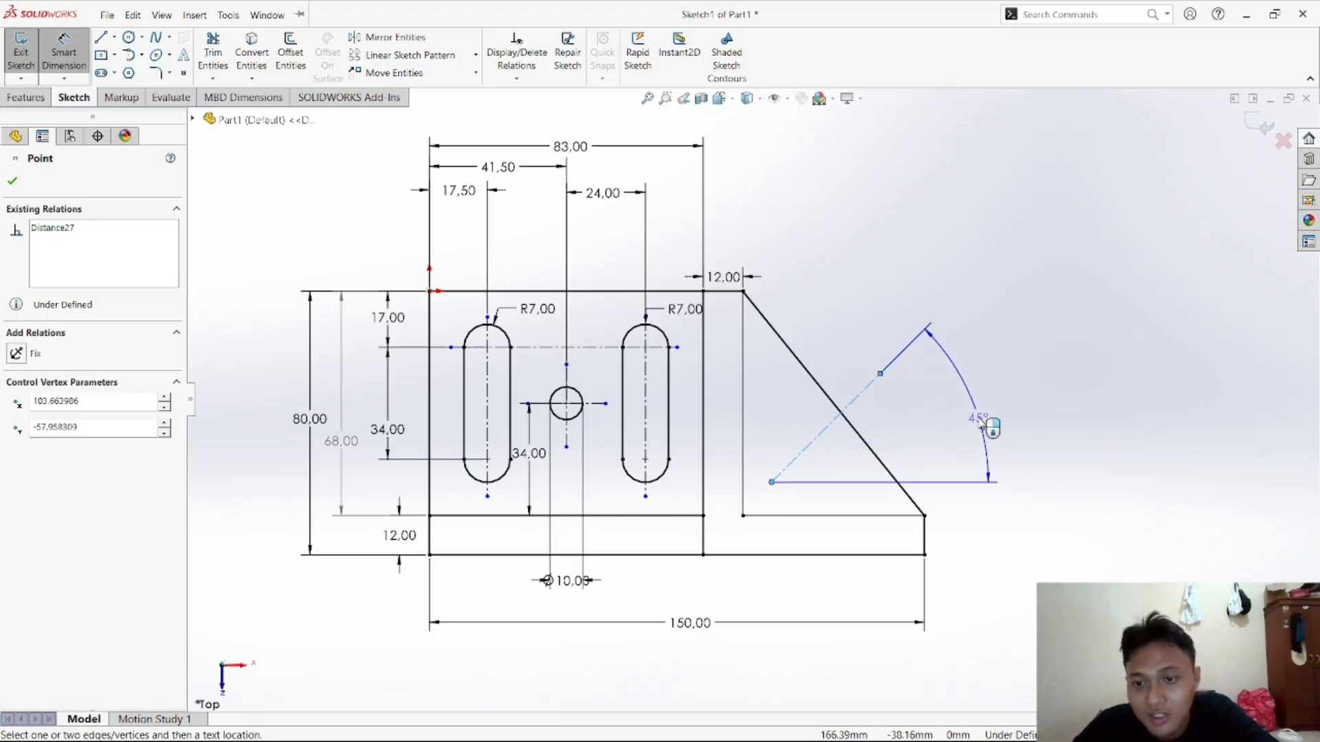
left_click(990, 416)
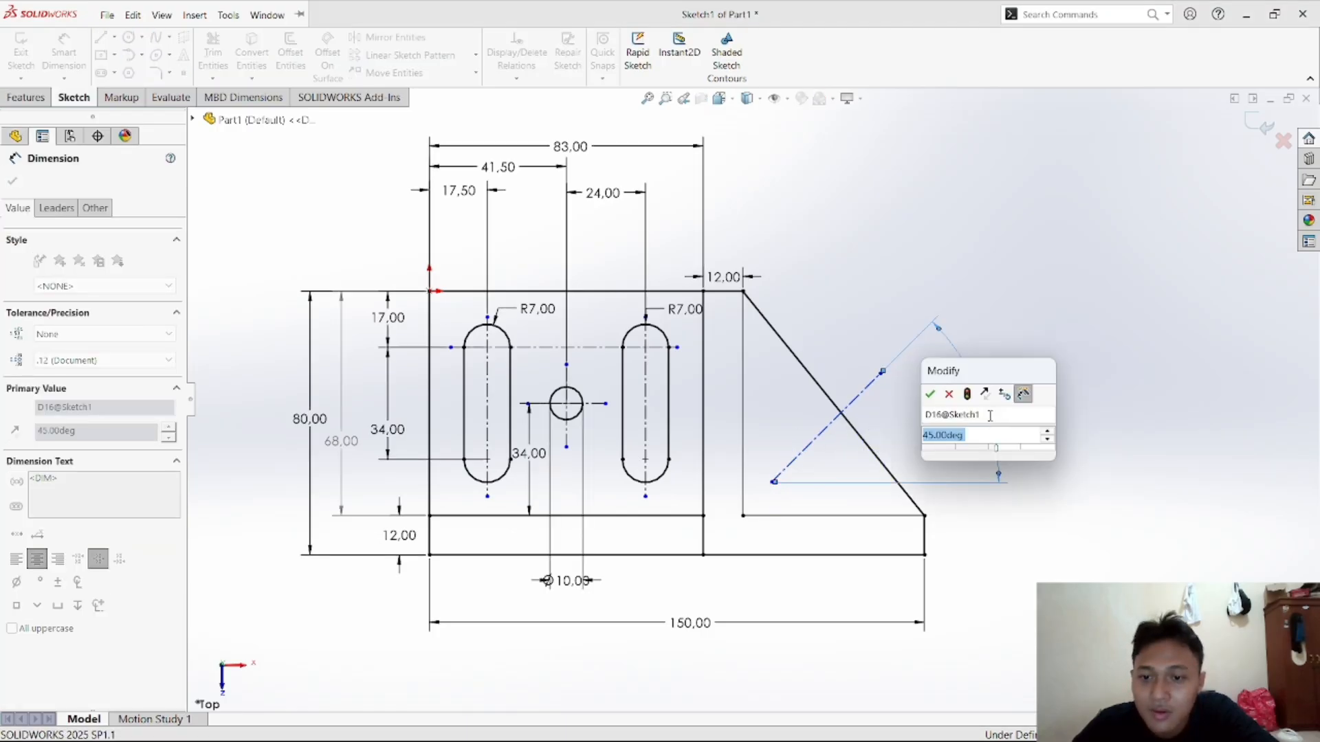
type("51")
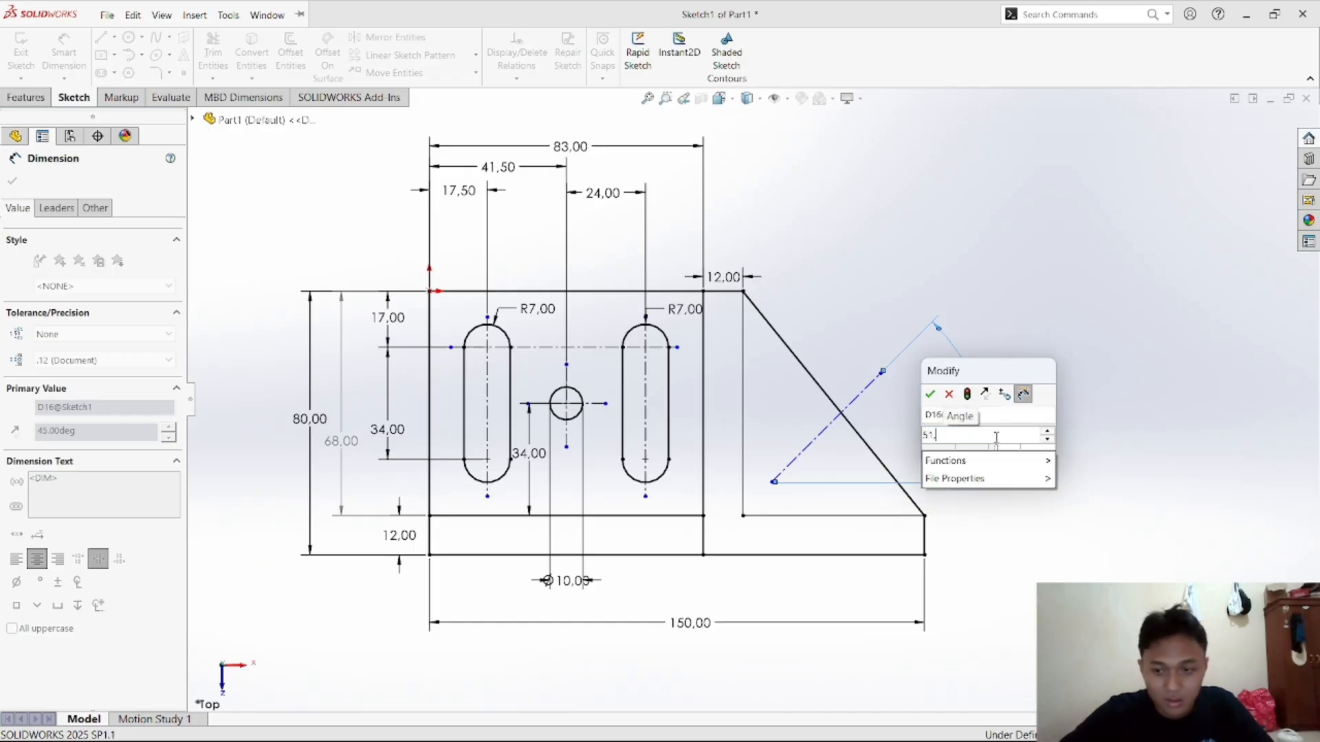
type(",")
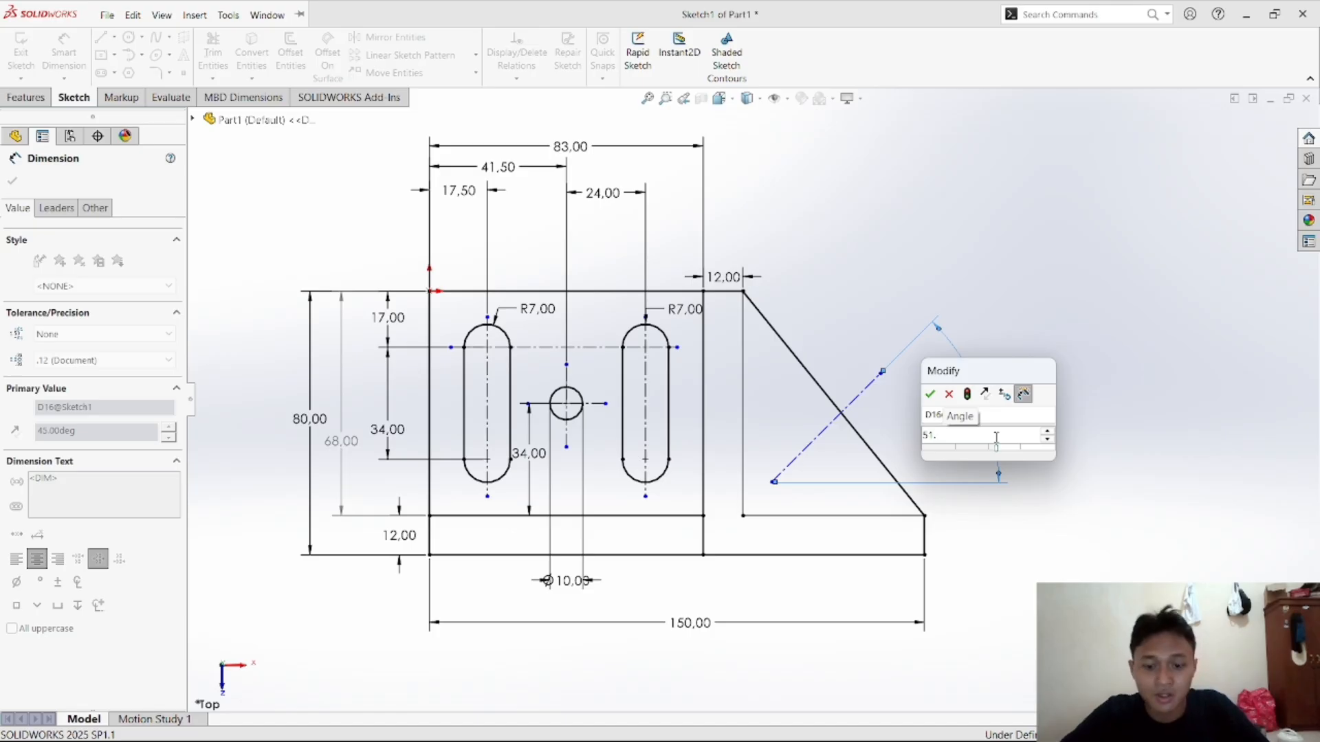
type("03")
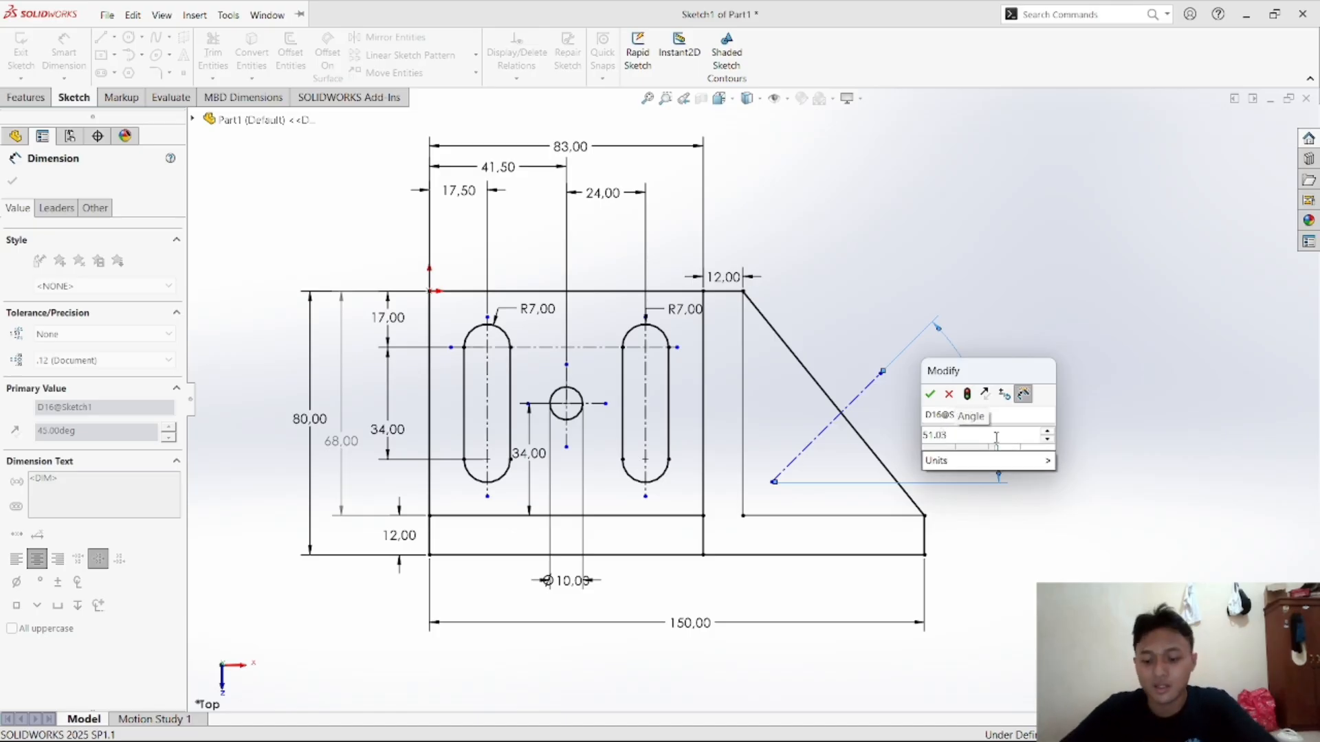
left_click(931, 395)
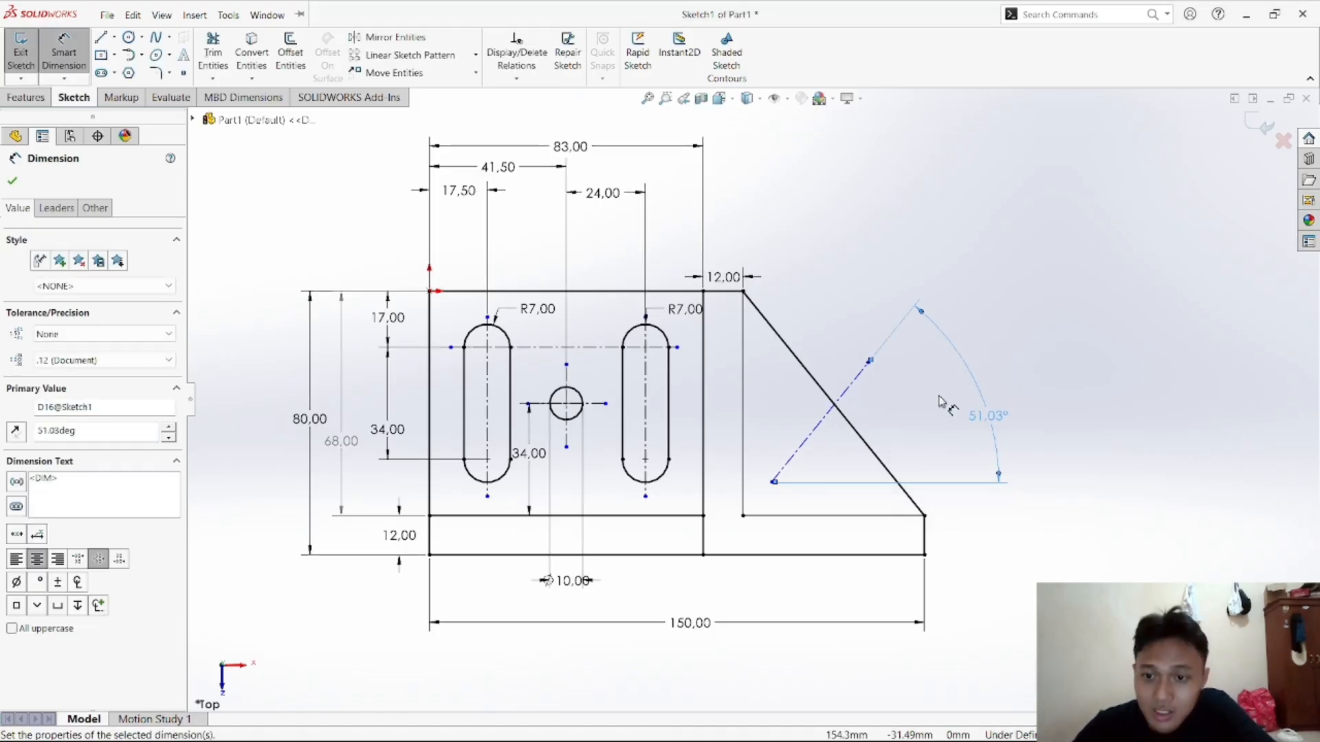
right_click(1019, 296)
left_click(1053, 336)
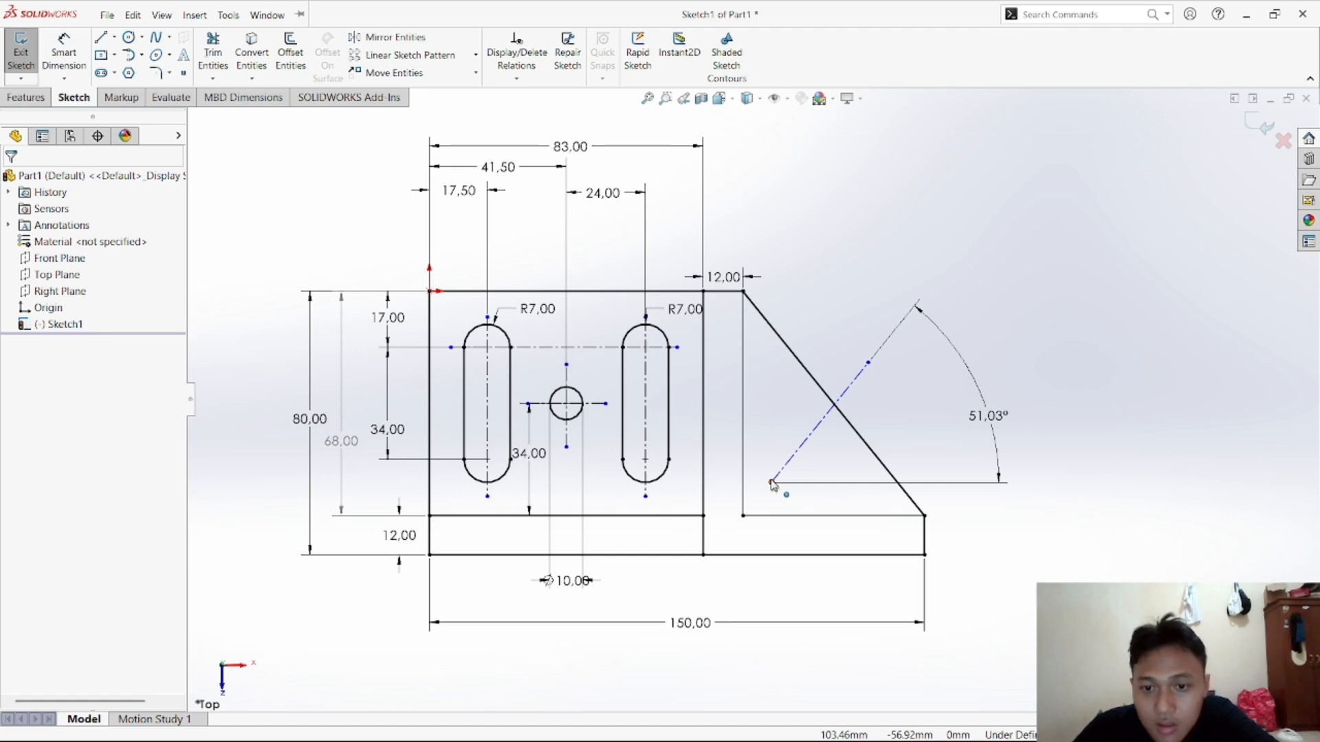
Sketch a circle of about 5.9 mm radius inside the triangle, just beside the slanted construction line
left_click(266, 14)
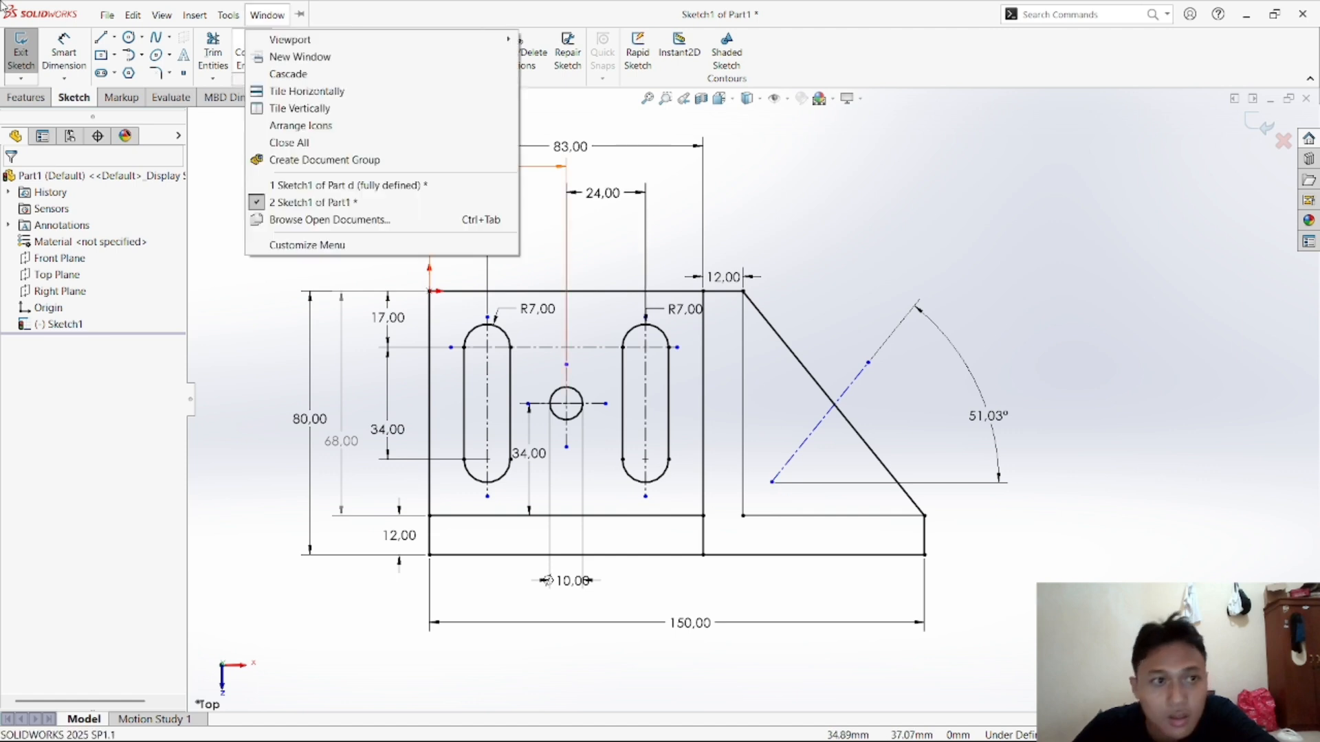
left_click(114, 38)
left_click(169, 55)
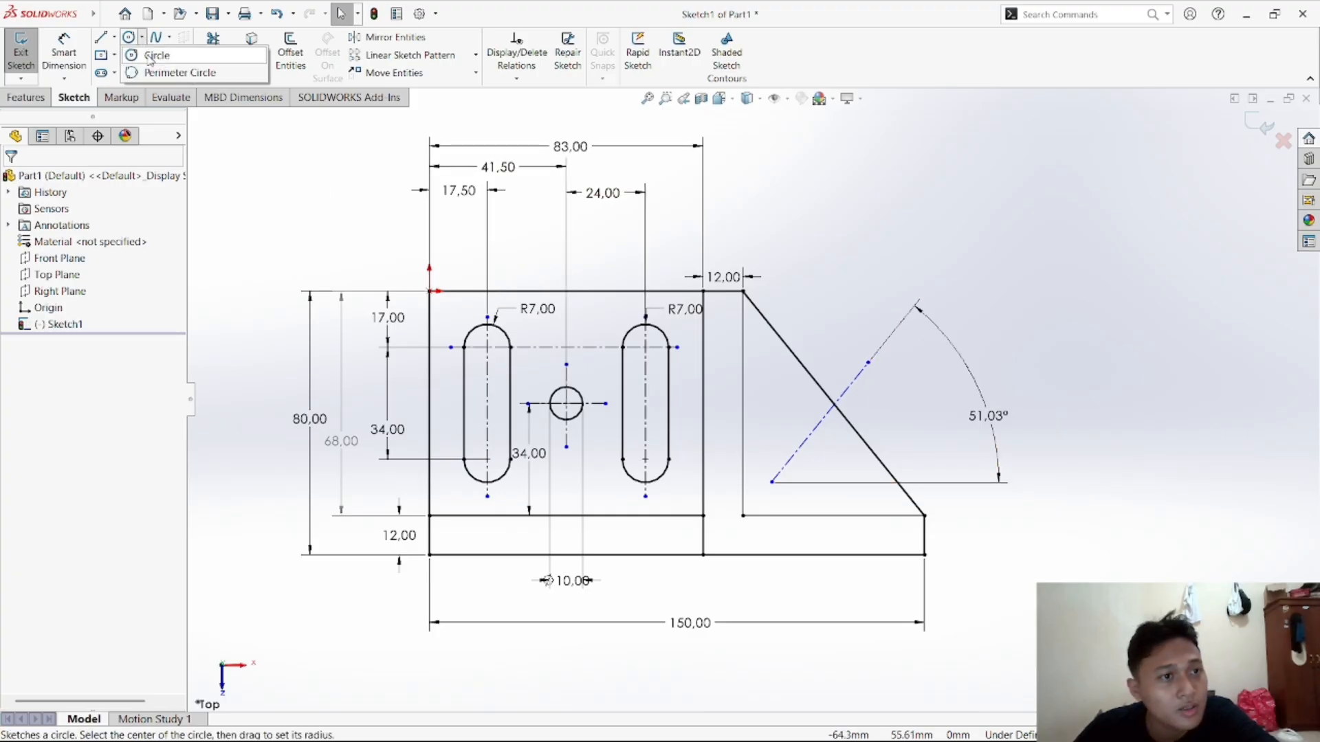
left_click(128, 37)
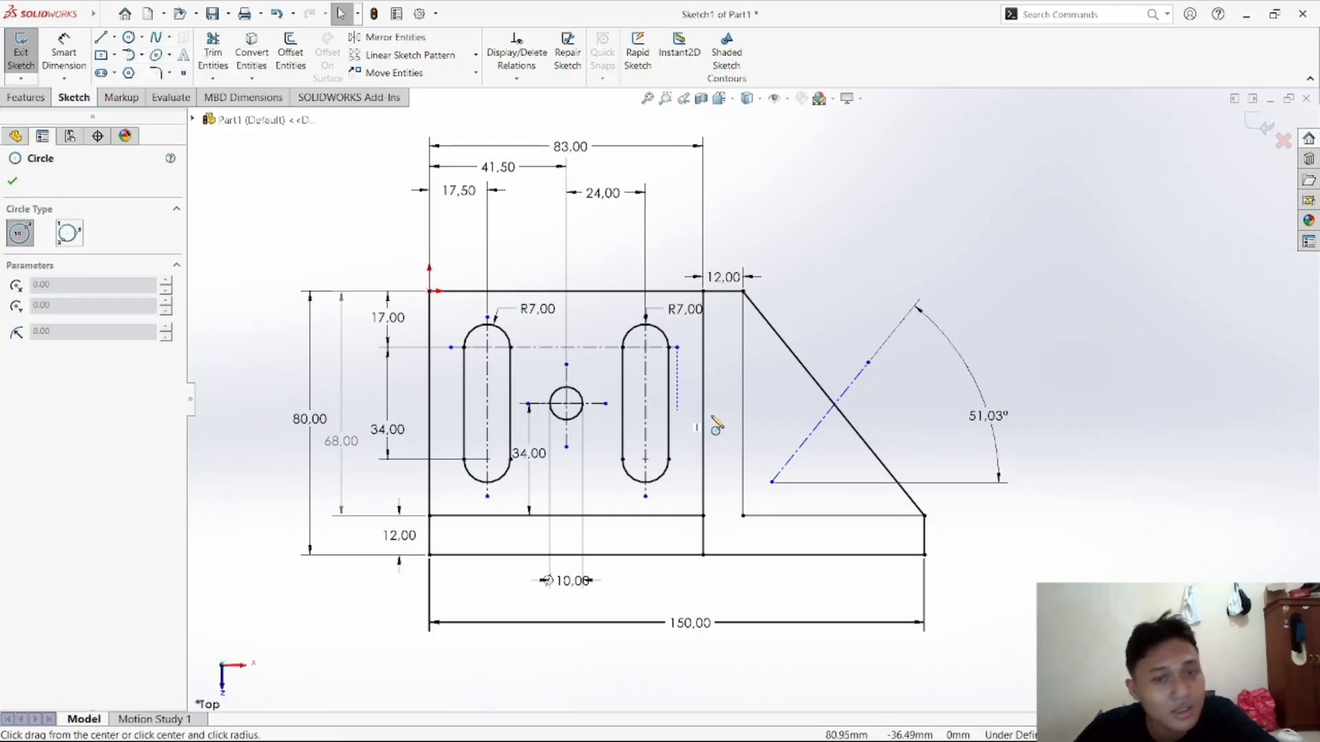
left_click(803, 413)
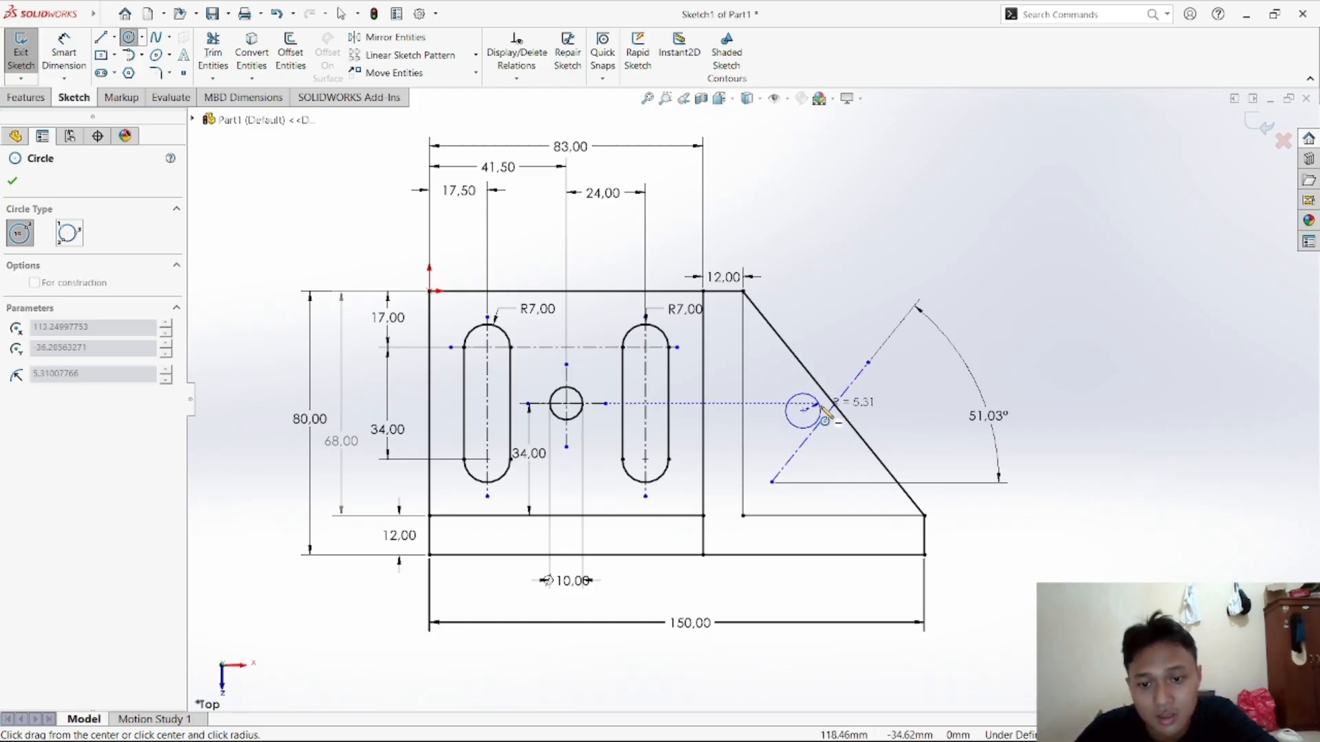
left_click(824, 410)
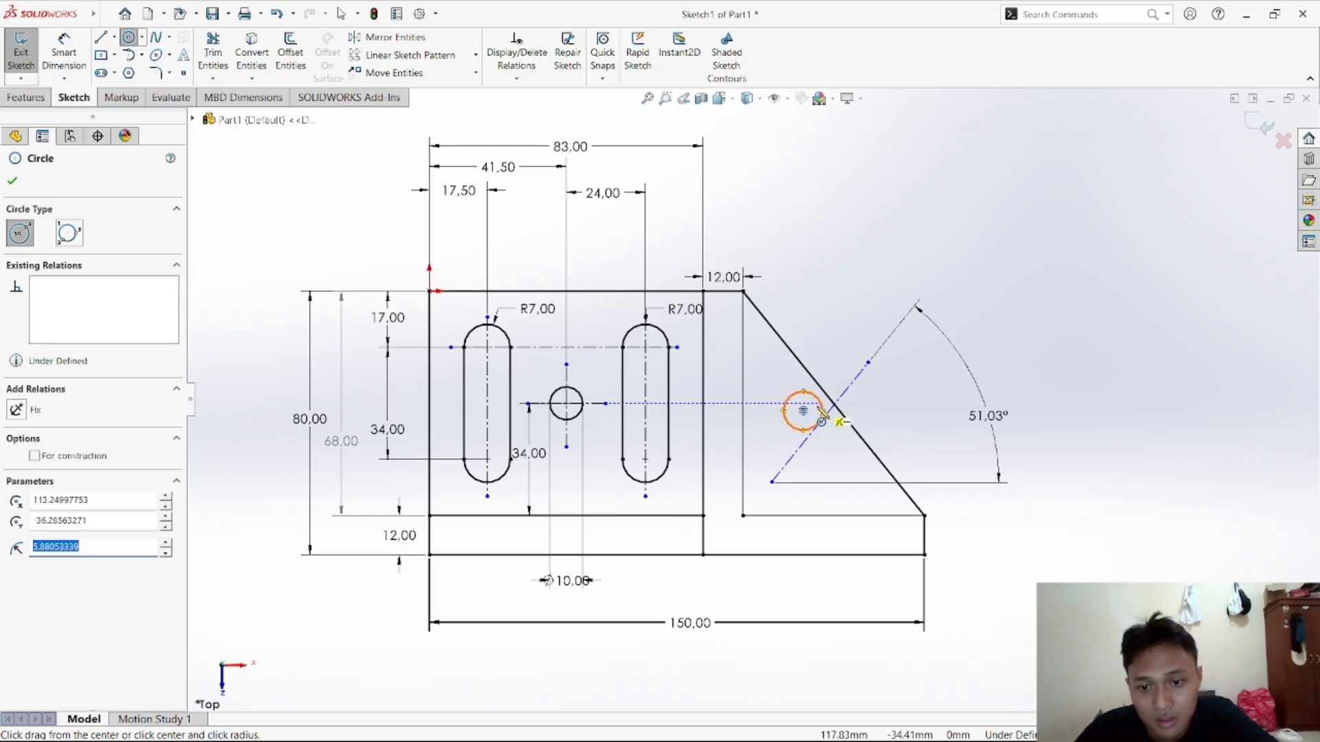
right_click(835, 315)
left_click(839, 319)
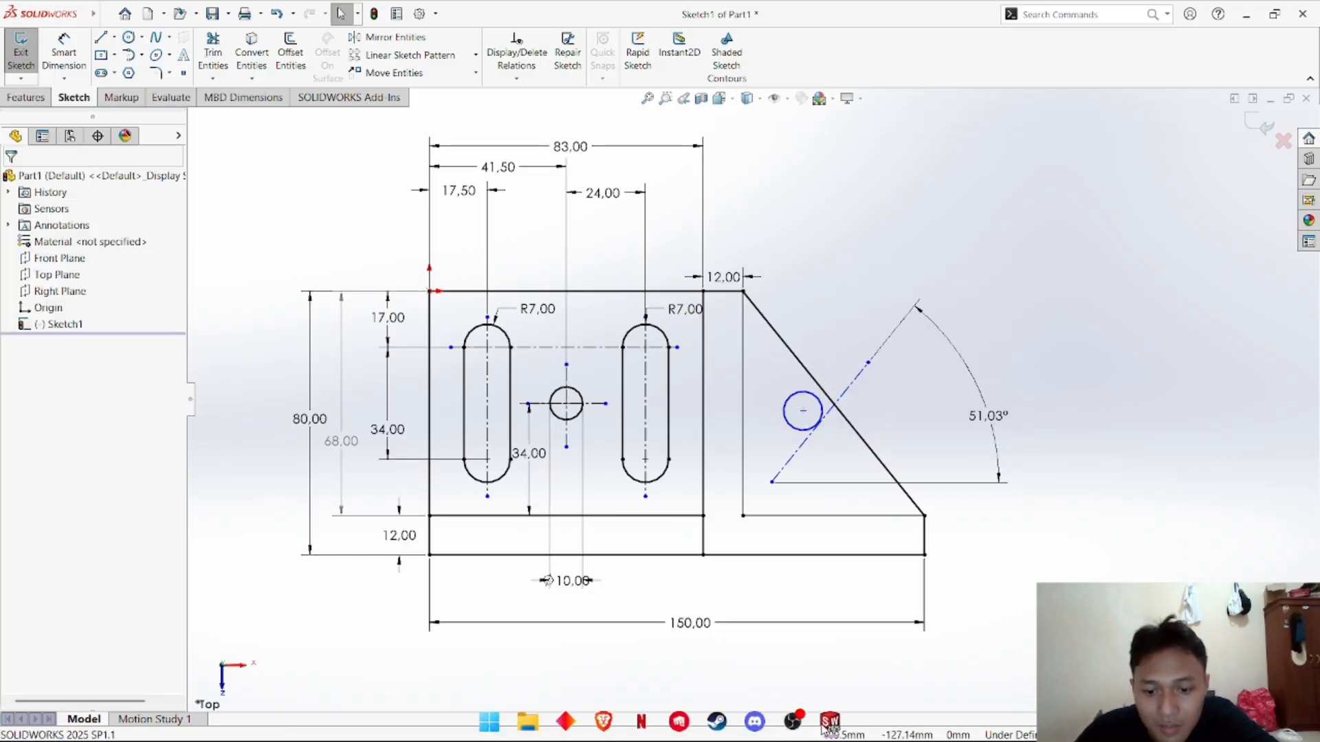
Consult the reference sketch of Part d, and in Part1 dimension the circle's centre 20.85 mm from the triangle's vertical line
mouse_move(830, 722)
left_click(768, 624)
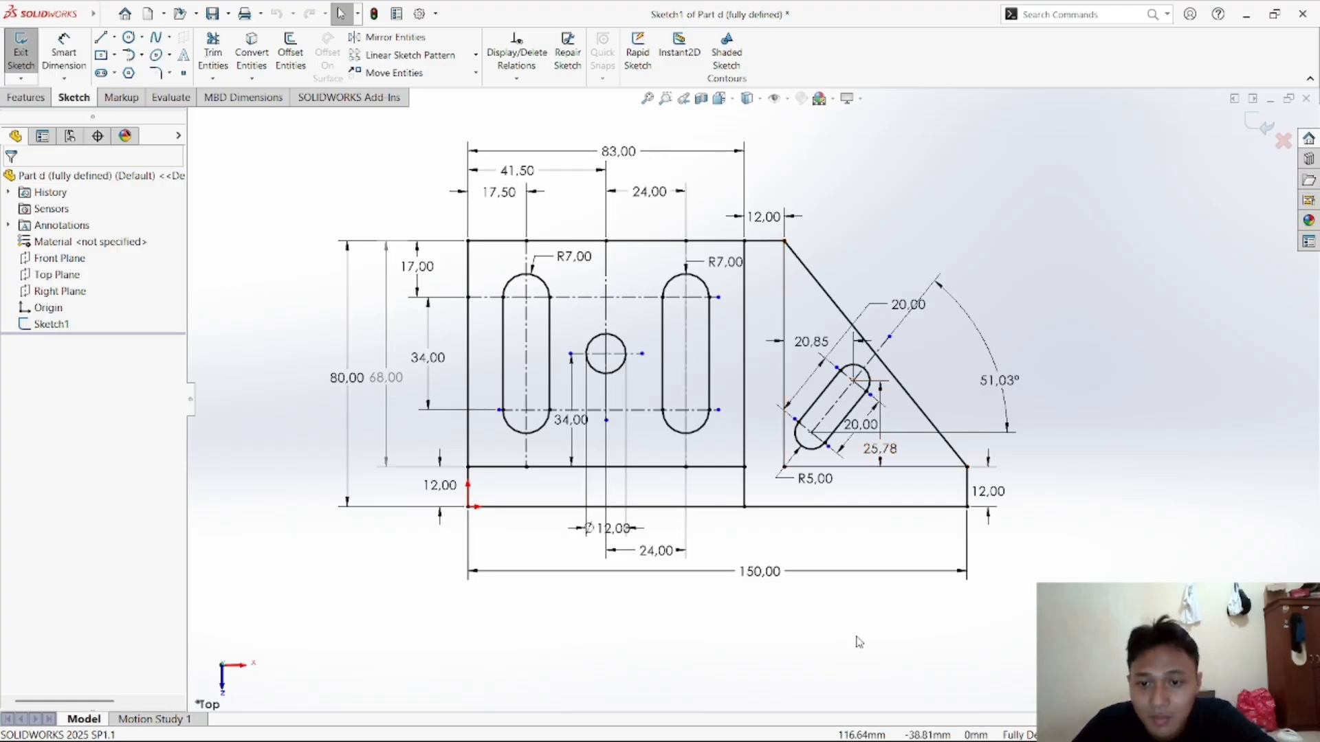
mouse_move(860, 732)
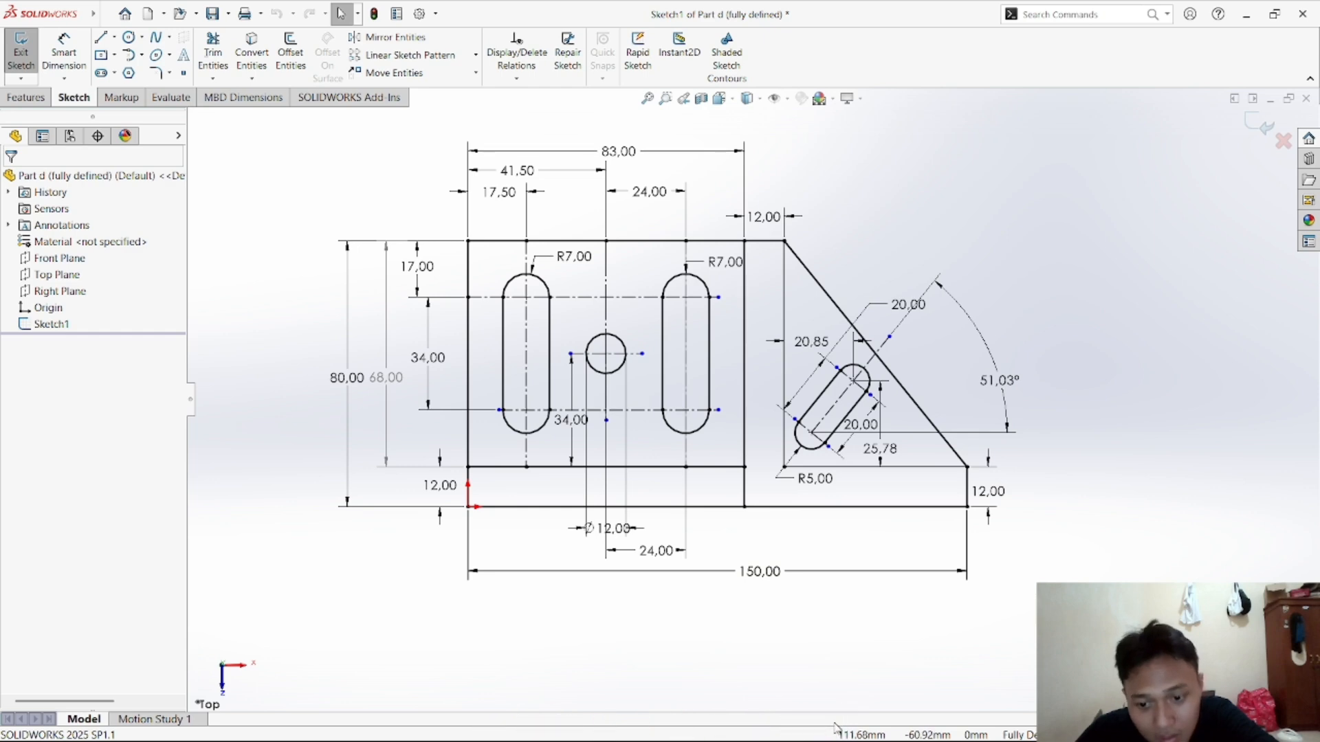
left_click(880, 657)
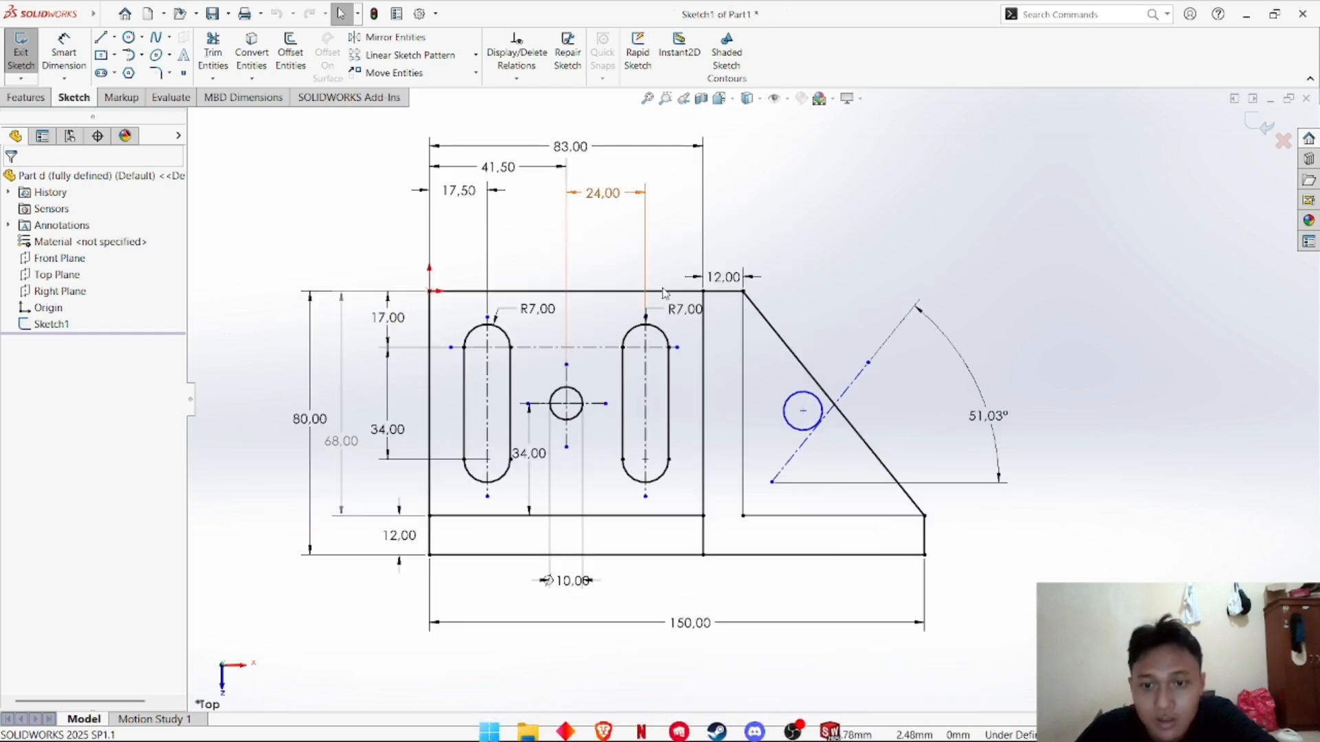
left_click(803, 411)
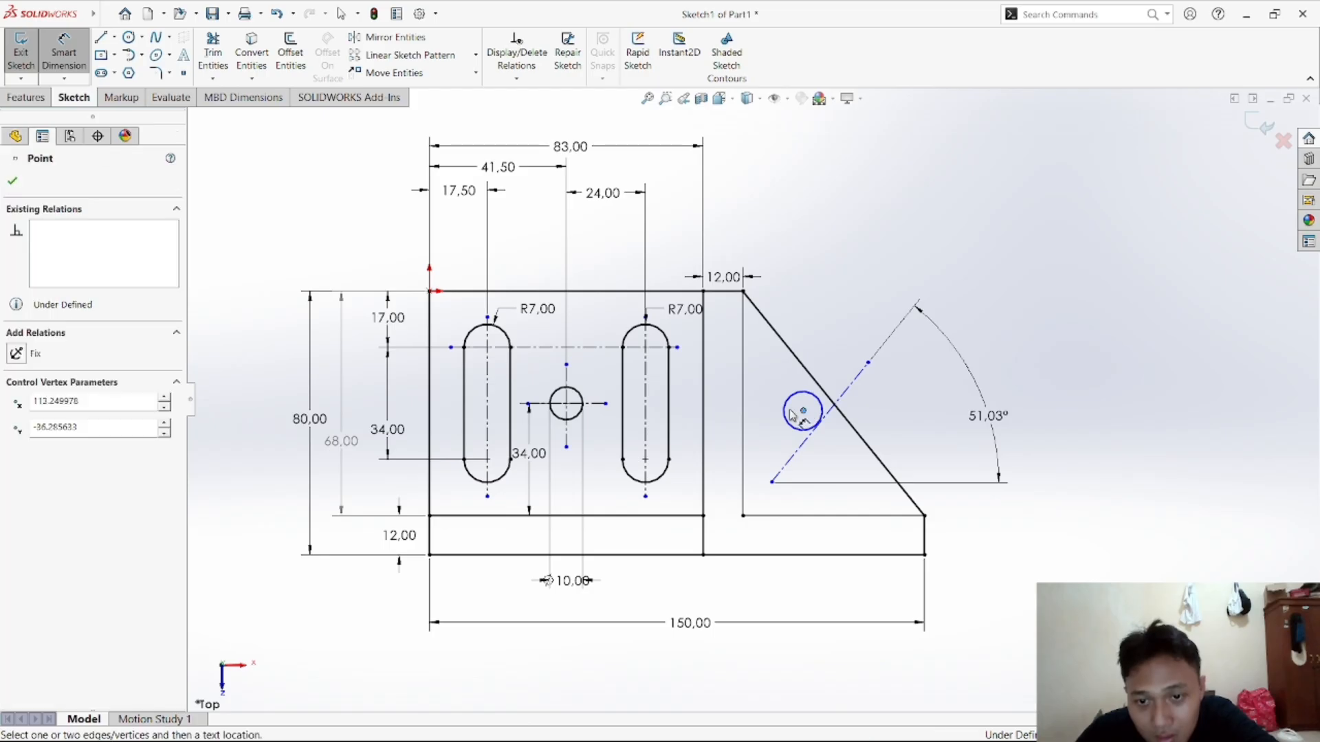
left_click(743, 411)
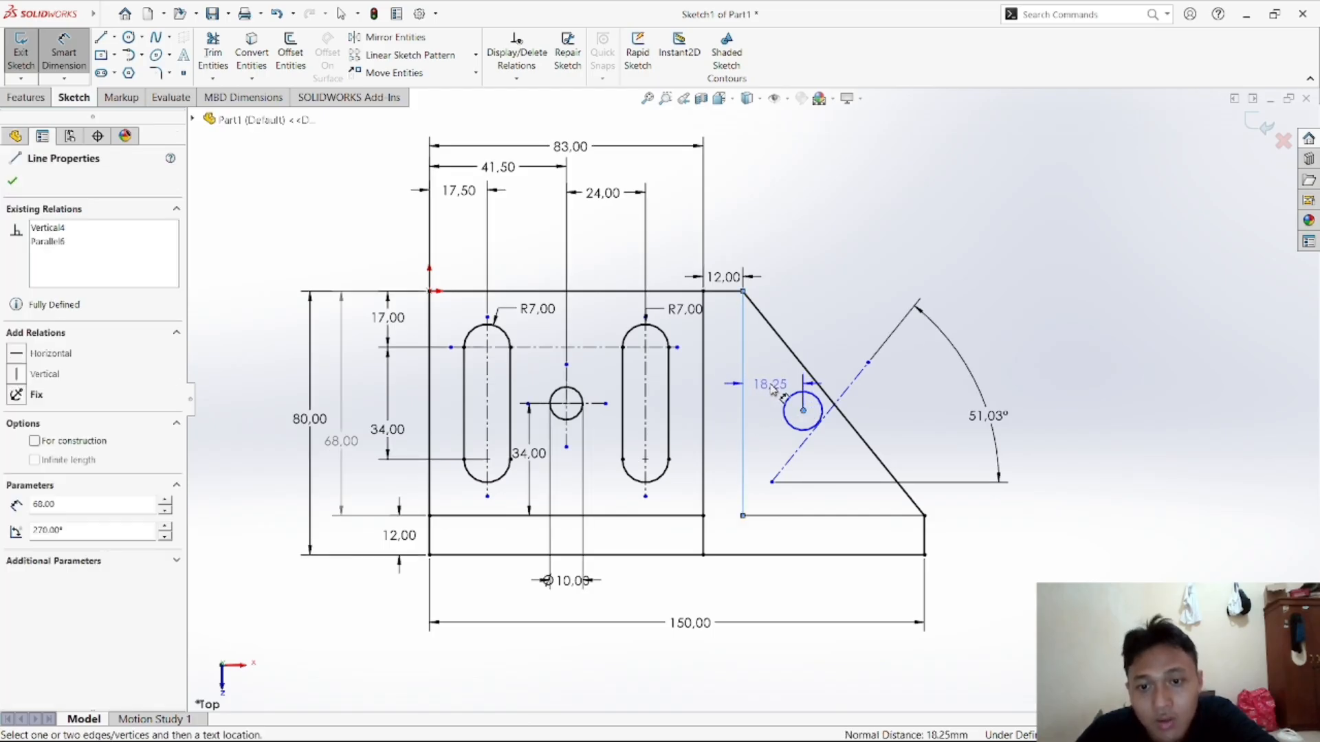
left_click(773, 387)
type("2")
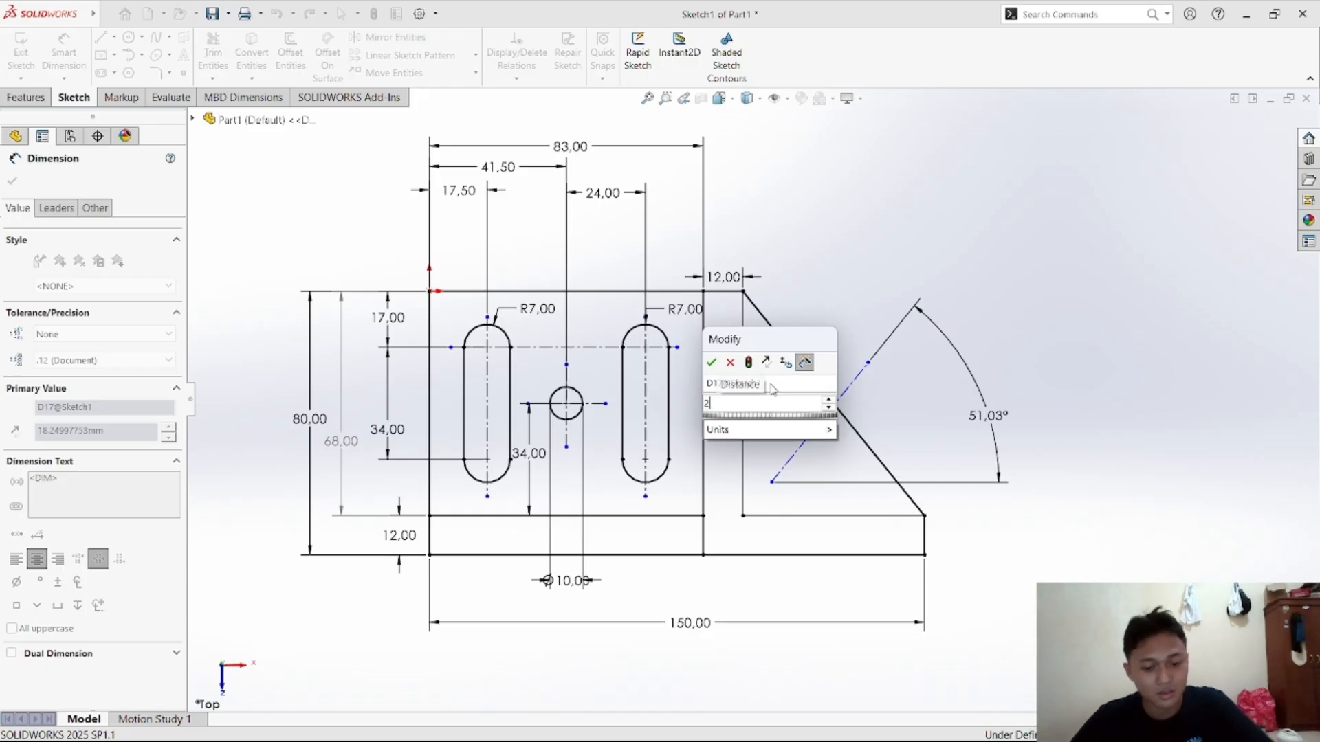
type("0.85")
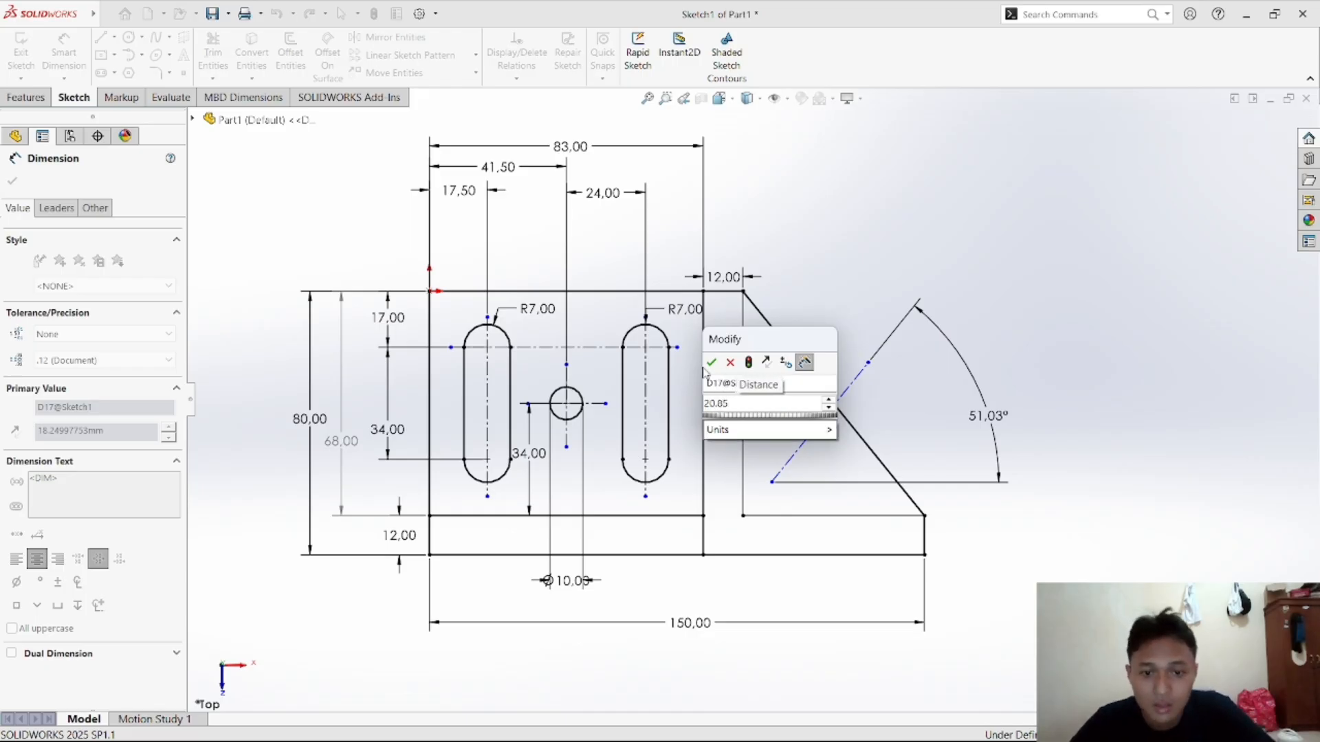
key("Return")
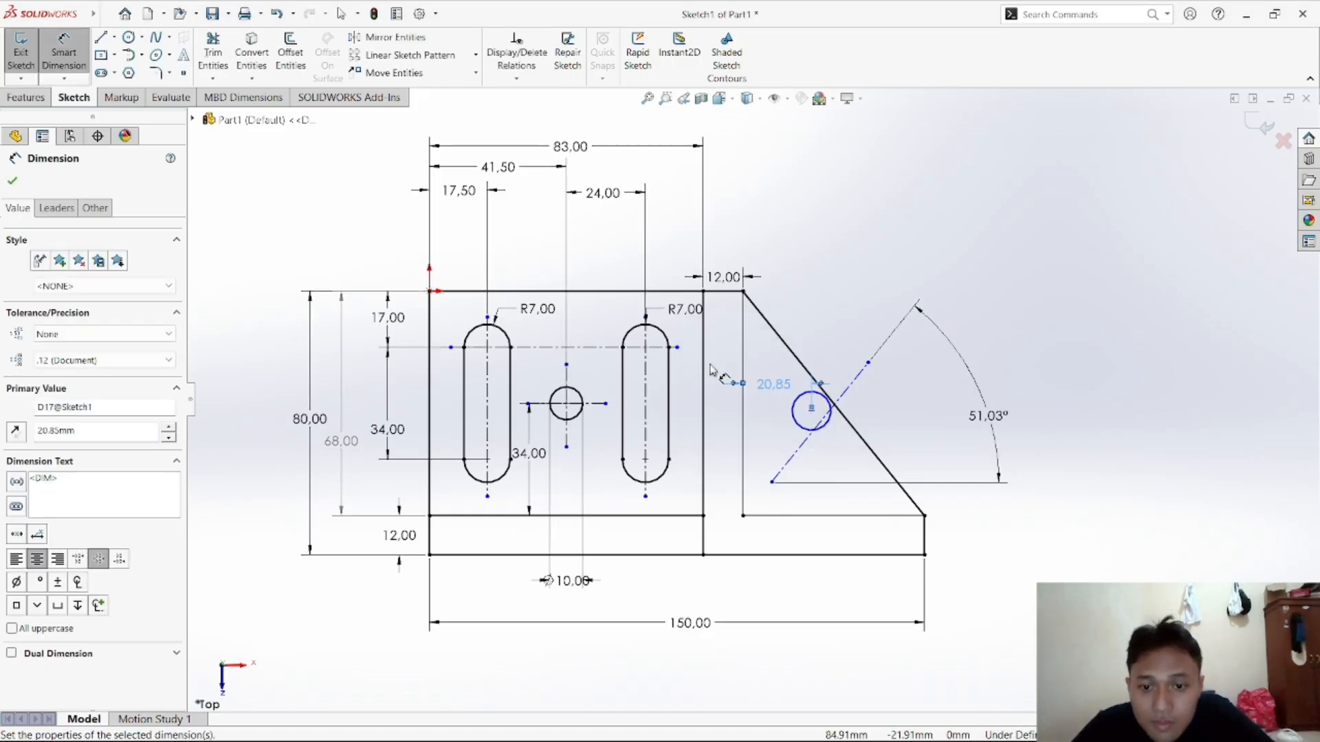
Dimension the circle's centre 25.78 mm above the triangle's horizontal base line
left_click(812, 411)
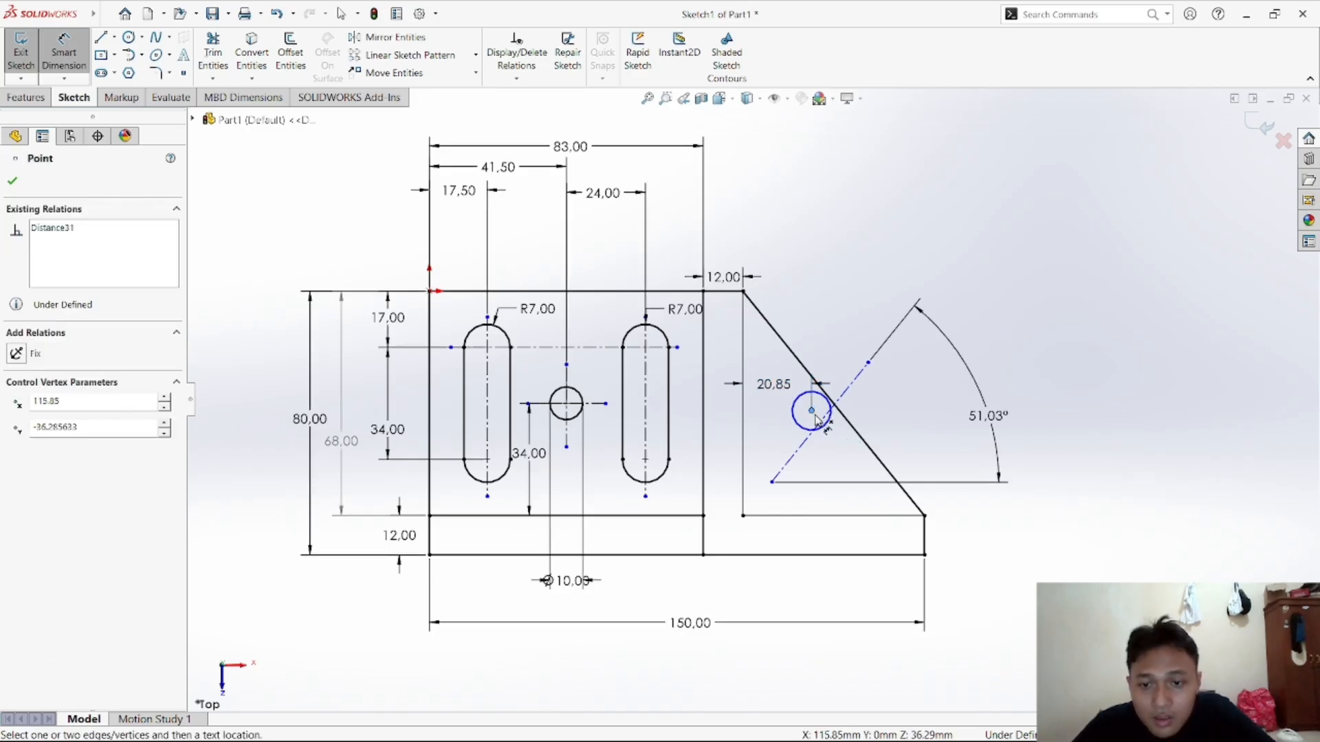
left_click(813, 516)
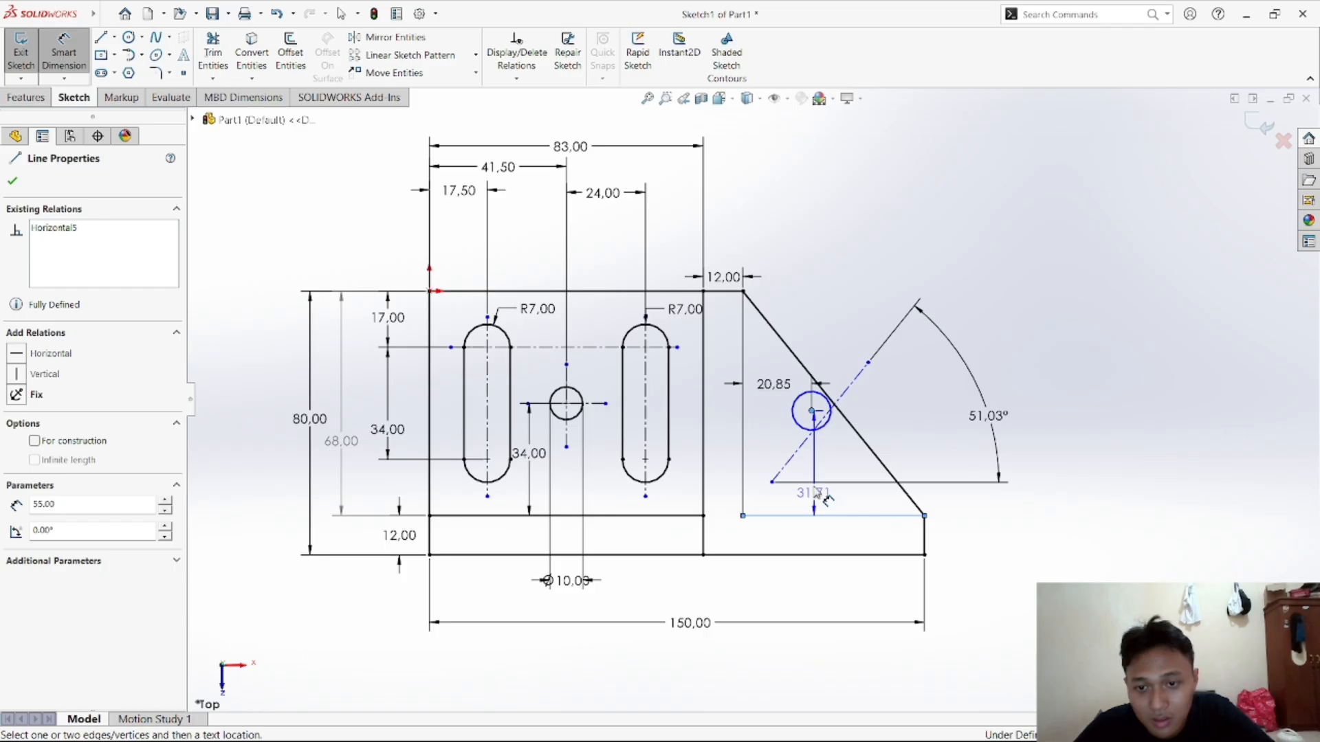
left_click(838, 464)
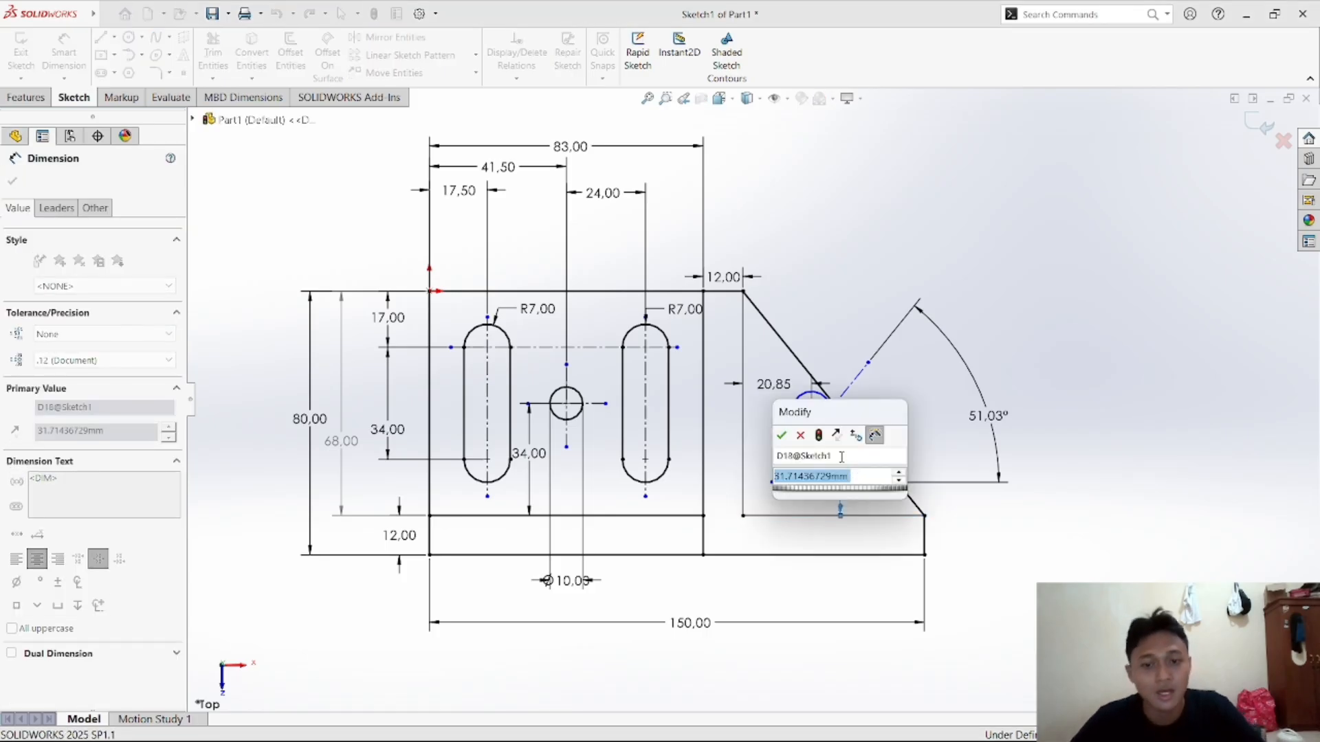
type("25,")
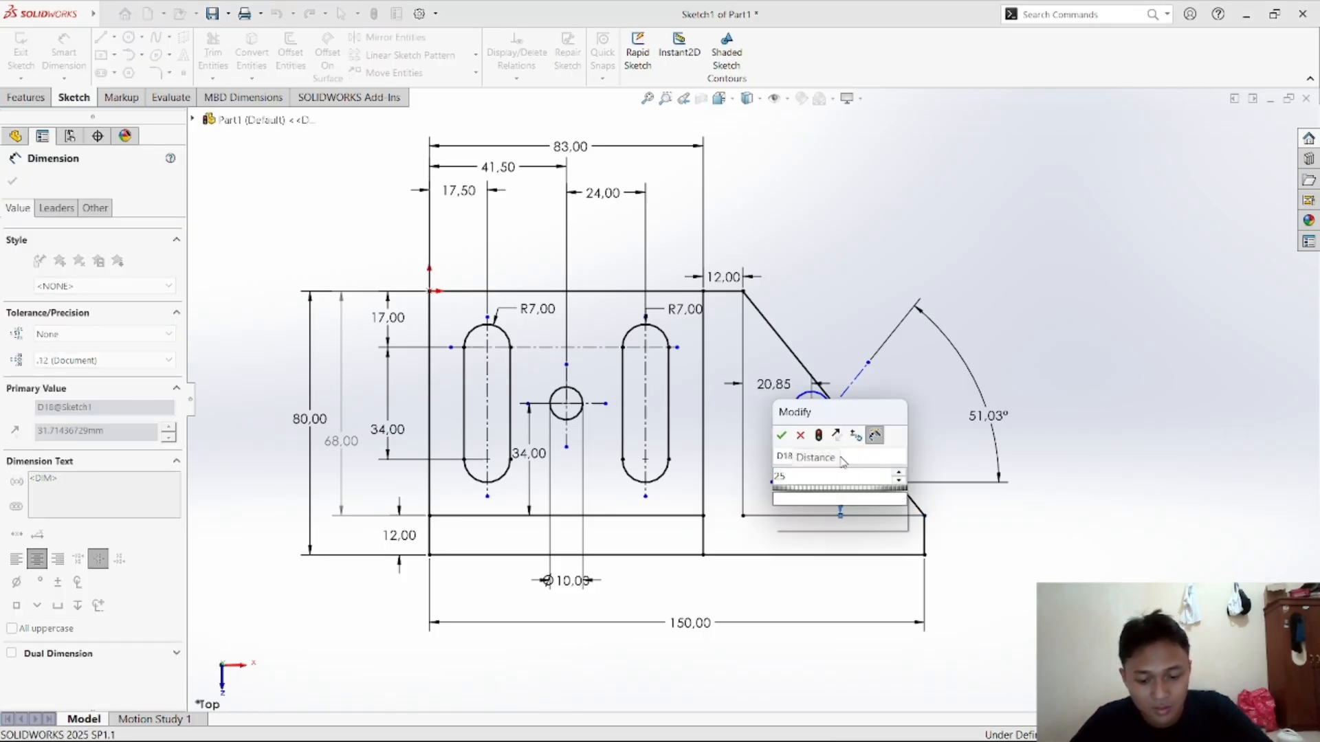
type("7")
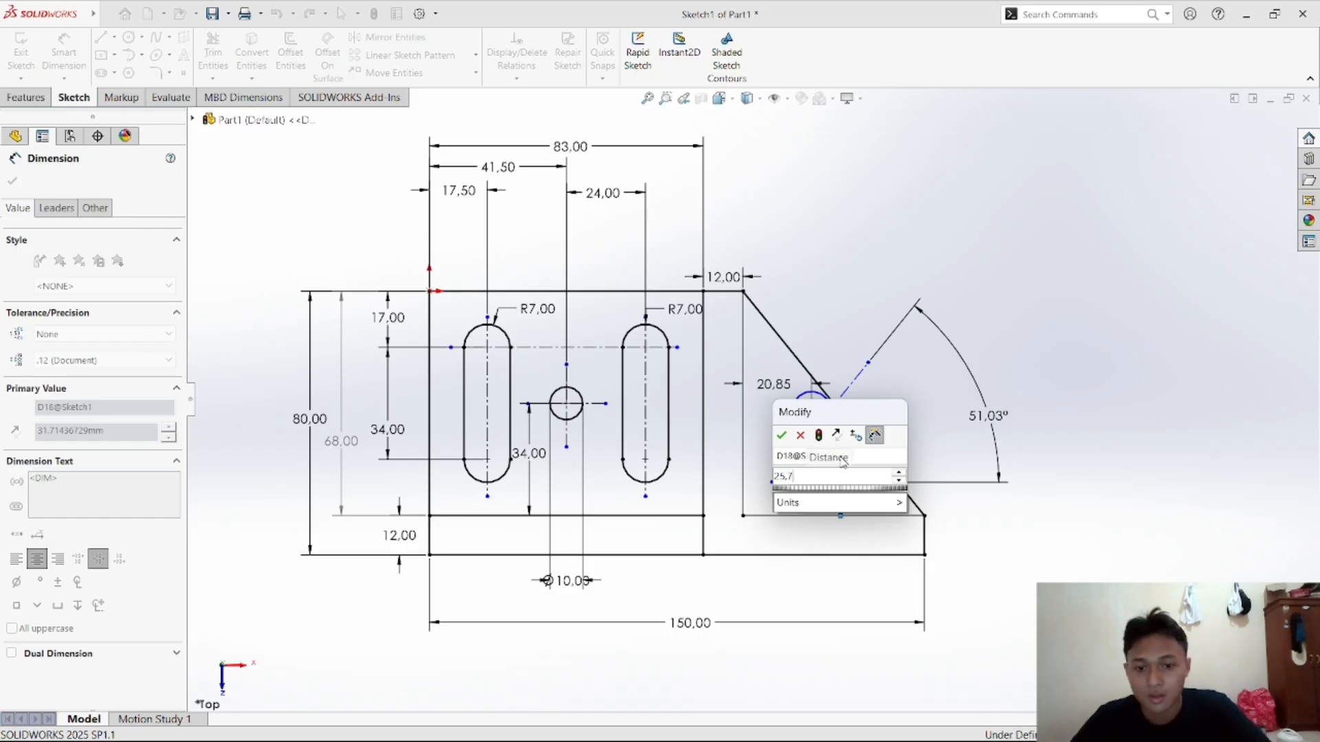
type("8")
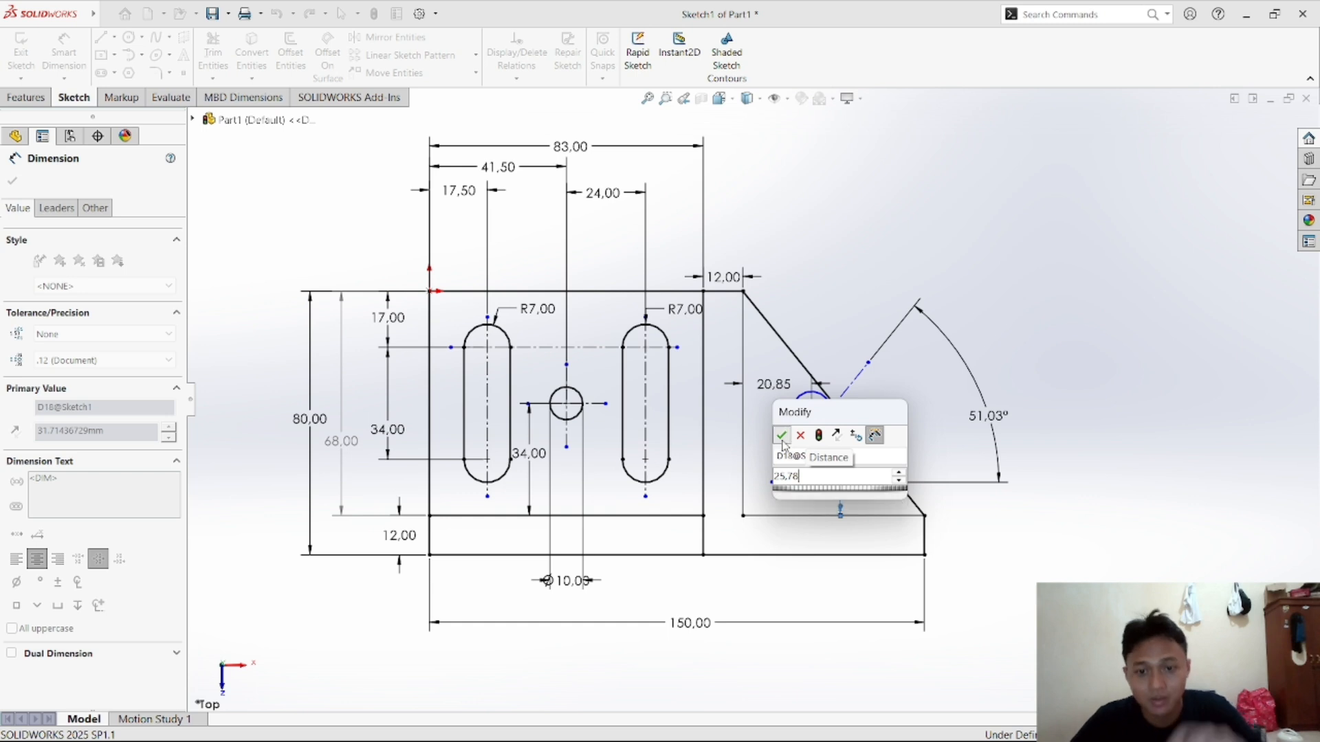
left_click(782, 436)
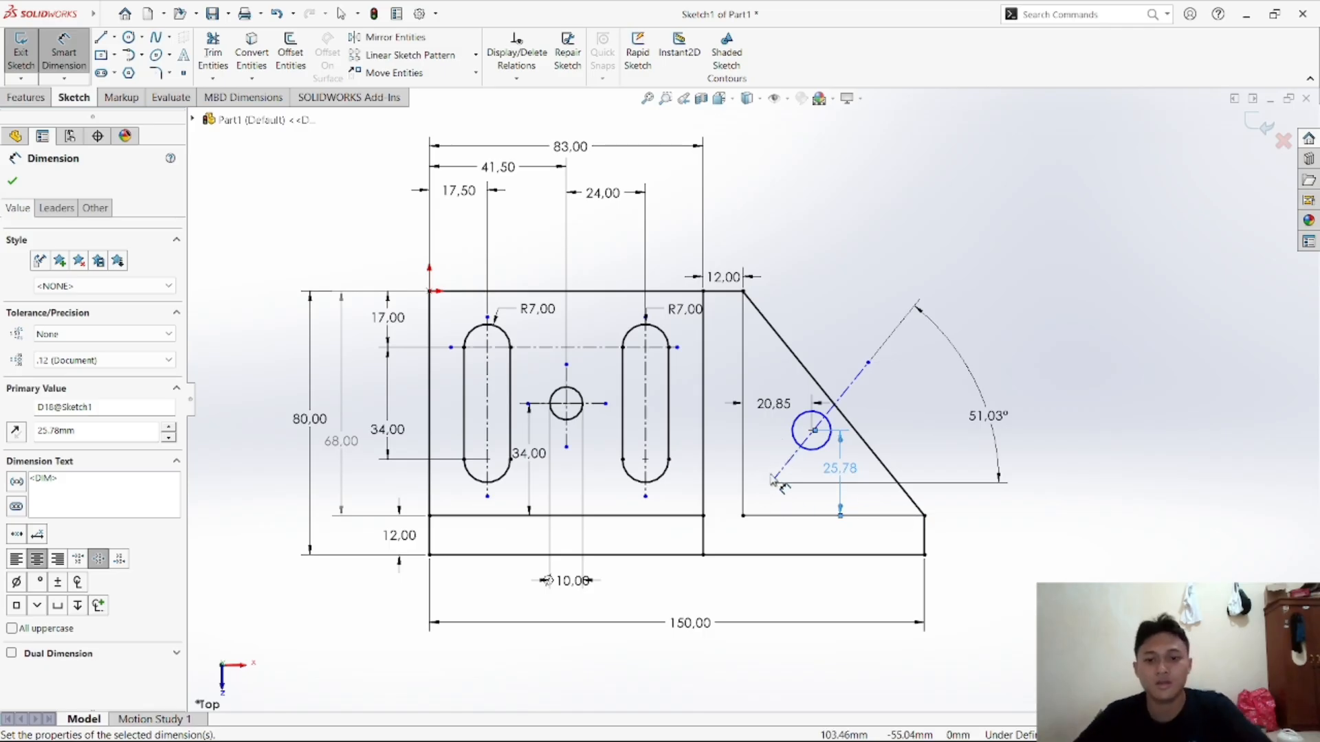
Sketch a second circle of about 8.2 mm radius near the lower end of the slanted construction line
left_click(129, 38)
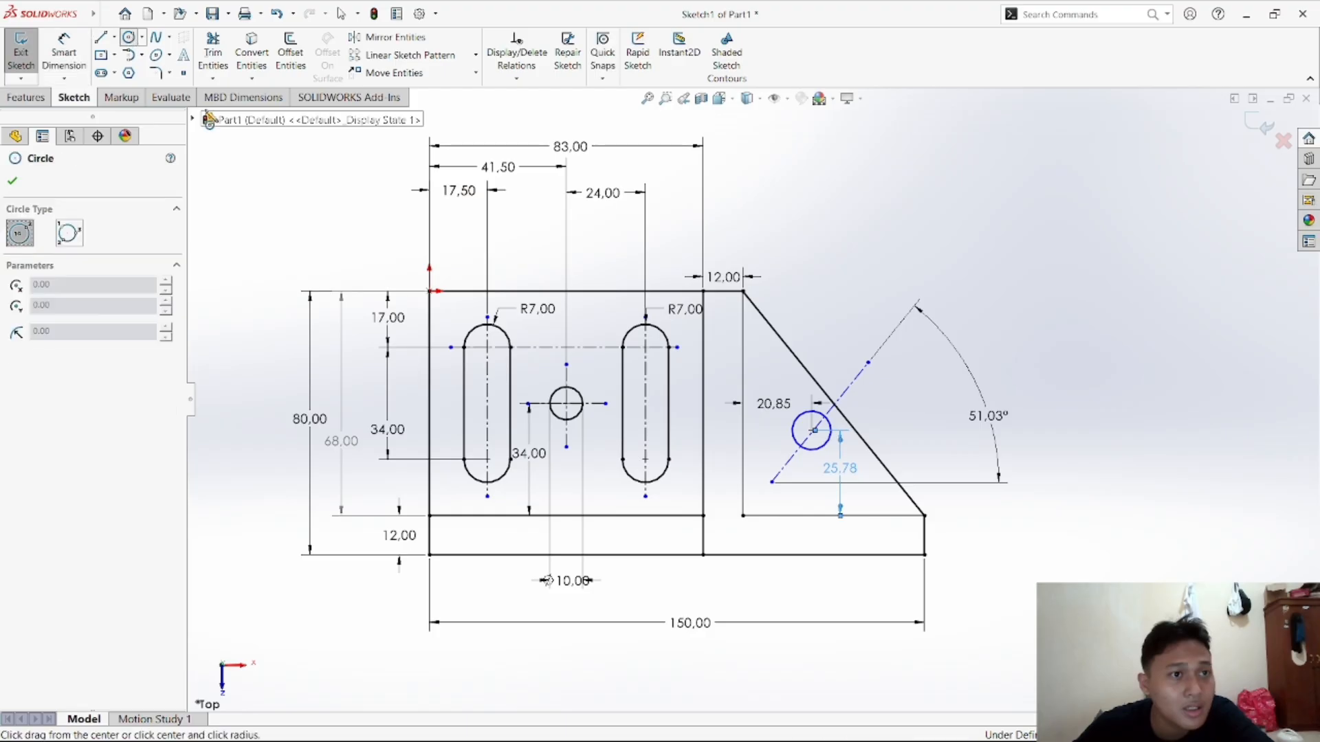
left_click(767, 485)
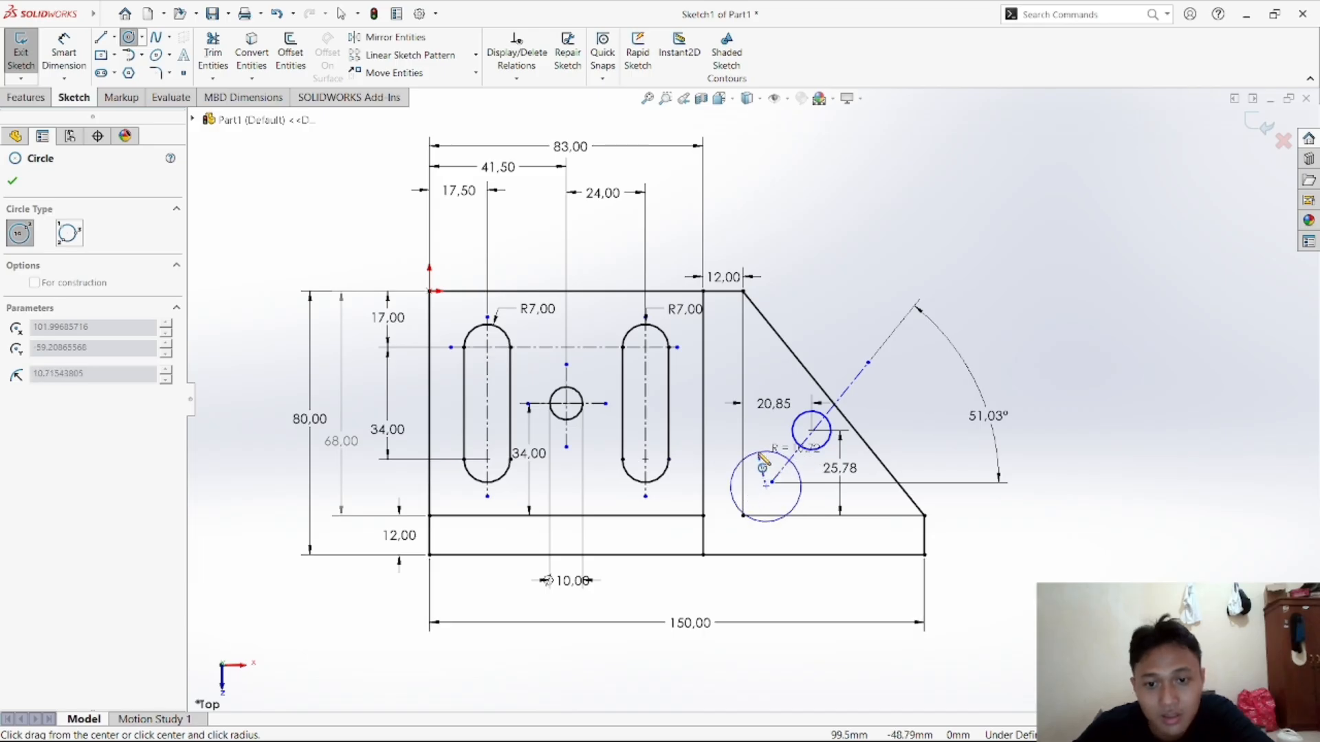
left_click(773, 461)
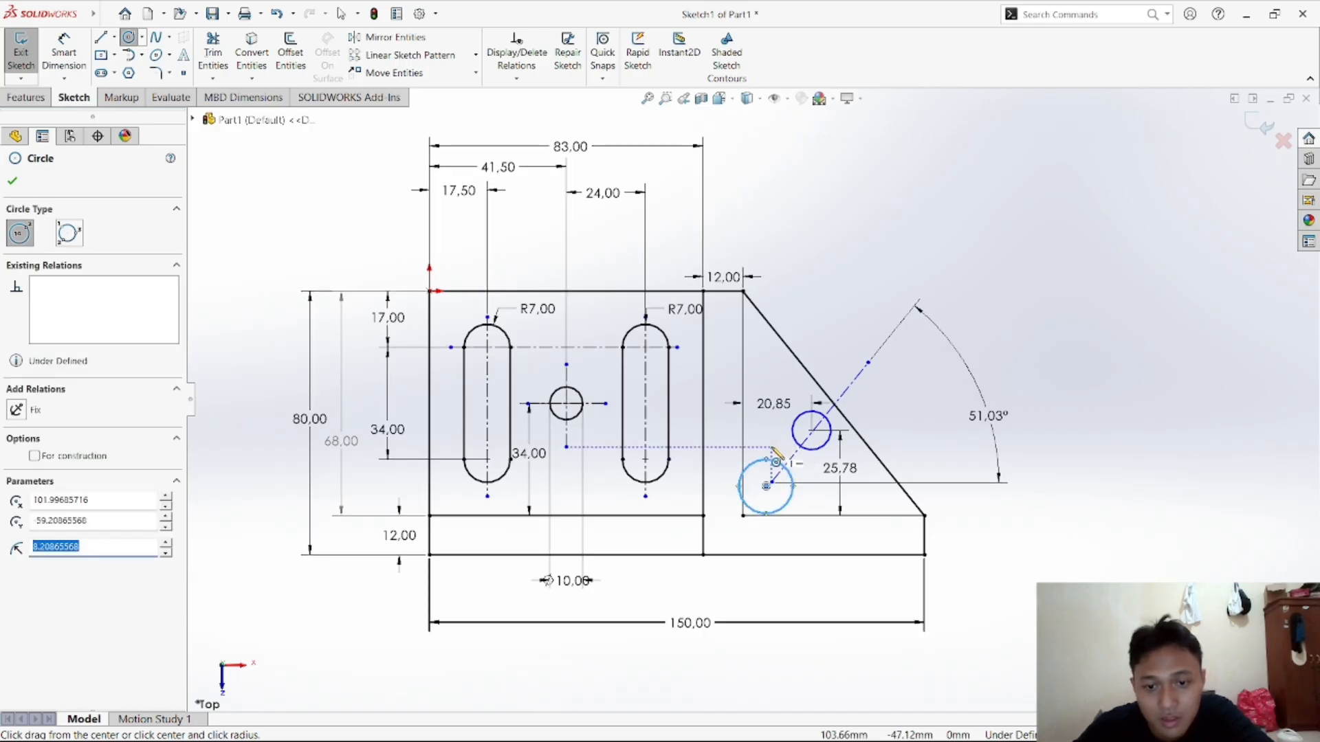
right_click(773, 455)
left_click(804, 451)
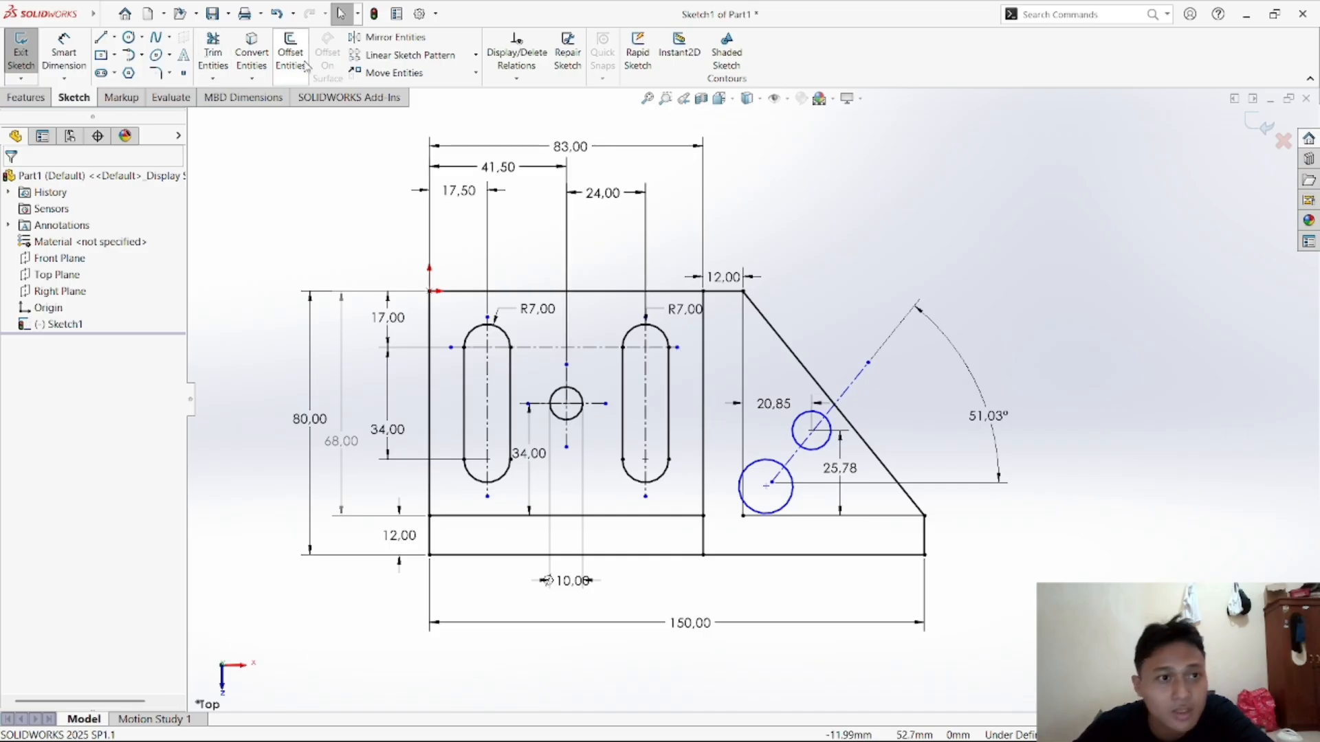
Add an Equal relation between the two circles on the slanted construction line inside the triangle
left_click(517, 78)
left_click(526, 114)
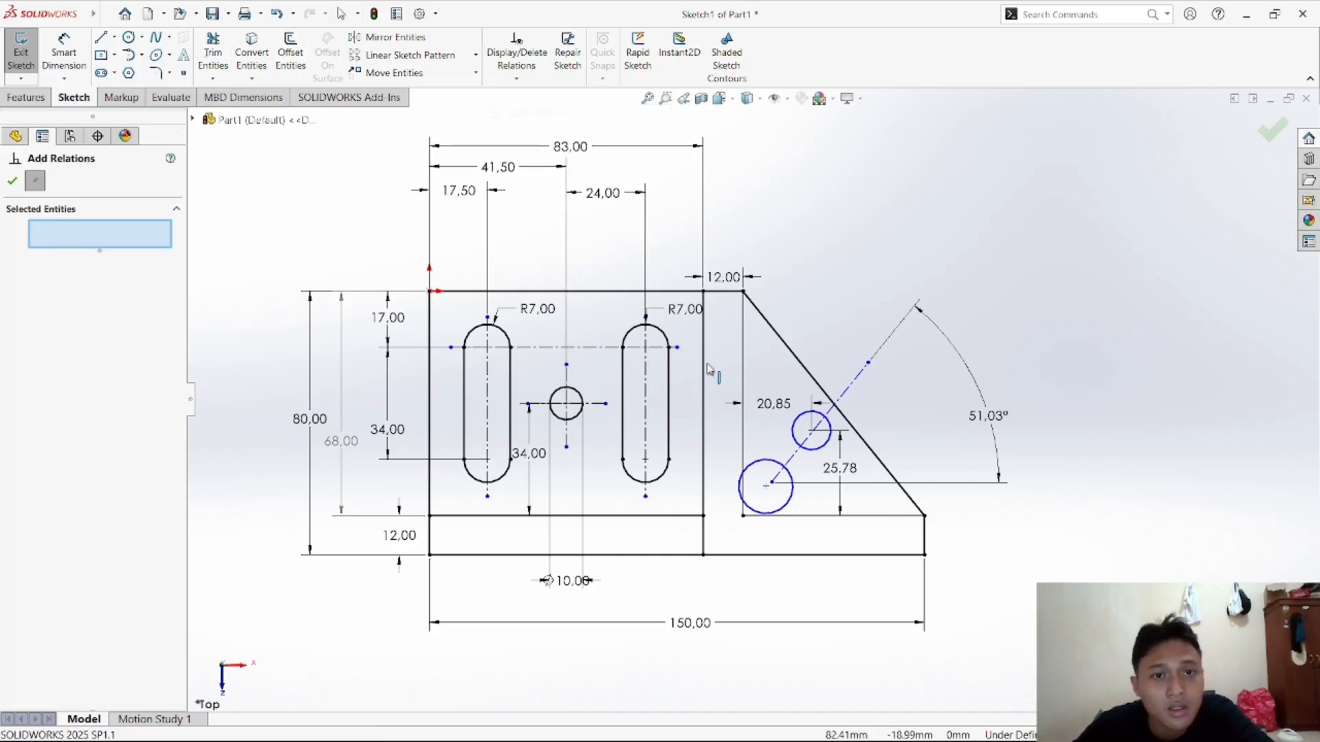
left_click(797, 447)
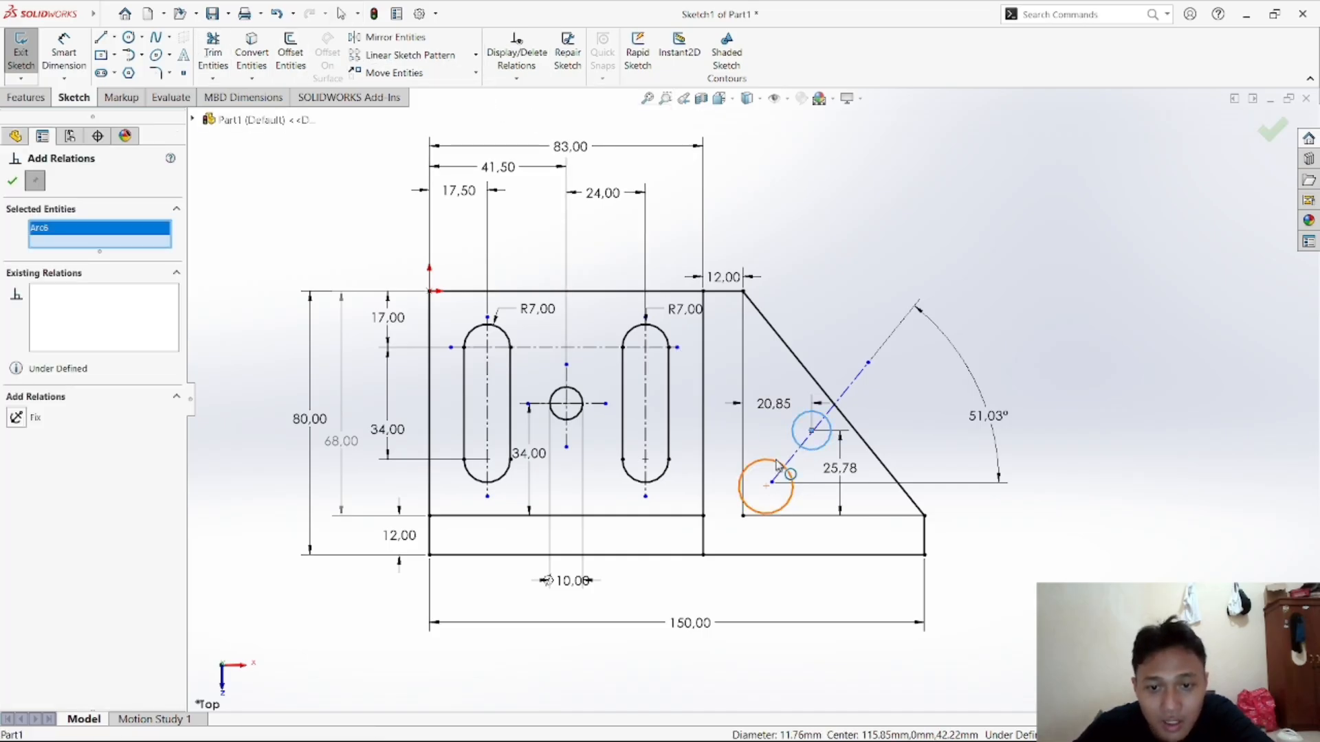
left_click(777, 466)
left_click(42, 492)
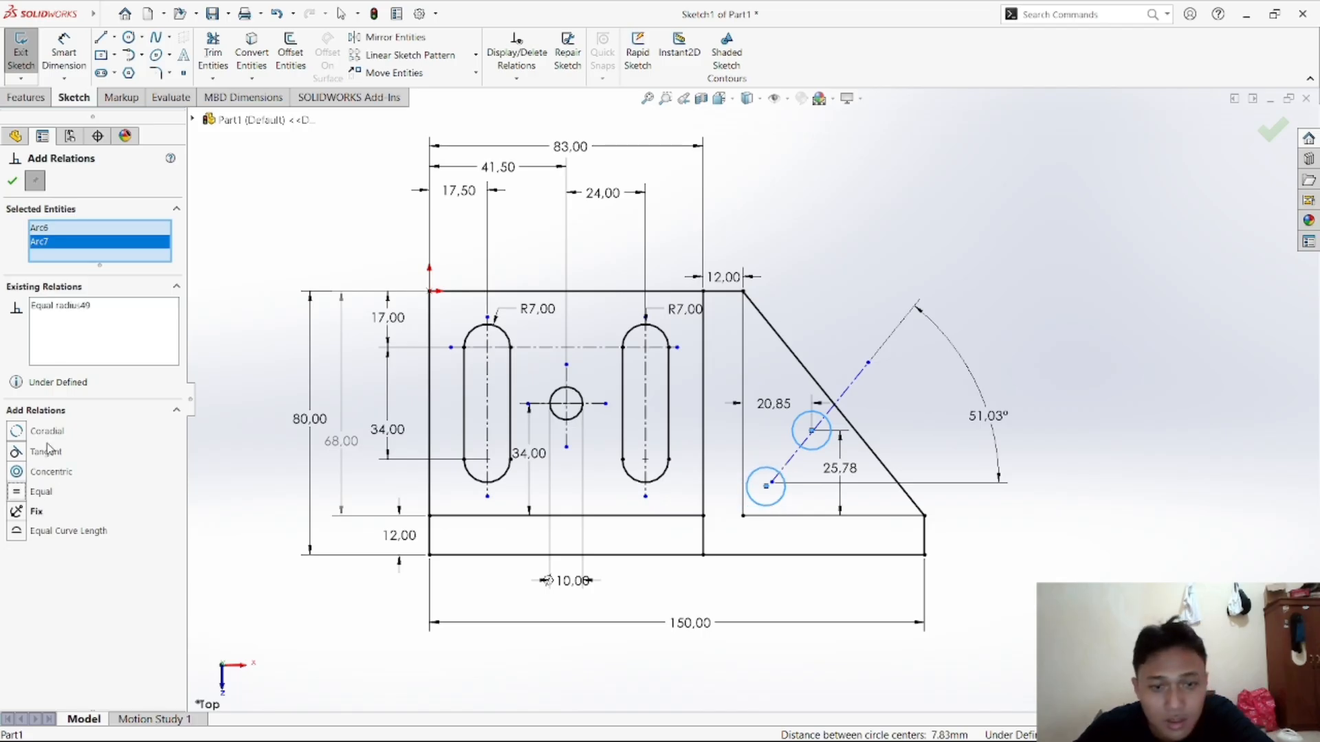
left_click(12, 182)
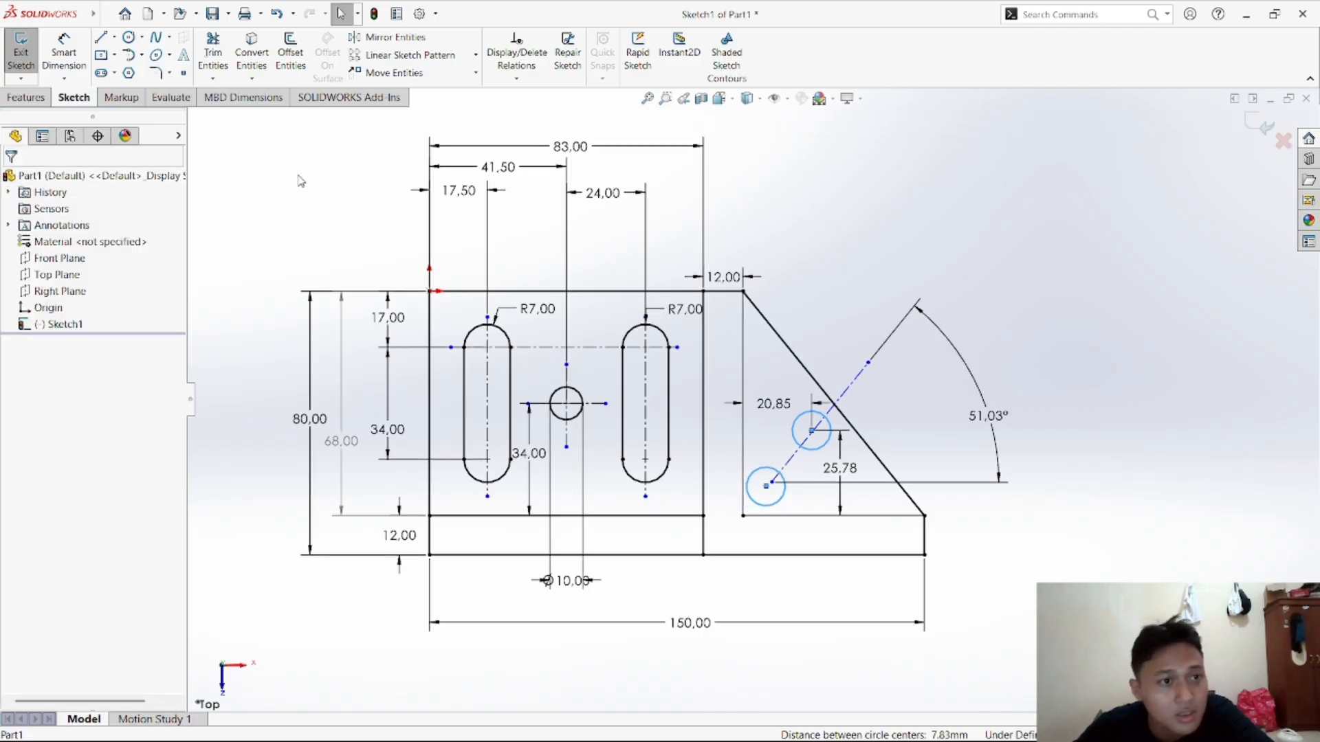
Draw a line about 21.9 mm long, tangent to both circles, along their lower-right side
left_click(103, 40)
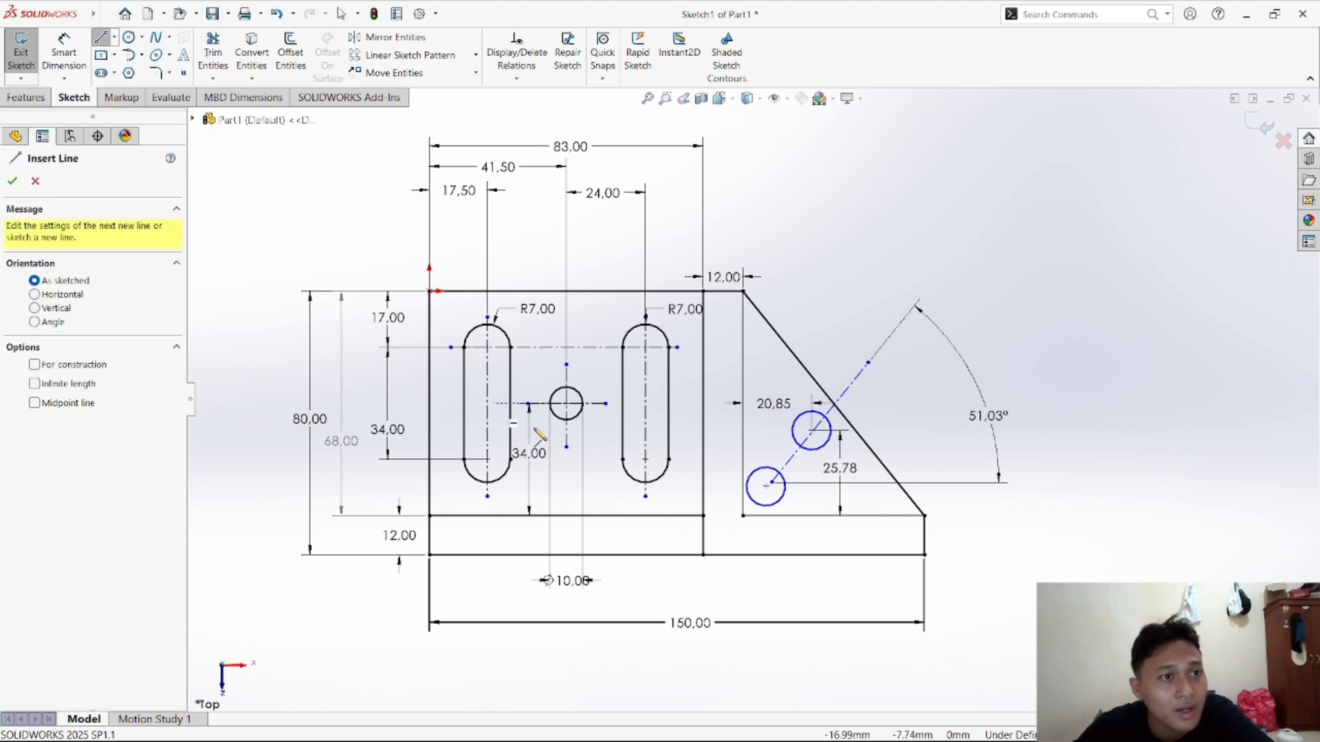
left_click(781, 509)
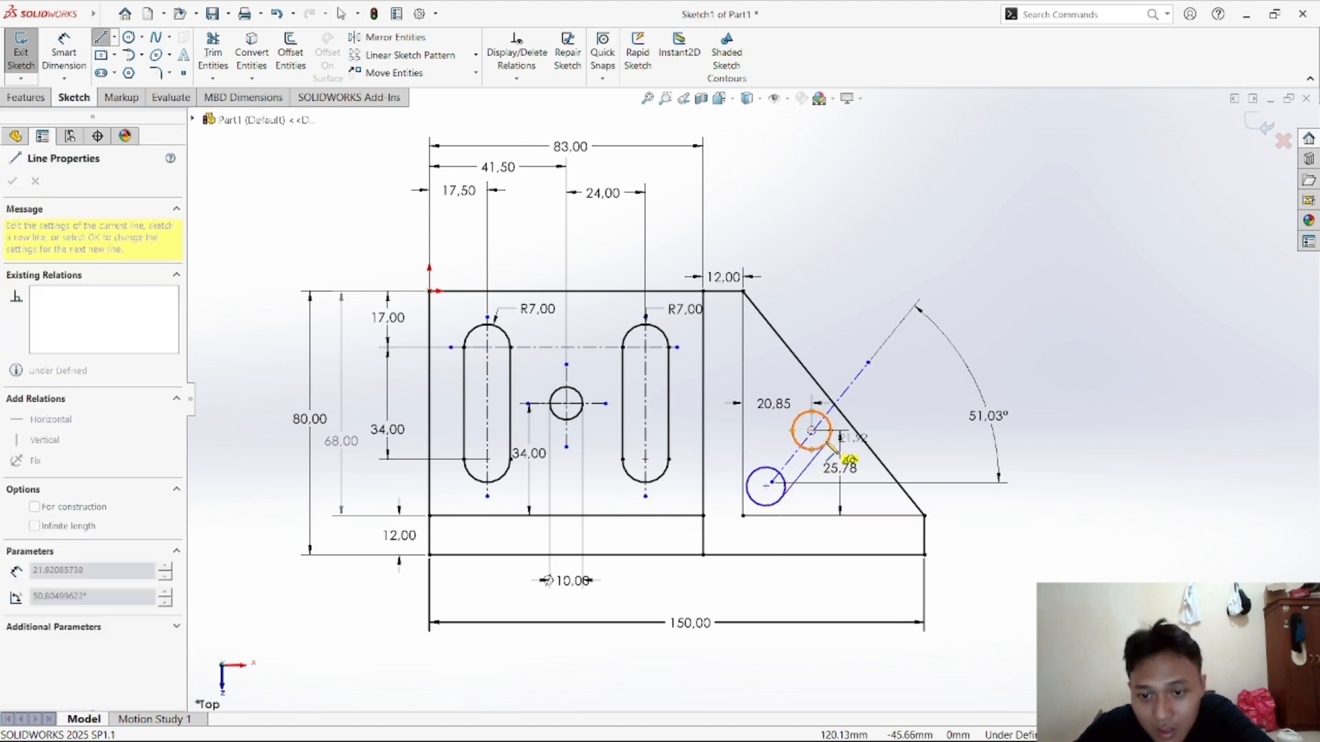
left_click(830, 446)
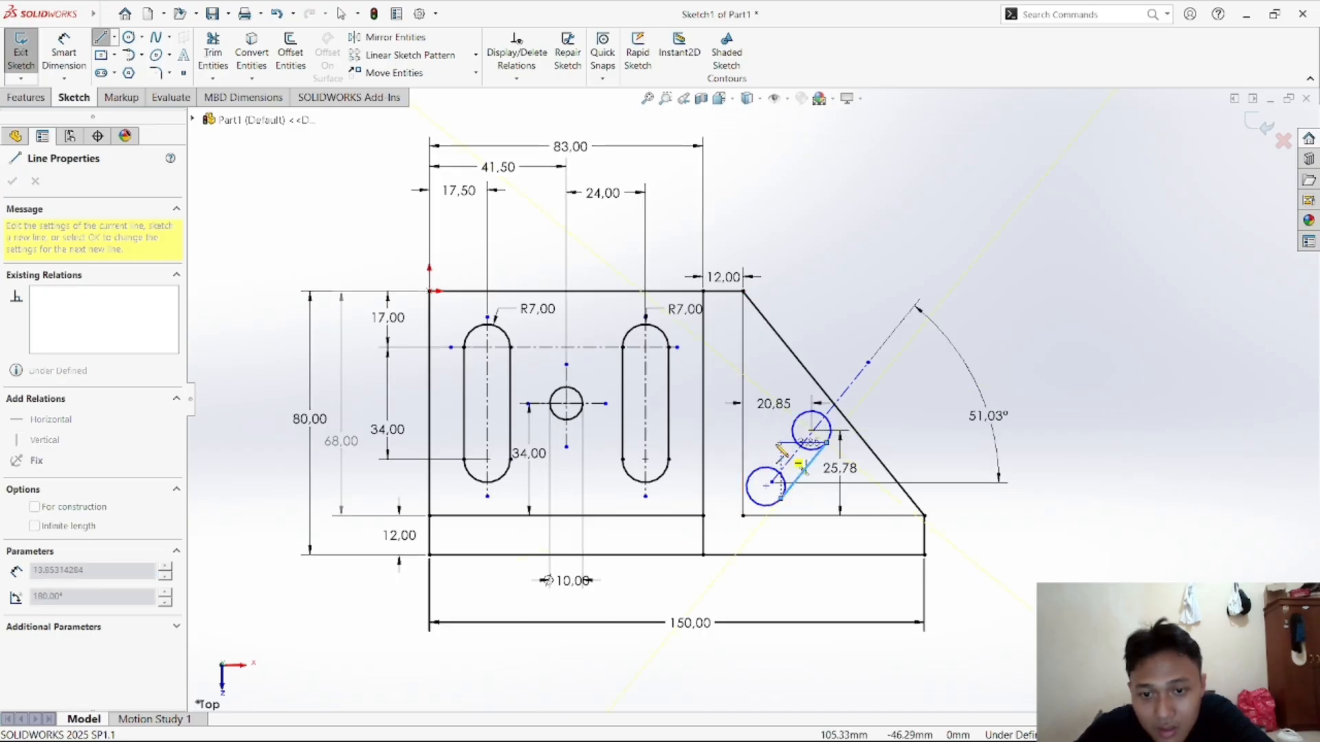
right_click(777, 440)
left_click(811, 457)
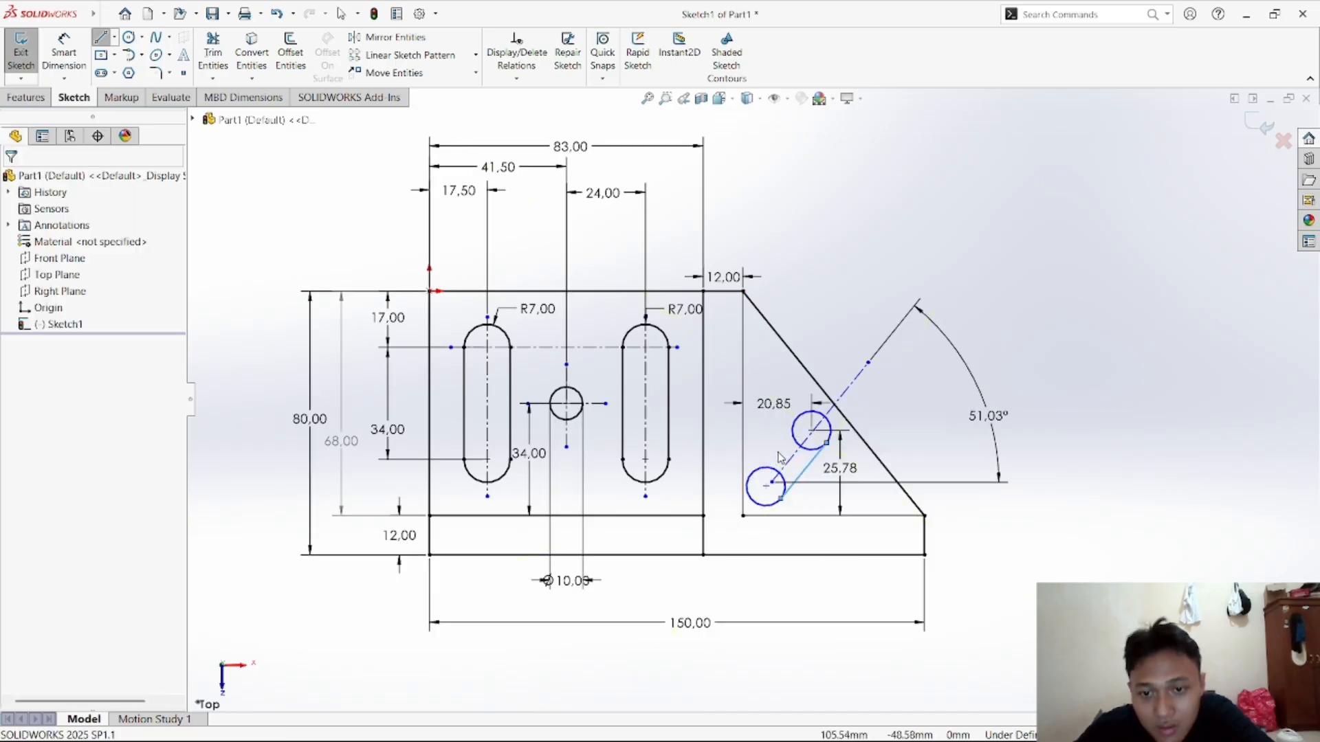
Draw a second line about 21.9 mm long, tangent to both circles, along their upper-left side
left_click(101, 38)
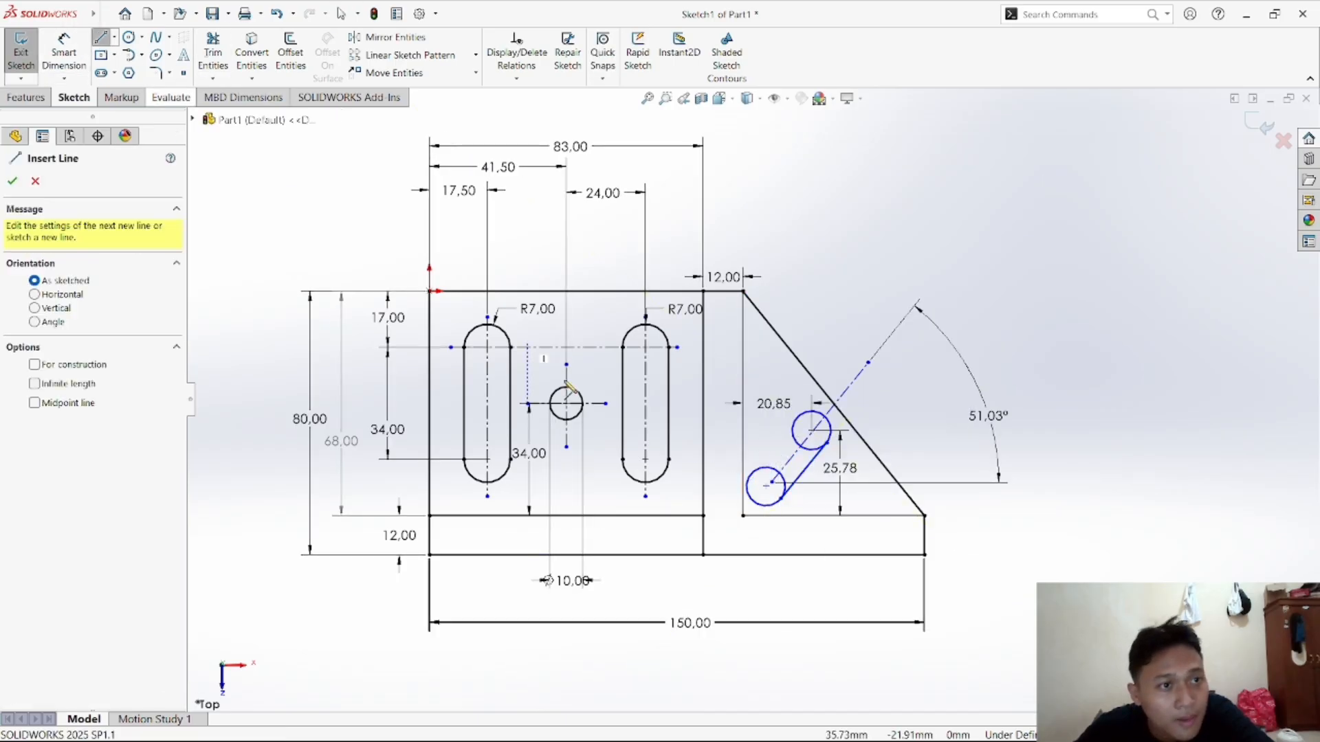
left_click(765, 488)
left_click(797, 419)
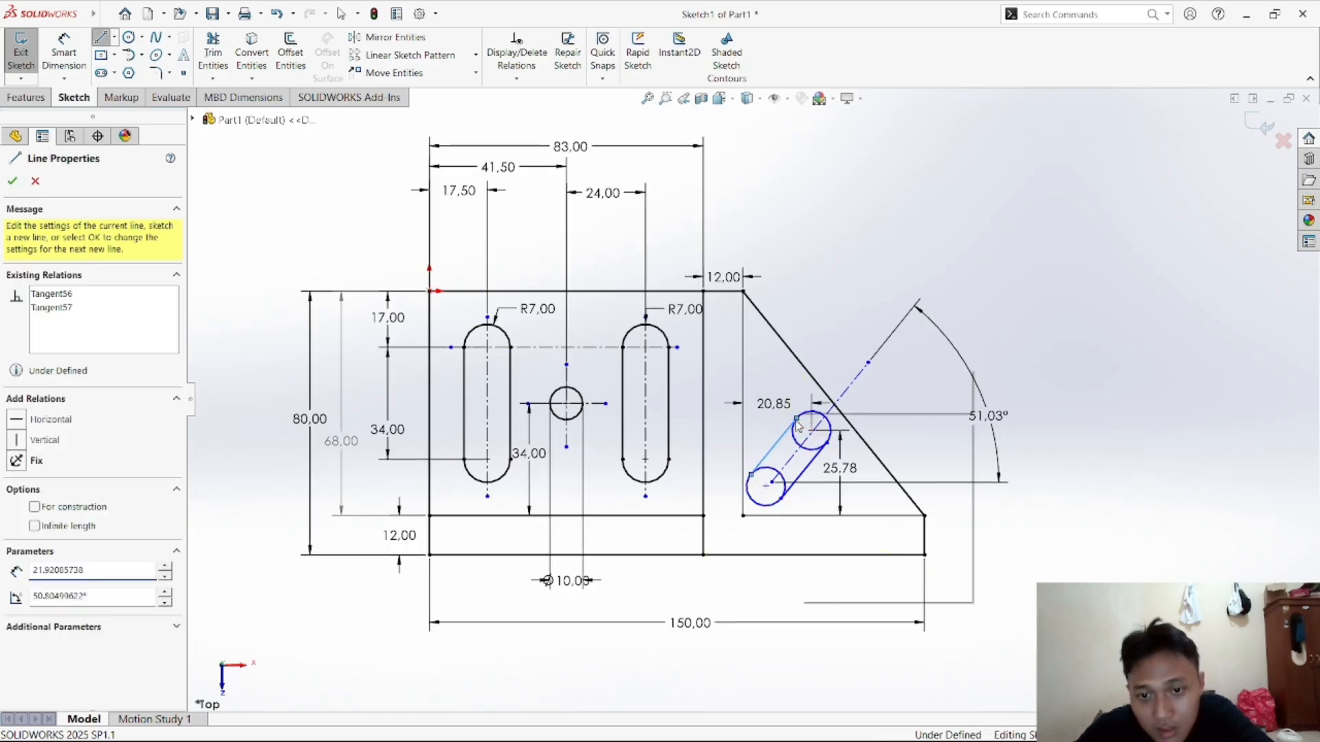
right_click(798, 425)
left_click(808, 432)
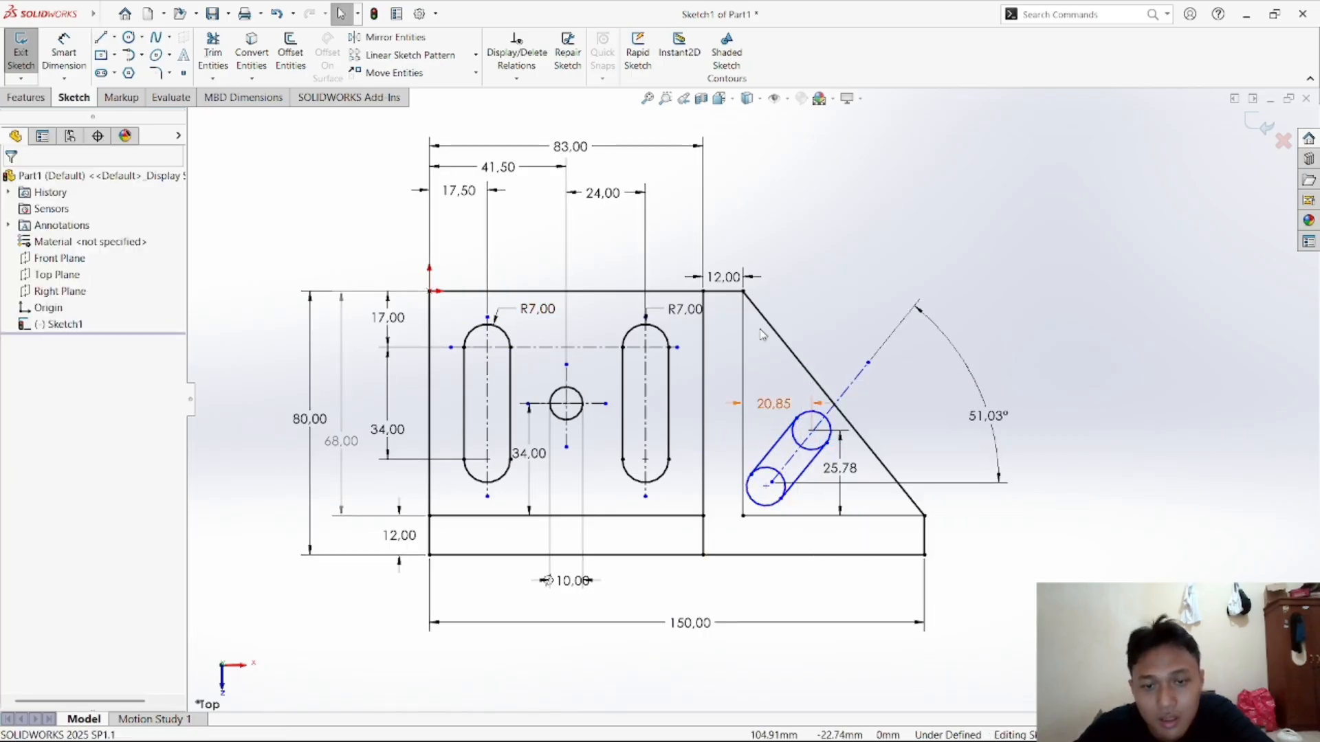
Add an Equal relation between the two tangent lines joining the circles
left_click(521, 79)
left_click(537, 112)
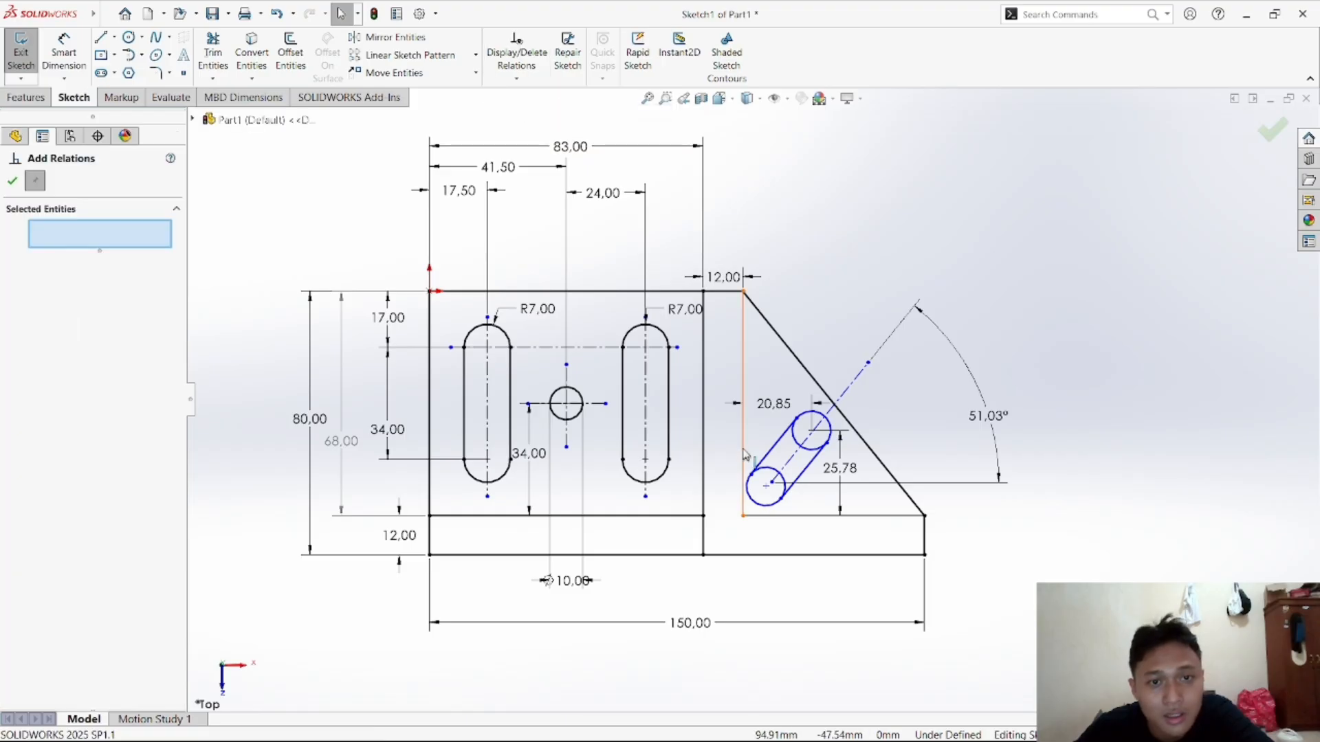
left_click(806, 480)
left_click(765, 443)
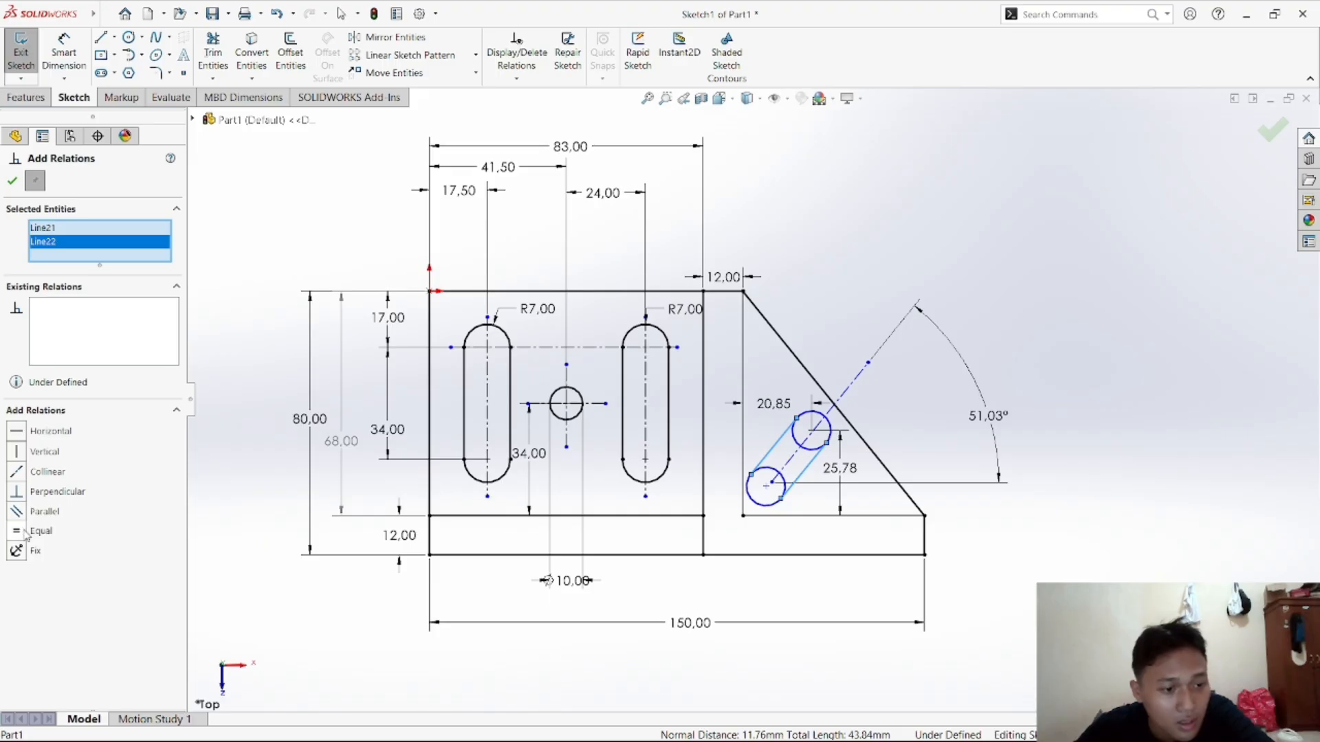
left_click(25, 534)
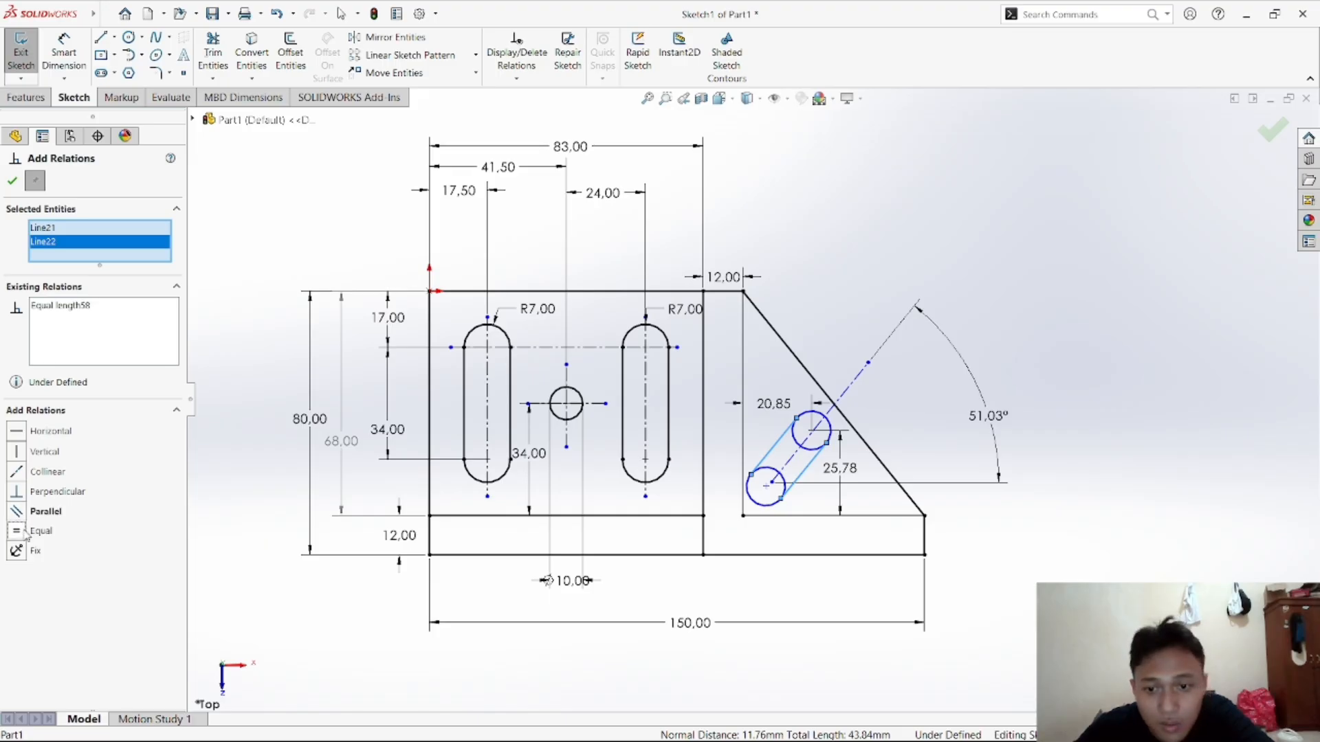
left_click(17, 183)
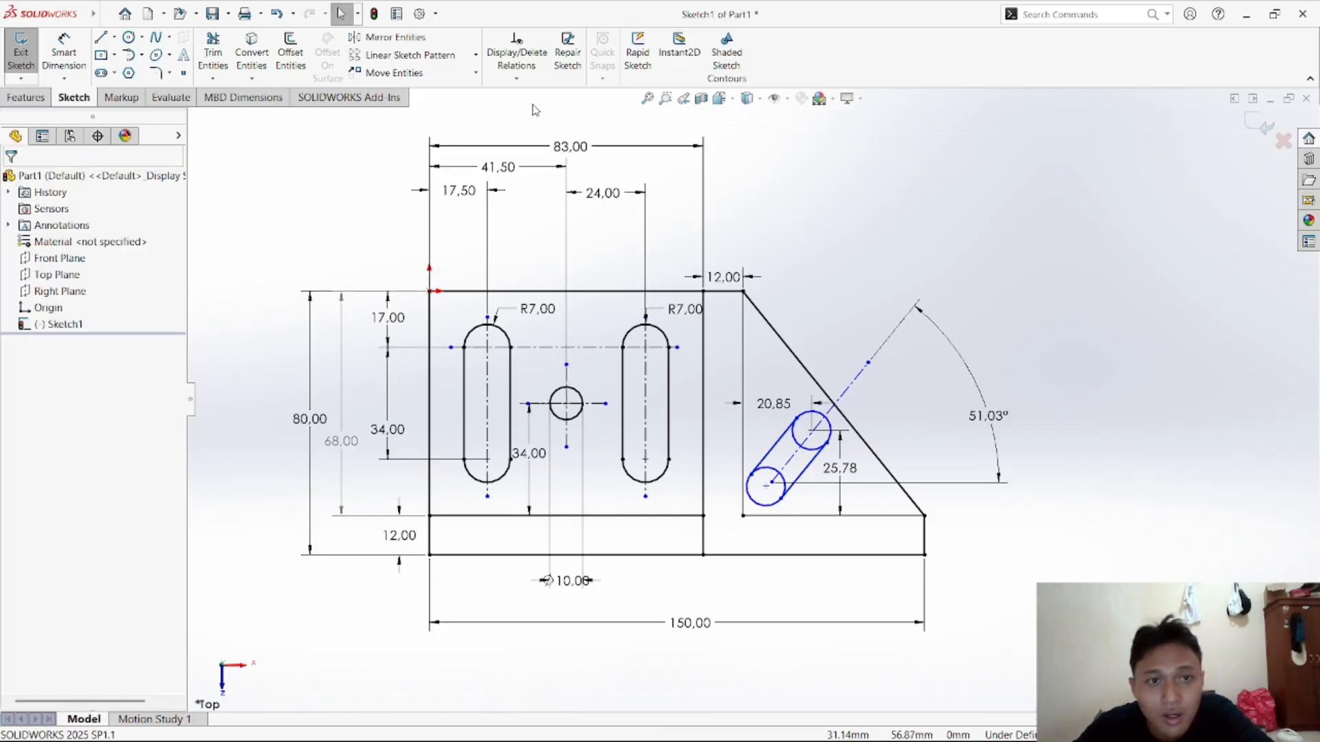
Make the two tangent lines parallel to the slanted construction line
left_click(516, 78)
left_click(531, 110)
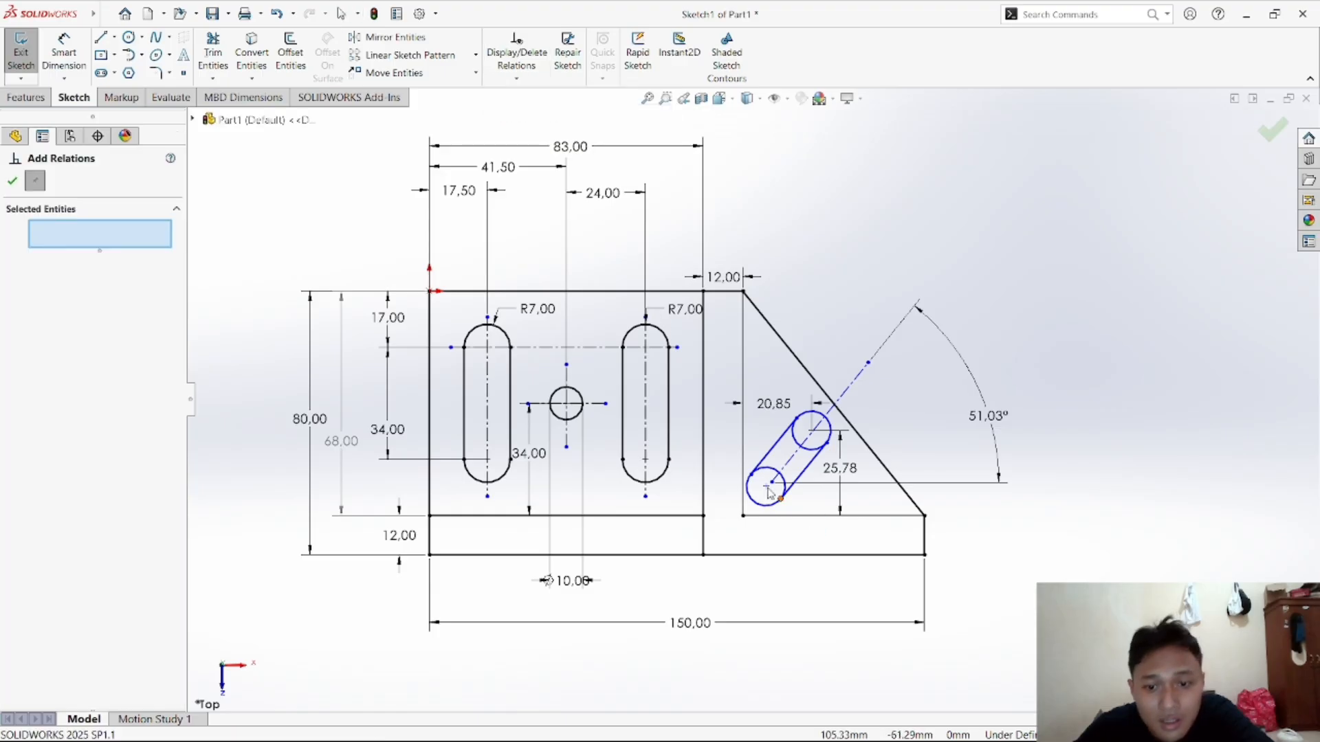
left_click(804, 478)
left_click(781, 447)
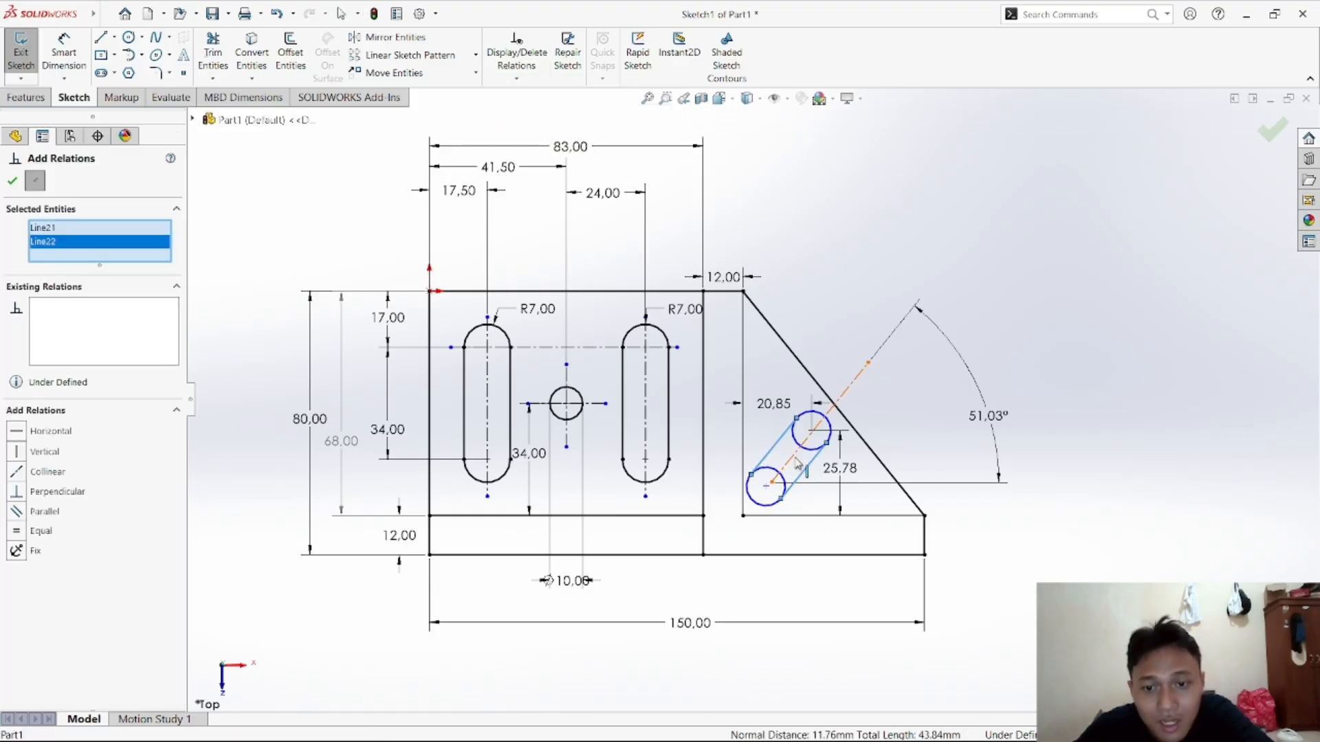
left_click(795, 459)
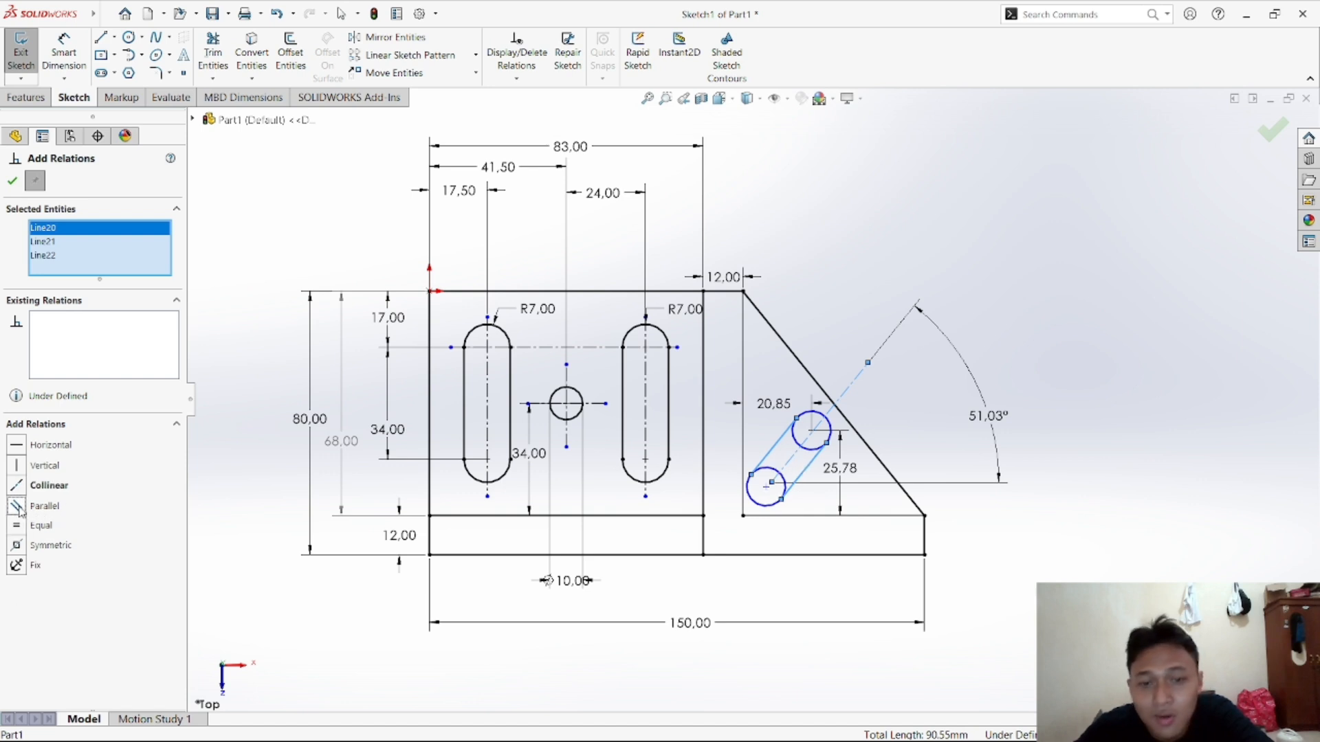
left_click(12, 181)
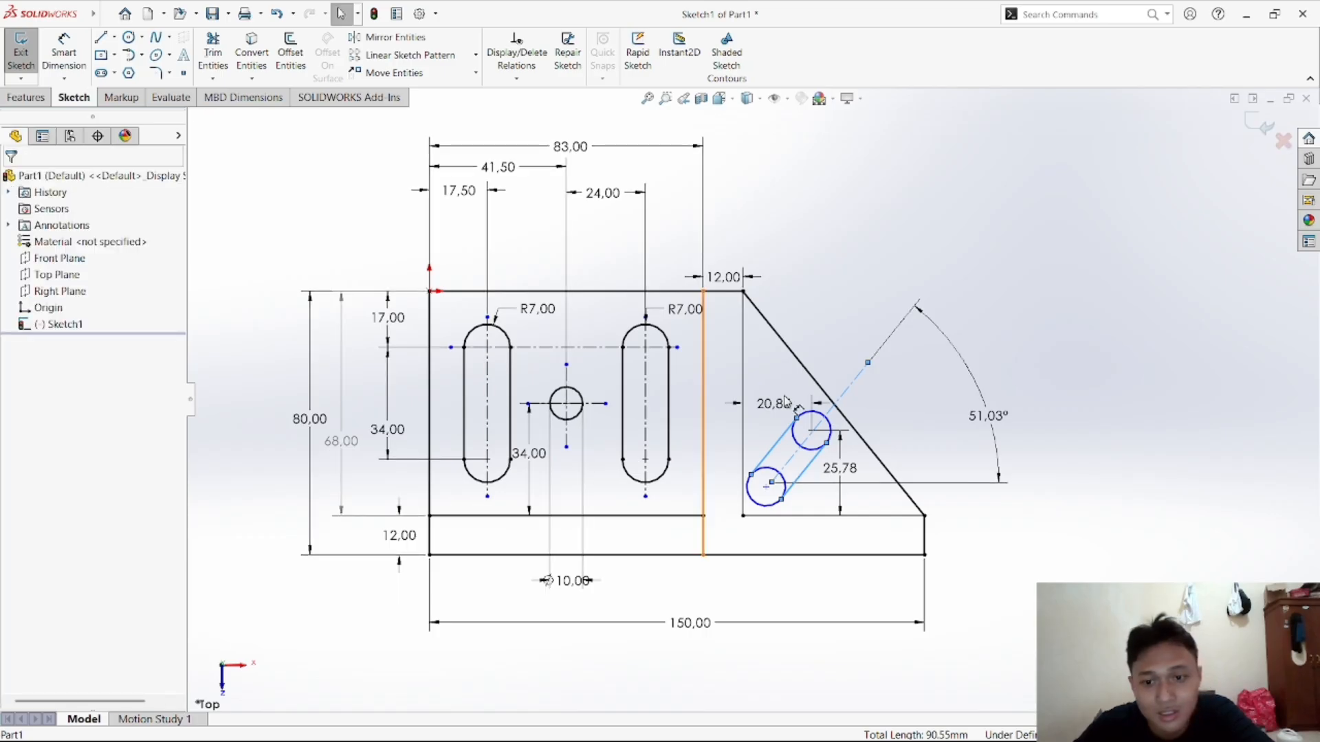
Trim away the inner arcs of both circles to leave one slanted slot outline
left_click(213, 53)
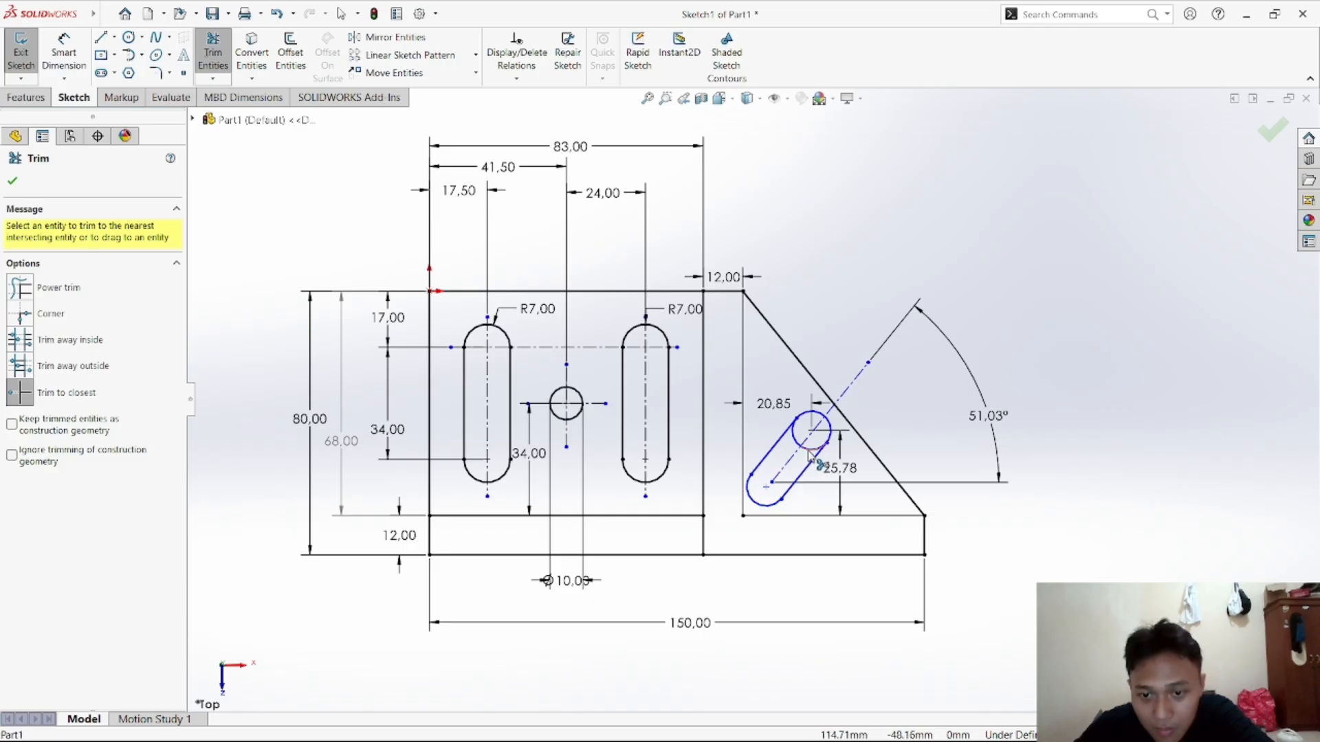
left_click(802, 447)
left_click(796, 425)
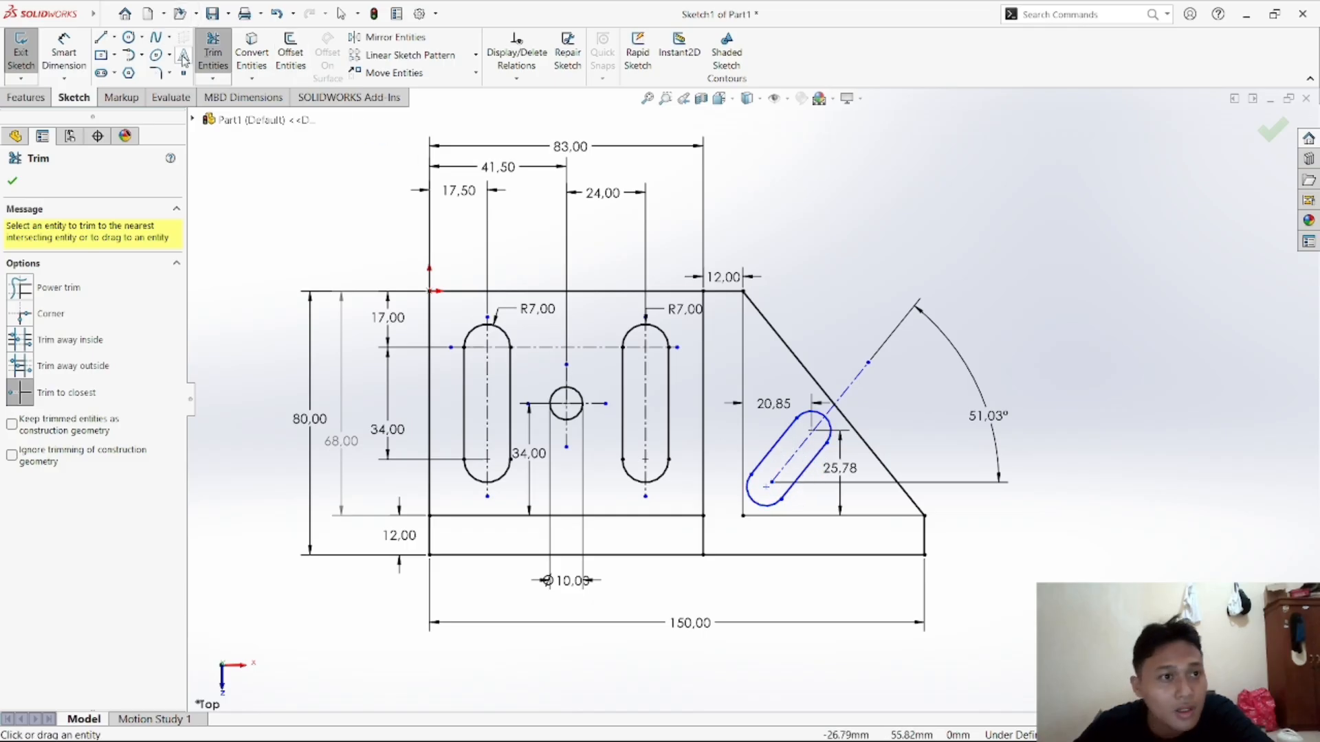
Dimension the distance between the slanted slot's two arc centres as 20 mm
left_click(64, 52)
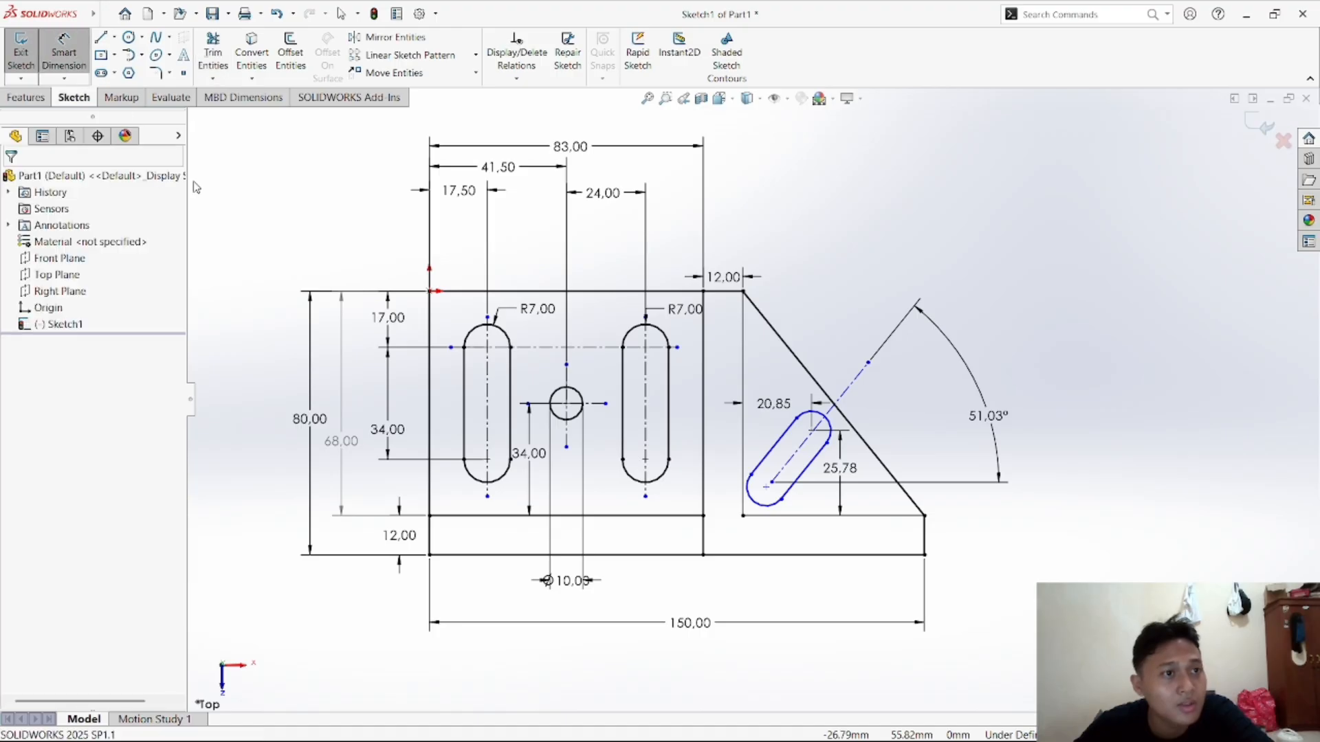
left_click(766, 488)
left_click(812, 432)
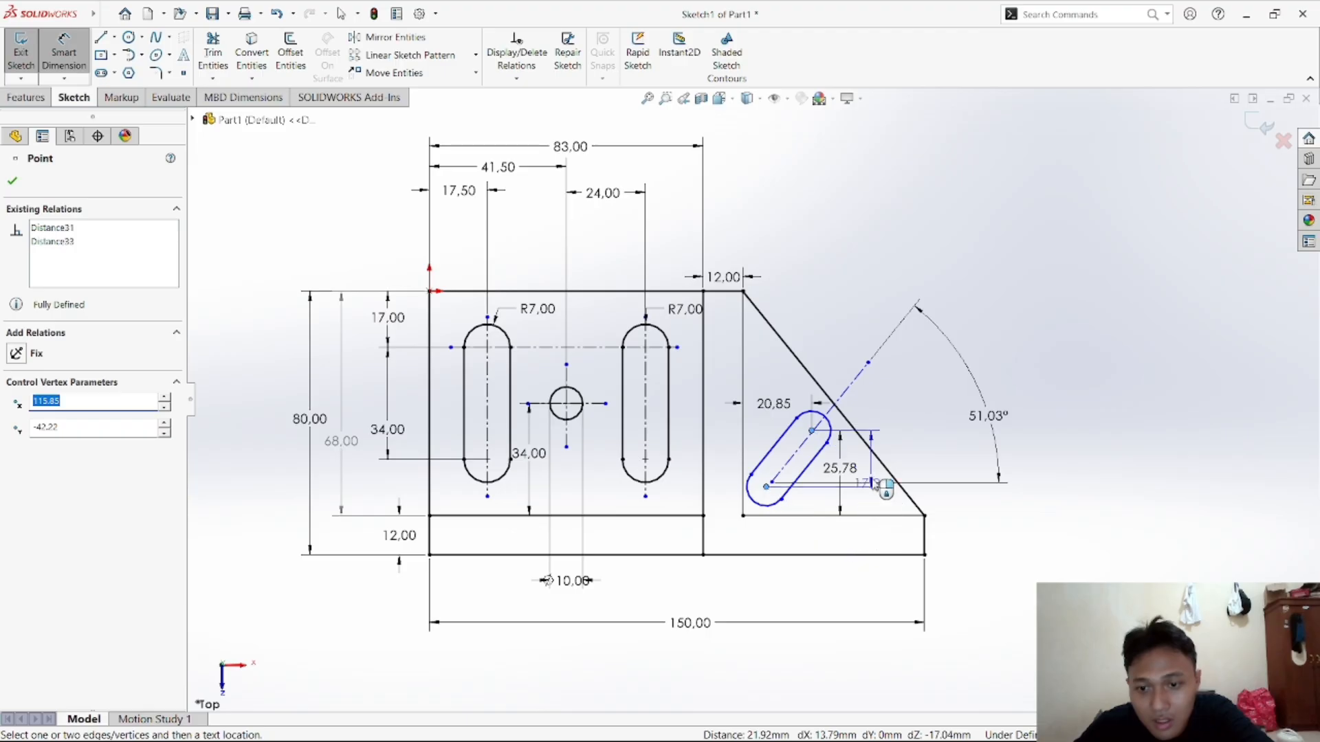
left_click(892, 403)
type("20")
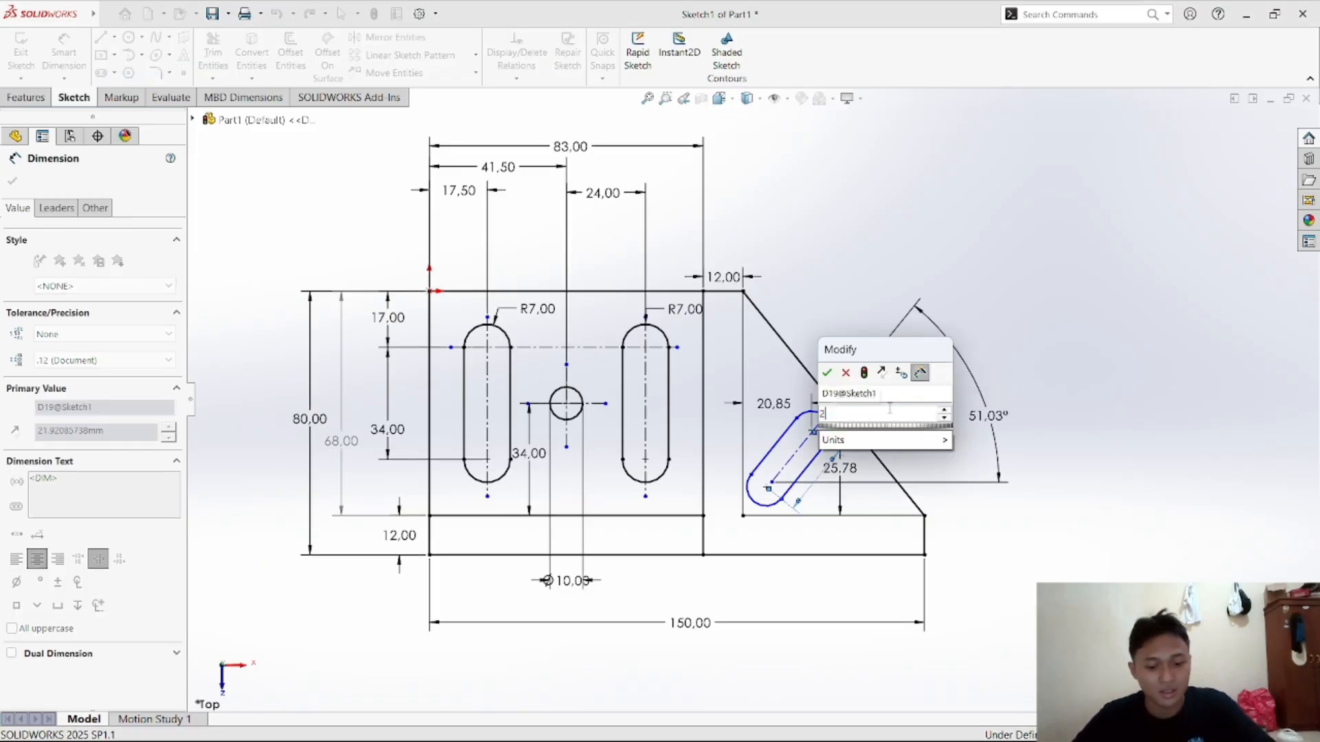
left_click(828, 373)
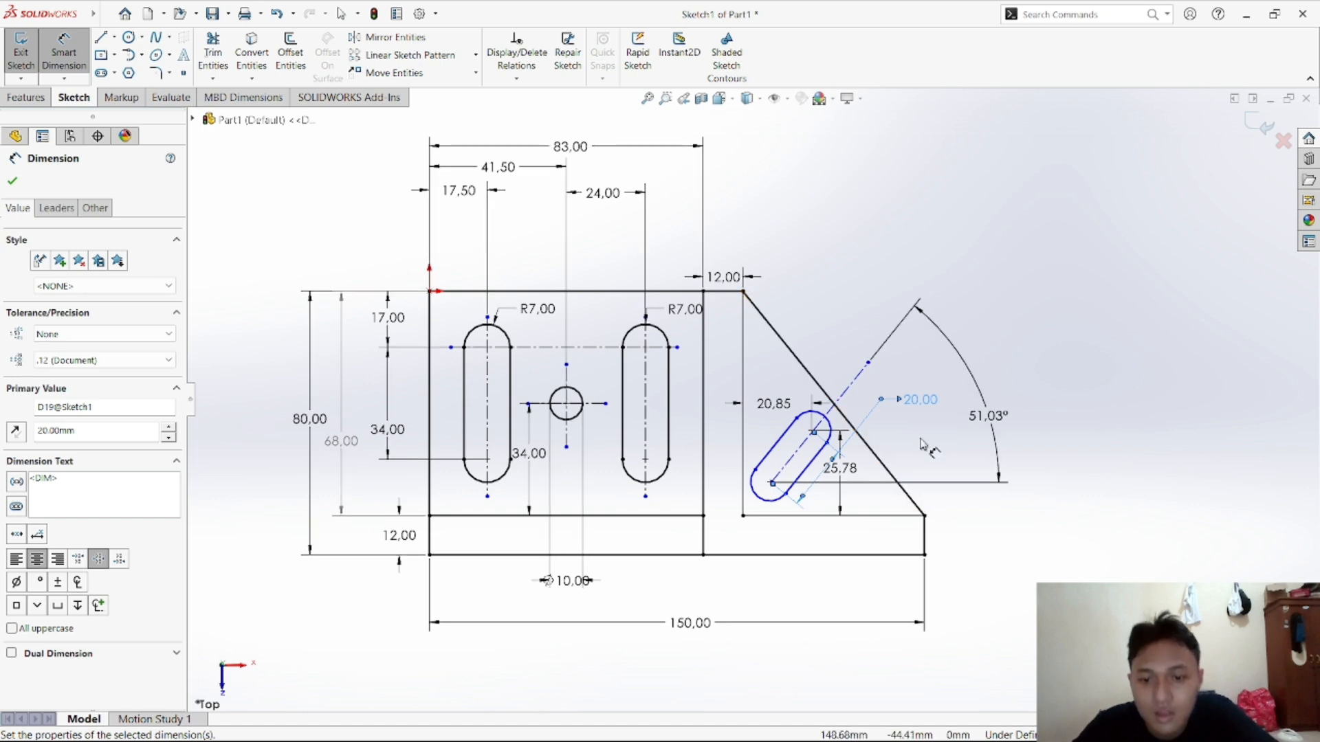
Dimension the slanted slot's upper arc with a radius of 5 mm
left_click(828, 425)
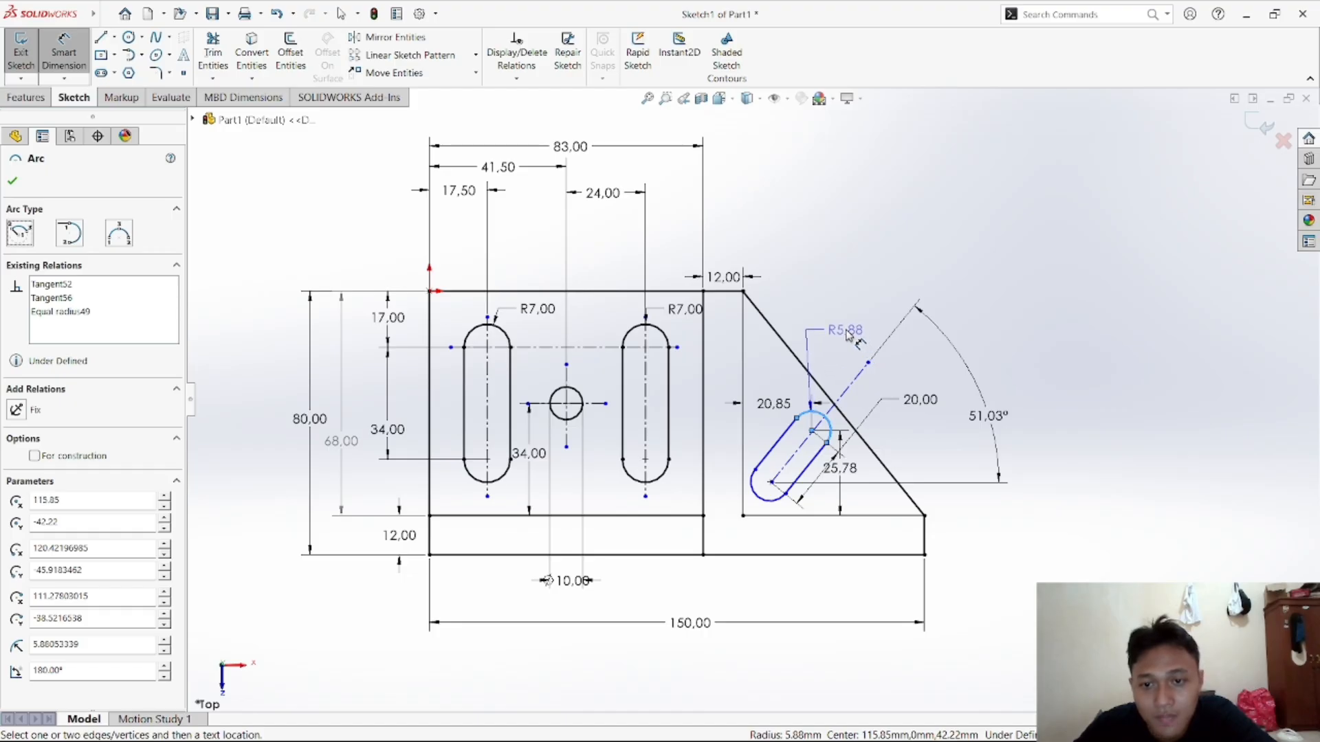
left_click(850, 346)
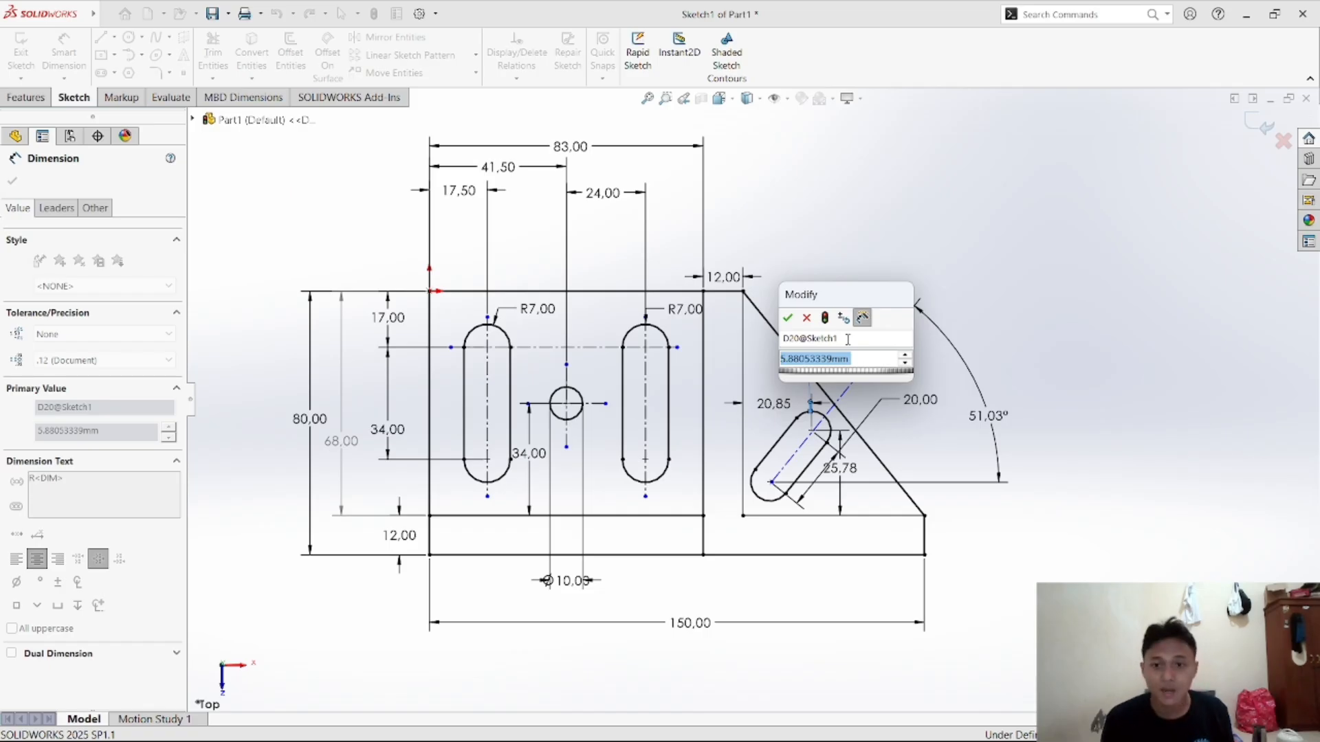
type("5")
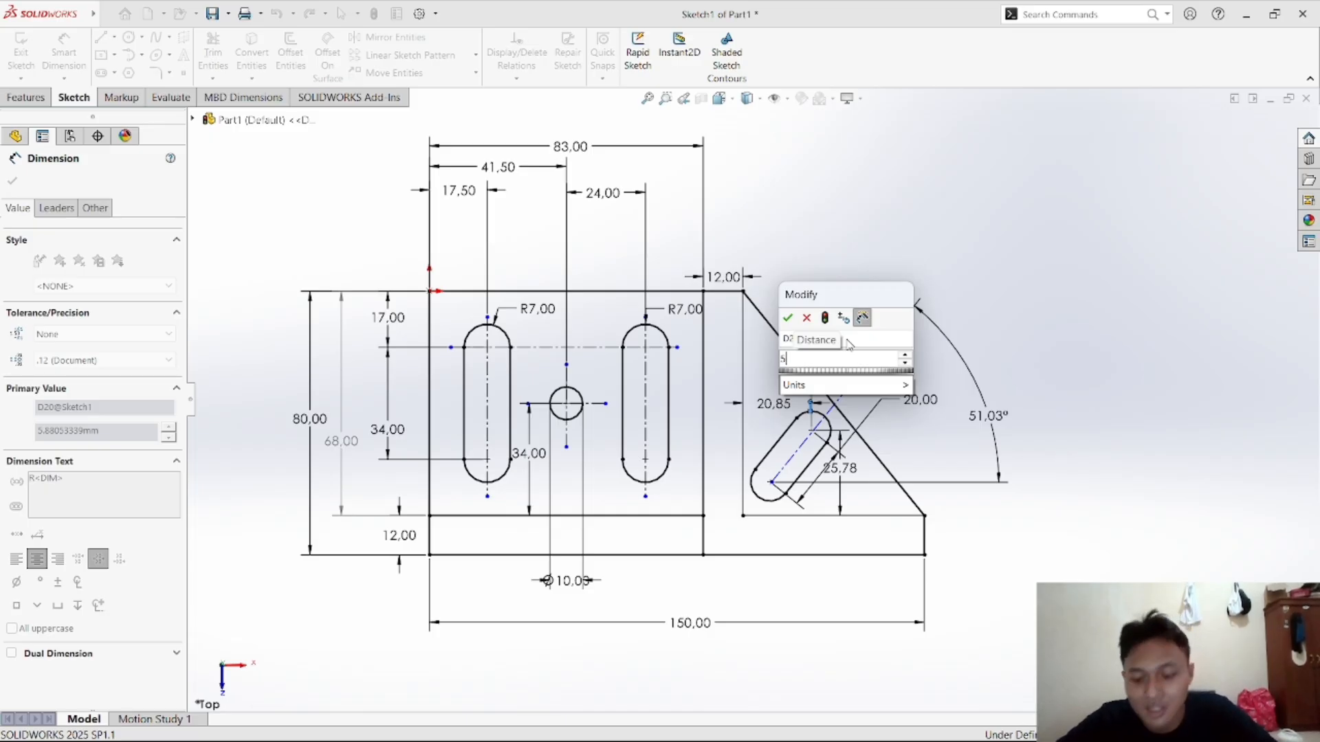
key("Return")
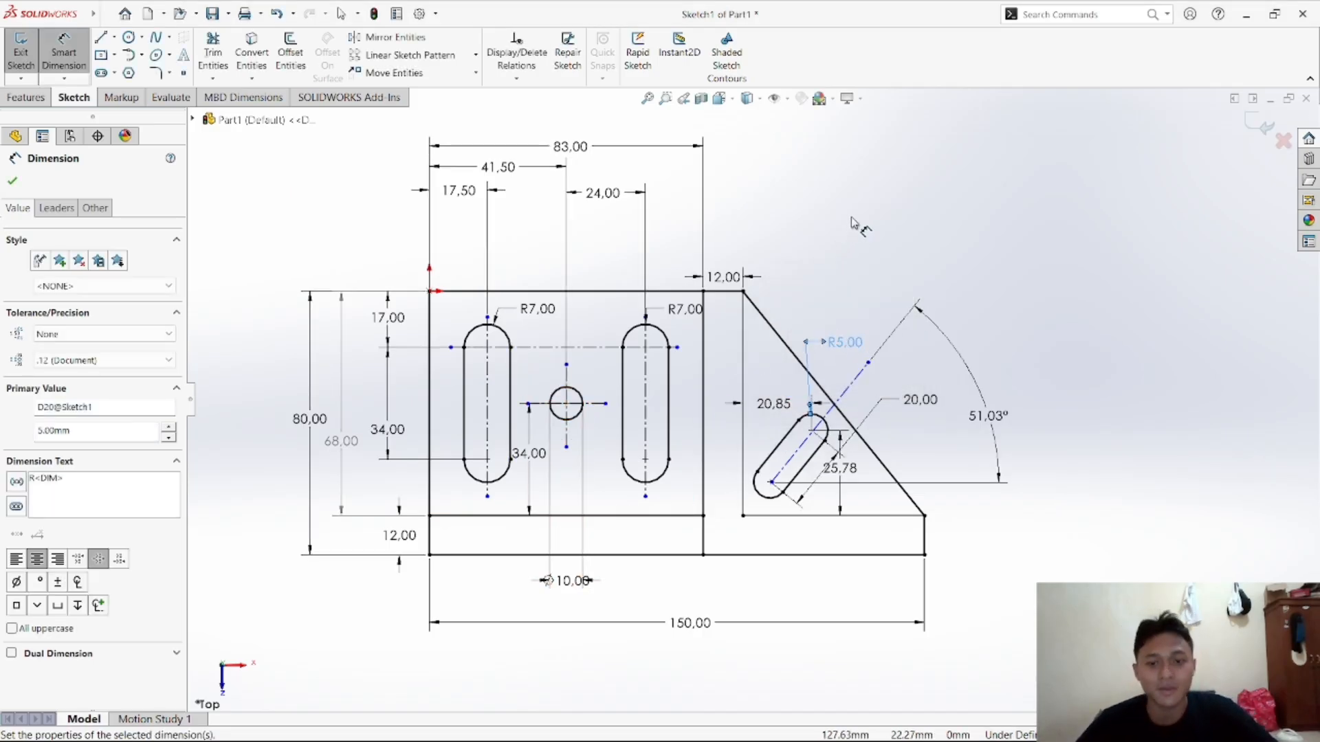
left_click(64, 55)
left_click(1045, 284)
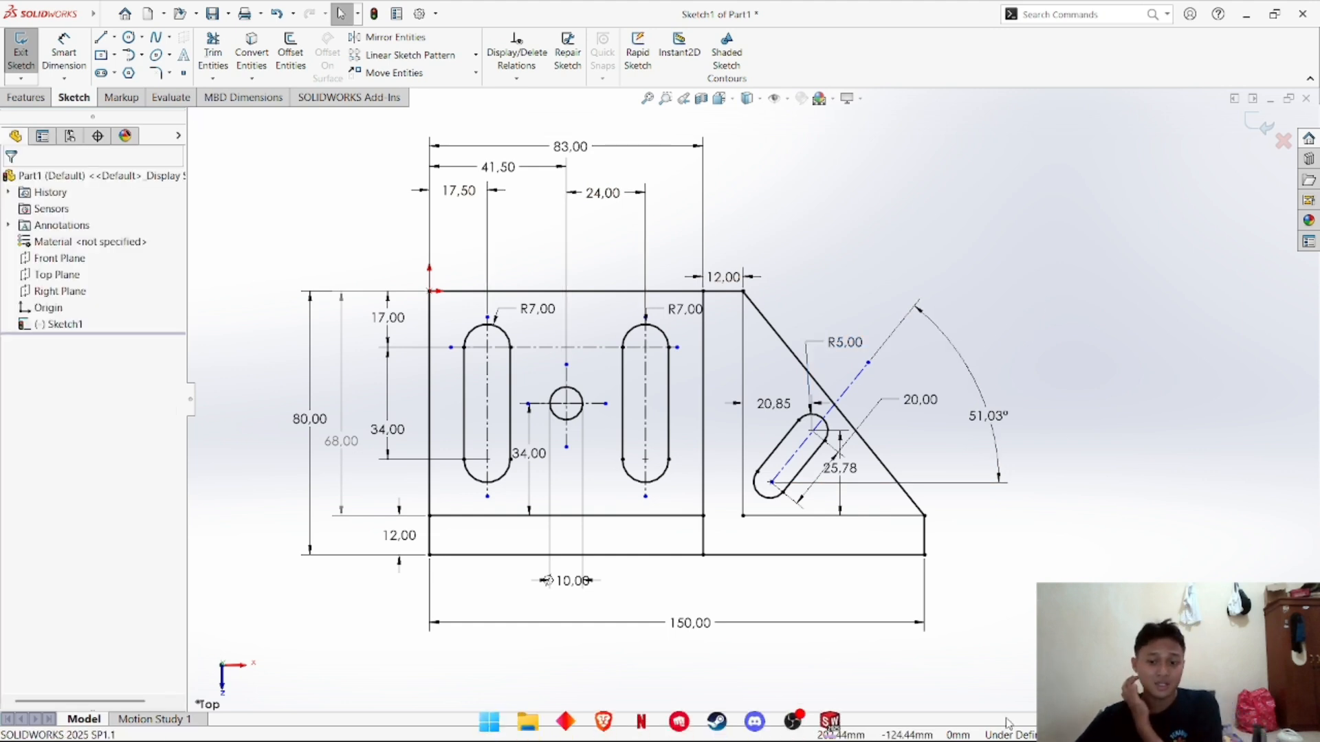
Consult the reference sketch of Part d, and in Part1 delete the slanted construction line through the slot
left_click(852, 392)
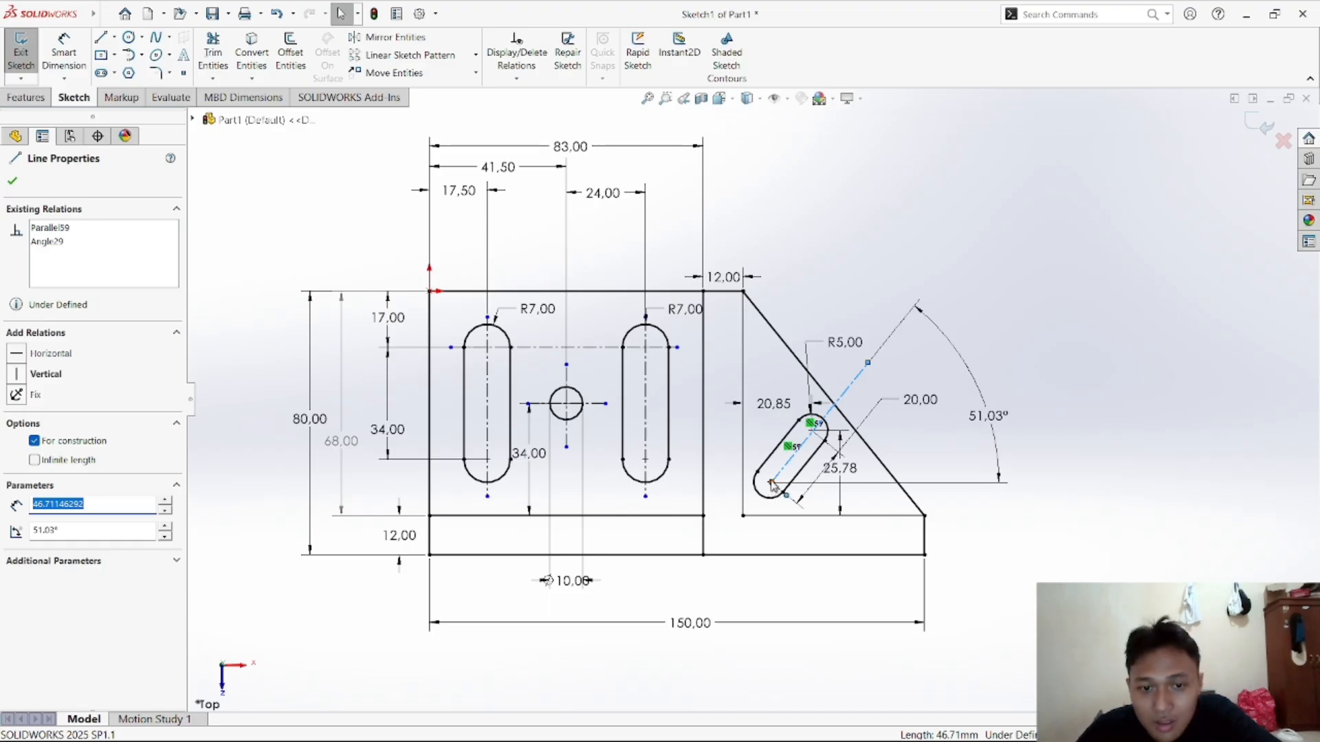
mouse_move(743, 718)
mouse_move(831, 721)
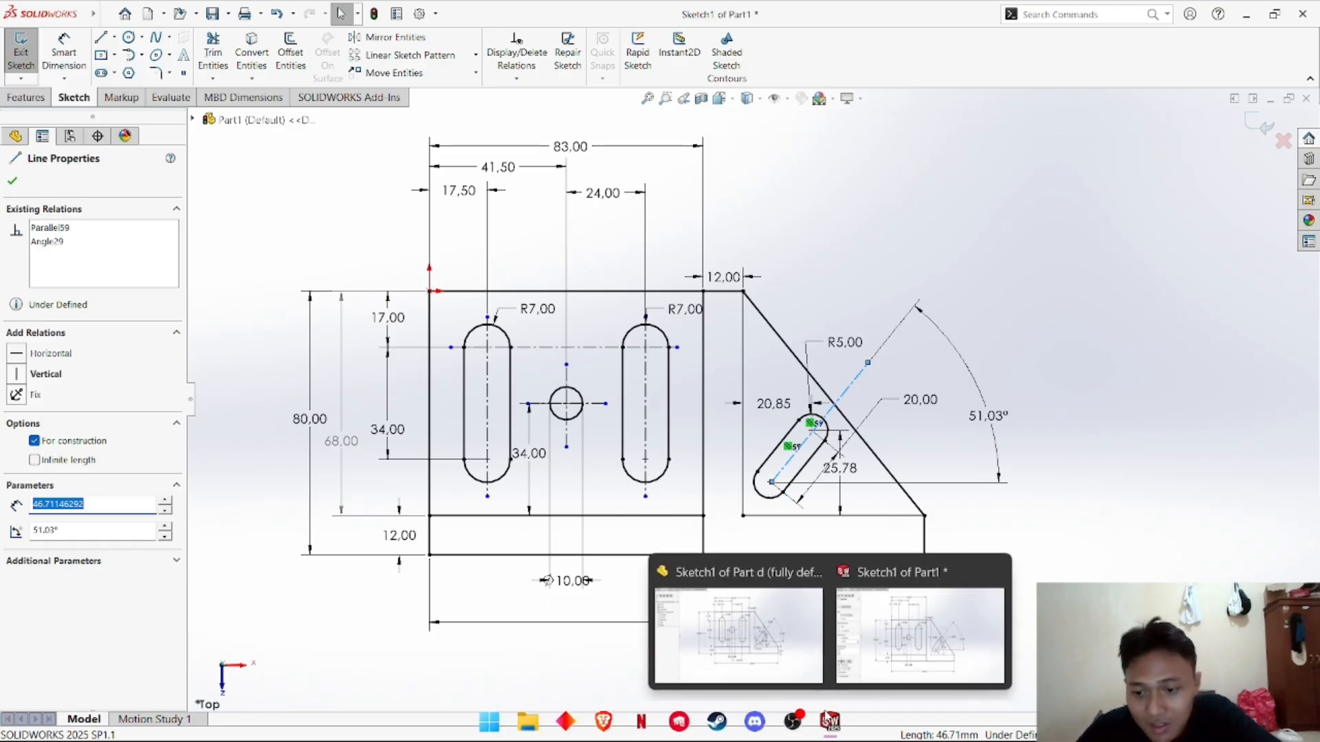
left_click(766, 631)
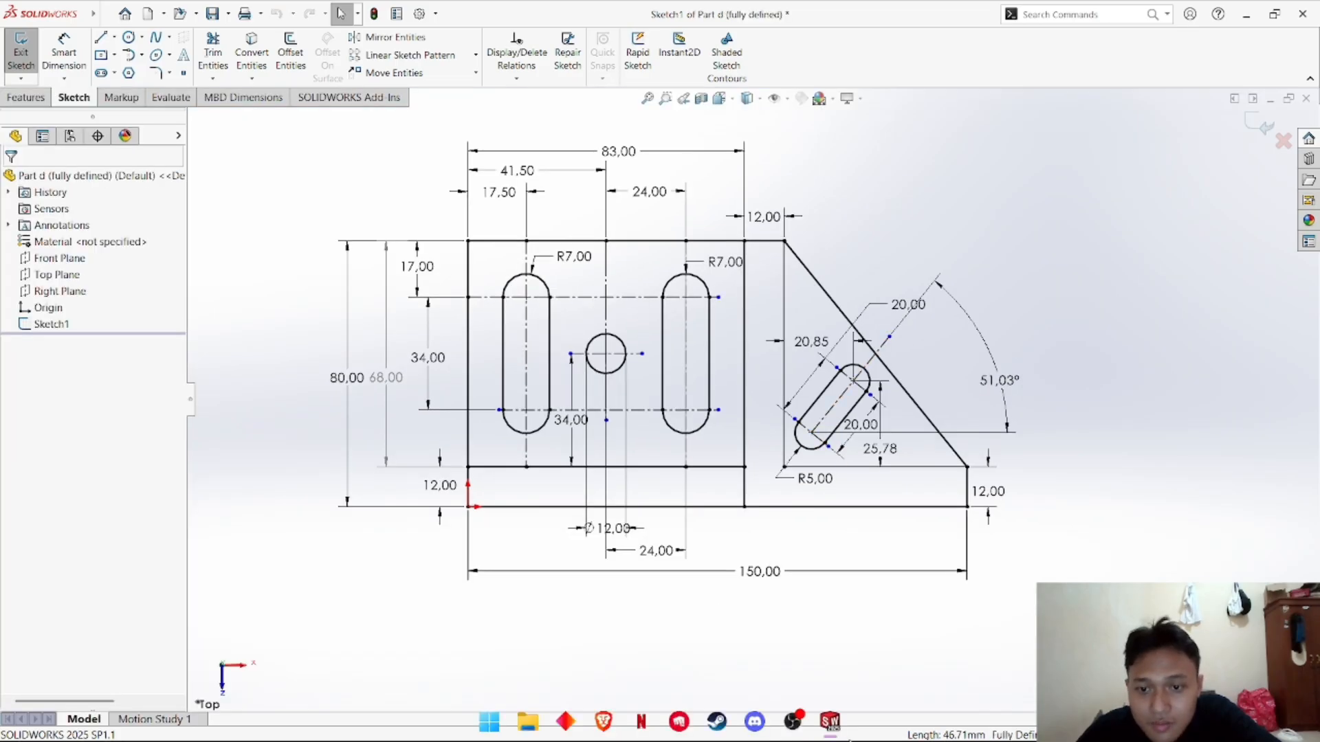
left_click(878, 624)
left_click(853, 392)
key("Delete")
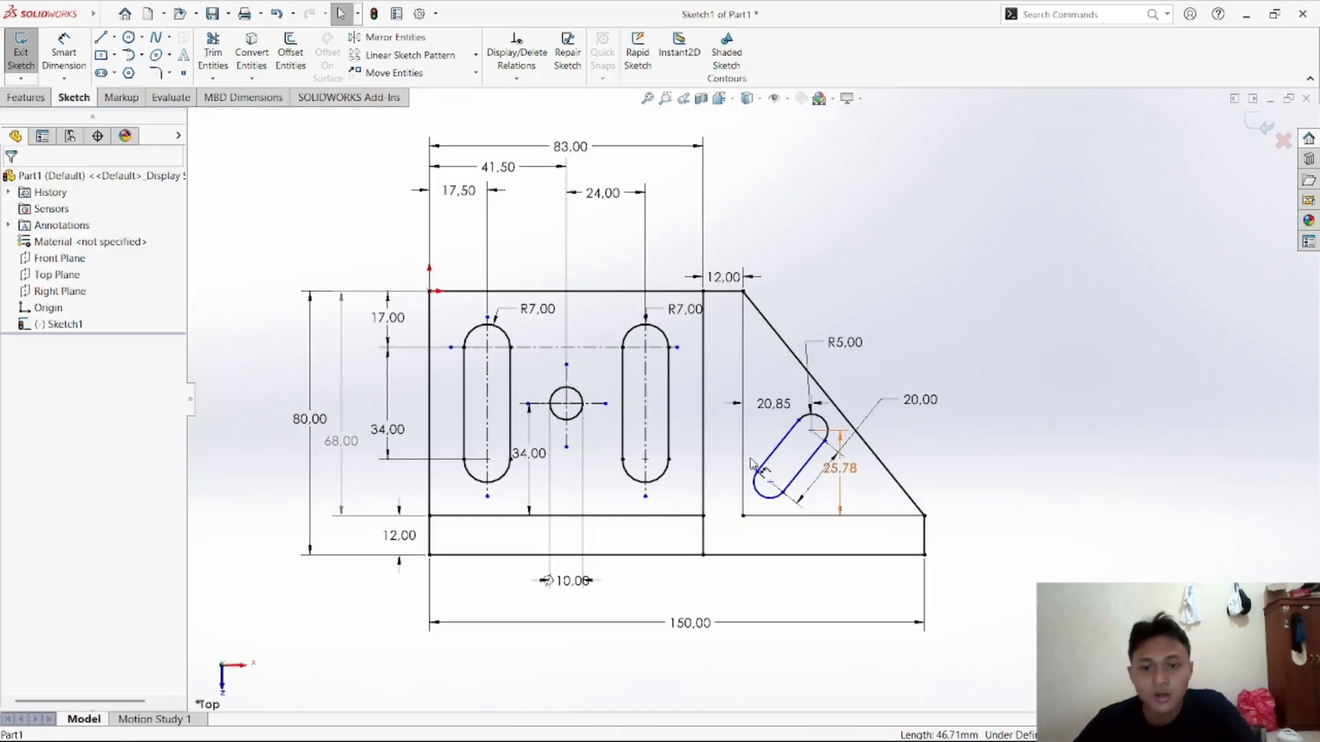
right_click_drag(841, 474, 829, 447)
left_click(811, 432)
right_click(874, 365)
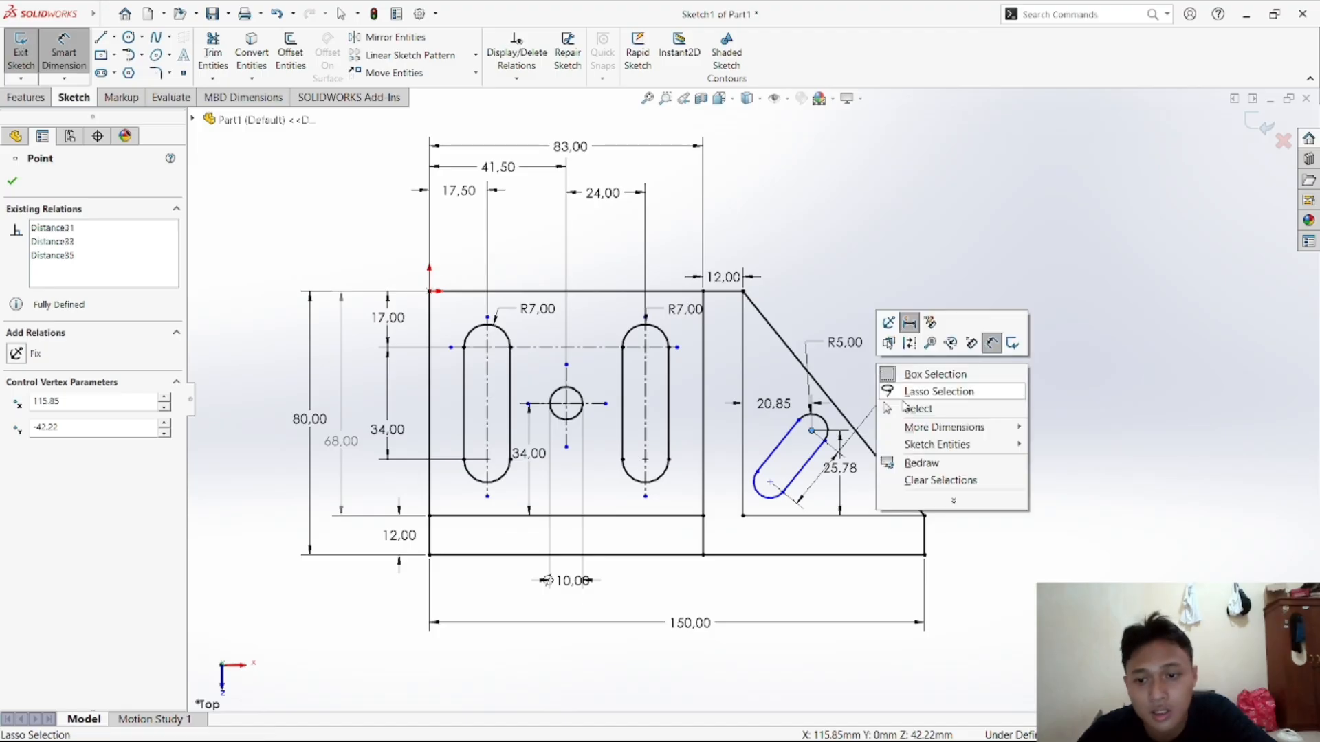
left_click(911, 410)
right_click_drag(716, 486, 709, 455)
left_click(791, 483)
left_click(783, 493)
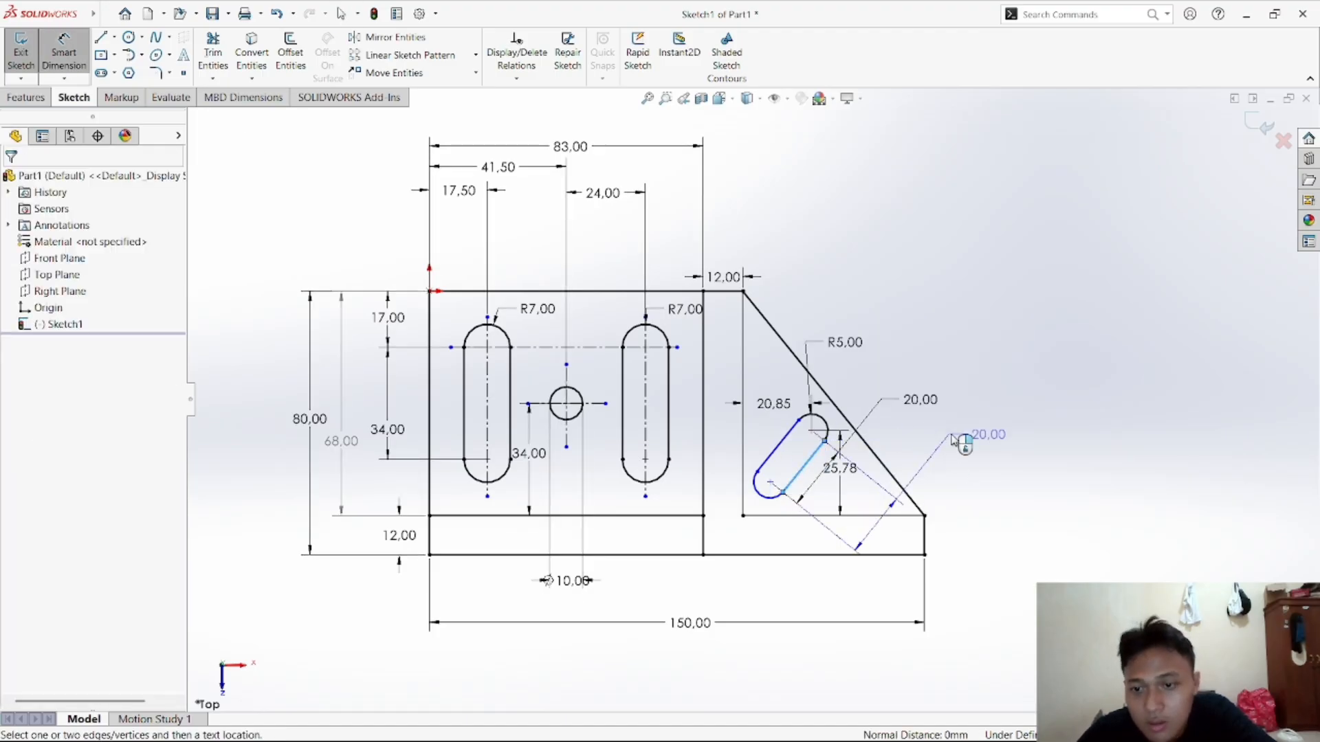
left_click(970, 422)
left_click(757, 398)
key("Escape")
Draw a slanted construction line from the triangle's lower-left corner through the slot's arc centres, past the sloped edge
left_click(133, 15)
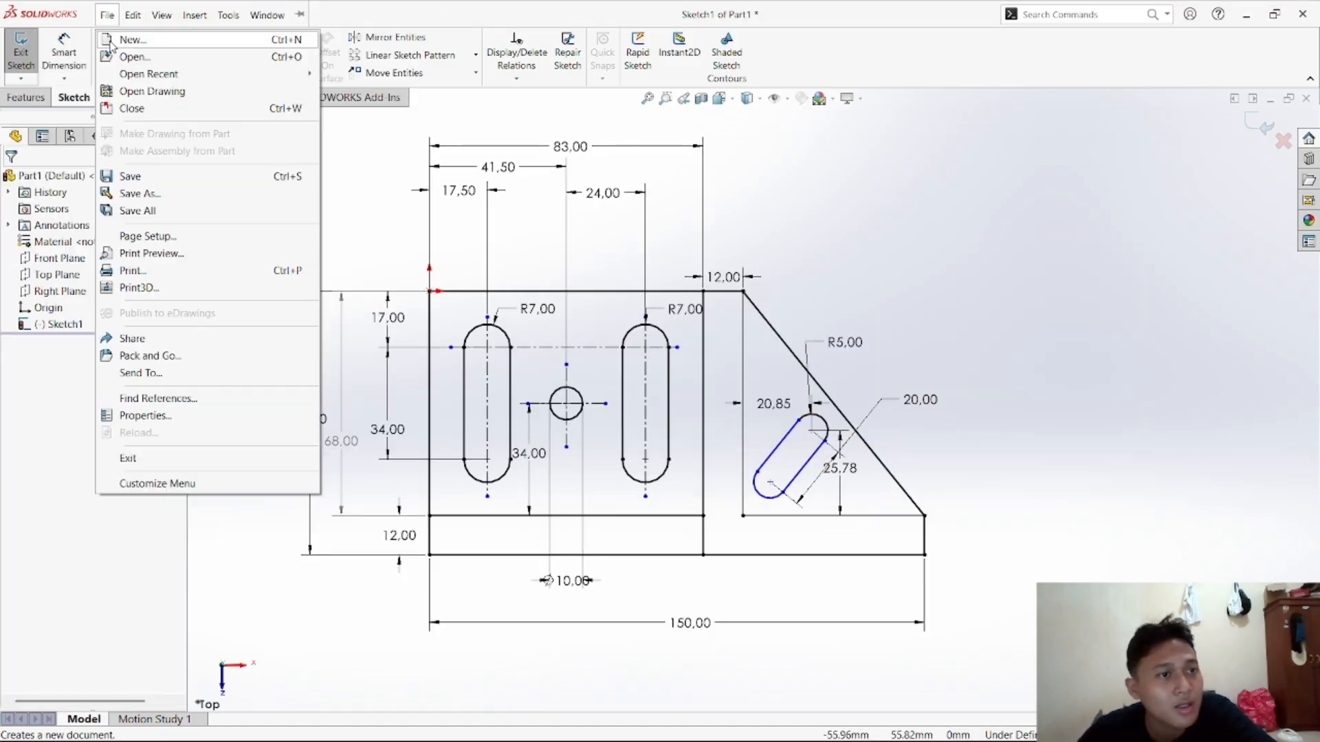
left_click(101, 37)
left_click(35, 371)
left_click(743, 515)
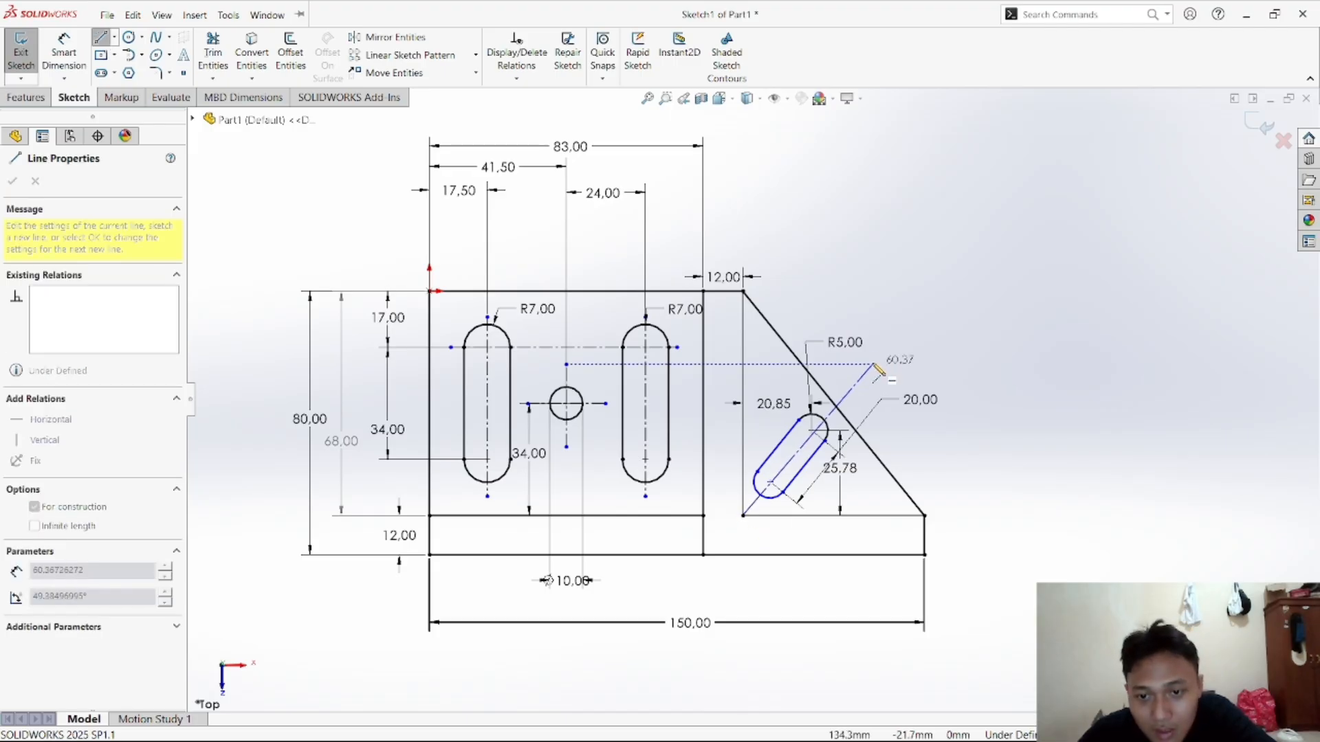
left_click(890, 338)
key("Escape")
Draw construction lines across the slanted slot's lower and upper ends, joining each arc's endpoints
key("Return")
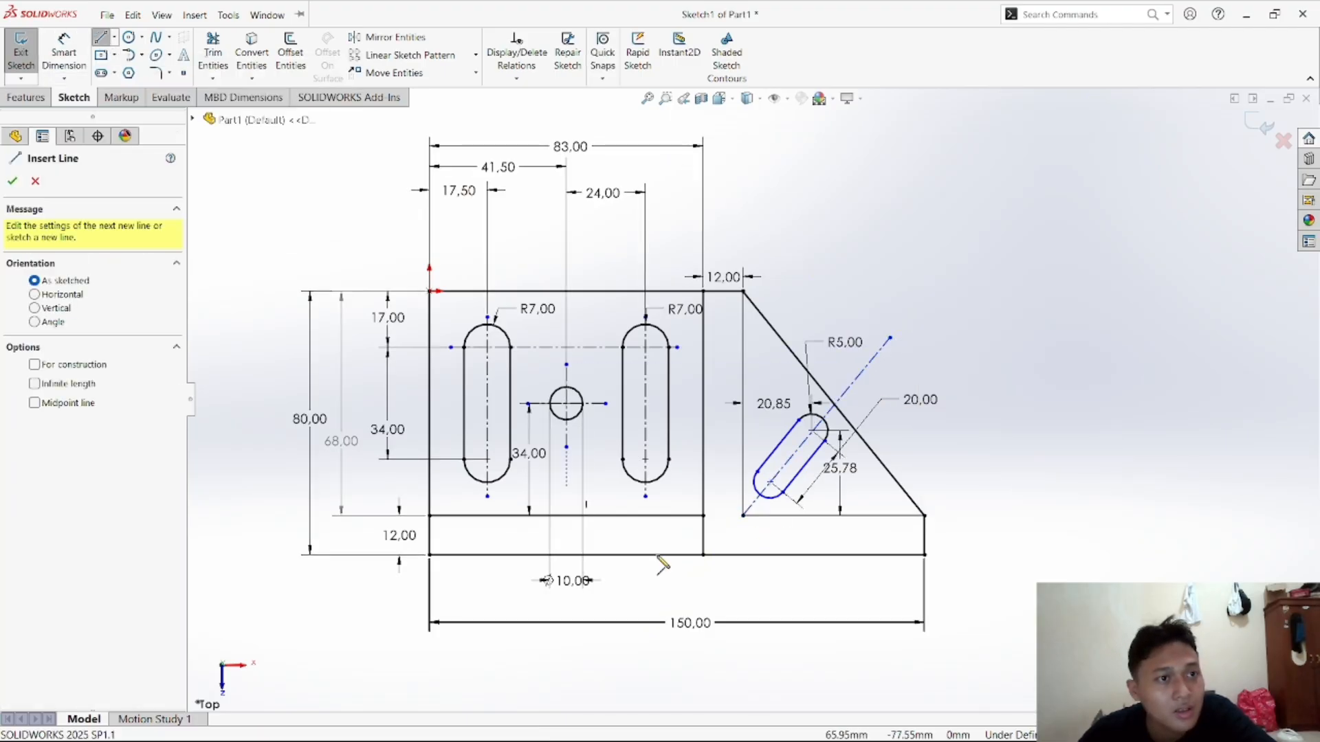
left_click(758, 472)
left_click(783, 492)
key("Escape")
left_click(764, 477)
left_click(36, 441)
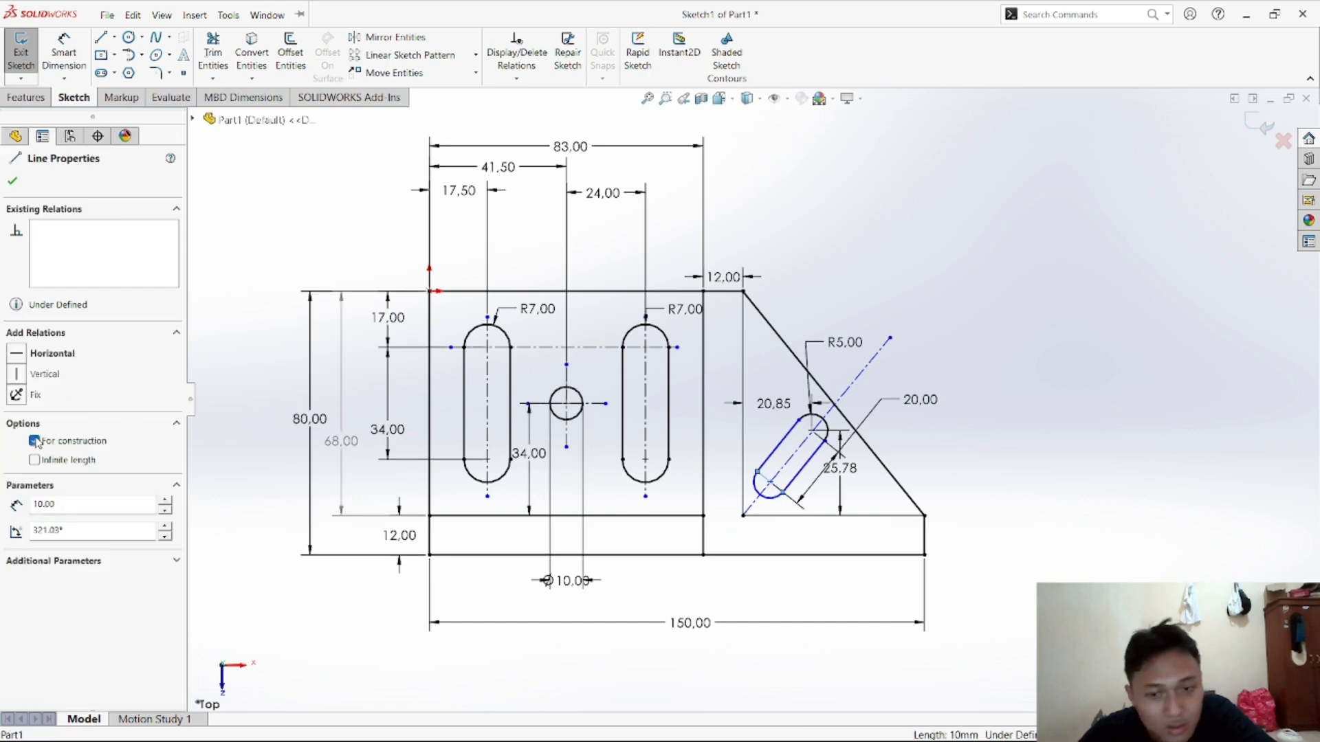
left_click(13, 182)
key("Return")
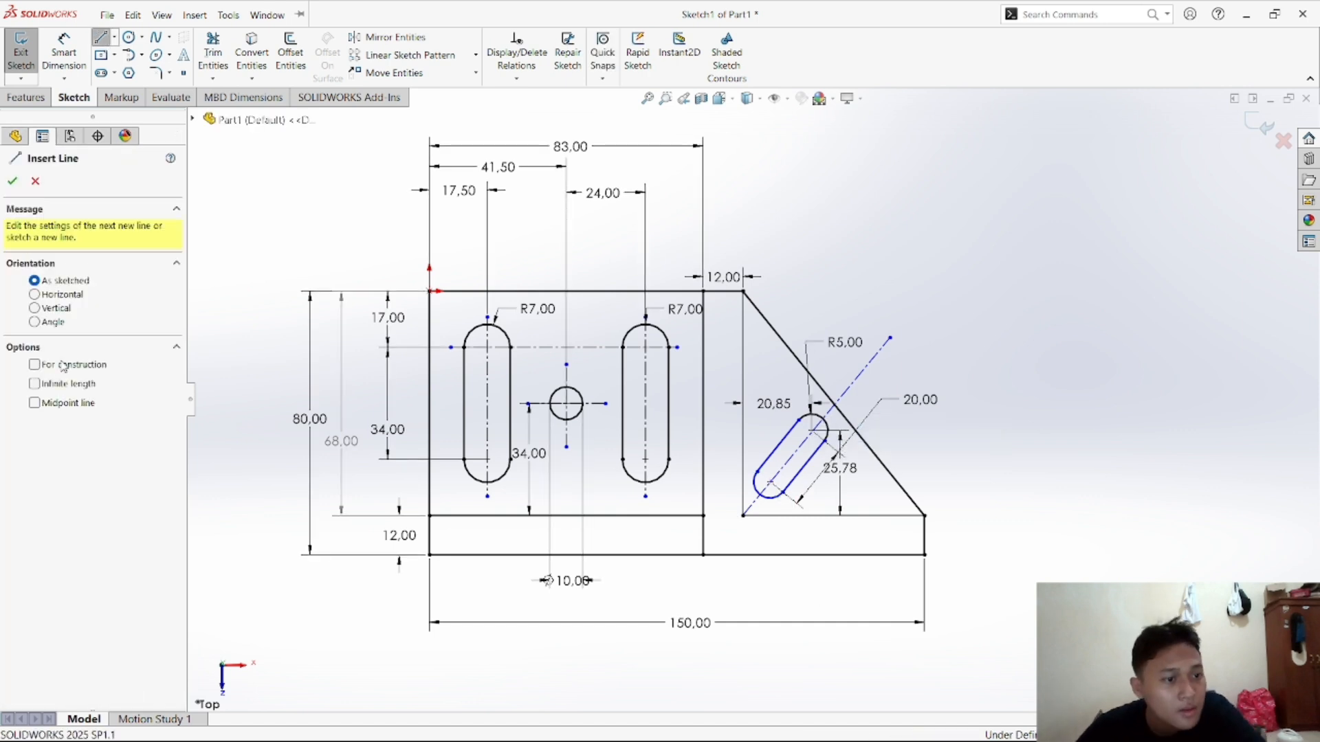
left_click(776, 491)
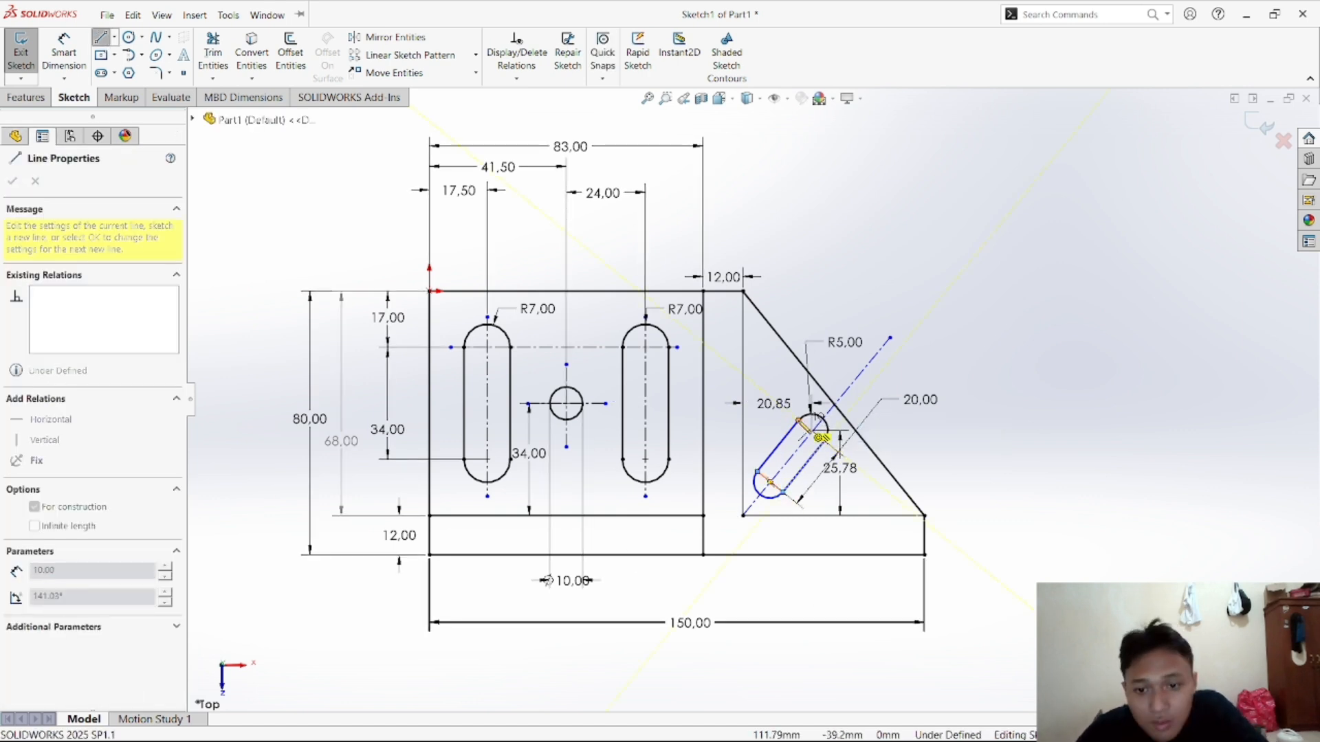
right_click(884, 377)
left_click(906, 382)
Dimension the angle between the slanted construction line and the triangle's base line as 51.03°
left_click(66, 51)
left_click(751, 507)
left_click(744, 517)
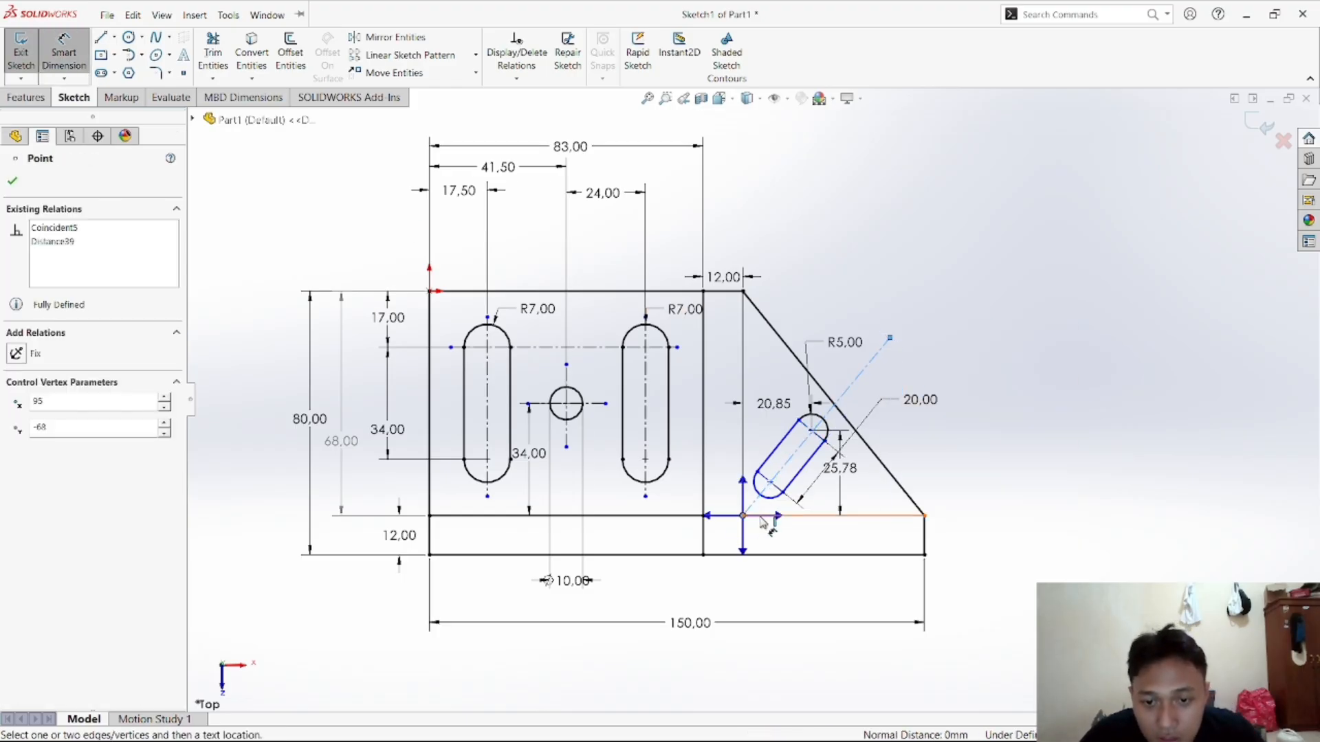
left_click(779, 524)
left_click(1052, 441)
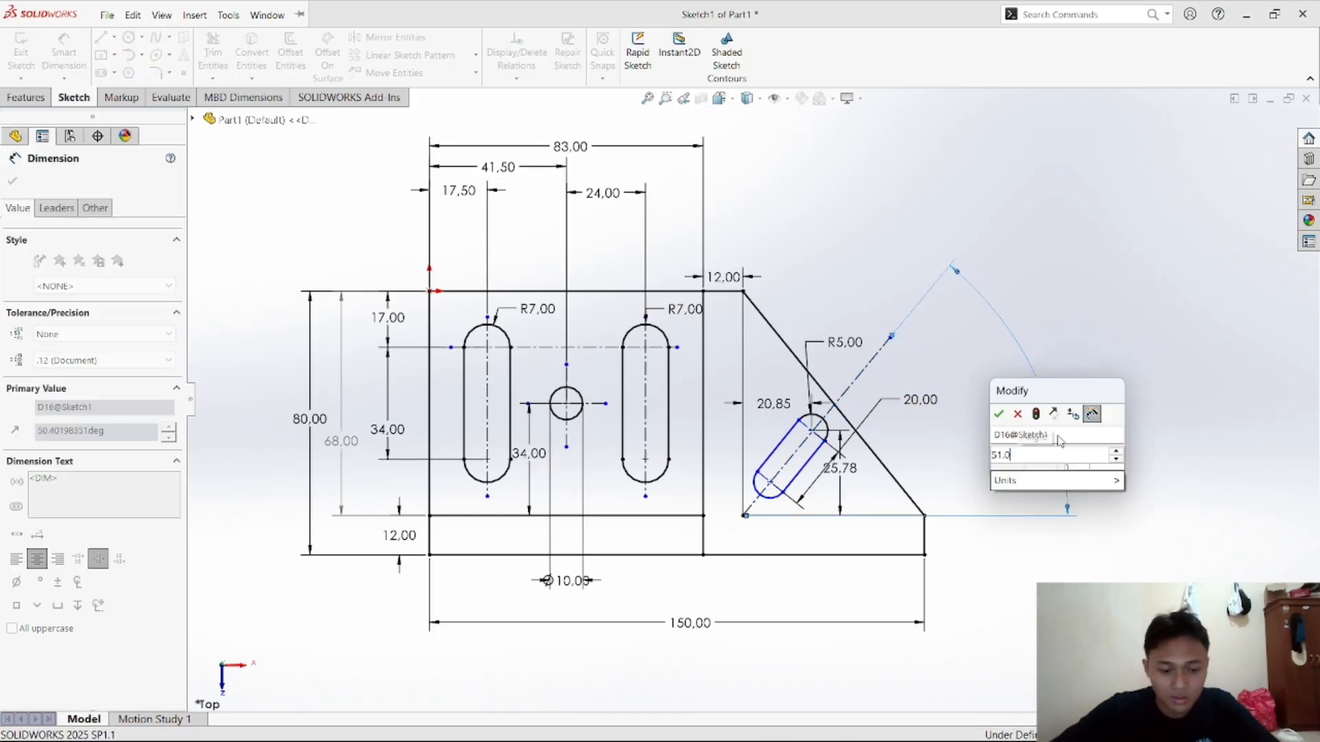
left_click(1003, 413)
Add a parallel relation between the slanted slot's two straight sides and its construction centreline
left_click(517, 60)
left_click(517, 79)
left_click(524, 119)
left_click(779, 447)
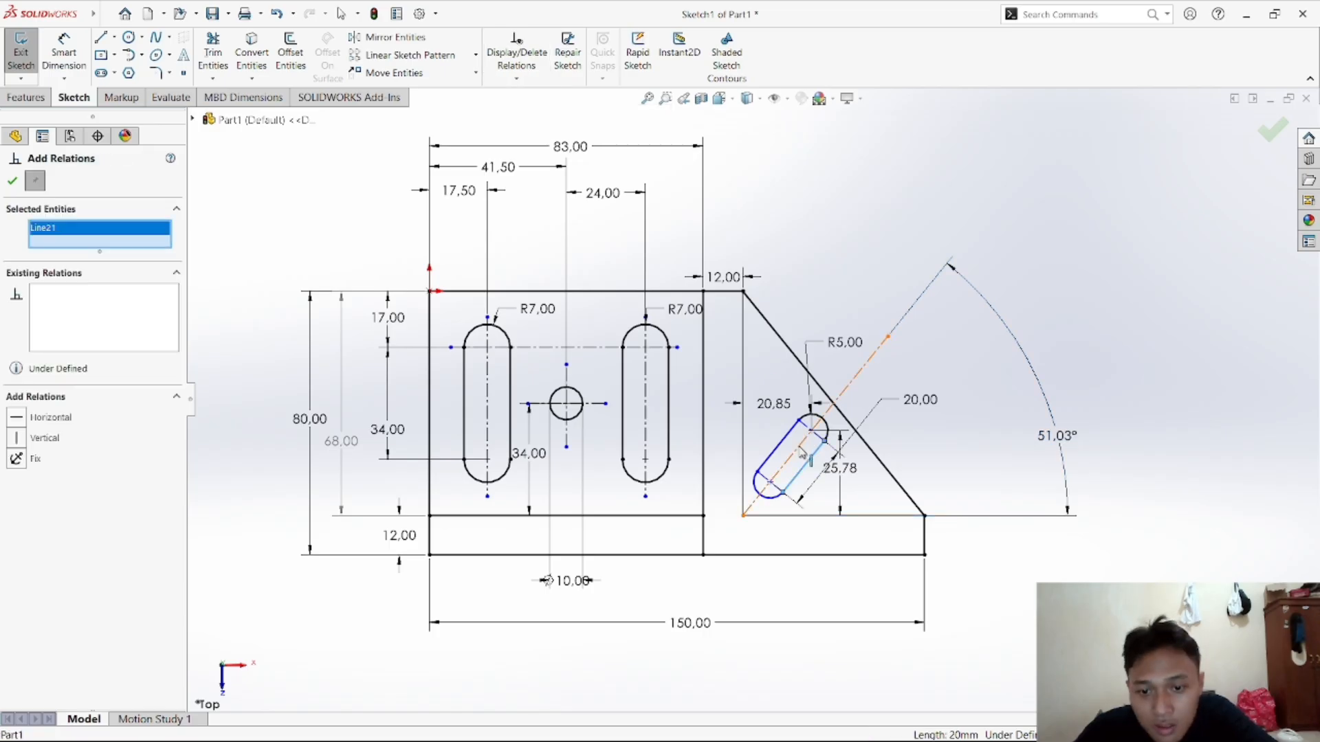
left_click(804, 467)
left_click(792, 456)
left_click(17, 506)
key("Escape")
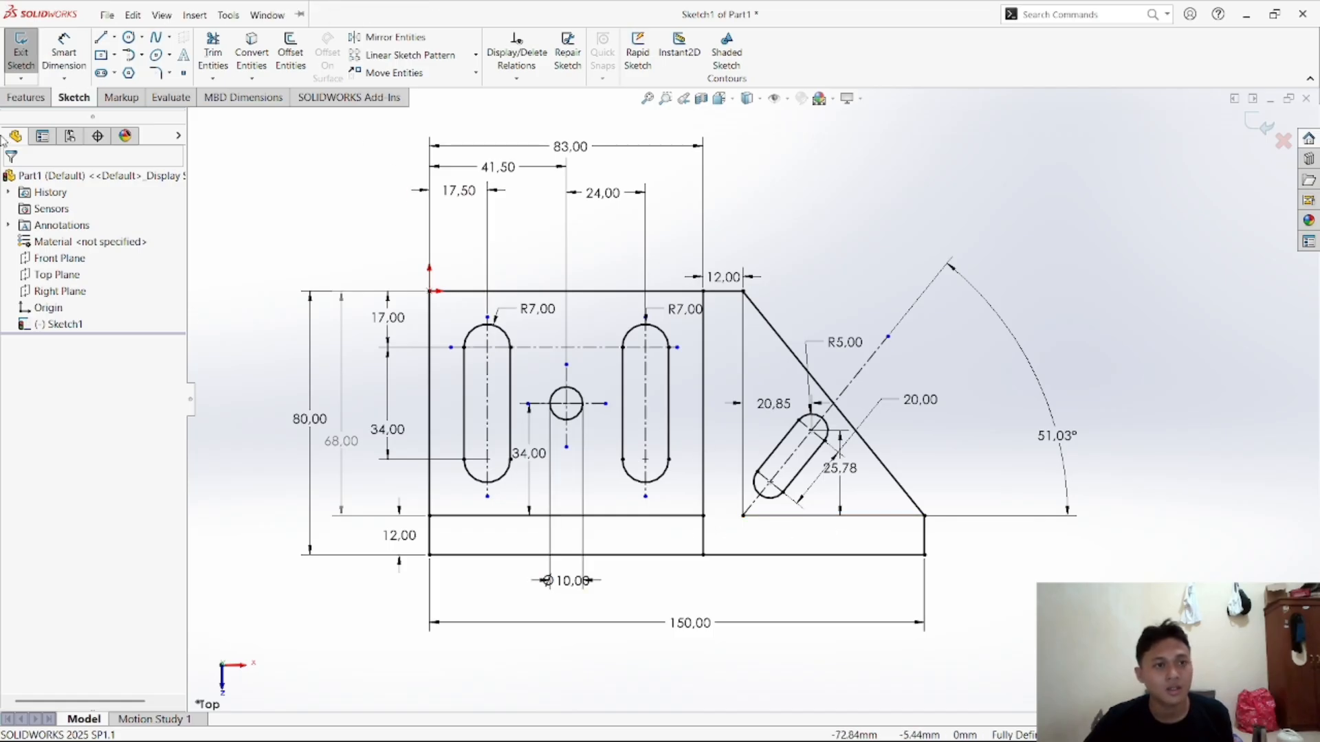
left_click(115, 73)
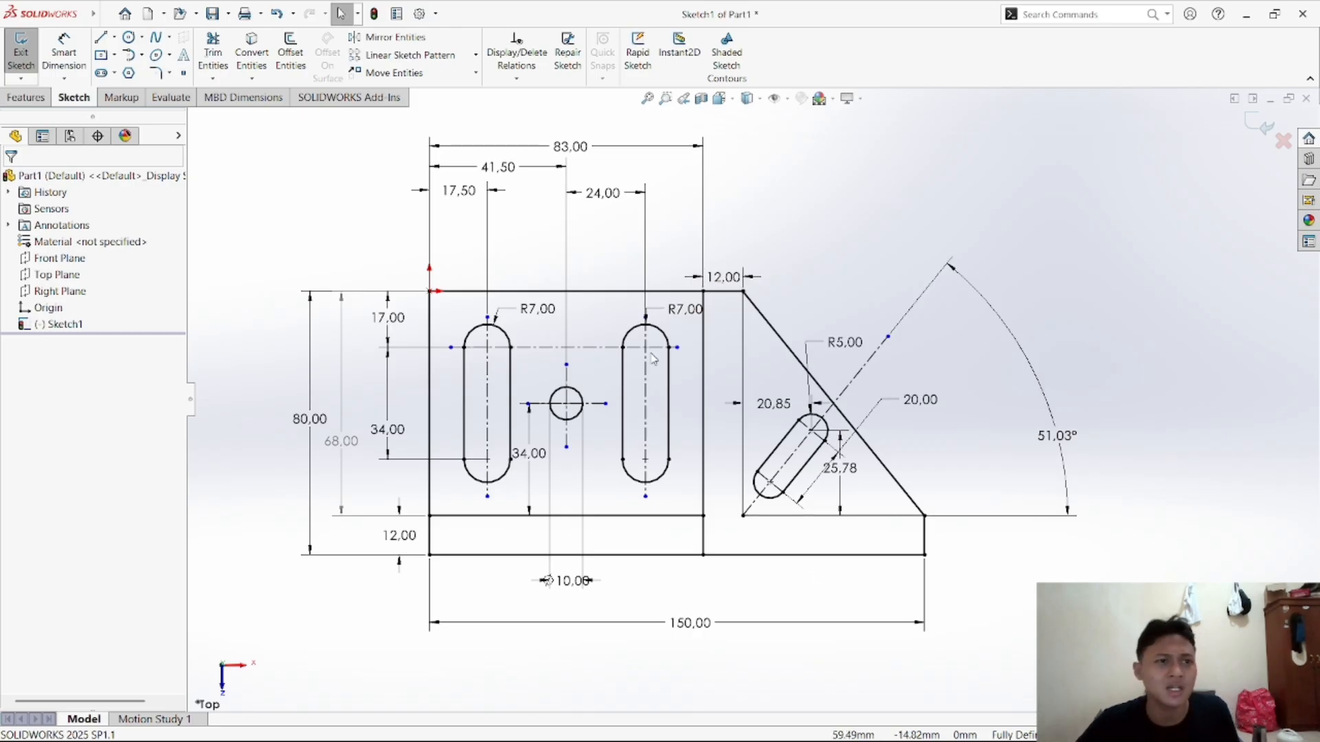
Create a new part document and start a sketch on the Top Plane
mouse_move(832, 730)
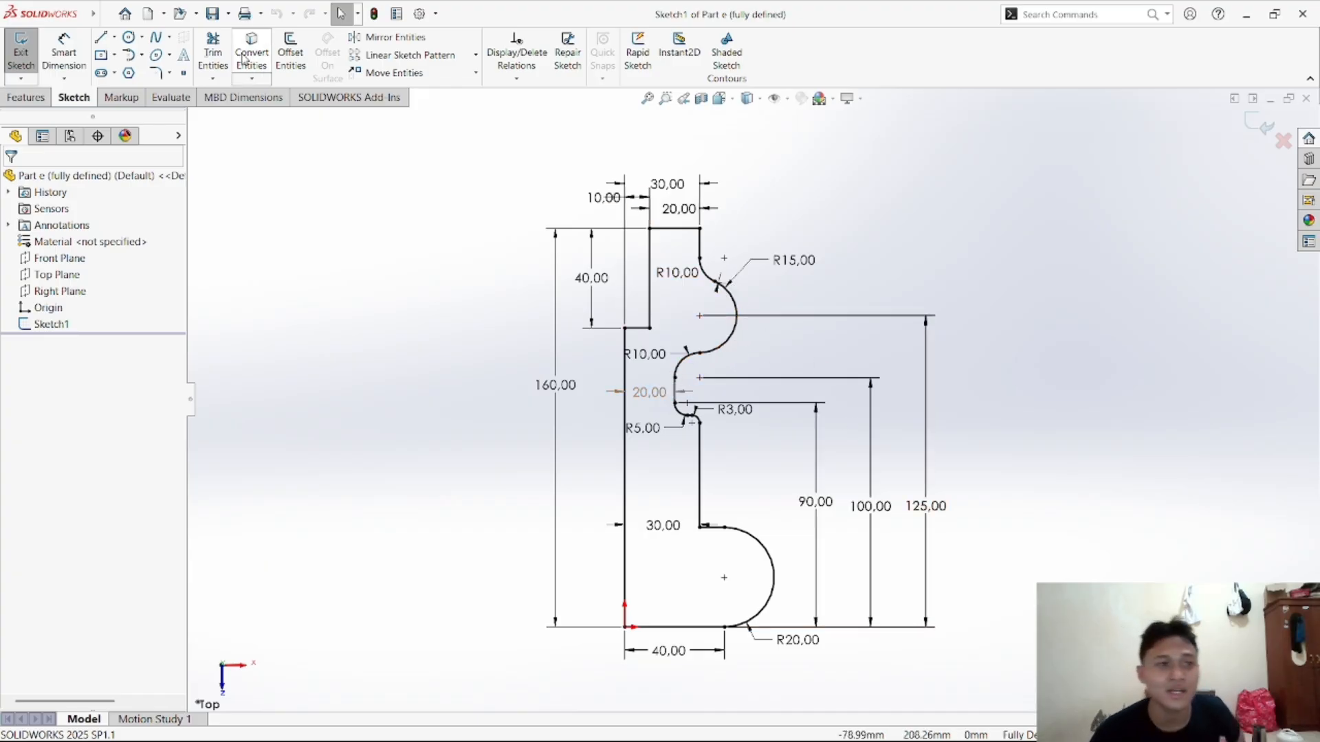
left_click(163, 17)
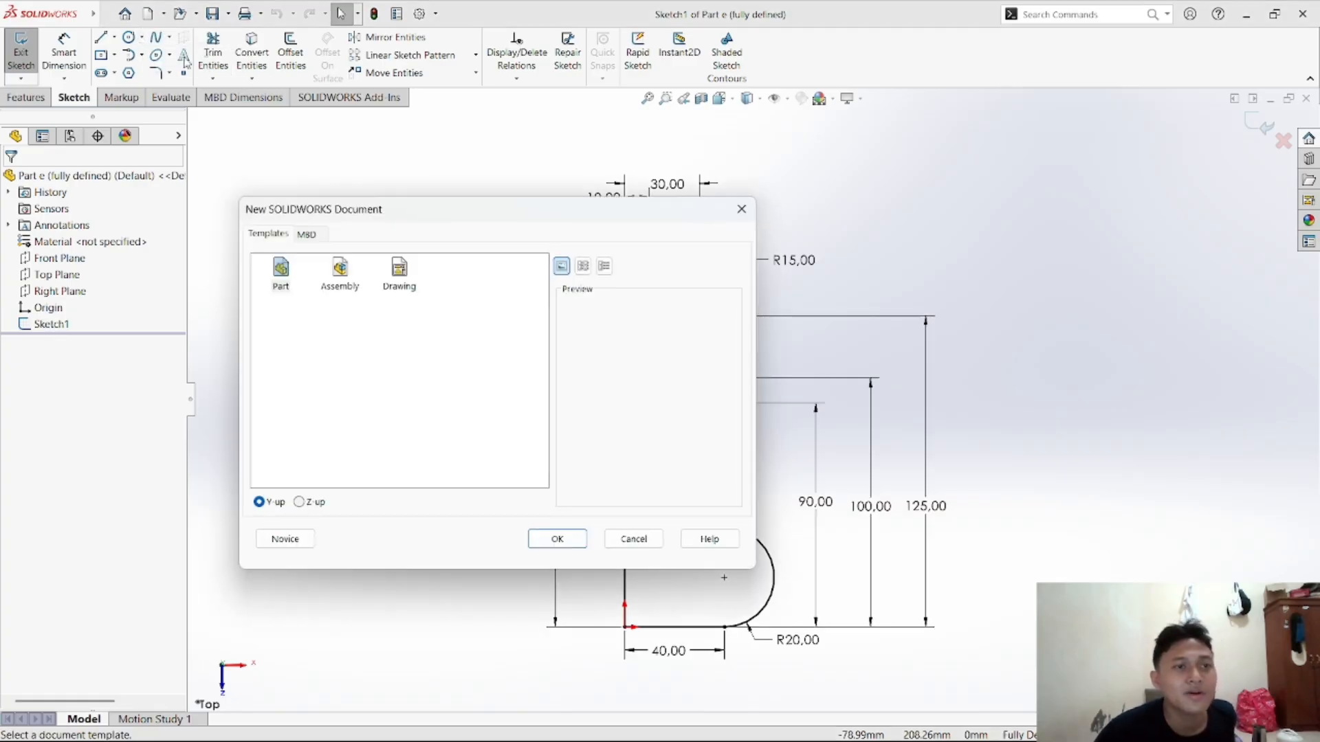
left_click(559, 541)
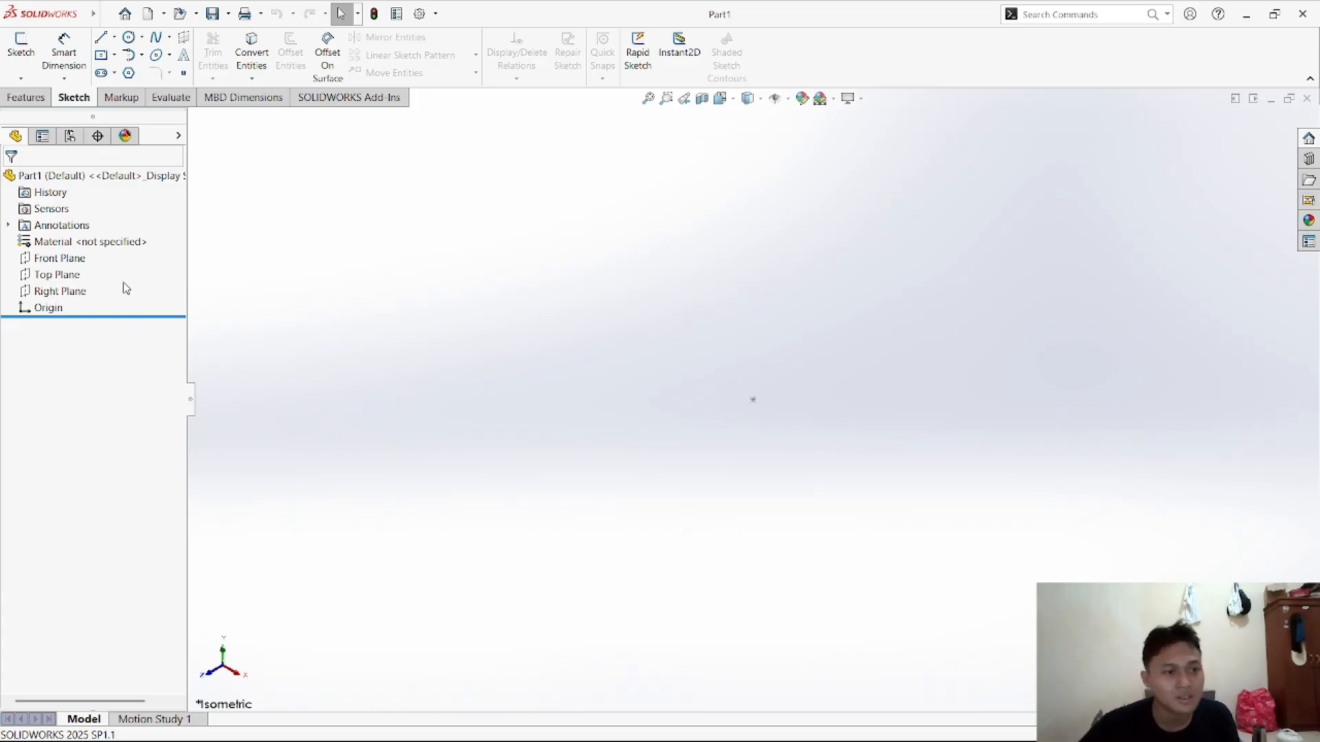
left_click(66, 274)
left_click(83, 251)
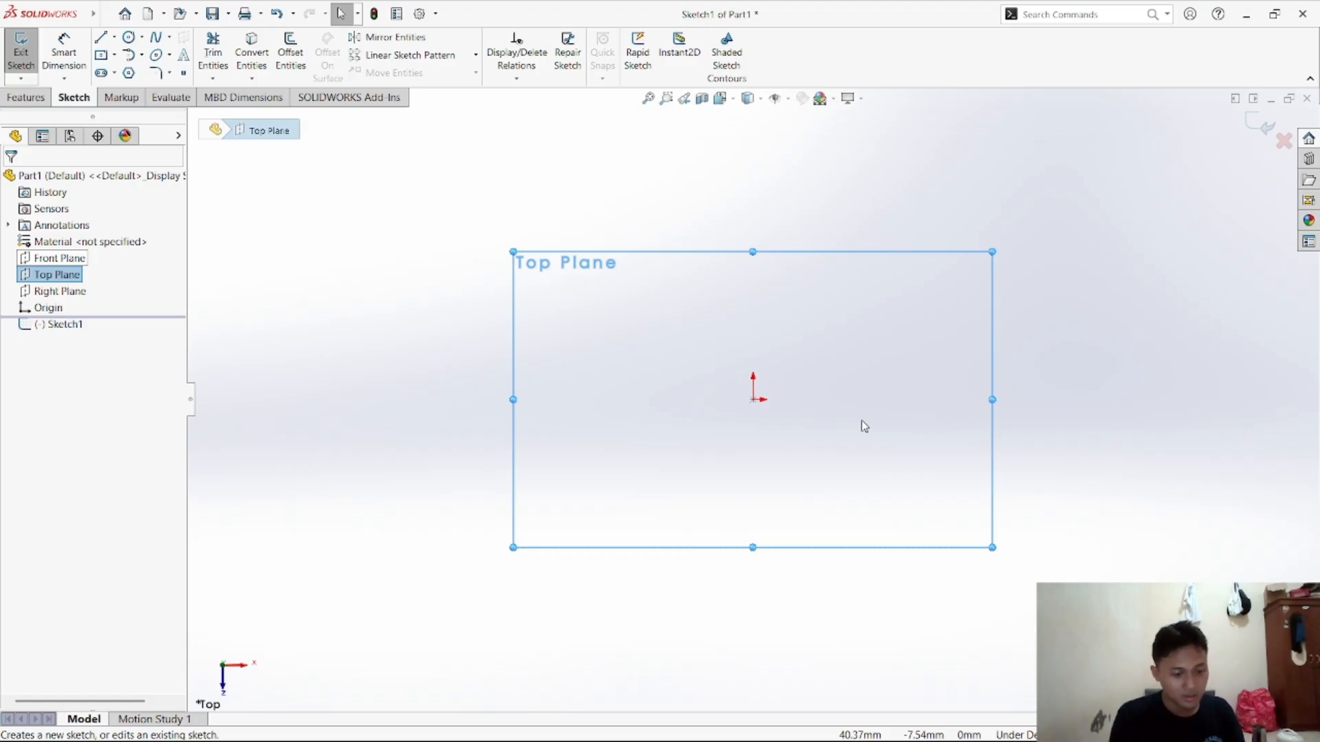
Draw a line chain from the origin down, across the base to the right, and up through two inward steps, ending with a vertical about 22 mm long
left_click(64, 51)
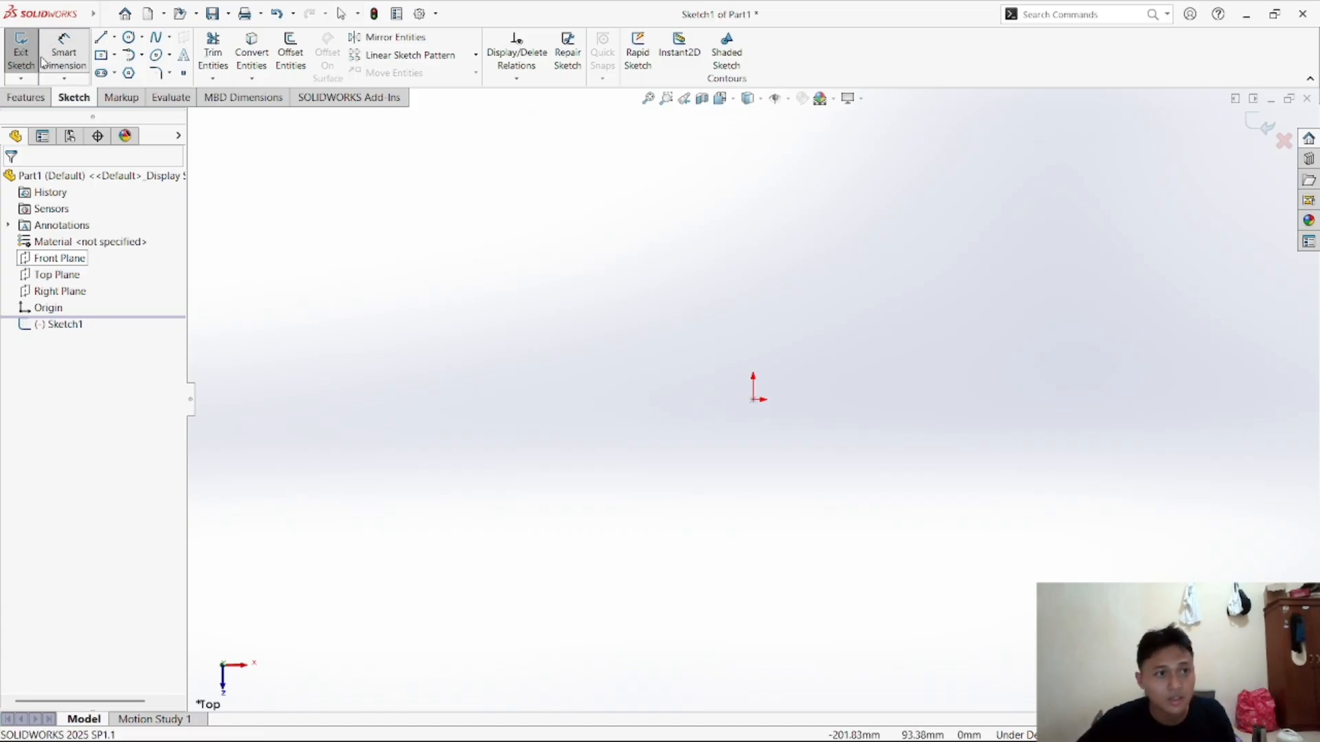
left_click(101, 38)
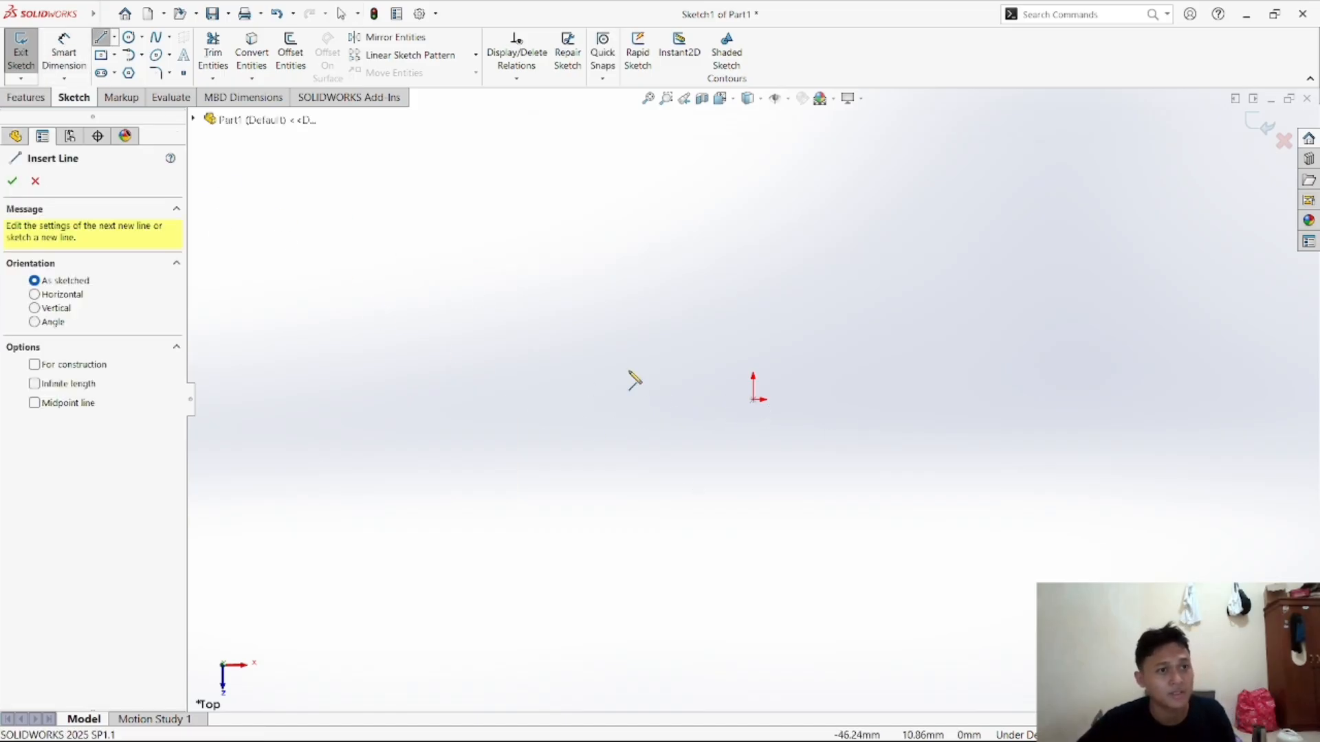
left_click(755, 400)
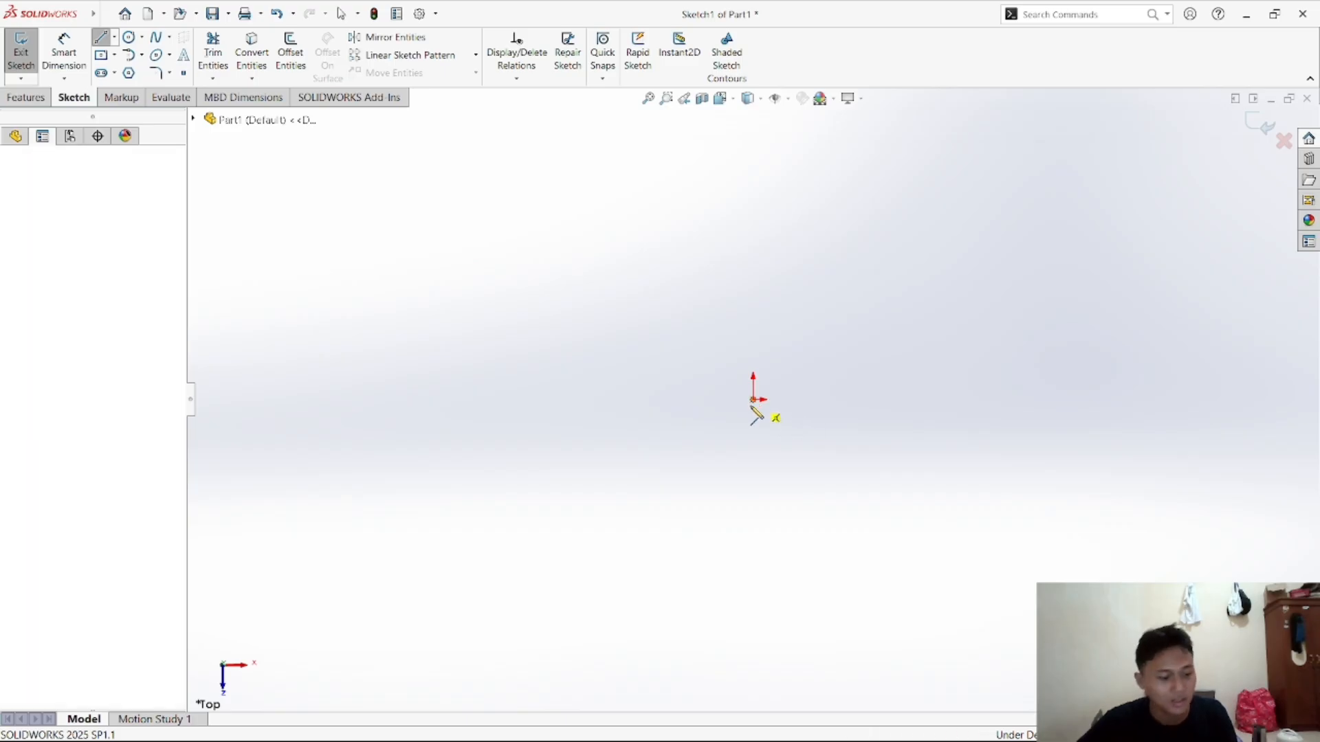
left_click(753, 694)
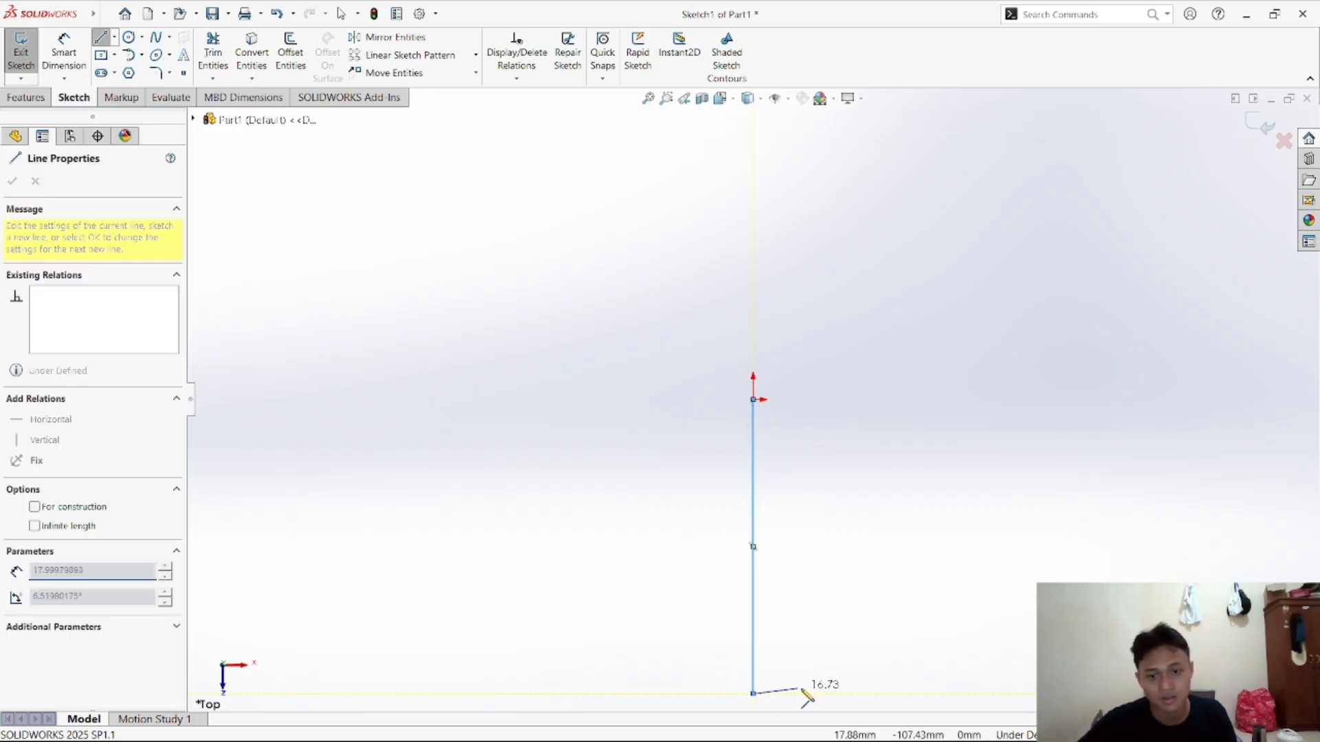
left_click(887, 694)
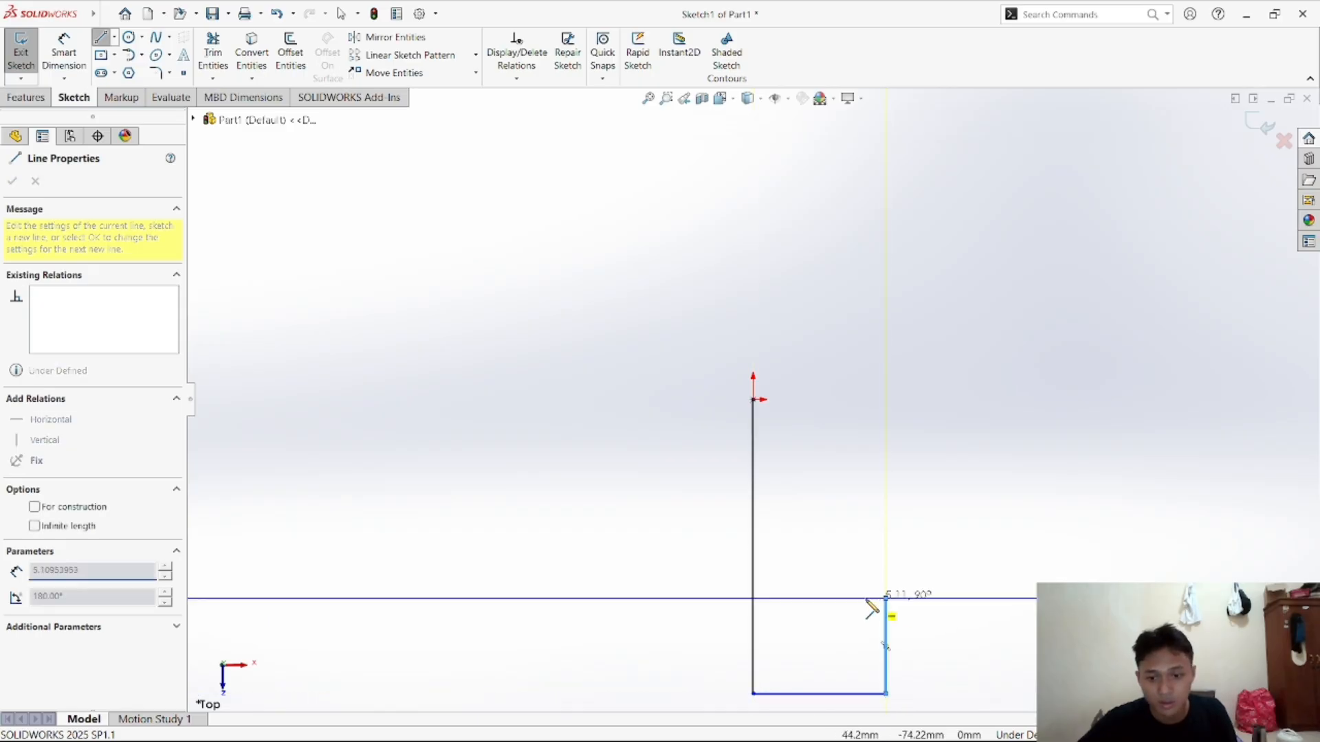
left_click(852, 598)
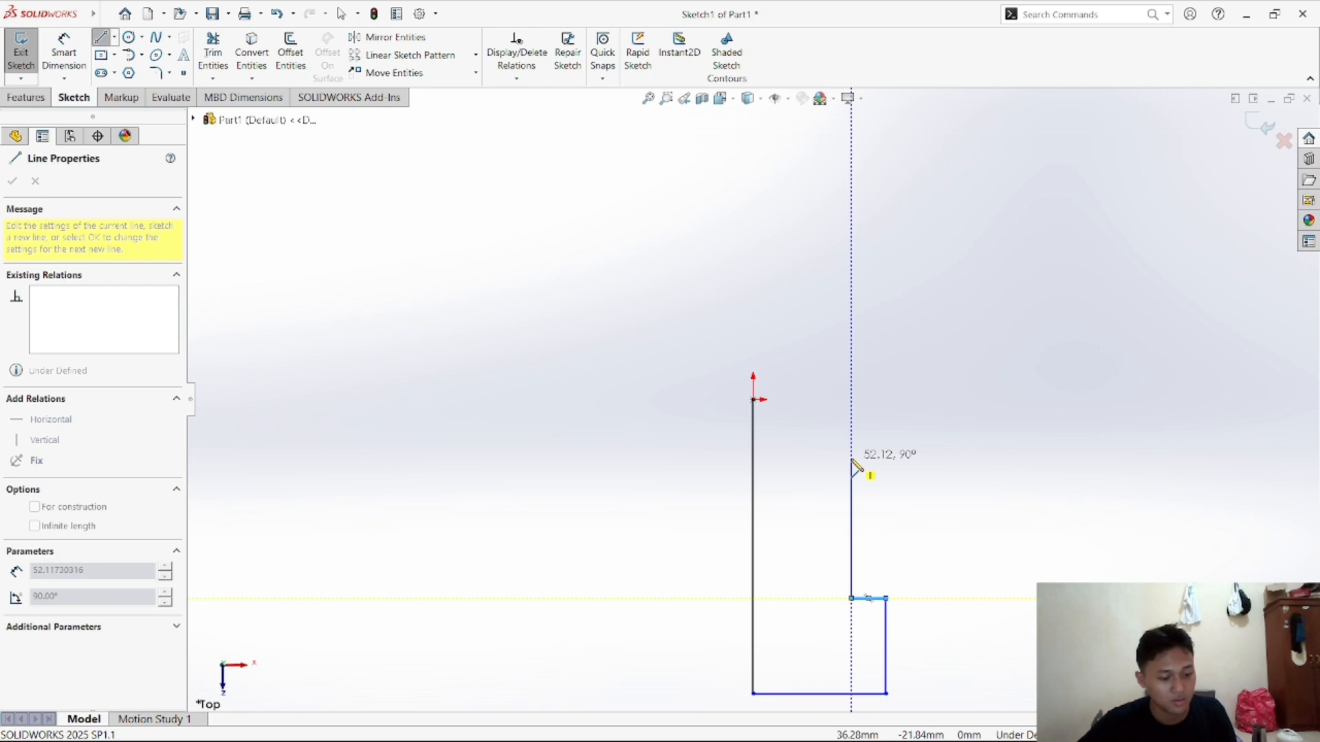
left_click(852, 481)
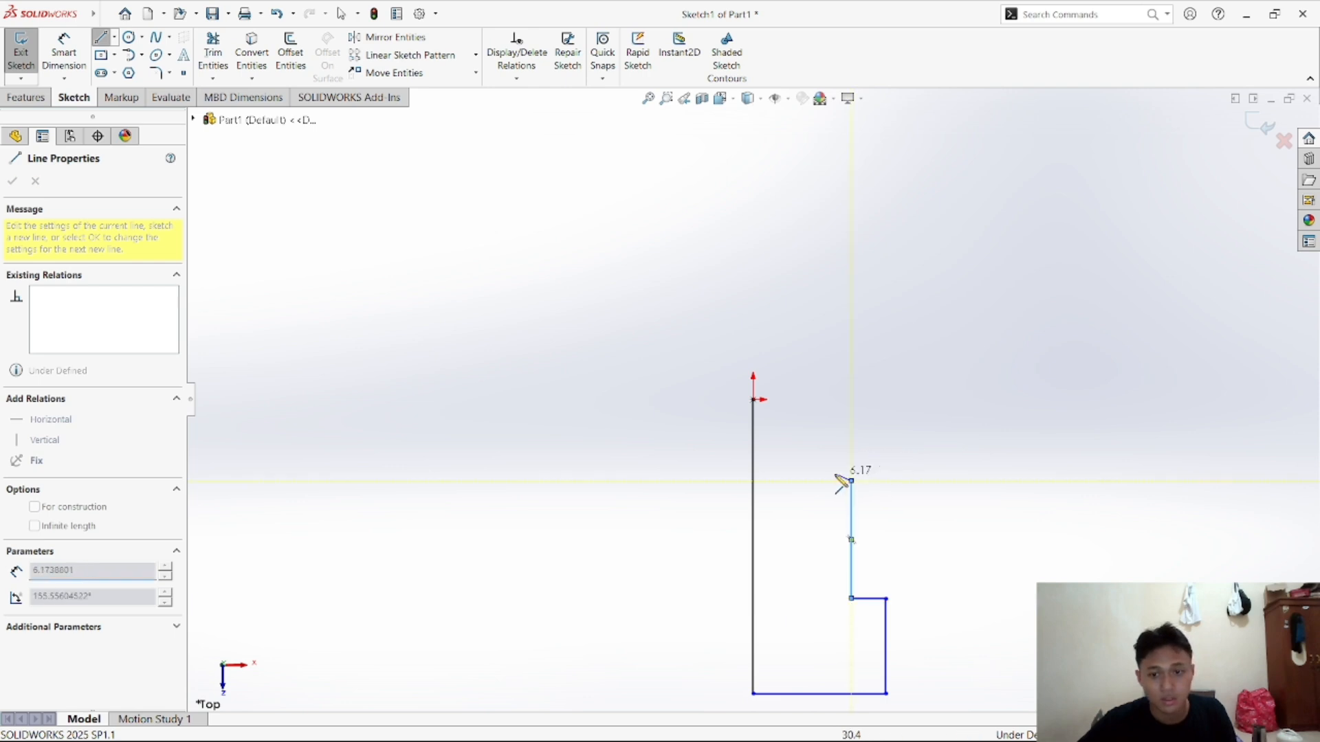
left_click(825, 481)
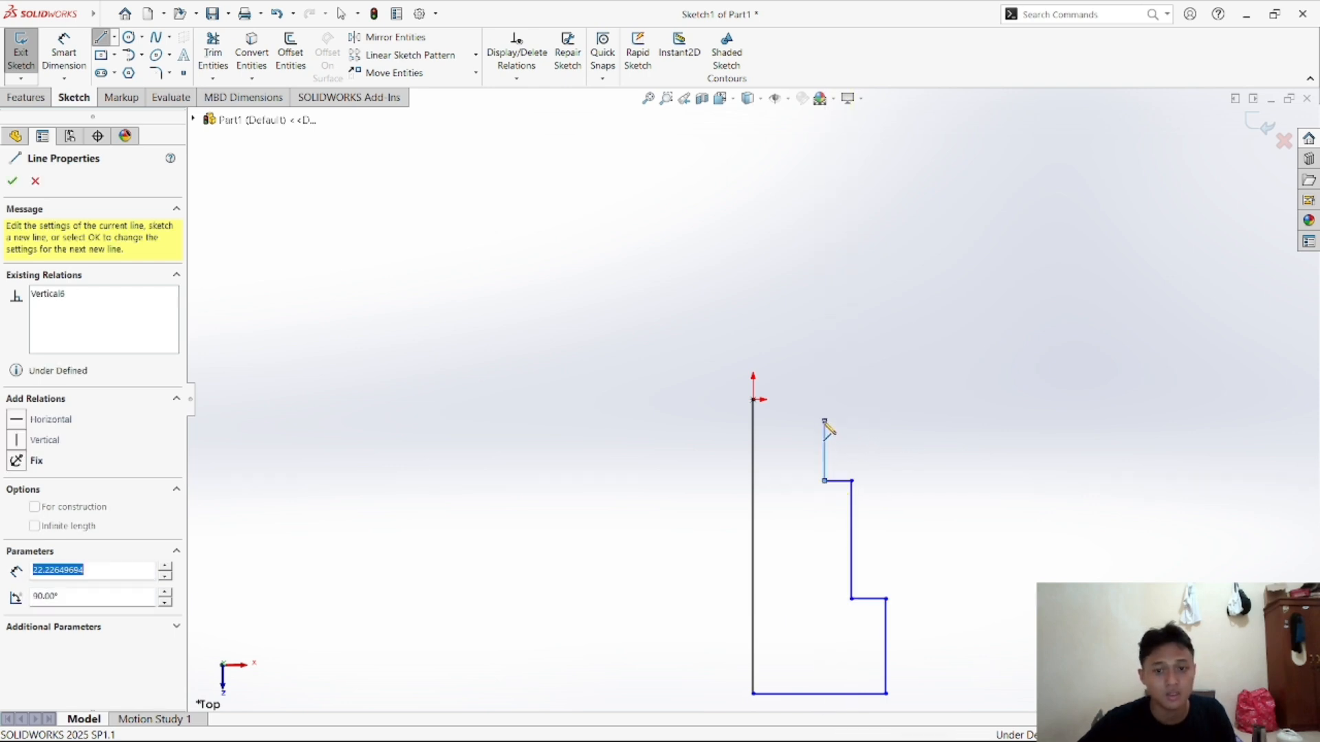
left_click(833, 429)
right_click(855, 371)
left_click(877, 430)
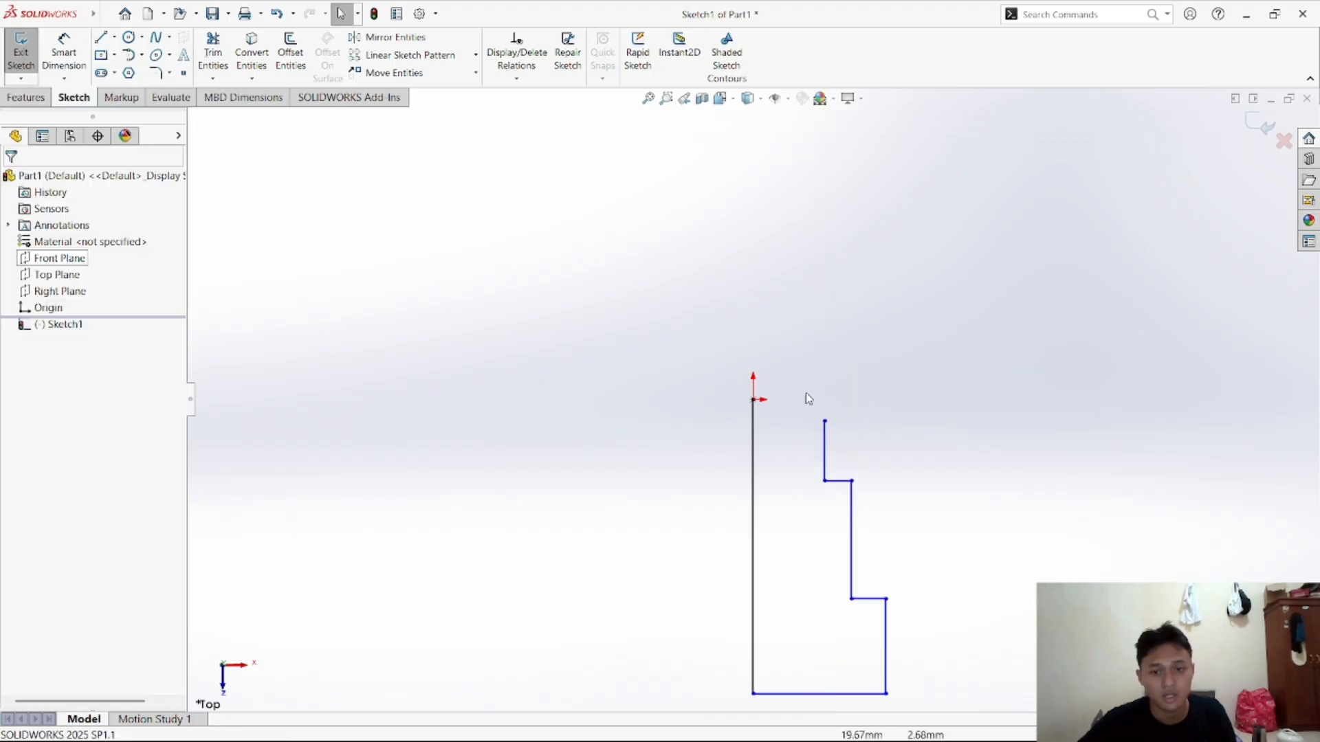
Draw connected lines from the origin: about 10 mm to the right, about 39 mm up, and about 19 mm to the right
left_click(102, 39)
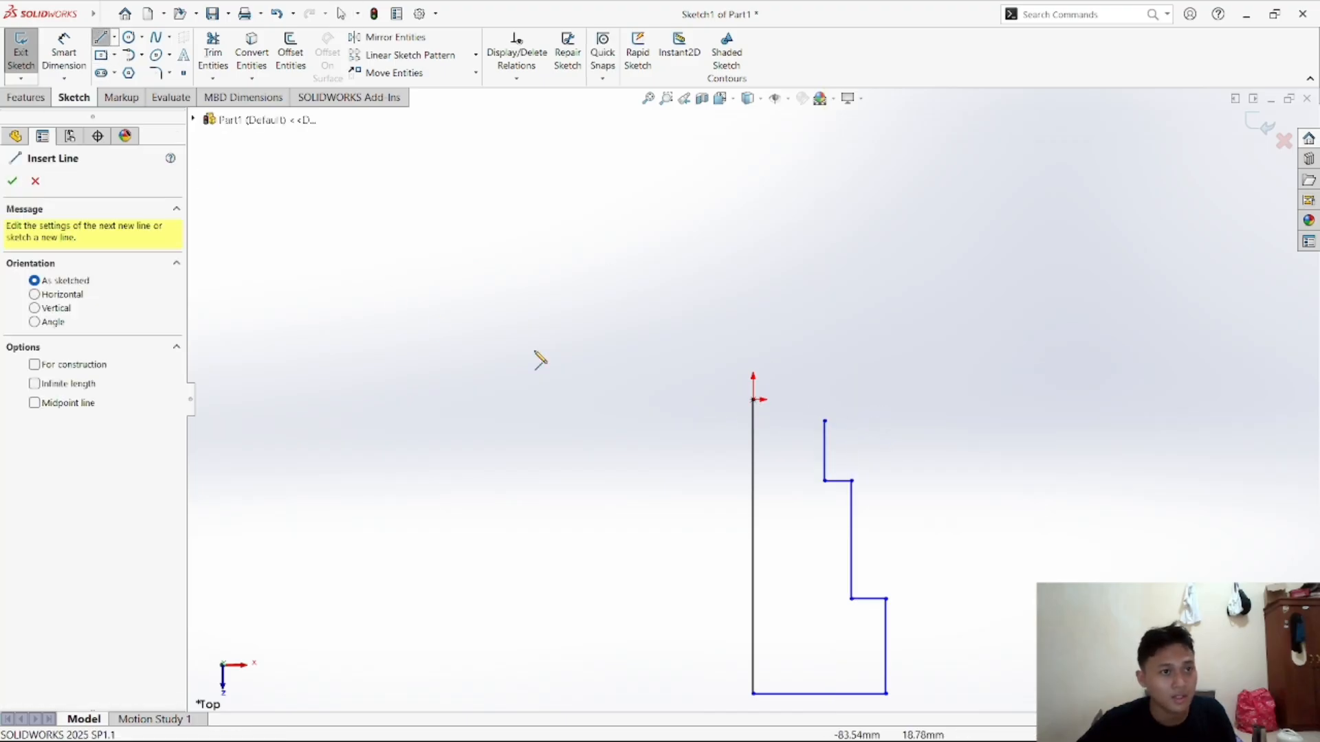
left_click(775, 412)
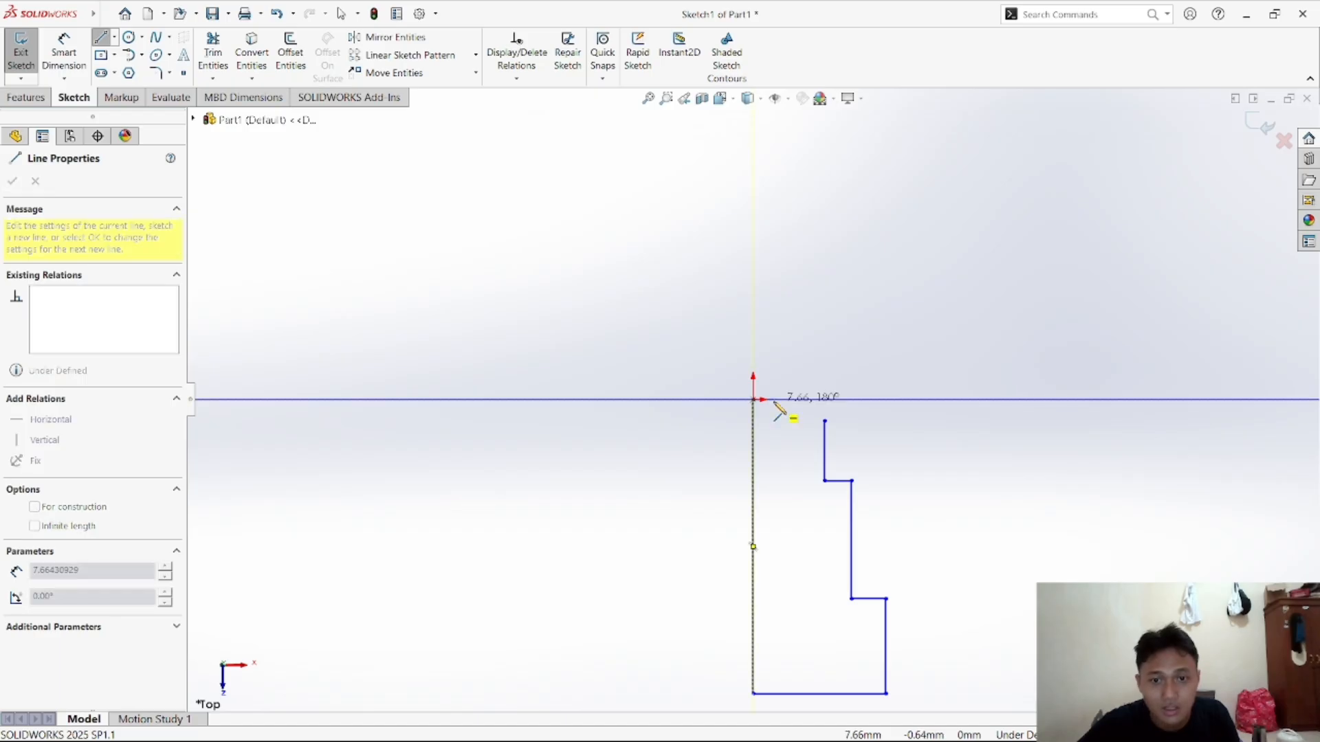
left_click(778, 400)
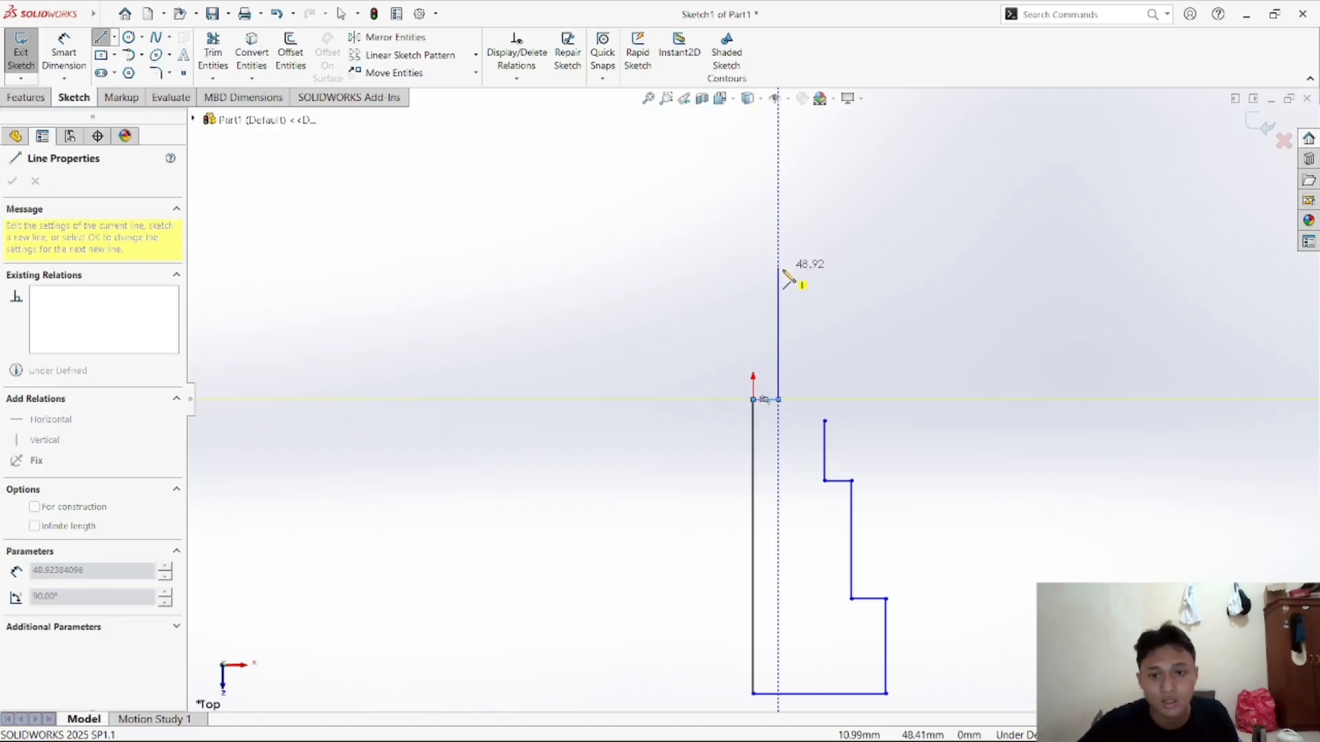
left_click(779, 294)
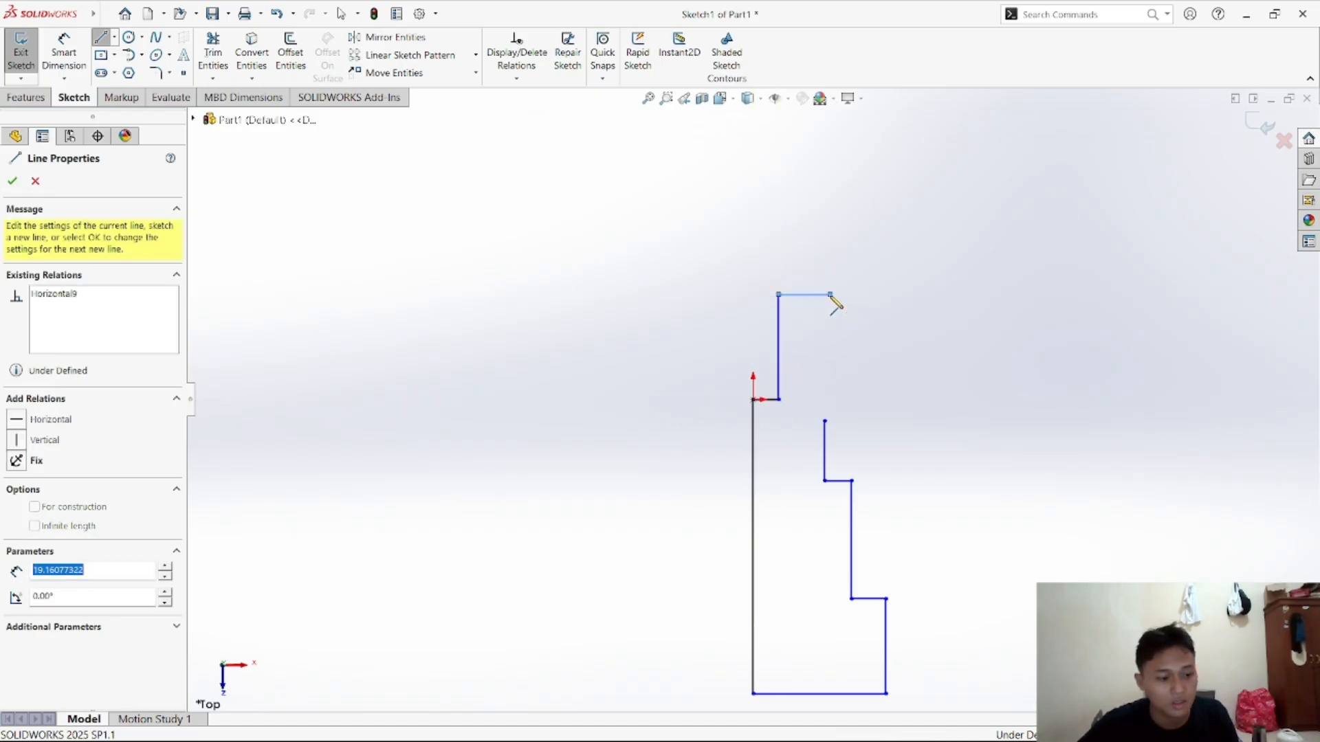
left_click(830, 294)
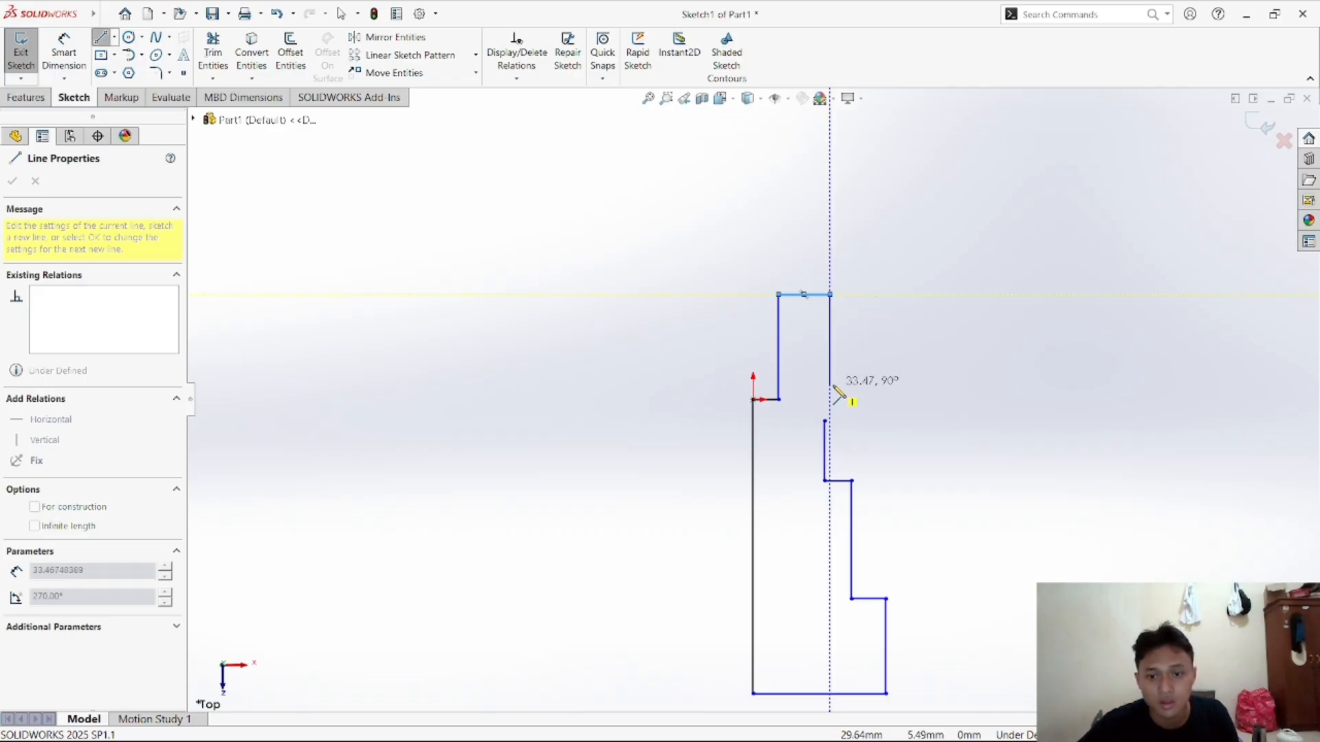
right_click(837, 372)
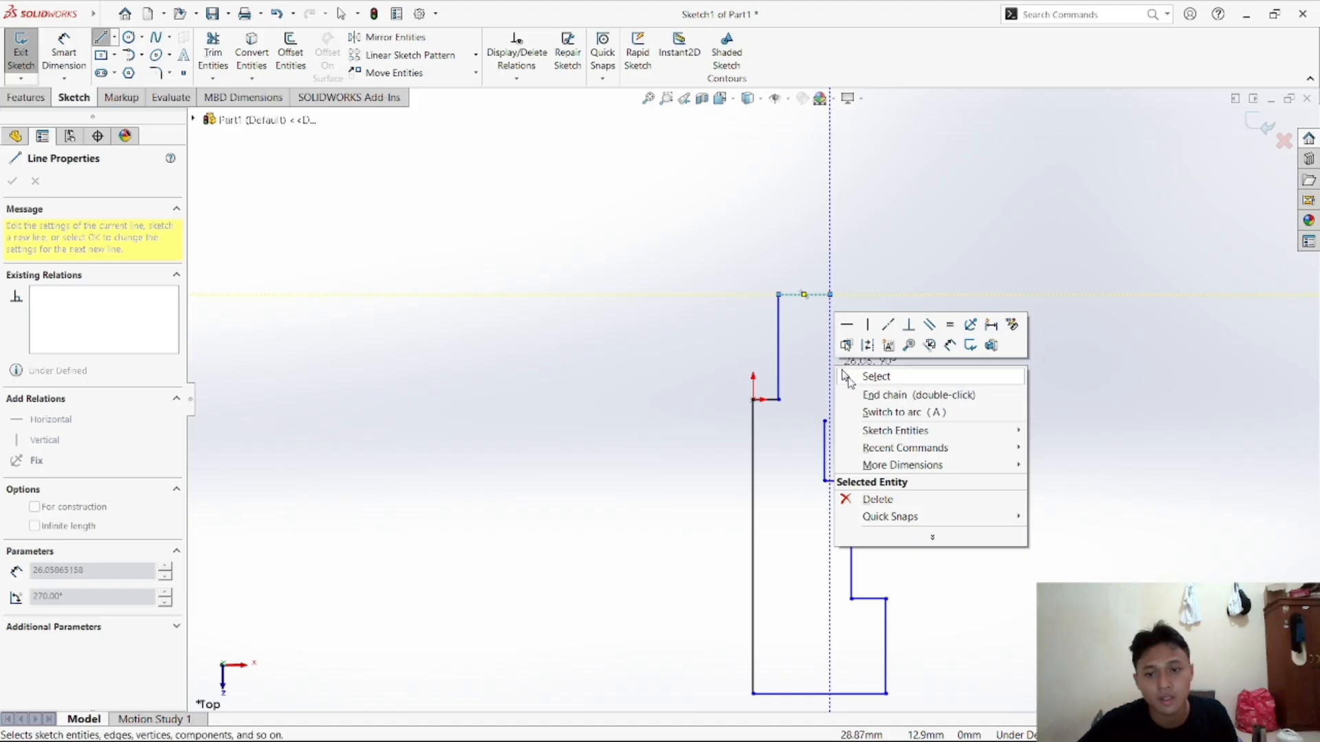
left_click(864, 375)
Stretch the free end of the profile's top horizontal line until the line is about 27 mm long
left_click(811, 294)
left_click_drag(830, 295, 852, 295)
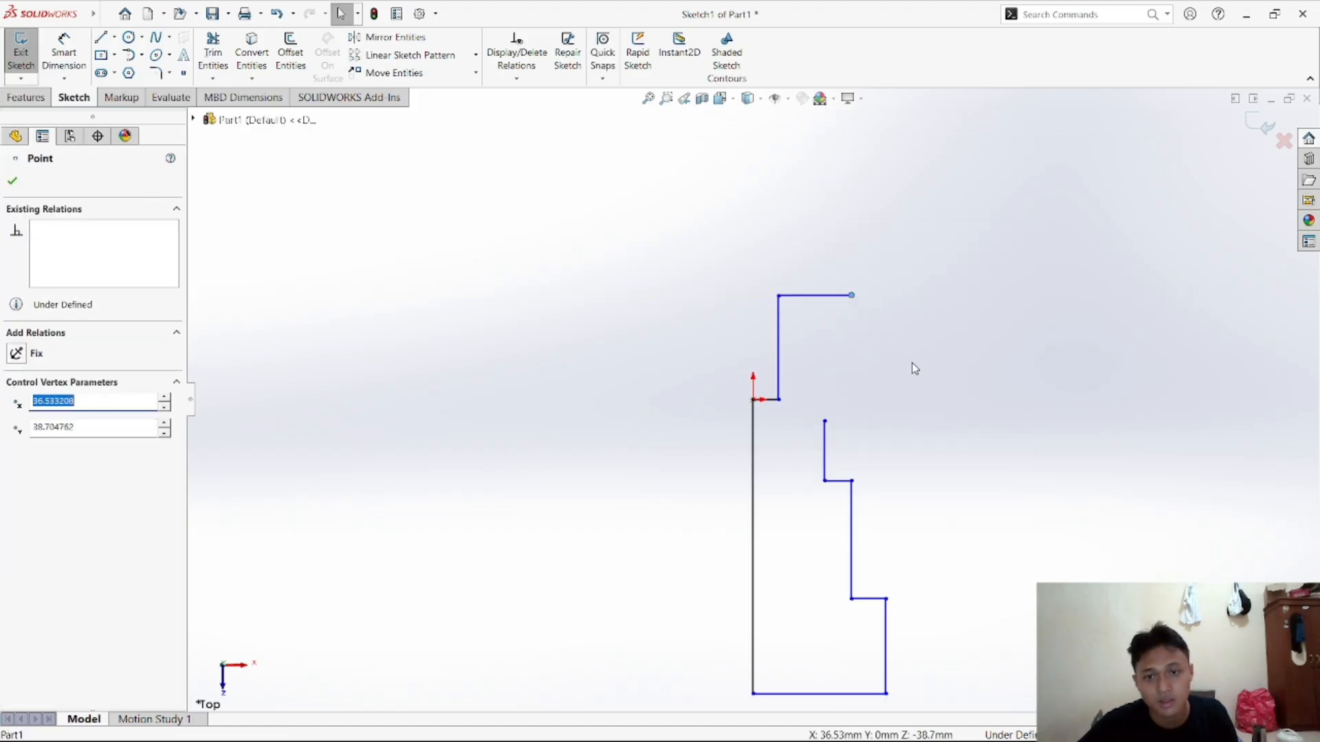
left_click(828, 297)
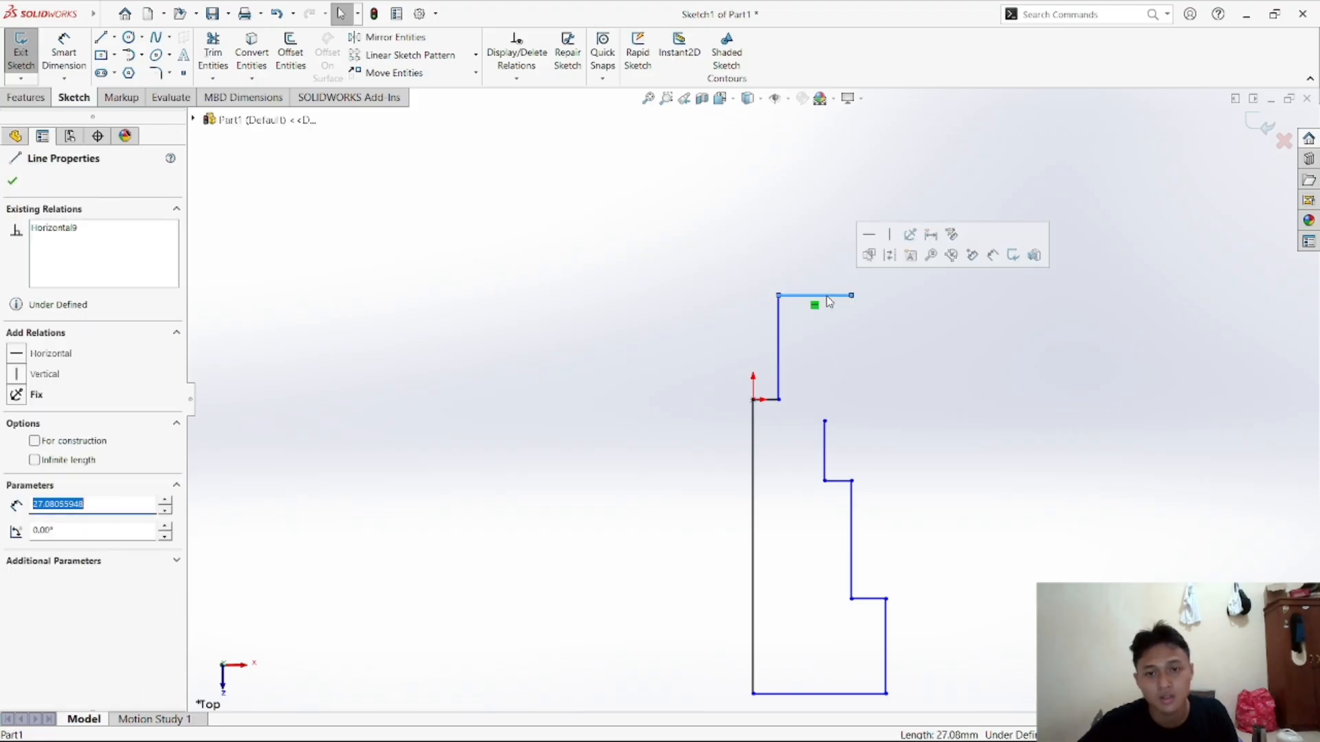
left_click(857, 339)
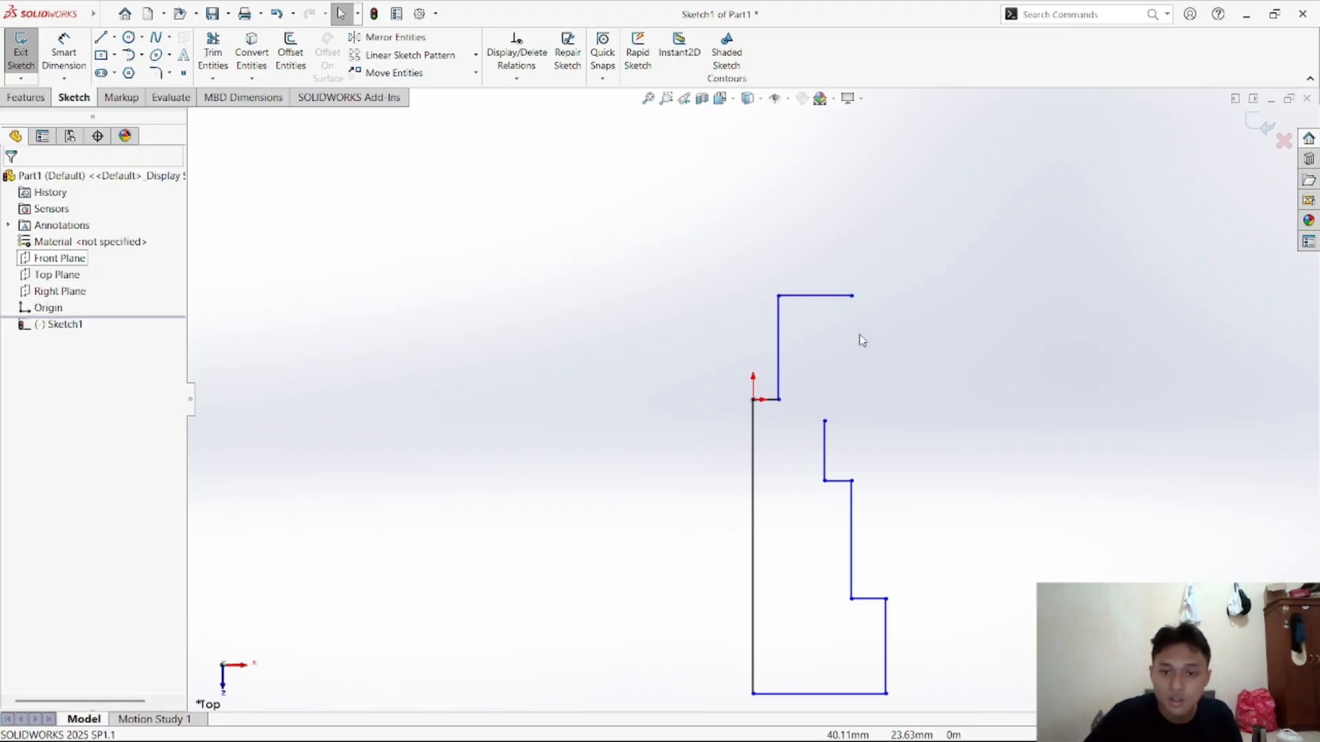
Replace the profile's top horizontal line with a new one about 27 mm long, continued by a vertical line down level with the inner vertical's free end
left_click(839, 297)
key("Delete")
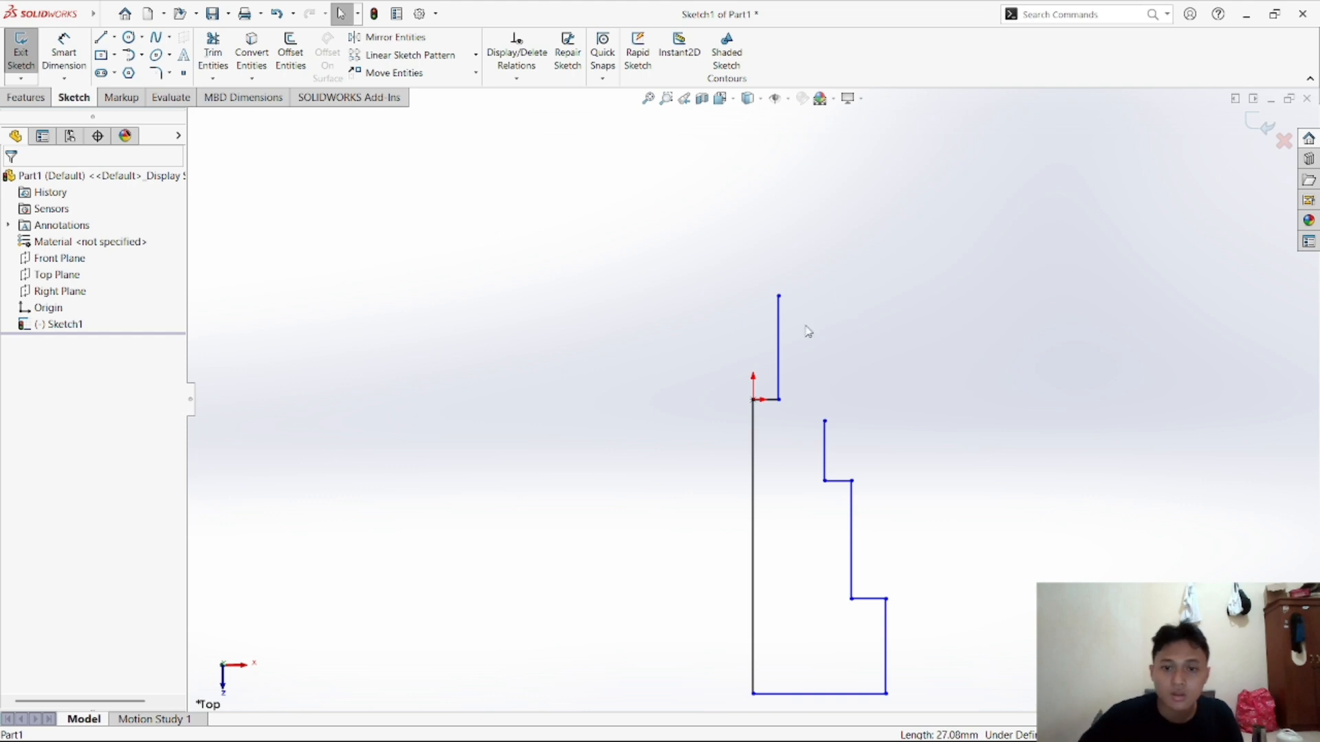
left_click(101, 37)
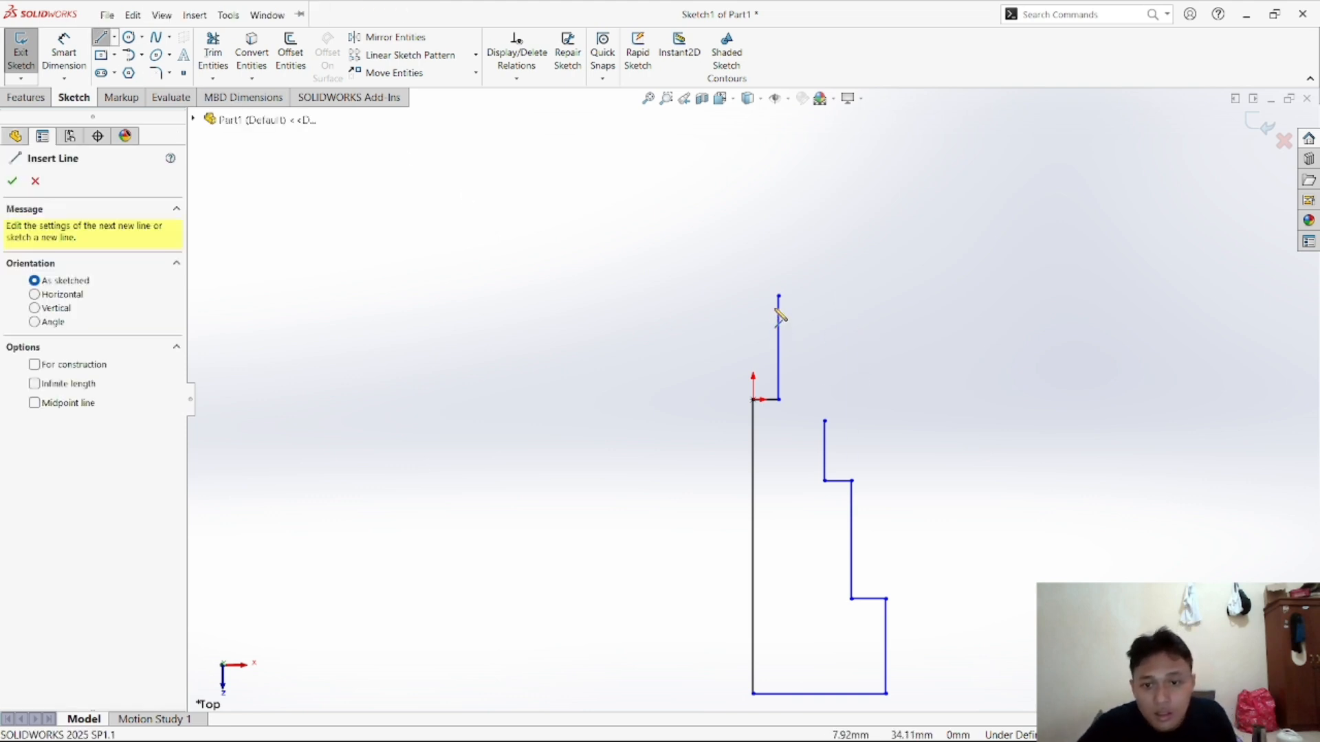
left_click(779, 296)
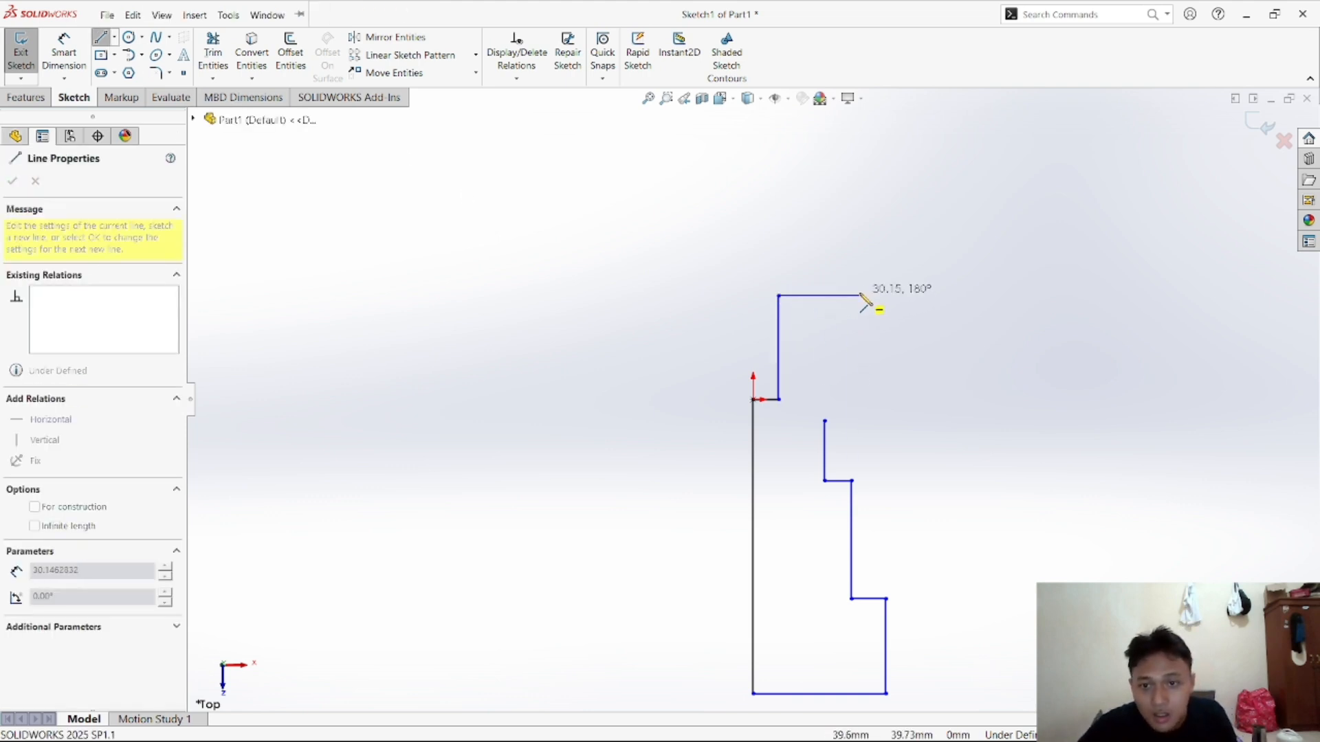
left_click(851, 295)
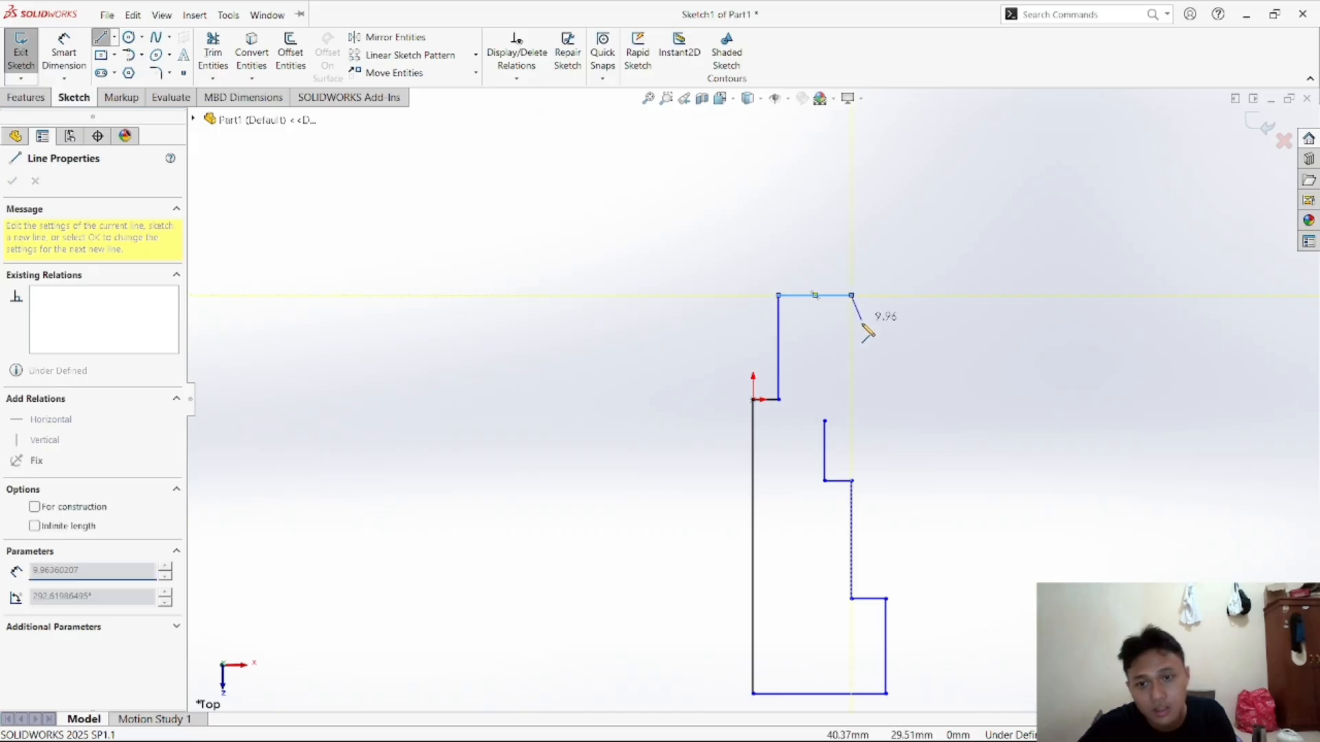
left_click(853, 421)
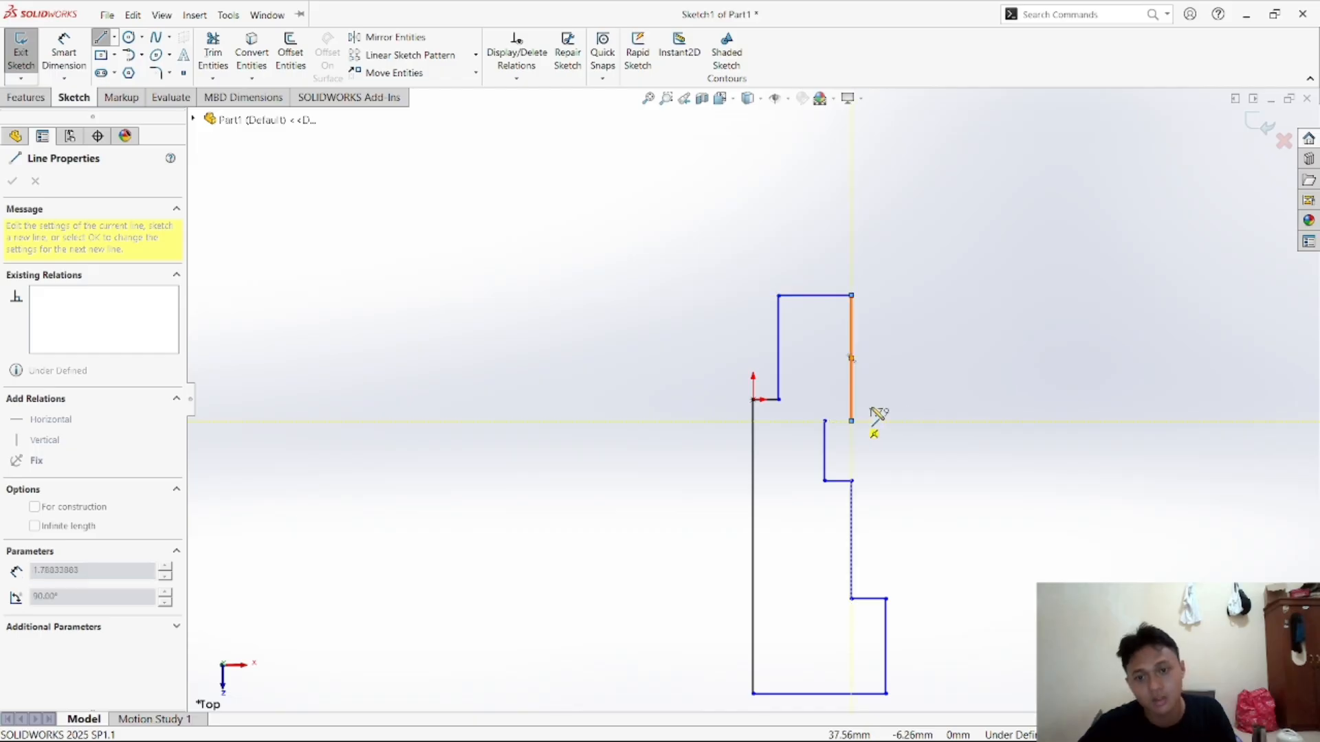
right_click(929, 356)
left_click(943, 357)
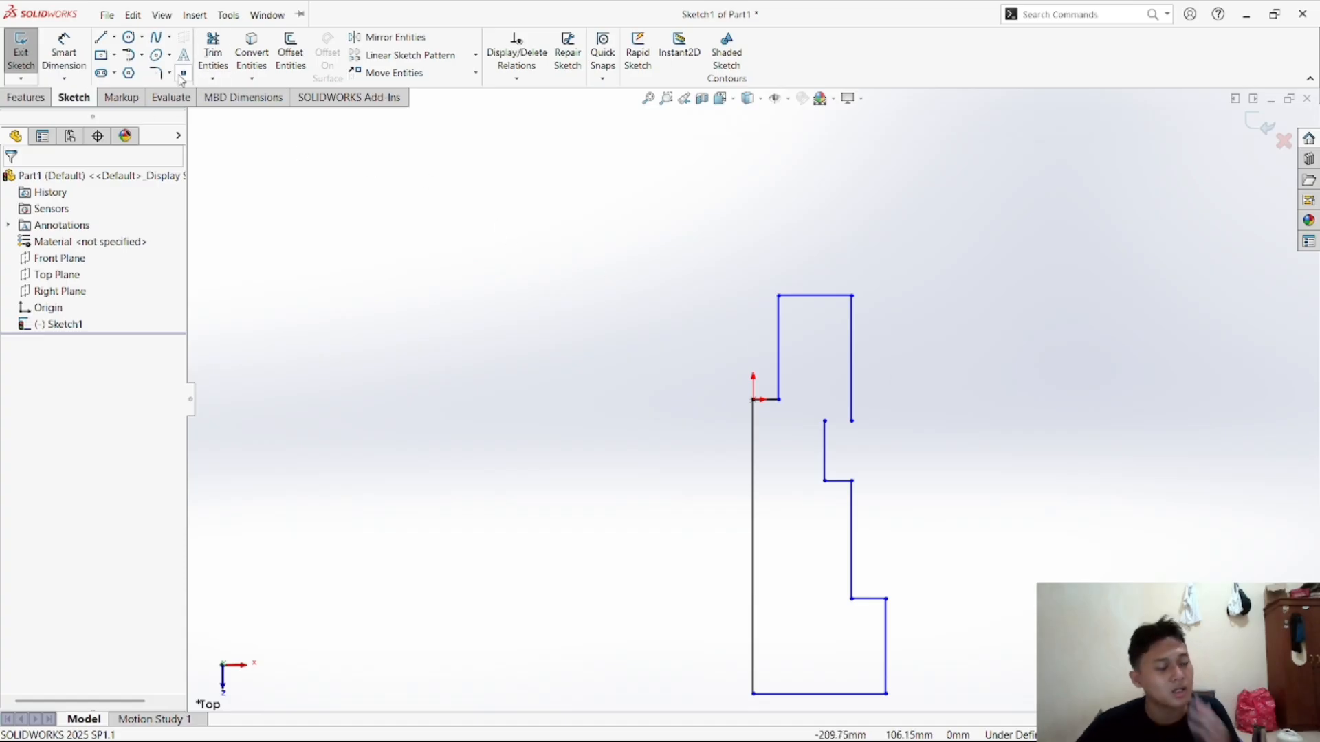
Draw a tangent arc forming an outward-bulging semicircle between the two ends of the lower outer vertical line
left_click(141, 58)
left_click(169, 92)
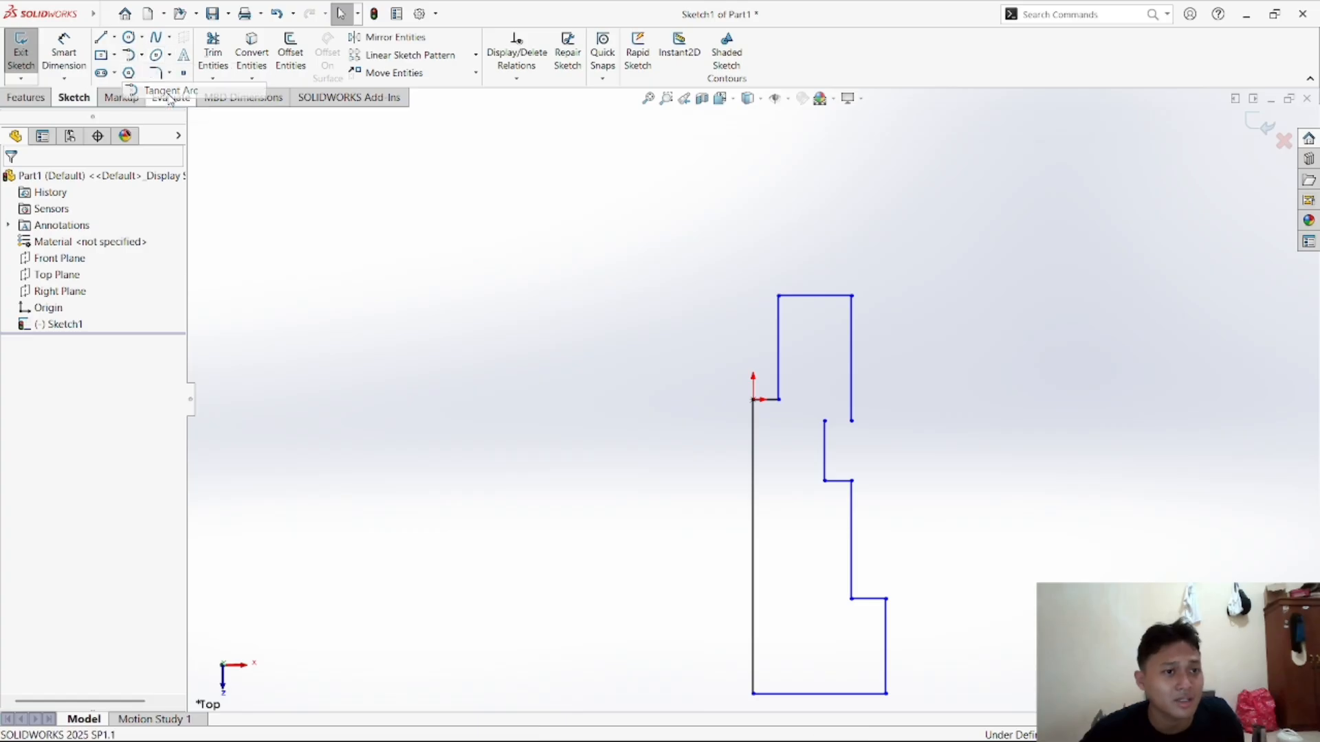
left_click(886, 694)
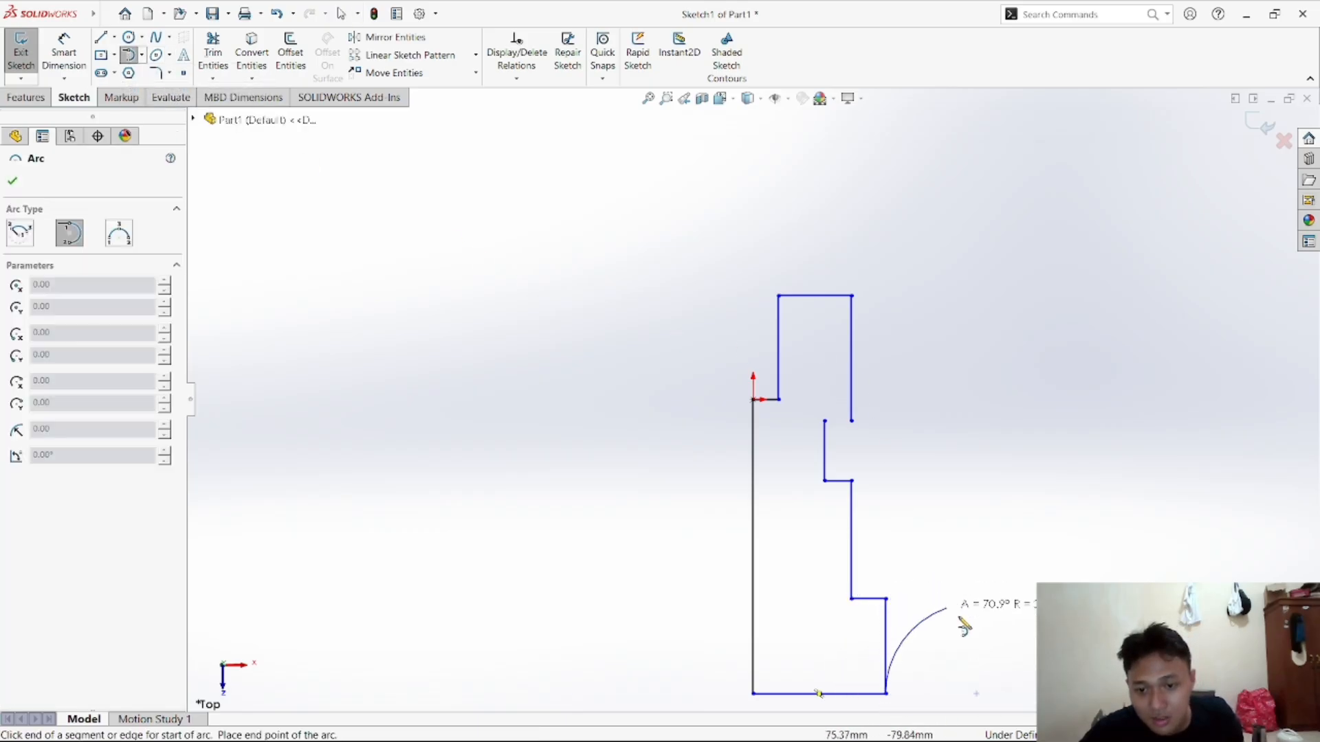
left_click(887, 599)
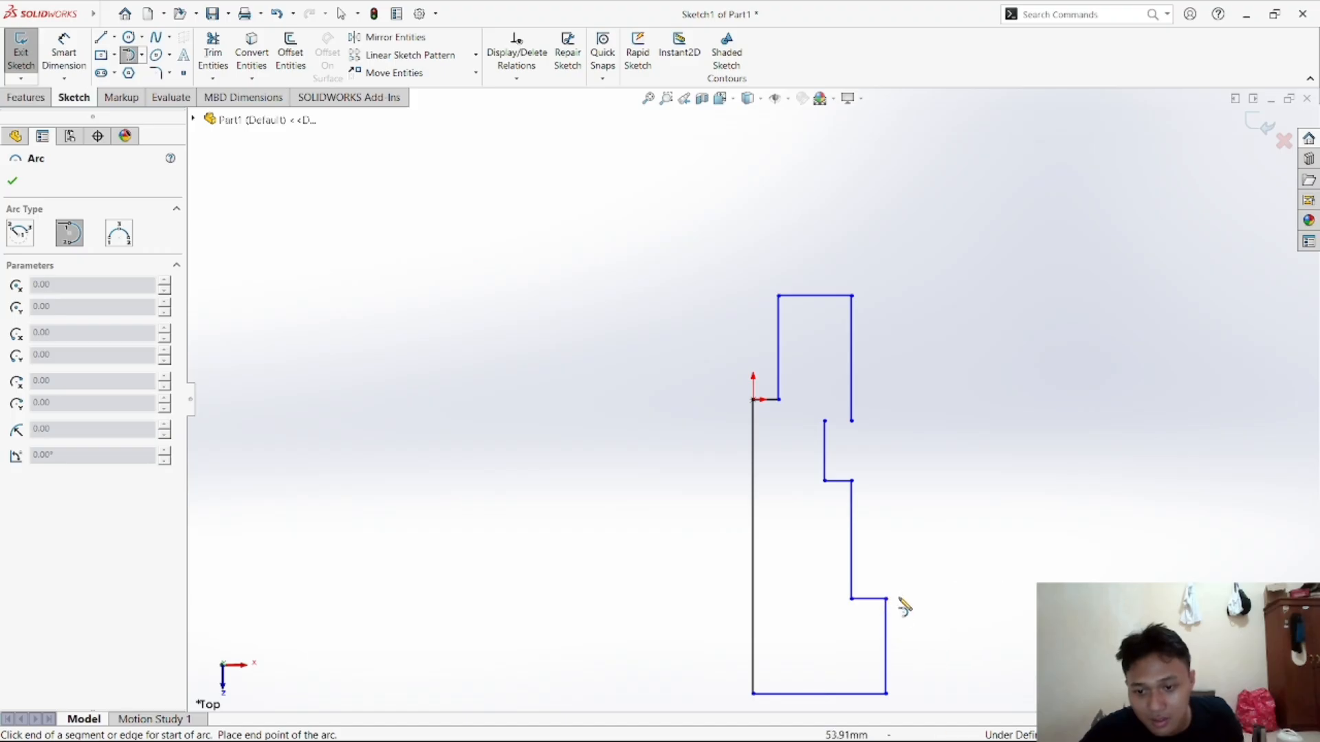
left_click(887, 695)
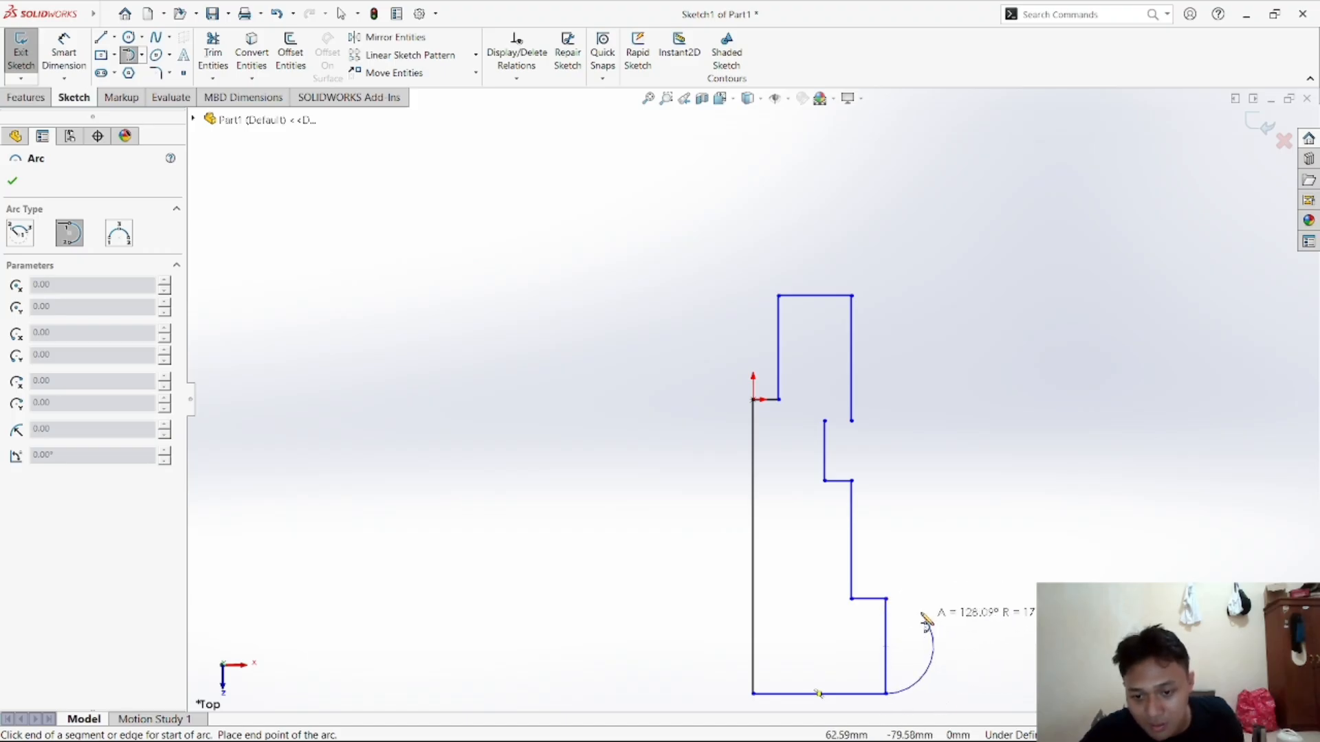
left_click(887, 600)
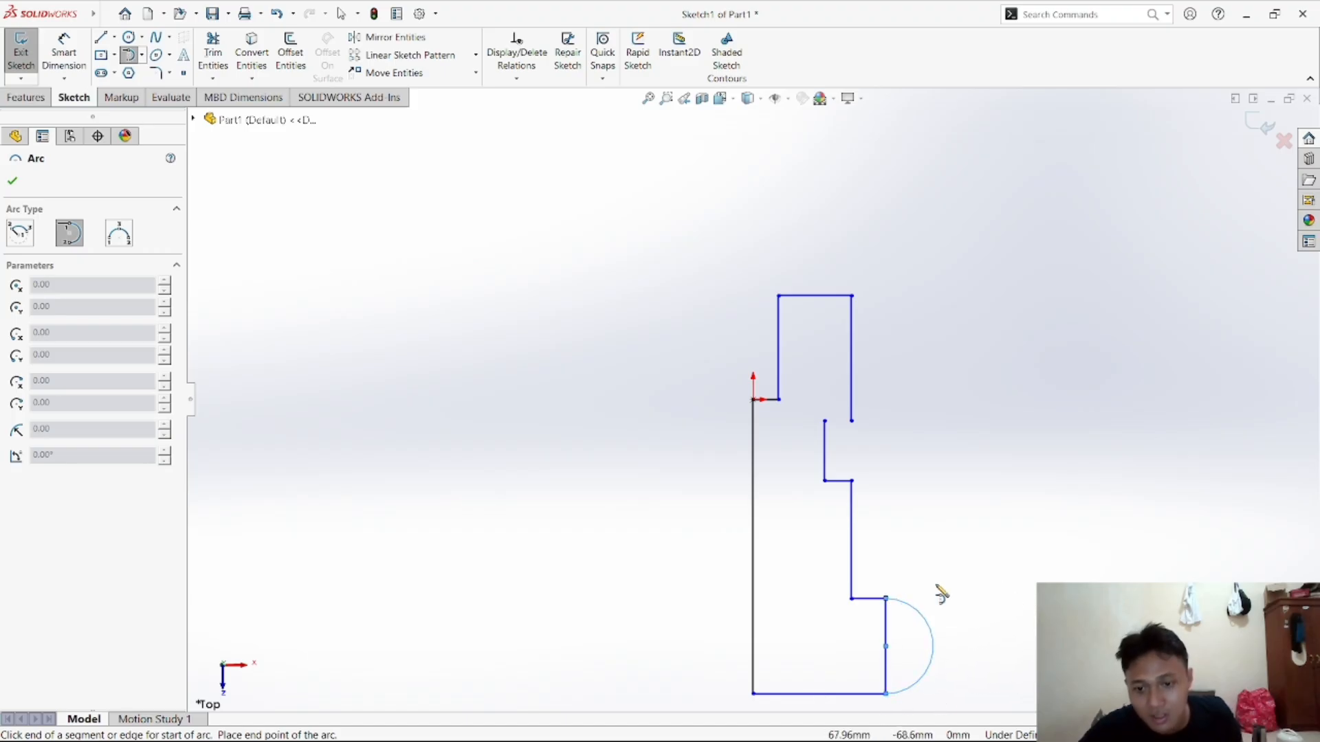
Draw an outward-bulging tangent semicircle of about 11.7 mm radius from the upper outer vertical's lower end to its midpoint
left_click(852, 421)
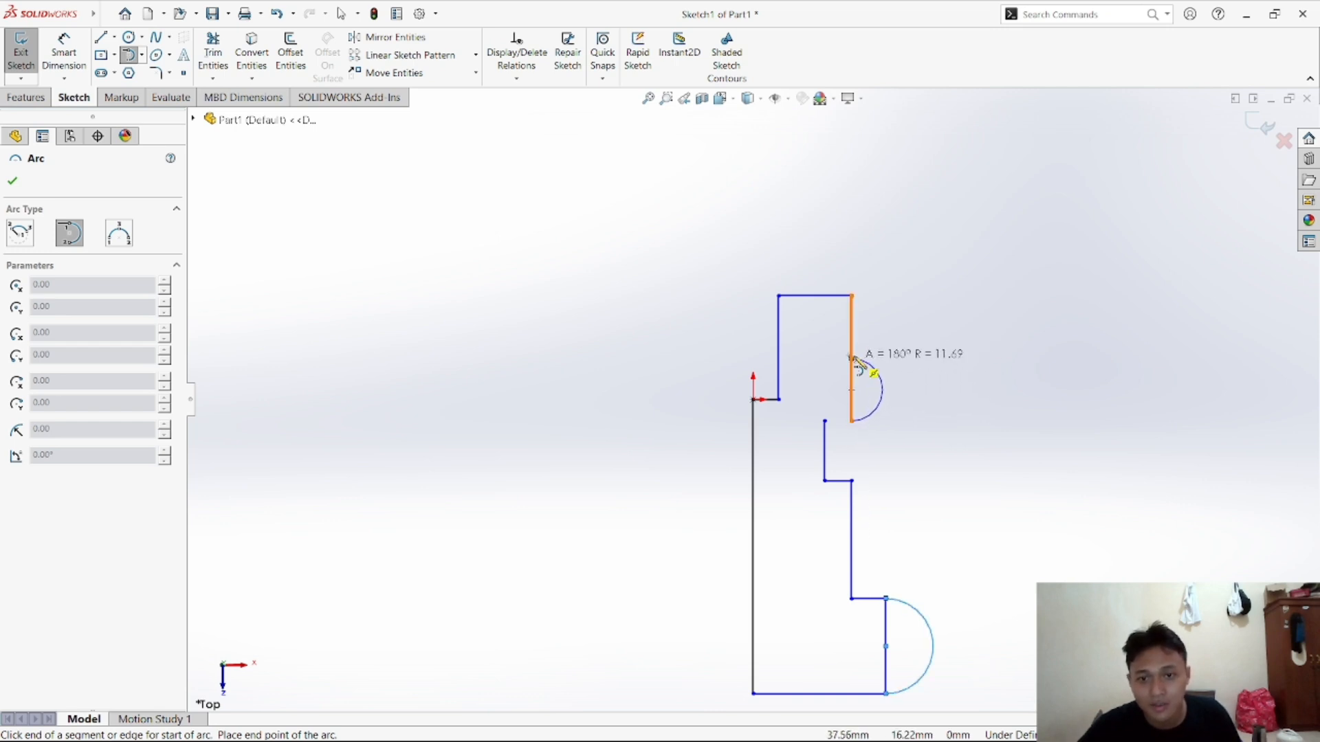
left_click(853, 358)
right_click(901, 363)
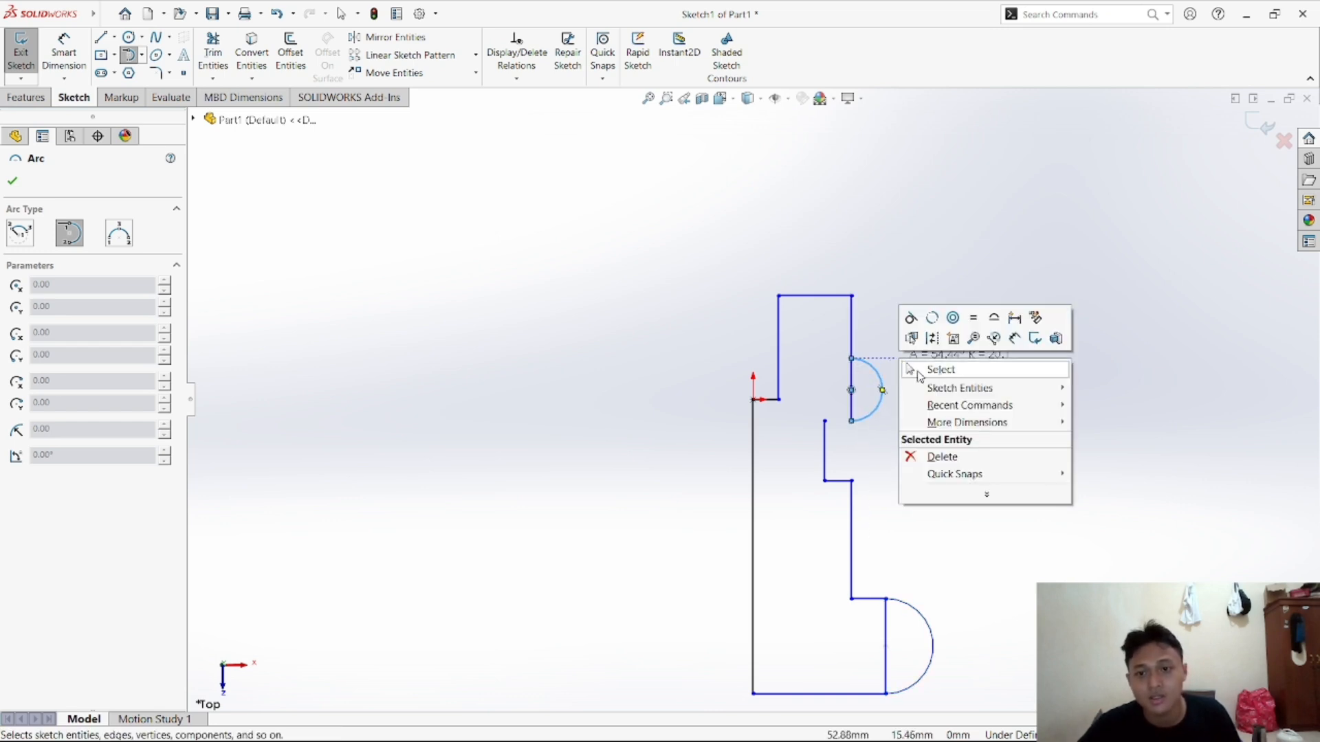
left_click(925, 370)
Trim away the straight vertical segments enclosed by the two semicircular arcs, accepting deletion of the midpoint relation
left_click(213, 55)
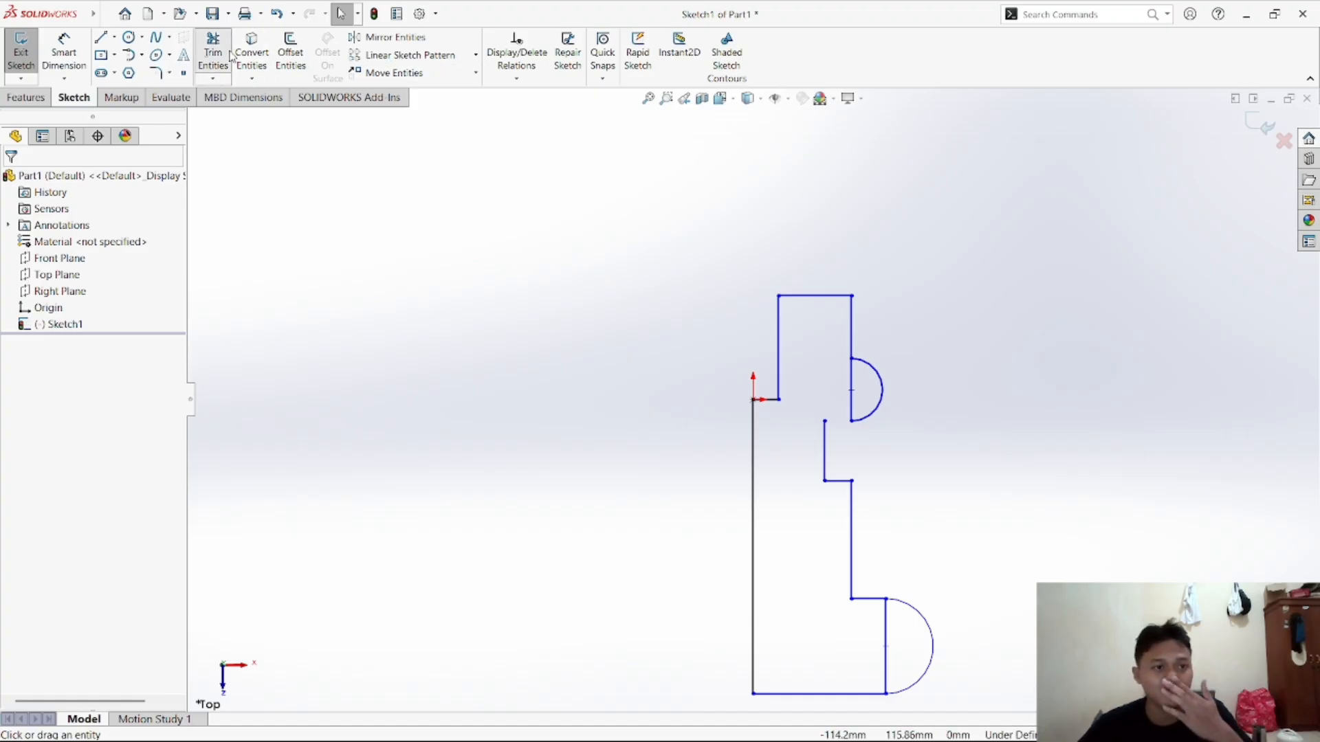
left_click(854, 387)
left_click(753, 444)
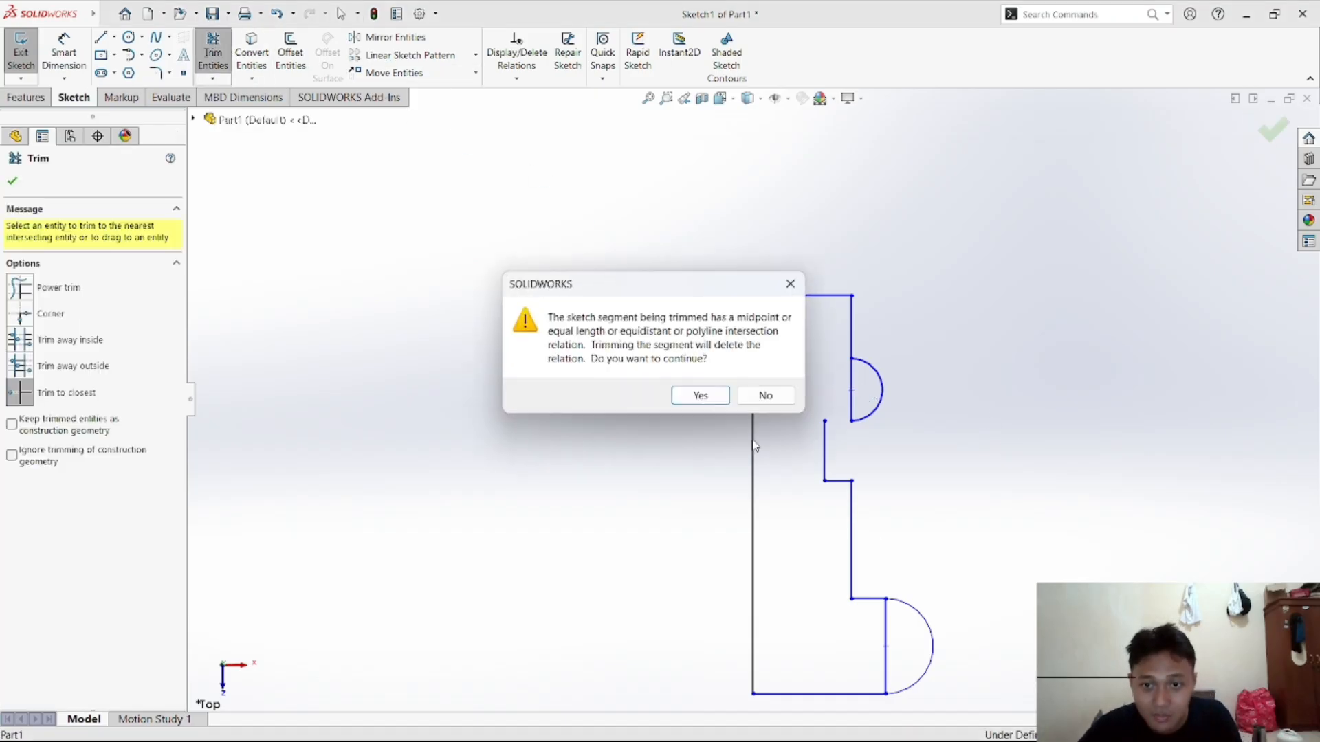
left_click(700, 396)
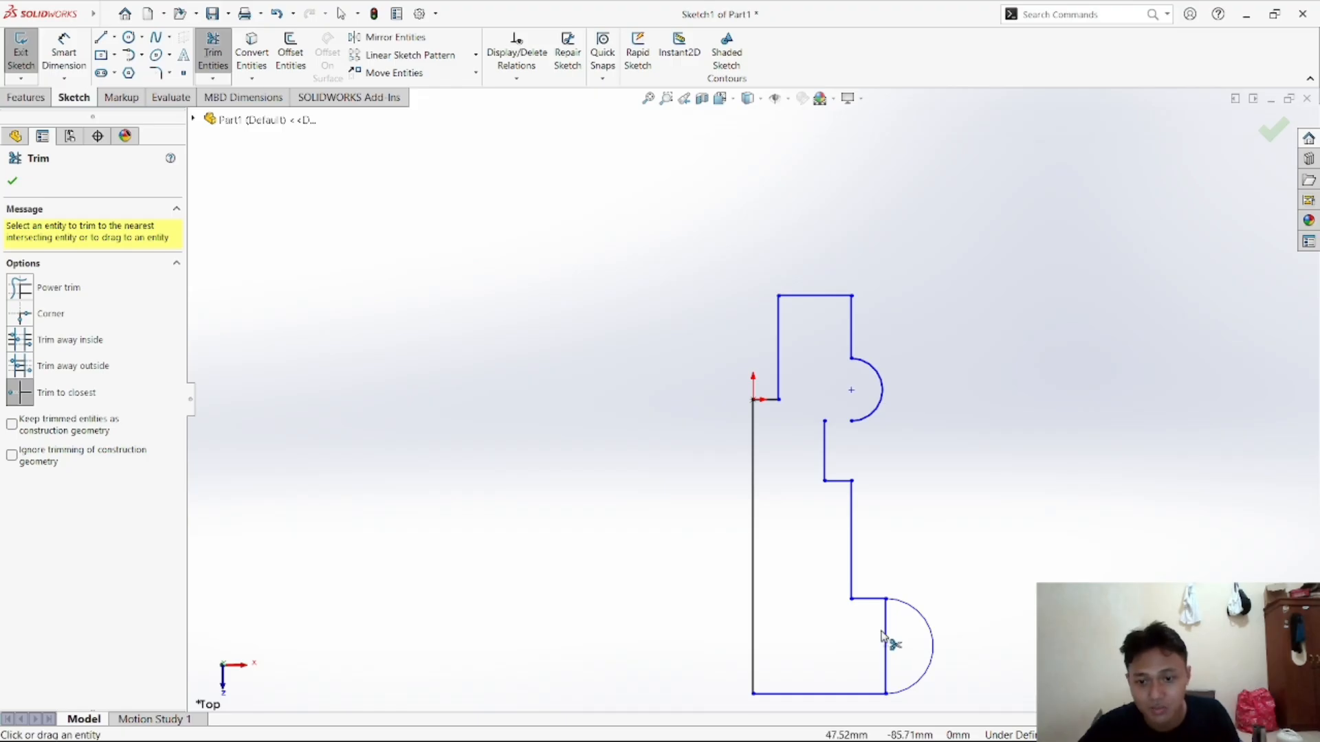
left_click(887, 639)
right_click(806, 608)
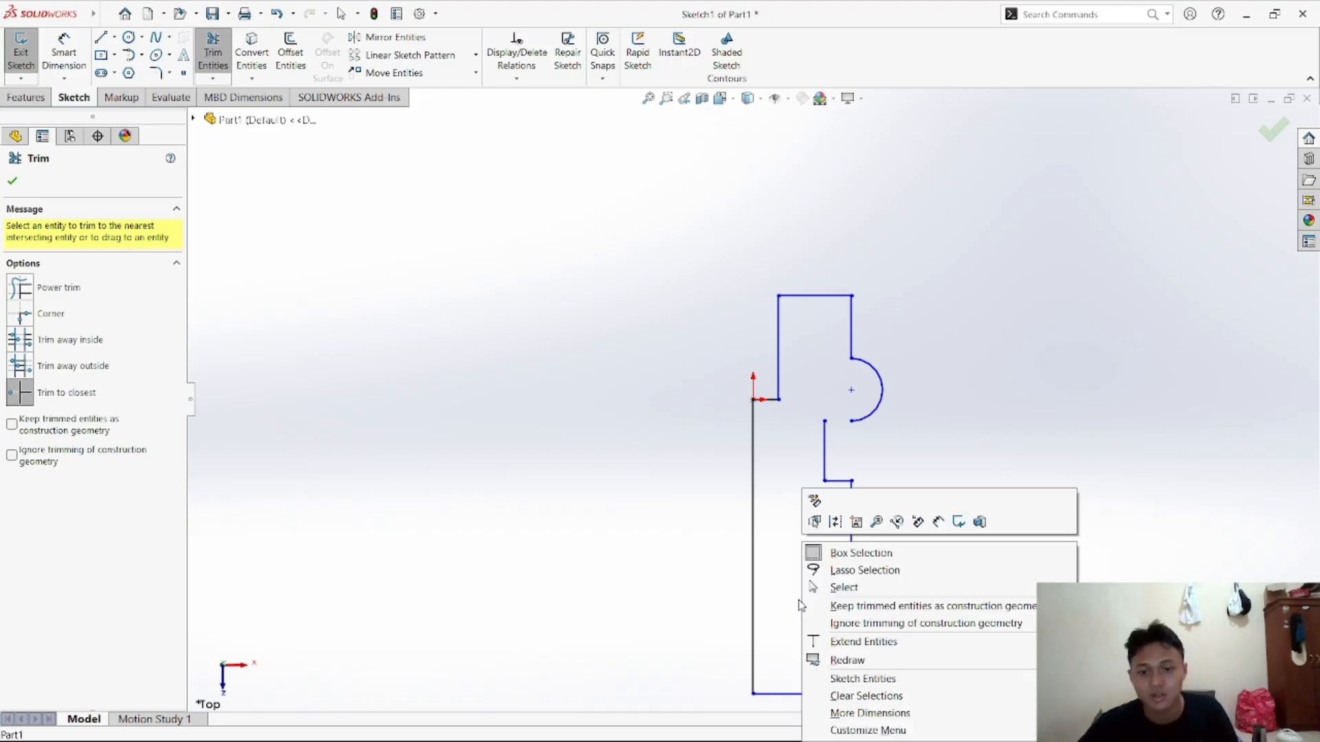
left_click(836, 589)
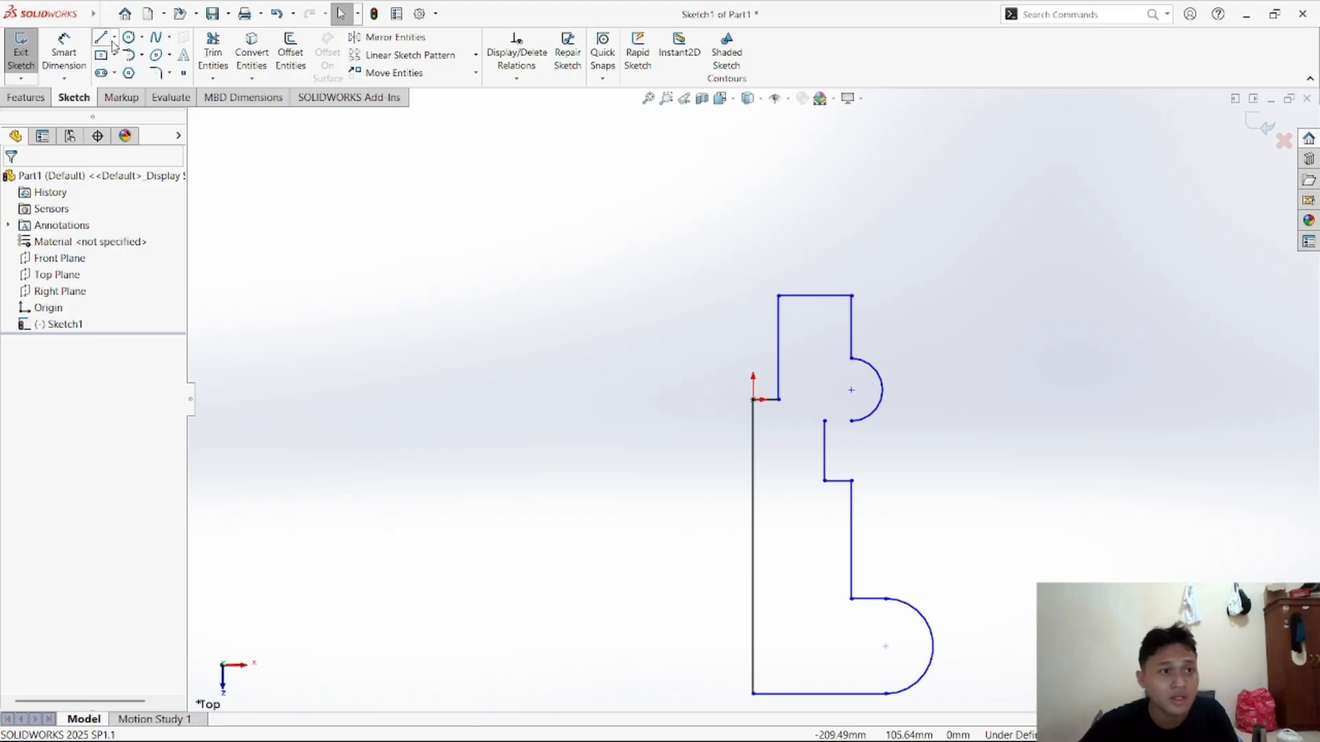
Dimension the profile's overall height between its upper inner corner and bottom corner as 160 mm
scroll(772, 415, "up", 1)
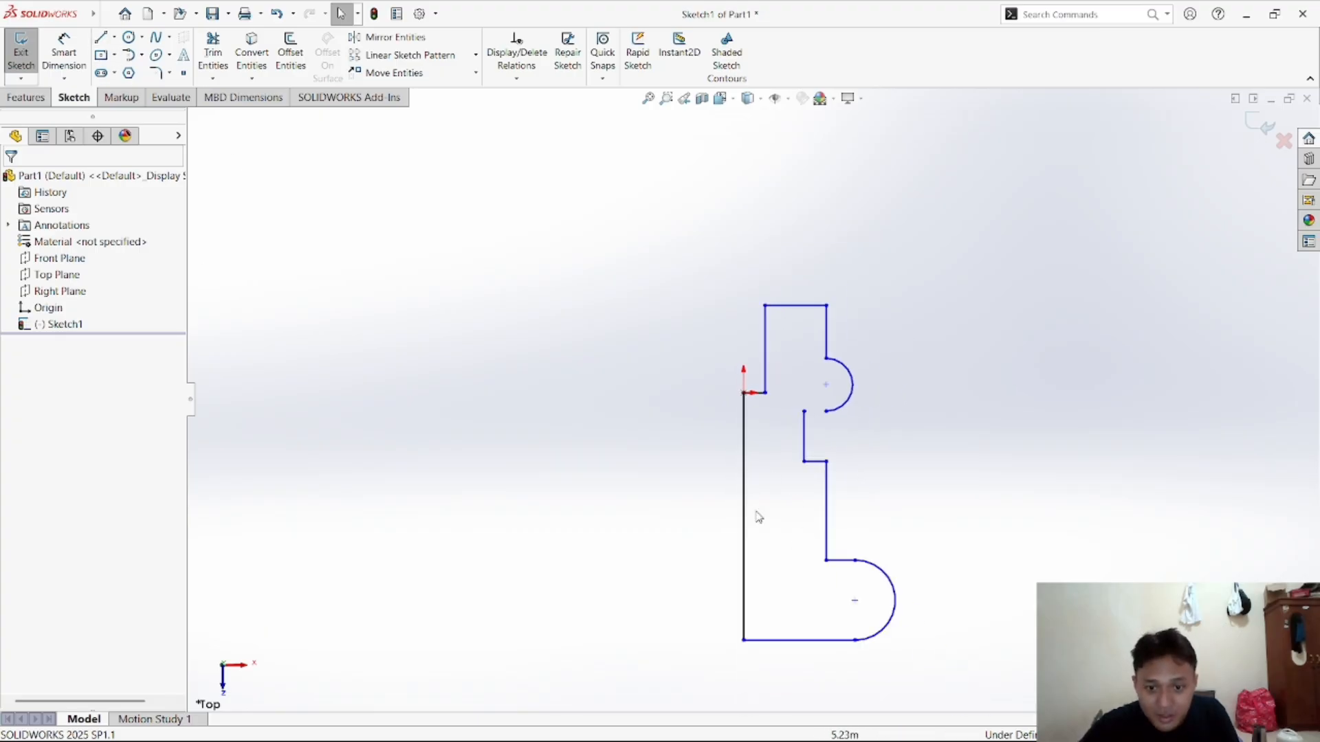
left_click(66, 56)
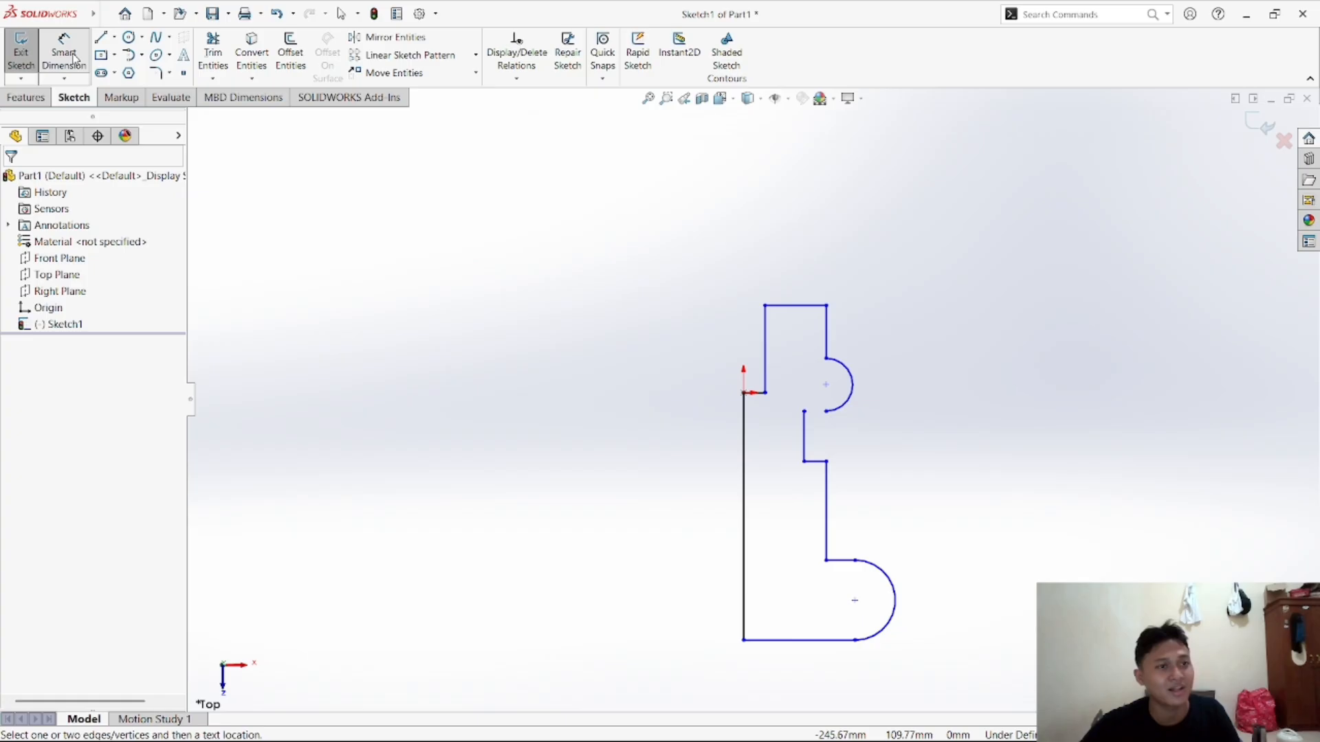
left_click(766, 305)
left_click(744, 640)
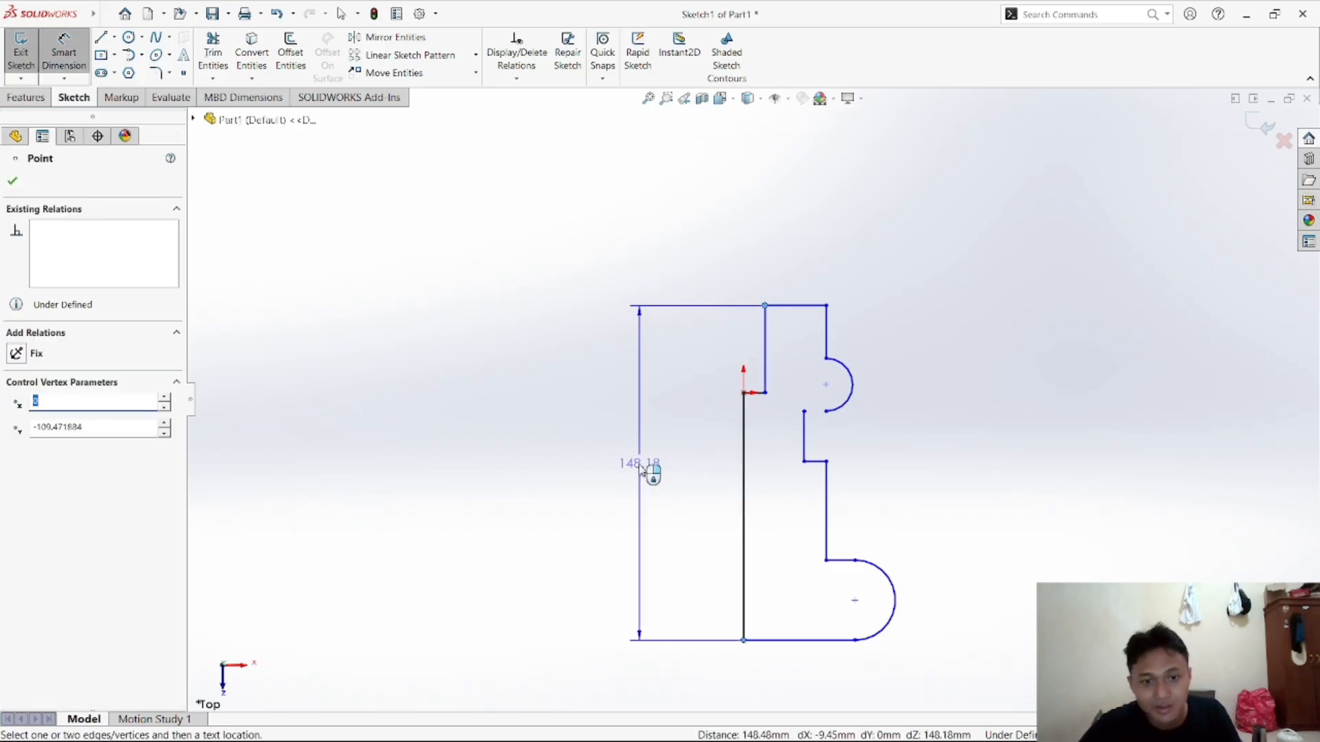
left_click(638, 471)
type("160")
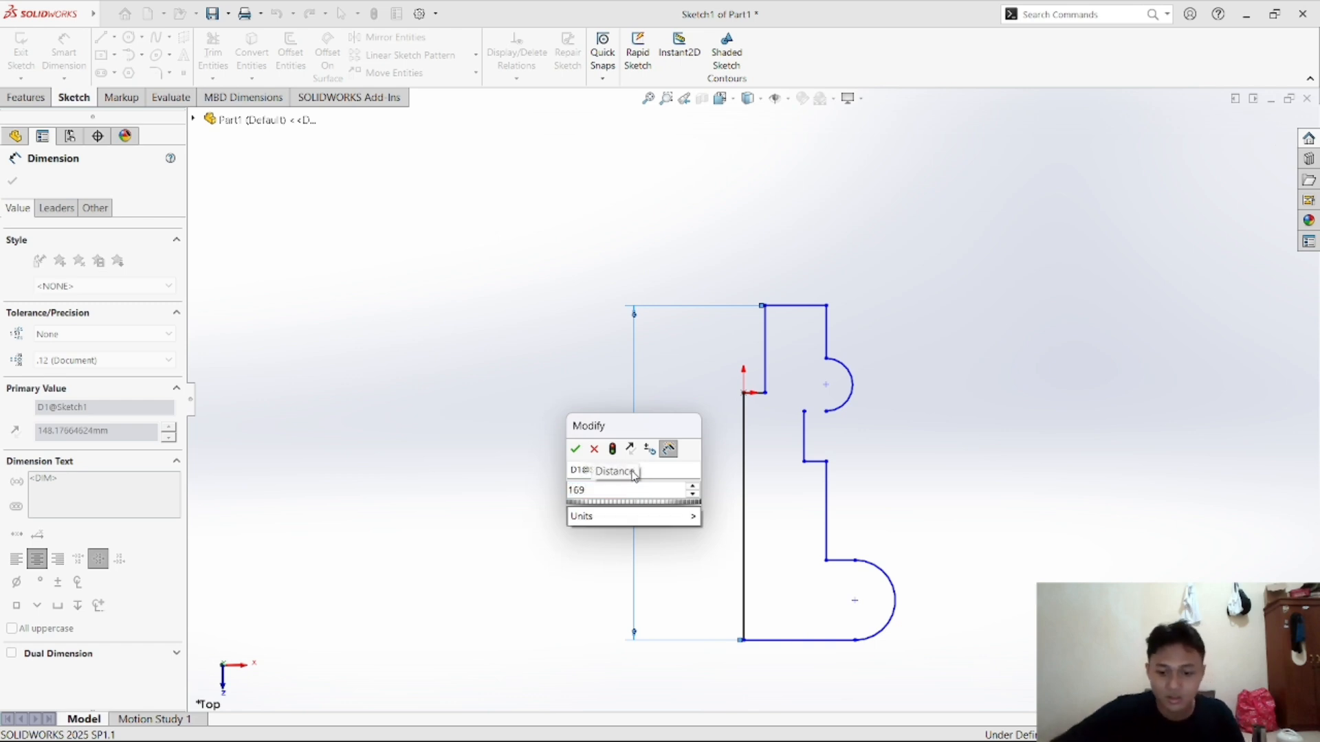
left_click(576, 450)
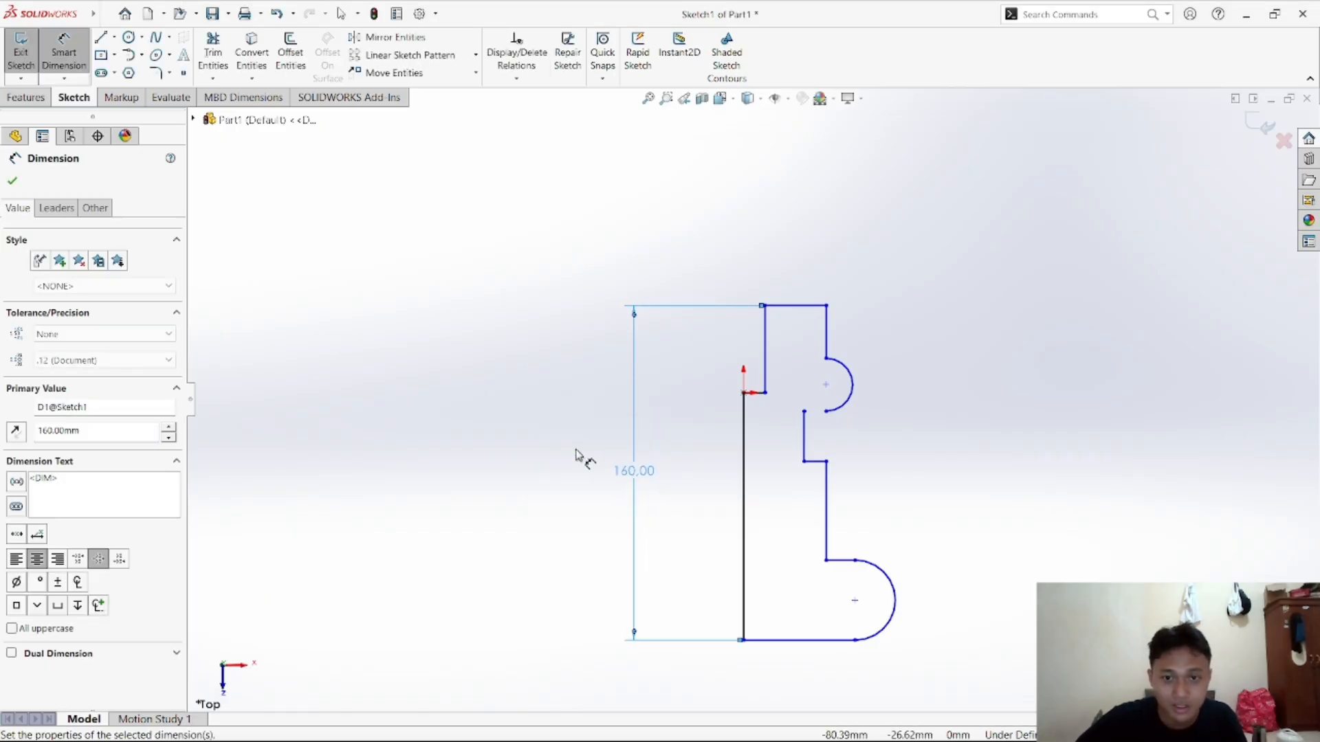
Dimension the vertical line between the short step at the origin and the top edge as 40 mm
left_click(764, 347)
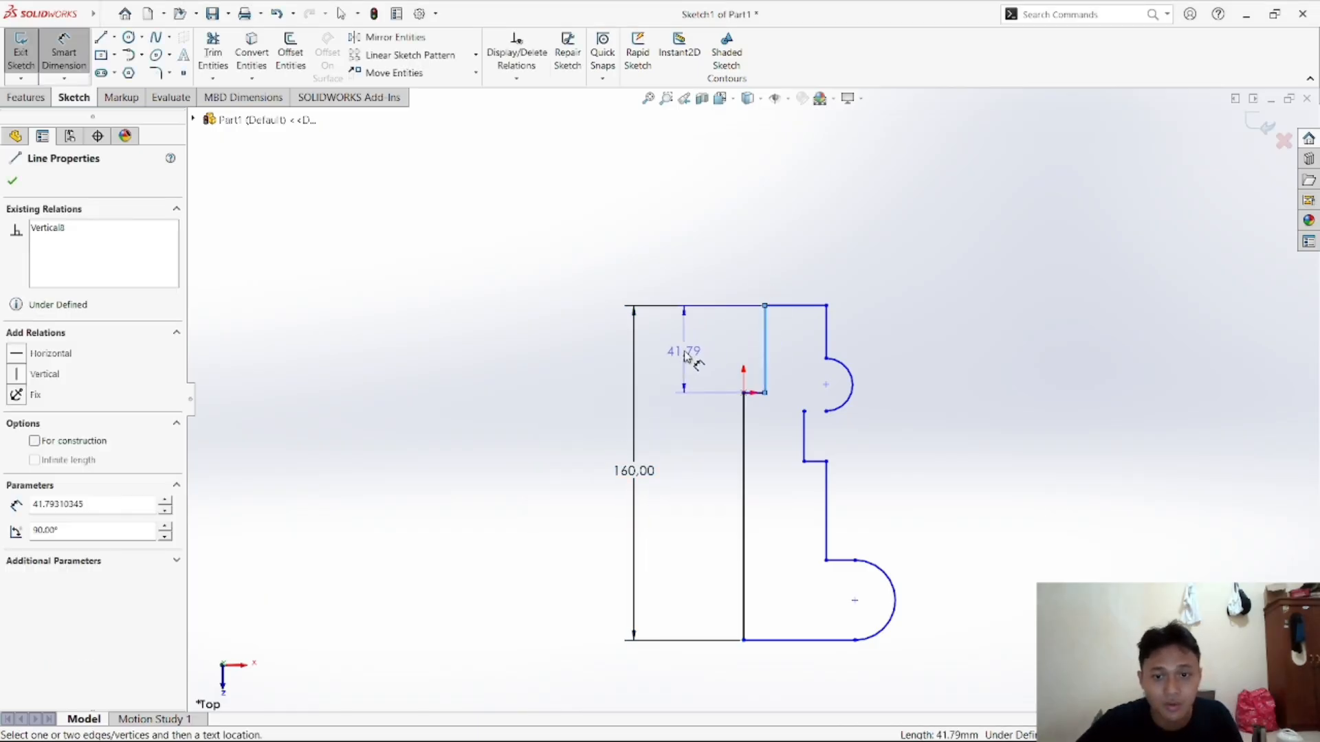
left_click(684, 354)
type("4")
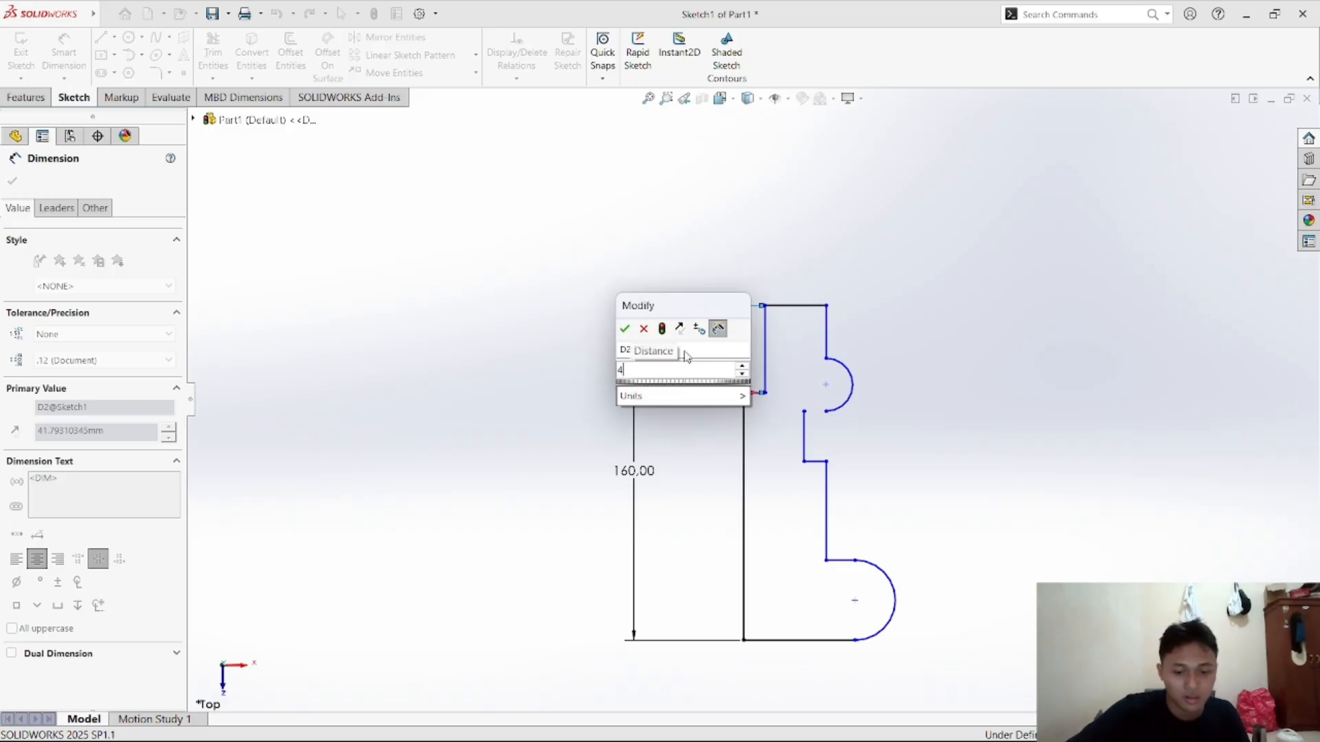
type("0")
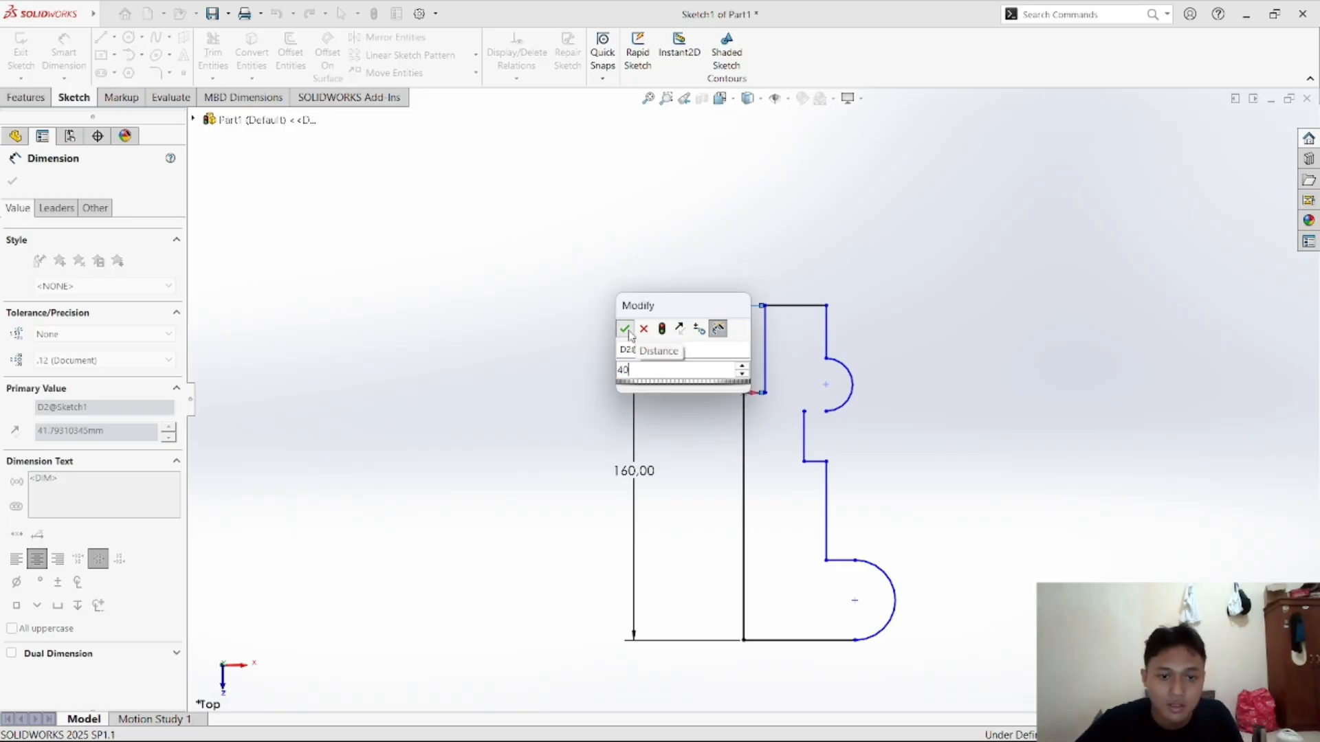
left_click(625, 328)
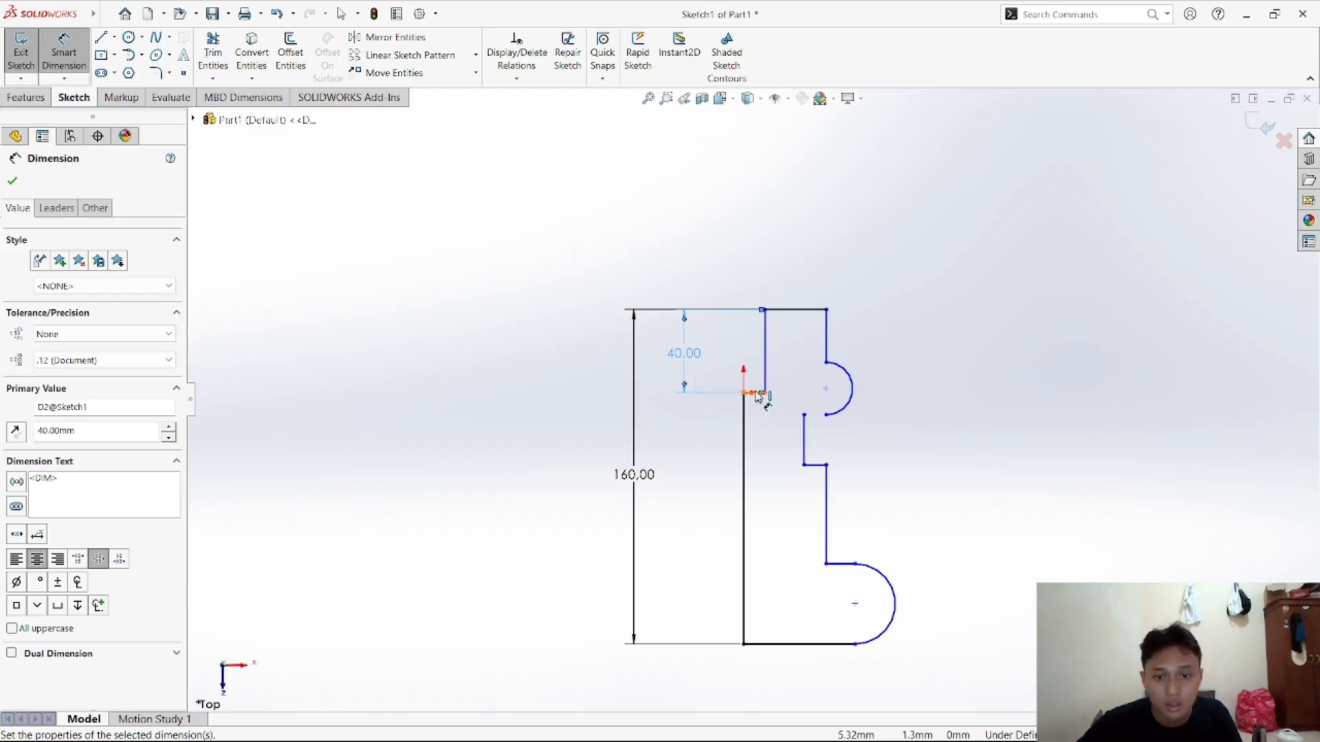
Dimension the short horizontal line starting at the origin as 10 mm
left_click(755, 394)
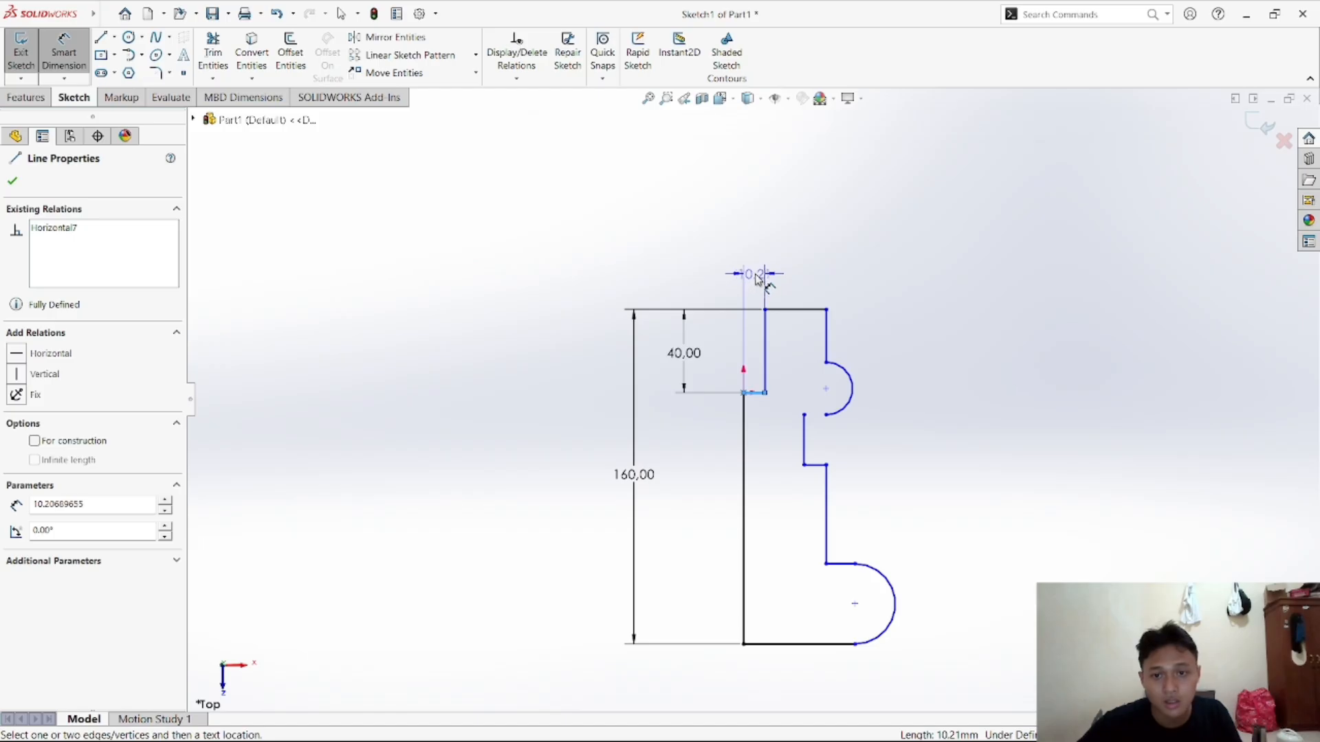
left_click(754, 277)
type("1")
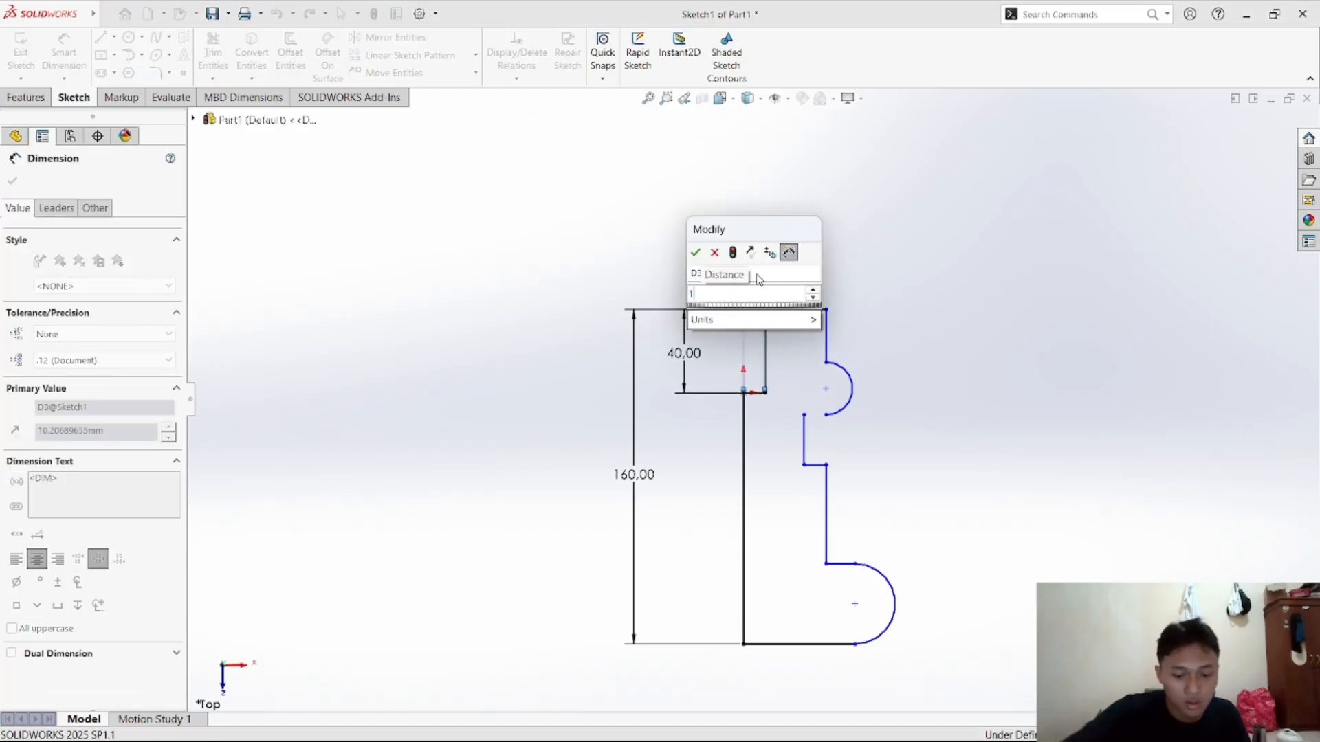
type("0")
key("Return")
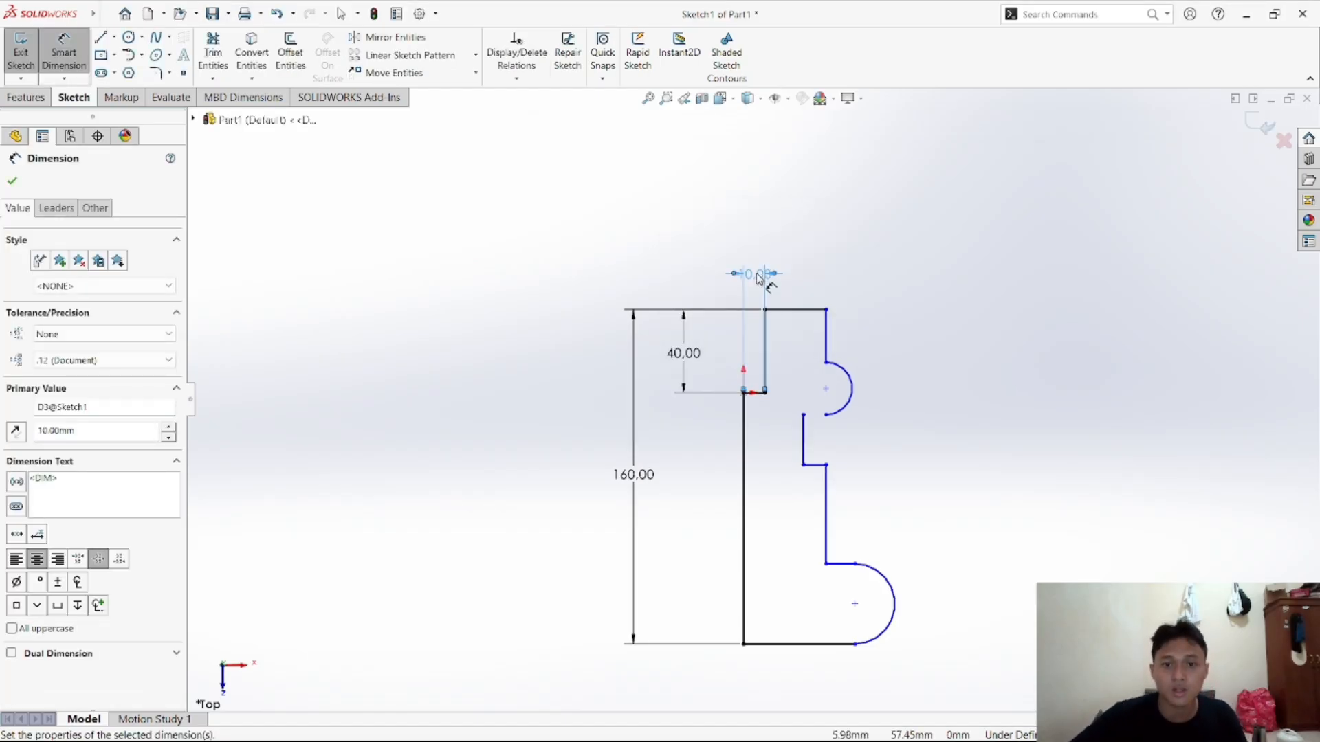
Dimension the horizontal distance from the origin to the outer end of the top edge as 30 mm
left_click(743, 393)
left_click(826, 310)
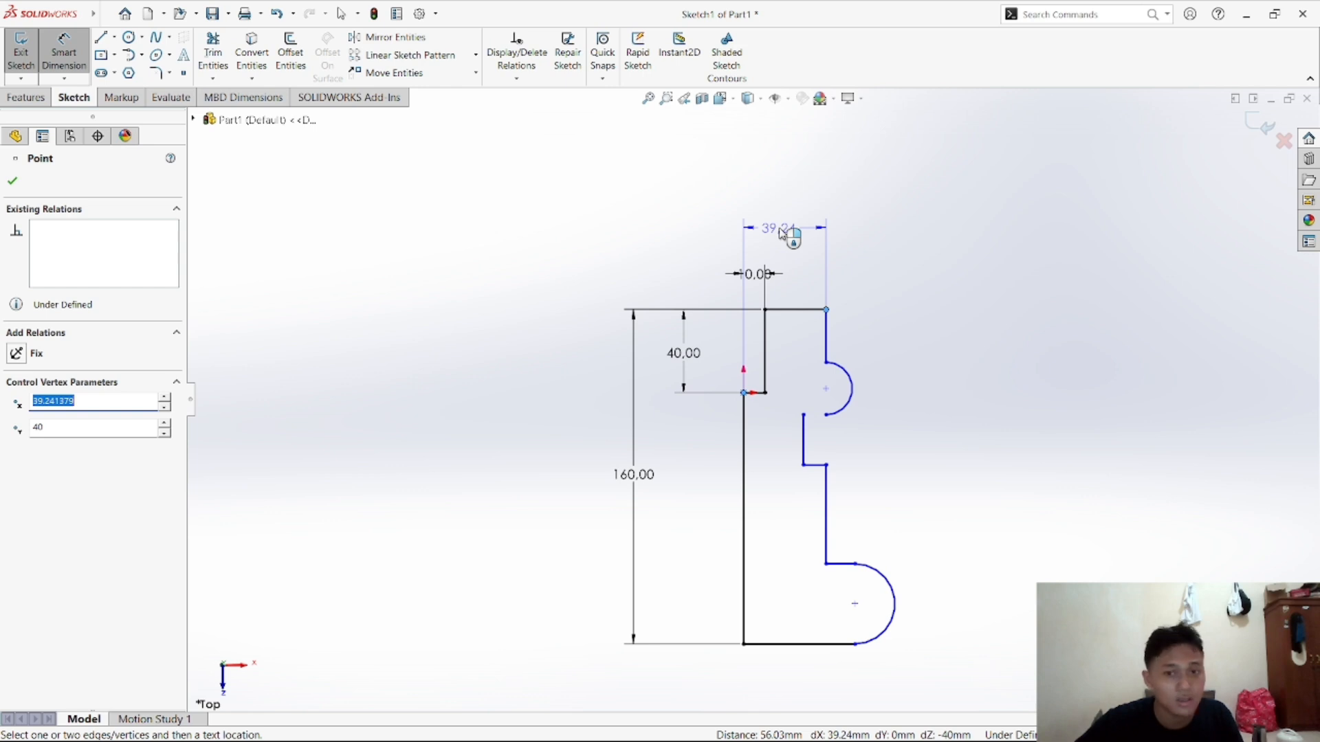
left_click(782, 231)
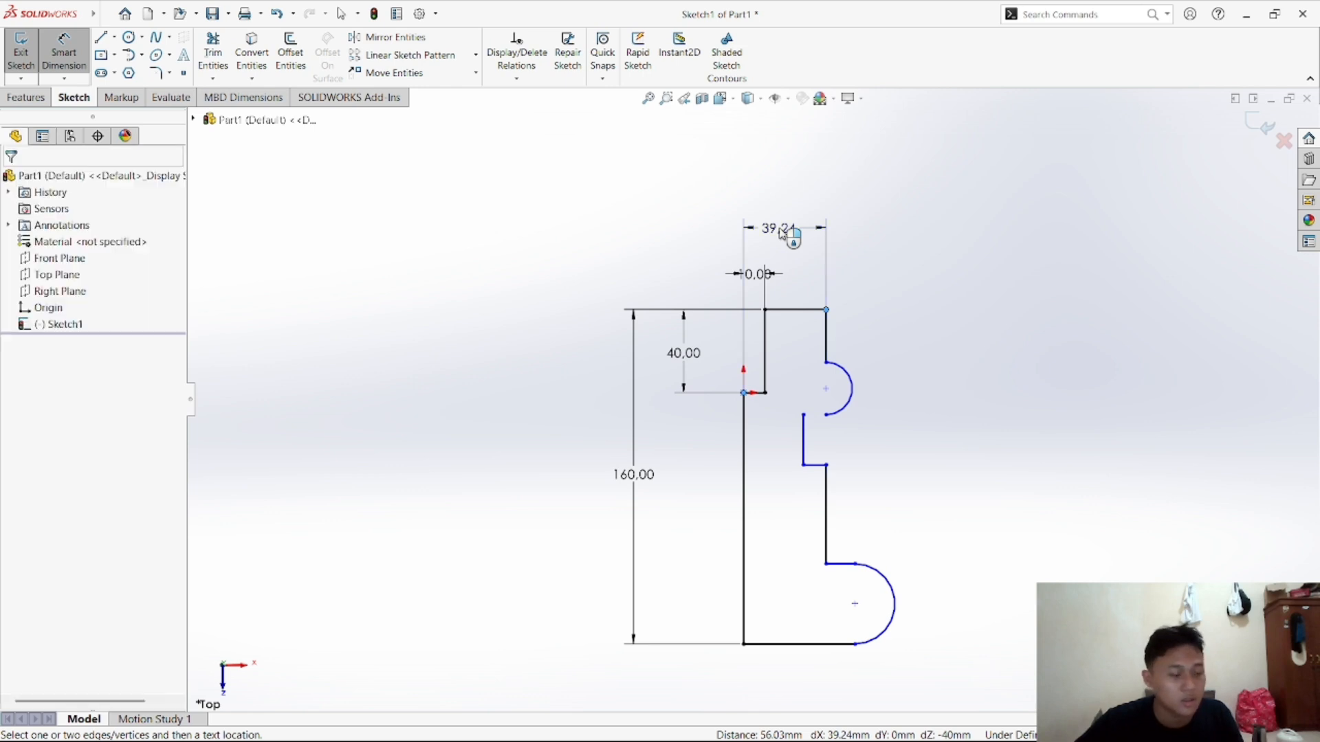
type("30")
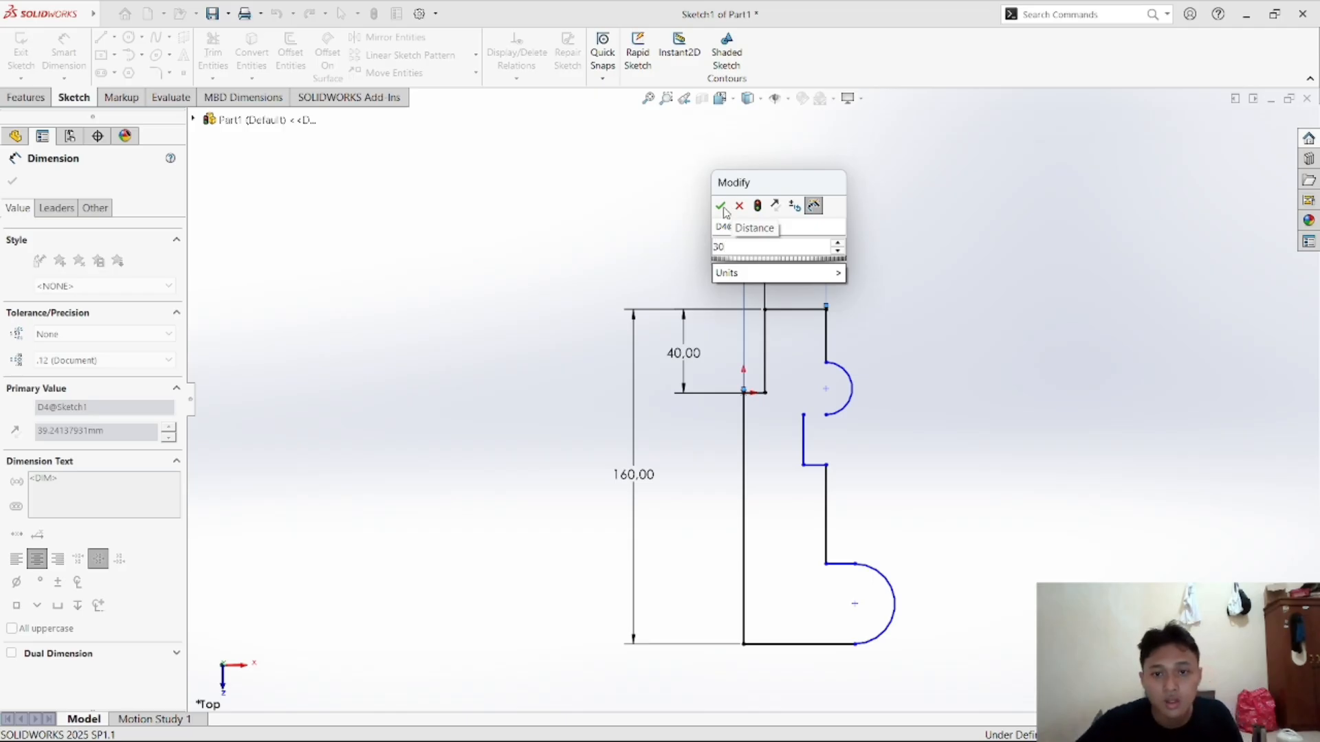
left_click(722, 208)
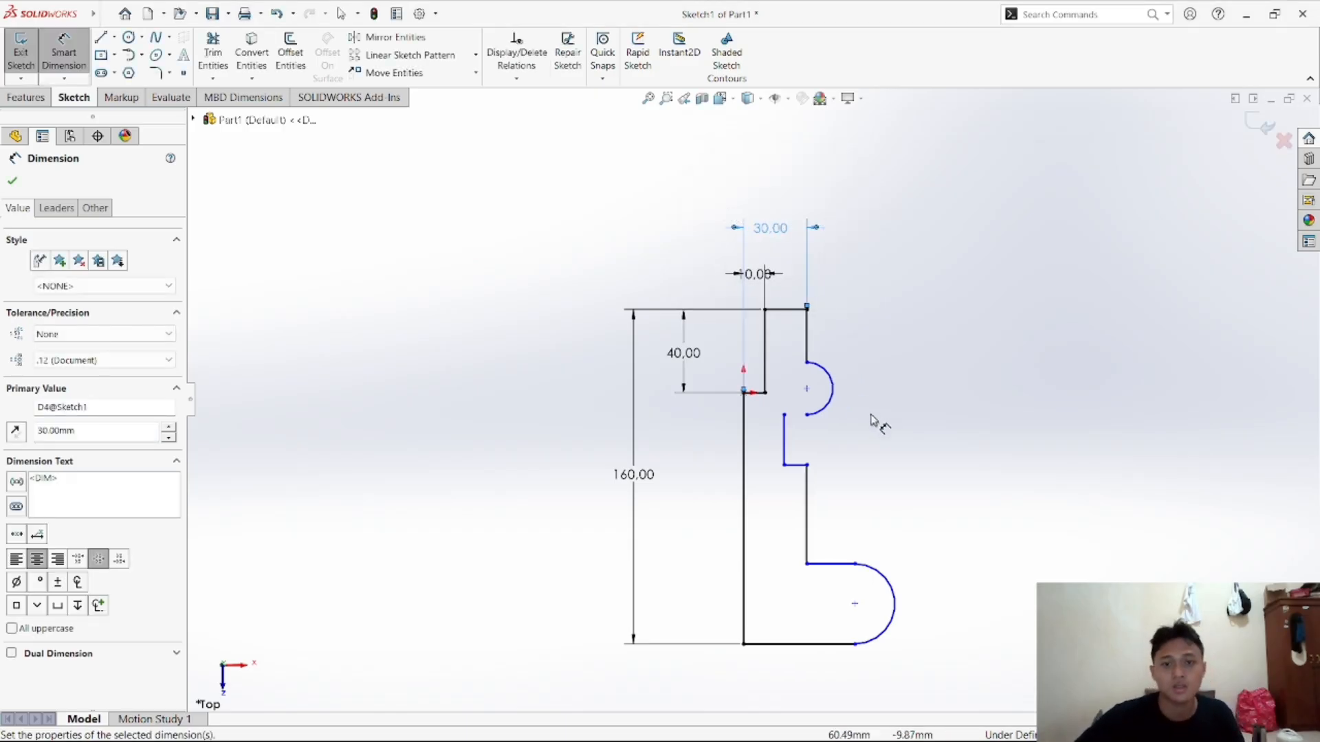
Dimension the profile's bottom horizontal line as 40 mm
left_click(798, 646)
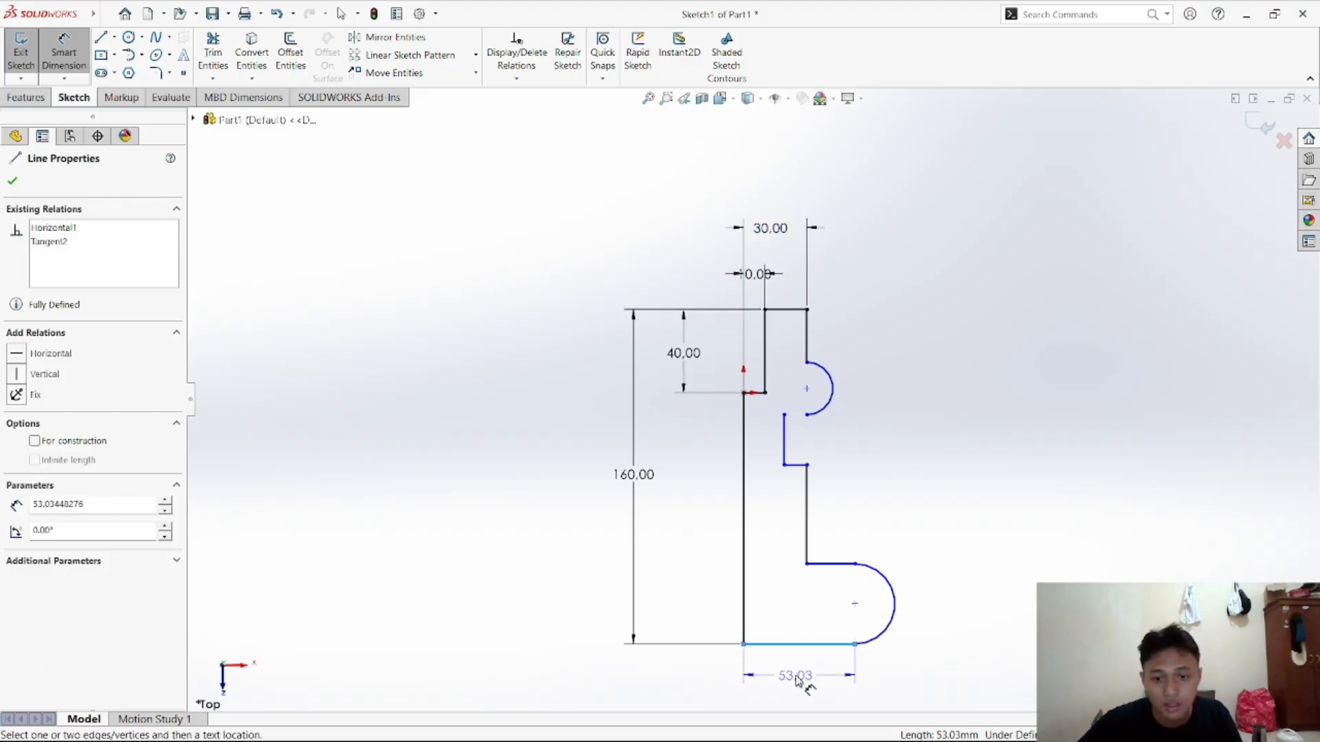
left_click(798, 673)
type("40")
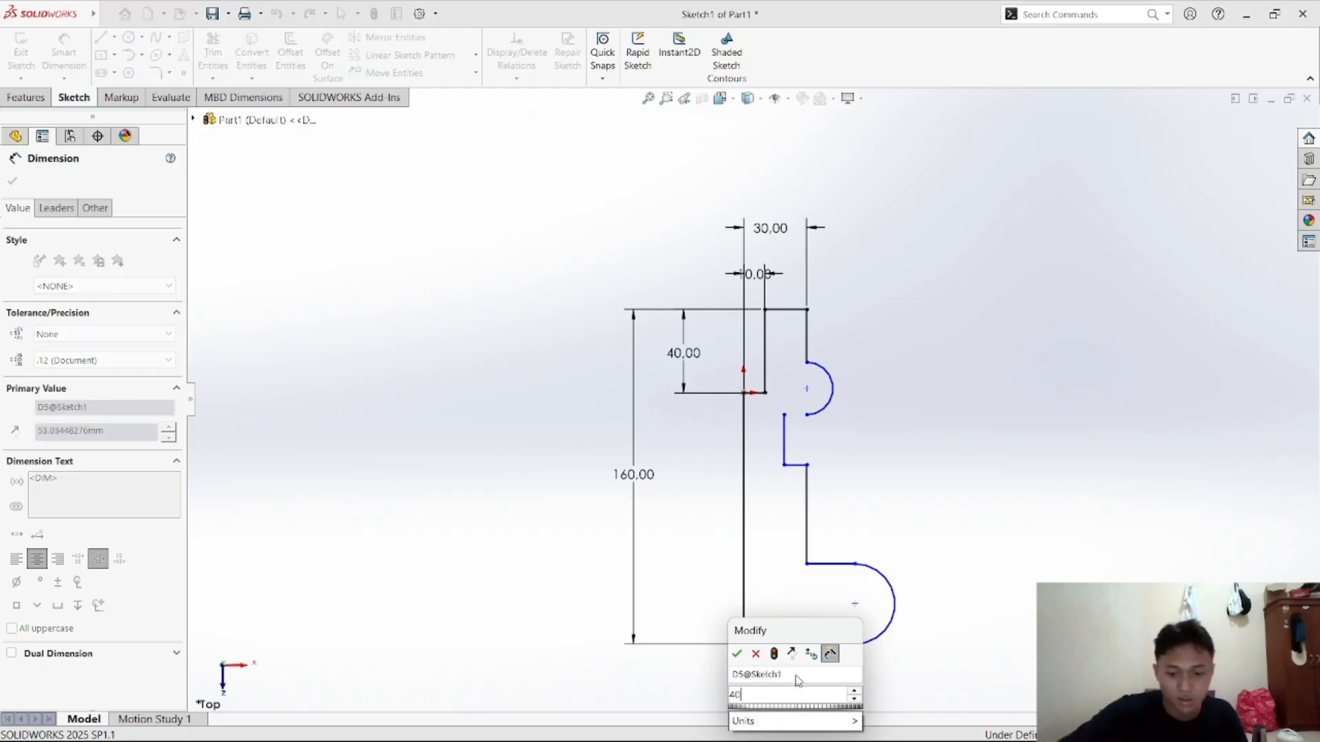
key("Return")
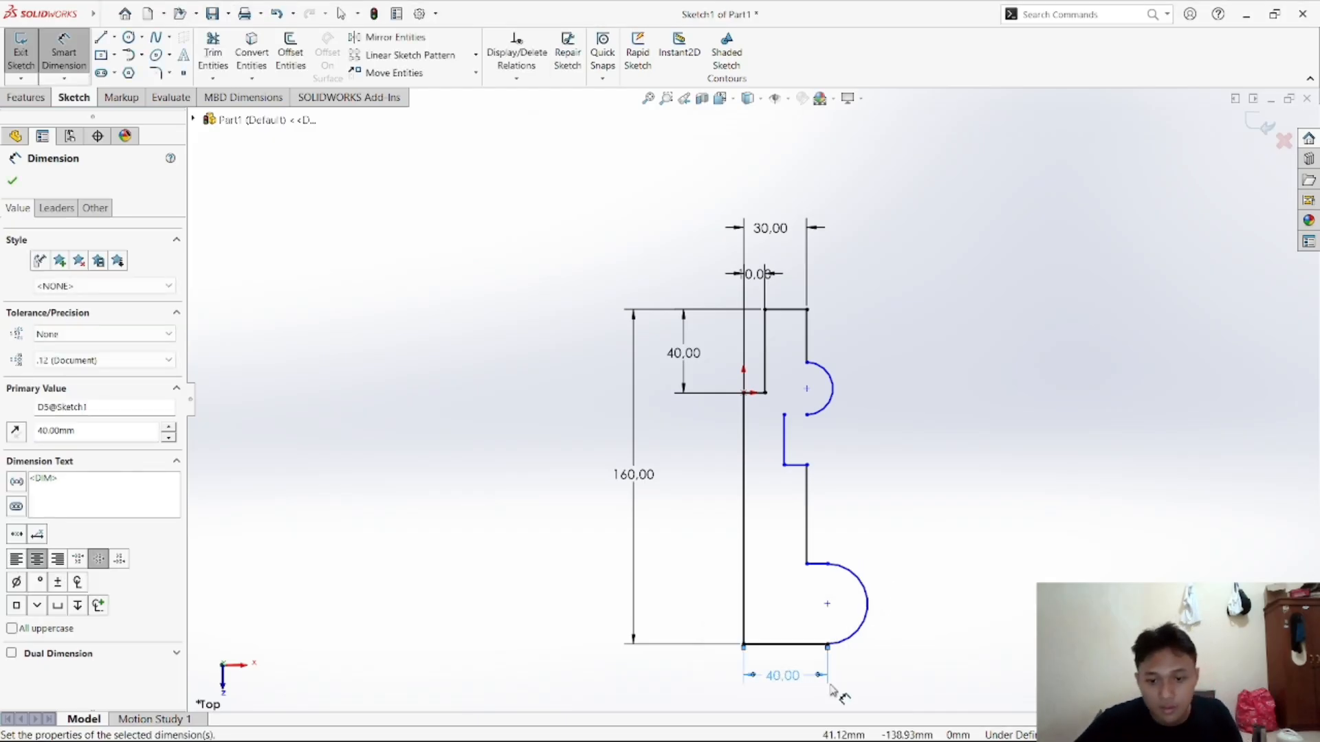
Add a driven dimension for the horizontal distance between the long vertical line and the corner beside the lower arc
left_click(808, 565)
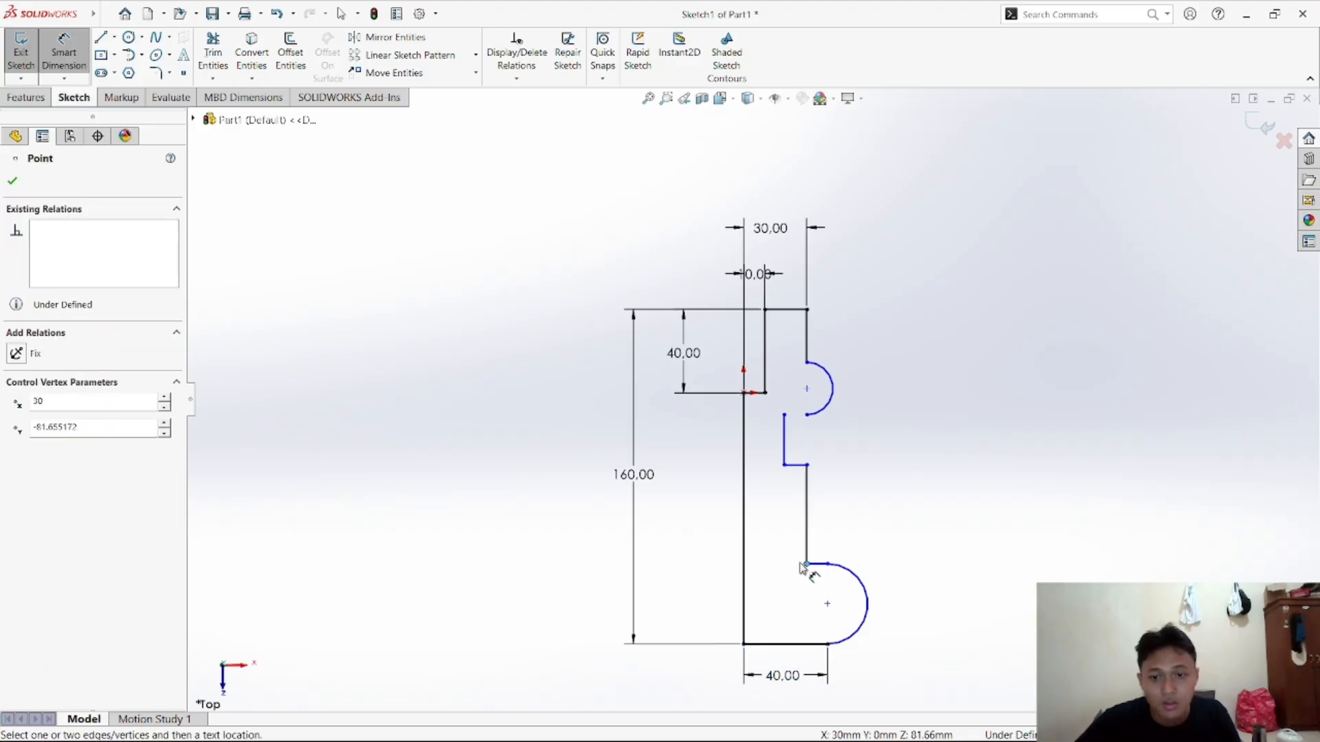
left_click(746, 569)
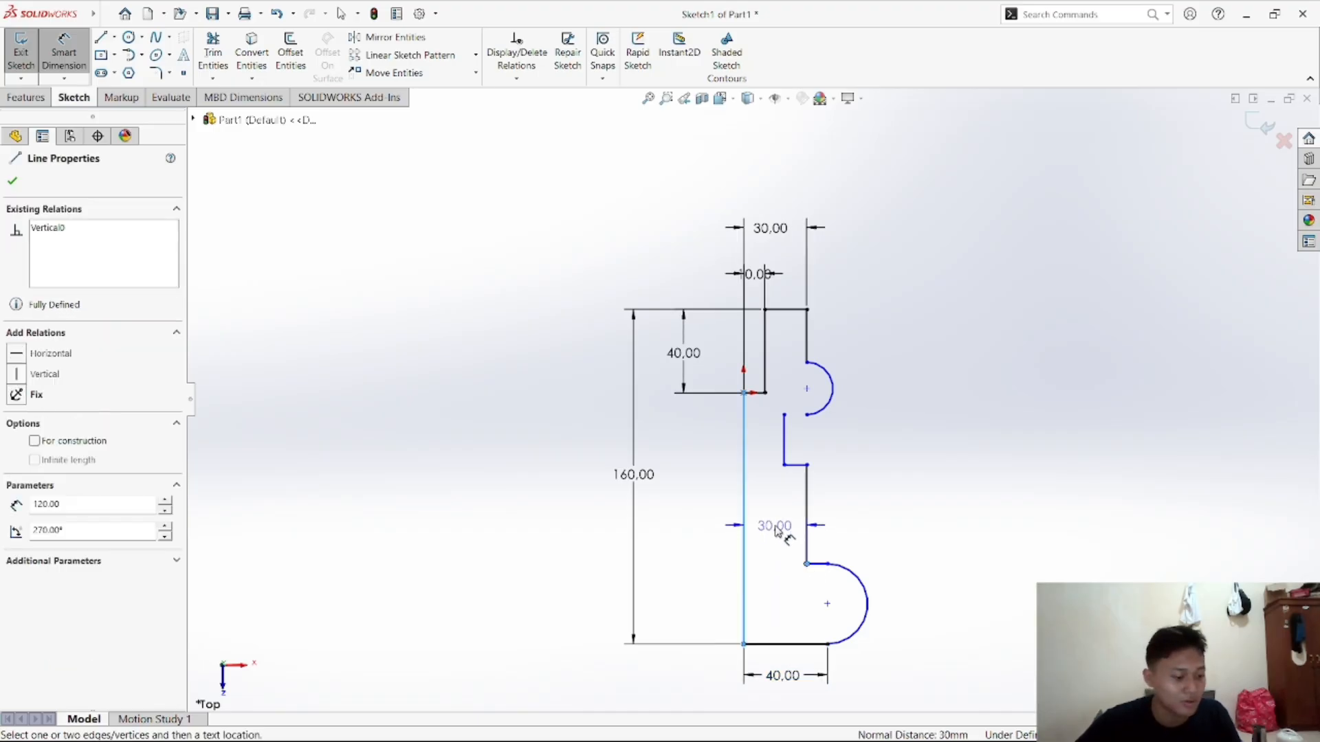
left_click(775, 527)
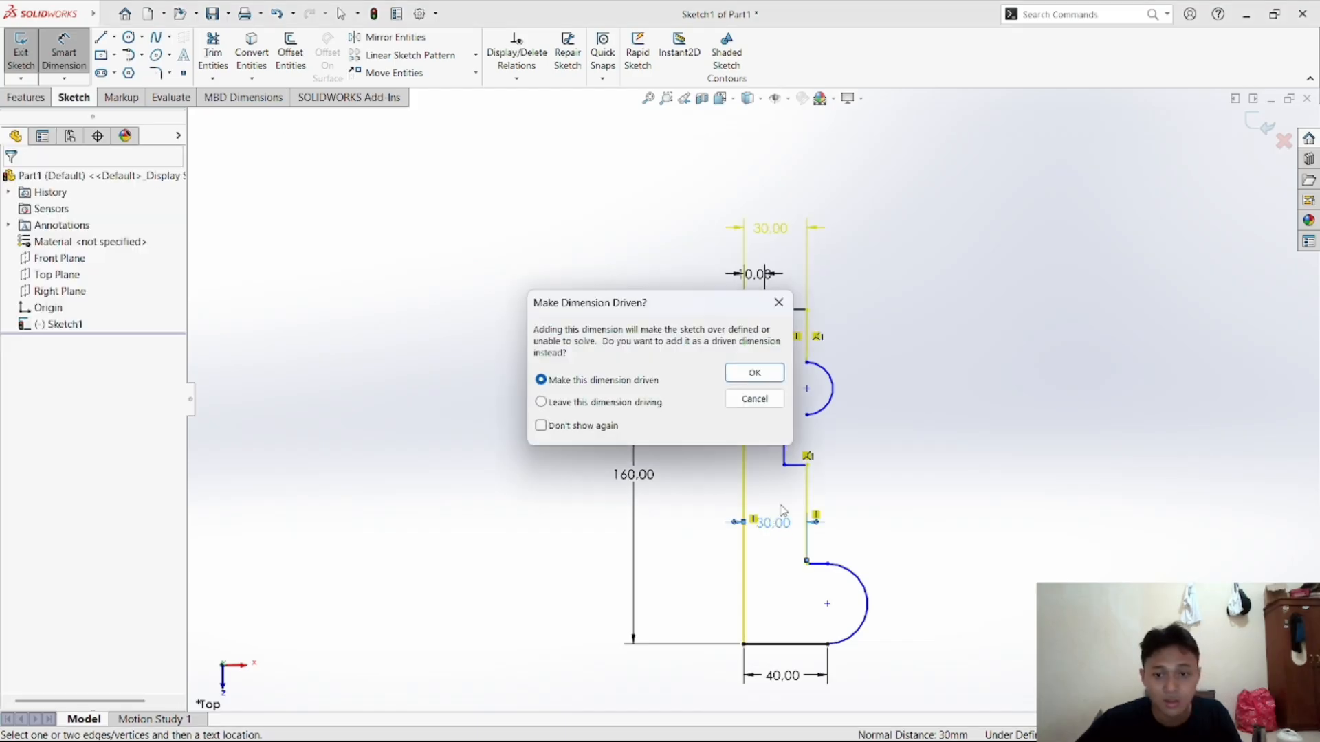
left_click(754, 372)
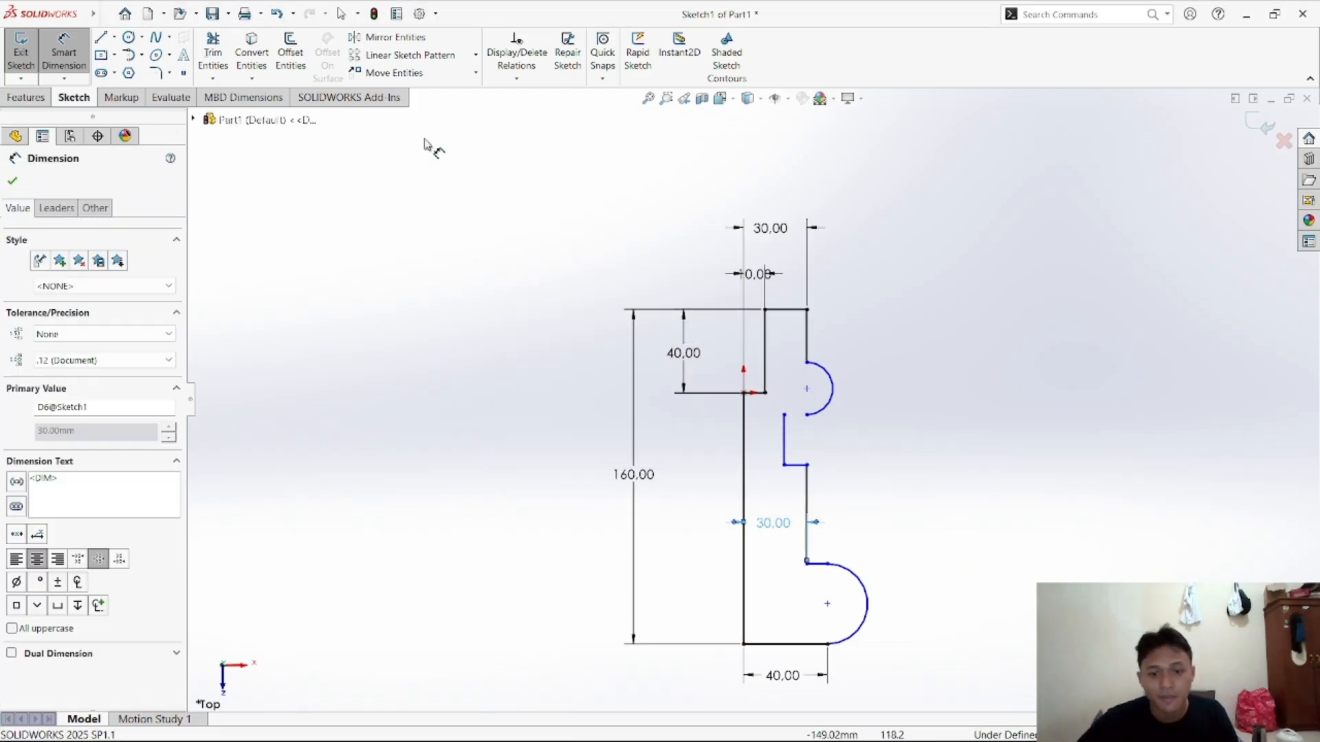
Dimension the large lower arc with a radius of 20 mm
left_click(868, 602)
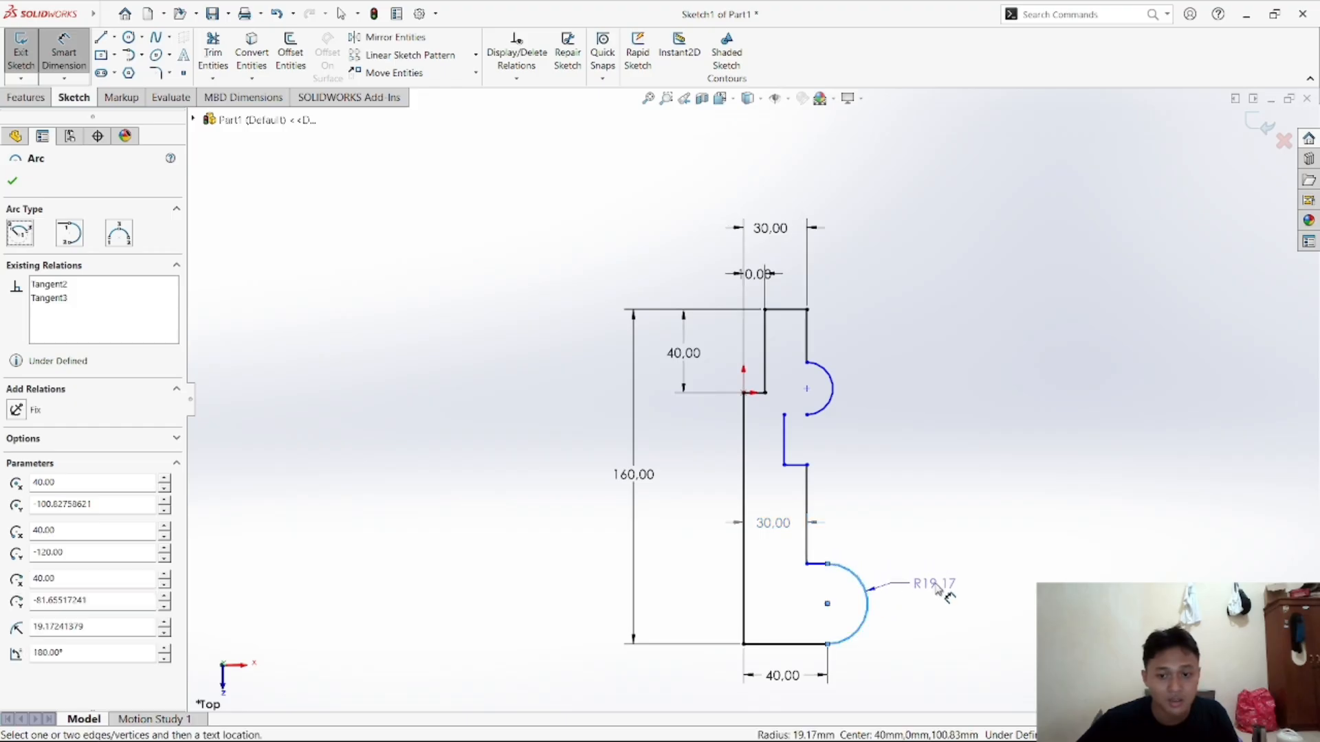
left_click(936, 588)
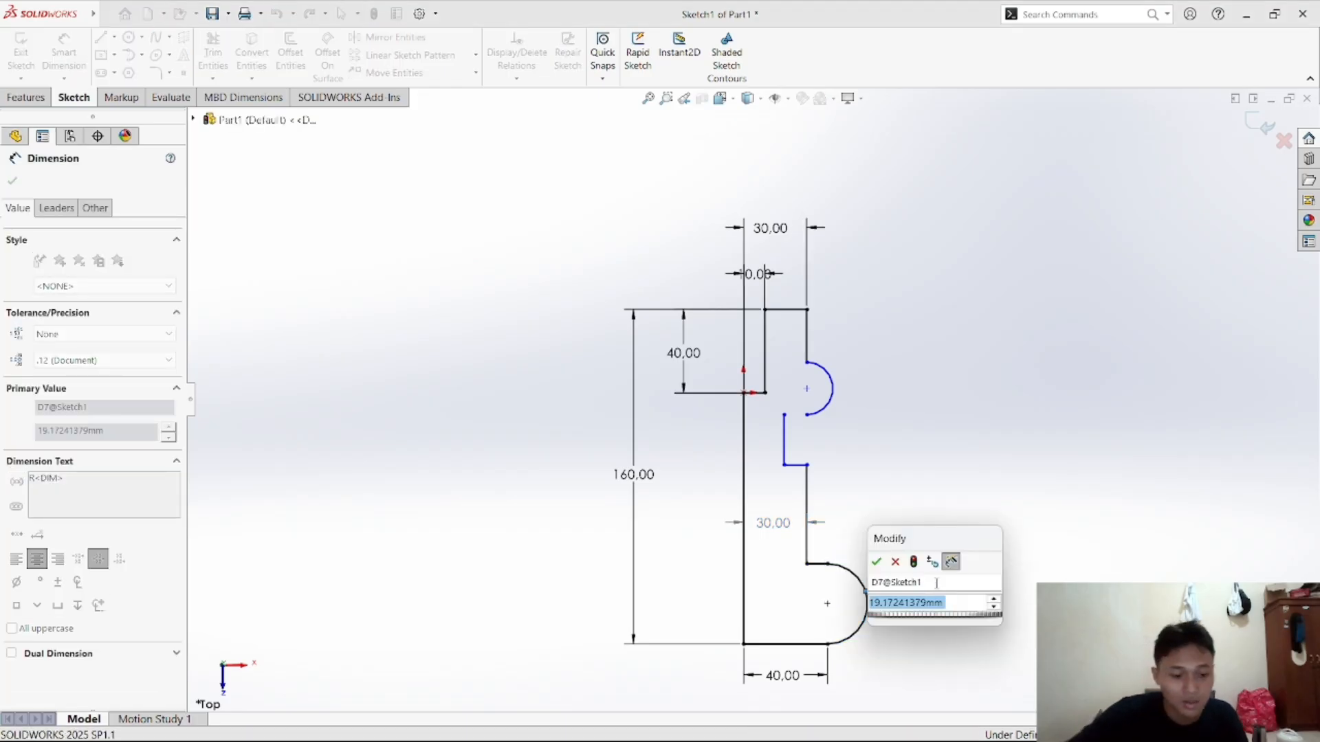
type("20")
key("Return")
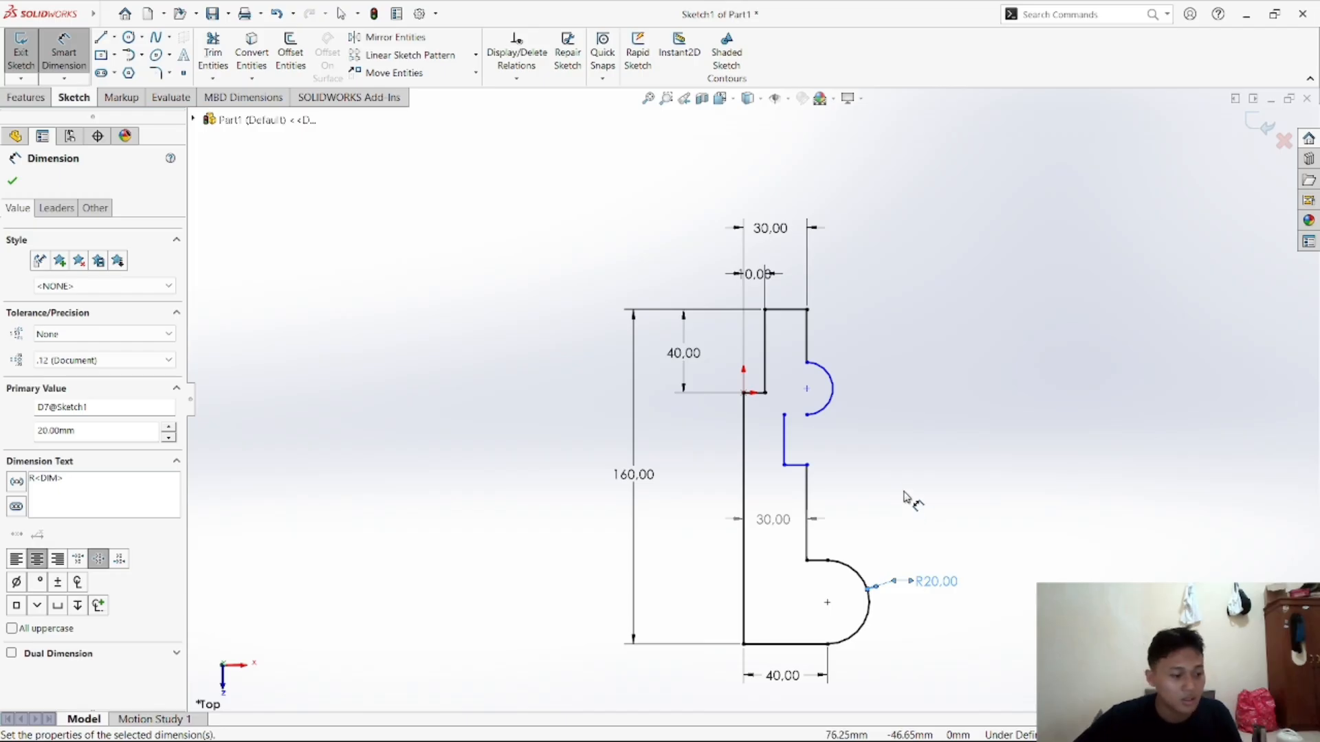
Dimension the vertical distance between the upper arc's center and the lower arc's bottom endpoint as 125 mm
left_click(807, 389)
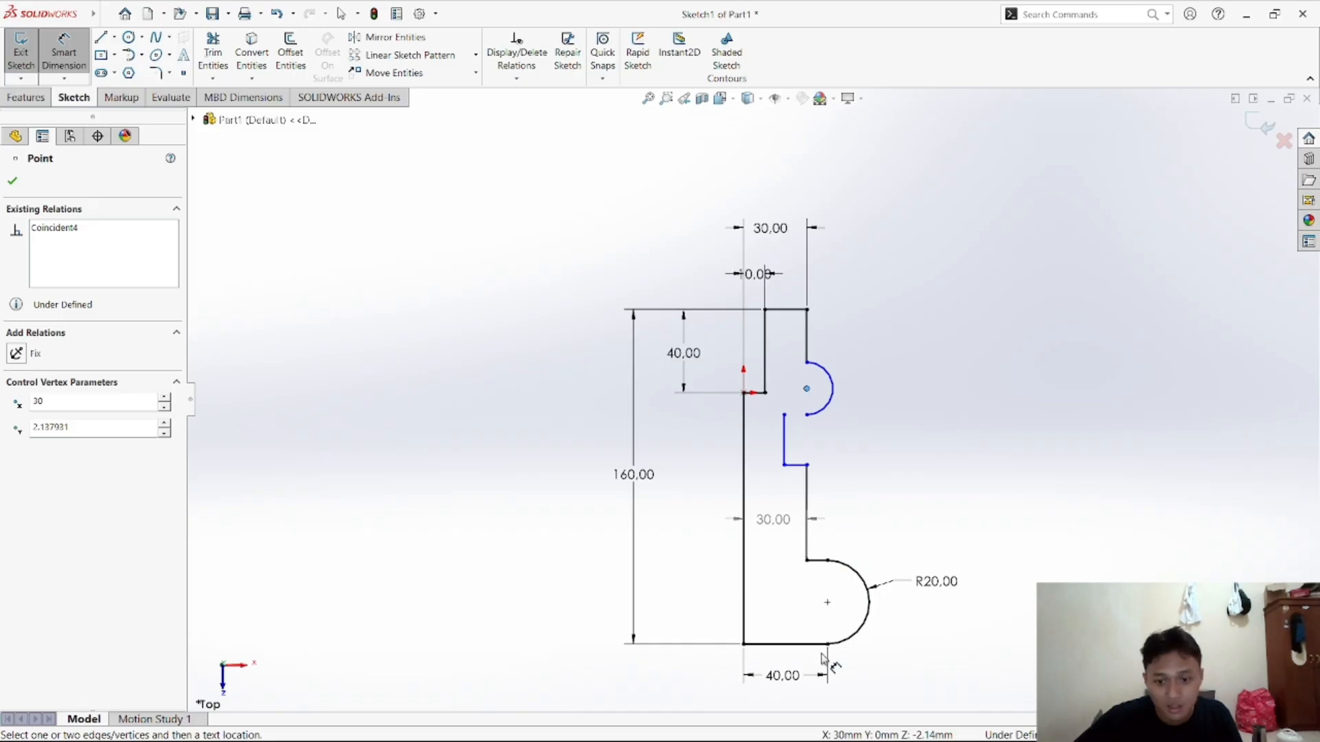
left_click(828, 644)
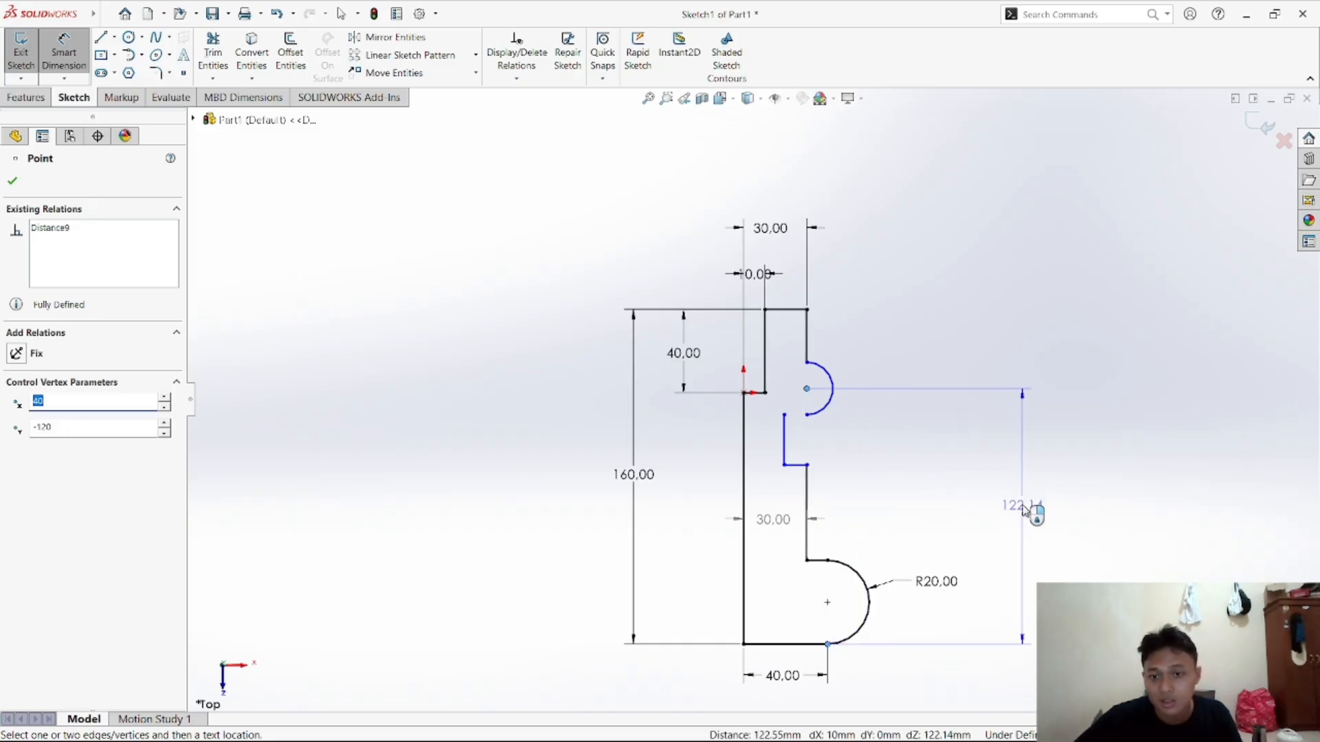
left_click(1022, 507)
type("125")
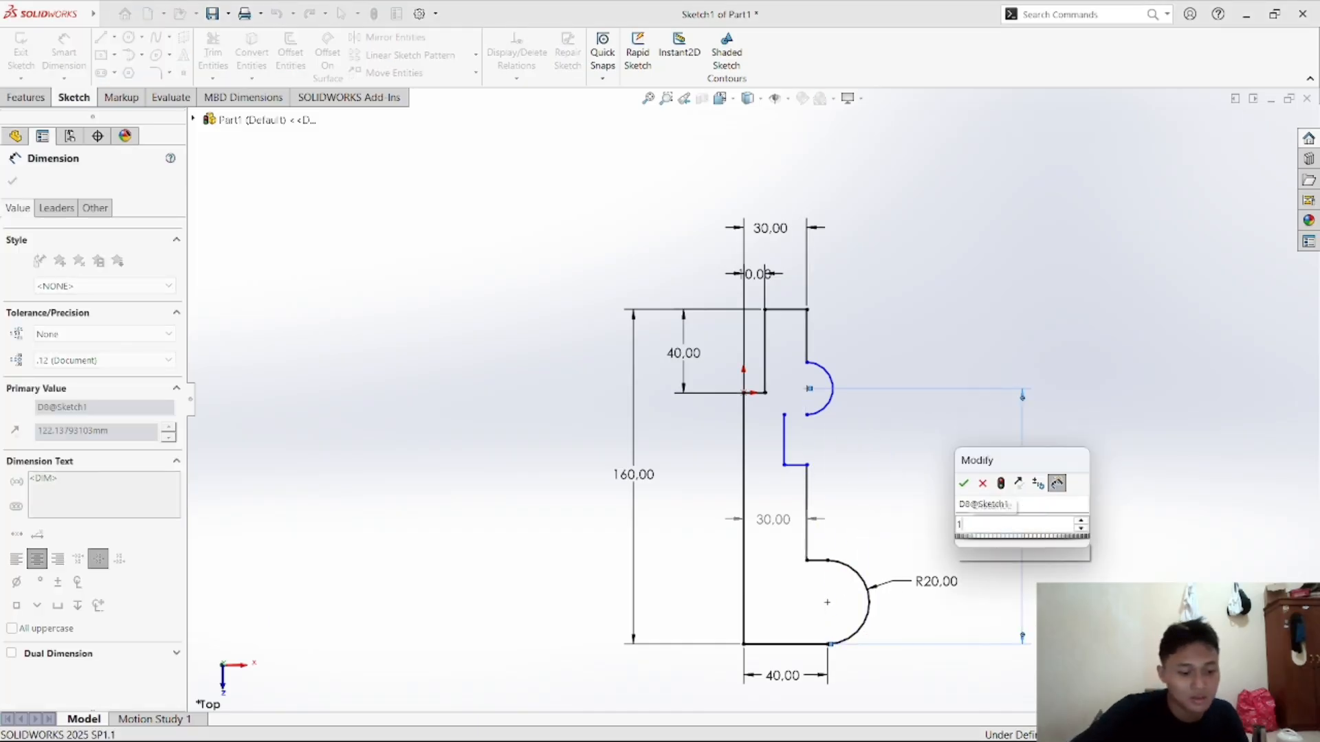
left_click(966, 485)
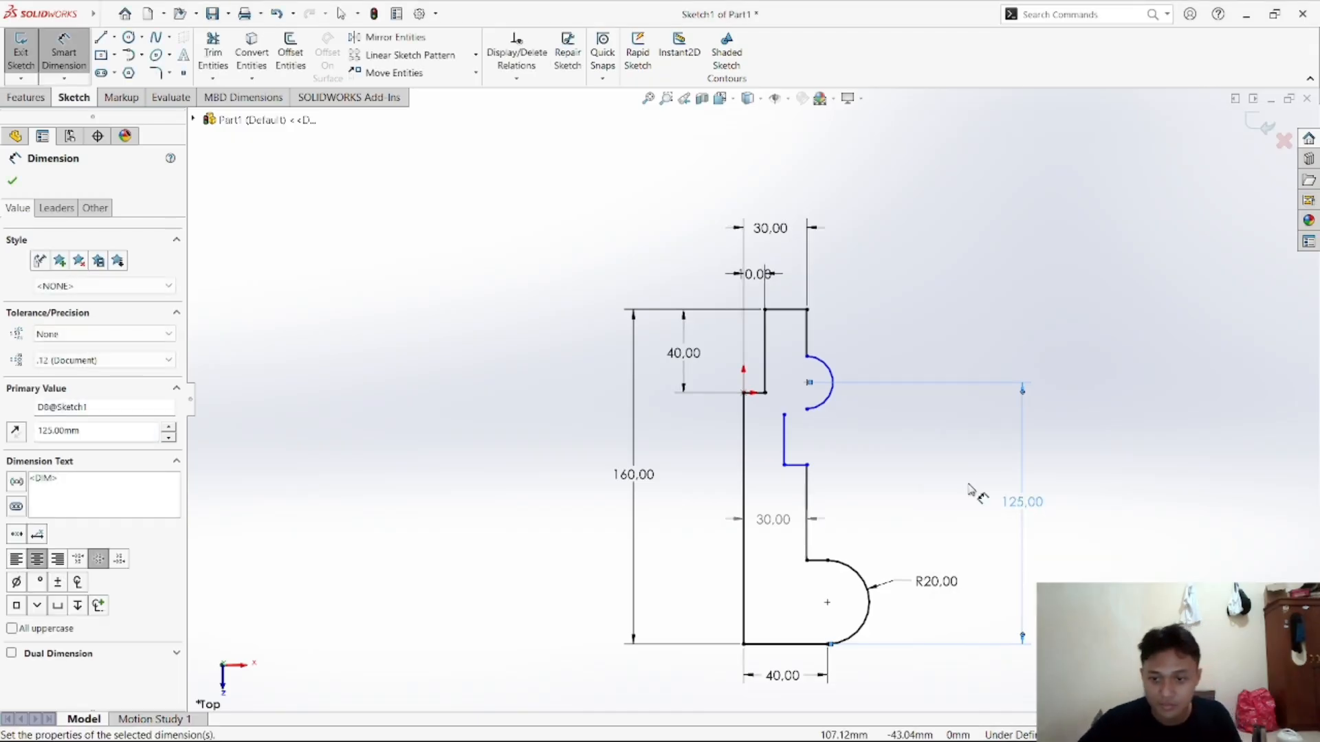
left_click(64, 51)
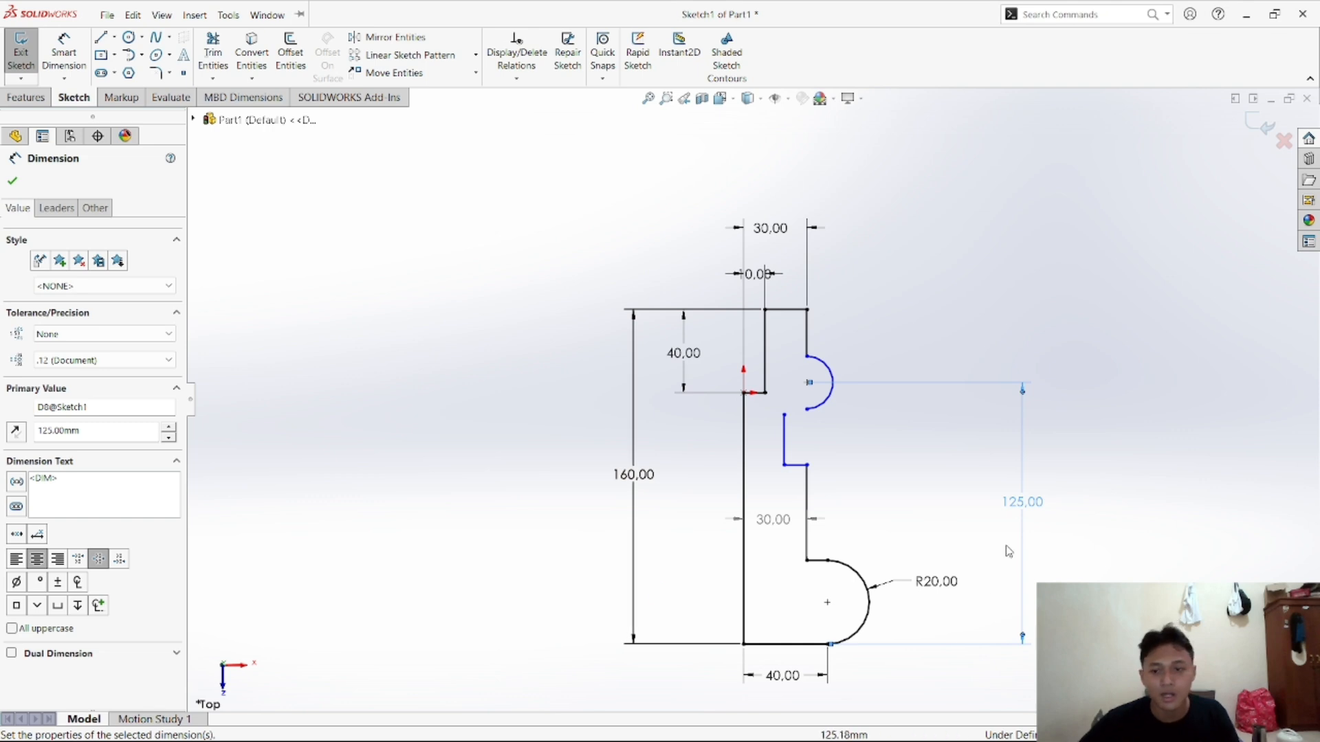
Consult the Part e reference sketch, and round the notch's outer corner above the lower vertical line with a 3 mm sketch fillet
mouse_move(830, 730)
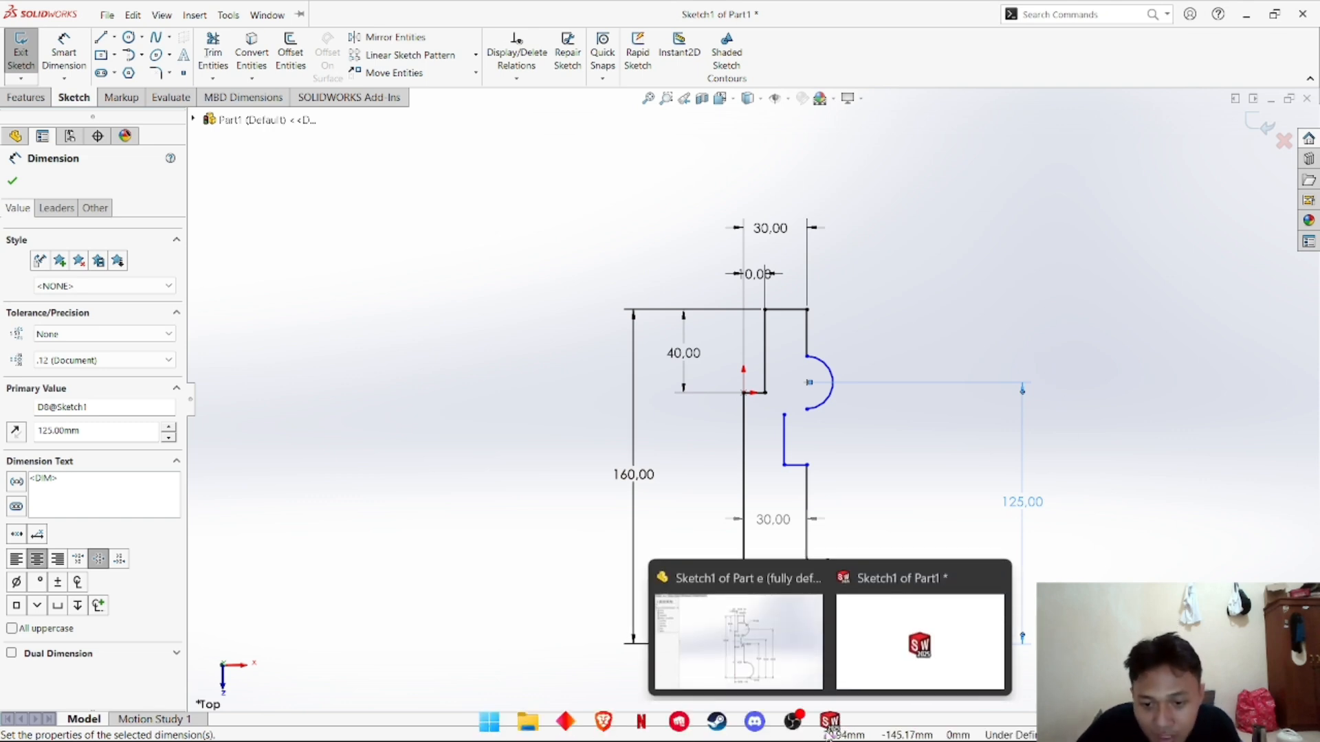
left_click(739, 641)
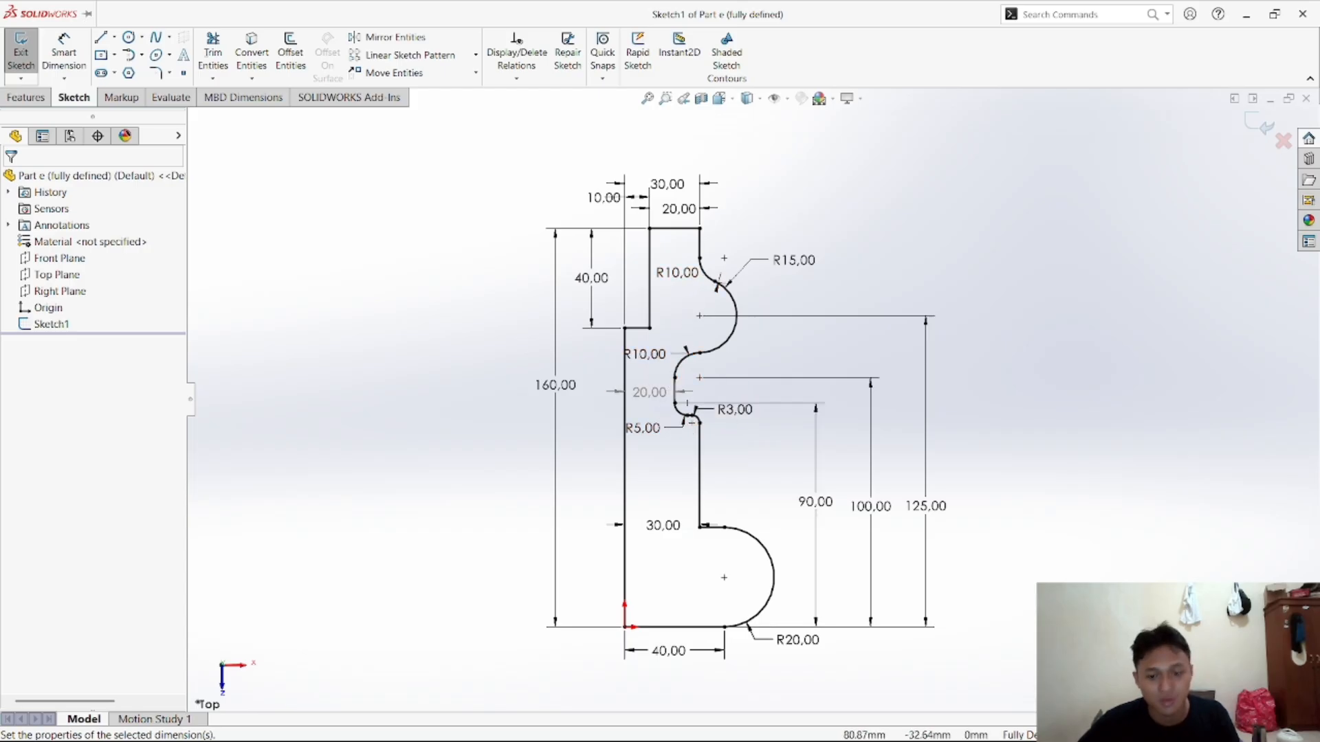
mouse_move(830, 720)
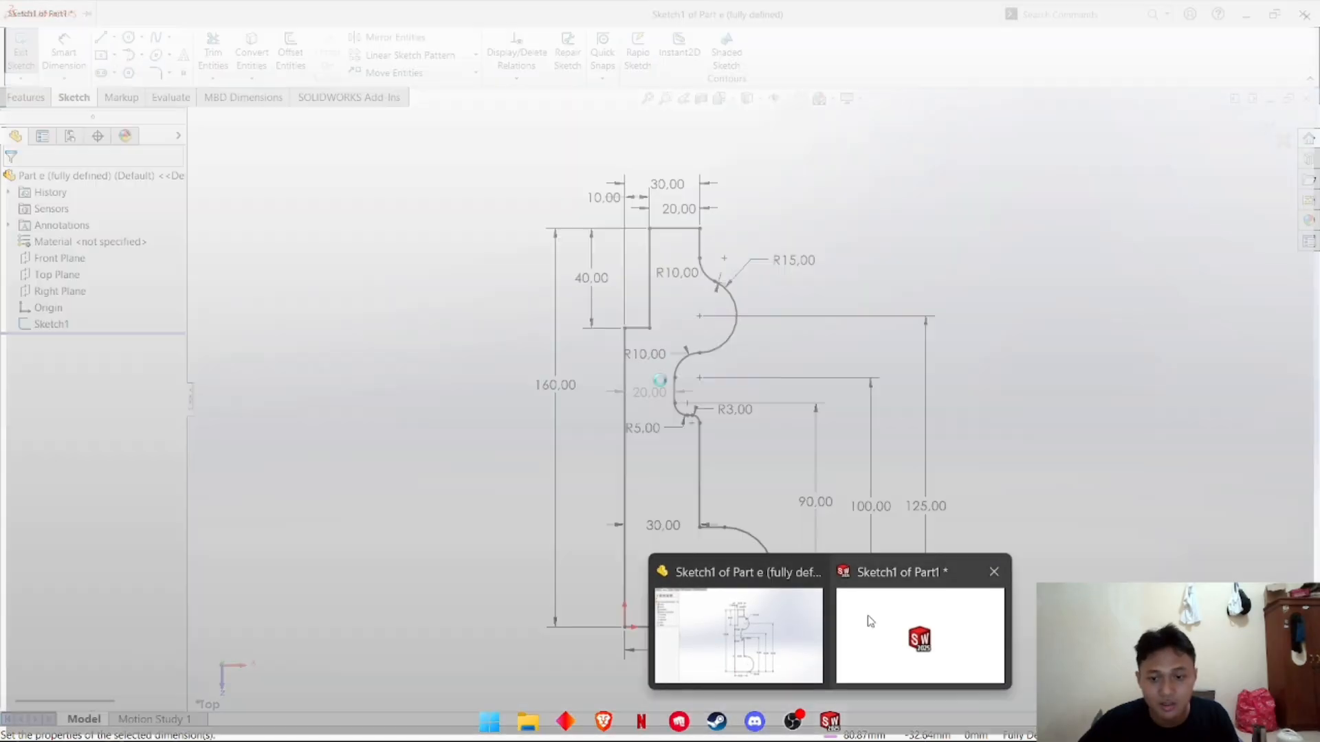
left_click(870, 622)
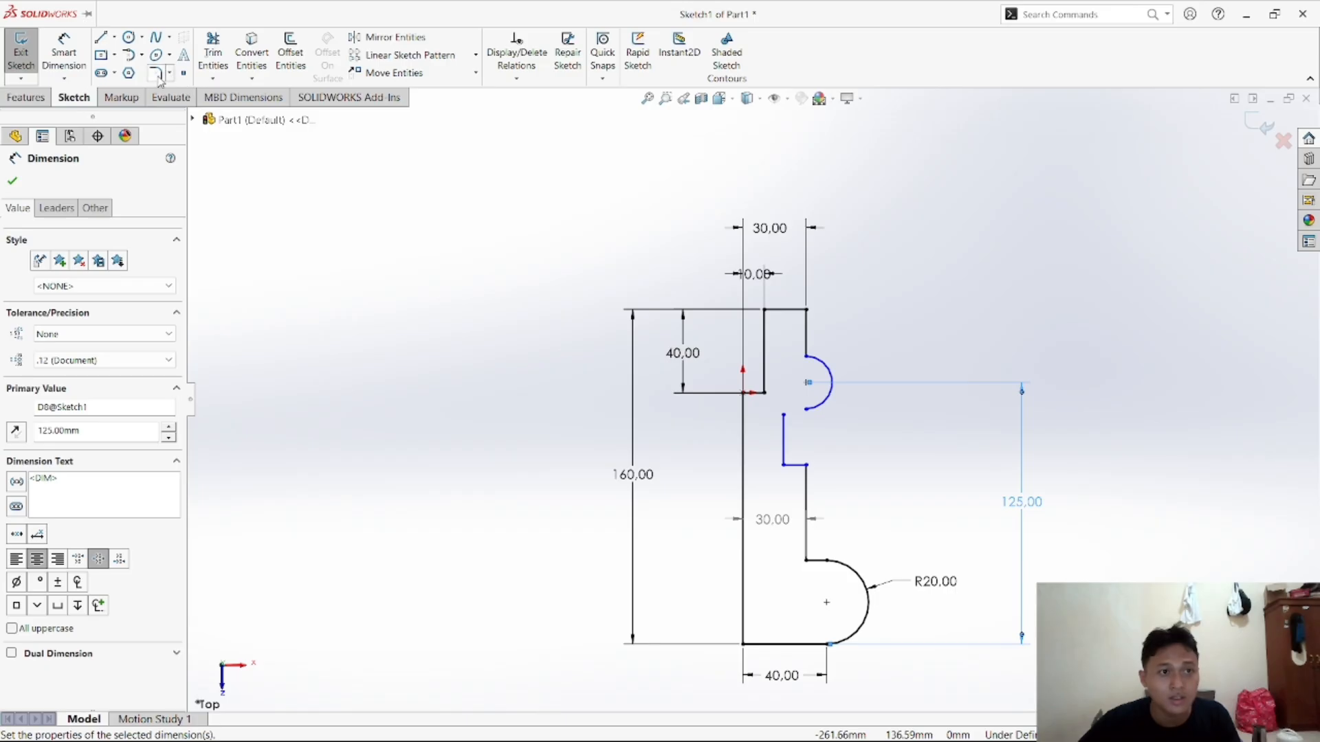
left_click(155, 73)
left_click(806, 485)
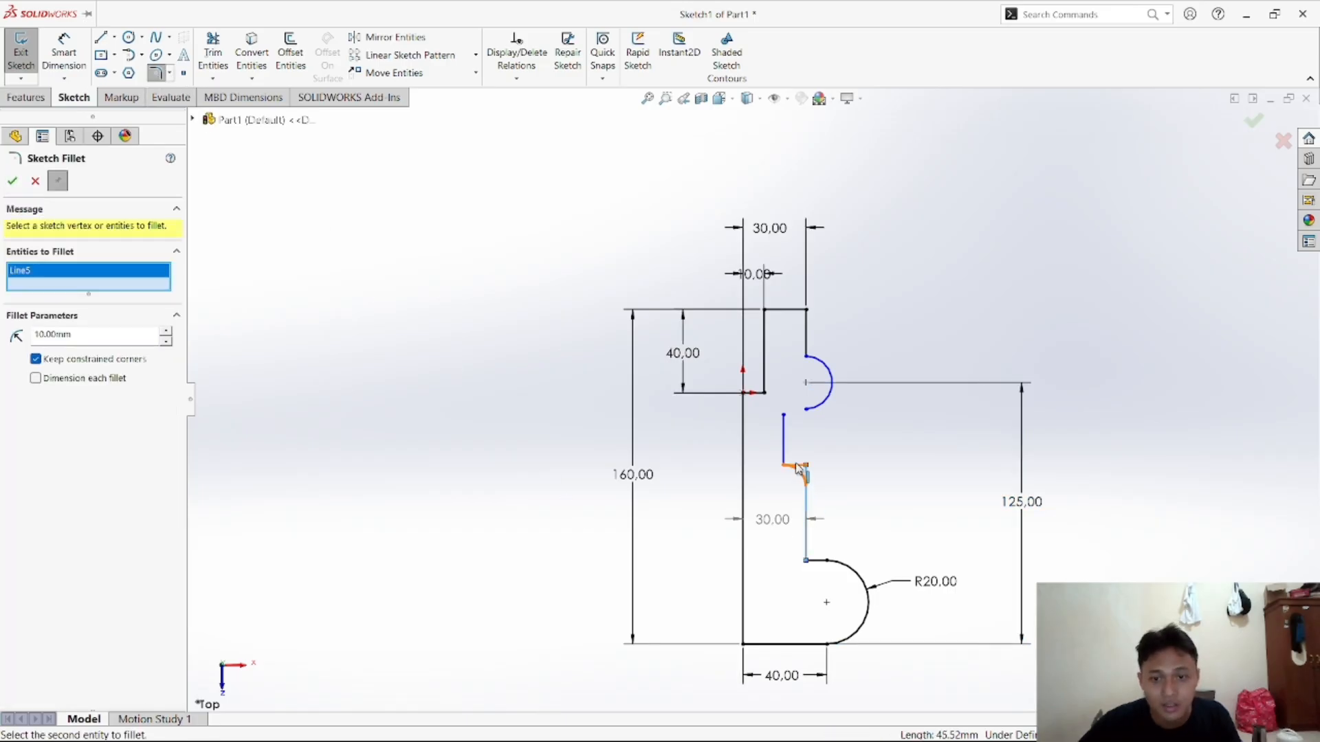
left_click(796, 467)
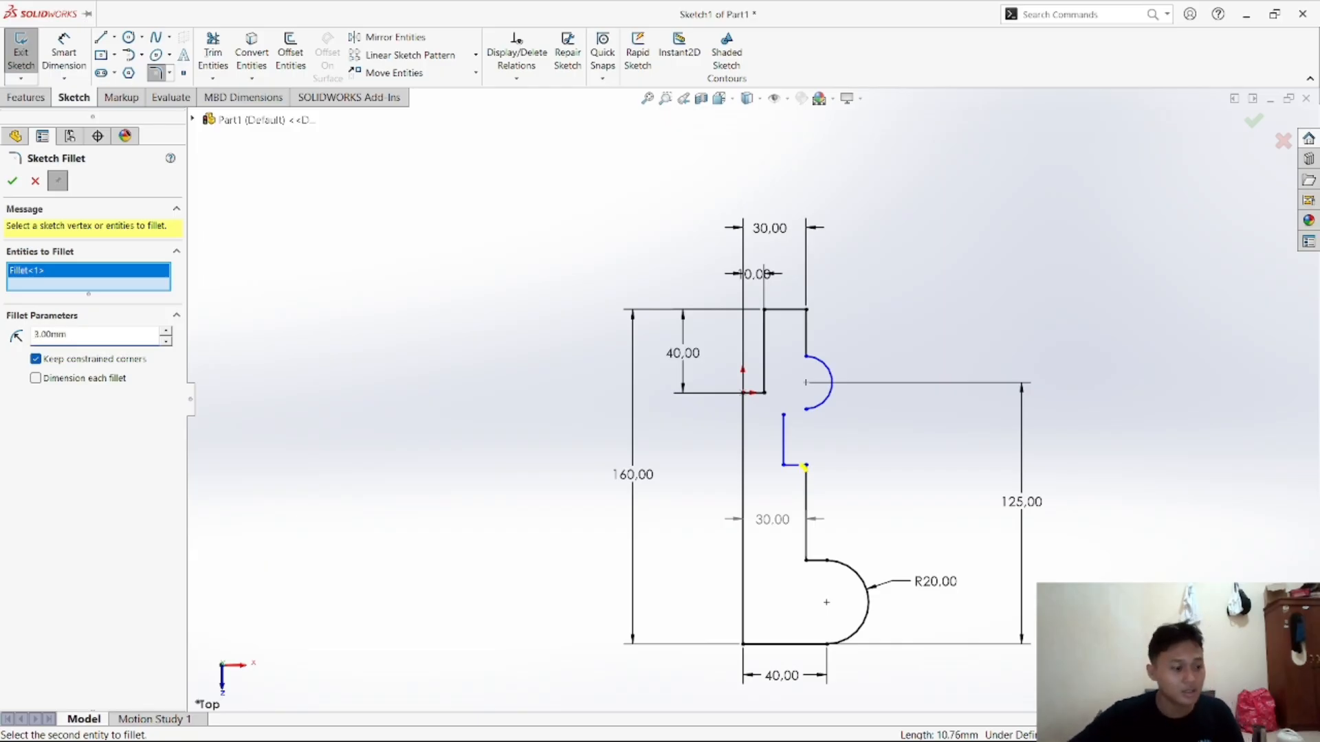
left_click(13, 181)
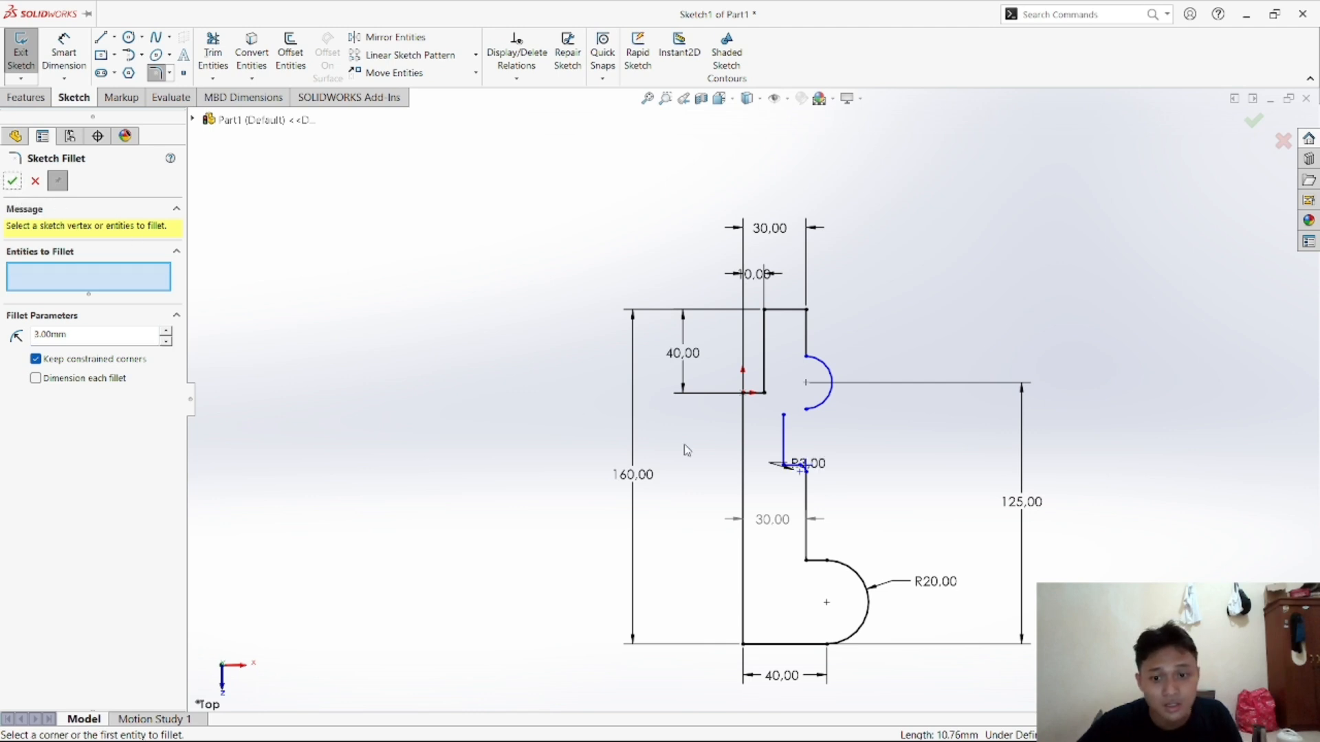
left_click(13, 181)
Round the notch's inner corner between its short horizontal line and vertical line with a 5 mm sketch fillet
left_click(157, 73)
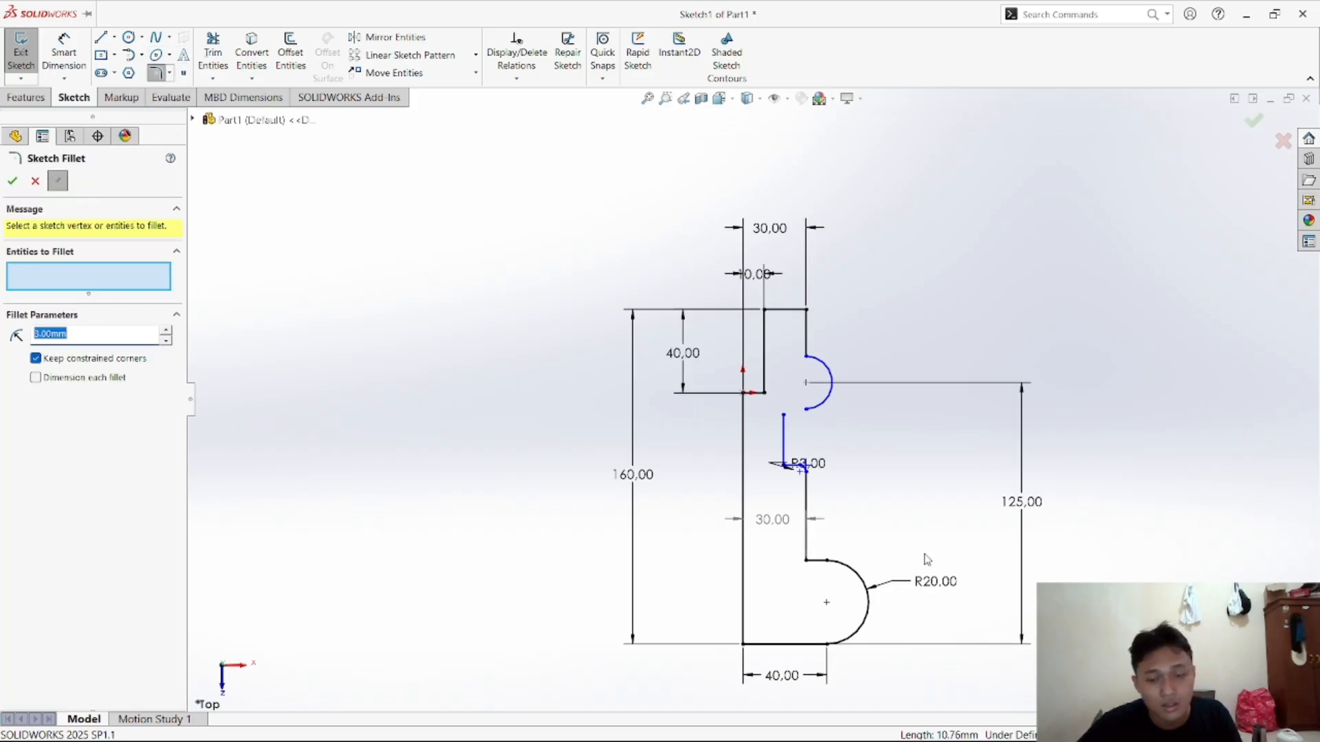
scroll(751, 463, "down", 5)
left_click(784, 408)
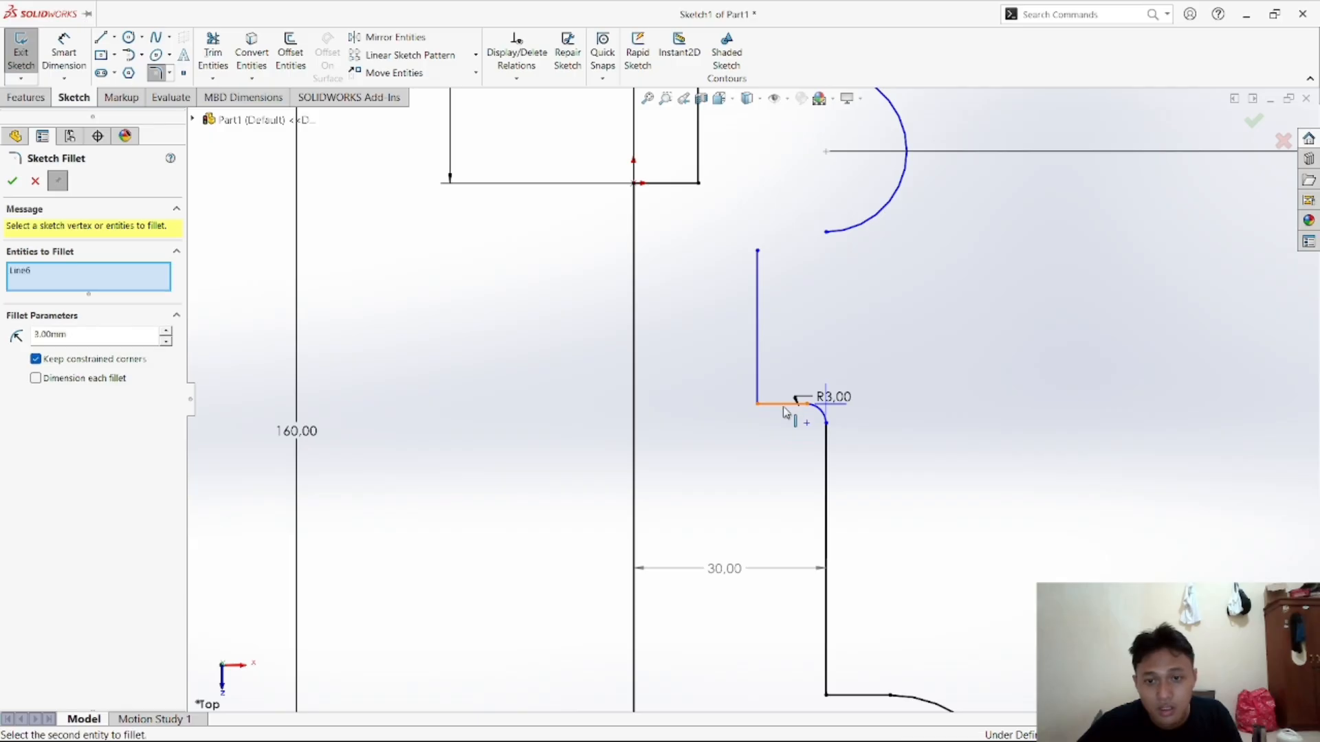
left_click(757, 385)
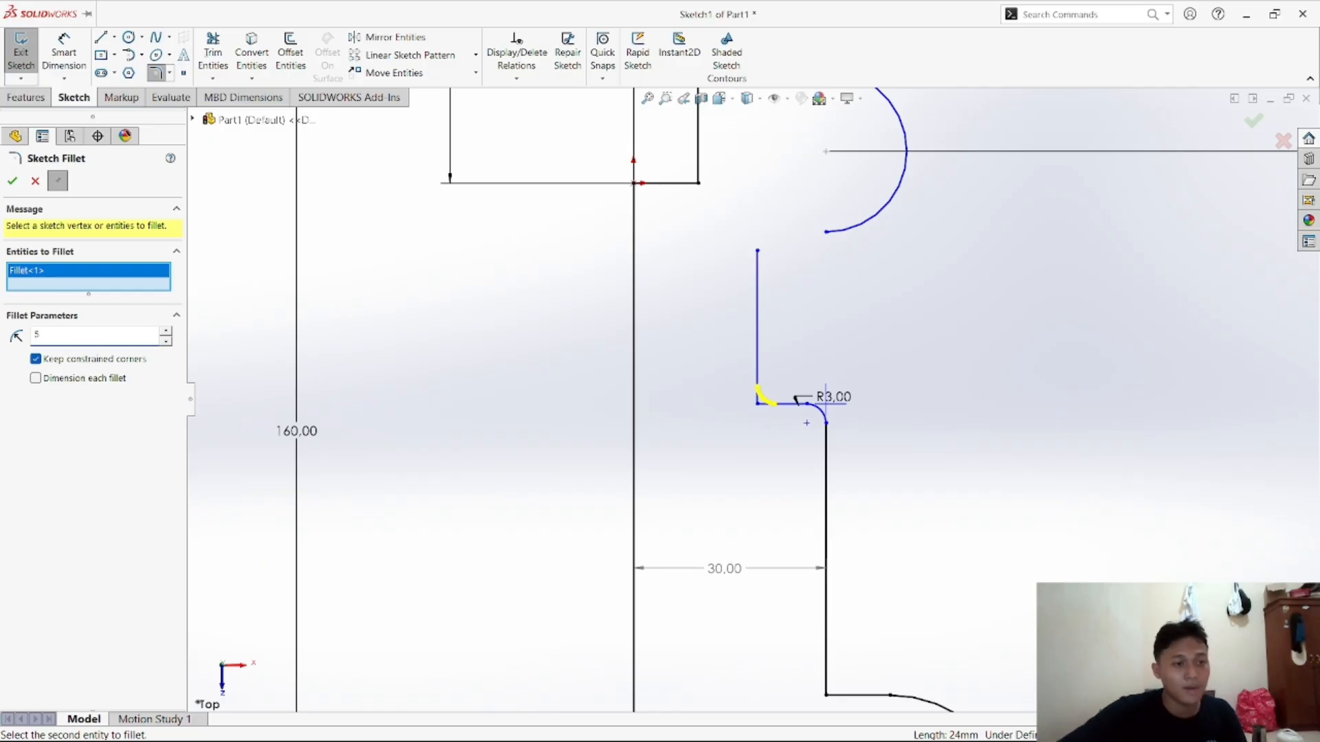
key("Return")
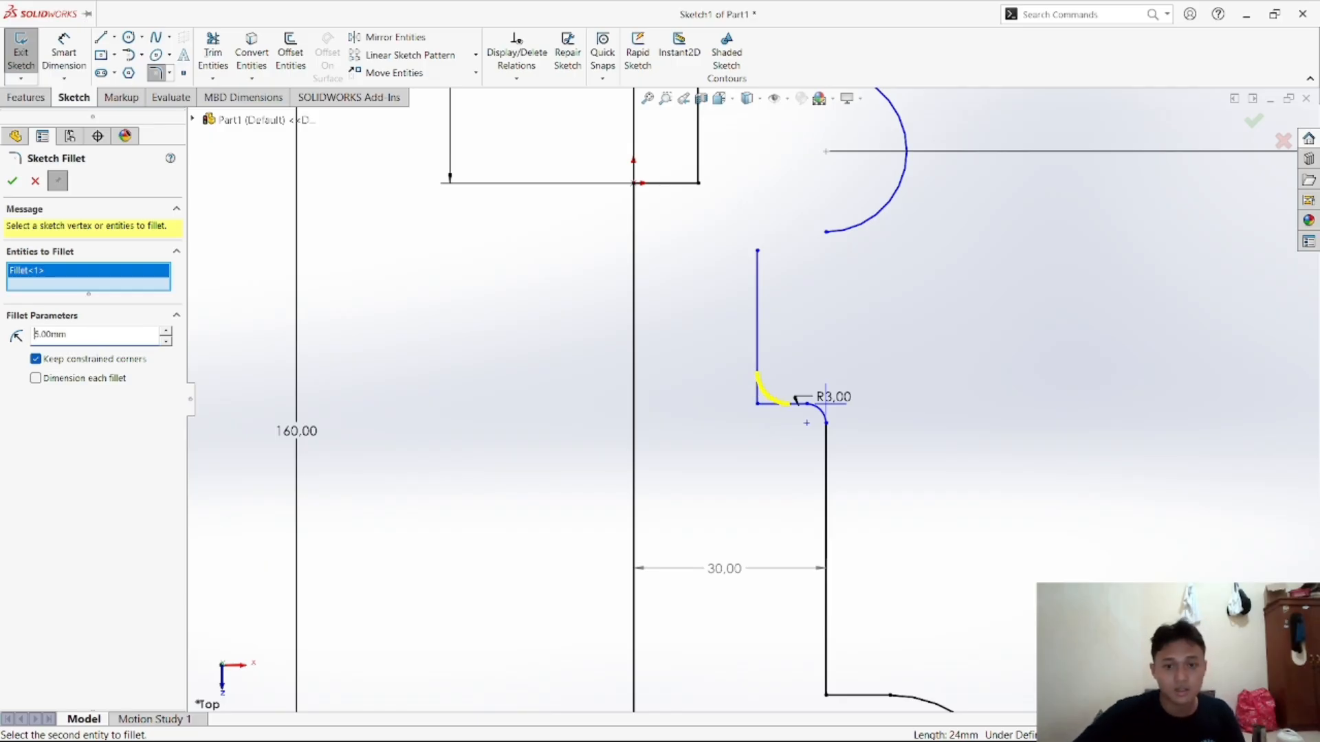
left_click(12, 183)
left_click(12, 183)
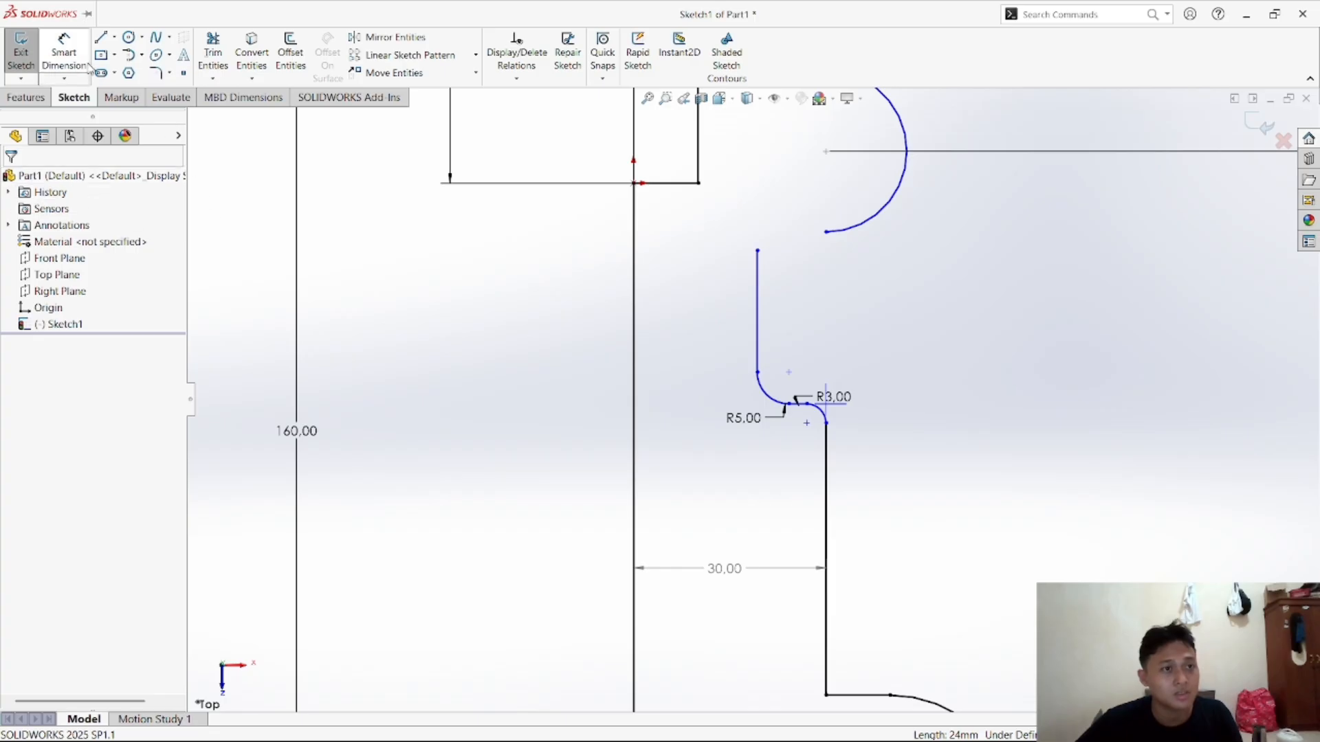
Reposition the R3 and R5 fillet dimensions clear of the notch geometry, on opposite sides of it
left_click(64, 52)
left_click_drag(834, 398, 898, 394)
left_click_drag(743, 418, 706, 408)
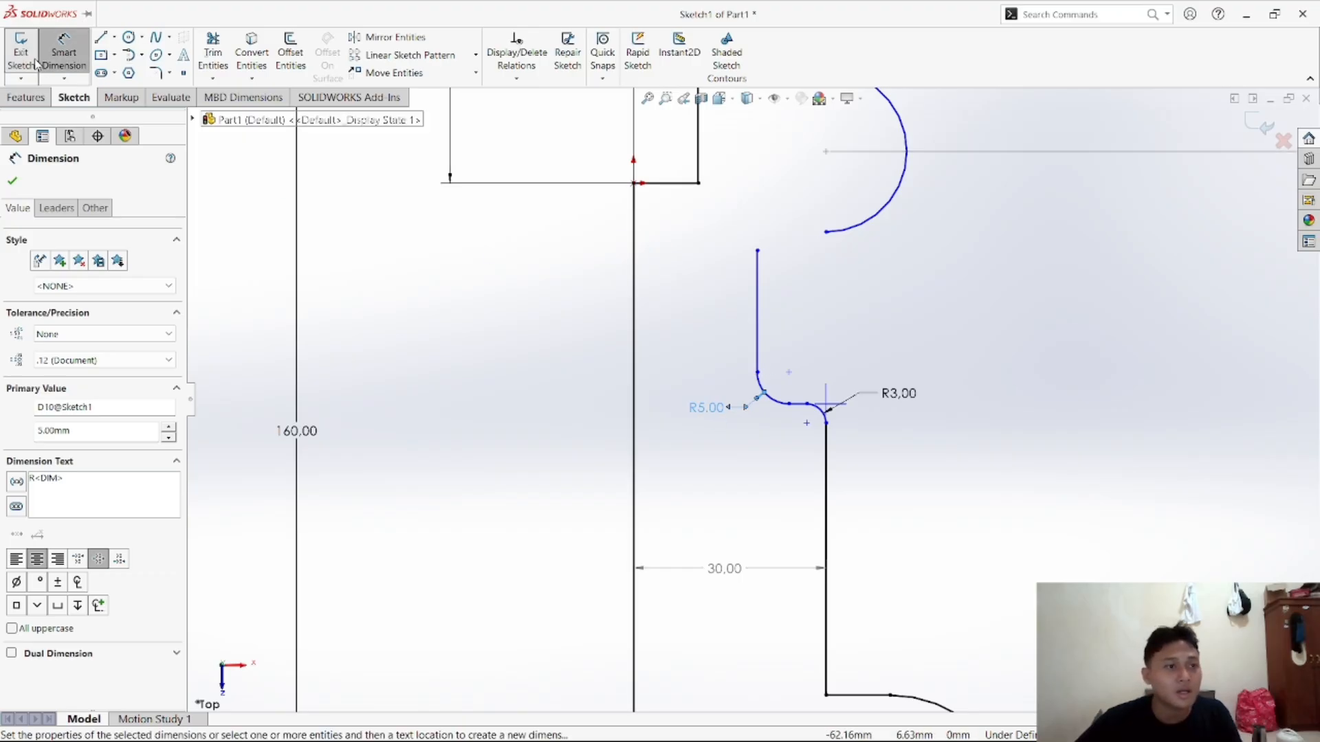
left_click(59, 58)
Join the notch's vertical line to the upper arc with a 10 mm sketch fillet
left_click(158, 74)
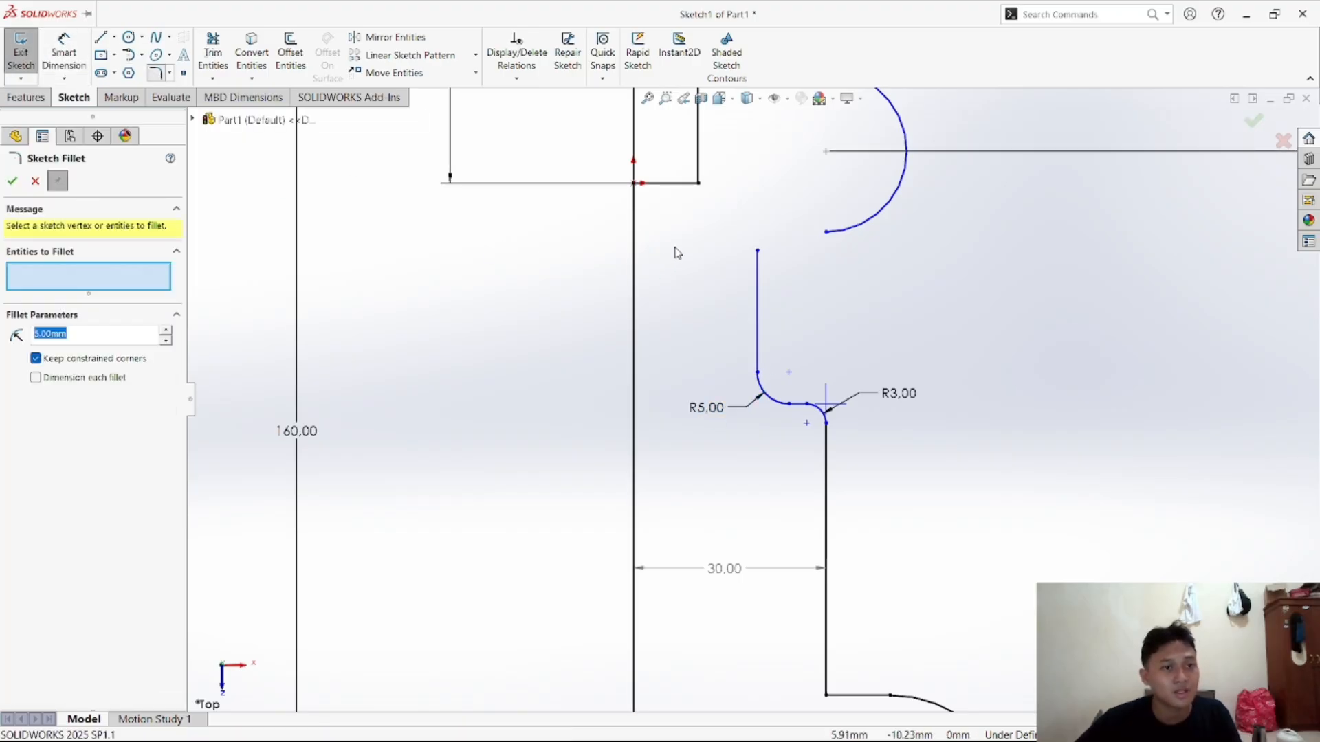
left_click(758, 274)
left_click(849, 237)
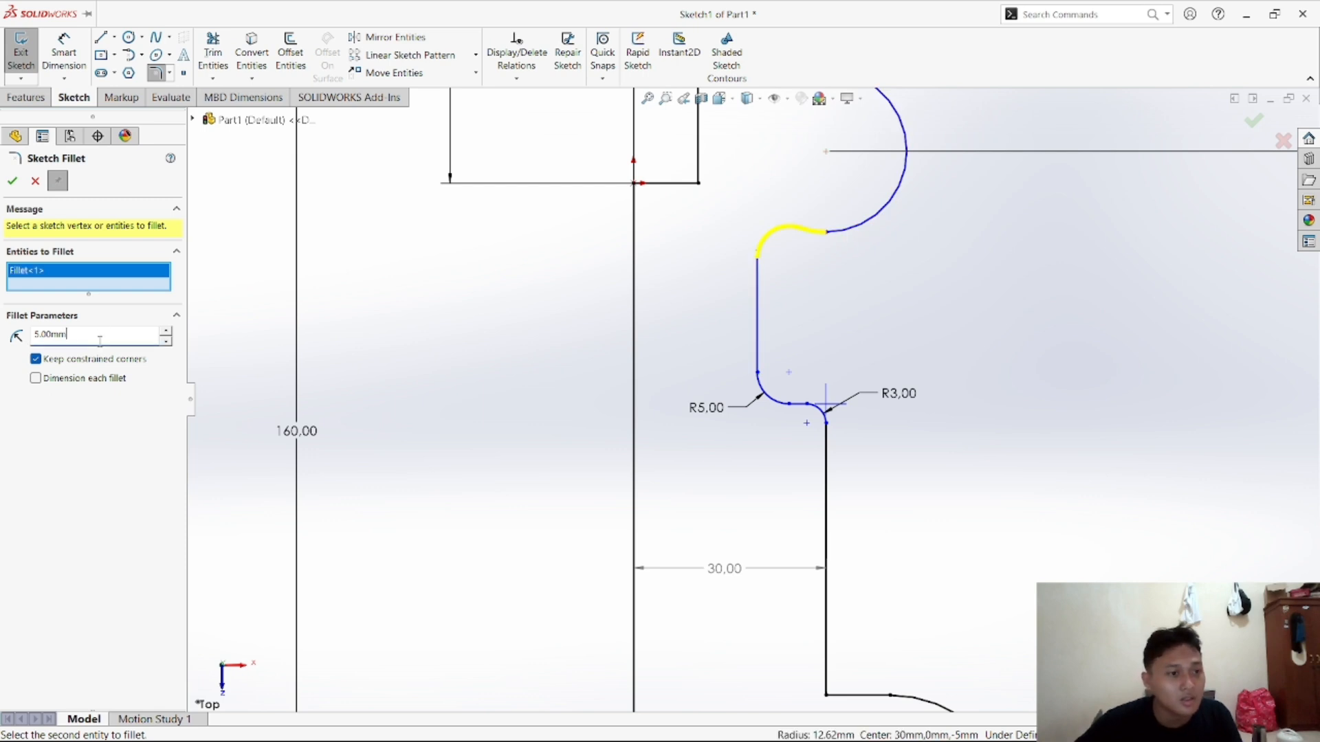
left_click_drag(88, 337, 34, 341)
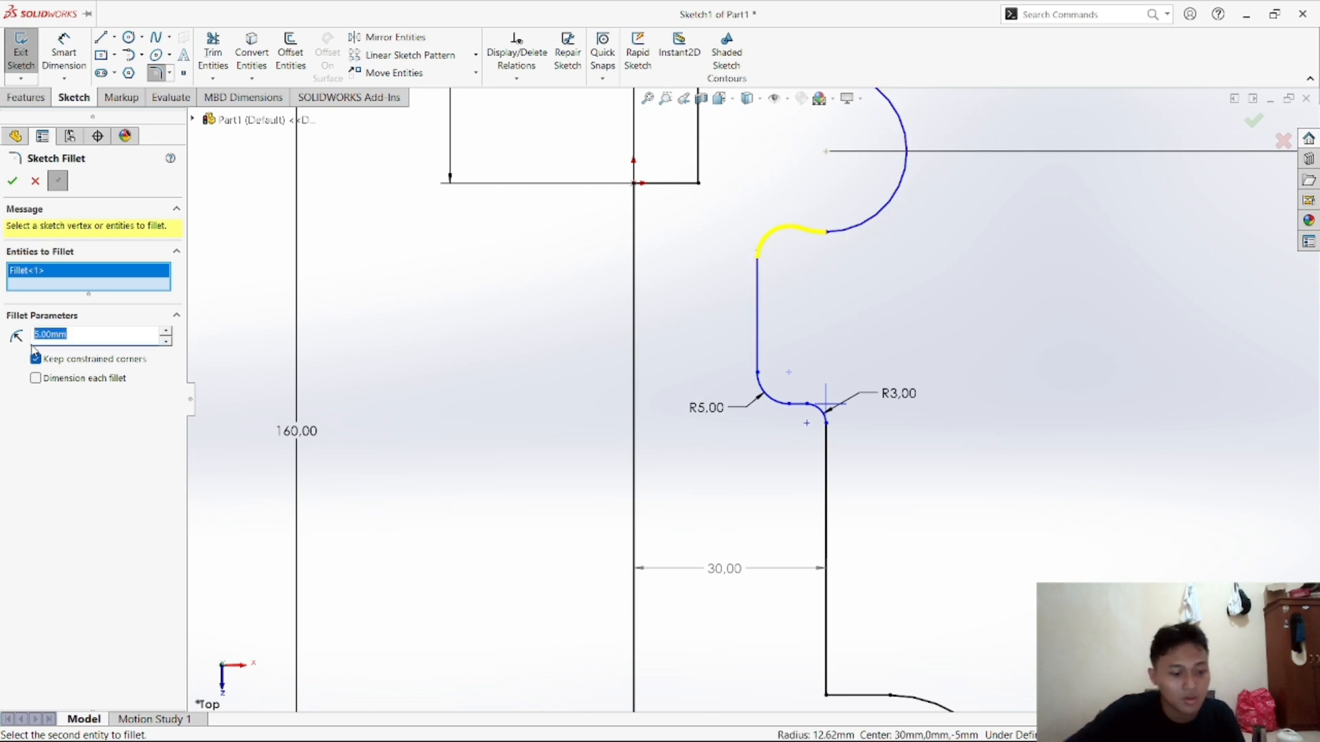
type("10")
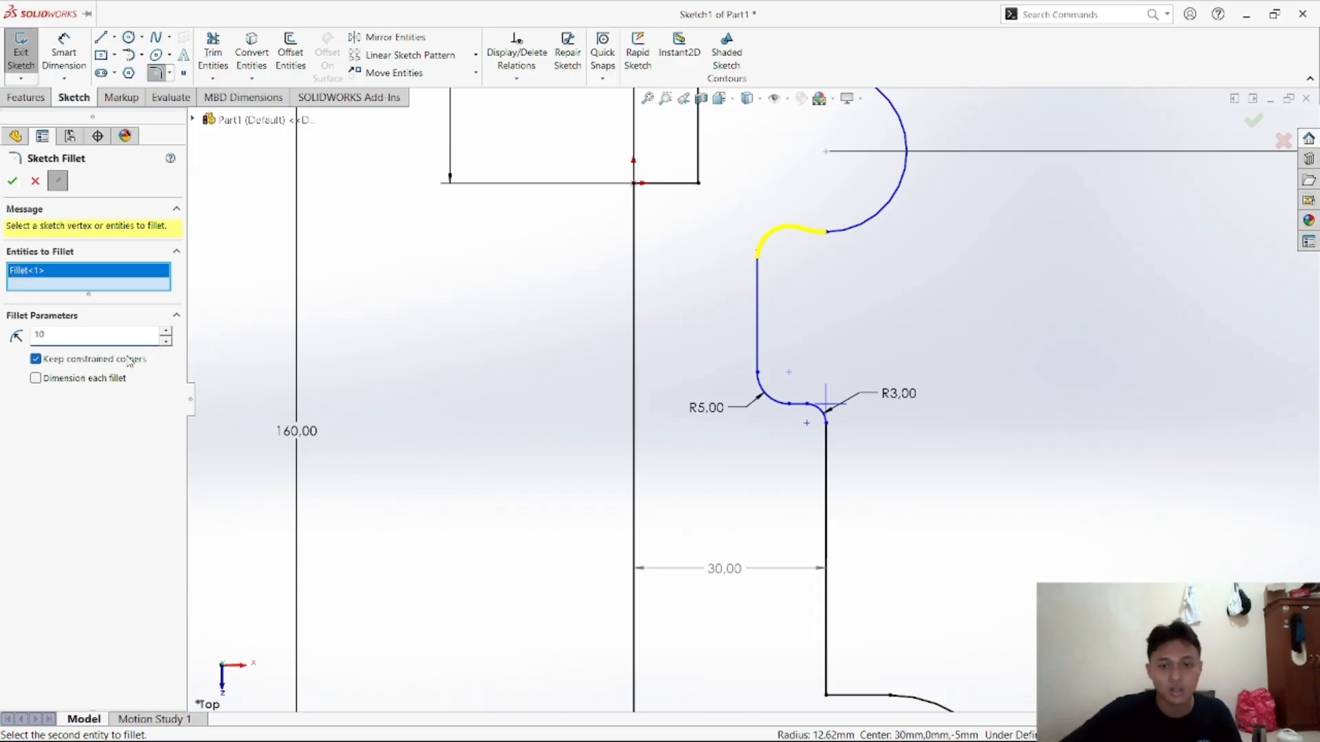
key("Return")
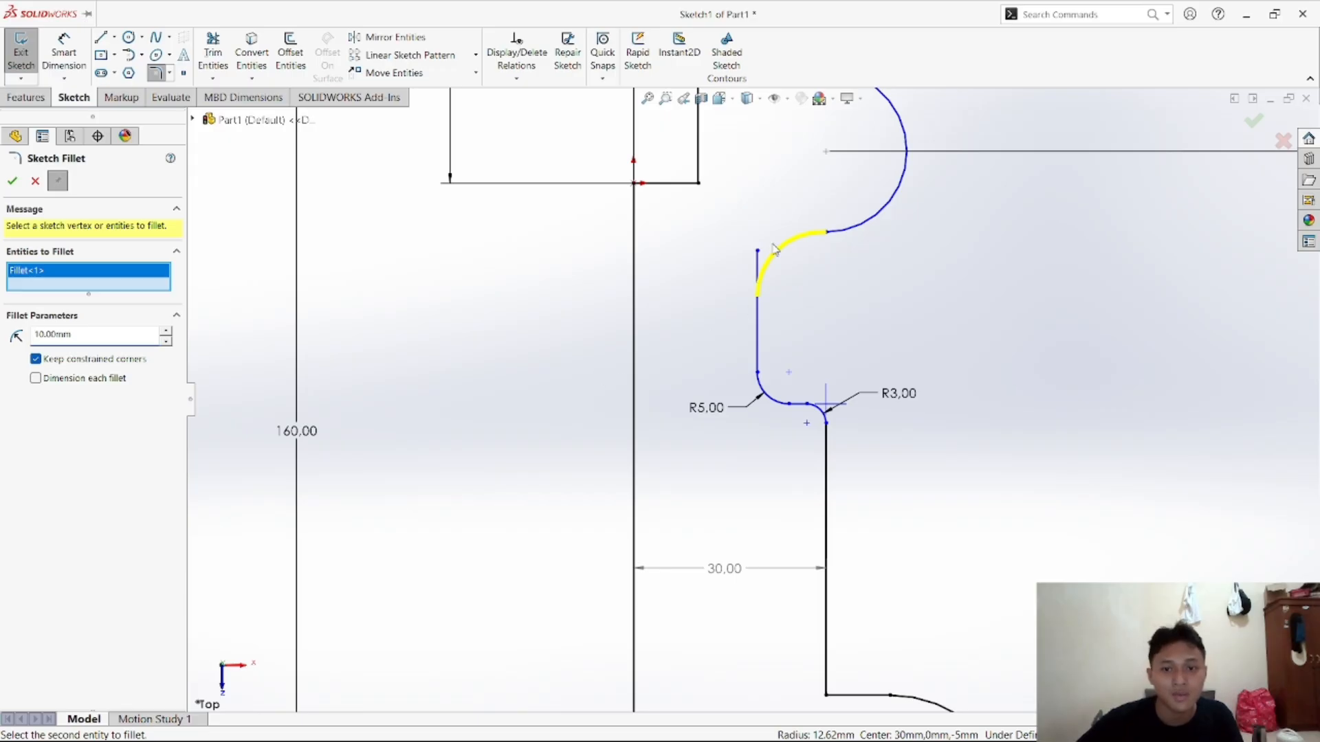
left_click(12, 182)
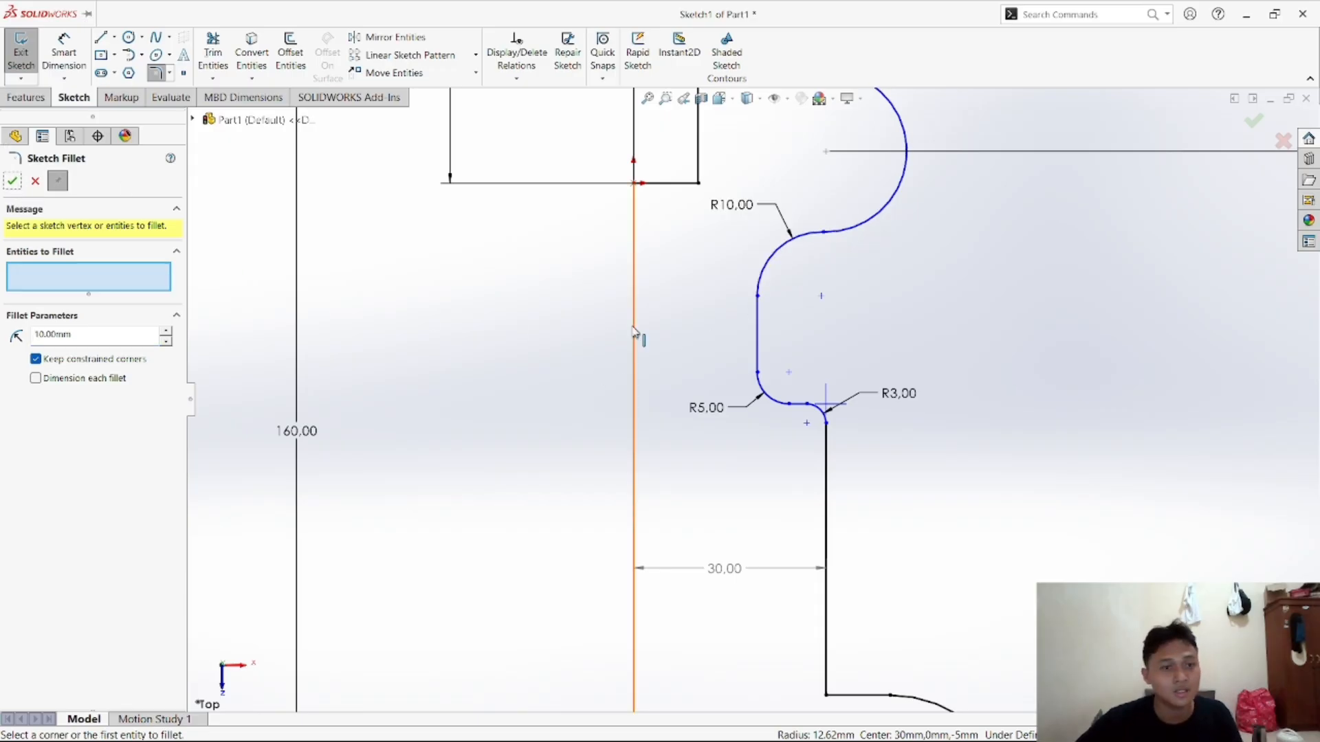
key("f")
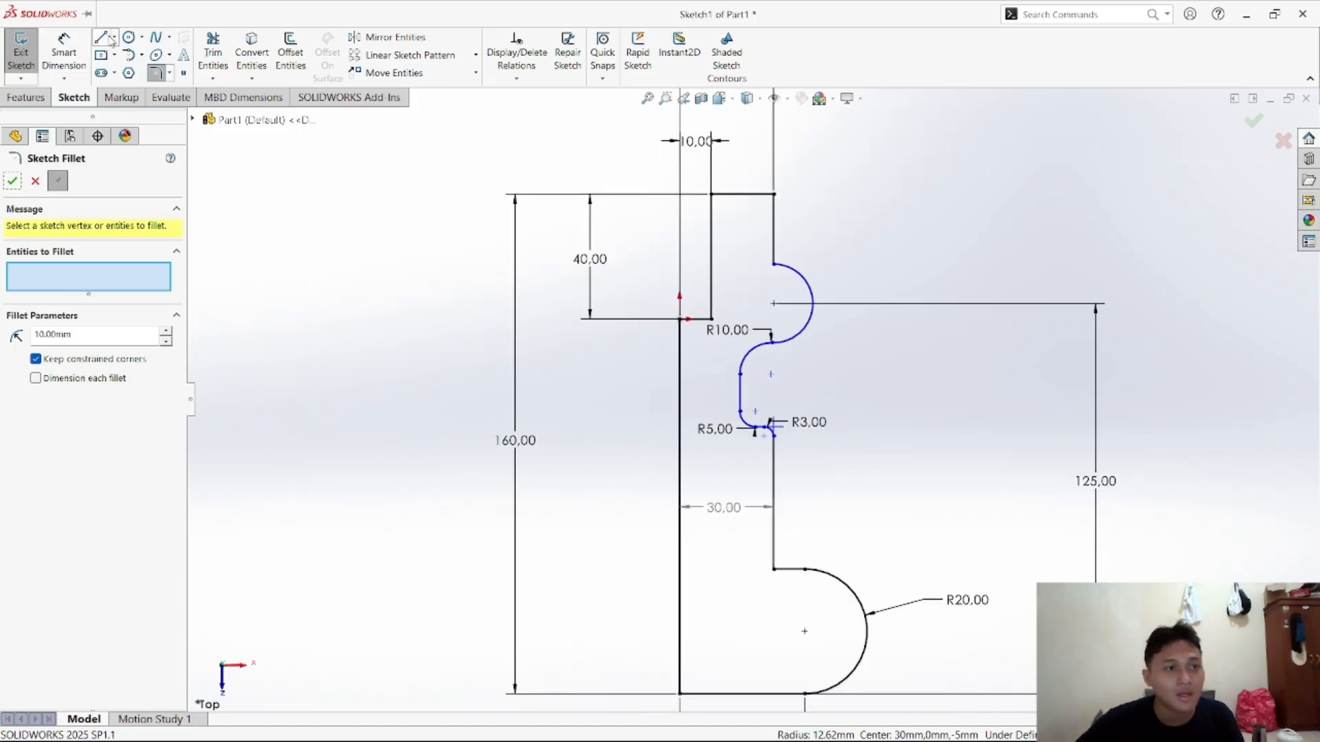
Join the upper vertical line to the top of the upper arc with a 10 mm sketch fillet
left_click(101, 37)
left_click(156, 73)
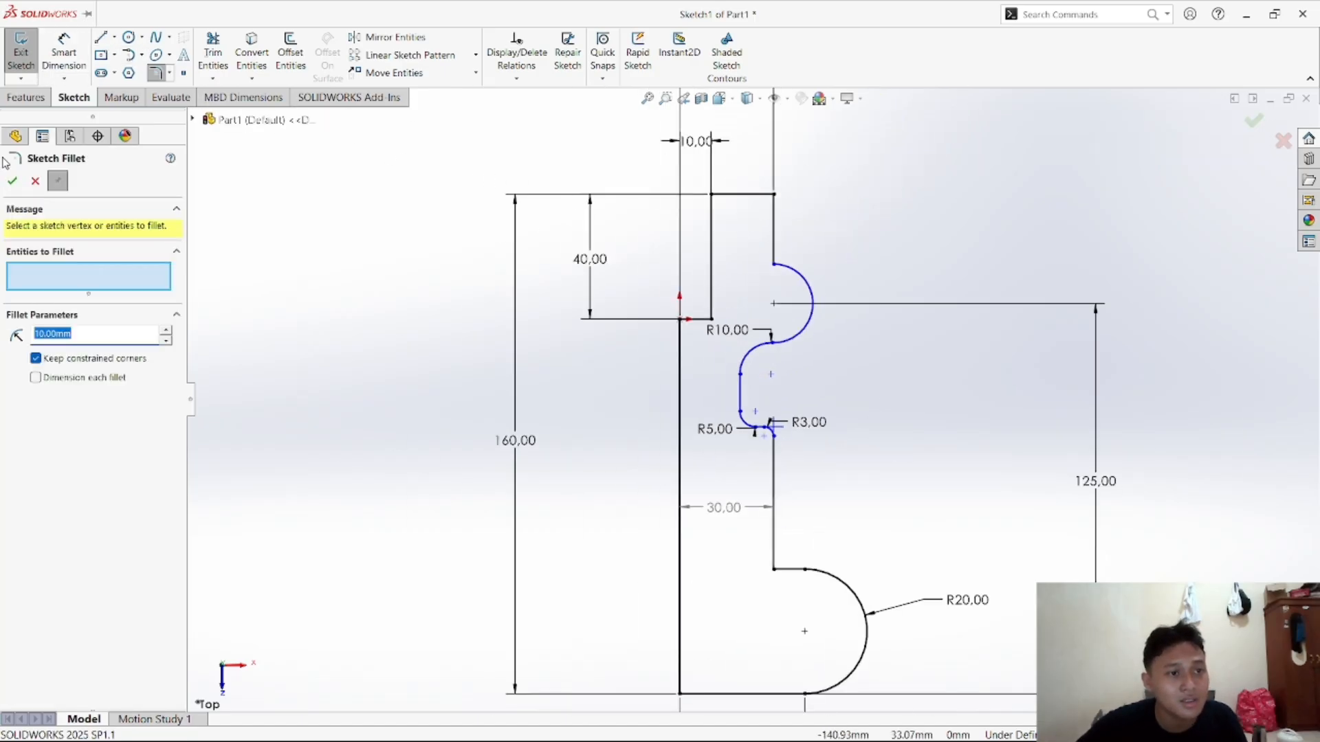
left_click(12, 181)
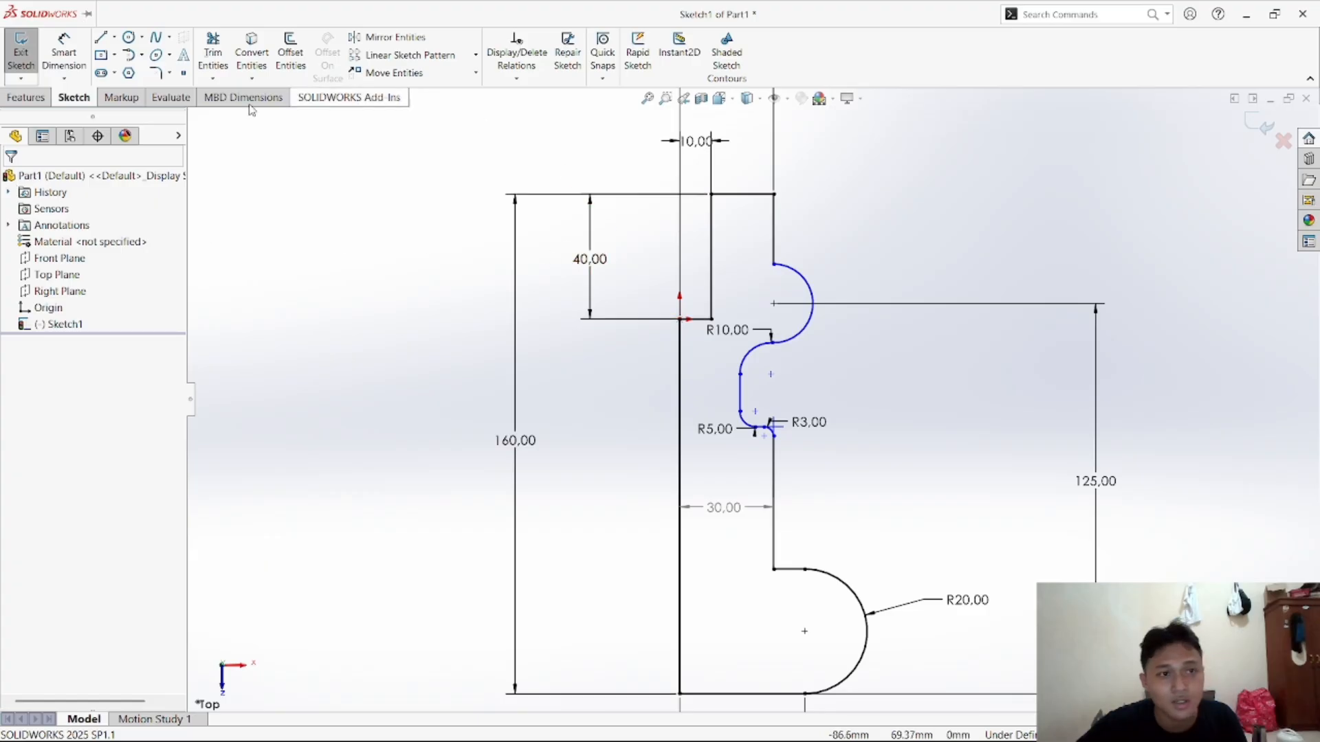
left_click(157, 73)
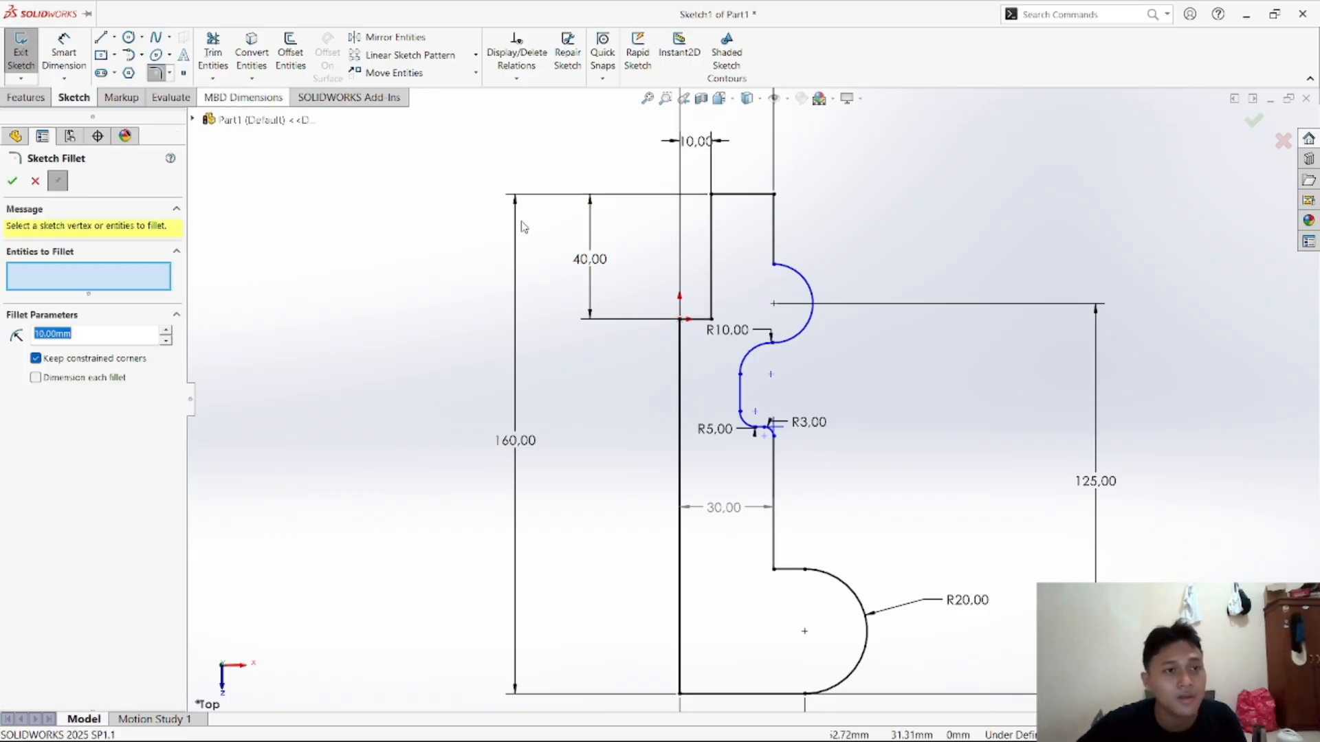
left_click(782, 265)
left_click(779, 257)
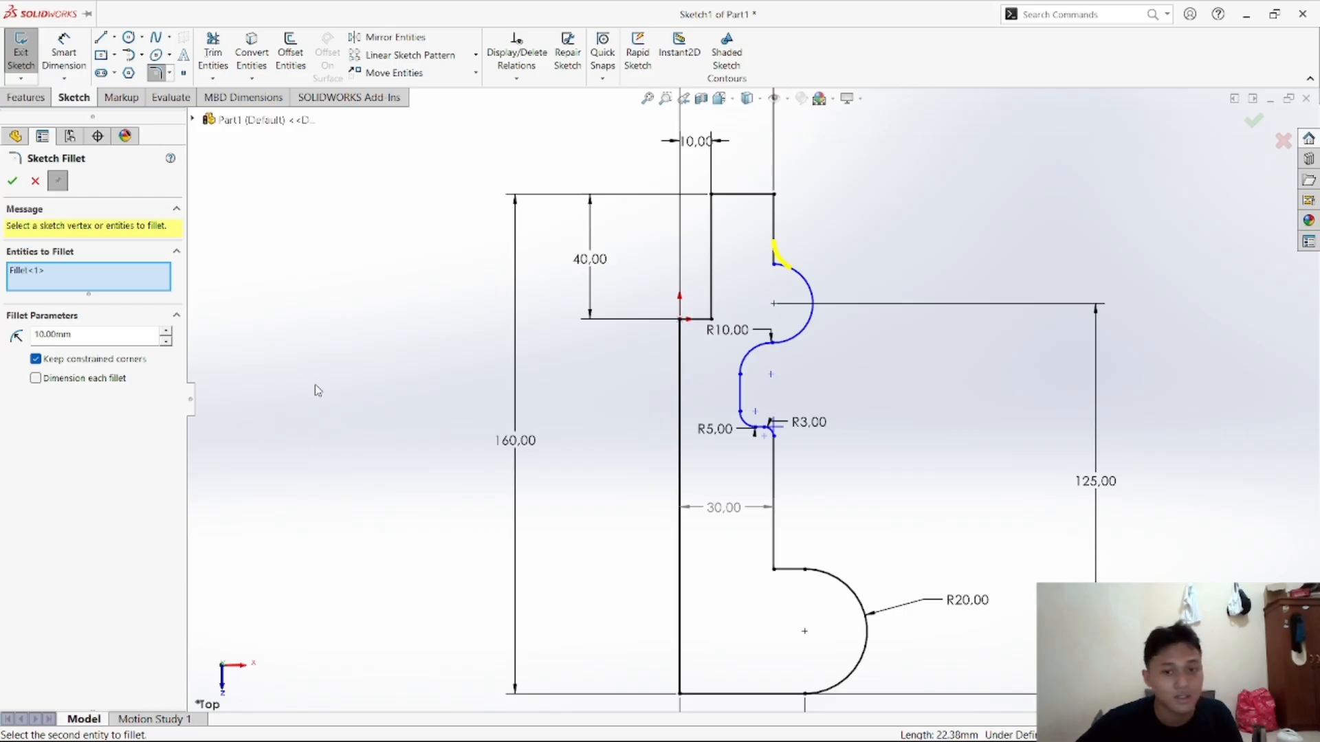
left_click(13, 182)
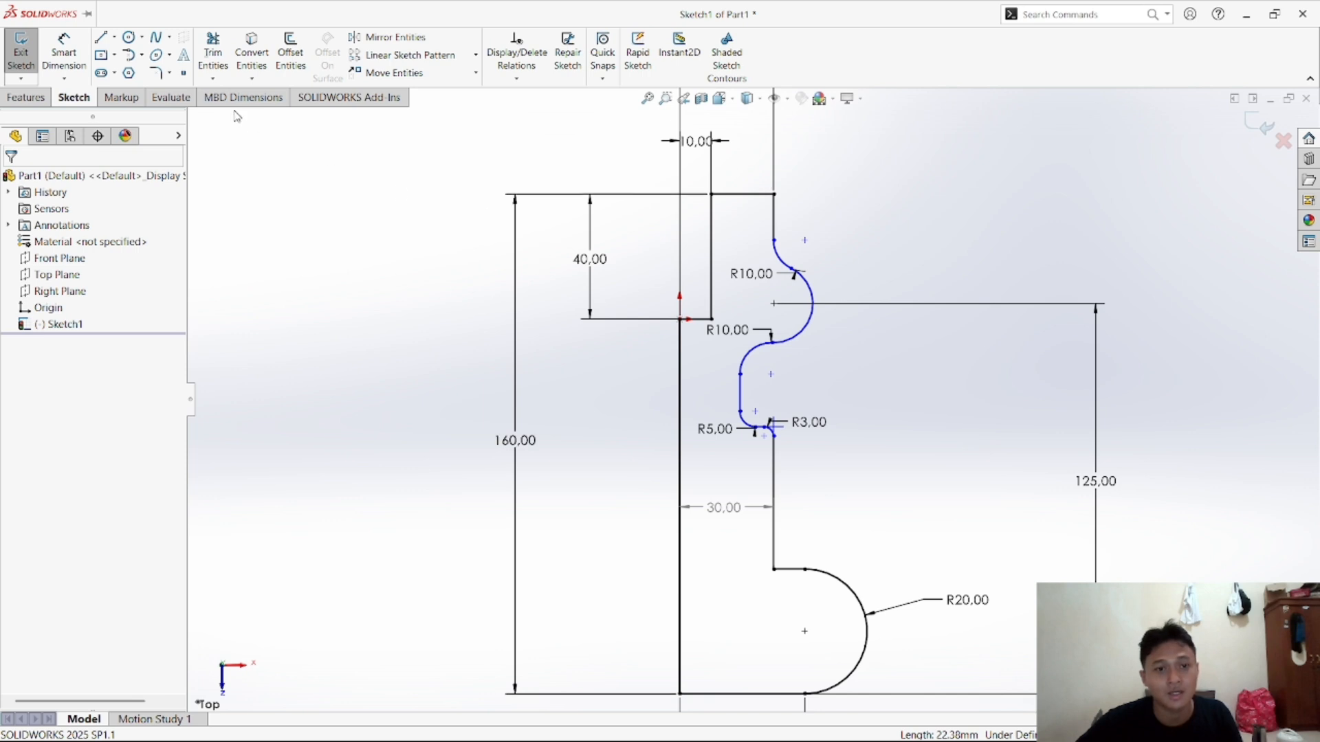
Shift the uppermost R10 fillet dimension slightly upward, and dimension the upper arc's radius as 15 mm
left_click(64, 49)
mouse_move(750, 273)
left_mouse_down()
mouse_move(791, 223)
mouse_move(833, 230)
mouse_move(745, 267)
mouse_move(749, 282)
mouse_move(737, 268)
mouse_move(749, 270)
left_mouse_up()
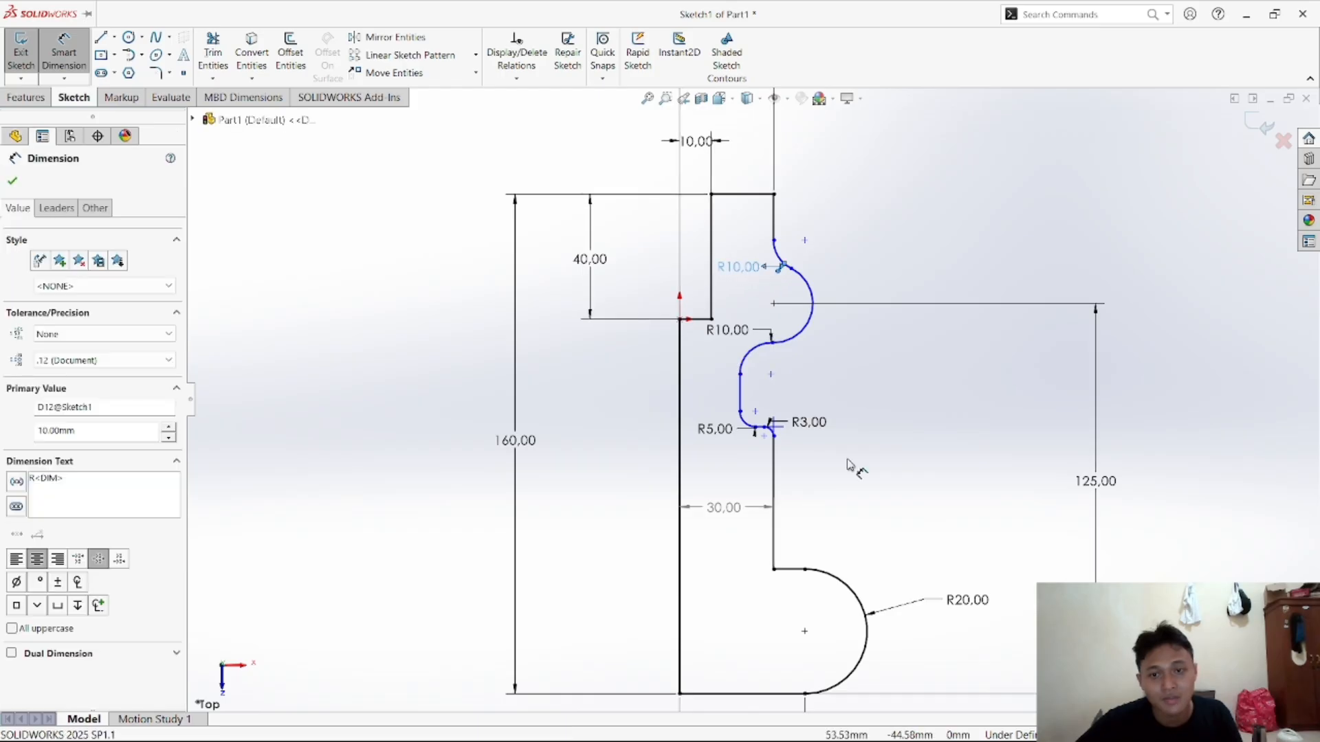
left_click(815, 297)
left_click(898, 244)
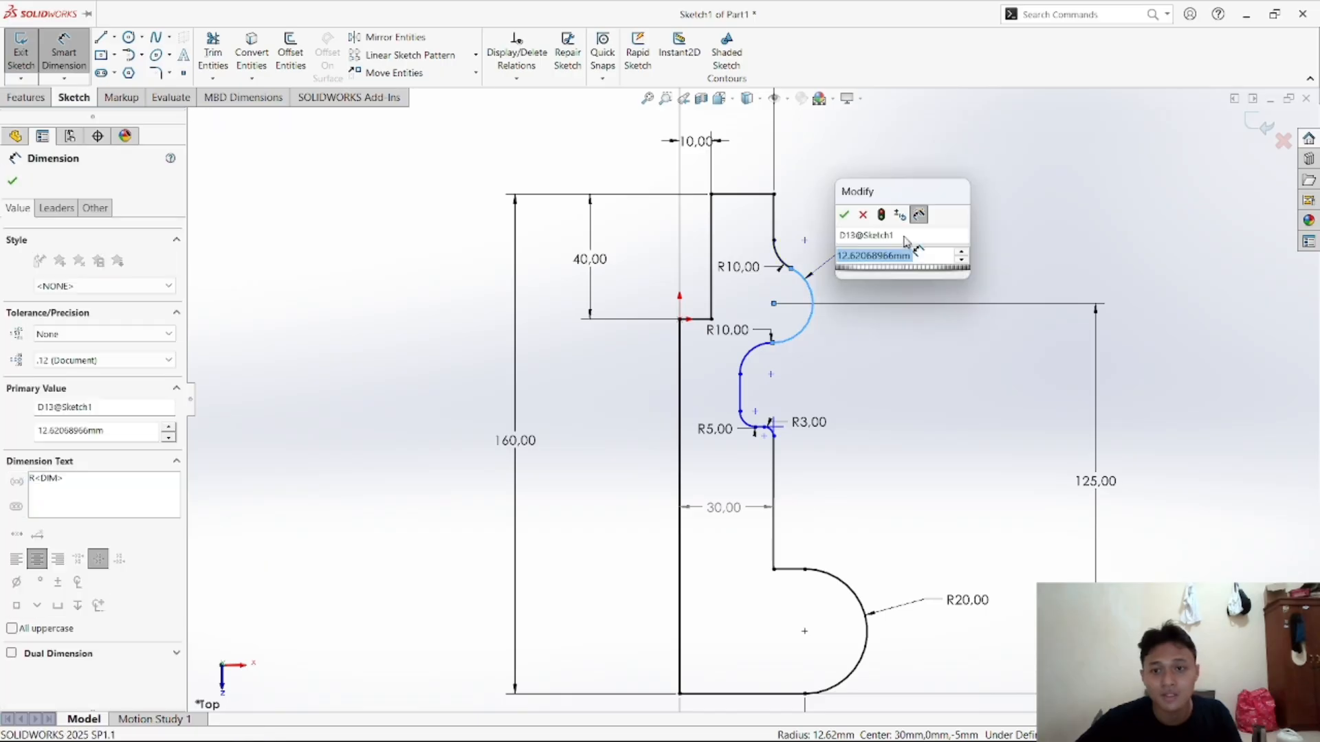
type("15")
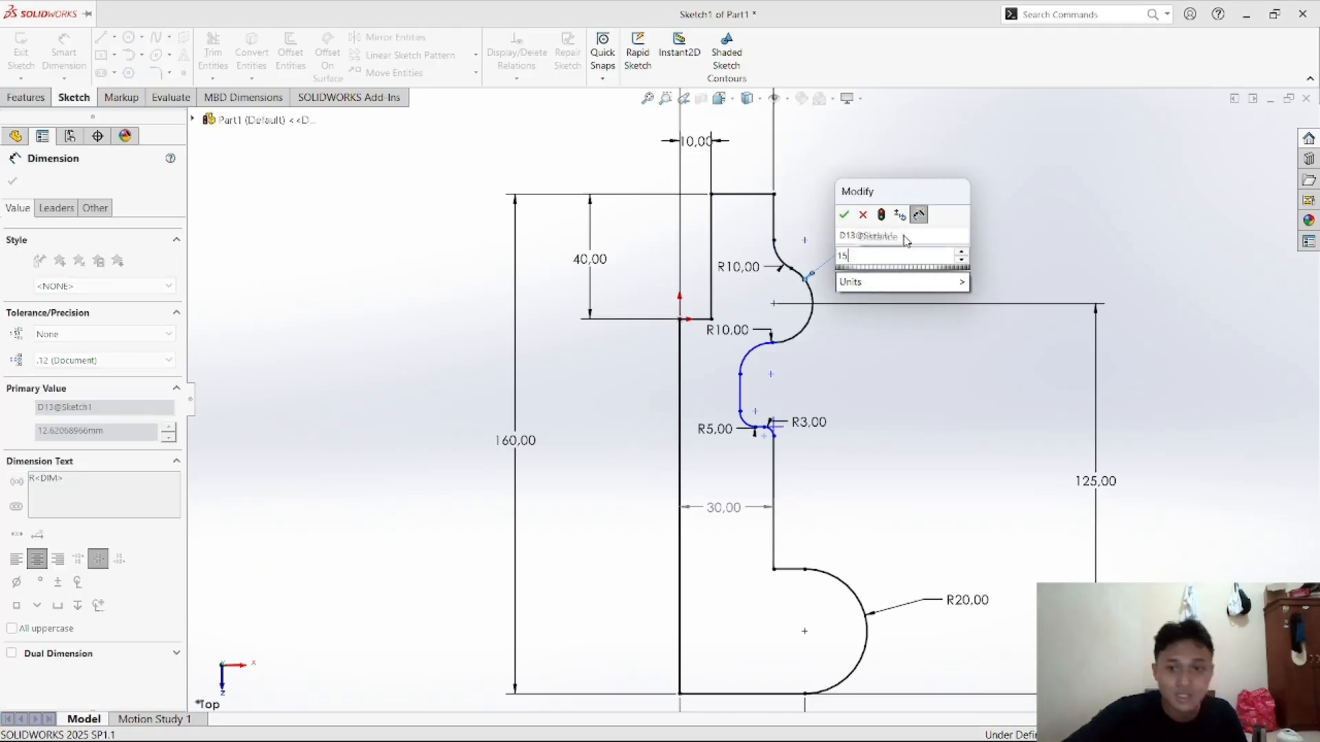
left_click(844, 215)
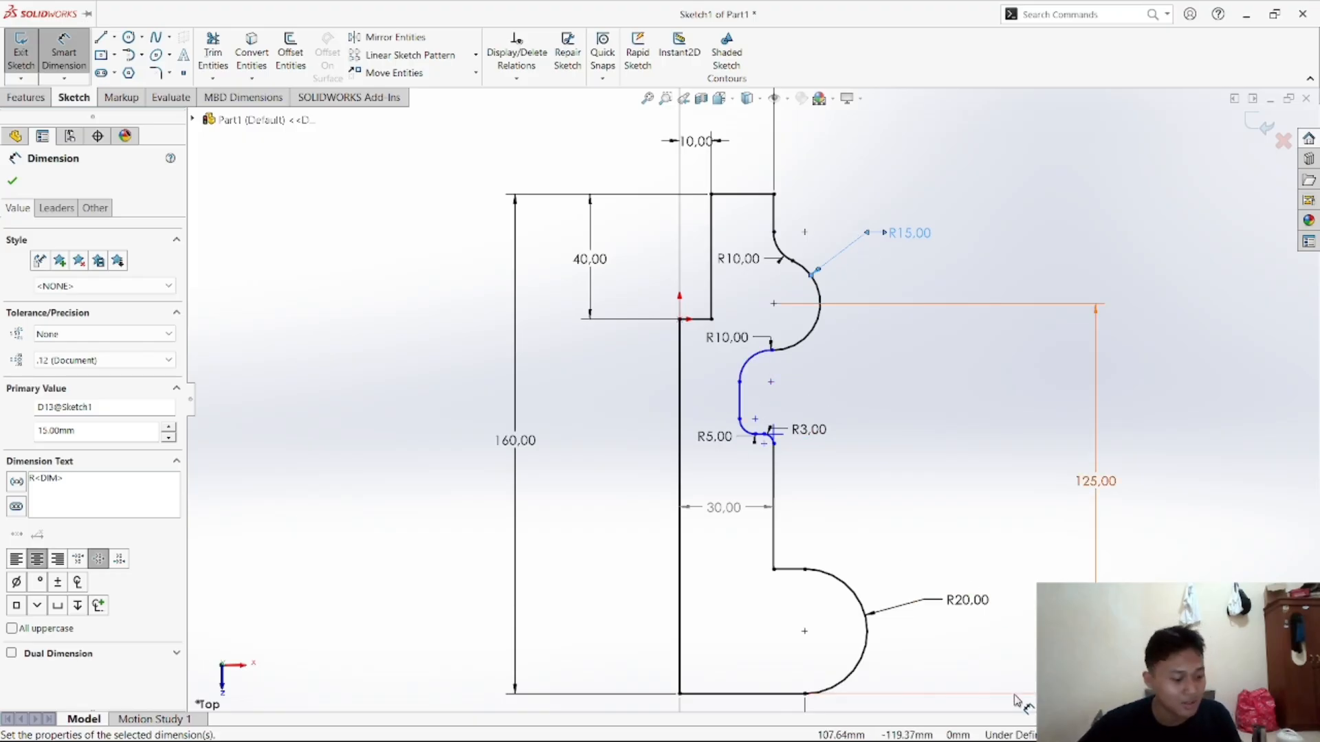
mouse_move(970, 740)
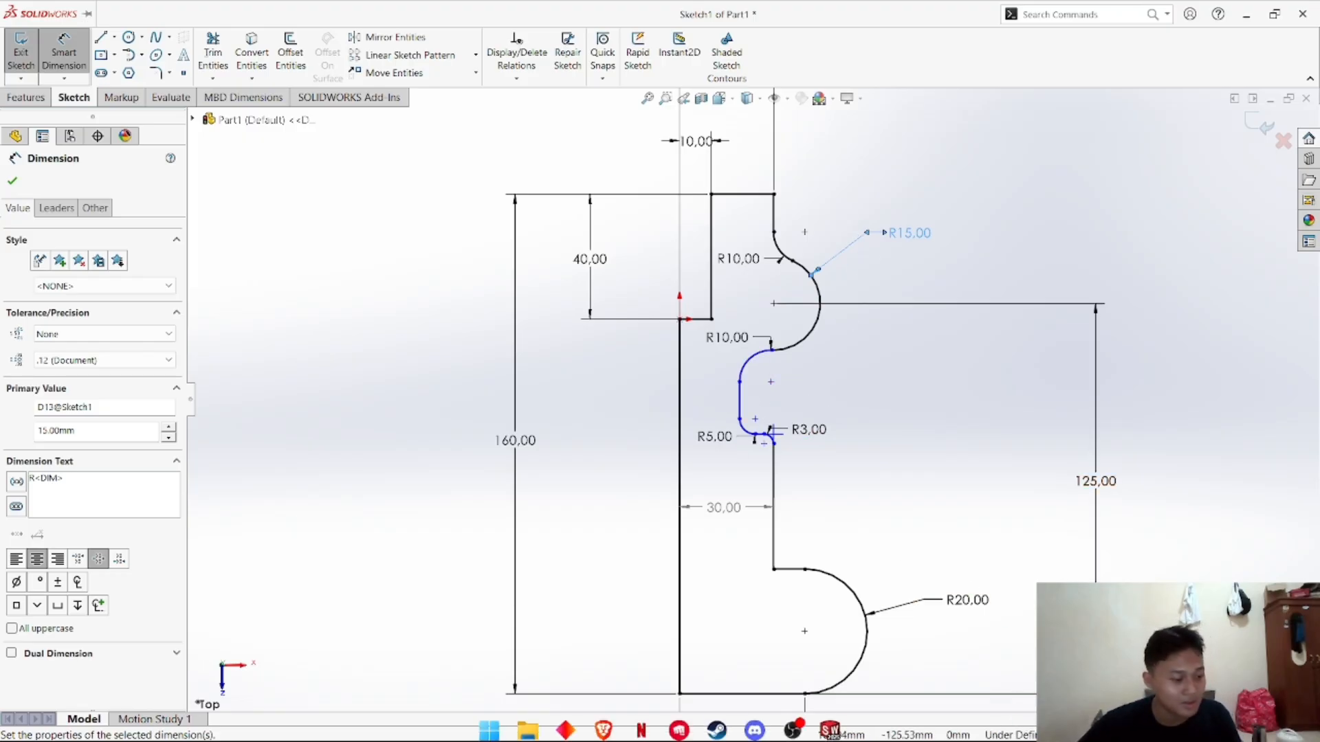
left_click(747, 421)
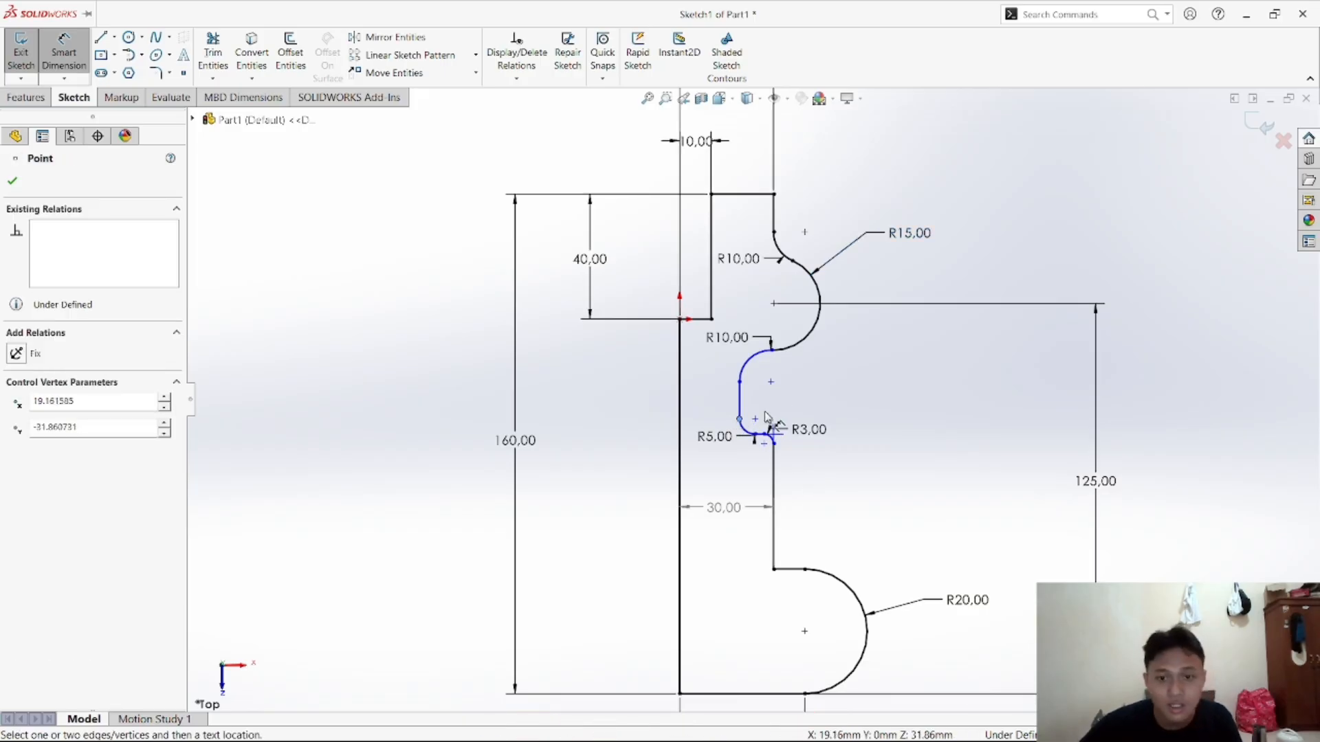
right_click(816, 400)
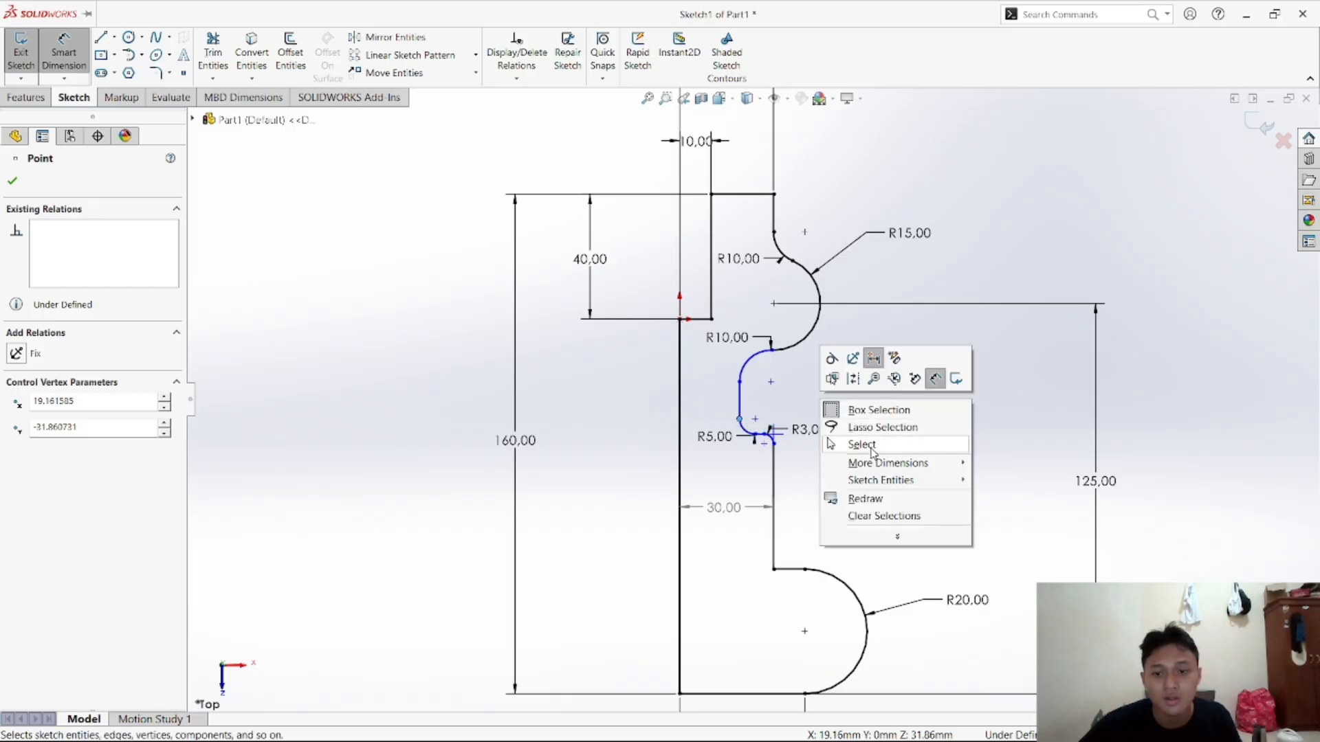
left_click(852, 446)
Dimension the vertical distance from the 5 mm fillet's centre to the base line's endpoint at the lower arc as 90 mm
left_click(64, 54)
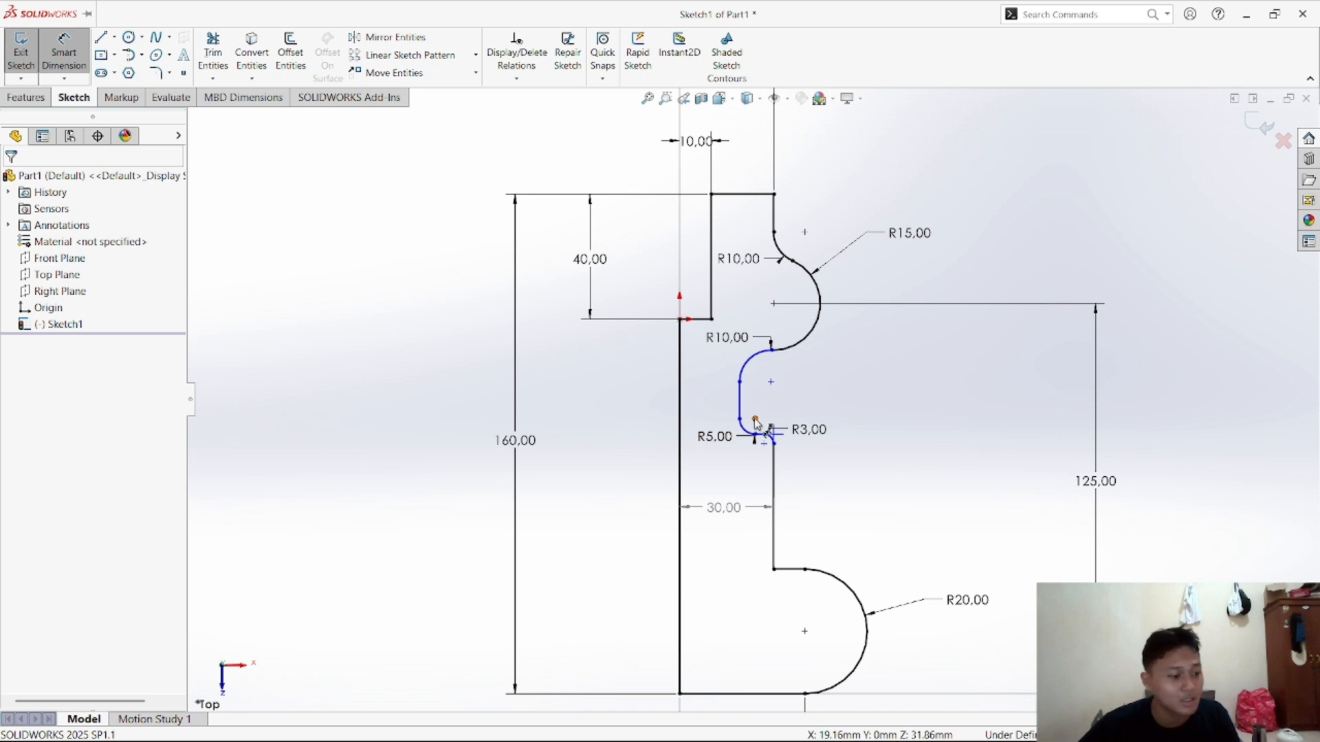
left_click(755, 420)
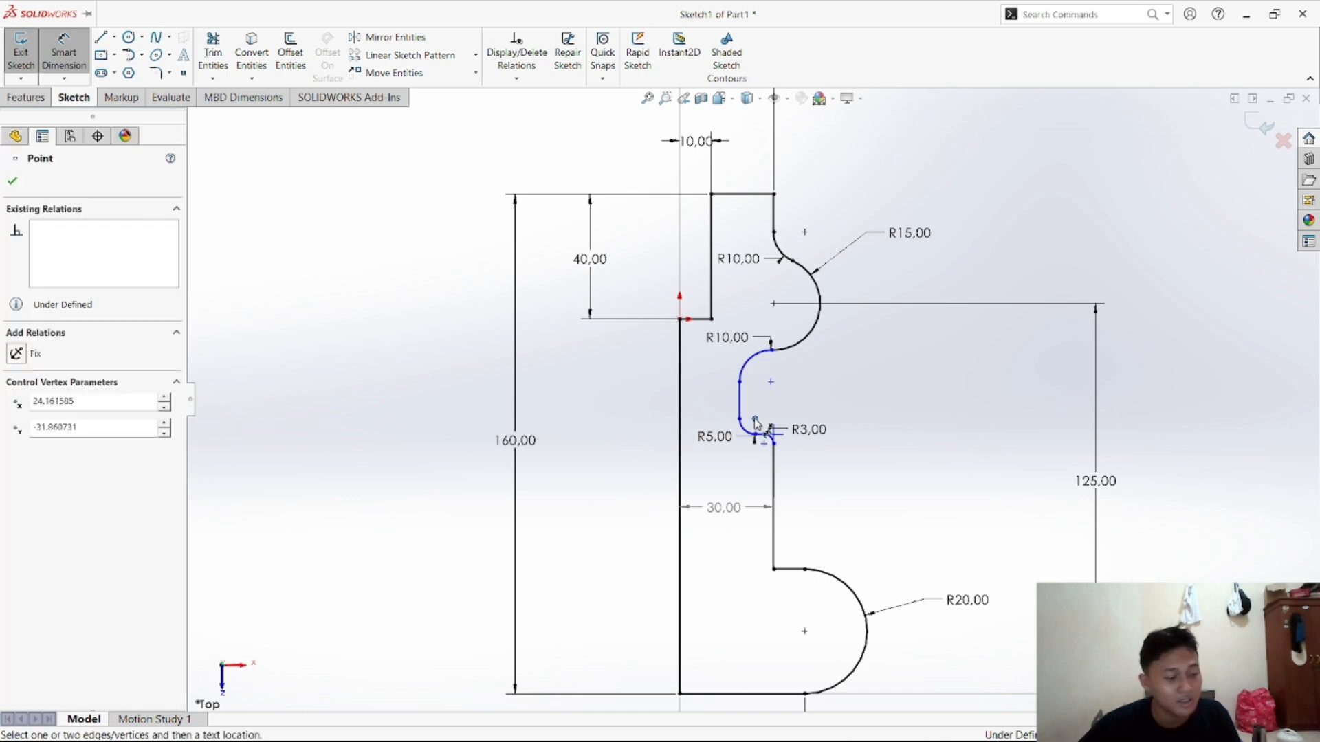
left_click(806, 695)
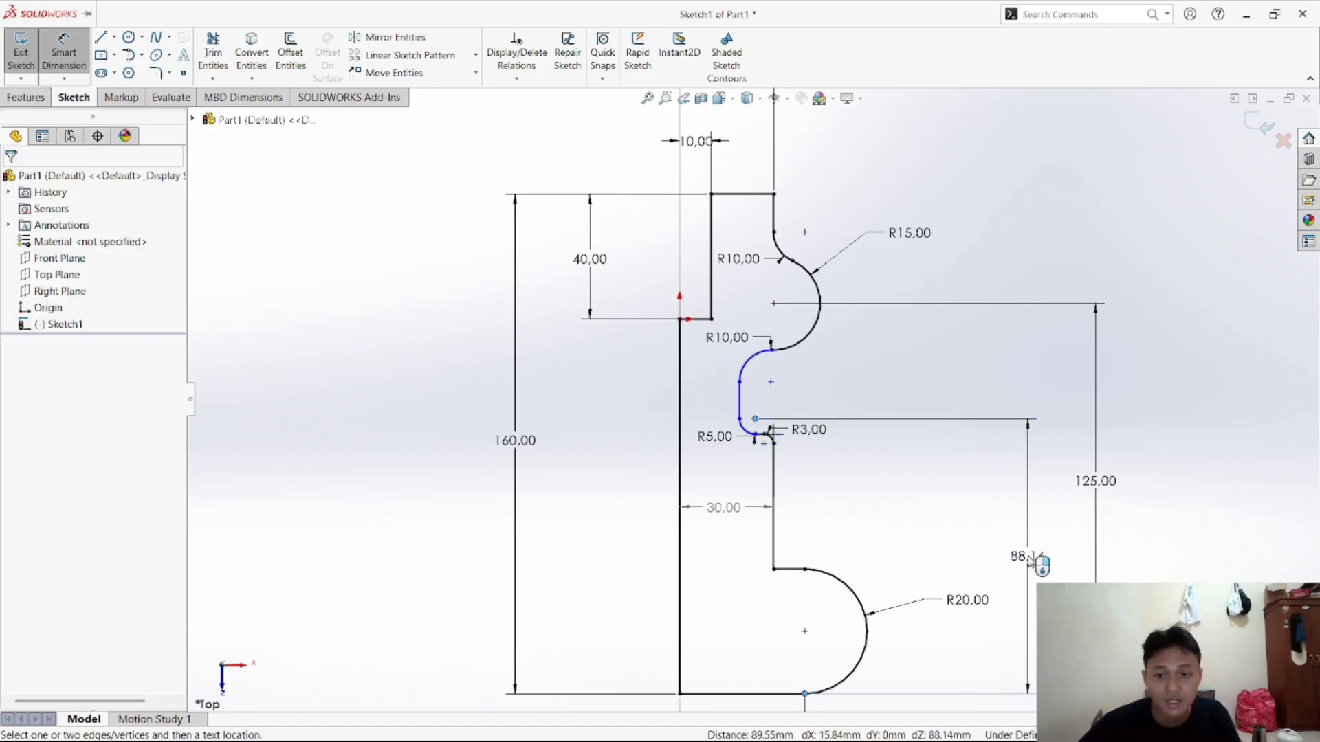
left_click(1026, 560)
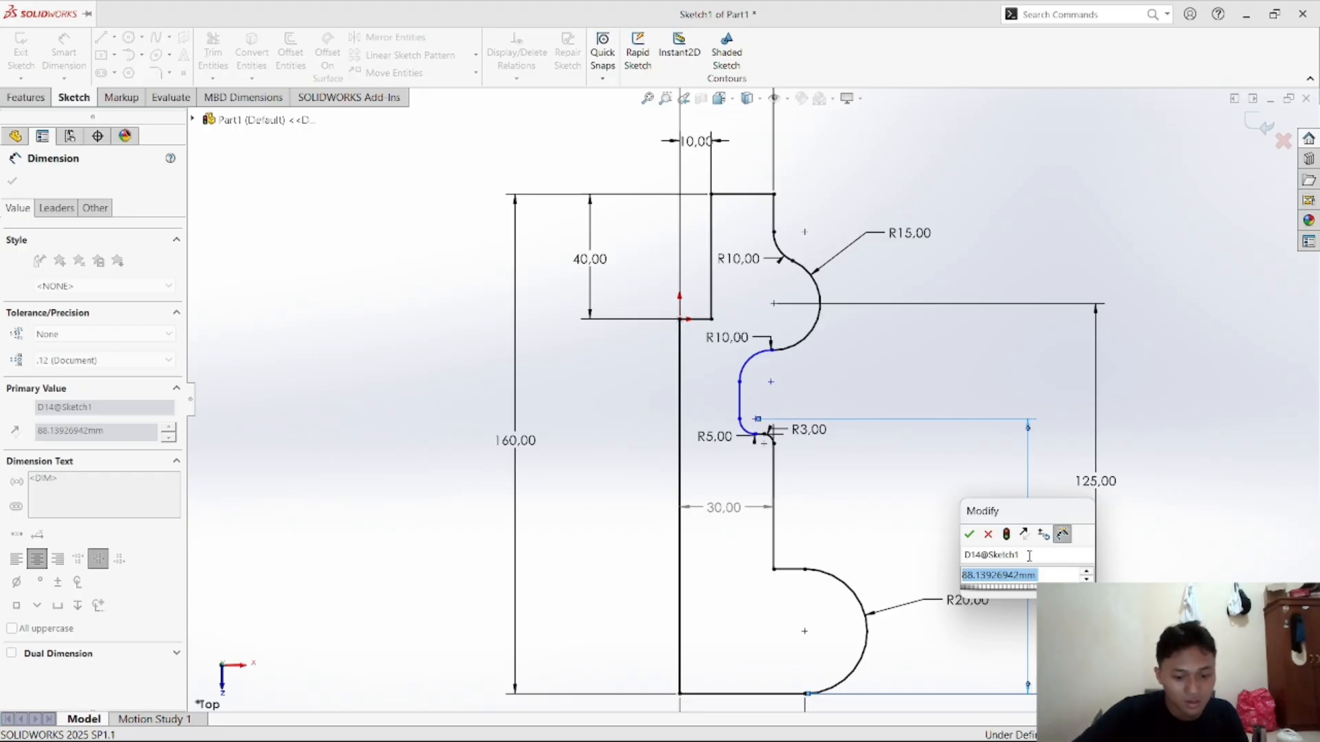
left_click(970, 535)
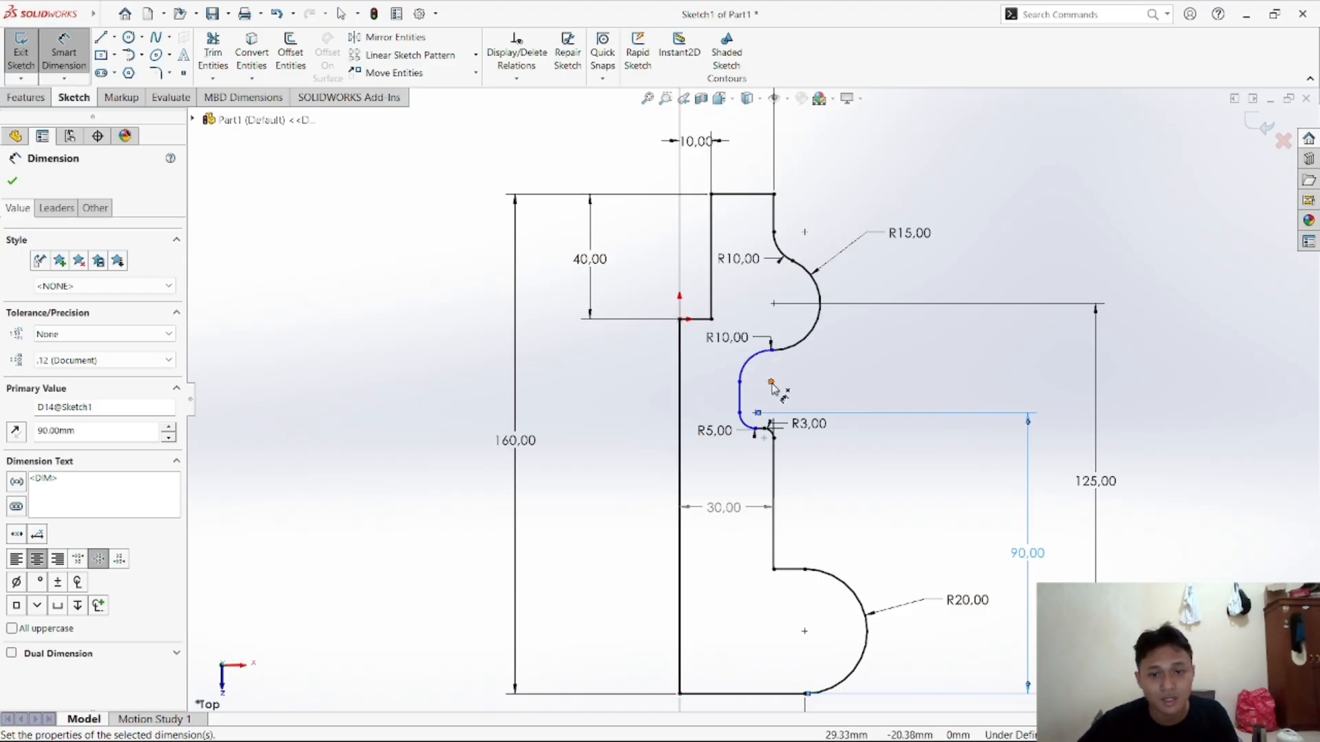
left_click(369, 259)
Dimension the vertical distance from the notch's 10 mm fillet centre to the base line's endpoint at the lower arc as 100 mm
mouse_move(9, 5)
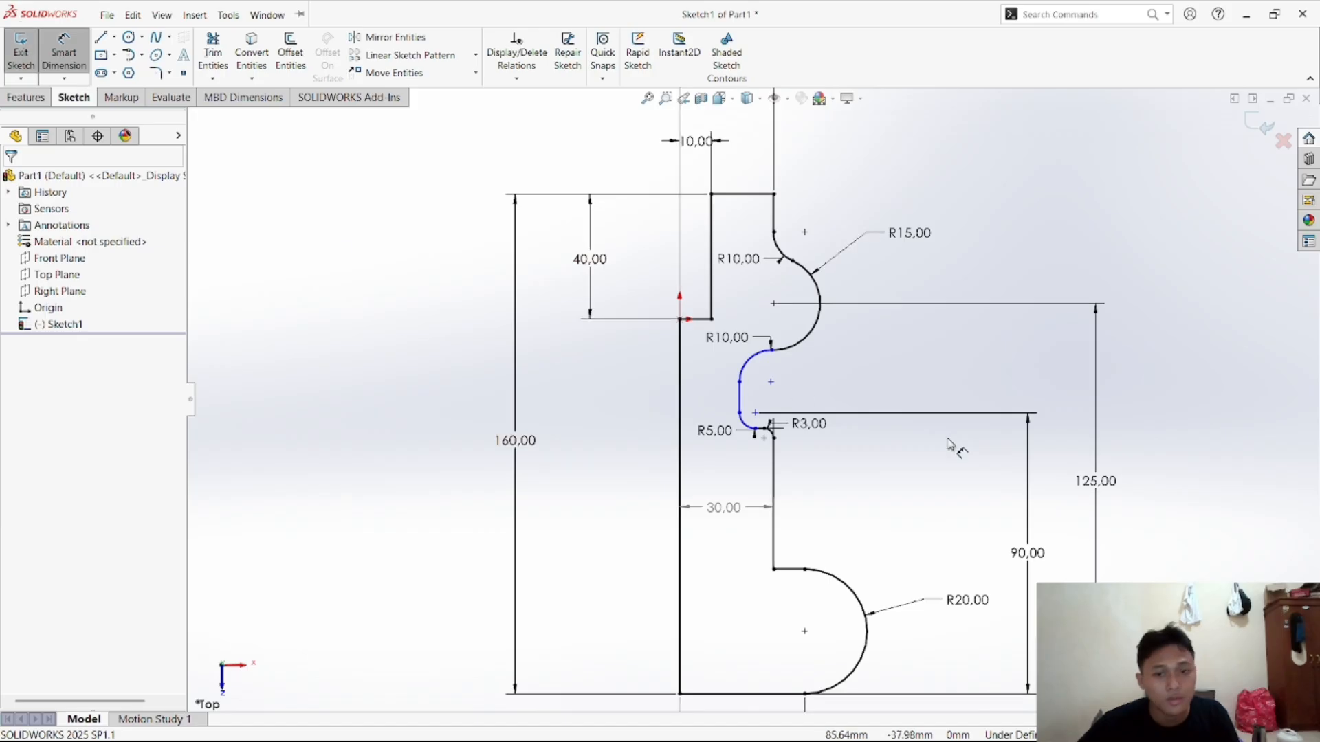
left_click(771, 383)
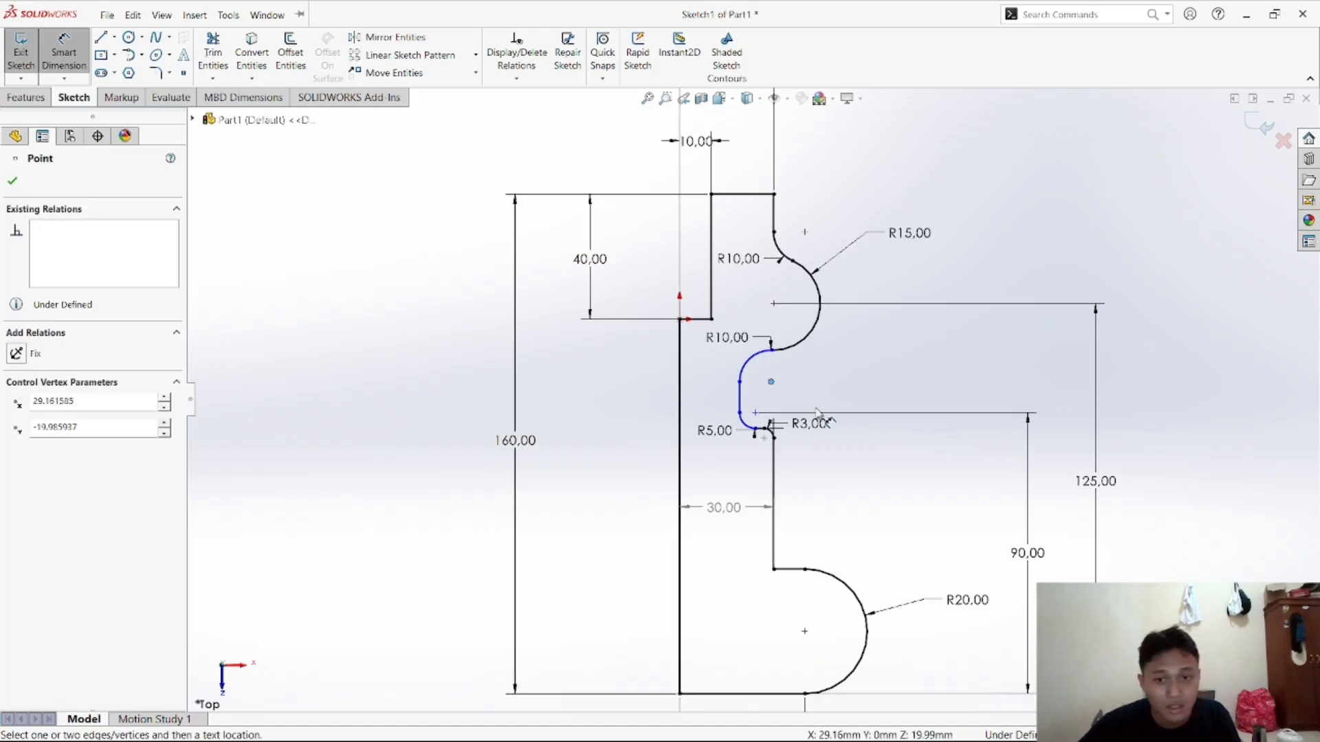
left_click(805, 695)
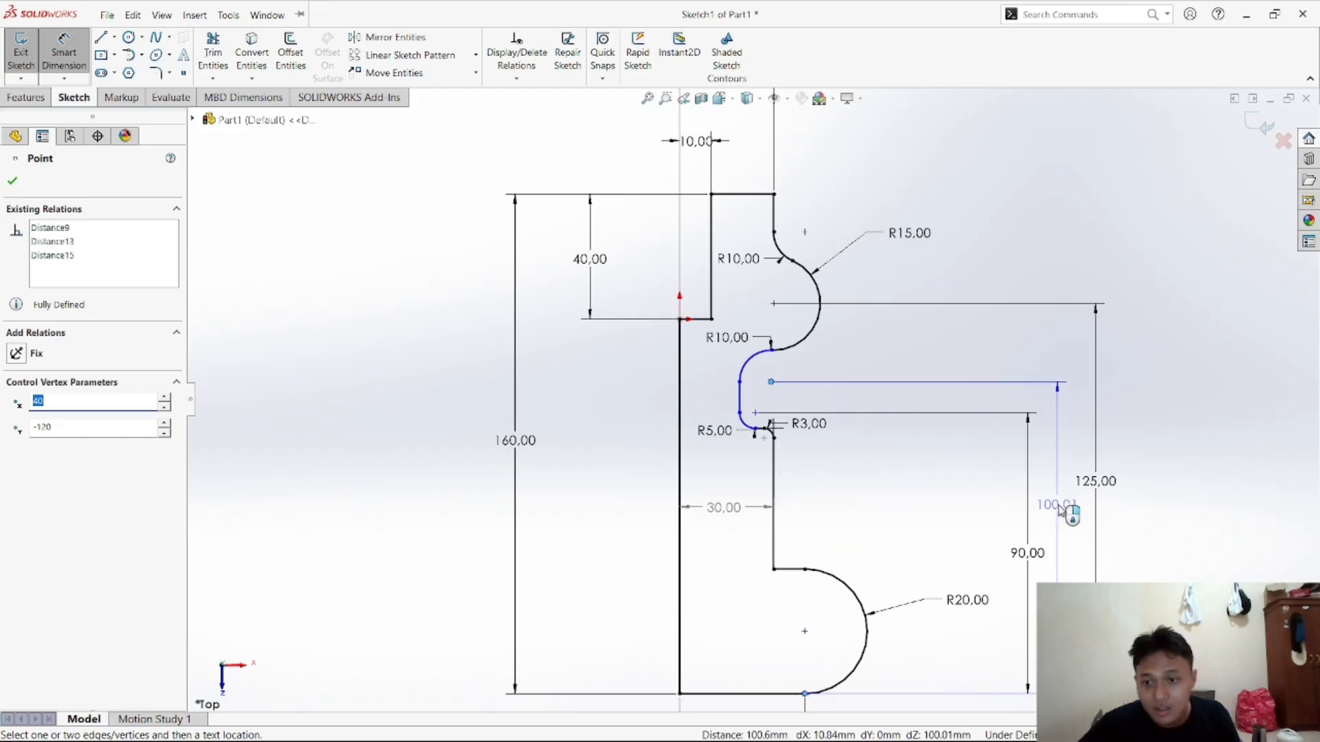
left_click(1062, 510)
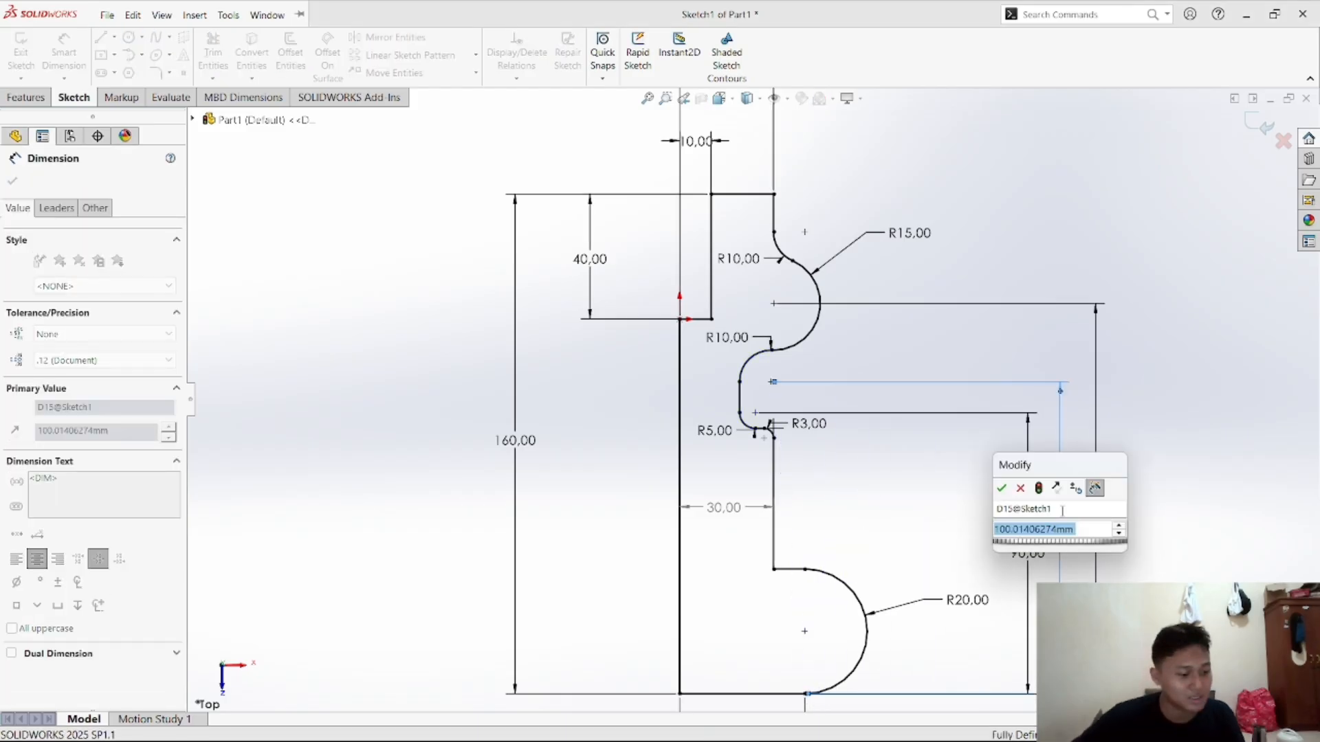
type("100")
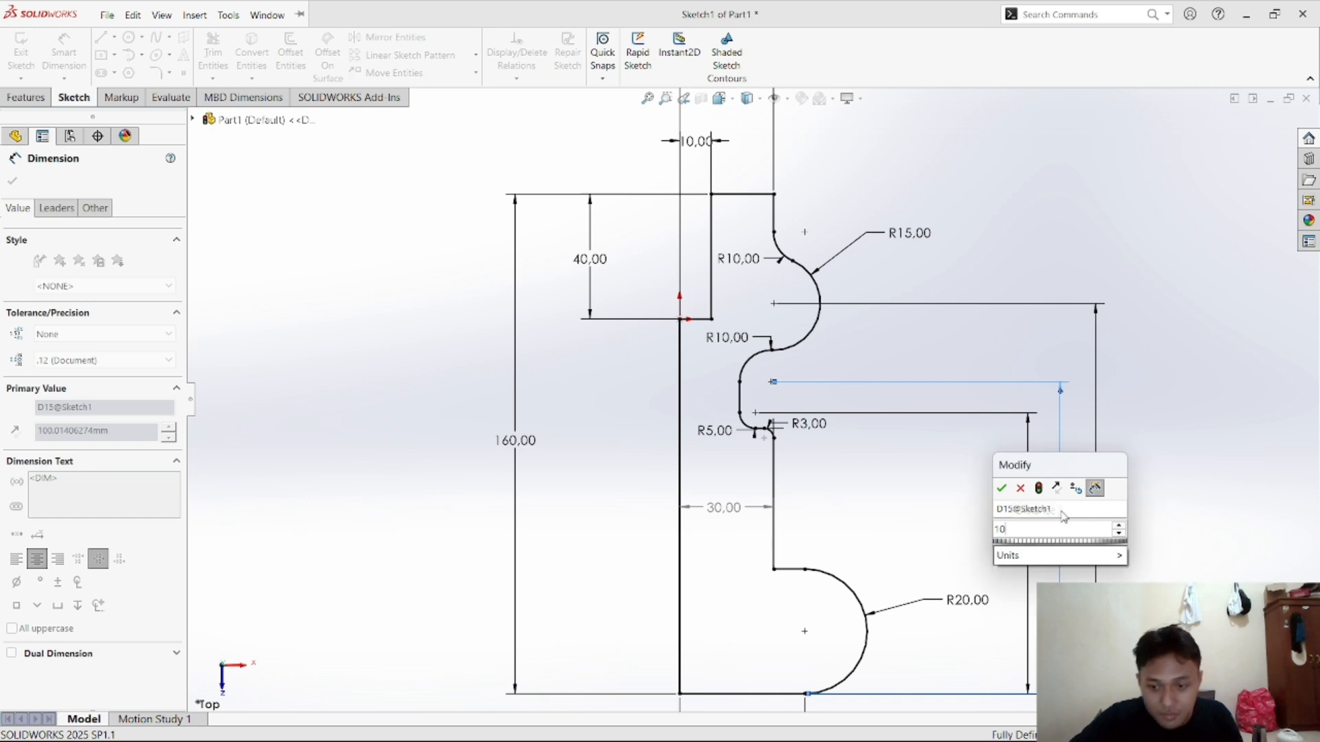
left_click(1001, 488)
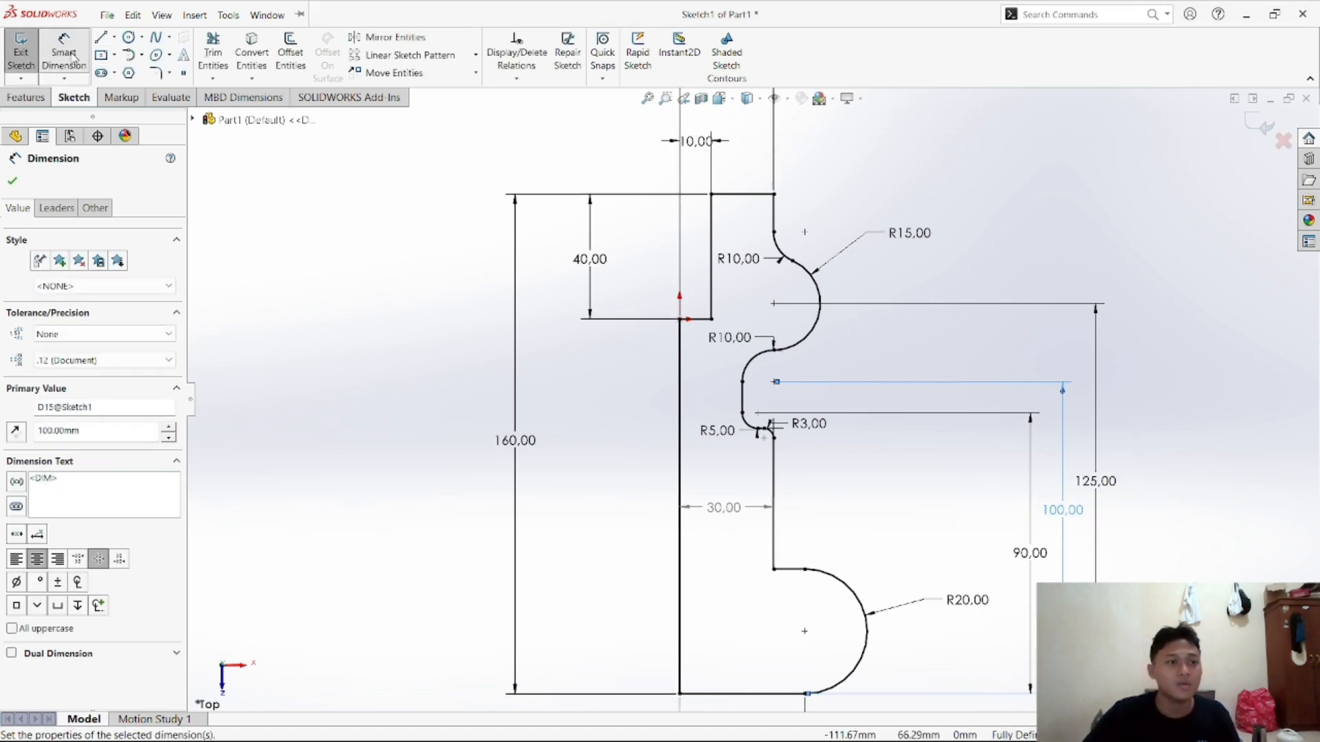
Reposition the notch's R10 and R5 dimensions outside the profile's long vertical edge, and the R3 dimension clear of the notch on the opposite side
scroll(1082, 446, "down", 2)
key("f")
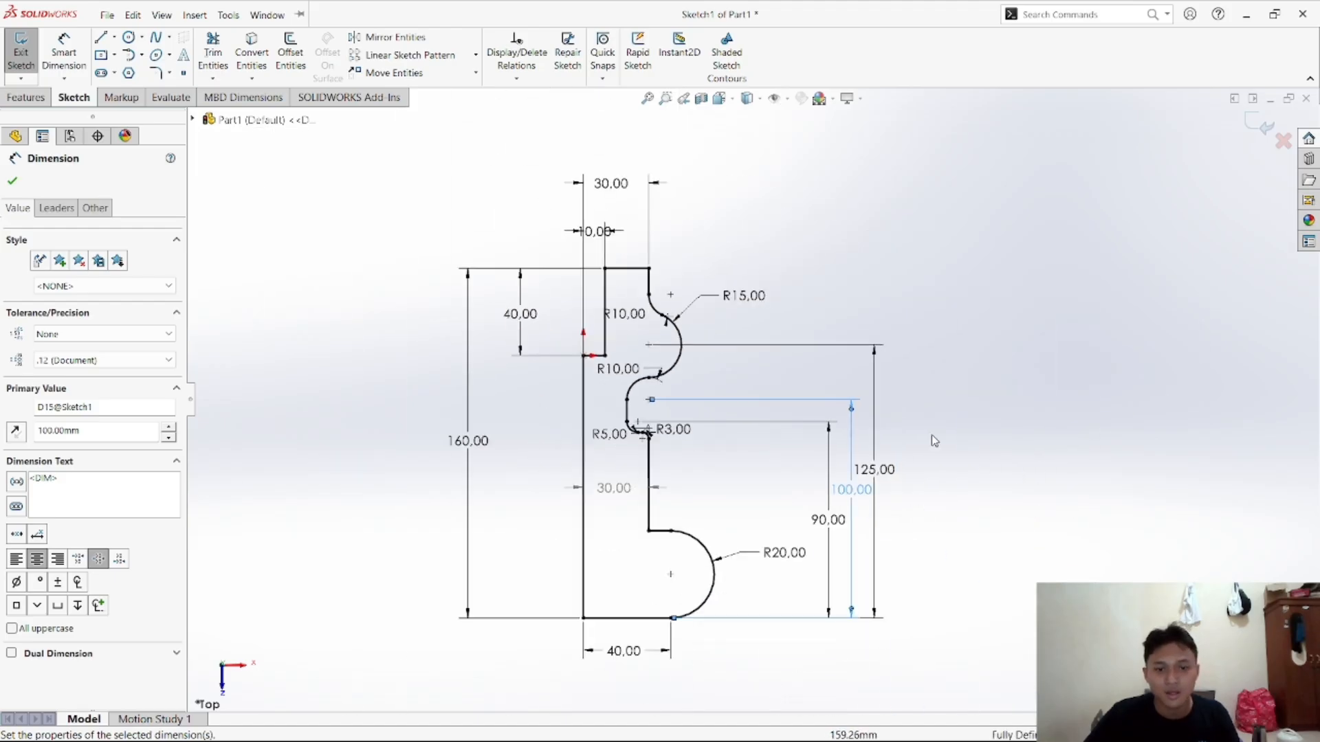
key("Escape")
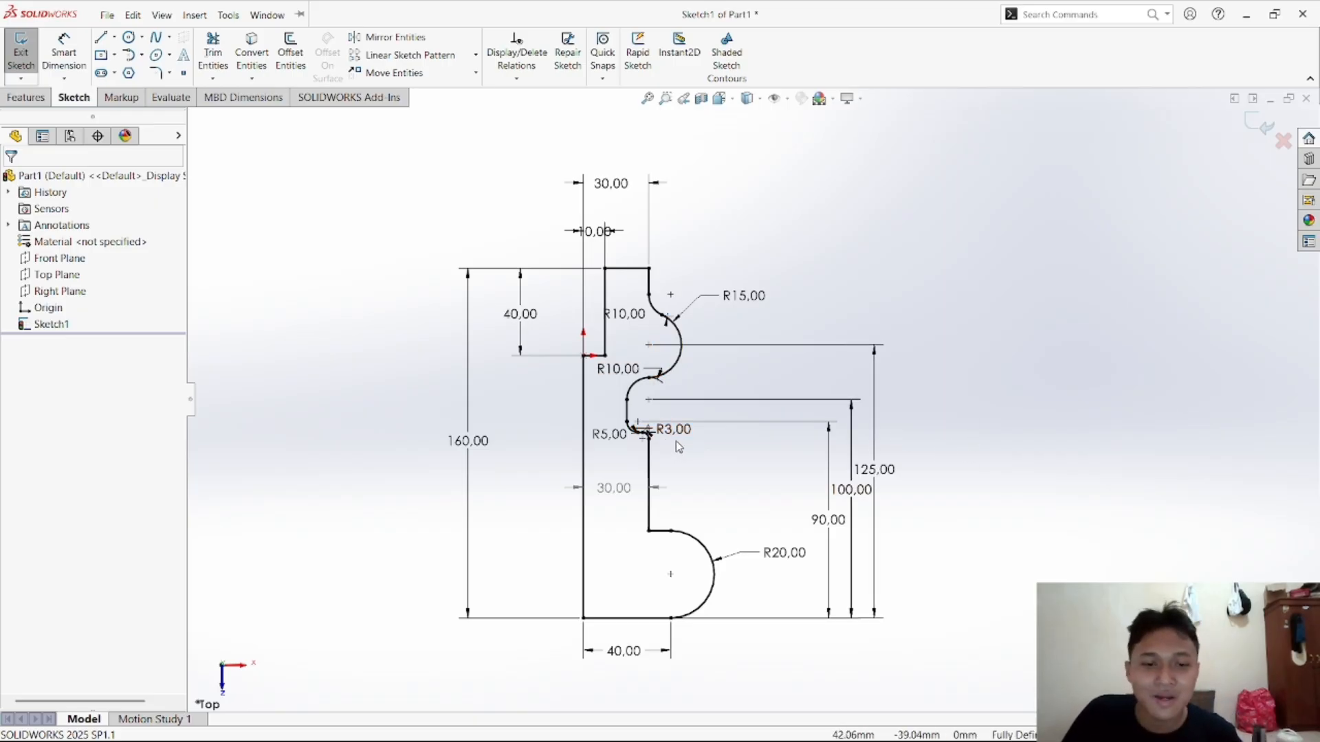
left_click_drag(617, 369, 554, 380)
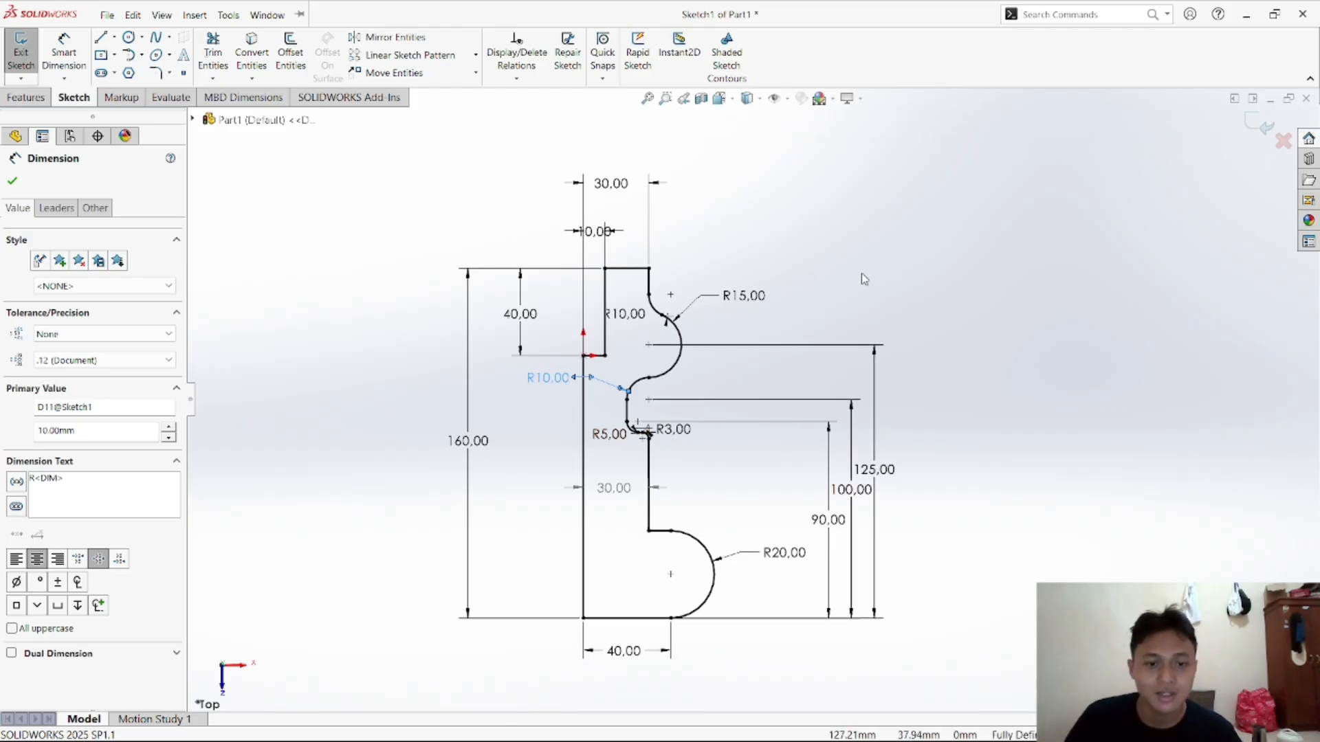
left_click_drag(616, 445, 547, 442)
left_click_drag(677, 431, 710, 414)
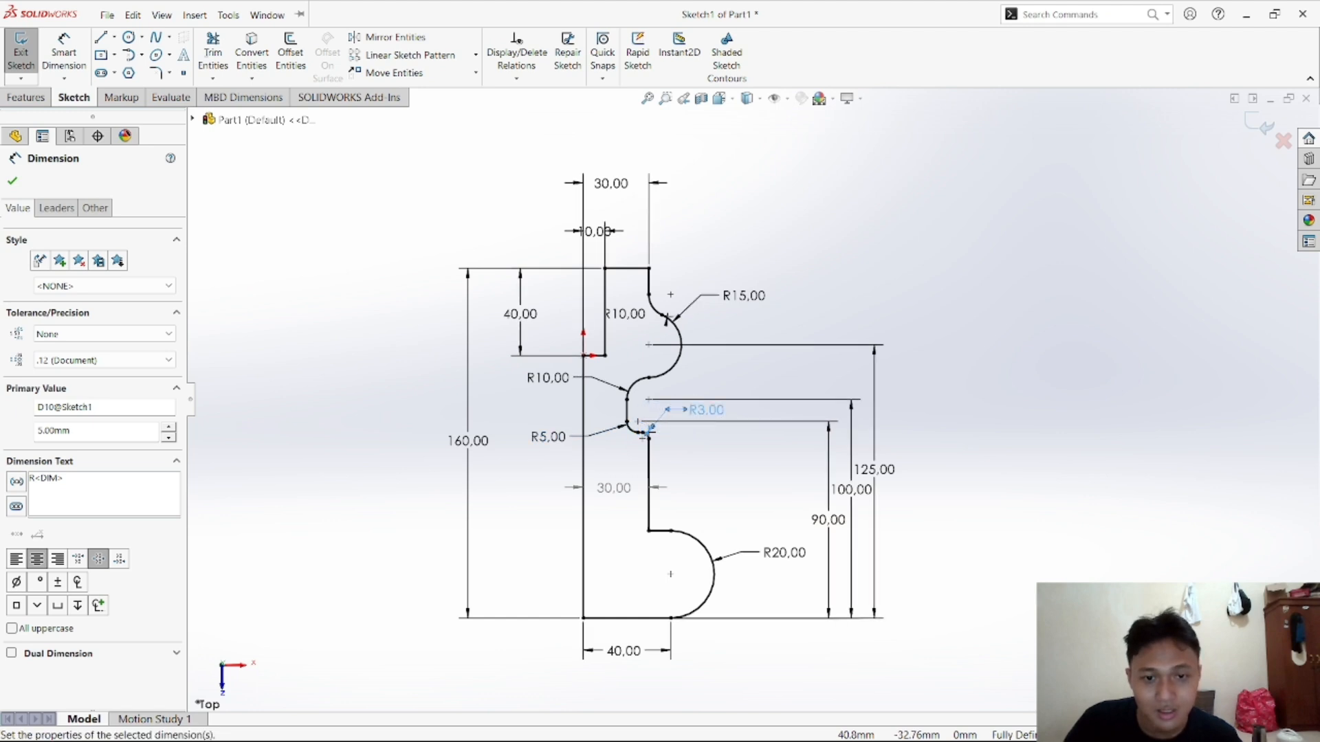
left_click(1010, 413)
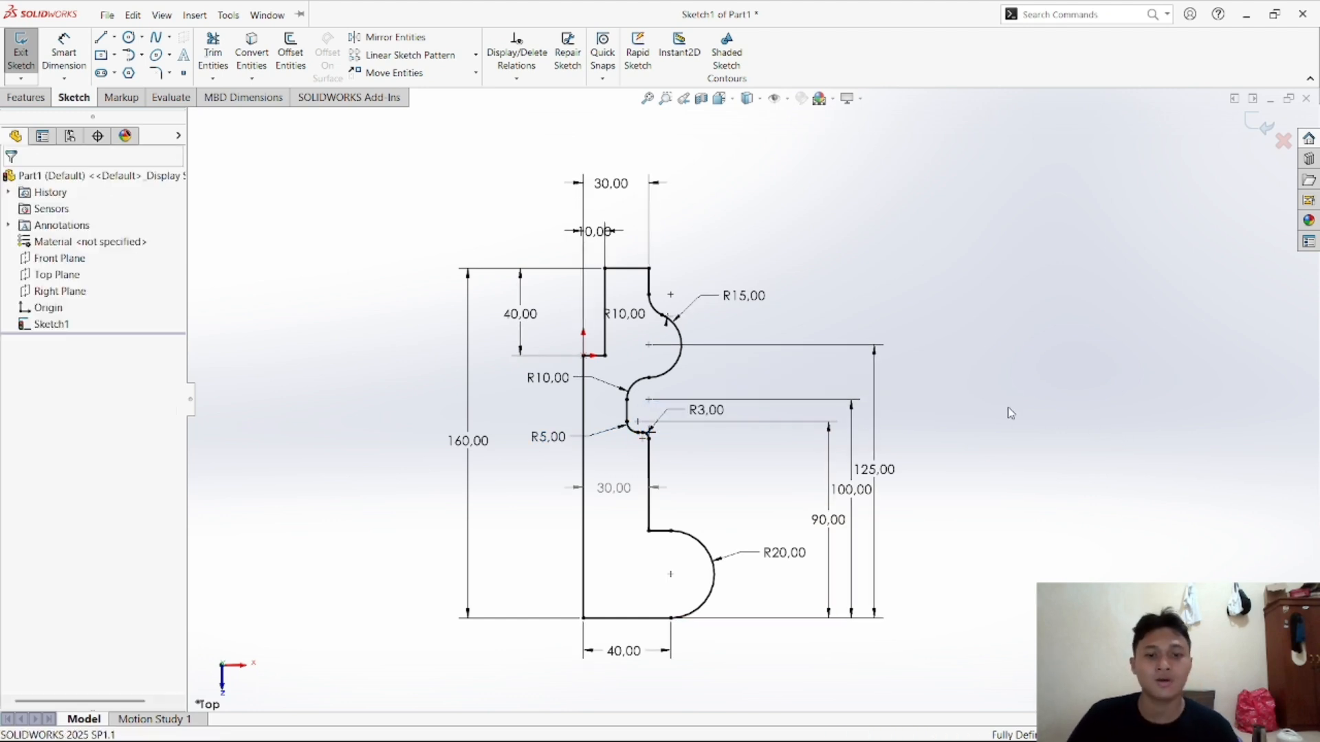